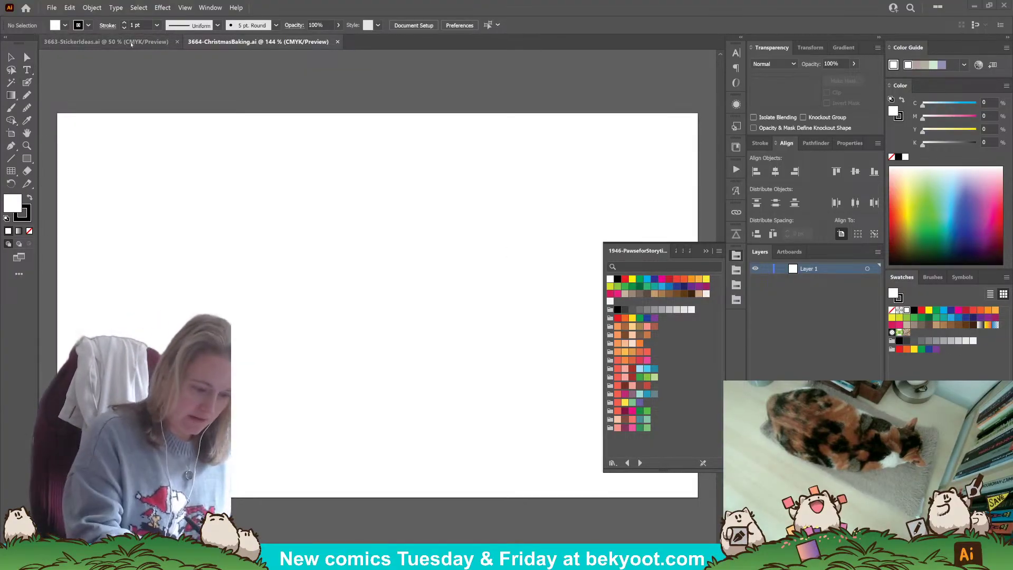
- Switch to the 3663-StickerIdeas document and group the black background sketch lines on the Christmas tree artboard, excluding the coloured artwork
{"action": "left_click", "coordinate": [105, 41]}
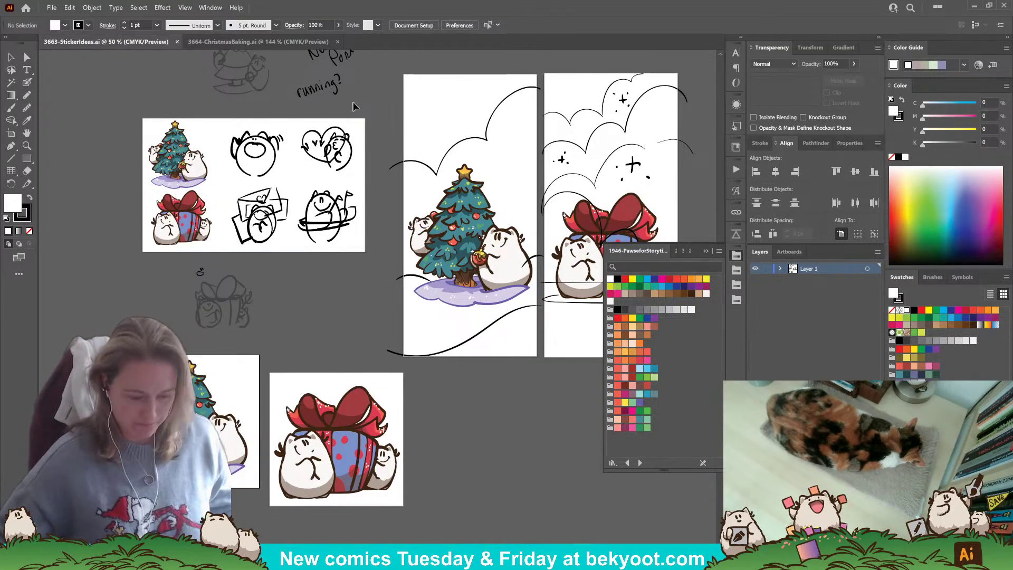
{"action": "scroll", "coordinate": [473, 256], "scroll_direction": "right", "scroll_amount": 5}
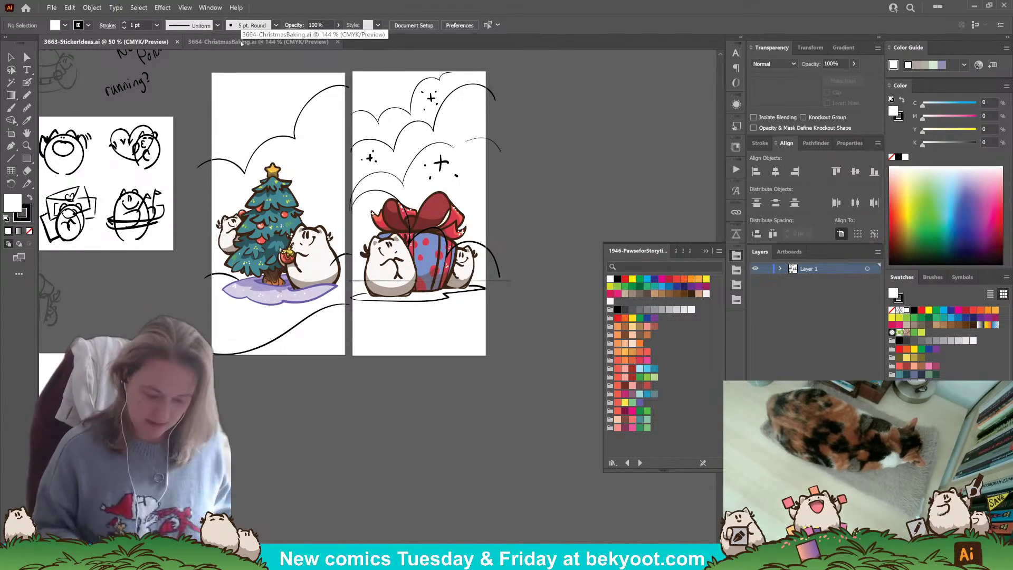
{"action": "left_click", "coordinate": [10, 57]}
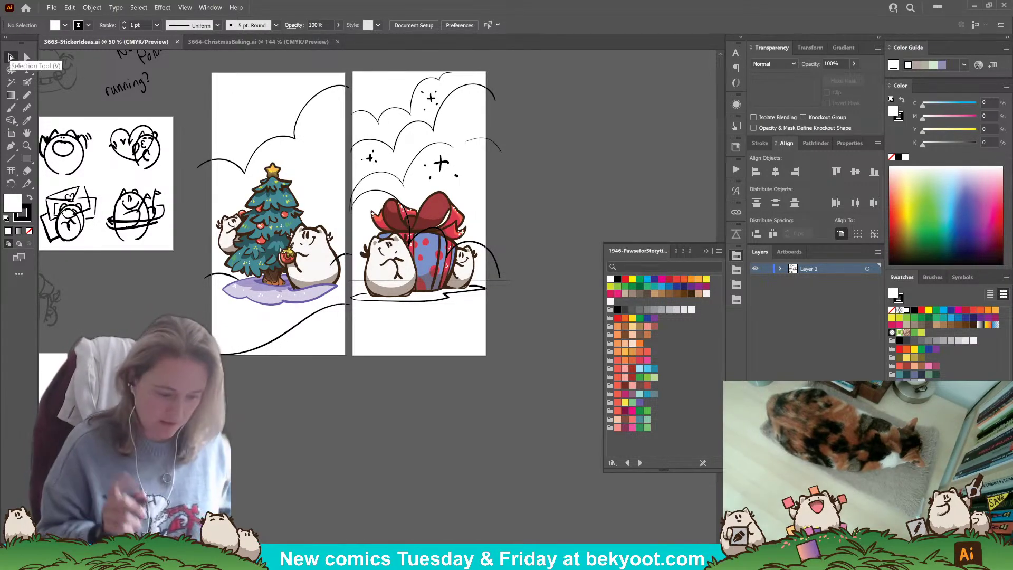
{"action": "left_click", "coordinate": [292, 138]}
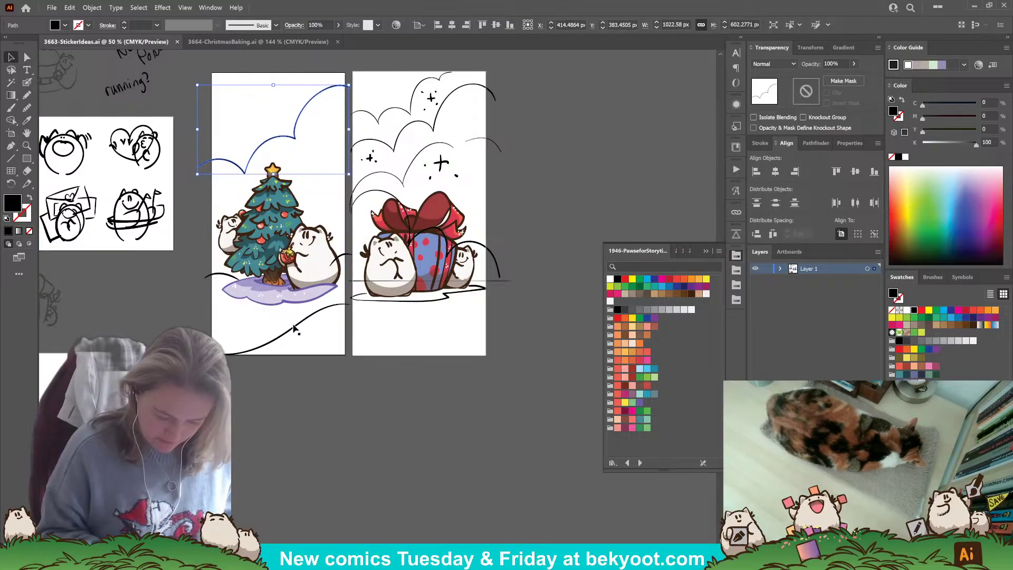
{"action": "left_click", "coordinate": [303, 352]}
{"action": "left_click_drag", "start_coordinate": [195, 93], "coordinate": [340, 326]}
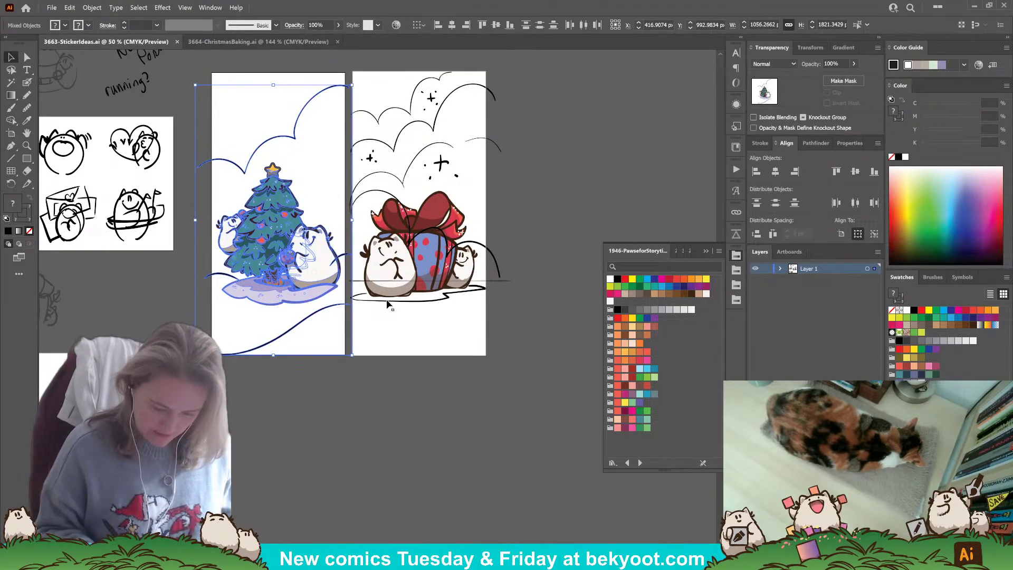
{"action": "left_click", "coordinate": [305, 265], "text": "shift"}
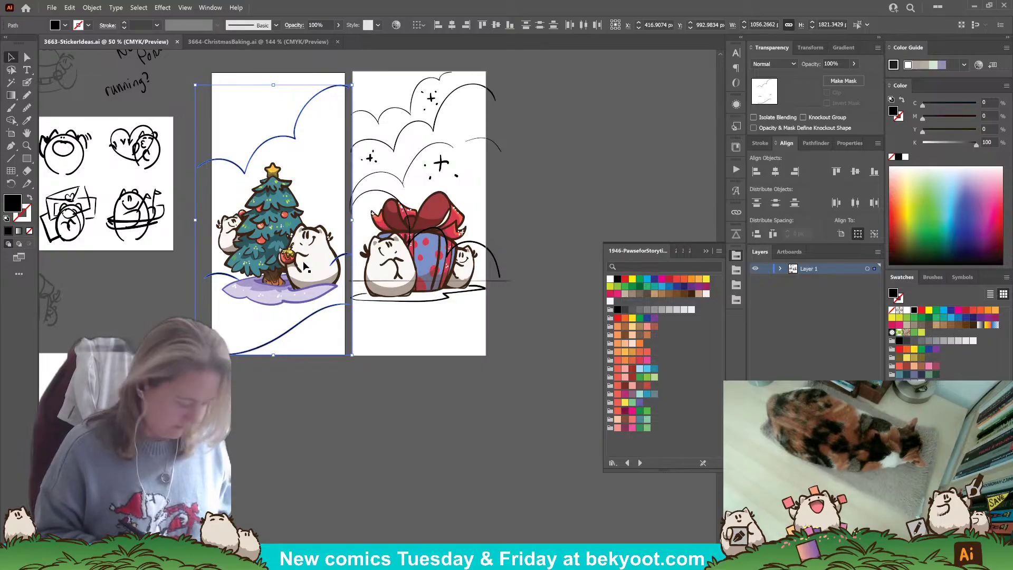
{"action": "key", "text": "ctrl+g"}
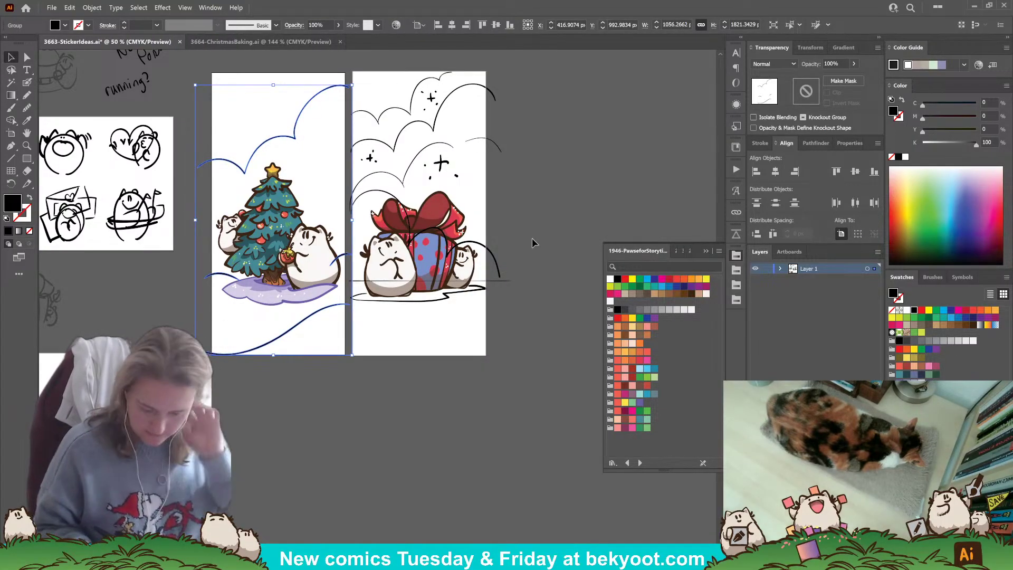
- Group the cloud, sparkle and ground sketch lines on the gift box artboard
{"action": "left_click", "coordinate": [353, 387]}
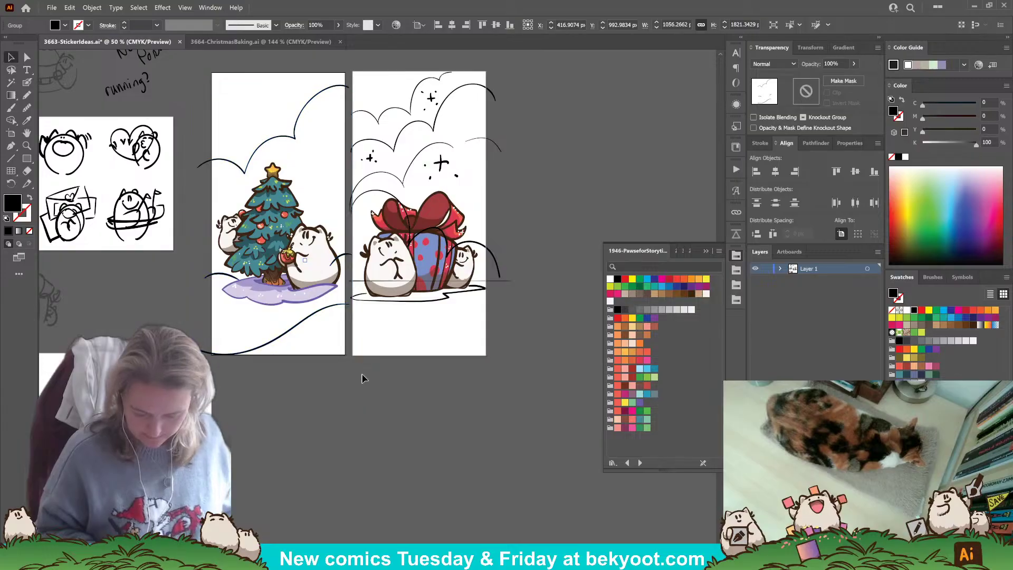
{"action": "left_click_drag", "start_coordinate": [362, 75], "coordinate": [490, 310]}
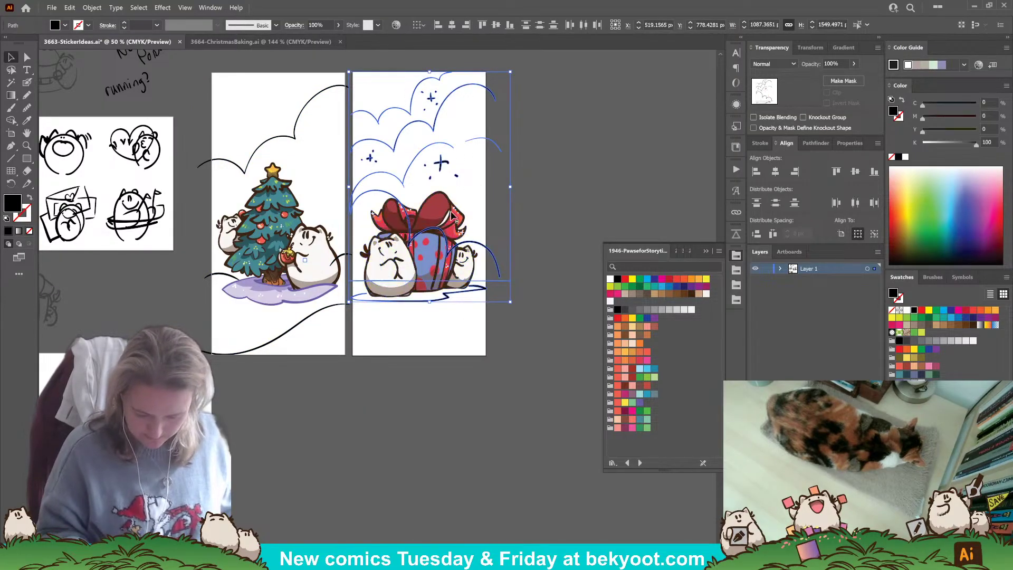
{"action": "key", "text": "ctrl+g"}
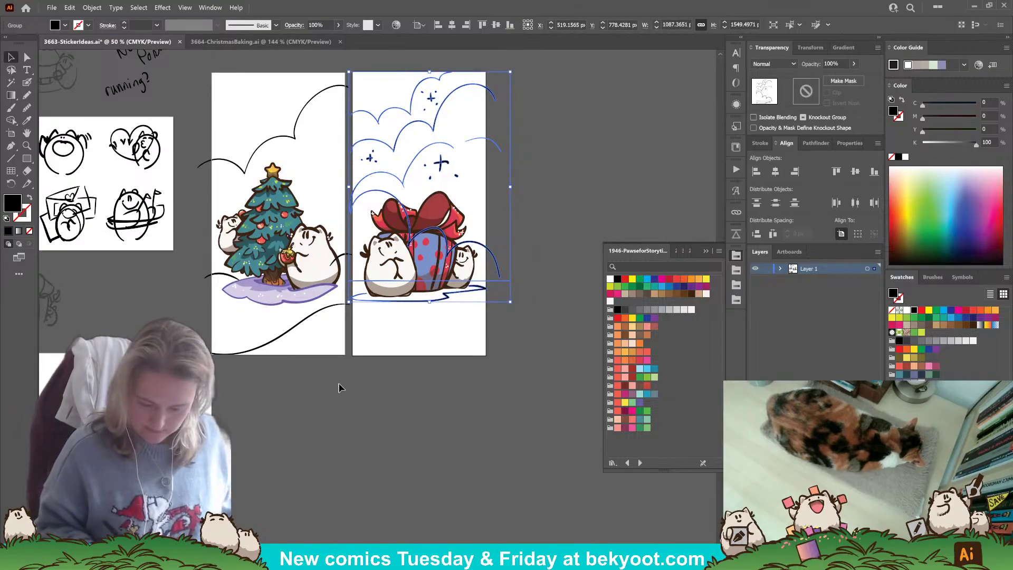
{"action": "left_click", "coordinate": [348, 370]}
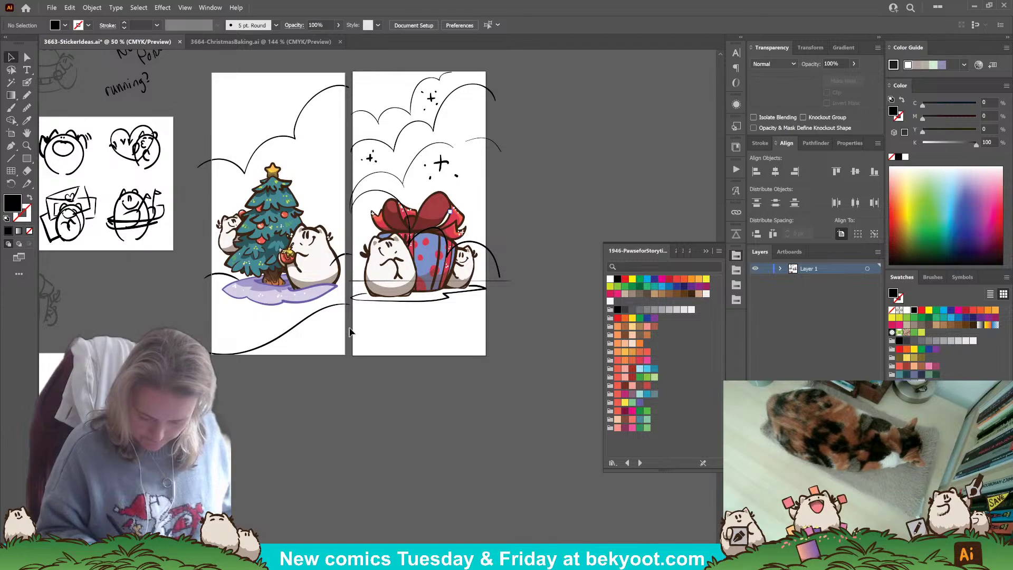
- Space the two tall artboards apart, moving the gift artboard to about X 3723 px and the tree artboard to about X 2429 px
{"action": "left_click", "coordinate": [341, 266]}
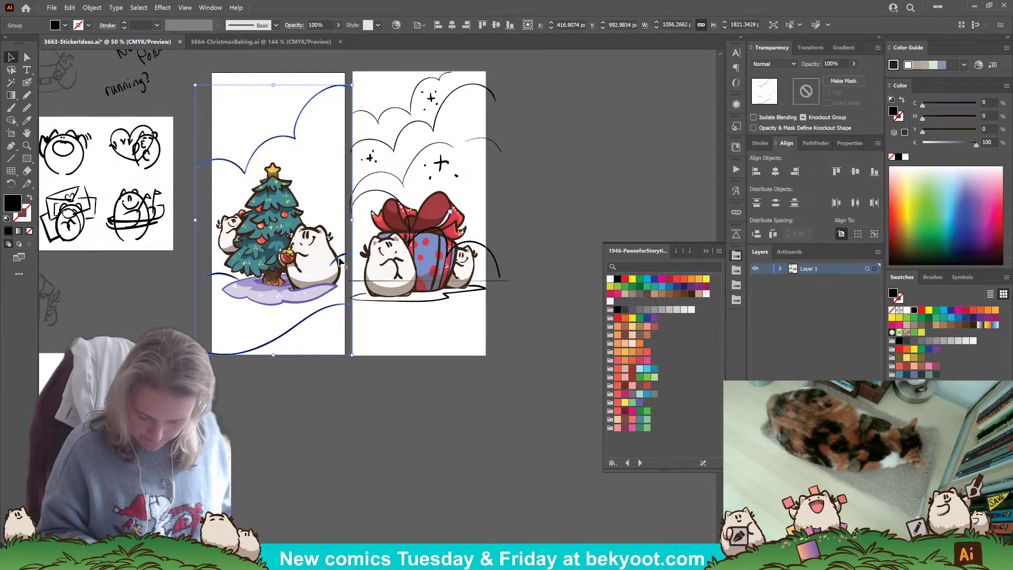
{"action": "key", "text": "shift+o"}
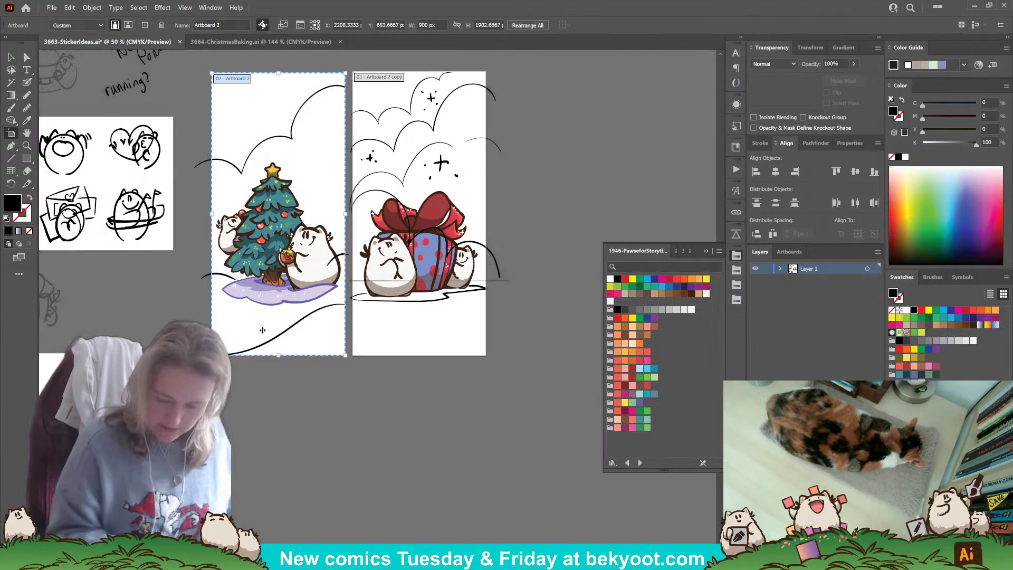
{"action": "left_click_drag", "start_coordinate": [413, 326], "coordinate": [499, 332]}
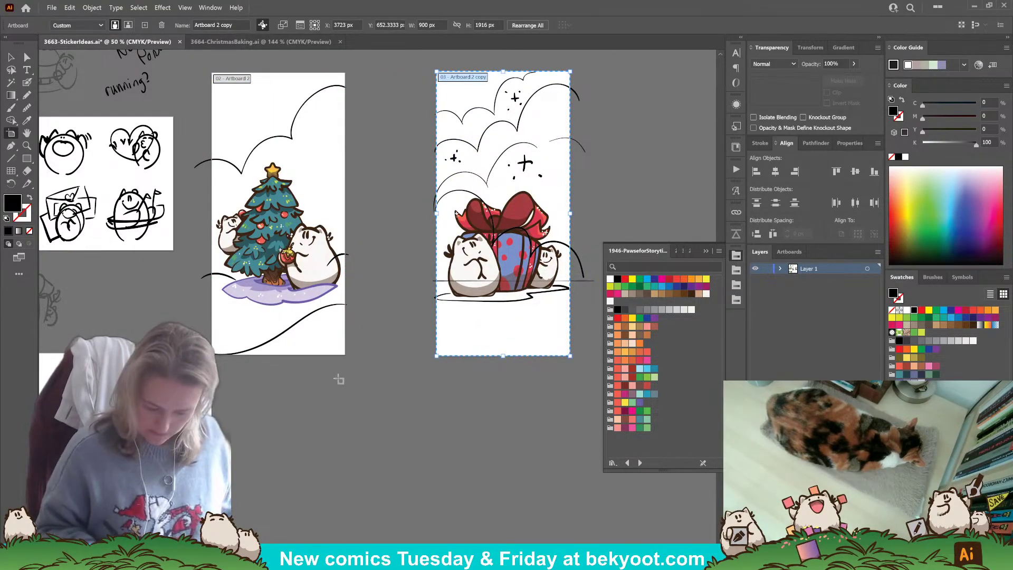
{"action": "left_click_drag", "start_coordinate": [317, 352], "coordinate": [349, 353]}
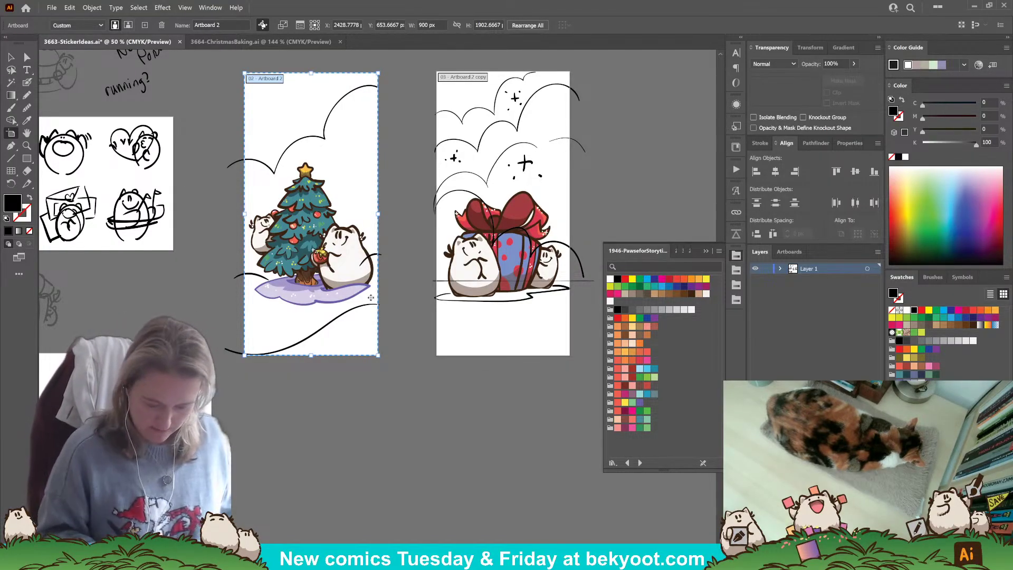
{"action": "key", "text": "v"}
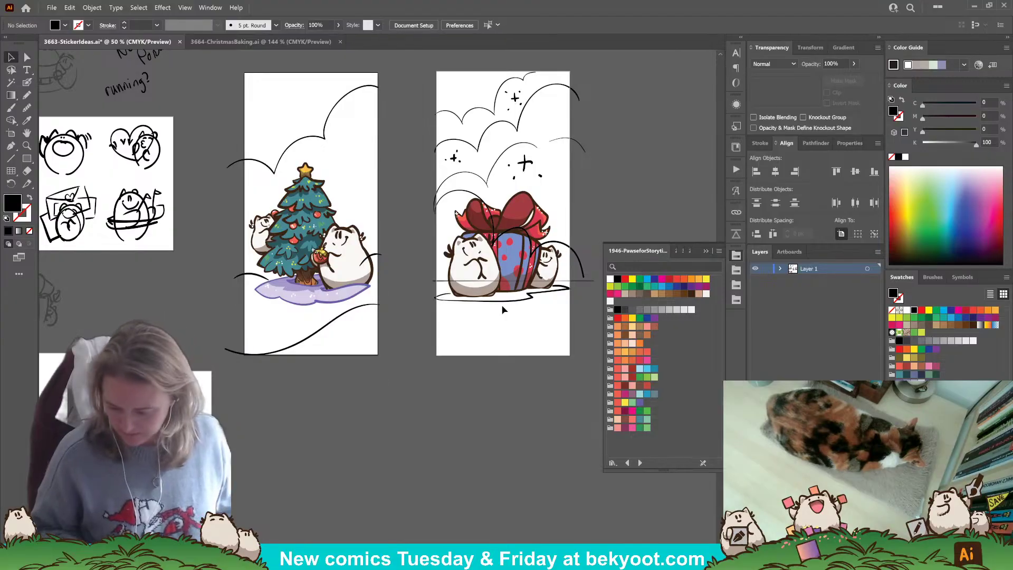
- Set the opacity of the tree artboard's grouped sketch lines to 30%
{"action": "left_click", "coordinate": [327, 139]}
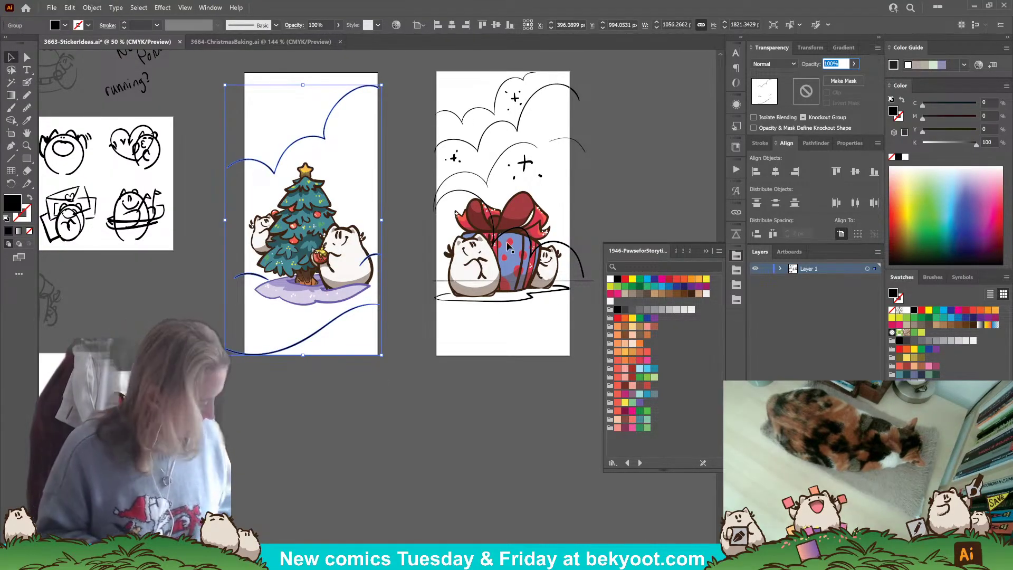
{"action": "key", "text": "Return"}
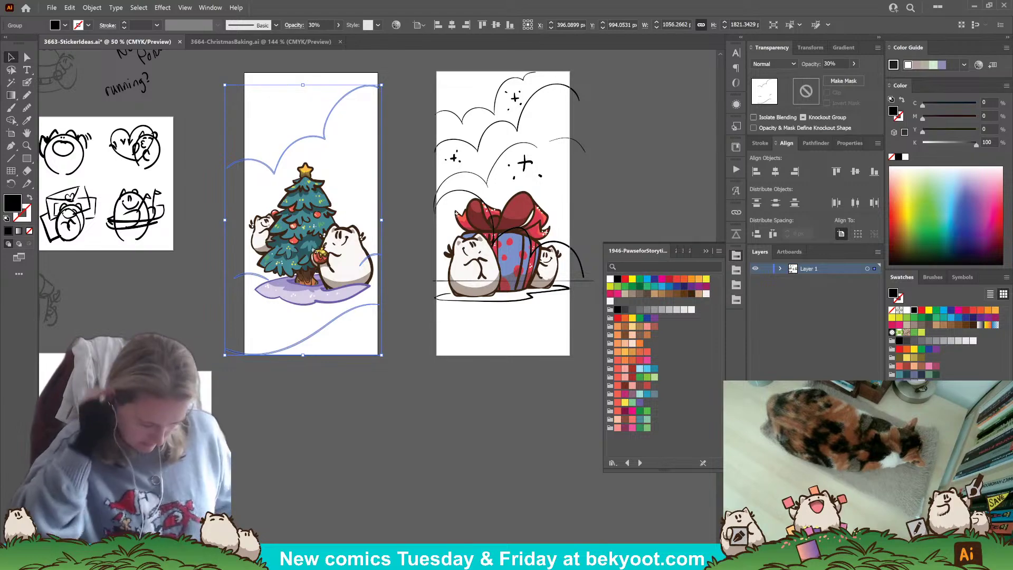
{"action": "scroll", "coordinate": [302, 300], "scroll_direction": "up", "scroll_amount": 1}
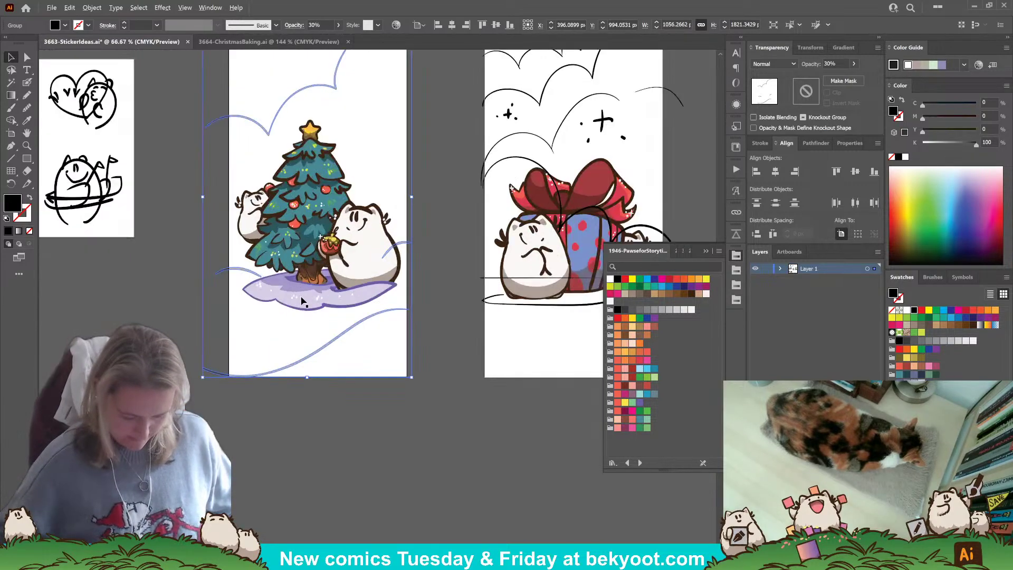
{"action": "left_click_drag", "start_coordinate": [321, 435], "coordinate": [334, 496]}
{"action": "key", "text": "shift+b"}
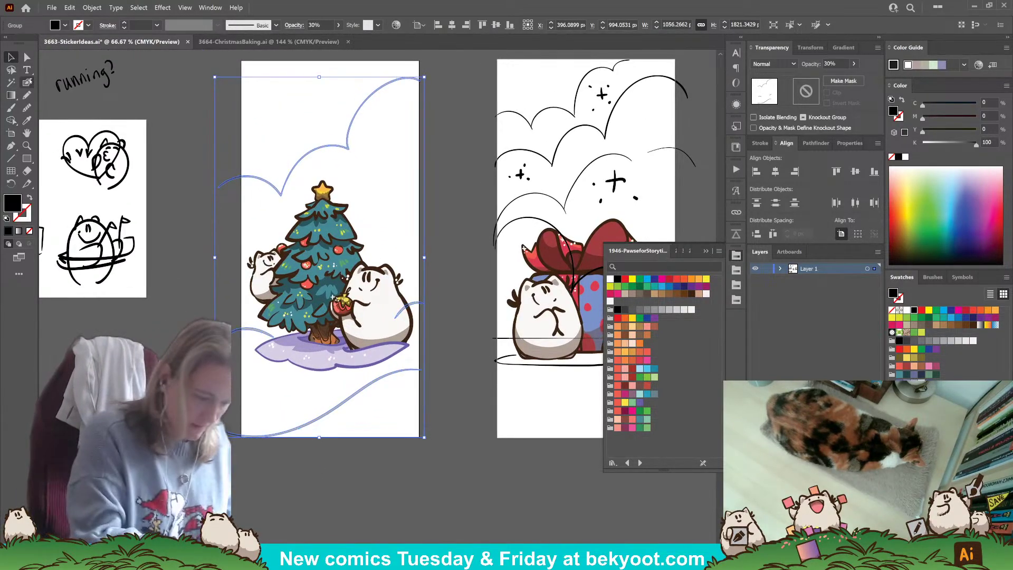
{"action": "key", "text": "ctrl+shift+a"}
- Isolate the tree and characters group and paint a small X mark near the artboard's upper-right corner with the Blob Brush
{"action": "key", "text": "v"}
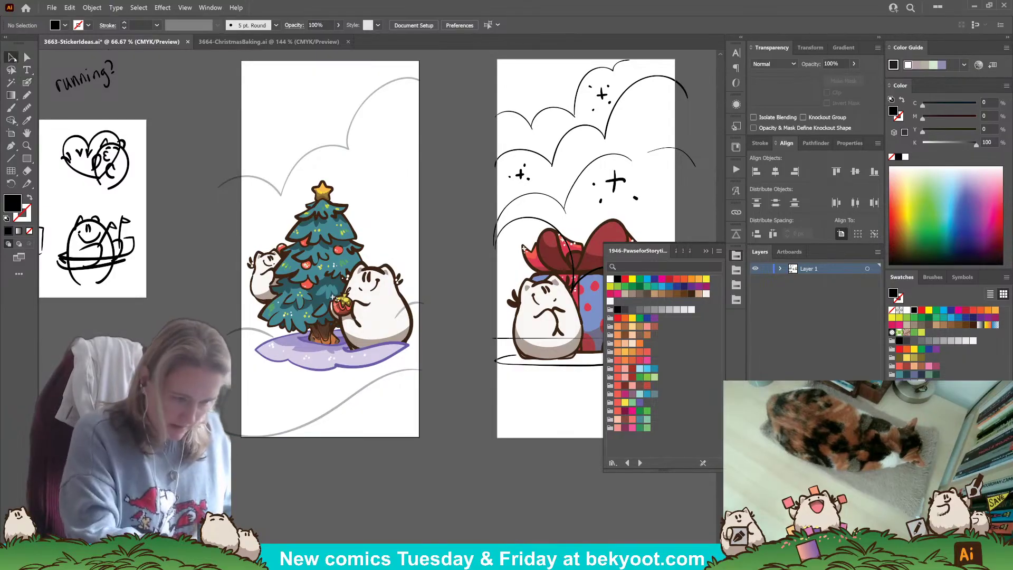
{"action": "left_click", "coordinate": [383, 270]}
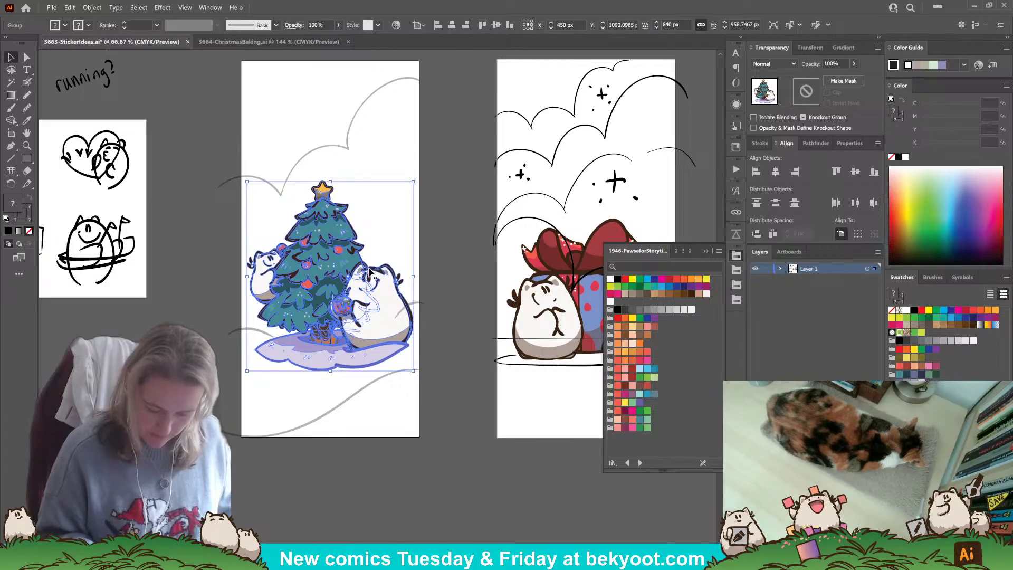
{"action": "double_click", "coordinate": [371, 273]}
{"action": "key", "text": "shift+b"}
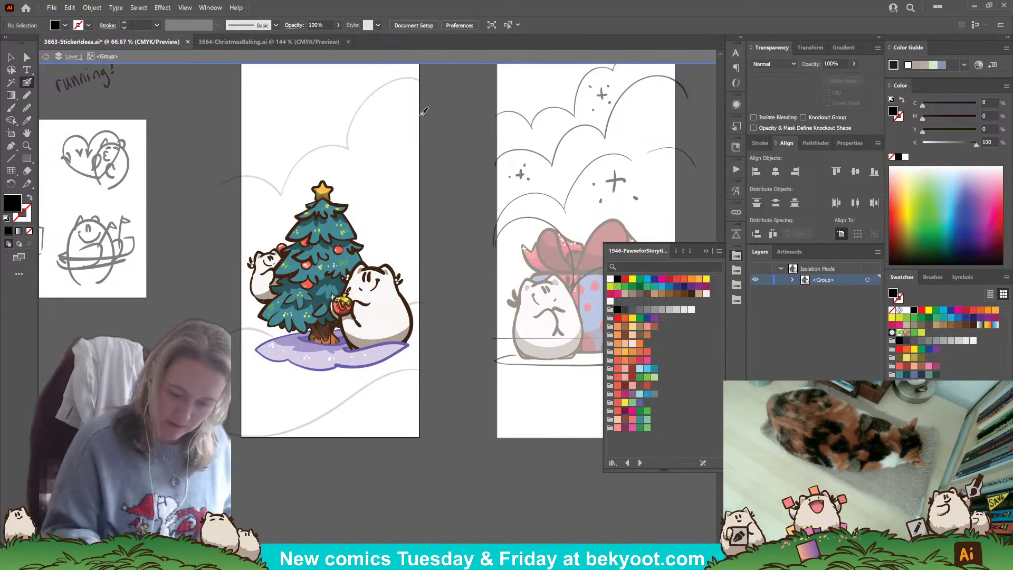
{"action": "left_click_drag", "start_coordinate": [407, 98], "coordinate": [416, 113]}
{"action": "key", "text": "v"}
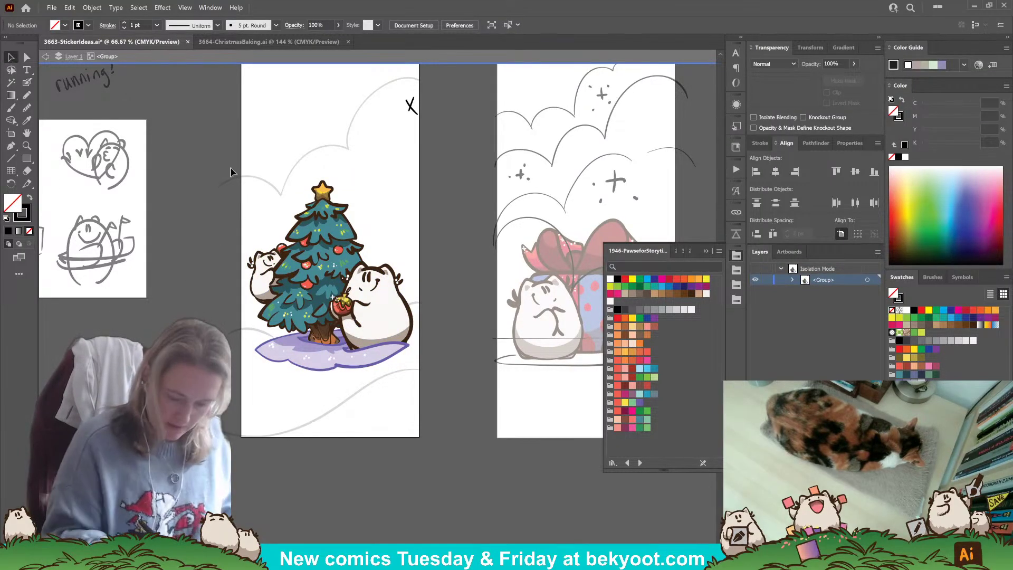
{"action": "left_click", "coordinate": [394, 296]}
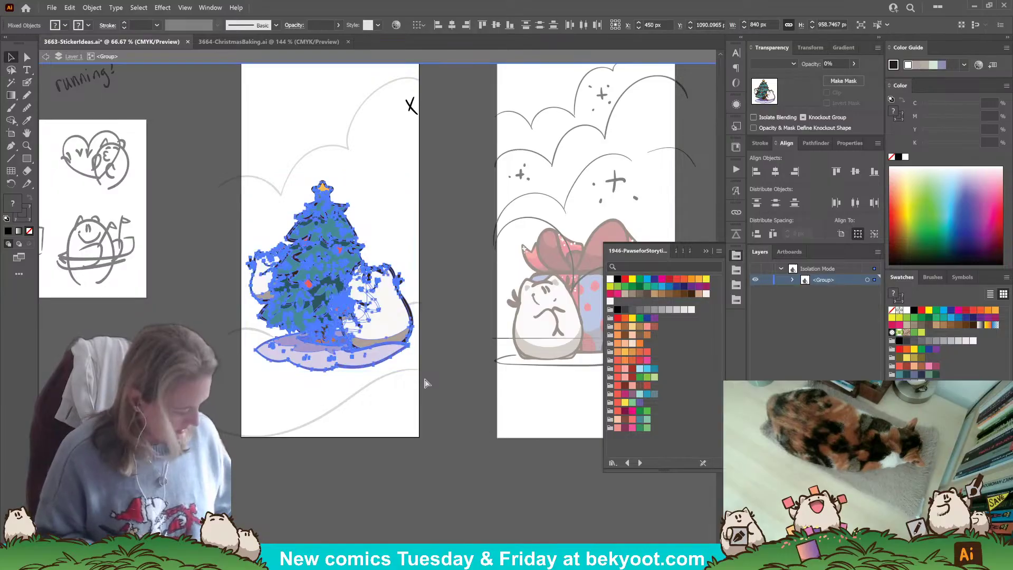
{"action": "left_click", "coordinate": [448, 228]}
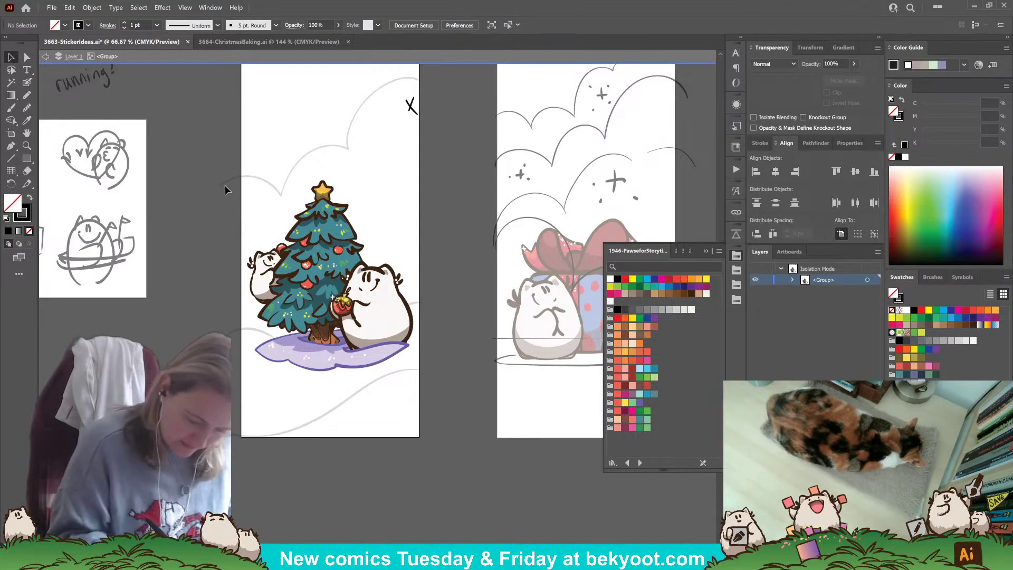
- Paint bold outlines over the faded sketch: the clouds above the tree, the hills on both sides and the slope below
{"action": "left_click", "coordinate": [28, 82]}
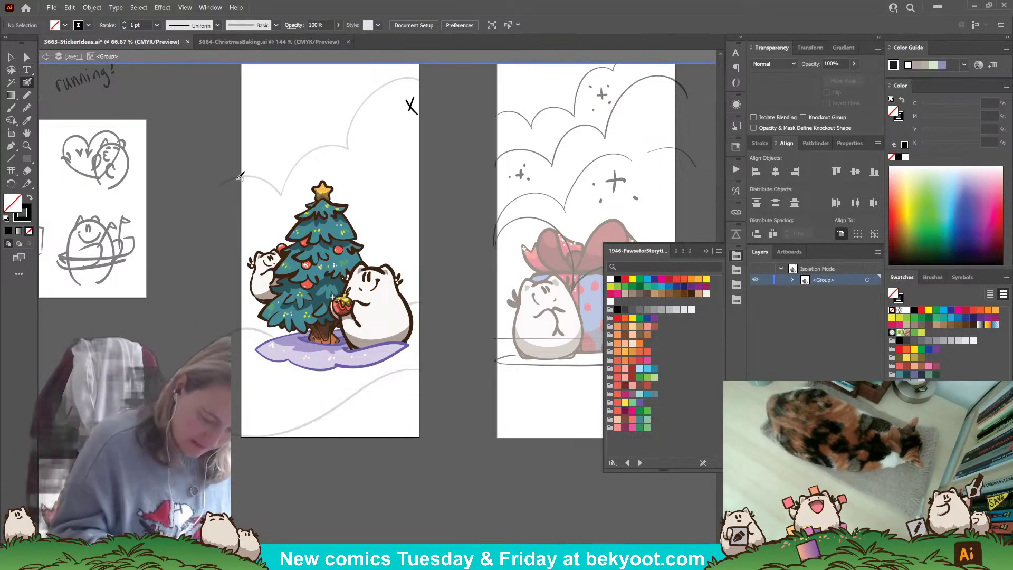
{"action": "mouse_move", "coordinate": [283, 190]}
{"action": "left_mouse_down"}
{"action": "mouse_move", "coordinate": [305, 156]}
{"action": "mouse_move", "coordinate": [350, 150]}
{"action": "mouse_move", "coordinate": [356, 126]}
{"action": "mouse_move", "coordinate": [408, 85]}
{"action": "mouse_move", "coordinate": [451, 90]}
{"action": "left_mouse_up"}
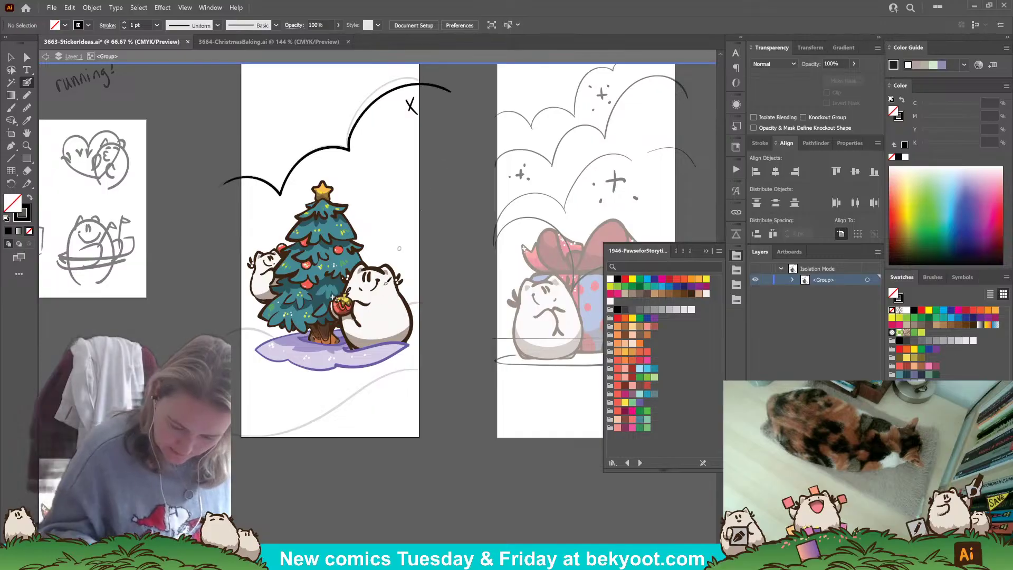
{"action": "scroll", "coordinate": [315, 390], "scroll_direction": "down", "scroll_amount": 2}
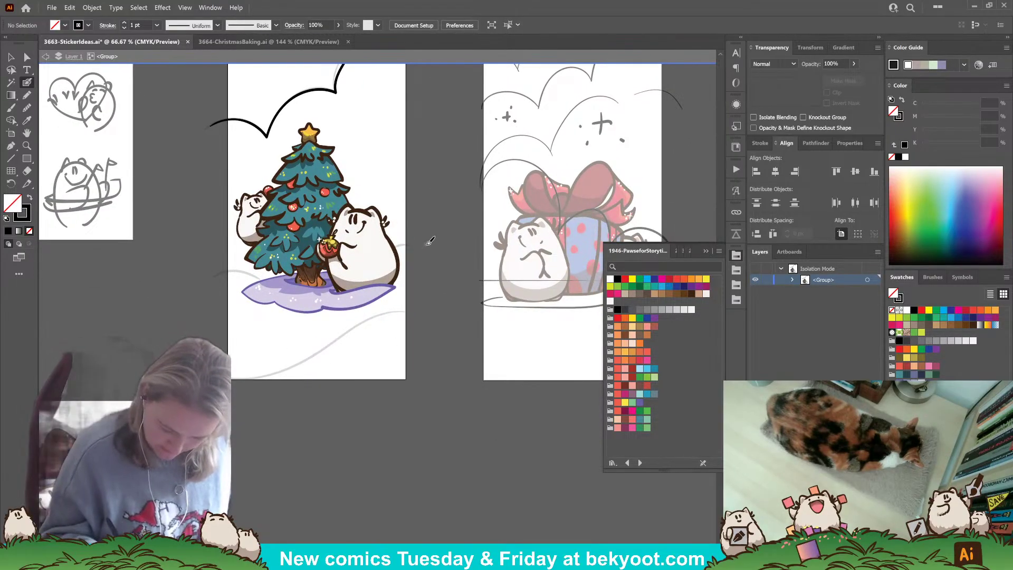
{"action": "left_click_drag", "start_coordinate": [393, 247], "coordinate": [356, 267]}
{"action": "left_click_drag", "start_coordinate": [254, 274], "coordinate": [199, 276]}
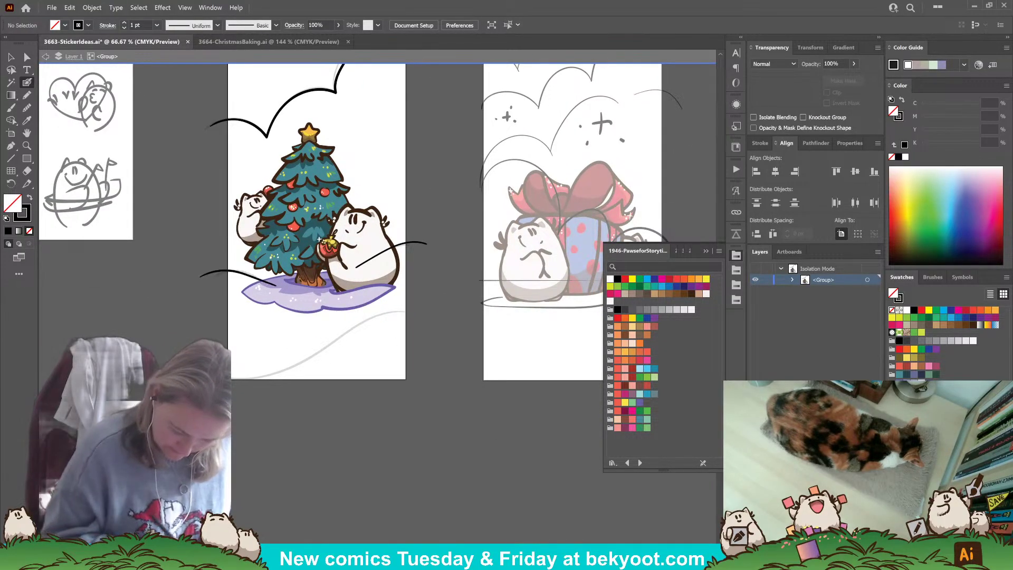
{"action": "left_click_drag", "start_coordinate": [278, 349], "coordinate": [447, 316]}
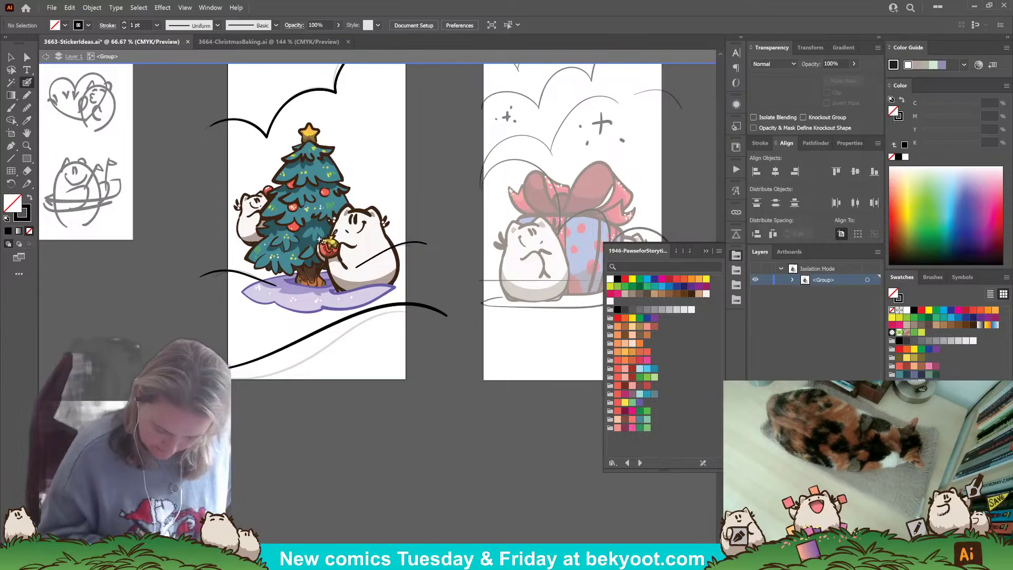
- Group the newly painted cloud, hill and slope outlines and isolate that group for editing
{"action": "left_click", "coordinate": [422, 243], "text": "ctrl"}
{"action": "left_click", "coordinate": [231, 272], "text": "ctrl+shift"}
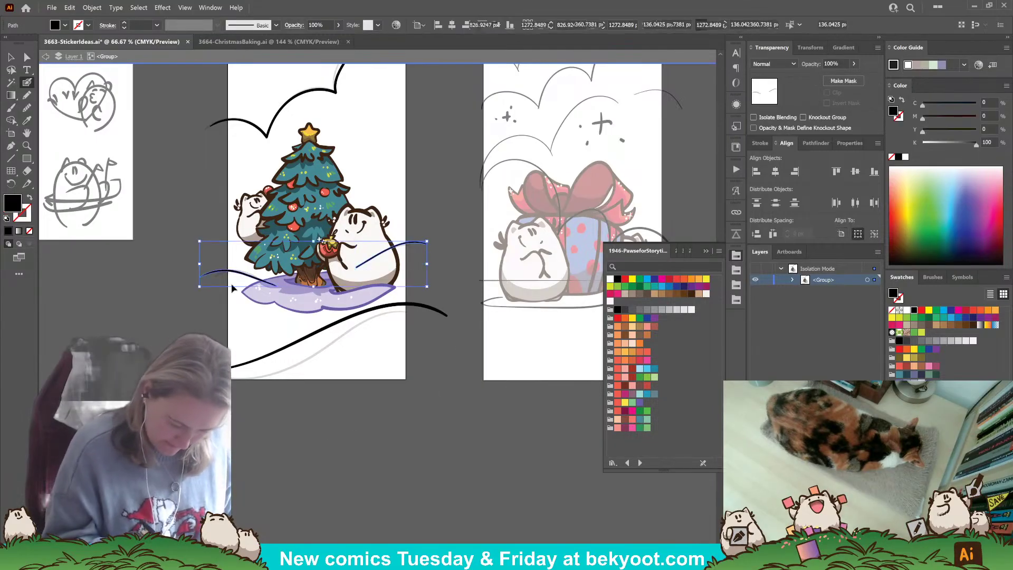
{"action": "left_click", "coordinate": [247, 363], "text": "ctrl+shift"}
{"action": "left_click", "coordinate": [266, 136], "text": "ctrl+shift"}
{"action": "key", "text": "ctrl+g"}
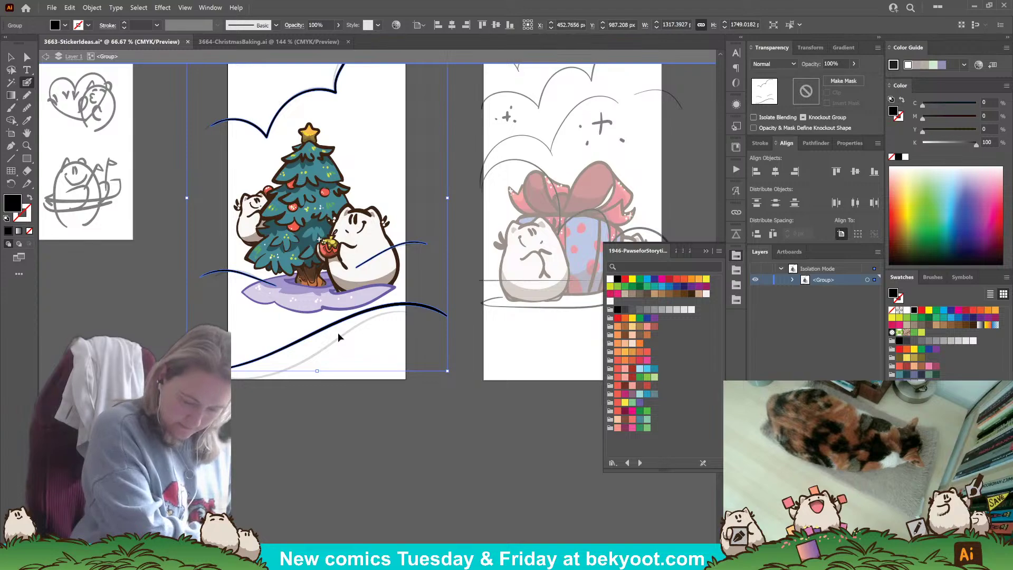
{"action": "key", "text": "v"}
{"action": "double_click", "coordinate": [412, 316]}
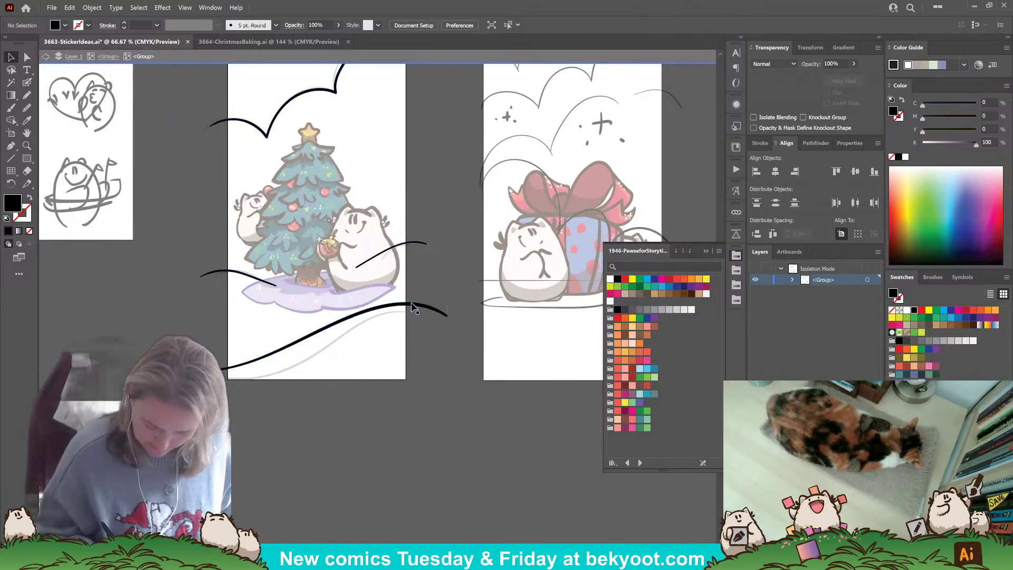
{"action": "left_click_drag", "start_coordinate": [460, 178], "coordinate": [451, 237]}
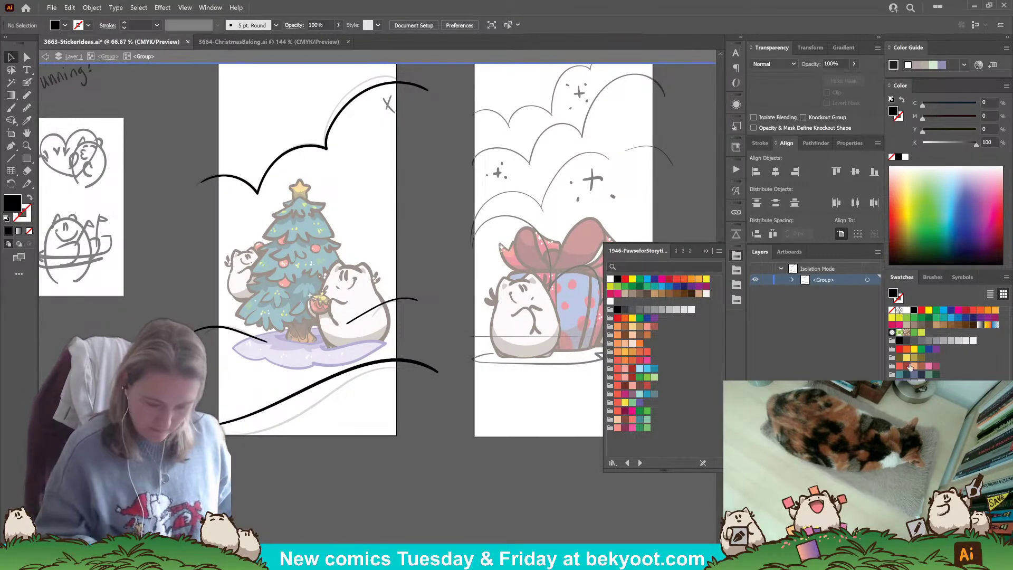
- Recolour the outlines of the hills on both sides of the tree and the slope below them purple
{"action": "left_click", "coordinate": [321, 148]}
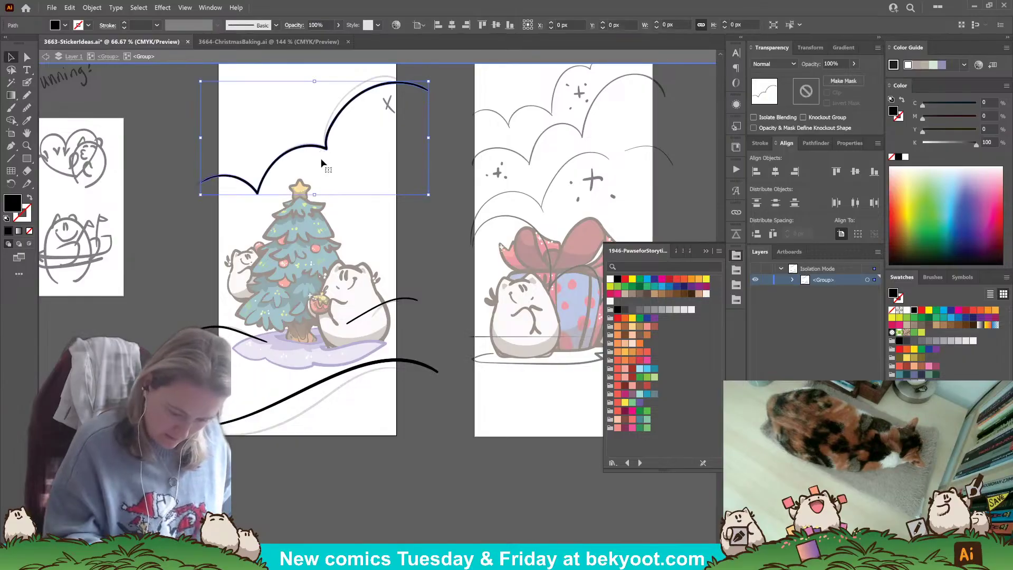
{"action": "left_click", "coordinate": [244, 336]}
{"action": "left_click", "coordinate": [244, 334]}
{"action": "left_click", "coordinate": [384, 301], "text": "shift"}
{"action": "left_click", "coordinate": [389, 361], "text": "shift"}
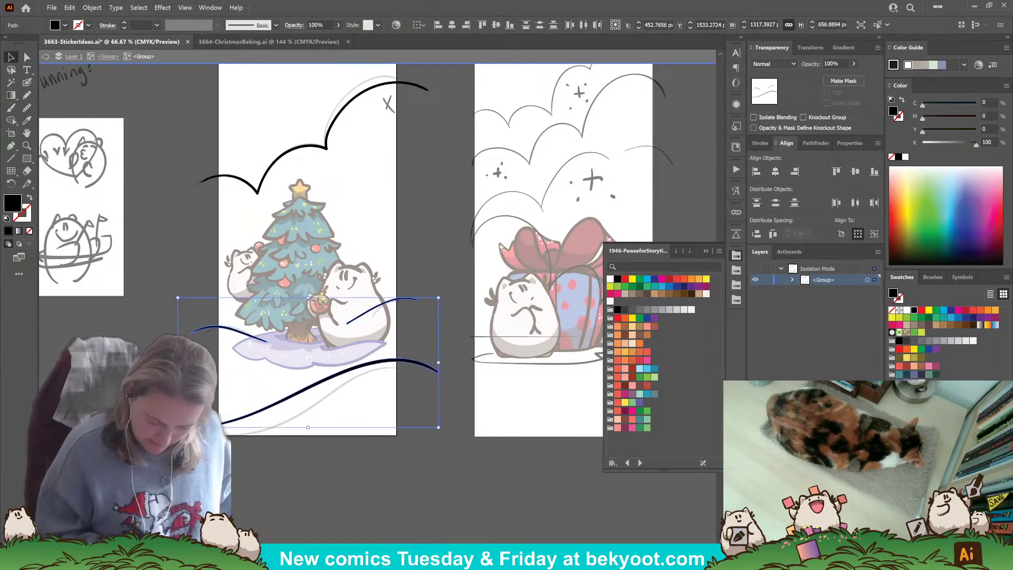
{"action": "left_click", "coordinate": [640, 402]}
- Make a teal swatch the current fill colour and choose the Shades harmony rule for it in the Color Guide
{"action": "left_click", "coordinate": [323, 149]}
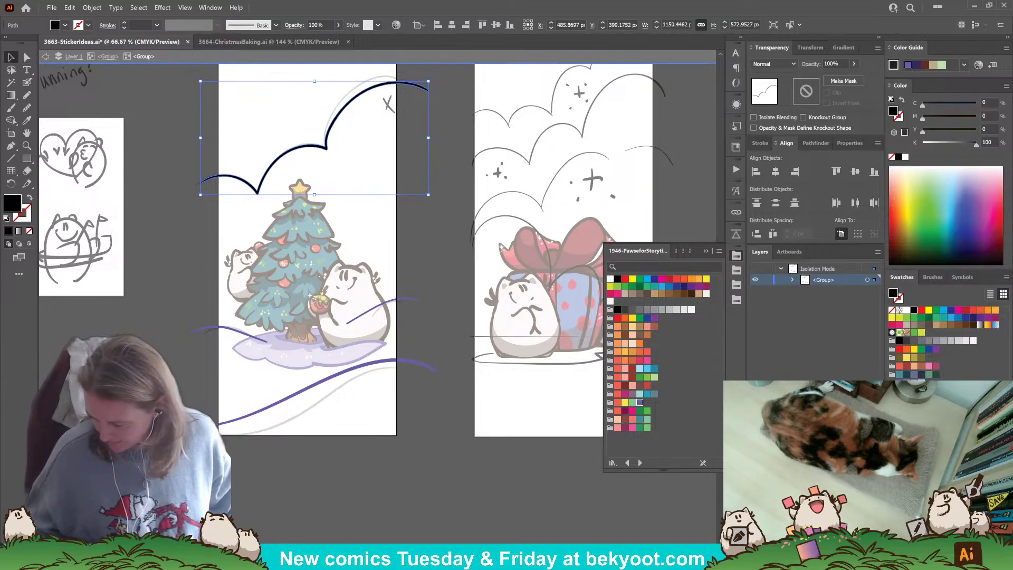
{"action": "key", "text": "ctrl+shift+a"}
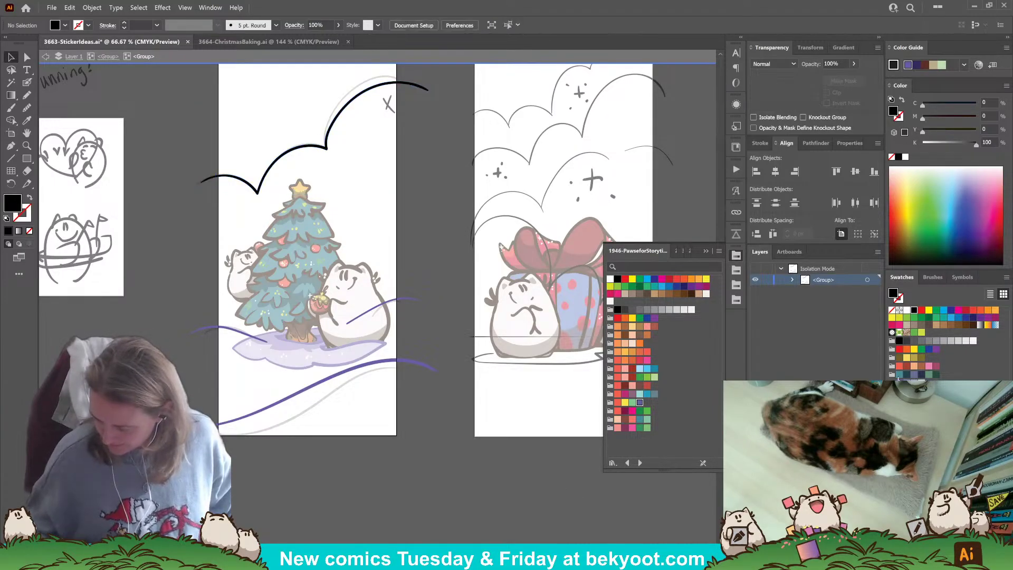
{"action": "left_click", "coordinate": [899, 374]}
{"action": "left_click", "coordinate": [964, 64]}
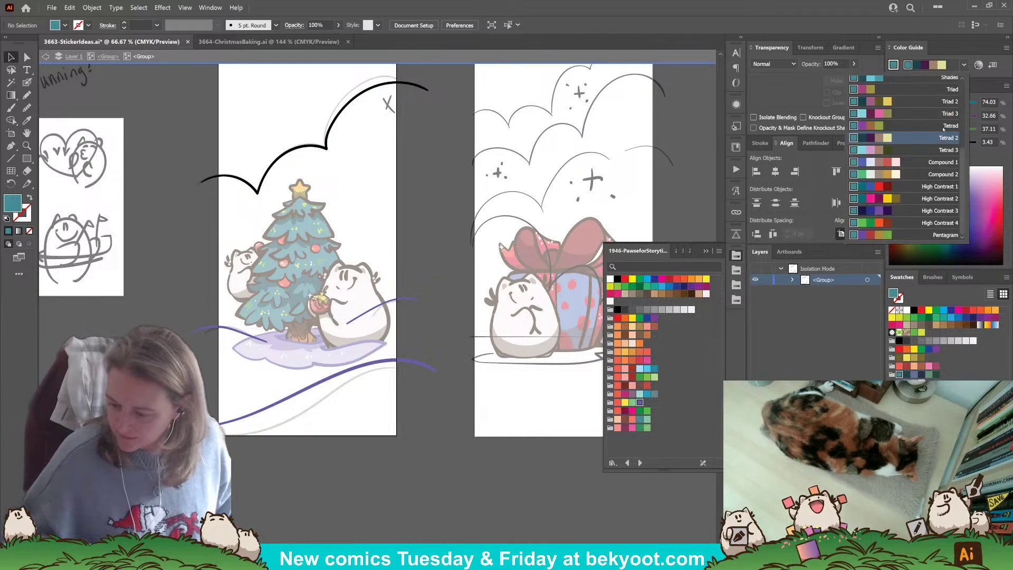
{"action": "scroll", "coordinate": [902, 162], "scroll_direction": "up", "scroll_amount": 3}
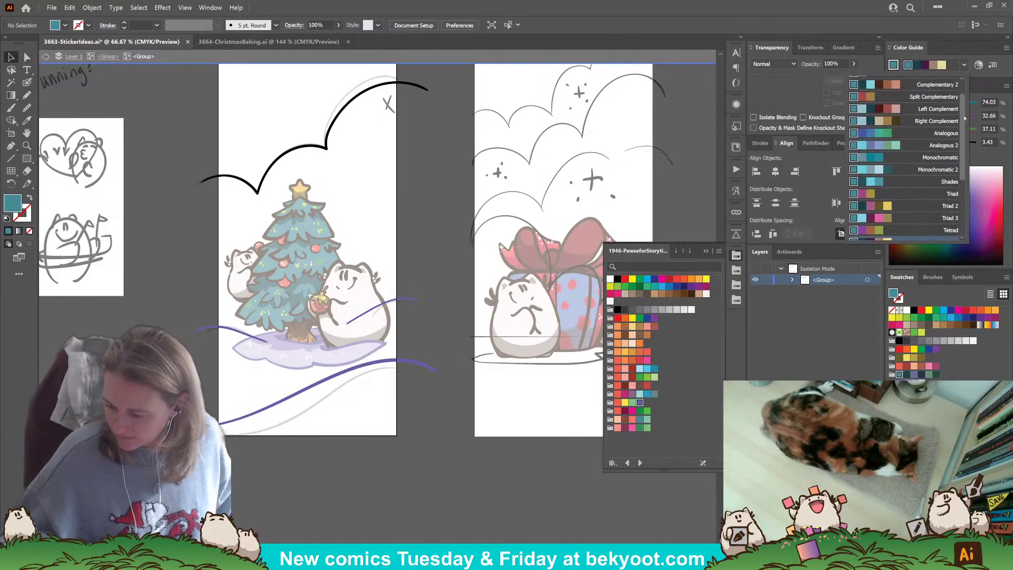
{"action": "left_click", "coordinate": [891, 185]}
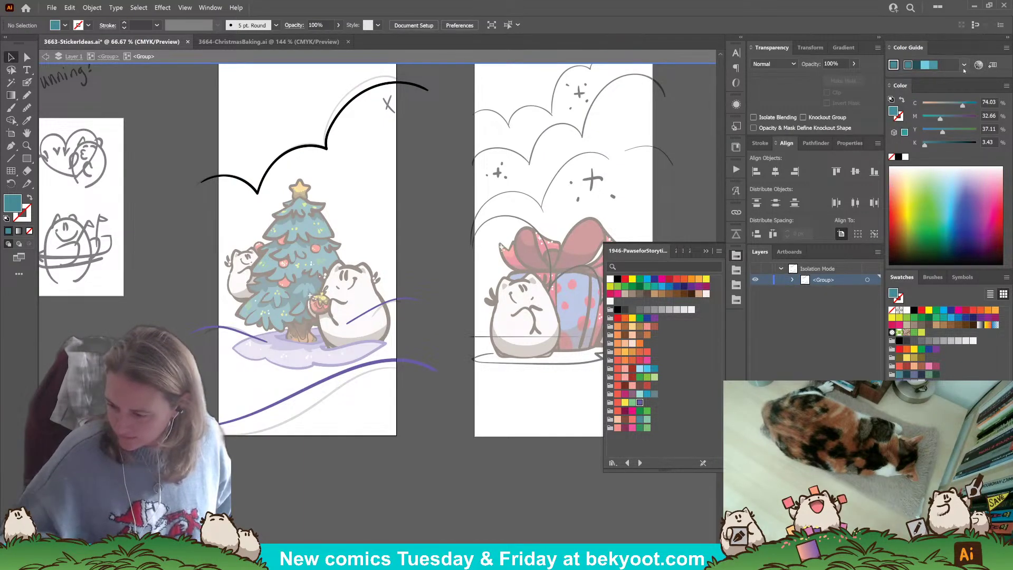
{"action": "left_click", "coordinate": [964, 65]}
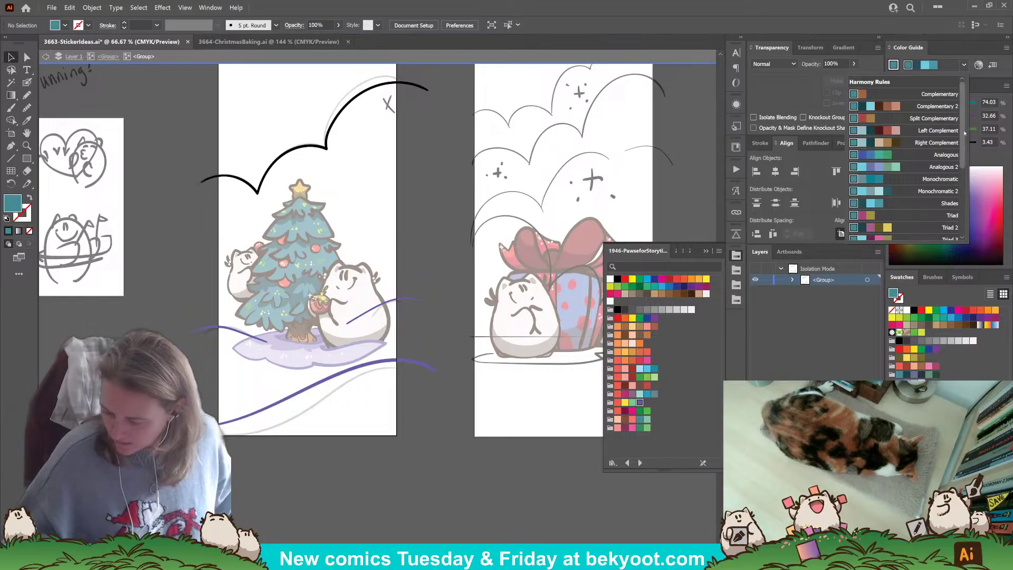
{"action": "mouse_move", "coordinate": [965, 140]}
{"action": "left_mouse_down"}
{"action": "mouse_move", "coordinate": [967, 206]}
{"action": "mouse_move", "coordinate": [966, 137]}
{"action": "left_mouse_up"}
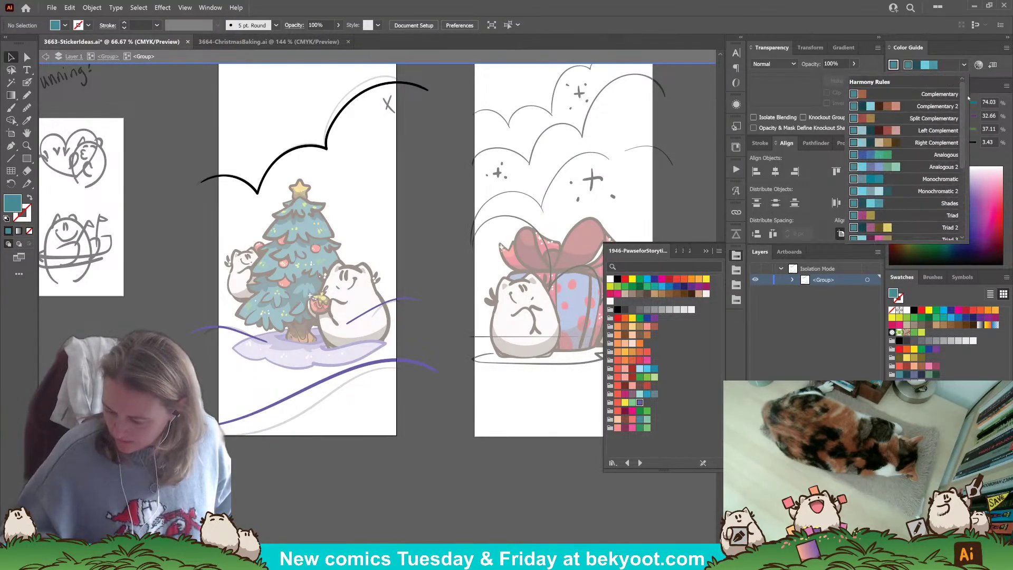
{"action": "left_click", "coordinate": [489, 450]}
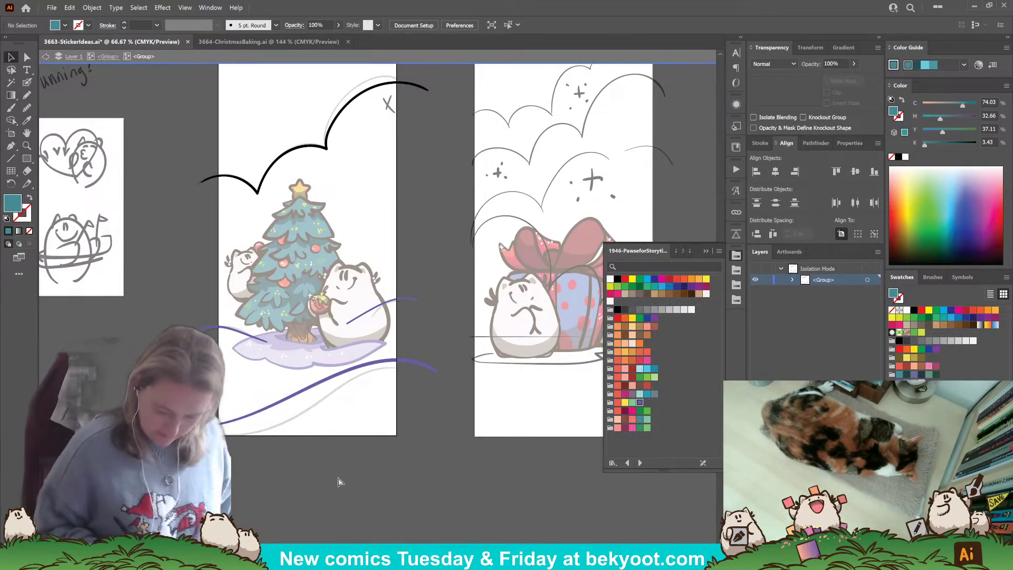
- Recolour the cloud outline above the tree with the teal base colour of the harmony
{"action": "scroll", "coordinate": [412, 174], "scroll_direction": "up", "scroll_amount": 1}
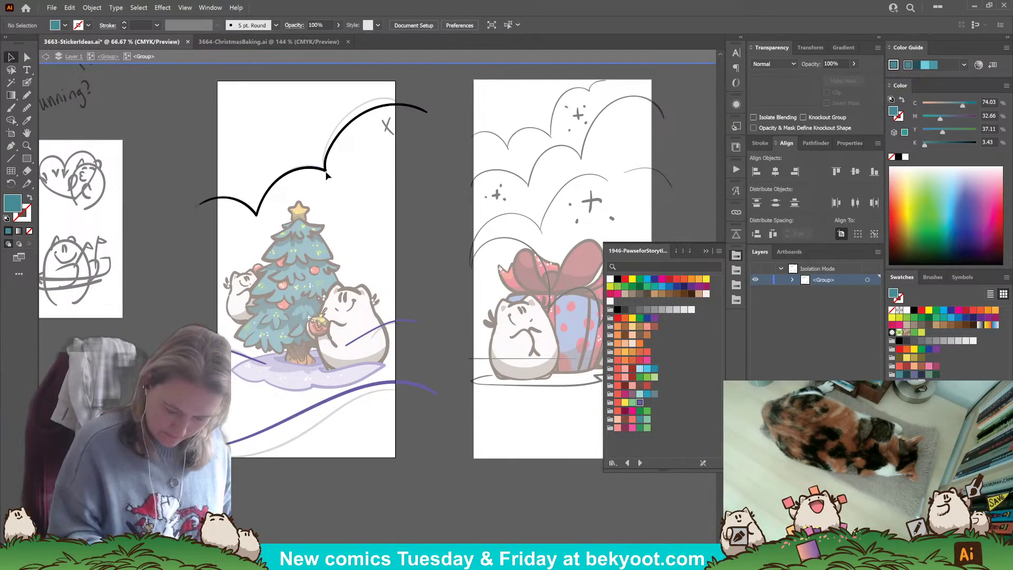
{"action": "left_click", "coordinate": [328, 170]}
{"action": "left_click", "coordinate": [907, 64]}
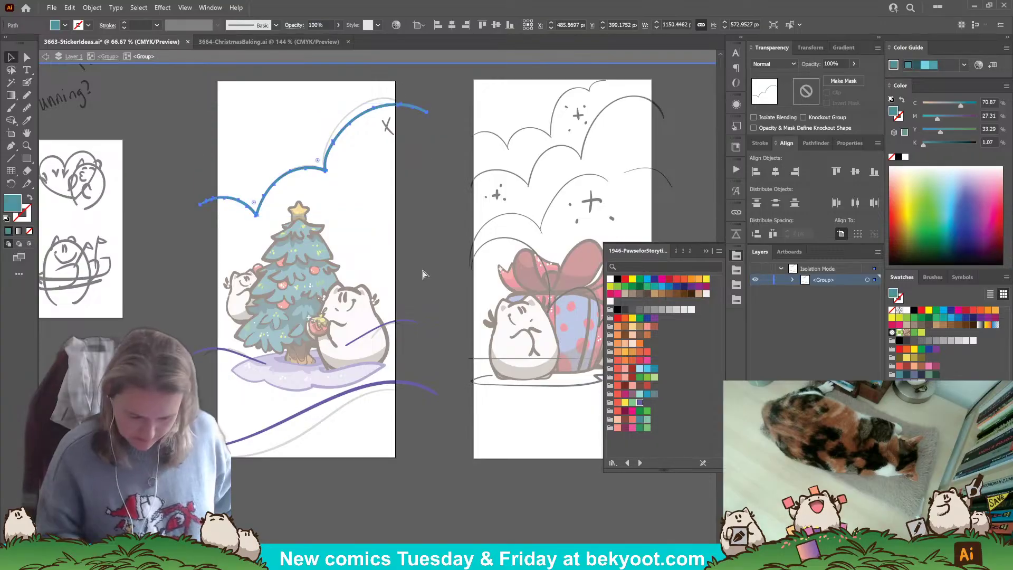
{"action": "left_click", "coordinate": [412, 278]}
- Sample the pale lilac from the snow under the tree and draw a filled Pencil shape about 1001 × 434 px beneath the lower slope outline
{"action": "key", "text": "n"}
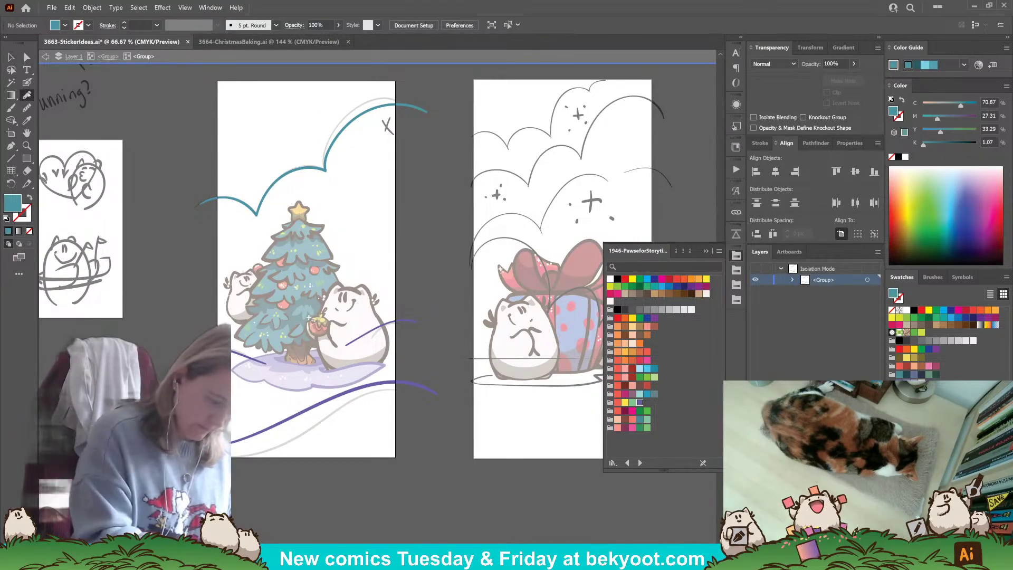
{"action": "left_click_drag", "start_coordinate": [318, 485], "coordinate": [327, 437]}
{"action": "left_click", "coordinate": [27, 121]}
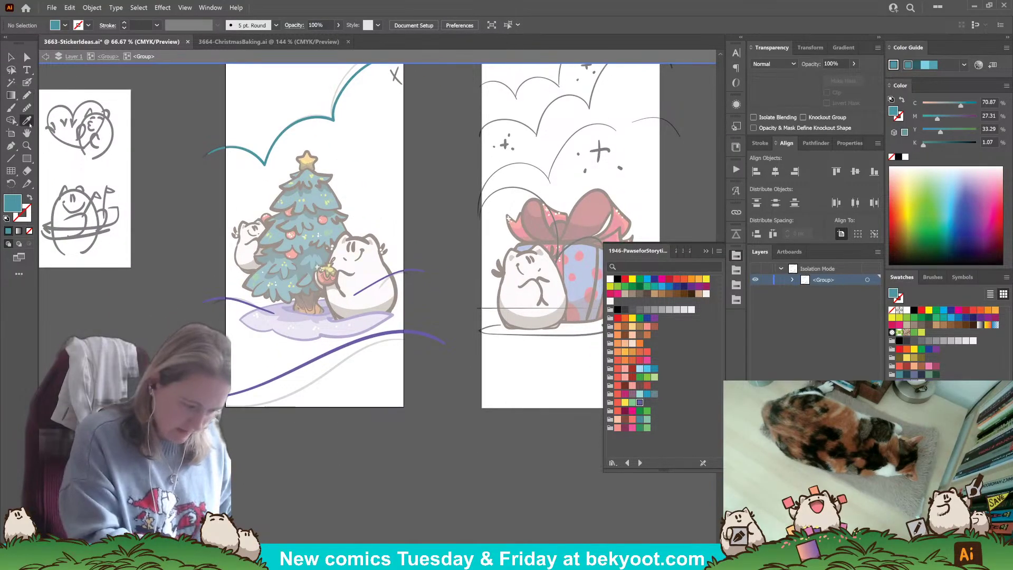
{"action": "left_click", "coordinate": [355, 322]}
{"action": "left_click", "coordinate": [27, 95]}
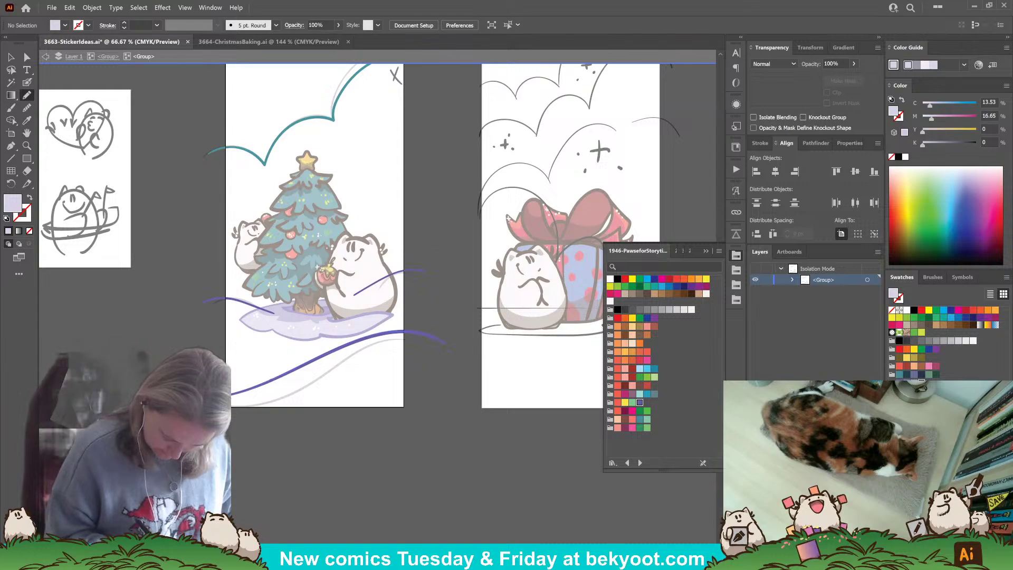
{"action": "mouse_move", "coordinate": [384, 413]}
{"action": "left_mouse_down"}
{"action": "mouse_move", "coordinate": [414, 415]}
{"action": "mouse_move", "coordinate": [408, 331]}
{"action": "left_mouse_up"}
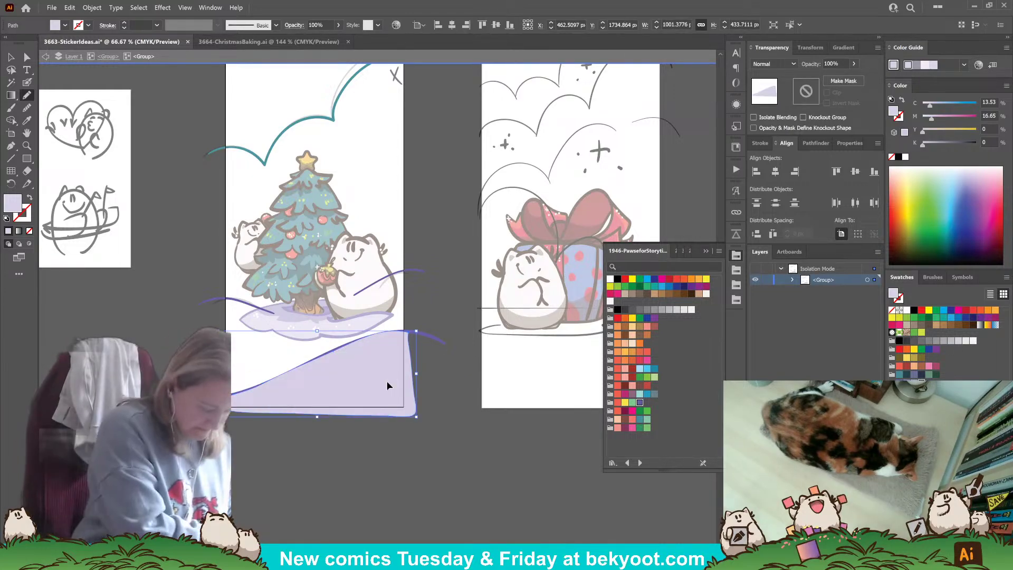
{"action": "key", "text": "g"}
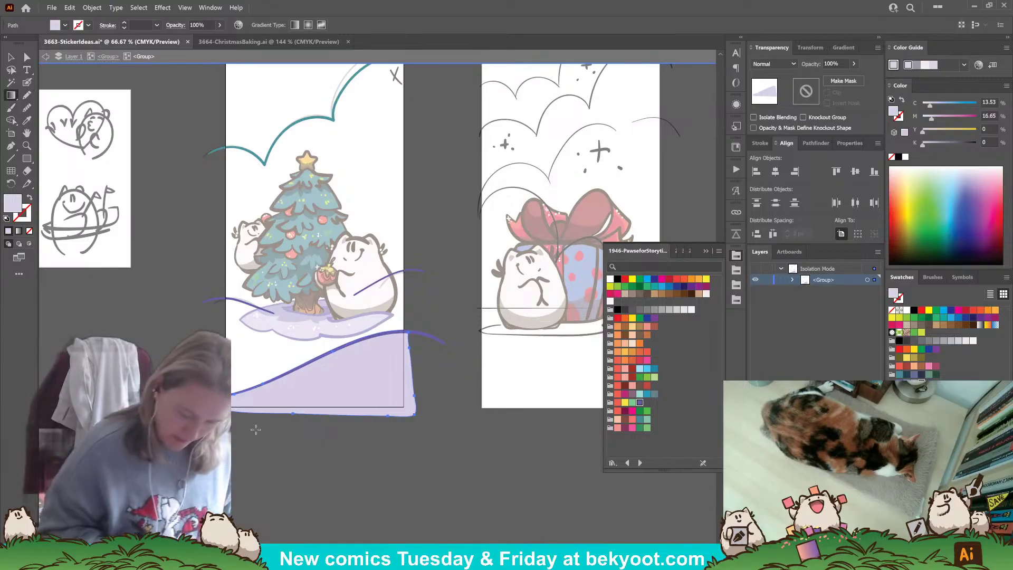
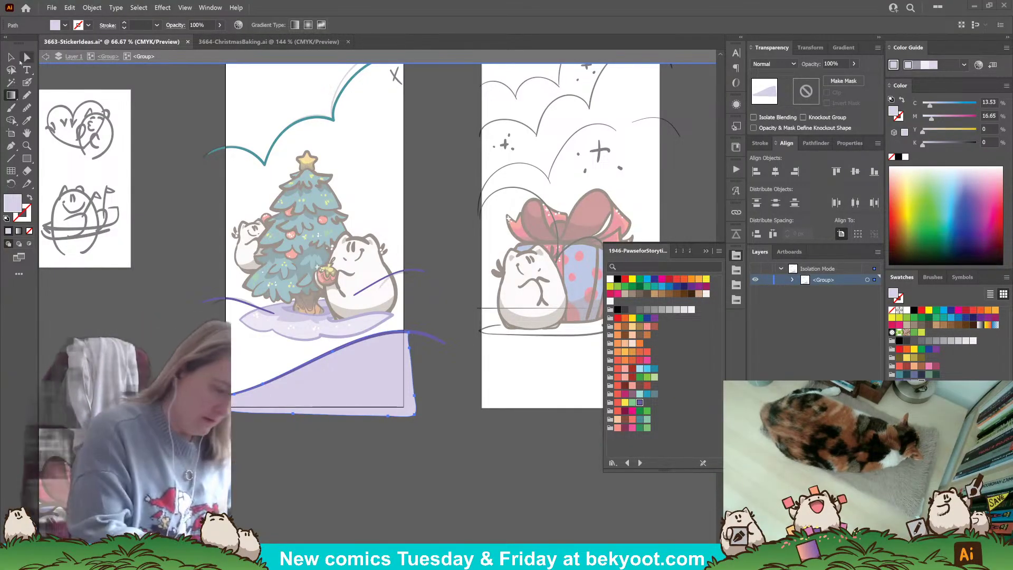
{"action": "left_click", "coordinate": [11, 57]}
{"action": "left_click", "coordinate": [128, 299]}
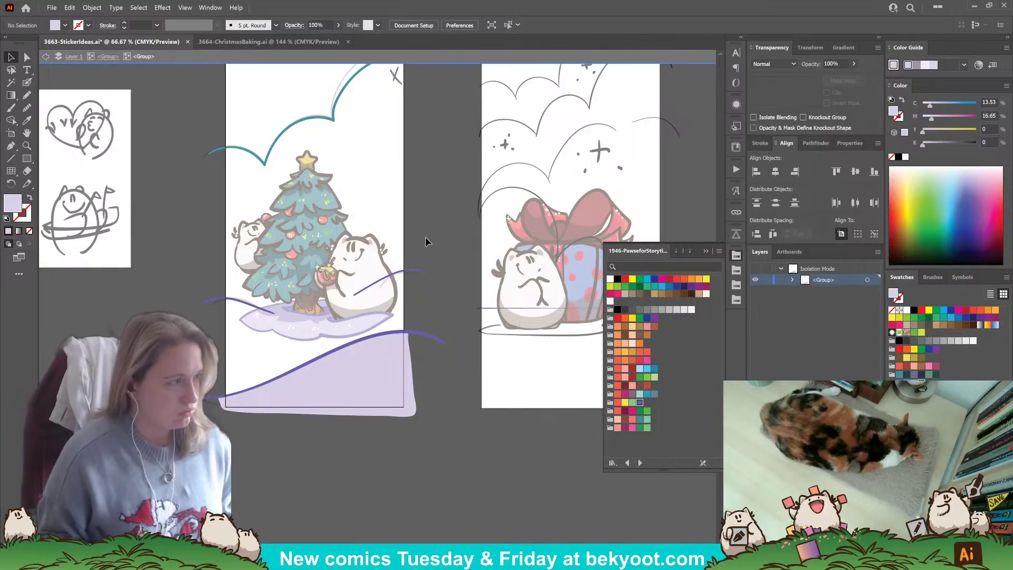
- Draw a second pale lilac Pencil shape about 1064 × 667 px, following both hill outlines and extending down past the lower slope
{"action": "left_click_drag", "start_coordinate": [389, 286], "coordinate": [382, 224]}
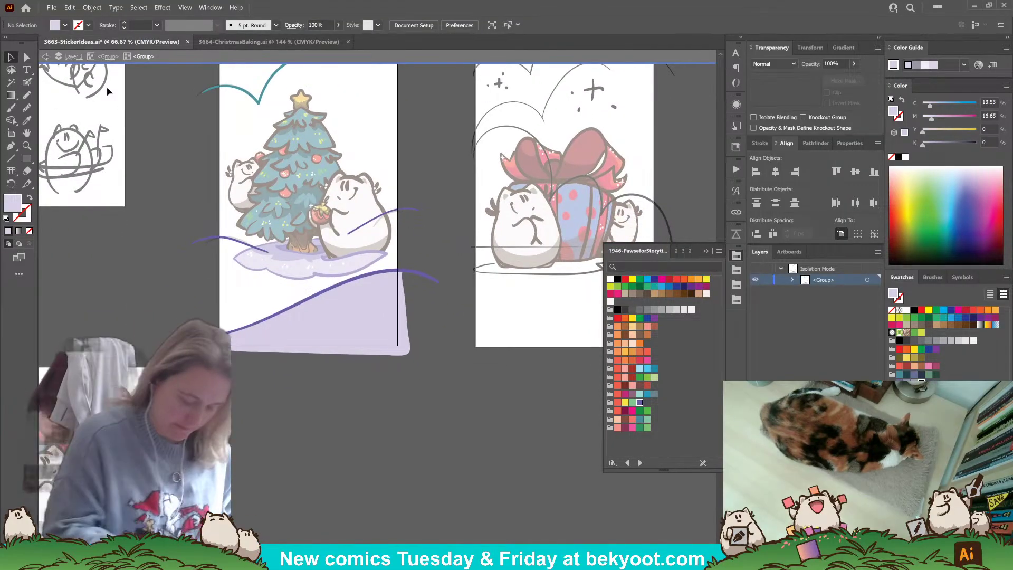
{"action": "left_click", "coordinate": [27, 95]}
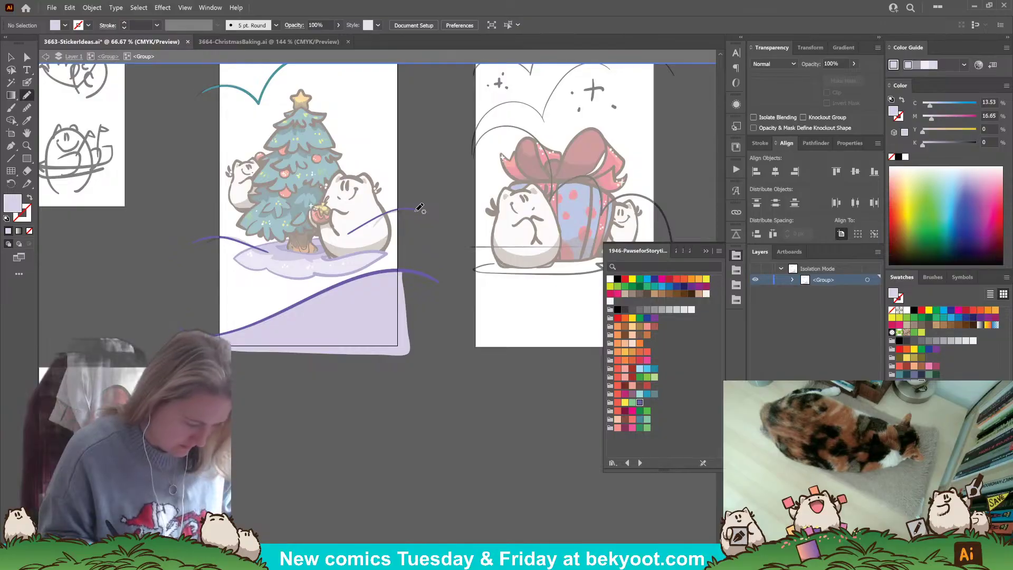
{"action": "mouse_move", "coordinate": [407, 205]}
{"action": "left_mouse_down"}
{"action": "mouse_move", "coordinate": [296, 251]}
{"action": "mouse_move", "coordinate": [211, 237]}
{"action": "mouse_move", "coordinate": [213, 271]}
{"action": "left_mouse_up"}
{"action": "mouse_move", "coordinate": [273, 333]}
{"action": "left_mouse_down"}
{"action": "mouse_move", "coordinate": [402, 334]}
{"action": "mouse_move", "coordinate": [411, 210]}
{"action": "left_mouse_up"}
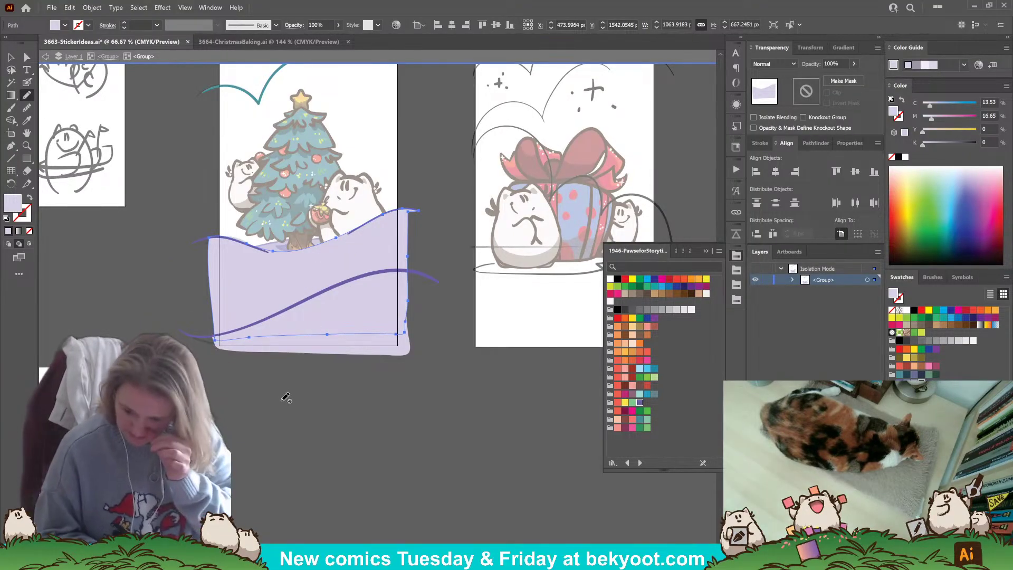
- Select the upper hill shape on its own and open the gradient settings
{"action": "key", "text": "v"}
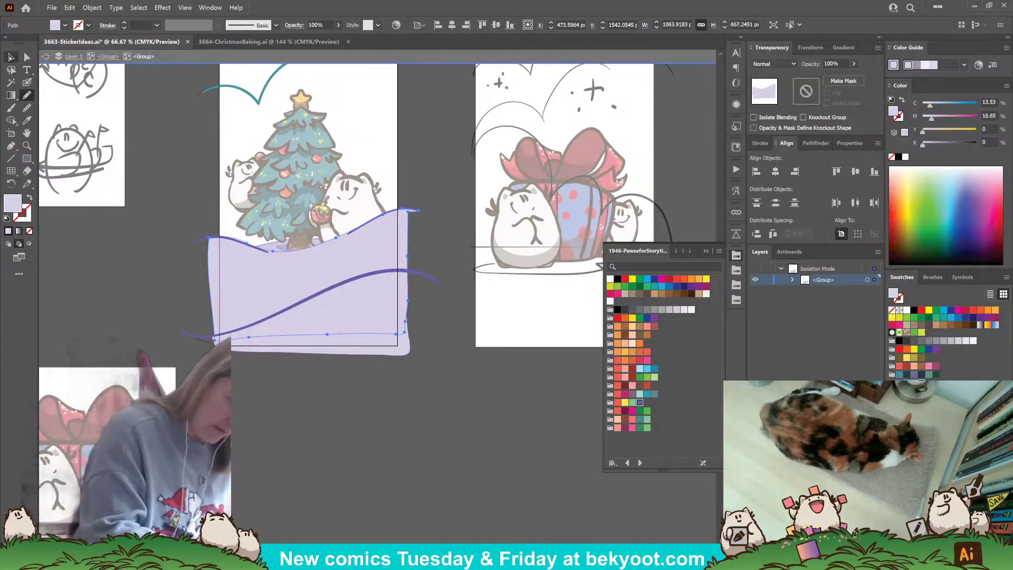
{"action": "left_click", "coordinate": [27, 57]}
{"action": "left_click", "coordinate": [79, 266]}
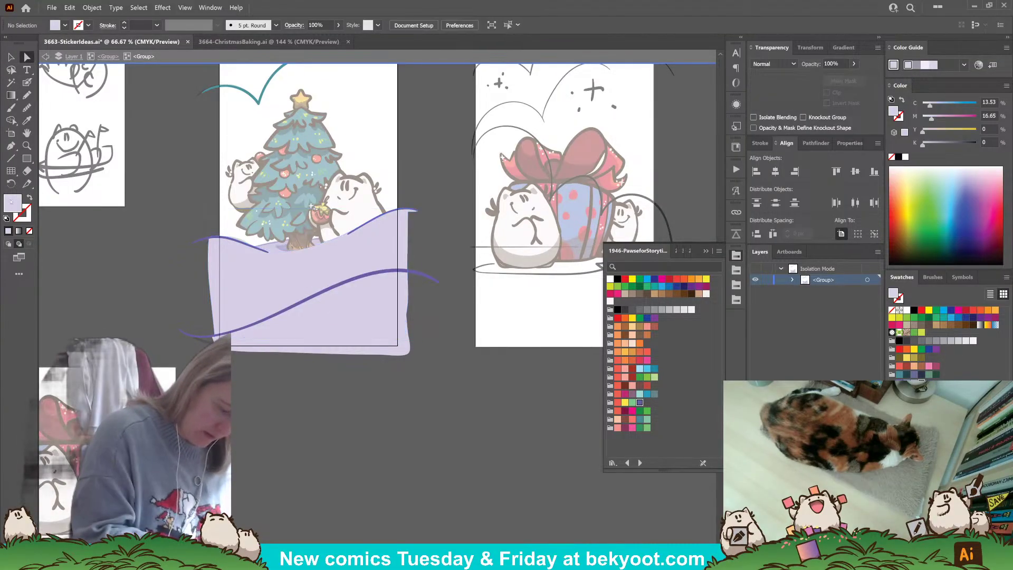
{"action": "left_click", "coordinate": [340, 280]}
{"action": "left_click", "coordinate": [843, 47]}
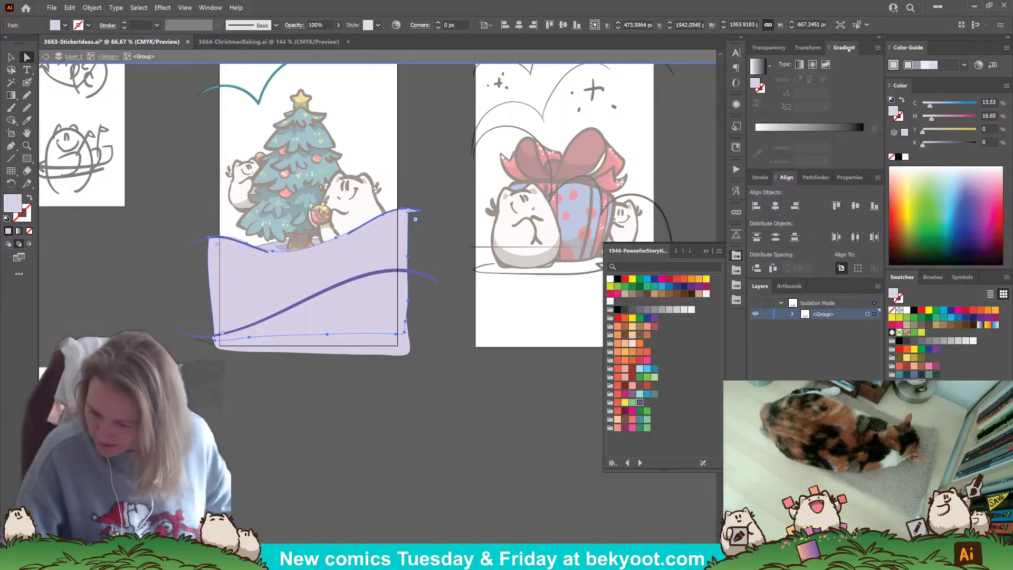
{"action": "left_click", "coordinate": [335, 409]}
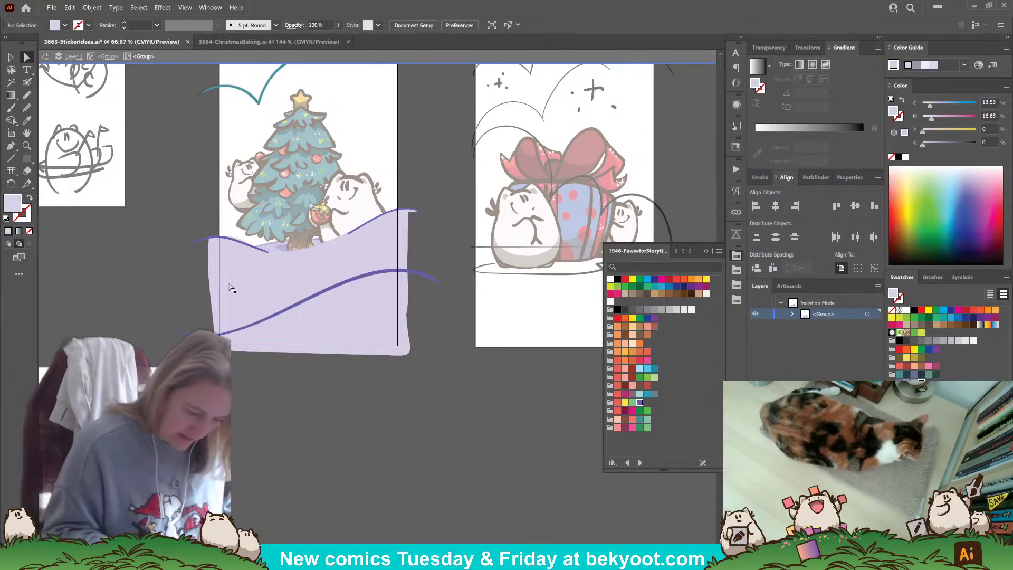
{"action": "left_click_drag", "start_coordinate": [372, 250], "coordinate": [372, 392]}
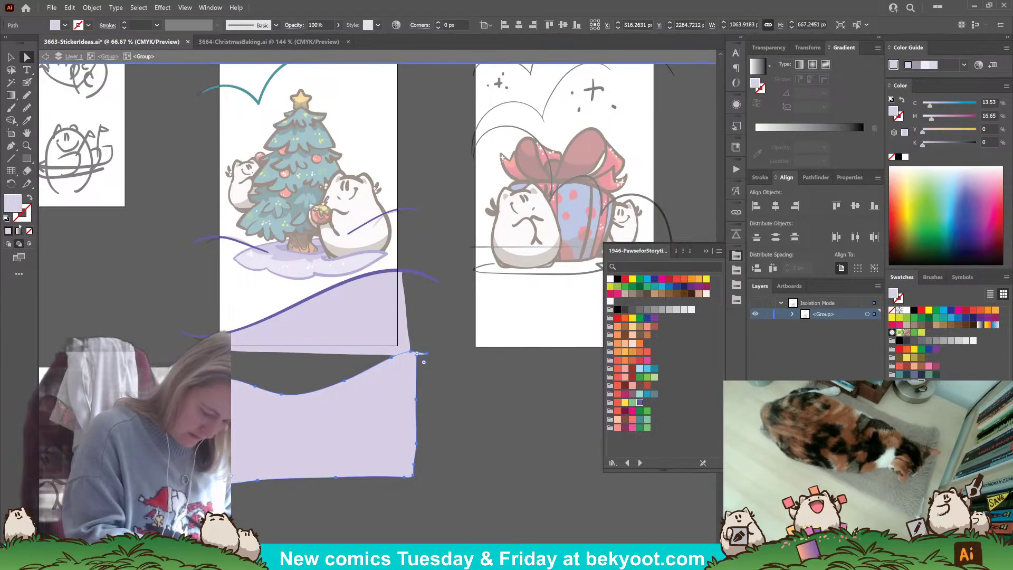
{"action": "left_click", "coordinate": [464, 425]}
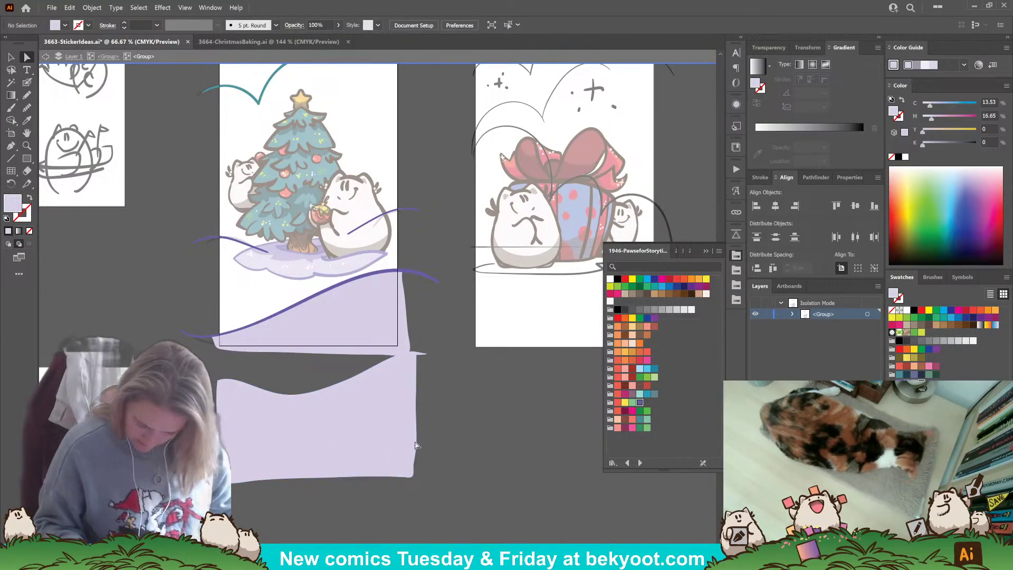
{"action": "key", "text": "ctrl+z"}
{"action": "key", "text": "ctrl+z"}
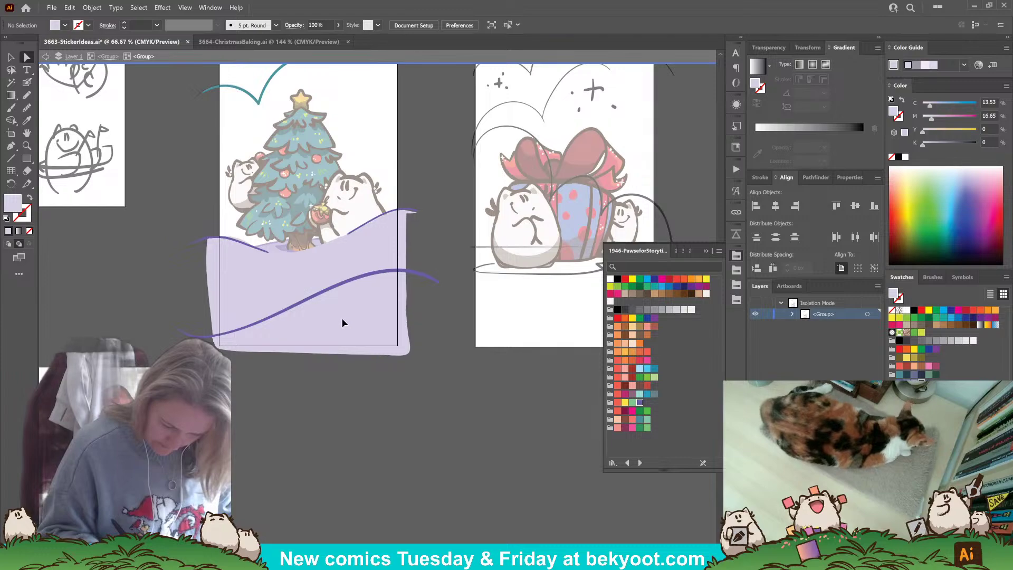
{"action": "key", "text": "ctrl+z"}
{"action": "key", "text": "ctrl+z"}
{"action": "key", "text": "ctrl+z"}
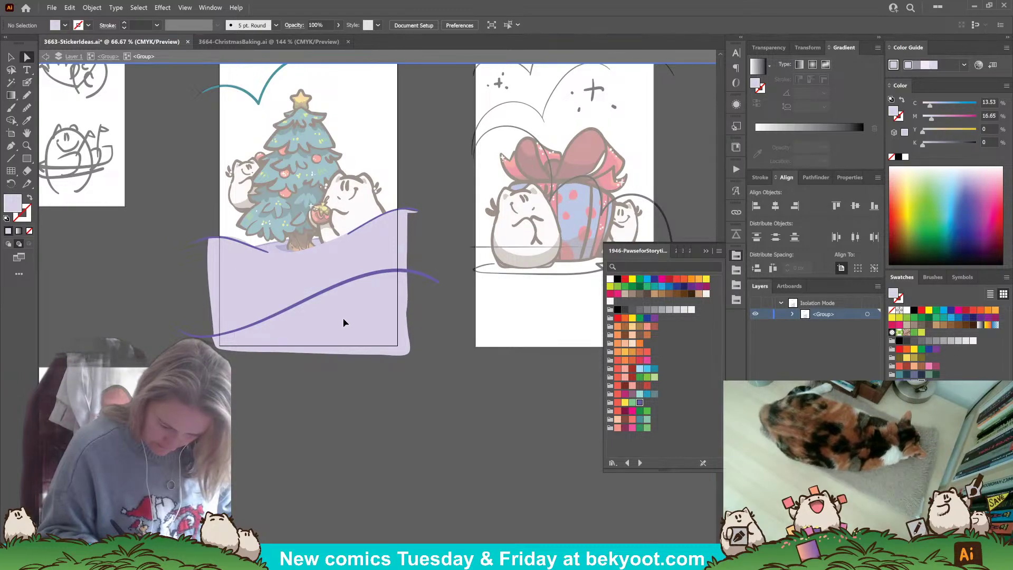
- Fill the upper hill shape with a linear gradient from white to pale lilac (C 13.53, M 16.65) and show its on-canvas gradient handles
{"action": "left_click", "coordinate": [343, 322]}
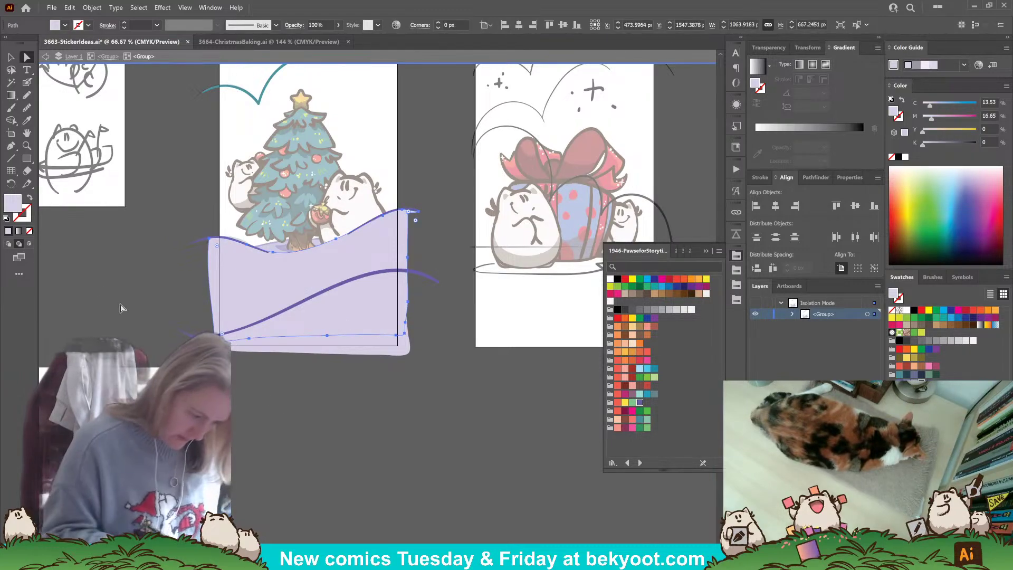
{"action": "left_click", "coordinate": [19, 230]}
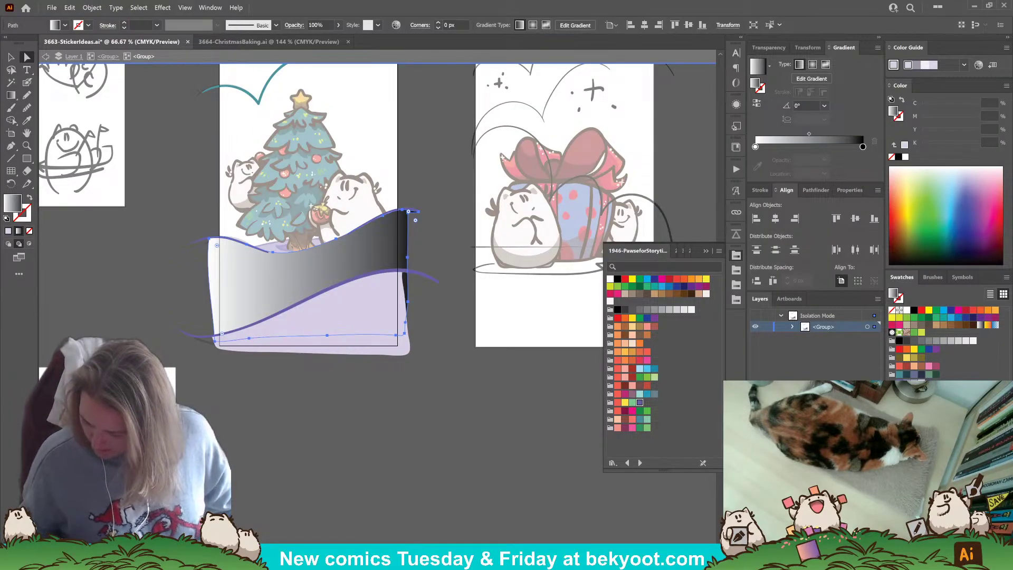
{"action": "left_click", "coordinate": [863, 147]}
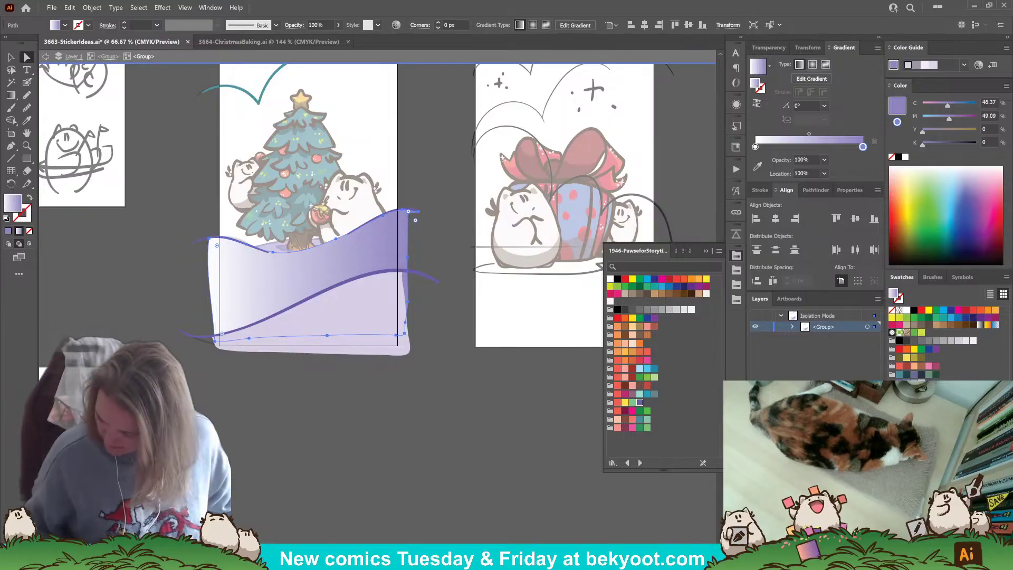
{"action": "left_click_drag", "start_coordinate": [907, 391], "coordinate": [863, 147]}
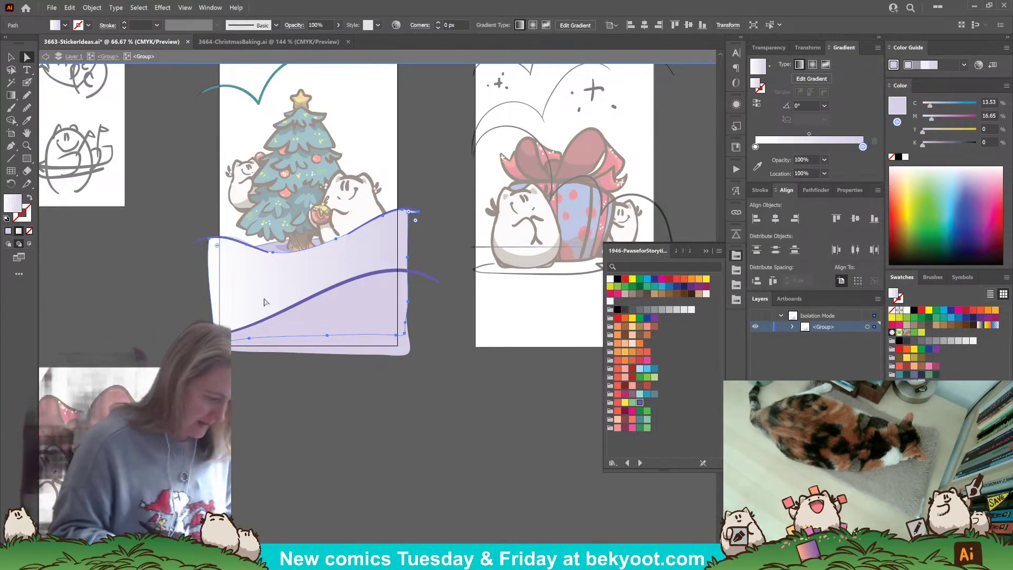
{"action": "left_click", "coordinate": [10, 95]}
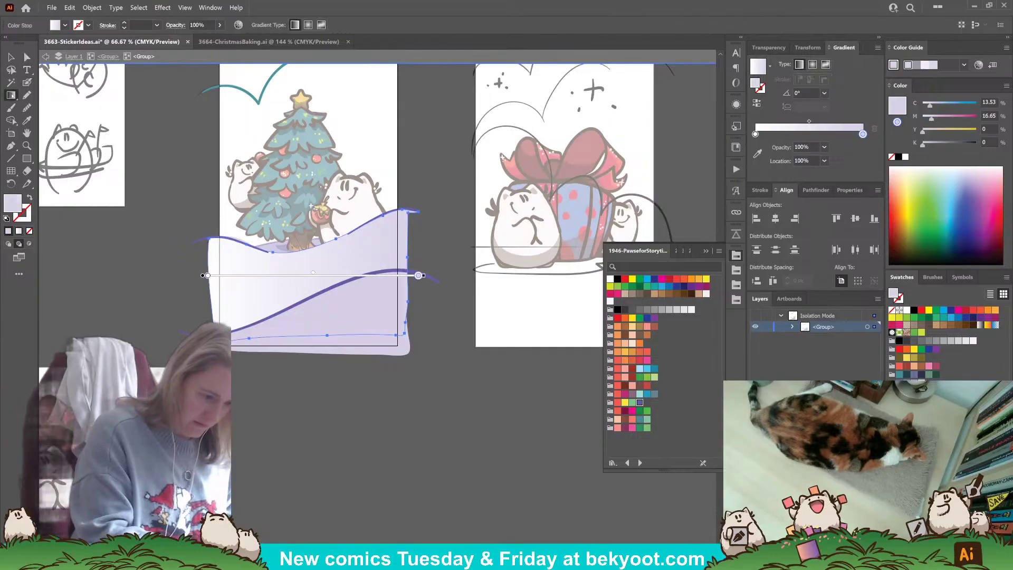
- Redirect the upper hill's white-to-lilac gradient to run downward, and fill the lower hill with the same gradient running downward
{"action": "left_click_drag", "start_coordinate": [314, 202], "coordinate": [311, 300]}
{"action": "left_click", "coordinate": [346, 394], "text": "ctrl"}
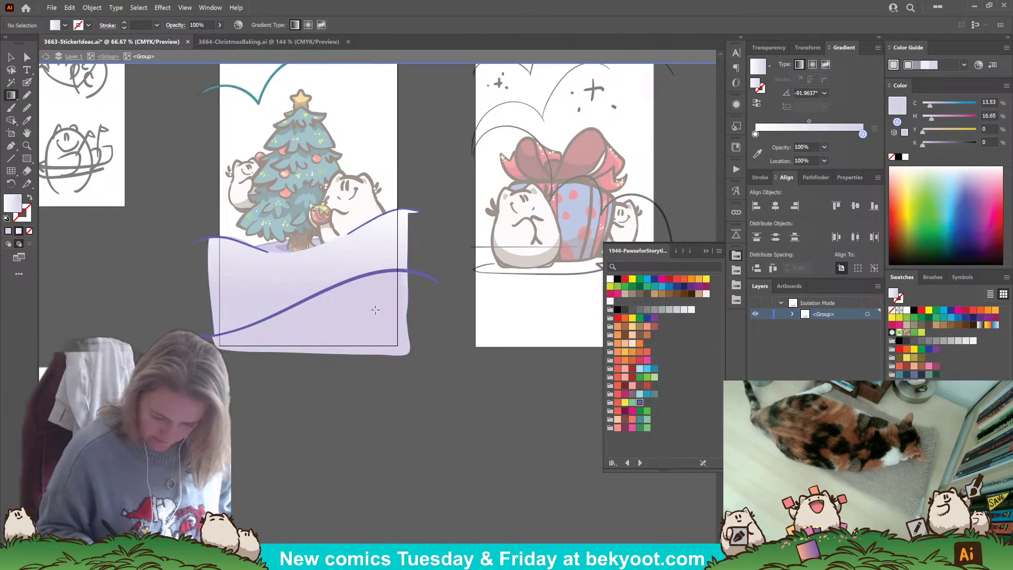
{"action": "left_click", "coordinate": [371, 307], "text": "ctrl"}
{"action": "left_click", "coordinate": [26, 121]}
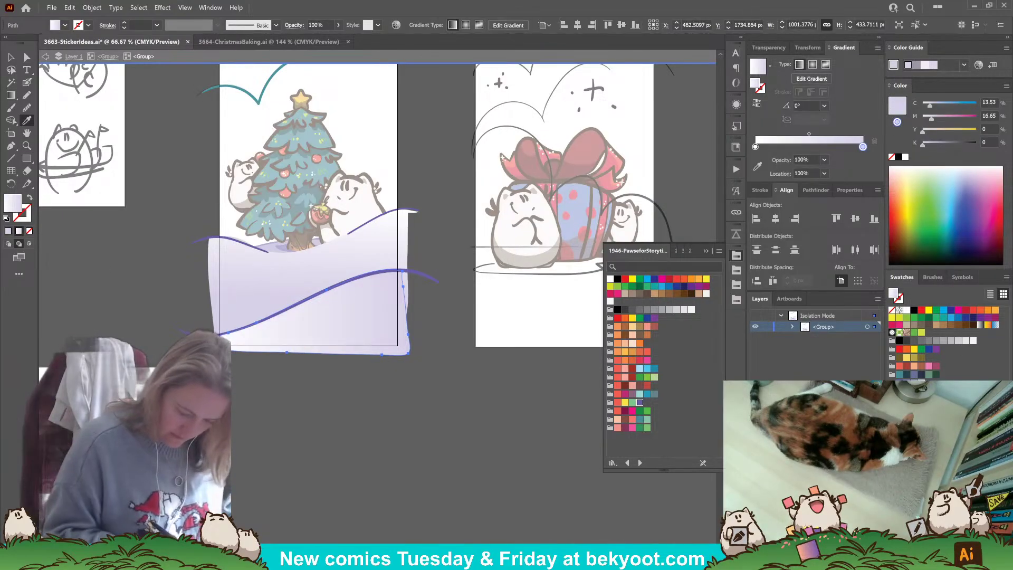
{"action": "key", "text": "g"}
{"action": "left_click_drag", "start_coordinate": [355, 277], "coordinate": [354, 354]}
{"action": "left_click", "coordinate": [341, 420], "text": "ctrl"}
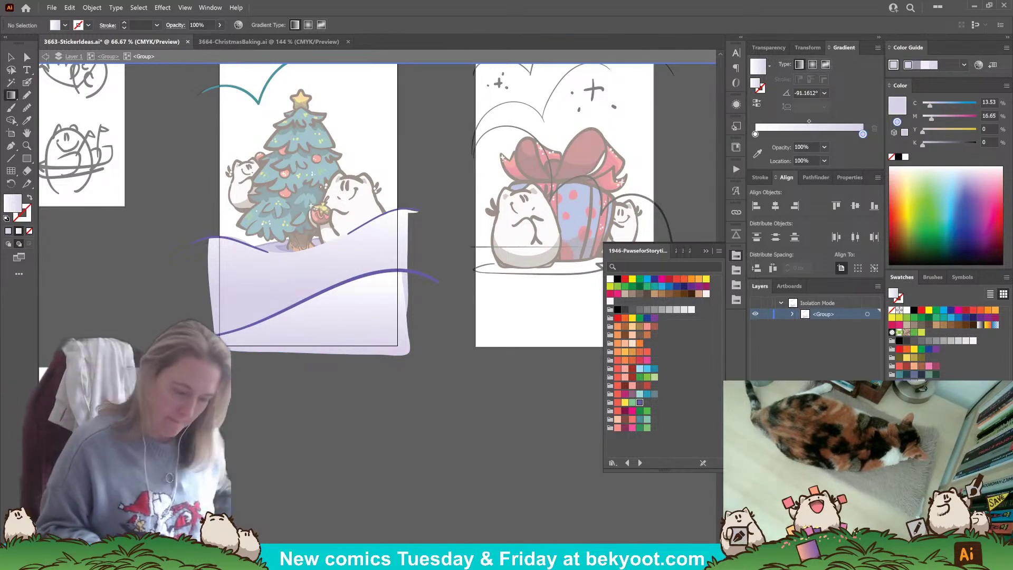
{"action": "key", "text": "v"}
{"action": "scroll", "coordinate": [366, 341], "scroll_direction": "up", "scroll_amount": 3}
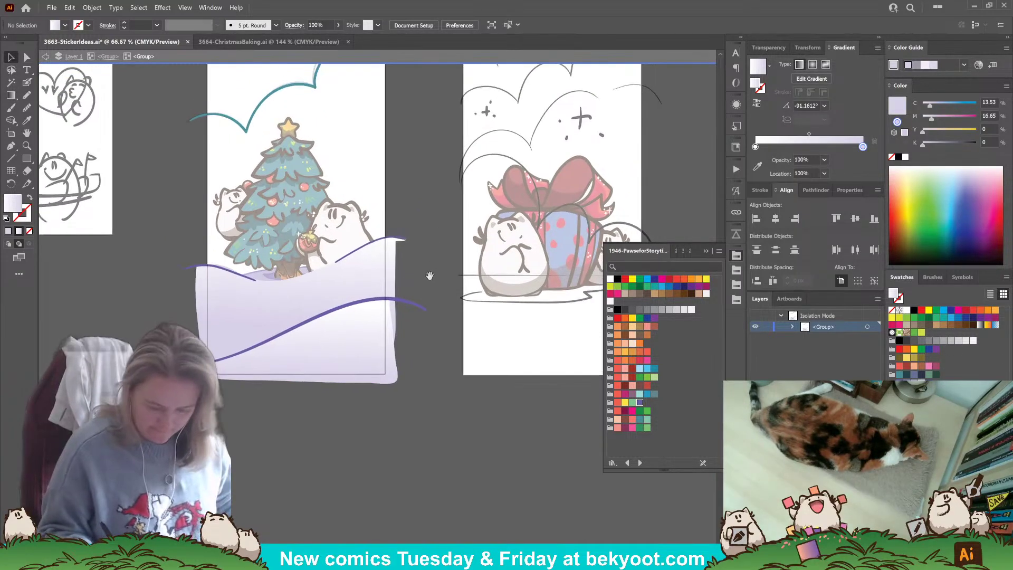
{"action": "left_click", "coordinate": [27, 56]}
{"action": "left_click", "coordinate": [213, 333]}
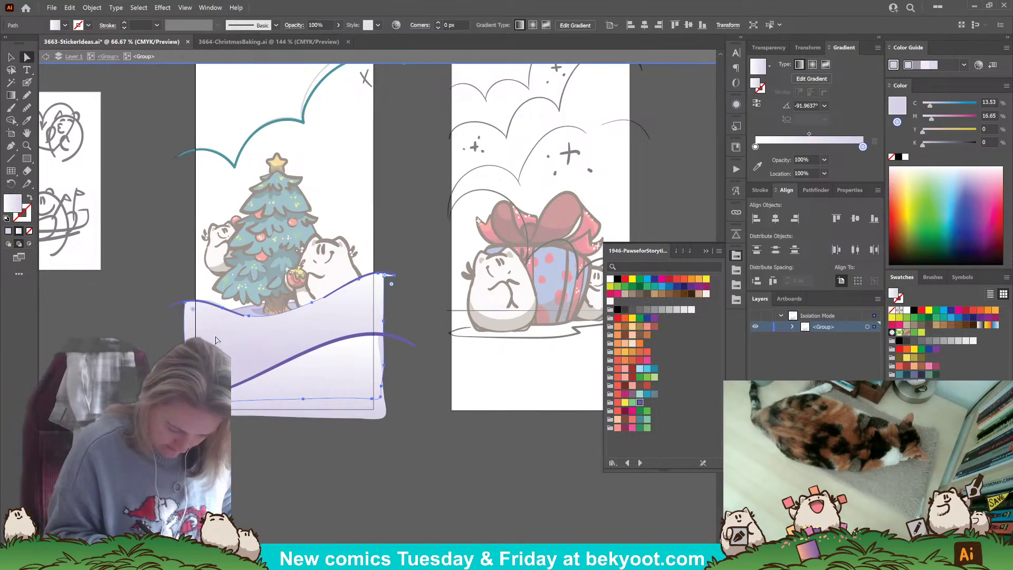
{"action": "left_click", "coordinate": [359, 280]}
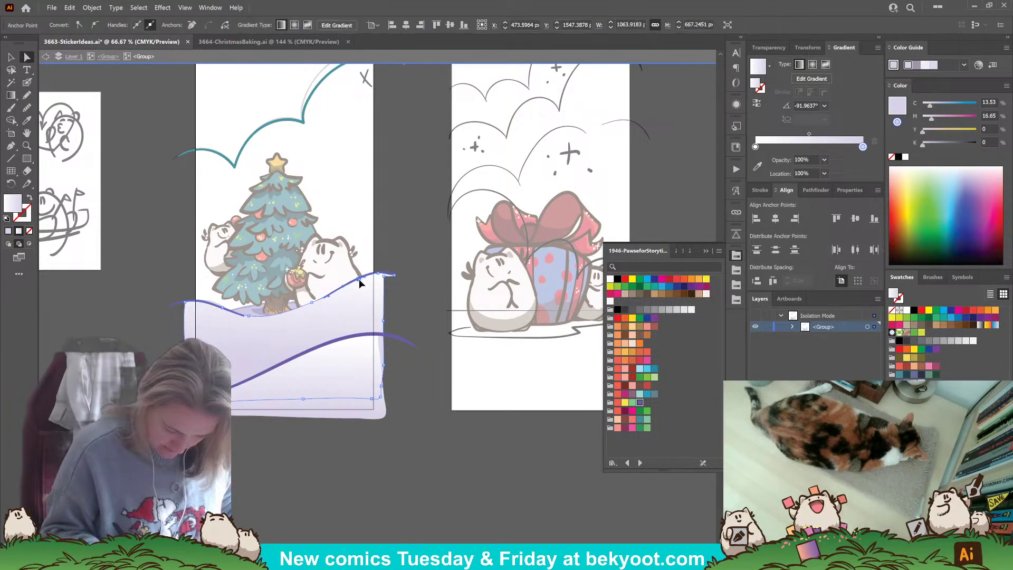
{"action": "left_click", "coordinate": [312, 303]}
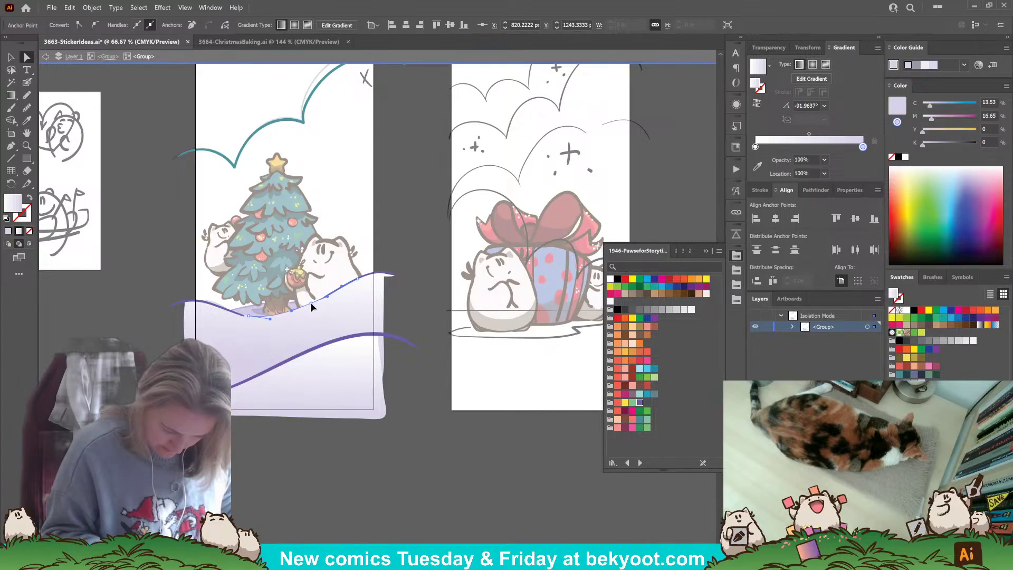
{"action": "left_click", "coordinate": [268, 441]}
{"action": "left_click_drag", "start_coordinate": [404, 252], "coordinate": [380, 285]}
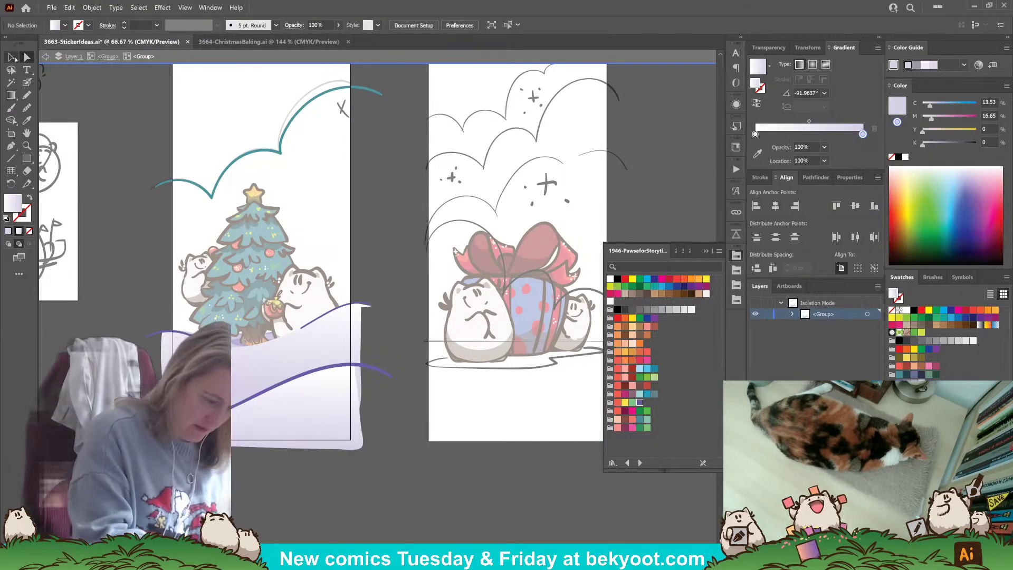
{"action": "left_click", "coordinate": [27, 95]}
{"action": "left_click_drag", "start_coordinate": [294, 338], "coordinate": [338, 348]}
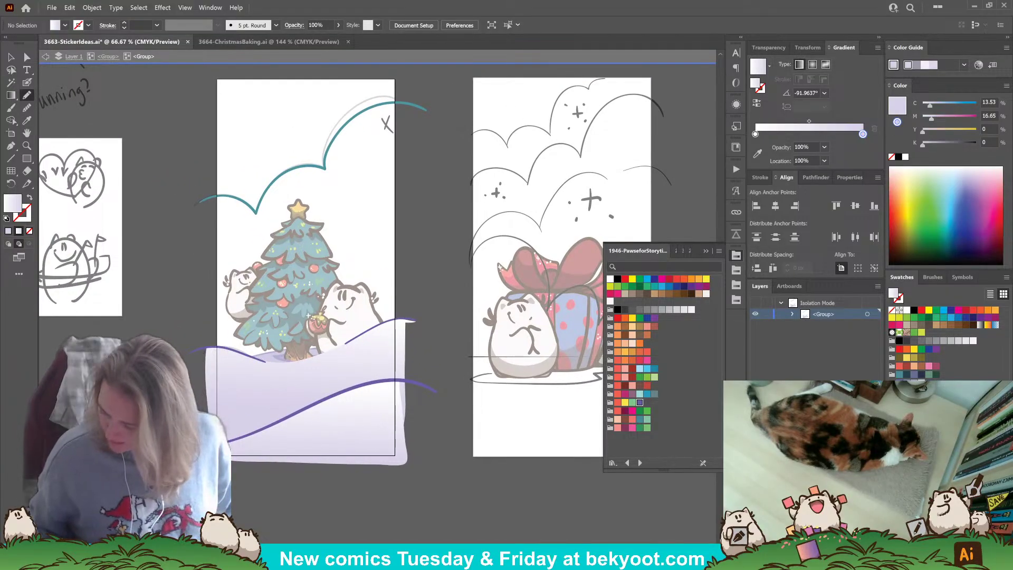
- Set the fill to sky blue (C 51.8, Y 12.33) and give the colour guide the Left Complement harmony for it
{"action": "left_click", "coordinate": [904, 328]}
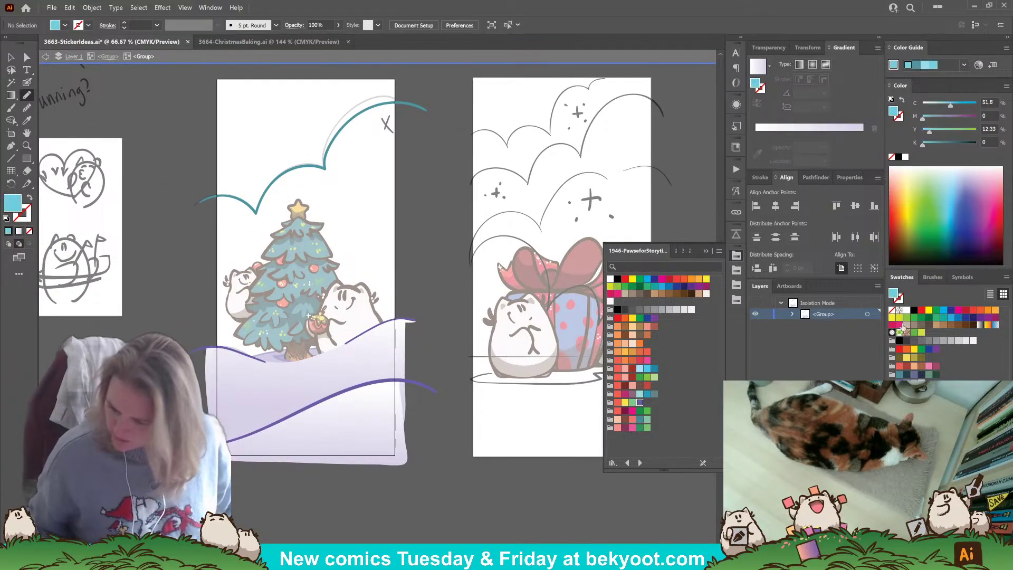
{"action": "left_click", "coordinate": [964, 64]}
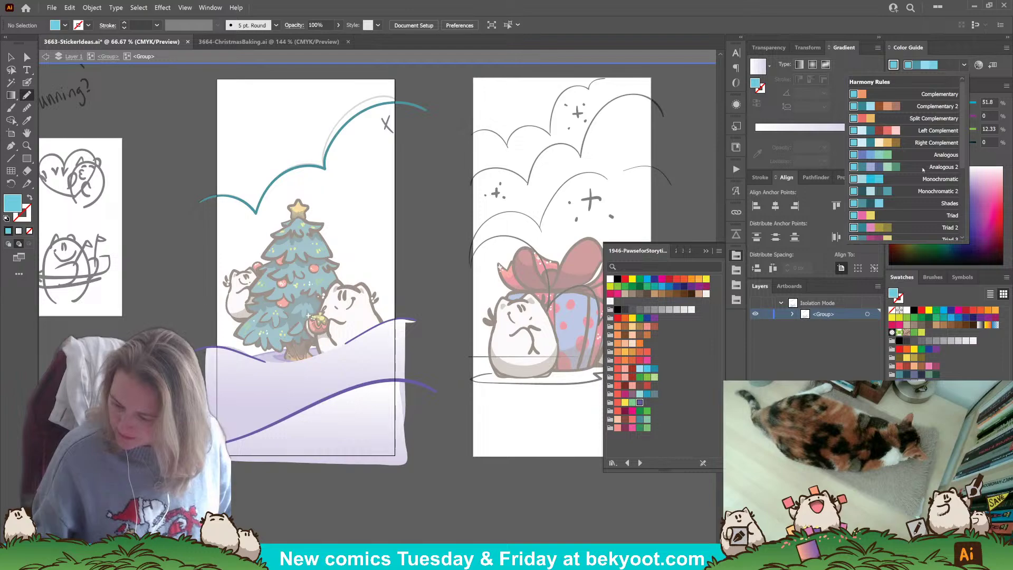
{"action": "left_click", "coordinate": [902, 155]}
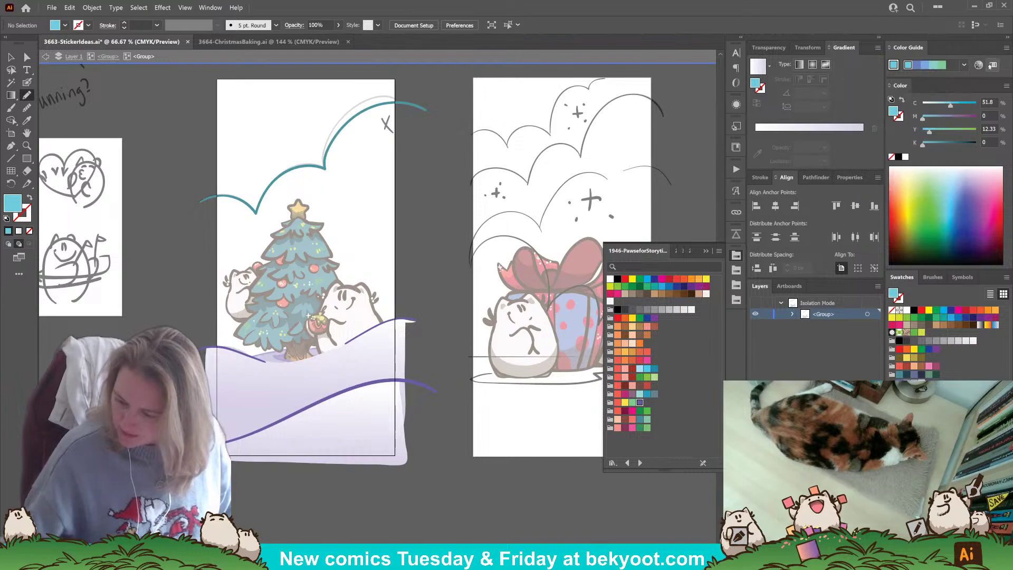
{"action": "left_click", "coordinate": [964, 65]}
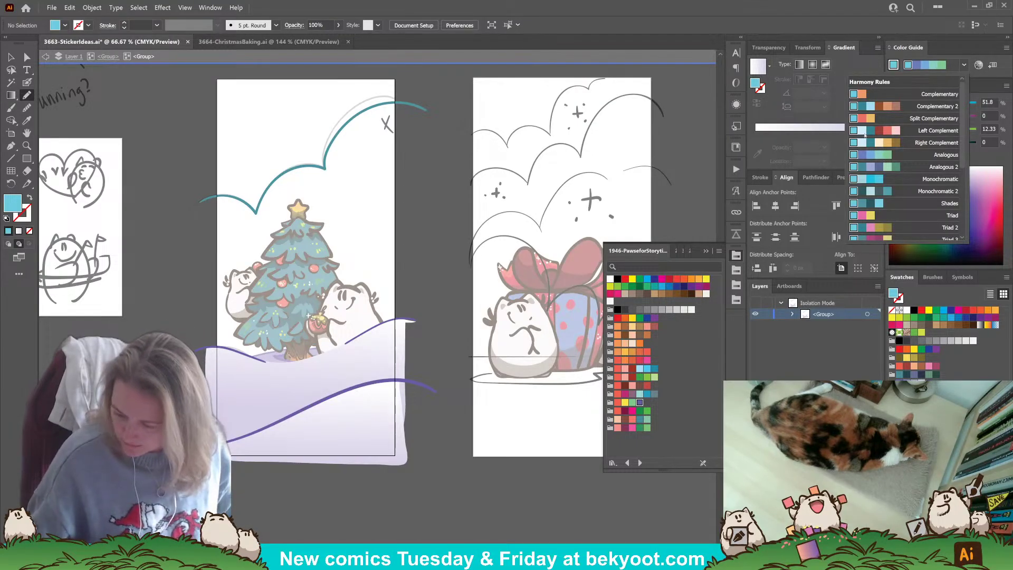
{"action": "left_click", "coordinate": [886, 132]}
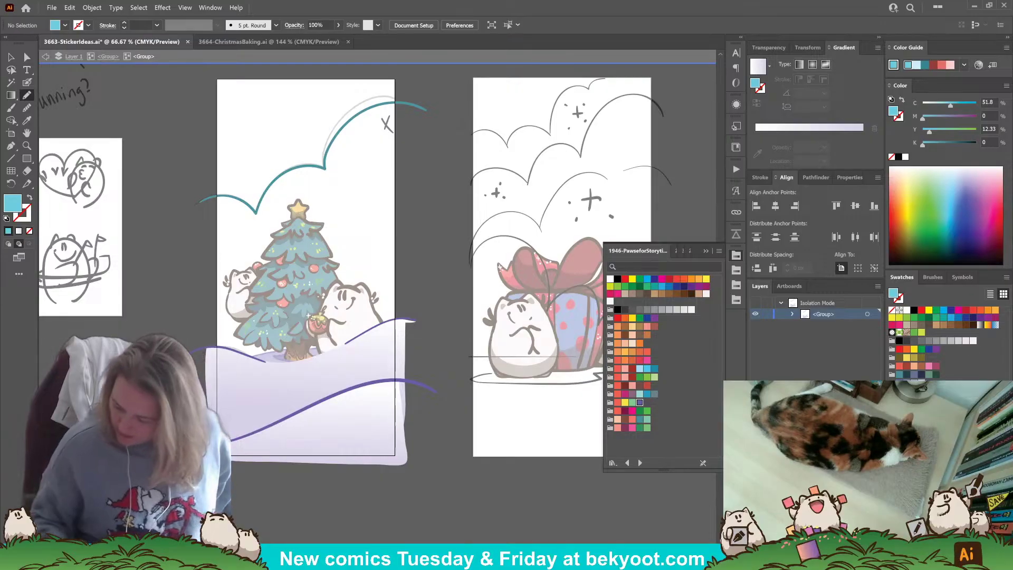
- Ready the Pencil tool with the harmony's sky blue (C 51.8, M 0, Y 12.33) as its fill
{"action": "left_click", "coordinate": [11, 56]}
{"action": "left_click", "coordinate": [322, 169]}
{"action": "left_click", "coordinate": [320, 484]}
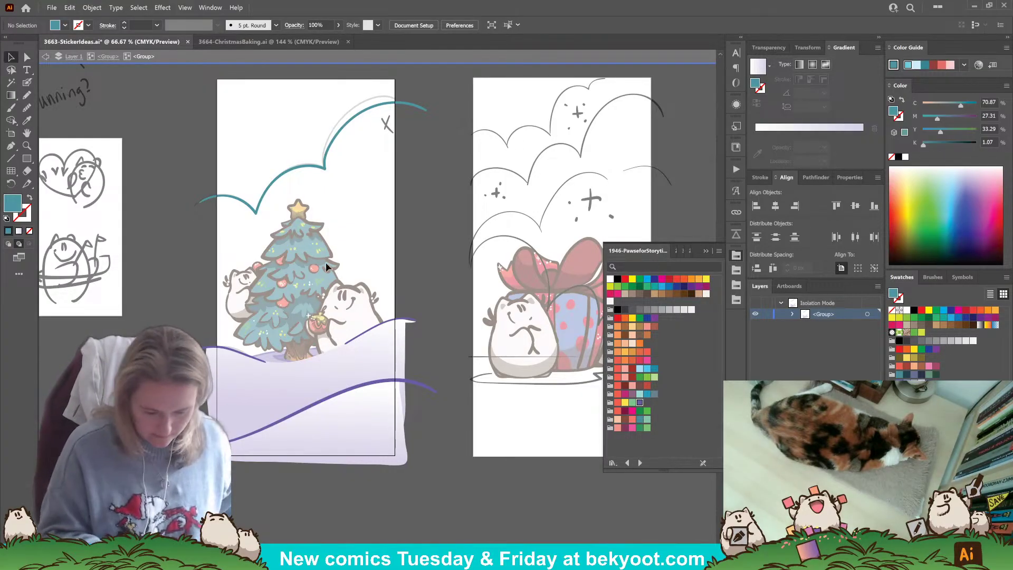
{"action": "left_click", "coordinate": [26, 95]}
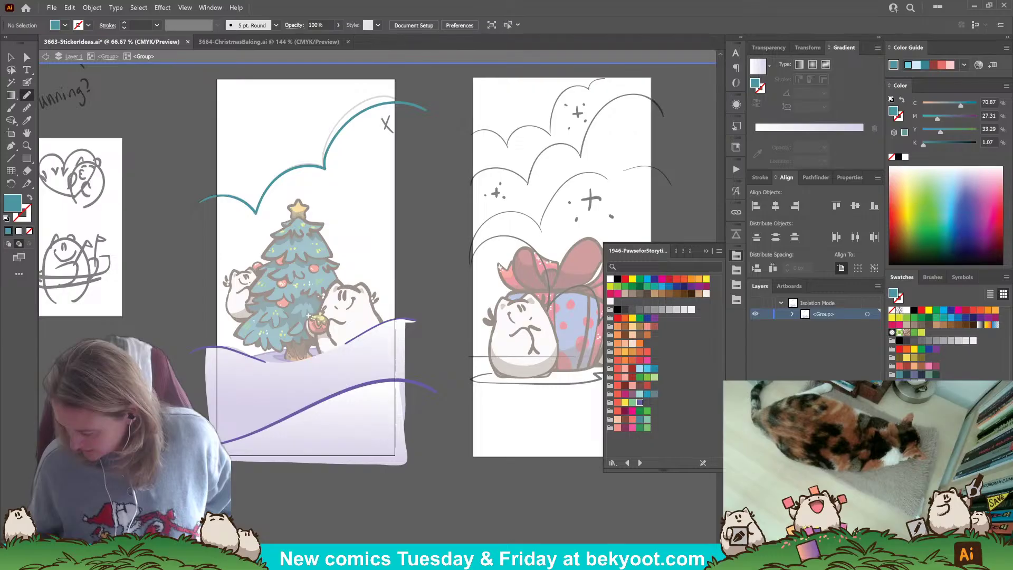
{"action": "left_click", "coordinate": [908, 65]}
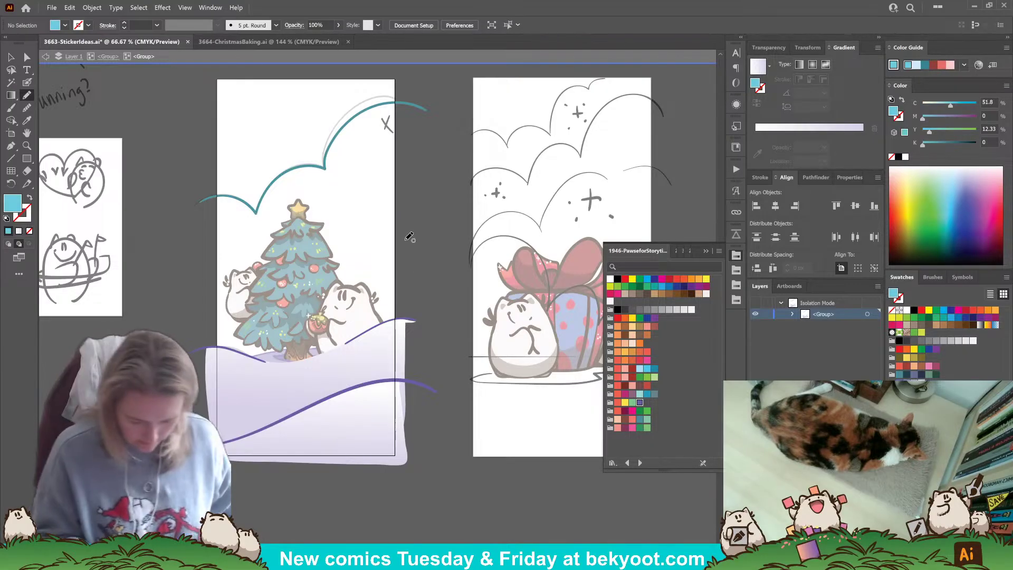
{"action": "mouse_move", "coordinate": [391, 211]}
{"action": "left_mouse_down"}
{"action": "mouse_move", "coordinate": [348, 230]}
{"action": "mouse_move", "coordinate": [337, 274]}
{"action": "left_mouse_up"}
{"action": "key", "text": "ctrl+z"}
{"action": "mouse_move", "coordinate": [185, 249]}
{"action": "left_mouse_down"}
{"action": "mouse_move", "coordinate": [238, 240]}
{"action": "mouse_move", "coordinate": [256, 268]}
{"action": "mouse_move", "coordinate": [305, 276]}
{"action": "mouse_move", "coordinate": [317, 291]}
{"action": "mouse_move", "coordinate": [355, 276]}
{"action": "mouse_move", "coordinate": [375, 295]}
{"action": "mouse_move", "coordinate": [390, 288]}
{"action": "mouse_move", "coordinate": [411, 299]}
{"action": "left_mouse_up"}
{"action": "key", "text": "ctrl+z"}
{"action": "mouse_move", "coordinate": [197, 245]}
{"action": "left_mouse_down"}
{"action": "mouse_move", "coordinate": [248, 234]}
{"action": "mouse_move", "coordinate": [279, 266]}
{"action": "left_mouse_up"}
{"action": "key", "text": "ctrl+z"}
- Draw a sky blue Pencil cloud with three rounded bumps across the artboard, closing it below the upper hill's edge, and deselect it
{"action": "mouse_move", "coordinate": [207, 247]}
{"action": "left_mouse_down"}
{"action": "mouse_move", "coordinate": [233, 231]}
{"action": "mouse_move", "coordinate": [261, 239]}
{"action": "mouse_move", "coordinate": [286, 278]}
{"action": "mouse_move", "coordinate": [314, 268]}
{"action": "mouse_move", "coordinate": [336, 293]}
{"action": "mouse_move", "coordinate": [375, 274]}
{"action": "mouse_move", "coordinate": [400, 293]}
{"action": "mouse_move", "coordinate": [407, 335]}
{"action": "mouse_move", "coordinate": [257, 370]}
{"action": "left_mouse_up"}
{"action": "left_click_drag", "start_coordinate": [208, 267], "coordinate": [207, 247]}
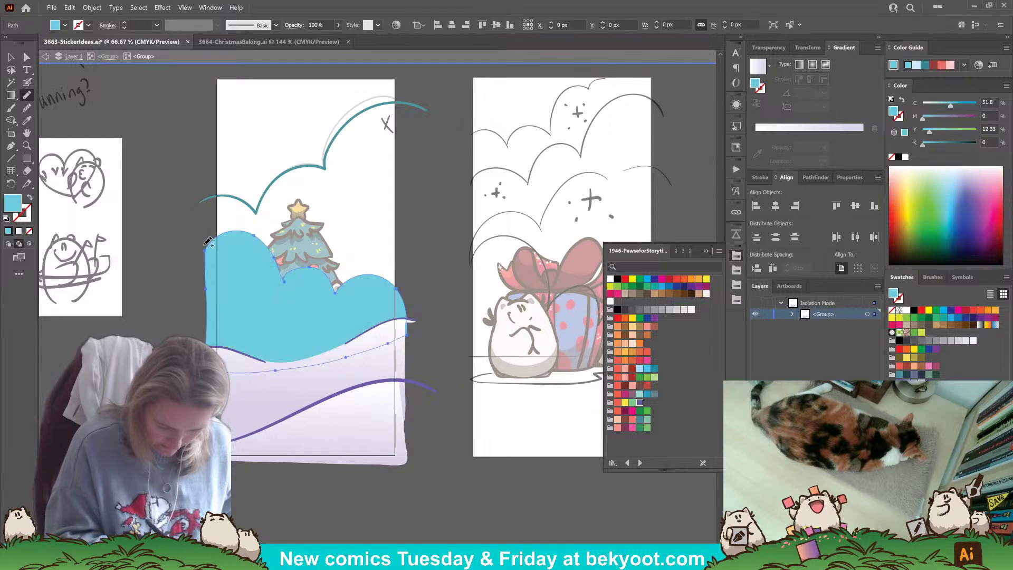
{"action": "left_click", "coordinate": [319, 328], "text": "ctrl"}
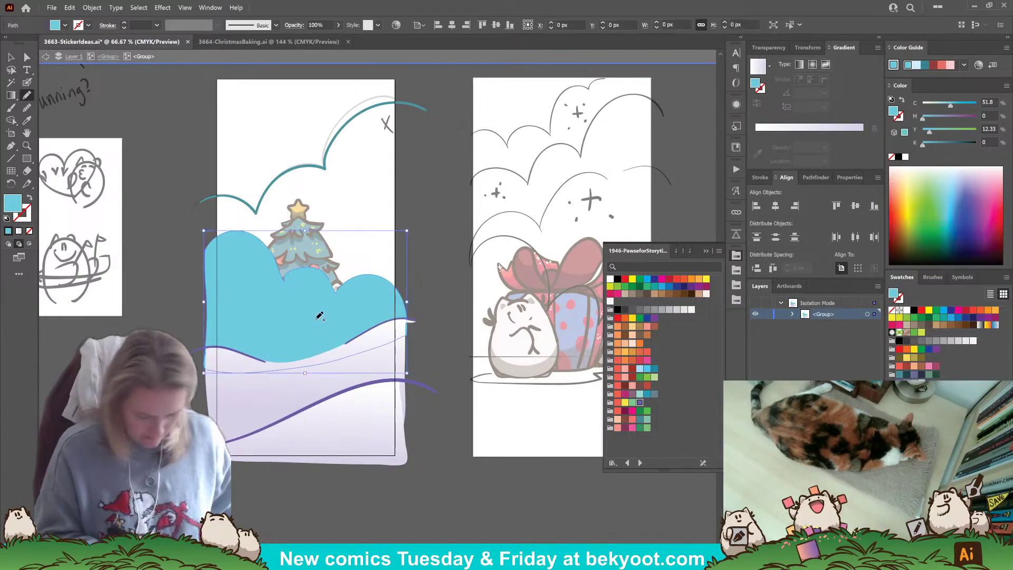
{"action": "key", "text": "ctrl+shift+a"}
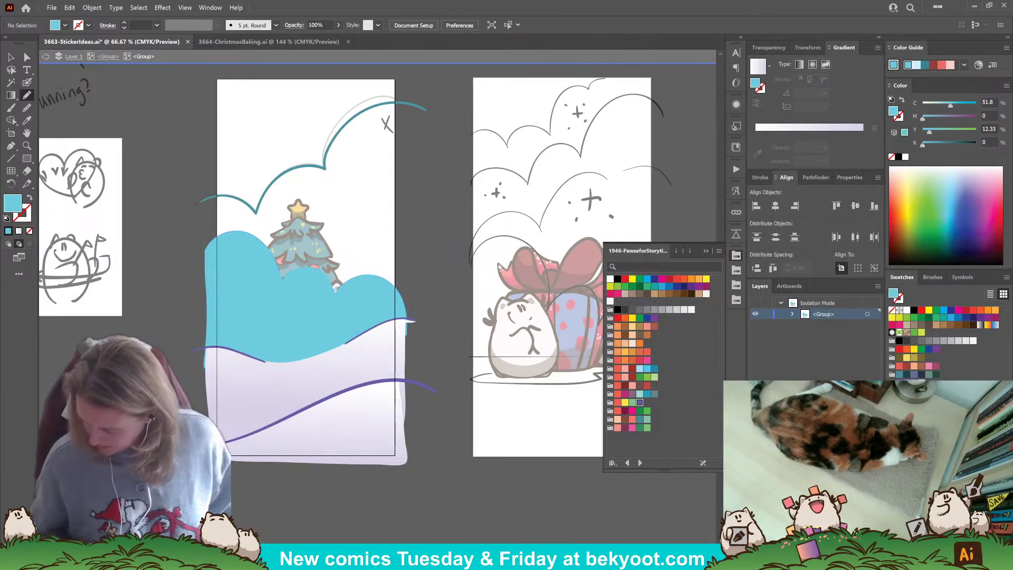
- Draw a mint green (C 45.05, Y 27.29) Pencil cloud about 1102 × 1094 px, following the teal cloud outline behind the blue cloud
{"action": "left_click", "coordinate": [935, 189]}
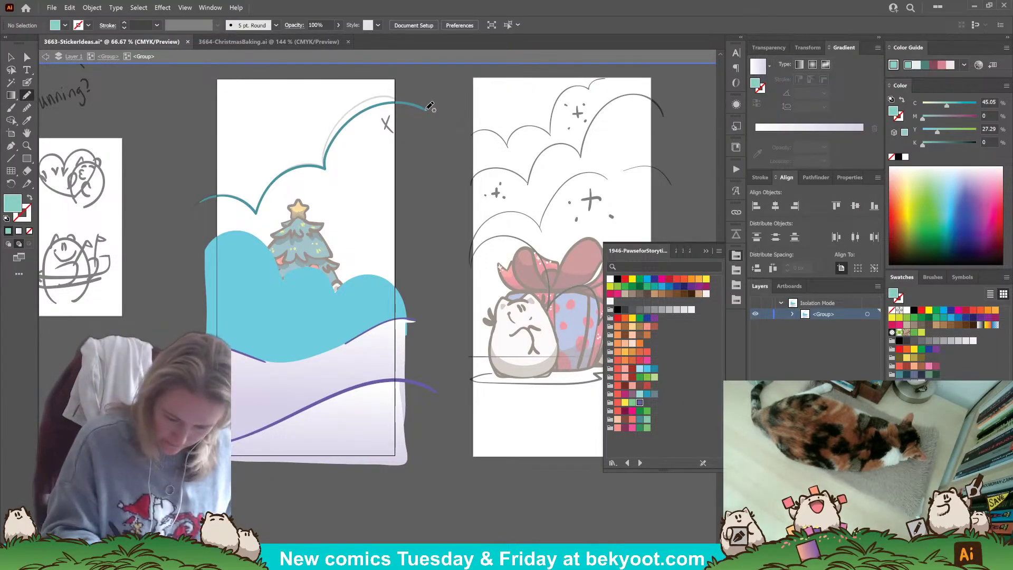
{"action": "mouse_move", "coordinate": [386, 101]}
{"action": "left_mouse_down"}
{"action": "mouse_move", "coordinate": [344, 126]}
{"action": "mouse_move", "coordinate": [324, 168]}
{"action": "mouse_move", "coordinate": [278, 177]}
{"action": "mouse_move", "coordinate": [256, 213]}
{"action": "mouse_move", "coordinate": [239, 197]}
{"action": "mouse_move", "coordinate": [209, 199]}
{"action": "mouse_move", "coordinate": [211, 264]}
{"action": "mouse_move", "coordinate": [224, 295]}
{"action": "mouse_move", "coordinate": [289, 314]}
{"action": "mouse_move", "coordinate": [406, 312]}
{"action": "mouse_move", "coordinate": [425, 109]}
{"action": "left_mouse_up"}
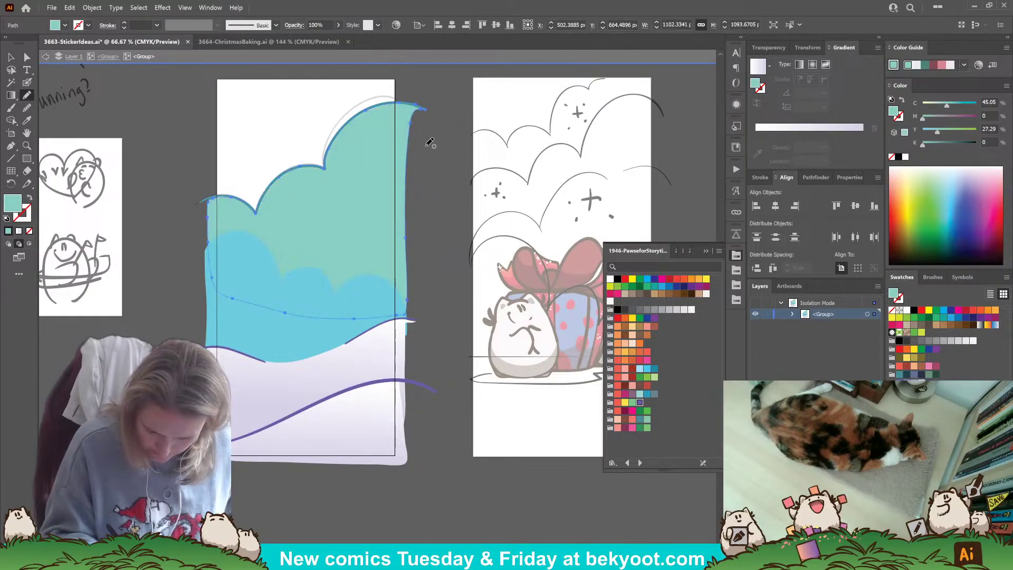
{"action": "left_click", "coordinate": [448, 231], "text": "ctrl"}
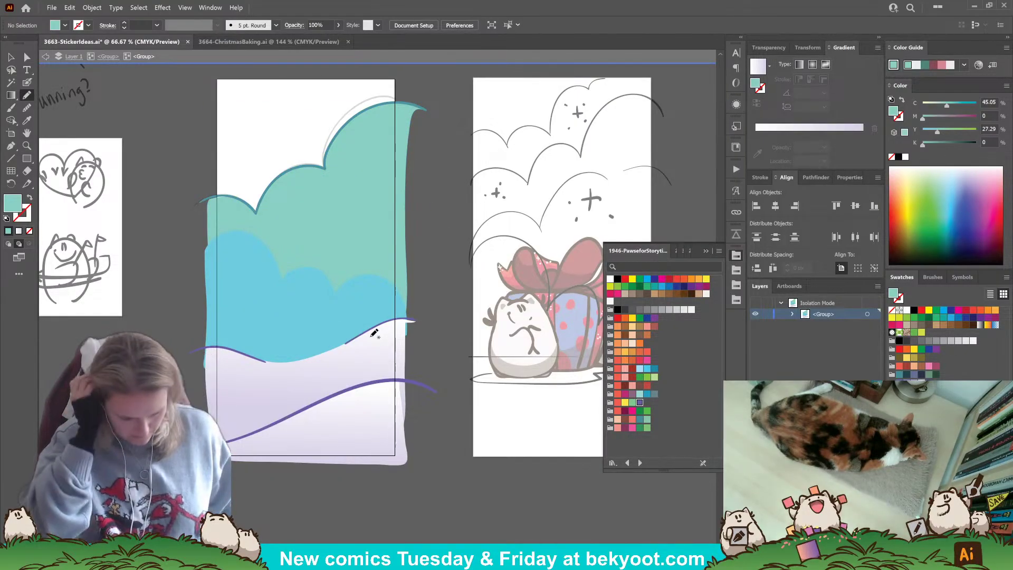
- Draw a pale blue (C 16.31, Y 1.69) Pencil sky shape about 995 × 740 px over the artboard's upper area, behind the green cloud
{"action": "key", "text": "i"}
{"action": "left_click", "coordinate": [359, 317]}
{"action": "key", "text": "n"}
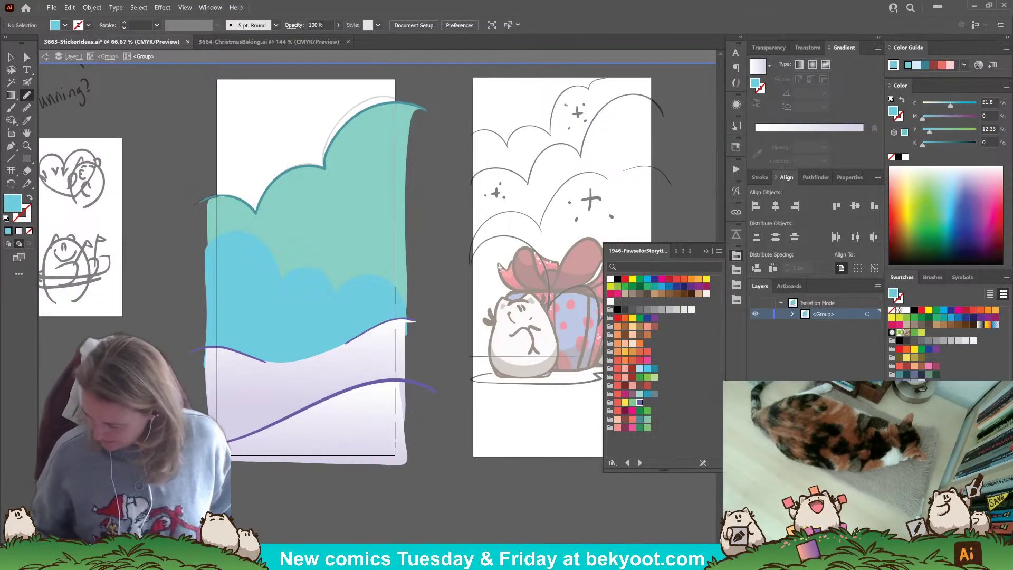
{"action": "left_click", "coordinate": [916, 64]}
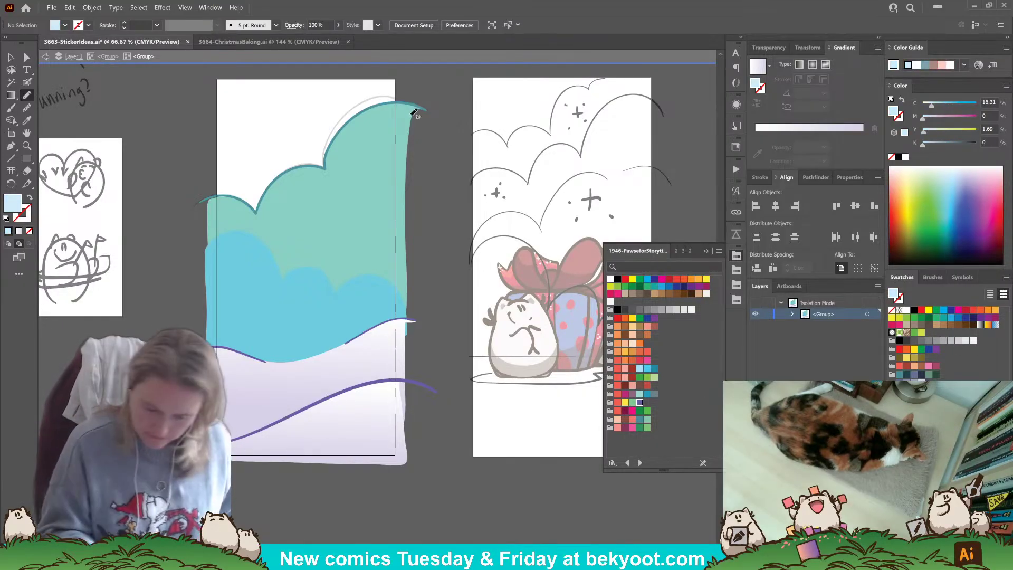
{"action": "mouse_move", "coordinate": [400, 108]}
{"action": "left_mouse_down"}
{"action": "mouse_move", "coordinate": [398, 75]}
{"action": "mouse_move", "coordinate": [214, 77]}
{"action": "mouse_move", "coordinate": [210, 213]}
{"action": "mouse_move", "coordinate": [270, 219]}
{"action": "mouse_move", "coordinate": [342, 204]}
{"action": "mouse_move", "coordinate": [391, 158]}
{"action": "mouse_move", "coordinate": [400, 110]}
{"action": "left_mouse_up"}
{"action": "key", "text": "a"}
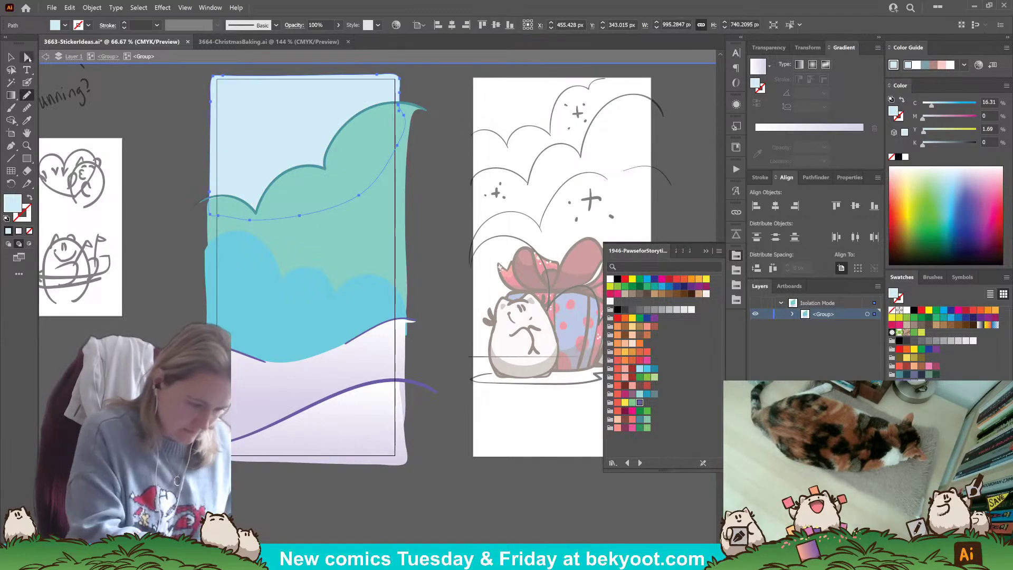
{"action": "left_click", "coordinate": [211, 197]}
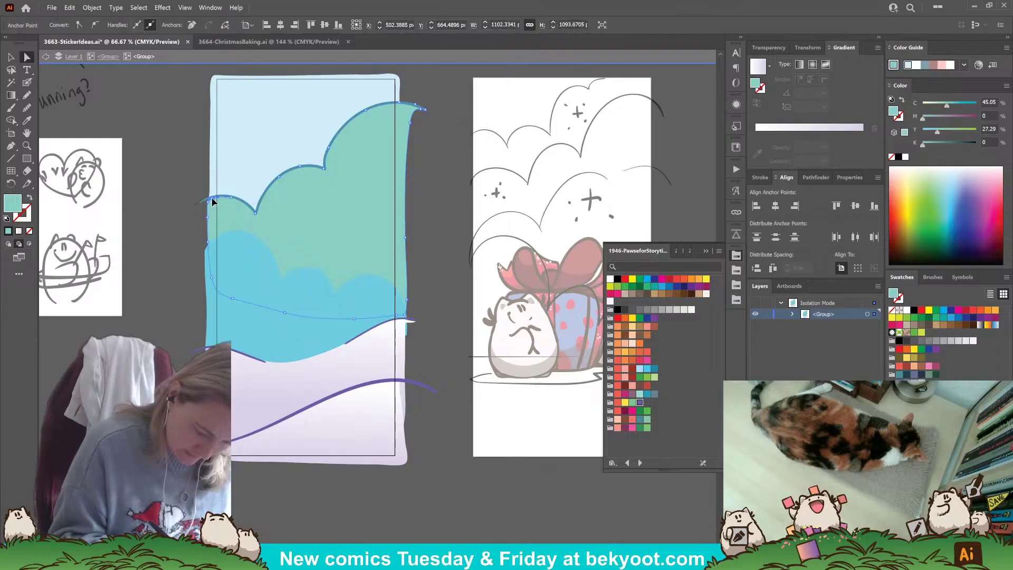
{"action": "left_click", "coordinate": [163, 264]}
{"action": "scroll", "coordinate": [308, 463], "scroll_direction": "left", "scroll_amount": 1}
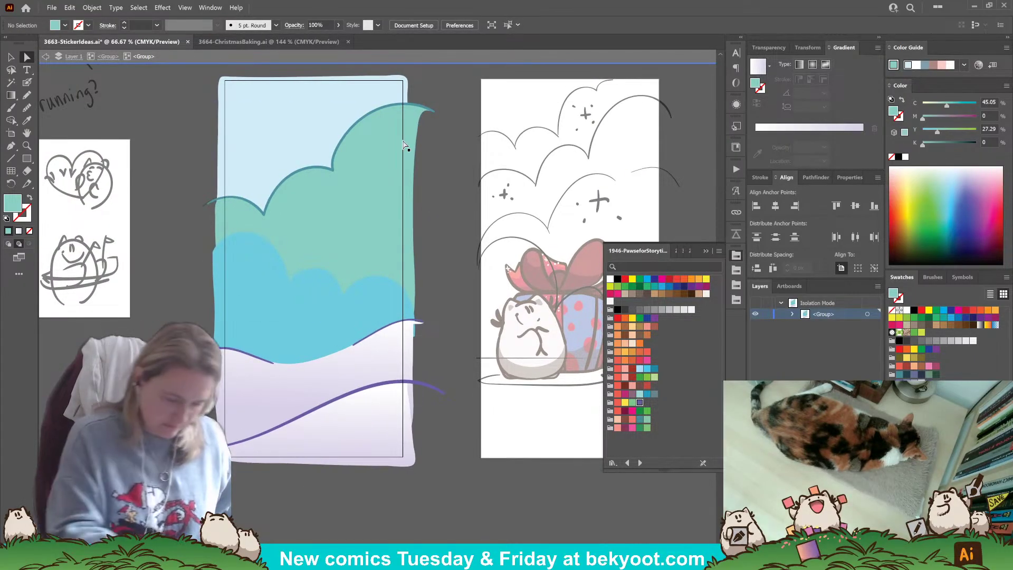
{"action": "left_click", "coordinate": [10, 56]}
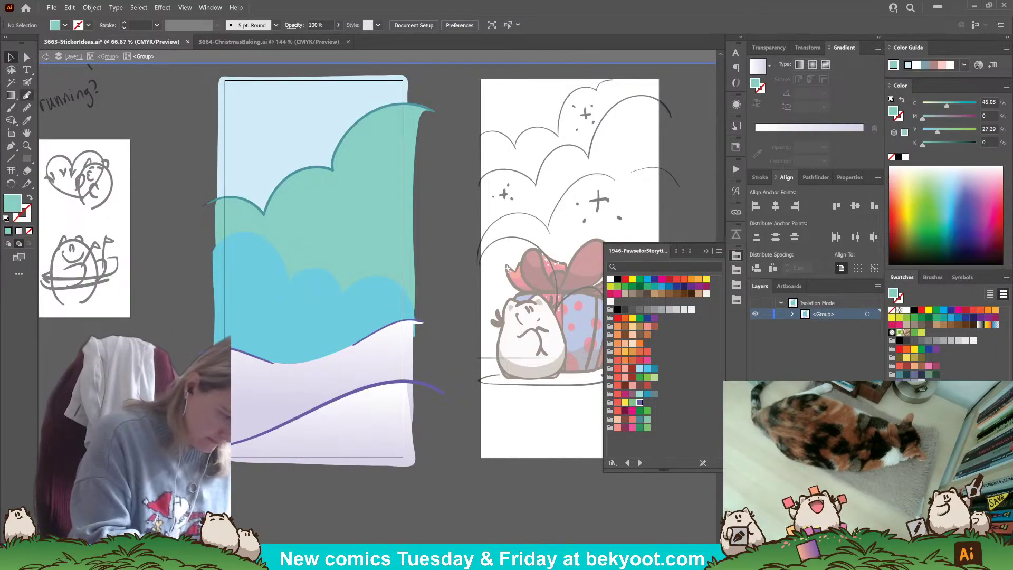
- Draw a rectangle about 1019 × 685 px across the lower clouds and send it backward behind the snow hills
{"action": "left_click", "coordinate": [26, 159]}
{"action": "left_click_drag", "start_coordinate": [211, 234], "coordinate": [412, 370]}
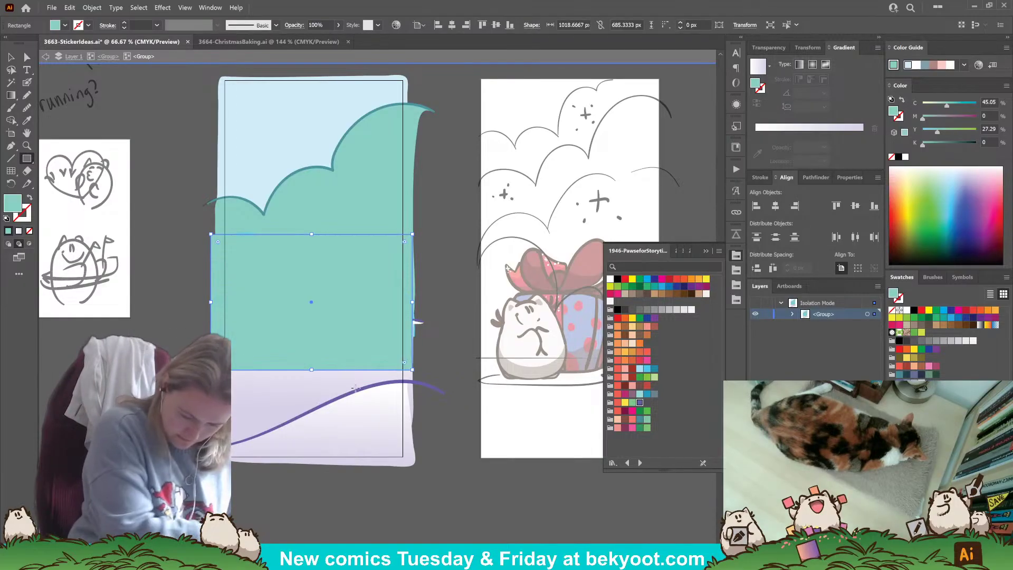
{"action": "key", "text": "ctrl+["}
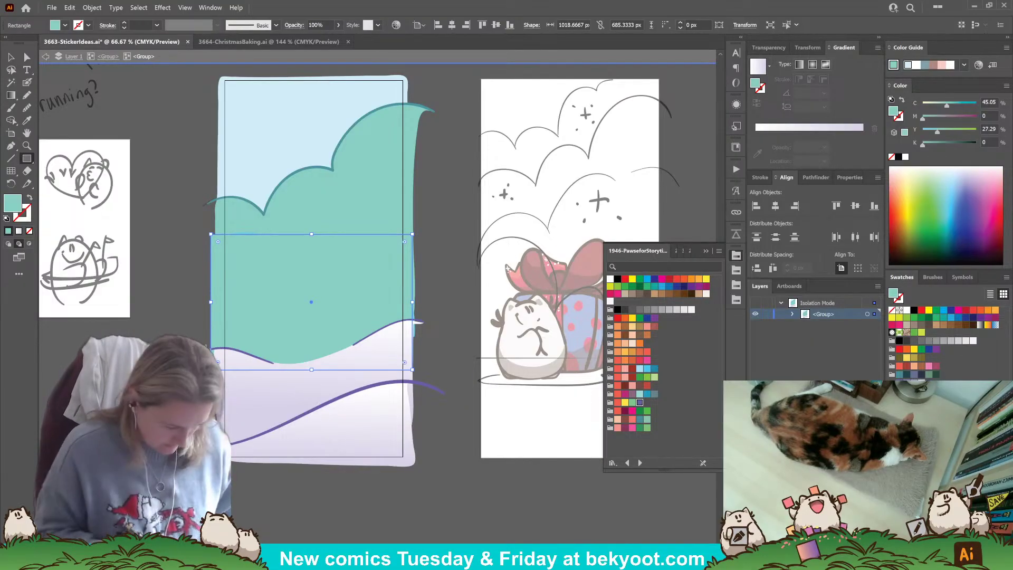
- Fill the rectangle with a linear gradient whose starting stop is pale lilac (C 13.53, M 16.65) at 0% opacity, and show its handles
{"action": "left_click", "coordinate": [18, 232]}
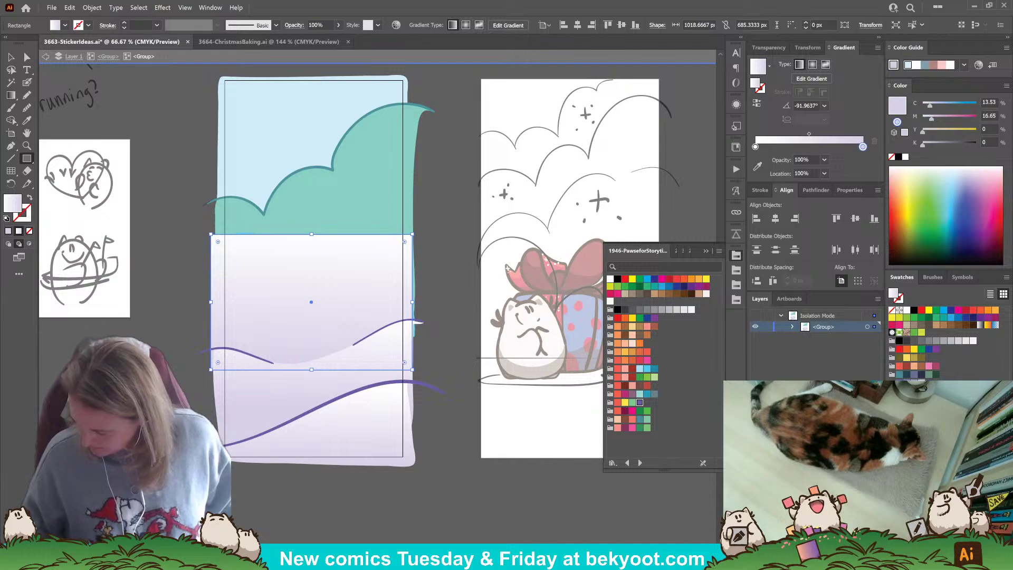
{"action": "left_click", "coordinate": [756, 146]}
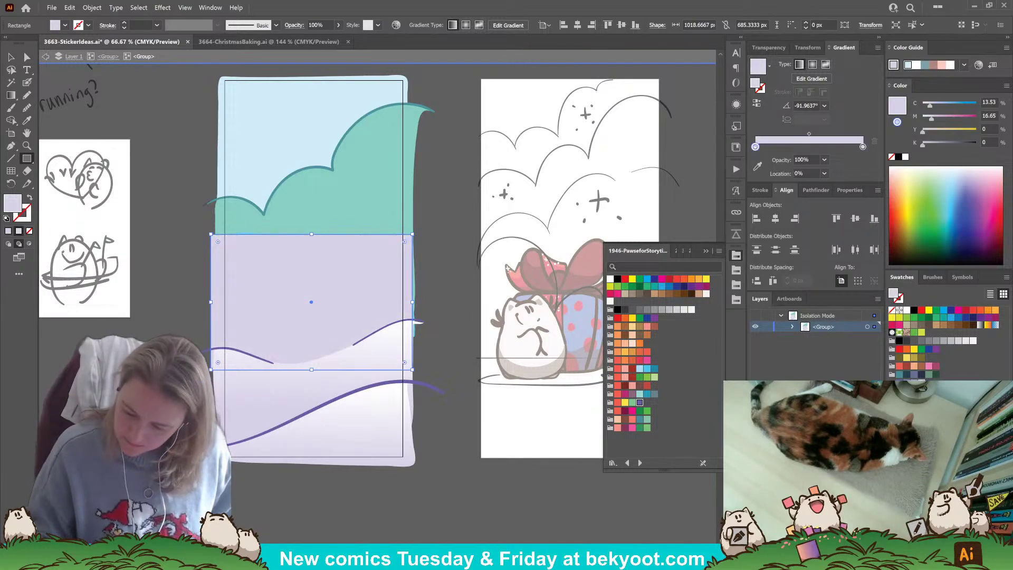
{"action": "left_click", "coordinate": [824, 159]}
{"action": "left_click", "coordinate": [836, 171]}
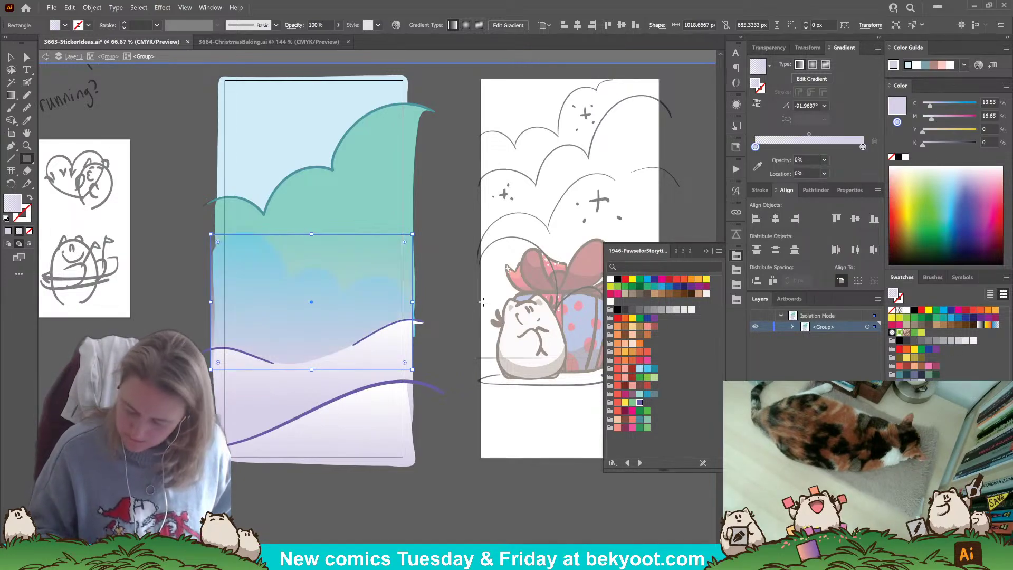
{"action": "left_click", "coordinate": [11, 95]}
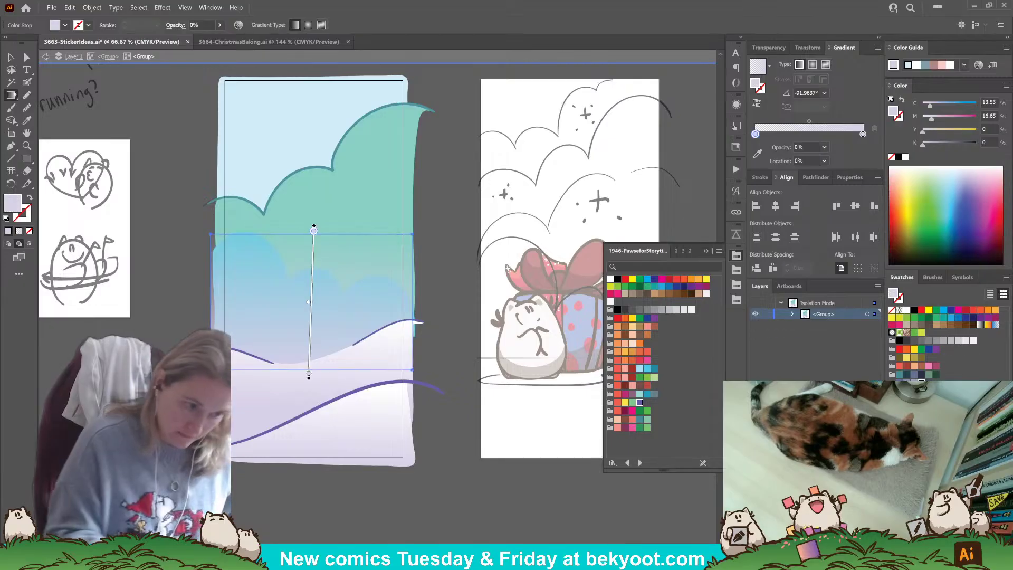
- Straighten the haze rectangle's linear gradient so it runs vertically down the lower clouds at an angle of -90°
{"action": "left_click_drag", "start_coordinate": [311, 365], "coordinate": [312, 314]}
{"action": "left_click_drag", "start_coordinate": [325, 236], "coordinate": [326, 364]}
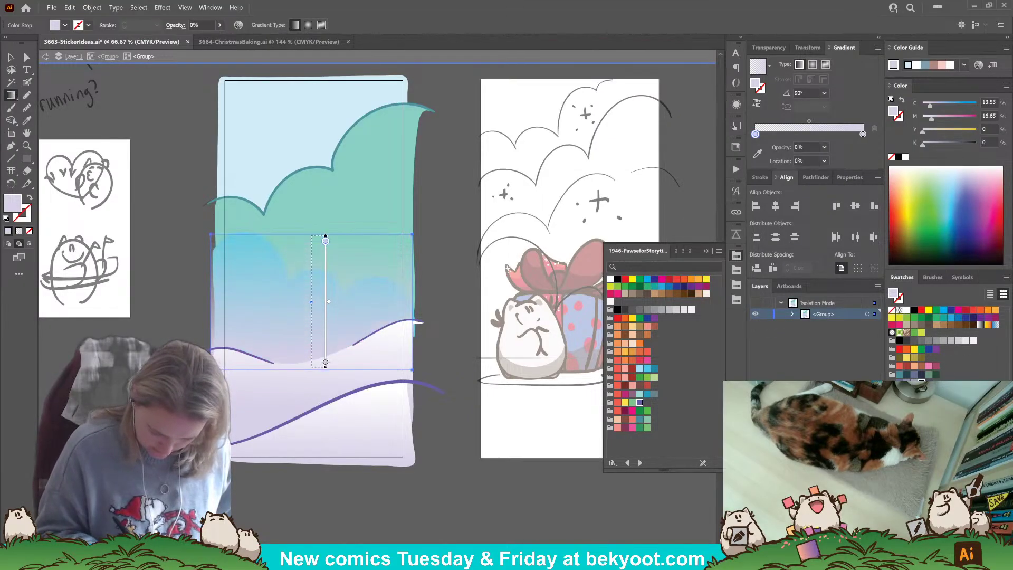
{"action": "left_click", "coordinate": [313, 491]}
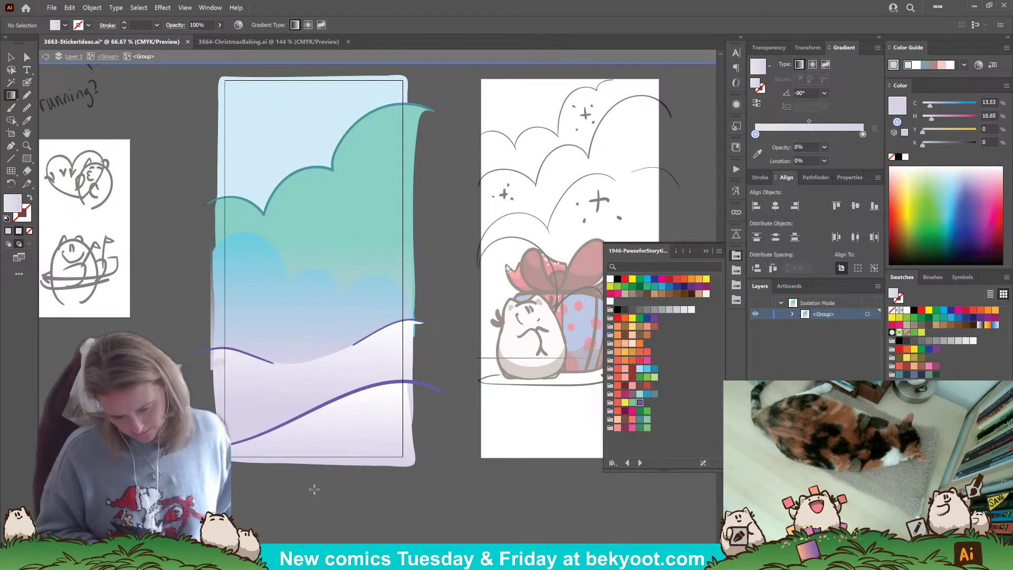
{"action": "key", "text": "a"}
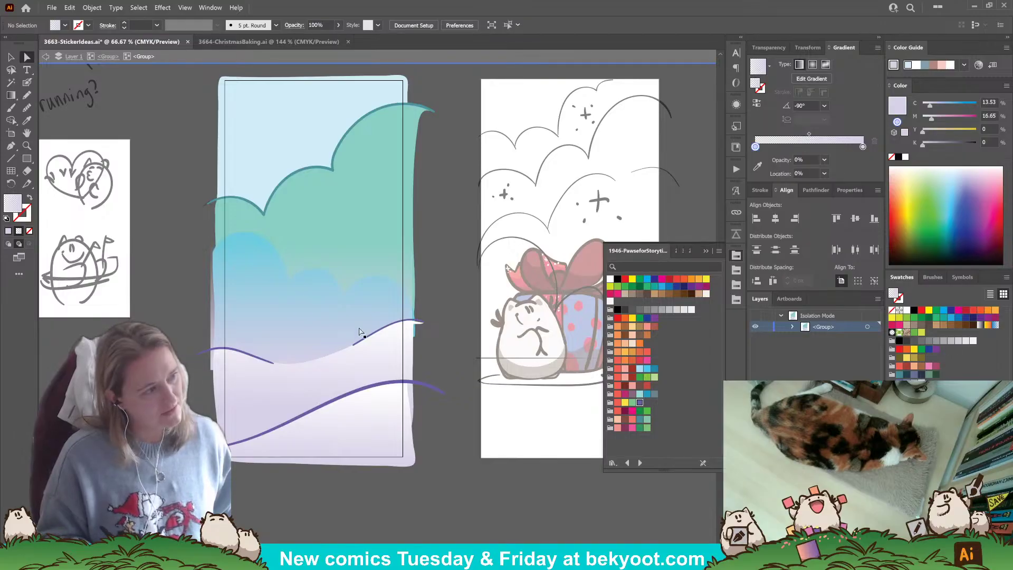
- Browse the other swatch libraries for sky and cloud colours, and return to the 2590-LeafyWalk palette
{"action": "left_click", "coordinate": [303, 150]}
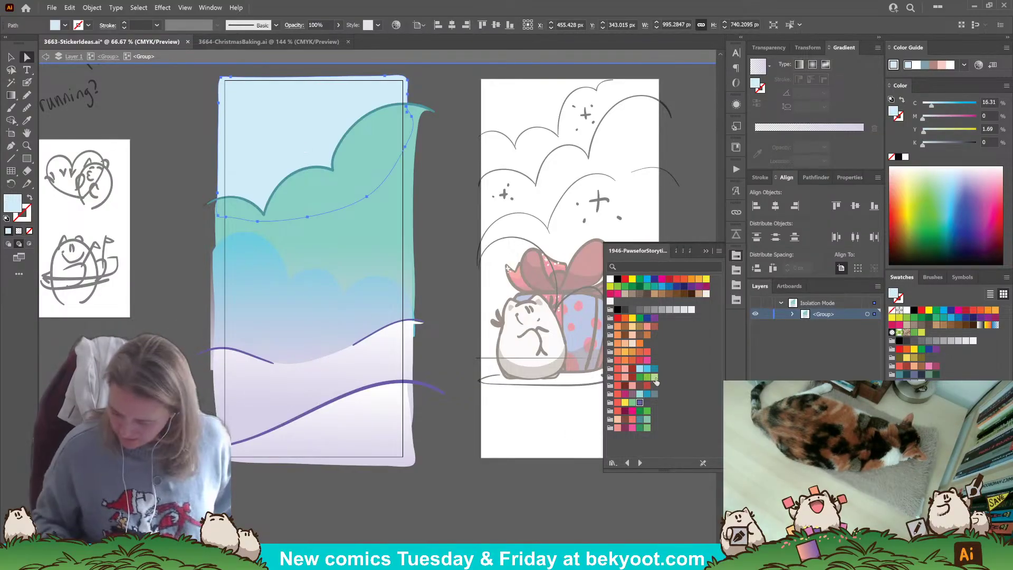
{"action": "left_click", "coordinate": [676, 251]}
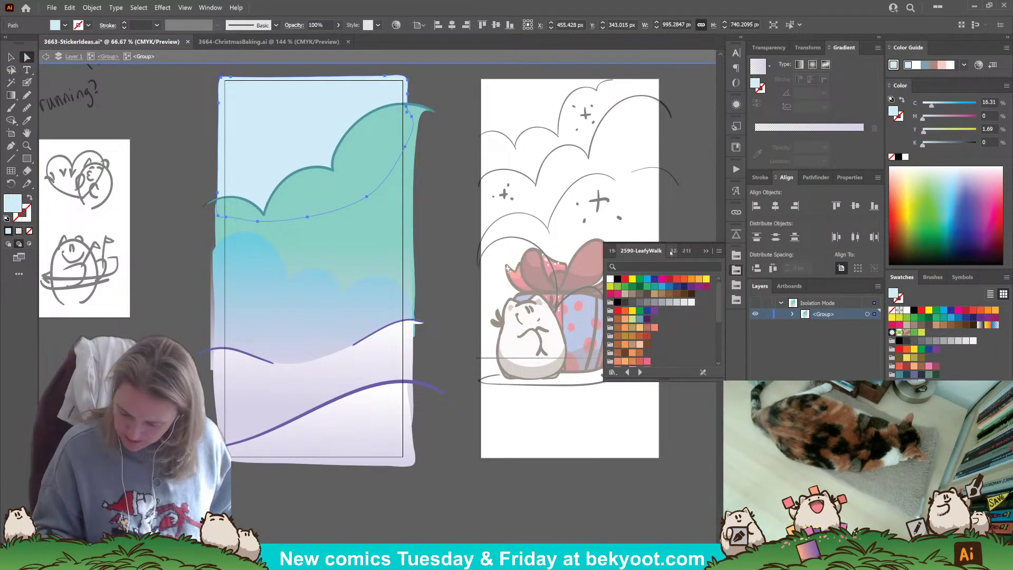
{"action": "left_click_drag", "start_coordinate": [655, 380], "coordinate": [655, 518]}
{"action": "left_click", "coordinate": [690, 251]}
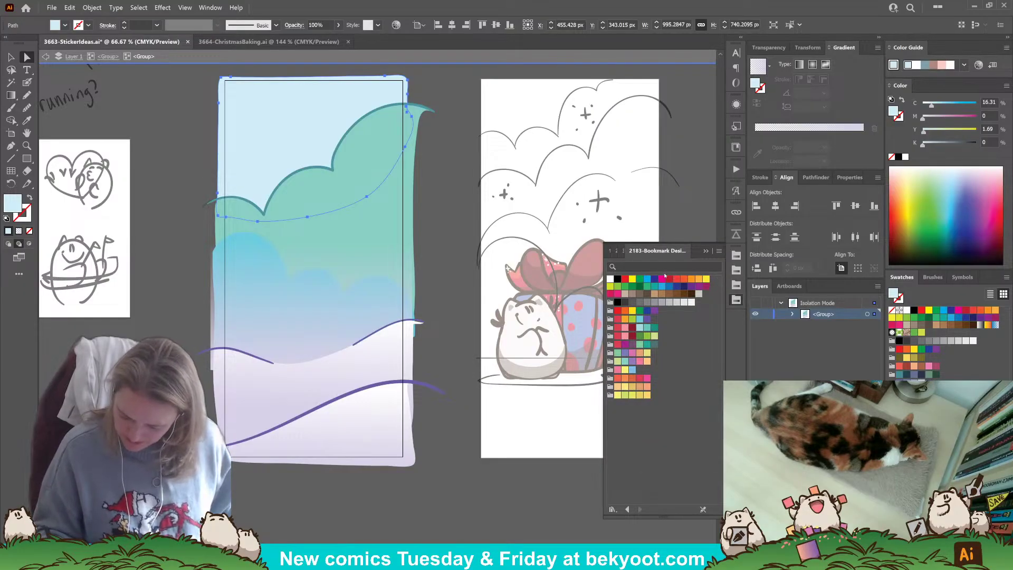
{"action": "left_click", "coordinate": [616, 251]}
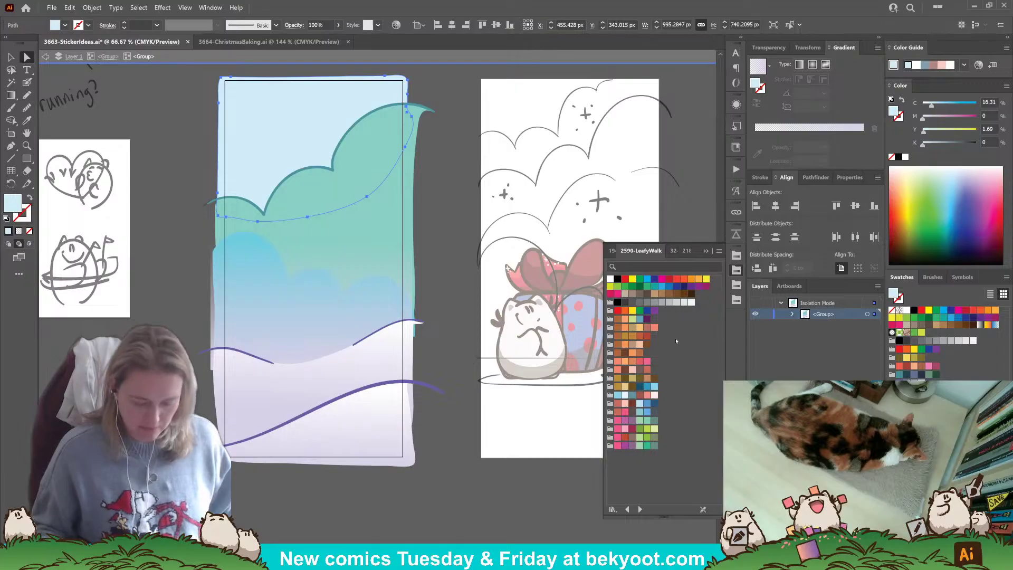
- Recolour the large upper cloud's outline dark navy (C 85.09, M 75.05, Y 43.22, K 35.77) and its fill periwinkle (C 53.08, M 38.21)
{"action": "left_click", "coordinate": [263, 262]}
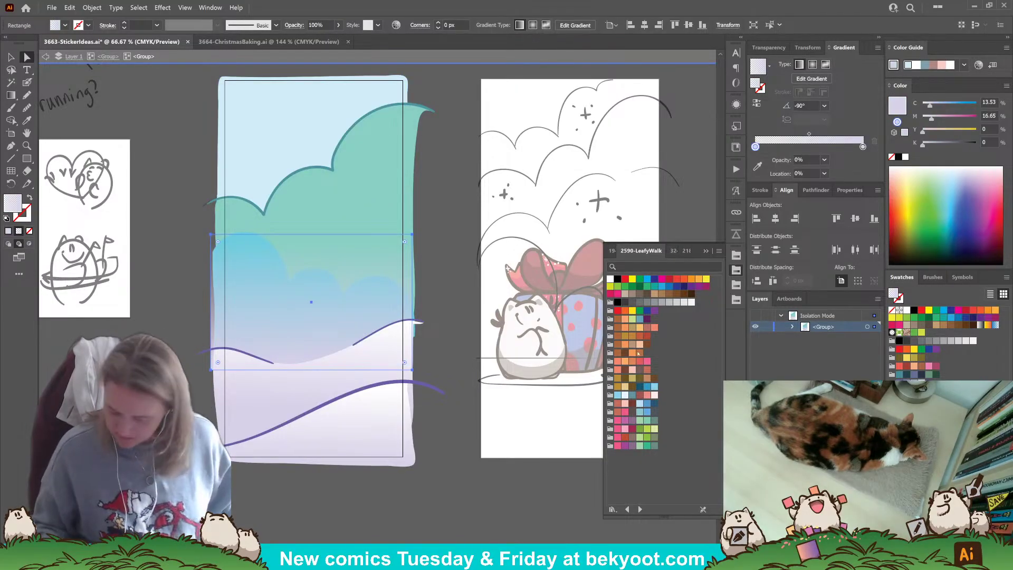
{"action": "left_click", "coordinate": [207, 218]}
{"action": "left_click", "coordinate": [211, 201]}
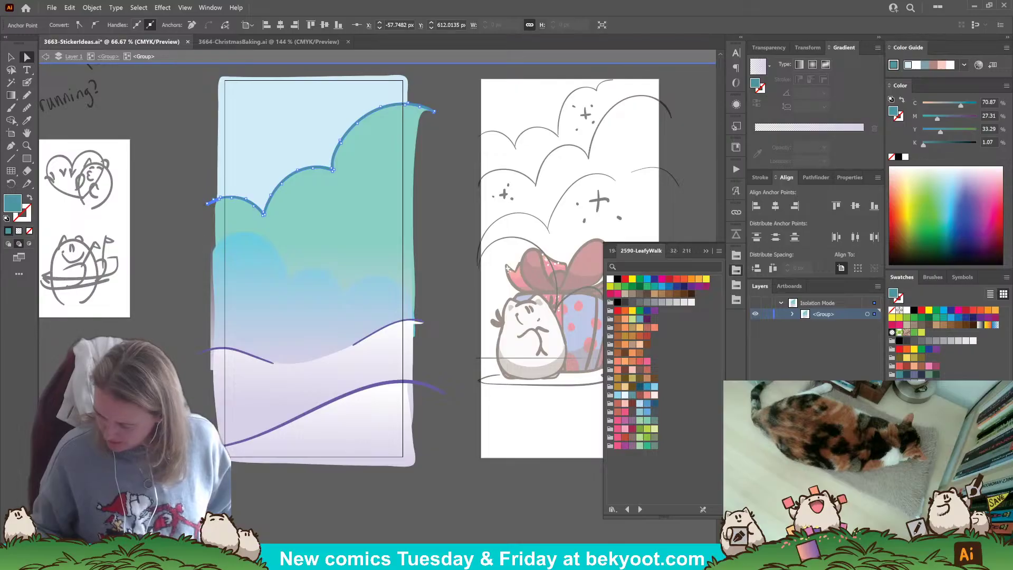
{"action": "left_click", "coordinate": [961, 249]}
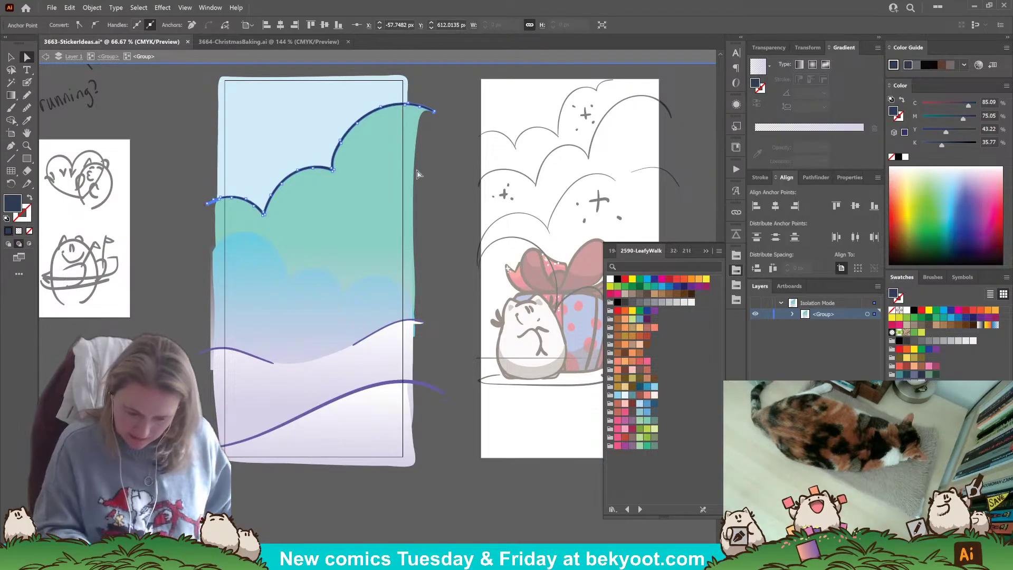
{"action": "left_click", "coordinate": [406, 151]}
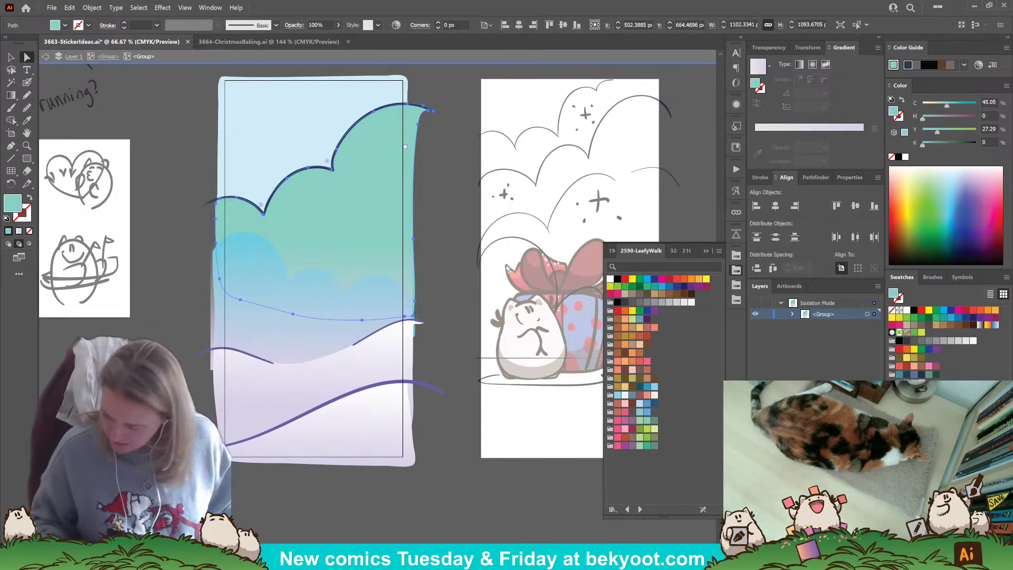
{"action": "left_click", "coordinate": [960, 196]}
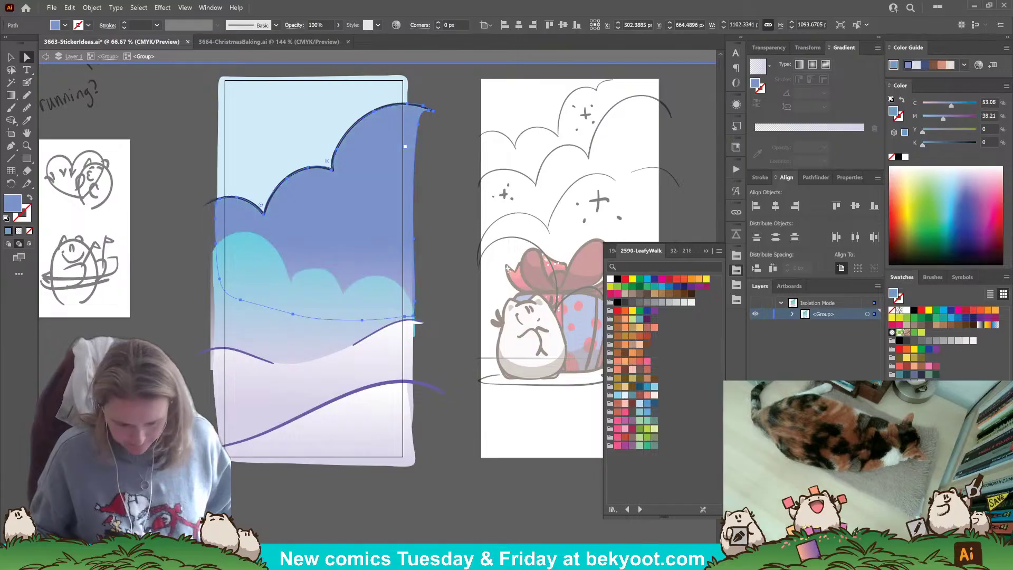
{"action": "left_click", "coordinate": [387, 280]}
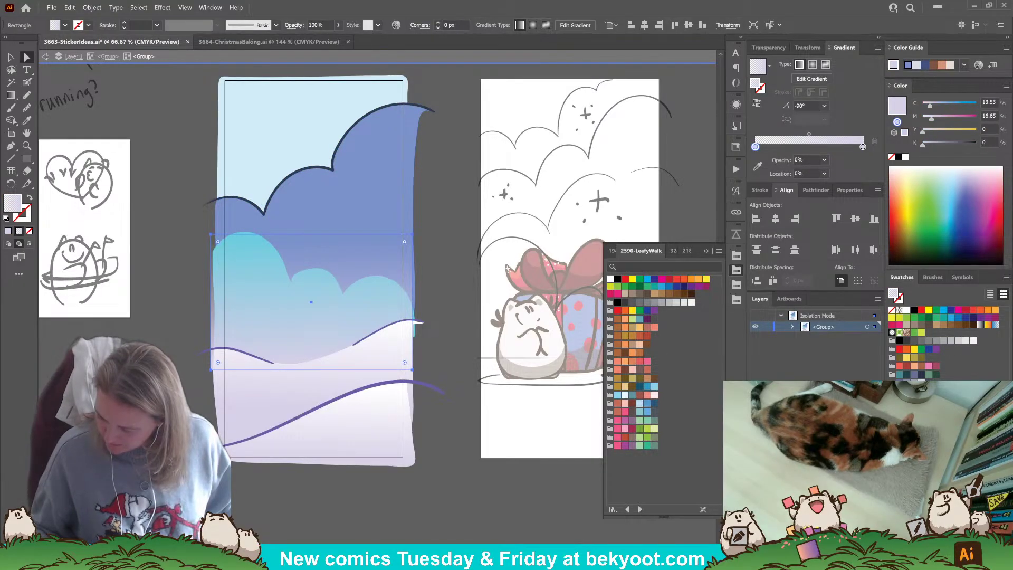
{"action": "left_click", "coordinate": [960, 214]}
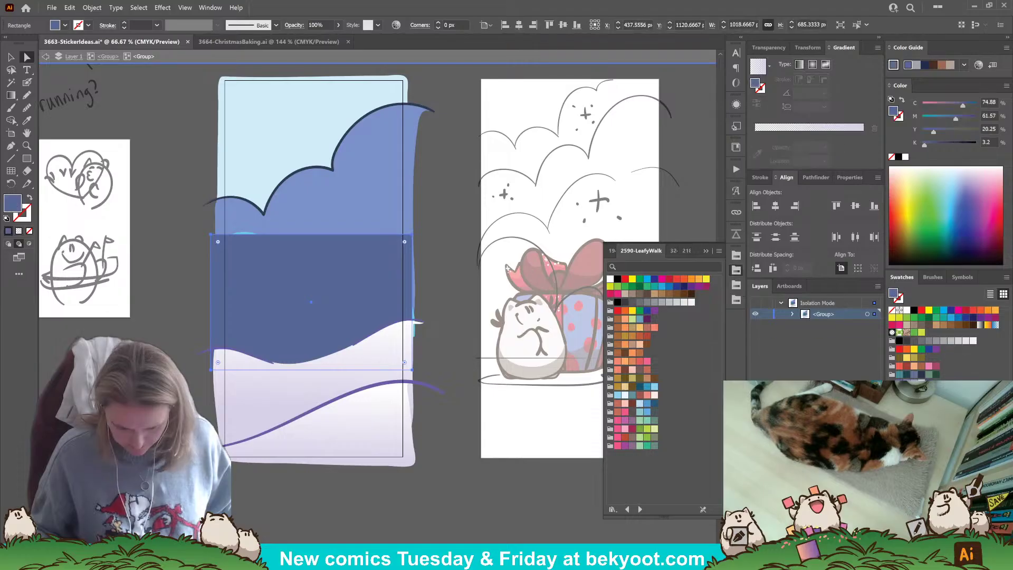
{"action": "key", "text": "ctrl+z"}
- Recolour the lower cloud behind the haze slate blue (C 74.88, M 61.57, Y 20.25, K 3.2)
{"action": "left_click", "coordinate": [244, 232]}
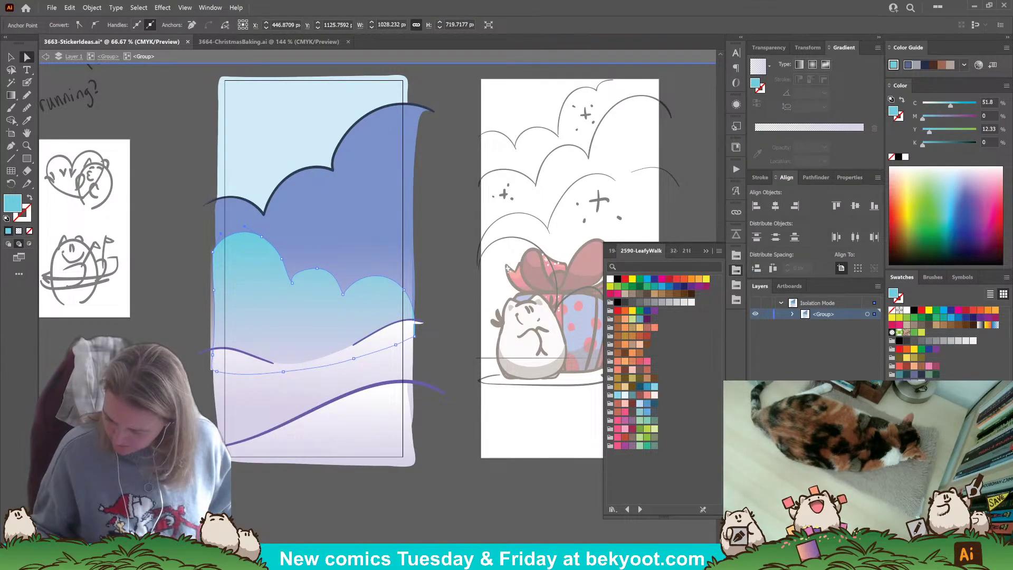
{"action": "key", "text": "ctrl+z"}
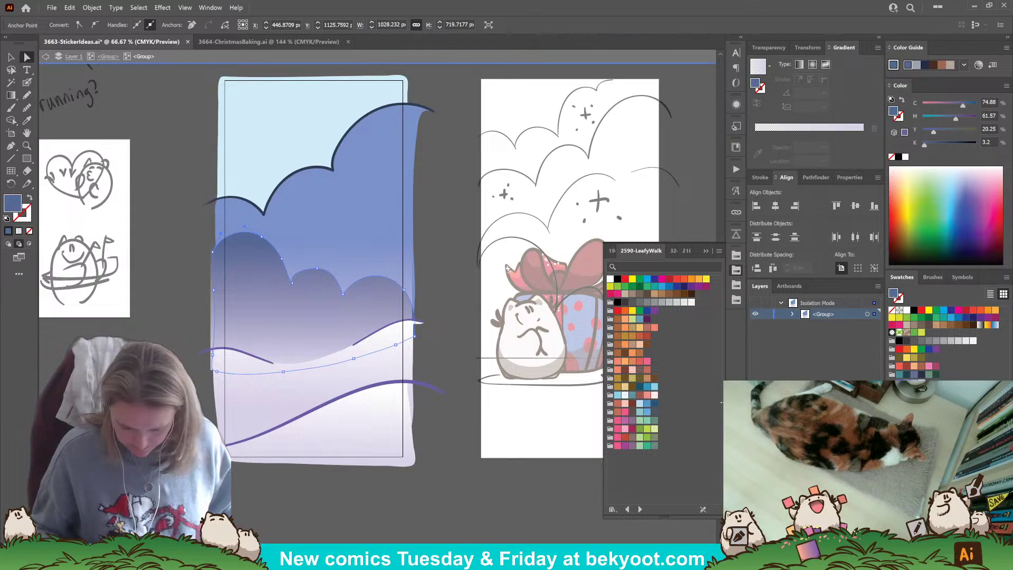
{"action": "left_click", "coordinate": [282, 482]}
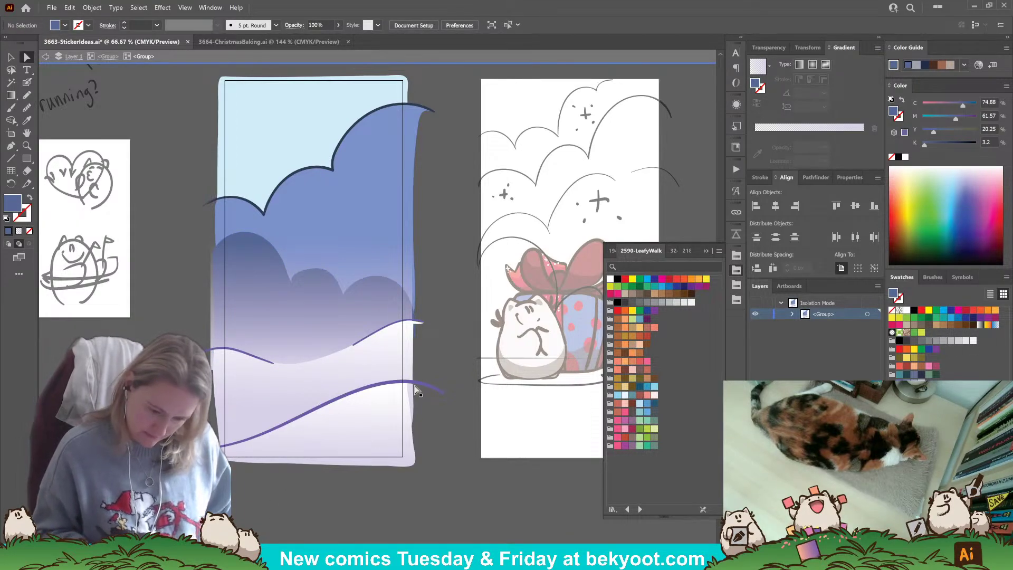
- Base the colour guide on periwinkle (C 53.08, M 38.21) and apply the Compound 2 harmony rule
{"action": "left_click", "coordinate": [325, 145]}
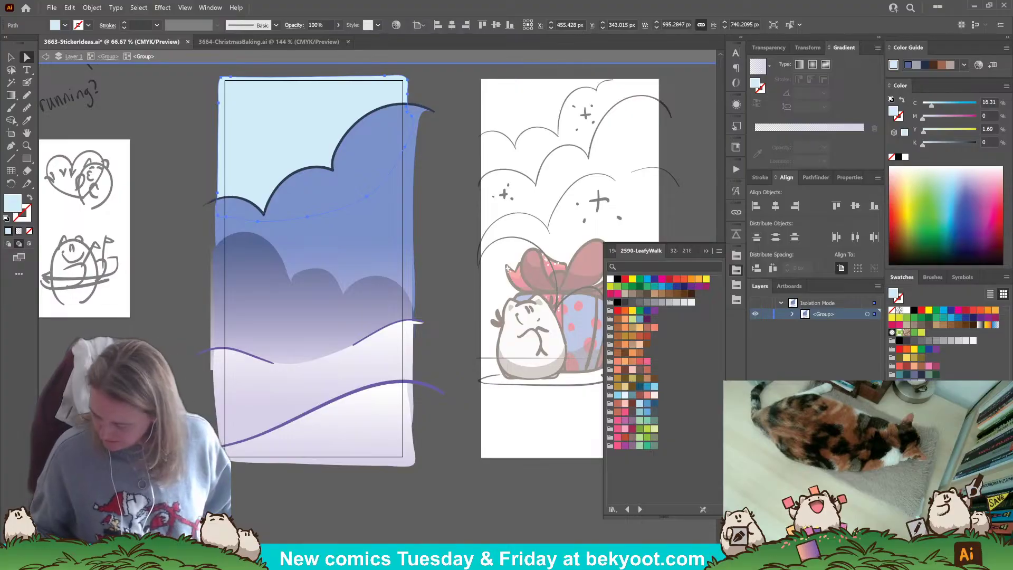
{"action": "left_click", "coordinate": [470, 513]}
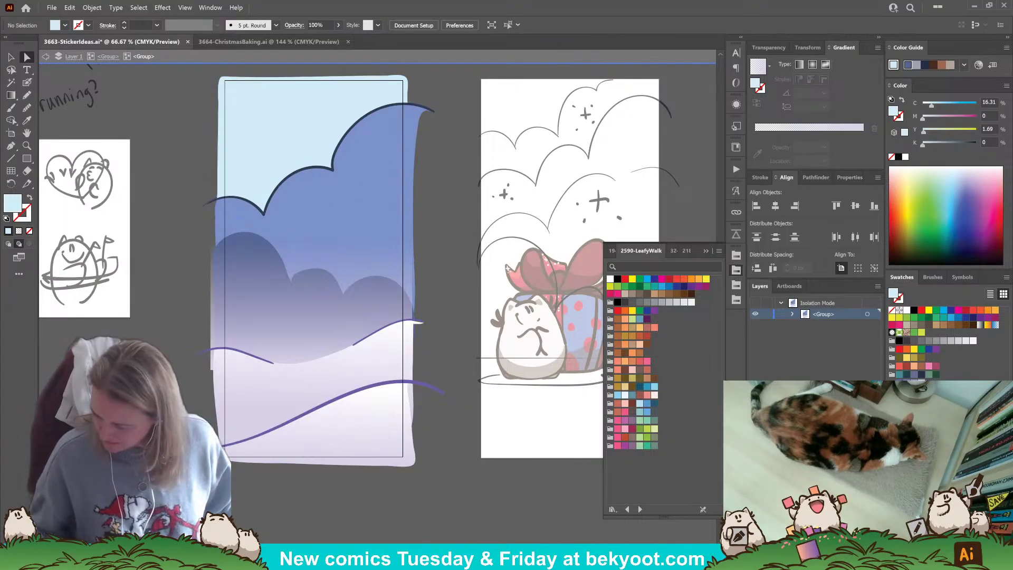
{"action": "left_click", "coordinate": [916, 64]}
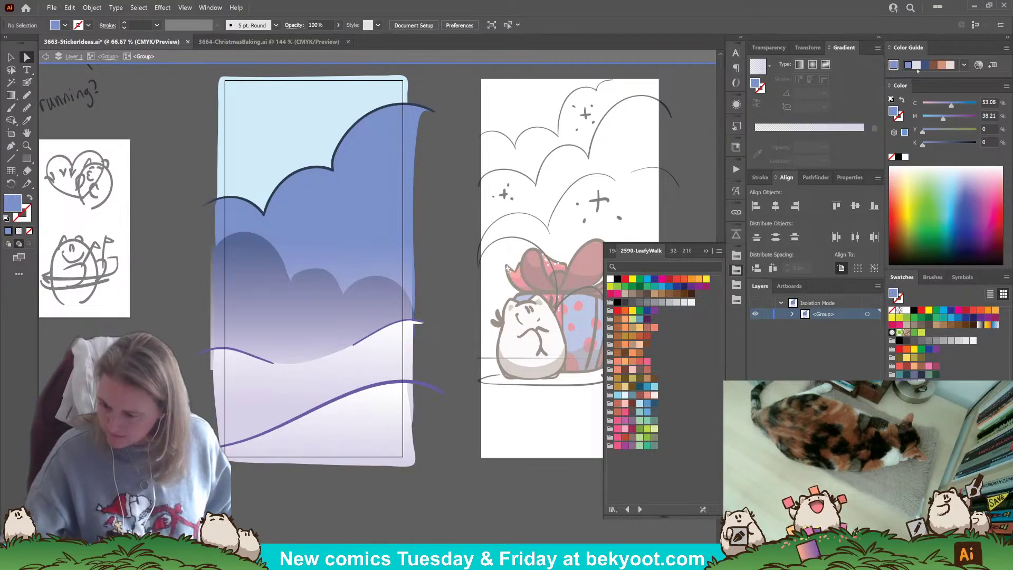
{"action": "left_click", "coordinate": [964, 65]}
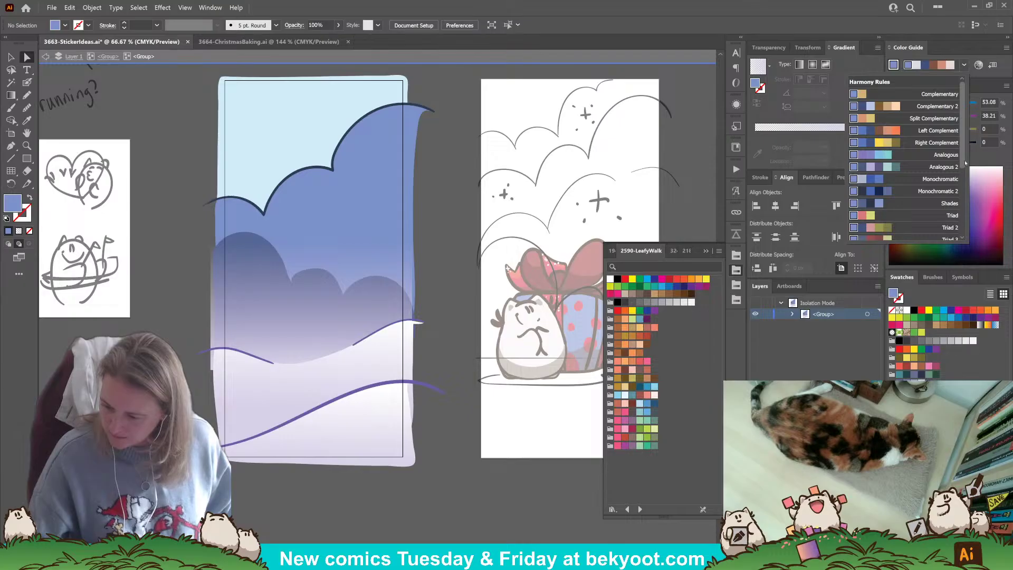
{"action": "scroll", "coordinate": [965, 193], "scroll_direction": "down", "scroll_amount": 2}
{"action": "scroll", "coordinate": [965, 192], "scroll_direction": "down", "scroll_amount": 3}
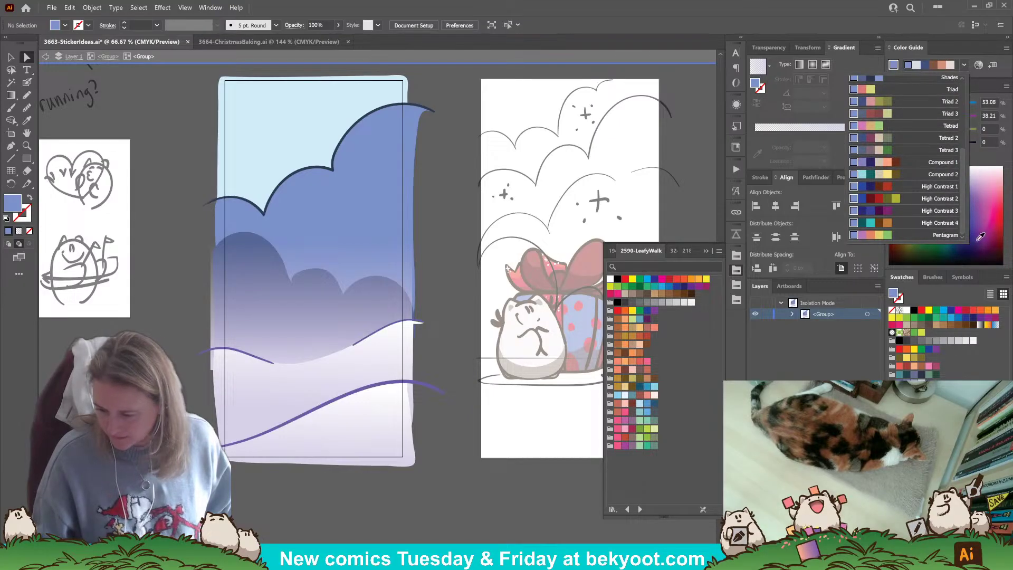
{"action": "left_click", "coordinate": [917, 174]}
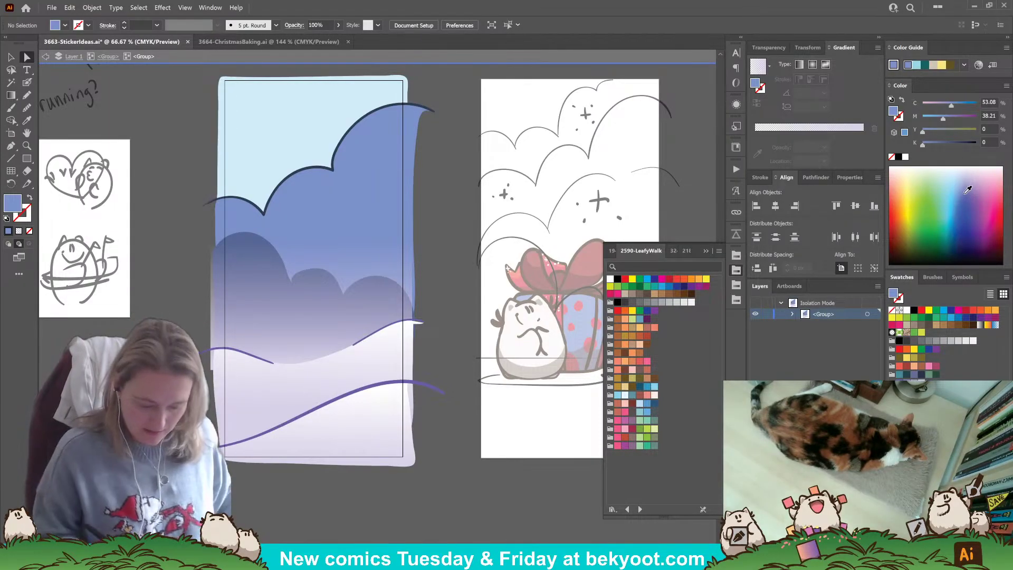
- Reshape the notch between the lower cloud's first and middle bumps by adjusting its anchor point with the Pen tool
{"action": "left_click", "coordinate": [246, 245]}
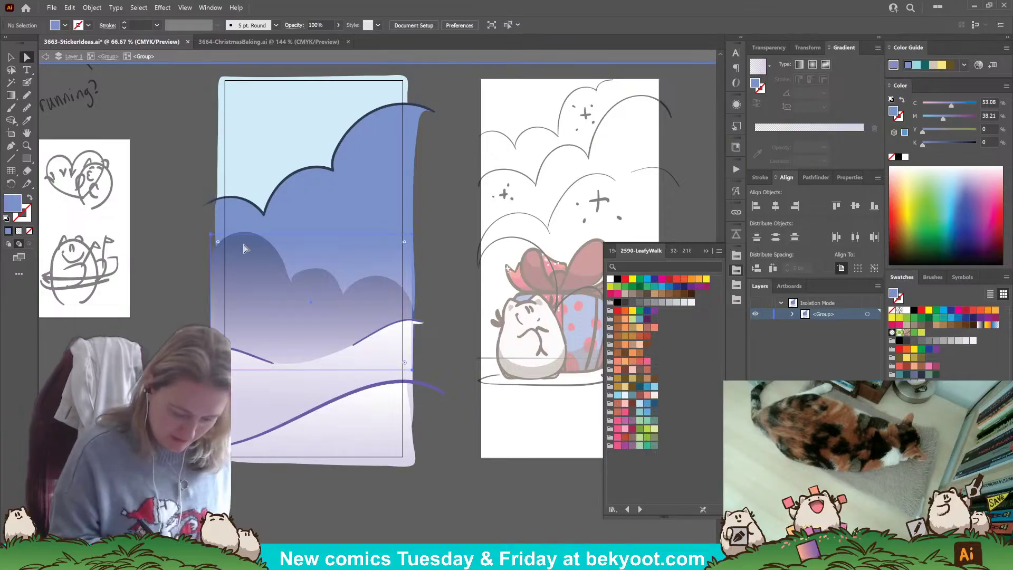
{"action": "left_click", "coordinate": [245, 232]}
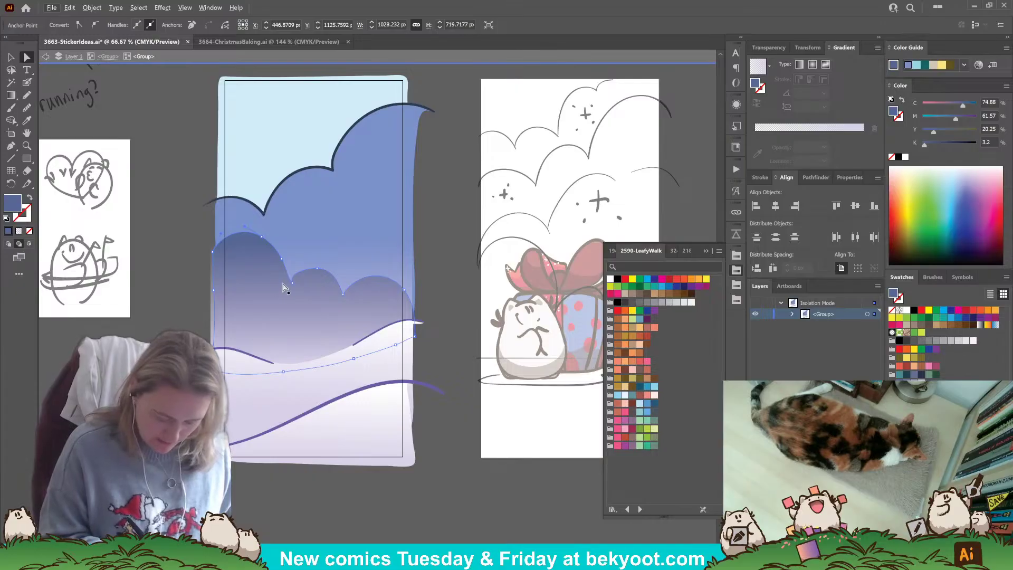
{"action": "left_click", "coordinate": [10, 145]}
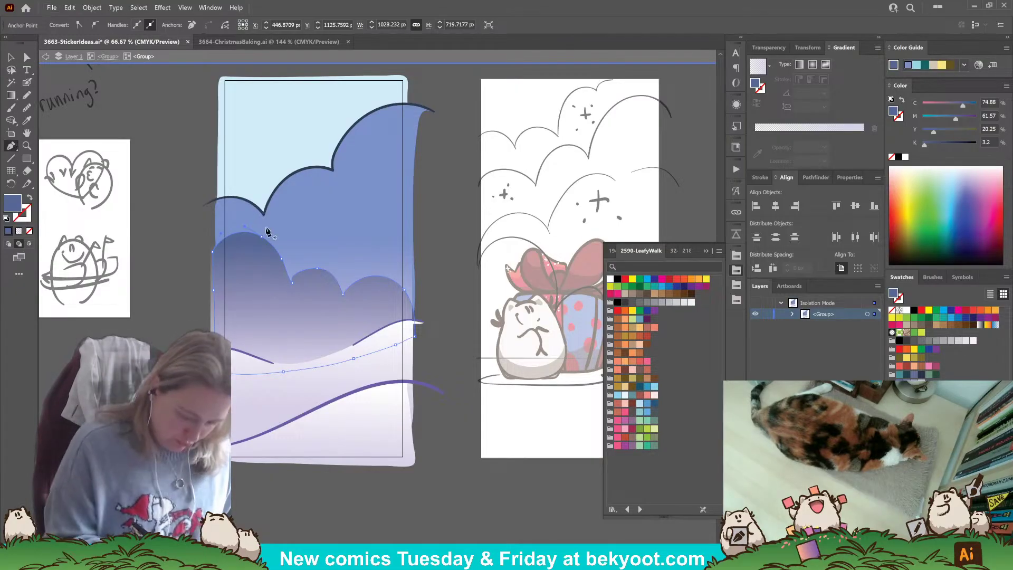
{"action": "left_click", "coordinate": [292, 283]}
{"action": "key", "text": "ctrl+z"}
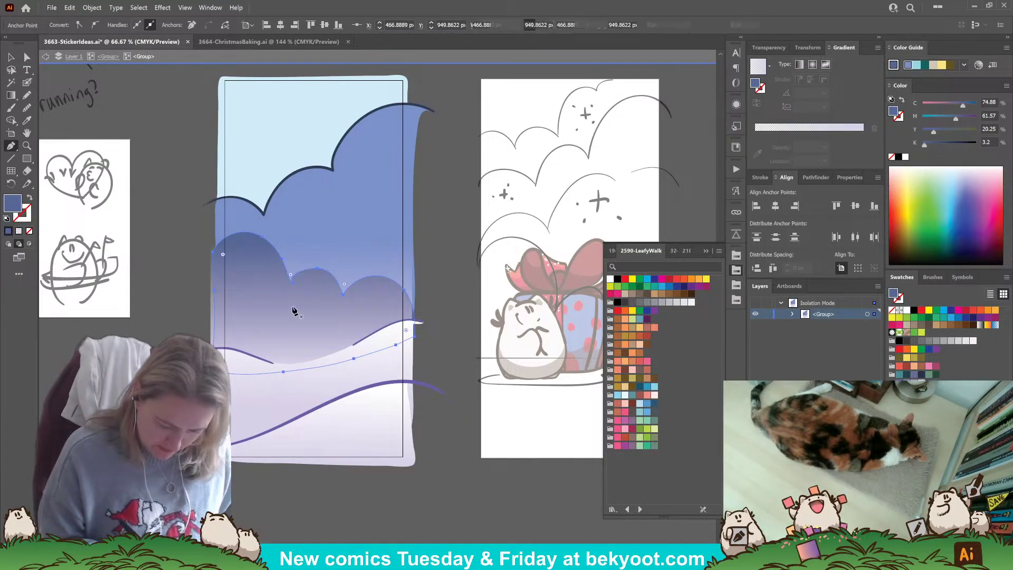
{"action": "left_click", "coordinate": [292, 284], "text": "alt"}
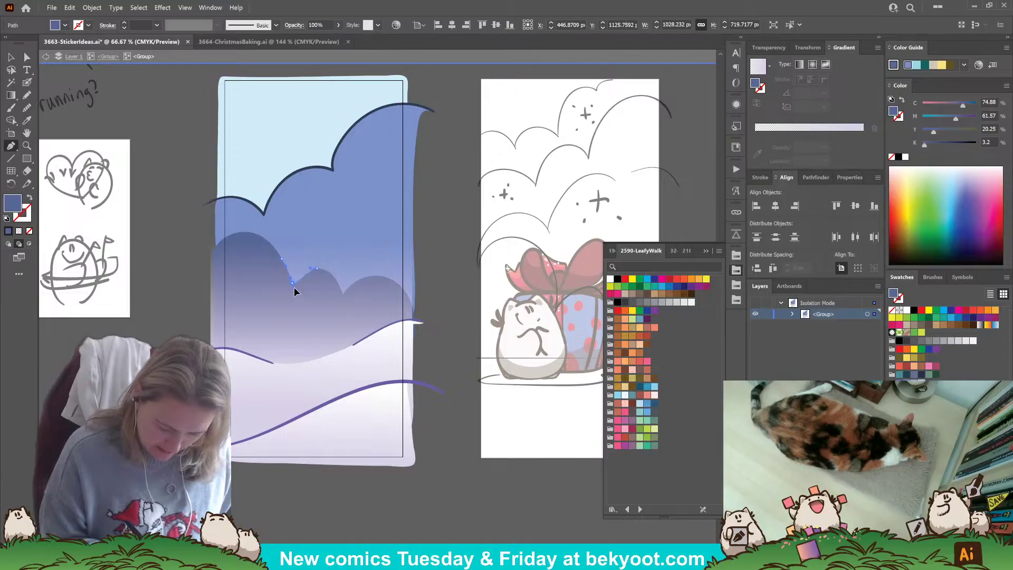
{"action": "left_click_drag", "start_coordinate": [295, 287], "coordinate": [293, 276]}
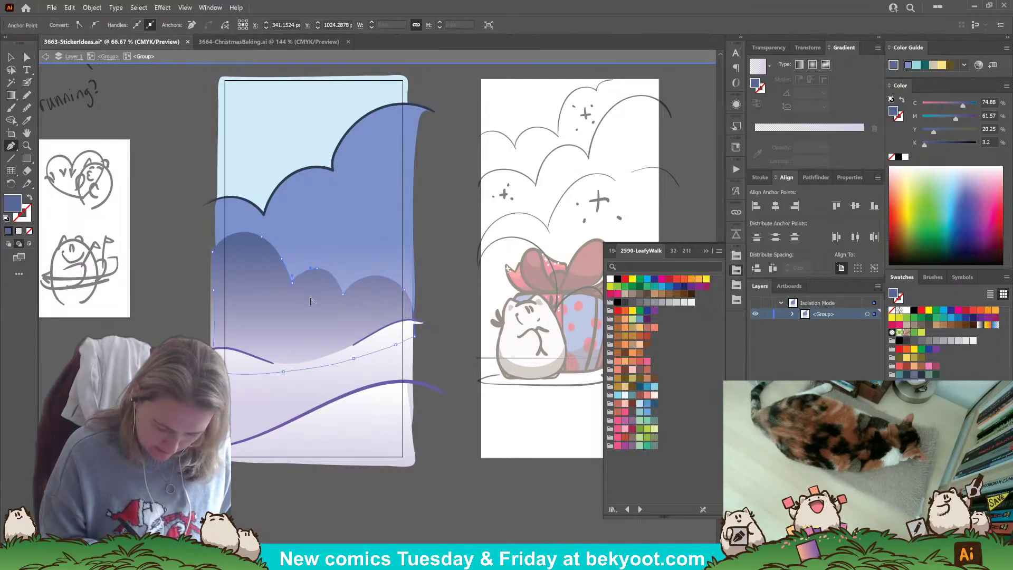
{"action": "left_click", "coordinate": [299, 277]}
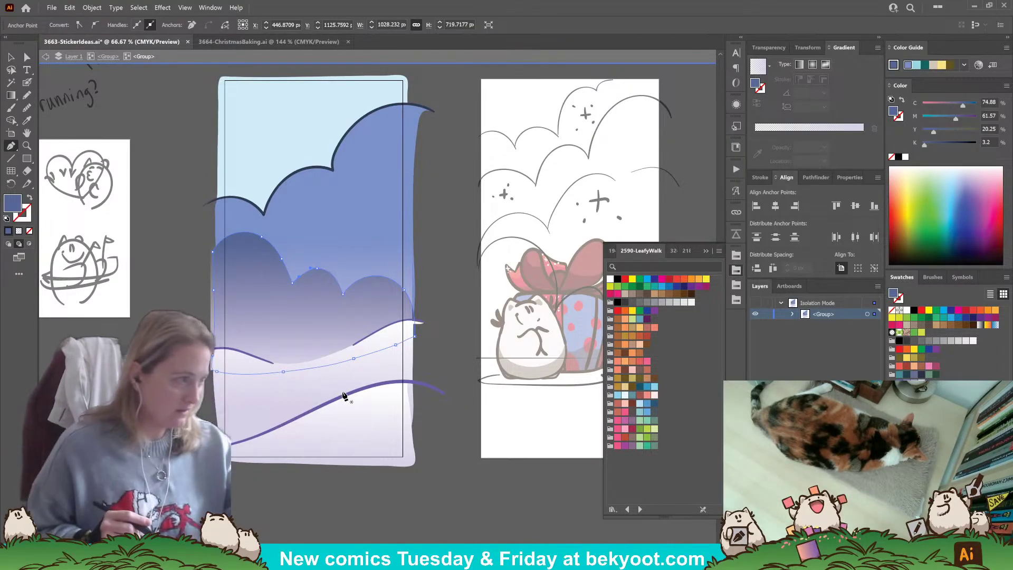
- Recolour the large upper cloud's outline slate blue (C 74.88, M 61.57, Y 20.25, K 3.2)
{"action": "left_click", "coordinate": [11, 56]}
{"action": "left_click", "coordinate": [230, 200]}
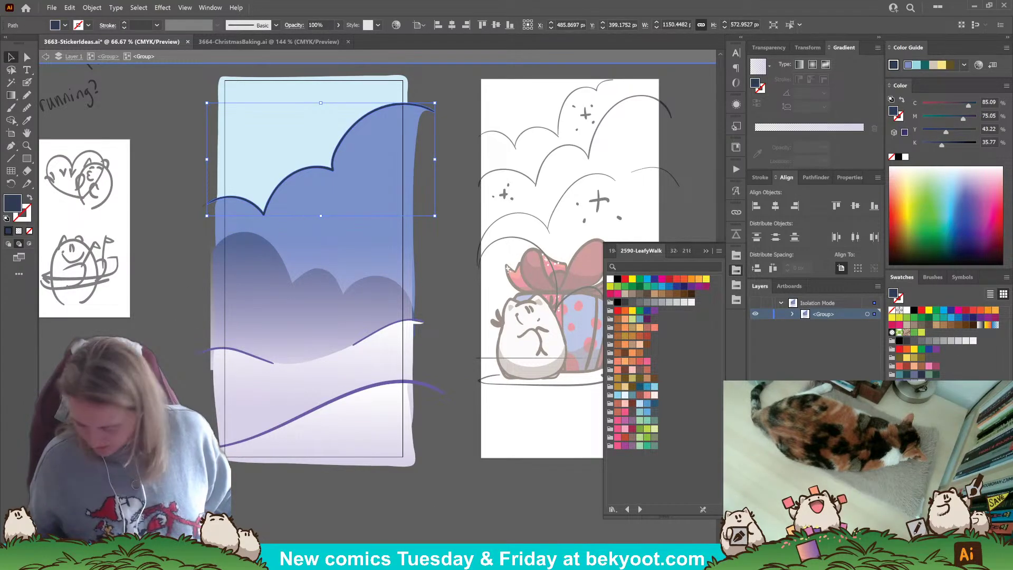
{"action": "left_click", "coordinate": [914, 385]}
{"action": "left_click", "coordinate": [453, 487]}
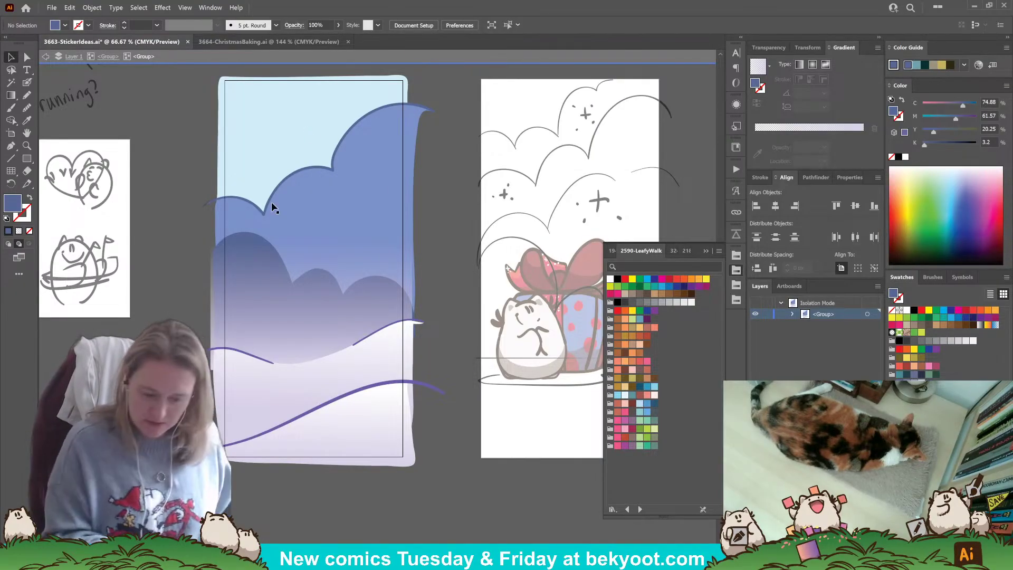
- Recolour the sky shape light aqua (C 37.78, Y 10.59)
{"action": "left_click", "coordinate": [299, 133]}
{"action": "left_click", "coordinate": [921, 386]}
{"action": "left_click", "coordinate": [351, 492]}
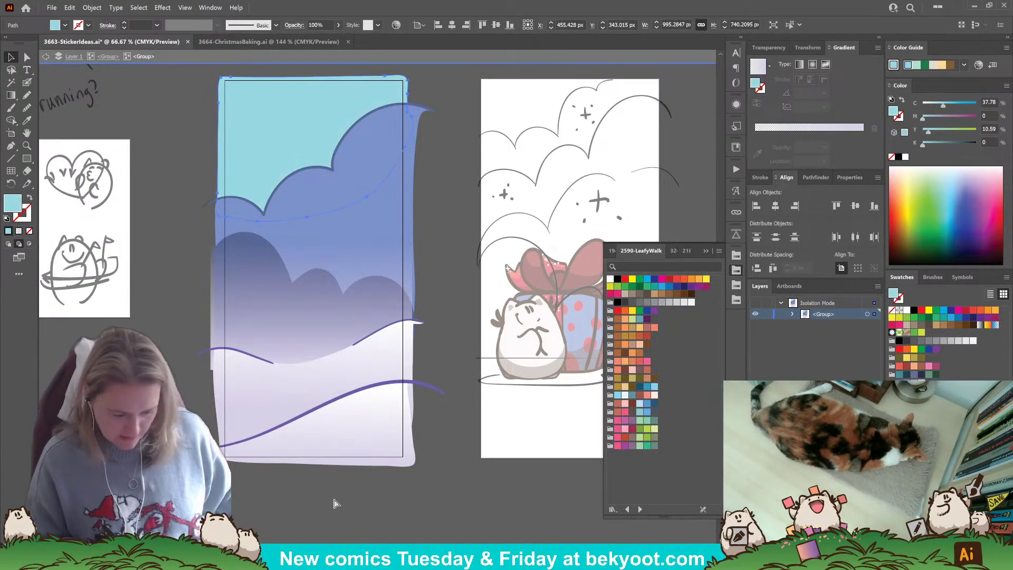
- Return to the parent group and delete the two black strokes of the X mark on the large upper cloud
{"action": "left_click", "coordinate": [108, 57]}
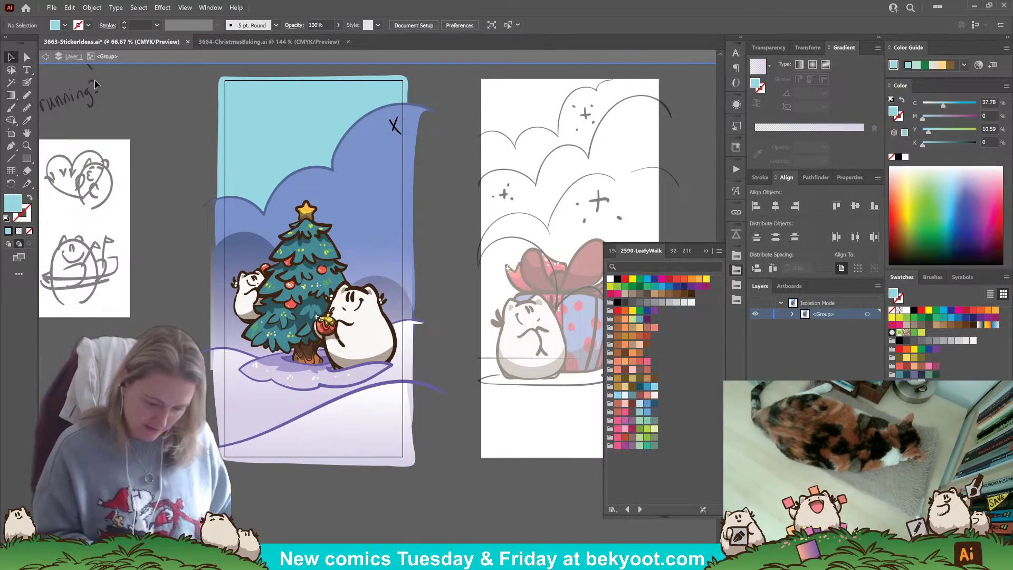
{"action": "left_click", "coordinate": [395, 126]}
{"action": "left_click_drag", "start_coordinate": [396, 124], "coordinate": [398, 127]}
{"action": "key", "text": "Delete"}
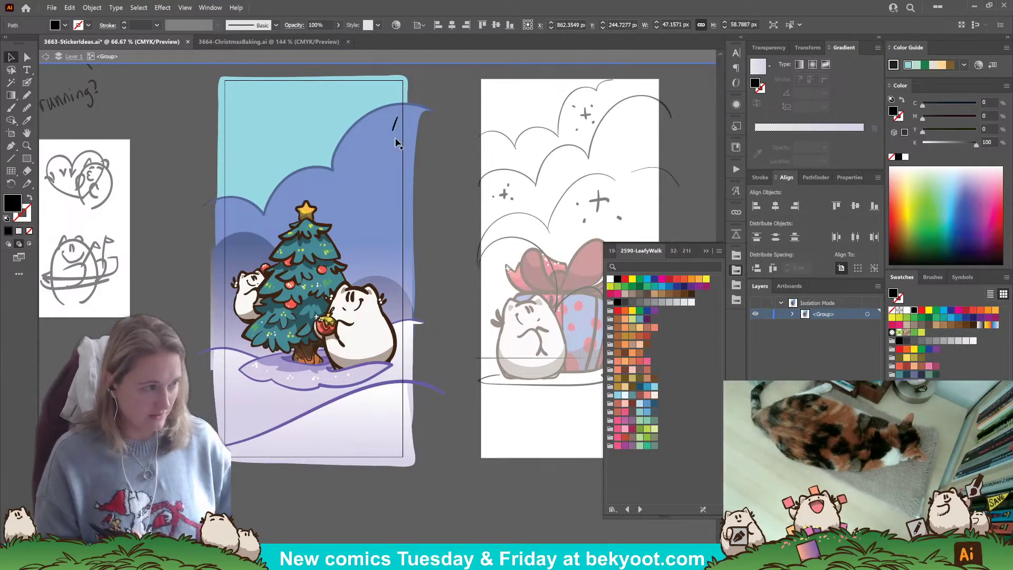
{"action": "left_click", "coordinate": [393, 126]}
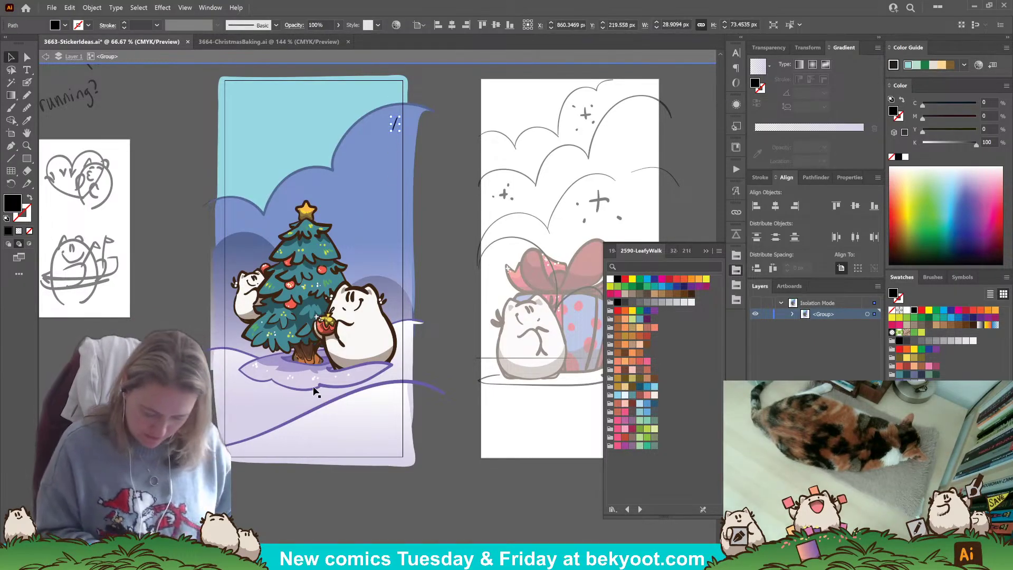
{"action": "key", "text": "Delete"}
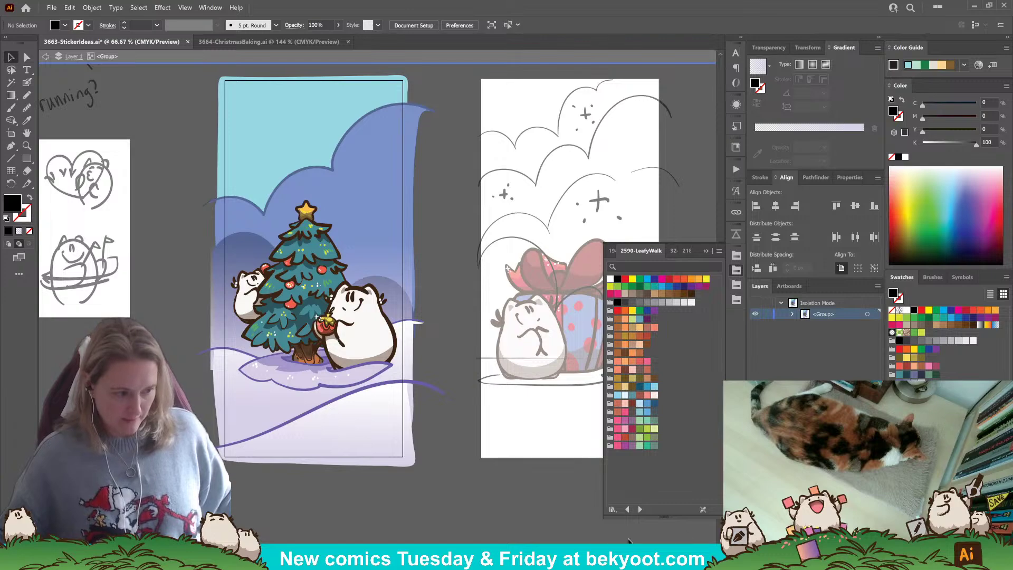
- Remove the purple lower outline of the snow mound beneath the tree and the large cat, keeping its upper edge lines
{"action": "scroll", "coordinate": [283, 400], "scroll_direction": "up", "scroll_amount": 1}
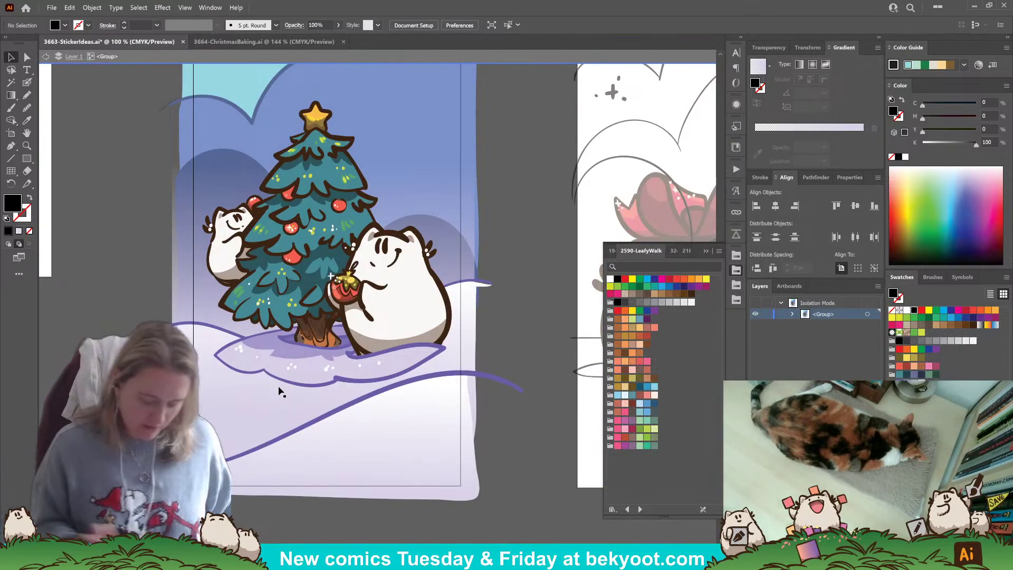
{"action": "left_click", "coordinate": [28, 58]}
{"action": "left_click", "coordinate": [356, 389]}
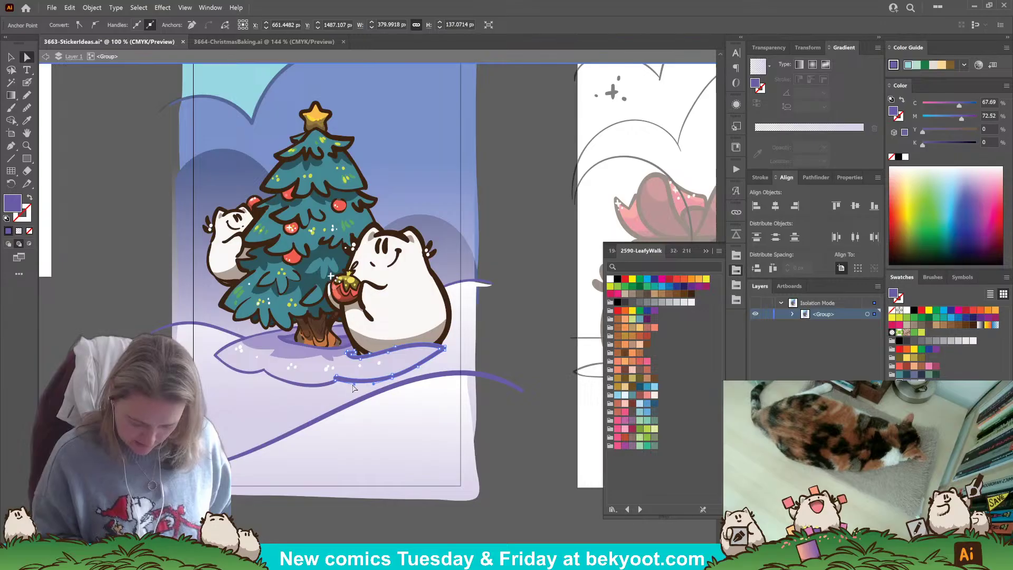
{"action": "key", "text": "v"}
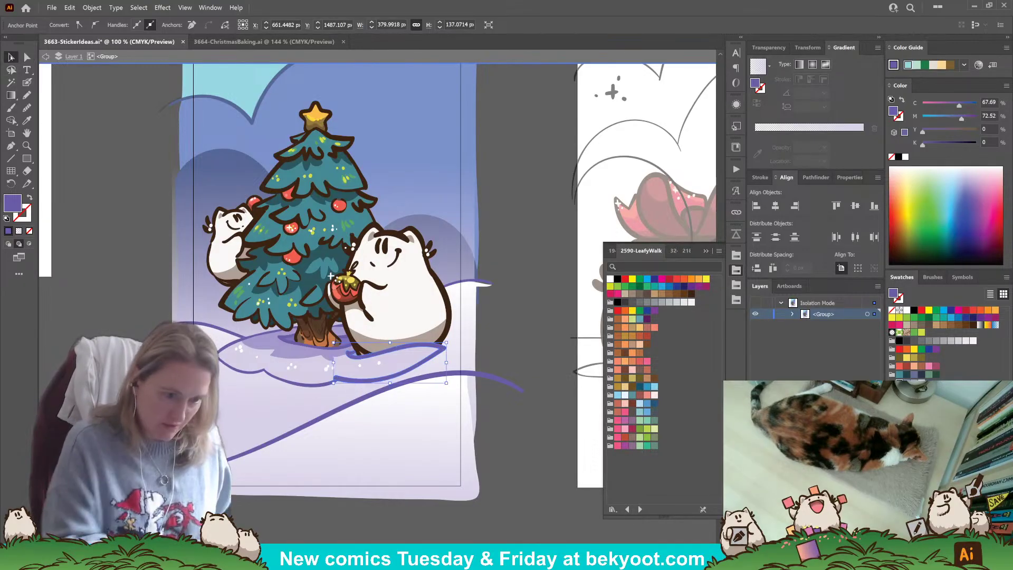
{"action": "left_click", "coordinate": [376, 287]}
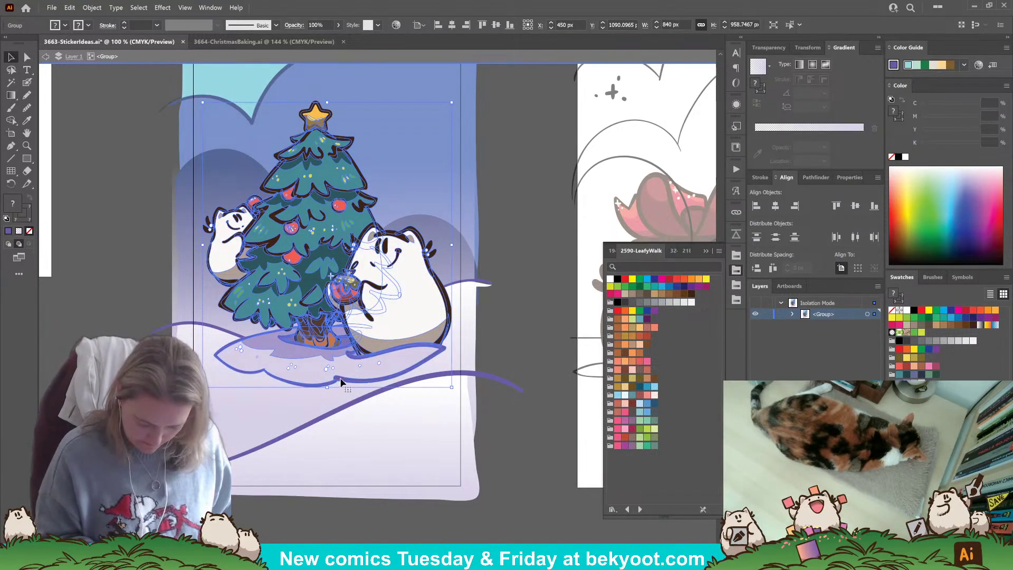
{"action": "double_click", "coordinate": [319, 385]}
{"action": "left_click", "coordinate": [318, 386]}
{"action": "left_click", "coordinate": [240, 375], "text": "shift"}
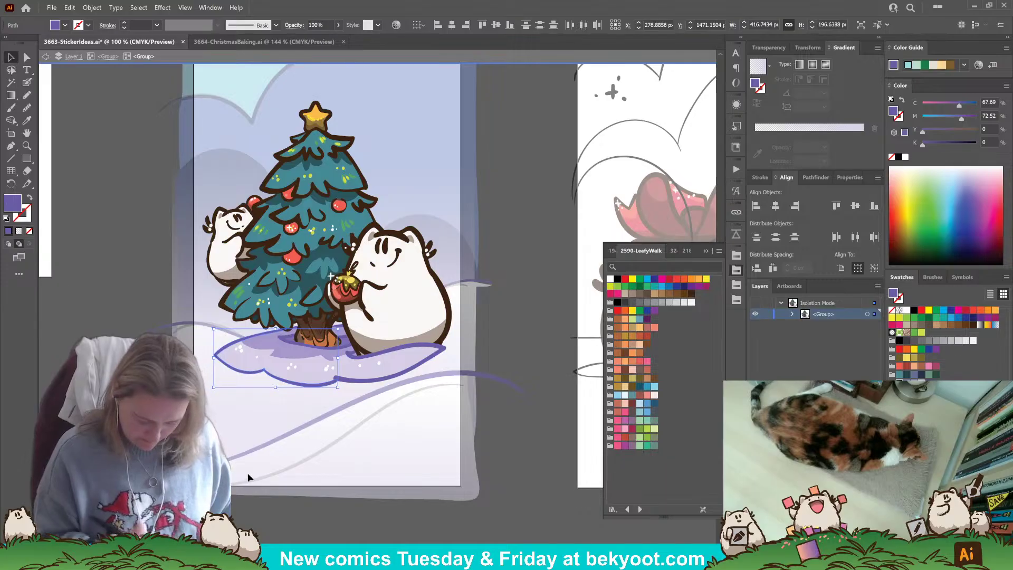
{"action": "mouse_move", "coordinate": [342, 386]}
{"action": "left_mouse_down"}
{"action": "mouse_move", "coordinate": [317, 384]}
{"action": "mouse_move", "coordinate": [347, 378]}
{"action": "mouse_move", "coordinate": [233, 376]}
{"action": "mouse_move", "coordinate": [218, 358]}
{"action": "left_mouse_up"}
{"action": "left_click", "coordinate": [372, 385]}
{"action": "mouse_move", "coordinate": [338, 380]}
{"action": "left_mouse_down"}
{"action": "mouse_move", "coordinate": [386, 379]}
{"action": "mouse_move", "coordinate": [448, 352]}
{"action": "mouse_move", "coordinate": [460, 359]}
{"action": "left_mouse_up"}
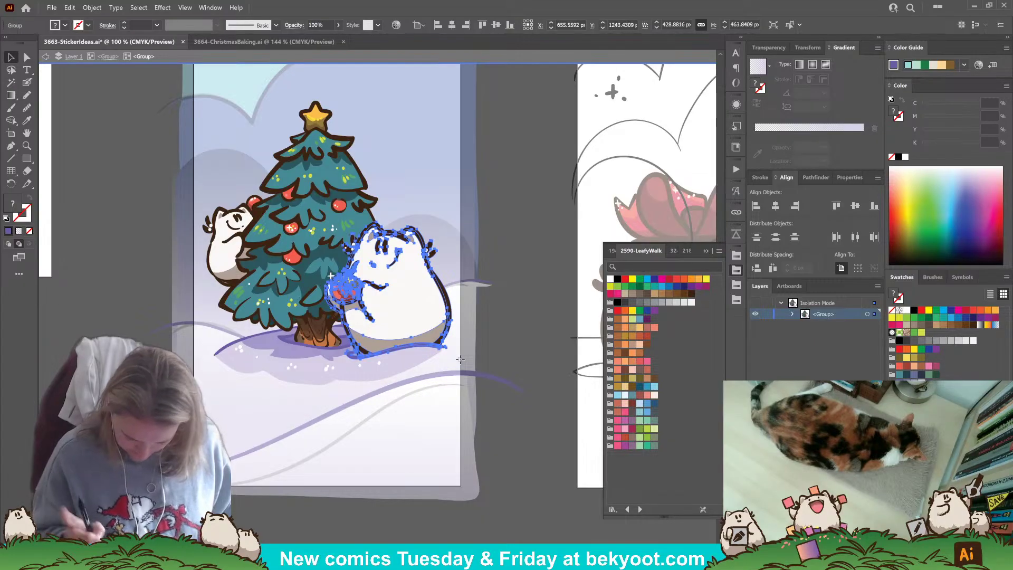
{"action": "left_click", "coordinate": [406, 505]}
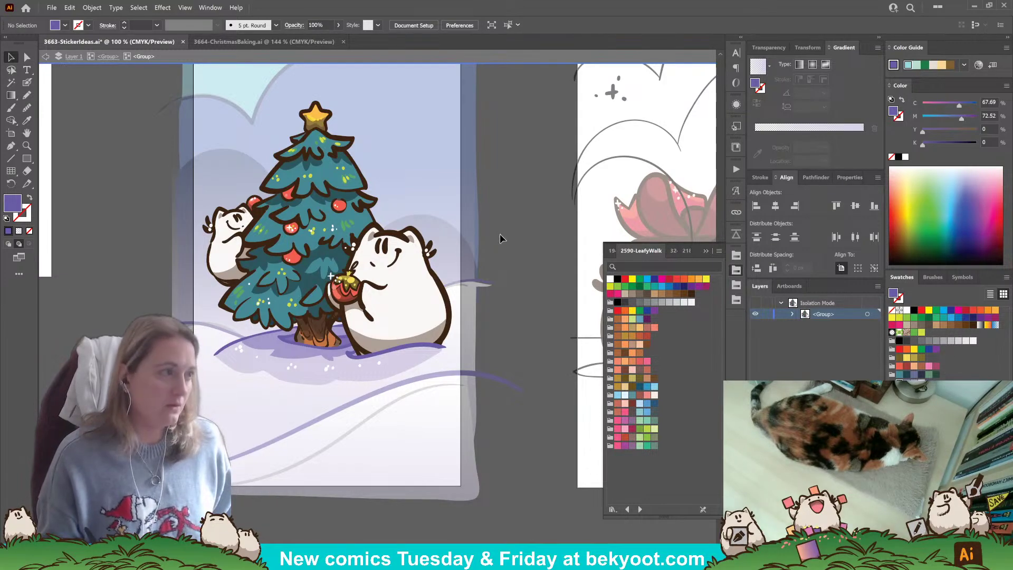
- Refine the outer tip of the snow outline under the large cat with the Blob Brush
{"action": "left_click", "coordinate": [108, 56]}
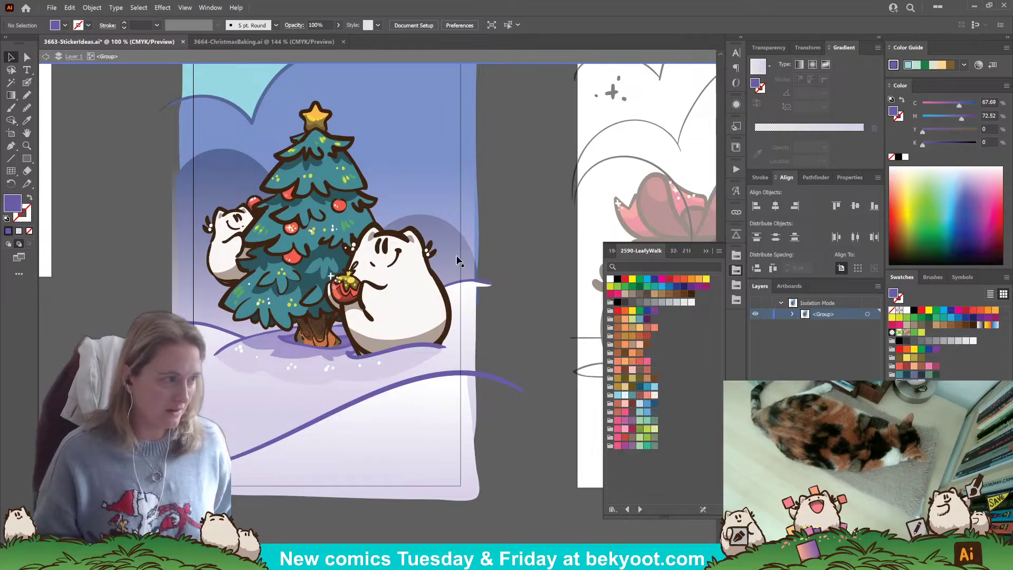
{"action": "left_click", "coordinate": [447, 360]}
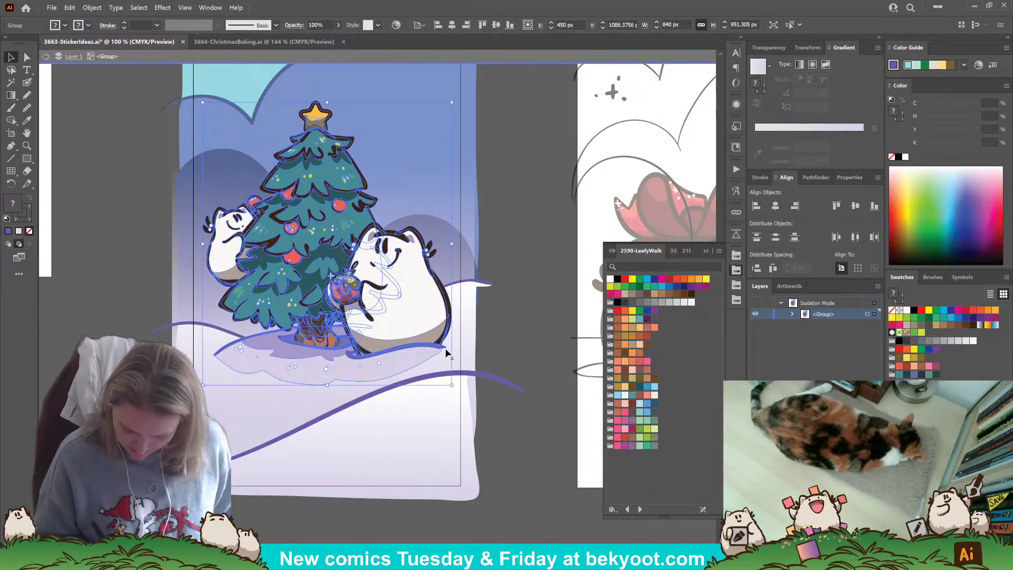
{"action": "left_click", "coordinate": [446, 346], "text": "shift"}
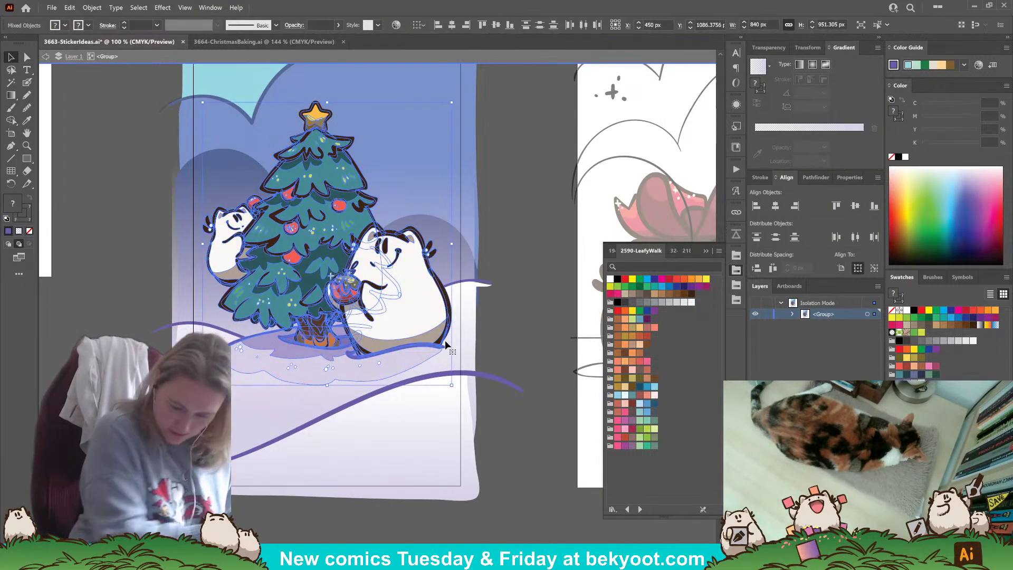
{"action": "left_click", "coordinate": [515, 339]}
{"action": "left_click", "coordinate": [447, 358]}
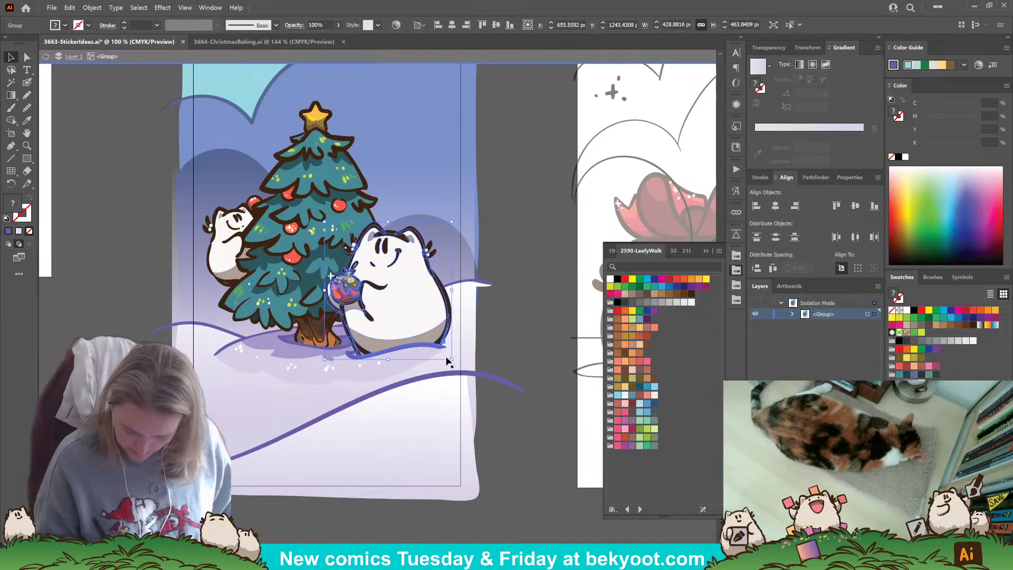
{"action": "double_click", "coordinate": [447, 350]}
{"action": "left_click", "coordinate": [444, 347]}
{"action": "key", "text": "shift+b"}
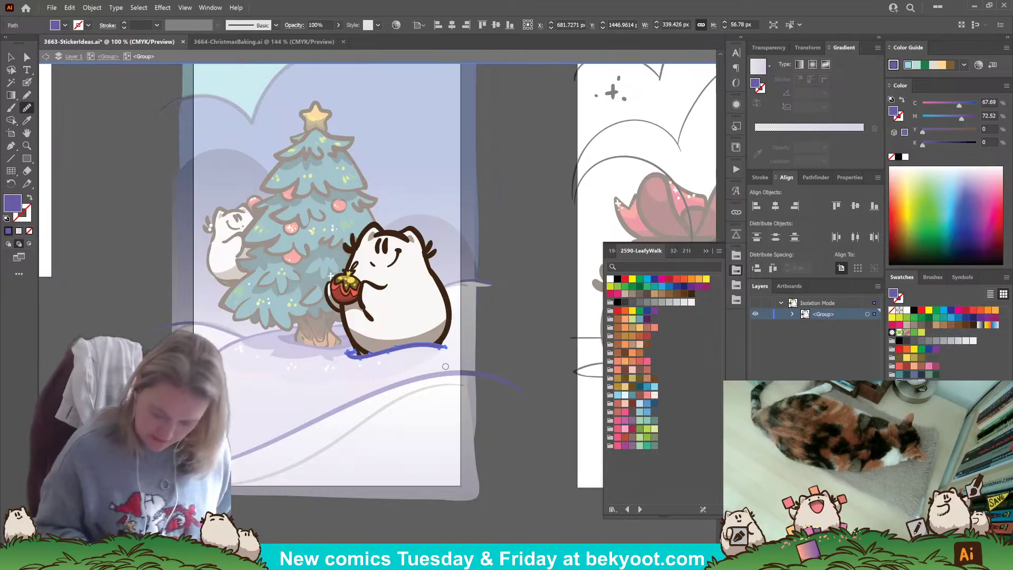
{"action": "left_click_drag", "start_coordinate": [420, 346], "coordinate": [448, 347]}
{"action": "key", "text": "ctrl+shift+a"}
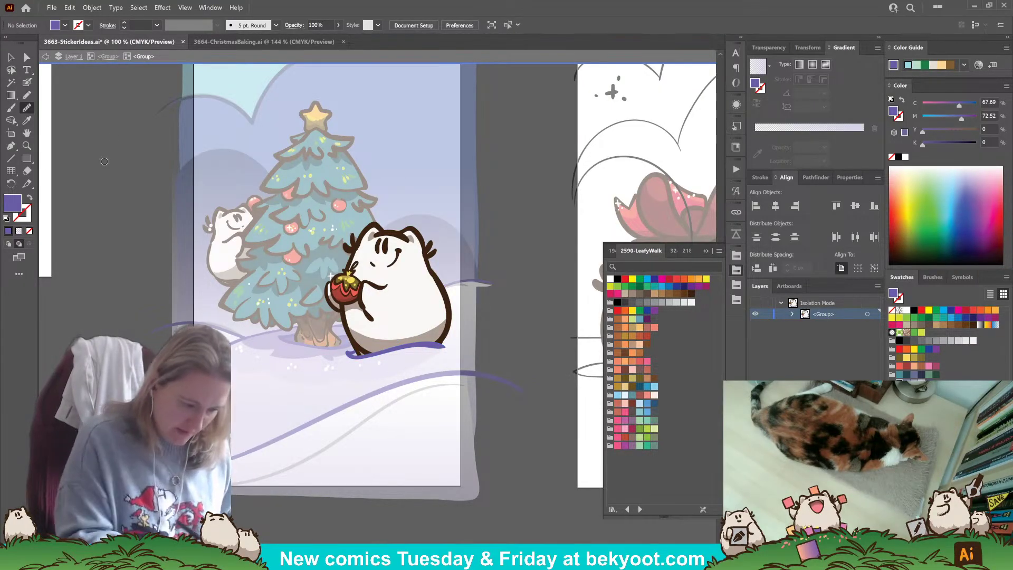
- Paint small white sparkles in the background beside the treetop and on the tree's star, working in the parent group
{"action": "left_click", "coordinate": [109, 56]}
{"action": "scroll", "coordinate": [415, 449], "scroll_direction": "up", "scroll_amount": 1}
{"action": "scroll", "coordinate": [416, 449], "scroll_direction": "left", "scroll_amount": 1}
{"action": "left_click_drag", "start_coordinate": [416, 449], "coordinate": [388, 471]}
{"action": "left_click_drag", "start_coordinate": [426, 212], "coordinate": [414, 264]}
{"action": "left_click", "coordinate": [26, 82]}
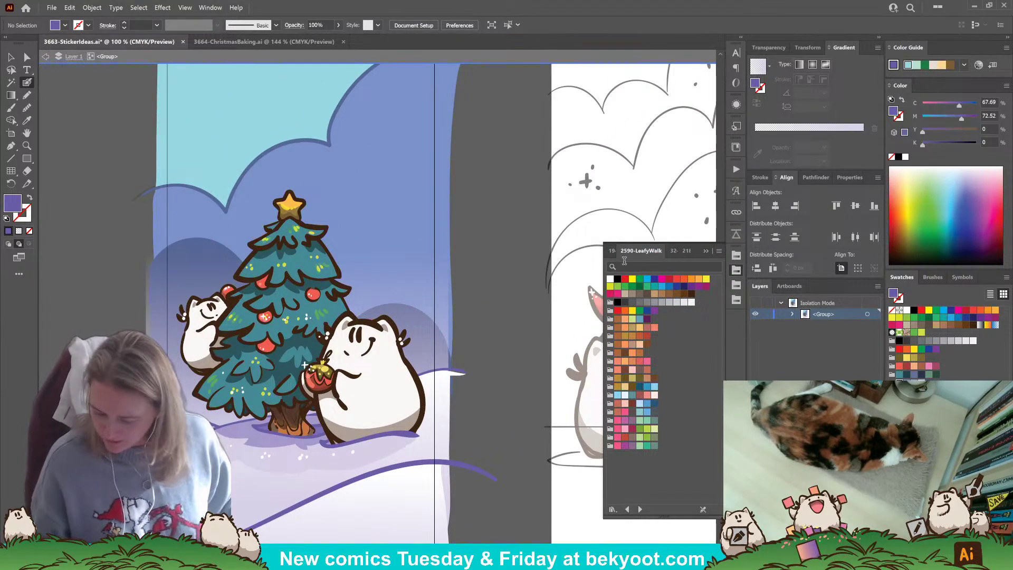
{"action": "left_click", "coordinate": [610, 279]}
{"action": "left_click_drag", "start_coordinate": [434, 236], "coordinate": [400, 186]}
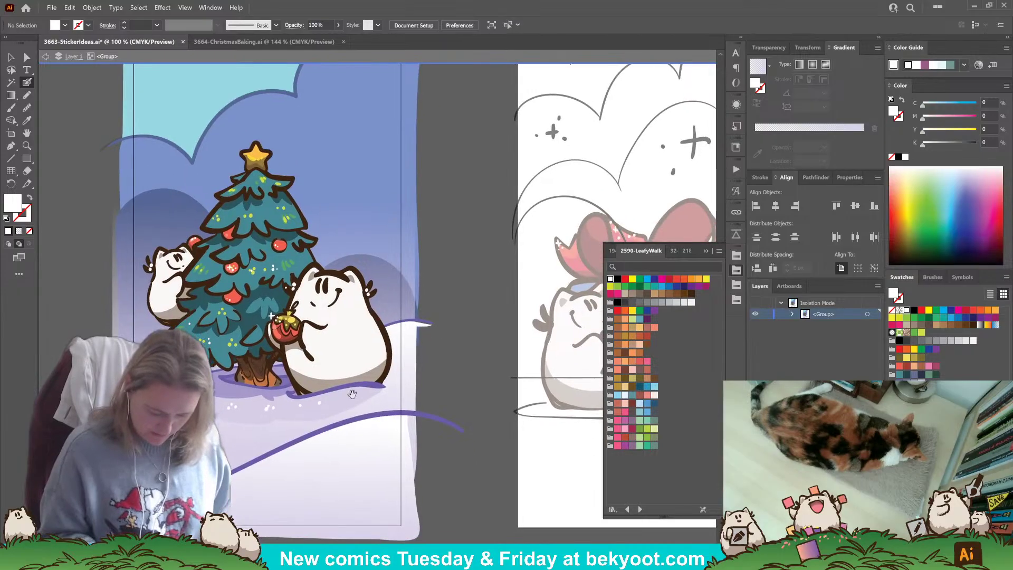
{"action": "left_click_drag", "start_coordinate": [354, 379], "coordinate": [377, 377]}
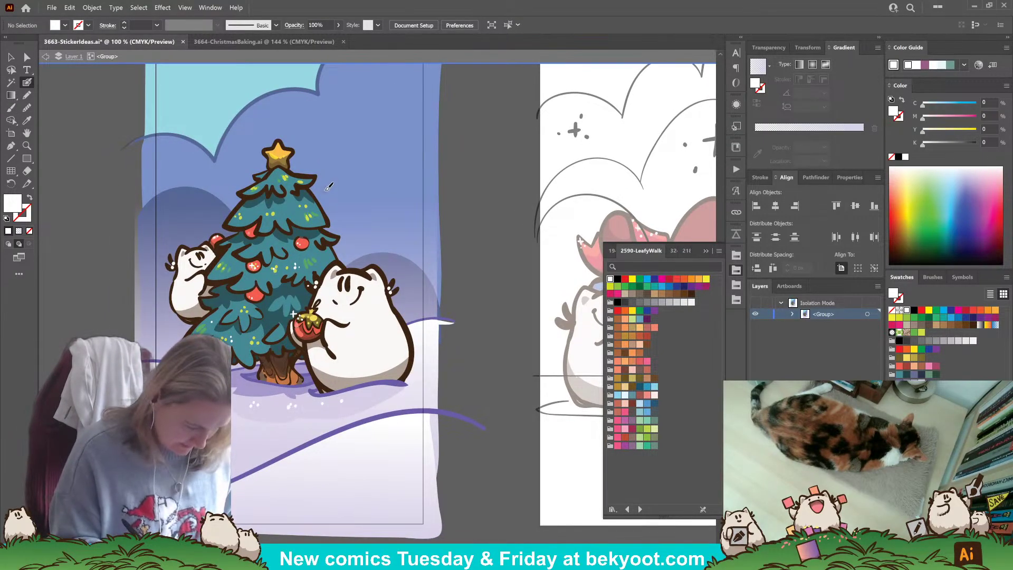
{"action": "key", "text": "shift+x"}
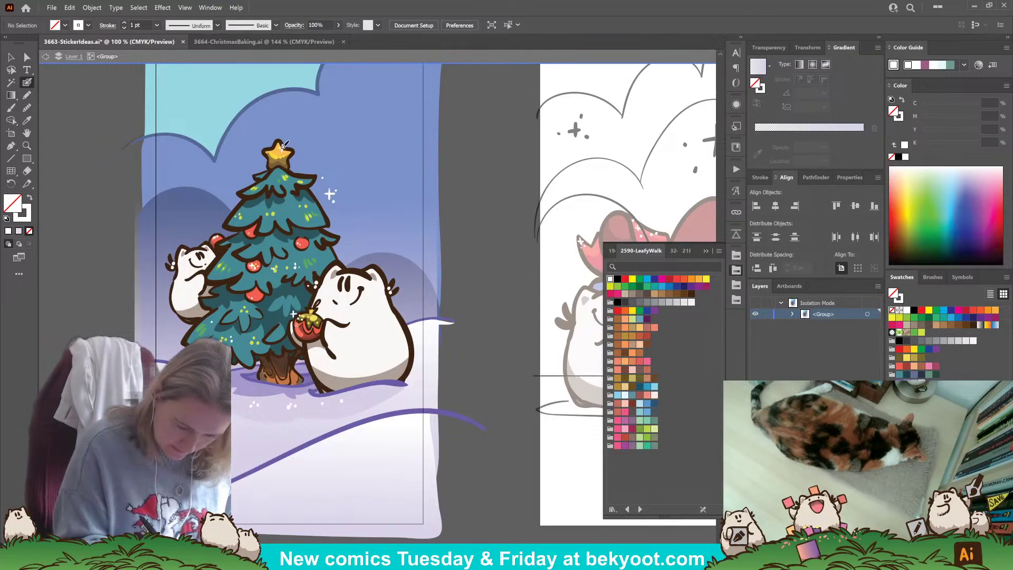
{"action": "left_click_drag", "start_coordinate": [279, 149], "coordinate": [286, 149]}
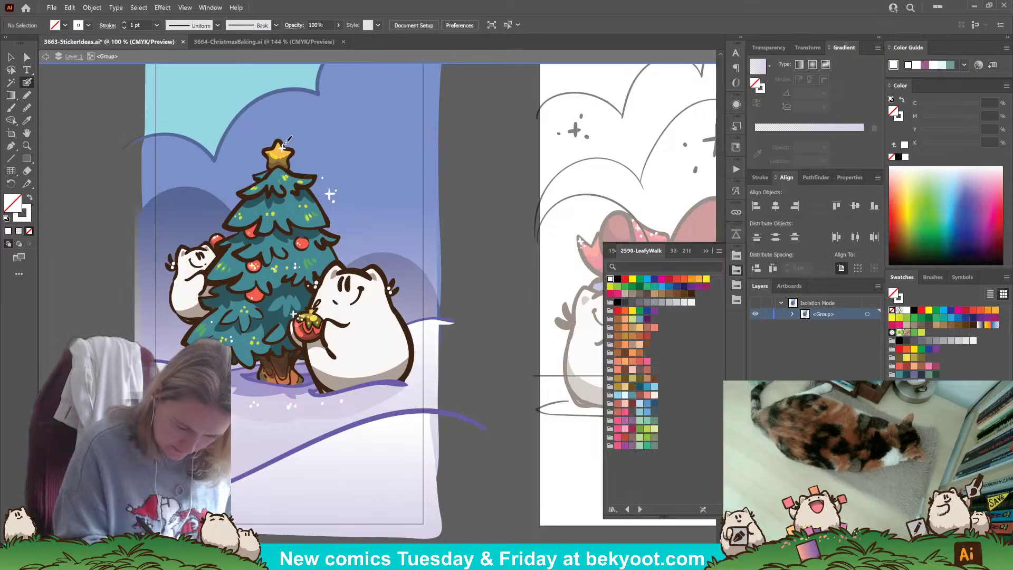
- Dot white snowflakes around the tree and over the large blue cloud
{"action": "left_click", "coordinate": [186, 232]}
{"action": "left_click", "coordinate": [182, 224]}
{"action": "left_click", "coordinate": [171, 159]}
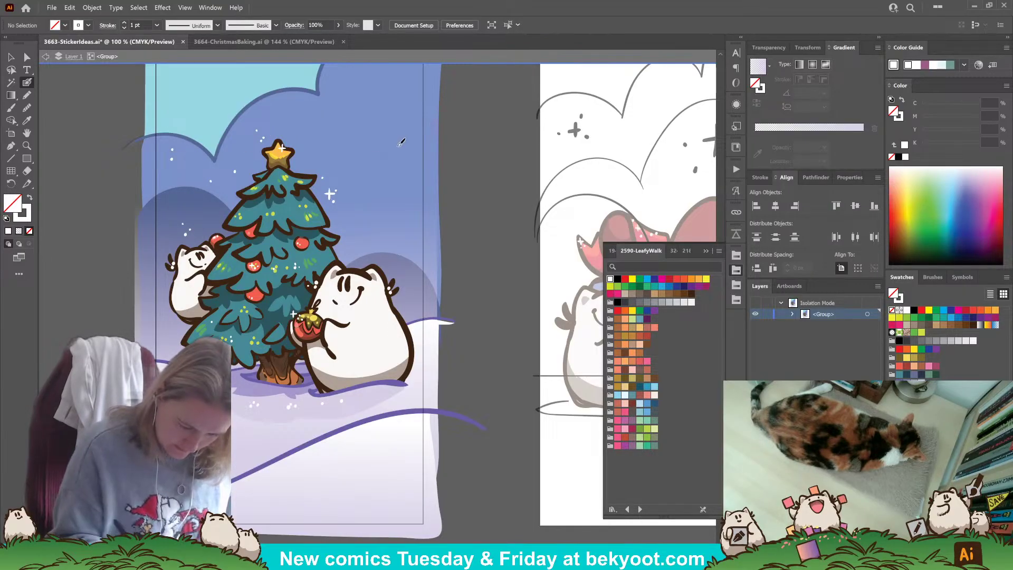
{"action": "left_click", "coordinate": [325, 105]}
{"action": "left_click", "coordinate": [329, 113]}
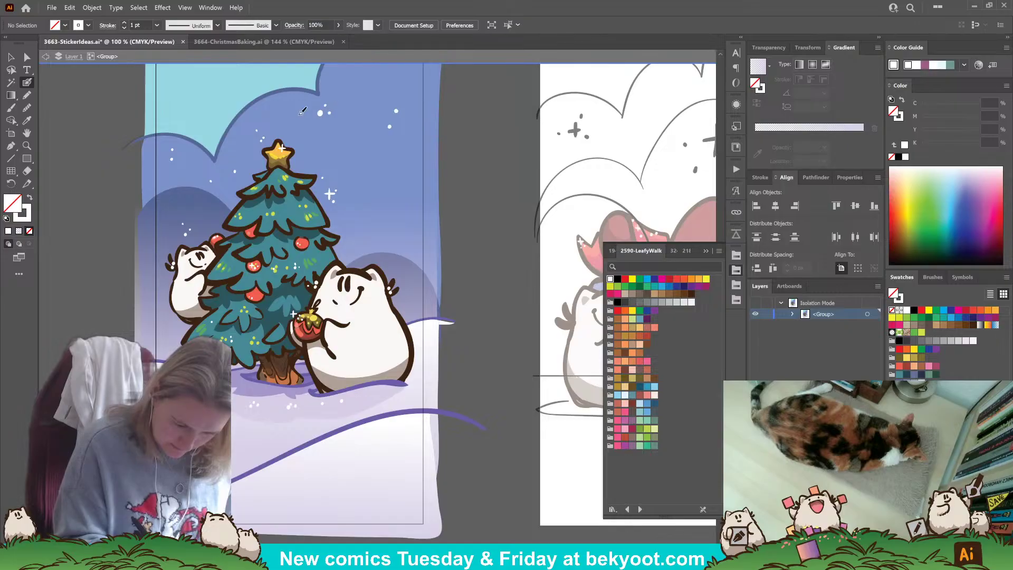
- Scatter white snowflakes across the aqua sky above the clouds and add more over the blue areas beside the tree
{"action": "scroll", "coordinate": [285, 87], "scroll_direction": "up", "scroll_amount": 2}
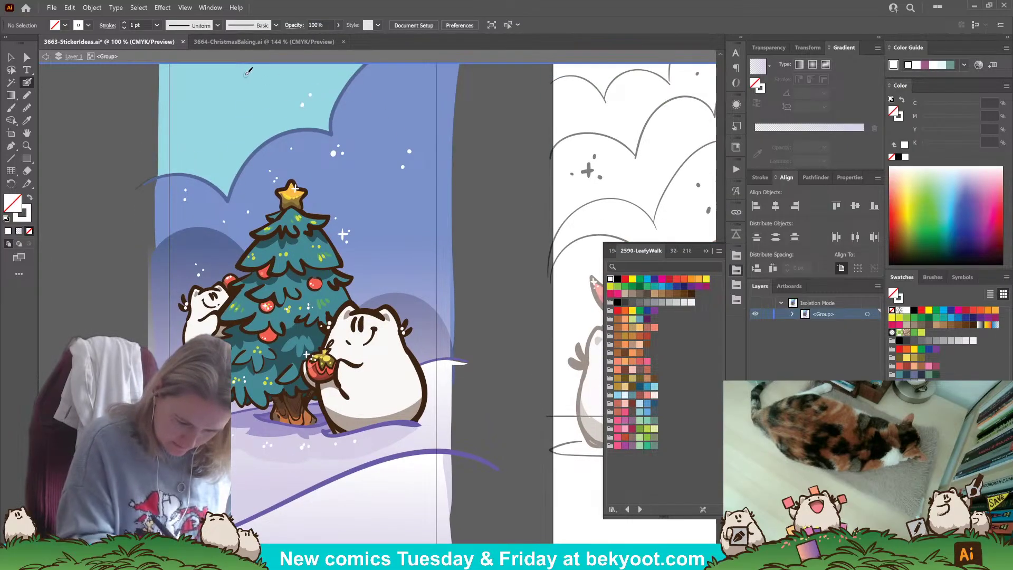
{"action": "scroll", "coordinate": [199, 91], "scroll_direction": "up", "scroll_amount": 4}
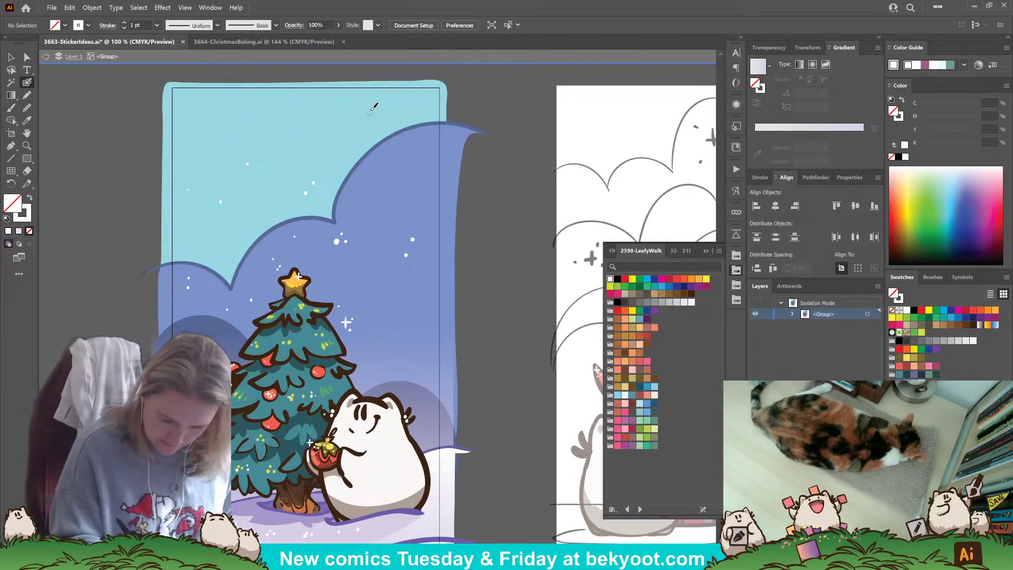
{"action": "left_click", "coordinate": [308, 112]}
{"action": "left_click", "coordinate": [297, 104]}
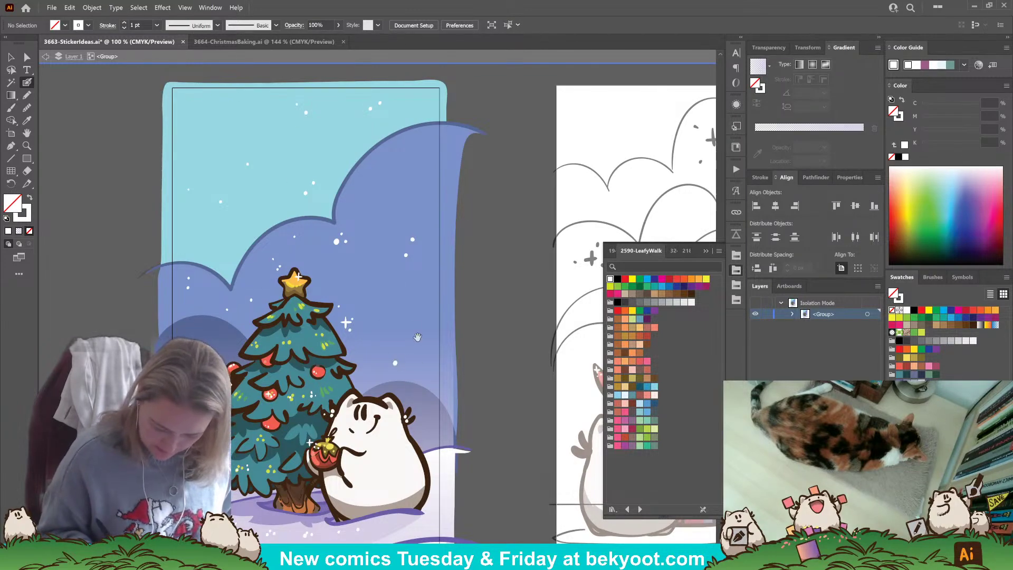
{"action": "scroll", "coordinate": [403, 348], "scroll_direction": "down", "scroll_amount": 5}
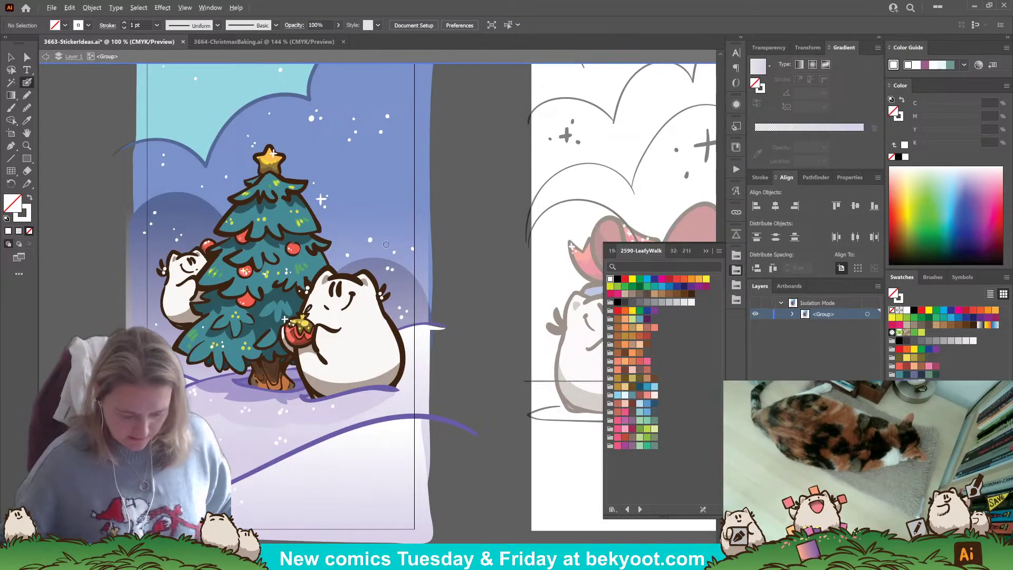
- Exit isolation mode and delete the faded 30% opacity sketch group lying over the tree artwork
{"action": "key", "text": "ctrl+minus"}
{"action": "left_click_drag", "start_coordinate": [364, 329], "coordinate": [349, 364]}
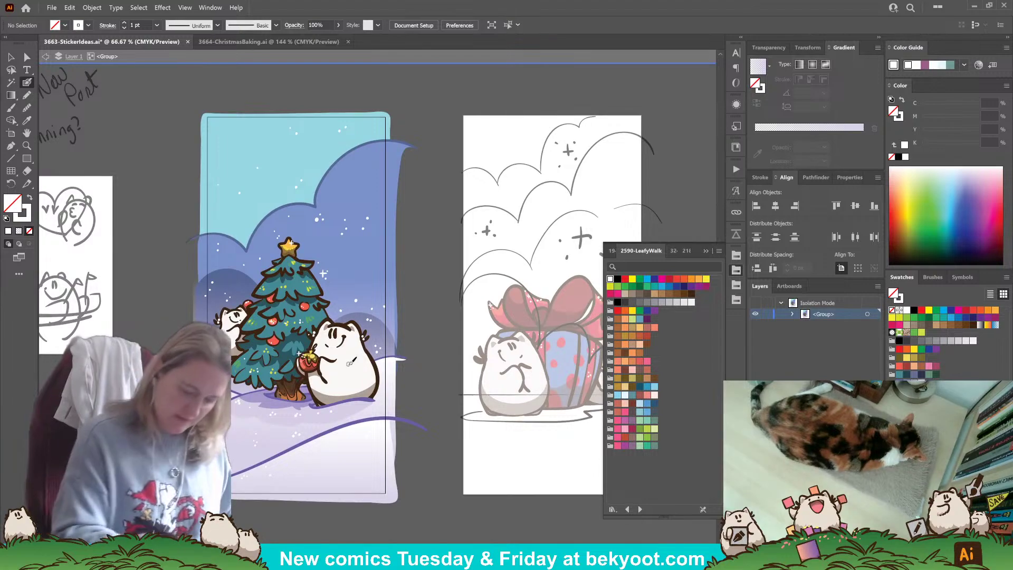
{"action": "key", "text": "v"}
{"action": "double_click", "coordinate": [410, 273]}
{"action": "left_click", "coordinate": [320, 169]}
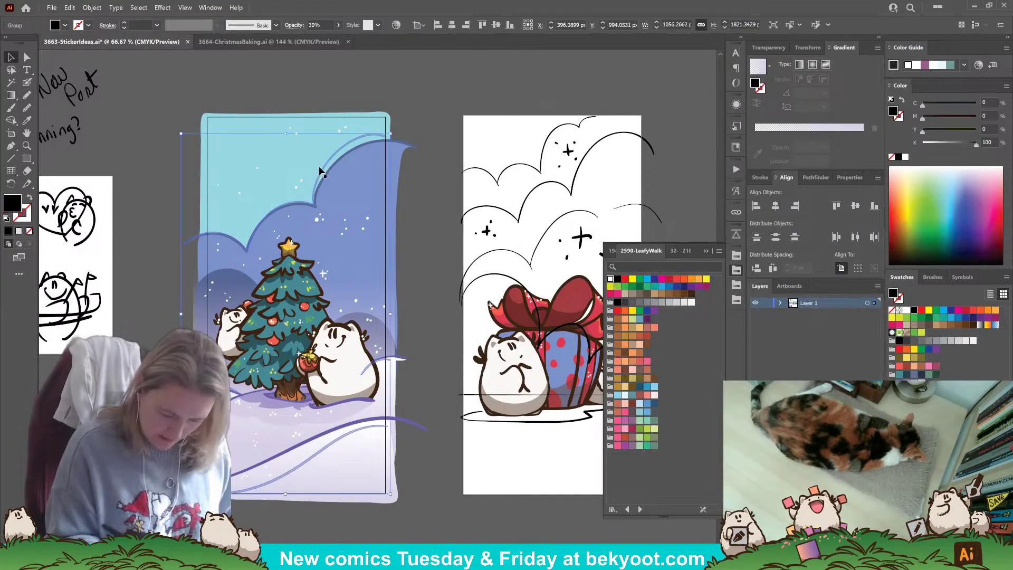
{"action": "key", "text": "Delete"}
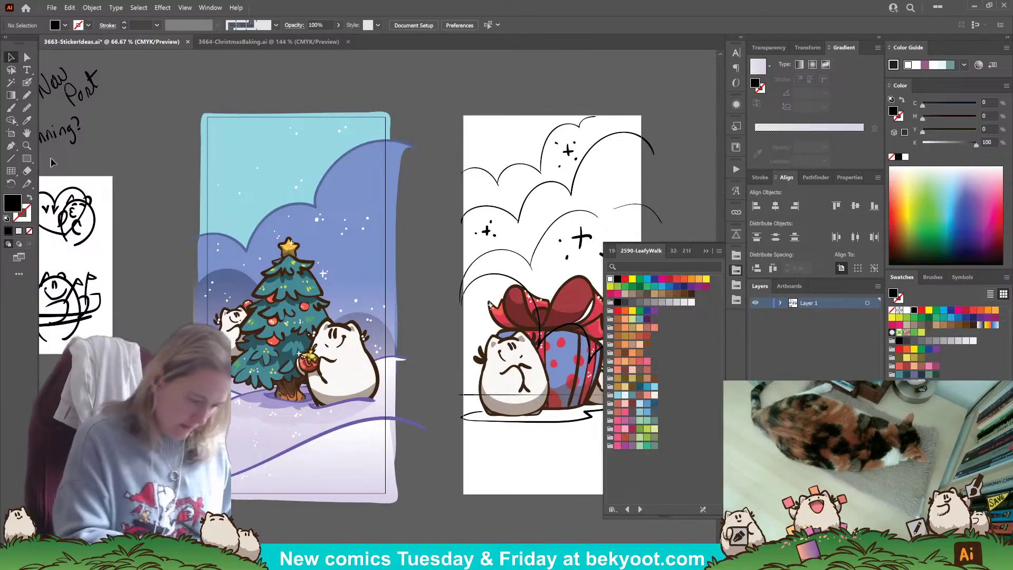
- Resize the Christmas tree artboard to 1242 px wide and 2688 px high
{"action": "left_click", "coordinate": [12, 133]}
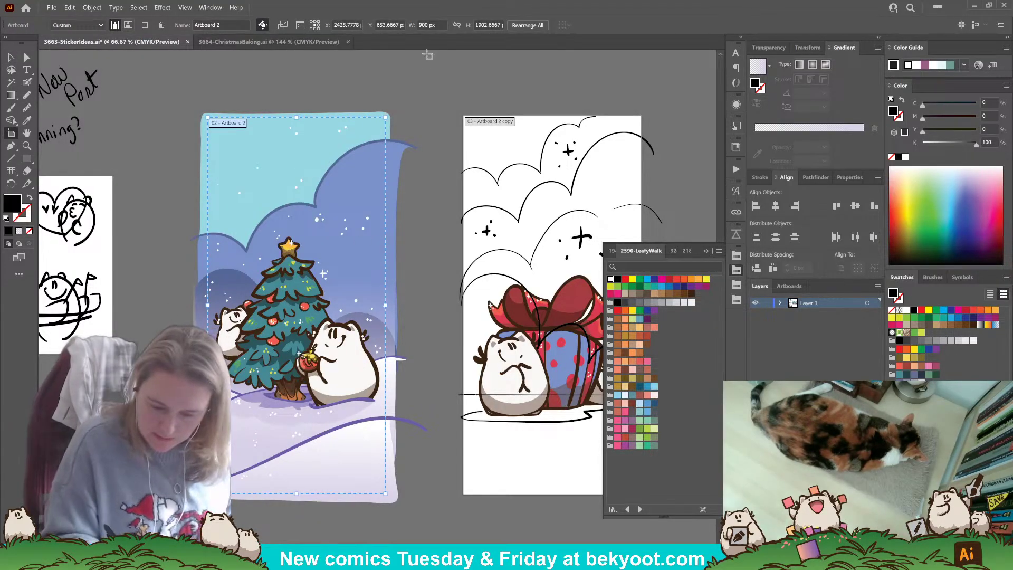
{"action": "left_click", "coordinate": [431, 25]}
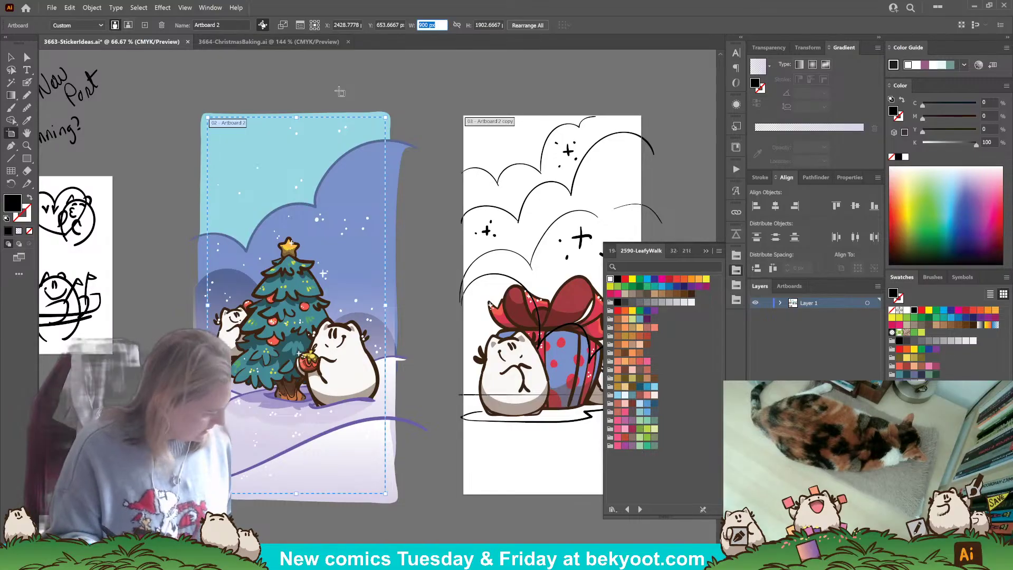
{"action": "type", "text": "1242"}
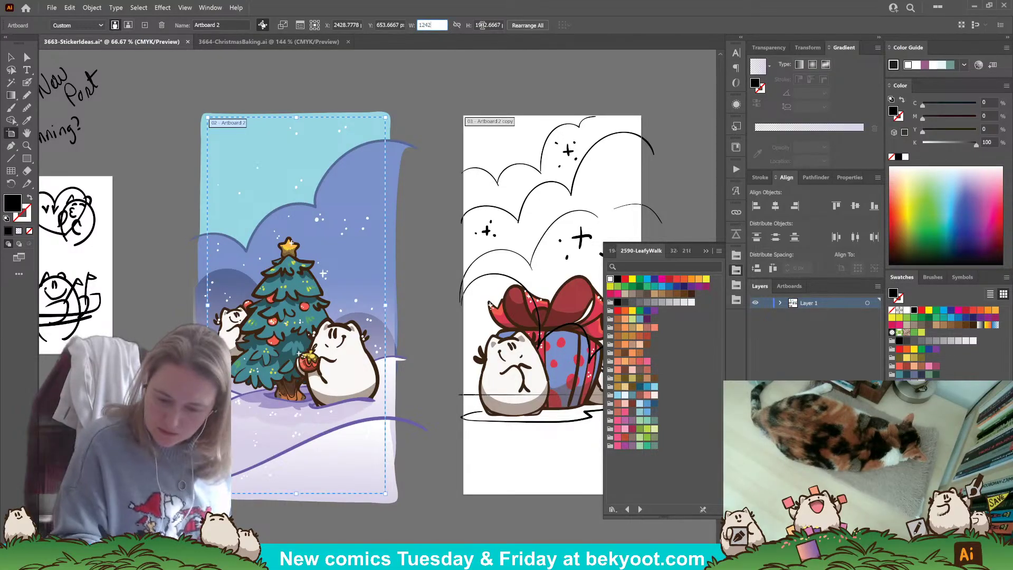
{"action": "key", "text": "Tab"}
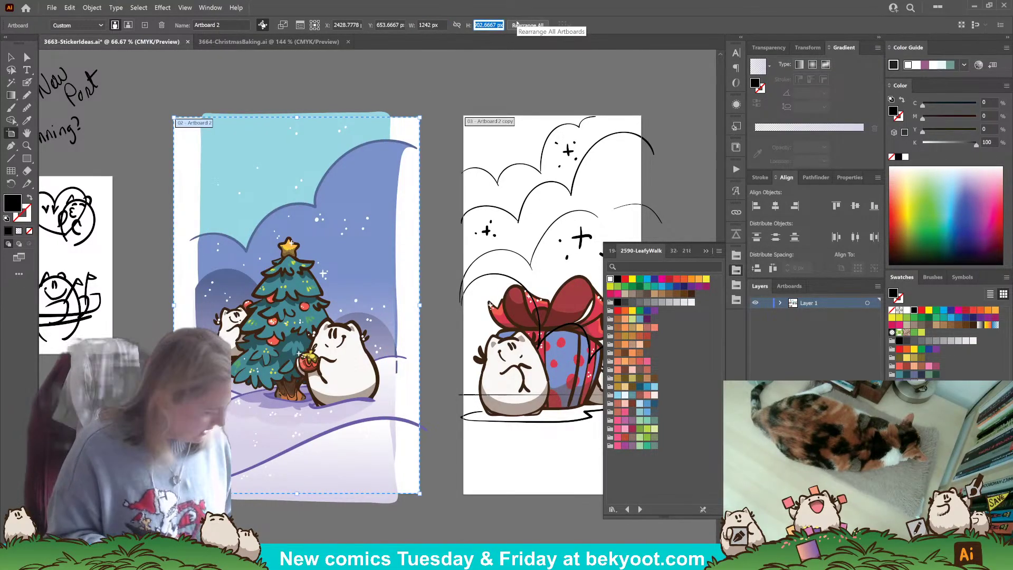
{"action": "type", "text": "2688"}
{"action": "key", "text": "Return"}
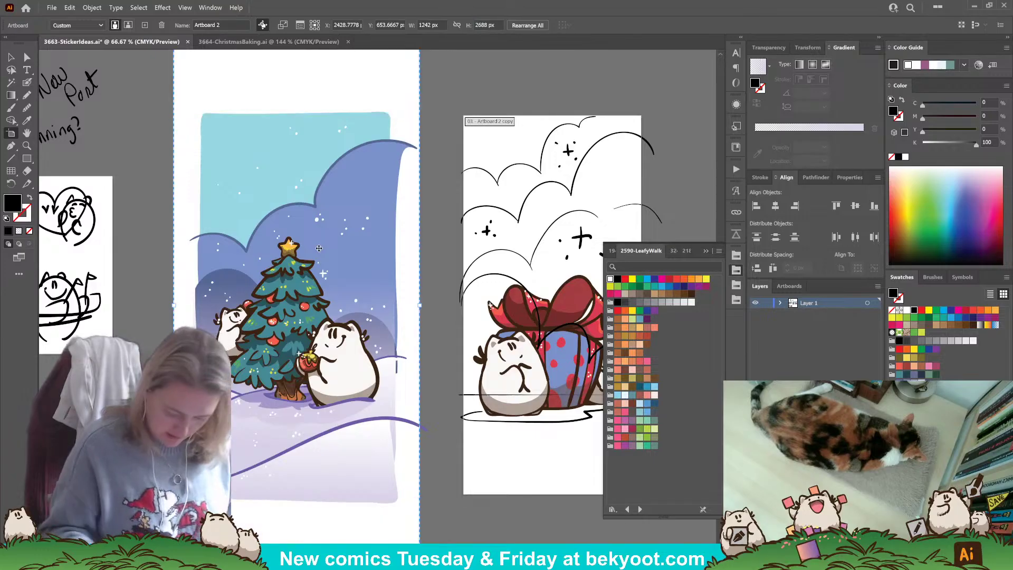
- Move the handwritten "Dancing" and "Bongo Floof" notes away from the tree artboard to the empty canvas beyond the "Look/point" sketch
{"action": "key", "text": "ctrl+minus"}
{"action": "key", "text": "ctrl+minus"}
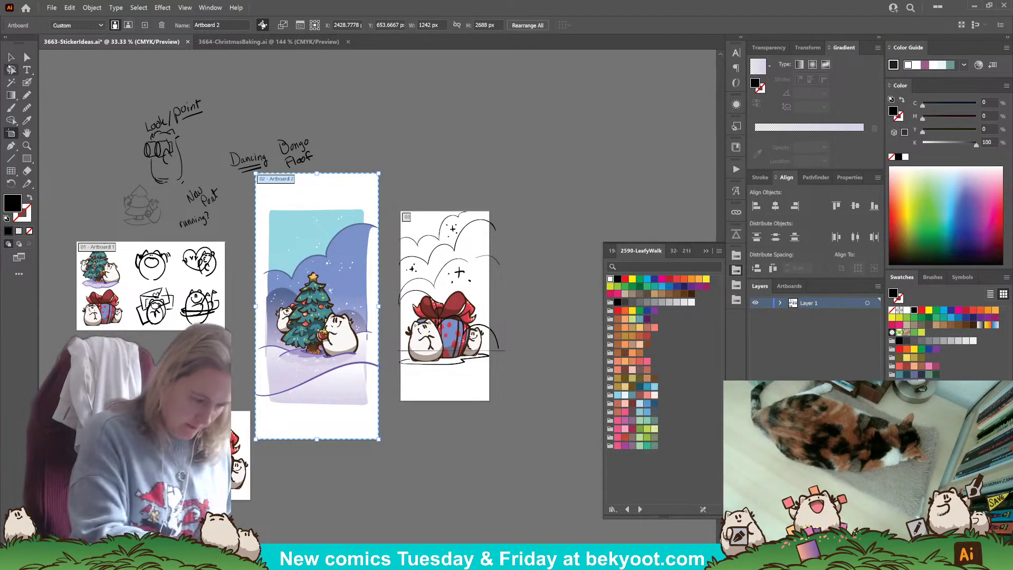
{"action": "key", "text": "v"}
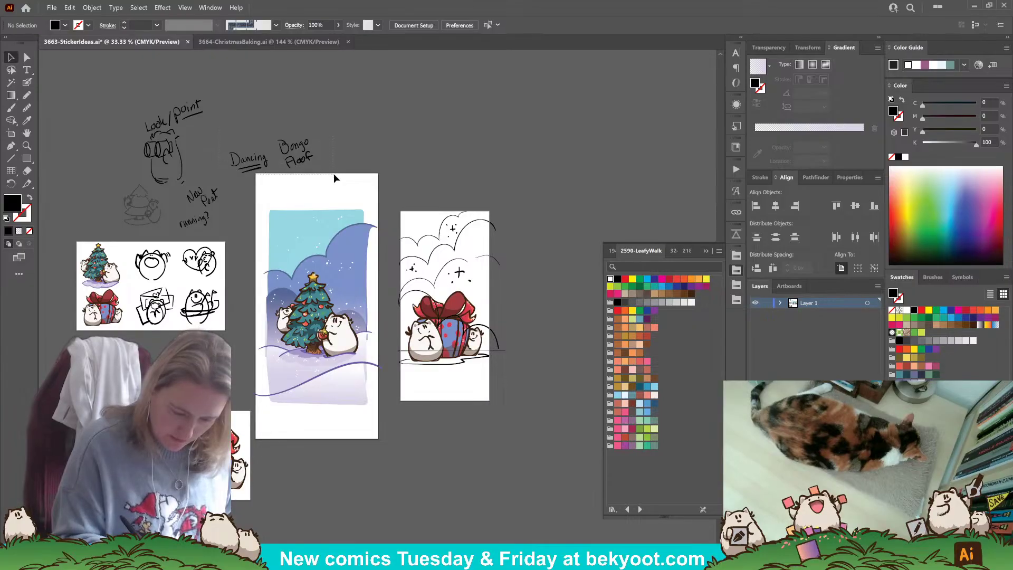
{"action": "left_click_drag", "start_coordinate": [332, 176], "coordinate": [226, 136]}
{"action": "left_click_drag", "start_coordinate": [296, 154], "coordinate": [105, 99]}
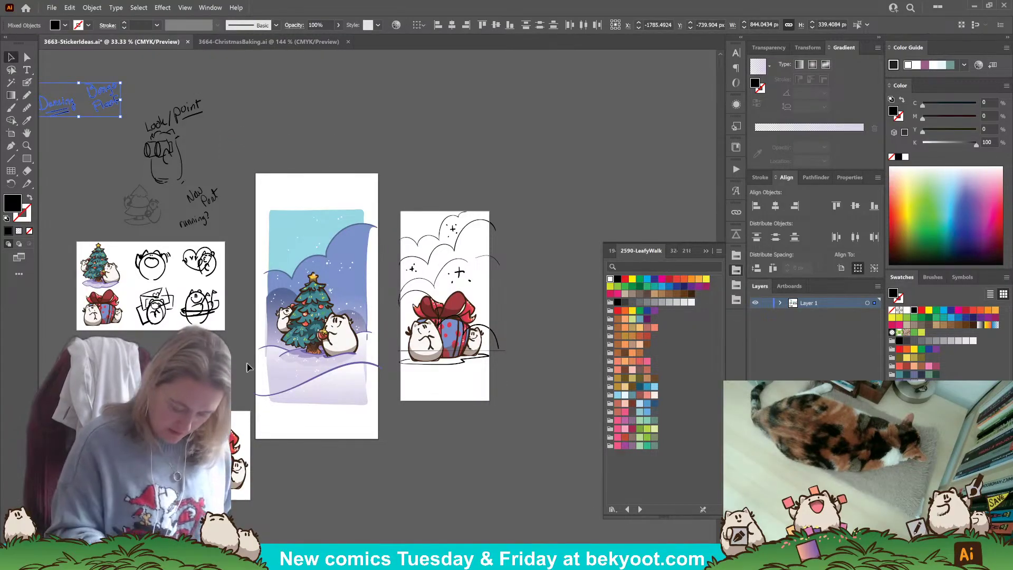
- Move the gift artboard with its artwork farther away from the enlarged tree artboard
{"action": "key", "text": "shift+o"}
{"action": "left_click_drag", "start_coordinate": [437, 279], "coordinate": [580, 205]}
{"action": "left_click_drag", "start_coordinate": [316, 297], "coordinate": [383, 273]}
{"action": "left_click_drag", "start_coordinate": [572, 299], "coordinate": [539, 315]}
{"action": "left_click_drag", "start_coordinate": [473, 348], "coordinate": [384, 366]}
- Resize the gift artboard to 1242 by 2688 px and move it level with the tree artboard
{"action": "left_click", "coordinate": [432, 25]}
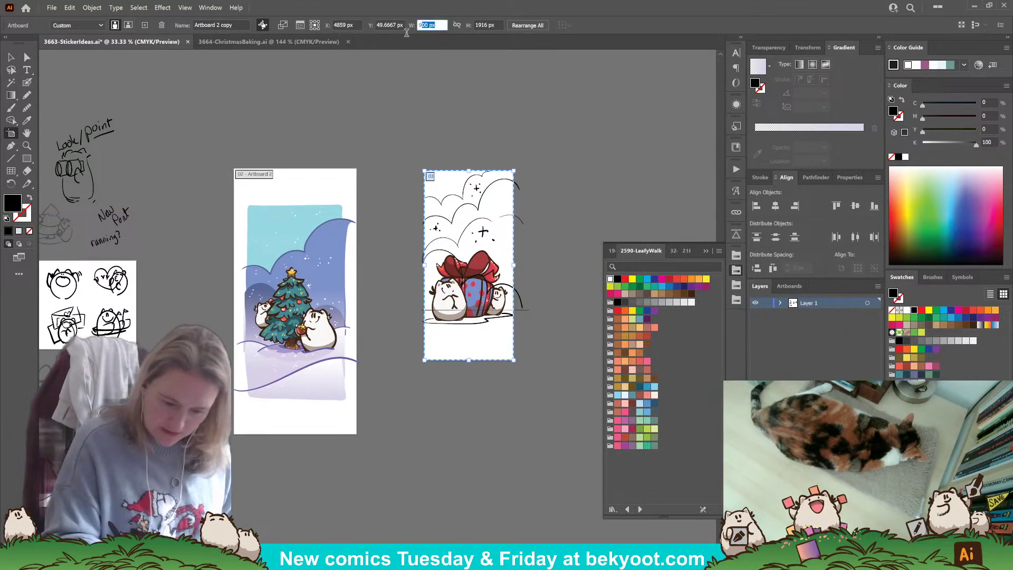
{"action": "type", "text": "124"}
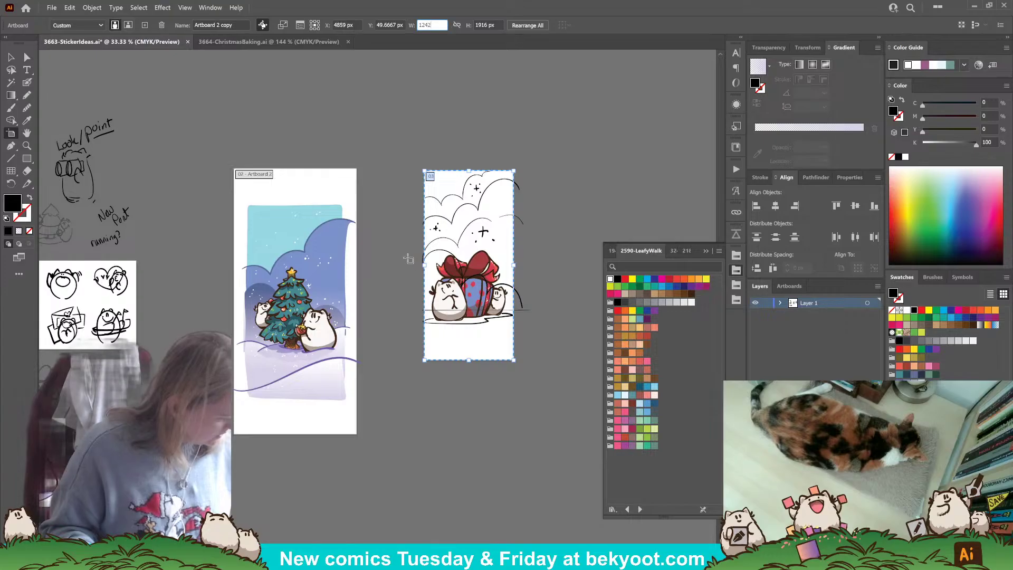
{"action": "type", "text": "2"}
{"action": "key", "text": "Tab"}
{"action": "type", "text": "2688"}
{"action": "key", "text": "Return"}
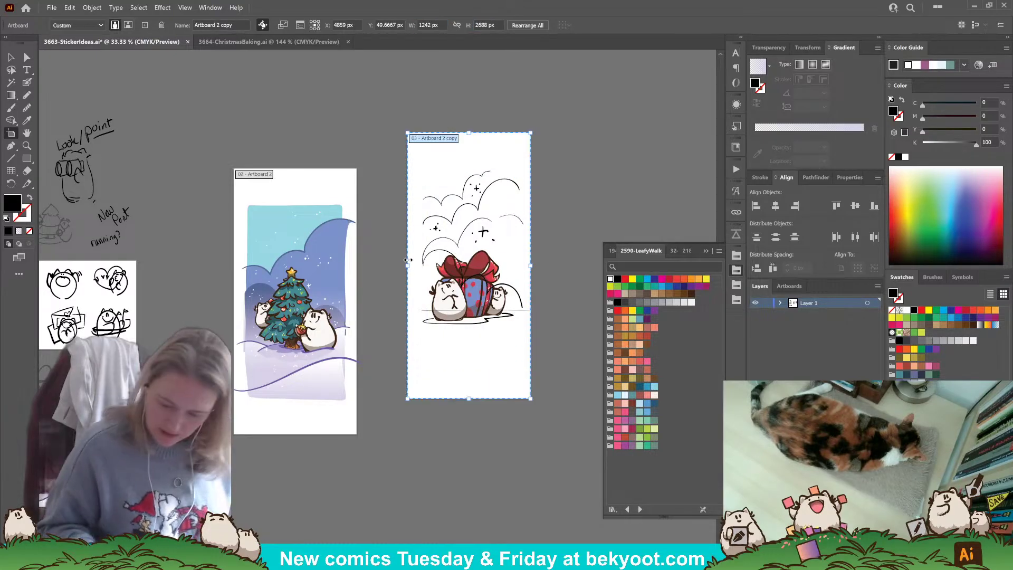
{"action": "left_click_drag", "start_coordinate": [477, 348], "coordinate": [473, 384]}
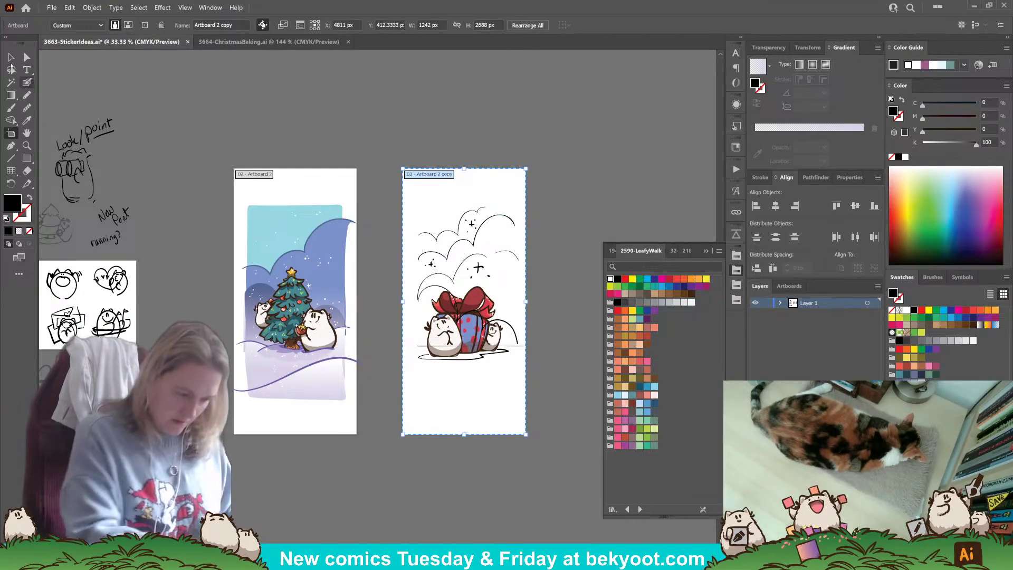
- Scale the tree artwork group up to about 1812 by 2722 px and shift it slightly upward over its artboard
{"action": "key", "text": "v"}
{"action": "left_click", "coordinate": [319, 302]}
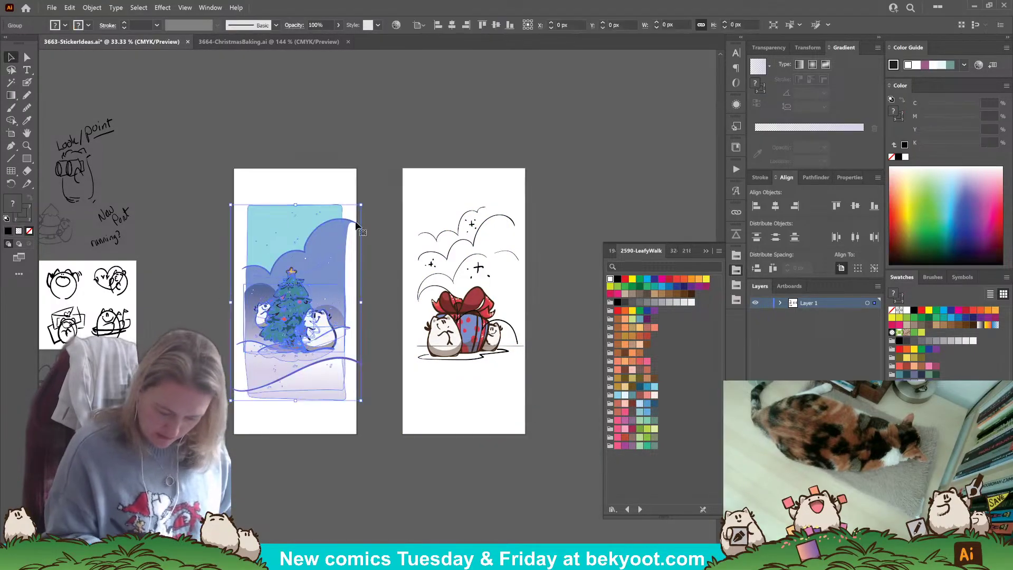
{"action": "left_click_drag", "start_coordinate": [358, 204], "coordinate": [385, 132]}
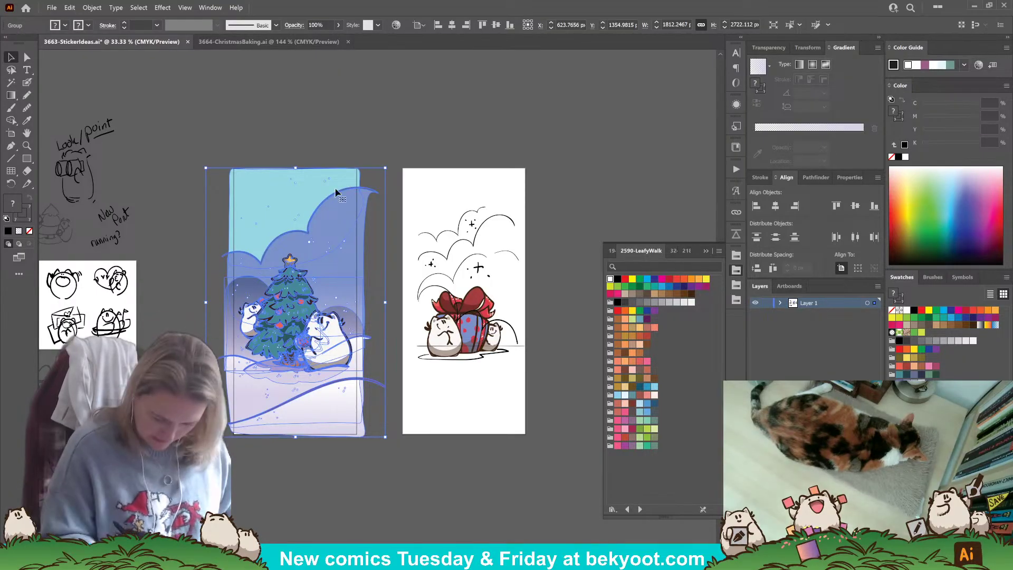
{"action": "key", "text": "ctrl+h"}
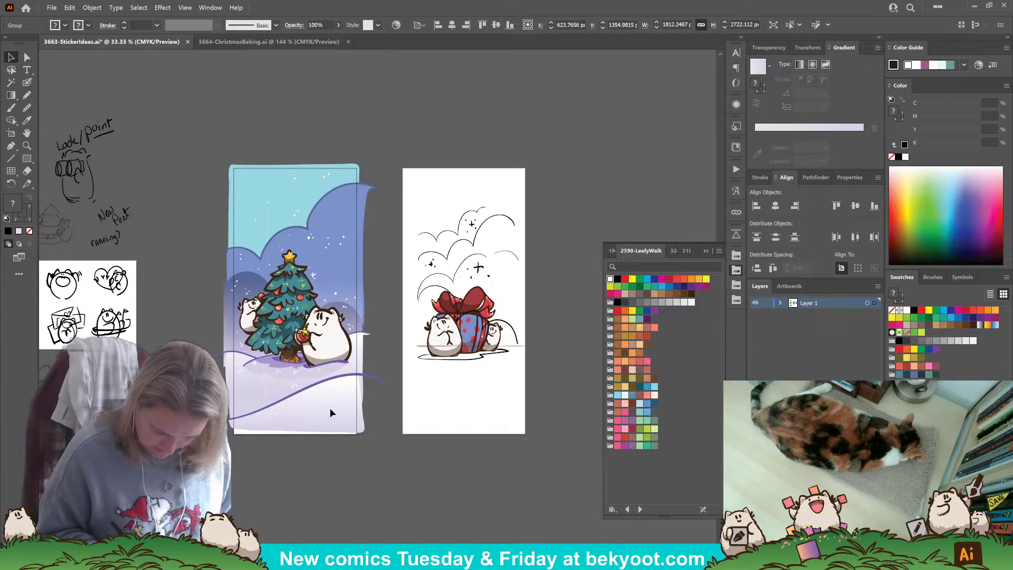
{"action": "left_click_drag", "start_coordinate": [330, 408], "coordinate": [331, 409]}
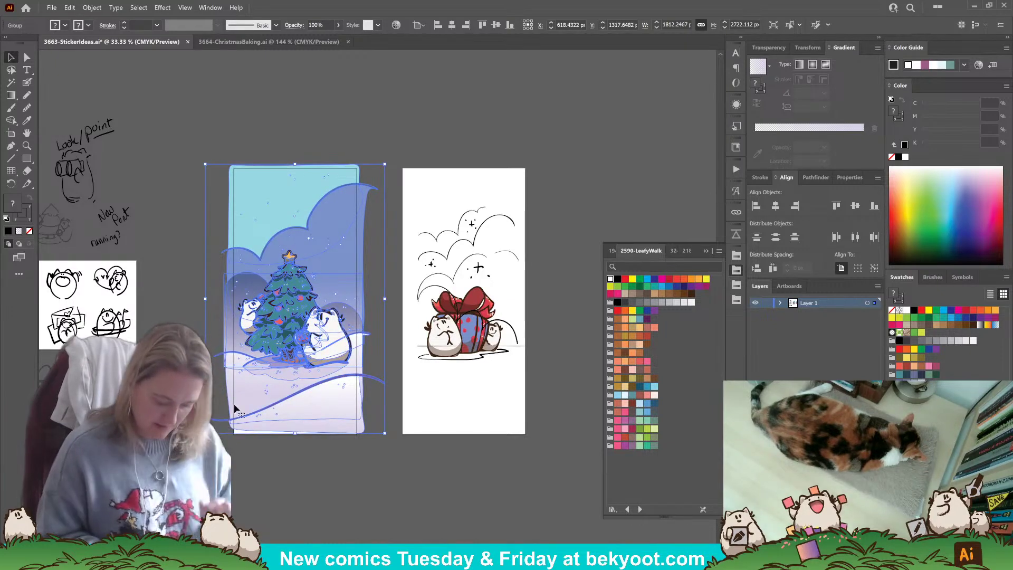
- Pull the lower anchor points of the foreground snow shape down past the tree artboard's bottom edge
{"action": "left_click", "coordinate": [27, 56]}
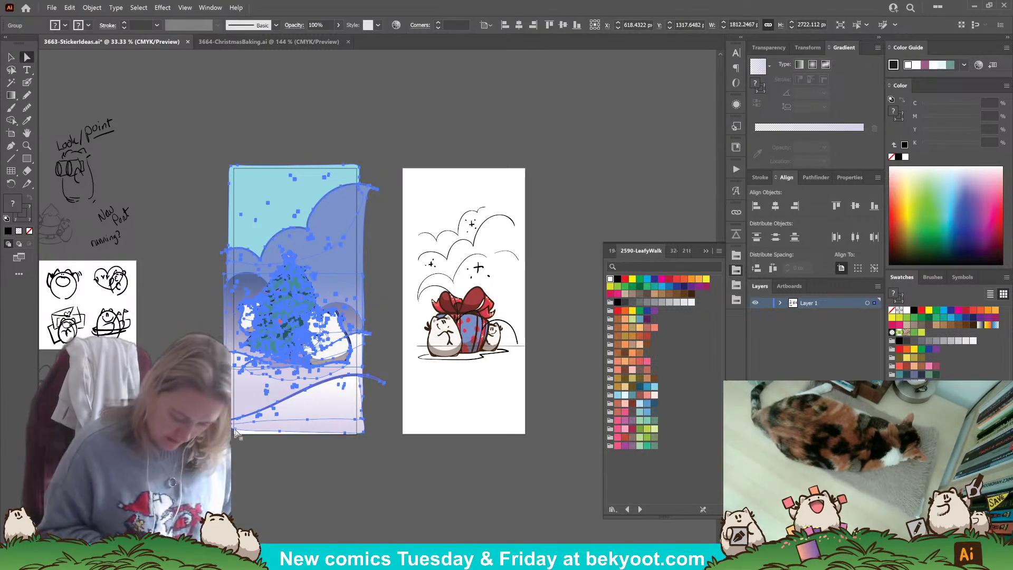
{"action": "left_click", "coordinate": [335, 468]}
{"action": "left_click", "coordinate": [236, 432]}
{"action": "left_click_drag", "start_coordinate": [235, 430], "coordinate": [282, 442]}
{"action": "left_click_drag", "start_coordinate": [345, 433], "coordinate": [365, 439]}
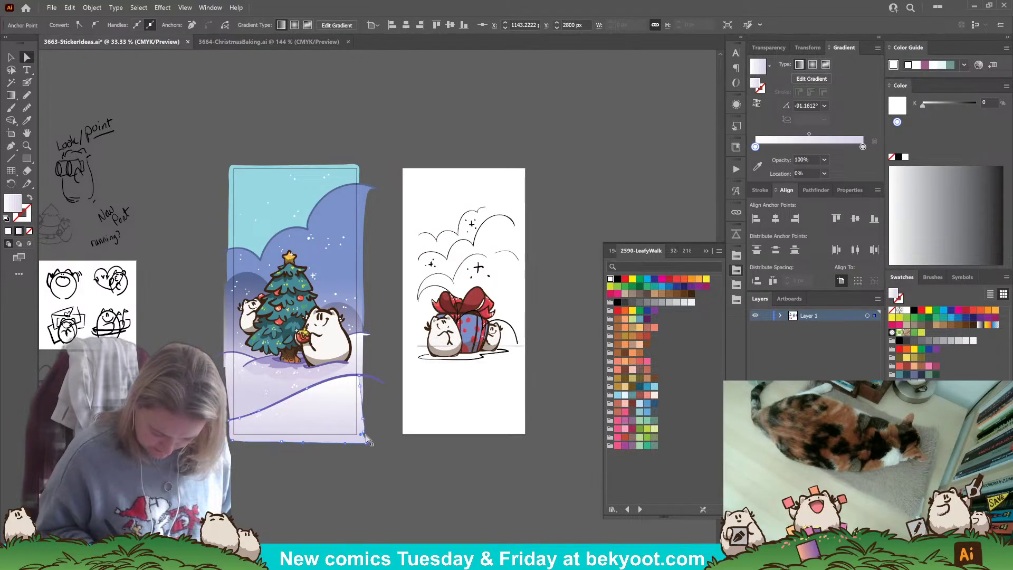
{"action": "left_click", "coordinate": [324, 477]}
{"action": "scroll", "coordinate": [351, 235], "scroll_direction": "down", "scroll_amount": 1}
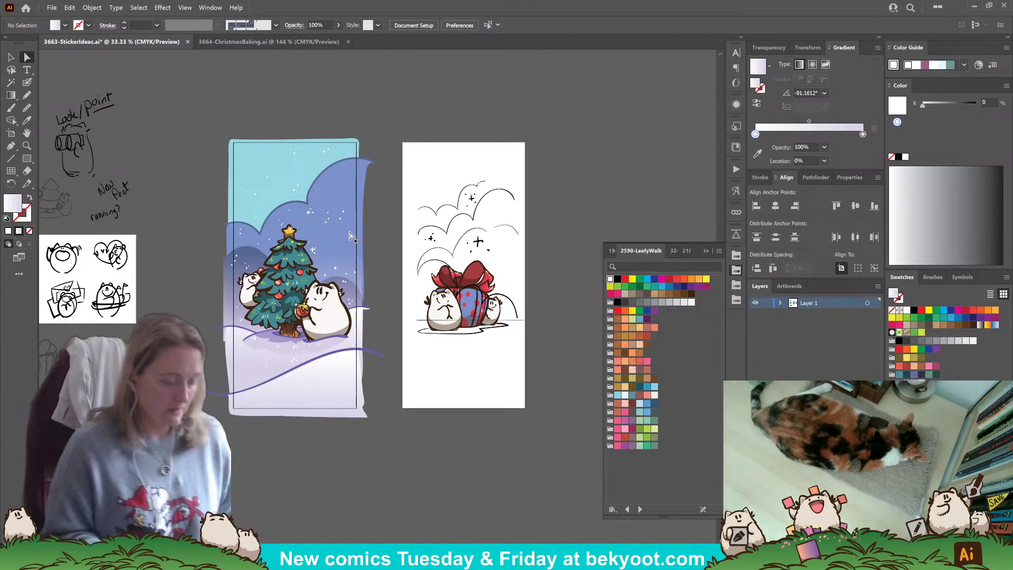
- Lighten the purple outline of the foreground snow hill to about C 46, M 49, Y 0, K 0
{"action": "key", "text": "v"}
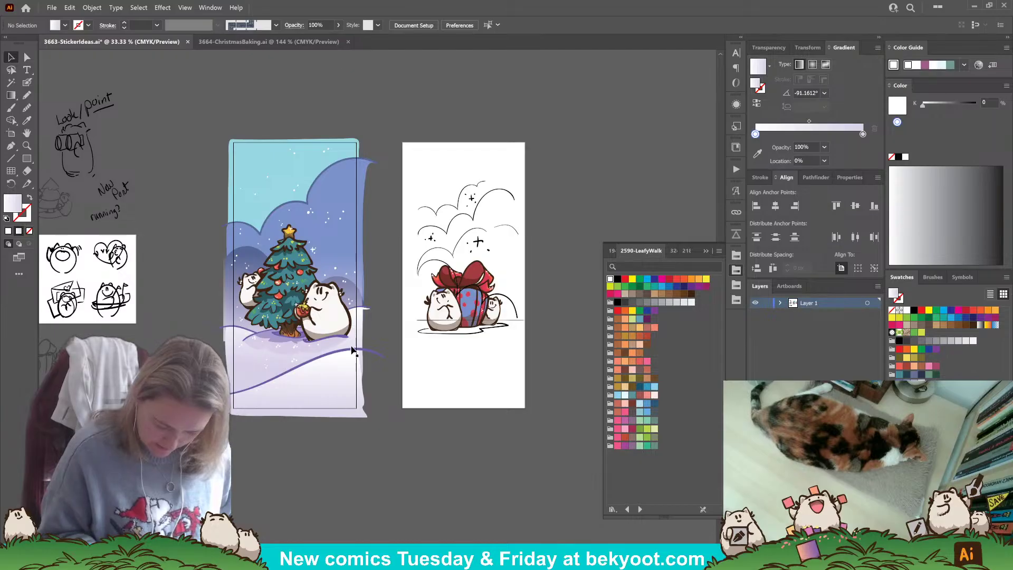
{"action": "left_click", "coordinate": [311, 364]}
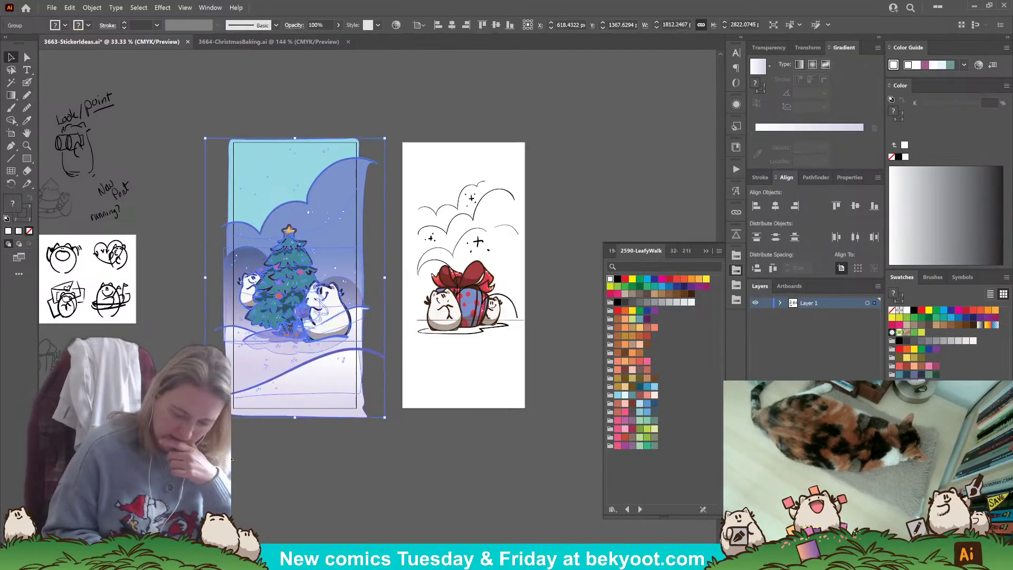
{"action": "left_click", "coordinate": [27, 57]}
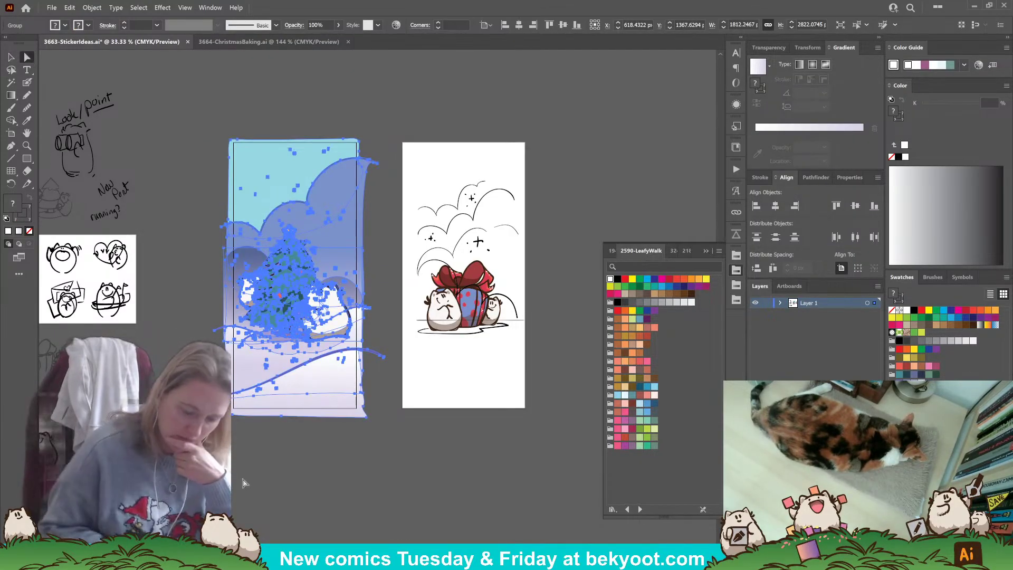
{"action": "left_click", "coordinate": [172, 312]}
{"action": "left_click", "coordinate": [384, 357]}
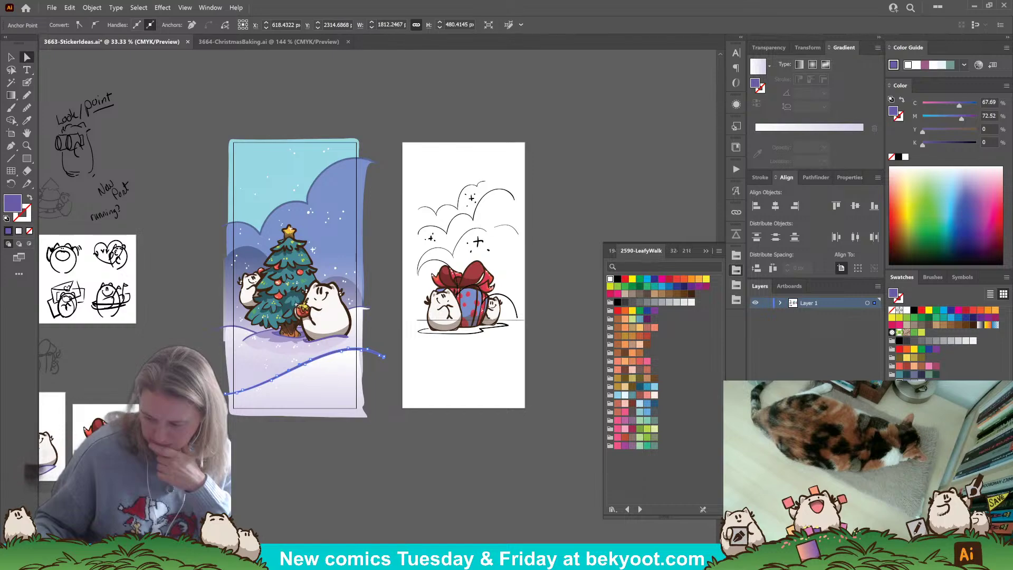
{"action": "left_click_drag", "start_coordinate": [967, 202], "coordinate": [967, 191]}
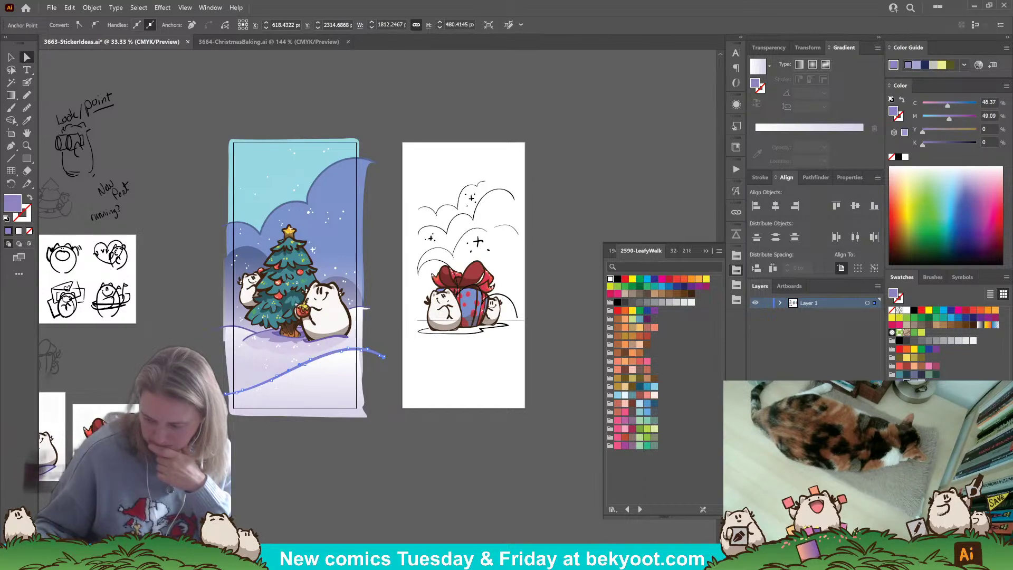
{"action": "left_click", "coordinate": [964, 187]}
{"action": "key", "text": "ctrl+z"}
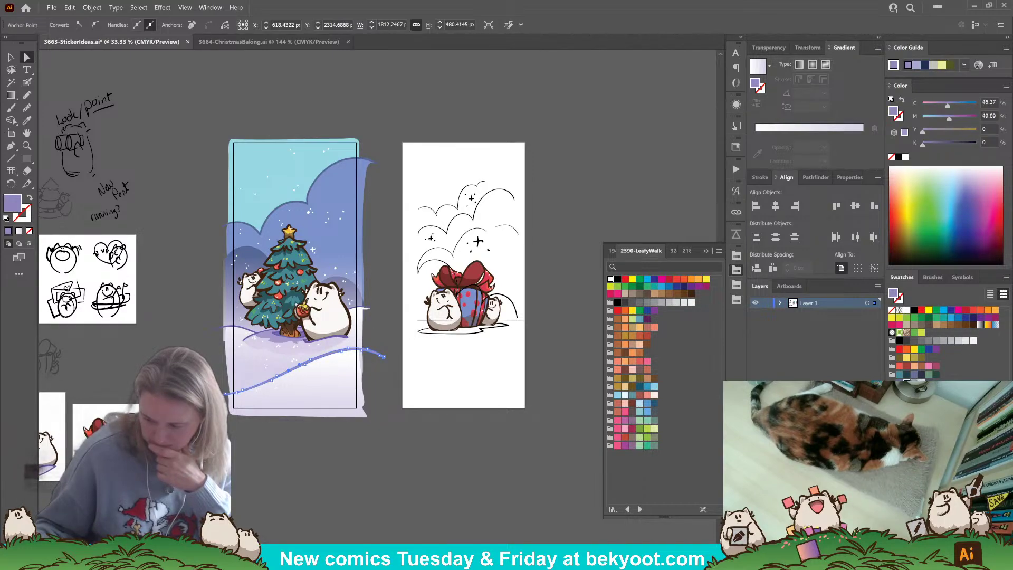
{"action": "left_click", "coordinate": [342, 474]}
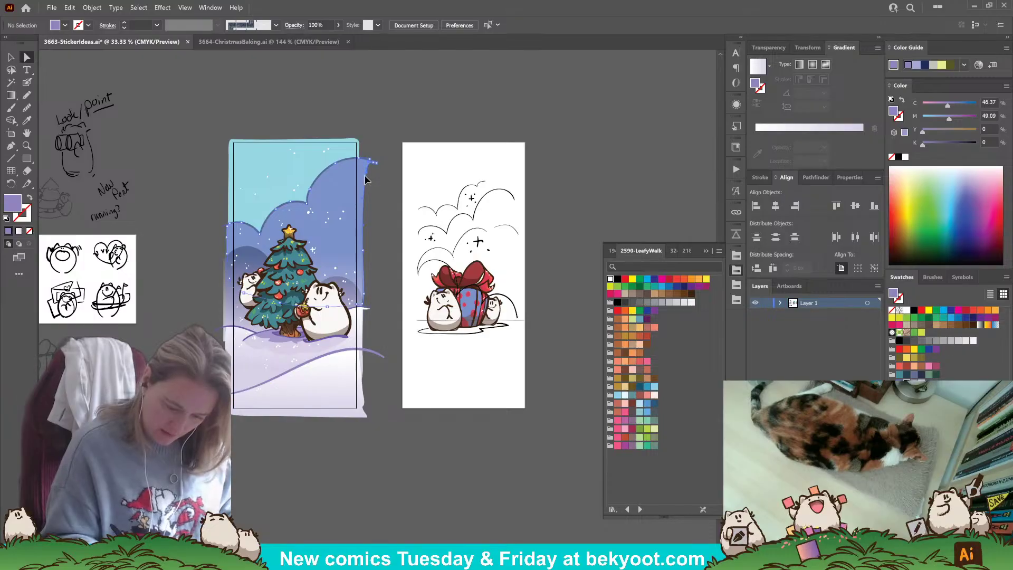
- Try a teal fill on the large cloud and an aqua fill on the gradient rectangle behind the tree
{"action": "left_click", "coordinate": [307, 360]}
{"action": "key", "text": "ctrl+z"}
{"action": "key", "text": "ctrl+z"}
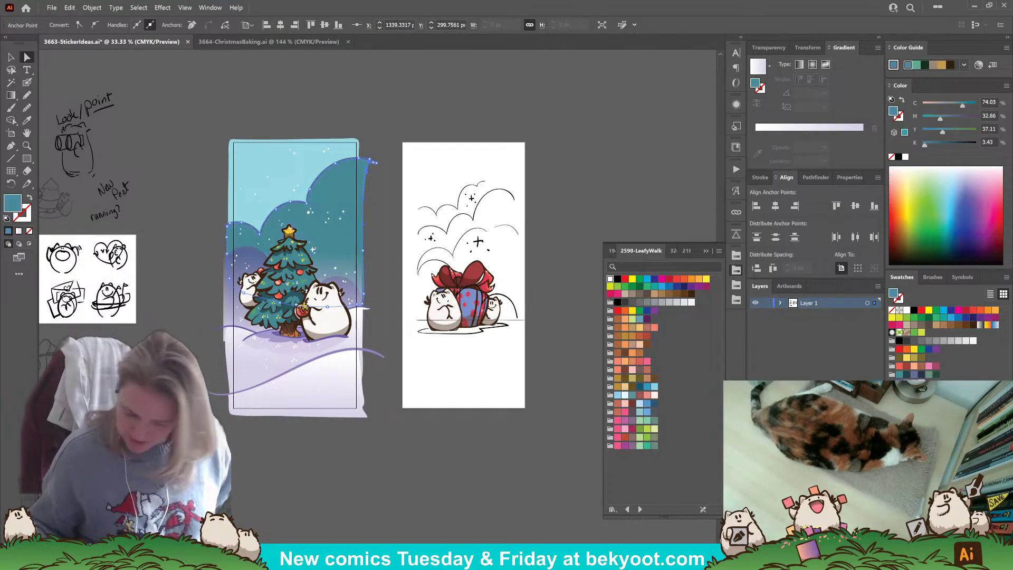
{"action": "left_click", "coordinate": [225, 295]}
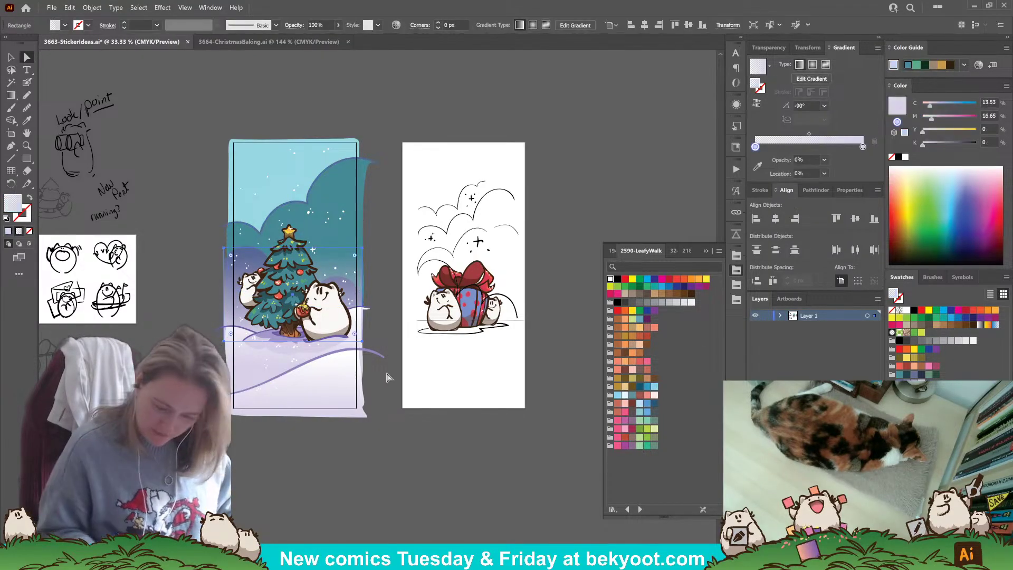
{"action": "key", "text": "ctrl+z"}
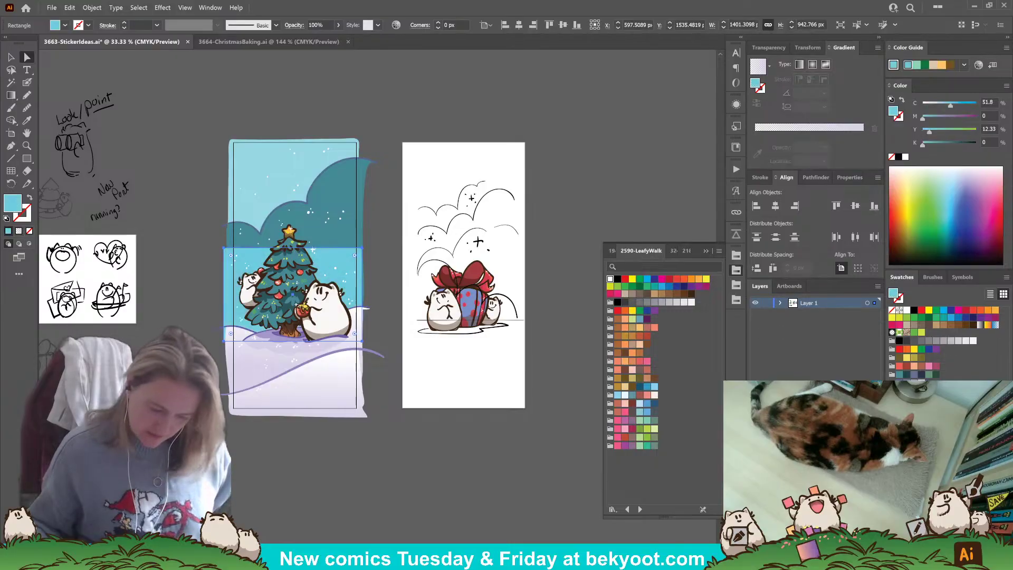
{"action": "key", "text": "ctrl+shift+z"}
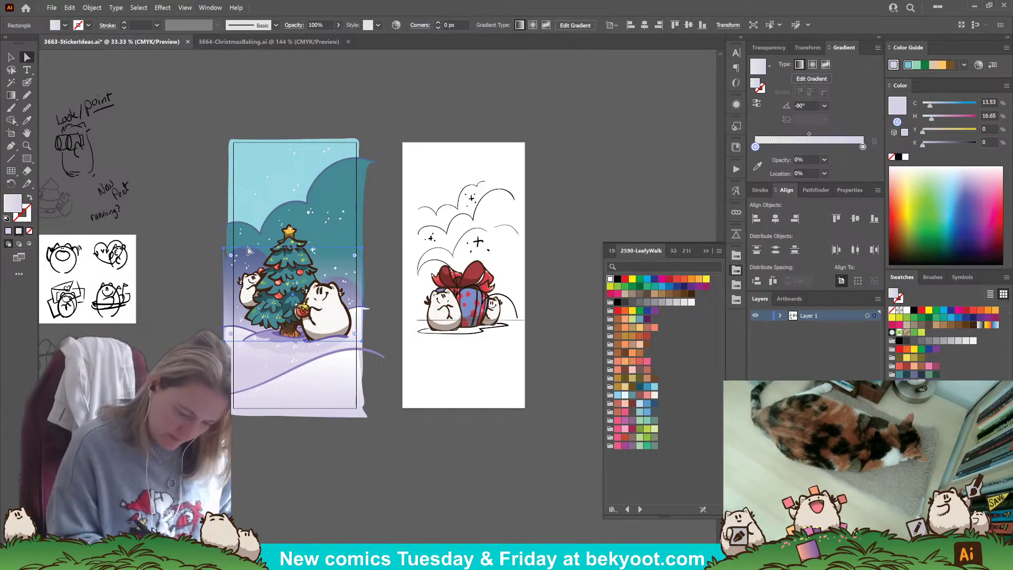
- Try an aqua fill on the small dark blue cloud beside the tree, then undo the cloud recolouring and gradient move
{"action": "left_click_drag", "start_coordinate": [233, 279], "coordinate": [228, 294]}
{"action": "left_click", "coordinate": [246, 252]}
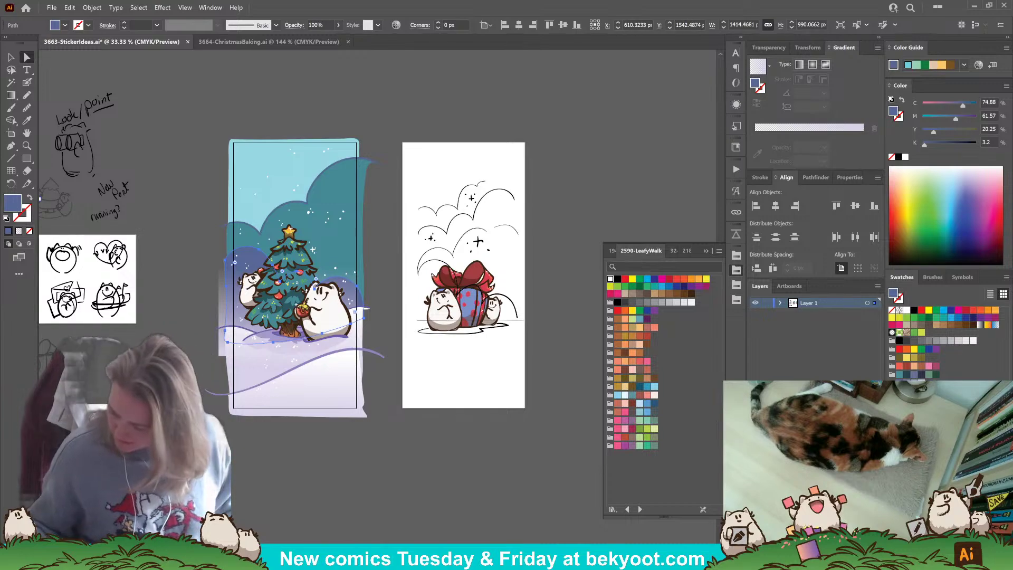
{"action": "left_click", "coordinate": [900, 391]}
{"action": "left_click", "coordinate": [284, 461]}
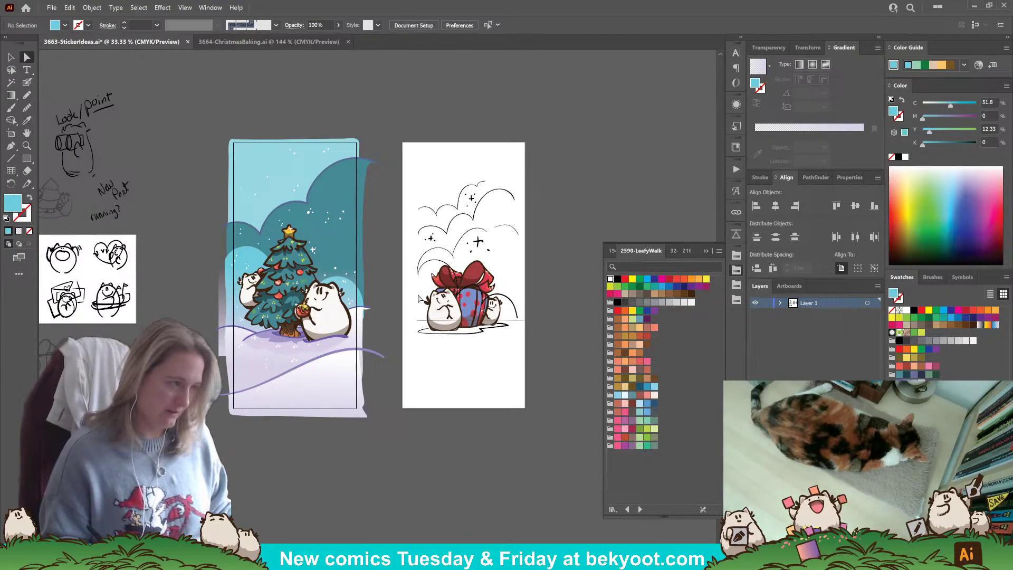
{"action": "key", "text": "ctrl+z"}
{"action": "key", "text": "ctrl+z"}
{"action": "key", "text": "ctrl+z"}
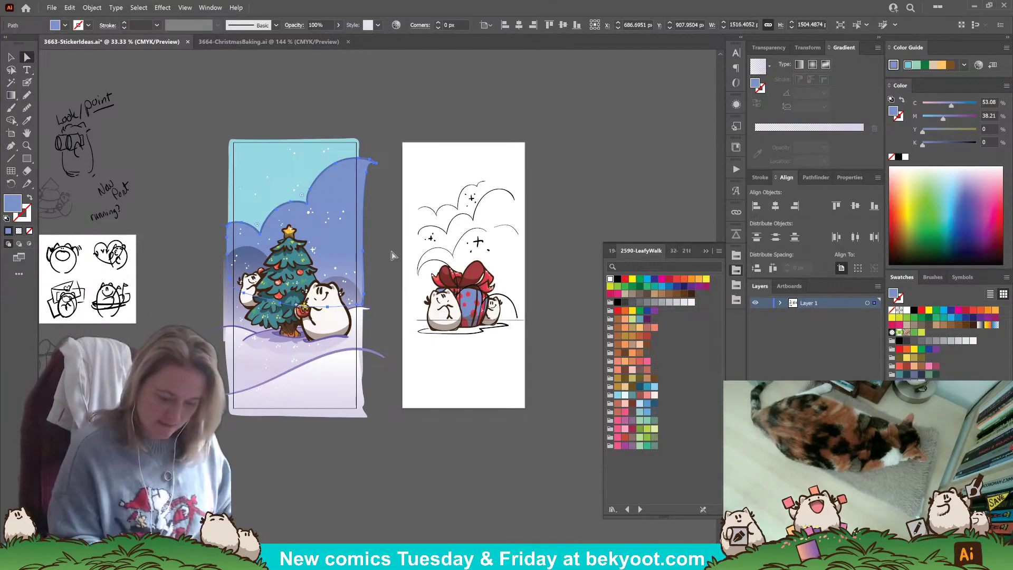
{"action": "left_click", "coordinate": [310, 433]}
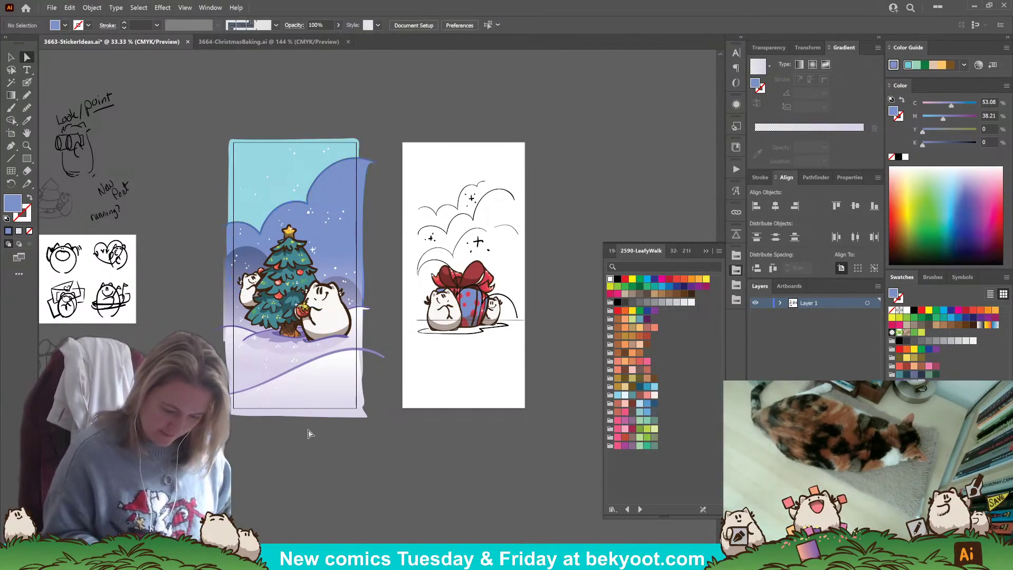
{"action": "left_click", "coordinate": [229, 314]}
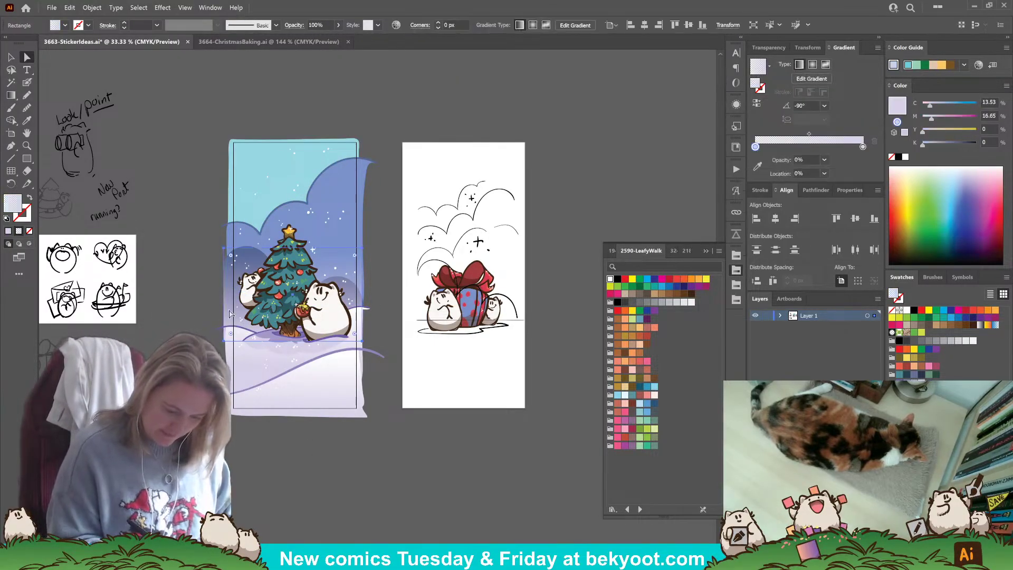
{"action": "left_click", "coordinate": [379, 268]}
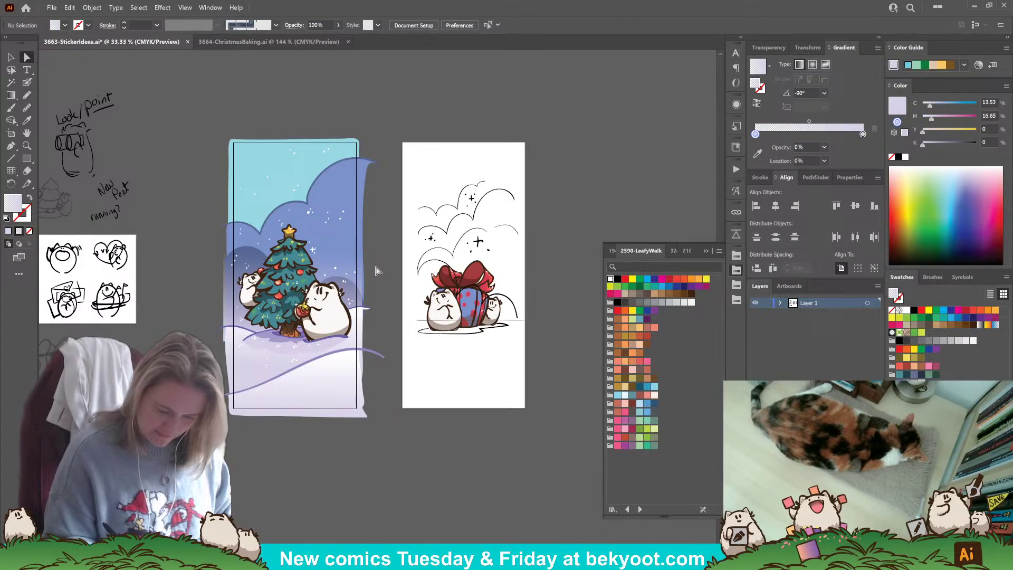
{"action": "left_click", "coordinate": [363, 249]}
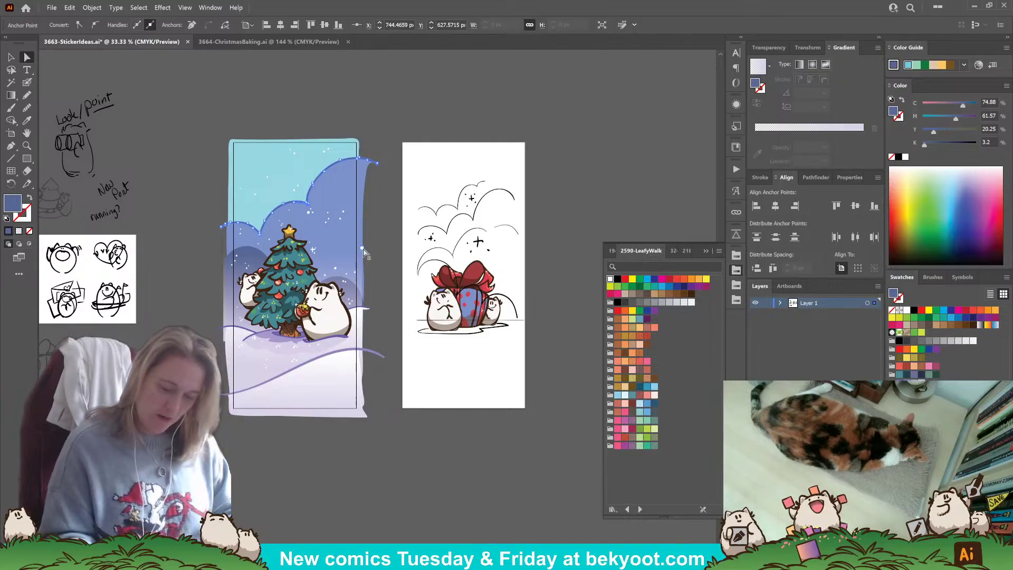
{"action": "key", "text": "ctrl+shift+a"}
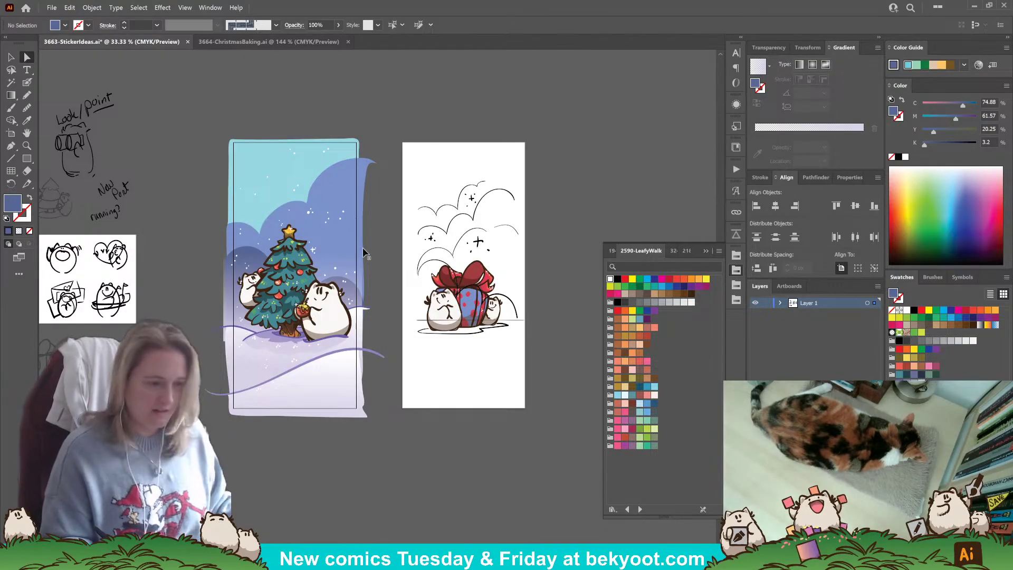
{"action": "key", "text": "ctrl+f"}
- Deselect all artwork and save the sticker ideas document
{"action": "left_click", "coordinate": [295, 453]}
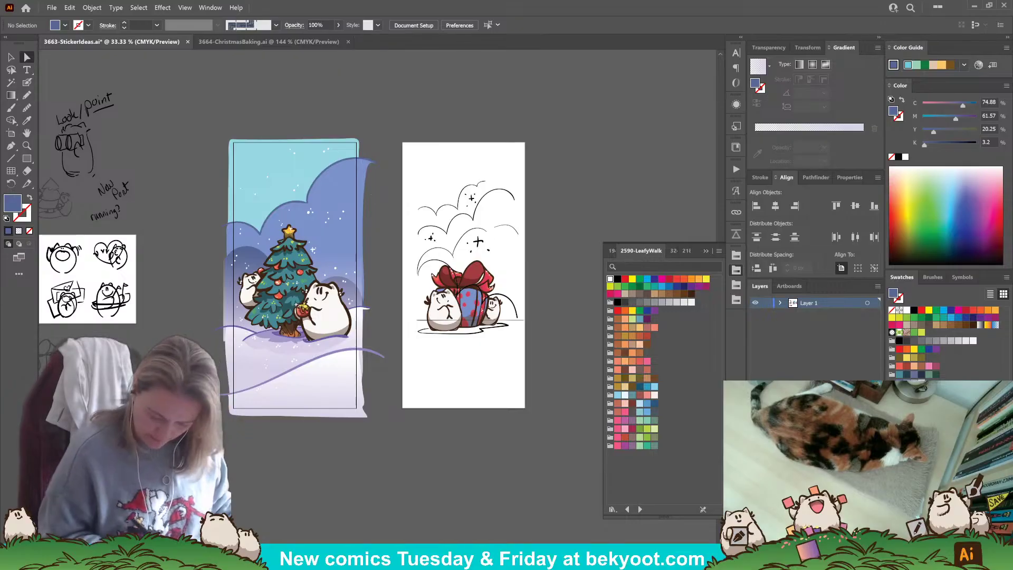
{"action": "left_click_drag", "start_coordinate": [379, 261], "coordinate": [344, 238]}
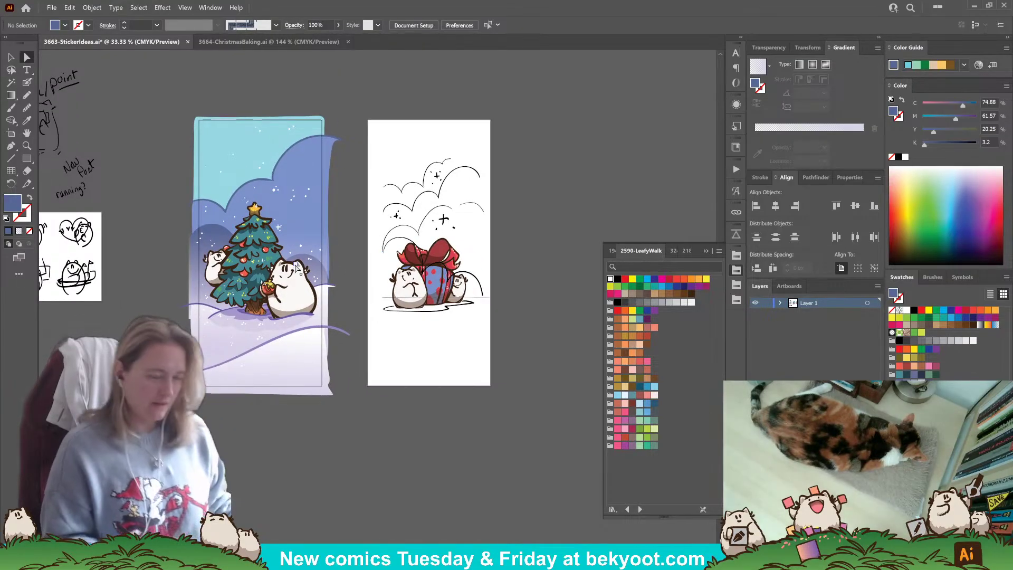
{"action": "left_click", "coordinate": [10, 59]}
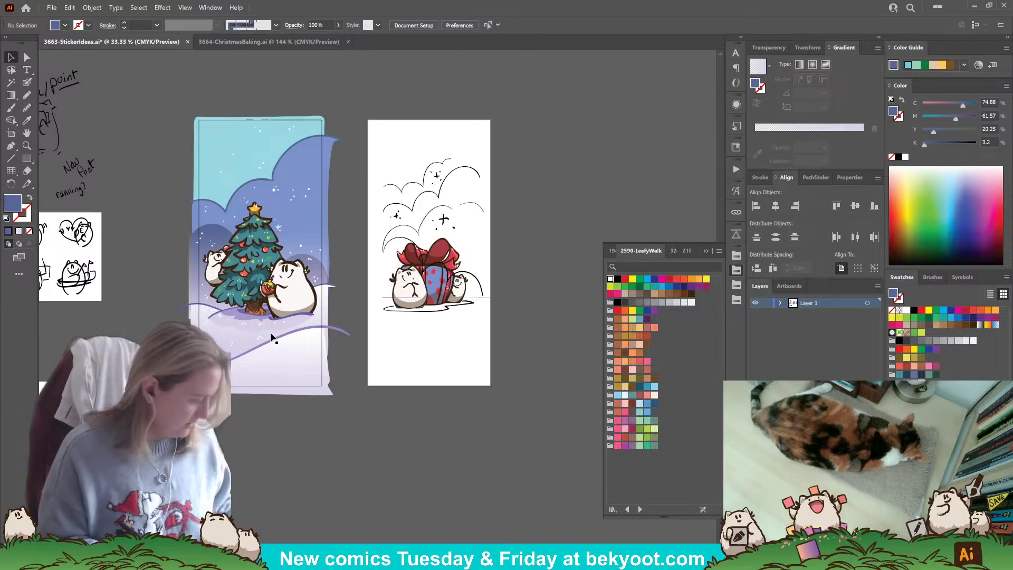
{"action": "key", "text": "ctrl+s"}
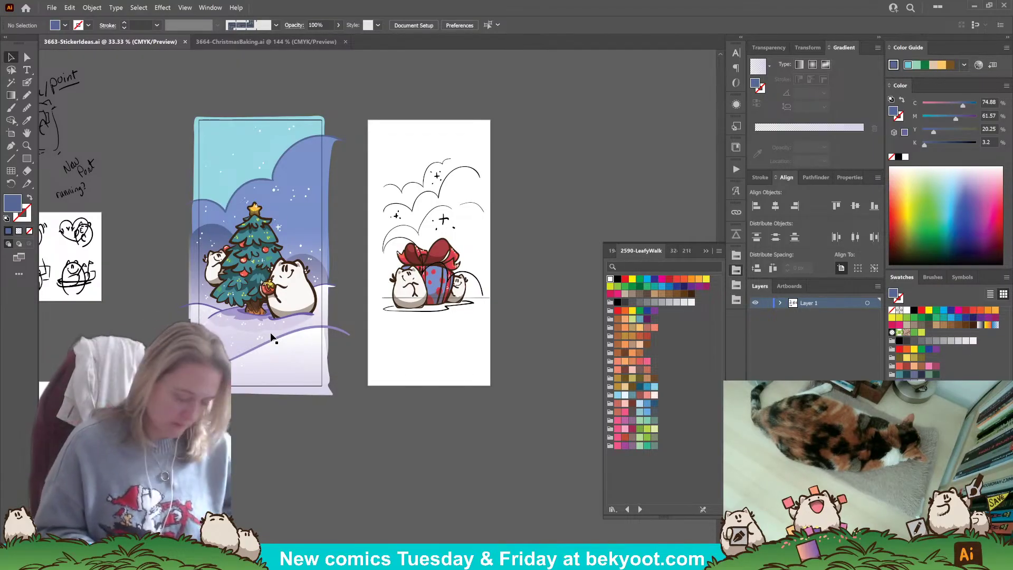
- Enlarge the background sketch and gift group together to about 1448 by 2064 px, filling the gift artboard's width
{"action": "left_click", "coordinate": [463, 278]}
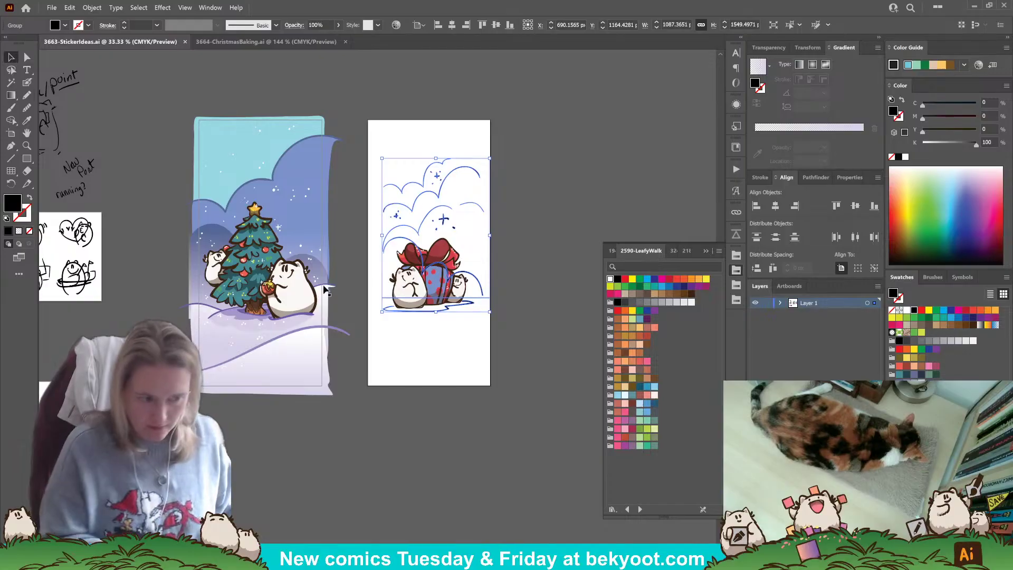
{"action": "left_click", "coordinate": [457, 254], "text": "shift"}
{"action": "left_click_drag", "start_coordinate": [494, 154], "coordinate": [507, 133]}
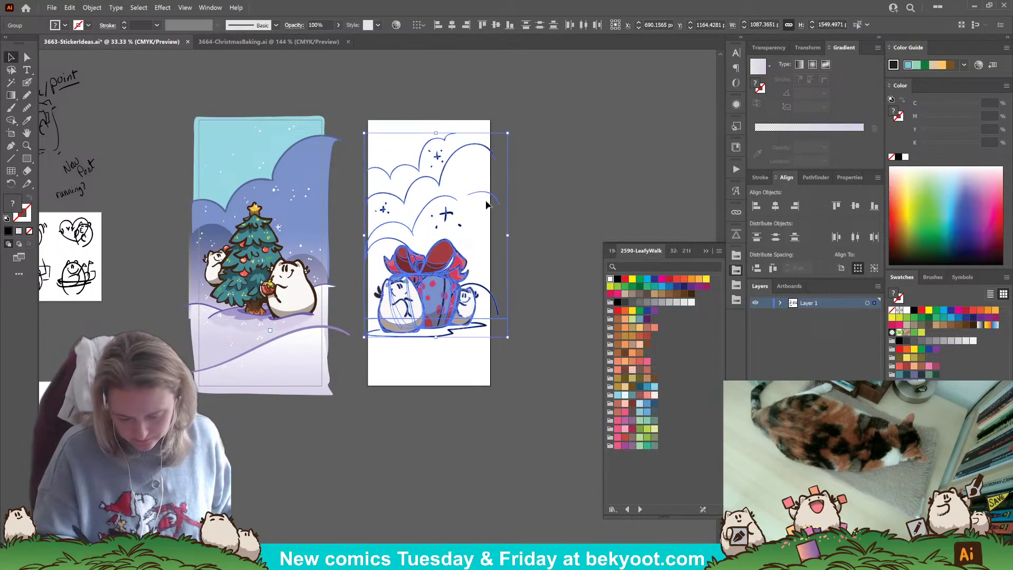
{"action": "mouse_move", "coordinate": [442, 311]}
{"action": "left_mouse_down"}
{"action": "mouse_move", "coordinate": [442, 302]}
{"action": "mouse_move", "coordinate": [446, 313]}
{"action": "left_mouse_up"}
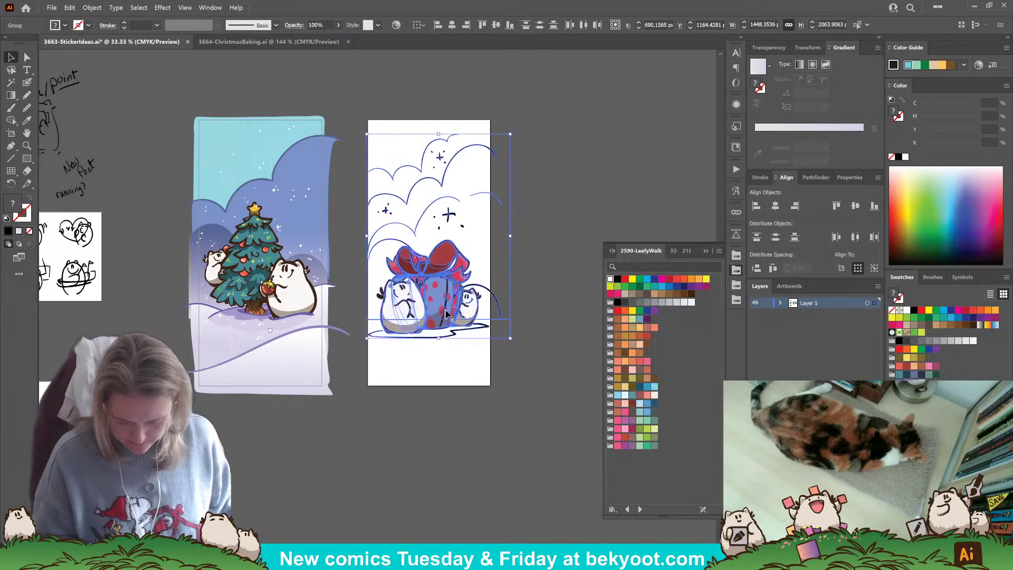
{"action": "left_click", "coordinate": [398, 432]}
- Move the gift group and background sketch slightly up on the gift artboard
{"action": "scroll", "coordinate": [497, 296], "scroll_direction": "down", "scroll_amount": 2}
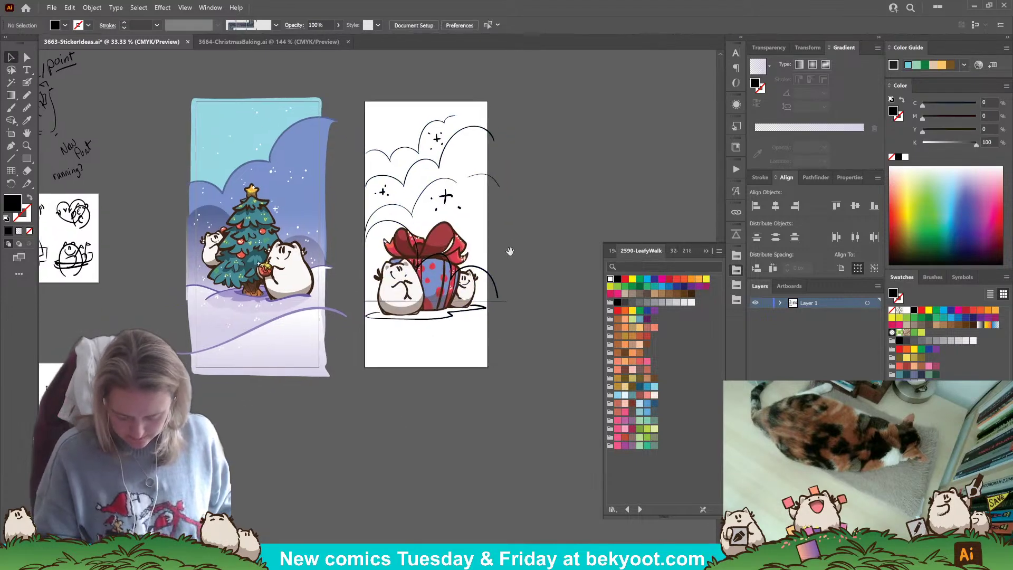
{"action": "left_click", "coordinate": [473, 315]}
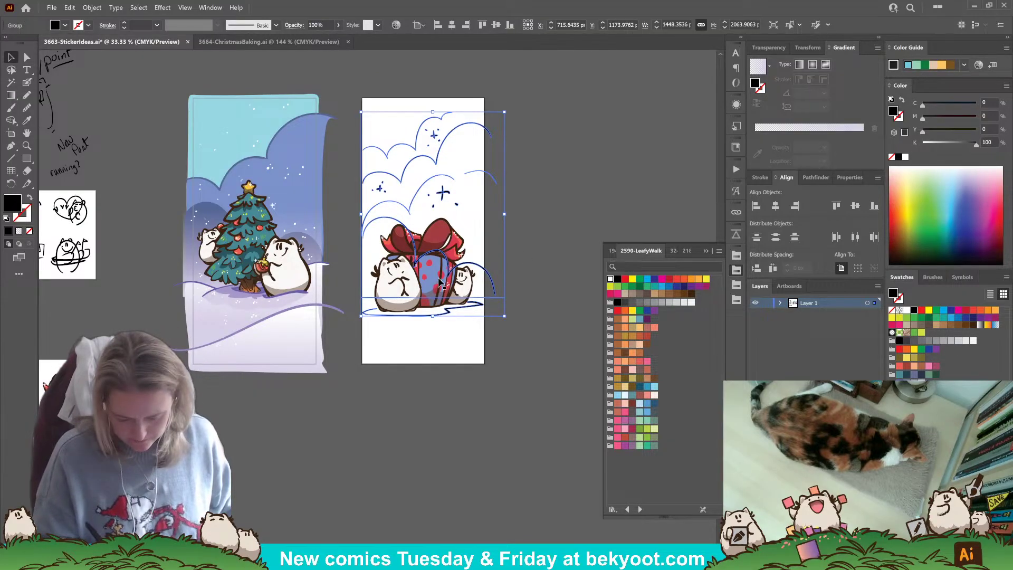
{"action": "left_click", "coordinate": [448, 313]}
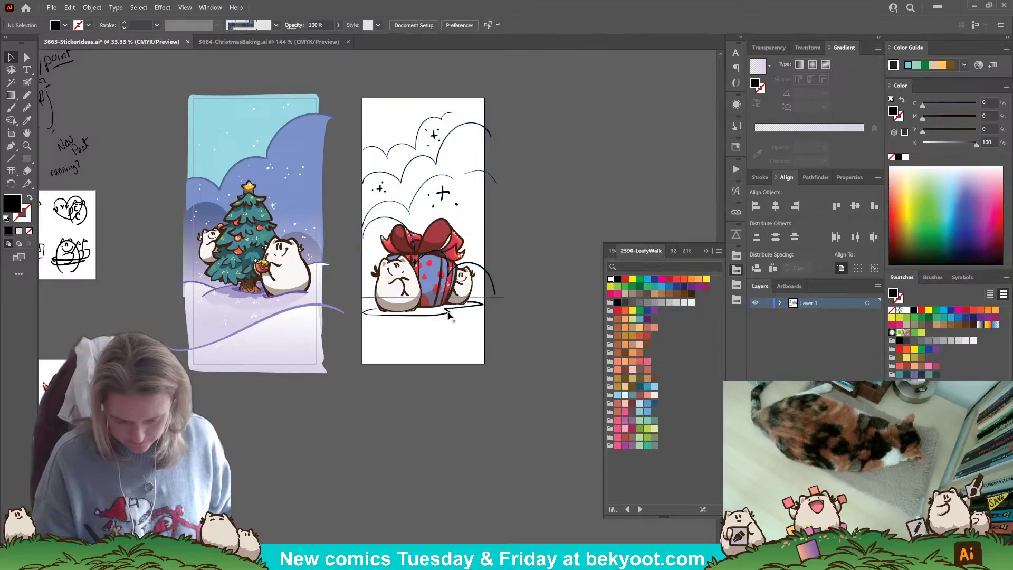
{"action": "left_click", "coordinate": [447, 313]}
{"action": "left_click_drag", "start_coordinate": [434, 294], "coordinate": [438, 284]}
{"action": "left_click", "coordinate": [423, 389]}
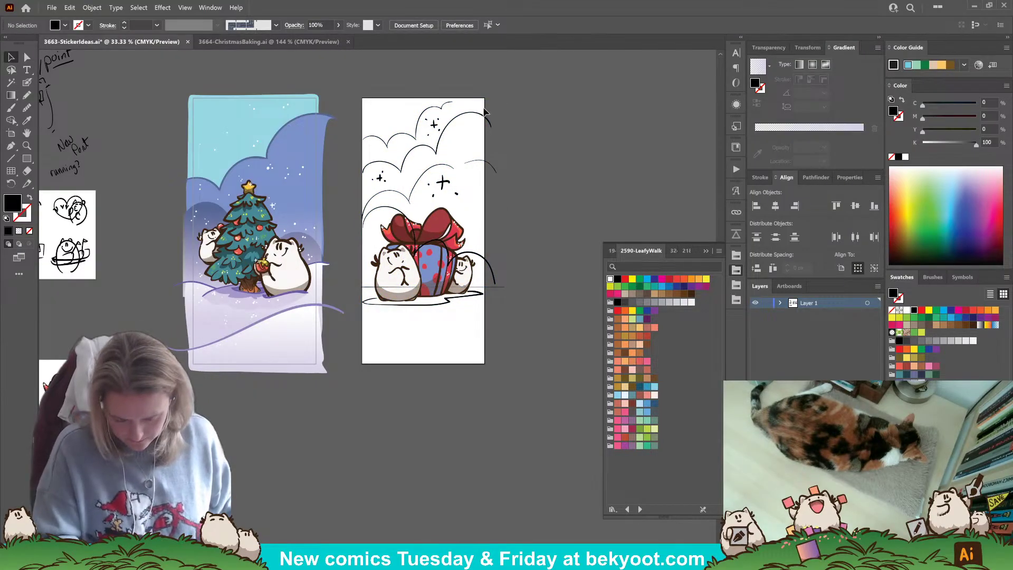
- Set the opacity of the background sketch group on the gift artboard to 30%
{"action": "left_click", "coordinate": [432, 305]}
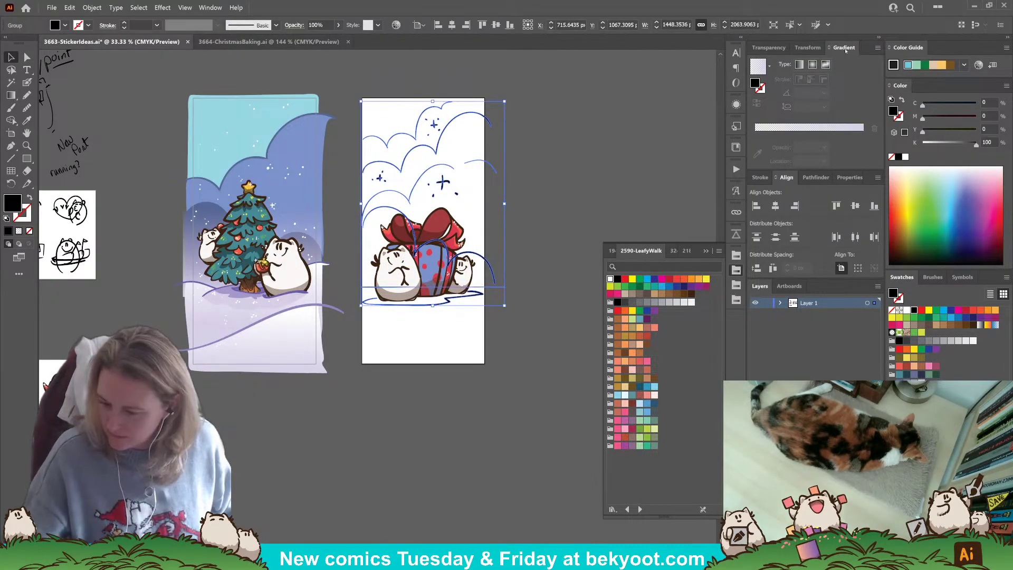
{"action": "left_click", "coordinate": [770, 48]}
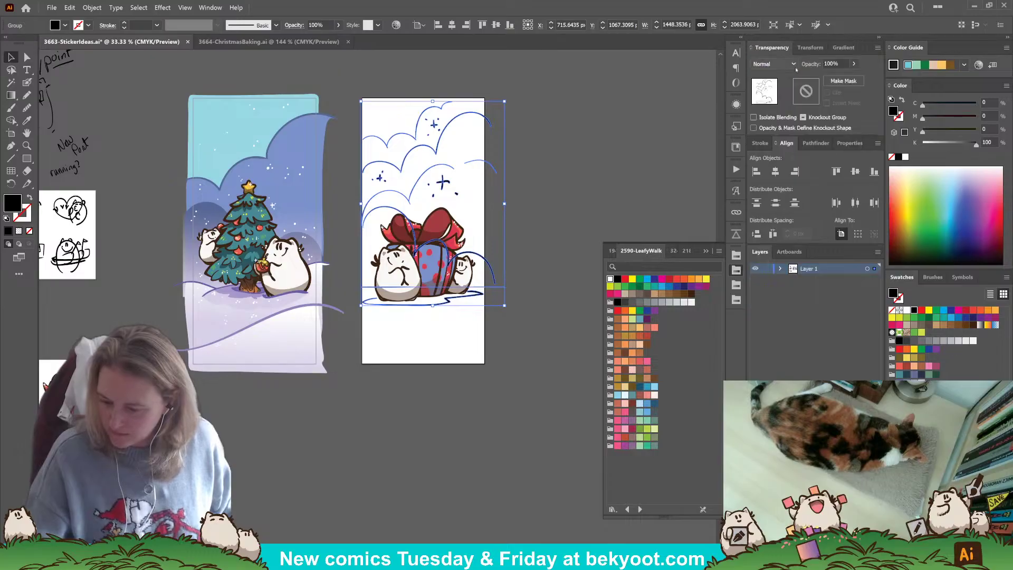
{"action": "left_click", "coordinate": [841, 61]}
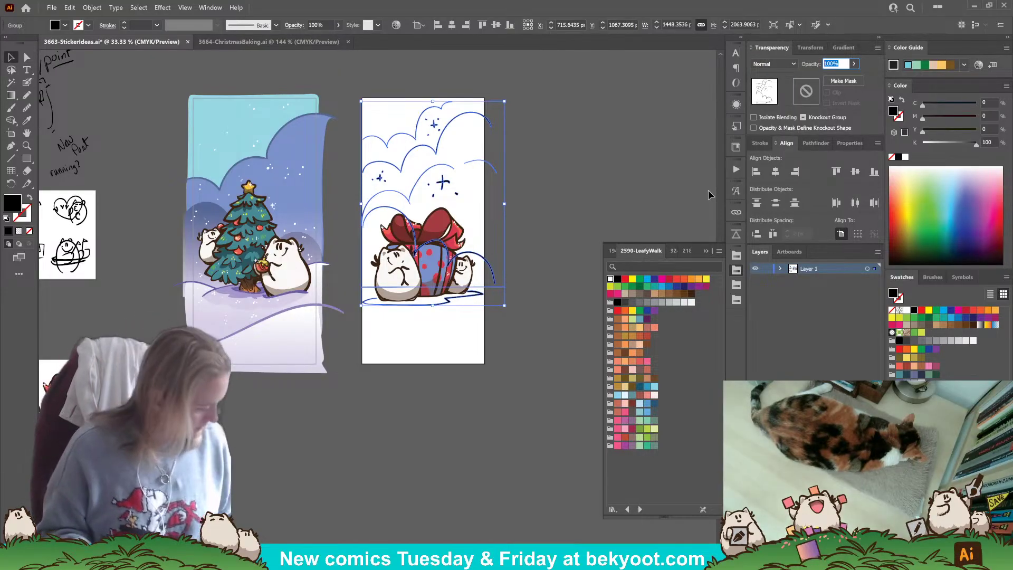
{"action": "type", "text": "30"}
{"action": "key", "text": "Return"}
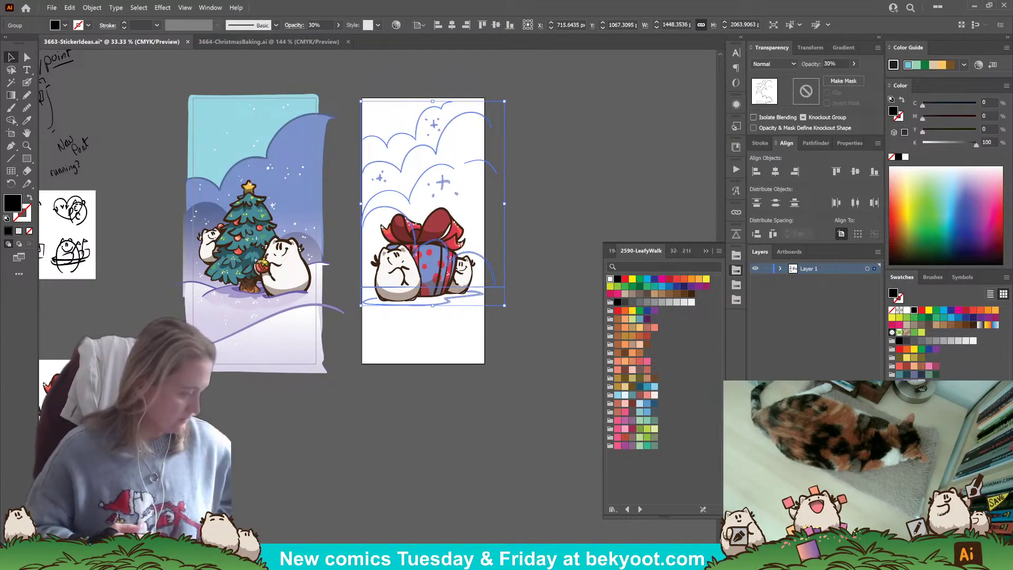
{"action": "left_click", "coordinate": [432, 413]}
{"action": "left_click_drag", "start_coordinate": [451, 376], "coordinate": [421, 391]}
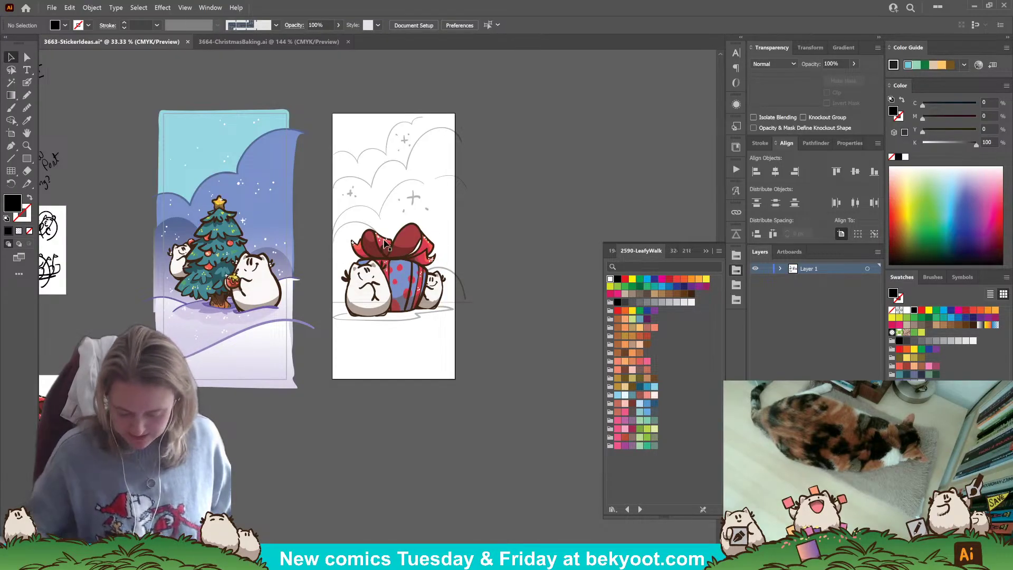
{"action": "scroll", "coordinate": [421, 287], "scroll_direction": "up", "scroll_amount": 1}
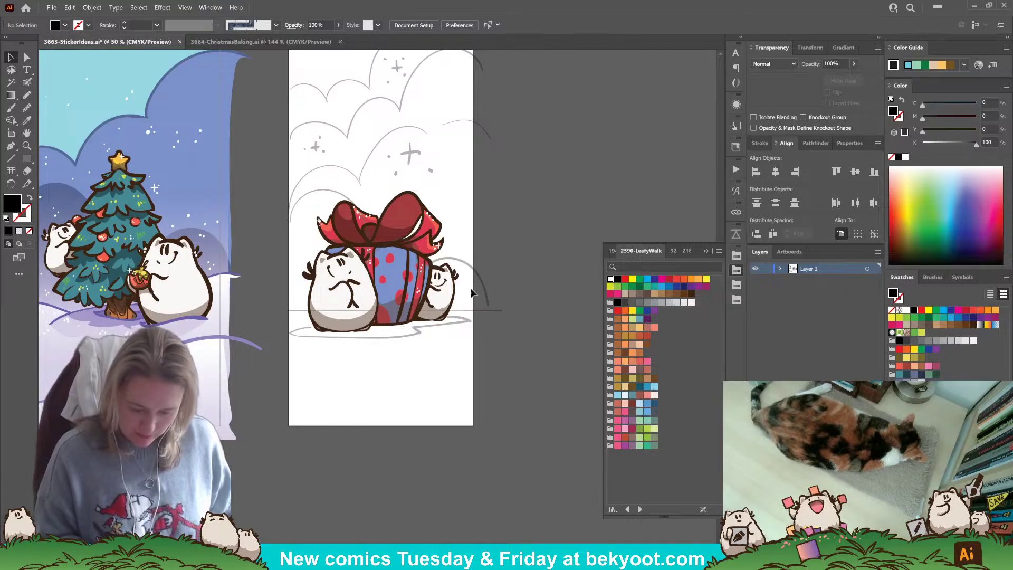
{"action": "left_click", "coordinate": [478, 311]}
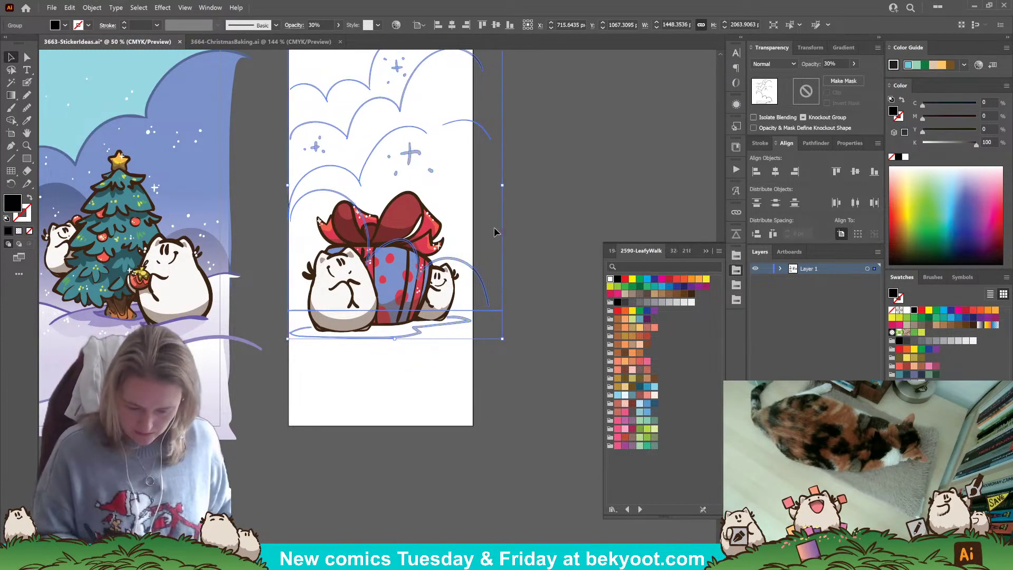
{"action": "scroll", "coordinate": [485, 269], "scroll_direction": "up", "scroll_amount": 3}
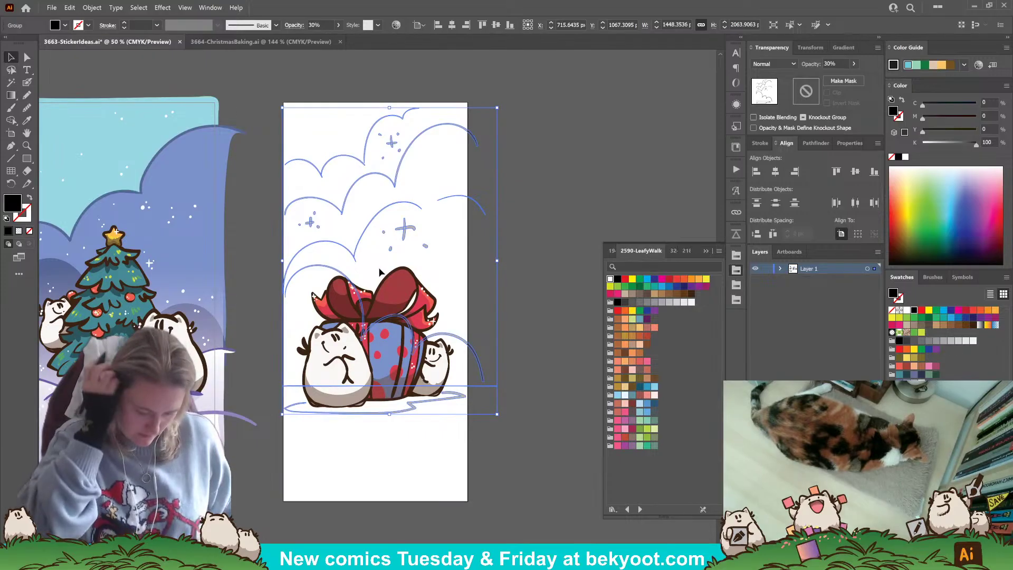
{"action": "left_click", "coordinate": [431, 307]}
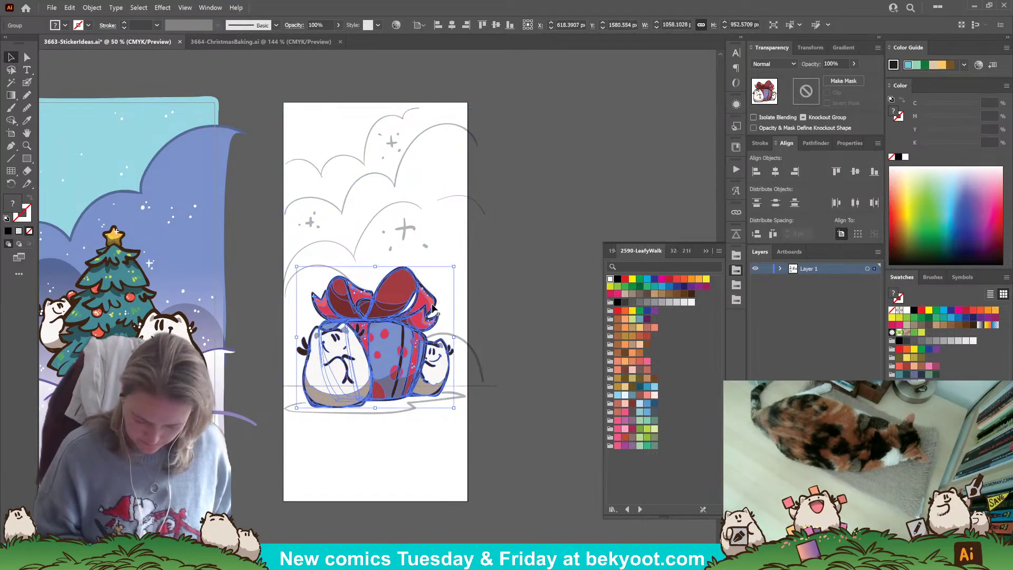
{"action": "left_click", "coordinate": [502, 283]}
{"action": "left_click", "coordinate": [473, 349]}
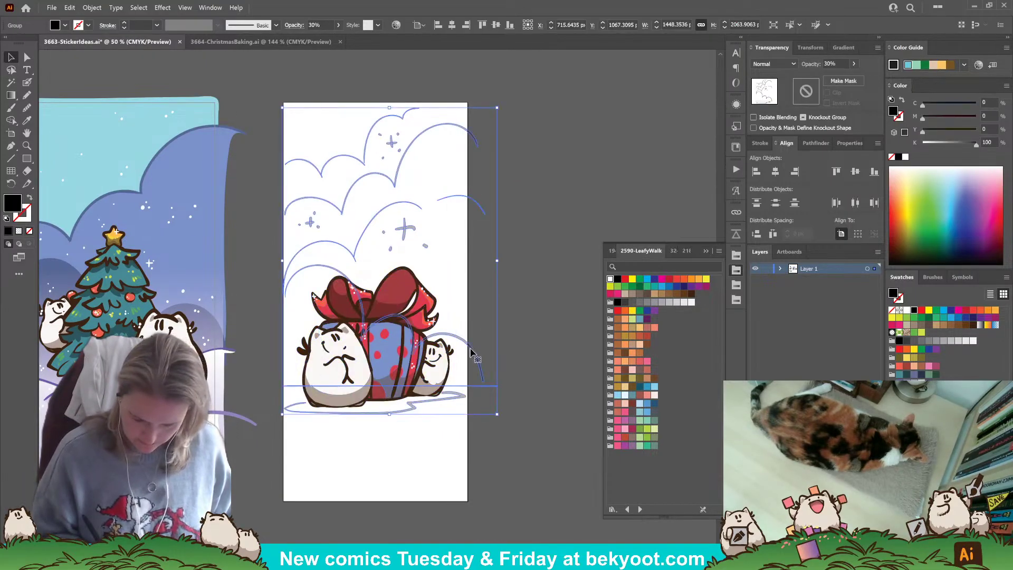
{"action": "left_click", "coordinate": [519, 281]}
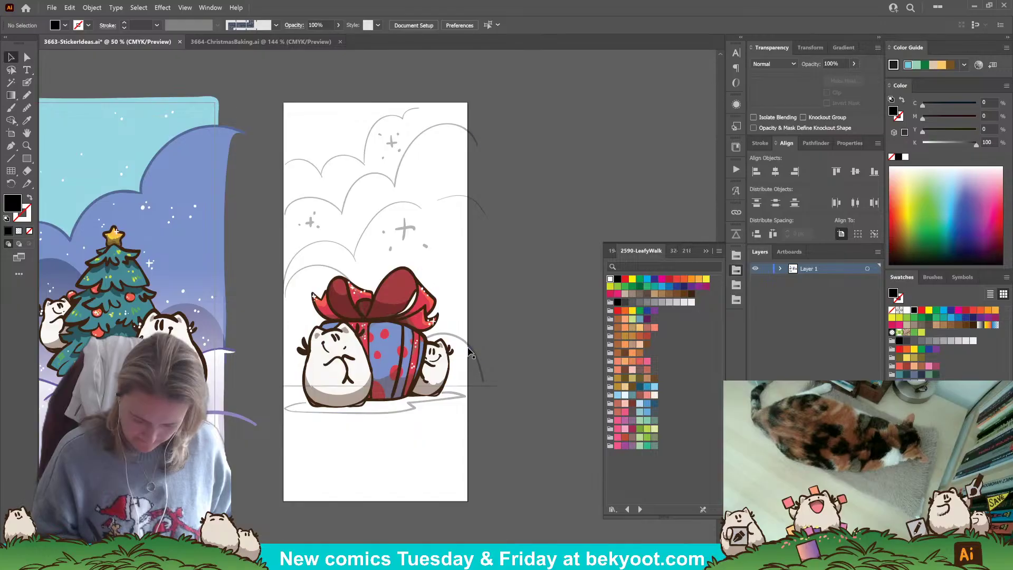
{"action": "left_click", "coordinate": [470, 358]}
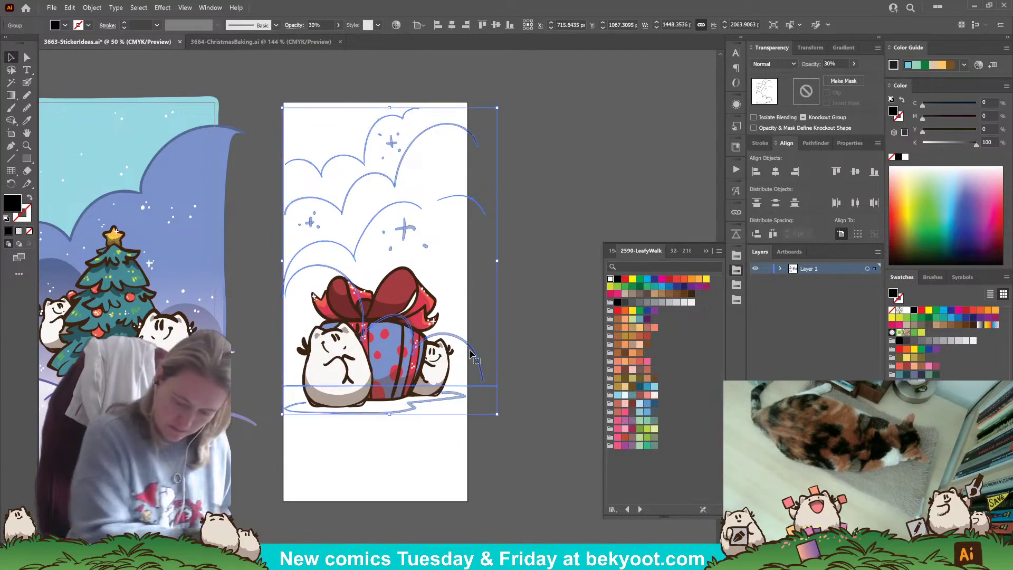
{"action": "left_click", "coordinate": [534, 291]}
- Draw a black scalloped line across the lower part of the gift and characters with the Blob Brush, extending past both artboard edges
{"action": "left_click", "coordinate": [27, 81]}
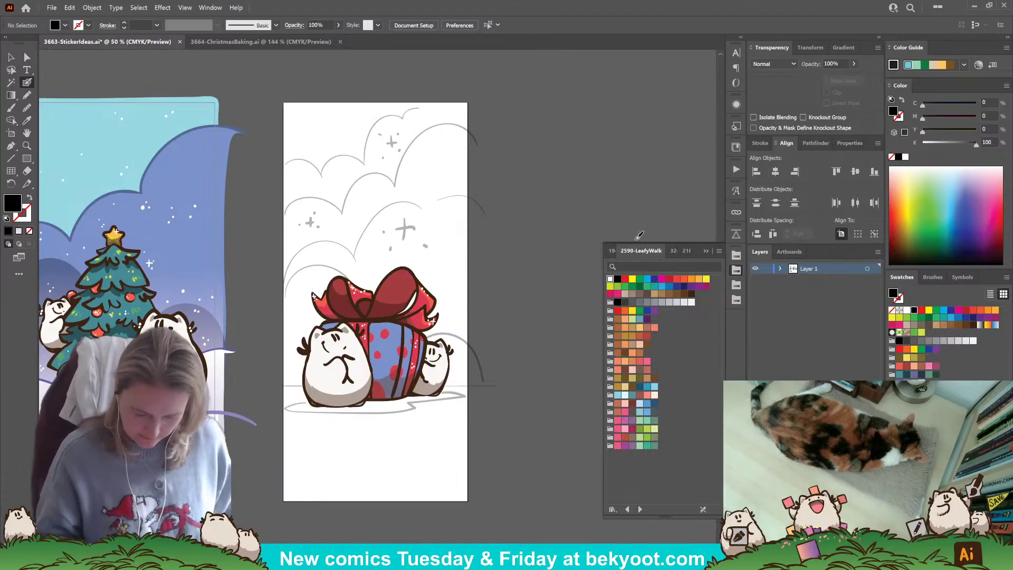
{"action": "mouse_move", "coordinate": [280, 382]}
{"action": "left_mouse_down"}
{"action": "mouse_move", "coordinate": [288, 367]}
{"action": "mouse_move", "coordinate": [373, 379]}
{"action": "mouse_move", "coordinate": [410, 374]}
{"action": "mouse_move", "coordinate": [443, 353]}
{"action": "mouse_move", "coordinate": [467, 361]}
{"action": "mouse_move", "coordinate": [487, 353]}
{"action": "left_mouse_up"}
{"action": "key", "text": "shift+x"}
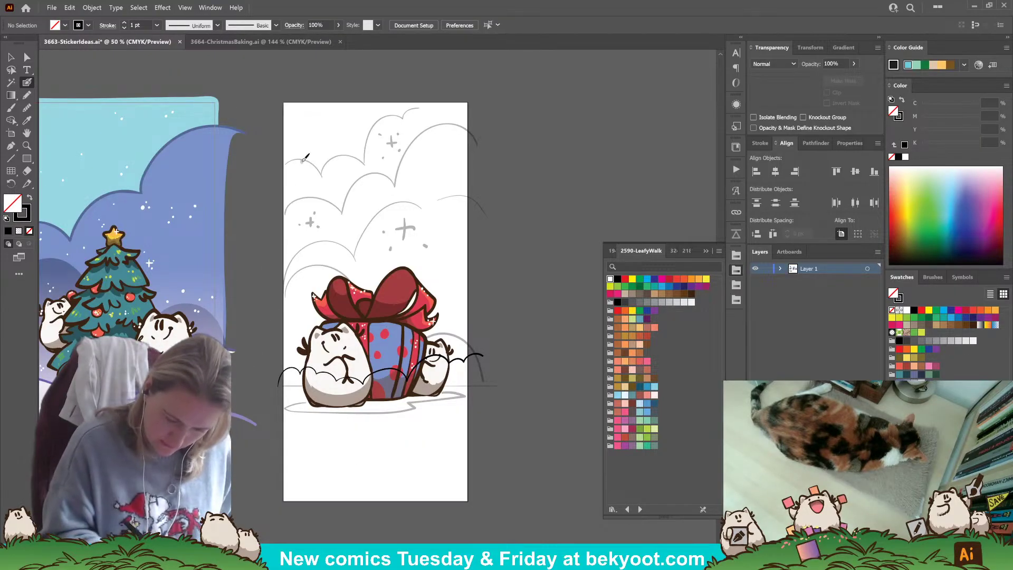
- Try tracing the sketched cloud outlines above the gift with the Blob Brush, then undo those strokes
{"action": "mouse_move", "coordinate": [316, 162]}
{"action": "left_mouse_down"}
{"action": "mouse_move", "coordinate": [365, 164]}
{"action": "mouse_move", "coordinate": [388, 117]}
{"action": "mouse_move", "coordinate": [416, 107]}
{"action": "left_mouse_up"}
{"action": "mouse_move", "coordinate": [270, 184]}
{"action": "left_mouse_down"}
{"action": "mouse_move", "coordinate": [311, 155]}
{"action": "mouse_move", "coordinate": [325, 176]}
{"action": "mouse_move", "coordinate": [338, 154]}
{"action": "mouse_move", "coordinate": [362, 161]}
{"action": "mouse_move", "coordinate": [392, 113]}
{"action": "mouse_move", "coordinate": [423, 120]}
{"action": "mouse_move", "coordinate": [425, 111]}
{"action": "mouse_move", "coordinate": [477, 139]}
{"action": "mouse_move", "coordinate": [456, 123]}
{"action": "mouse_move", "coordinate": [427, 131]}
{"action": "mouse_move", "coordinate": [397, 187]}
{"action": "mouse_move", "coordinate": [377, 176]}
{"action": "mouse_move", "coordinate": [355, 186]}
{"action": "mouse_move", "coordinate": [344, 214]}
{"action": "mouse_move", "coordinate": [278, 209]}
{"action": "left_mouse_up"}
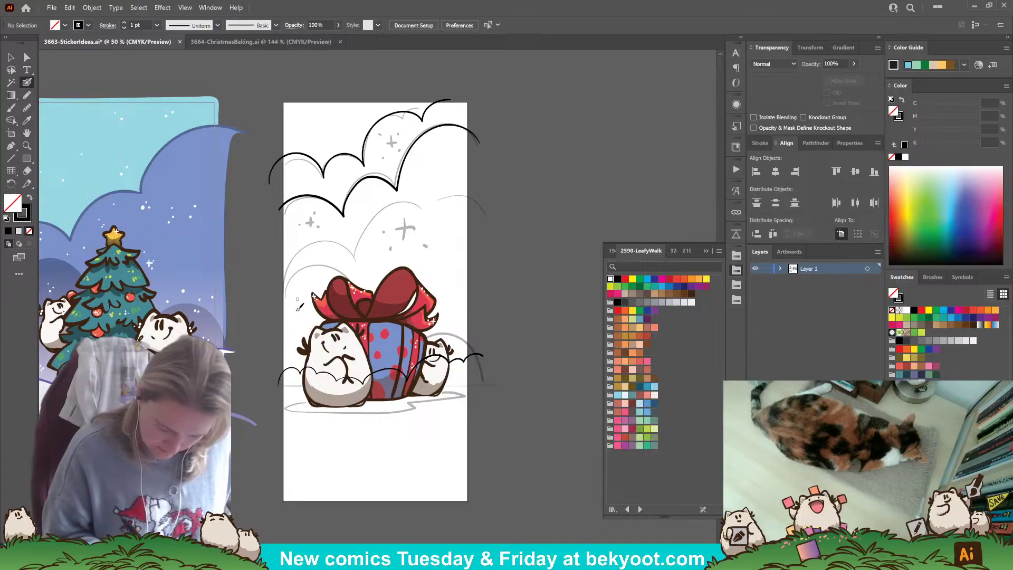
{"action": "mouse_move", "coordinate": [278, 306]}
{"action": "left_mouse_down"}
{"action": "mouse_move", "coordinate": [301, 269]}
{"action": "mouse_move", "coordinate": [342, 259]}
{"action": "mouse_move", "coordinate": [365, 294]}
{"action": "left_mouse_up"}
{"action": "key", "text": "ctrl+z"}
{"action": "key", "text": "ctrl+z"}
{"action": "key", "text": "ctrl+z"}
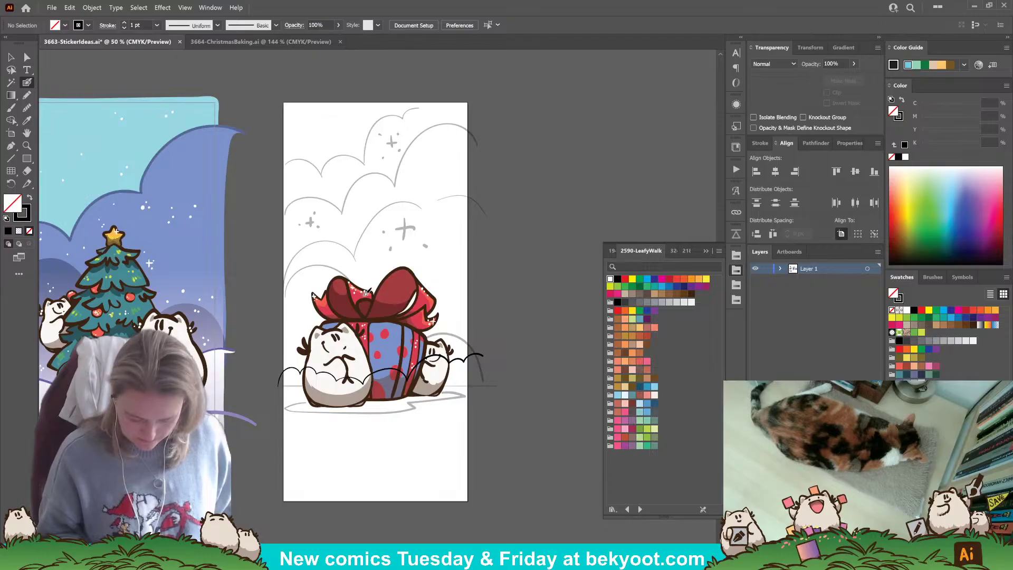
{"action": "mouse_move", "coordinate": [275, 299]}
{"action": "left_mouse_down"}
{"action": "mouse_move", "coordinate": [341, 230]}
{"action": "mouse_move", "coordinate": [348, 254]}
{"action": "left_mouse_up"}
{"action": "key", "text": "ctrl+z"}
- Check the Blob Brush options and try tracing the cloud outlines around the gift, then undo the strokes
{"action": "key", "text": "Return"}
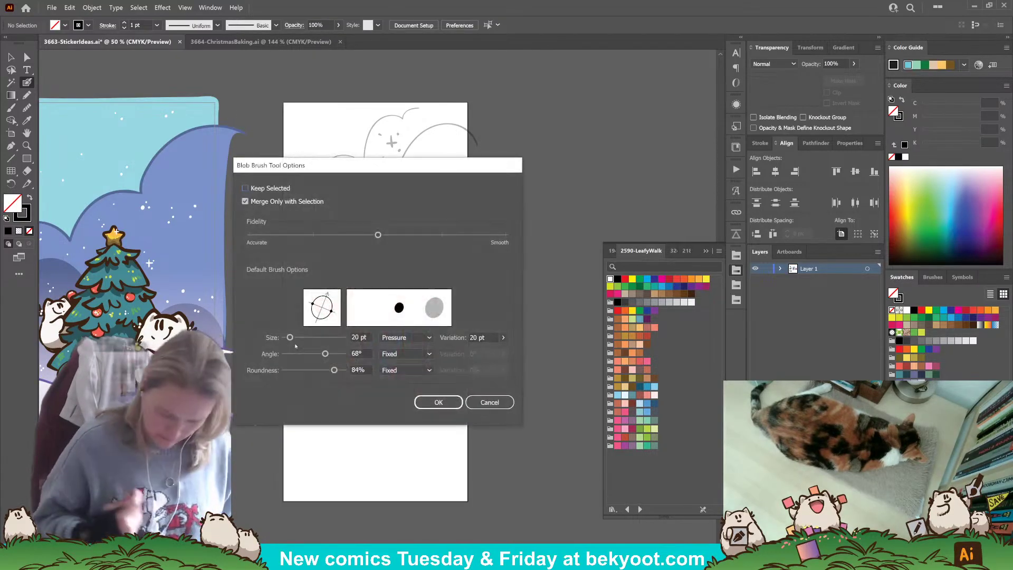
{"action": "key", "text": "Return"}
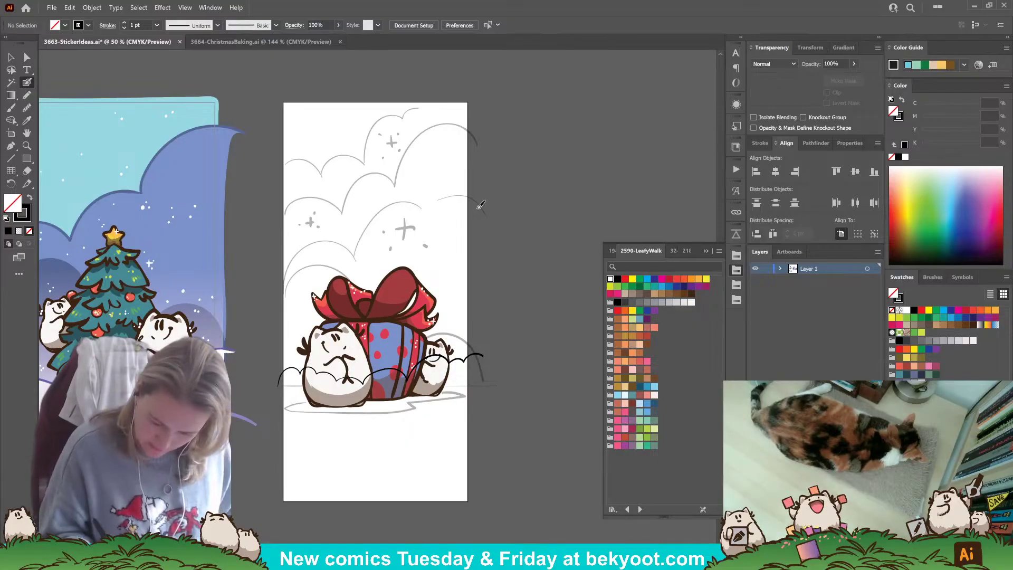
{"action": "mouse_move", "coordinate": [480, 217]}
{"action": "left_mouse_down"}
{"action": "mouse_move", "coordinate": [446, 184]}
{"action": "mouse_move", "coordinate": [440, 206]}
{"action": "mouse_move", "coordinate": [389, 195]}
{"action": "mouse_move", "coordinate": [369, 271]}
{"action": "mouse_move", "coordinate": [359, 255]}
{"action": "mouse_move", "coordinate": [486, 221]}
{"action": "mouse_move", "coordinate": [473, 285]}
{"action": "left_mouse_up"}
{"action": "key", "text": "ctrl+z"}
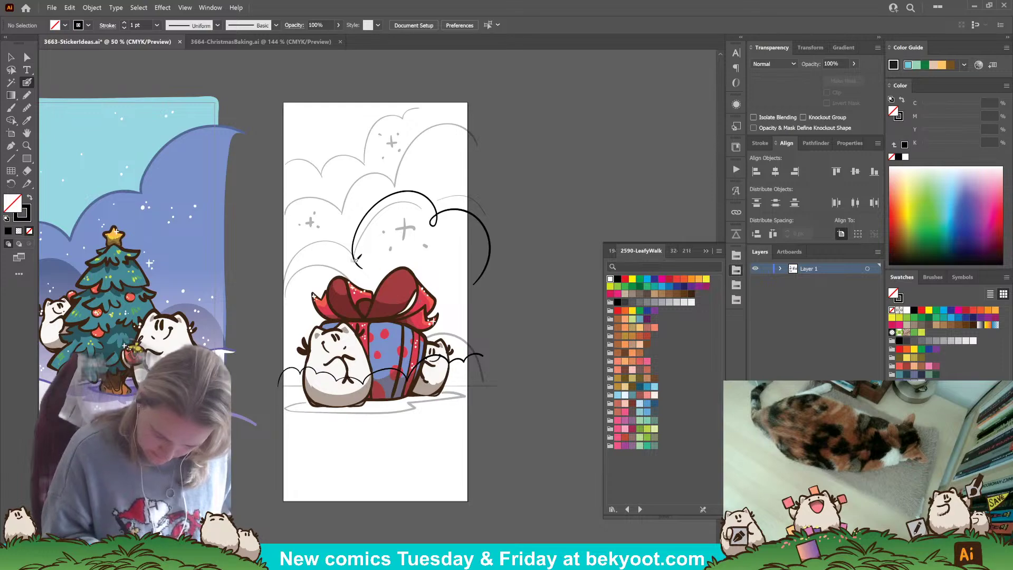
{"action": "mouse_move", "coordinate": [280, 299]}
{"action": "left_mouse_down"}
{"action": "mouse_move", "coordinate": [288, 249]}
{"action": "mouse_move", "coordinate": [325, 231]}
{"action": "mouse_move", "coordinate": [364, 256]}
{"action": "left_mouse_up"}
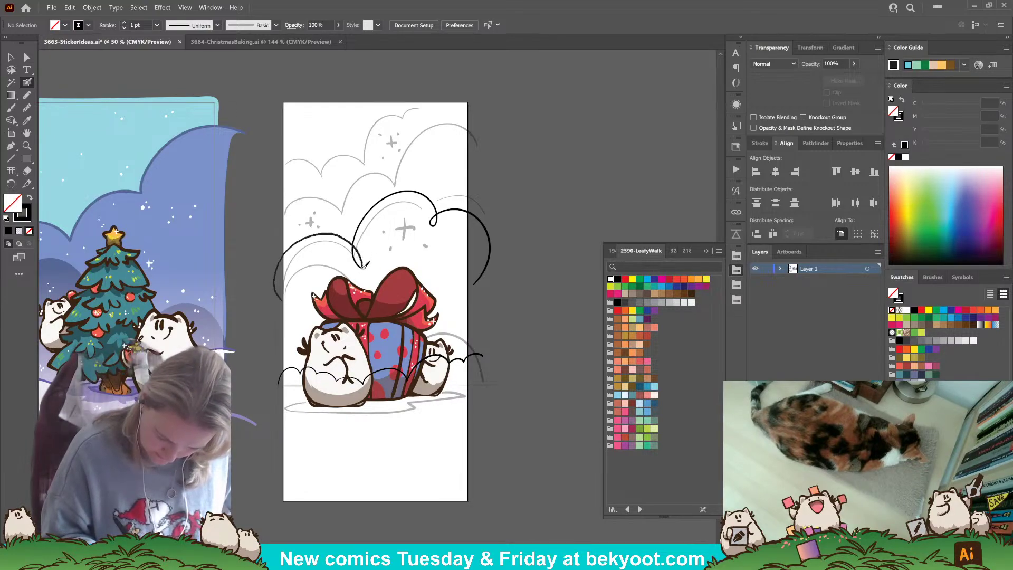
{"action": "key", "text": "ctrl+z"}
{"action": "key", "text": "ctrl+z"}
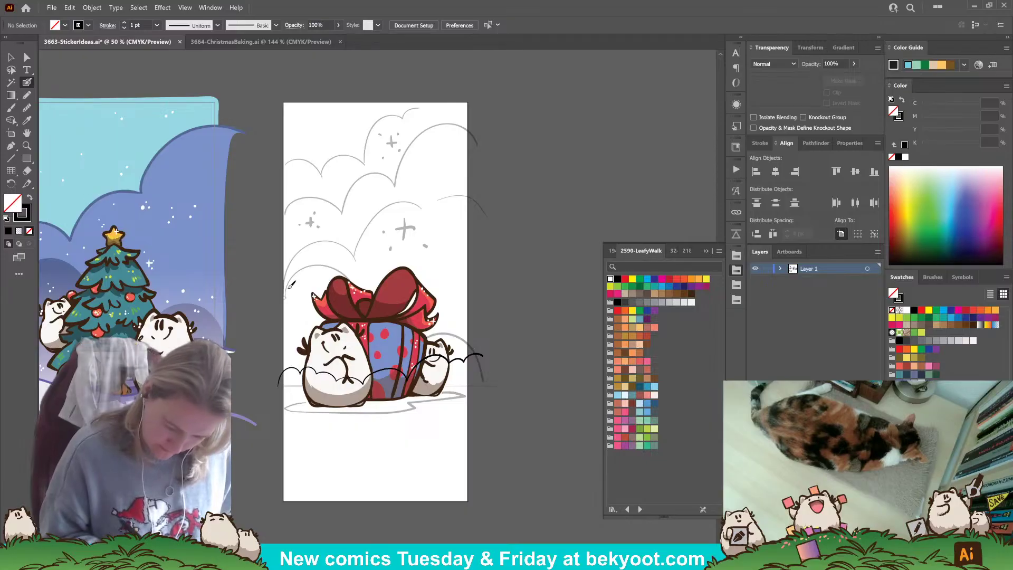
{"action": "mouse_move", "coordinate": [283, 318]}
{"action": "left_mouse_down"}
{"action": "mouse_move", "coordinate": [319, 265]}
{"action": "mouse_move", "coordinate": [355, 274]}
{"action": "mouse_move", "coordinate": [363, 311]}
{"action": "mouse_move", "coordinate": [387, 295]}
{"action": "mouse_move", "coordinate": [406, 306]}
{"action": "mouse_move", "coordinate": [402, 334]}
{"action": "mouse_move", "coordinate": [416, 325]}
{"action": "mouse_move", "coordinate": [463, 354]}
{"action": "left_mouse_up"}
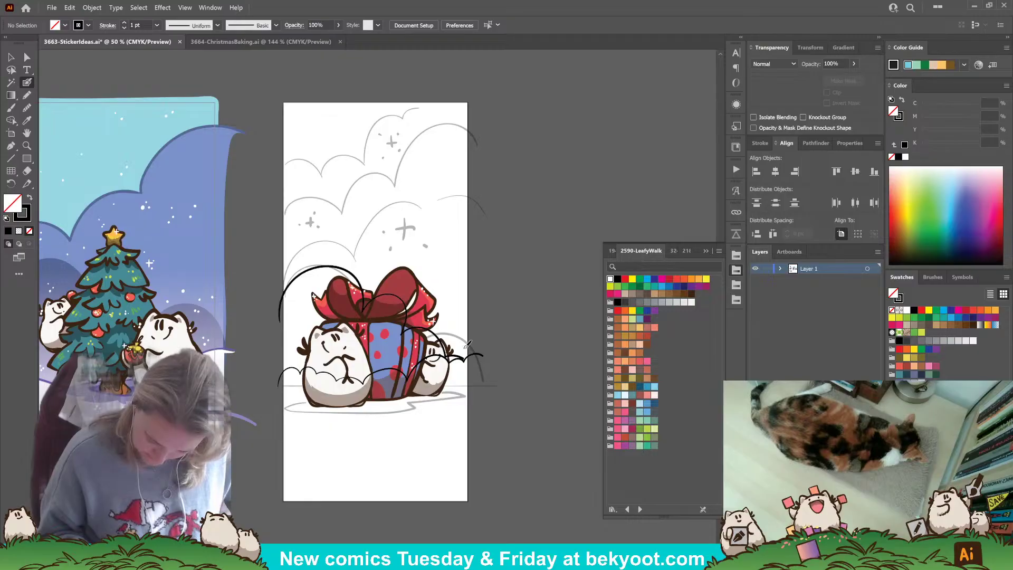
{"action": "key", "text": "ctrl+z"}
- Trace the three sketched cloud outlines above the gift with black Blob Brush lines that extend past the artboard edges
{"action": "mouse_move", "coordinate": [280, 317]}
{"action": "left_mouse_down"}
{"action": "mouse_move", "coordinate": [287, 291]}
{"action": "mouse_move", "coordinate": [384, 268]}
{"action": "mouse_move", "coordinate": [392, 288]}
{"action": "mouse_move", "coordinate": [280, 288]}
{"action": "mouse_move", "coordinate": [420, 198]}
{"action": "mouse_move", "coordinate": [440, 204]}
{"action": "mouse_move", "coordinate": [496, 166]}
{"action": "mouse_move", "coordinate": [523, 180]}
{"action": "left_mouse_up"}
{"action": "key", "text": "ctrl+z"}
{"action": "mouse_move", "coordinate": [484, 140]}
{"action": "left_mouse_down"}
{"action": "mouse_move", "coordinate": [467, 121]}
{"action": "mouse_move", "coordinate": [421, 136]}
{"action": "mouse_move", "coordinate": [413, 171]}
{"action": "mouse_move", "coordinate": [383, 160]}
{"action": "mouse_move", "coordinate": [343, 207]}
{"action": "mouse_move", "coordinate": [280, 219]}
{"action": "left_mouse_up"}
{"action": "key", "text": "ctrl+z"}
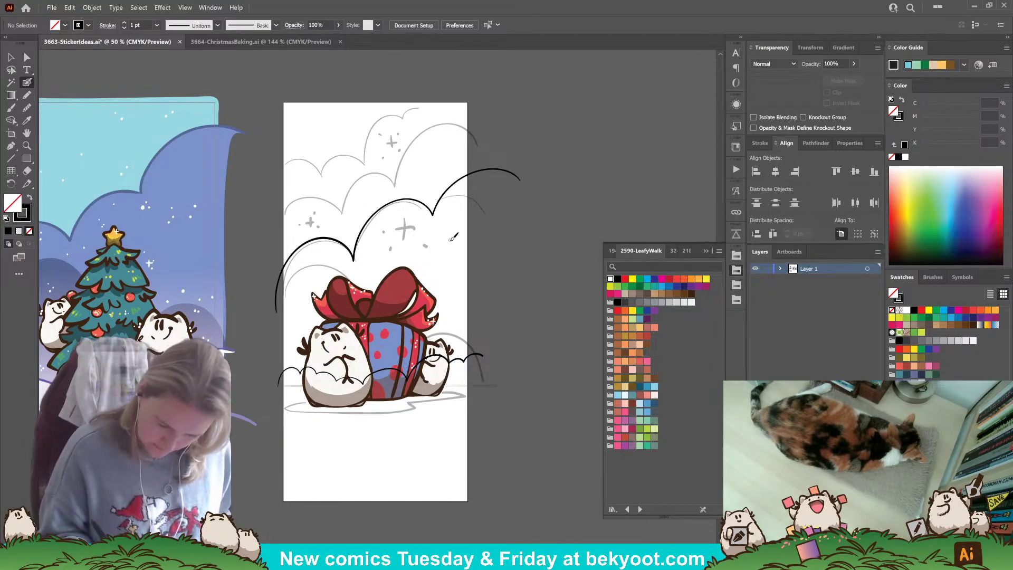
{"action": "mouse_move", "coordinate": [274, 179]}
{"action": "left_mouse_down"}
{"action": "mouse_move", "coordinate": [313, 160]}
{"action": "mouse_move", "coordinate": [320, 177]}
{"action": "mouse_move", "coordinate": [325, 163]}
{"action": "mouse_move", "coordinate": [364, 154]}
{"action": "left_mouse_up"}
{"action": "key", "text": "ctrl+z"}
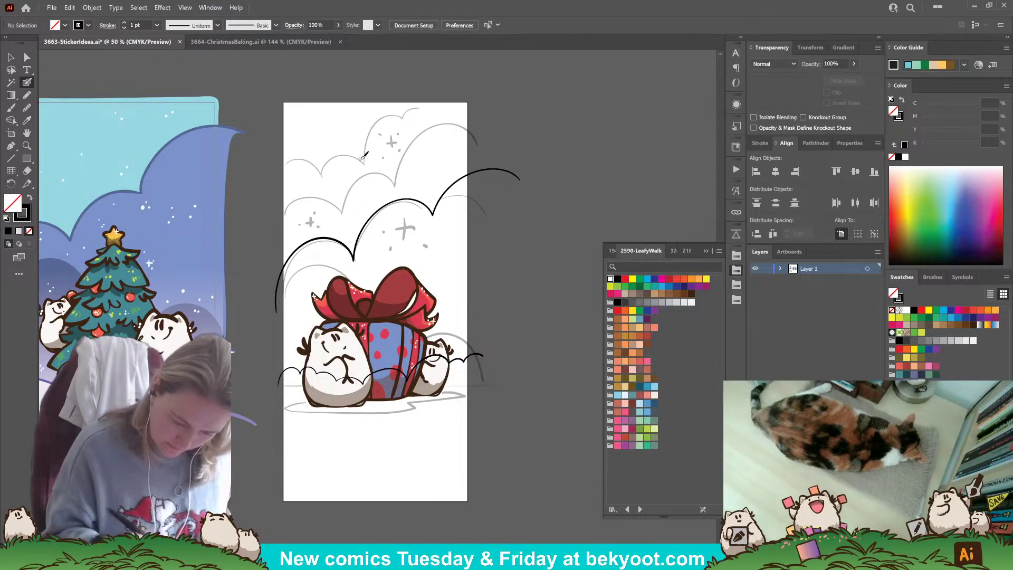
{"action": "mouse_move", "coordinate": [276, 171]}
{"action": "left_mouse_down"}
{"action": "mouse_move", "coordinate": [367, 156]}
{"action": "mouse_move", "coordinate": [406, 111]}
{"action": "mouse_move", "coordinate": [460, 97]}
{"action": "left_mouse_up"}
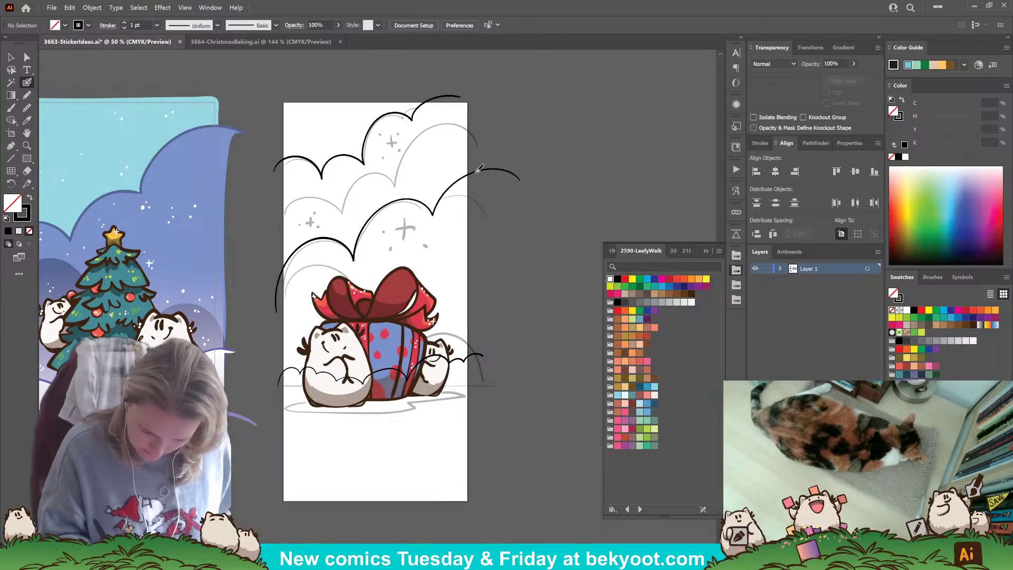
{"action": "mouse_move", "coordinate": [496, 151]}
{"action": "left_mouse_down"}
{"action": "mouse_move", "coordinate": [440, 127]}
{"action": "mouse_move", "coordinate": [399, 191]}
{"action": "mouse_move", "coordinate": [357, 182]}
{"action": "mouse_move", "coordinate": [332, 235]}
{"action": "mouse_move", "coordinate": [319, 206]}
{"action": "mouse_move", "coordinate": [259, 216]}
{"action": "left_mouse_up"}
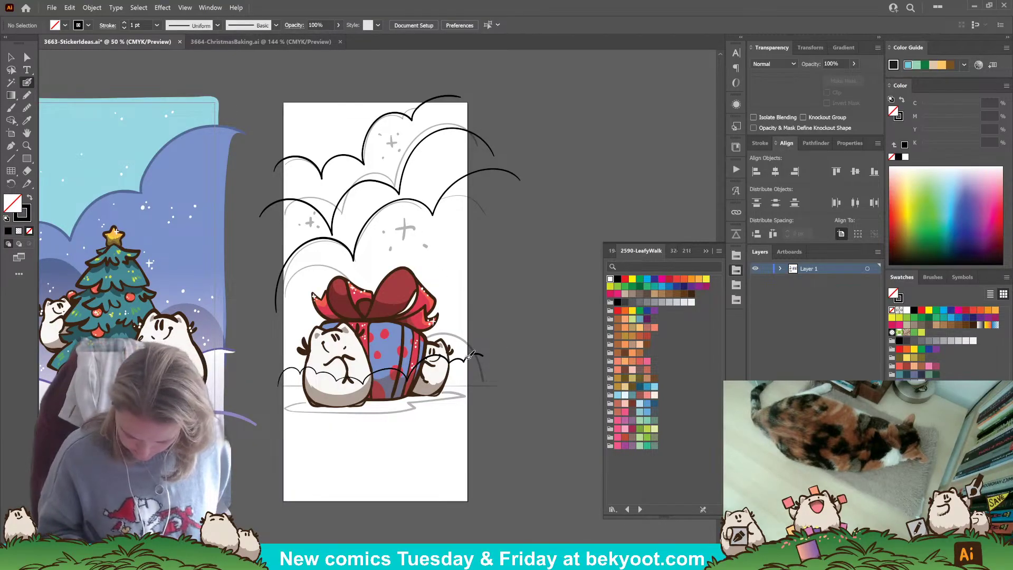
- Draw a low cloud line across the gift and characters and a straight ground line near their base with the Blob Brush
{"action": "left_click_drag", "start_coordinate": [471, 353], "coordinate": [478, 353]}
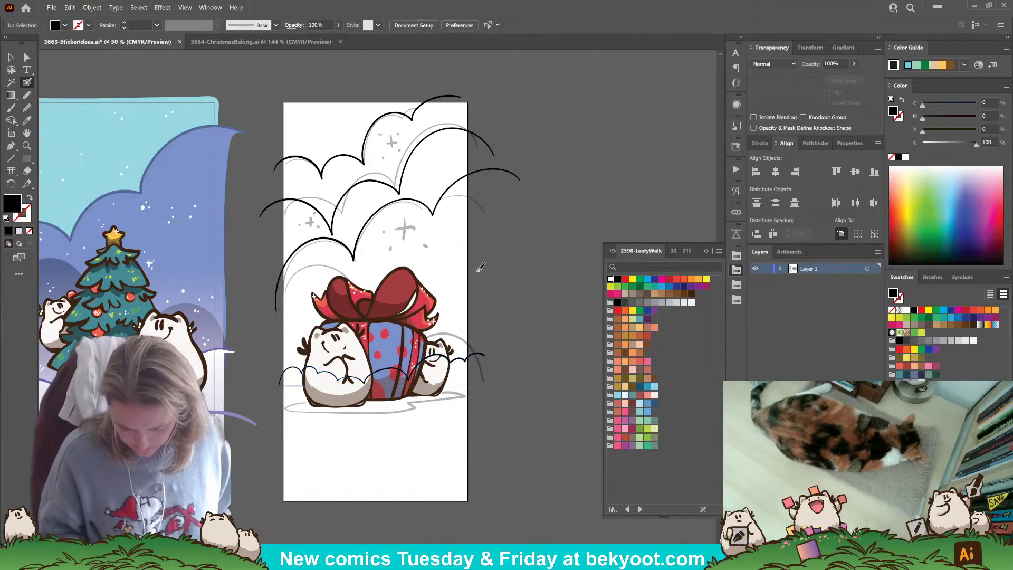
{"action": "mouse_move", "coordinate": [502, 351]}
{"action": "left_mouse_down"}
{"action": "mouse_move", "coordinate": [469, 293]}
{"action": "mouse_move", "coordinate": [442, 325]}
{"action": "left_mouse_up"}
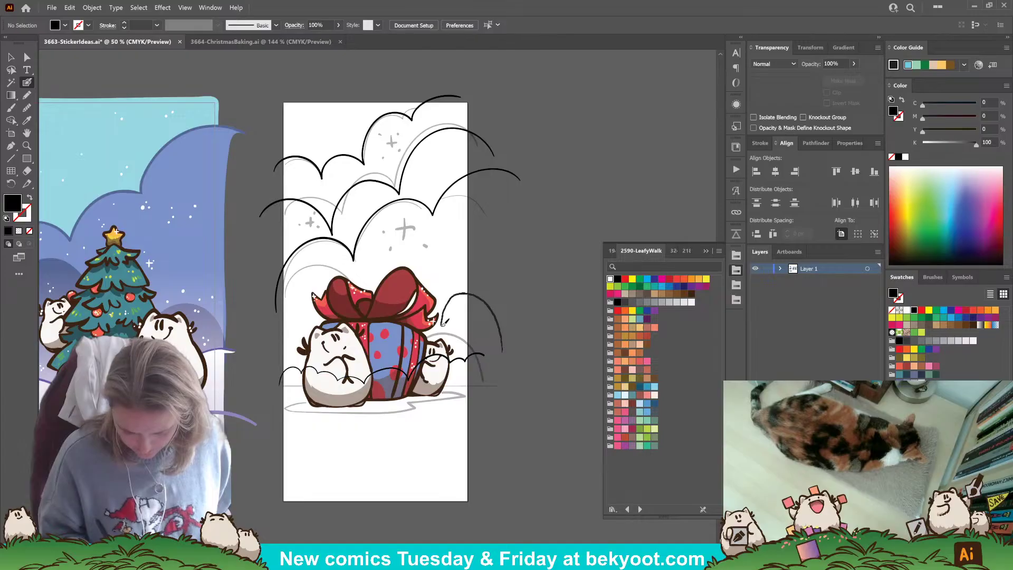
{"action": "key", "text": "ctrl+z"}
{"action": "mouse_move", "coordinate": [504, 331]}
{"action": "left_mouse_down"}
{"action": "mouse_move", "coordinate": [469, 304]}
{"action": "mouse_move", "coordinate": [452, 324]}
{"action": "mouse_move", "coordinate": [407, 286]}
{"action": "mouse_move", "coordinate": [375, 309]}
{"action": "mouse_move", "coordinate": [359, 290]}
{"action": "mouse_move", "coordinate": [321, 279]}
{"action": "mouse_move", "coordinate": [287, 294]}
{"action": "mouse_move", "coordinate": [261, 381]}
{"action": "mouse_move", "coordinate": [270, 310]}
{"action": "mouse_move", "coordinate": [322, 281]}
{"action": "mouse_move", "coordinate": [352, 305]}
{"action": "mouse_move", "coordinate": [366, 340]}
{"action": "mouse_move", "coordinate": [390, 318]}
{"action": "mouse_move", "coordinate": [482, 338]}
{"action": "left_mouse_up"}
{"action": "key", "text": "ctrl+z"}
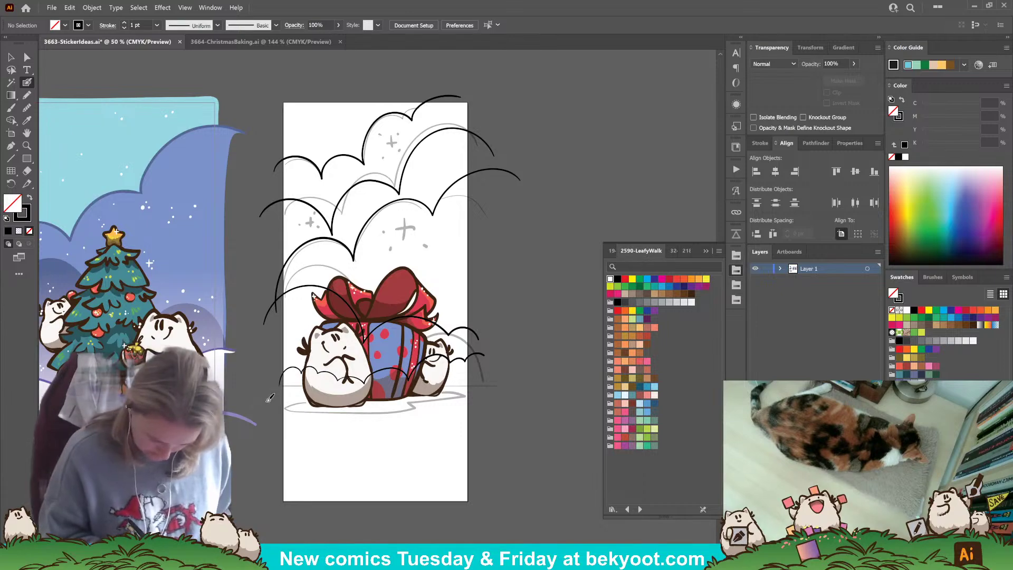
{"action": "mouse_move", "coordinate": [277, 389]}
{"action": "left_mouse_down"}
{"action": "mouse_move", "coordinate": [499, 390]}
{"action": "mouse_move", "coordinate": [476, 390]}
{"action": "left_mouse_up"}
- Group all the traced cloud lines, the scalloped line and the straight ground line on the gift artboard
{"action": "left_click", "coordinate": [493, 396], "text": "ctrl"}
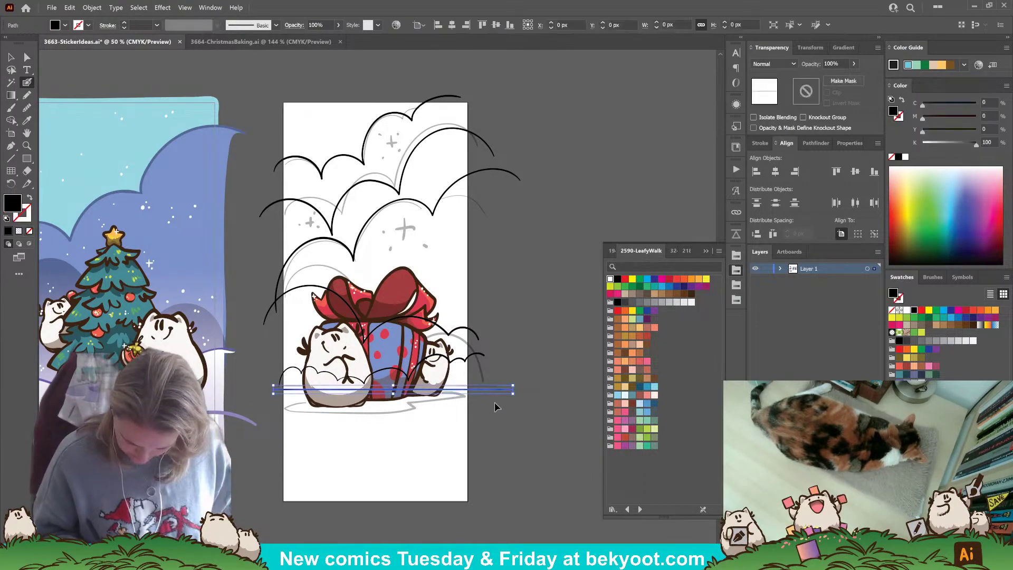
{"action": "left_click", "coordinate": [463, 363], "text": "ctrl"}
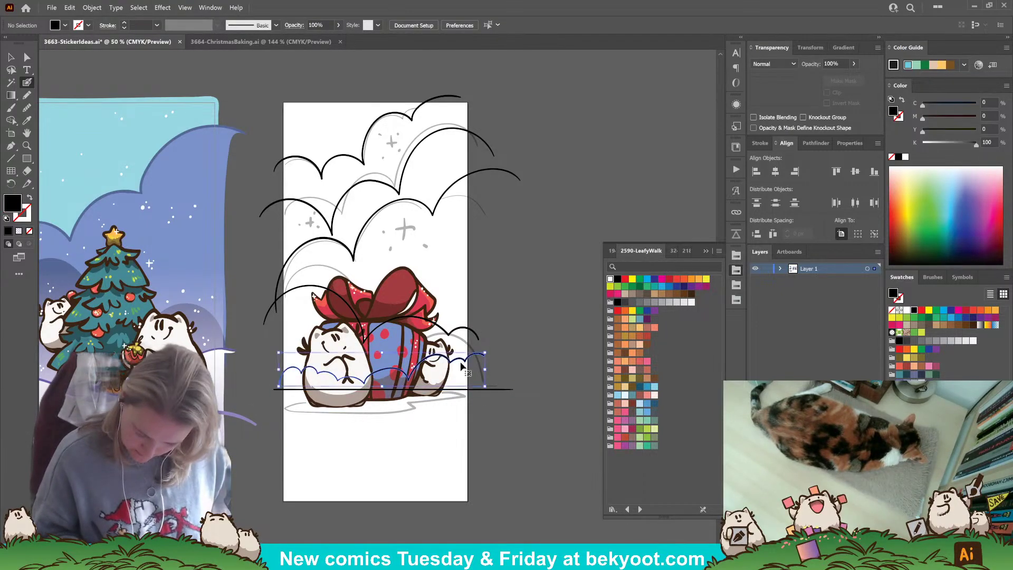
{"action": "left_click", "coordinate": [510, 388], "text": "ctrl+shift"}
{"action": "left_click", "coordinate": [477, 336], "text": "ctrl+shift"}
{"action": "left_click", "coordinate": [381, 209], "text": "ctrl+shift"}
{"action": "left_click", "coordinate": [344, 198], "text": "ctrl+shift"}
{"action": "left_click", "coordinate": [331, 158], "text": "ctrl+shift"}
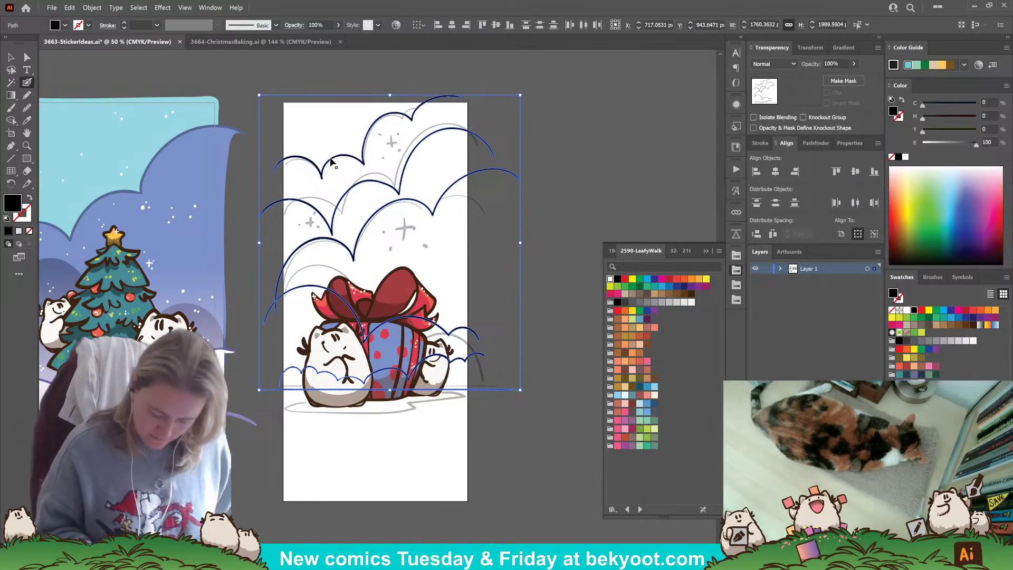
{"action": "key", "text": "ctrl+g"}
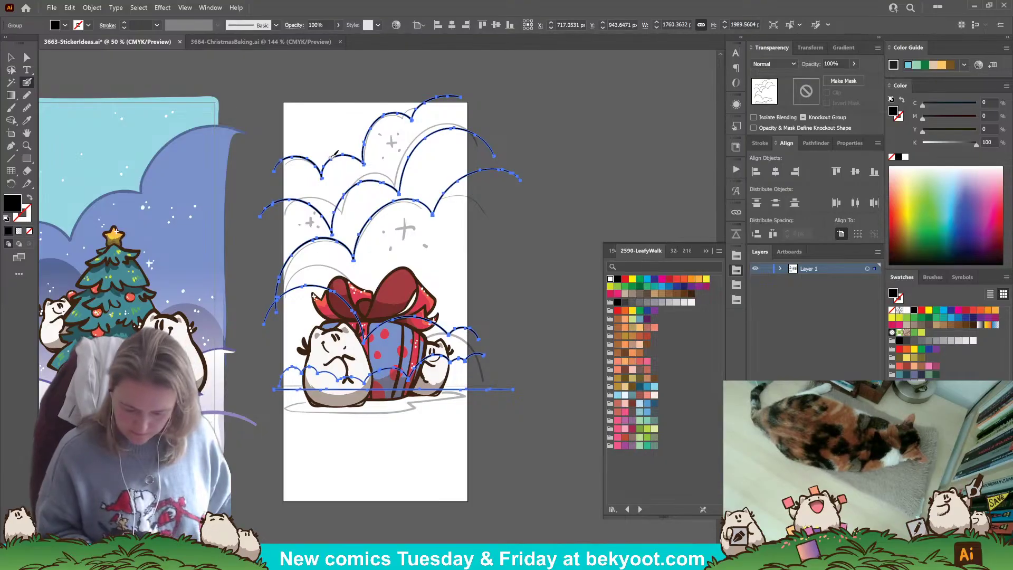
- Combine the traced line group with the gift group, with the lines behind the gift, and isolate the line group inside it
{"action": "key", "text": "v"}
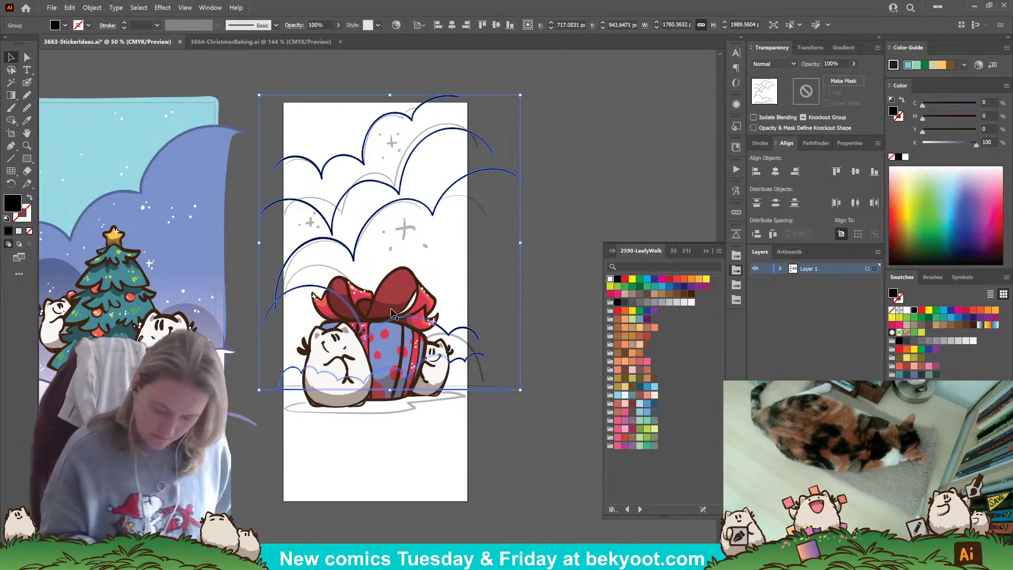
{"action": "left_click", "coordinate": [414, 273], "text": "shift"}
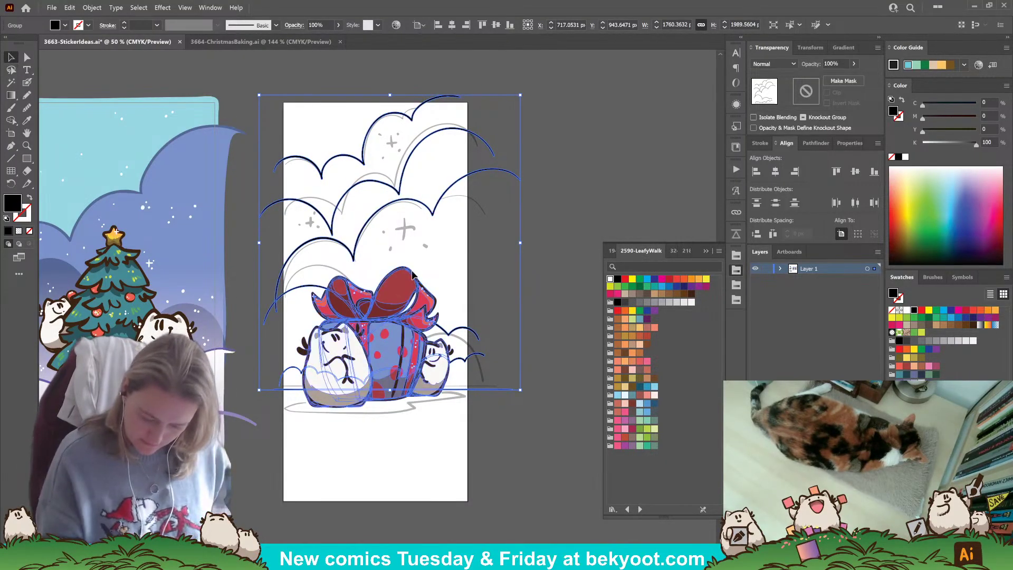
{"action": "double_click", "coordinate": [474, 335]}
{"action": "scroll", "coordinate": [504, 309], "scroll_direction": "down", "scroll_amount": 2}
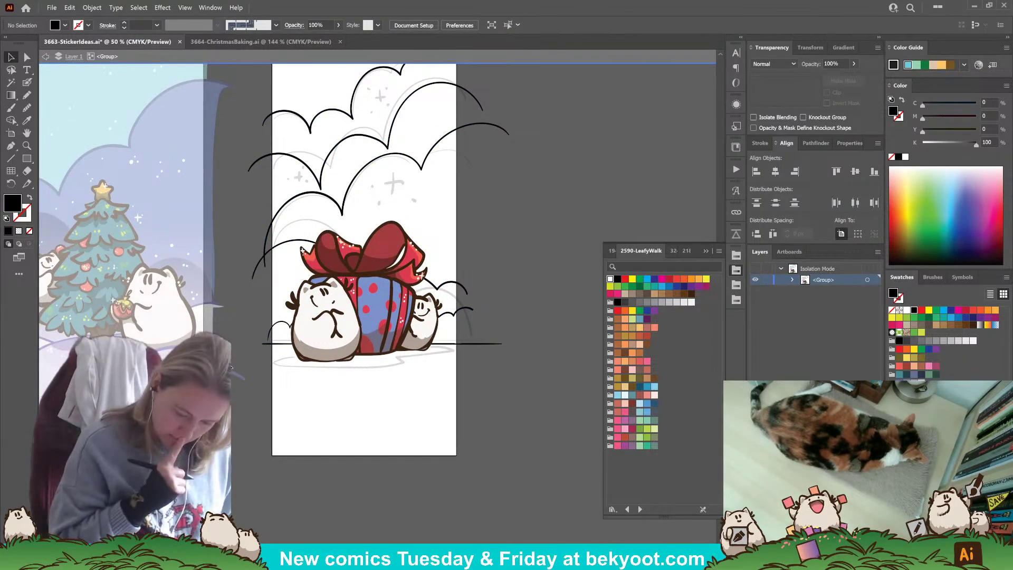
{"action": "left_click_drag", "start_coordinate": [468, 244], "coordinate": [455, 291]}
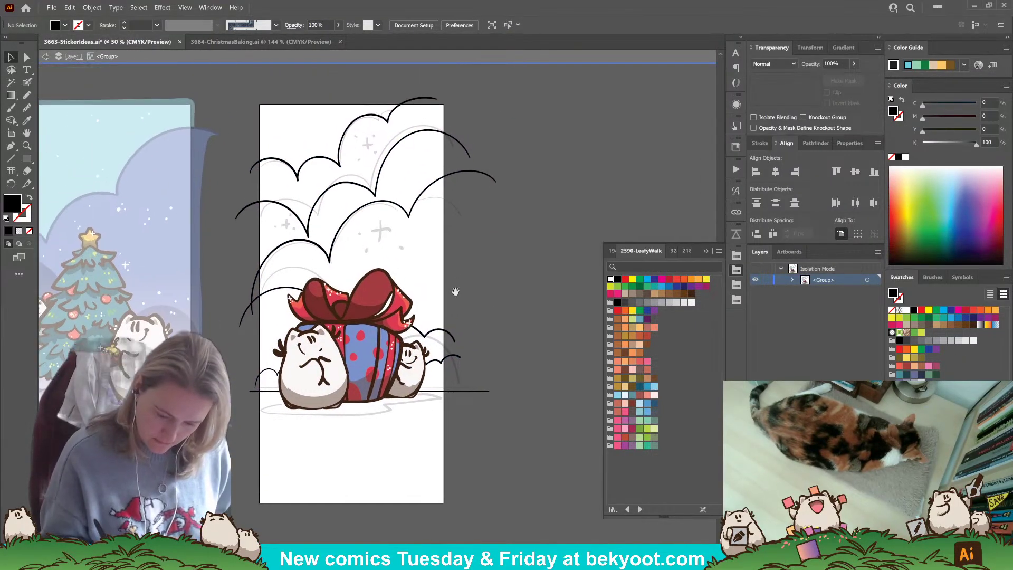
{"action": "left_click", "coordinate": [411, 220]}
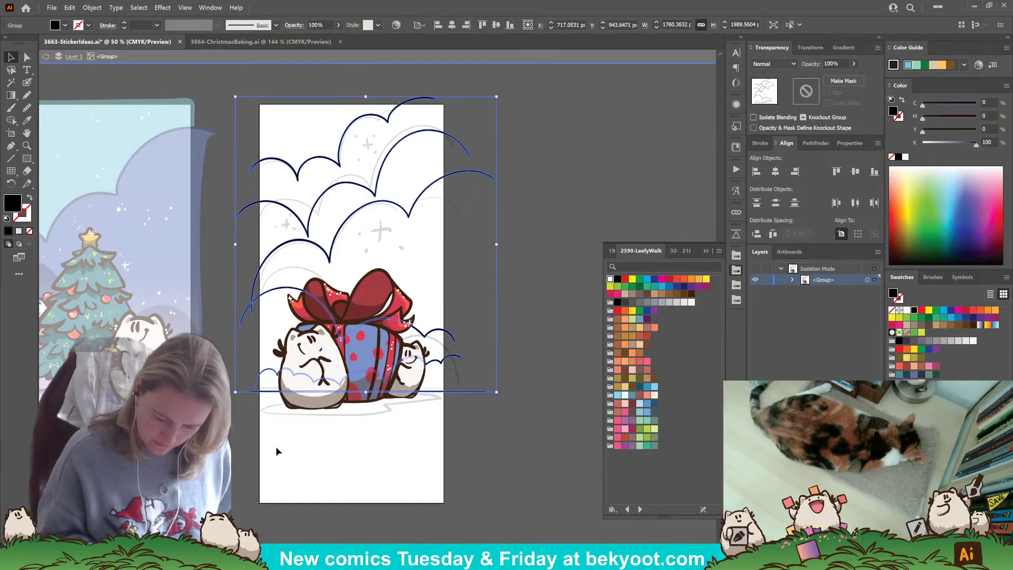
{"action": "double_click", "coordinate": [411, 221]}
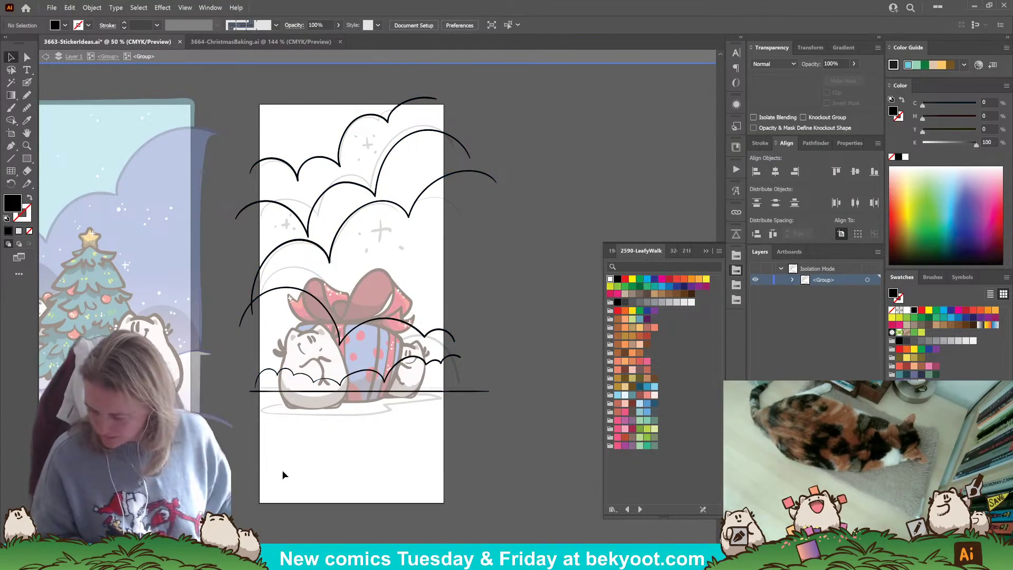
- Sample the gift box's blue as the fill and try the High Contrast 4 color harmony for it
{"action": "key", "text": "i"}
{"action": "left_click", "coordinate": [359, 361]}
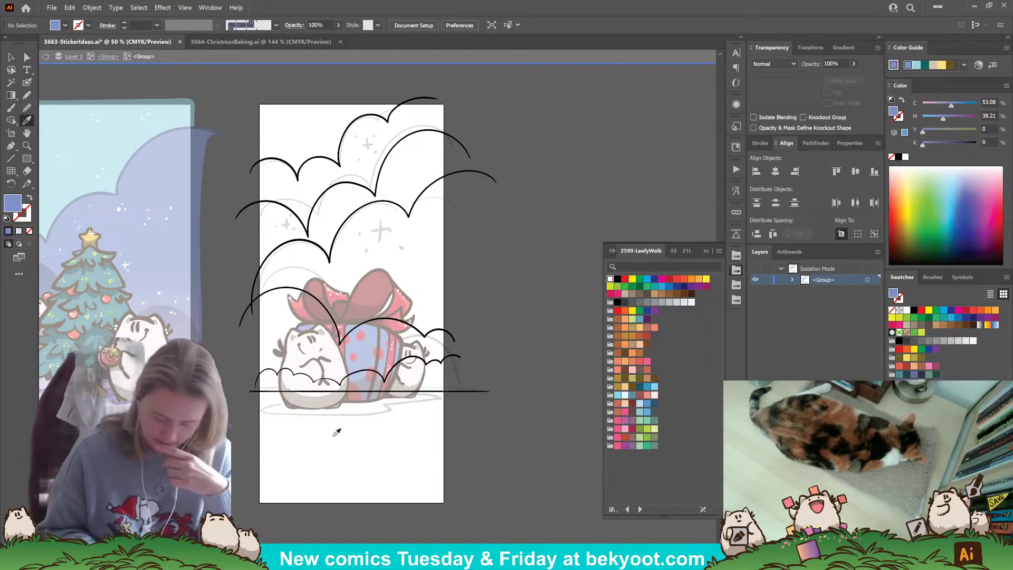
{"action": "left_click", "coordinate": [964, 64]}
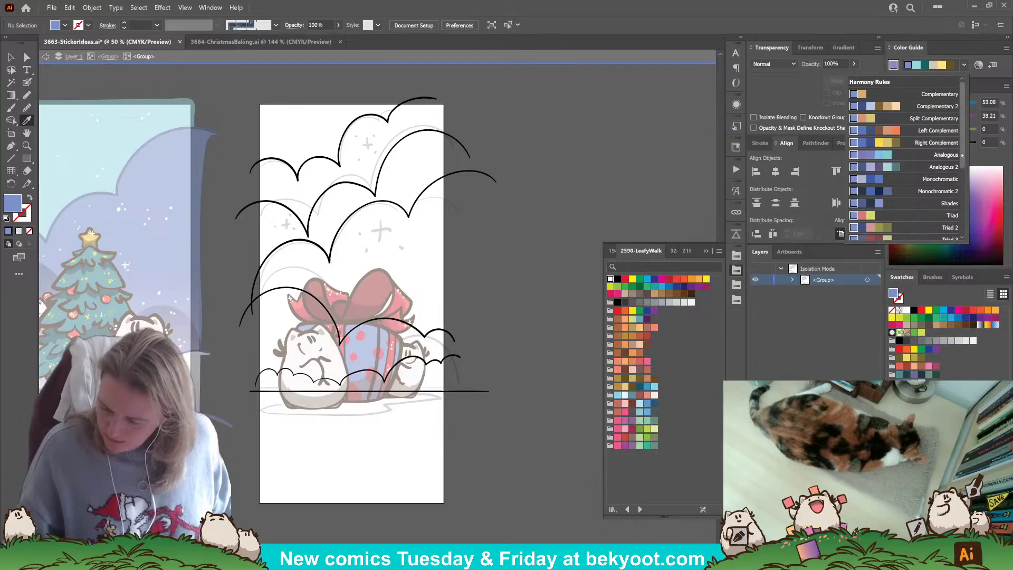
{"action": "left_click_drag", "start_coordinate": [962, 157], "coordinate": [964, 235]}
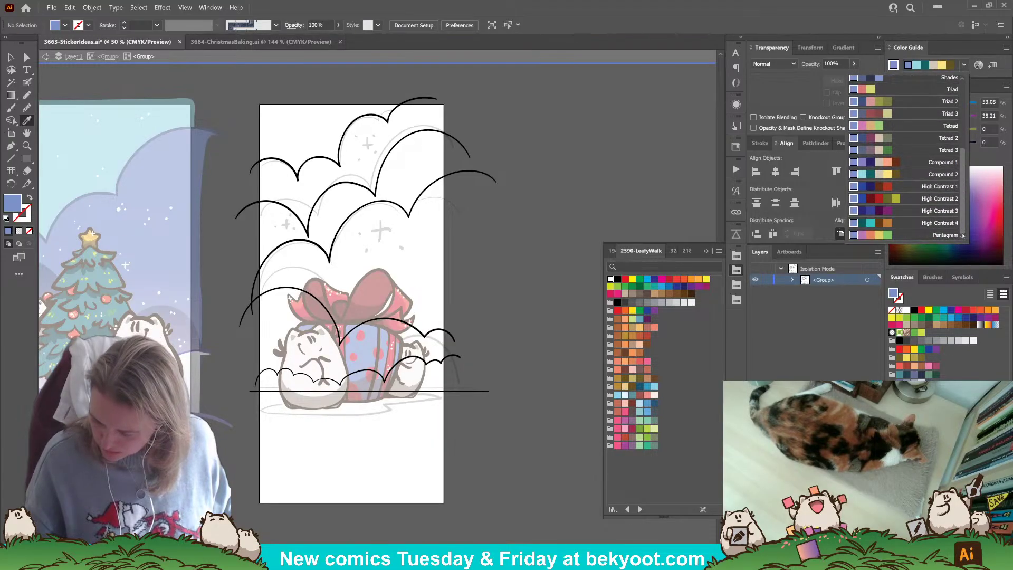
{"action": "left_click", "coordinate": [909, 222]}
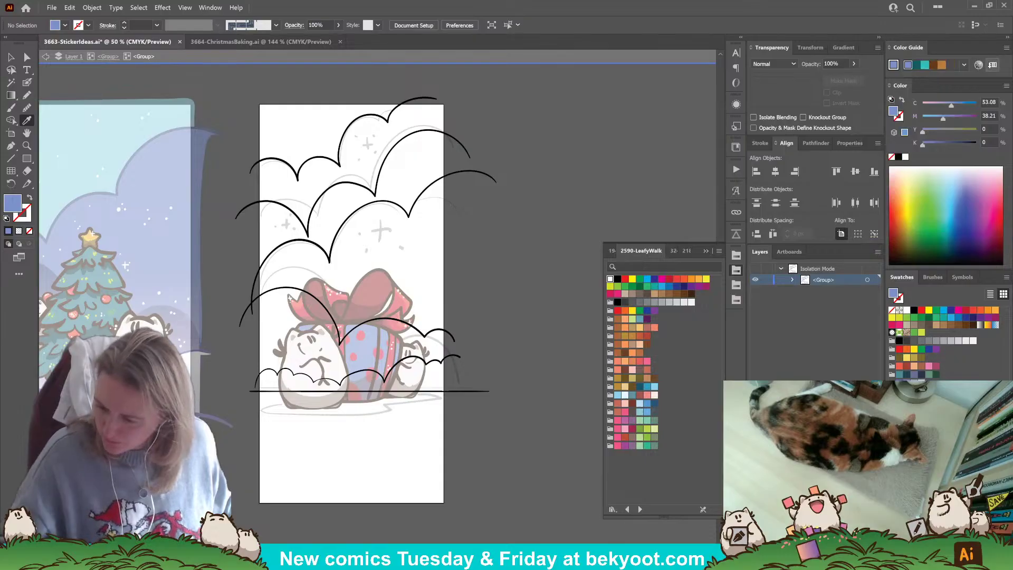
{"action": "left_click", "coordinate": [964, 64]}
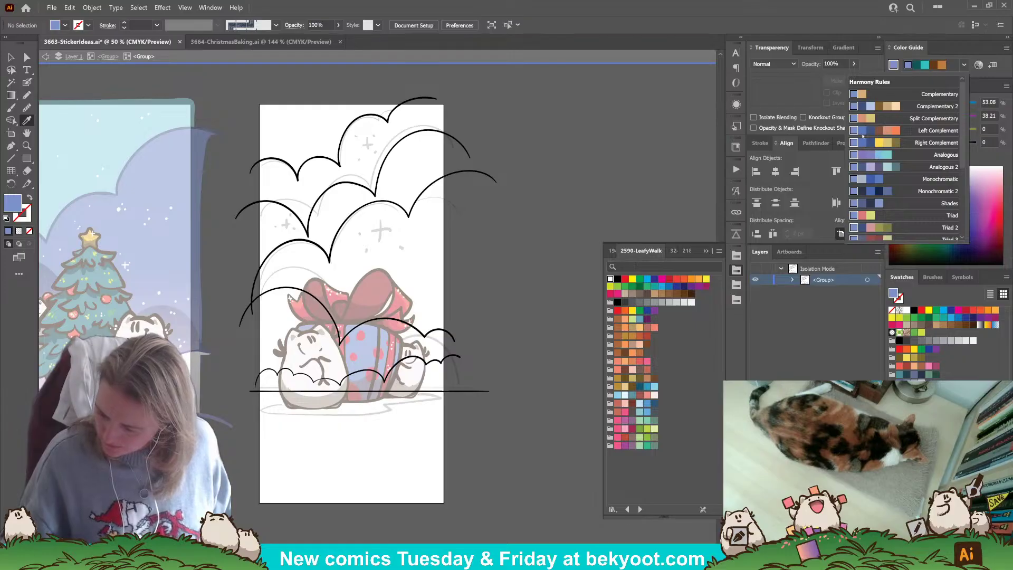
{"action": "left_click_drag", "start_coordinate": [963, 117], "coordinate": [969, 184]}
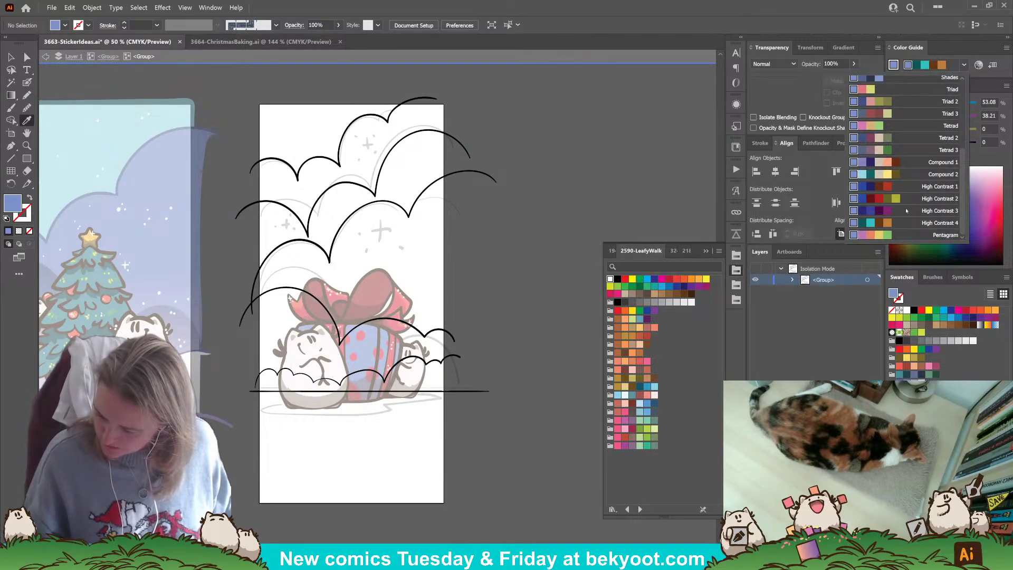
{"action": "key", "text": "Escape"}
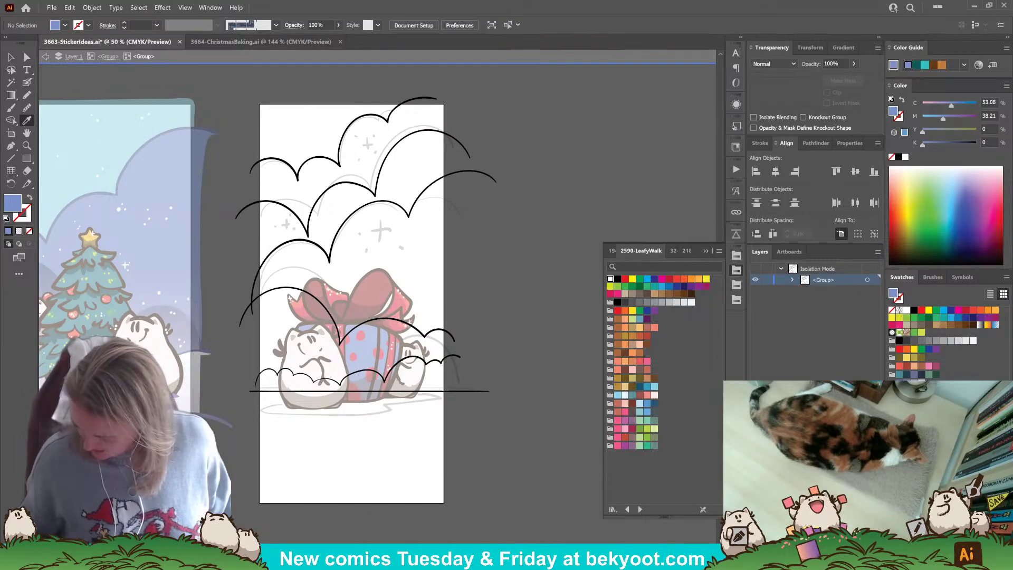
- Sample the gift ribbon's red as the fill and try the Right Complement, Shades and Left Complement color harmonies for it
{"action": "left_click", "coordinate": [403, 305]}
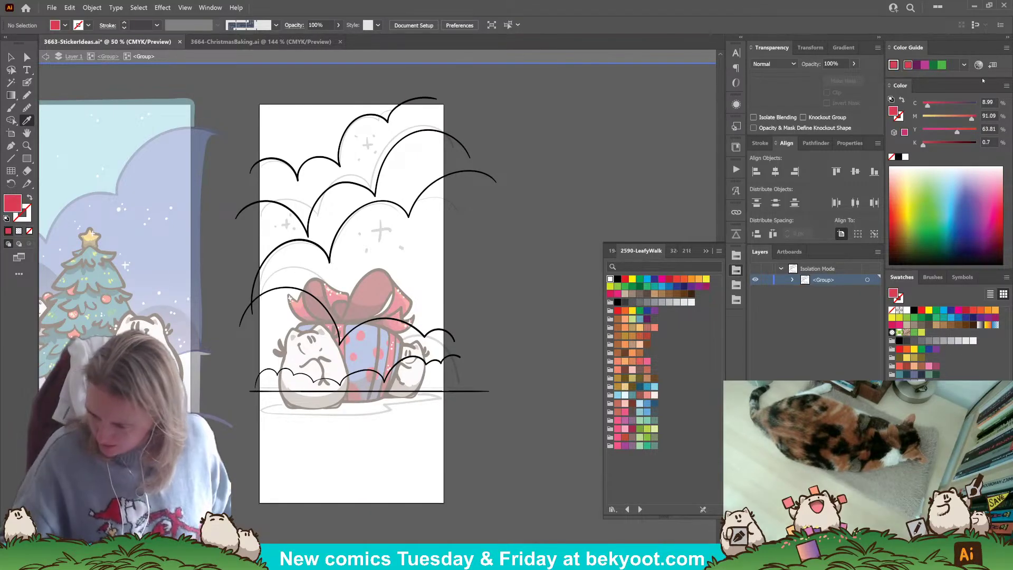
{"action": "left_click", "coordinate": [964, 65]}
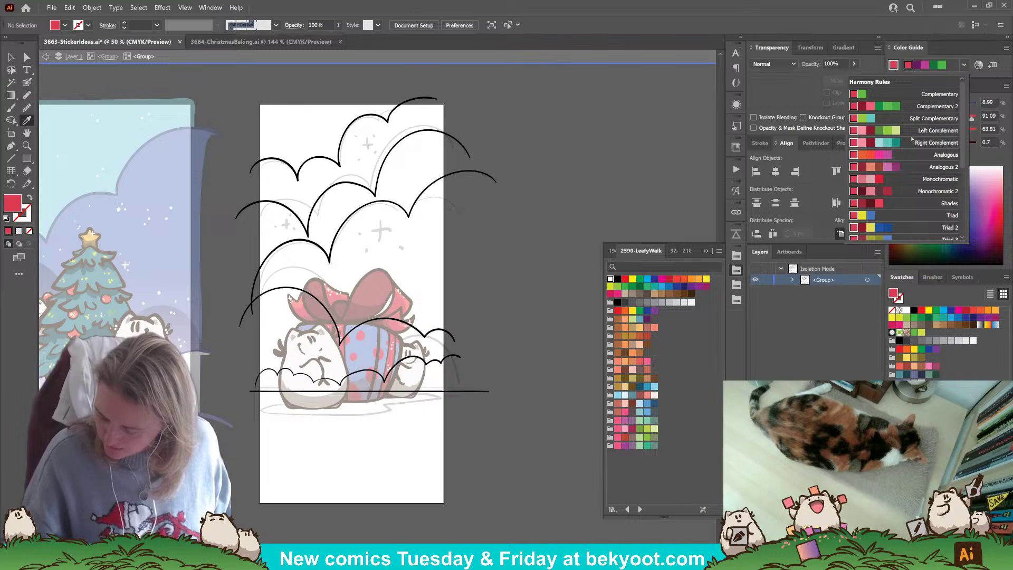
{"action": "left_click", "coordinate": [921, 141]}
{"action": "left_click", "coordinate": [964, 65]}
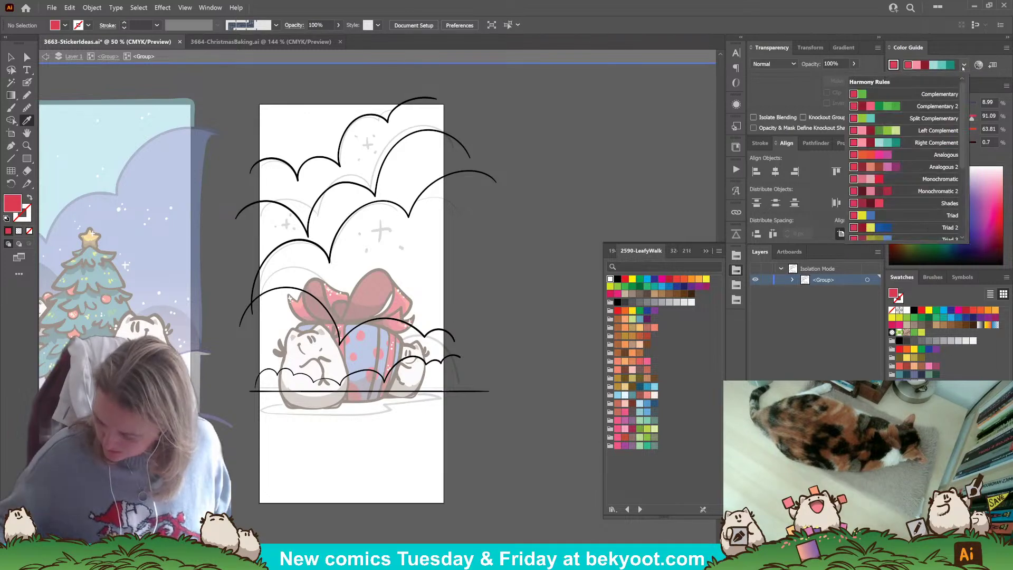
{"action": "left_click", "coordinate": [891, 204]}
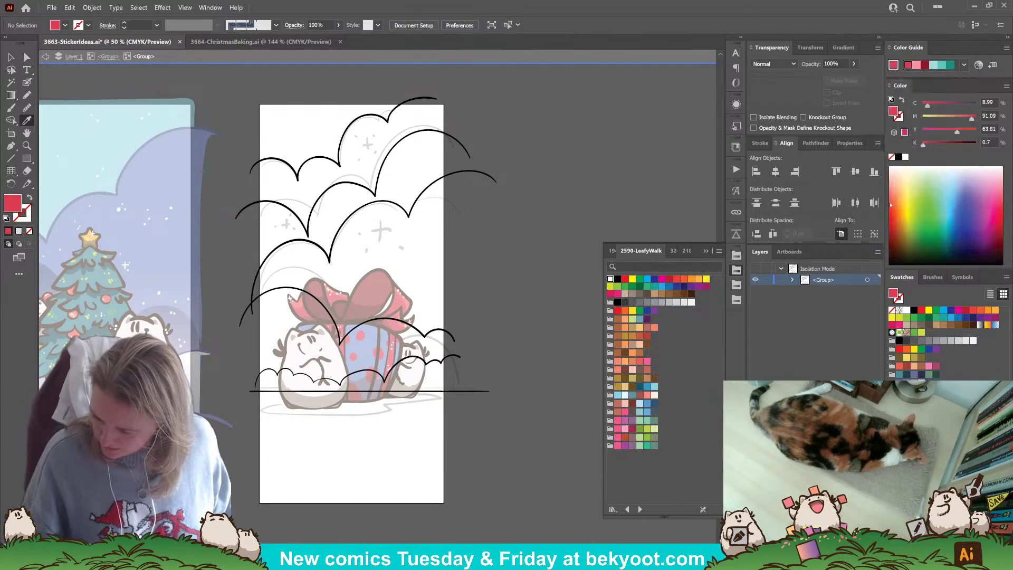
{"action": "left_click", "coordinate": [964, 64]}
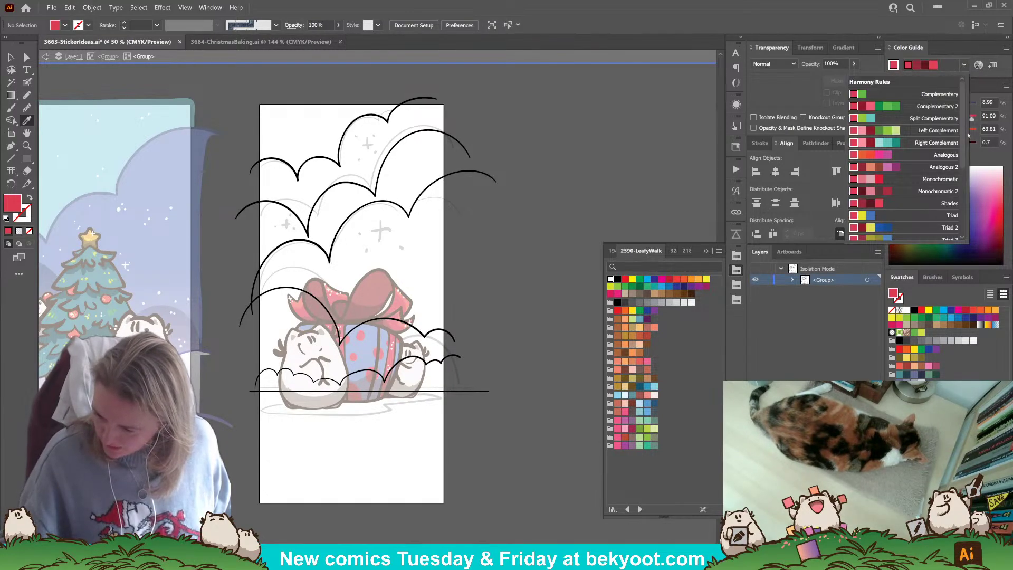
{"action": "left_click", "coordinate": [908, 132]}
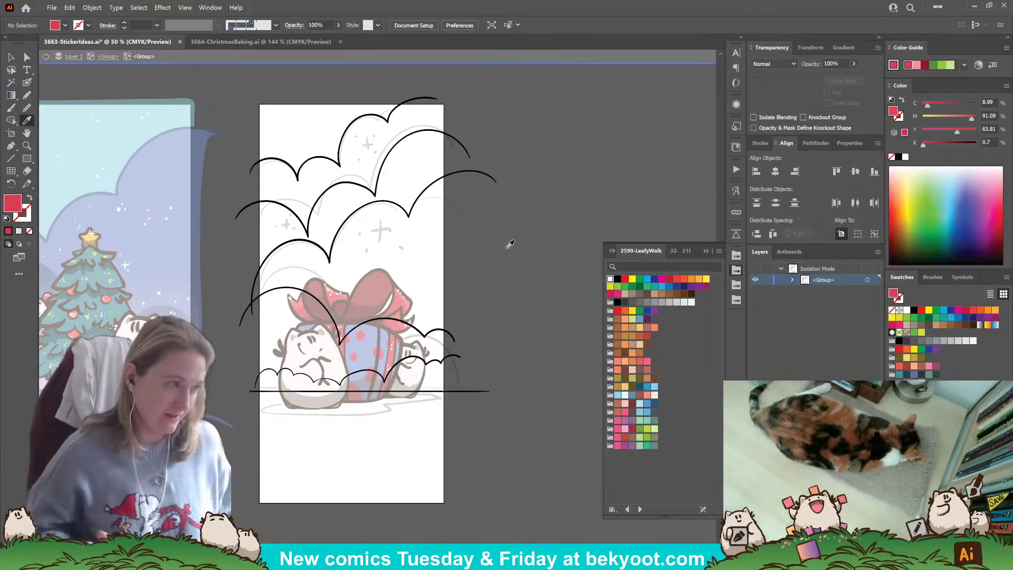
- Recolor all the traced cloud lines and the small scalloped line with the bright green swatch, CMYK 47.65, 0, 100, 0
{"action": "left_click_drag", "start_coordinate": [479, 422], "coordinate": [486, 388]}
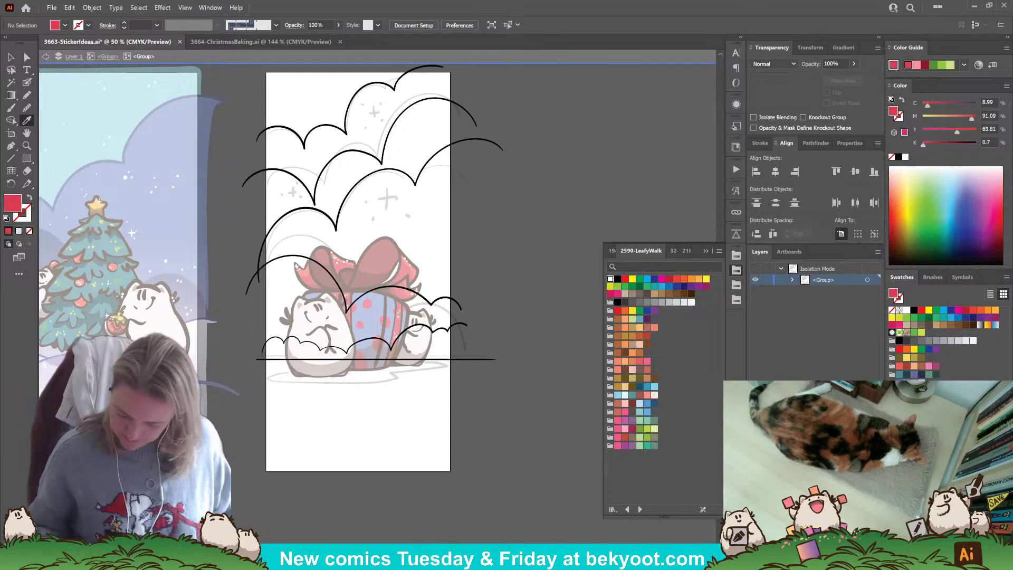
{"action": "left_click", "coordinate": [11, 57]}
{"action": "left_click_drag", "start_coordinate": [357, 269], "coordinate": [361, 292]}
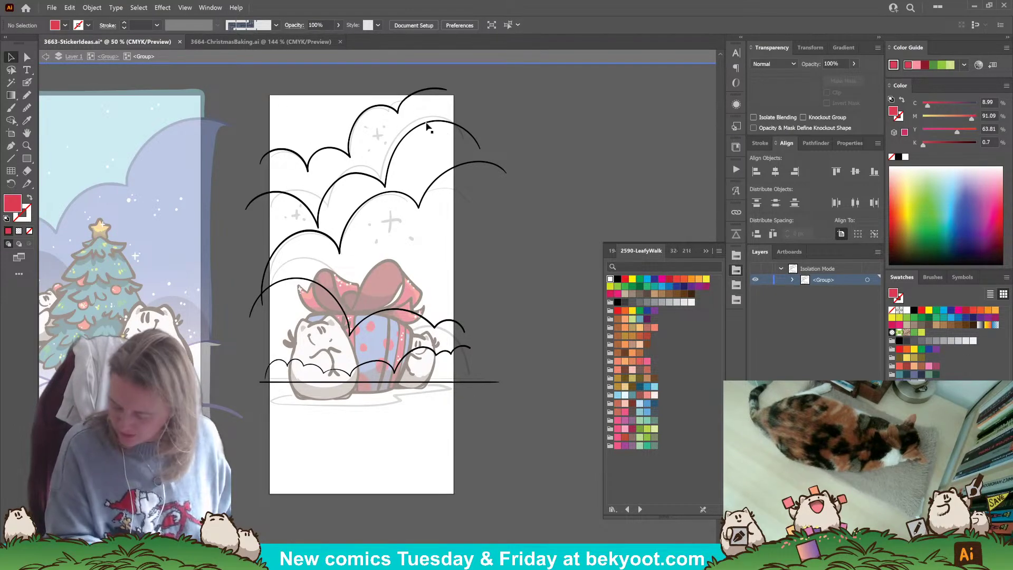
{"action": "left_click", "coordinate": [430, 90]}
{"action": "left_click", "coordinate": [427, 191], "text": "shift"}
{"action": "left_click", "coordinate": [447, 321], "text": "shift"}
{"action": "left_click", "coordinate": [463, 346], "text": "shift"}
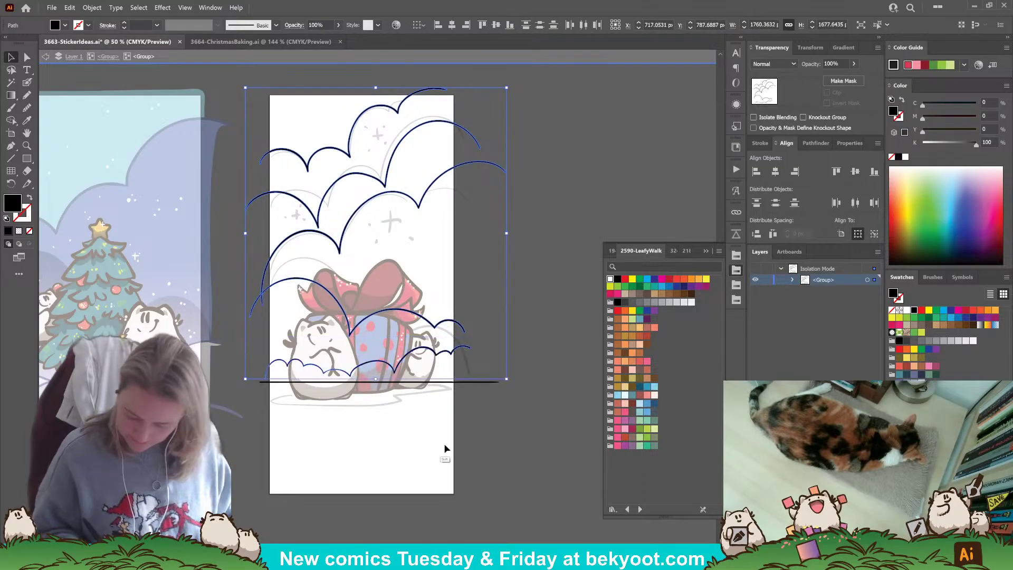
{"action": "left_click", "coordinate": [451, 417], "text": "shift"}
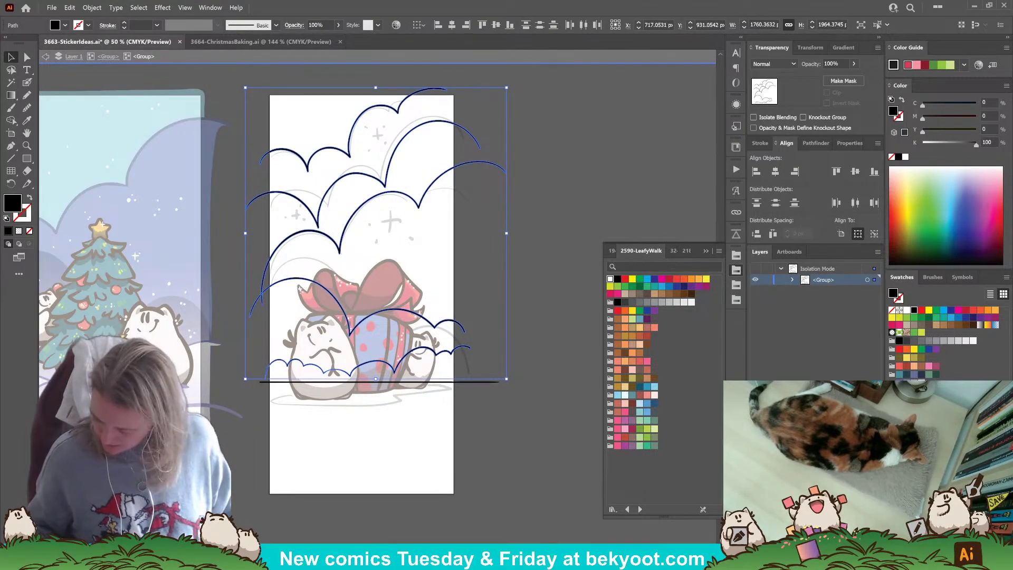
{"action": "left_click", "coordinate": [618, 287]}
{"action": "left_click", "coordinate": [540, 199]}
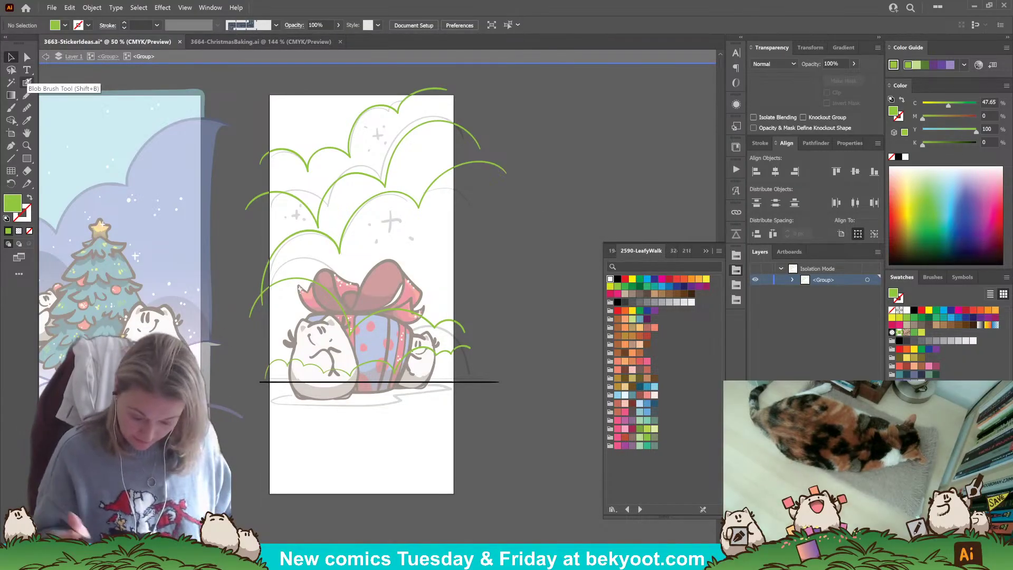
- Give the straight ground line the same bright green fill as the cloud lines
{"action": "left_click", "coordinate": [488, 382]}
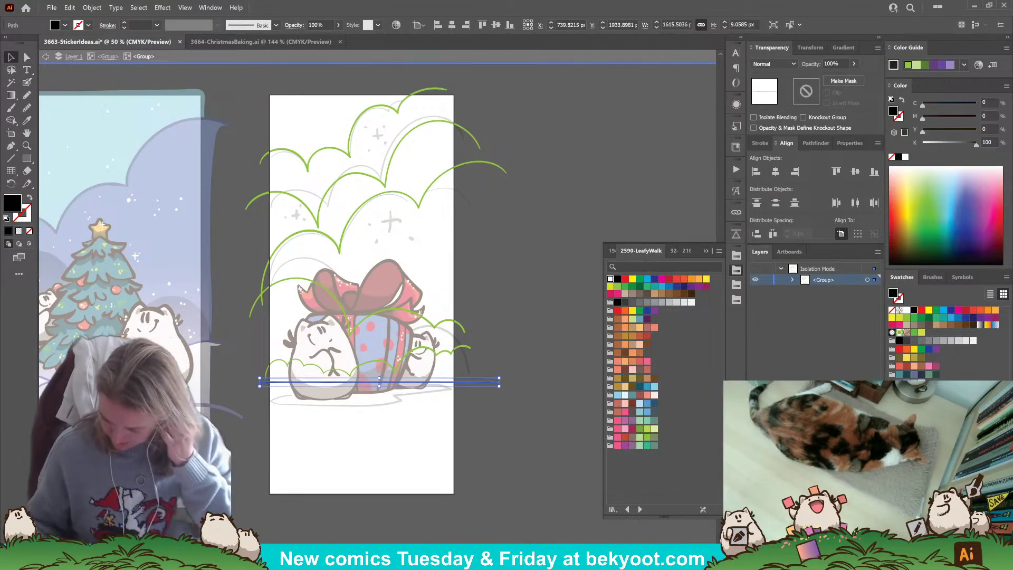
{"action": "left_click", "coordinate": [618, 286]}
{"action": "left_click", "coordinate": [517, 264]}
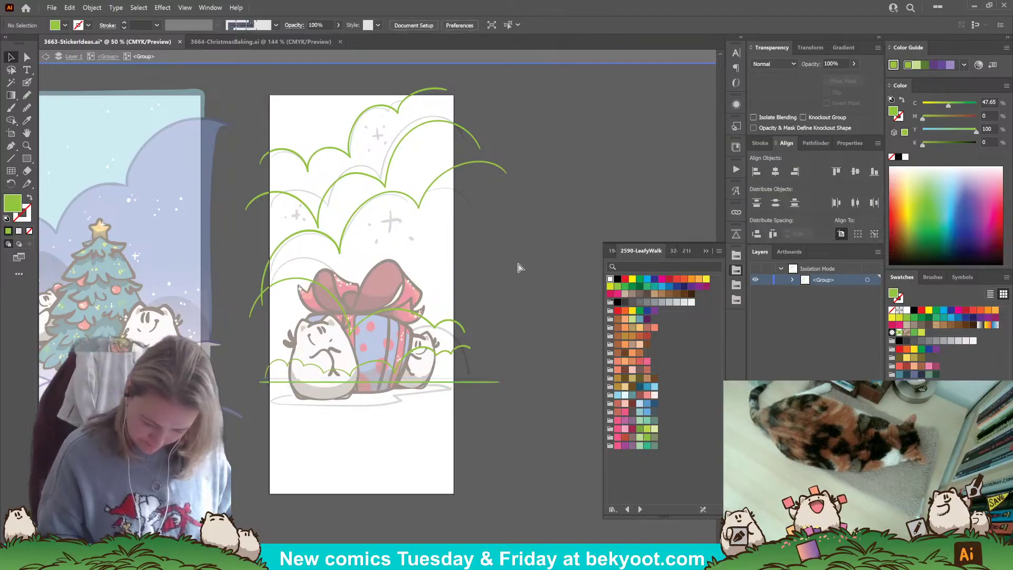
- Draw a light green sky shape above the highest cloud line with the Pencil tool in Draw Behind mode
{"action": "left_click", "coordinate": [26, 95]}
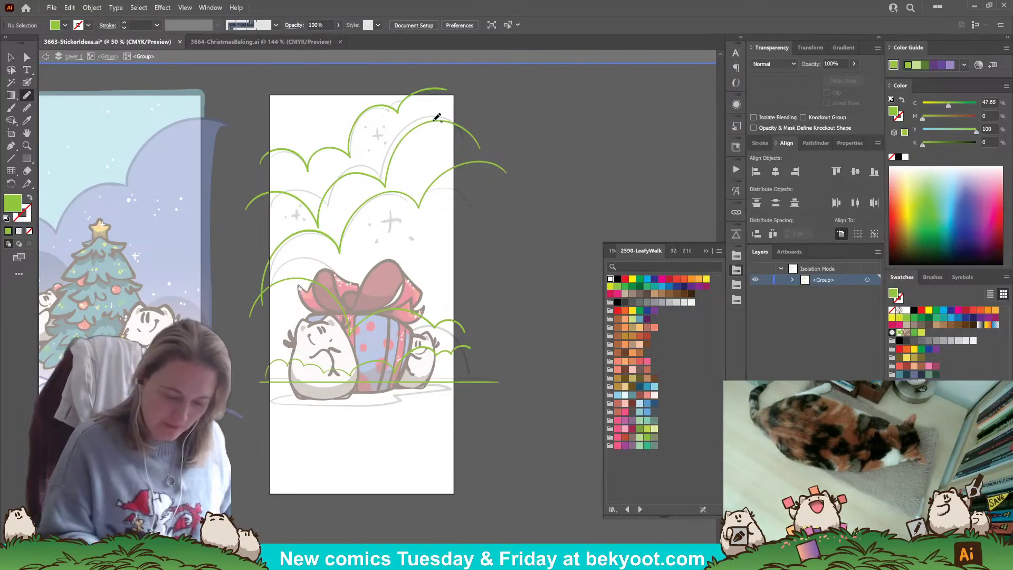
{"action": "left_click", "coordinate": [20, 244]}
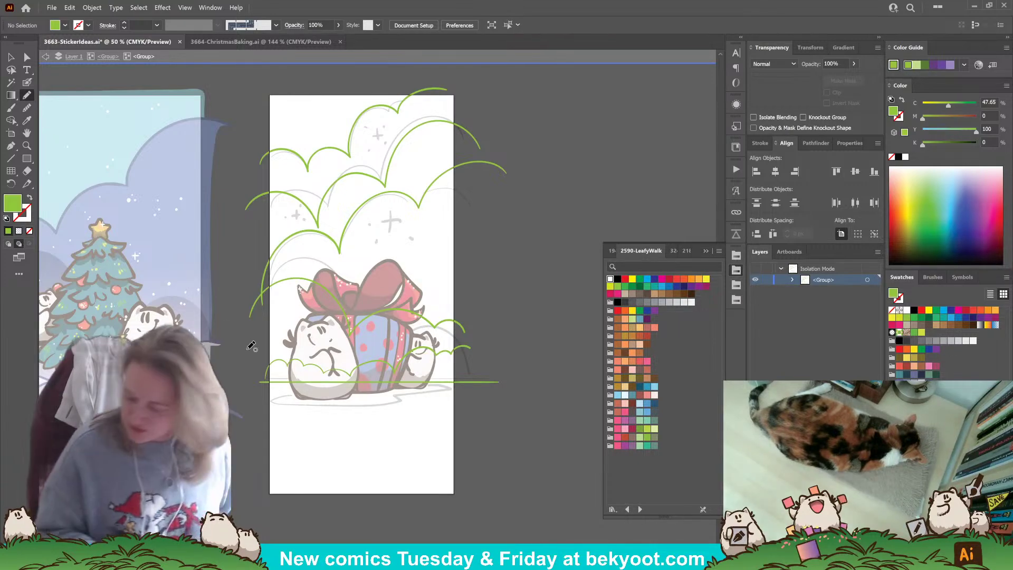
{"action": "left_click", "coordinate": [917, 65]}
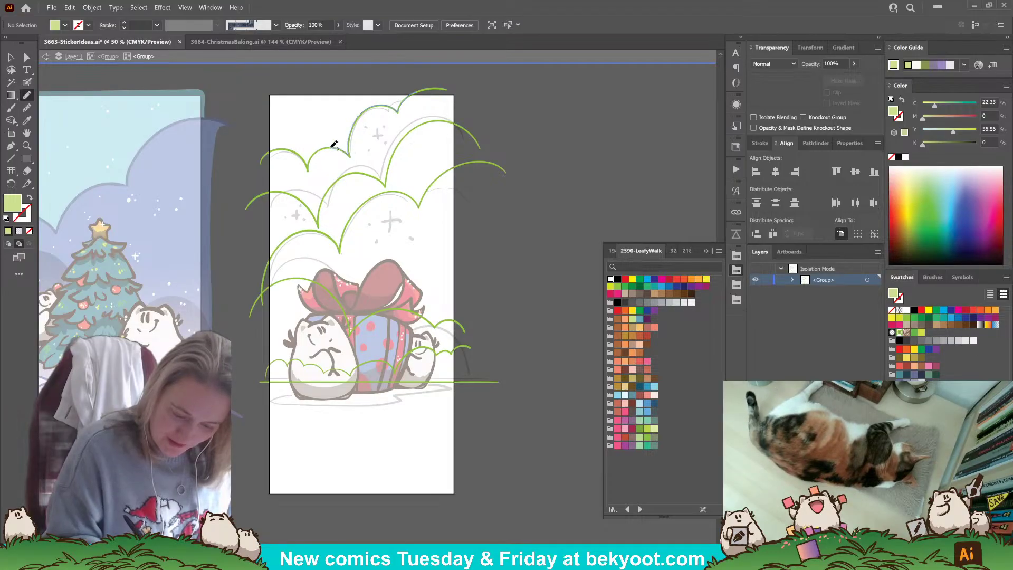
{"action": "mouse_move", "coordinate": [315, 156]}
{"action": "left_mouse_down"}
{"action": "mouse_move", "coordinate": [309, 167]}
{"action": "mouse_move", "coordinate": [298, 153]}
{"action": "mouse_move", "coordinate": [265, 157]}
{"action": "mouse_move", "coordinate": [263, 86]}
{"action": "mouse_move", "coordinate": [431, 86]}
{"action": "mouse_move", "coordinate": [417, 93]}
{"action": "left_mouse_up"}
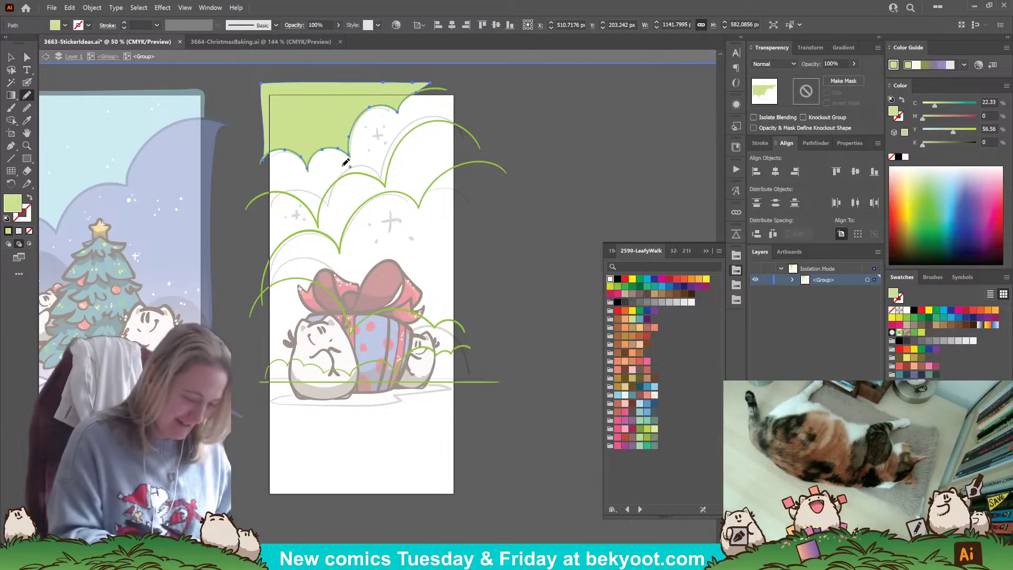
{"action": "left_click", "coordinate": [528, 130], "text": "ctrl"}
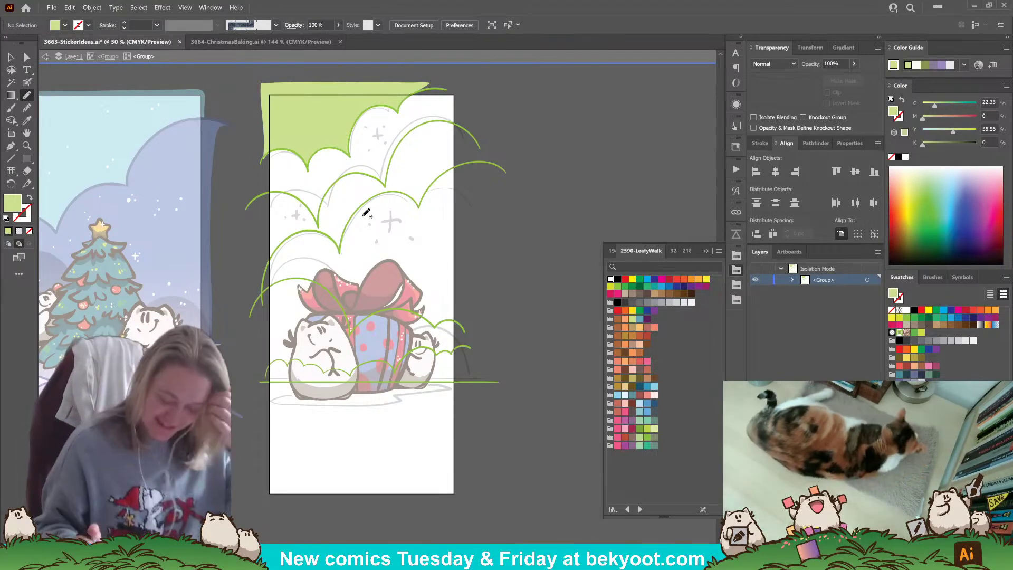
- Adjust the sky shape's end anchor points so its outer corners meet the ends of the highest cloud line
{"action": "key", "text": "a"}
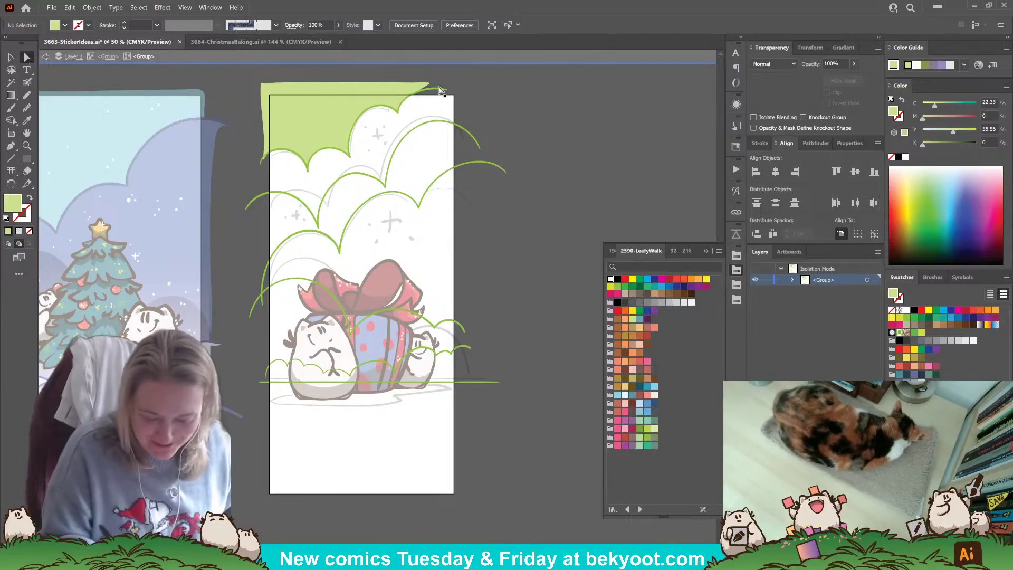
{"action": "left_click", "coordinate": [446, 86]}
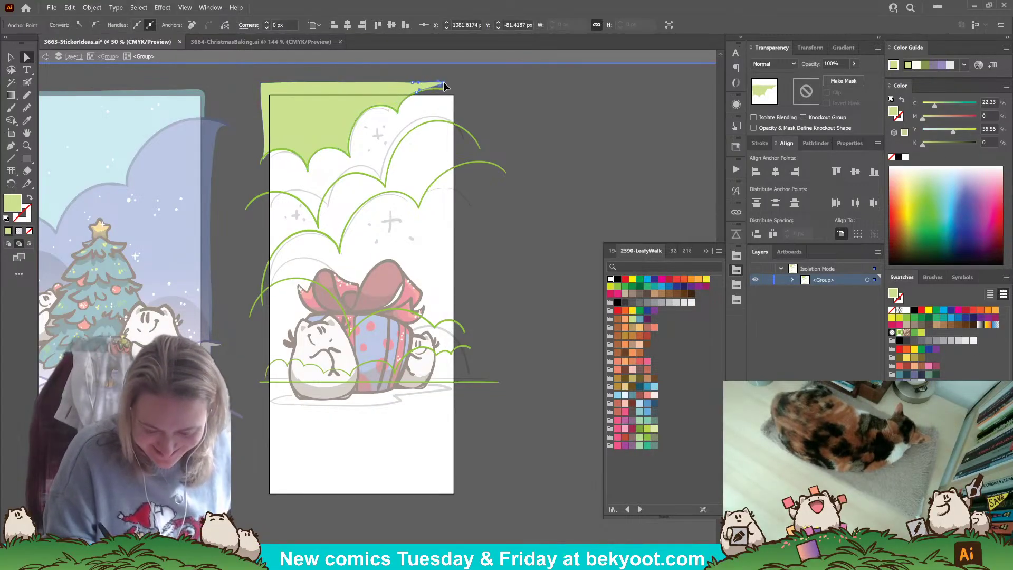
{"action": "left_click", "coordinate": [490, 100]}
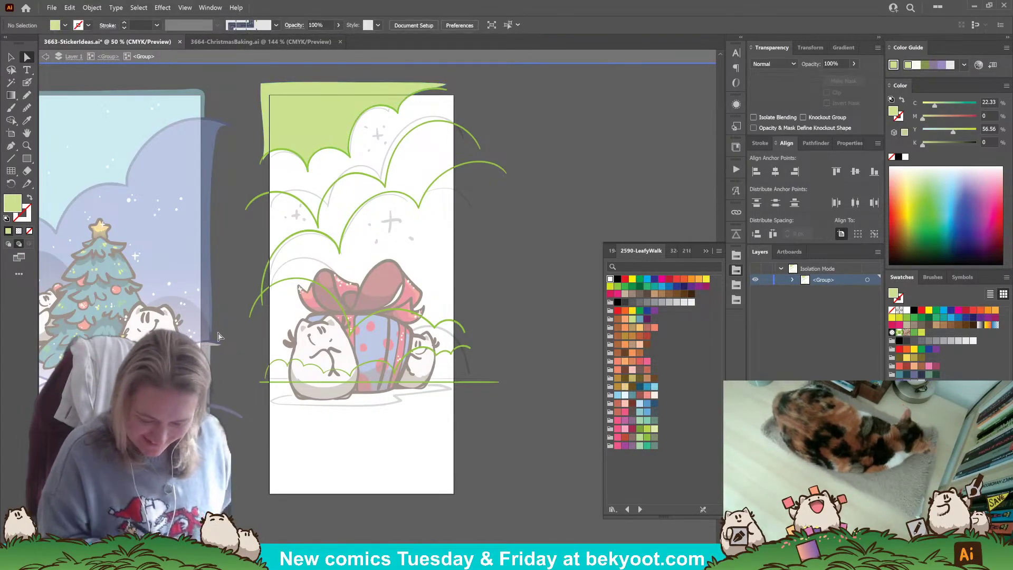
{"action": "left_click", "coordinate": [263, 158]}
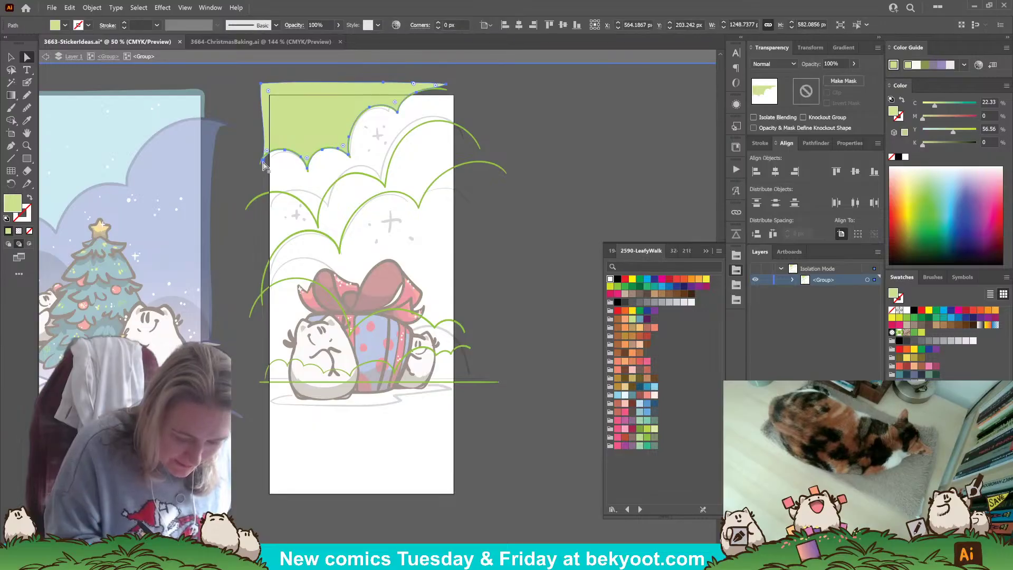
{"action": "left_click", "coordinate": [264, 160]}
{"action": "left_click", "coordinate": [261, 159]}
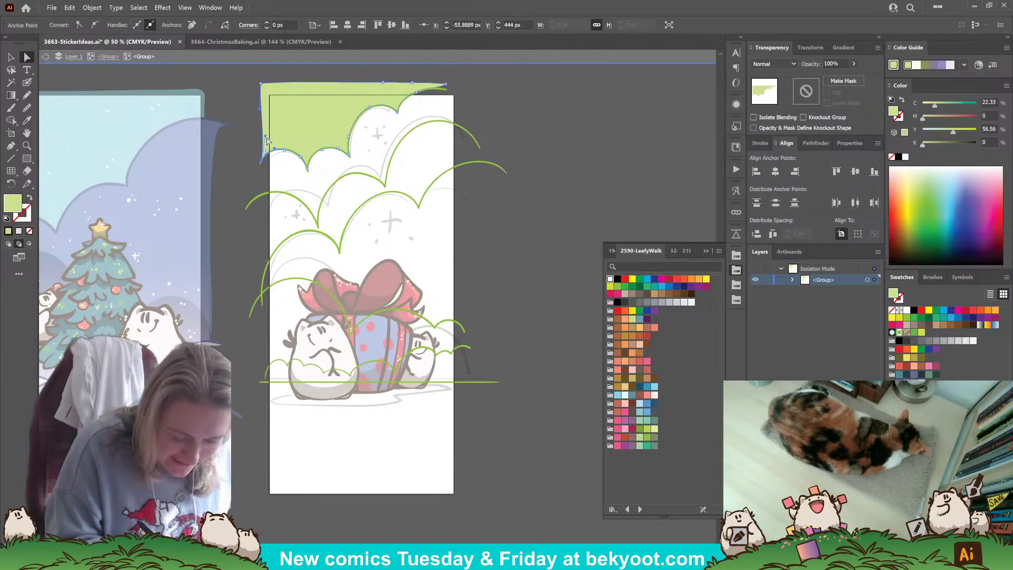
{"action": "left_click", "coordinate": [246, 151]}
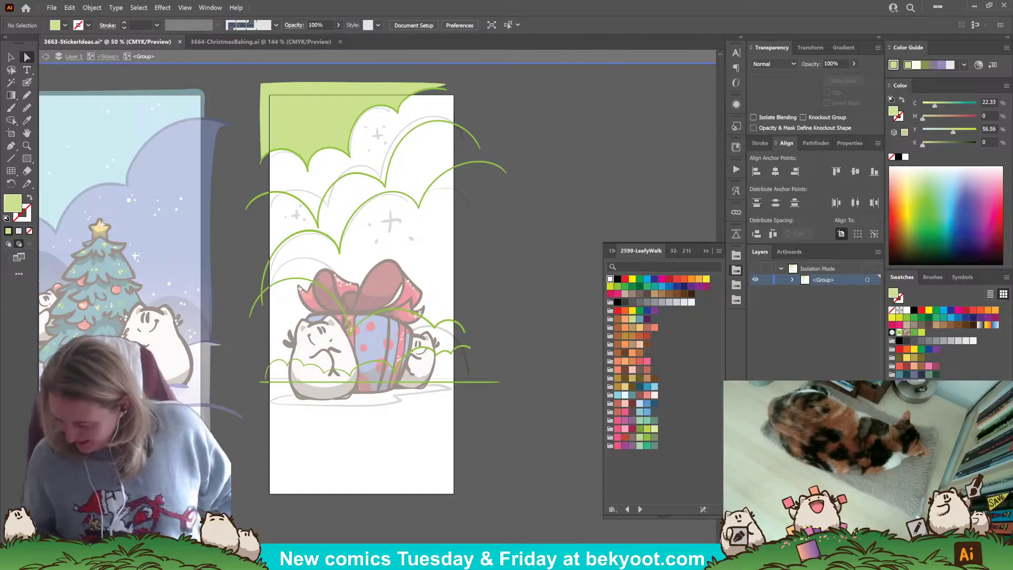
- Recolor the sky shape above the highest cloud line with the paler green, CMYK 13.23, 0, 43.09, 0
{"action": "left_click", "coordinate": [338, 122]}
{"action": "left_click", "coordinate": [654, 429]}
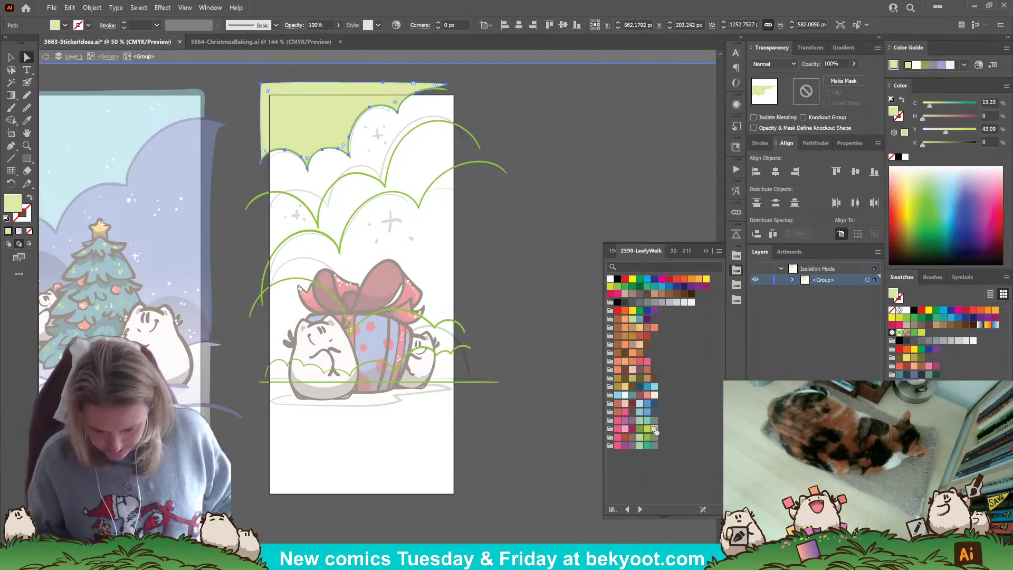
{"action": "left_click", "coordinate": [522, 295]}
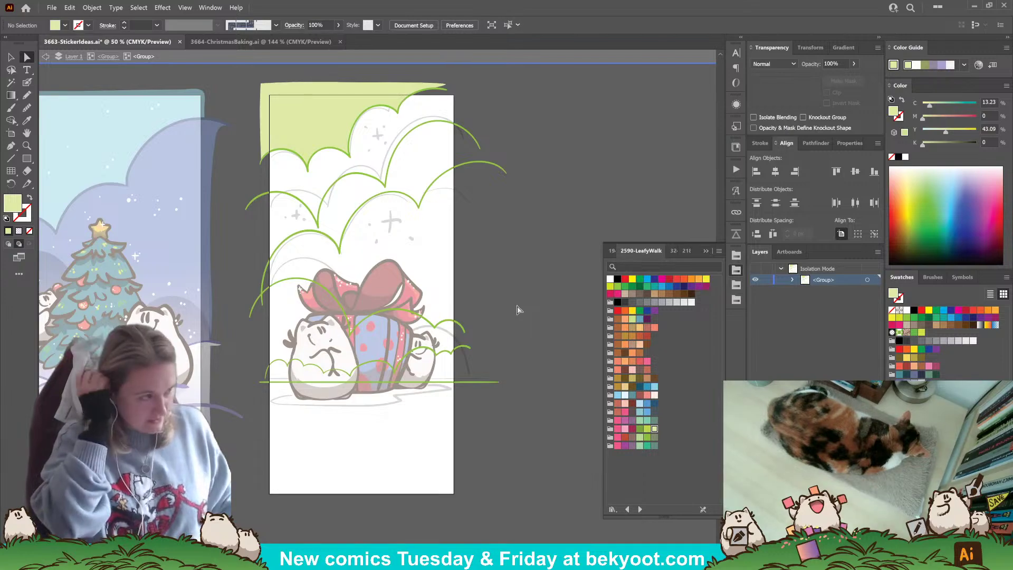
- Draw a light green shape, CMYK 22.33, 0, 56.56, 0, behind the sky shape down to the second cloud line with the Pencil tool
{"action": "key", "text": "Return"}
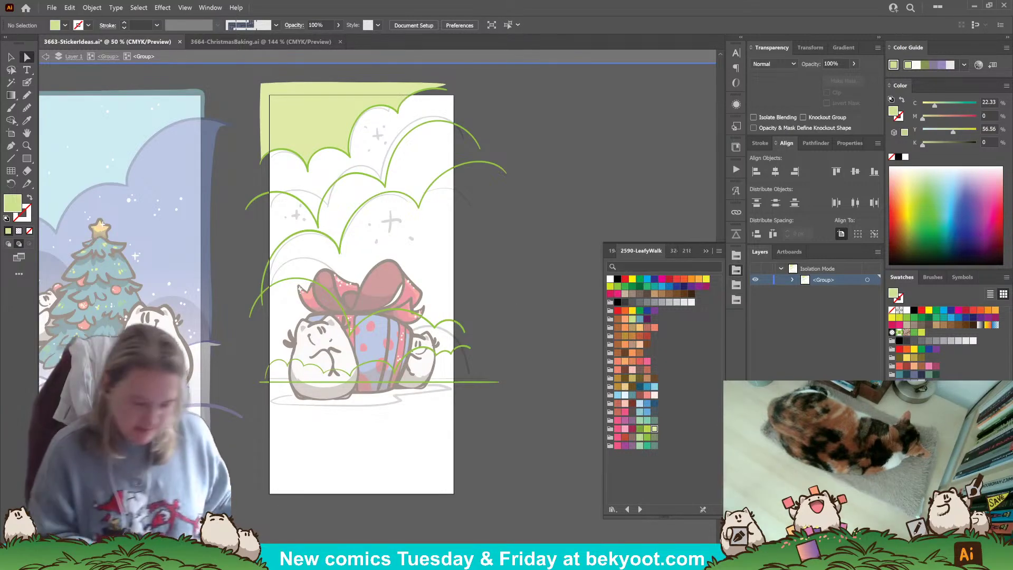
{"action": "left_click", "coordinate": [26, 95]}
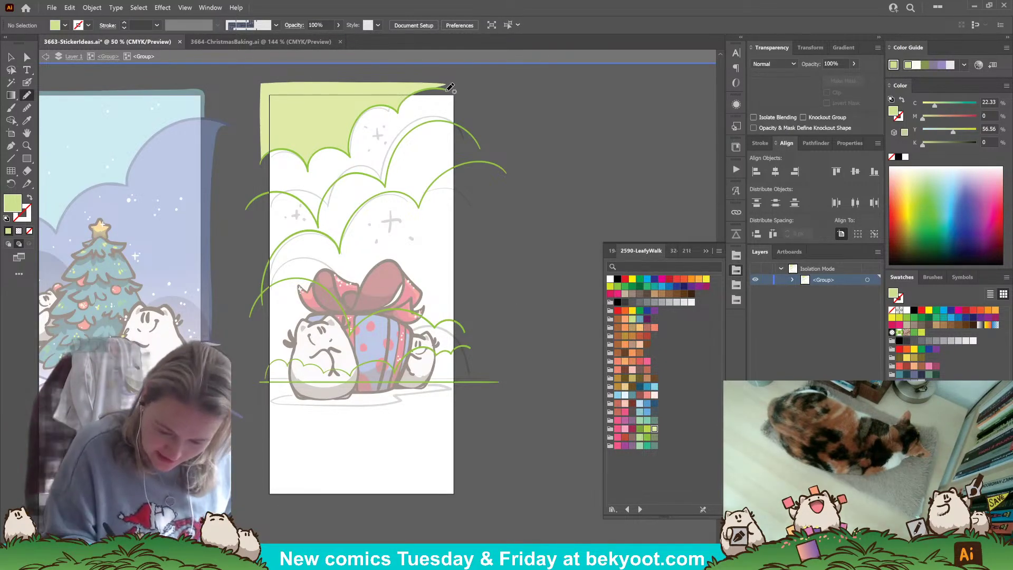
{"action": "mouse_move", "coordinate": [466, 124]}
{"action": "left_mouse_down"}
{"action": "mouse_move", "coordinate": [404, 138]}
{"action": "mouse_move", "coordinate": [384, 185]}
{"action": "mouse_move", "coordinate": [361, 173]}
{"action": "mouse_move", "coordinate": [337, 181]}
{"action": "mouse_move", "coordinate": [317, 226]}
{"action": "mouse_move", "coordinate": [290, 195]}
{"action": "mouse_move", "coordinate": [262, 196]}
{"action": "mouse_move", "coordinate": [263, 148]}
{"action": "mouse_move", "coordinate": [345, 112]}
{"action": "mouse_move", "coordinate": [444, 83]}
{"action": "mouse_move", "coordinate": [462, 88]}
{"action": "mouse_move", "coordinate": [467, 126]}
{"action": "left_mouse_up"}
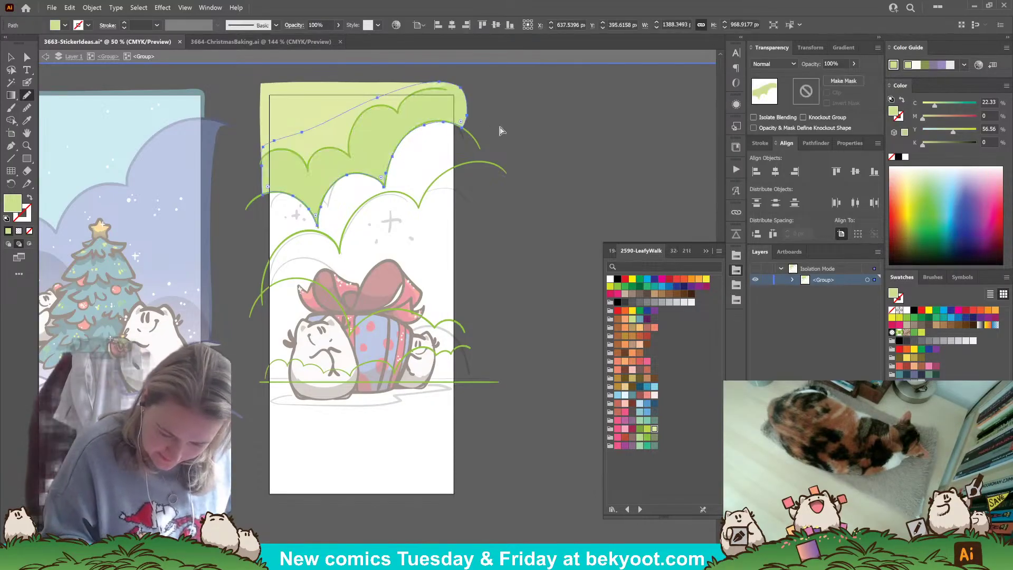
- Adjust the anchor points along the light green shape's lower edge to follow the large bump of the second cloud line
{"action": "left_click", "coordinate": [27, 56]}
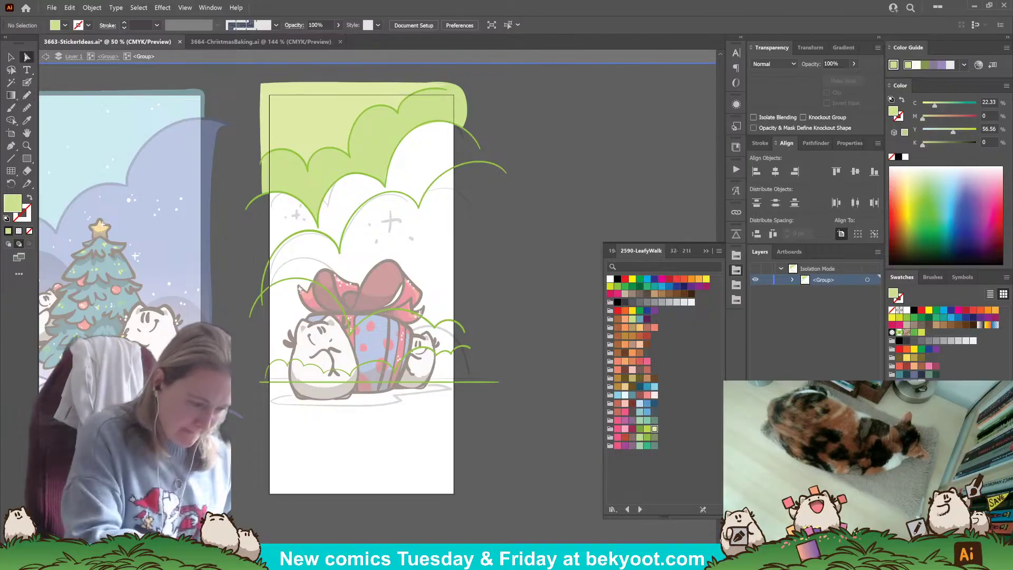
{"action": "left_click", "coordinate": [392, 154]}
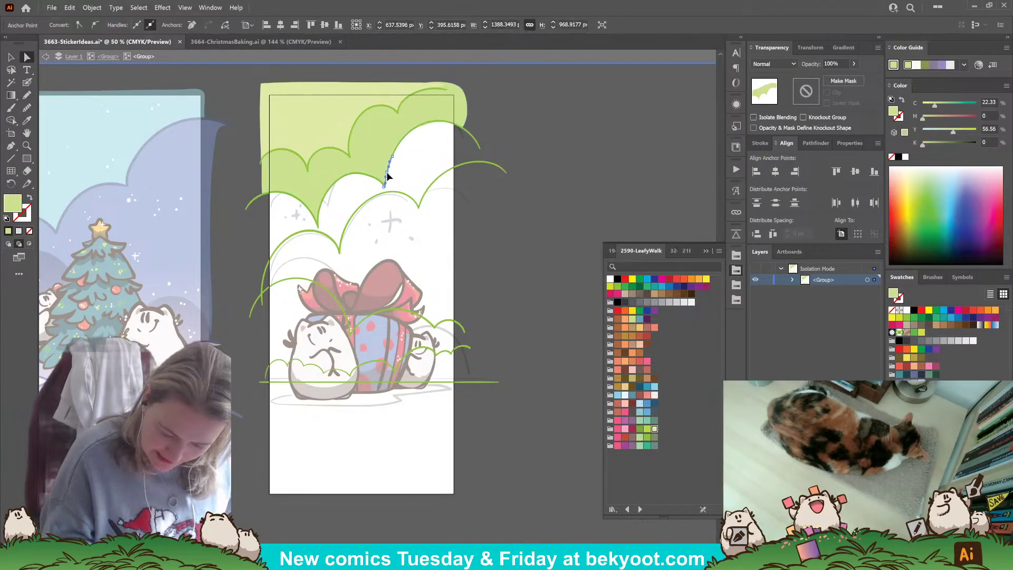
{"action": "left_click_drag", "start_coordinate": [424, 125], "coordinate": [425, 123]}
{"action": "left_click", "coordinate": [497, 113]}
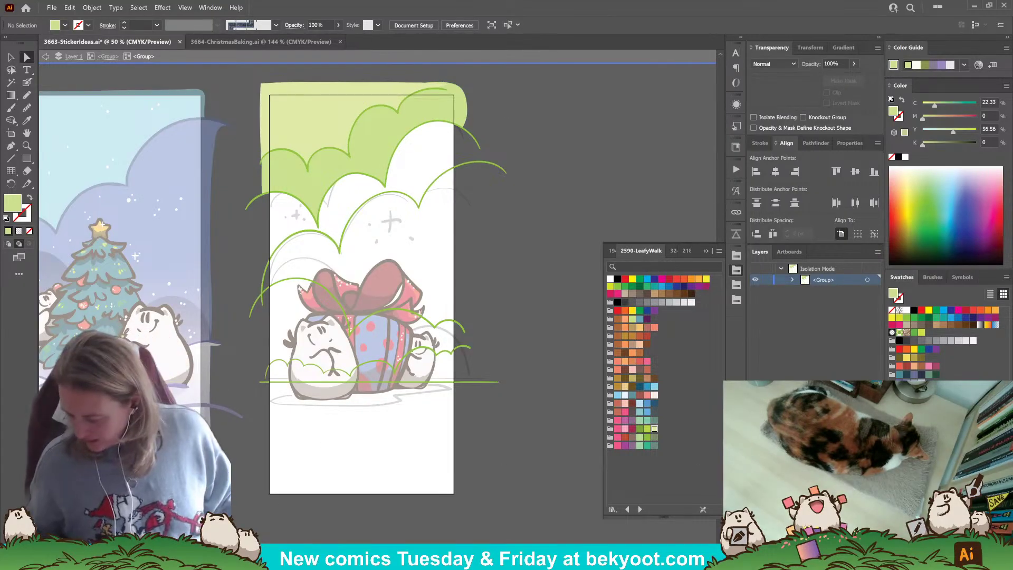
- Draw a bright green shape, CMYK 47.65, 0, 100, 0, between the second and third cloud lines with the Pencil tool
{"action": "left_click", "coordinate": [27, 95]}
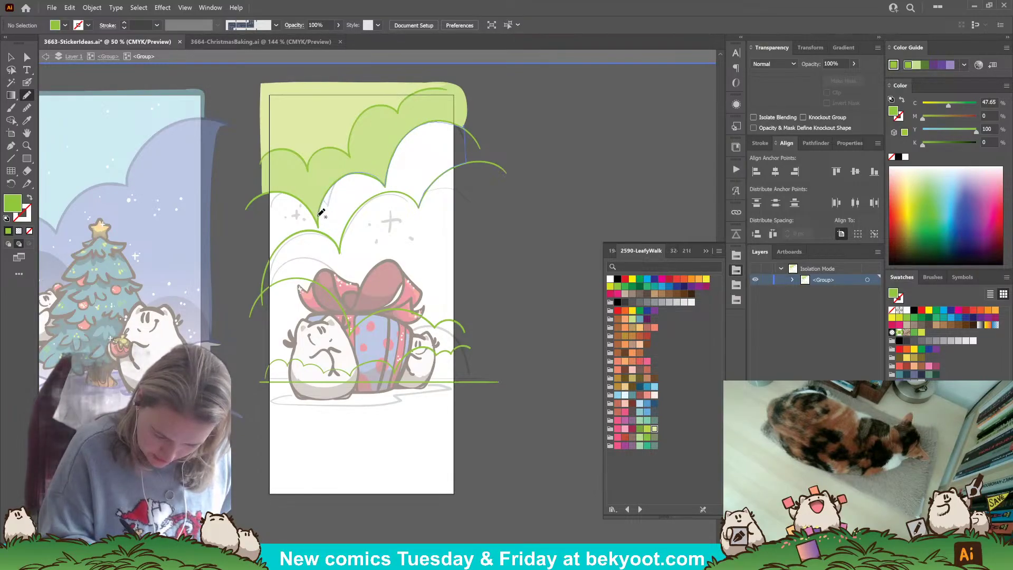
{"action": "mouse_move", "coordinate": [264, 163]}
{"action": "left_mouse_down"}
{"action": "mouse_move", "coordinate": [266, 272]}
{"action": "mouse_move", "coordinate": [279, 246]}
{"action": "mouse_move", "coordinate": [312, 227]}
{"action": "mouse_move", "coordinate": [342, 248]}
{"action": "mouse_move", "coordinate": [349, 223]}
{"action": "mouse_move", "coordinate": [377, 195]}
{"action": "mouse_move", "coordinate": [401, 189]}
{"action": "mouse_move", "coordinate": [419, 206]}
{"action": "left_mouse_up"}
- Adjust the anchor points of the bright green and light green shapes to follow the two dips of the second cloud line
{"action": "key", "text": "a"}
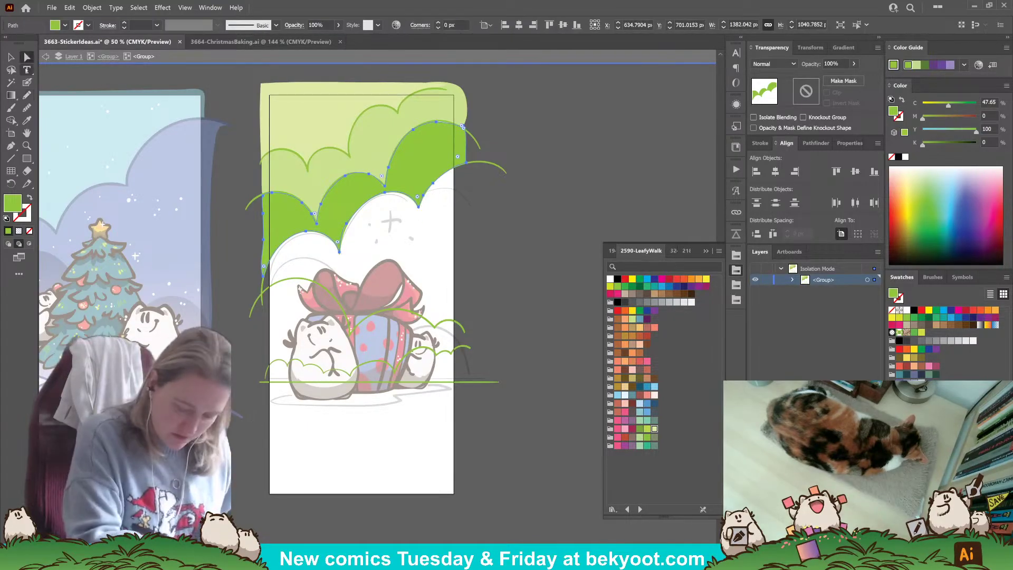
{"action": "left_click", "coordinate": [349, 220]}
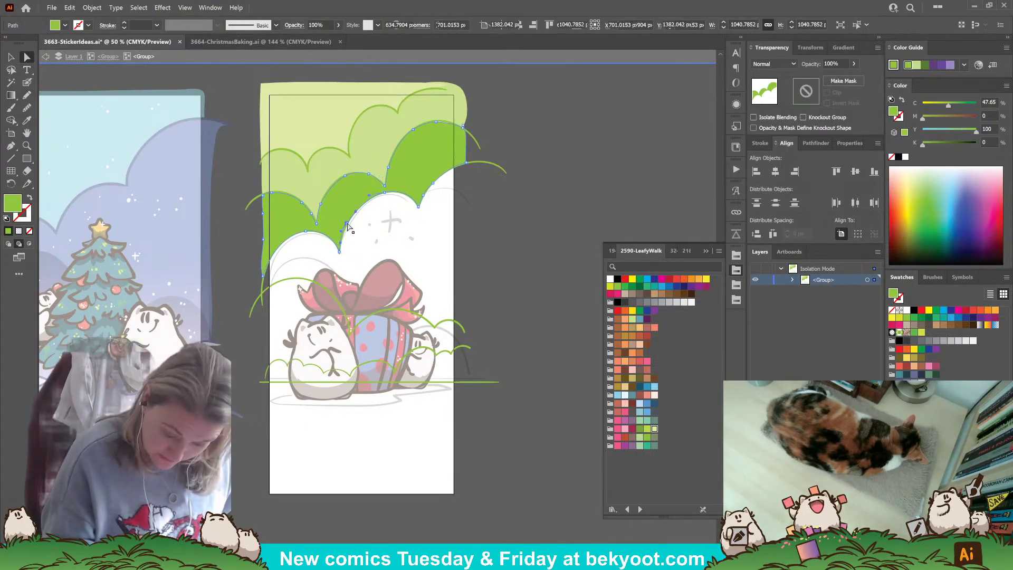
{"action": "left_click", "coordinate": [322, 206]}
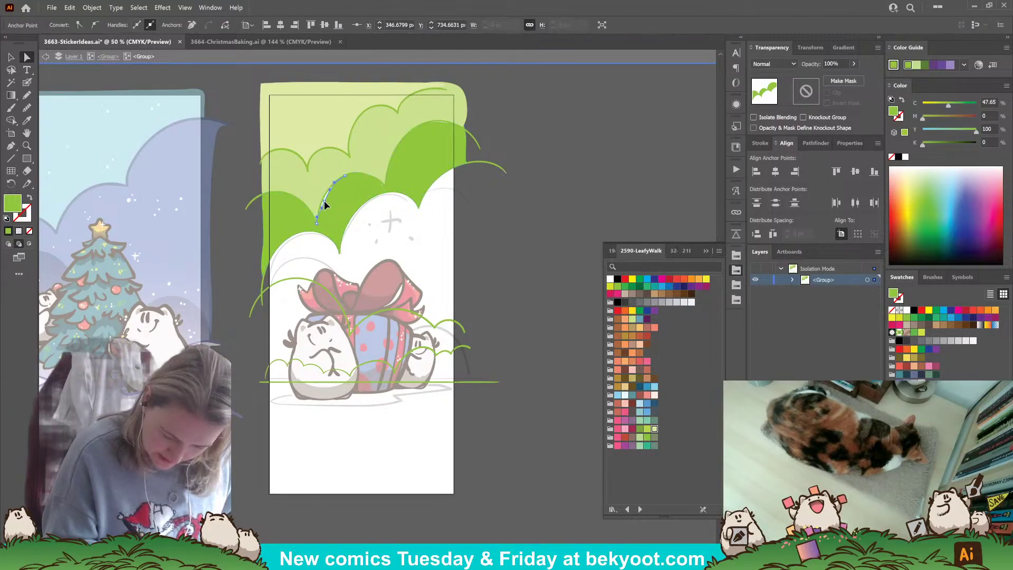
{"action": "left_click", "coordinate": [385, 187]}
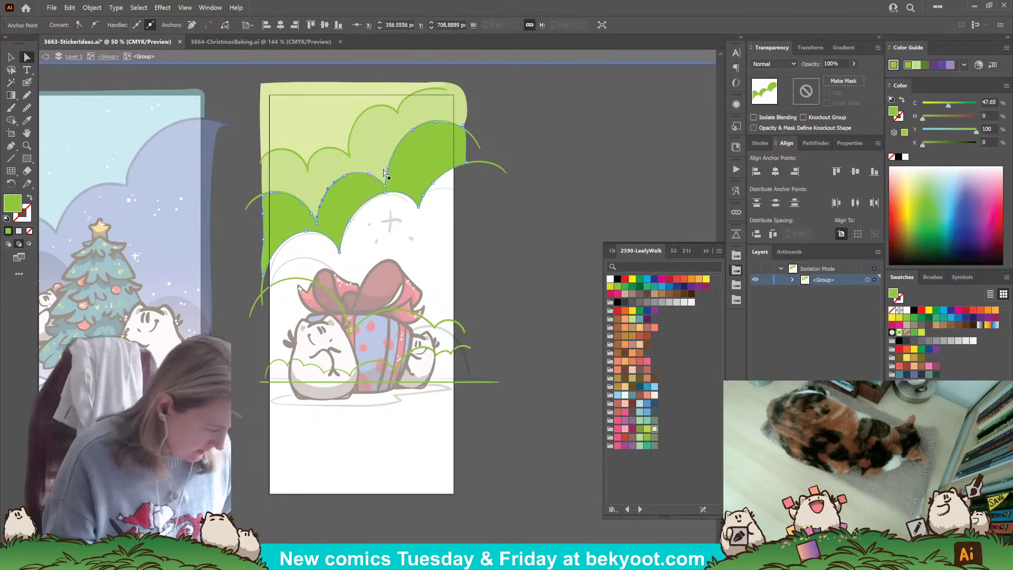
{"action": "left_click", "coordinate": [376, 163]}
{"action": "left_click", "coordinate": [385, 187]}
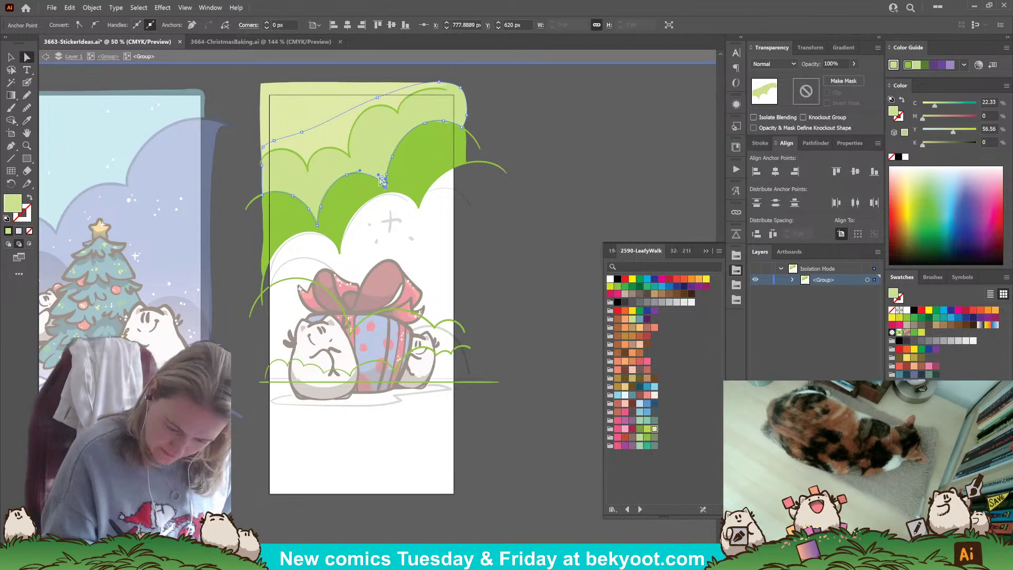
{"action": "left_click", "coordinate": [544, 120]}
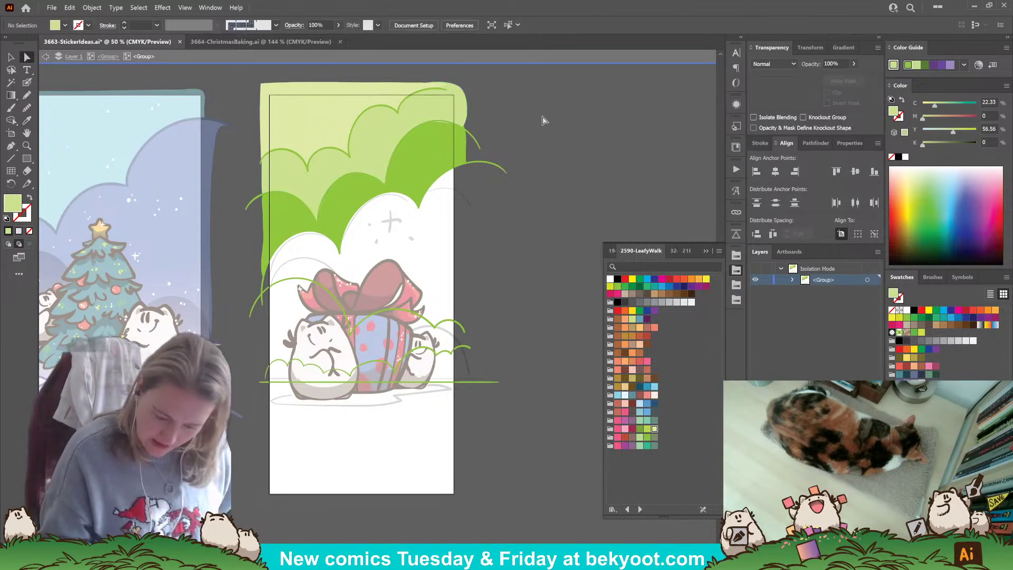
- Refine the light green shape's edge at the second cloud line's first dip and the bright green shape's edge atop its largest bump
{"action": "left_click", "coordinate": [338, 212]}
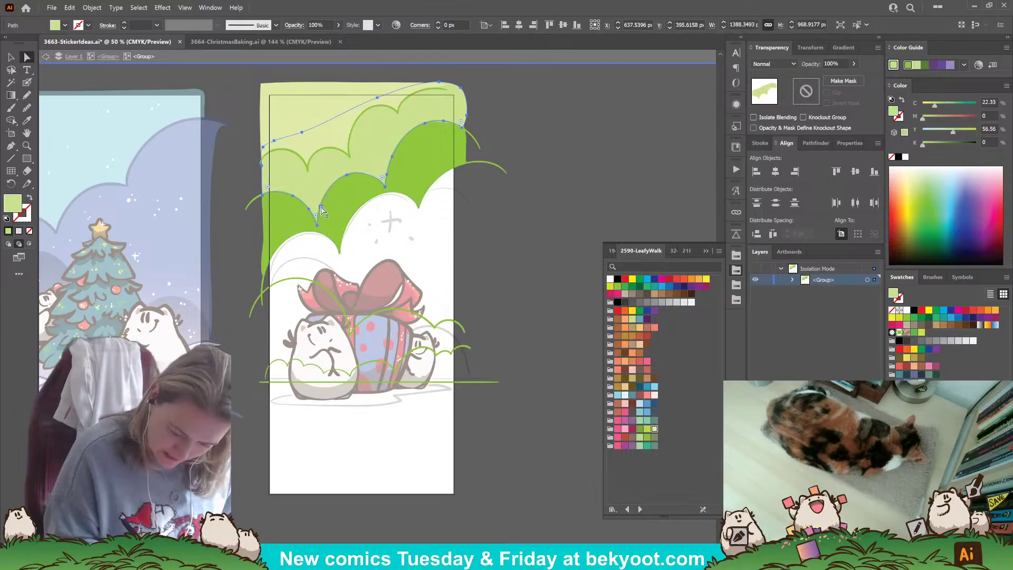
{"action": "left_click", "coordinate": [321, 207]}
{"action": "left_click_drag", "start_coordinate": [321, 207], "coordinate": [320, 205]}
{"action": "left_click", "coordinate": [546, 138]}
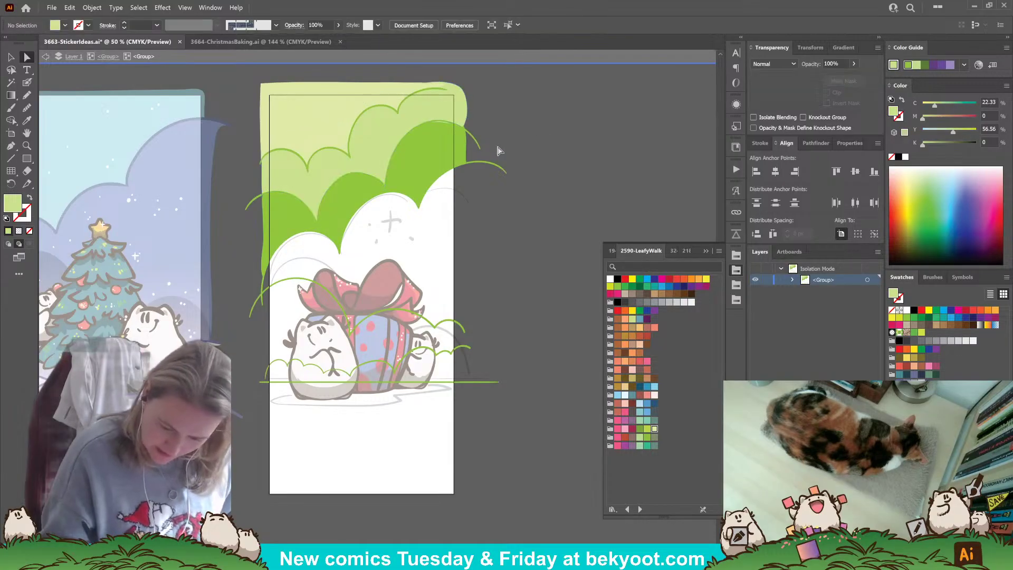
{"action": "left_click", "coordinate": [444, 122]}
{"action": "left_click", "coordinate": [437, 121]}
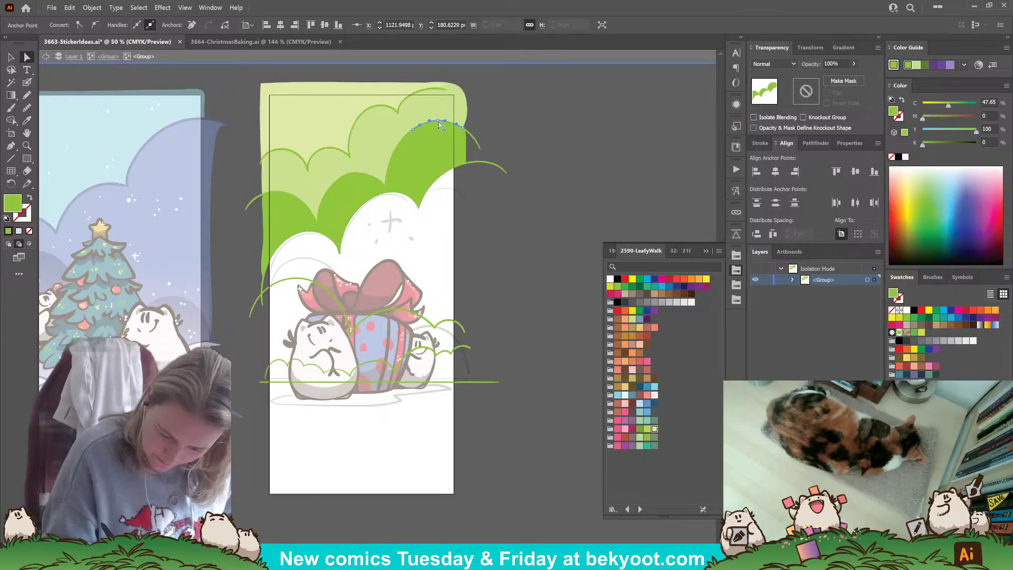
{"action": "left_click", "coordinate": [504, 111]}
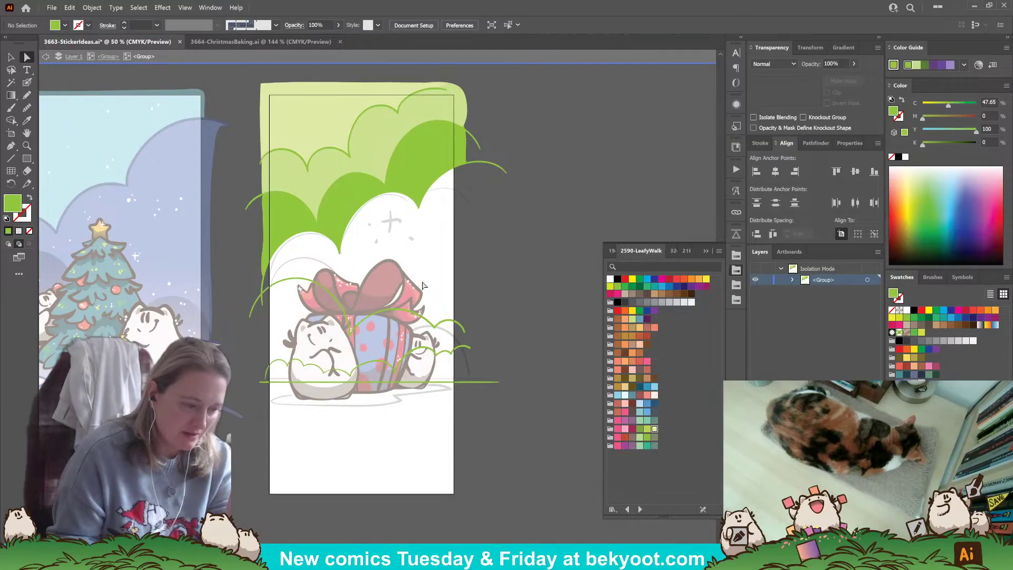
{"action": "key", "text": "n"}
{"action": "mouse_move", "coordinate": [536, 240]}
{"action": "left_mouse_down"}
{"action": "mouse_move", "coordinate": [568, 111]}
{"action": "mouse_move", "coordinate": [637, 130]}
{"action": "mouse_move", "coordinate": [650, 215]}
{"action": "mouse_move", "coordinate": [604, 233]}
{"action": "mouse_move", "coordinate": [525, 237]}
{"action": "left_mouse_up"}
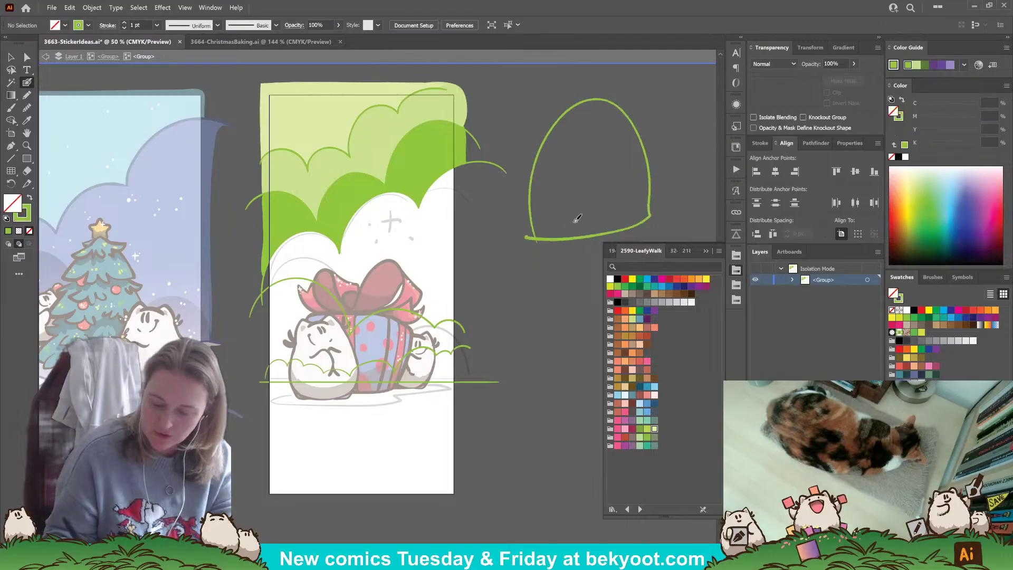
{"action": "mouse_move", "coordinate": [553, 197]}
{"action": "left_mouse_down"}
{"action": "mouse_move", "coordinate": [541, 179]}
{"action": "mouse_move", "coordinate": [568, 214]}
{"action": "mouse_move", "coordinate": [546, 187]}
{"action": "left_mouse_up"}
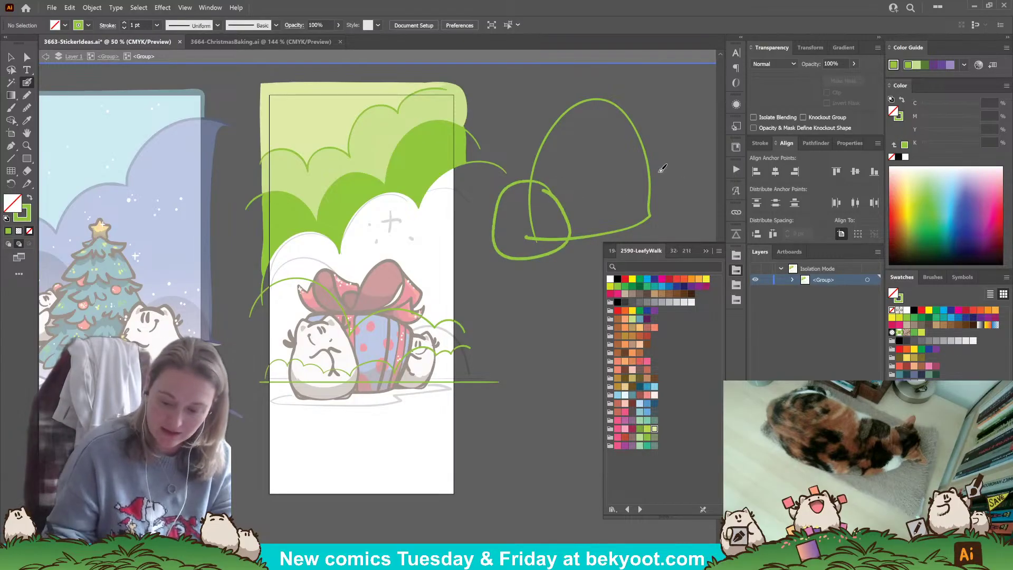
{"action": "key", "text": "ctrl+z"}
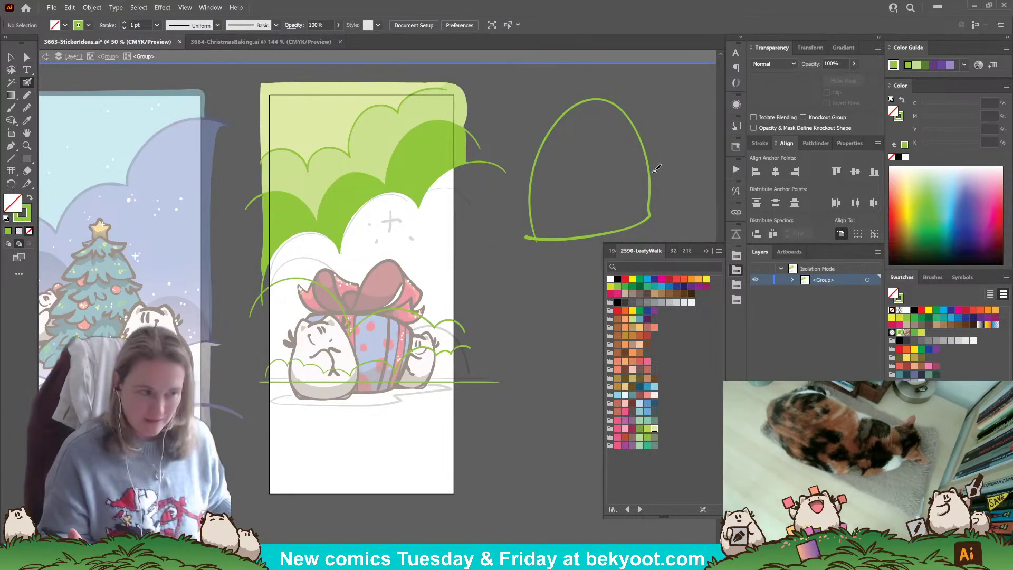
{"action": "key", "text": "ctrl+z"}
{"action": "key", "text": "ctrl+z"}
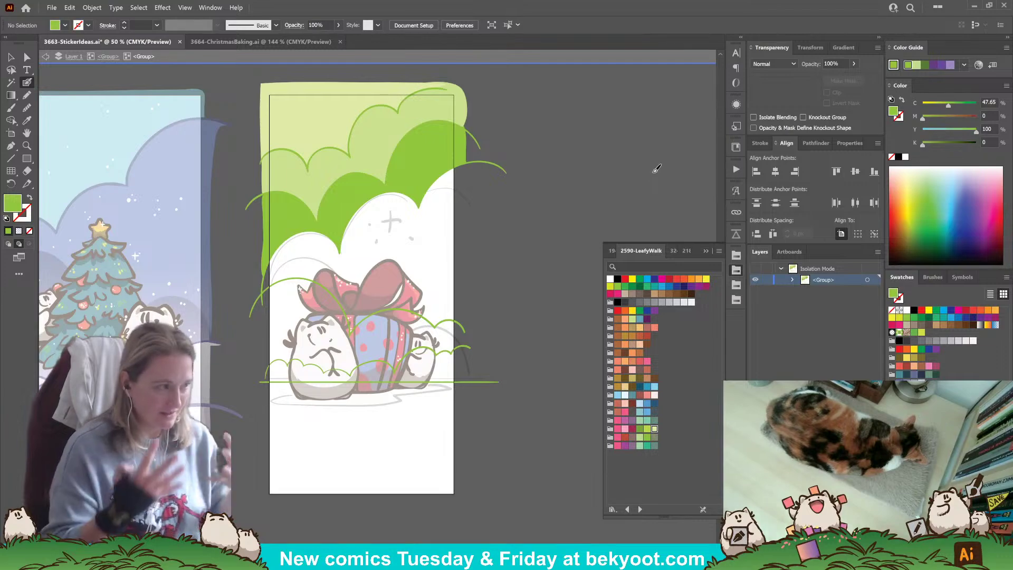
- Draw a darker green shape, CMYK 72.17, 23.15, 100, 7.67, between the third and fourth cloud lines with the Pencil tool
{"action": "key", "text": "n"}
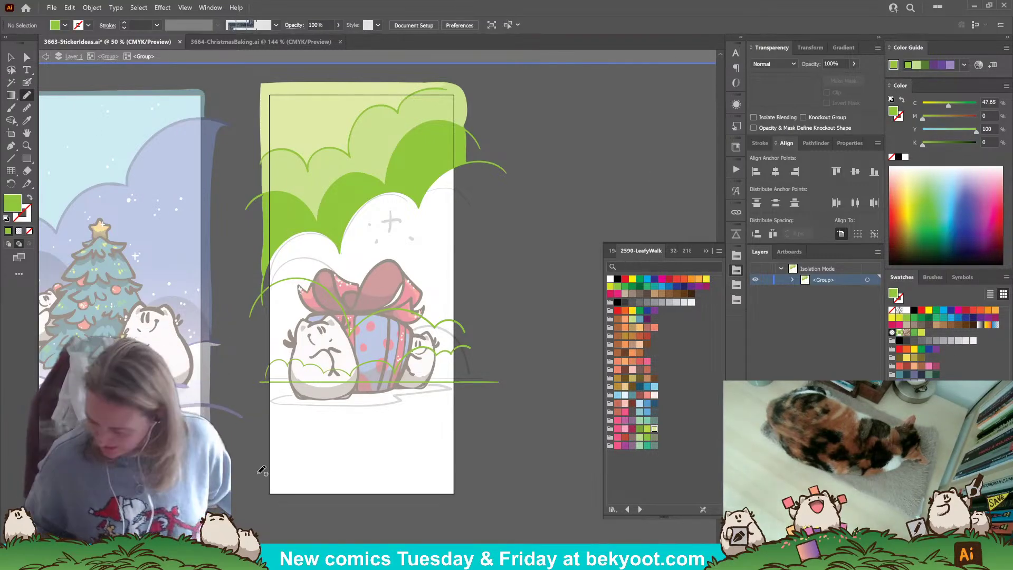
{"action": "left_click", "coordinate": [922, 230]}
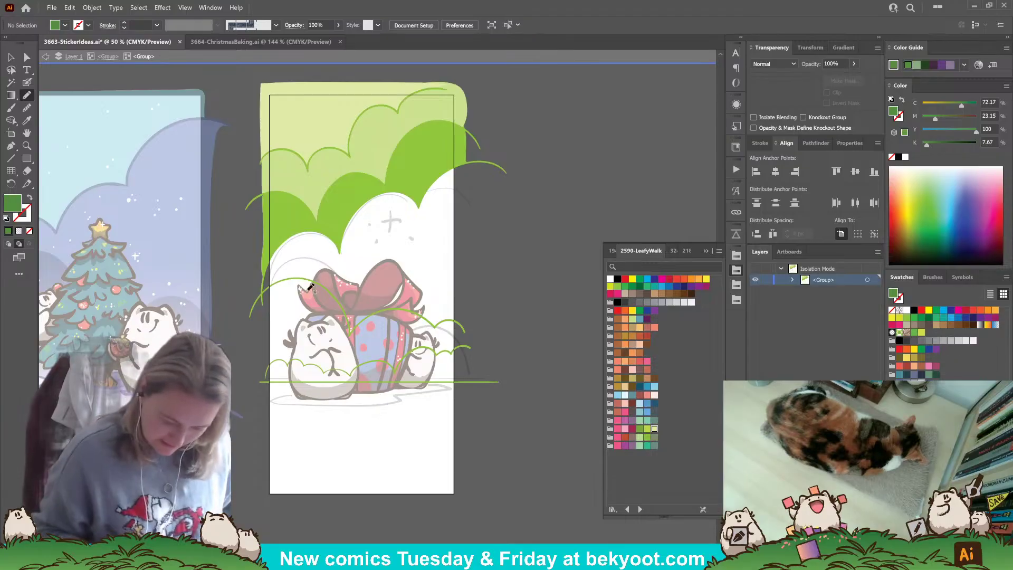
{"action": "mouse_move", "coordinate": [282, 242]}
{"action": "left_mouse_down"}
{"action": "mouse_move", "coordinate": [312, 229]}
{"action": "mouse_move", "coordinate": [337, 233]}
{"action": "mouse_move", "coordinate": [388, 184]}
{"action": "mouse_move", "coordinate": [416, 194]}
{"action": "mouse_move", "coordinate": [425, 184]}
{"action": "mouse_move", "coordinate": [467, 212]}
{"action": "mouse_move", "coordinate": [470, 331]}
{"action": "mouse_move", "coordinate": [399, 306]}
{"action": "mouse_move", "coordinate": [353, 329]}
{"action": "mouse_move", "coordinate": [330, 288]}
{"action": "mouse_move", "coordinate": [309, 275]}
{"action": "mouse_move", "coordinate": [264, 291]}
{"action": "mouse_move", "coordinate": [262, 283]}
{"action": "left_mouse_up"}
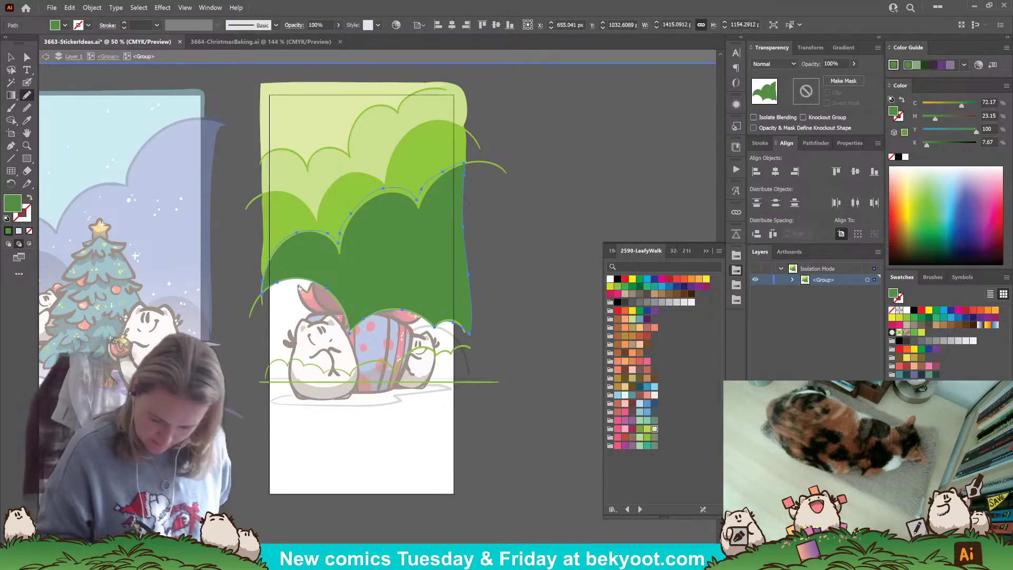
{"action": "key", "text": "ctrl+shift+a"}
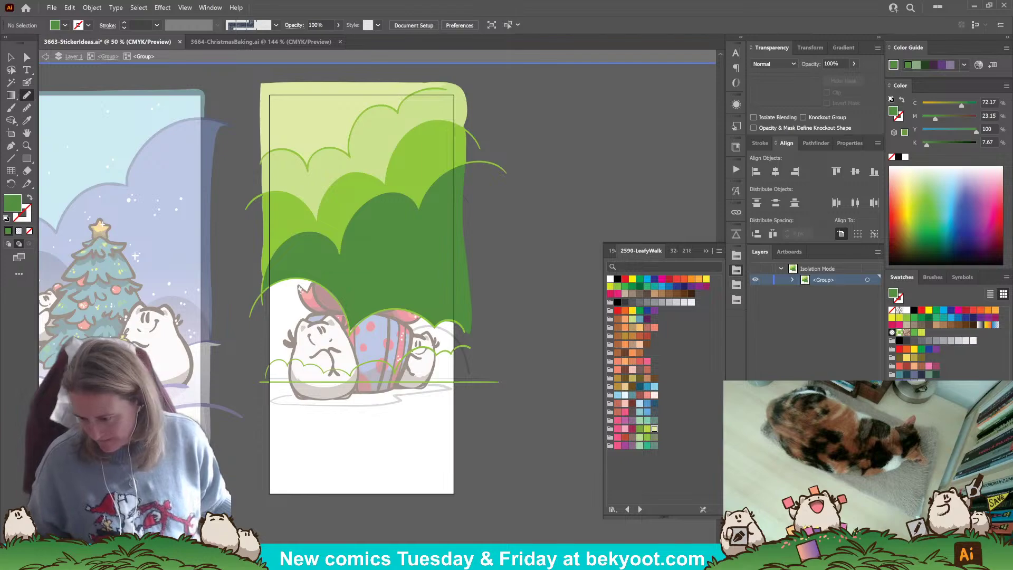
- Try the Monochromatic and Compound 1 harmony rules in the Color Guide with bright green, CMYK 47.65, 0, 100, 0, as the base
{"action": "left_click", "coordinate": [922, 417]}
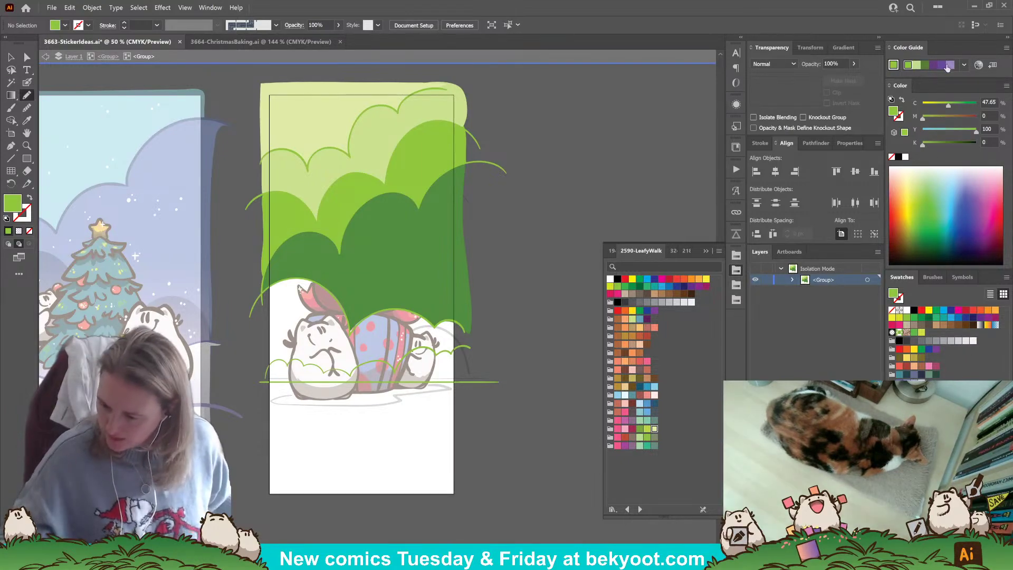
{"action": "left_click", "coordinate": [964, 64]}
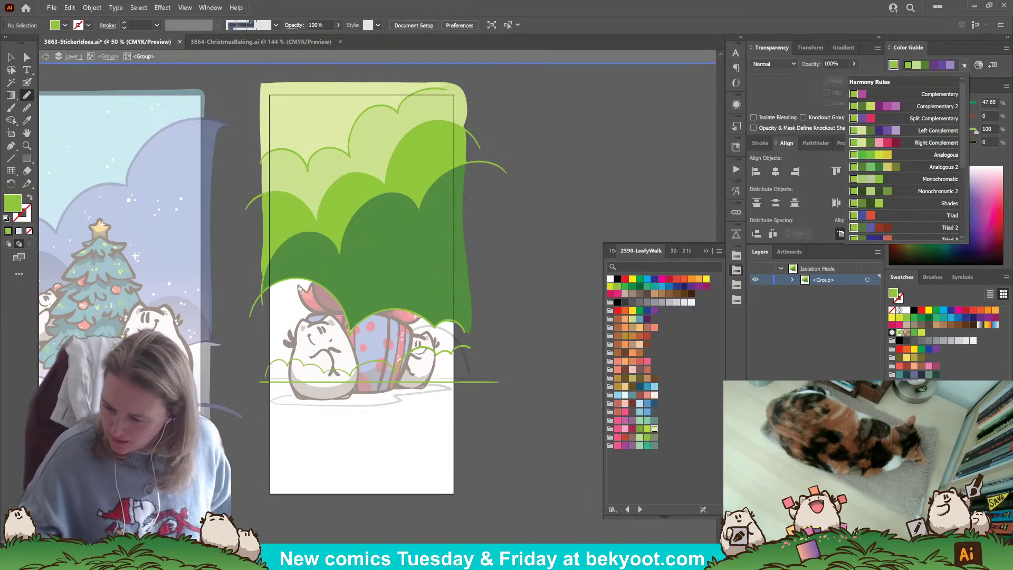
{"action": "left_click", "coordinate": [895, 179]}
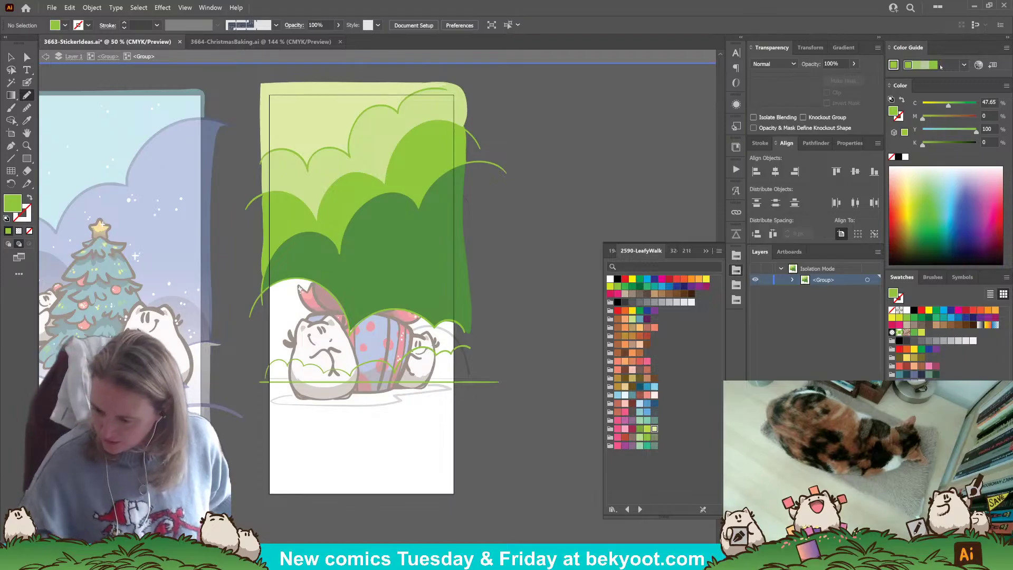
{"action": "left_click", "coordinate": [964, 64]}
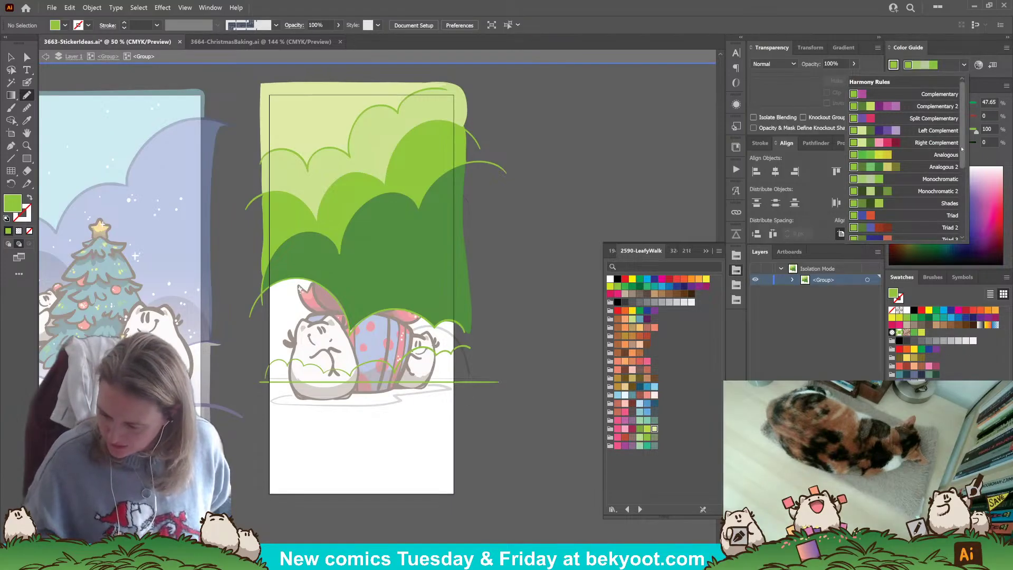
{"action": "scroll", "coordinate": [950, 190], "scroll_direction": "down", "scroll_amount": 3}
{"action": "scroll", "coordinate": [957, 194], "scroll_direction": "down", "scroll_amount": 2}
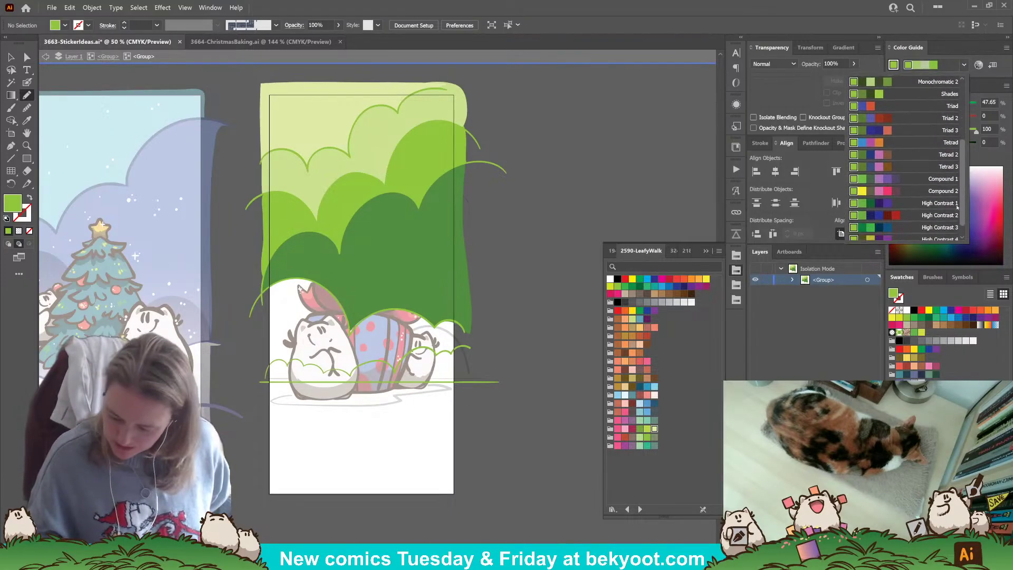
{"action": "scroll", "coordinate": [957, 219], "scroll_direction": "up", "scroll_amount": 2}
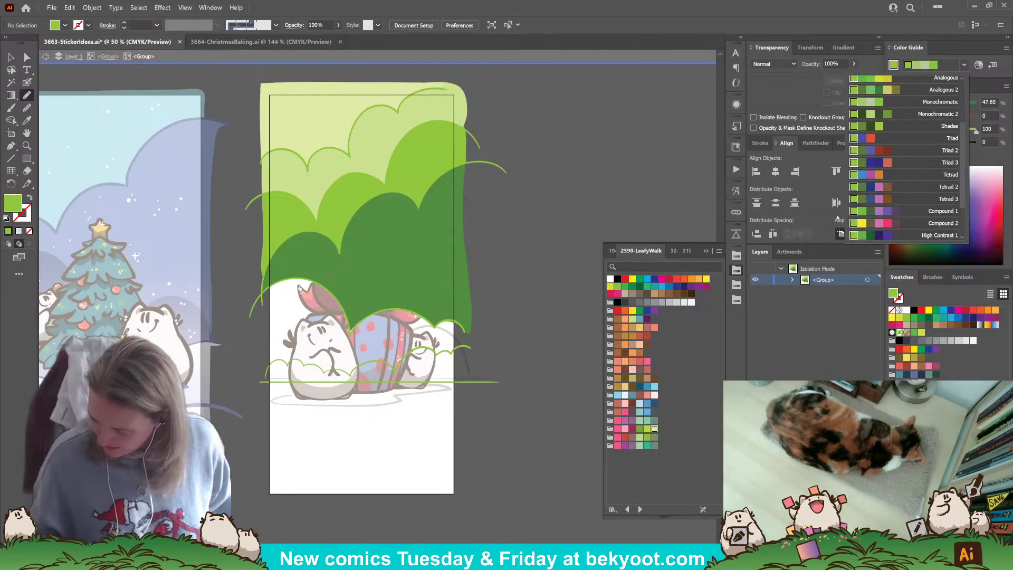
{"action": "left_click", "coordinate": [909, 213]}
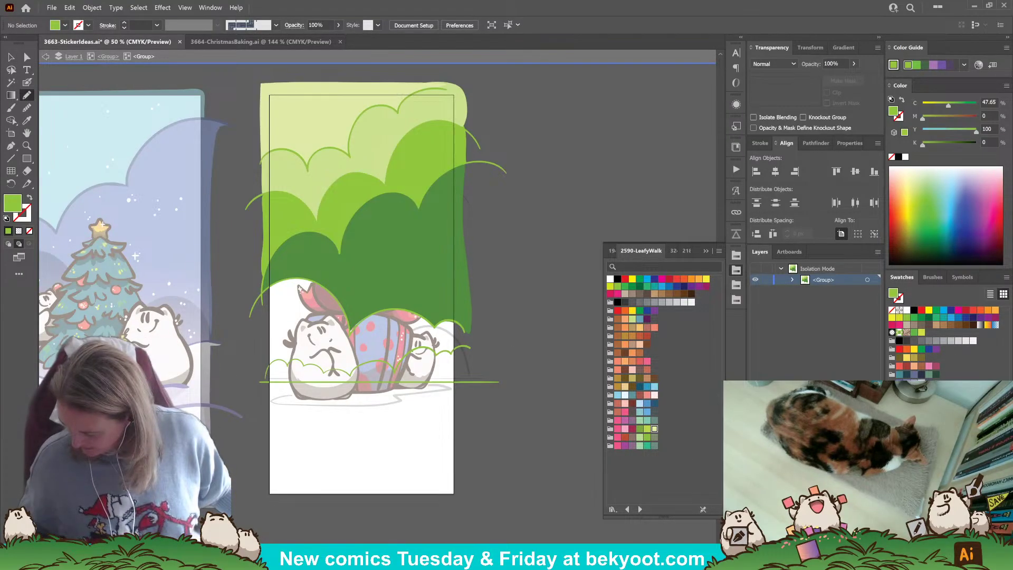
- Draw a dark green shape, CMYK 71.22, 41.55, 76.23, 30.27, behind the fourth cloud line down to the horizontal ground line
{"action": "left_click", "coordinate": [930, 390]}
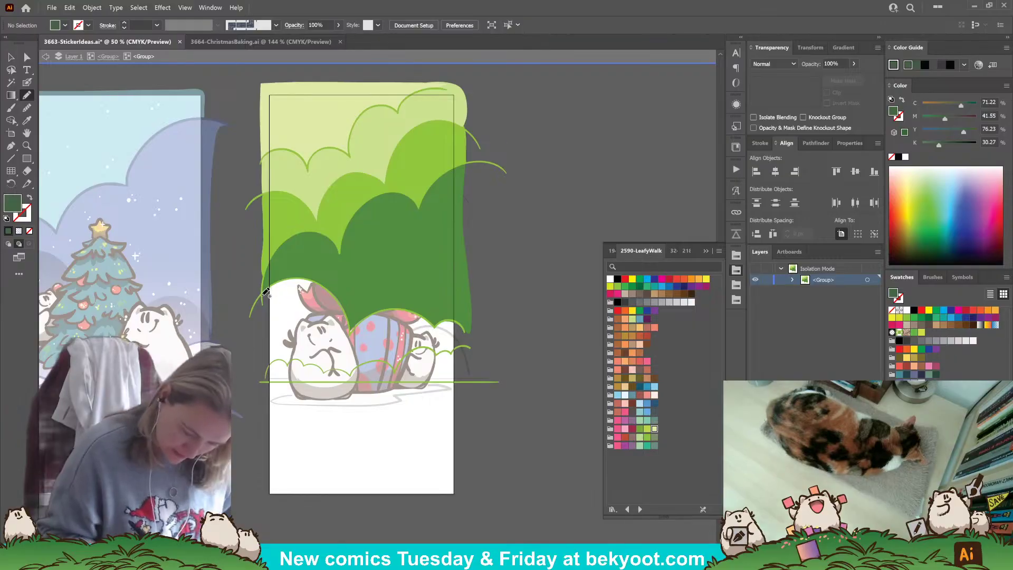
{"action": "mouse_move", "coordinate": [265, 300]}
{"action": "left_mouse_down"}
{"action": "mouse_move", "coordinate": [275, 281]}
{"action": "mouse_move", "coordinate": [308, 275]}
{"action": "mouse_move", "coordinate": [452, 296]}
{"action": "mouse_move", "coordinate": [464, 313]}
{"action": "mouse_move", "coordinate": [467, 381]}
{"action": "mouse_move", "coordinate": [264, 384]}
{"action": "mouse_move", "coordinate": [262, 300]}
{"action": "left_mouse_up"}
{"action": "left_click", "coordinate": [524, 296], "text": "ctrl"}
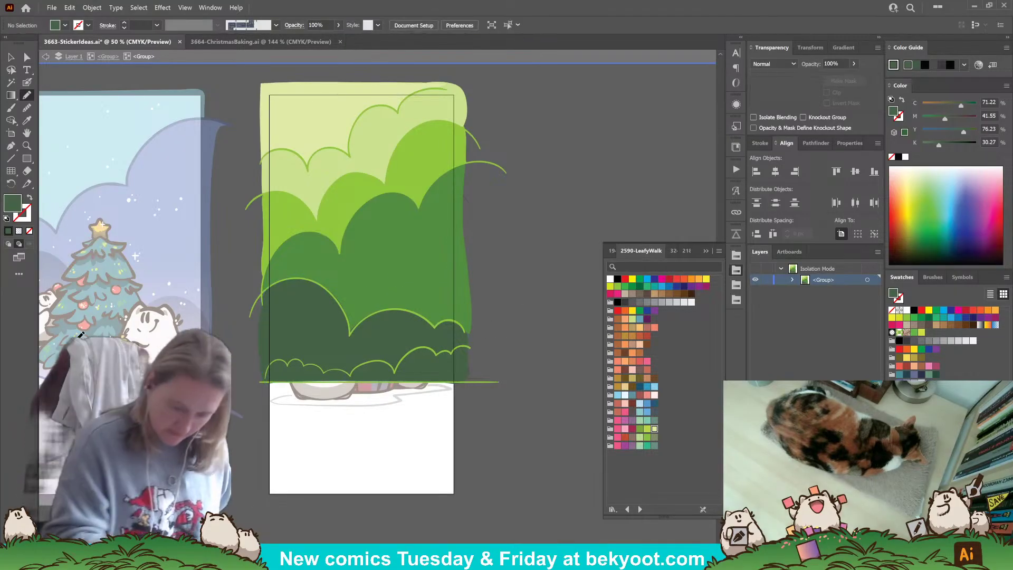
- Adjust the anchor points on the lower edge of the green shape above the dark green one to follow the fourth cloud line's dip
{"action": "left_click", "coordinate": [28, 56]}
{"action": "left_click", "coordinate": [338, 324]}
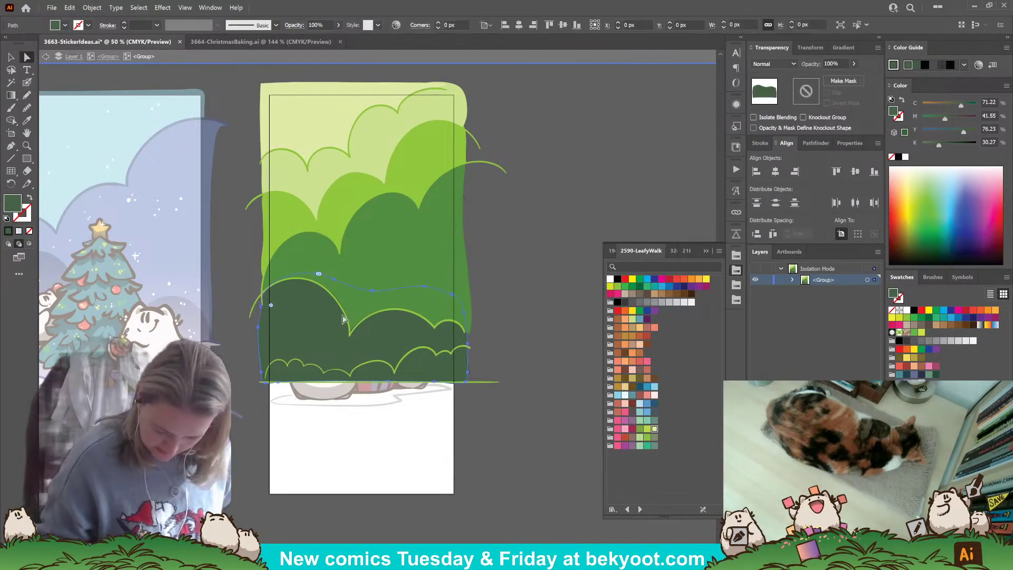
{"action": "left_click", "coordinate": [353, 310]}
{"action": "left_click", "coordinate": [326, 287]}
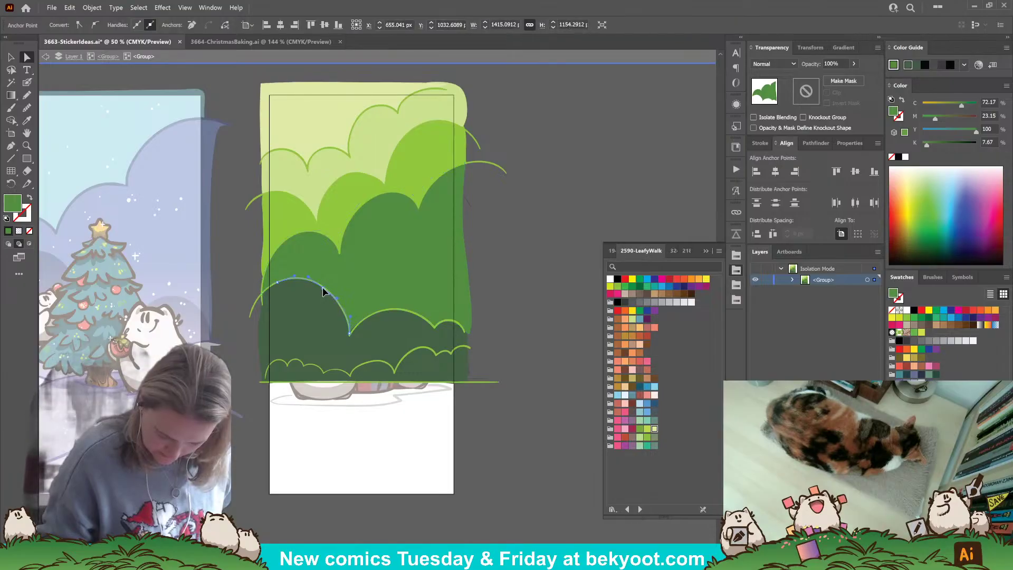
{"action": "left_click", "coordinate": [349, 334]}
{"action": "left_click", "coordinate": [364, 320]}
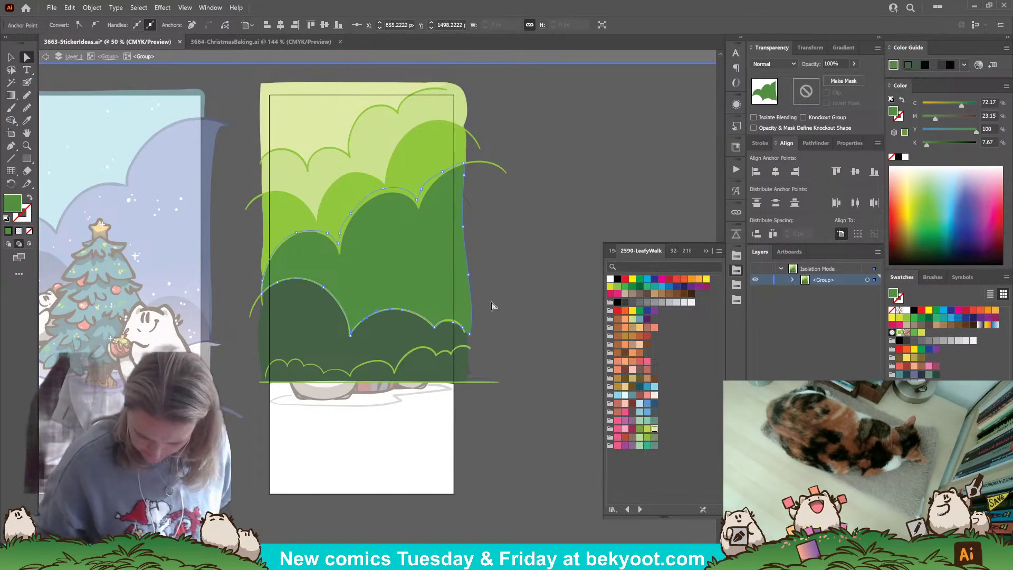
{"action": "left_click", "coordinate": [498, 293]}
- Exit the isolated background group and return to the full wallpaper artwork with the Direct Selection tool active
{"action": "key", "text": "v"}
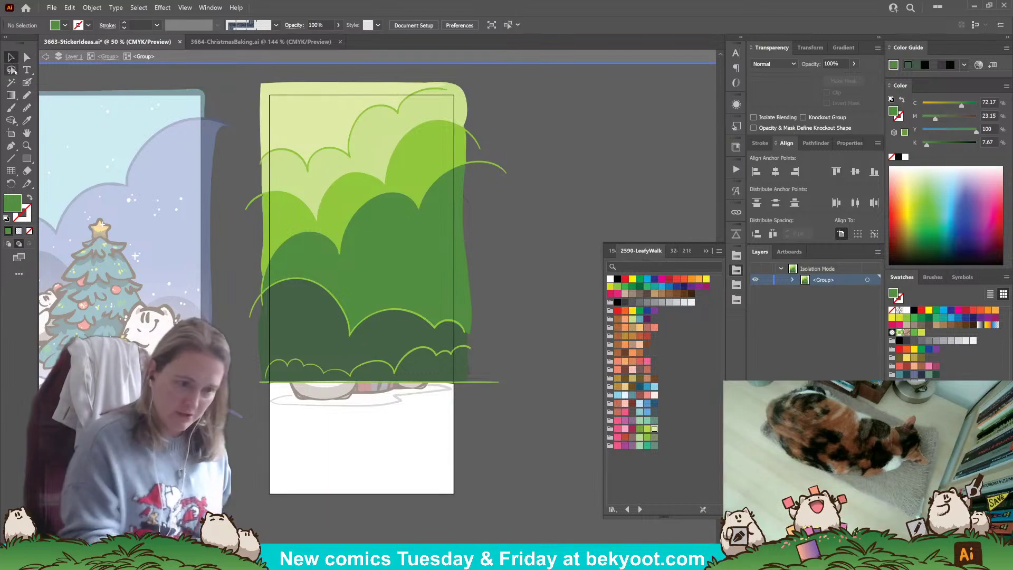
{"action": "double_click", "coordinate": [522, 212]}
{"action": "left_click_drag", "start_coordinate": [359, 310], "coordinate": [391, 283]}
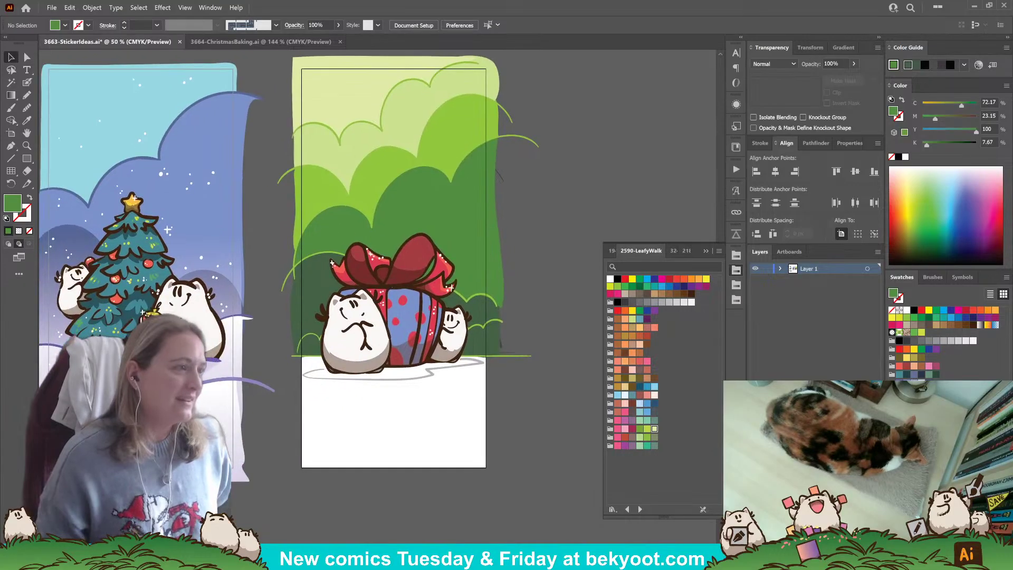
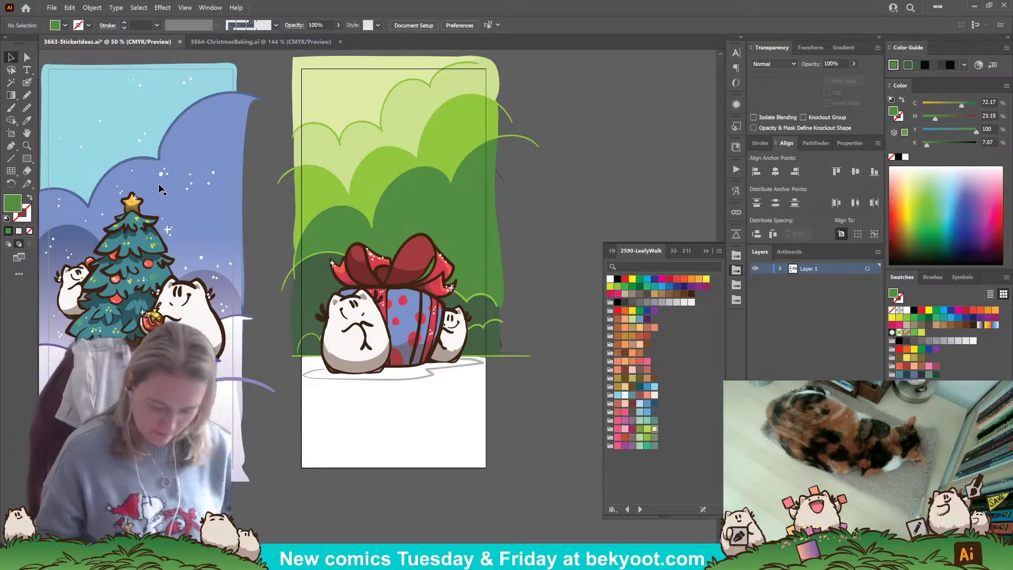
{"action": "left_click", "coordinate": [27, 56]}
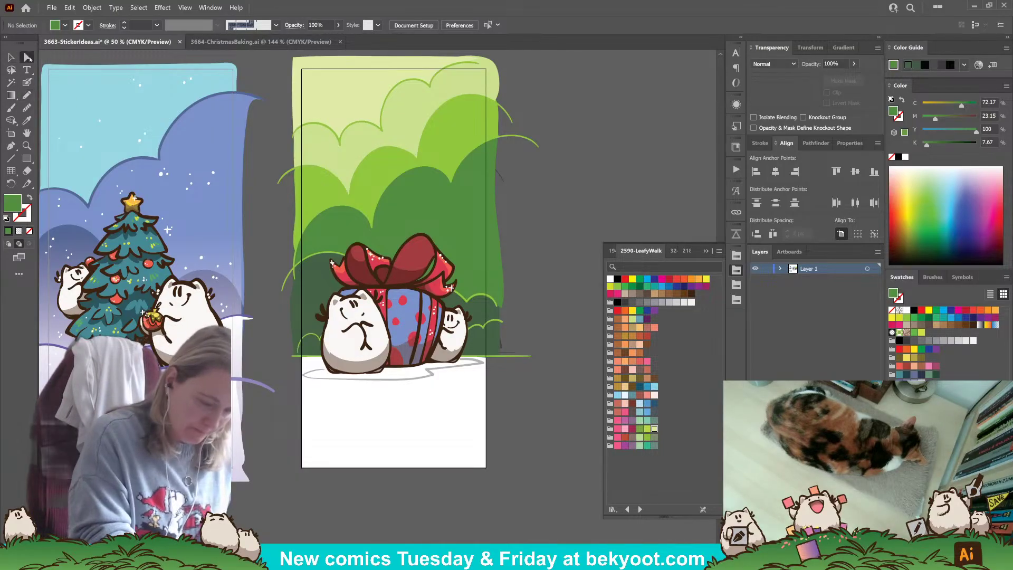
- Draw a green rectangle about 1340 × 800 px over the white ground area below the characters and gift
{"action": "left_click_drag", "start_coordinate": [450, 447], "coordinate": [439, 428]}
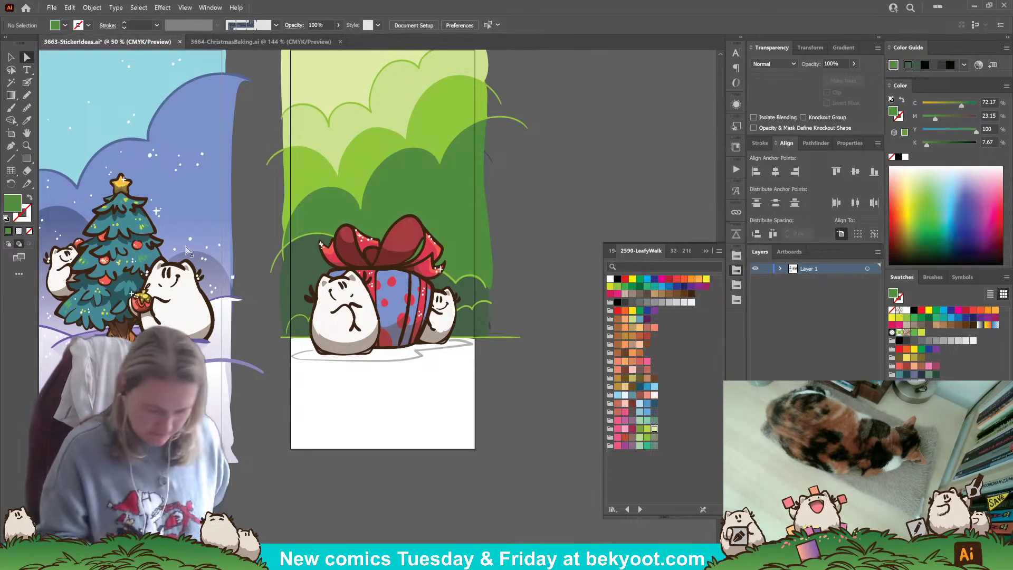
{"action": "left_click", "coordinate": [27, 158]}
{"action": "mouse_move", "coordinate": [282, 336]}
{"action": "left_mouse_down"}
{"action": "mouse_move", "coordinate": [462, 457]}
{"action": "mouse_move", "coordinate": [481, 456]}
{"action": "left_mouse_up"}
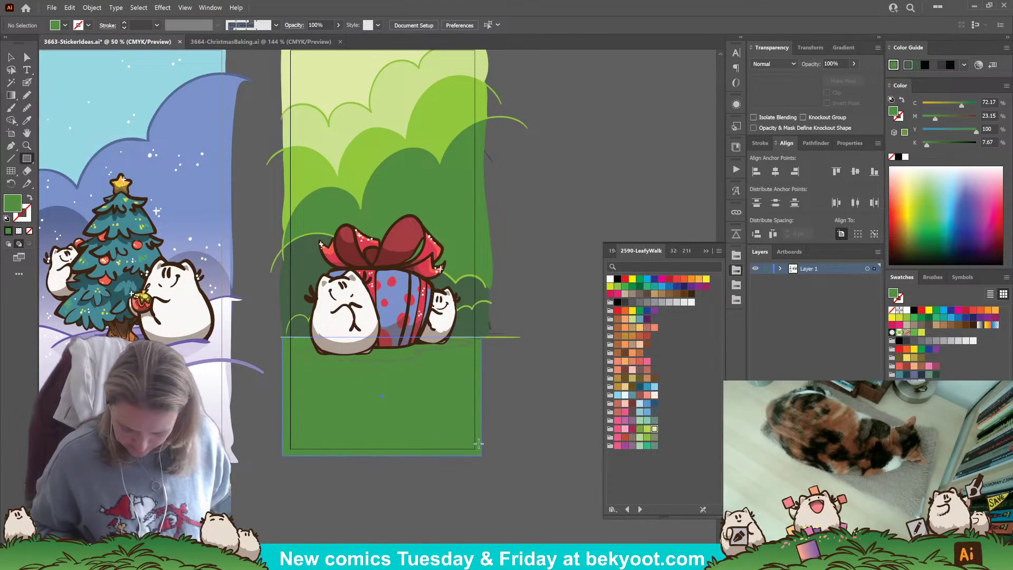
{"action": "key", "text": "n"}
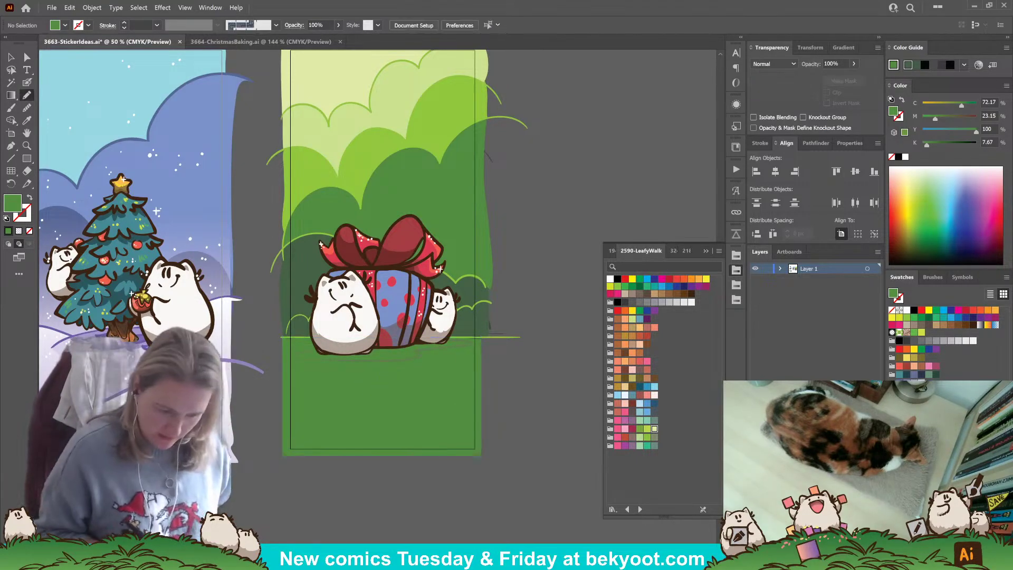
- Move the green ground rectangle into the gift scene's group, placing it behind the other artwork
{"action": "key", "text": "v"}
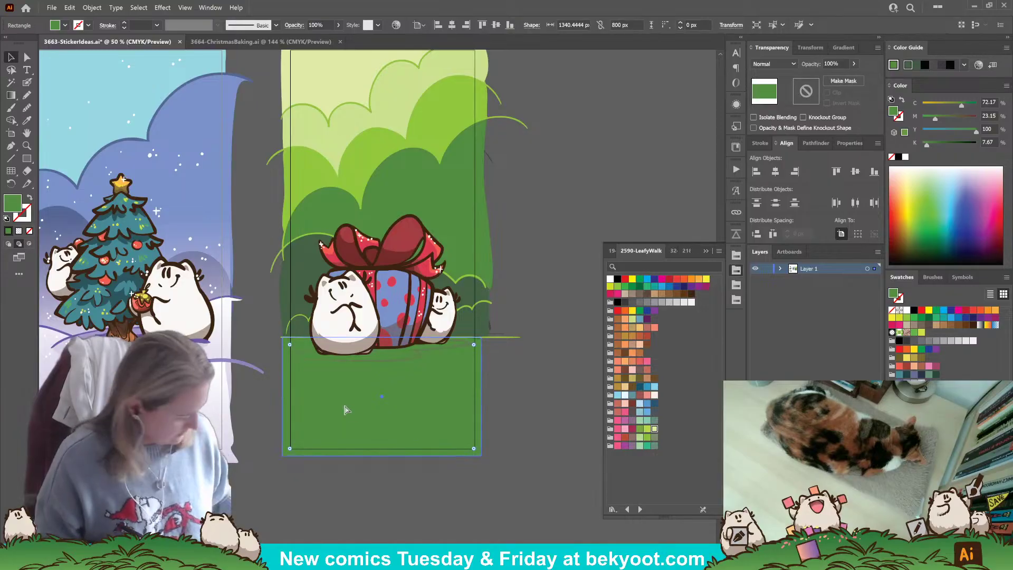
{"action": "key", "text": "ctrl+x"}
{"action": "left_click", "coordinate": [412, 339]}
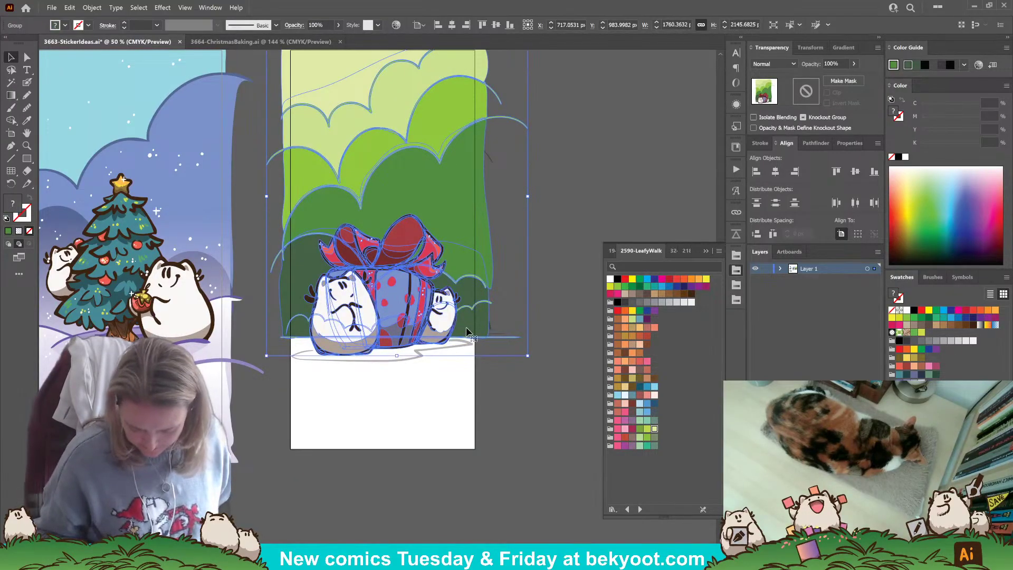
{"action": "double_click", "coordinate": [446, 334]}
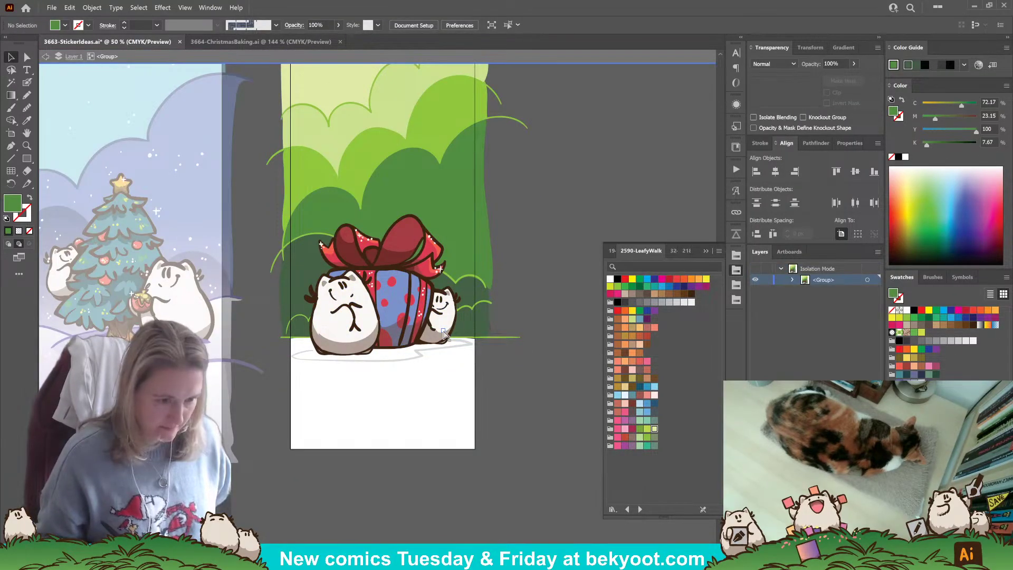
{"action": "key", "text": "ctrl+b"}
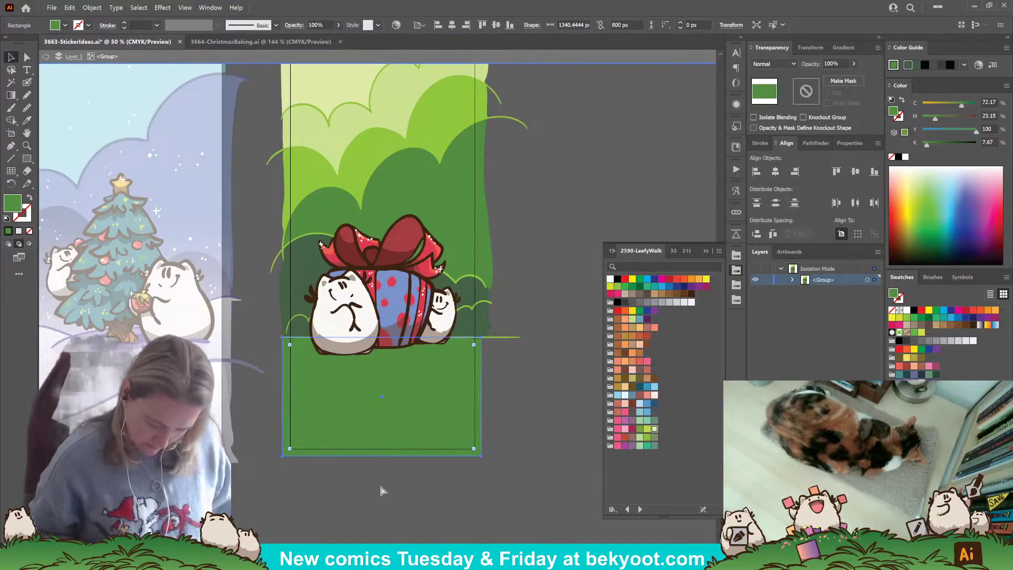
{"action": "left_click", "coordinate": [385, 480]}
- Isolate the nested group containing the two characters and the gift, and clear the selection
{"action": "left_click", "coordinate": [28, 97]}
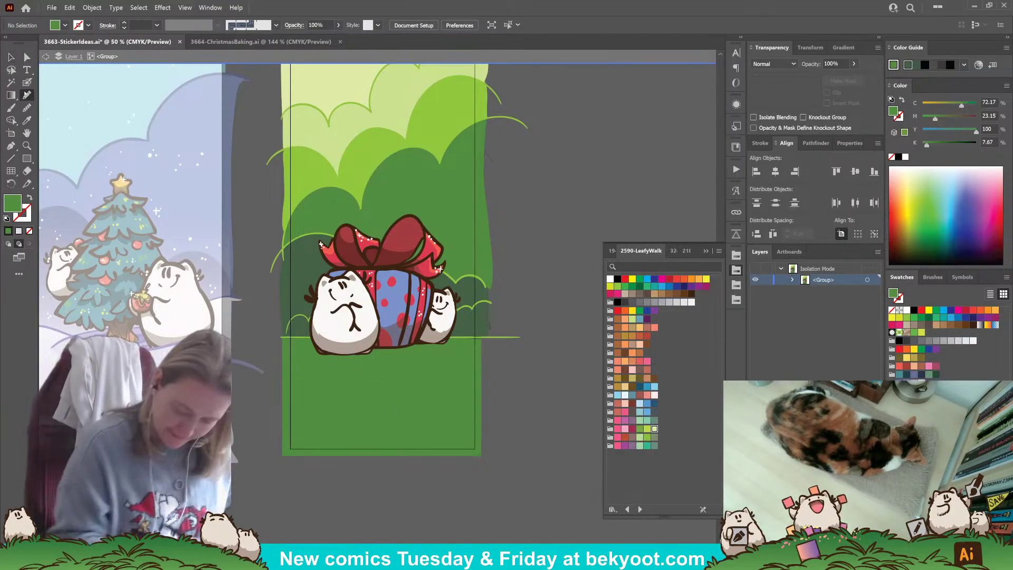
{"action": "key", "text": "ctrl+a"}
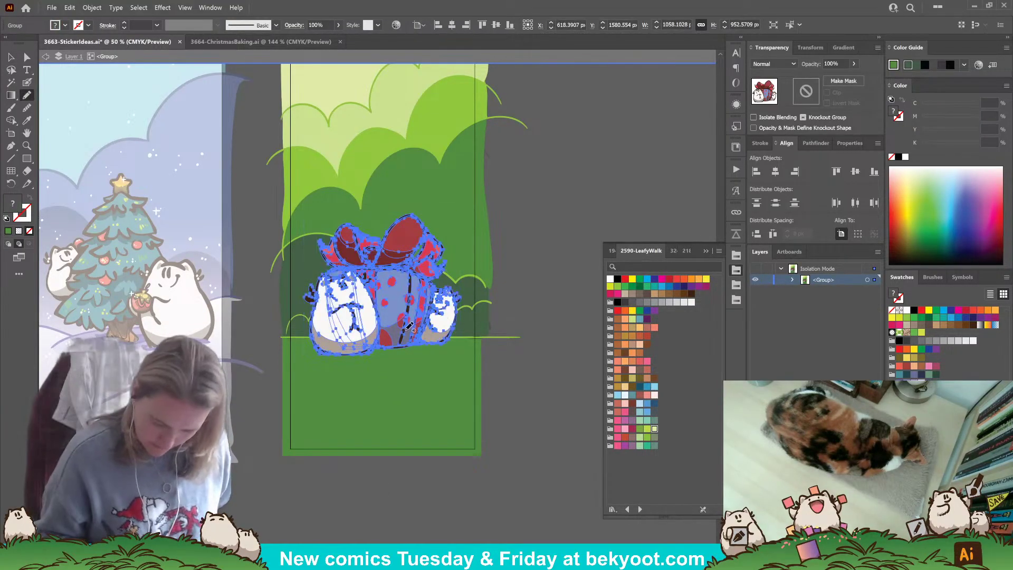
{"action": "key", "text": "ctrl+shift+a"}
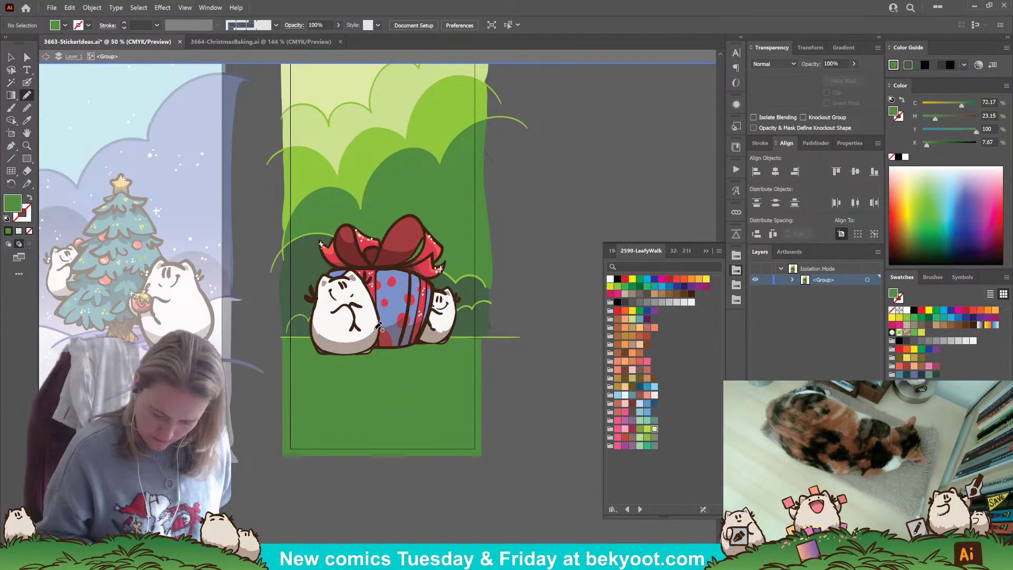
{"action": "double_click", "coordinate": [431, 339], "text": "ctrl"}
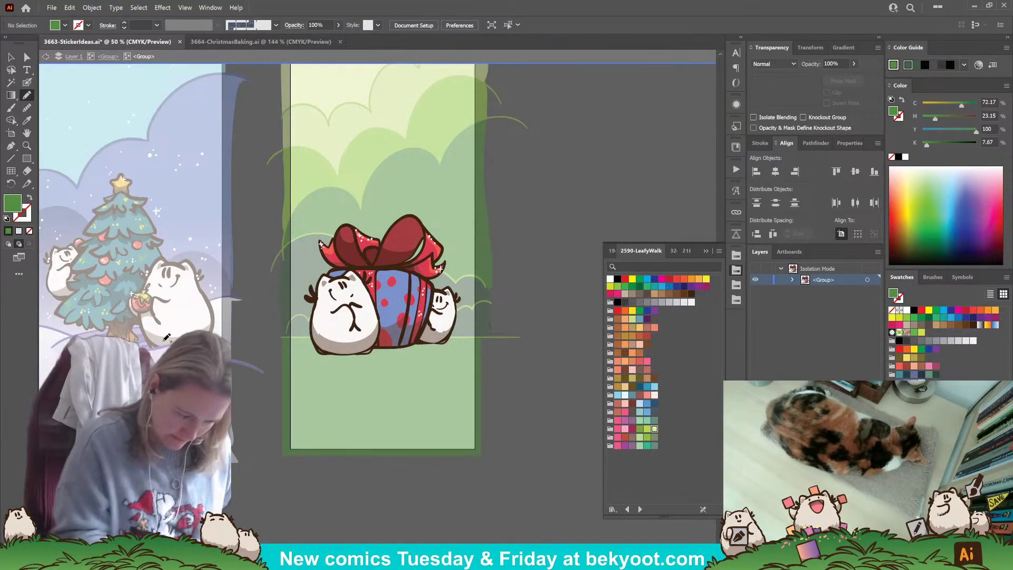
{"action": "left_click", "coordinate": [432, 336], "text": "ctrl"}
{"action": "key", "text": "ctrl+shift+a"}
- Draw a ground shadow about 1184 × 156 px beneath the characters and gift with the Pencil tool, filled dark brown at 30% opacity
{"action": "mouse_move", "coordinate": [316, 344]}
{"action": "left_mouse_down"}
{"action": "mouse_move", "coordinate": [296, 353]}
{"action": "mouse_move", "coordinate": [394, 359]}
{"action": "mouse_move", "coordinate": [385, 355]}
{"action": "mouse_move", "coordinate": [467, 343]}
{"action": "mouse_move", "coordinate": [313, 346]}
{"action": "left_mouse_up"}
{"action": "left_click", "coordinate": [348, 450], "text": "ctrl"}
{"action": "left_click_drag", "start_coordinate": [441, 365], "coordinate": [431, 359]}
{"action": "left_click", "coordinate": [353, 352], "text": "ctrl"}
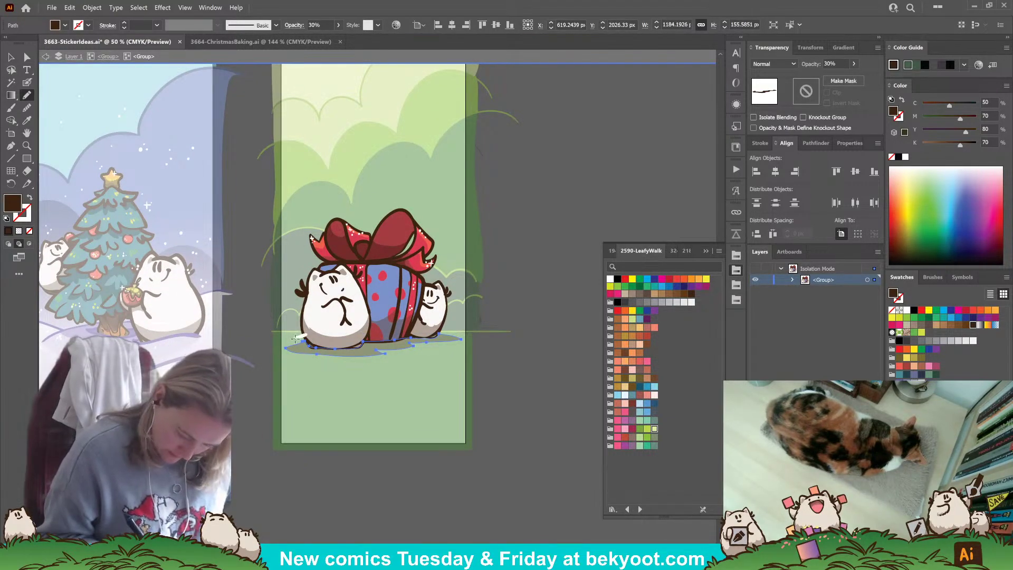
{"action": "left_click_drag", "start_coordinate": [295, 340], "coordinate": [308, 345]}
- Inspect the shadow's anchor points and segments beneath the large character and the small character
{"action": "key", "text": "a"}
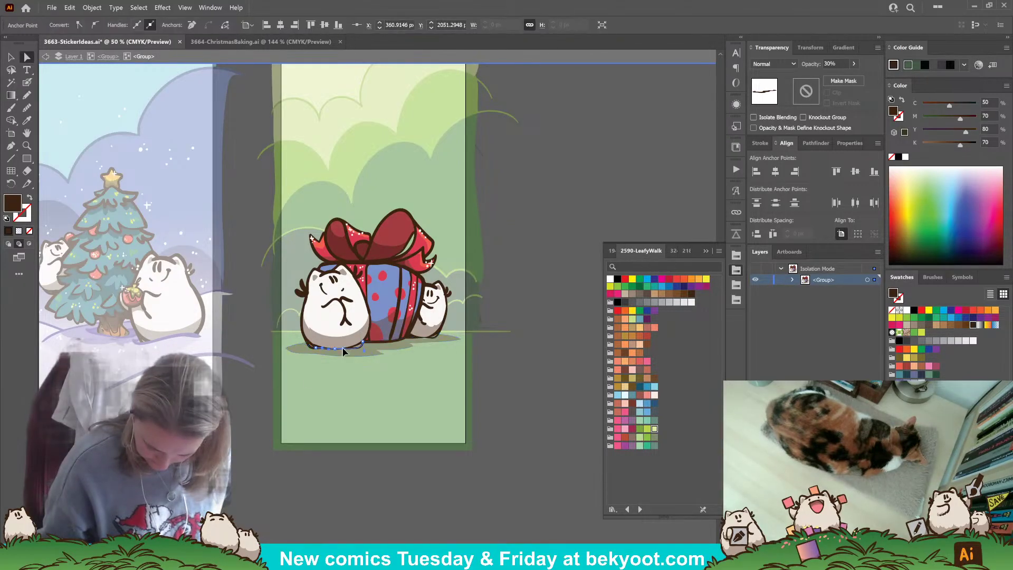
{"action": "left_click", "coordinate": [361, 389]}
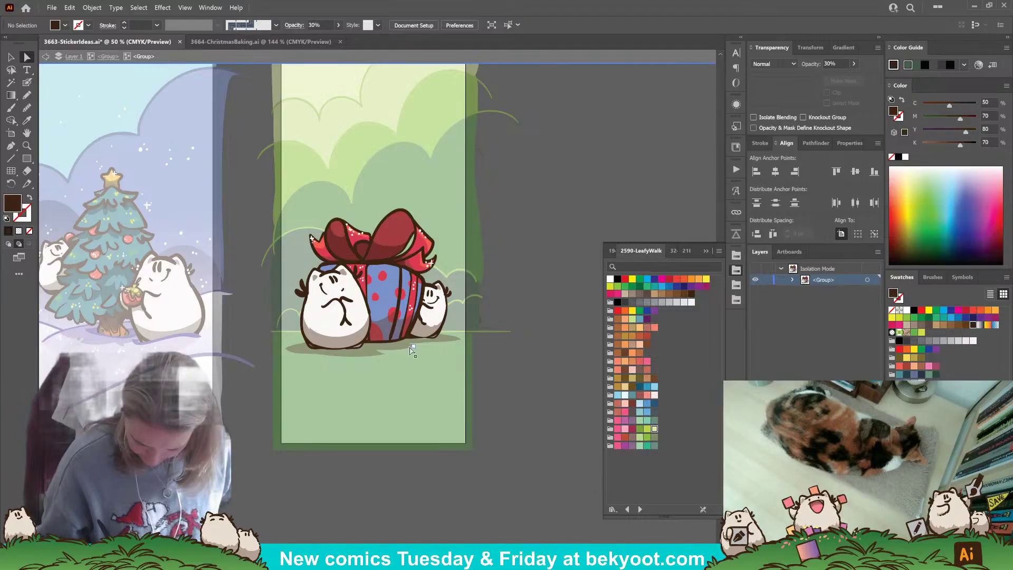
{"action": "left_click", "coordinate": [361, 357]}
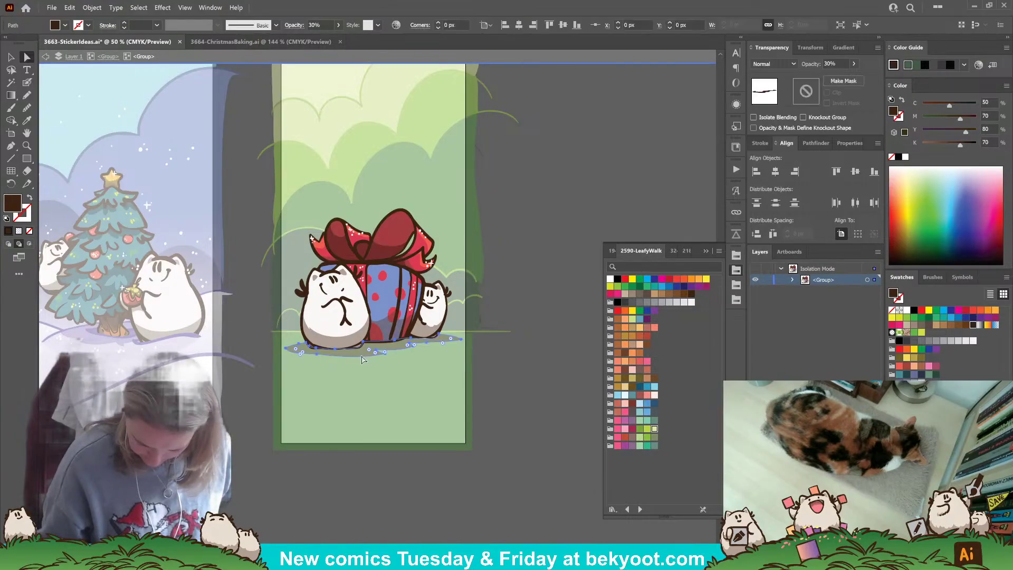
{"action": "left_click", "coordinate": [411, 338]}
{"action": "left_click", "coordinate": [439, 339]}
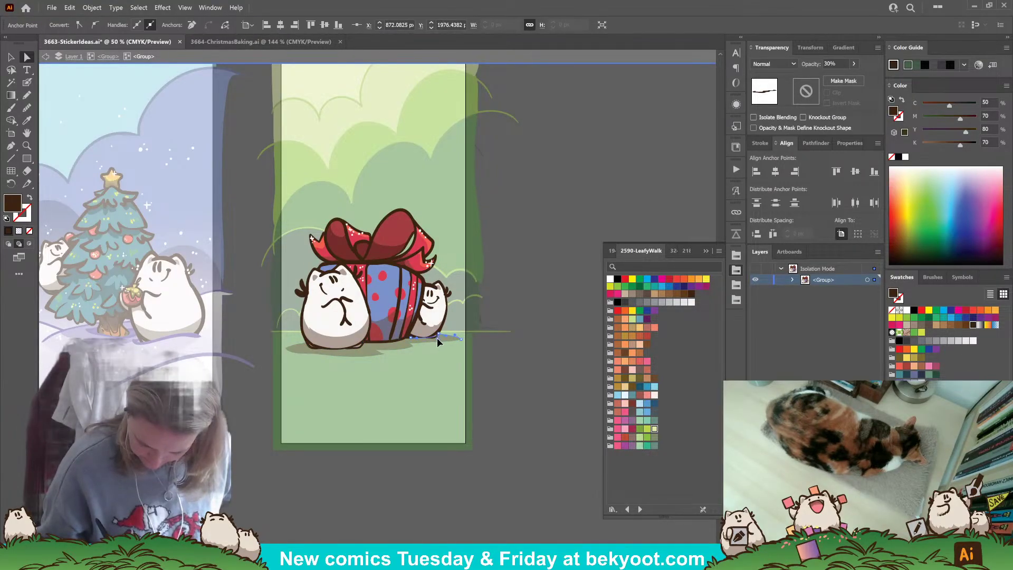
{"action": "left_click", "coordinate": [502, 309]}
{"action": "left_click", "coordinate": [450, 346]}
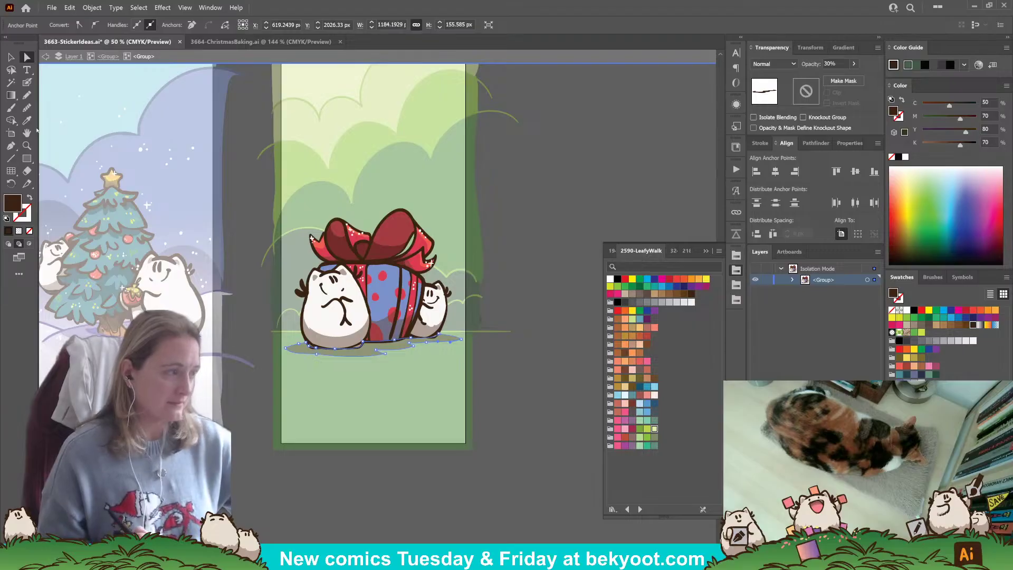
- Deselect the shadow and leave group isolation to return to the full layer
{"action": "left_click", "coordinate": [10, 57]}
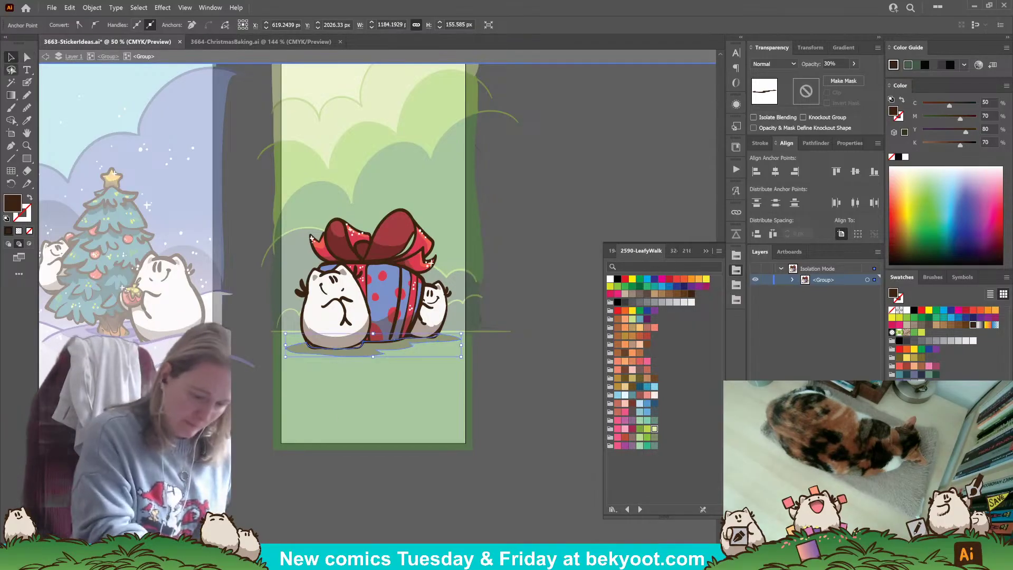
{"action": "left_click", "coordinate": [500, 312]}
{"action": "left_click_drag", "start_coordinate": [501, 284], "coordinate": [457, 285]}
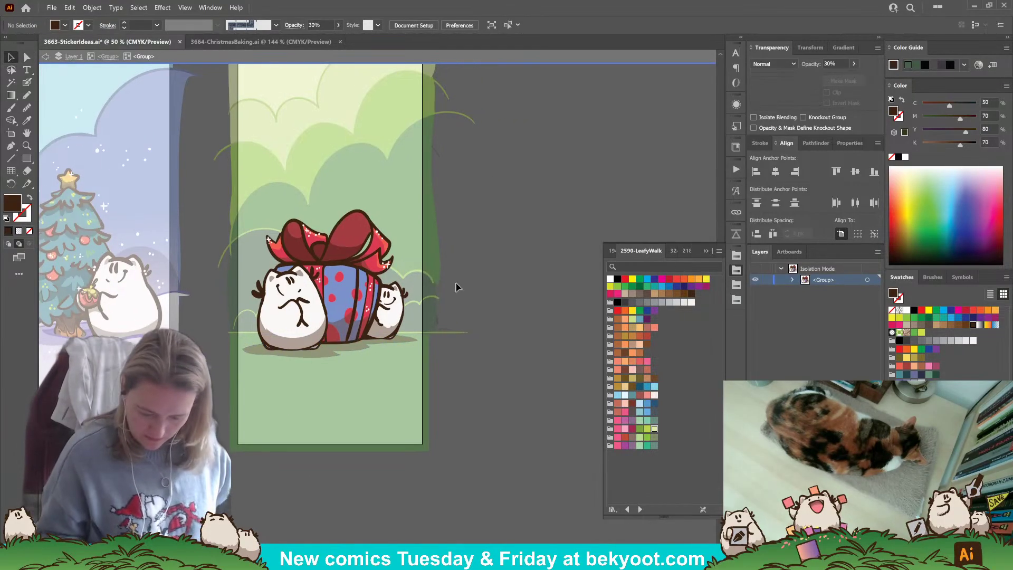
{"action": "double_click", "coordinate": [477, 230]}
{"action": "scroll", "coordinate": [477, 230], "scroll_direction": "up", "scroll_amount": 3}
{"action": "scroll", "coordinate": [477, 230], "scroll_direction": "right", "scroll_amount": 2}
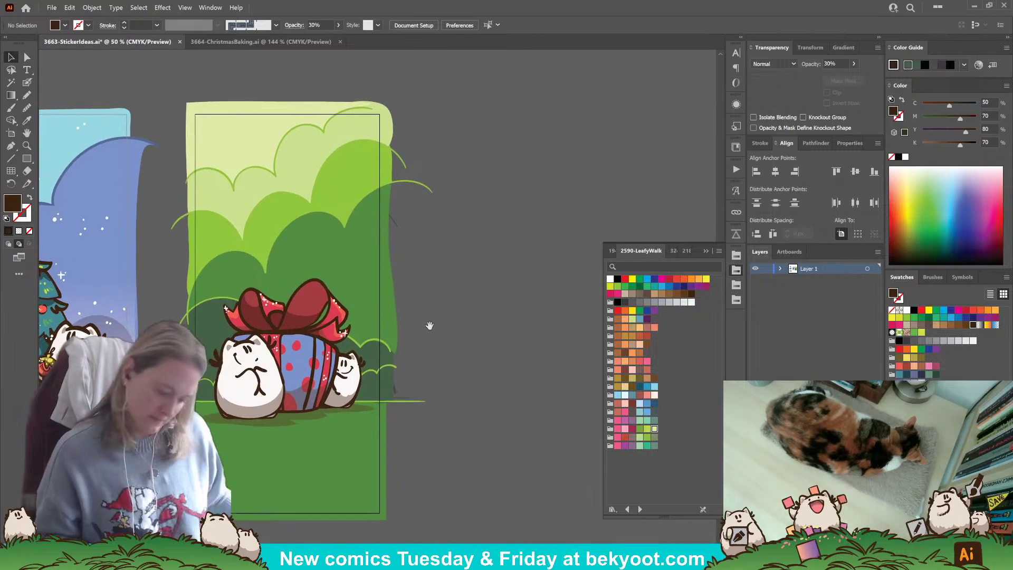
- Isolate the gift scene's group and clear the selection of its cloud-shaped background
{"action": "left_click", "coordinate": [262, 117]}
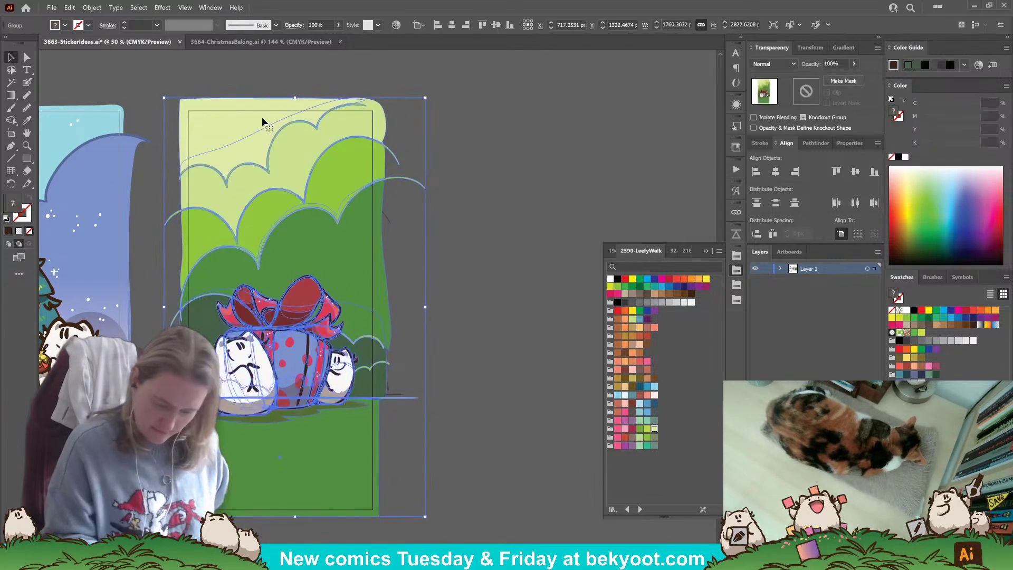
{"action": "double_click", "coordinate": [354, 261]}
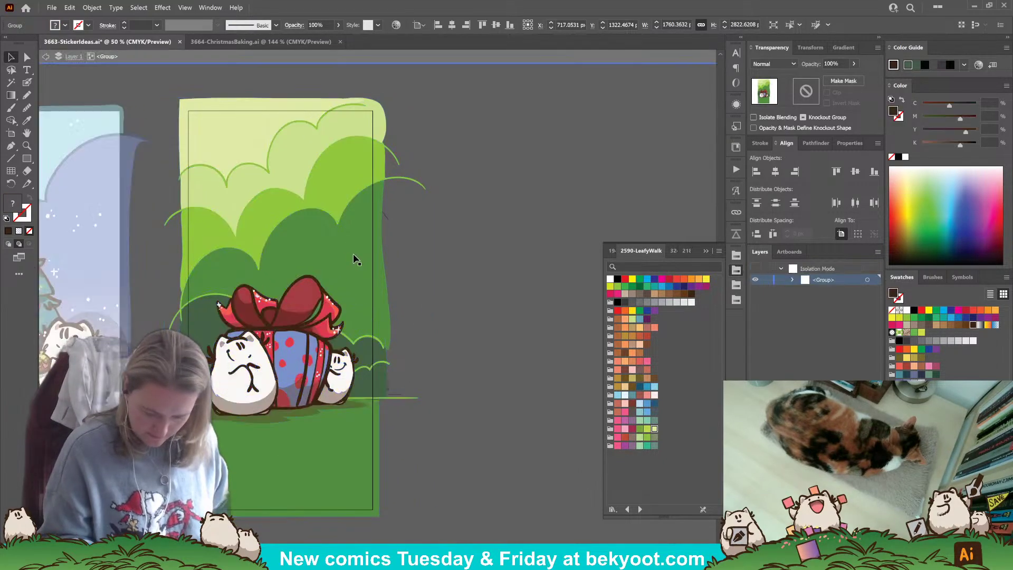
{"action": "left_click", "coordinate": [305, 148]}
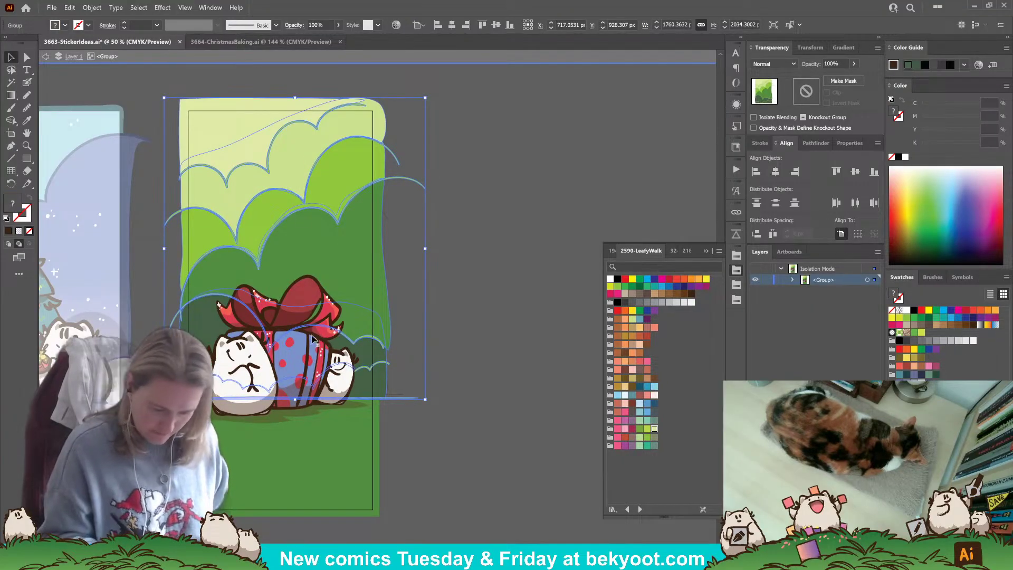
{"action": "left_click", "coordinate": [434, 248]}
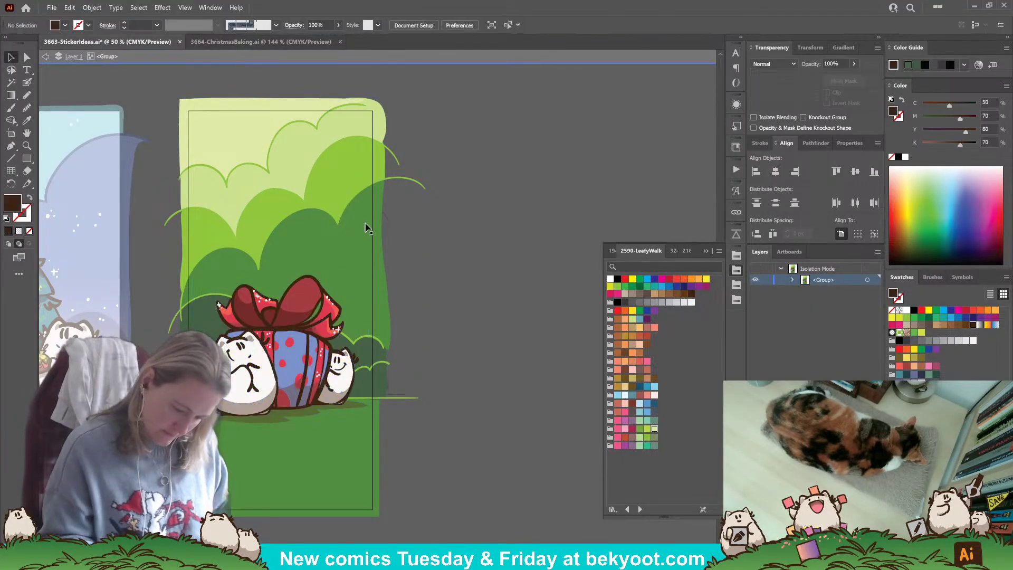
{"action": "left_click", "coordinate": [27, 57]}
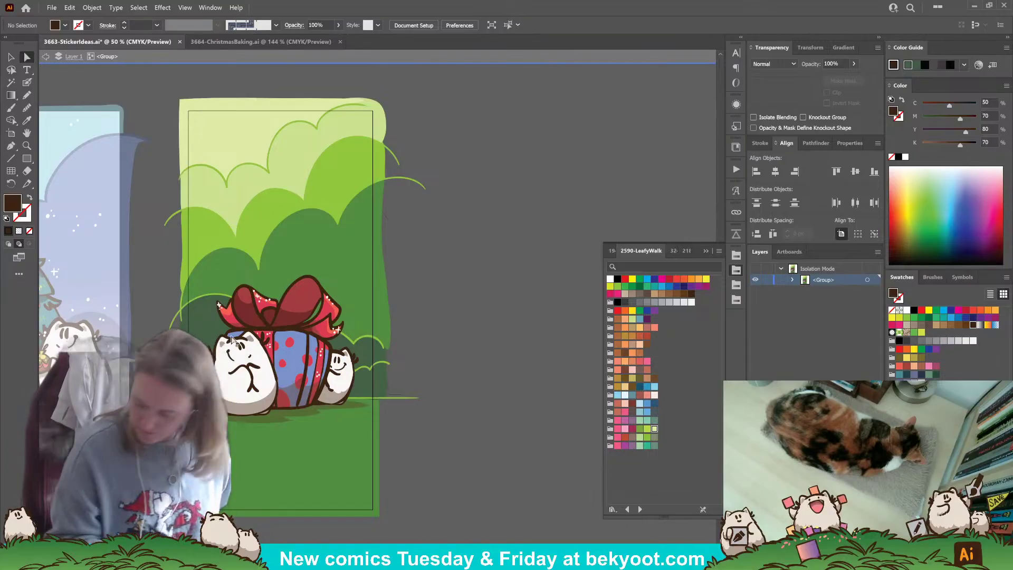
{"action": "left_click", "coordinate": [263, 127]}
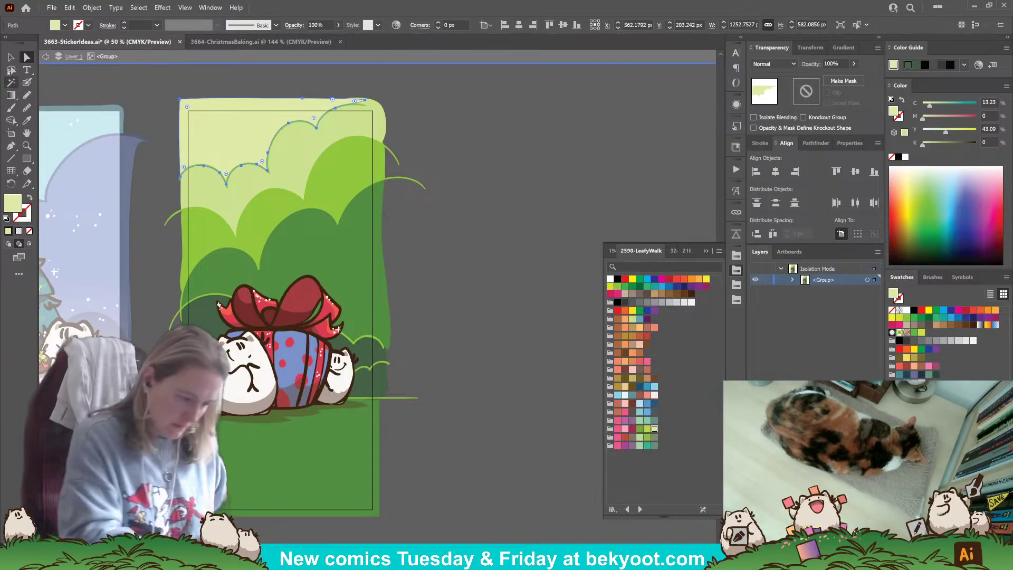
{"action": "key", "text": "q"}
{"action": "left_click", "coordinate": [407, 179]}
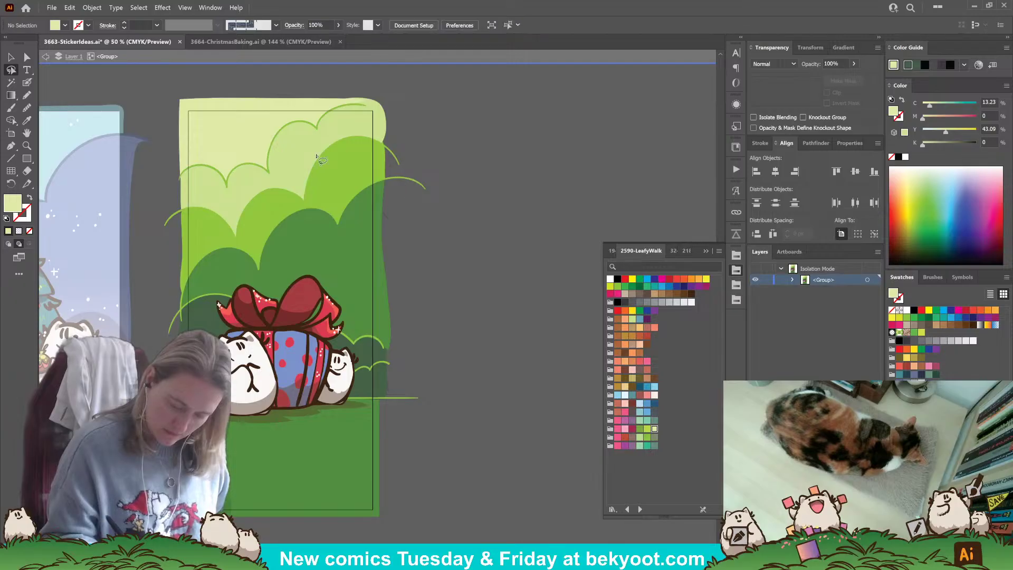
{"action": "key", "text": "v"}
{"action": "left_click", "coordinate": [418, 193]}
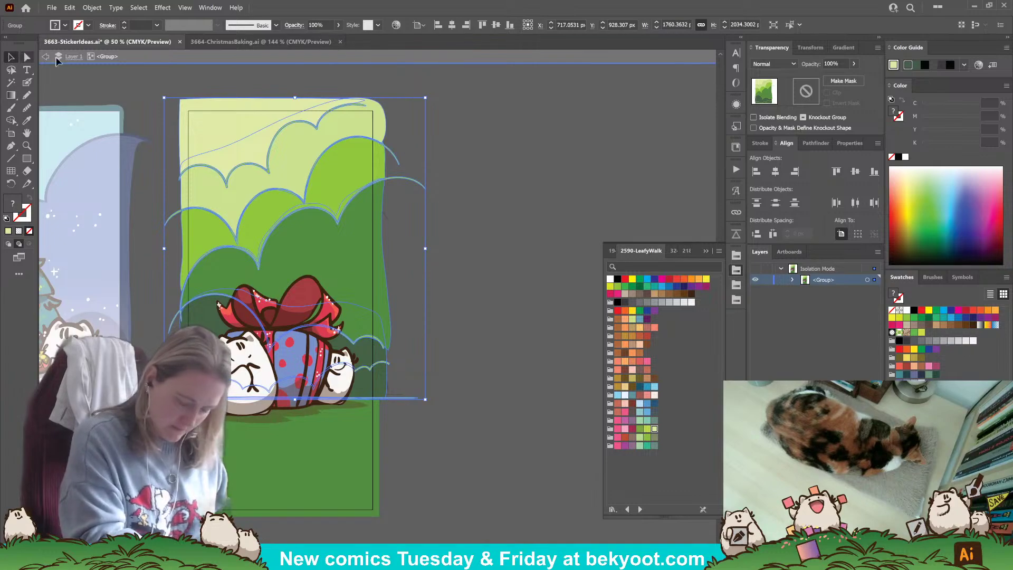
{"action": "left_click", "coordinate": [460, 159]}
{"action": "left_click", "coordinate": [252, 142]}
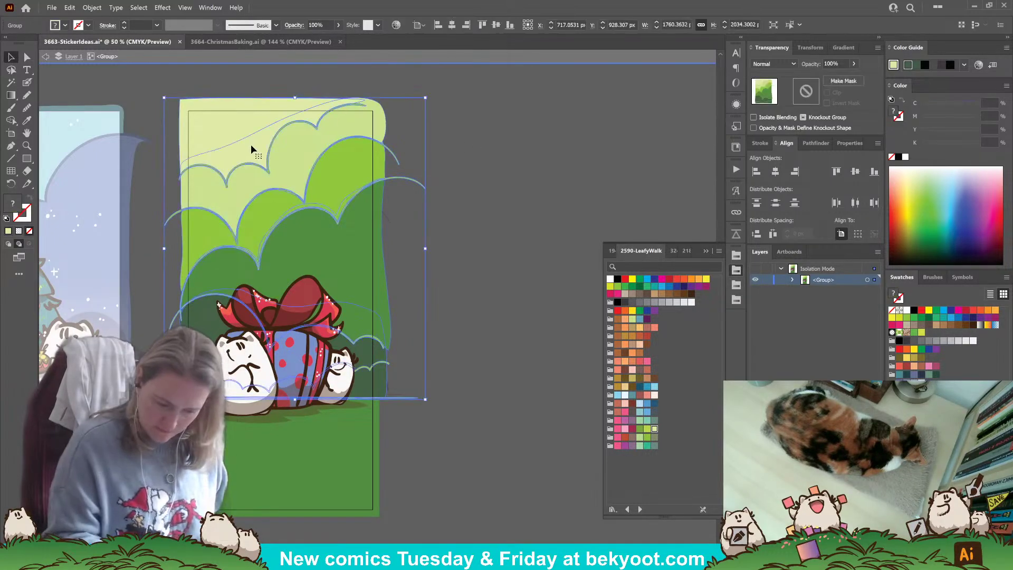
- Recolour the uppermost pale green background shape light pink (M 22.23, Y 11.45) and clear the selection
{"action": "key", "text": "a"}
{"action": "left_click", "coordinate": [214, 132]}
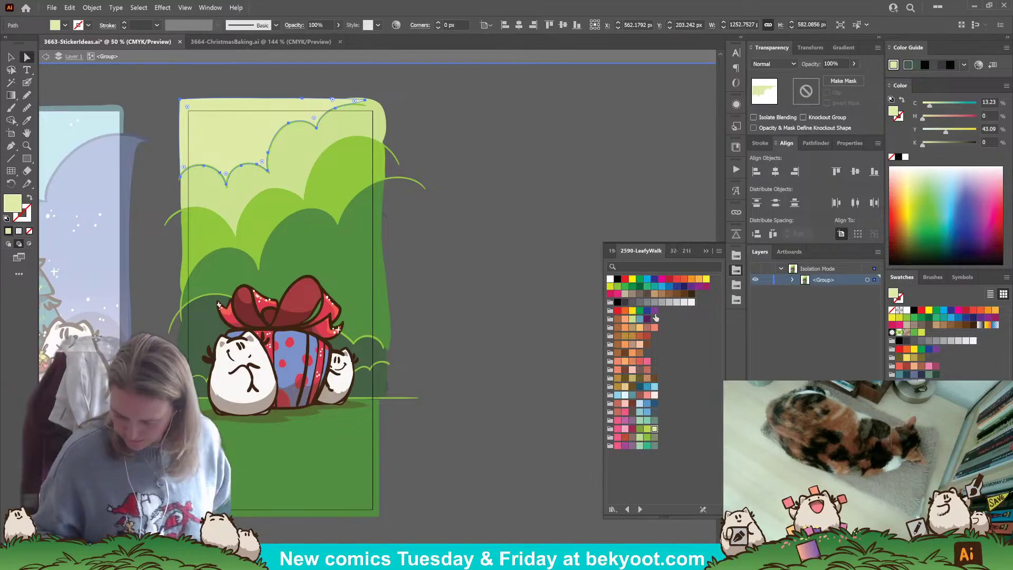
{"action": "left_click", "coordinate": [632, 370]}
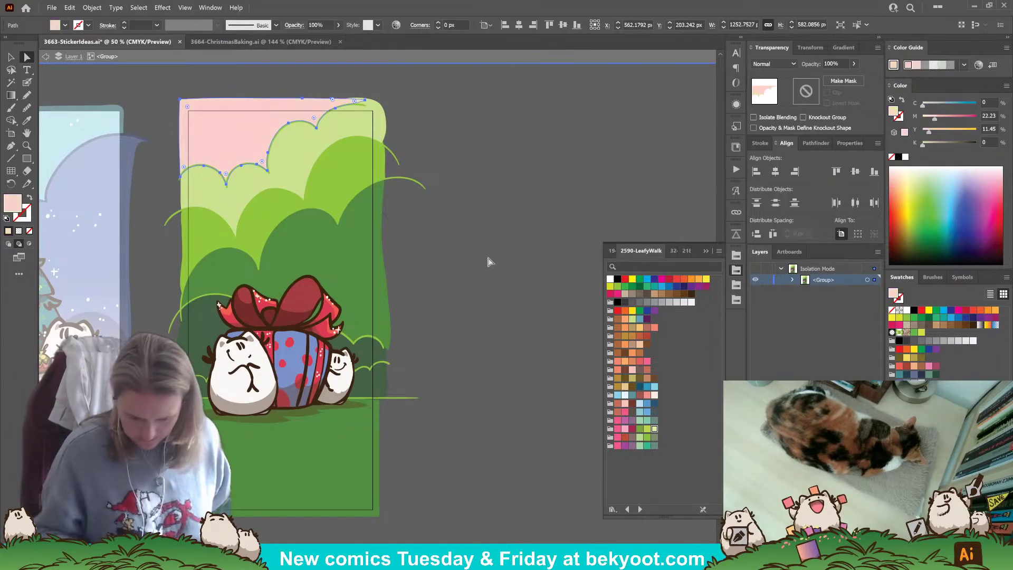
{"action": "left_click", "coordinate": [298, 155]}
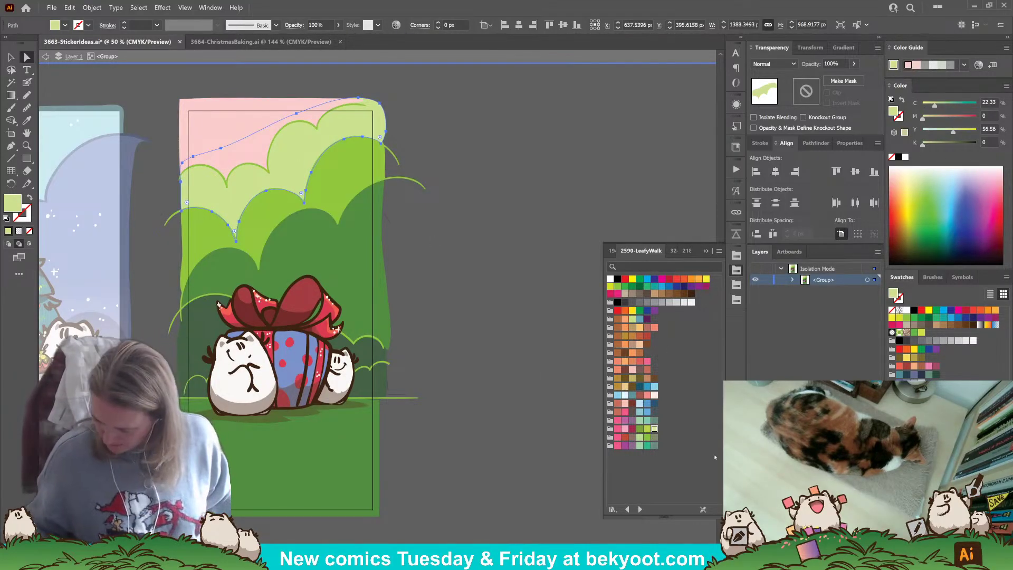
{"action": "left_click", "coordinate": [428, 449], "text": "ctrl"}
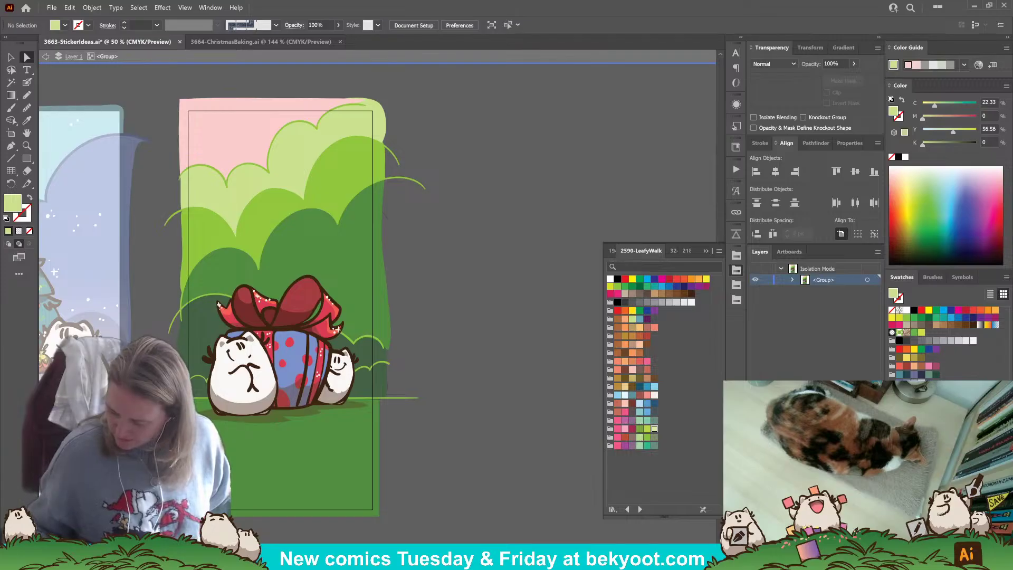
- Sample the gift's red (C 8.99, M 91.09, Y 63.81, K 0.7) as the current fill and choose the Shades harmony rule
{"action": "left_click", "coordinate": [237, 138]}
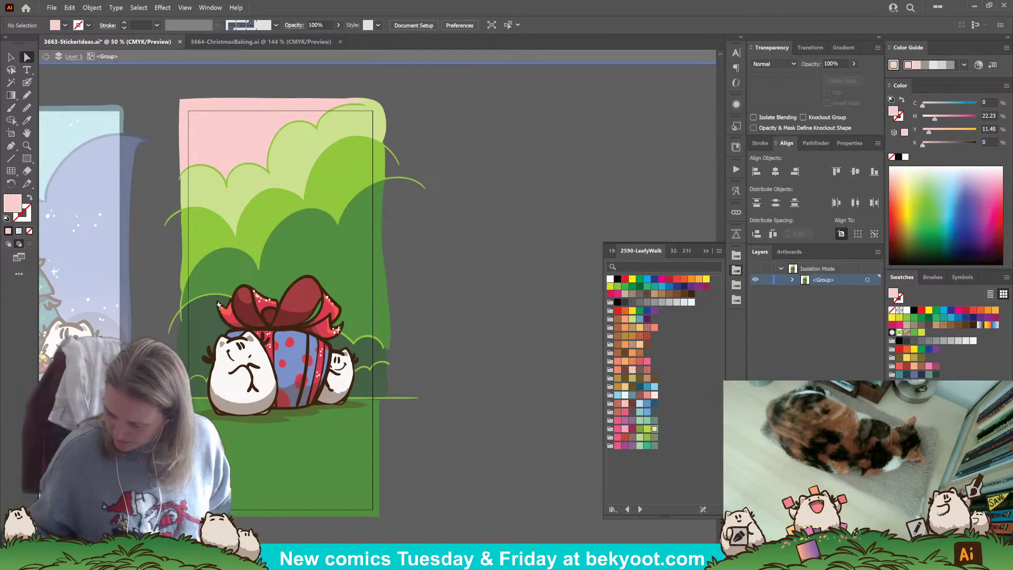
{"action": "left_click", "coordinate": [618, 403]}
{"action": "left_click", "coordinate": [632, 403]}
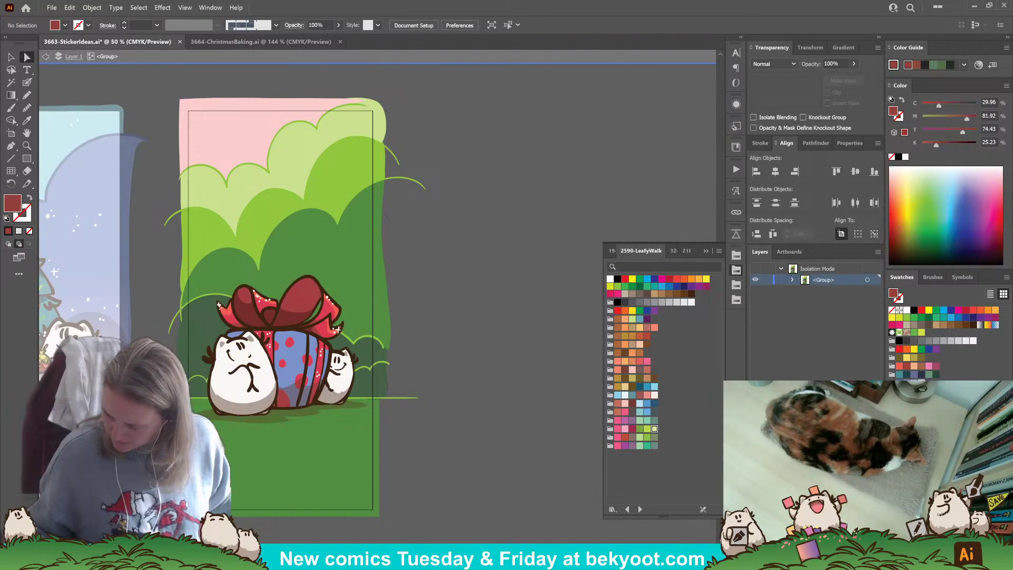
{"action": "left_click", "coordinate": [290, 343]}
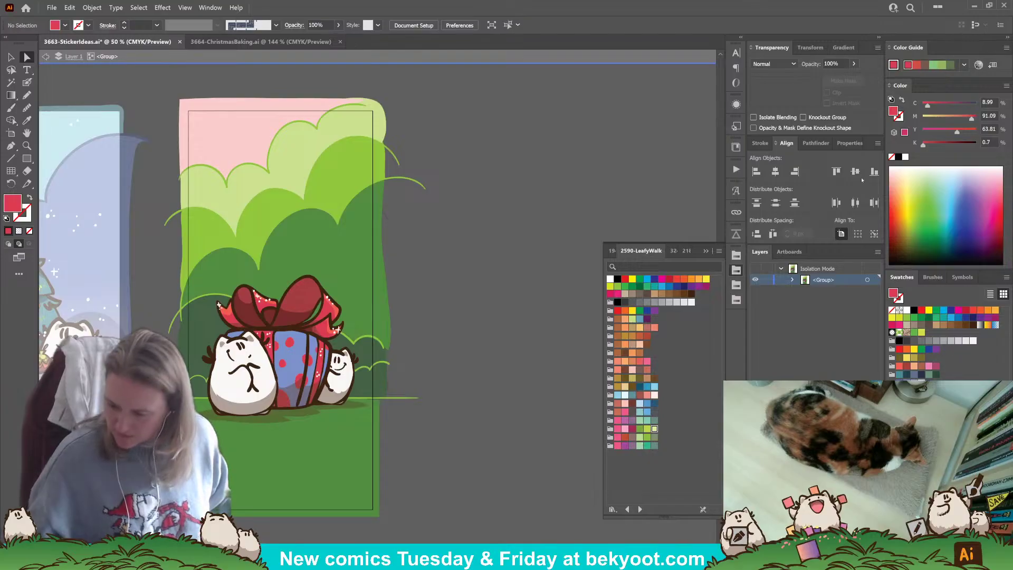
{"action": "left_click", "coordinate": [963, 65]}
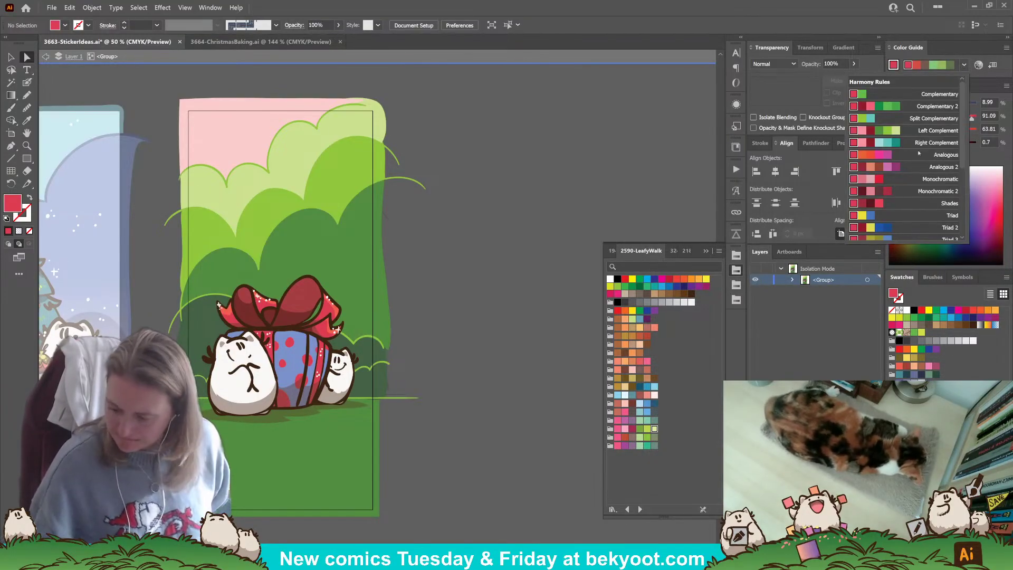
{"action": "left_click", "coordinate": [901, 202]}
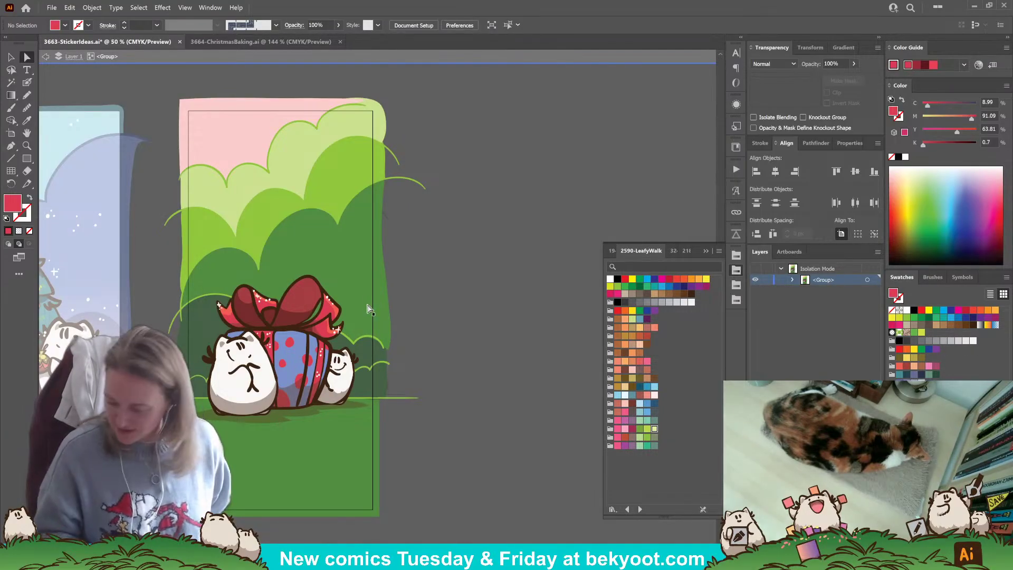
- Recolour the cloud outlines dark red (C 27.03, M 93.78, Y 73.1, K 21.31) to match the ribbon and clear the selection
{"action": "key", "text": "v"}
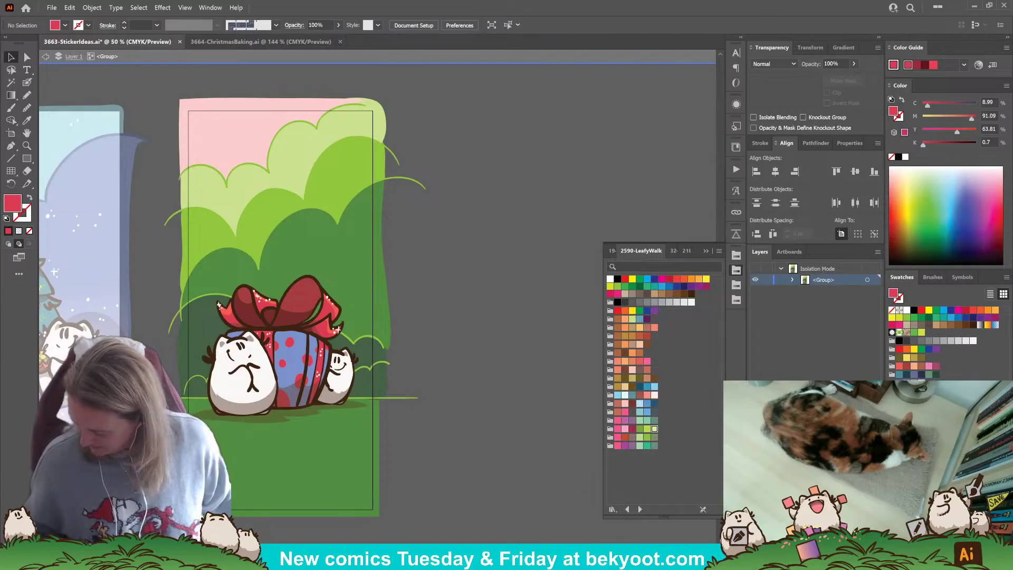
{"action": "left_click", "coordinate": [407, 180]}
{"action": "key", "text": "a"}
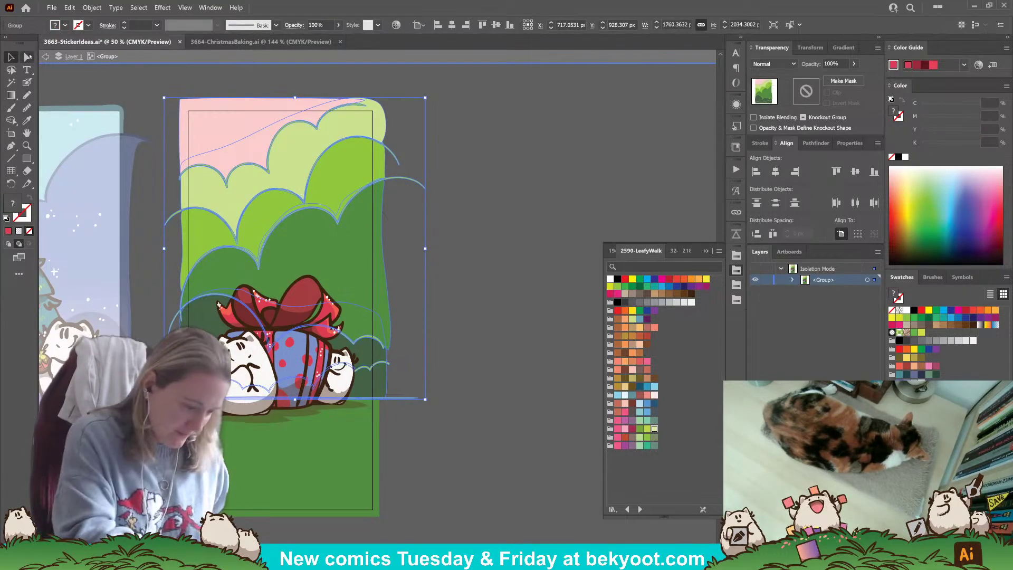
{"action": "left_click", "coordinate": [456, 193]}
{"action": "left_click_drag", "start_coordinate": [434, 167], "coordinate": [418, 194]}
{"action": "left_click", "coordinate": [398, 163], "text": "shift"}
{"action": "left_click", "coordinate": [363, 106], "text": "shift"}
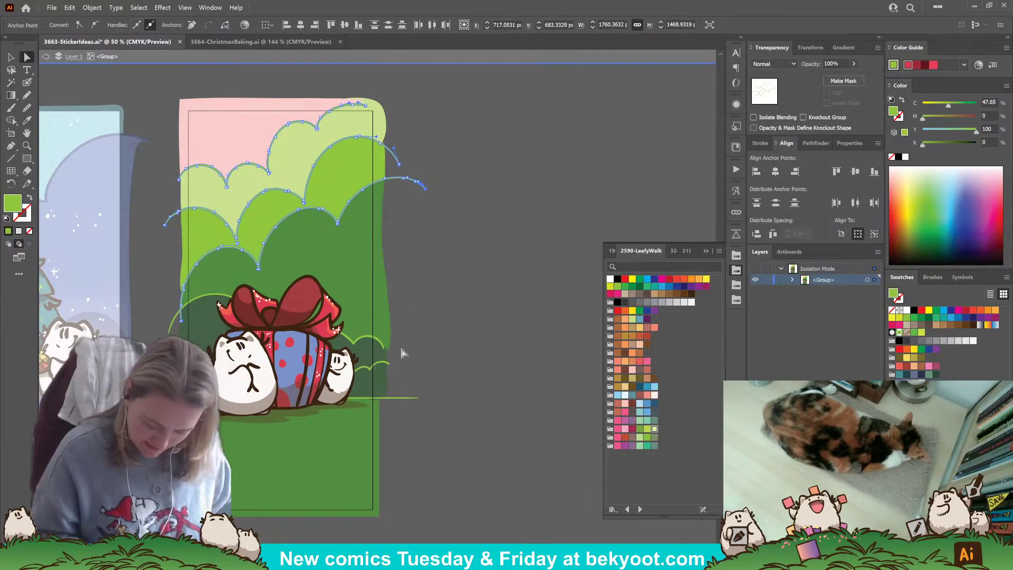
{"action": "left_click", "coordinate": [382, 348], "text": "shift"}
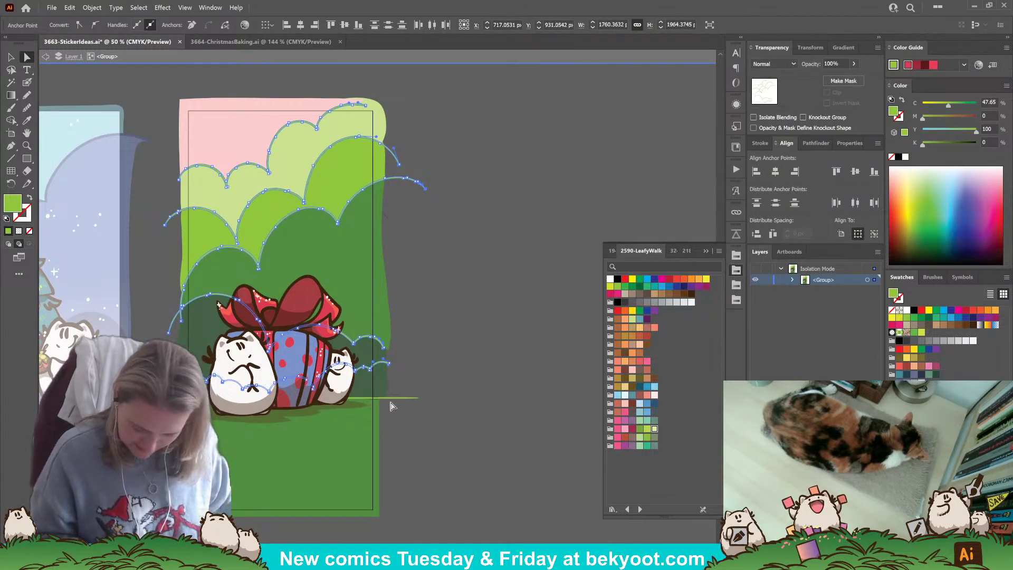
{"action": "key", "text": "i"}
{"action": "left_click", "coordinate": [302, 310]}
{"action": "key", "text": "a"}
{"action": "left_click", "coordinate": [458, 338], "text": "ctrl"}
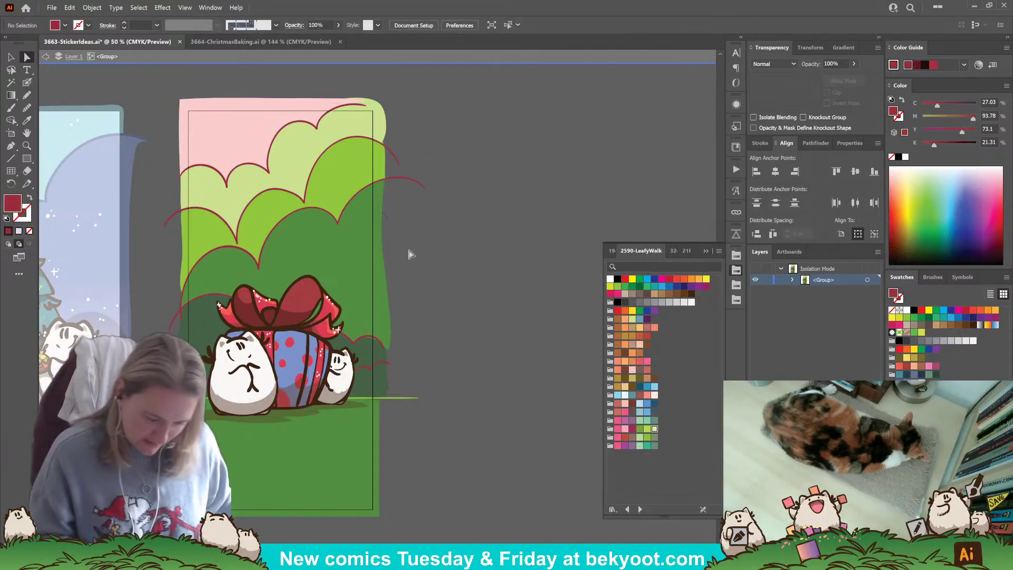
- Recolour the pale green cloud layer pink (M 53.08, Y 18.77) and clear the selection
{"action": "left_click", "coordinate": [293, 174]}
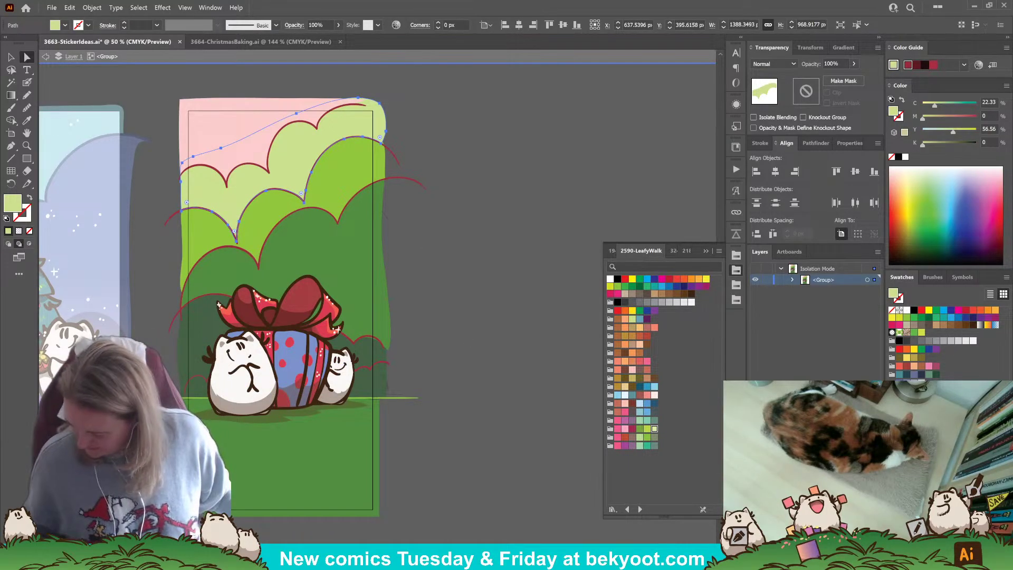
{"action": "left_click", "coordinate": [907, 390]}
{"action": "left_click", "coordinate": [339, 173], "text": "ctrl"}
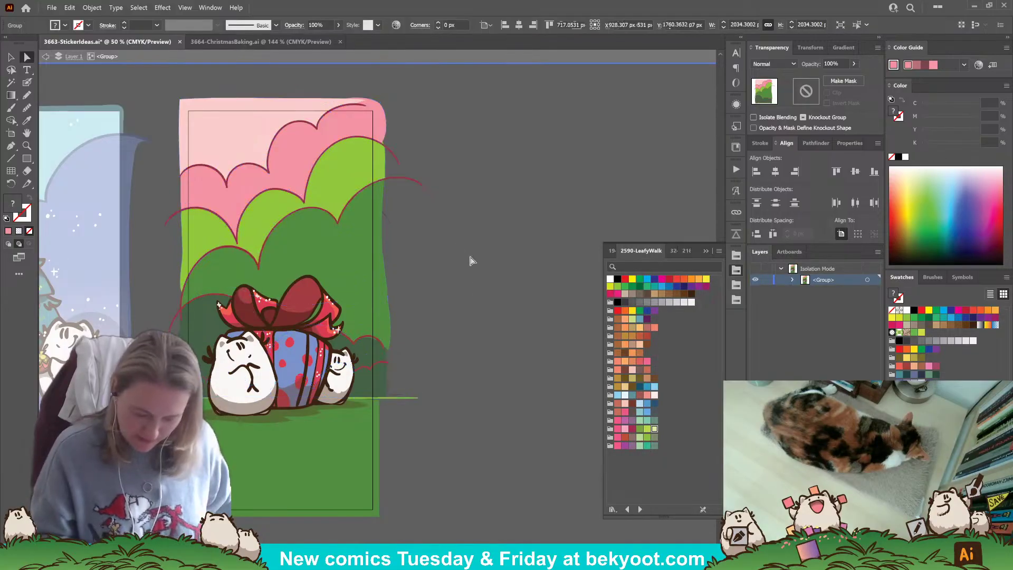
{"action": "left_click", "coordinate": [481, 270], "text": "ctrl"}
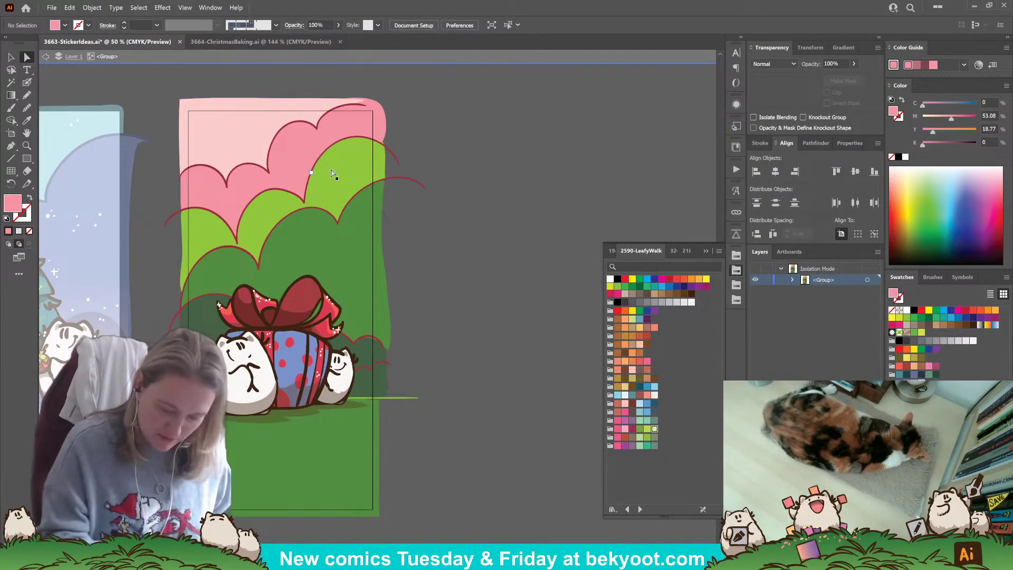
- Using the Monochromatic harmony rule, recolour the bright green cloud layer deep pink (M 71.94, Y 30.72) and the darker green one pink (M 53.08, Y 18.77)
{"action": "left_click", "coordinate": [342, 171]}
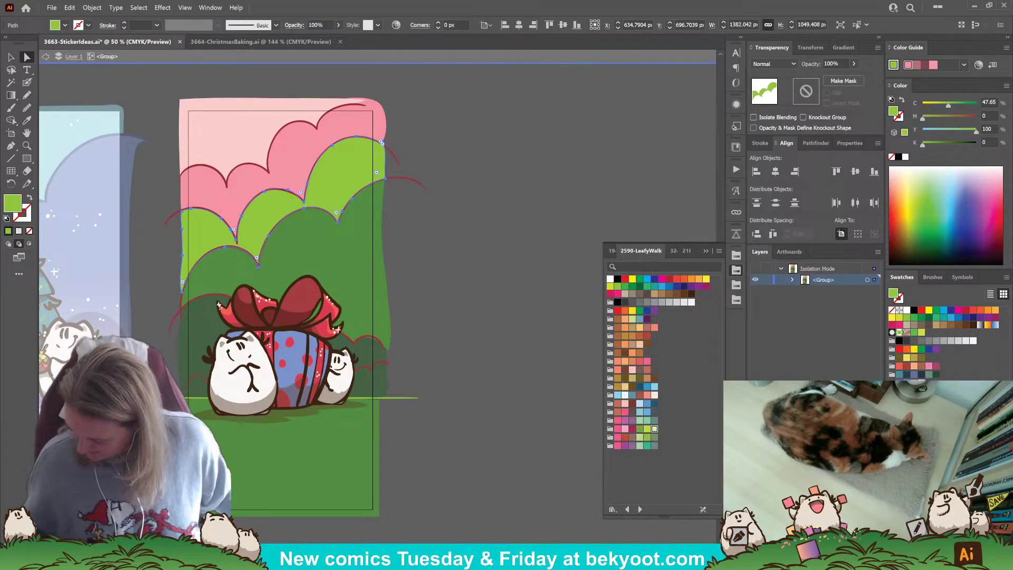
{"action": "key", "text": "ctrl+z"}
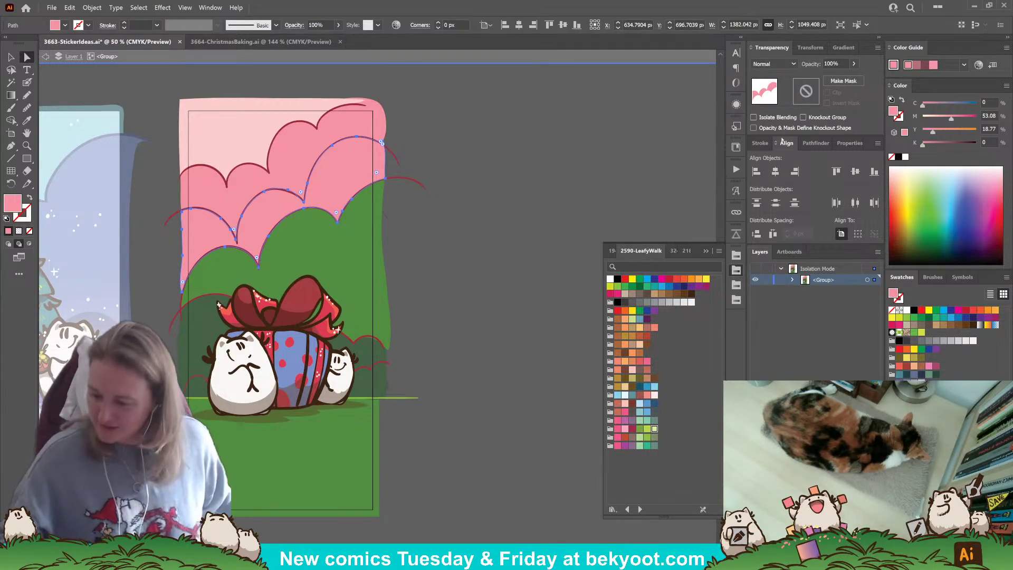
{"action": "left_click", "coordinate": [961, 64]}
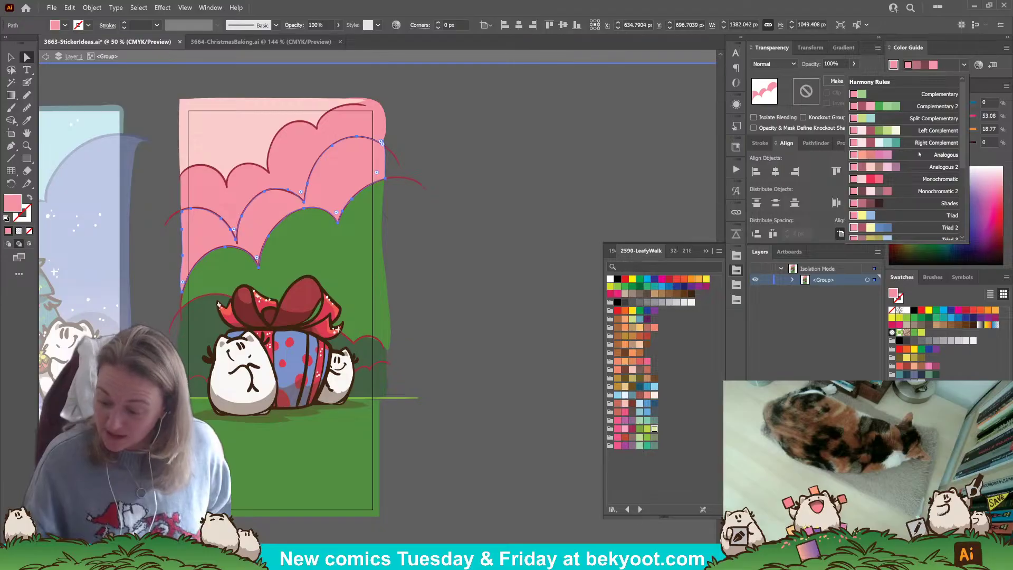
{"action": "left_click", "coordinate": [894, 181]}
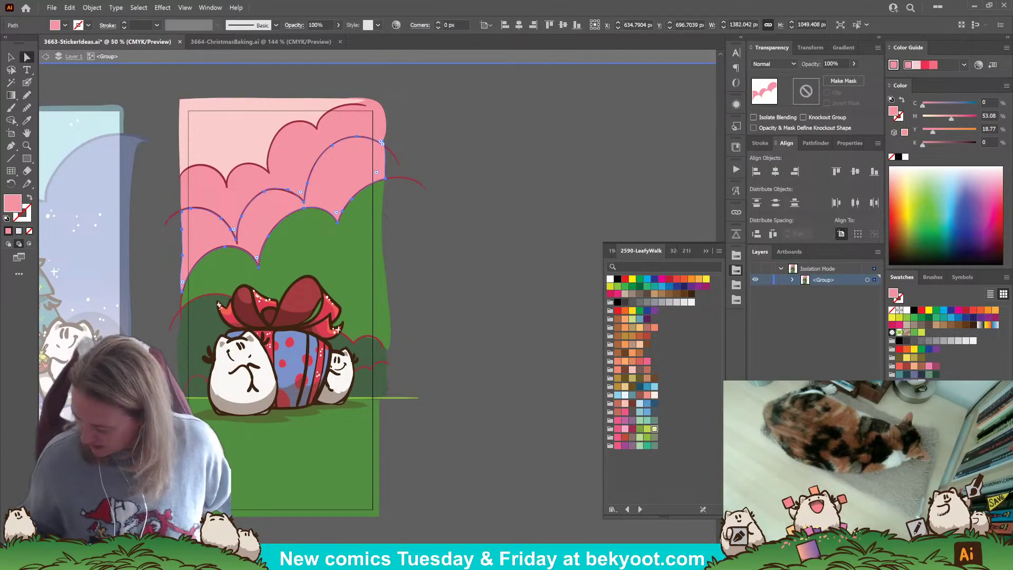
{"action": "left_click", "coordinate": [933, 65]}
{"action": "left_click", "coordinate": [391, 209]}
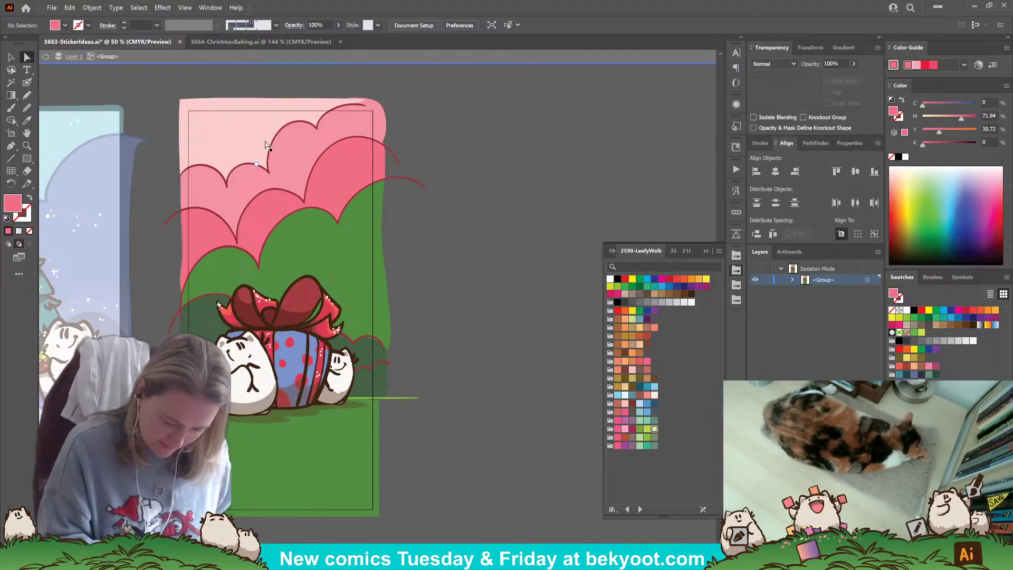
{"action": "left_click", "coordinate": [364, 233]}
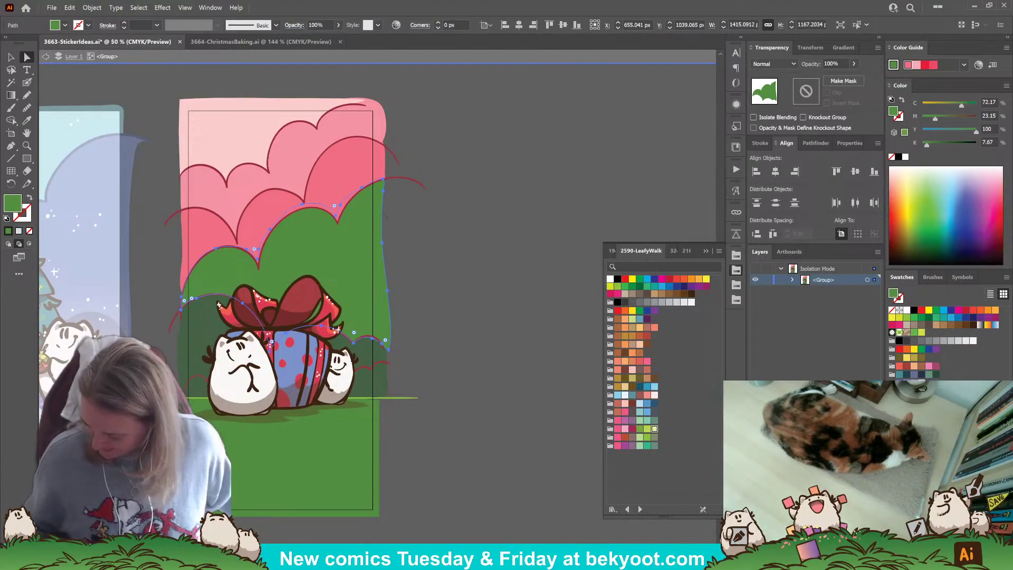
{"action": "left_click", "coordinate": [917, 65]}
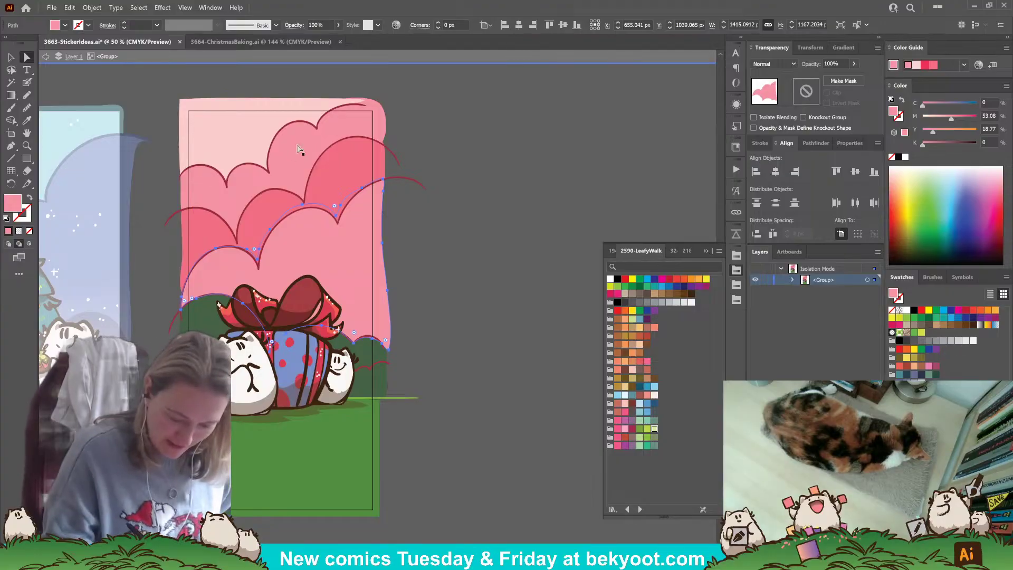
- Recolour all the dark red cloud outlines periwinkle blue (C 53.08, M 38.21) and clear the selection
{"action": "left_click", "coordinate": [10, 57]}
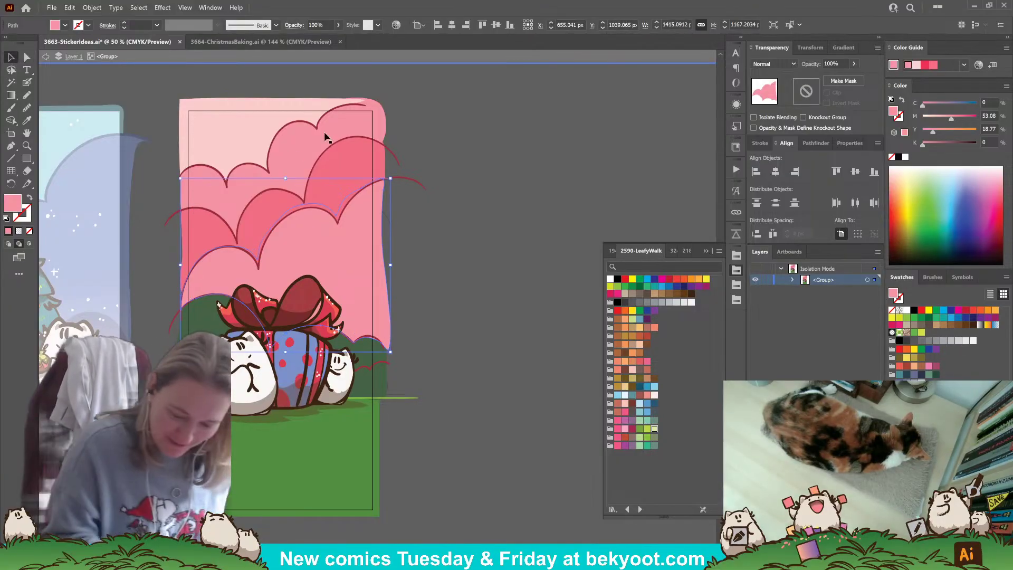
{"action": "left_click", "coordinate": [367, 106]}
{"action": "left_click", "coordinate": [27, 56]}
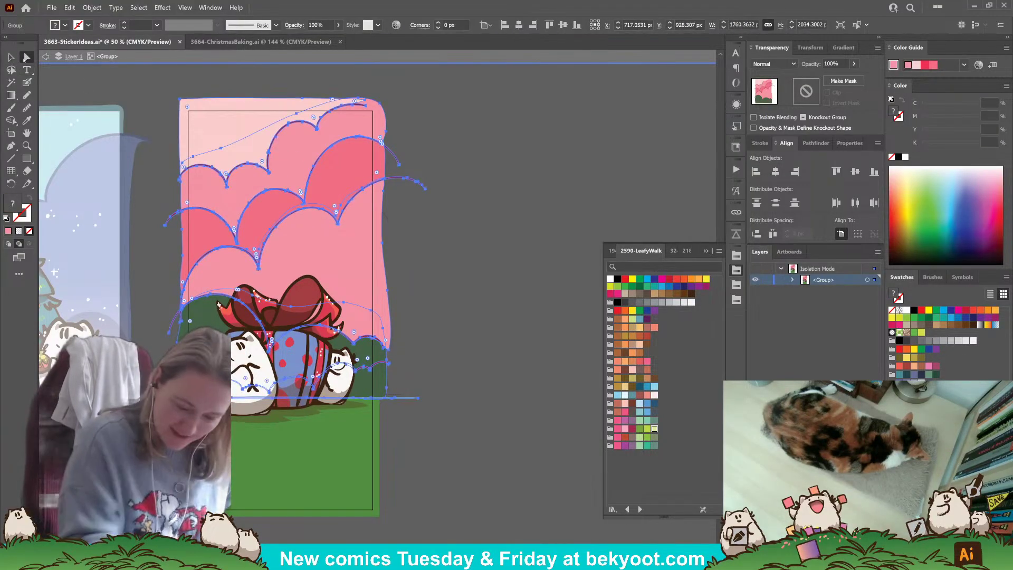
{"action": "left_click", "coordinate": [316, 83]}
{"action": "left_click", "coordinate": [365, 106]}
{"action": "left_click", "coordinate": [399, 164], "text": "shift"}
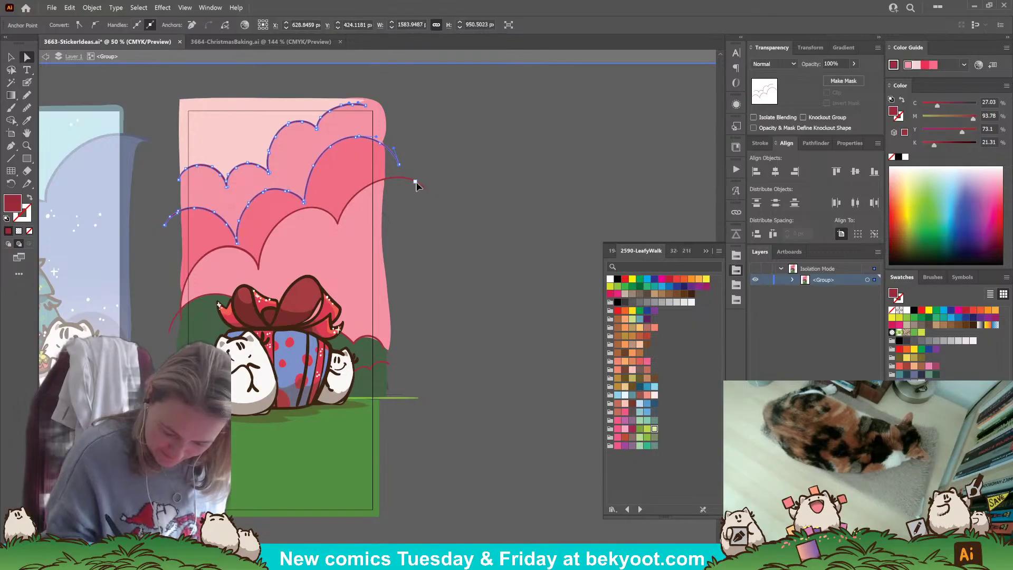
{"action": "left_click", "coordinate": [425, 188], "text": "shift"}
{"action": "left_click", "coordinate": [385, 346], "text": "shift"}
{"action": "left_click", "coordinate": [389, 363], "text": "shift"}
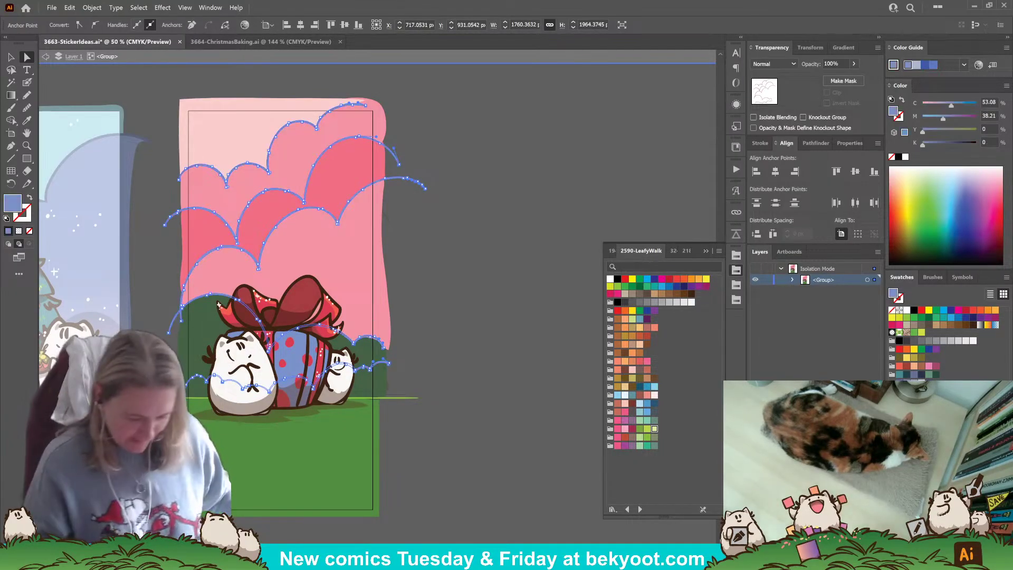
{"action": "left_click", "coordinate": [457, 260]}
- Recolour the uppermost light pink background shape pale blue (C 16.31, Y 1.69) and clear the selection
{"action": "left_click", "coordinate": [219, 137]}
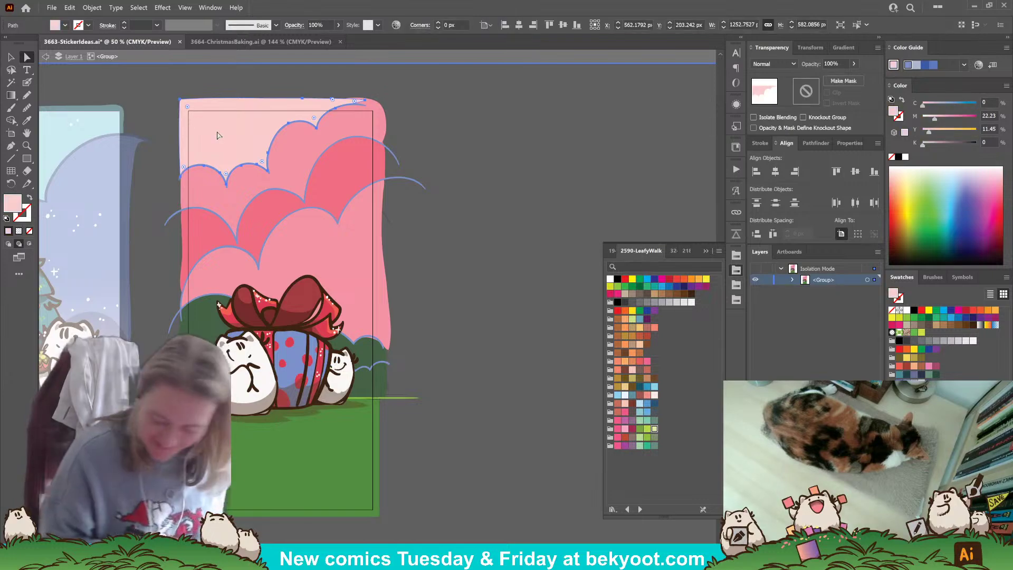
{"action": "left_click", "coordinate": [907, 400]}
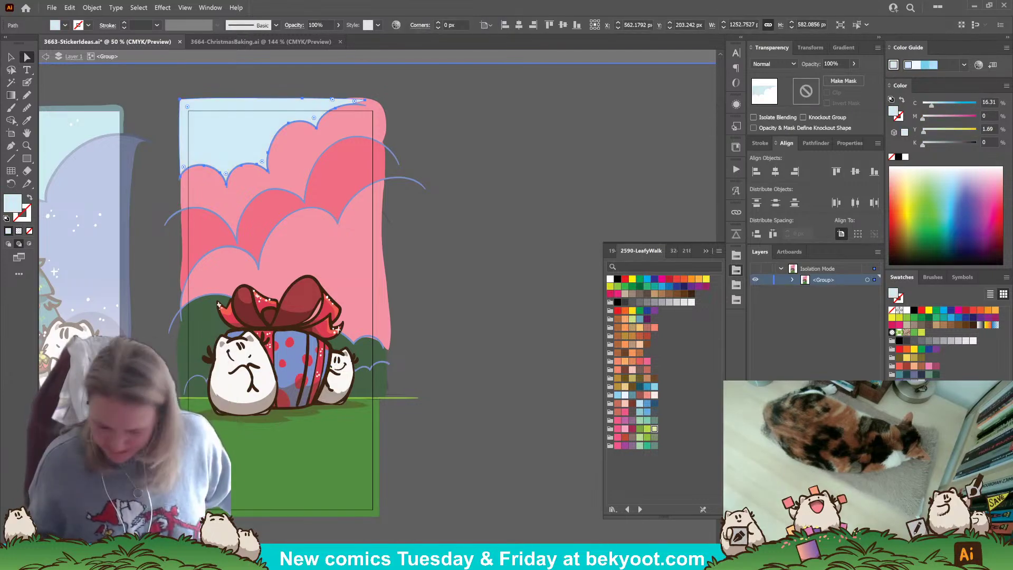
{"action": "left_click", "coordinate": [284, 171], "text": "ctrl"}
{"action": "left_click", "coordinate": [431, 361]}
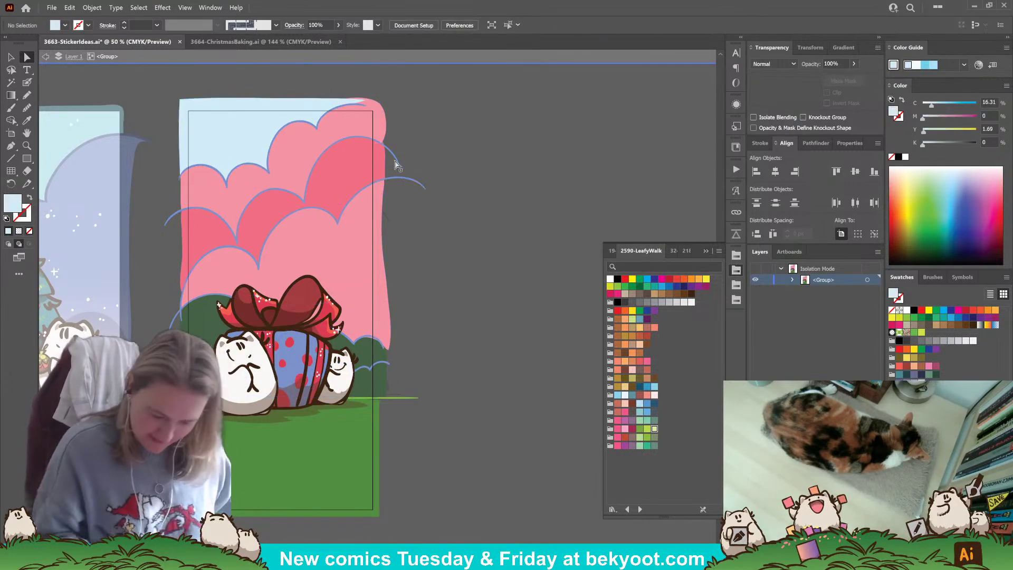
- Recolour the pink cloud layer directly below the pale blue sky light teal (C 33.62, Y 14.92)
{"action": "left_click", "coordinate": [374, 130]}
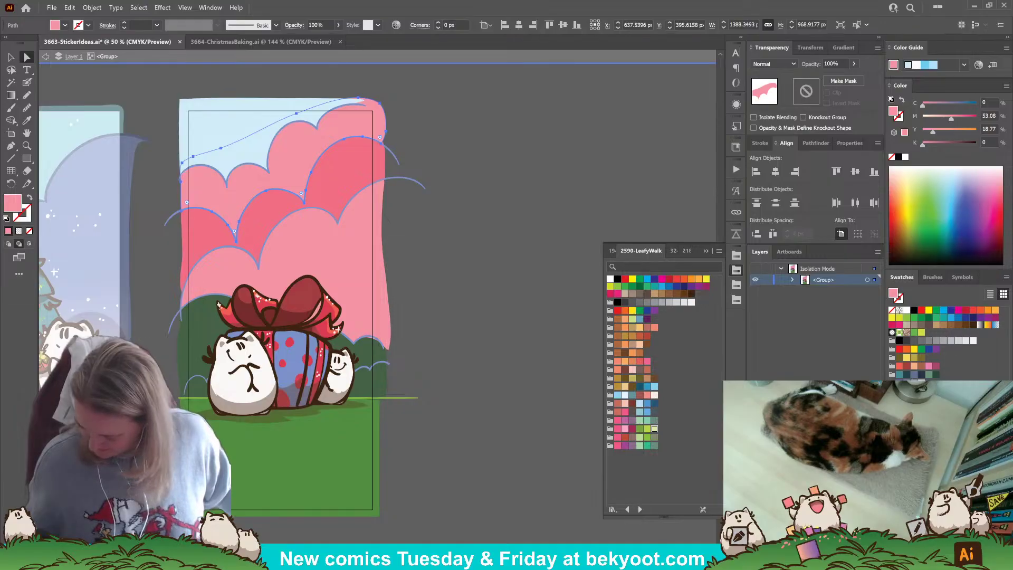
{"action": "left_click", "coordinate": [914, 399]}
{"action": "left_click", "coordinate": [921, 400]}
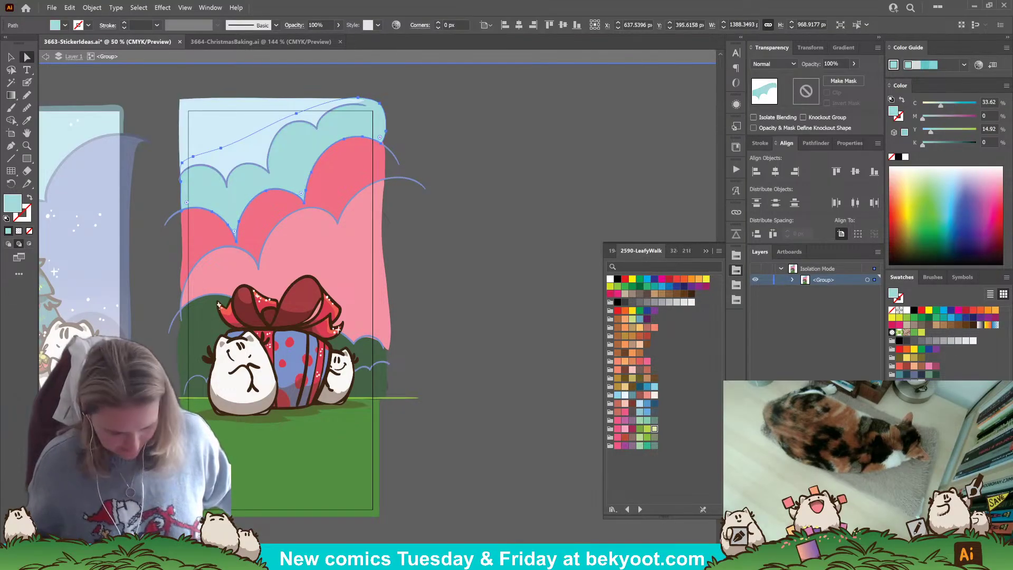
- Recolour the deep pink cloud layer periwinkle blue and the pink layer below it darker blue (C 62.87, M 51.59), and clear the selection
{"action": "left_click", "coordinate": [351, 174]}
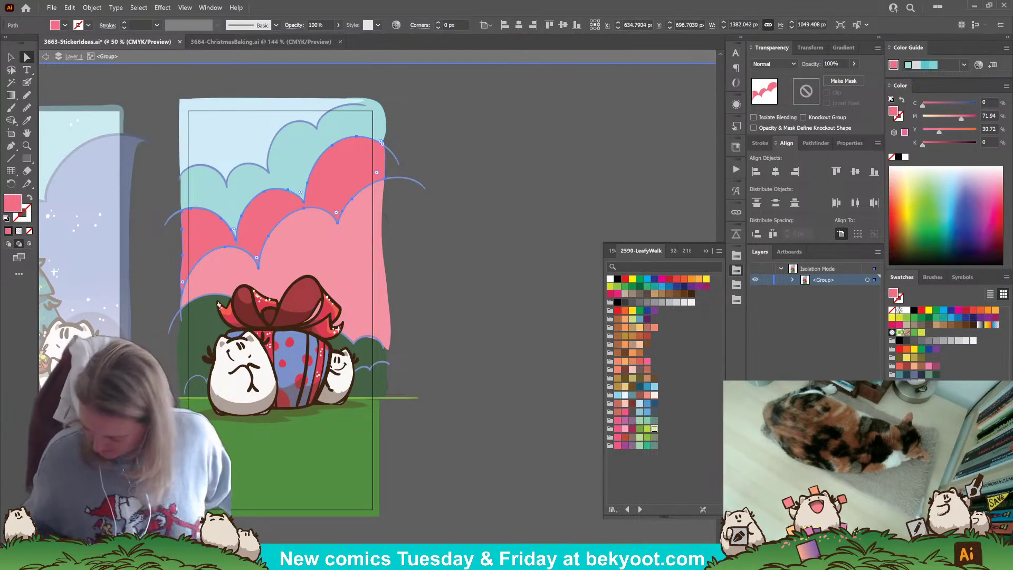
{"action": "left_click", "coordinate": [928, 400]}
{"action": "left_click", "coordinate": [334, 257]}
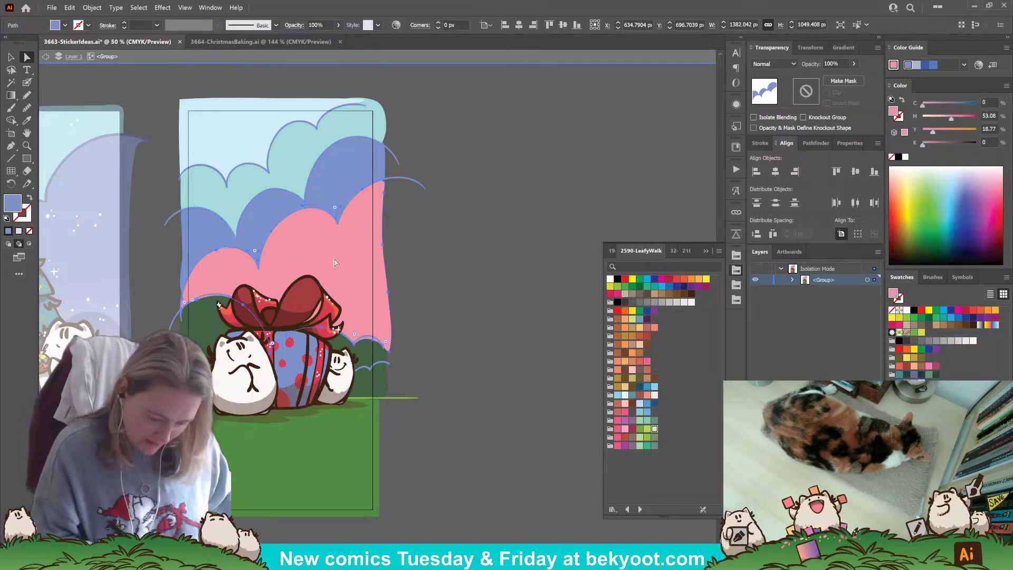
{"action": "left_click", "coordinate": [936, 399]}
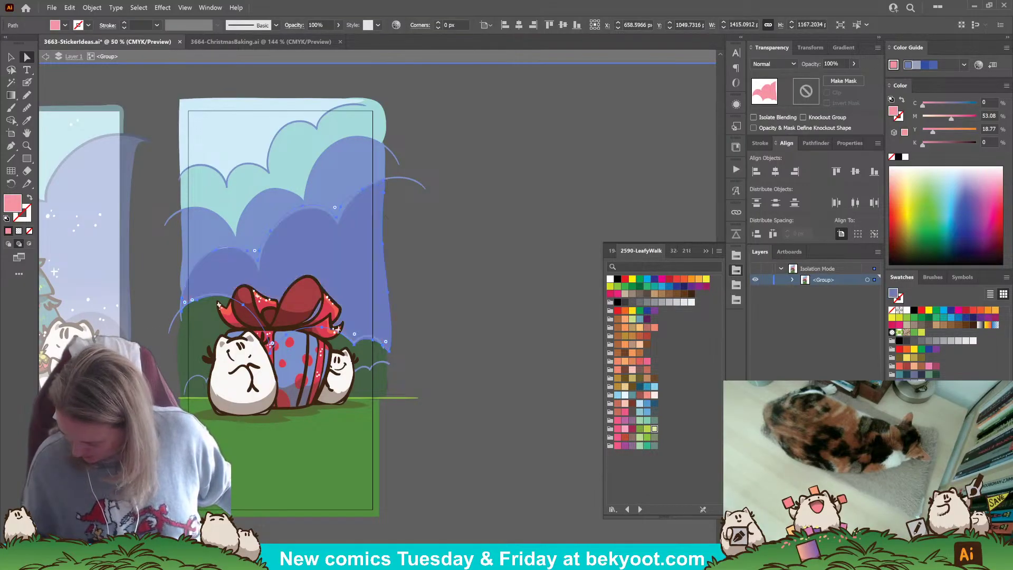
{"action": "left_click", "coordinate": [458, 388]}
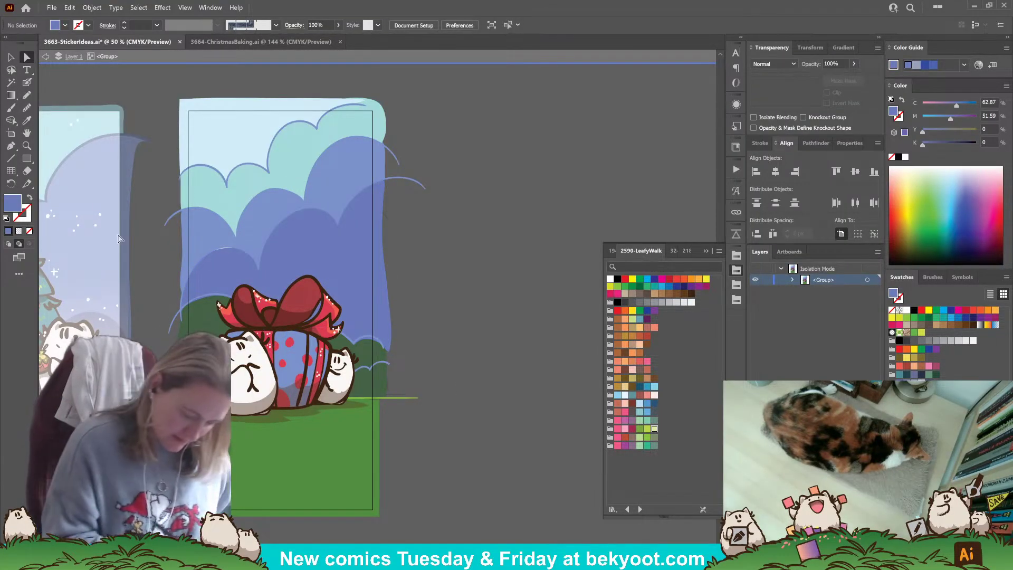
- Adjust the anchor points where the lower blue cloud layers and their periwinkle outline meet, and clear the selection
{"action": "left_click", "coordinate": [226, 262]}
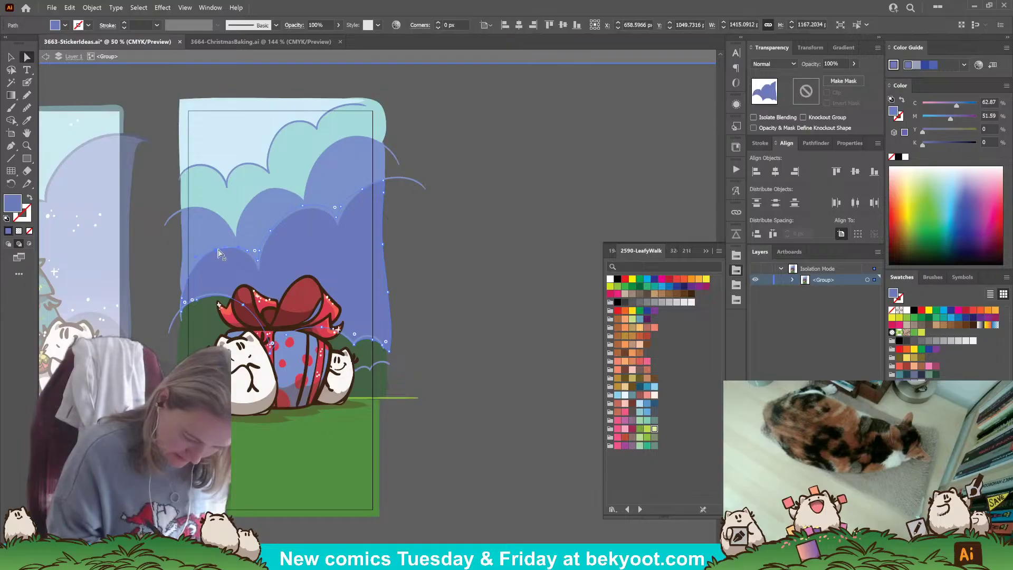
{"action": "left_click", "coordinate": [220, 250]}
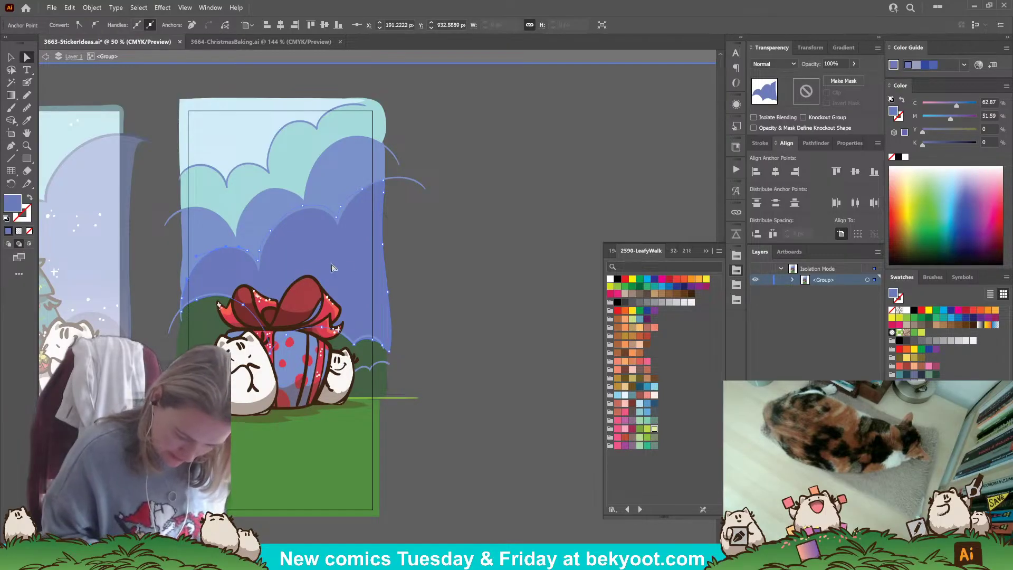
{"action": "left_click", "coordinate": [251, 241]}
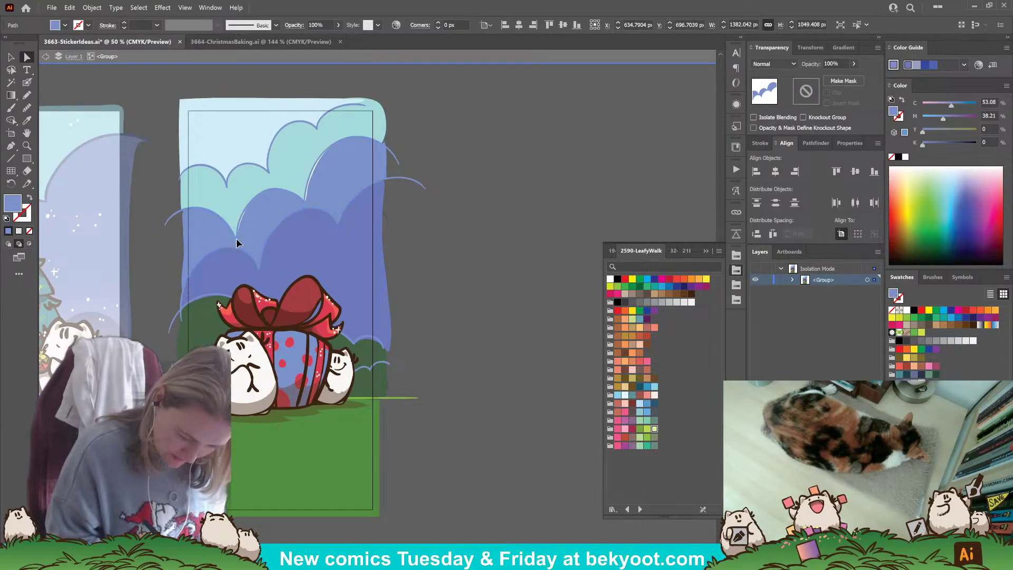
{"action": "left_click", "coordinate": [463, 182]}
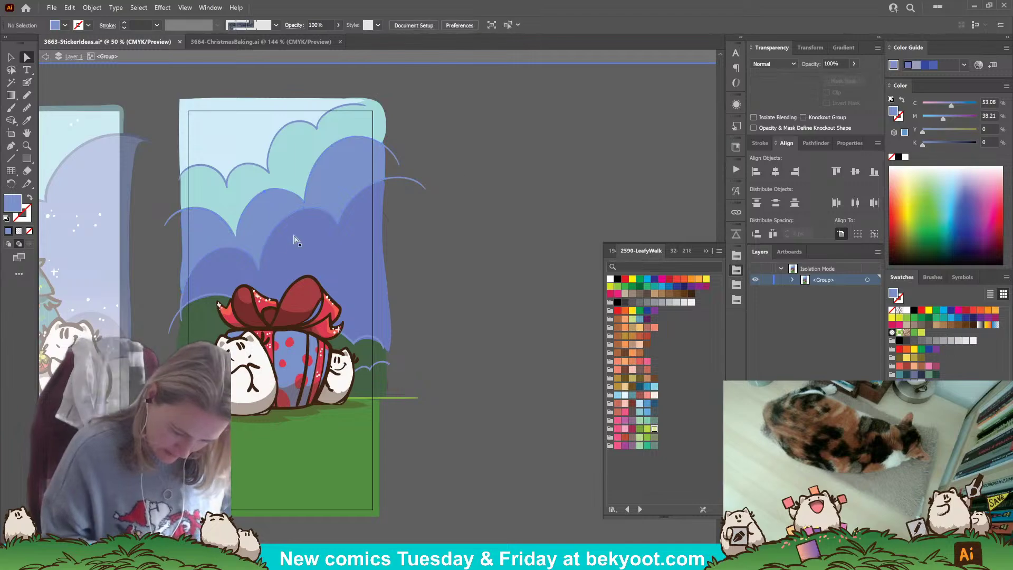
{"action": "left_click", "coordinate": [236, 242]}
{"action": "left_click", "coordinate": [236, 240]}
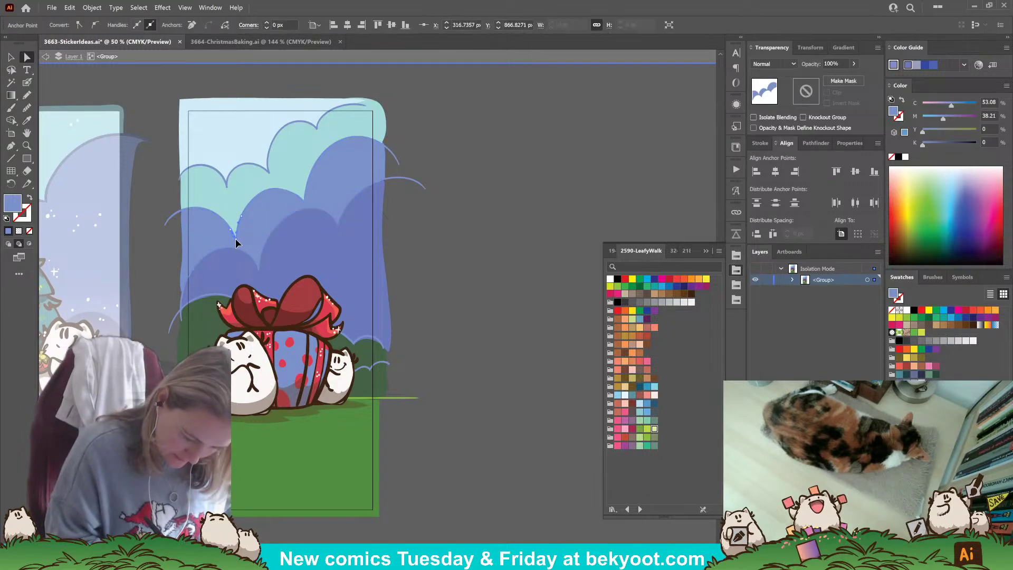
{"action": "left_click", "coordinate": [146, 269]}
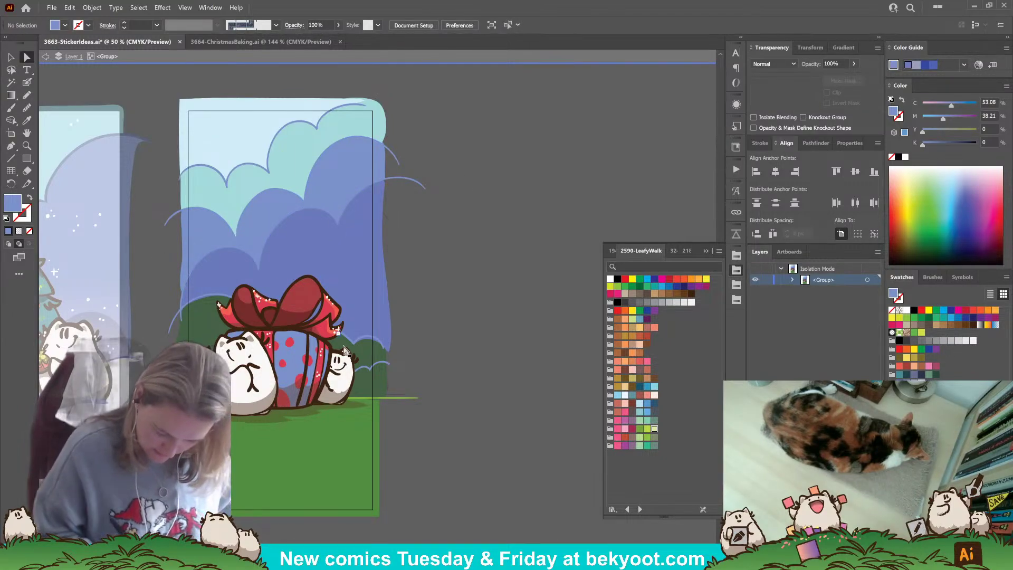
- Delete the dark green bush shape behind the gift and recolour the green ground rectangle dark blue
{"action": "left_click", "coordinate": [368, 357]}
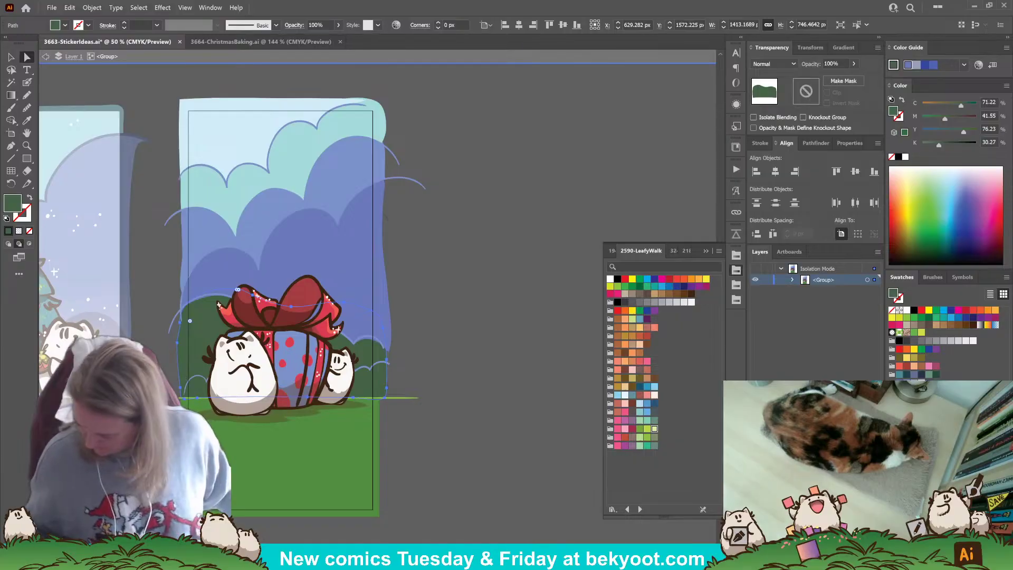
{"action": "key", "text": "Delete"}
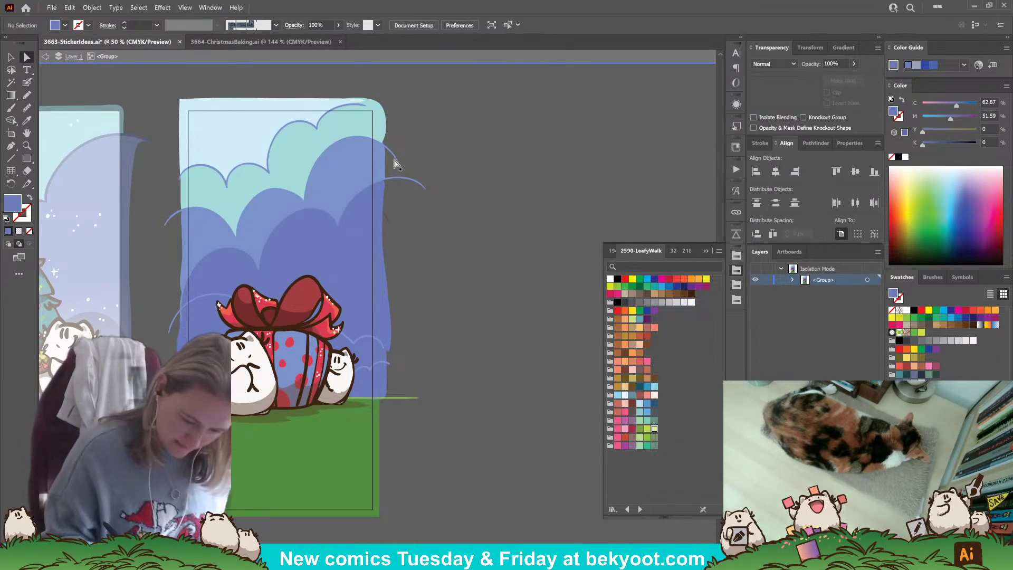
{"action": "left_click_drag", "start_coordinate": [338, 418], "coordinate": [369, 344], "text": "space"}
{"action": "left_click", "coordinate": [382, 363]}
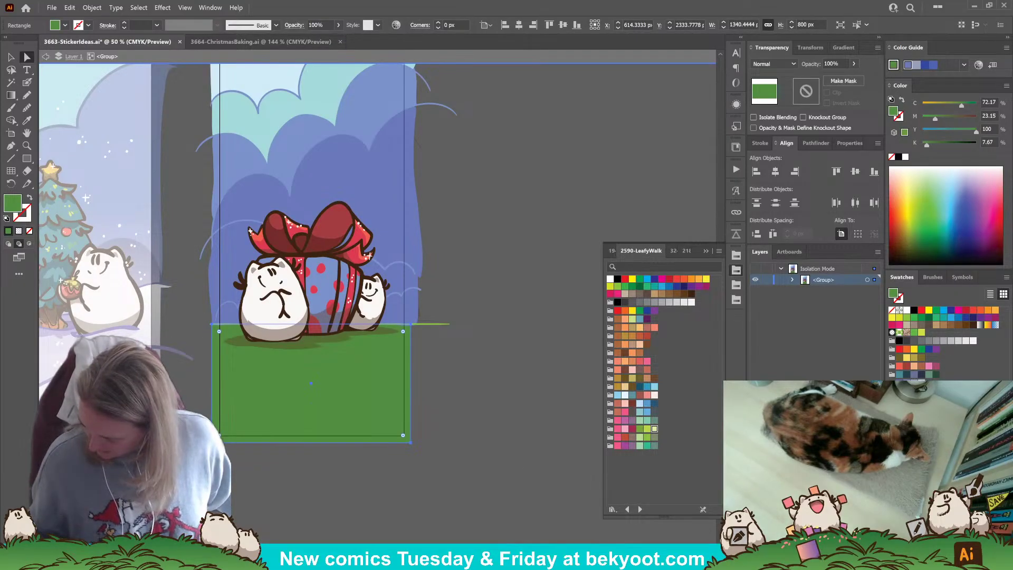
{"action": "left_click", "coordinate": [914, 391]}
- Recolour the thin light green line along the ground's upper edge periwinkle blue (C 53.08, M 38.21) and clear the selection
{"action": "left_click", "coordinate": [481, 326], "text": "ctrl"}
{"action": "left_click", "coordinate": [422, 324], "text": "ctrl"}
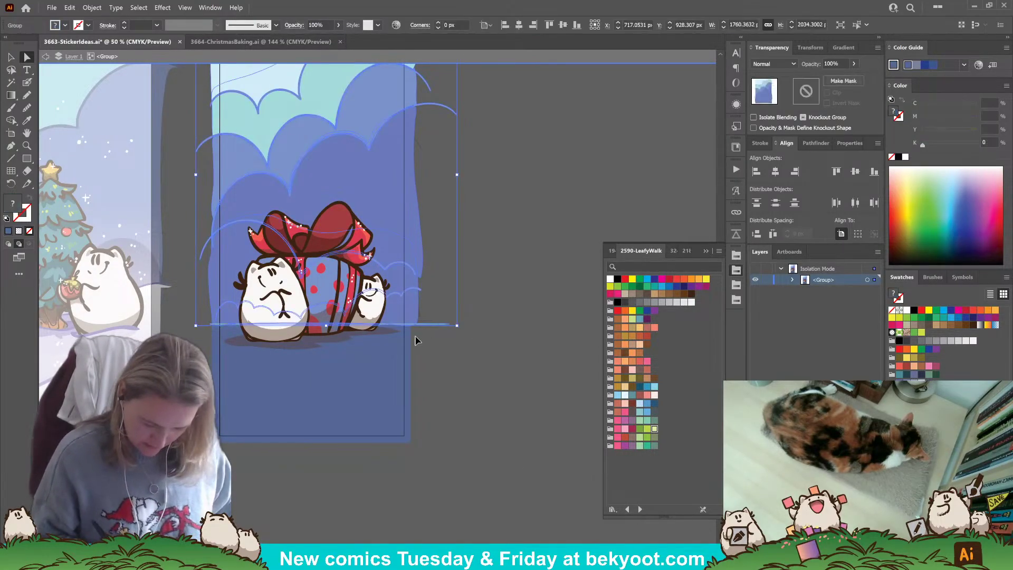
{"action": "left_click", "coordinate": [442, 224]}
{"action": "left_click_drag", "start_coordinate": [453, 309], "coordinate": [428, 342]}
{"action": "key", "text": "i"}
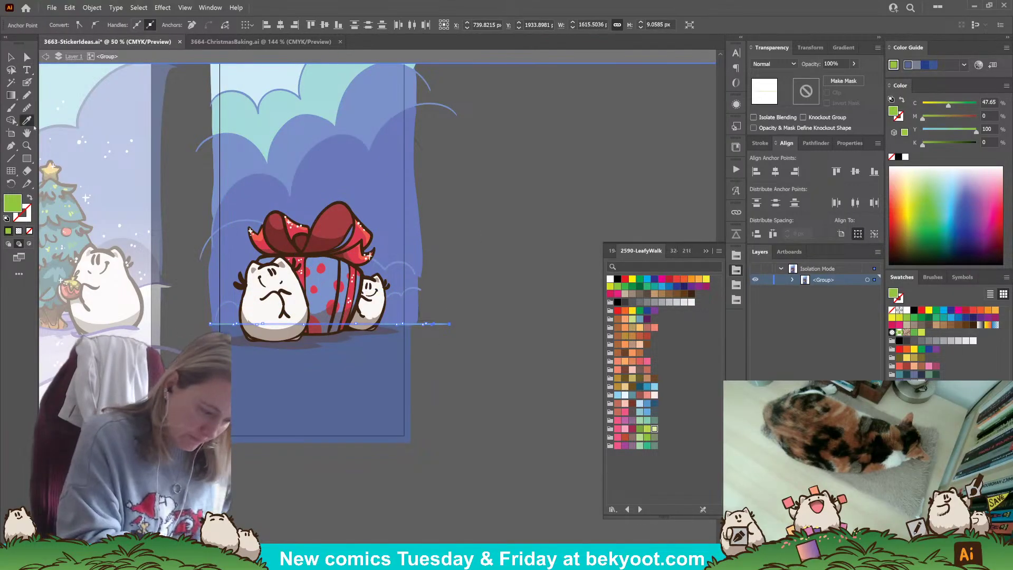
{"action": "left_click", "coordinate": [394, 180]}
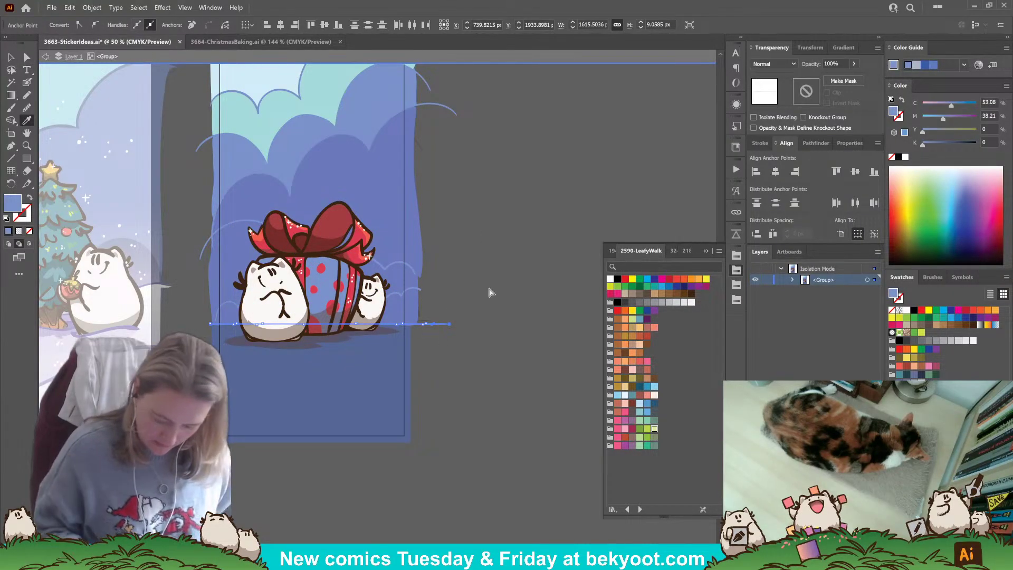
{"action": "key", "text": "ctrl+shift+a"}
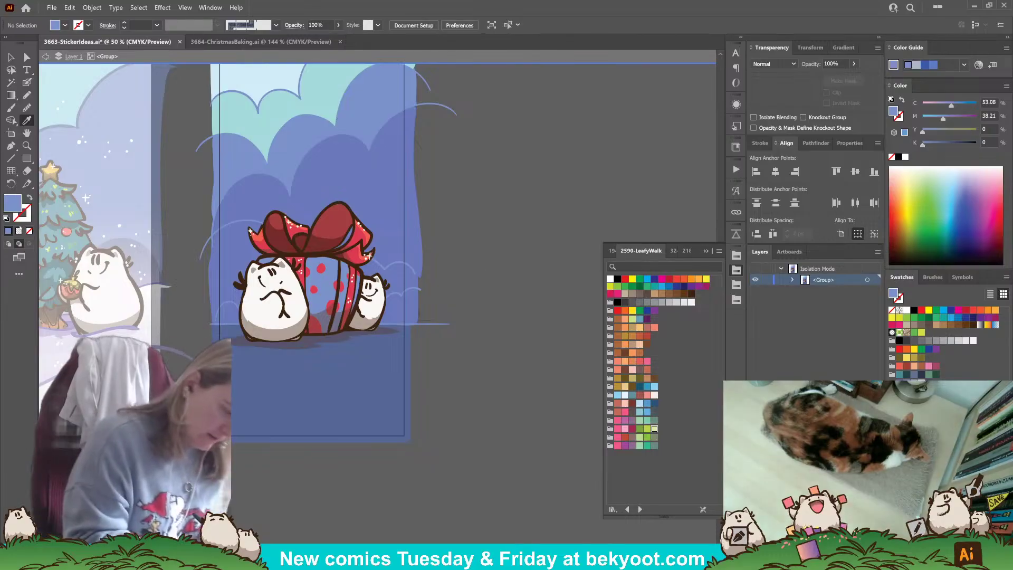
- Draw a rectangle about 1426 × 754 px with a transparent-to-pale-lavender vertical gradient over the lower clouds, ending at the ground's upper edge
{"action": "left_click", "coordinate": [18, 230]}
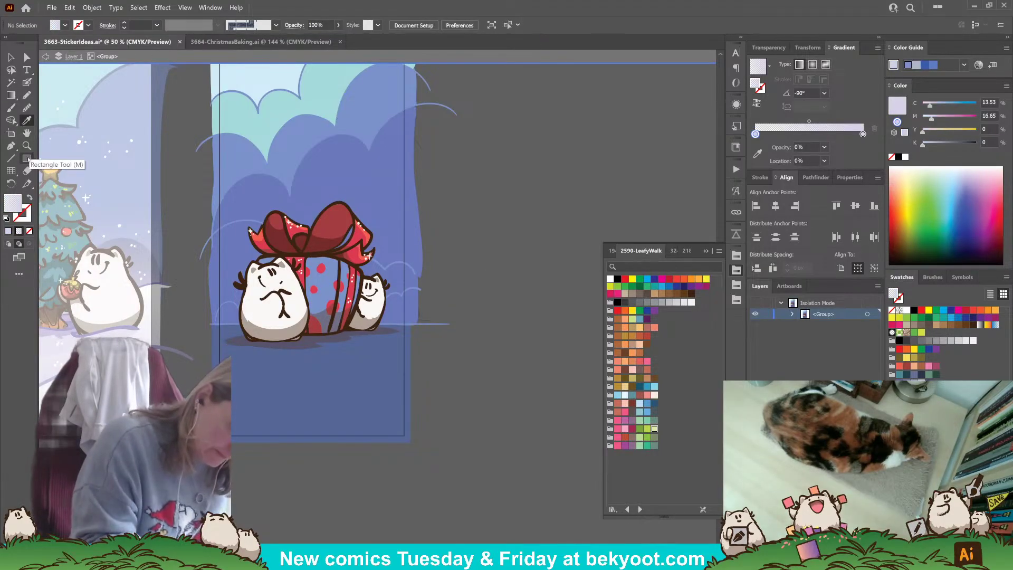
{"action": "left_click", "coordinate": [26, 158]}
{"action": "left_click_drag", "start_coordinate": [211, 213], "coordinate": [421, 323]}
{"action": "key", "text": "ctrl+shift+a"}
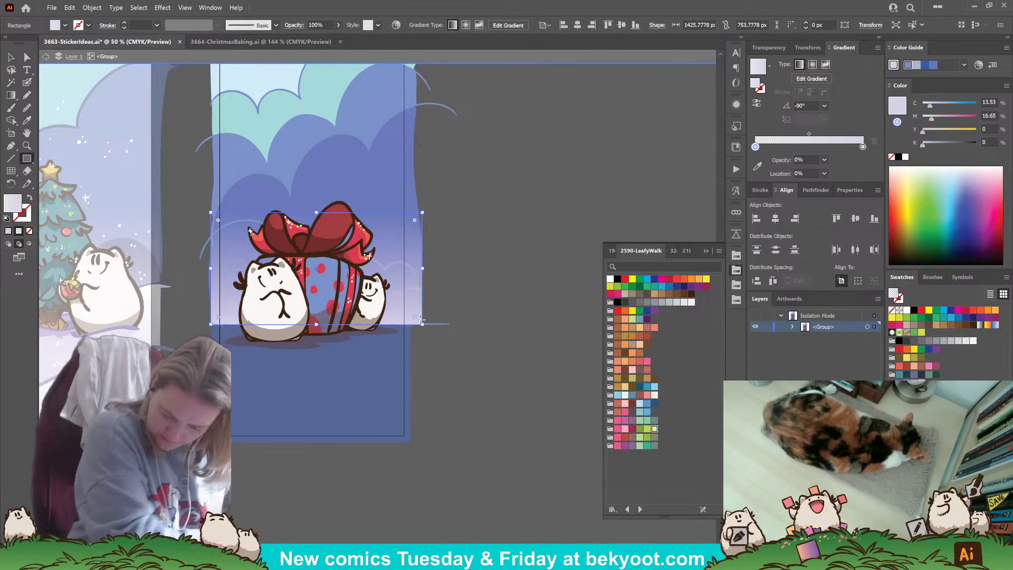
- Set the brush up with the characters' dark brown outline colour (C 50, M 70, Y 80, K 70) and nothing selected
{"action": "left_click_drag", "start_coordinate": [431, 229], "coordinate": [424, 260]}
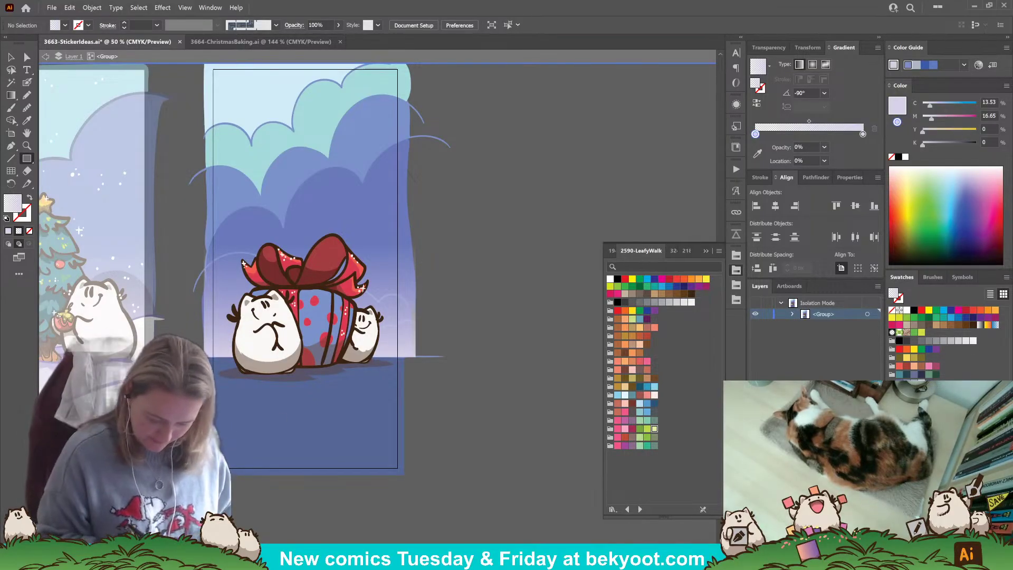
{"action": "left_click_drag", "start_coordinate": [301, 371], "coordinate": [331, 350]}
{"action": "left_click_drag", "start_coordinate": [477, 288], "coordinate": [469, 321]}
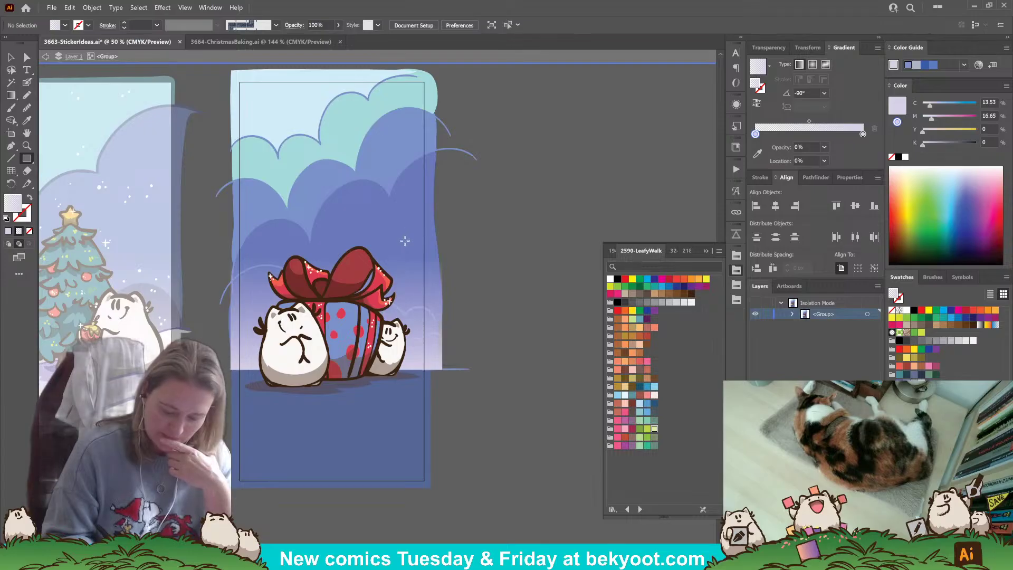
{"action": "left_click", "coordinate": [28, 84]}
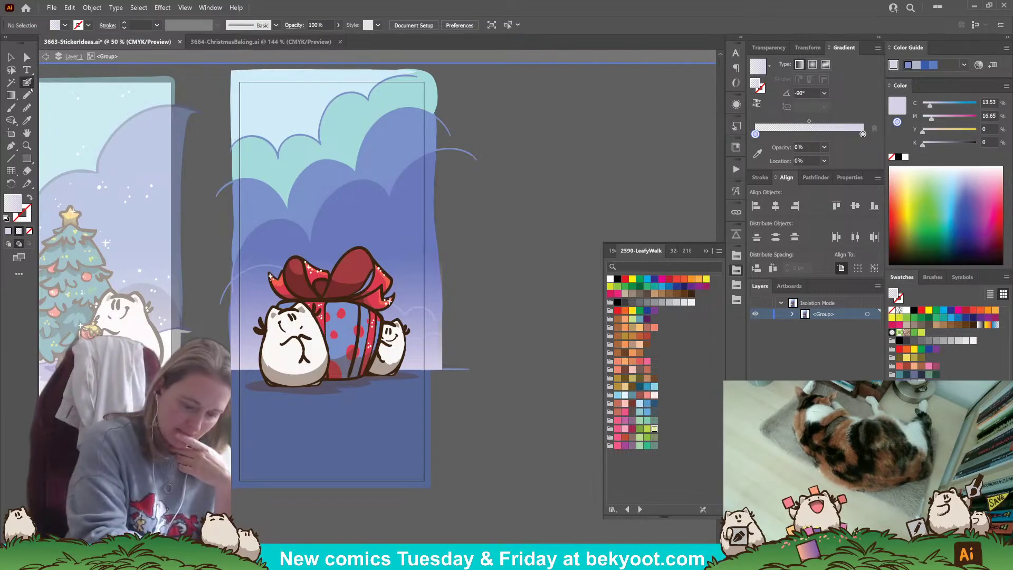
{"action": "scroll", "coordinate": [441, 370], "scroll_direction": "down", "scroll_amount": 3}
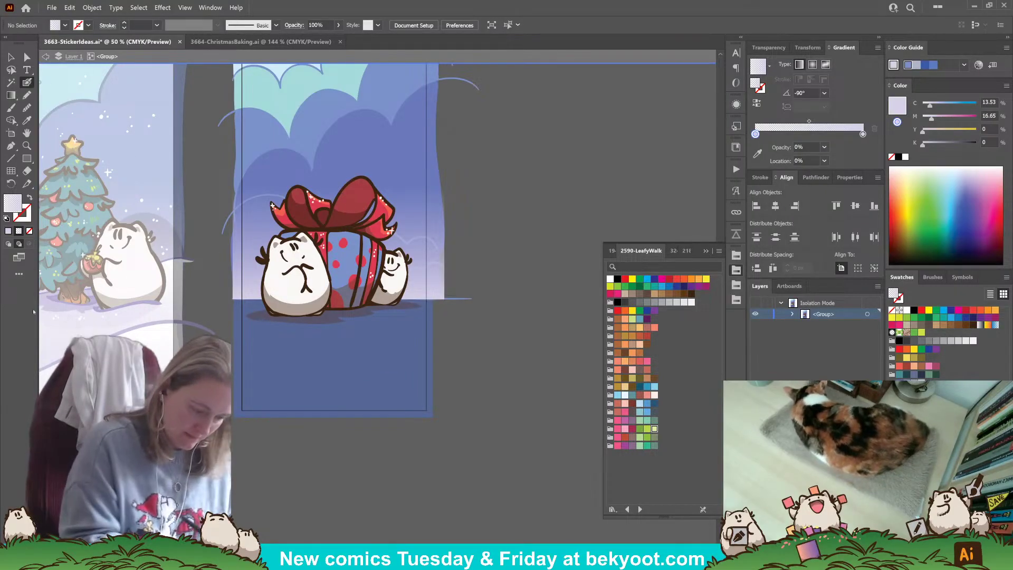
{"action": "left_click", "coordinate": [411, 259], "text": "ctrl"}
{"action": "left_click", "coordinate": [483, 263], "text": "ctrl"}
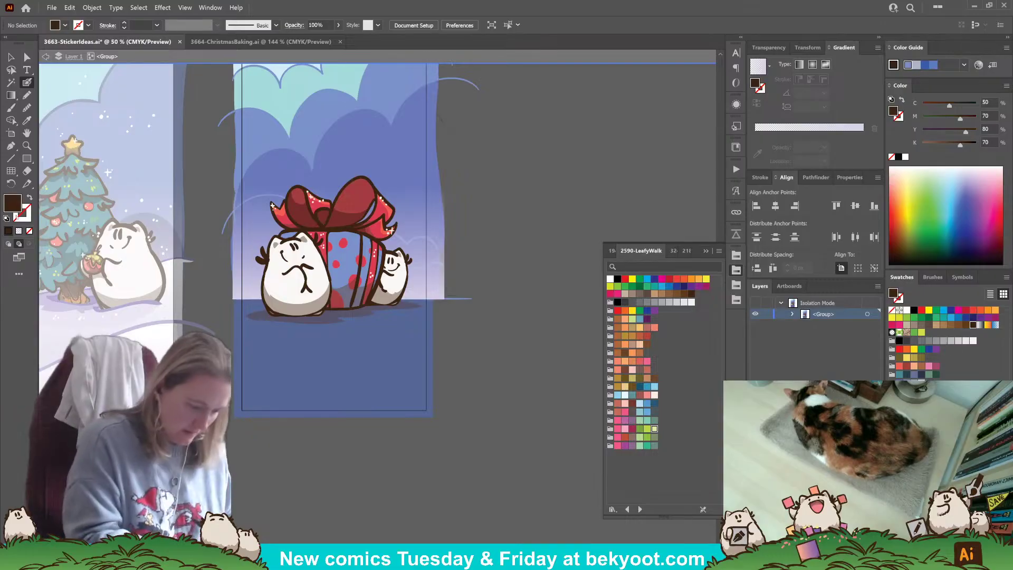
{"action": "mouse_move", "coordinate": [324, 355]}
{"action": "left_mouse_down"}
{"action": "mouse_move", "coordinate": [351, 415]}
{"action": "mouse_move", "coordinate": [403, 317]}
{"action": "mouse_move", "coordinate": [466, 313]}
{"action": "mouse_move", "coordinate": [325, 358]}
{"action": "left_mouse_up"}
{"action": "key", "text": "ctrl+z"}
{"action": "key", "text": "ctrl+z"}
{"action": "key", "text": "ctrl+z"}
{"action": "mouse_move", "coordinate": [431, 327]}
{"action": "left_mouse_down"}
{"action": "mouse_move", "coordinate": [389, 333]}
{"action": "mouse_move", "coordinate": [340, 363]}
{"action": "mouse_move", "coordinate": [378, 421]}
{"action": "left_mouse_up"}
{"action": "key", "text": "ctrl+z"}
- Sketch the dark brown corner edges of two angular blocks with a gap between them on the blue ground below the gift
{"action": "mouse_move", "coordinate": [433, 327]}
{"action": "left_mouse_down"}
{"action": "mouse_move", "coordinate": [334, 352]}
{"action": "mouse_move", "coordinate": [333, 421]}
{"action": "left_mouse_up"}
{"action": "left_click_drag", "start_coordinate": [346, 368], "coordinate": [420, 413]}
{"action": "left_click_drag", "start_coordinate": [239, 371], "coordinate": [324, 356]}
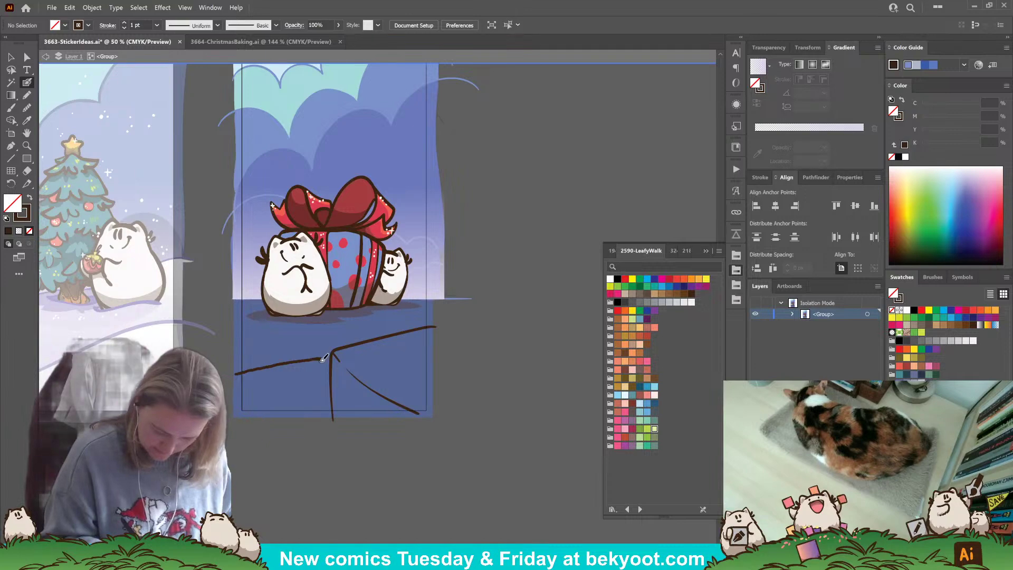
{"action": "key", "text": "ctrl+z"}
{"action": "mouse_move", "coordinate": [238, 372]}
{"action": "left_mouse_down"}
{"action": "mouse_move", "coordinate": [311, 372]}
{"action": "mouse_move", "coordinate": [317, 404]}
{"action": "mouse_move", "coordinate": [303, 398]}
{"action": "mouse_move", "coordinate": [296, 444]}
{"action": "mouse_move", "coordinate": [308, 374]}
{"action": "left_mouse_up"}
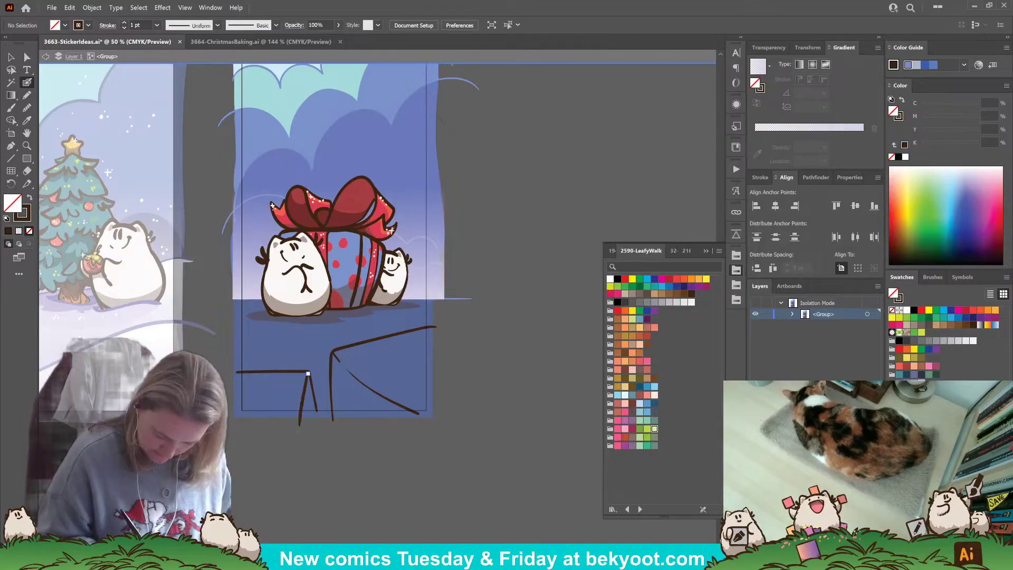
- Sketch a stepped skyline line to the right of the gift and a short horizontal line beside the large cat's head
{"action": "left_click_drag", "start_coordinate": [457, 340], "coordinate": [484, 397]}
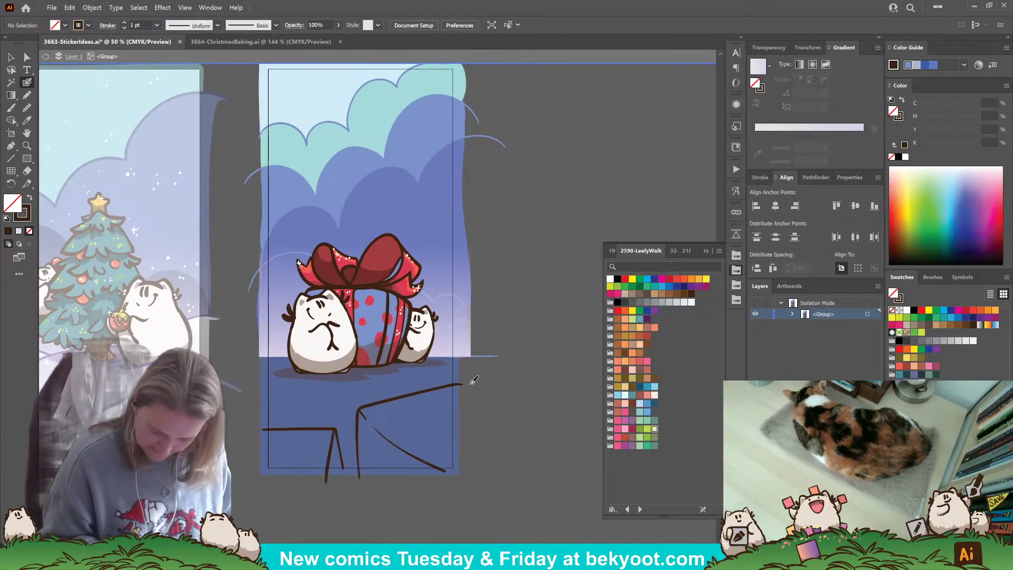
{"action": "mouse_move", "coordinate": [425, 274]}
{"action": "left_mouse_down"}
{"action": "mouse_move", "coordinate": [428, 274]}
{"action": "mouse_move", "coordinate": [456, 273]}
{"action": "mouse_move", "coordinate": [476, 301]}
{"action": "left_mouse_up"}
{"action": "key", "text": "ctrl+z"}
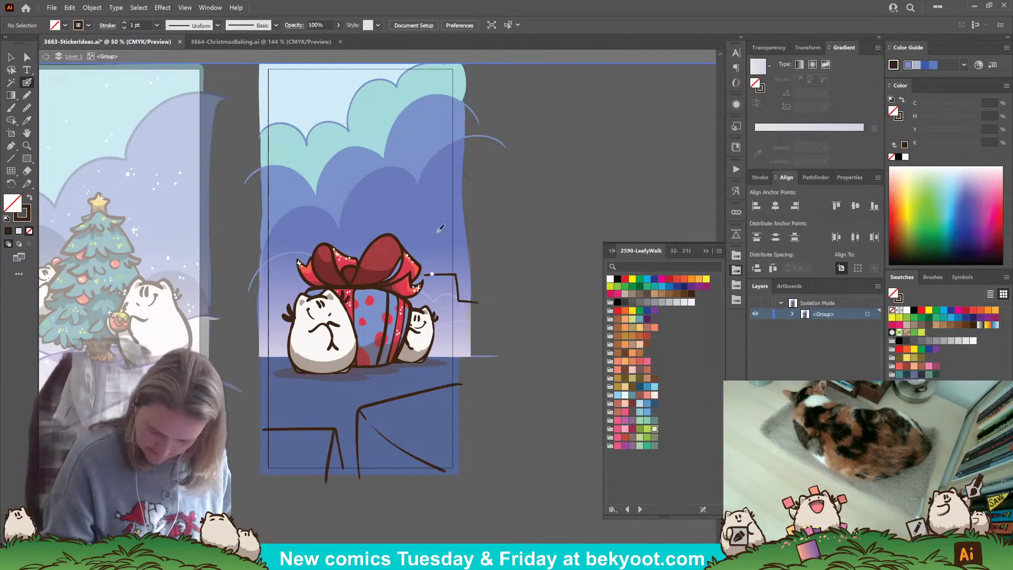
{"action": "left_click_drag", "start_coordinate": [267, 300], "coordinate": [291, 300]}
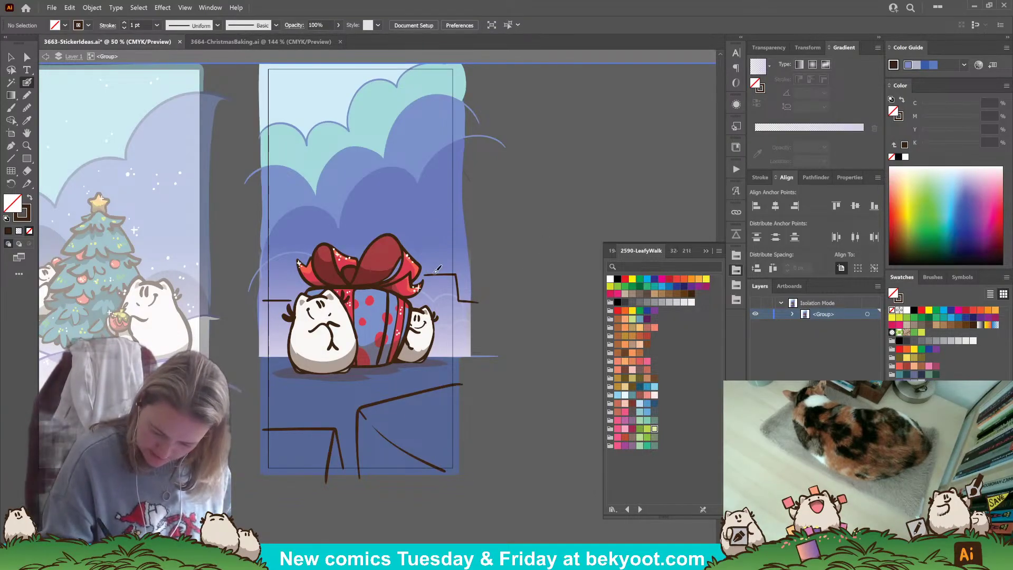
{"action": "left_click_drag", "start_coordinate": [418, 253], "coordinate": [440, 247]}
{"action": "key", "text": "ctrl+z"}
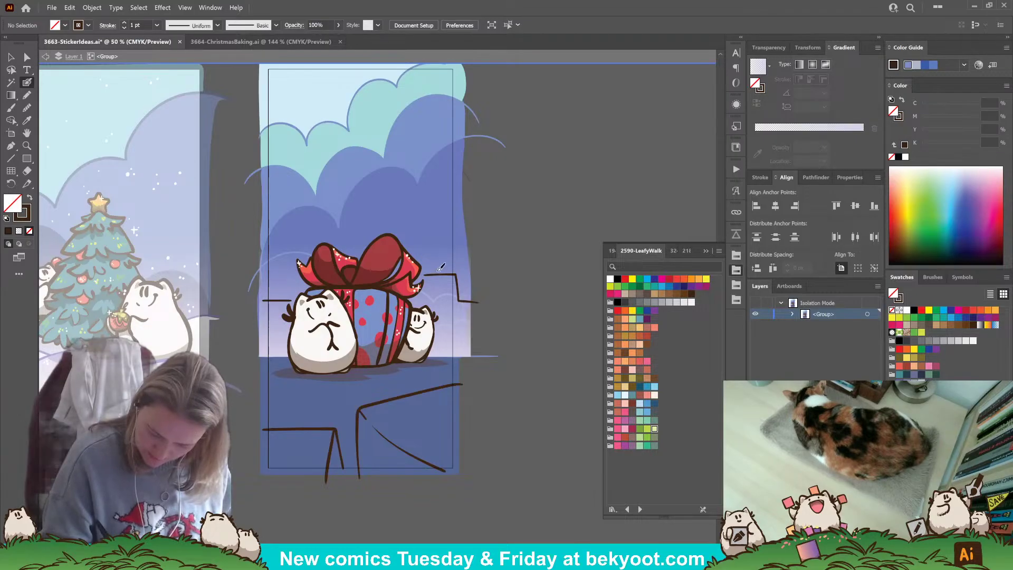
{"action": "mouse_move", "coordinate": [419, 258]}
{"action": "left_mouse_down"}
{"action": "mouse_move", "coordinate": [472, 249]}
{"action": "mouse_move", "coordinate": [470, 261]}
{"action": "left_mouse_up"}
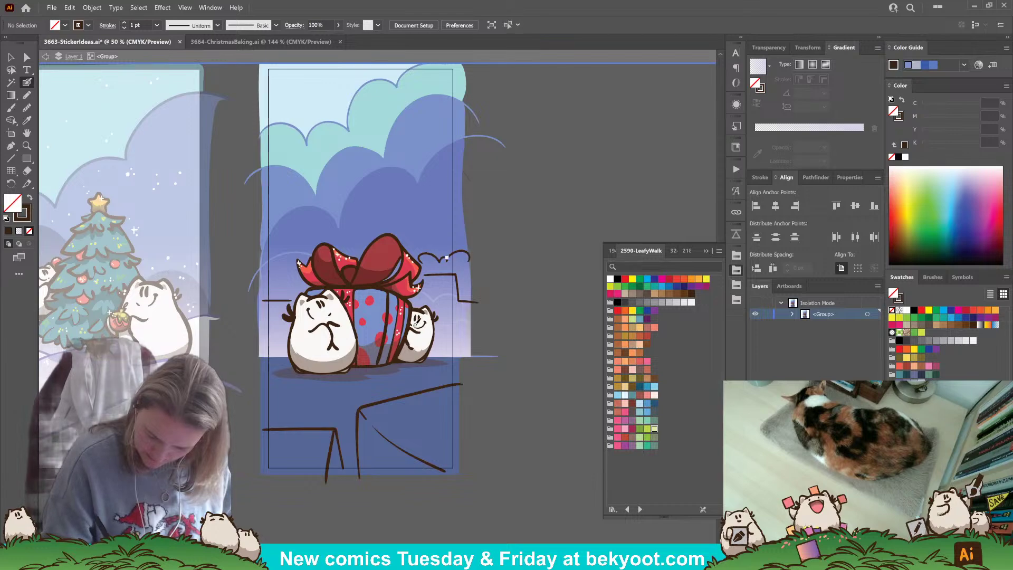
{"action": "key", "text": "ctrl+z"}
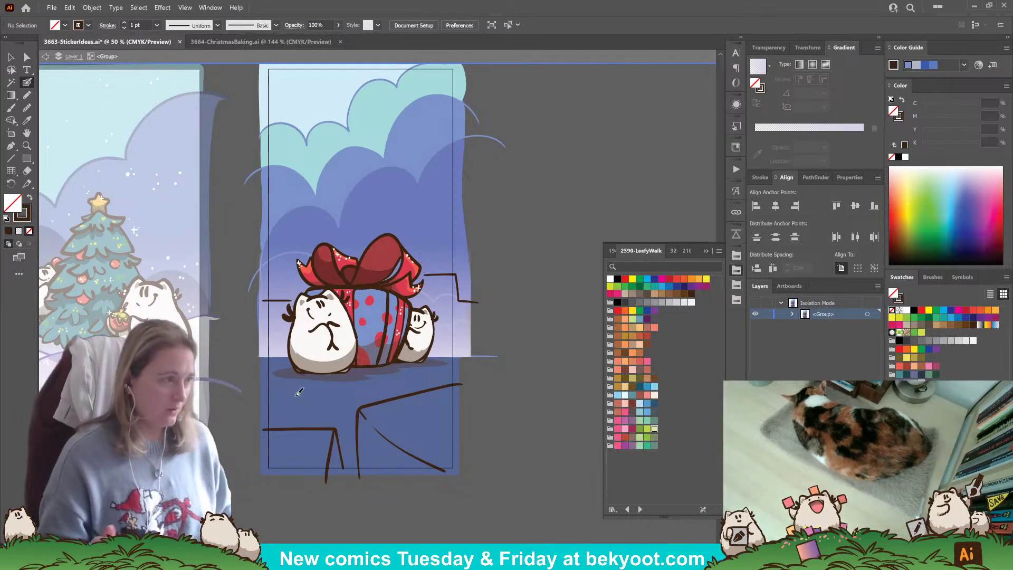
- Replace the curved diagonal on the larger foreground block with two straight lines fanning down from its upper corner
{"action": "mouse_move", "coordinate": [371, 420]}
{"action": "left_mouse_down"}
{"action": "mouse_move", "coordinate": [414, 457]}
{"action": "mouse_move", "coordinate": [445, 467]}
{"action": "left_mouse_up"}
{"action": "key", "text": "ctrl+z"}
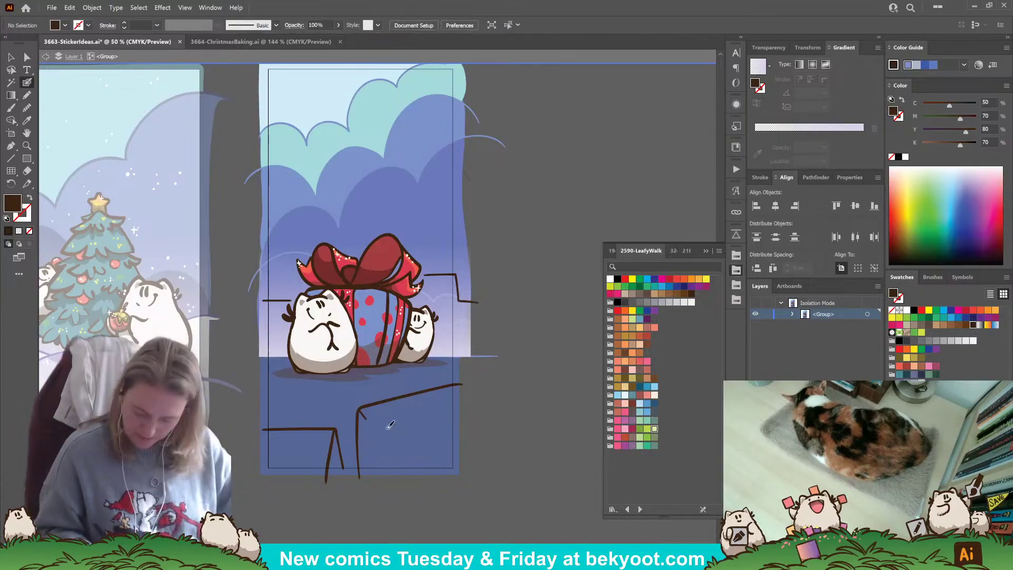
{"action": "left_click_drag", "start_coordinate": [372, 421], "coordinate": [438, 482]}
{"action": "left_click_drag", "start_coordinate": [361, 413], "coordinate": [388, 479]}
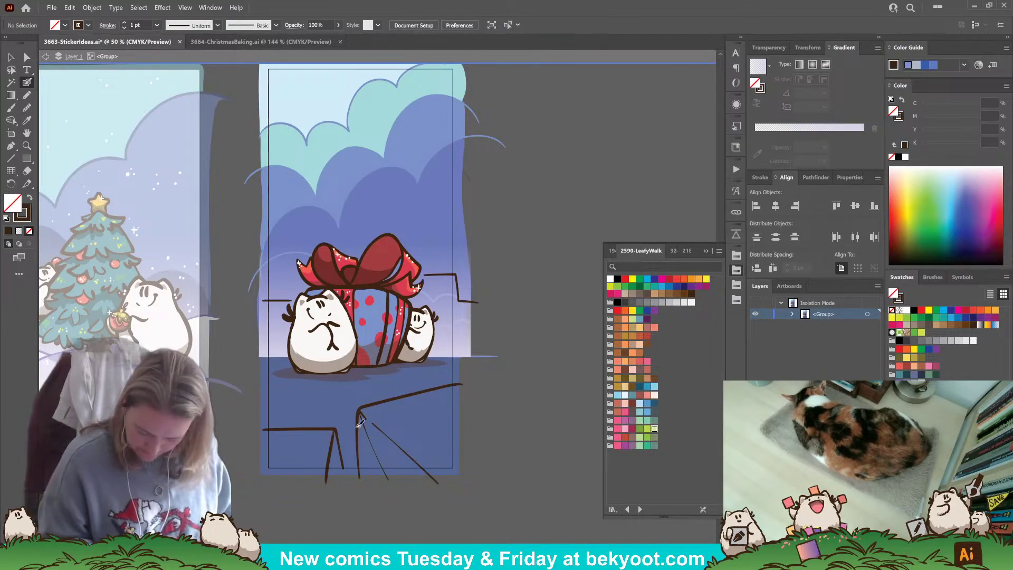
- Sketch parallel slanted edges, cross lines and short vertical edges on the larger foreground block to give it roof-like steps and depth
{"action": "left_click_drag", "start_coordinate": [411, 402], "coordinate": [480, 467]}
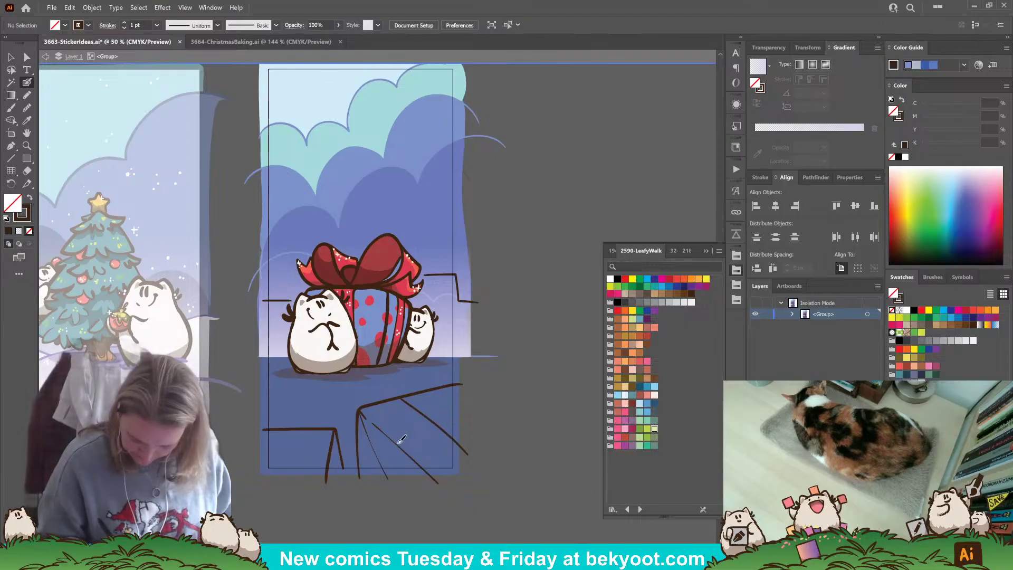
{"action": "left_click_drag", "start_coordinate": [401, 440], "coordinate": [443, 427]}
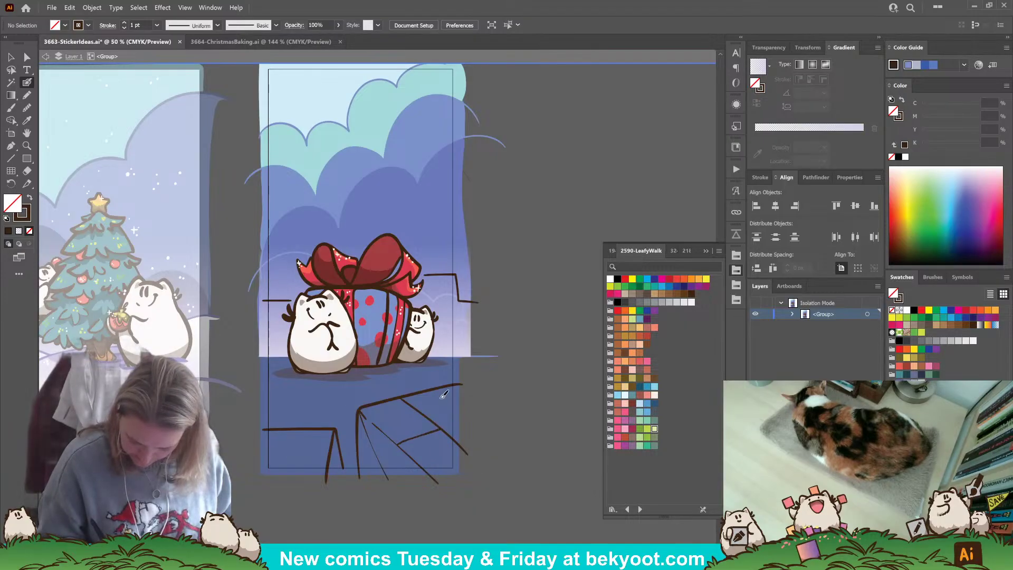
{"action": "left_click_drag", "start_coordinate": [435, 387], "coordinate": [469, 422]}
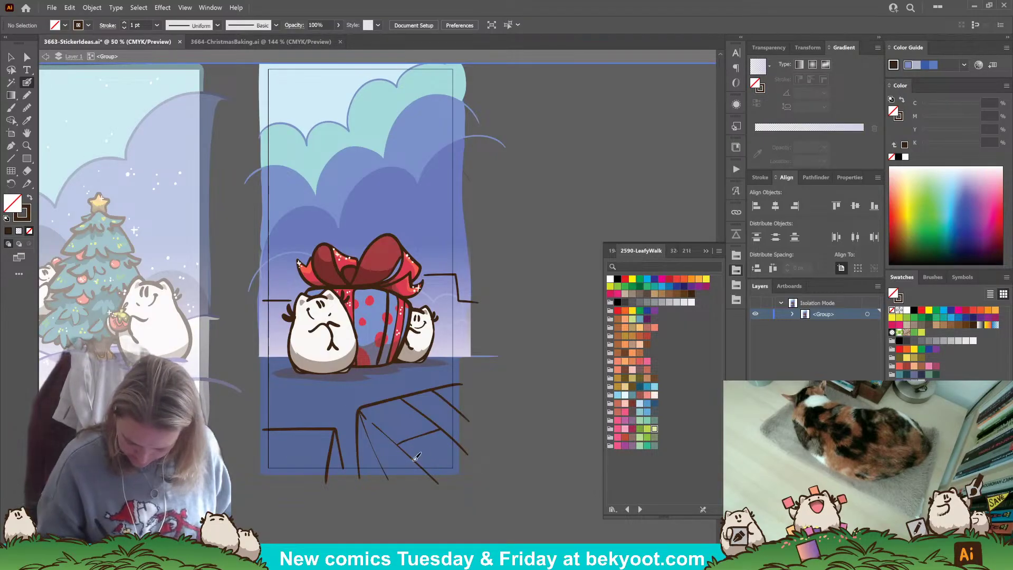
{"action": "mouse_move", "coordinate": [421, 461]}
{"action": "left_mouse_down"}
{"action": "mouse_move", "coordinate": [461, 450]}
{"action": "mouse_move", "coordinate": [417, 489]}
{"action": "left_mouse_up"}
{"action": "left_click_drag", "start_coordinate": [398, 444], "coordinate": [396, 487]}
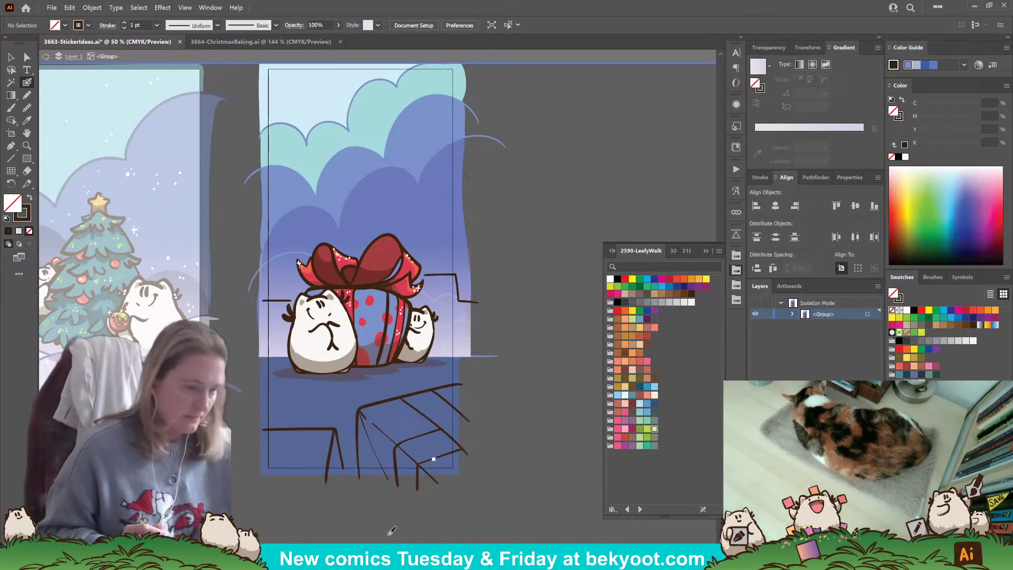
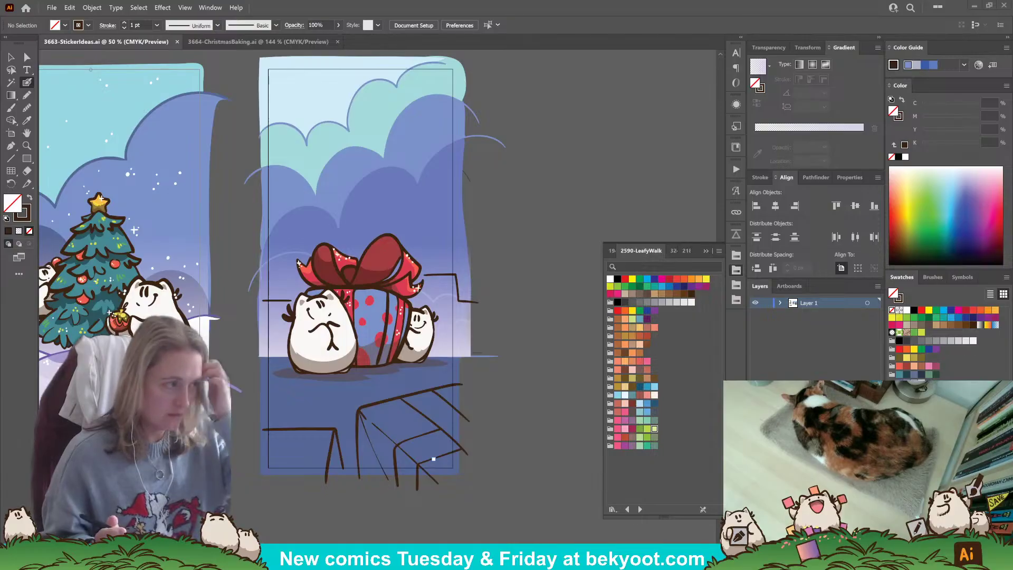
- Delete the small stray stroke beside the outer edge of the lower blue clouds
{"action": "key", "text": "v"}
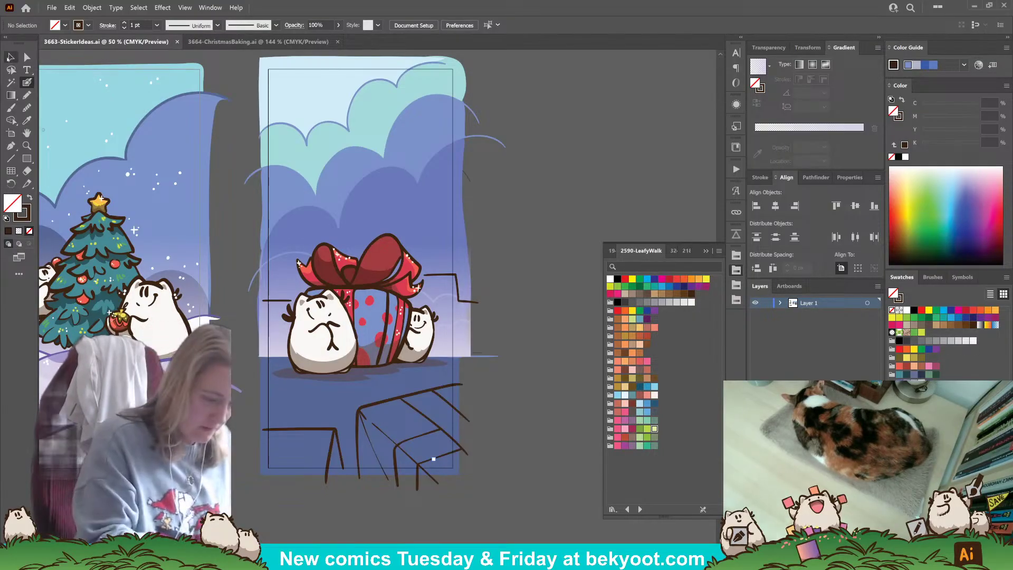
{"action": "scroll", "coordinate": [513, 235], "scroll_direction": "down", "scroll_amount": 1}
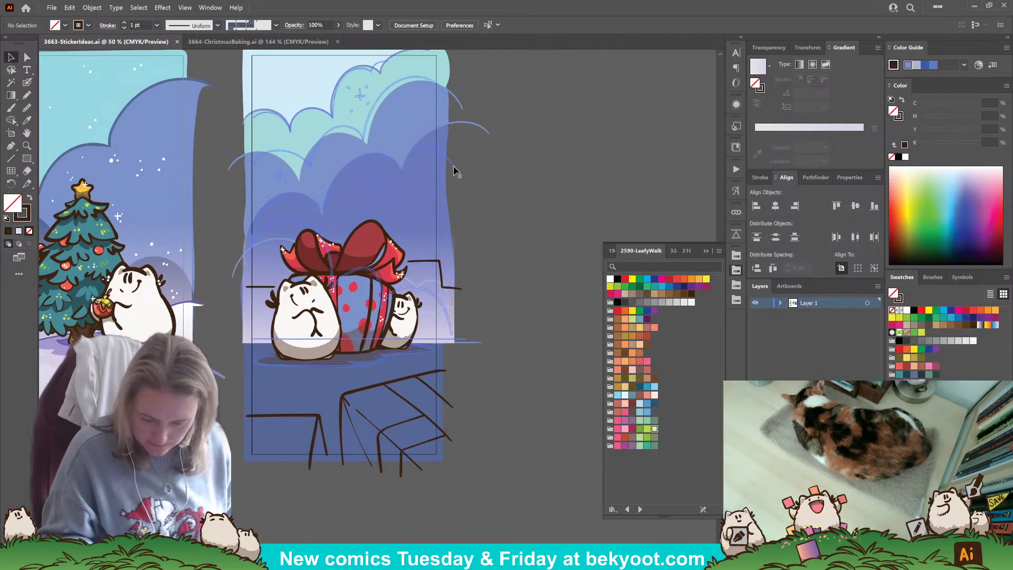
{"action": "left_click", "coordinate": [453, 181]}
{"action": "key", "text": "Delete"}
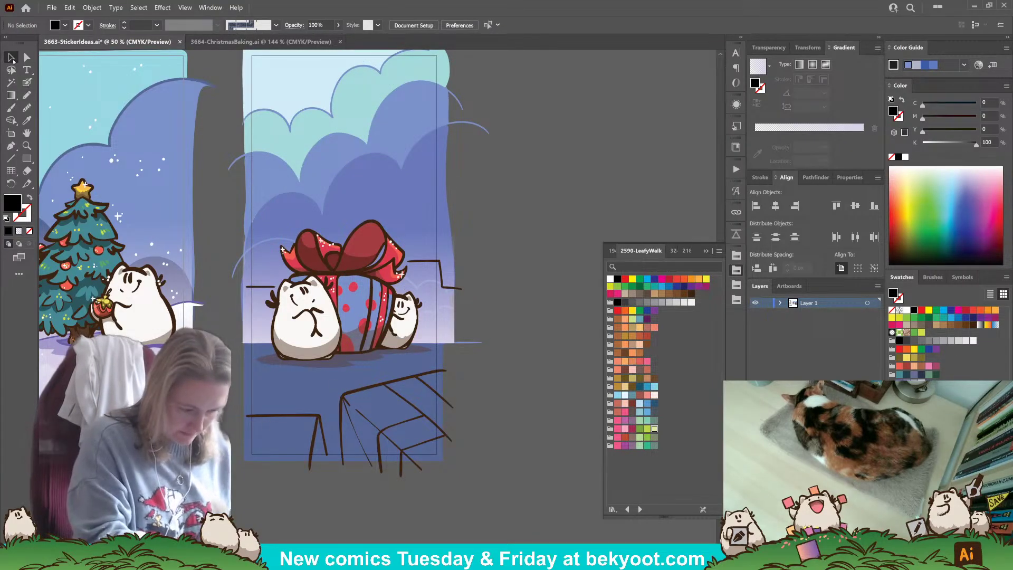
- Isolate the gift illustration group for editing and switch to the blob-style drawing tool
{"action": "left_click", "coordinate": [313, 421]}
{"action": "double_click", "coordinate": [315, 422]}
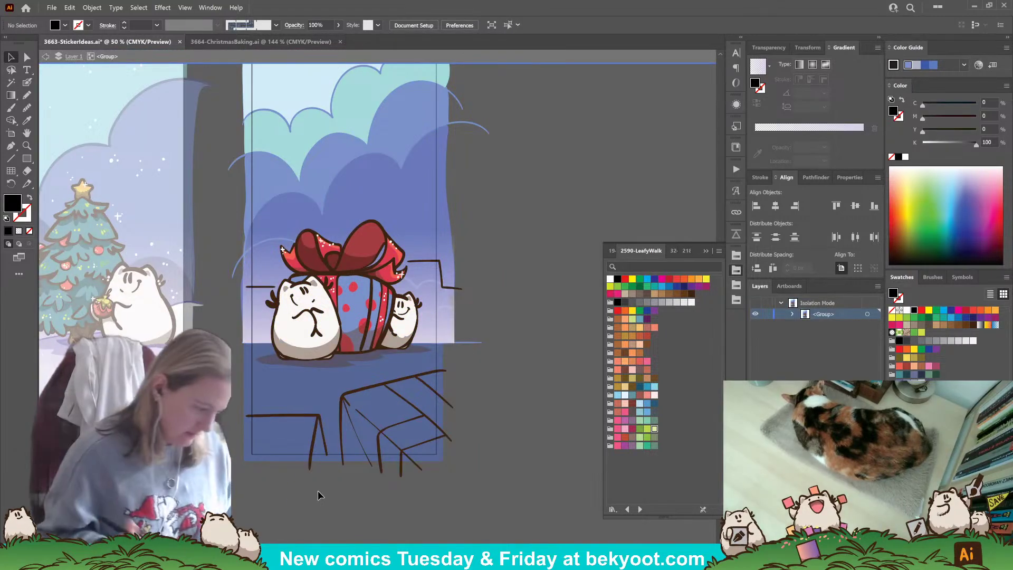
{"action": "left_click", "coordinate": [27, 84]}
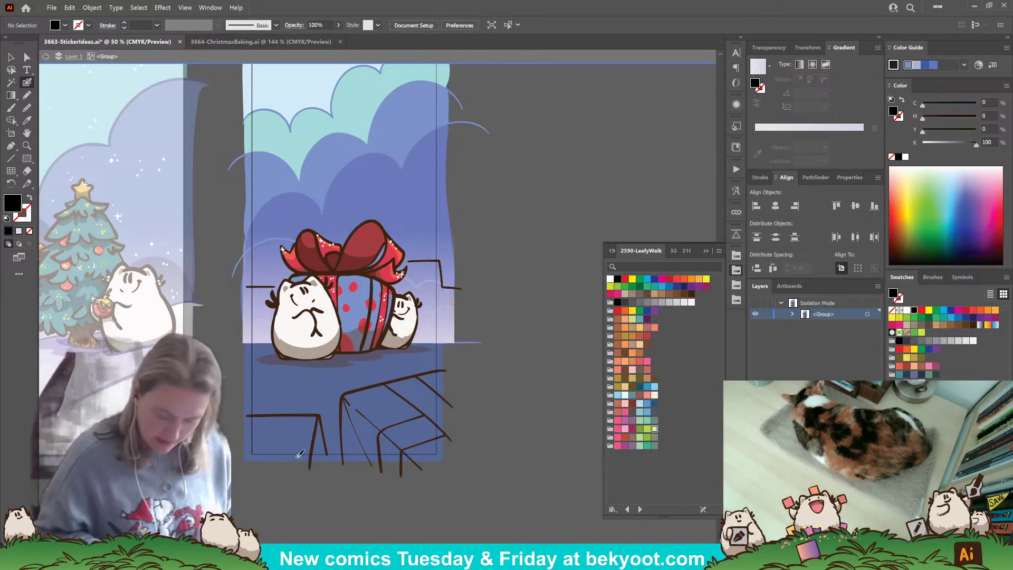
{"action": "left_click_drag", "start_coordinate": [283, 430], "coordinate": [306, 421]}
{"action": "key", "text": "ctrl+z"}
{"action": "left_click", "coordinate": [312, 416], "text": "ctrl"}
{"action": "left_click", "coordinate": [290, 498], "text": "ctrl"}
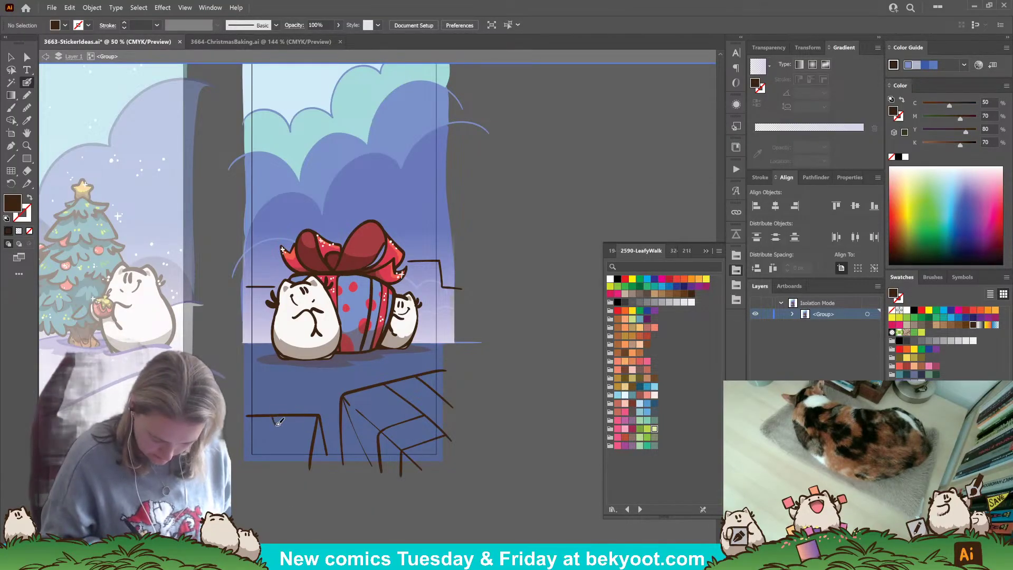
{"action": "left_click_drag", "start_coordinate": [274, 417], "coordinate": [272, 435]}
{"action": "key", "text": "ctrl+z"}
- Group the stepped skyline line with the short horizontal line beside the large cat, and isolate the new group
{"action": "key", "text": "space"}
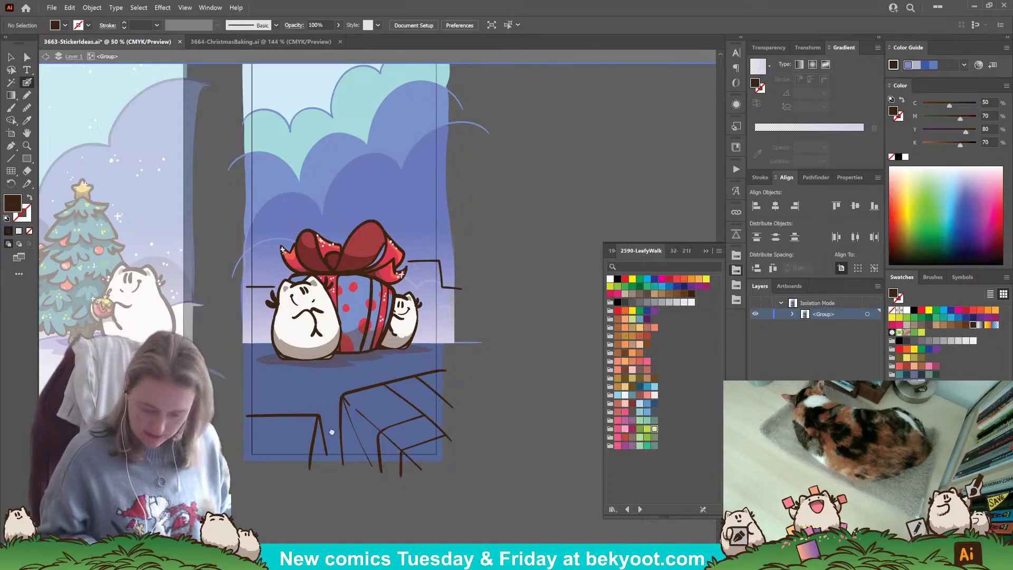
{"action": "left_click_drag", "start_coordinate": [335, 428], "coordinate": [322, 482]}
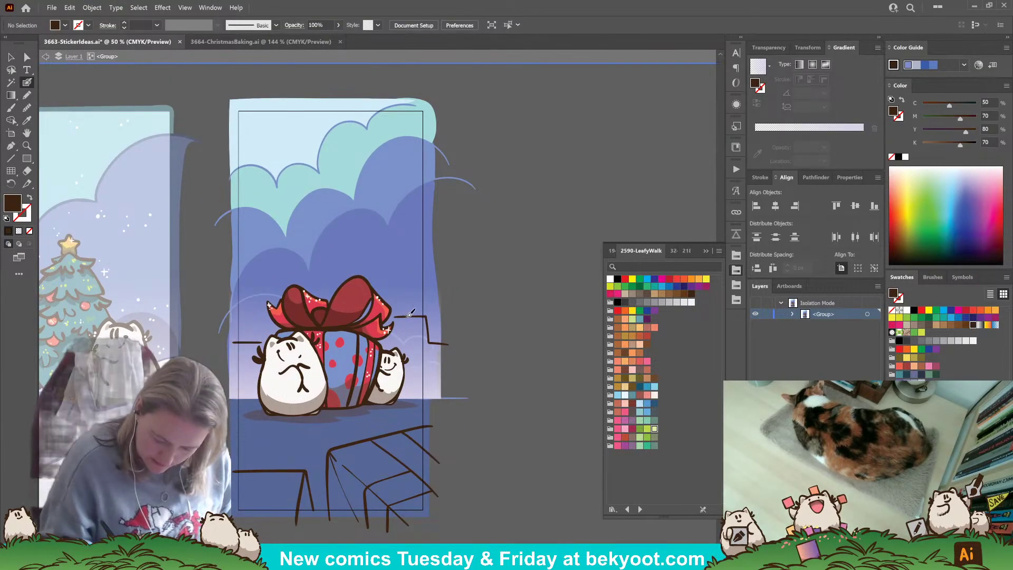
{"action": "left_click", "coordinate": [429, 337], "text": "ctrl"}
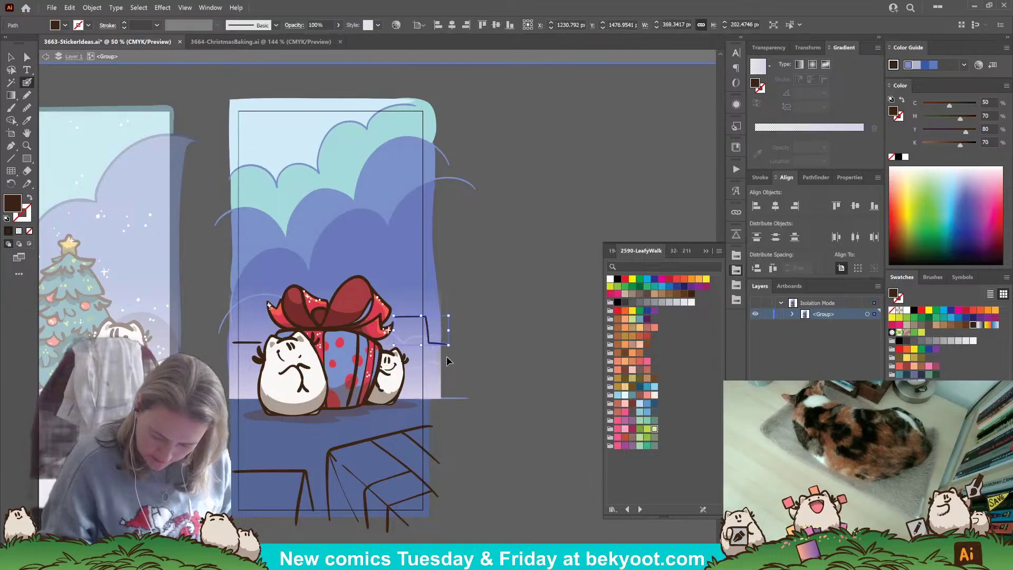
{"action": "left_click", "coordinate": [256, 344], "text": "ctrl+shift"}
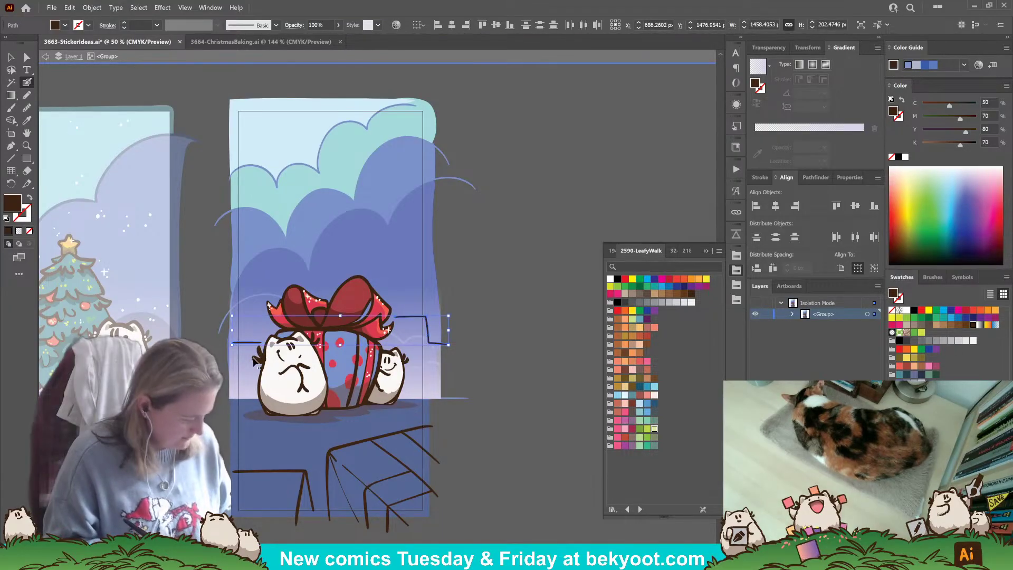
{"action": "key", "text": "ctrl+g"}
{"action": "double_click", "coordinate": [415, 319]}
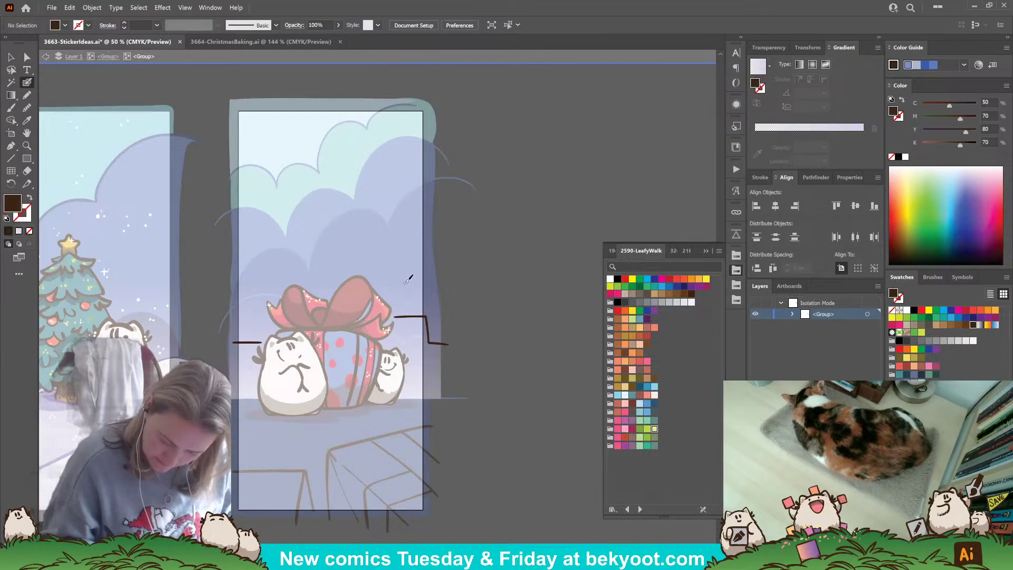
- Sketch a small cluster of rounded leafy shapes on the raised part of the skyline beside the bow
{"action": "key", "text": "ctrl+z"}
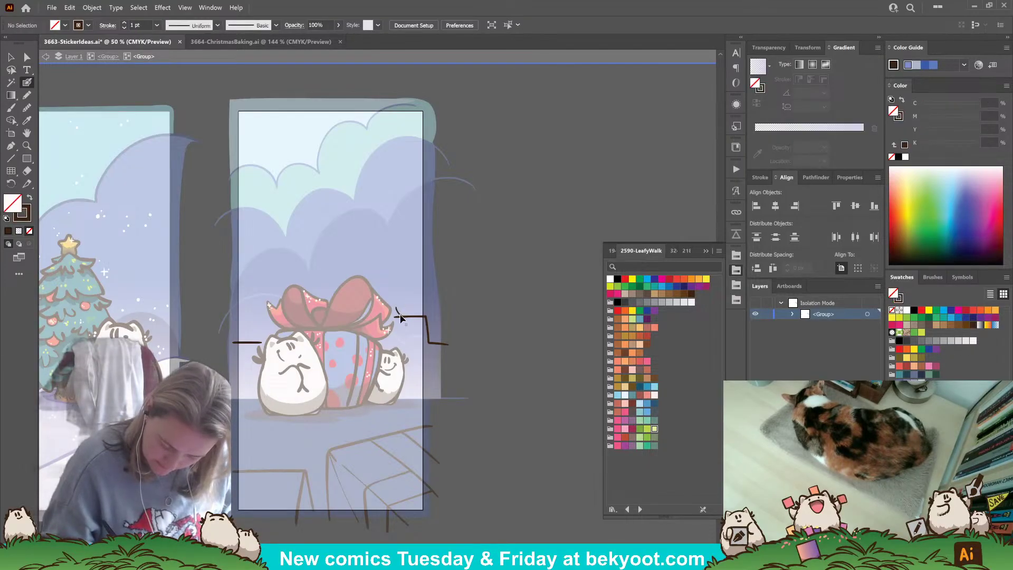
{"action": "left_click_drag", "start_coordinate": [395, 317], "coordinate": [397, 306]}
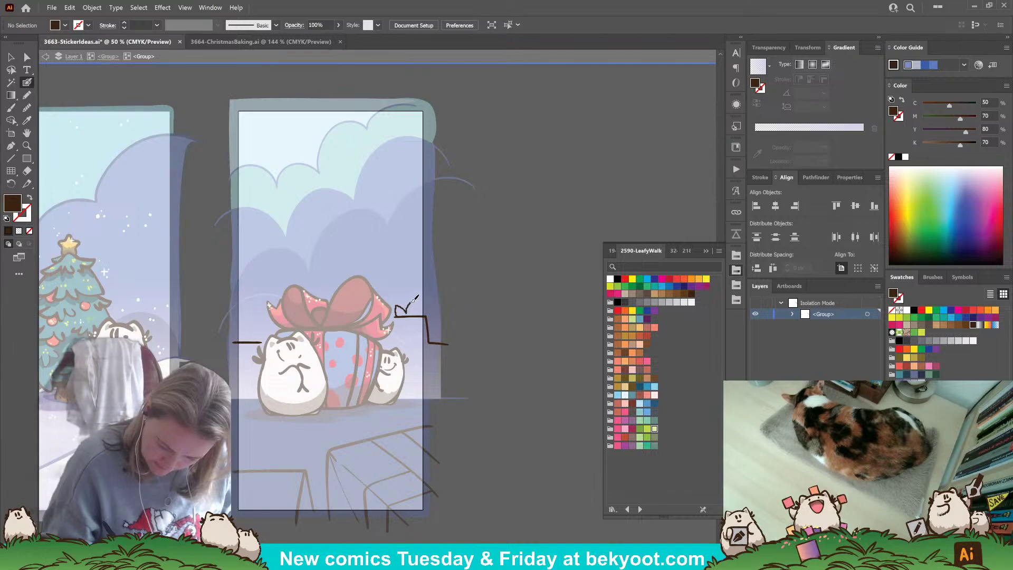
{"action": "key", "text": "ctrl+z"}
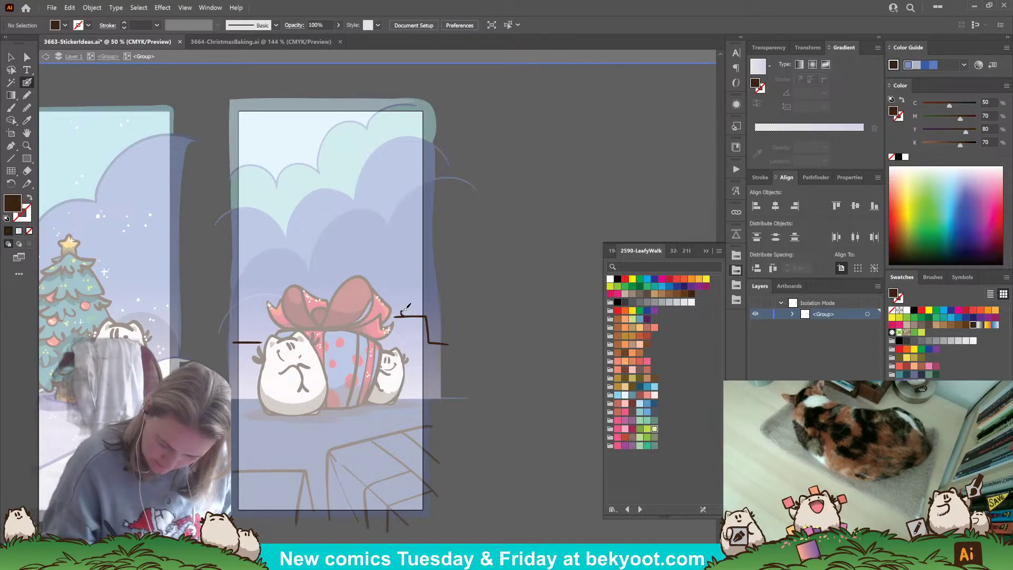
{"action": "key", "text": "shift+x"}
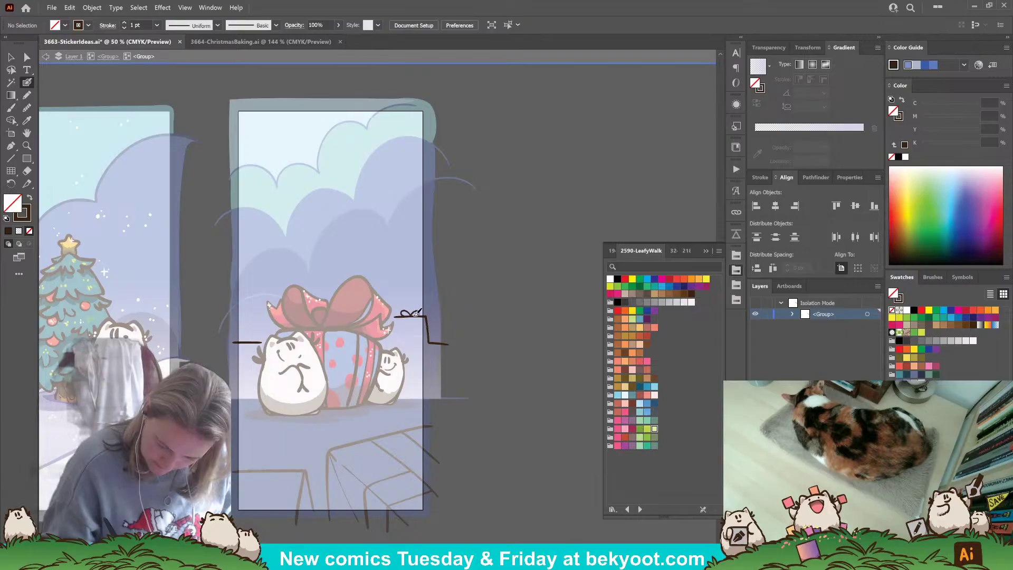
{"action": "left_click_drag", "start_coordinate": [402, 312], "coordinate": [398, 316]}
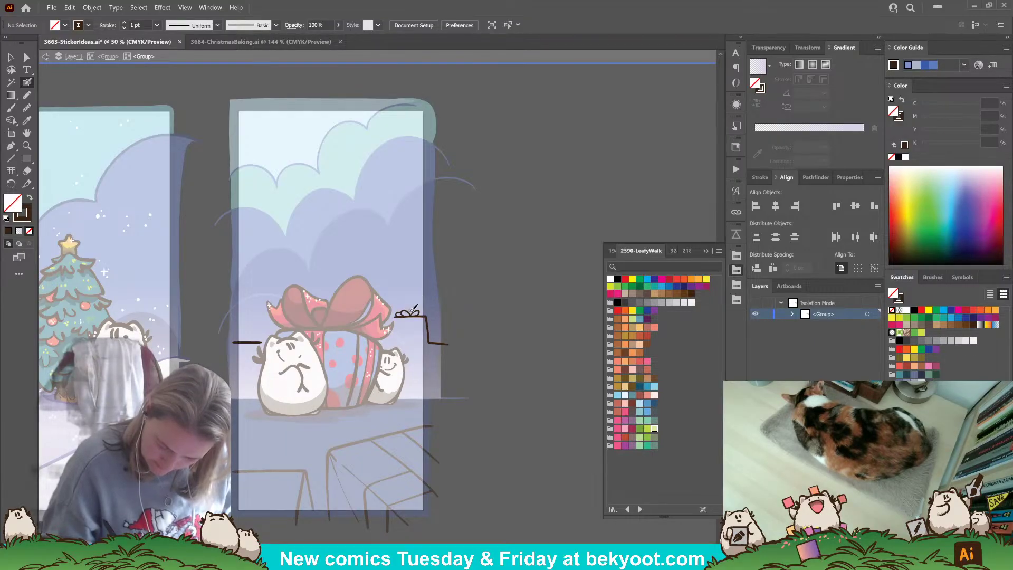
{"action": "left_click_drag", "start_coordinate": [414, 310], "coordinate": [413, 314]}
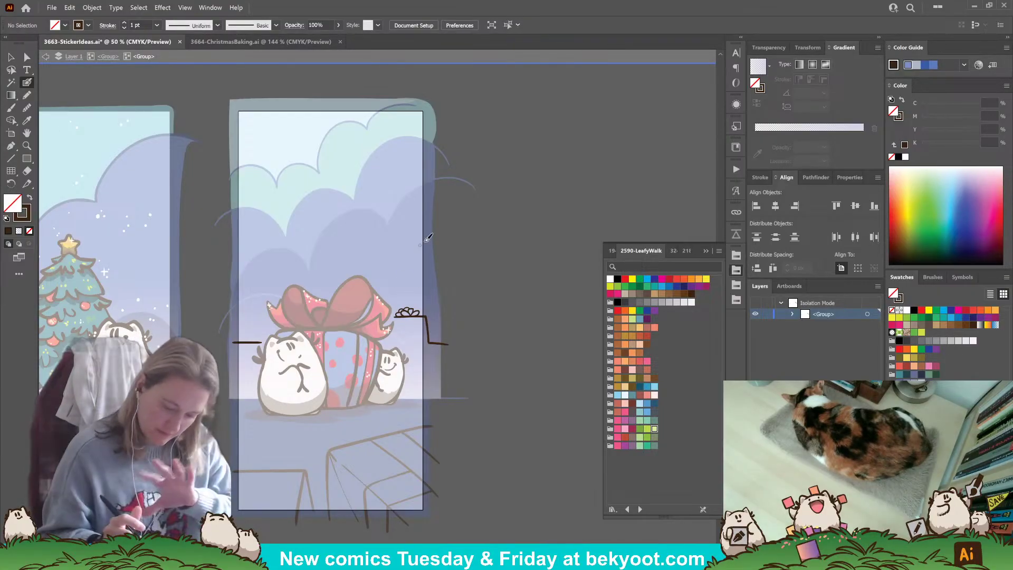
- Return to the parent illustration group, select the skyline group and show its transparency settings
{"action": "left_click", "coordinate": [11, 57]}
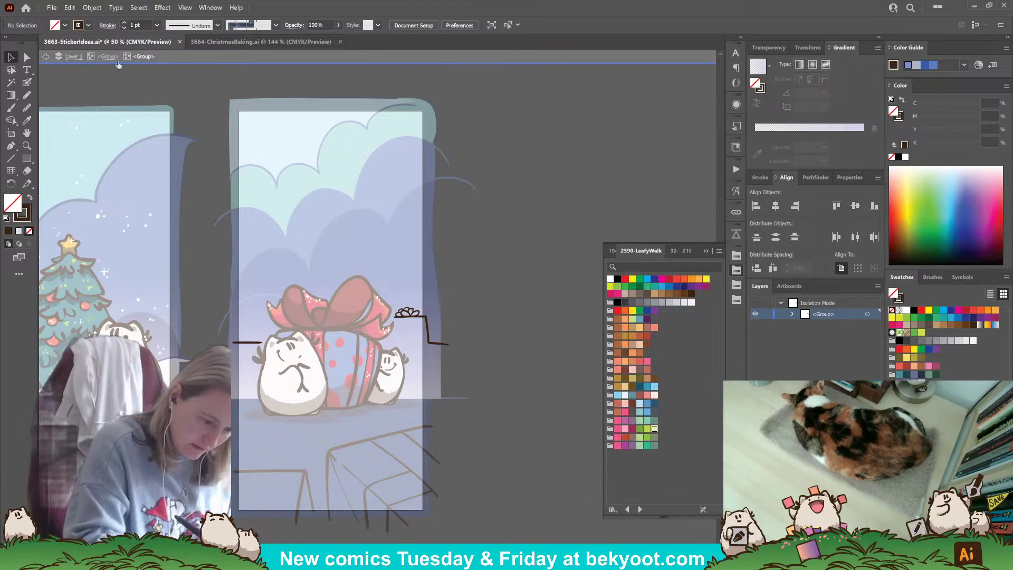
{"action": "key", "text": "Escape"}
{"action": "left_click", "coordinate": [427, 337]}
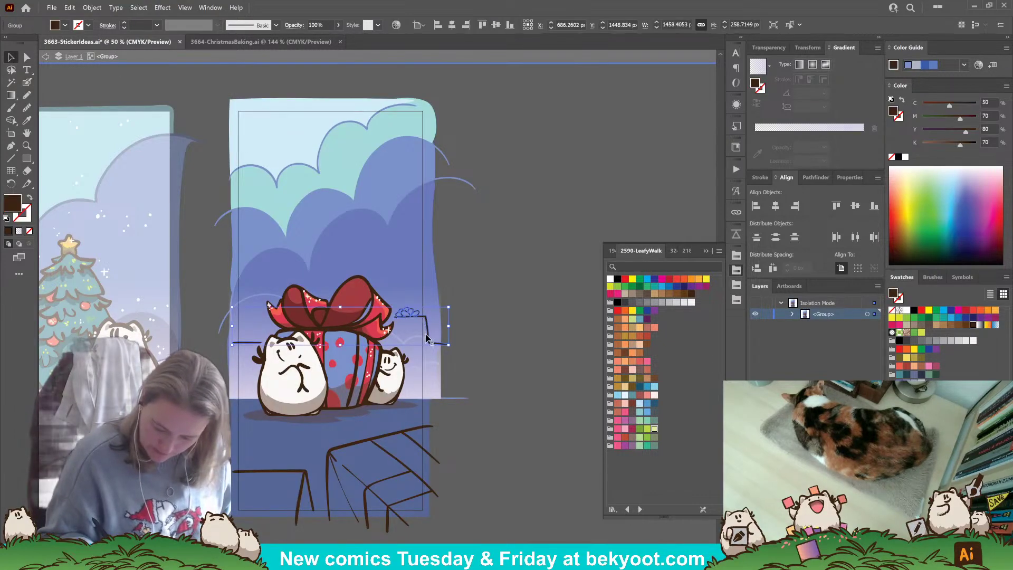
{"action": "left_click", "coordinate": [770, 48]}
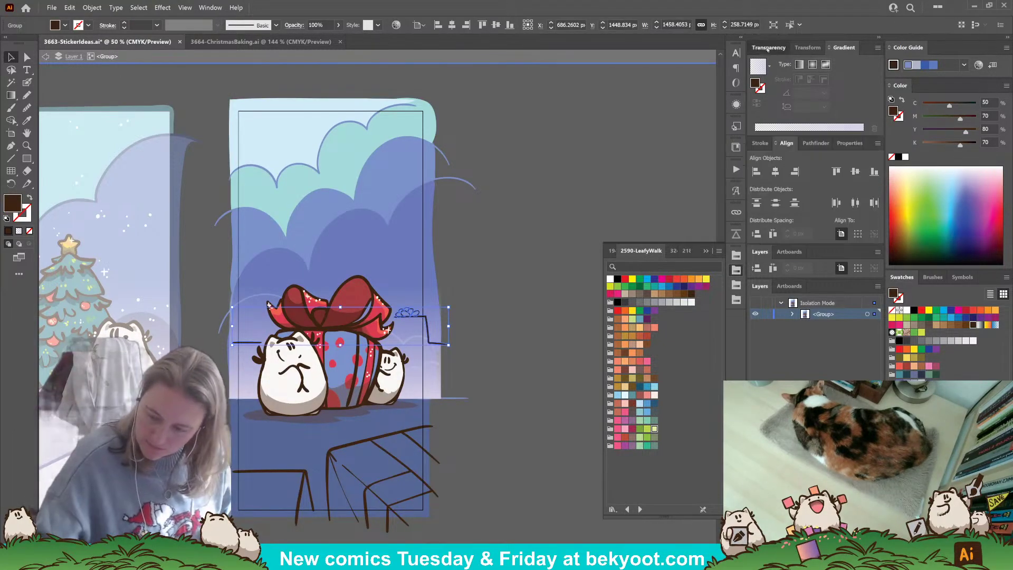
{"action": "left_click", "coordinate": [509, 247]}
{"action": "left_click", "coordinate": [428, 328]}
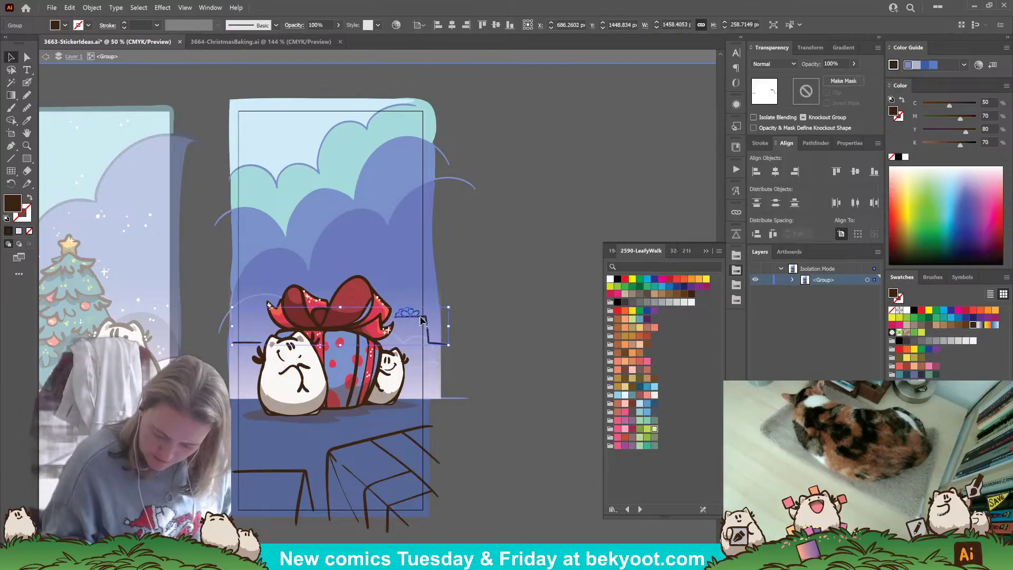
{"action": "double_click", "coordinate": [429, 328]}
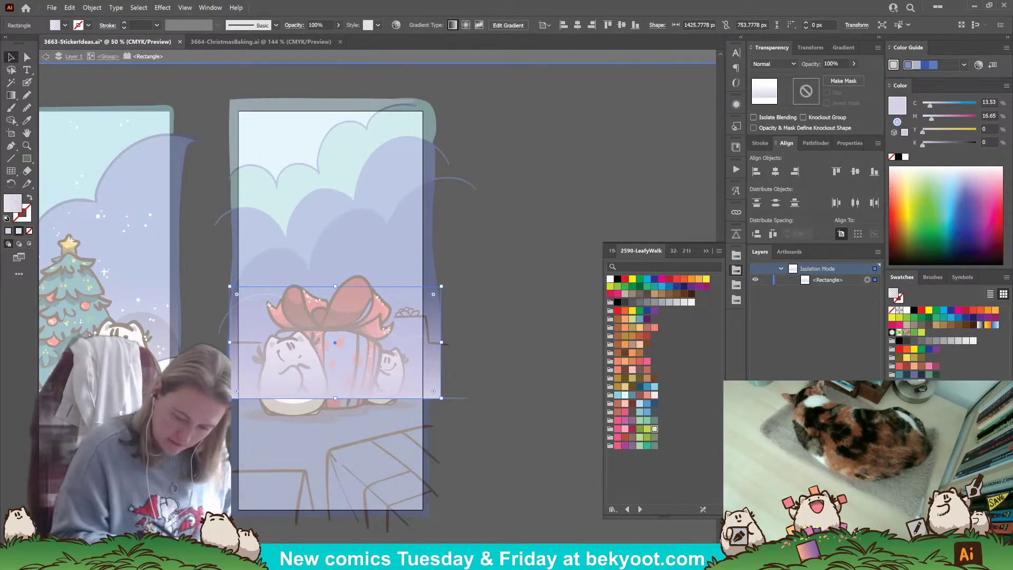
{"action": "double_click", "coordinate": [486, 285]}
{"action": "left_click", "coordinate": [465, 346]}
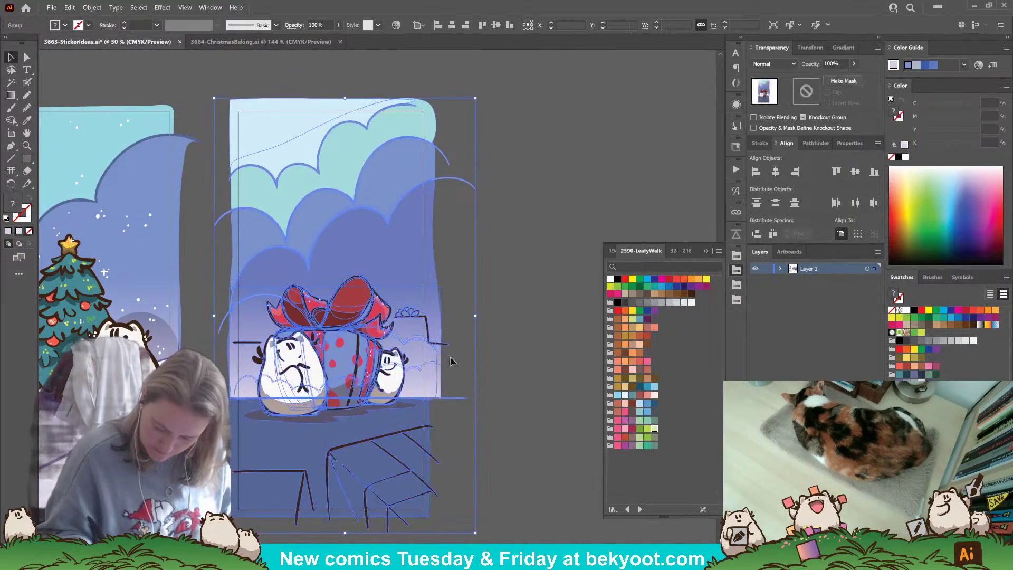
{"action": "double_click", "coordinate": [451, 346]}
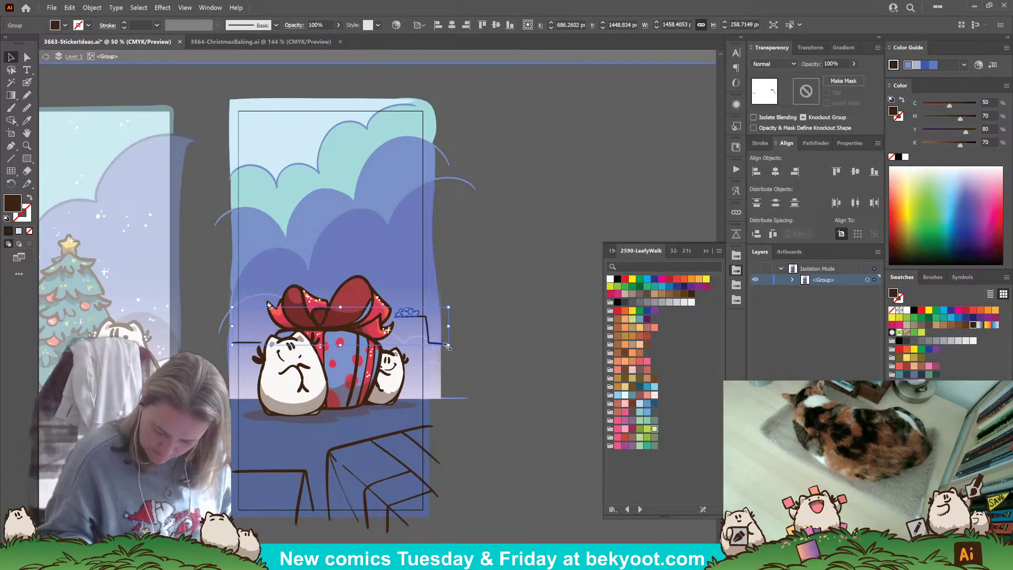
- Isolate the skyline group again for editing, with nothing selected inside it
{"action": "left_click", "coordinate": [447, 348]}
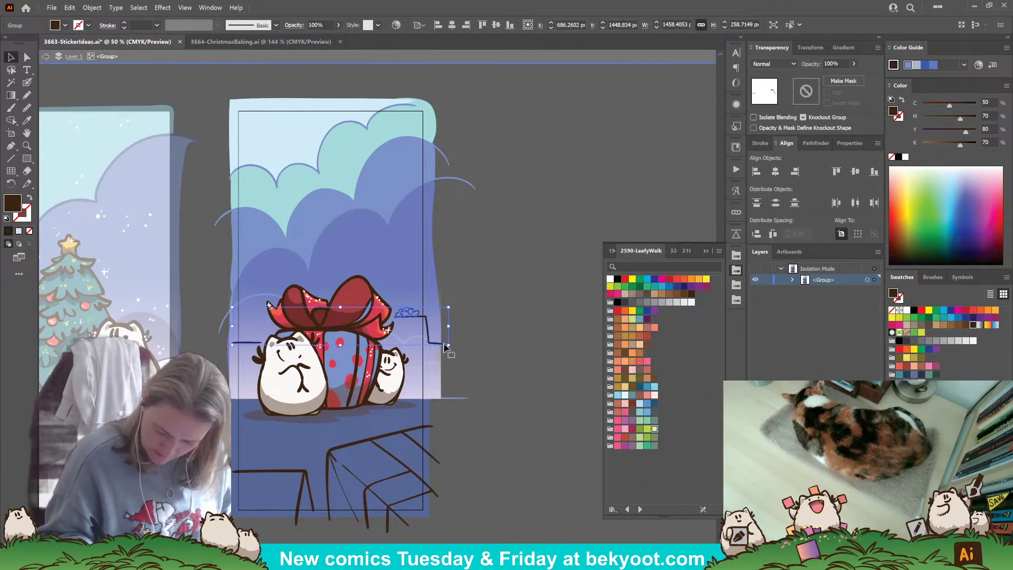
{"action": "double_click", "coordinate": [447, 348]}
{"action": "left_click", "coordinate": [472, 266]}
- Draw a solid stepped building silhouette with the Pencil in the sampled ground blue, from the skyline lines down to the ground's edge
{"action": "key", "text": "n"}
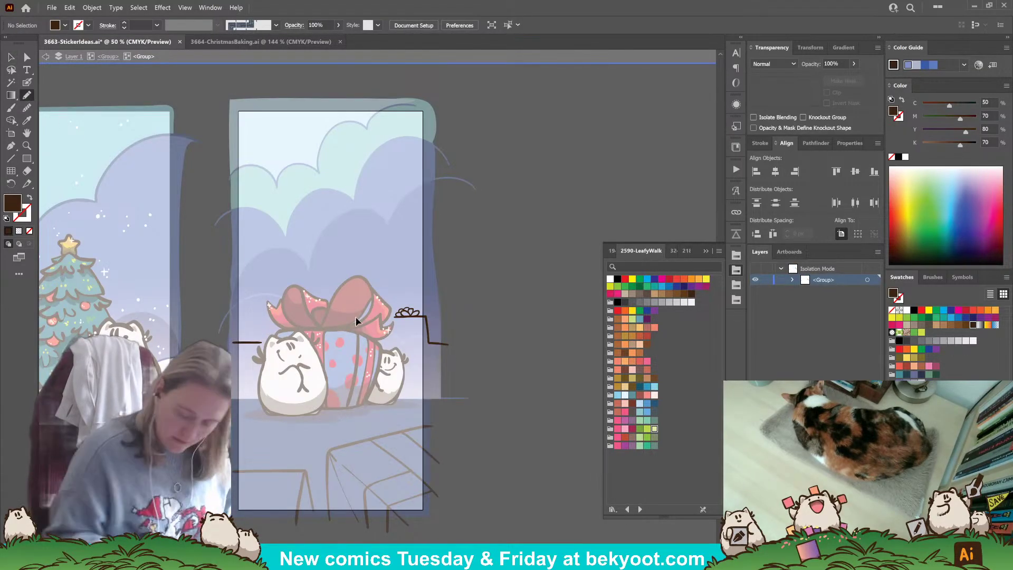
{"action": "left_click", "coordinate": [27, 120]}
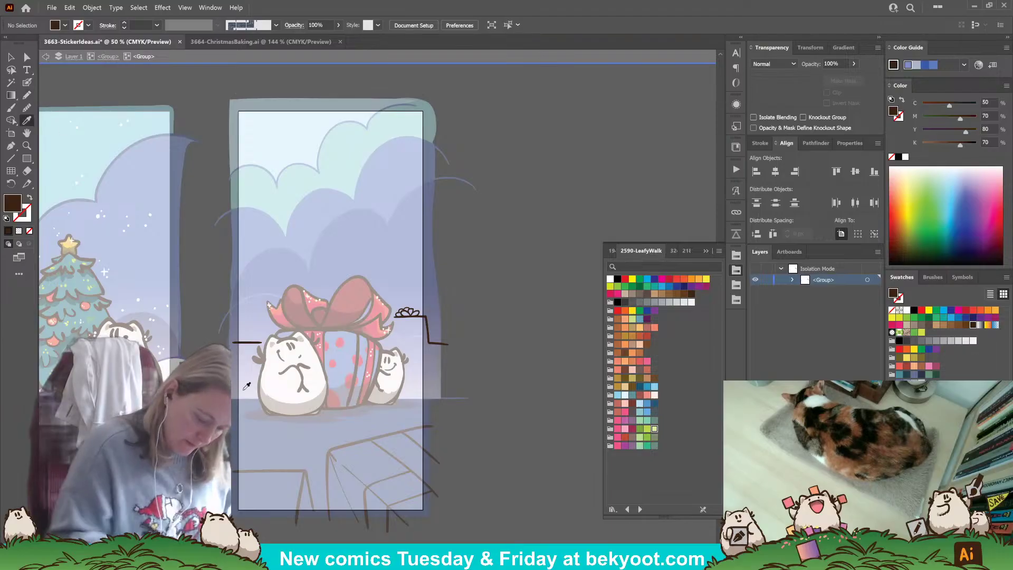
{"action": "left_click", "coordinate": [261, 431]}
{"action": "left_click", "coordinate": [27, 95]}
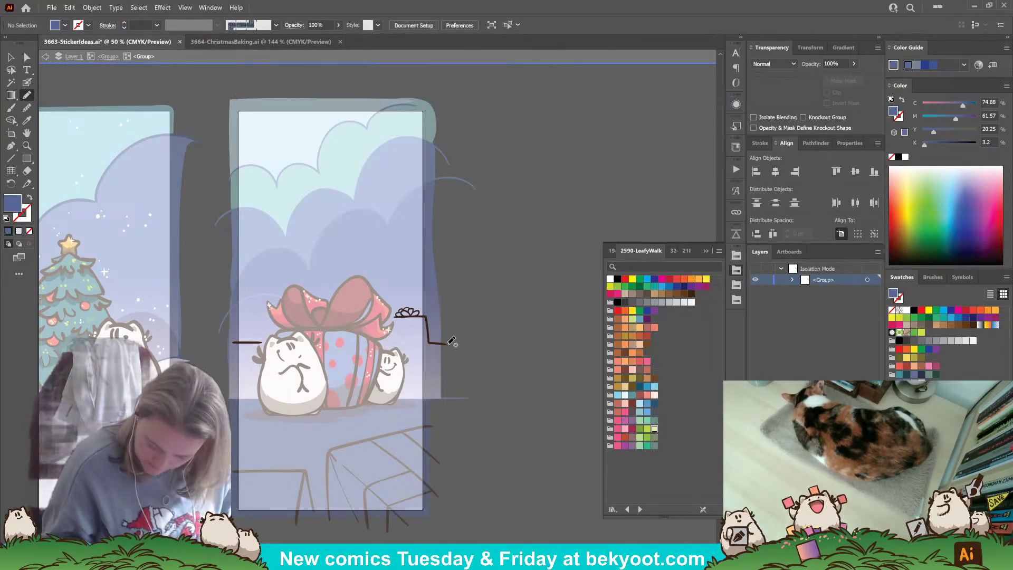
{"action": "mouse_move", "coordinate": [436, 340]}
{"action": "left_mouse_down"}
{"action": "mouse_move", "coordinate": [426, 312]}
{"action": "mouse_move", "coordinate": [411, 308]}
{"action": "mouse_move", "coordinate": [385, 327]}
{"action": "mouse_move", "coordinate": [275, 334]}
{"action": "mouse_move", "coordinate": [270, 324]}
{"action": "left_mouse_up"}
{"action": "key", "text": "ctrl+z"}
{"action": "mouse_move", "coordinate": [454, 343]}
{"action": "left_mouse_down"}
{"action": "mouse_move", "coordinate": [432, 340]}
{"action": "mouse_move", "coordinate": [428, 314]}
{"action": "mouse_move", "coordinate": [413, 308]}
{"action": "mouse_move", "coordinate": [385, 313]}
{"action": "mouse_move", "coordinate": [385, 326]}
{"action": "mouse_move", "coordinate": [264, 325]}
{"action": "mouse_move", "coordinate": [257, 340]}
{"action": "left_mouse_up"}
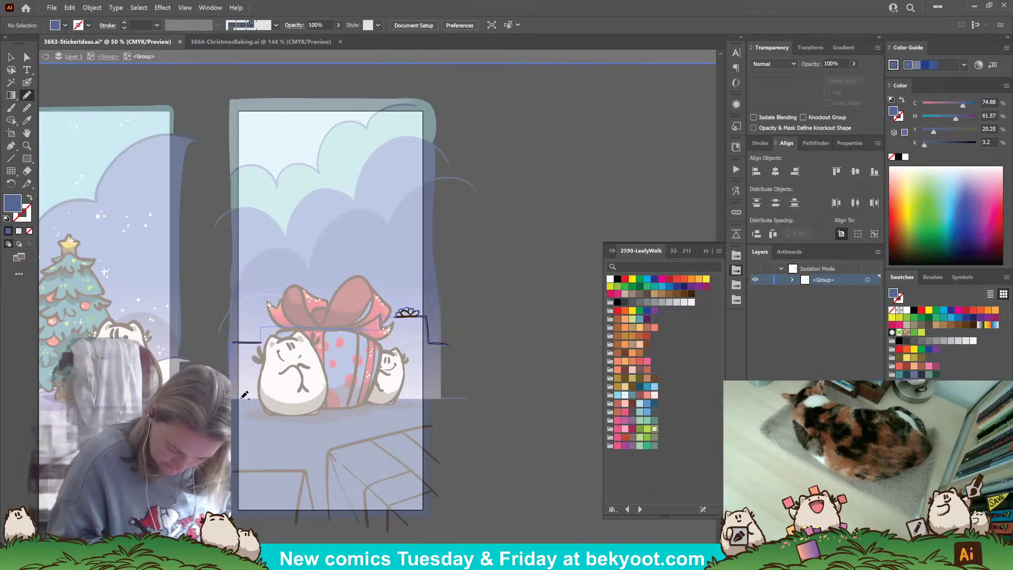
{"action": "mouse_move", "coordinate": [272, 396]}
{"action": "left_mouse_down"}
{"action": "mouse_move", "coordinate": [453, 396]}
{"action": "mouse_move", "coordinate": [447, 343]}
{"action": "left_mouse_up"}
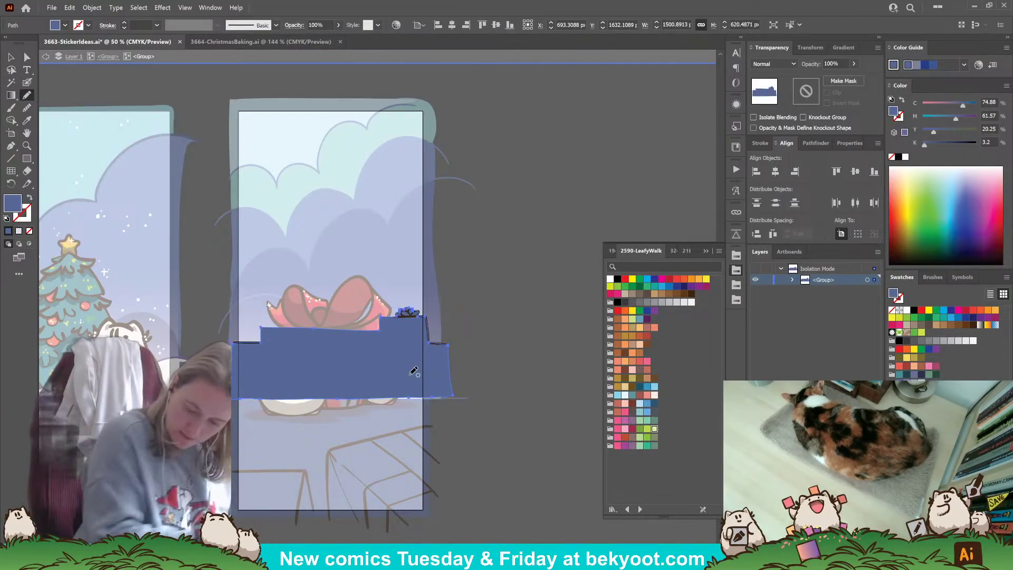
{"action": "left_click", "coordinate": [481, 307], "text": "ctrl"}
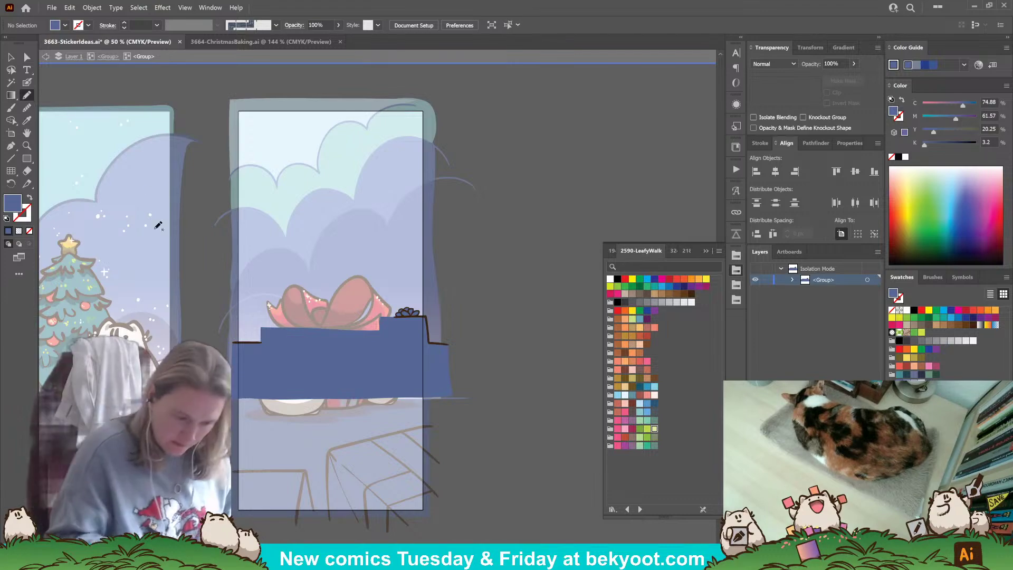
- Leave the skyline group's isolation and return to the parent illustration group
{"action": "left_click", "coordinate": [112, 62]}
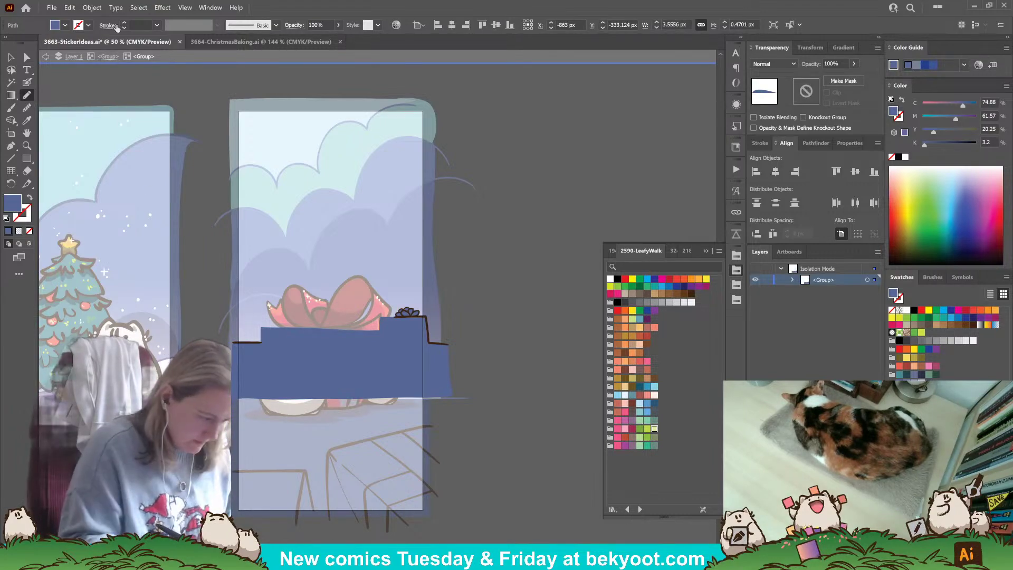
{"action": "left_click", "coordinate": [10, 57]}
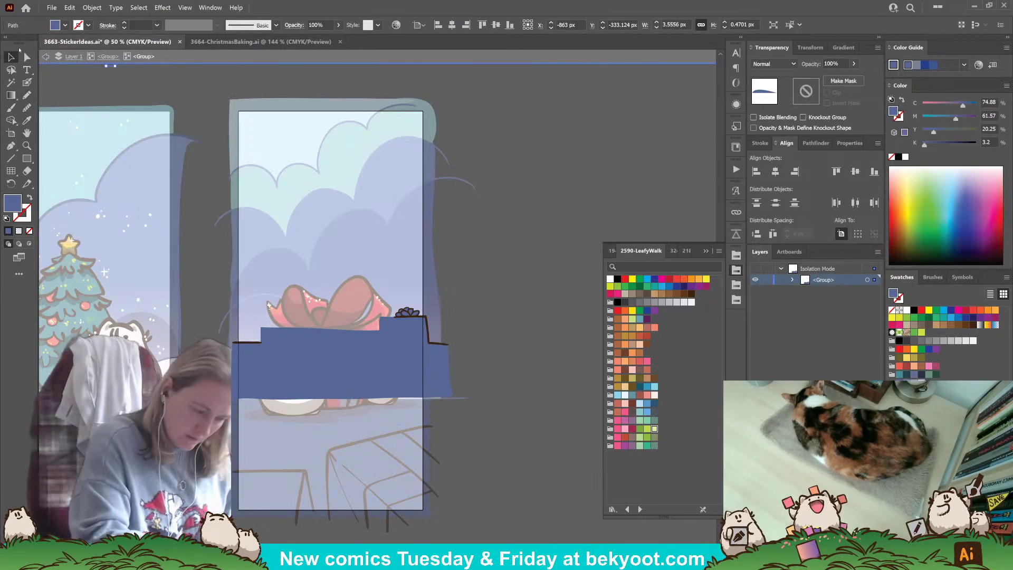
{"action": "left_click", "coordinate": [108, 56]}
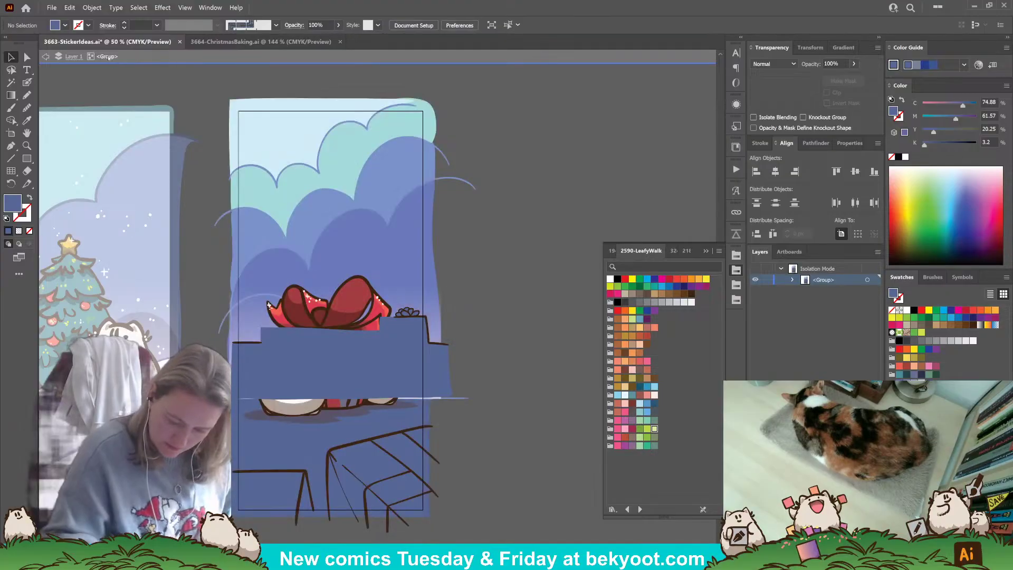
- Check the skyline group's extent, isolate it and delete the stray mark above the artwork
{"action": "left_click", "coordinate": [430, 385]}
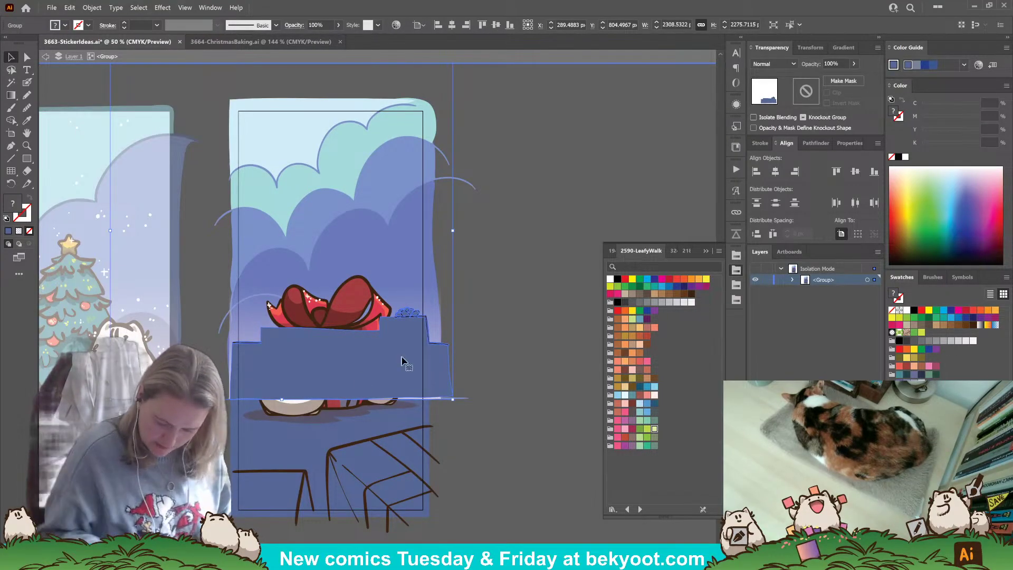
{"action": "left_click", "coordinate": [486, 245]}
{"action": "scroll", "coordinate": [499, 369], "scroll_direction": "up", "scroll_amount": 5}
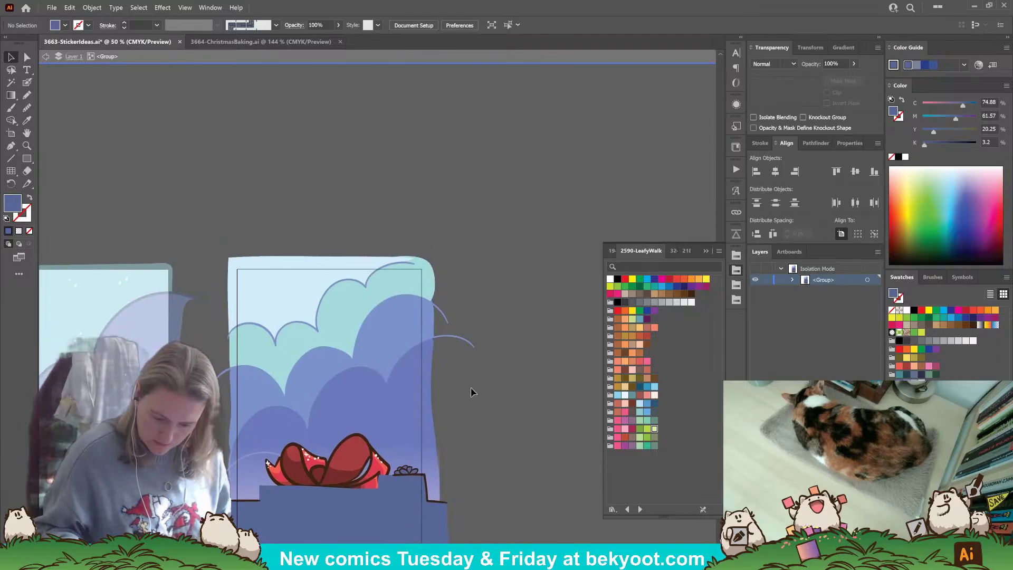
{"action": "left_click", "coordinate": [415, 495]}
{"action": "left_click", "coordinate": [504, 335]}
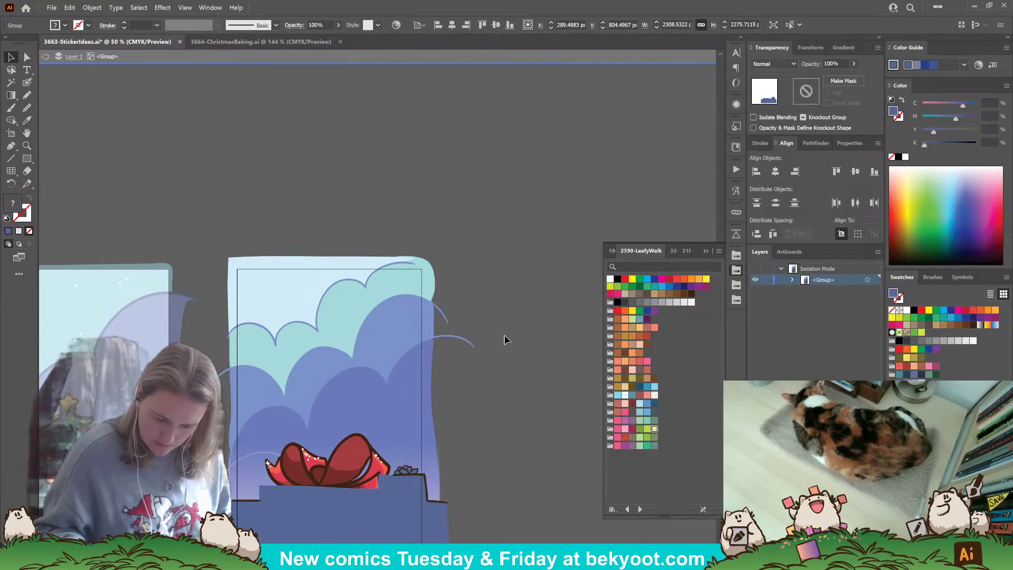
{"action": "left_click", "coordinate": [399, 492]}
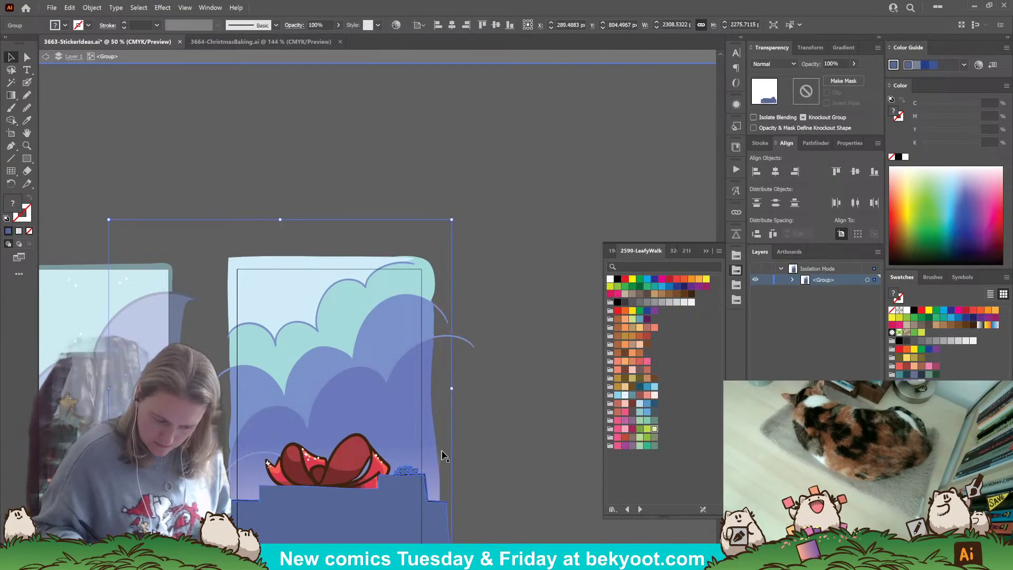
{"action": "key", "text": "ctrl"}
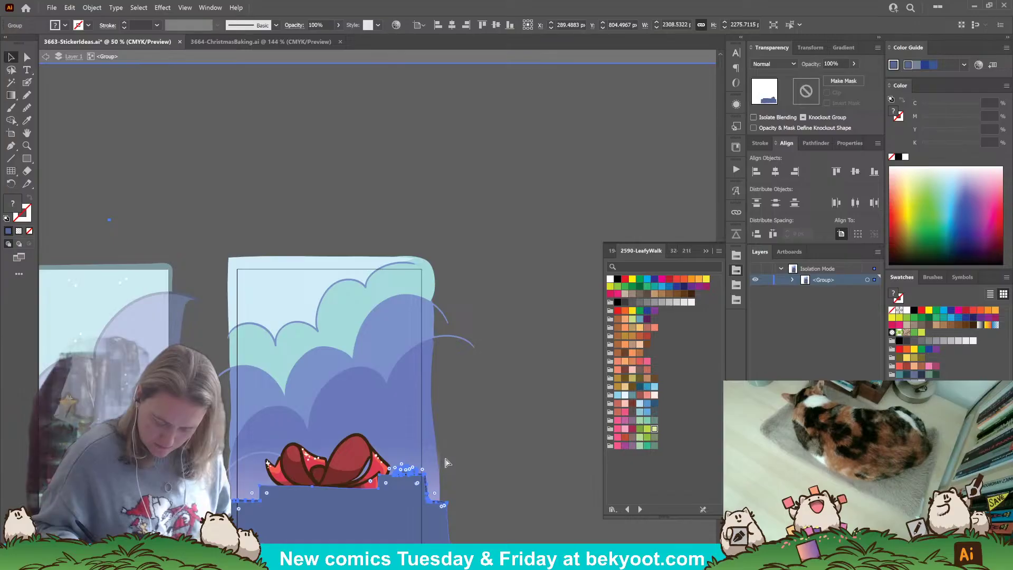
{"action": "double_click", "coordinate": [445, 462]}
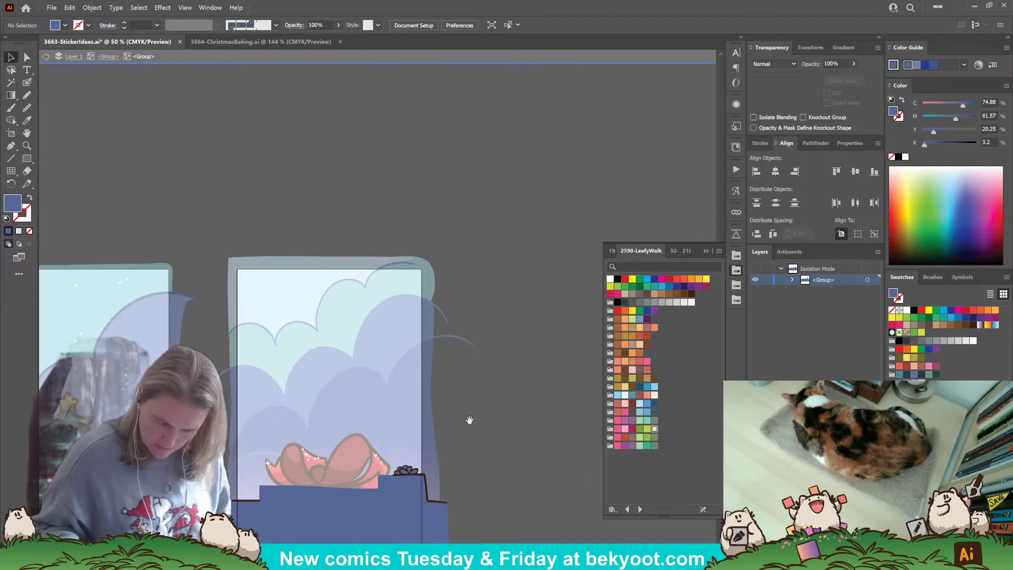
{"action": "left_click_drag", "start_coordinate": [468, 427], "coordinate": [466, 287]}
- Return to the parent illustration group and send the skyline group backward behind the gift and the white cats
{"action": "left_click", "coordinate": [107, 56]}
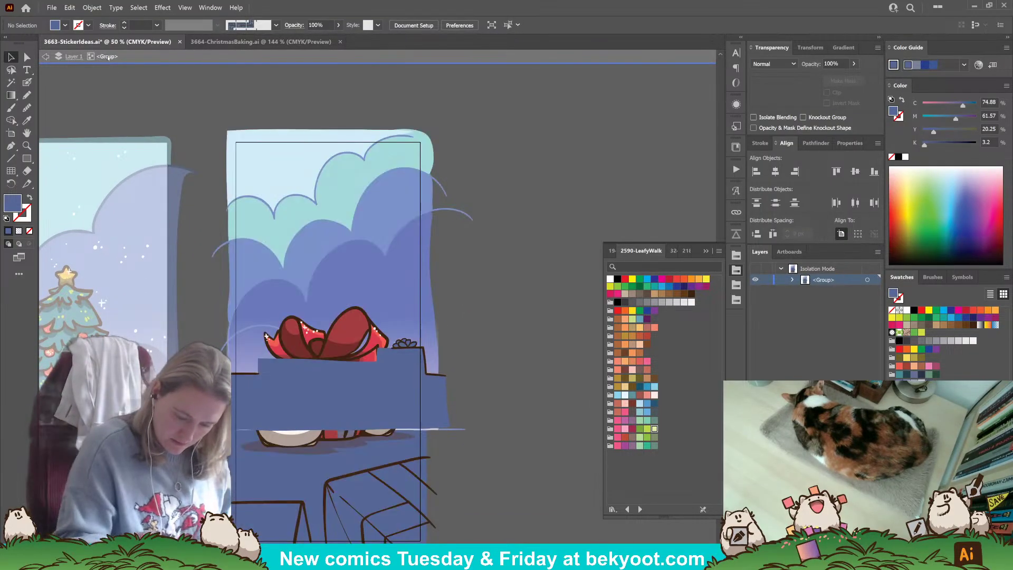
{"action": "left_click", "coordinate": [399, 397]}
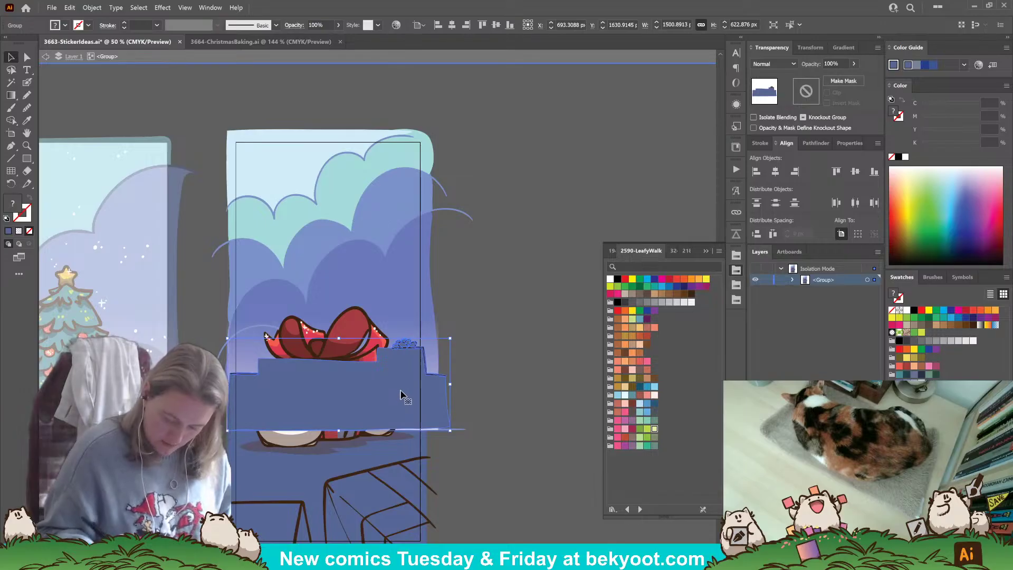
{"action": "key", "text": "ctrl+bracketleft"}
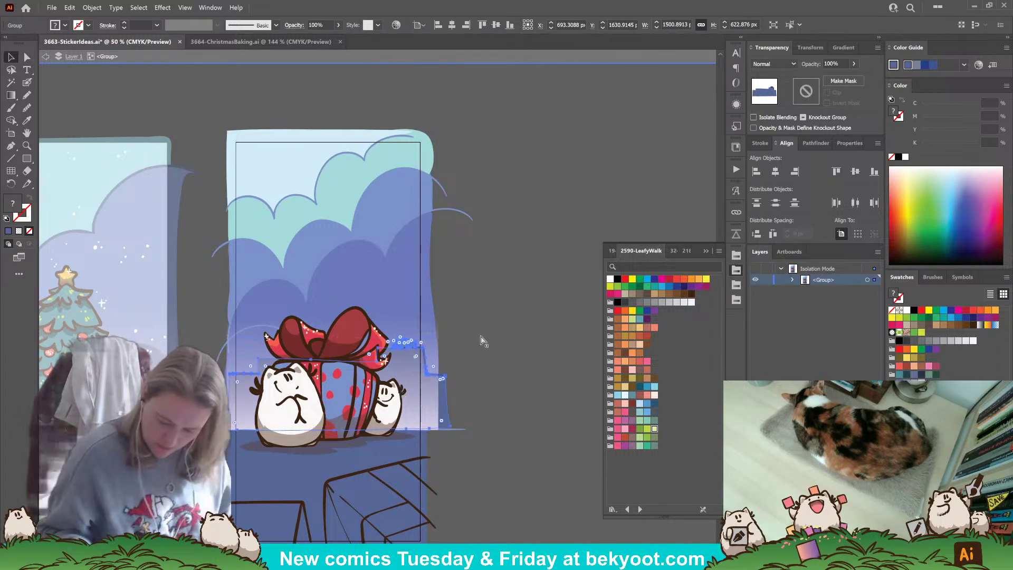
{"action": "left_click", "coordinate": [458, 355]}
- Isolate the skyline group and select all of its dark brown outlines with the Magic Wand
{"action": "left_click", "coordinate": [445, 421]}
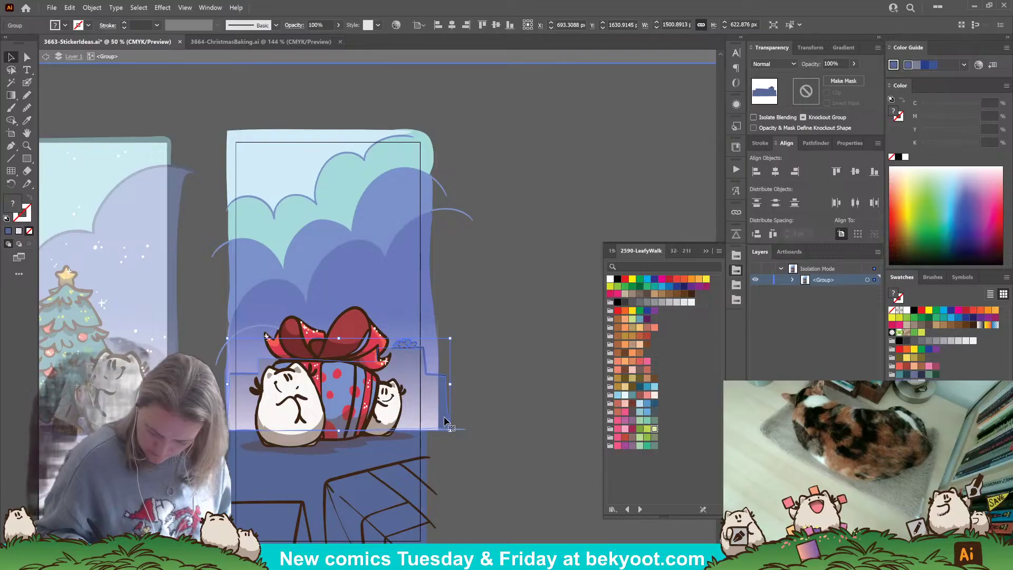
{"action": "double_click", "coordinate": [446, 422]}
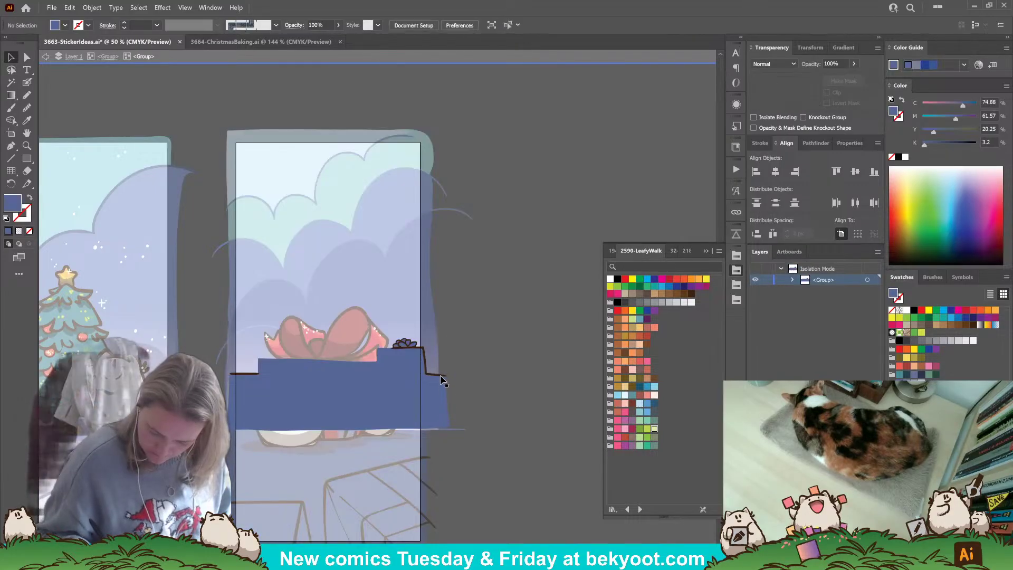
{"action": "key", "text": "y"}
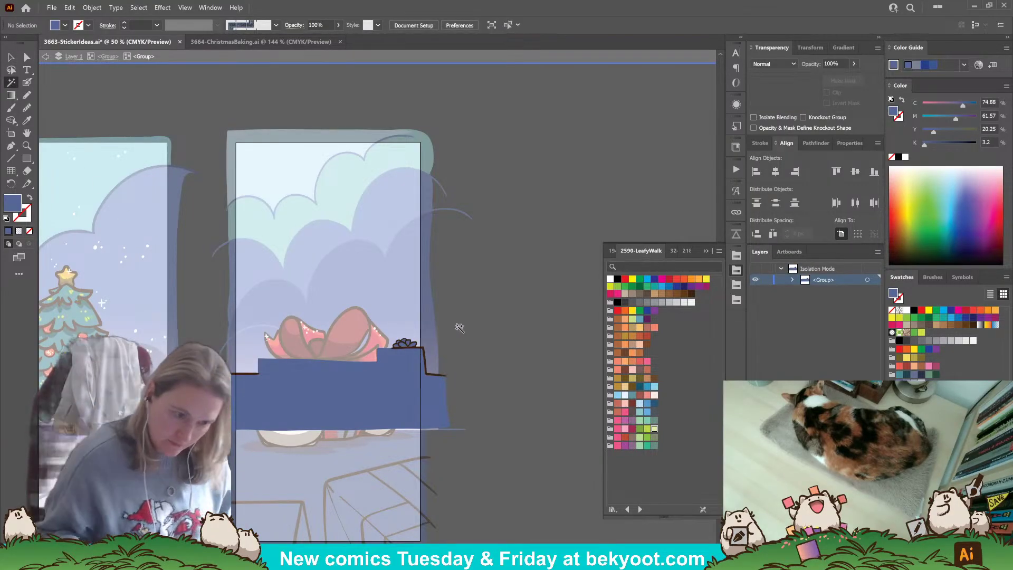
{"action": "left_click", "coordinate": [446, 376]}
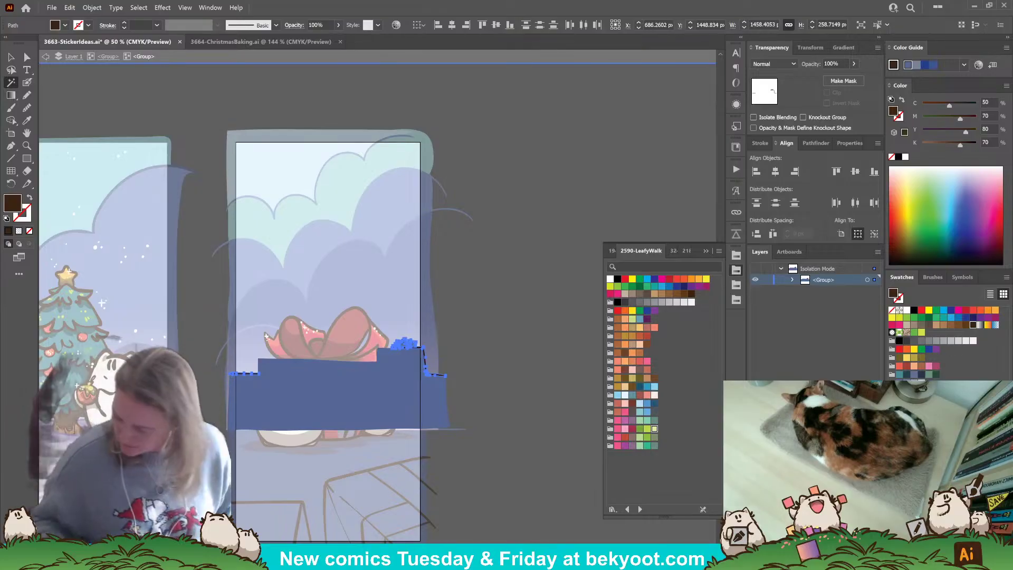
- Try a dark navy and a spectrum purple as the skyline outlines' fill, and undo the purple
{"action": "key", "text": "i"}
{"action": "left_click", "coordinate": [421, 355]}
{"action": "key", "text": "v"}
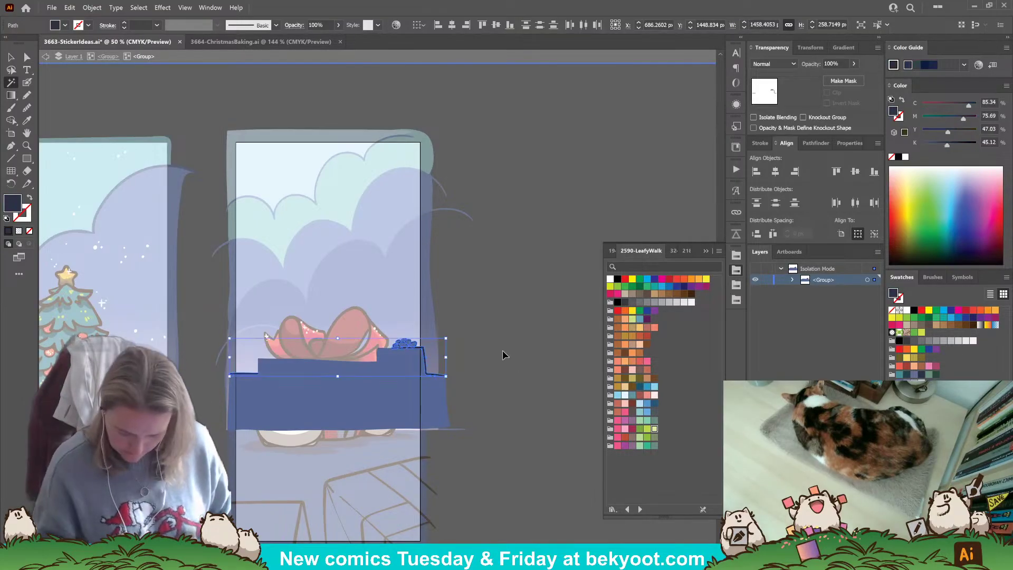
{"action": "key", "text": "y"}
{"action": "left_click", "coordinate": [967, 203]}
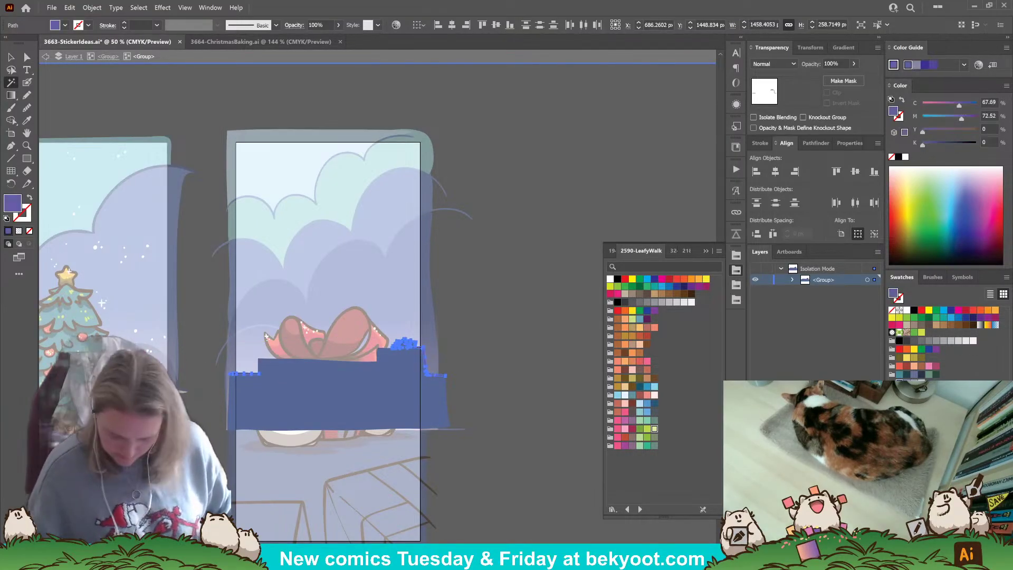
{"action": "key", "text": "ctrl+z"}
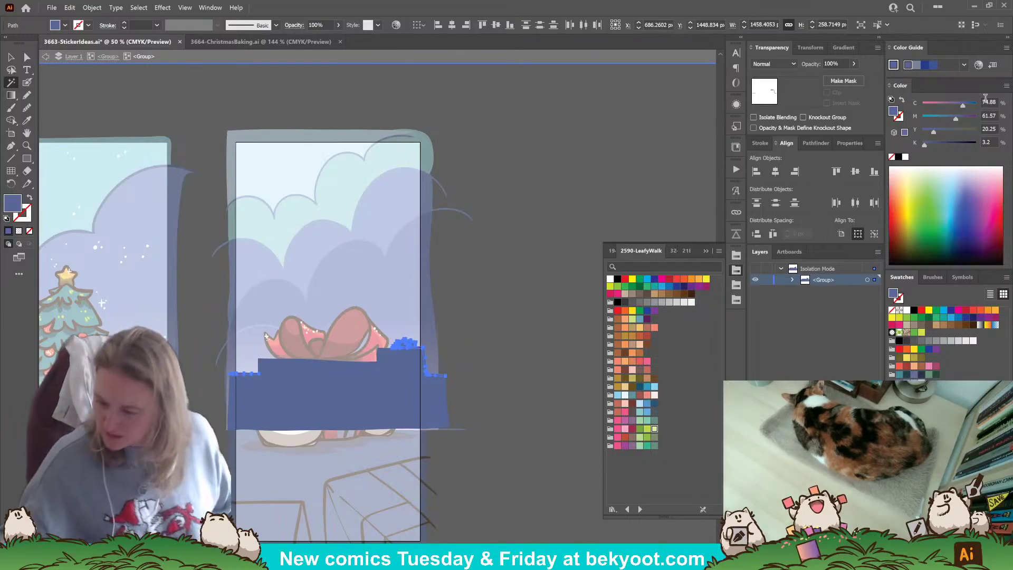
- Set the skyline outlines' fill to HSB 233, 48, 43, save it as a swatch and return to the parent group
{"action": "left_click", "coordinate": [1007, 85]}
{"action": "left_click", "coordinate": [931, 120]}
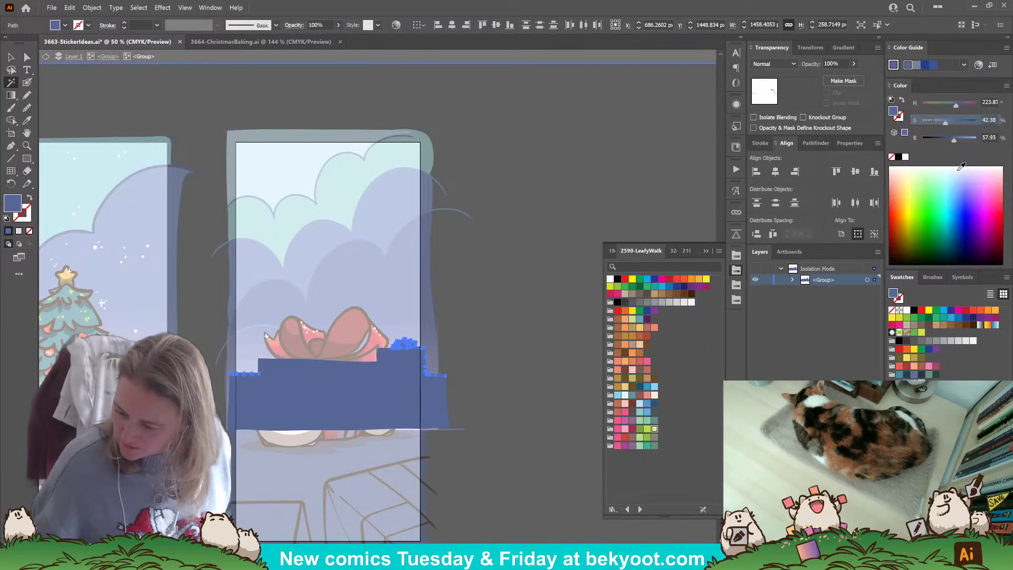
{"action": "left_click_drag", "start_coordinate": [953, 141], "coordinate": [947, 140]}
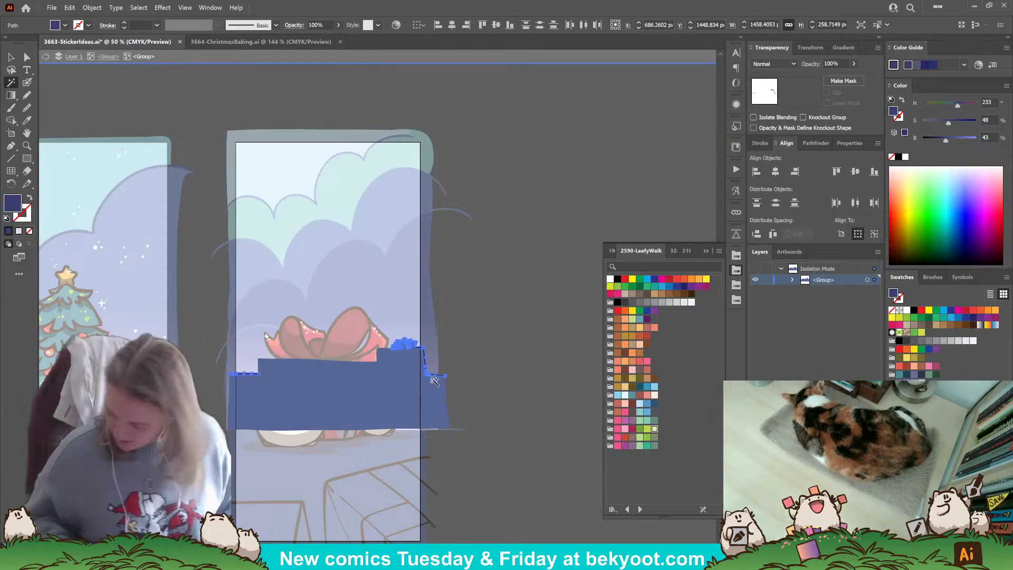
{"action": "left_click", "coordinate": [993, 542]}
{"action": "left_click", "coordinate": [501, 357]}
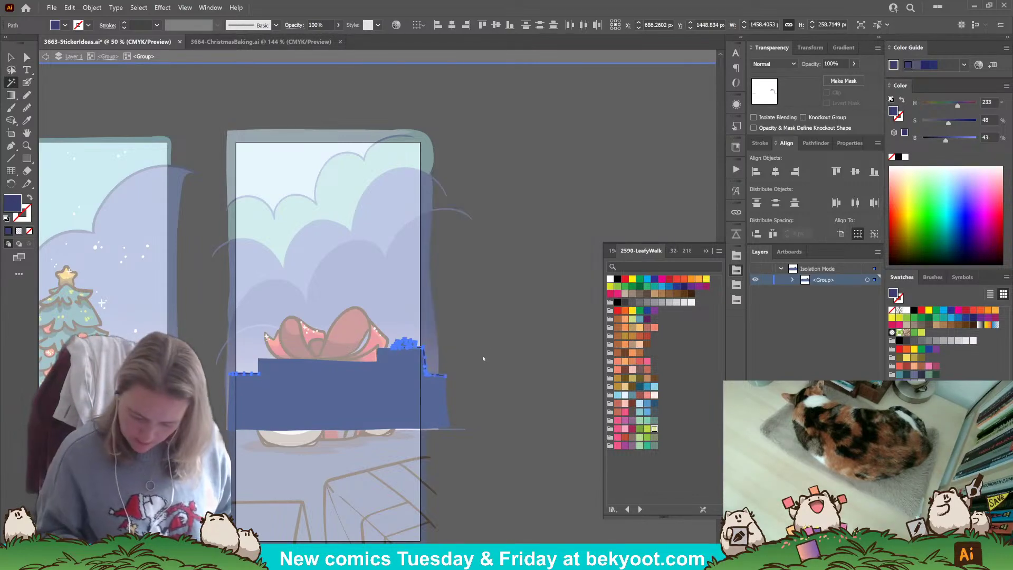
{"action": "left_click", "coordinate": [502, 274]}
{"action": "left_click", "coordinate": [112, 57]}
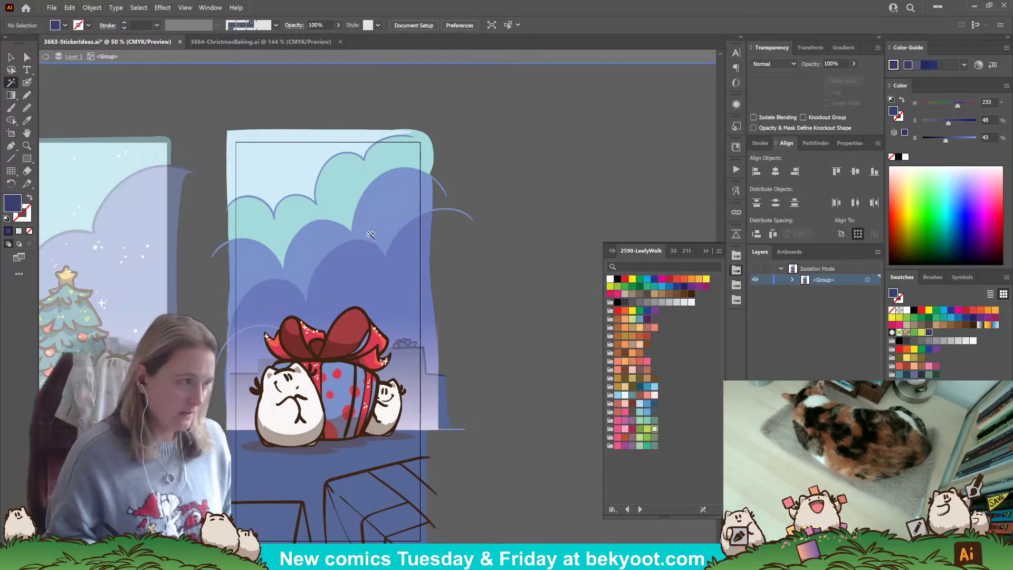
- Place the pale gradient rectangle behind the skyline and move it up behind the gift's bow
{"action": "left_click", "coordinate": [412, 393]}
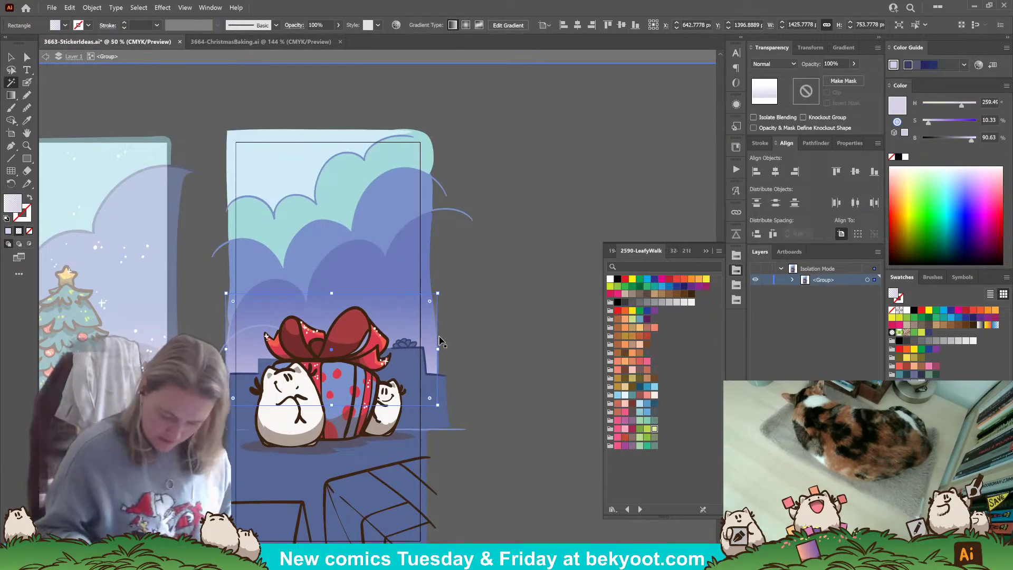
{"action": "left_click_drag", "start_coordinate": [406, 323], "coordinate": [406, 300]}
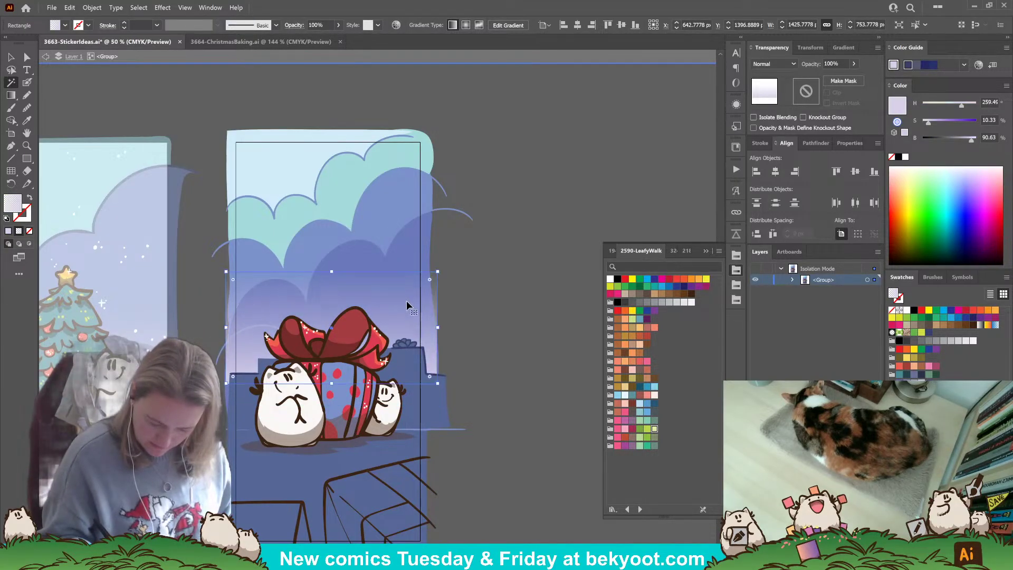
{"action": "left_click", "coordinate": [470, 270]}
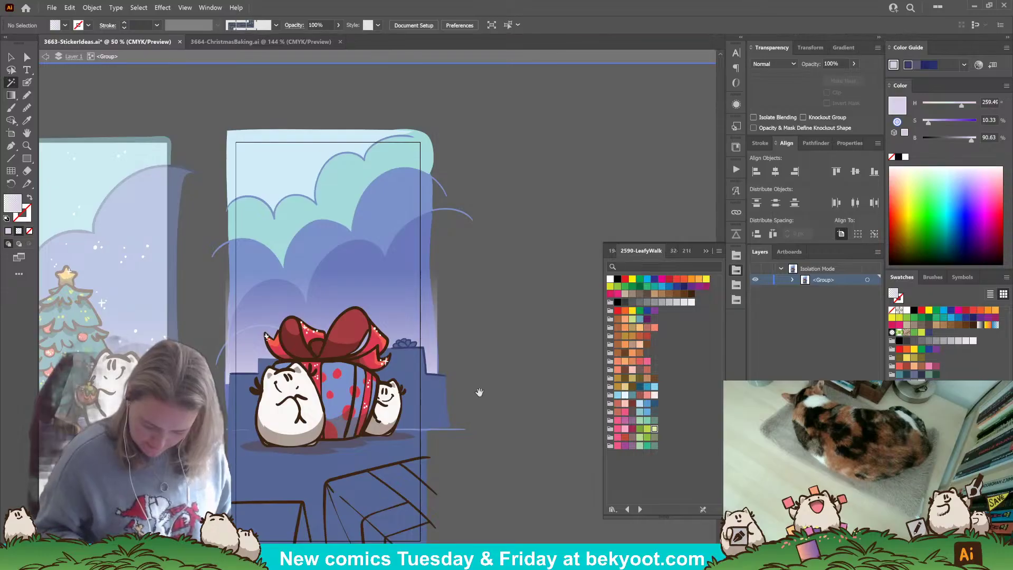
{"action": "left_click_drag", "start_coordinate": [475, 396], "coordinate": [460, 301]}
{"action": "key", "text": "a"}
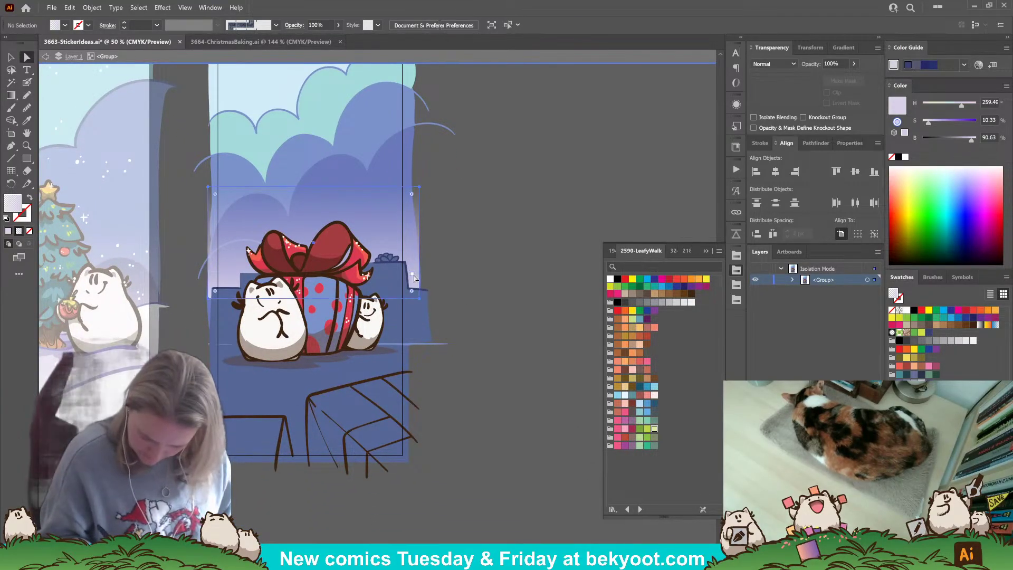
{"action": "left_click", "coordinate": [418, 351]}
{"action": "left_click", "coordinate": [416, 348]}
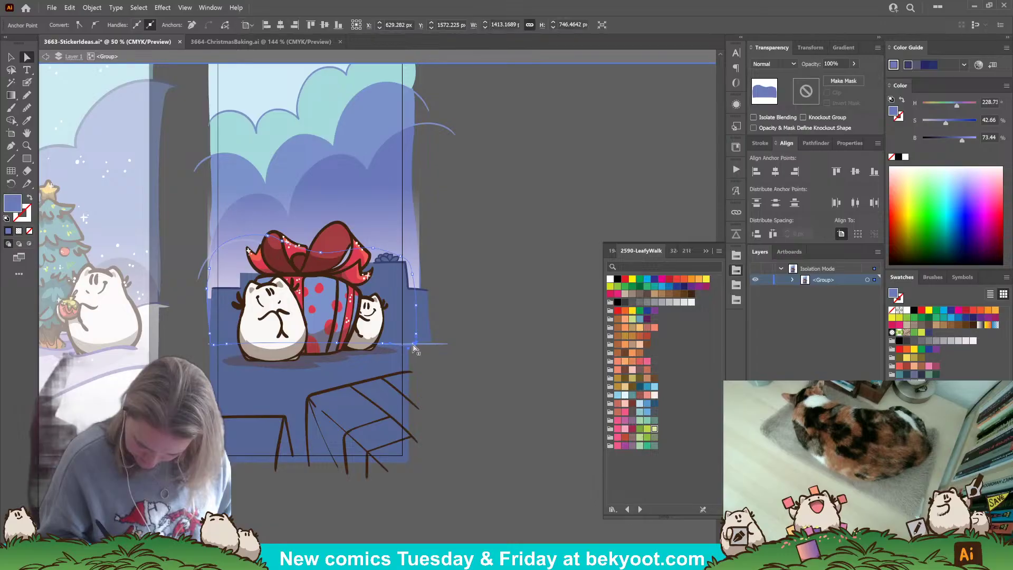
{"action": "left_click", "coordinate": [430, 369]}
{"action": "left_click_drag", "start_coordinate": [287, 482], "coordinate": [310, 486]}
{"action": "key", "text": "n"}
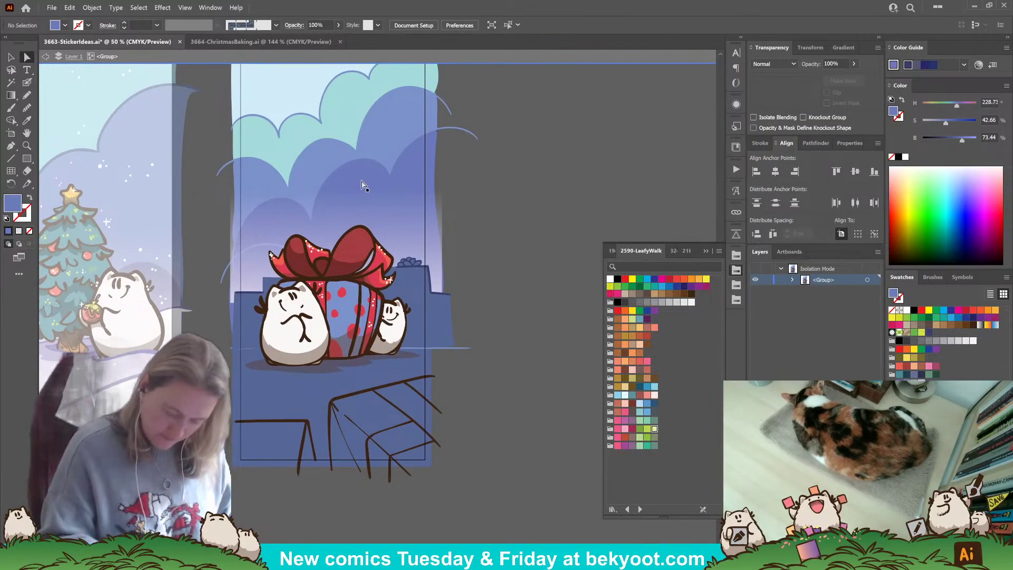
{"action": "left_click_drag", "start_coordinate": [453, 402], "coordinate": [437, 387]}
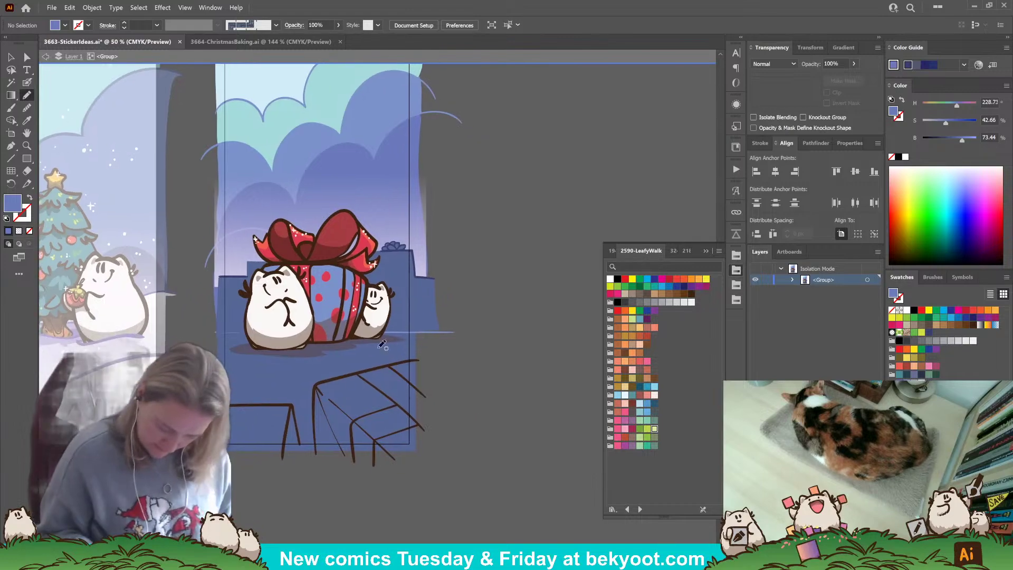
- Group the brown rooftop sketch lines together, leaving the blue ground shape out of the group
{"action": "key", "text": "v"}
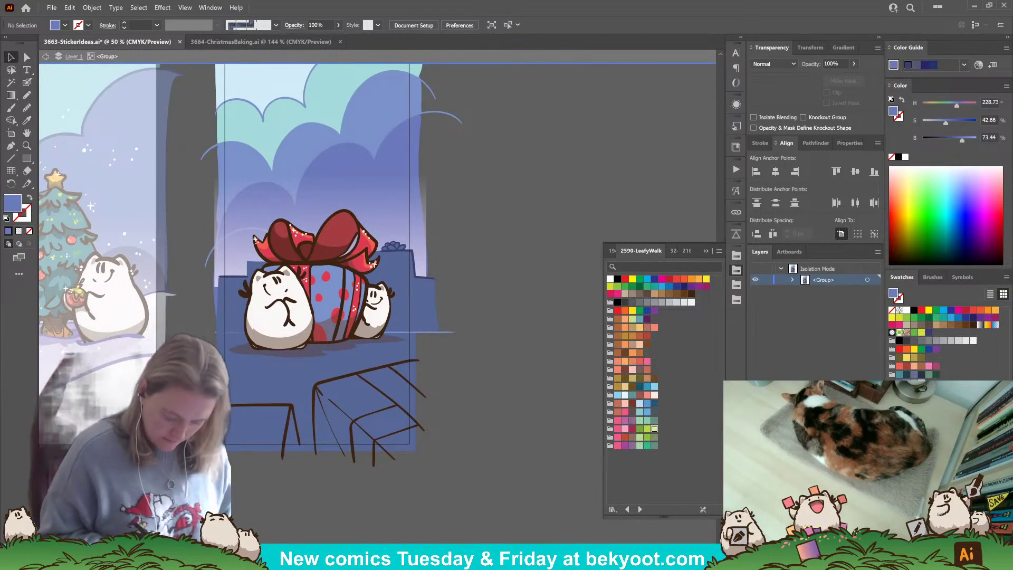
{"action": "left_click_drag", "start_coordinate": [207, 363], "coordinate": [438, 482]}
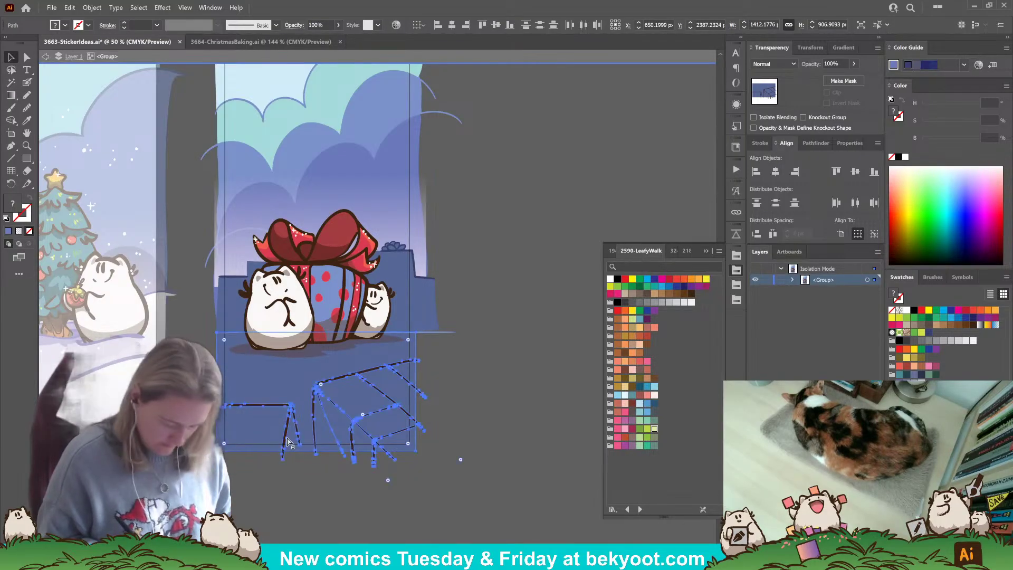
{"action": "key", "text": "ctrl+g"}
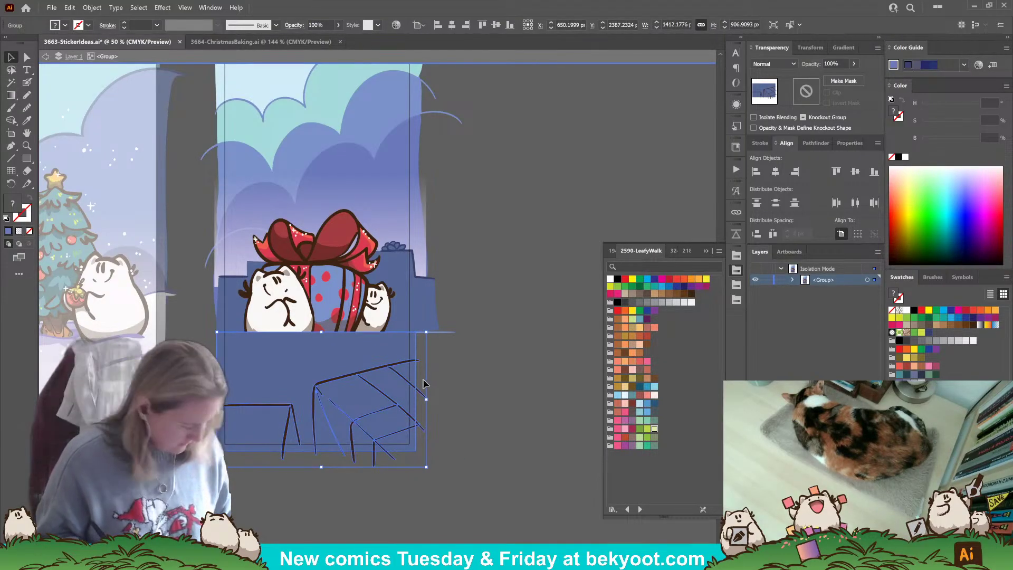
{"action": "key", "text": "ctrl+z"}
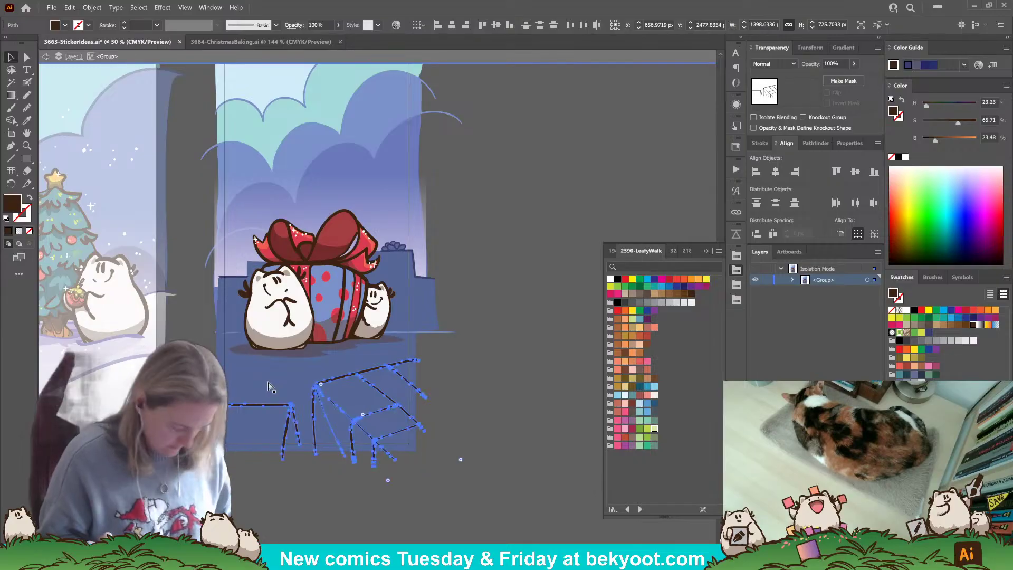
{"action": "key", "text": "ctrl+g"}
{"action": "left_click", "coordinate": [355, 407]}
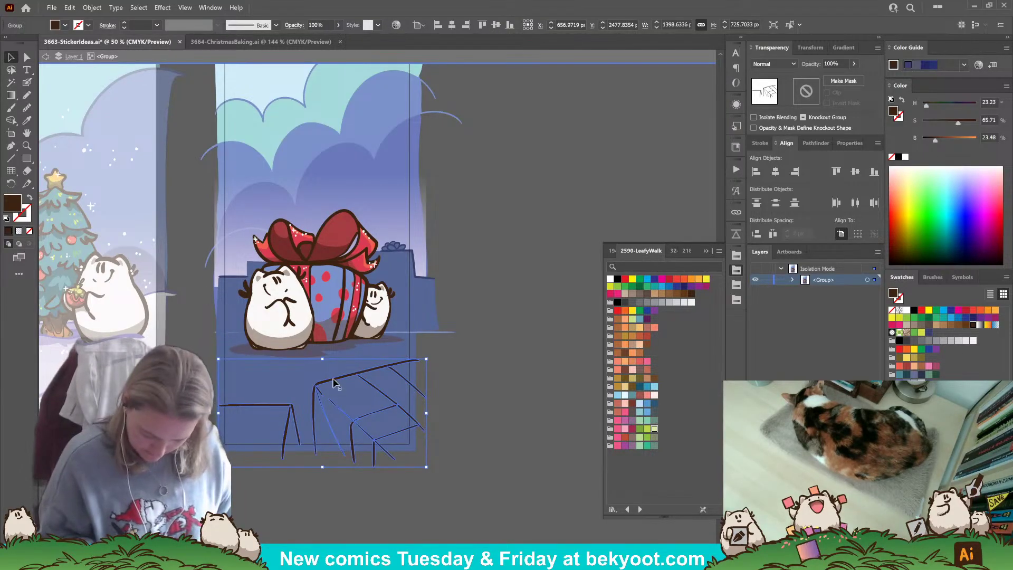
- Shade the side faces of both sketched boxes with dark brown shapes at 40% opacity inside the sketch line group
{"action": "double_click", "coordinate": [340, 390]}
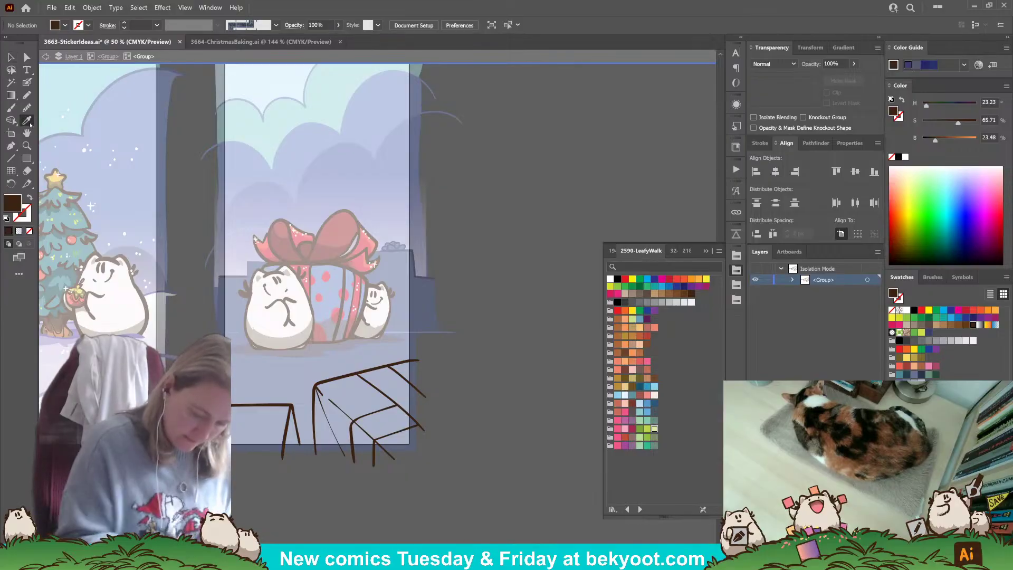
{"action": "key", "text": "n"}
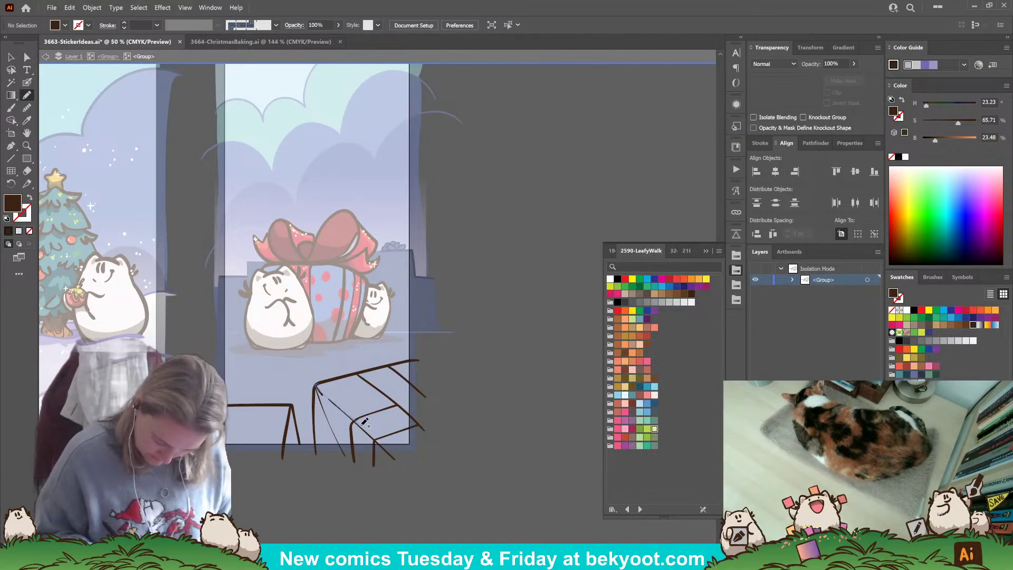
{"action": "mouse_move", "coordinate": [350, 410]}
{"action": "left_mouse_down"}
{"action": "mouse_move", "coordinate": [397, 456]}
{"action": "mouse_move", "coordinate": [318, 451]}
{"action": "mouse_move", "coordinate": [316, 386]}
{"action": "left_mouse_up"}
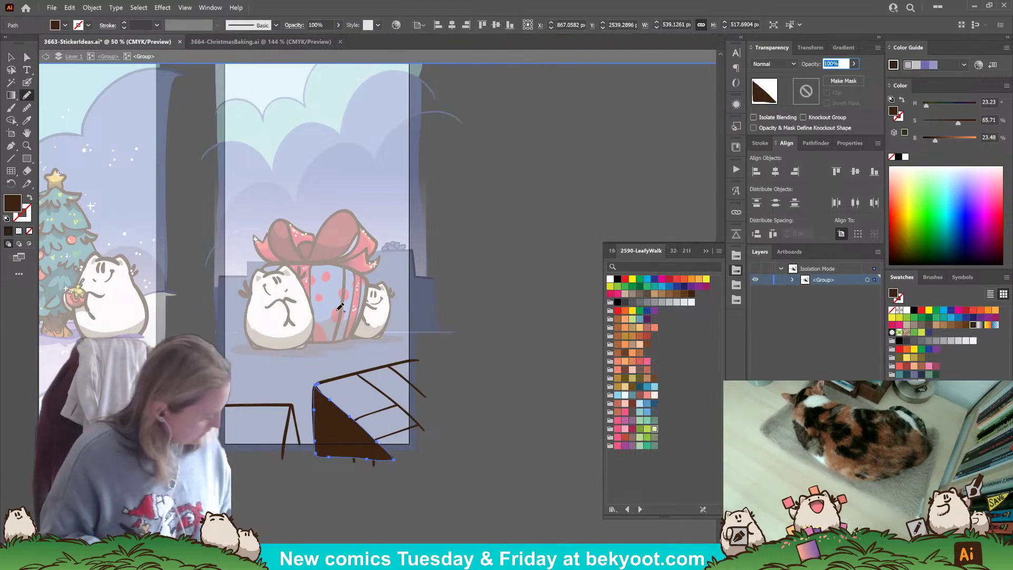
{"action": "type", "text": "40"}
{"action": "key", "text": "Return"}
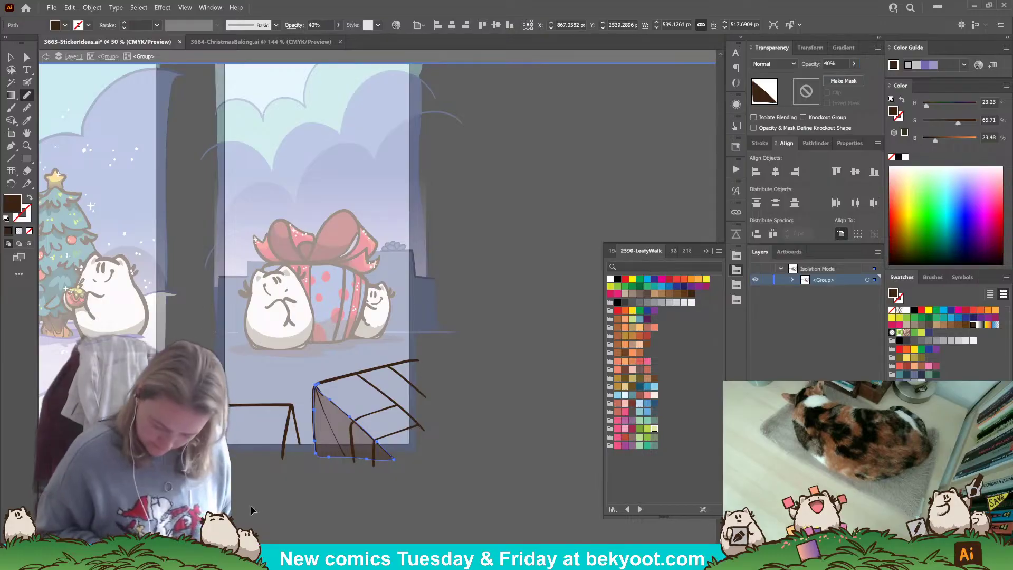
{"action": "key", "text": "ctrl+shift+a"}
{"action": "mouse_move", "coordinate": [284, 449]}
{"action": "left_mouse_down"}
{"action": "mouse_move", "coordinate": [291, 407]}
{"action": "mouse_move", "coordinate": [302, 454]}
{"action": "left_mouse_up"}
{"action": "key", "text": "ctrl+shift+a"}
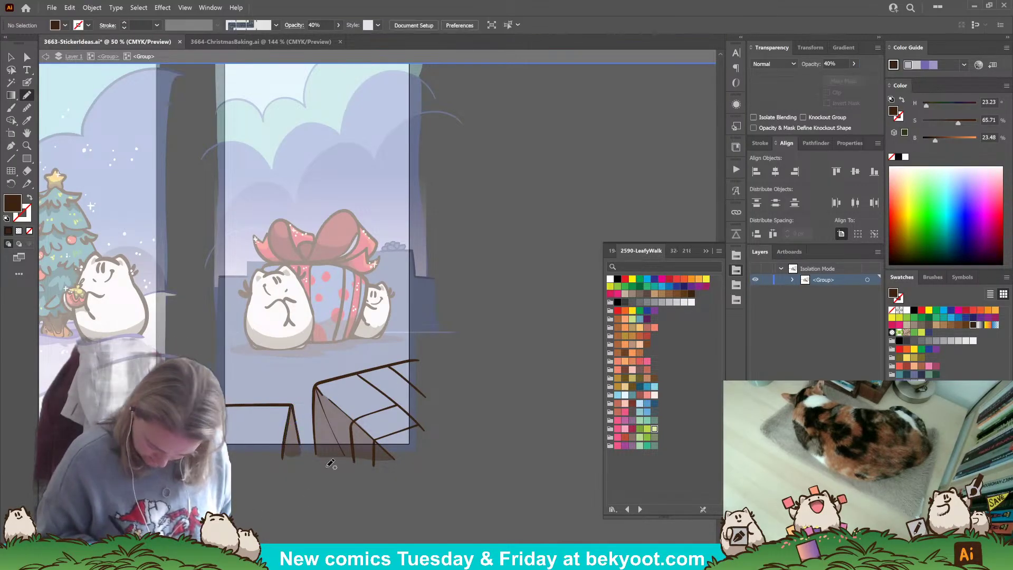
- Delete the short diagonal sketch line at the lower right end of the large box
{"action": "left_click", "coordinate": [394, 459], "text": "ctrl"}
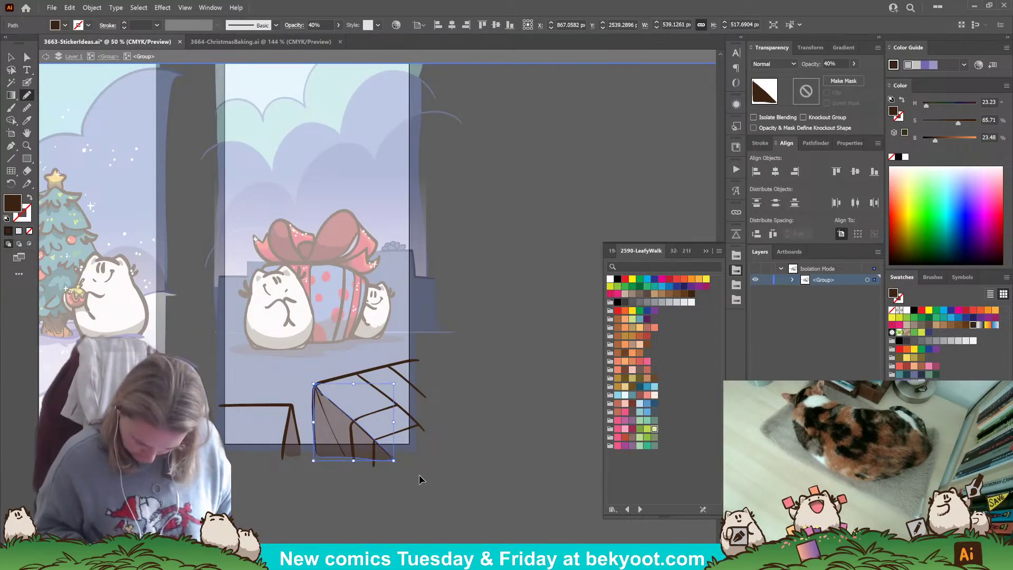
{"action": "key", "text": "ctrl+shift+a"}
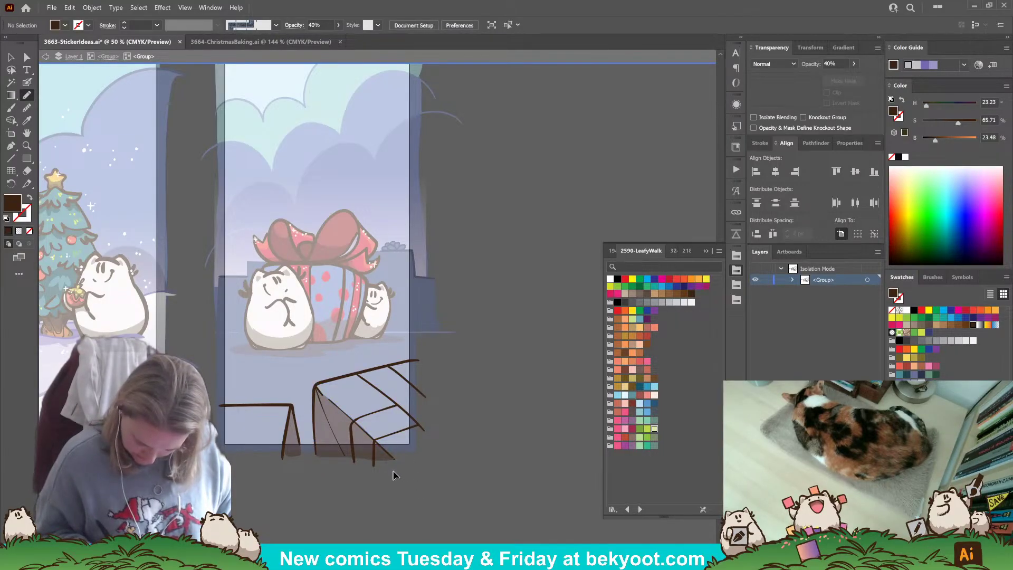
{"action": "left_click", "coordinate": [393, 458], "text": "ctrl"}
{"action": "key", "text": "Delete"}
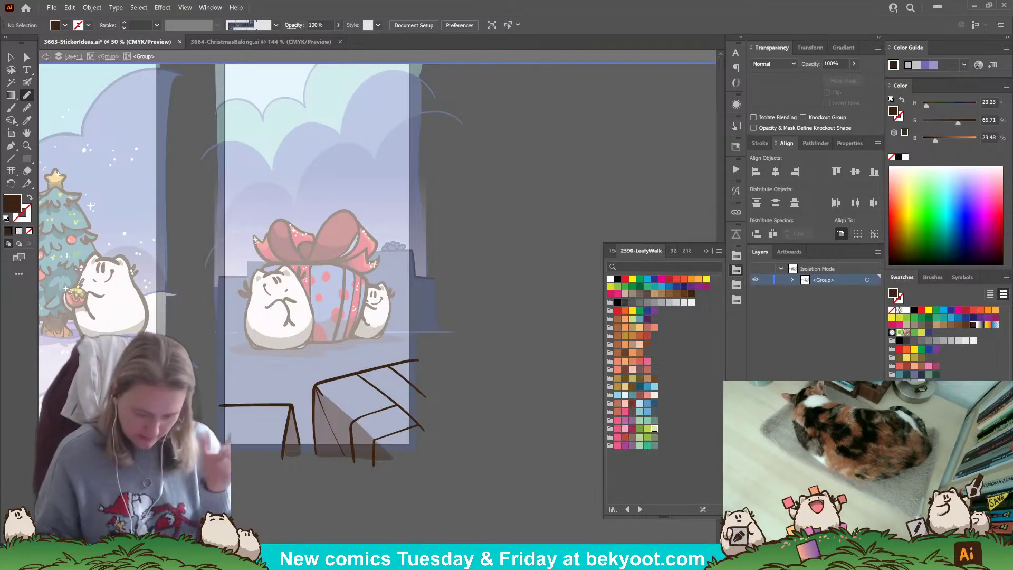
- Draw the large box's crossing ribbon bands behind the line work in light green, HSB 75, 36, 88
{"action": "left_click", "coordinate": [654, 429]}
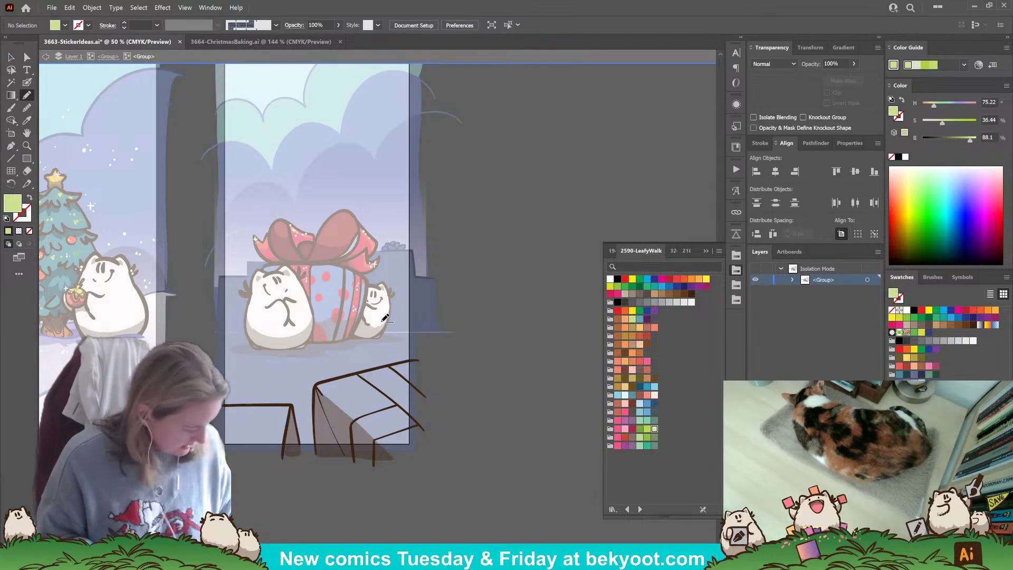
{"action": "key", "text": "shift+d"}
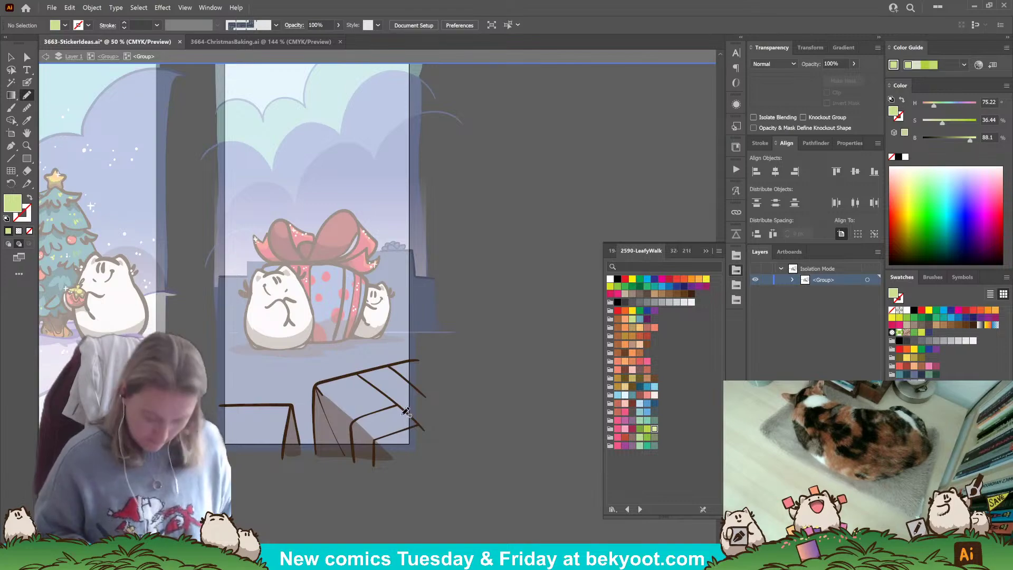
{"action": "mouse_move", "coordinate": [365, 368]}
{"action": "left_mouse_down"}
{"action": "mouse_move", "coordinate": [390, 366]}
{"action": "mouse_move", "coordinate": [435, 406]}
{"action": "mouse_move", "coordinate": [435, 431]}
{"action": "mouse_move", "coordinate": [403, 426]}
{"action": "left_mouse_up"}
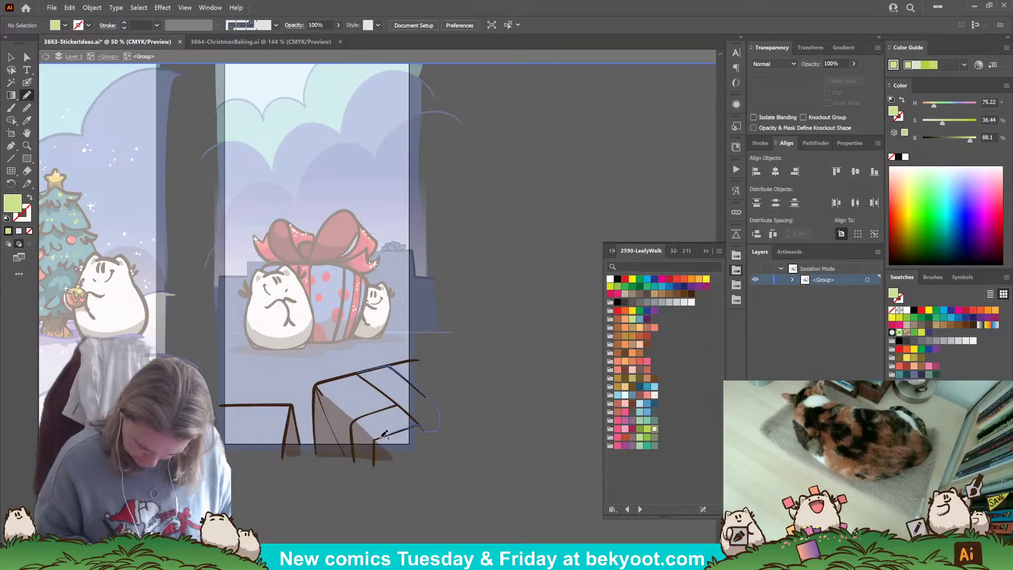
{"action": "left_click_drag", "start_coordinate": [368, 463], "coordinate": [353, 426]}
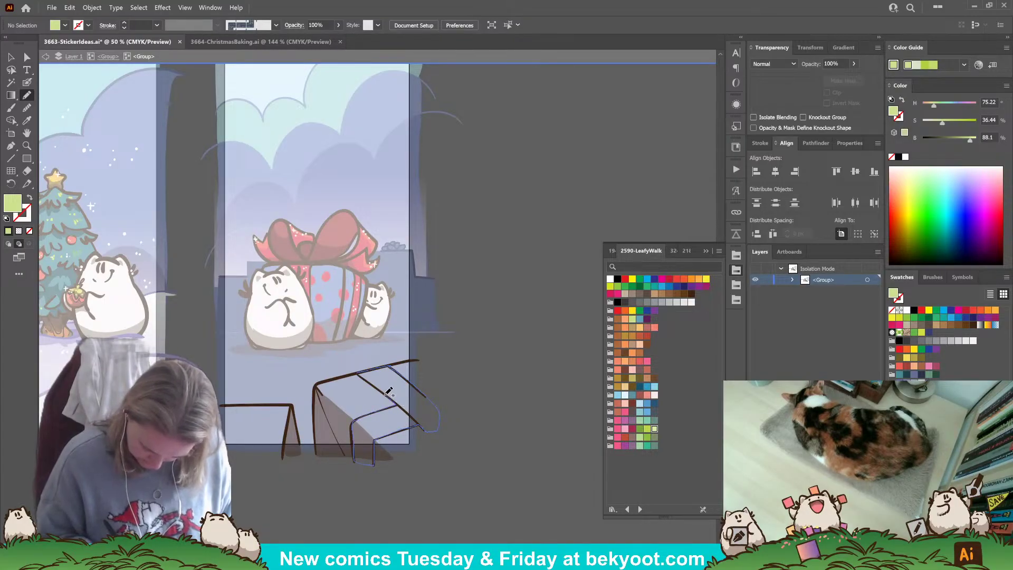
{"action": "left_click_drag", "start_coordinate": [362, 371], "coordinate": [362, 371]}
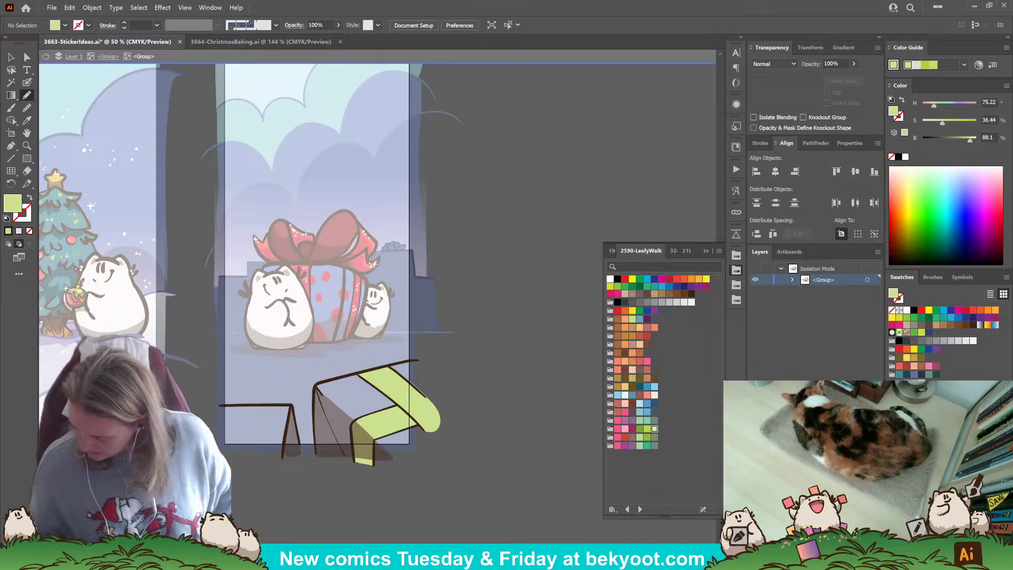
- Draw the large box's body behind its lines and ribbon in light pink, HSB 350, 40, 96
{"action": "left_click", "coordinate": [900, 366]}
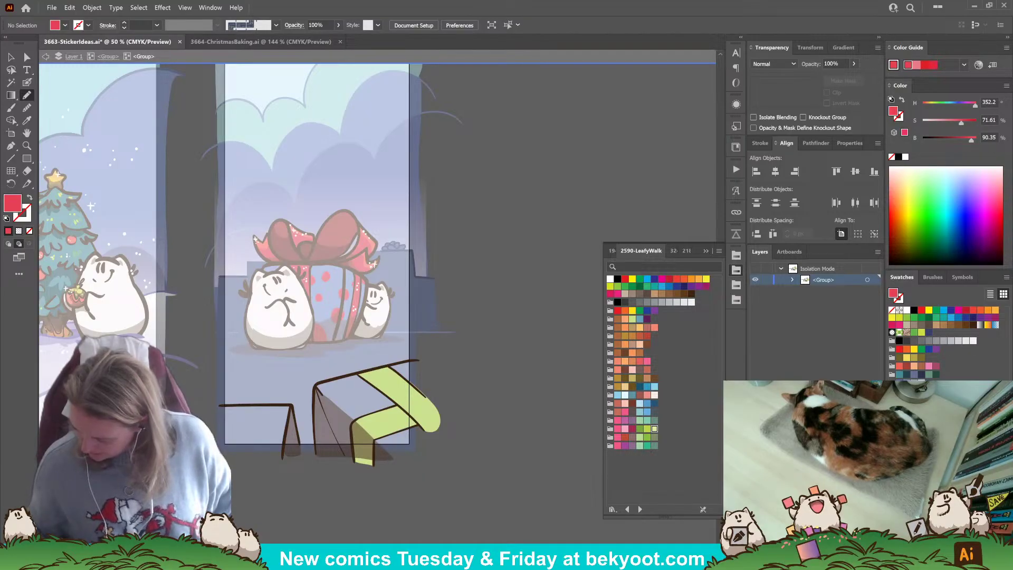
{"action": "left_click", "coordinate": [907, 391]}
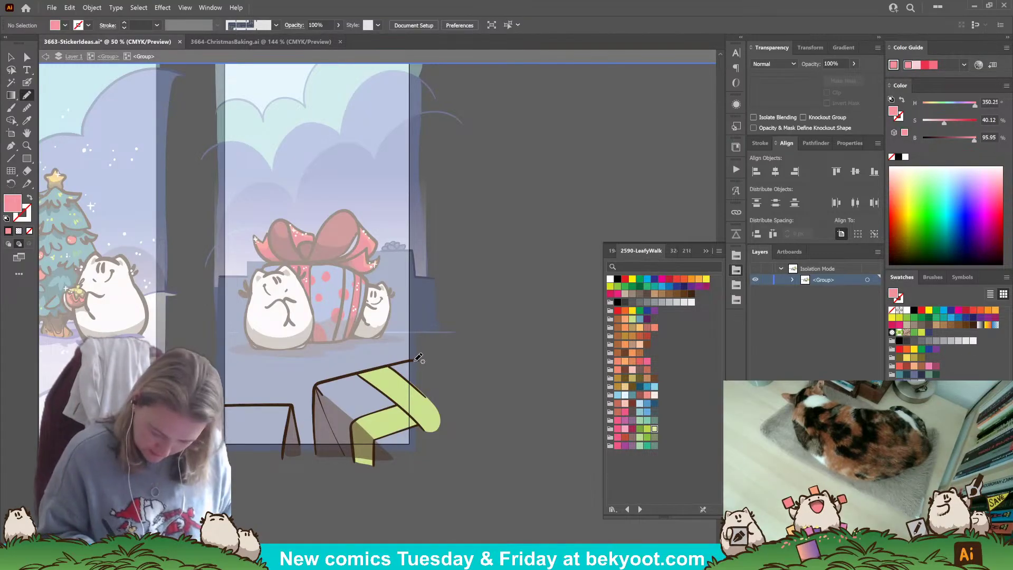
{"action": "mouse_move", "coordinate": [375, 369]}
{"action": "left_mouse_down"}
{"action": "mouse_move", "coordinate": [336, 378]}
{"action": "mouse_move", "coordinate": [318, 409]}
{"action": "mouse_move", "coordinate": [321, 451]}
{"action": "mouse_move", "coordinate": [419, 454]}
{"action": "left_mouse_up"}
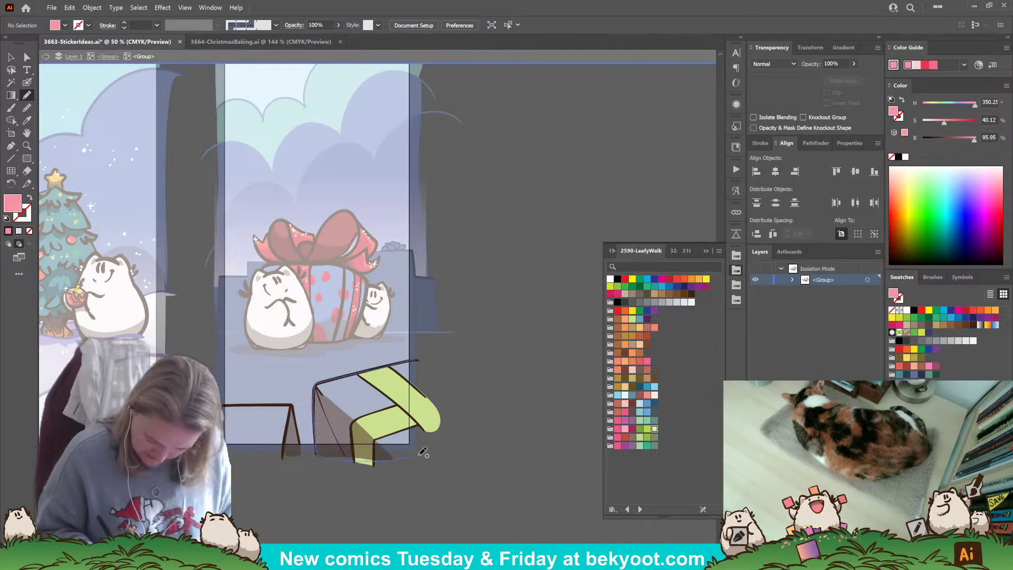
{"action": "left_click_drag", "start_coordinate": [420, 364], "coordinate": [421, 361]}
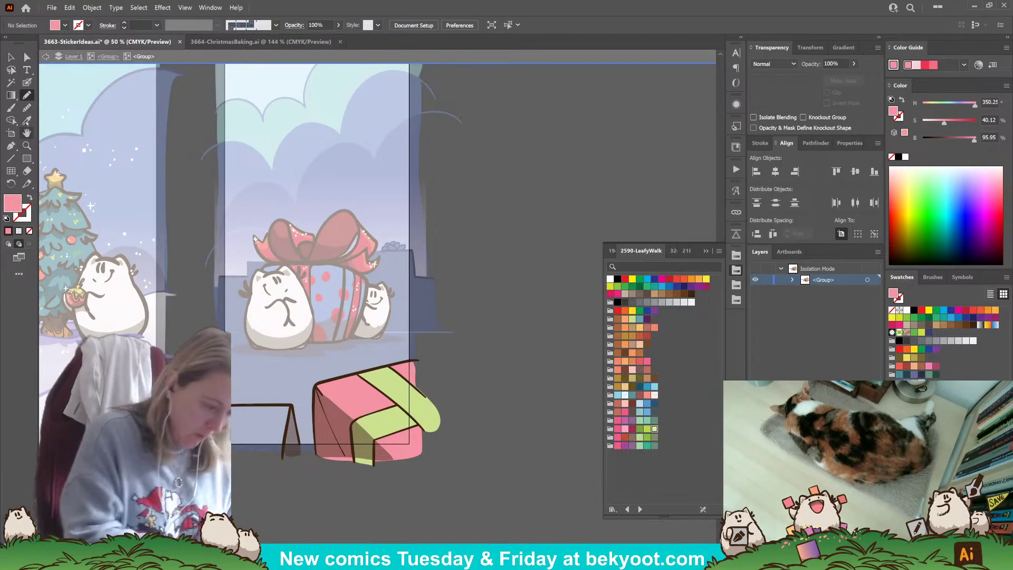
- Draw large polka dots on the small box behind its outlines in bright green, HSB 83, 69, 79
{"action": "left_click", "coordinate": [647, 428]}
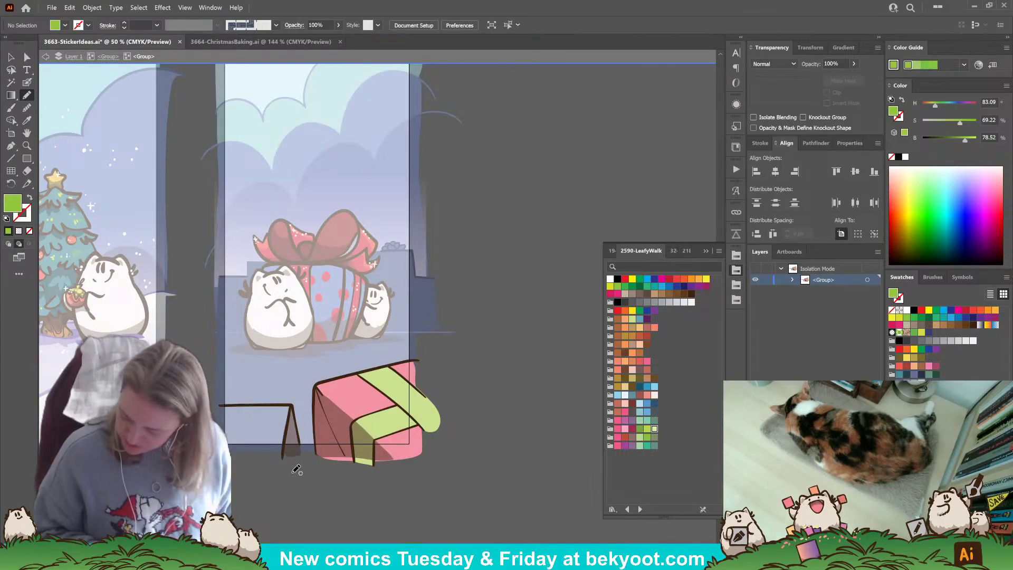
{"action": "mouse_move", "coordinate": [260, 405]}
{"action": "left_mouse_down"}
{"action": "mouse_move", "coordinate": [247, 419]}
{"action": "mouse_move", "coordinate": [261, 426]}
{"action": "mouse_move", "coordinate": [285, 409]}
{"action": "mouse_move", "coordinate": [260, 404]}
{"action": "left_mouse_up"}
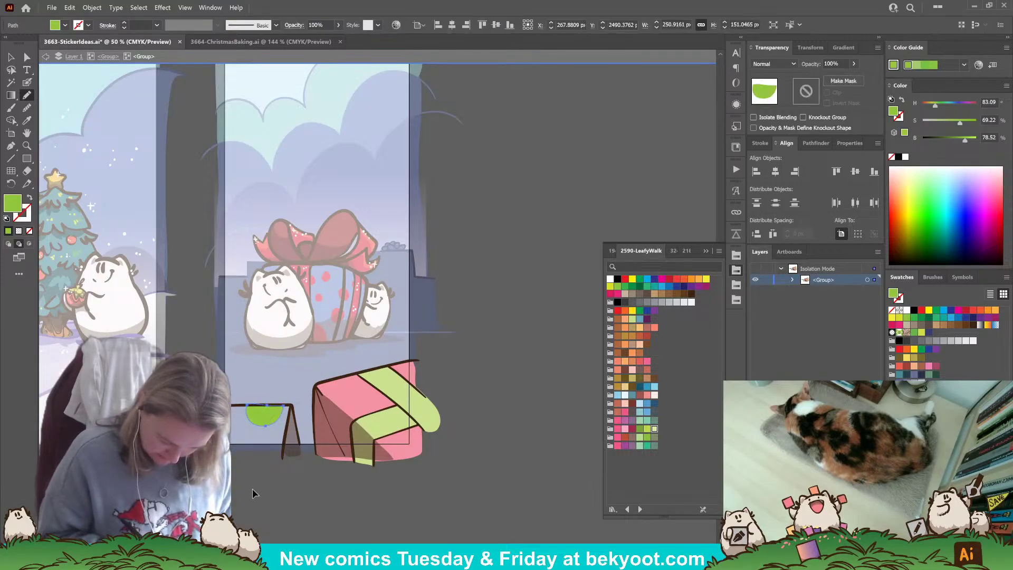
{"action": "key", "text": "ctrl+shift+a"}
{"action": "mouse_move", "coordinate": [257, 445]}
{"action": "left_mouse_down"}
{"action": "mouse_move", "coordinate": [284, 435]}
{"action": "mouse_move", "coordinate": [294, 455]}
{"action": "mouse_move", "coordinate": [233, 447]}
{"action": "mouse_move", "coordinate": [219, 422]}
{"action": "left_mouse_up"}
{"action": "key", "text": "ctrl+shift+a"}
{"action": "key", "text": "ctrl+shift+a"}
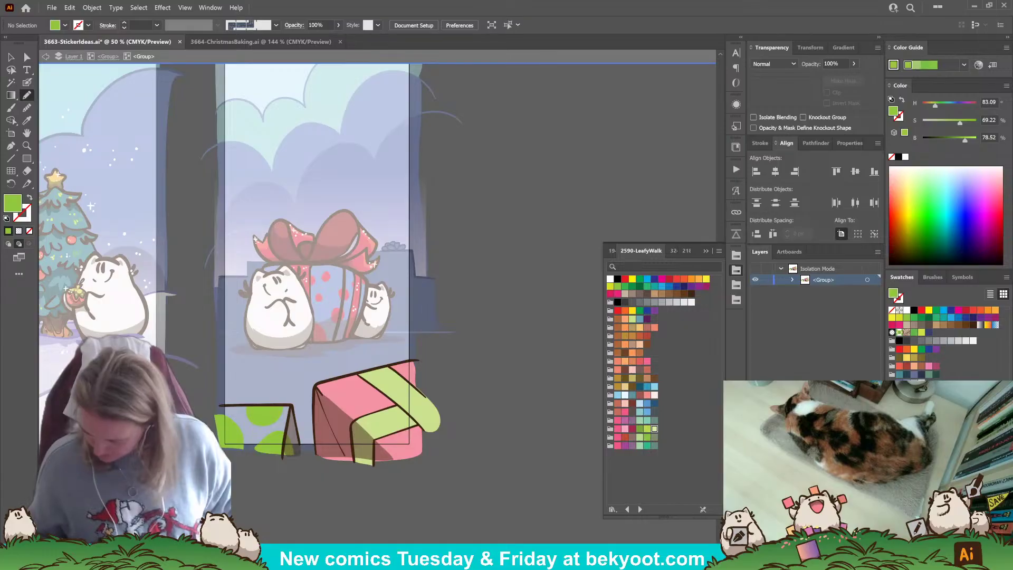
- Fill the small box's body behind the dots with light green, HSB 75, 36, 88, and return to the parent group
{"action": "left_click", "coordinate": [655, 429]}
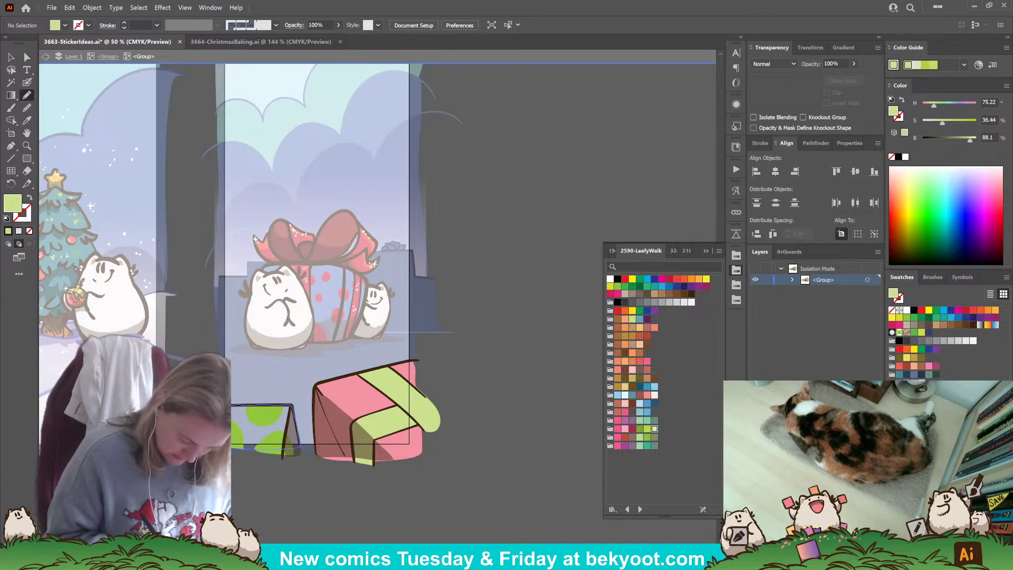
{"action": "scroll", "coordinate": [254, 475], "scroll_direction": "right", "scroll_amount": 2}
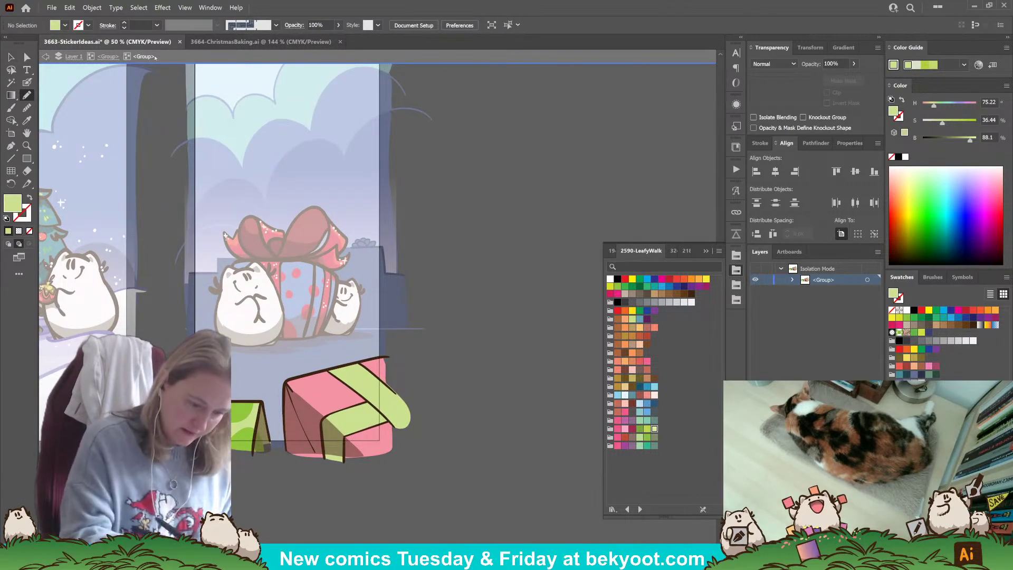
{"action": "left_click", "coordinate": [107, 56]}
{"action": "left_click_drag", "start_coordinate": [450, 296], "coordinate": [510, 381]}
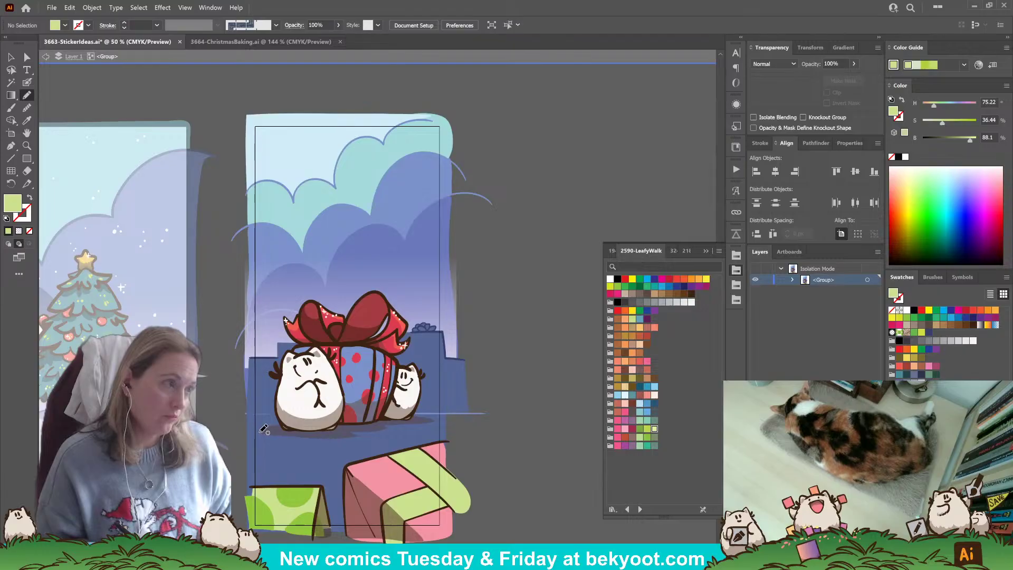
- Brush light green curling ribbon swirls across the blue ground above the small box and over the large box
{"action": "left_click", "coordinate": [27, 83]}
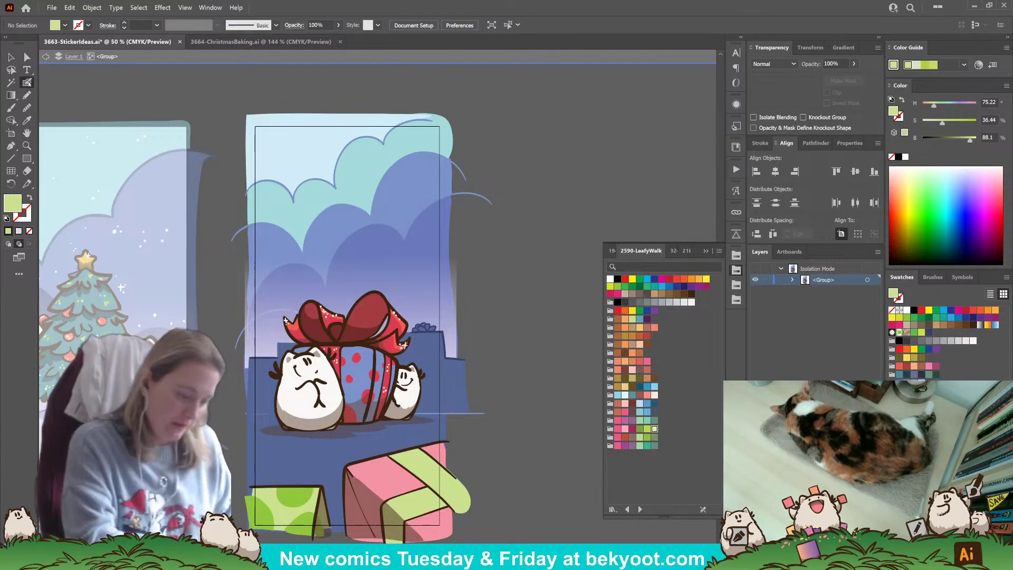
{"action": "scroll", "coordinate": [456, 425], "scroll_direction": "down", "scroll_amount": 3}
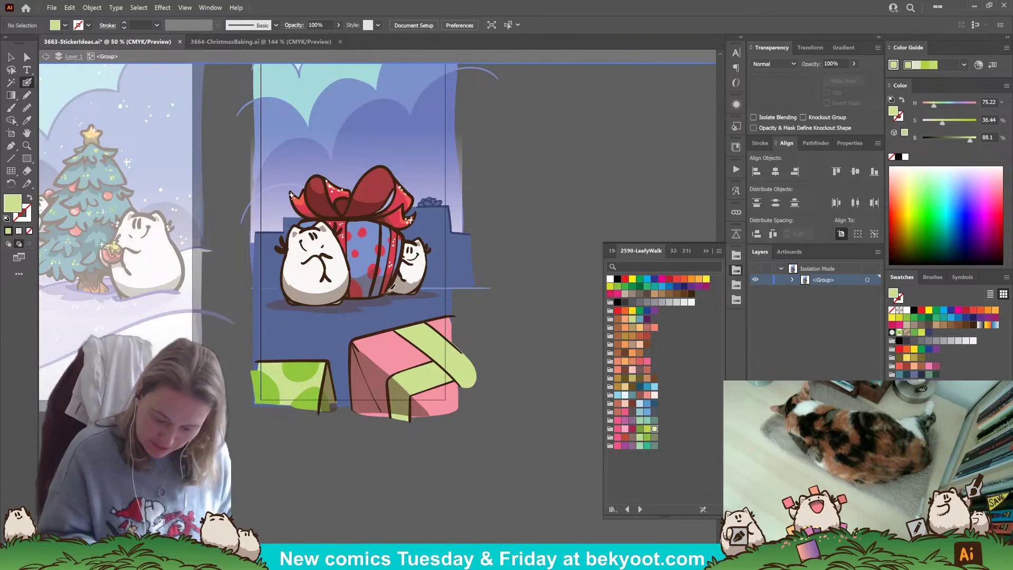
{"action": "mouse_move", "coordinate": [248, 315]}
{"action": "left_mouse_down"}
{"action": "mouse_move", "coordinate": [273, 338]}
{"action": "mouse_move", "coordinate": [357, 327]}
{"action": "mouse_move", "coordinate": [436, 279]}
{"action": "mouse_move", "coordinate": [502, 315]}
{"action": "left_mouse_up"}
{"action": "key", "text": "ctrl+z"}
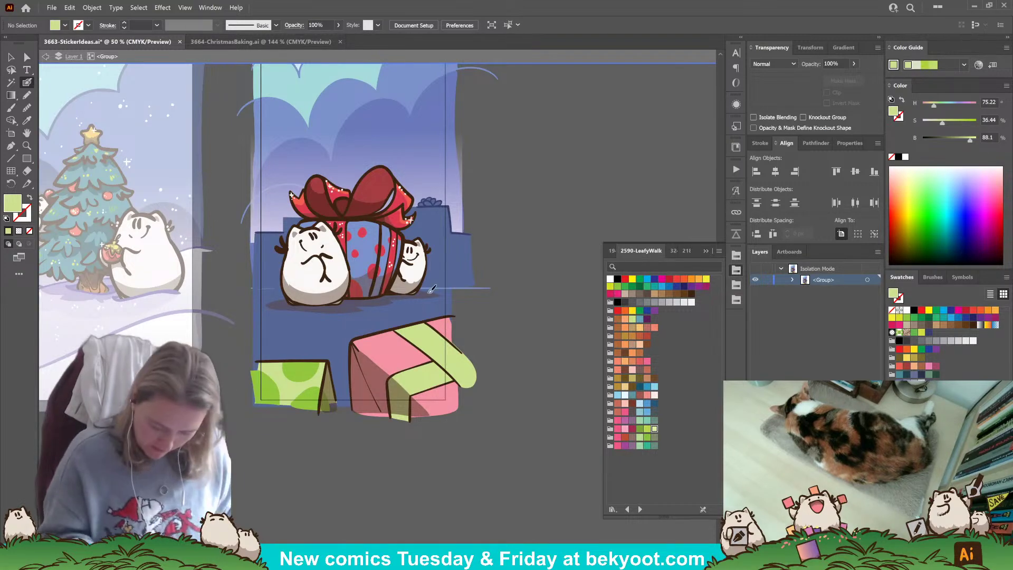
{"action": "mouse_move", "coordinate": [372, 376]}
{"action": "left_mouse_down"}
{"action": "mouse_move", "coordinate": [298, 331]}
{"action": "mouse_move", "coordinate": [323, 329]}
{"action": "mouse_move", "coordinate": [266, 323]}
{"action": "mouse_move", "coordinate": [284, 368]}
{"action": "left_mouse_up"}
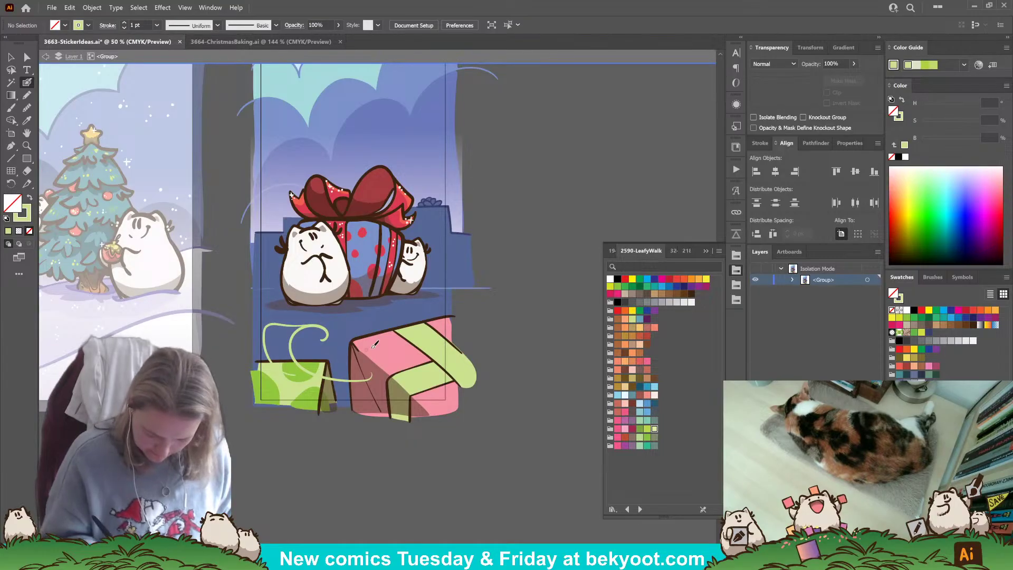
{"action": "mouse_move", "coordinate": [321, 374]}
{"action": "left_mouse_down"}
{"action": "mouse_move", "coordinate": [444, 316]}
{"action": "mouse_move", "coordinate": [436, 340]}
{"action": "mouse_move", "coordinate": [389, 334]}
{"action": "mouse_move", "coordinate": [446, 310]}
{"action": "mouse_move", "coordinate": [458, 371]}
{"action": "left_mouse_up"}
{"action": "key", "text": "ctrl+z"}
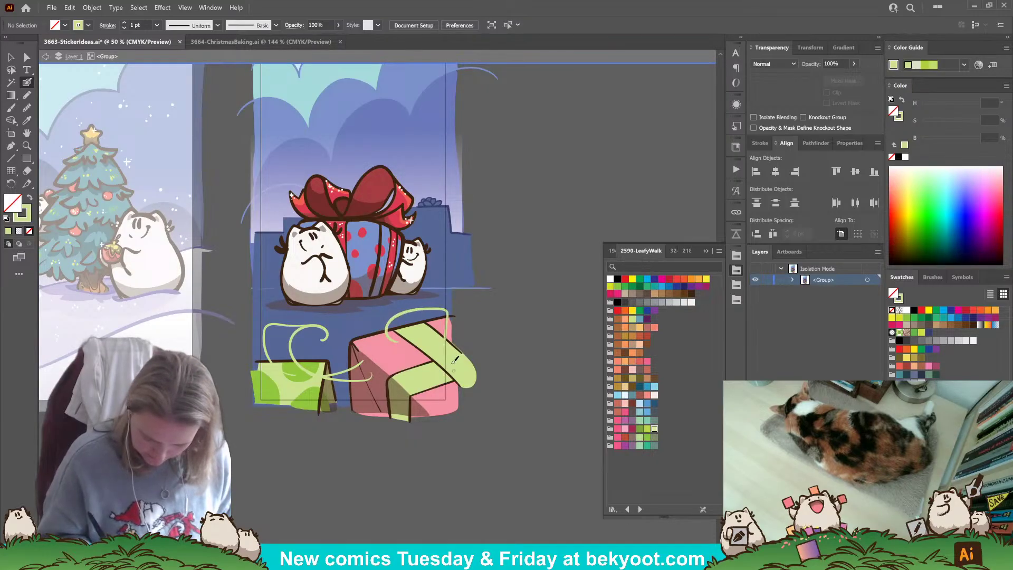
{"action": "mouse_move", "coordinate": [362, 335]}
{"action": "left_mouse_down"}
{"action": "mouse_move", "coordinate": [367, 322]}
{"action": "mouse_move", "coordinate": [430, 304]}
{"action": "mouse_move", "coordinate": [422, 307]}
{"action": "left_mouse_up"}
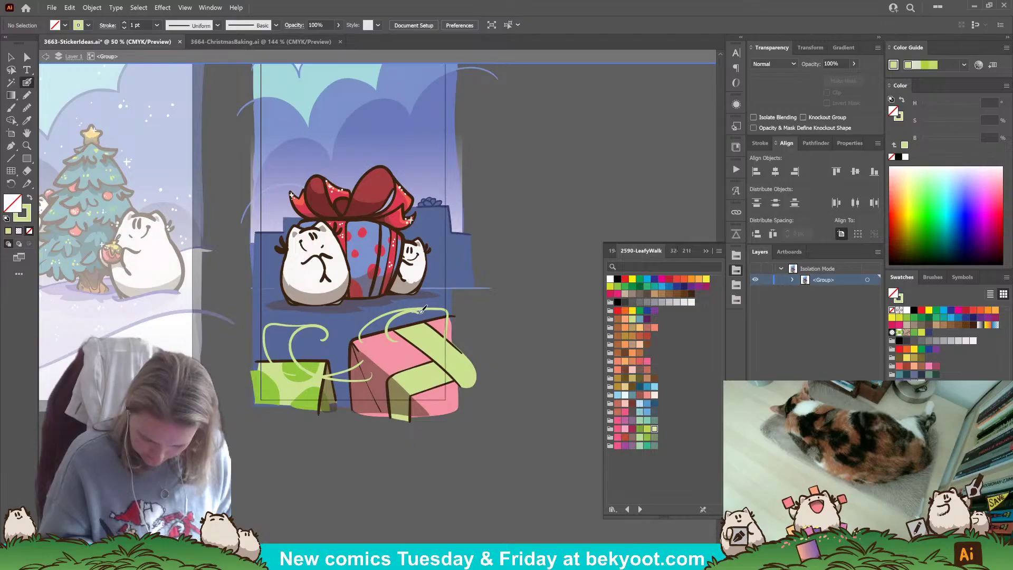
- Group the light green swirls, place them behind the gift boxes, and isolate the gift box group
{"action": "left_click", "coordinate": [409, 309], "text": "ctrl"}
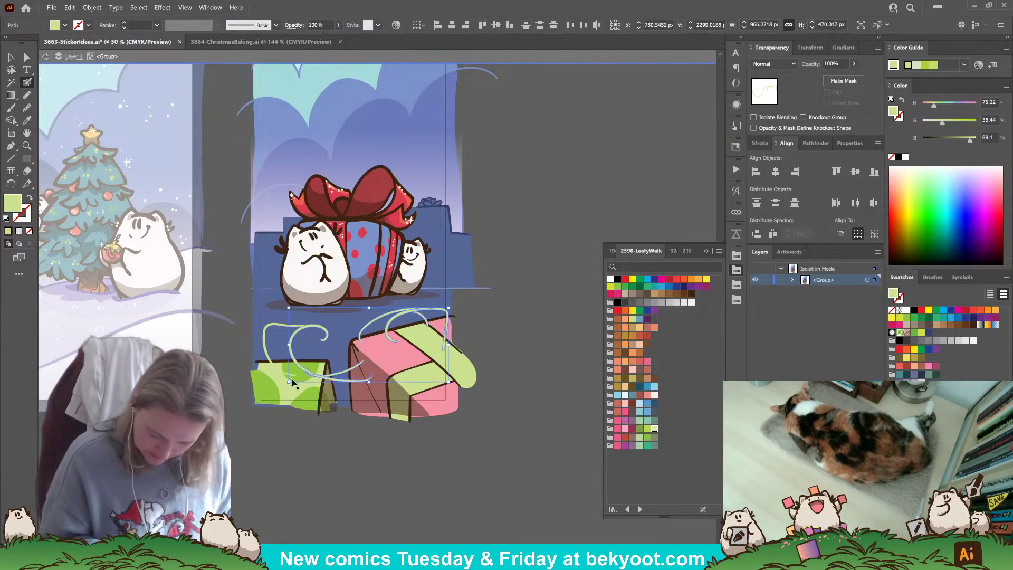
{"action": "left_click", "coordinate": [272, 341], "text": "ctrl+shift"}
{"action": "left_click", "coordinate": [265, 343], "text": "ctrl+shift"}
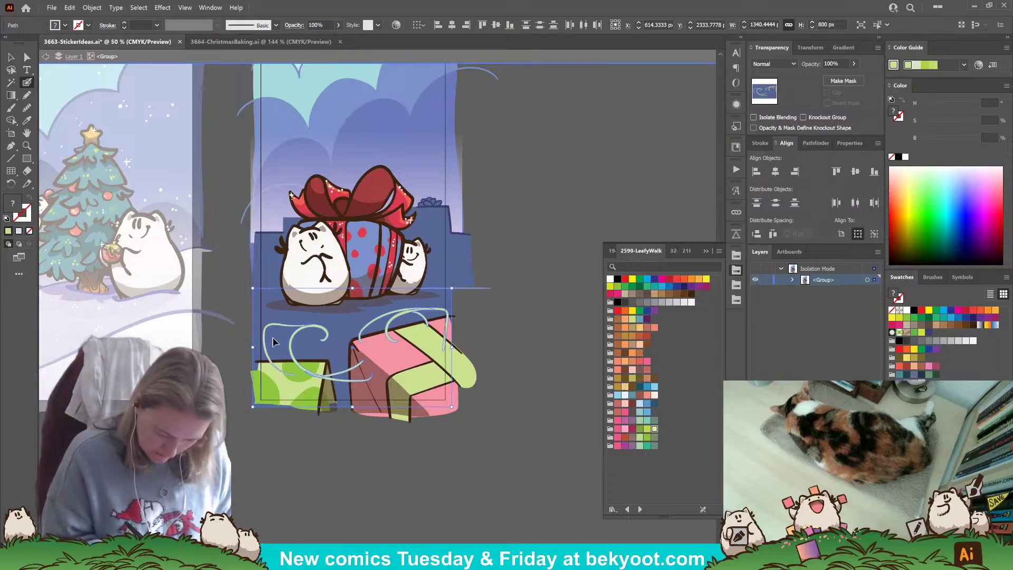
{"action": "left_click", "coordinate": [271, 344], "text": "ctrl+shift"}
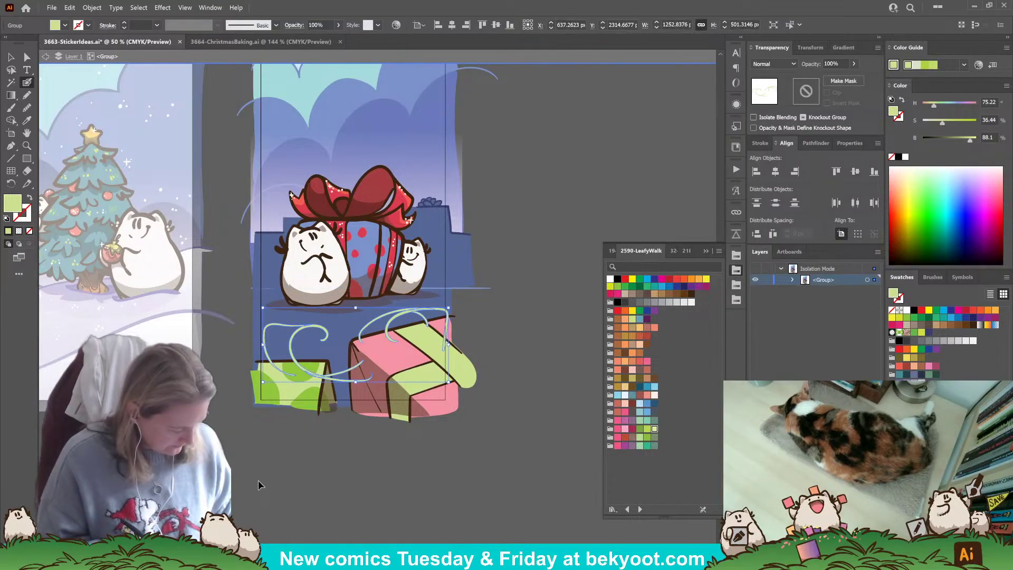
{"action": "key", "text": "Delete"}
{"action": "key", "text": "v"}
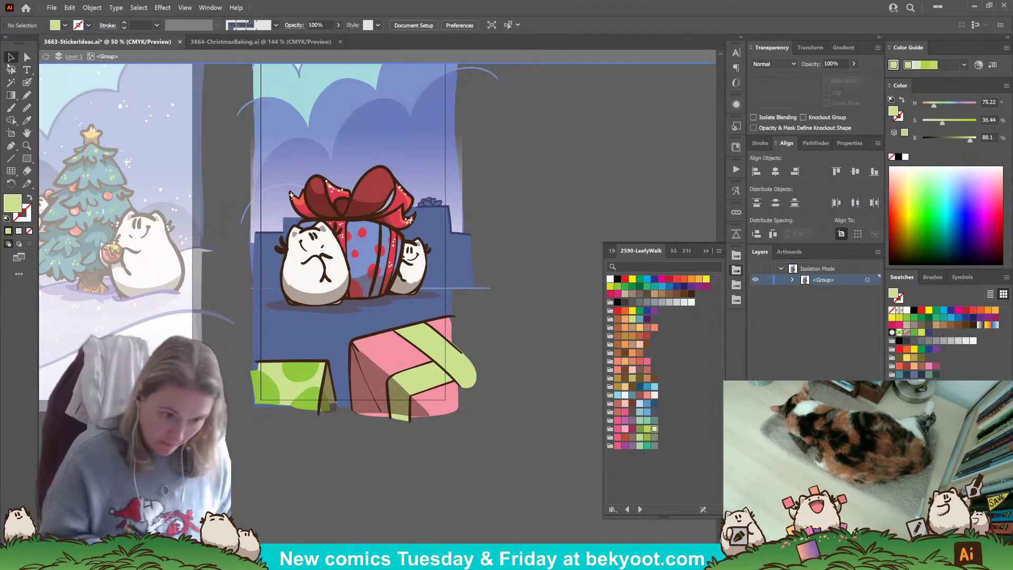
{"action": "left_click", "coordinate": [368, 340]}
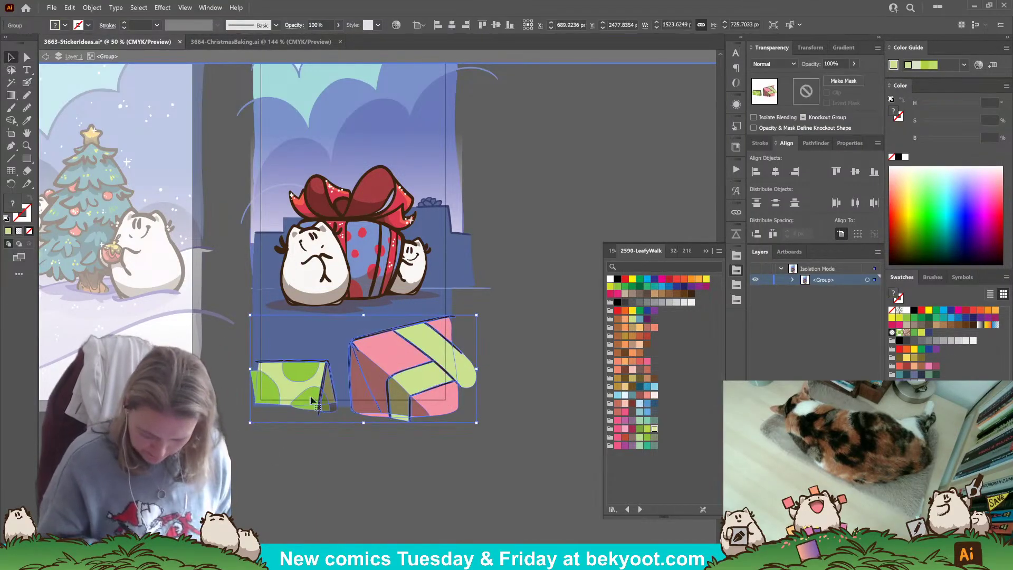
{"action": "double_click", "coordinate": [367, 339]}
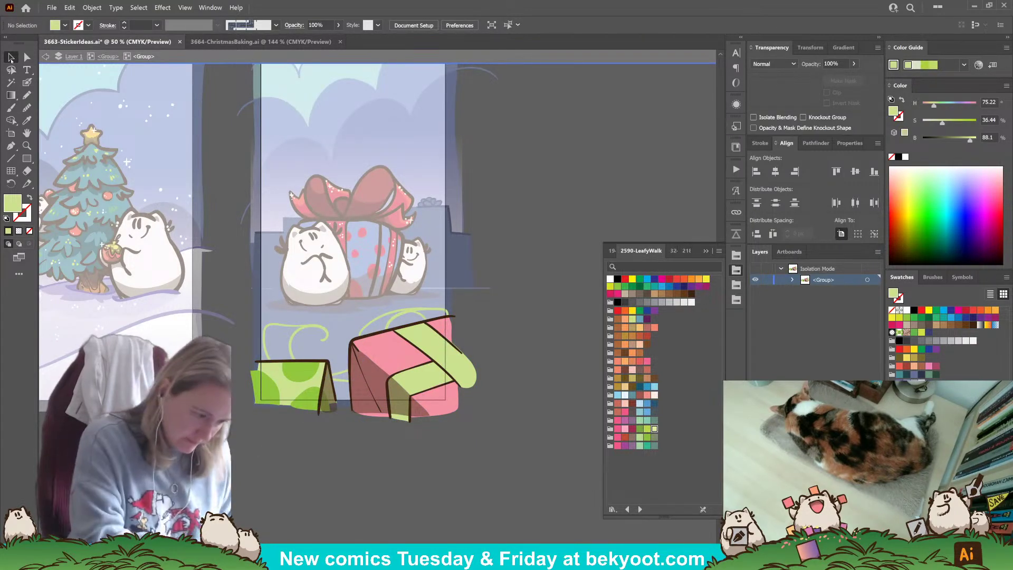
- Recolor the grouped light green swirls behind the gift boxes to dark brown, HSB 23, 66, 23
{"action": "left_click", "coordinate": [319, 344]}
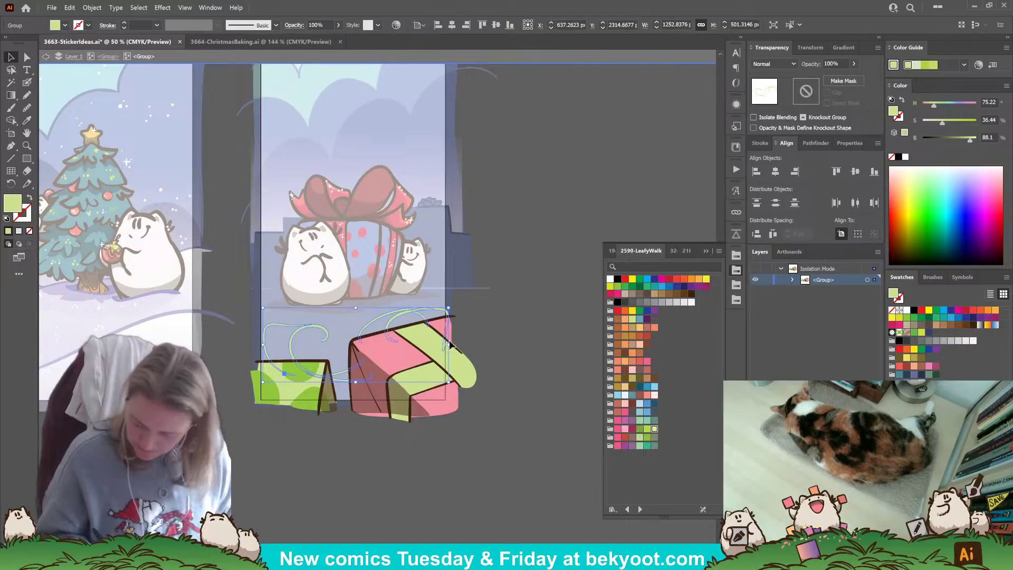
{"action": "left_click", "coordinate": [691, 294]}
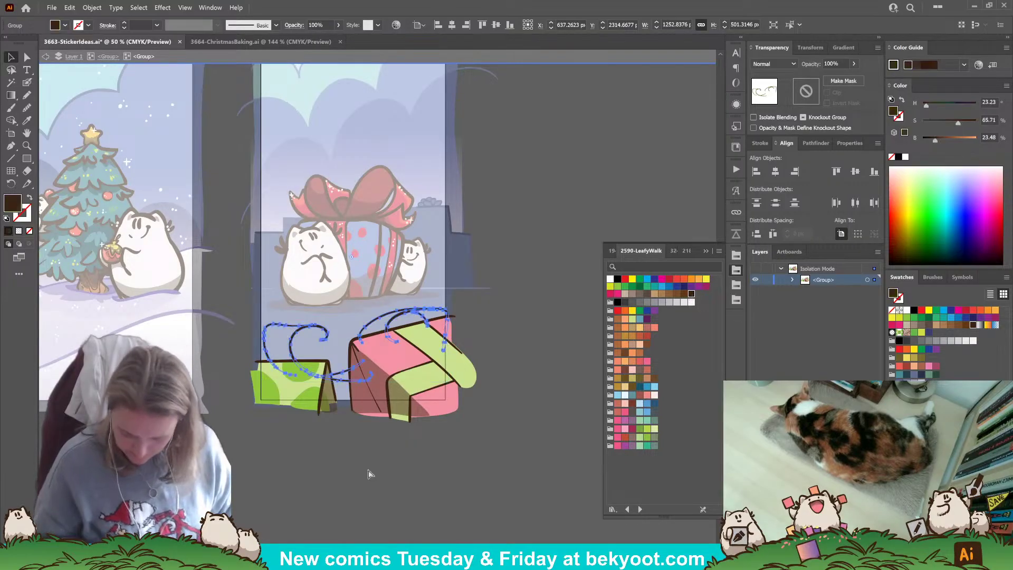
{"action": "left_click", "coordinate": [330, 452]}
- Brush a notched ribbon end in dark brown onto the curl above the small box, redrawing unsatisfactory strokes
{"action": "key", "text": "n"}
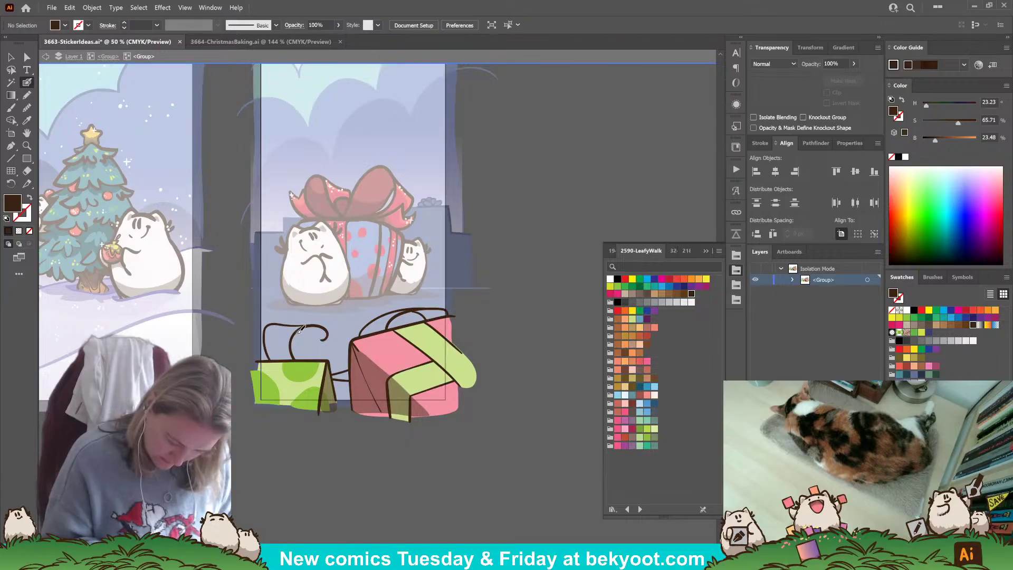
{"action": "mouse_move", "coordinate": [296, 332]}
{"action": "left_mouse_down"}
{"action": "mouse_move", "coordinate": [302, 343]}
{"action": "mouse_move", "coordinate": [320, 328]}
{"action": "left_mouse_up"}
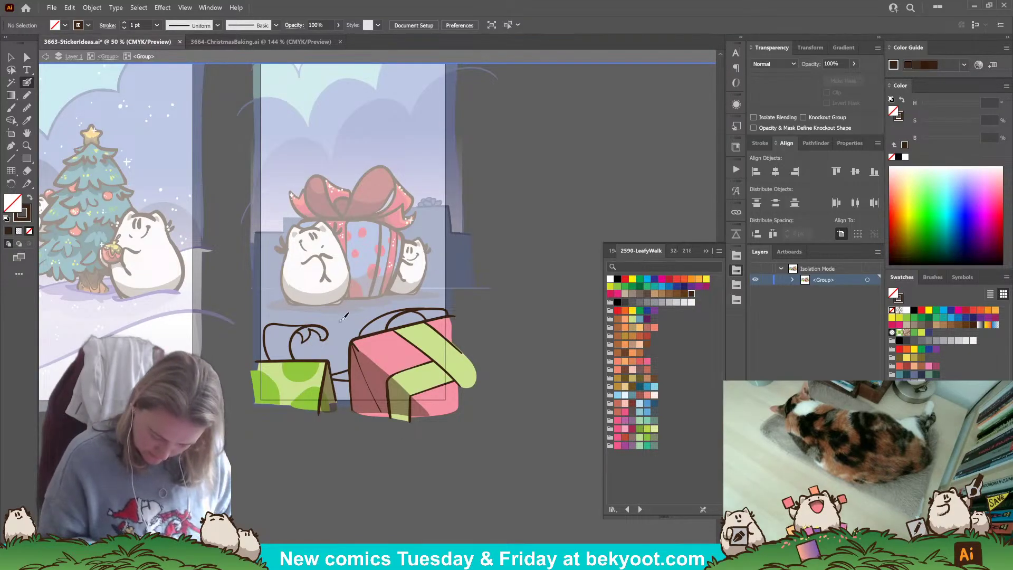
{"action": "key", "text": "ctrl+z"}
{"action": "key", "text": "ctrl+z"}
{"action": "key", "text": "ctrl+z"}
{"action": "mouse_move", "coordinate": [323, 339]}
{"action": "left_mouse_down"}
{"action": "mouse_move", "coordinate": [318, 332]}
{"action": "mouse_move", "coordinate": [321, 341]}
{"action": "left_mouse_up"}
{"action": "key", "text": "ctrl+z"}
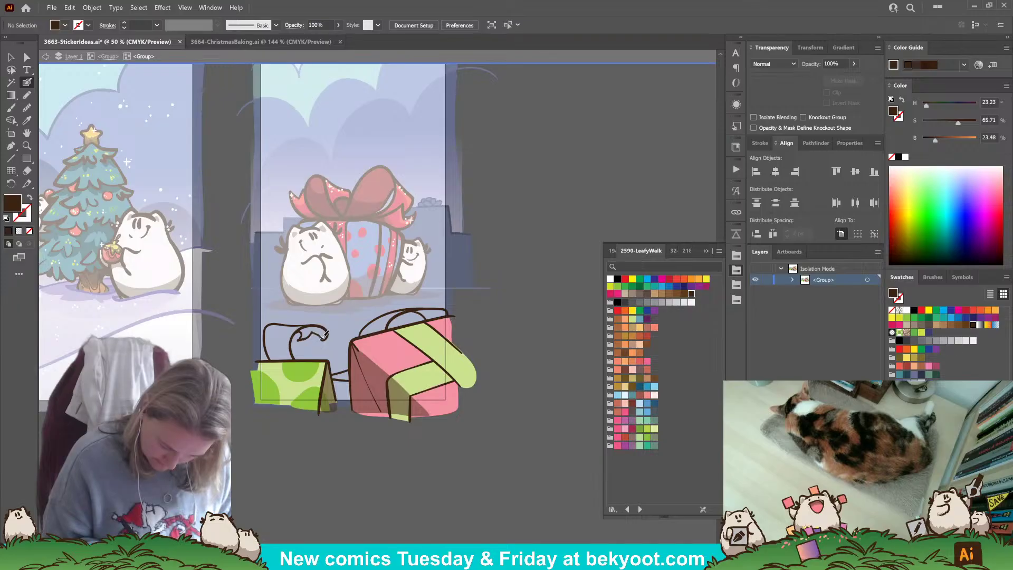
{"action": "left_click_drag", "start_coordinate": [324, 335], "coordinate": [319, 332]}
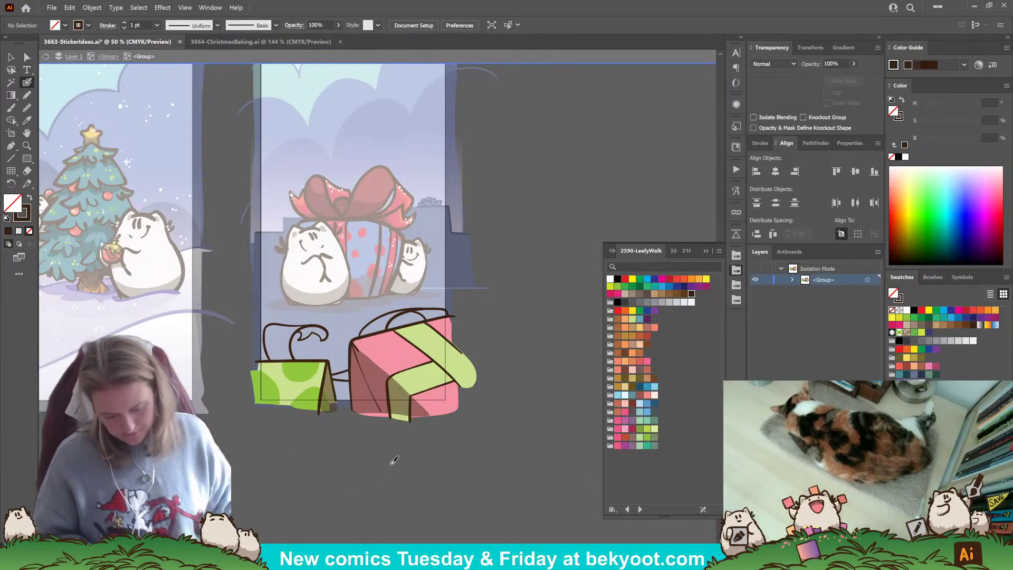
- Shade the folded undersides of the large box's ribbon and the small box's curl with dark brown shapes at 30% opacity
{"action": "key", "text": "n"}
{"action": "key", "text": "shift+x"}
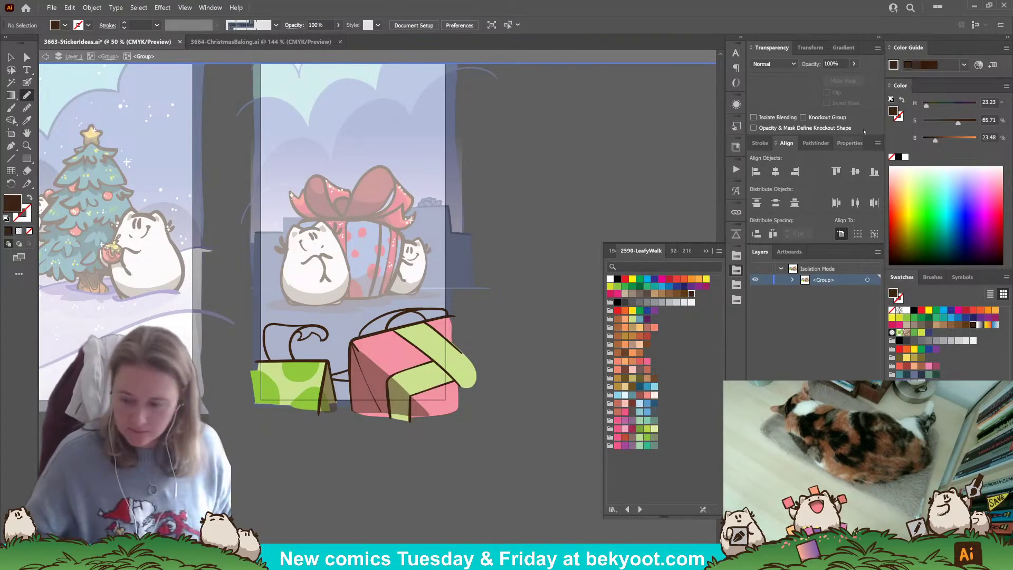
{"action": "left_click", "coordinate": [836, 64]}
{"action": "type", "text": "30"}
{"action": "key", "text": "Return"}
{"action": "mouse_move", "coordinate": [427, 309]}
{"action": "left_mouse_down"}
{"action": "mouse_move", "coordinate": [449, 316]}
{"action": "mouse_move", "coordinate": [415, 312]}
{"action": "left_mouse_up"}
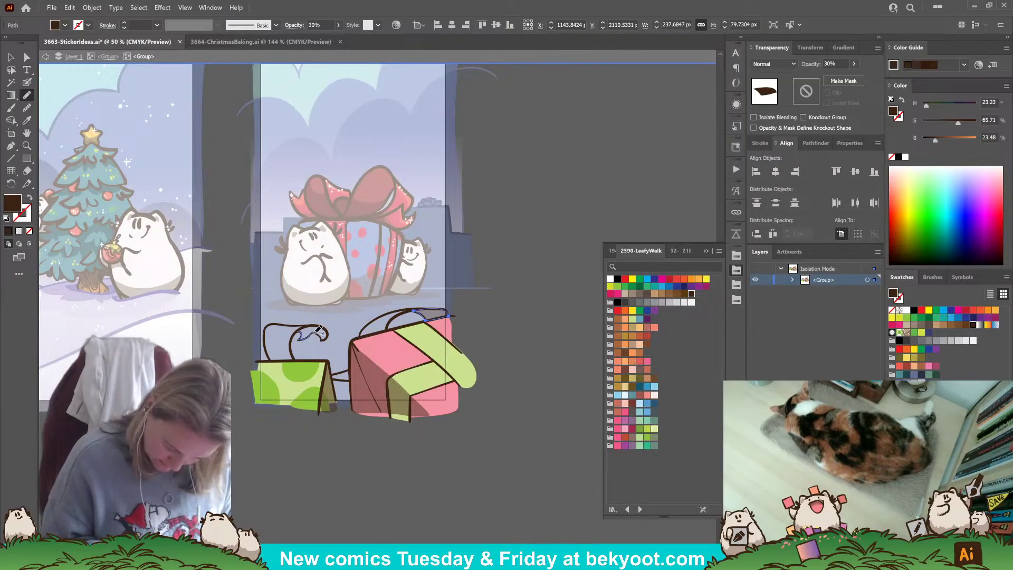
{"action": "left_click_drag", "start_coordinate": [311, 325], "coordinate": [299, 331]}
{"action": "left_click", "coordinate": [287, 486], "text": "ctrl"}
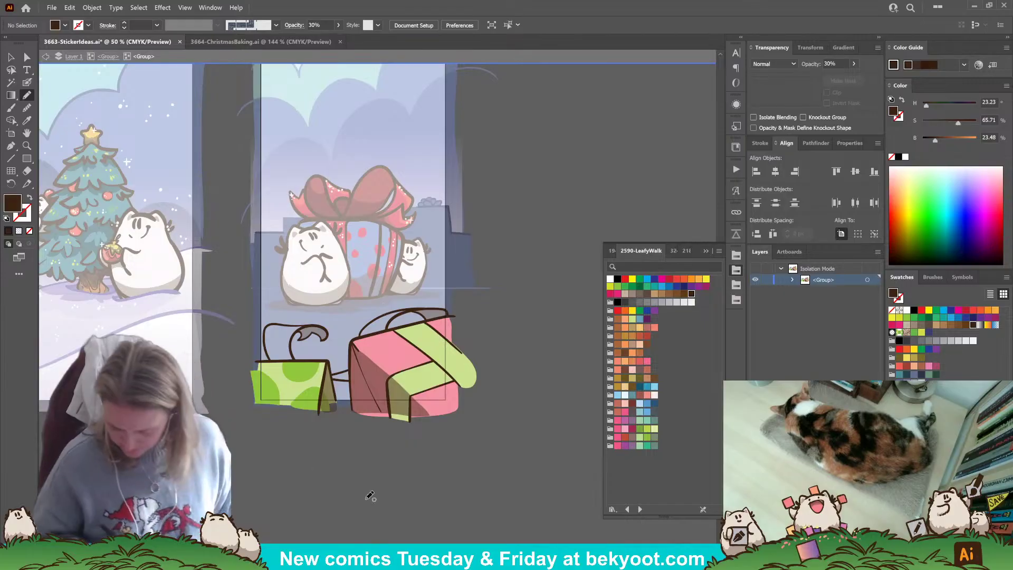
- Fill the ribbons above the large box, between the boxes and above the small box with red, HSB 352, 72, 86, at 100% opacity
{"action": "left_click", "coordinate": [907, 399]}
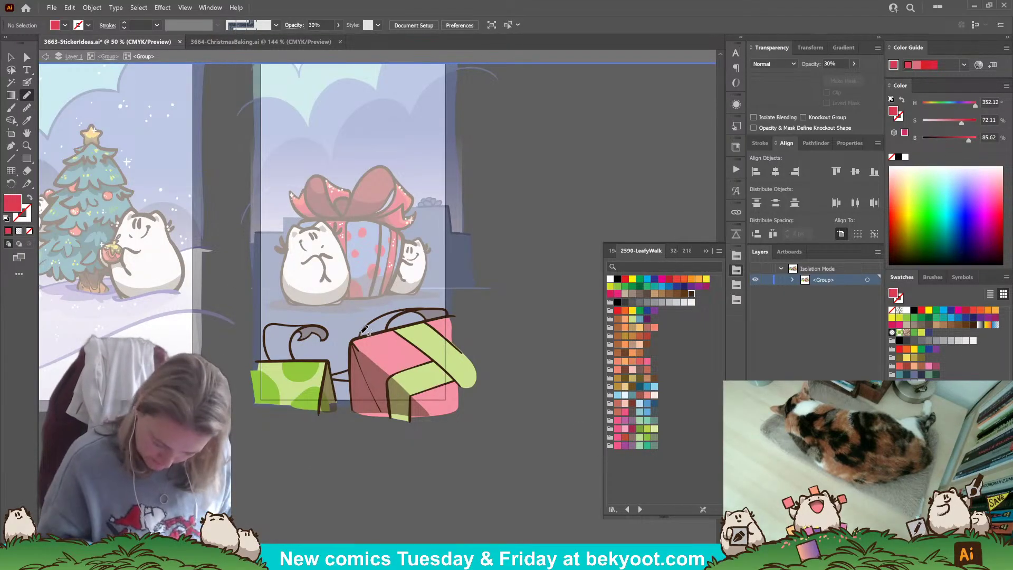
{"action": "mouse_move", "coordinate": [386, 313]}
{"action": "left_mouse_down"}
{"action": "mouse_move", "coordinate": [443, 306]}
{"action": "mouse_move", "coordinate": [438, 319]}
{"action": "mouse_move", "coordinate": [411, 313]}
{"action": "mouse_move", "coordinate": [358, 336]}
{"action": "left_mouse_up"}
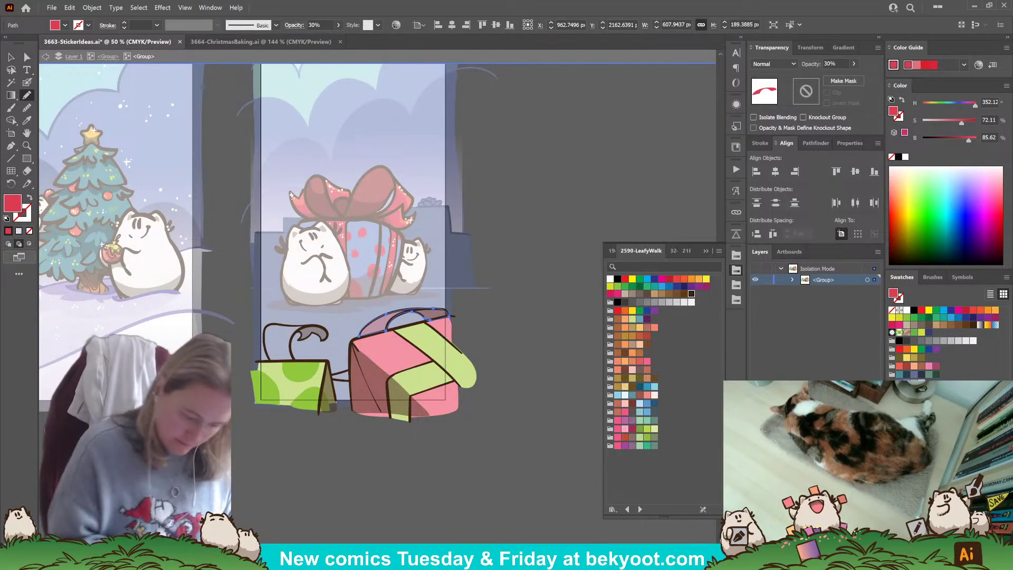
{"action": "left_click", "coordinate": [854, 64]}
{"action": "left_click_drag", "start_coordinate": [824, 77], "coordinate": [941, 108]}
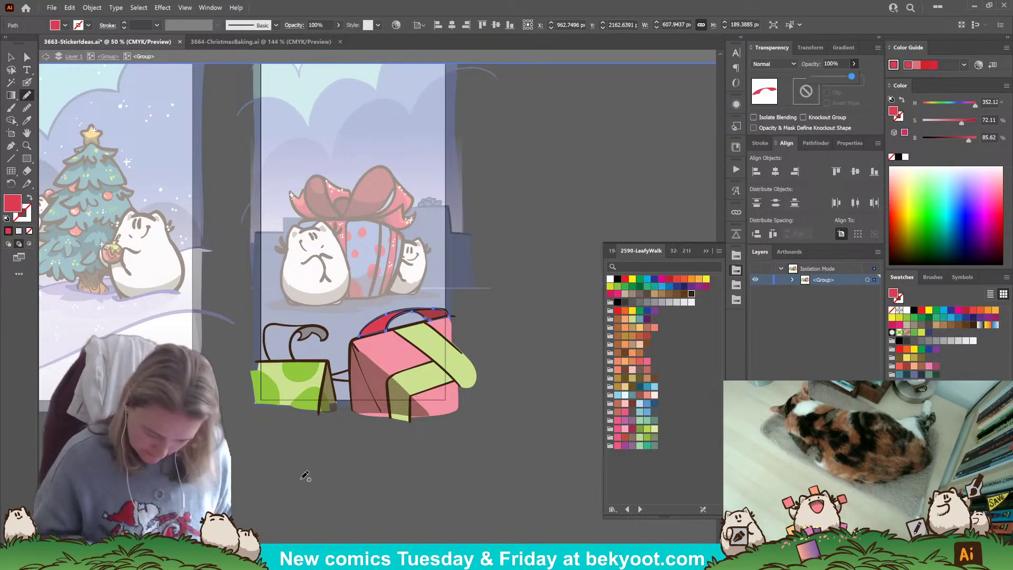
{"action": "mouse_move", "coordinate": [349, 370]}
{"action": "left_mouse_down"}
{"action": "mouse_move", "coordinate": [333, 376]}
{"action": "mouse_move", "coordinate": [354, 378]}
{"action": "mouse_move", "coordinate": [354, 364]}
{"action": "mouse_move", "coordinate": [296, 340]}
{"action": "mouse_move", "coordinate": [304, 329]}
{"action": "left_mouse_up"}
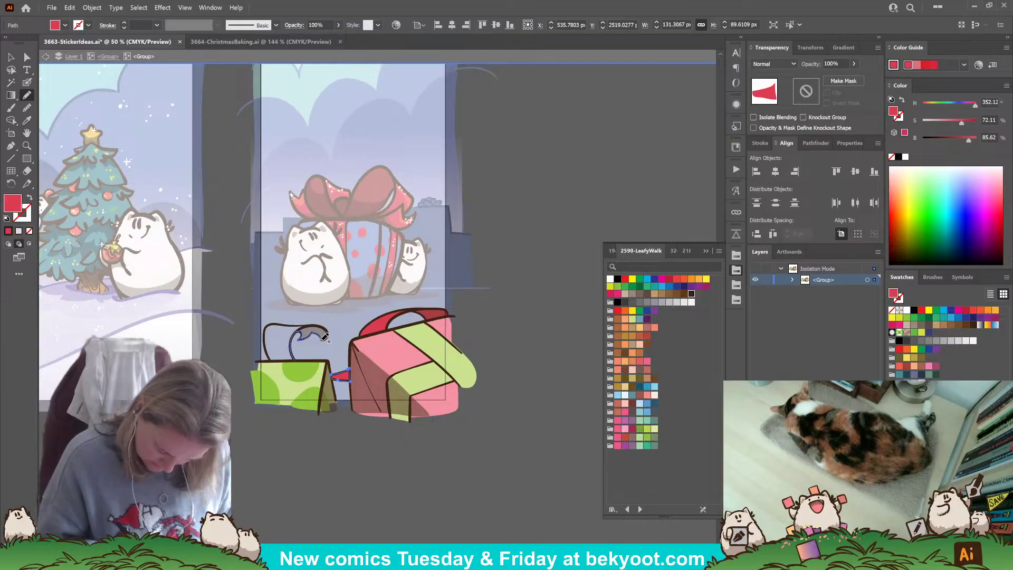
{"action": "left_click_drag", "start_coordinate": [284, 321], "coordinate": [273, 322]}
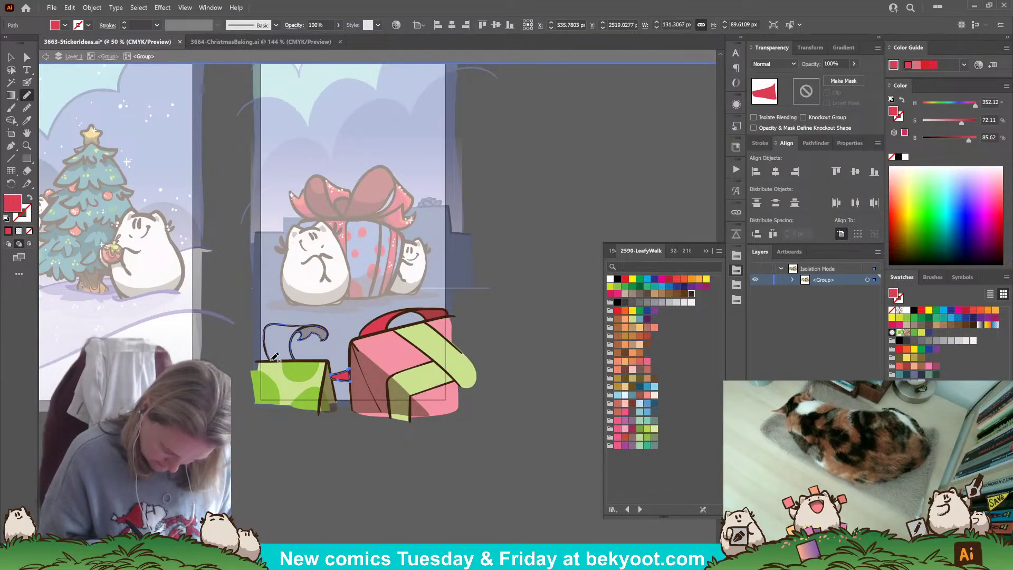
{"action": "left_click_drag", "start_coordinate": [293, 362], "coordinate": [292, 362]}
{"action": "left_click", "coordinate": [309, 469], "text": "ctrl"}
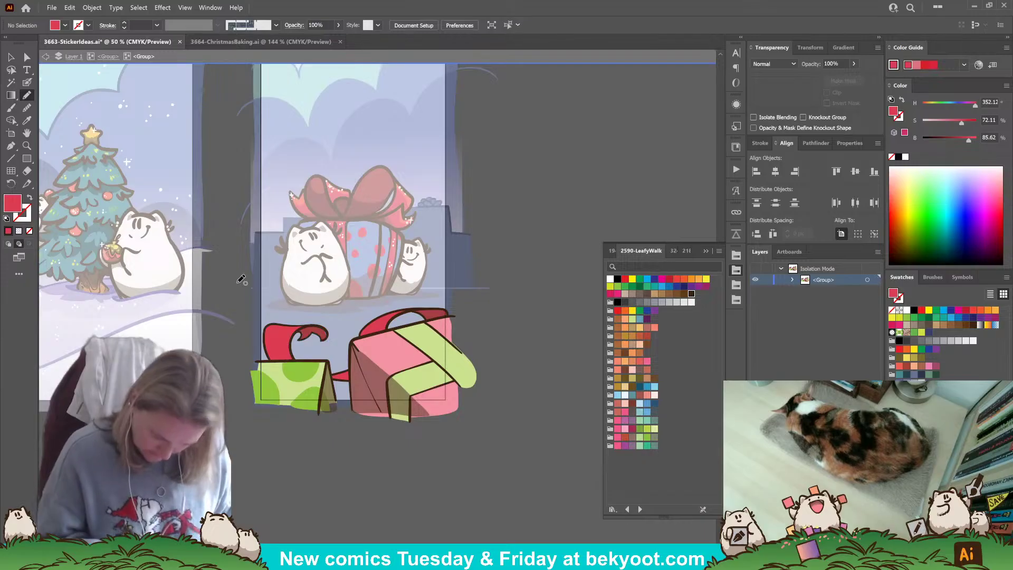
{"action": "left_click", "coordinate": [27, 58]}
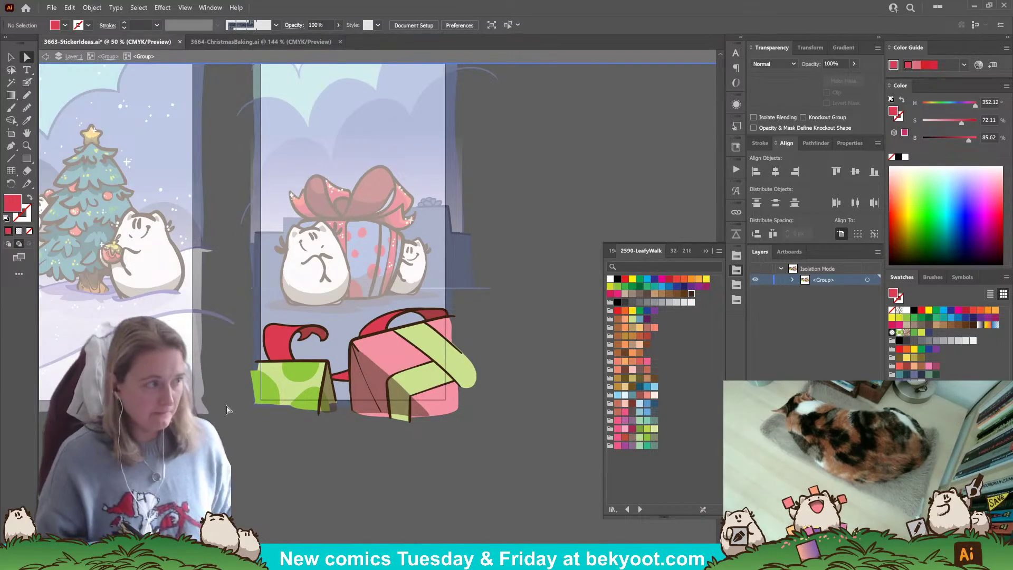
{"action": "left_click", "coordinate": [316, 336]}
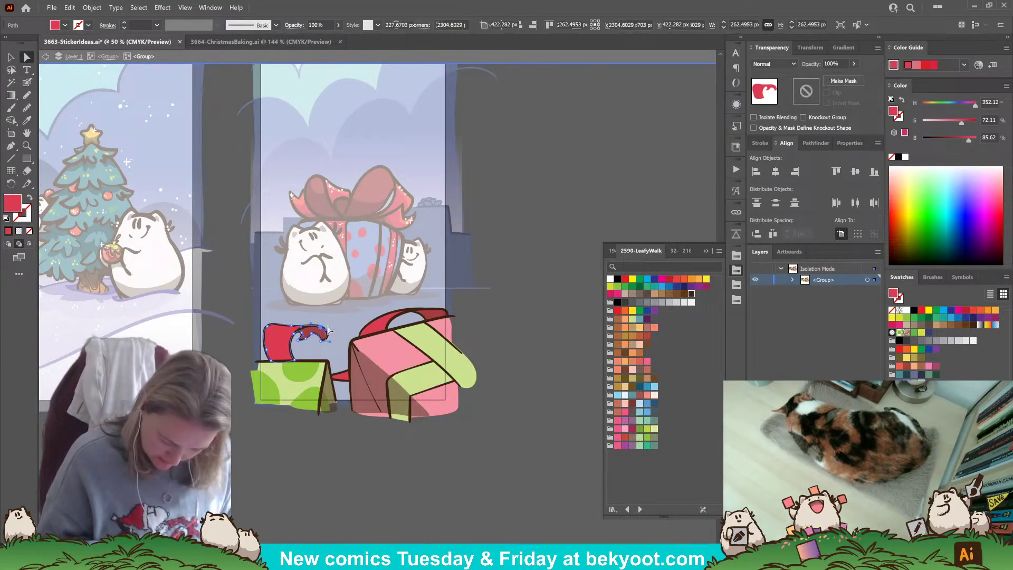
{"action": "left_click", "coordinate": [335, 475]}
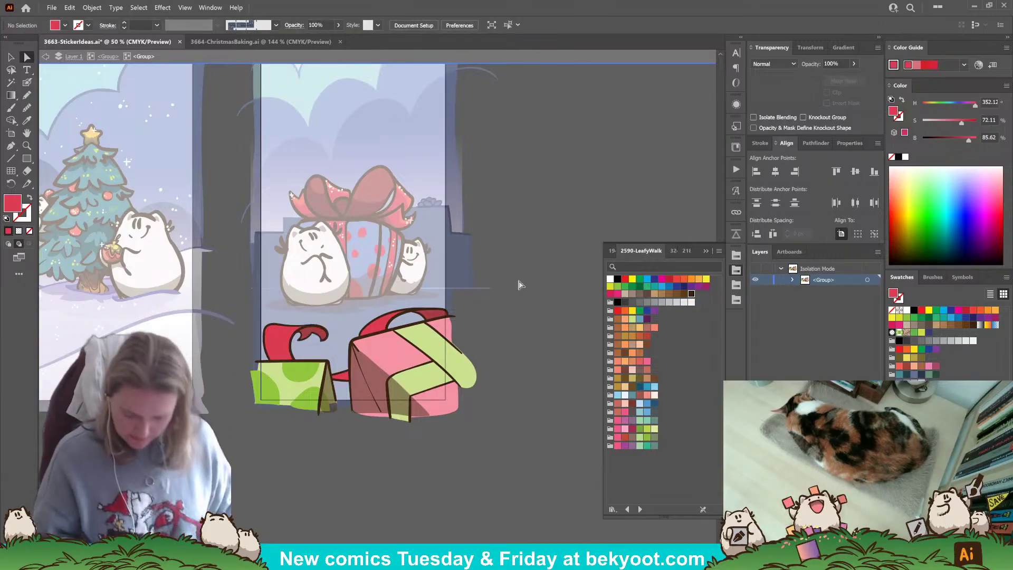
- Return to the parent group and prepare a red 1 pt brush stroke without fill
{"action": "left_click", "coordinate": [11, 57]}
{"action": "left_click_drag", "start_coordinate": [495, 252], "coordinate": [472, 313]}
{"action": "left_click", "coordinate": [27, 83]}
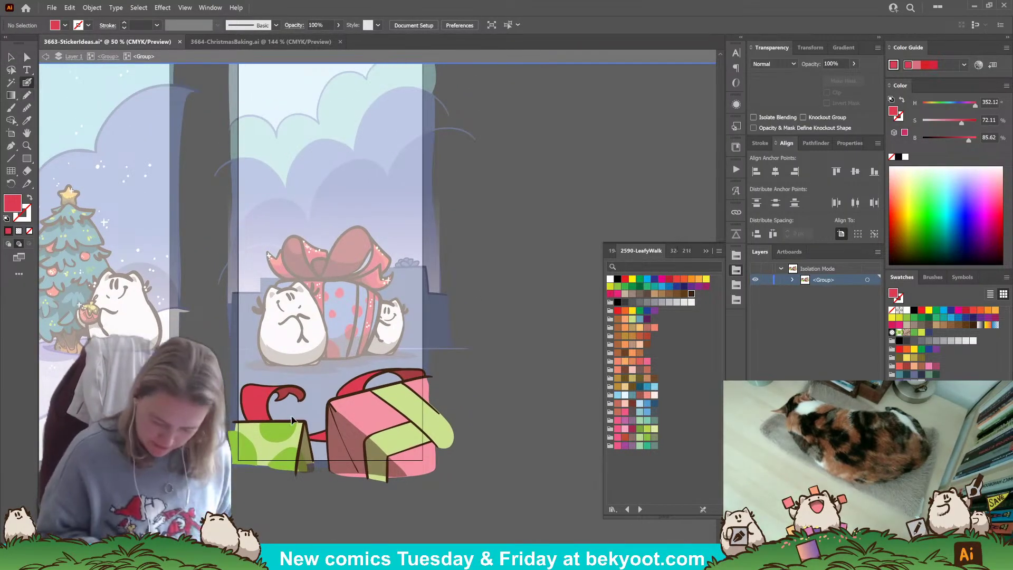
{"action": "key", "text": "shift+x"}
{"action": "left_click", "coordinate": [108, 57]}
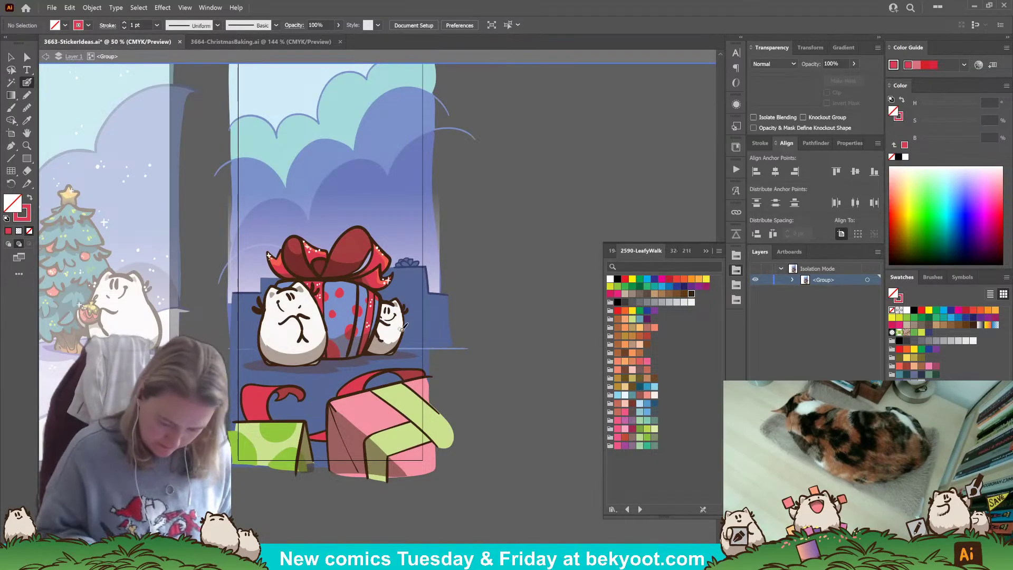
{"action": "mouse_move", "coordinate": [351, 332]}
{"action": "left_mouse_down"}
{"action": "mouse_move", "coordinate": [398, 316]}
{"action": "mouse_move", "coordinate": [392, 216]}
{"action": "mouse_move", "coordinate": [319, 203]}
{"action": "mouse_move", "coordinate": [340, 195]}
{"action": "left_mouse_up"}
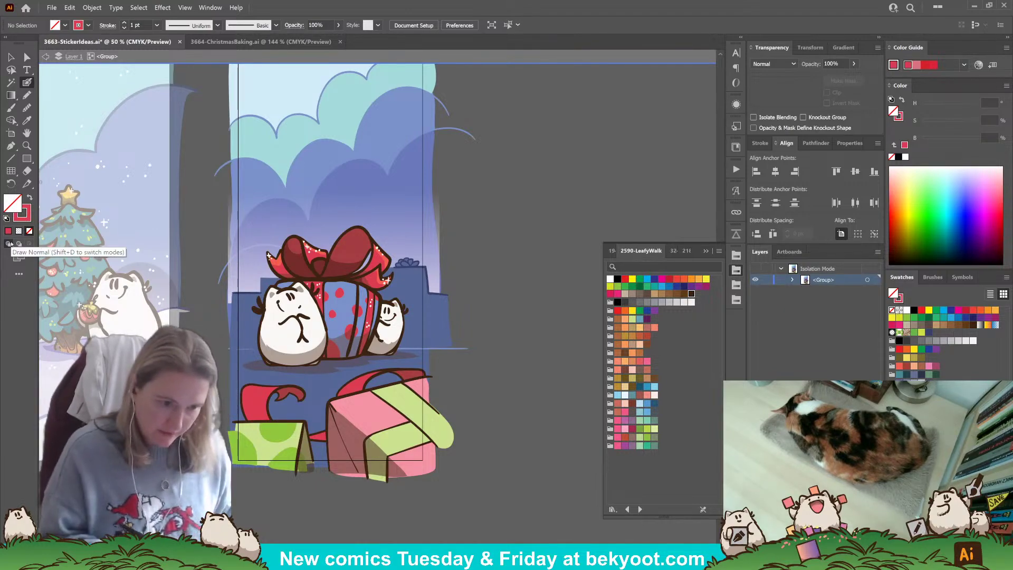
{"action": "left_click", "coordinate": [691, 294]}
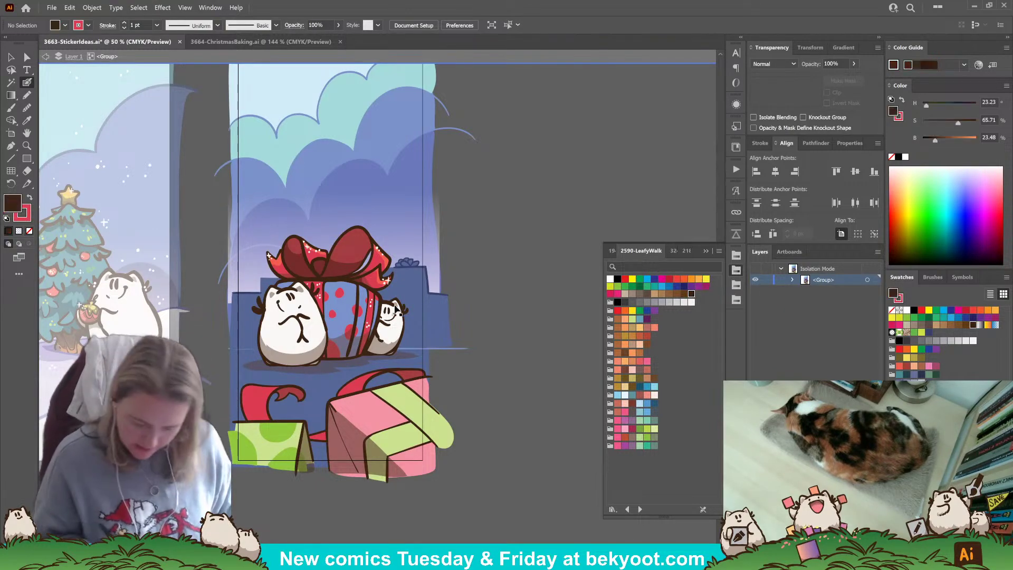
{"action": "mouse_move", "coordinate": [434, 326]}
{"action": "left_mouse_down"}
{"action": "mouse_move", "coordinate": [409, 310]}
{"action": "mouse_move", "coordinate": [419, 184]}
{"action": "mouse_move", "coordinate": [345, 166]}
{"action": "mouse_move", "coordinate": [366, 200]}
{"action": "left_mouse_up"}
{"action": "key", "text": "ctrl+z"}
{"action": "mouse_move", "coordinate": [447, 326]}
{"action": "left_mouse_down"}
{"action": "mouse_move", "coordinate": [411, 294]}
{"action": "mouse_move", "coordinate": [409, 174]}
{"action": "mouse_move", "coordinate": [341, 195]}
{"action": "left_mouse_up"}
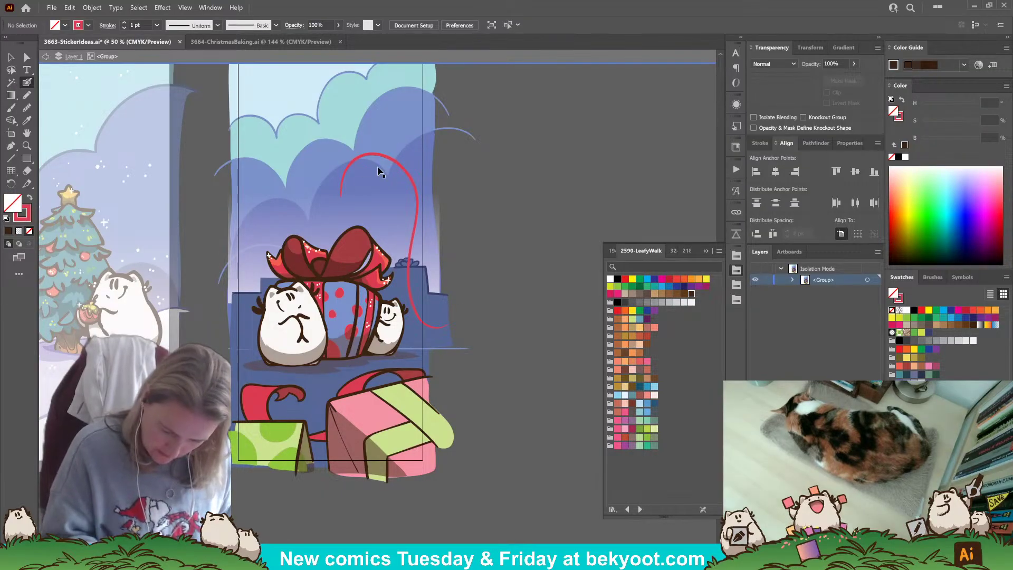
{"action": "key", "text": "ctrl+z"}
- Brush the red outline of a tall curling ribbon with a notched end, rising from the ground beside the smaller cat into the sky
{"action": "mouse_move", "coordinate": [445, 343]}
{"action": "left_mouse_down"}
{"action": "mouse_move", "coordinate": [416, 311]}
{"action": "mouse_move", "coordinate": [427, 176]}
{"action": "mouse_move", "coordinate": [359, 146]}
{"action": "mouse_move", "coordinate": [368, 190]}
{"action": "mouse_move", "coordinate": [348, 194]}
{"action": "mouse_move", "coordinate": [334, 167]}
{"action": "mouse_move", "coordinate": [357, 133]}
{"action": "mouse_move", "coordinate": [405, 148]}
{"action": "left_mouse_up"}
{"action": "key", "text": "ctrl+z"}
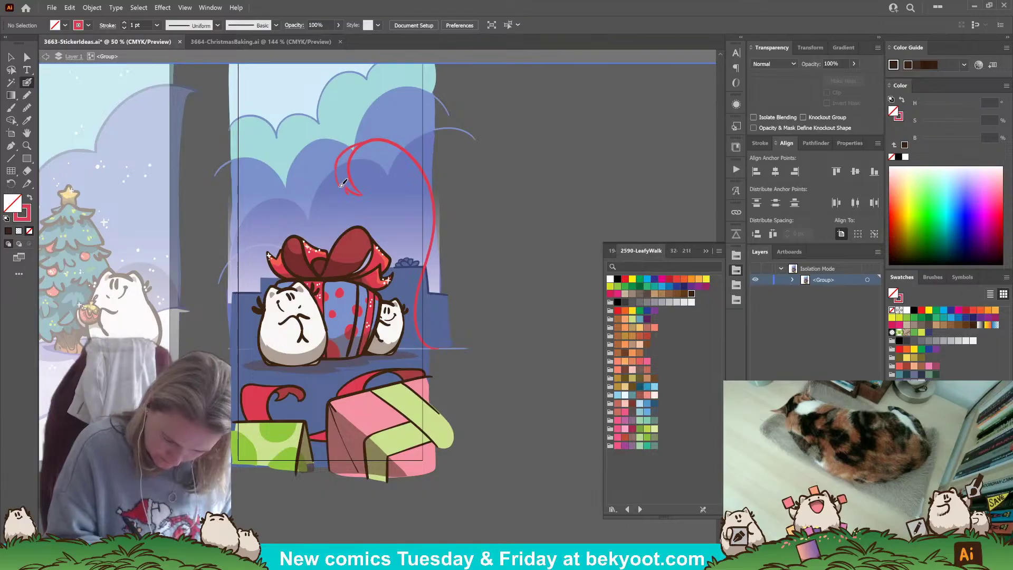
{"action": "mouse_move", "coordinate": [384, 143]}
{"action": "left_mouse_down"}
{"action": "mouse_move", "coordinate": [411, 177]}
{"action": "mouse_move", "coordinate": [414, 211]}
{"action": "mouse_move", "coordinate": [391, 283]}
{"action": "left_mouse_up"}
{"action": "key", "text": "ctrl+z"}
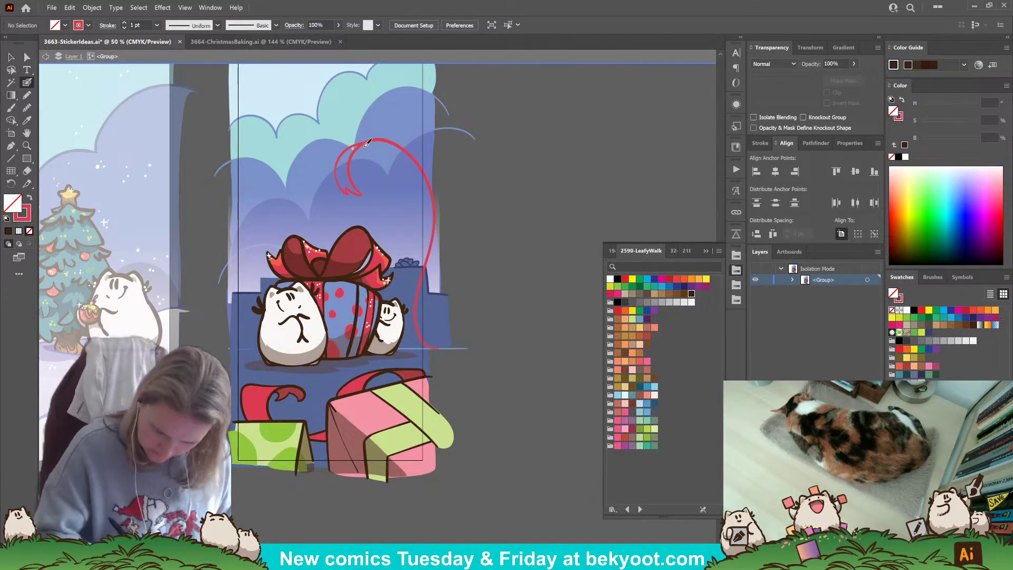
{"action": "mouse_move", "coordinate": [366, 141]}
{"action": "left_mouse_down"}
{"action": "mouse_move", "coordinate": [387, 141]}
{"action": "mouse_move", "coordinate": [414, 166]}
{"action": "mouse_move", "coordinate": [422, 227]}
{"action": "mouse_move", "coordinate": [399, 285]}
{"action": "left_mouse_up"}
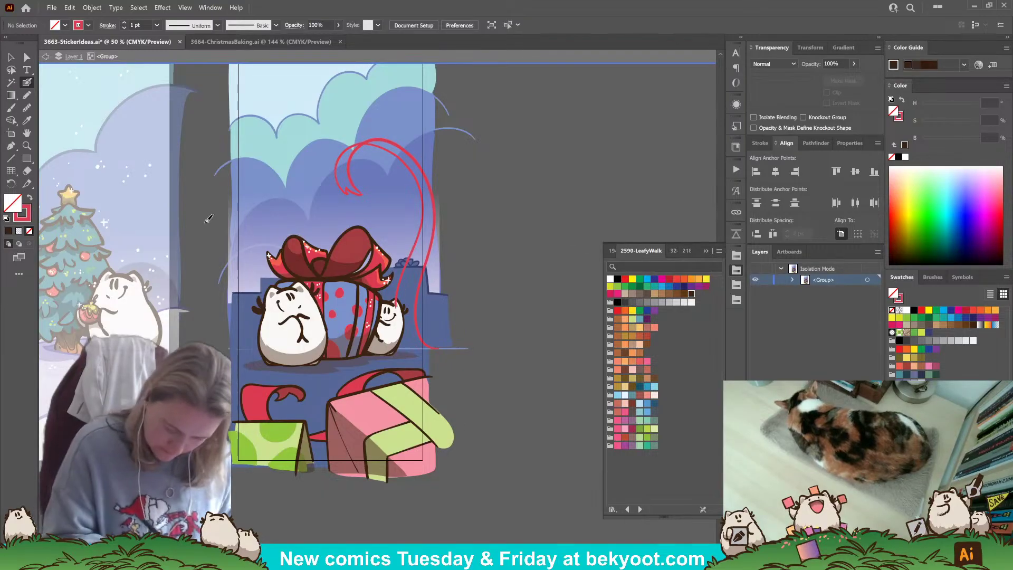
- Brush the red outline of a looping ribbon arching from the ground beside the larger cat over to the present's bow
{"action": "mouse_move", "coordinate": [244, 348]}
{"action": "left_mouse_down"}
{"action": "mouse_move", "coordinate": [264, 310]}
{"action": "mouse_move", "coordinate": [243, 215]}
{"action": "mouse_move", "coordinate": [293, 213]}
{"action": "mouse_move", "coordinate": [299, 285]}
{"action": "left_mouse_up"}
{"action": "mouse_move", "coordinate": [265, 195]}
{"action": "left_mouse_down"}
{"action": "mouse_move", "coordinate": [298, 194]}
{"action": "mouse_move", "coordinate": [314, 221]}
{"action": "left_mouse_up"}
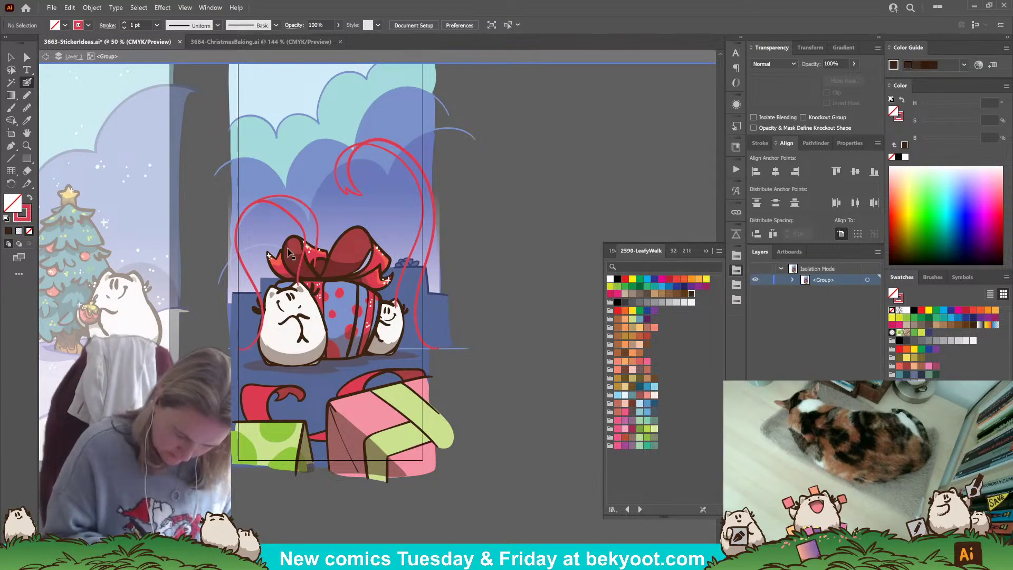
{"action": "key", "text": "ctrl+z"}
{"action": "mouse_move", "coordinate": [254, 293]}
{"action": "left_mouse_down"}
{"action": "mouse_move", "coordinate": [281, 197]}
{"action": "mouse_move", "coordinate": [308, 213]}
{"action": "mouse_move", "coordinate": [301, 287]}
{"action": "left_mouse_up"}
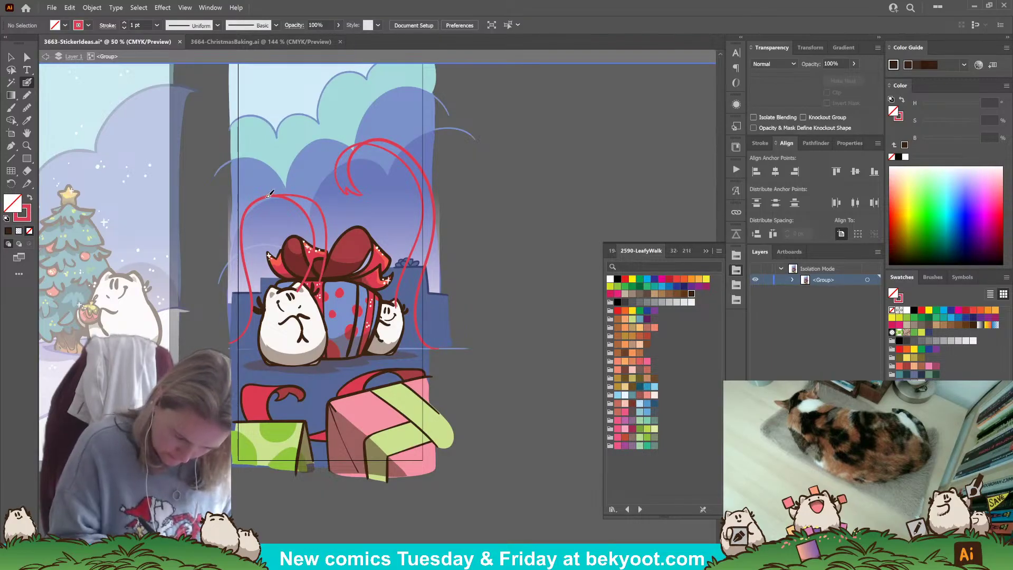
{"action": "mouse_move", "coordinate": [272, 195]}
{"action": "left_mouse_down"}
{"action": "mouse_move", "coordinate": [255, 236]}
{"action": "mouse_move", "coordinate": [265, 268]}
{"action": "left_mouse_up"}
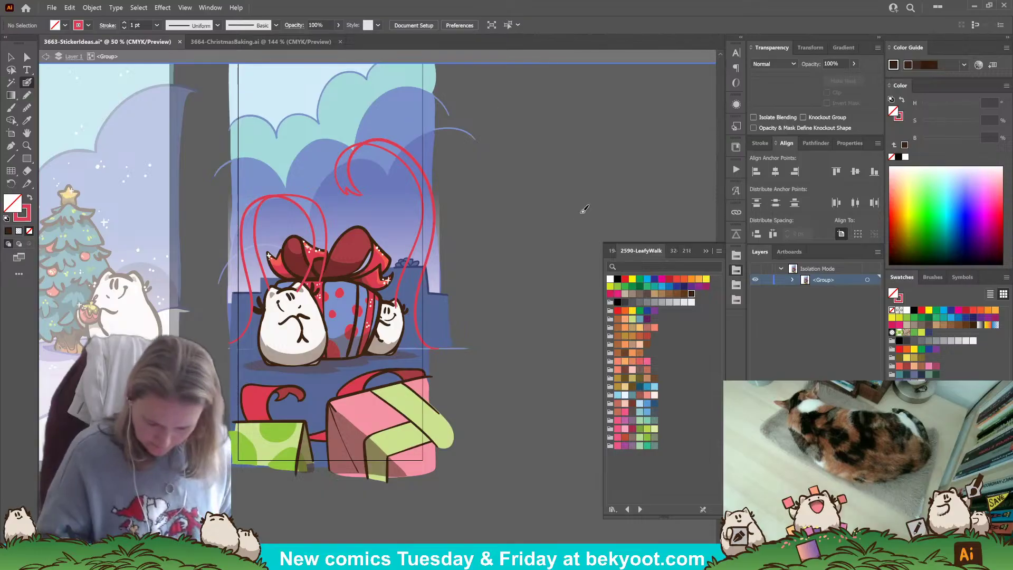
- Brush a red wavy ribbon outline diagonally across the sky's upper corner, running past the artboard edges
{"action": "scroll", "coordinate": [503, 233], "scroll_direction": "up", "scroll_amount": 2}
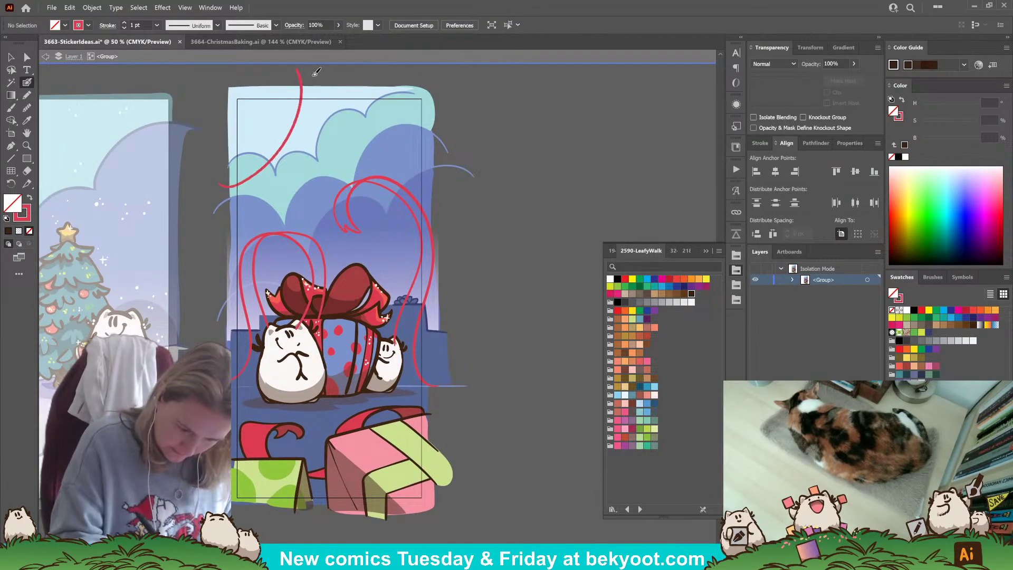
{"action": "mouse_move", "coordinate": [213, 182]}
{"action": "left_mouse_down"}
{"action": "mouse_move", "coordinate": [237, 176]}
{"action": "mouse_move", "coordinate": [338, 84]}
{"action": "left_mouse_up"}
{"action": "mouse_move", "coordinate": [223, 198]}
{"action": "left_mouse_down"}
{"action": "mouse_move", "coordinate": [260, 184]}
{"action": "mouse_move", "coordinate": [371, 83]}
{"action": "left_mouse_up"}
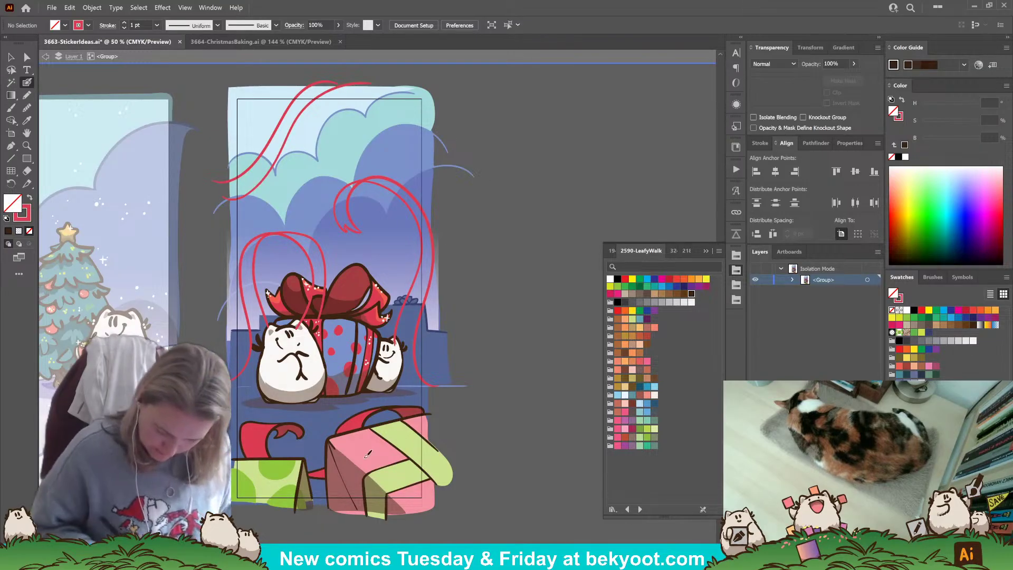
{"action": "scroll", "coordinate": [287, 415], "scroll_direction": "down", "scroll_amount": 2}
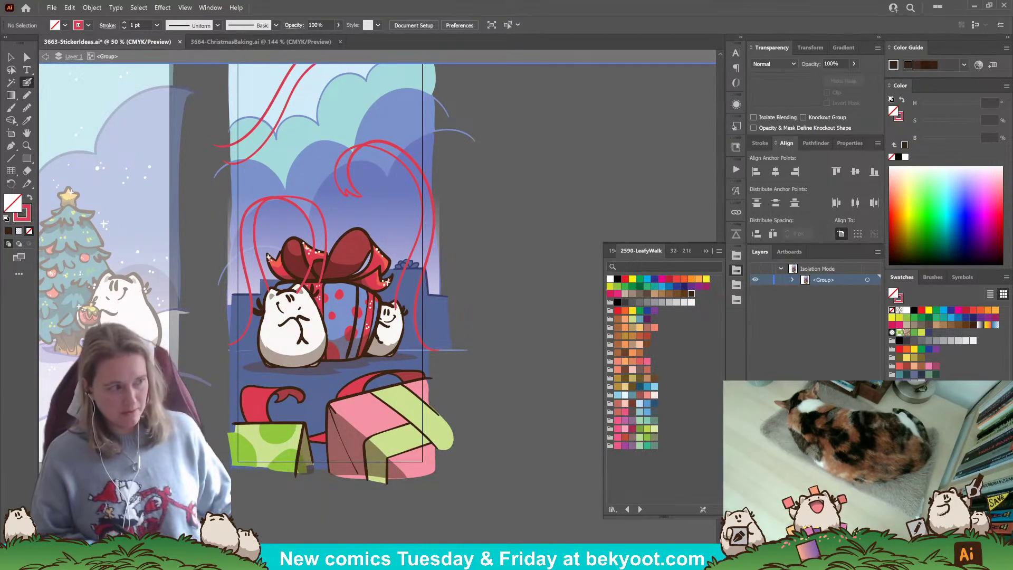
{"action": "scroll", "coordinate": [279, 489], "scroll_direction": "up", "scroll_amount": 3}
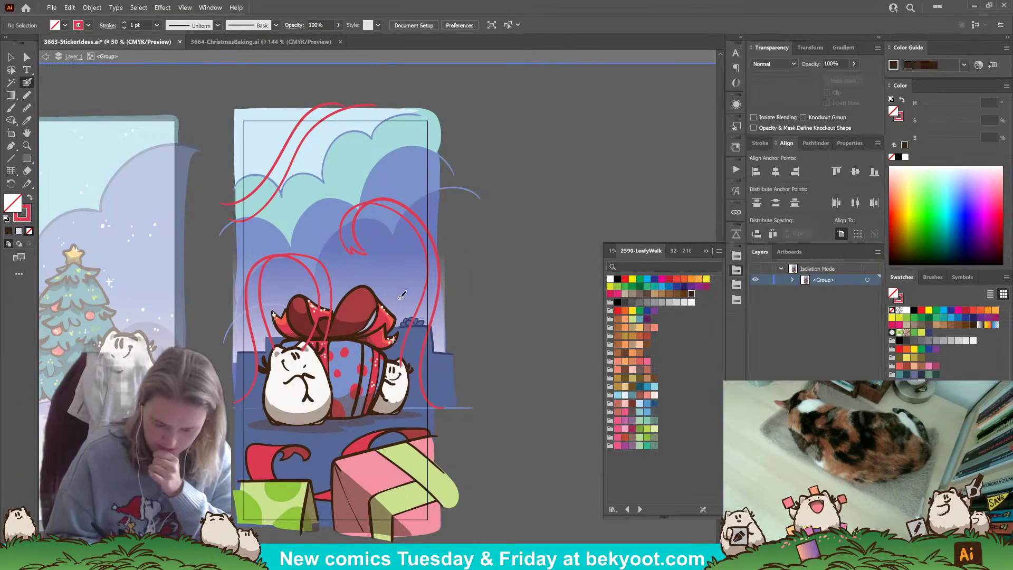
- Group the red ribbon outlines around the present and recolor them dark brown
{"action": "key", "text": "v"}
{"action": "left_click", "coordinate": [281, 164]}
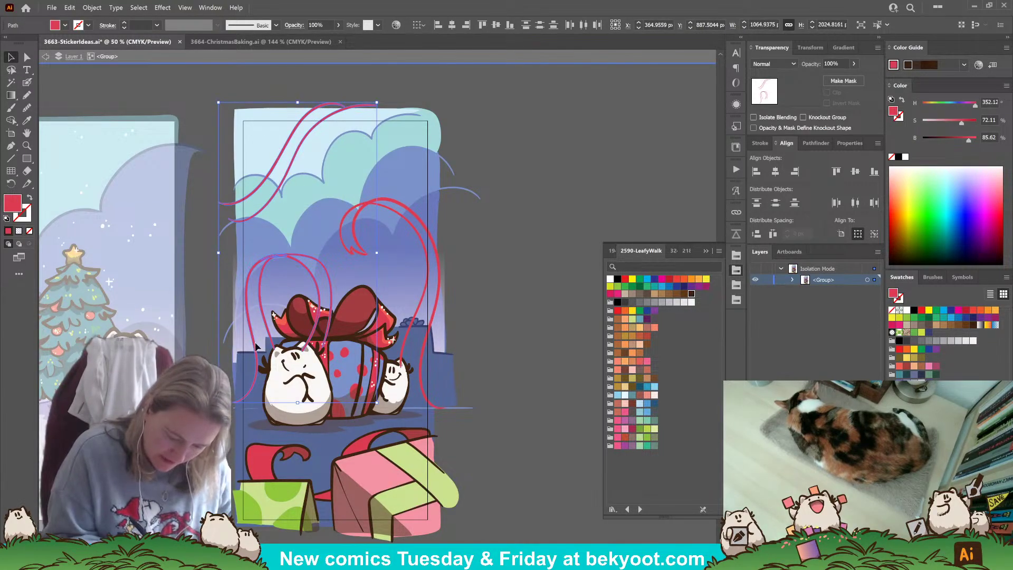
{"action": "left_click", "coordinate": [352, 223], "text": "shift"}
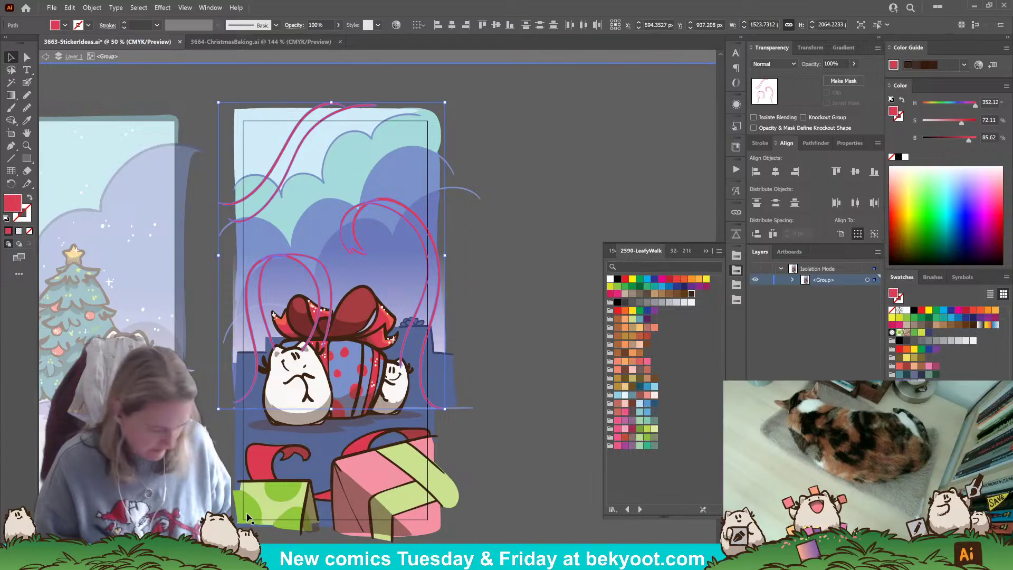
{"action": "key", "text": "ctrl+g"}
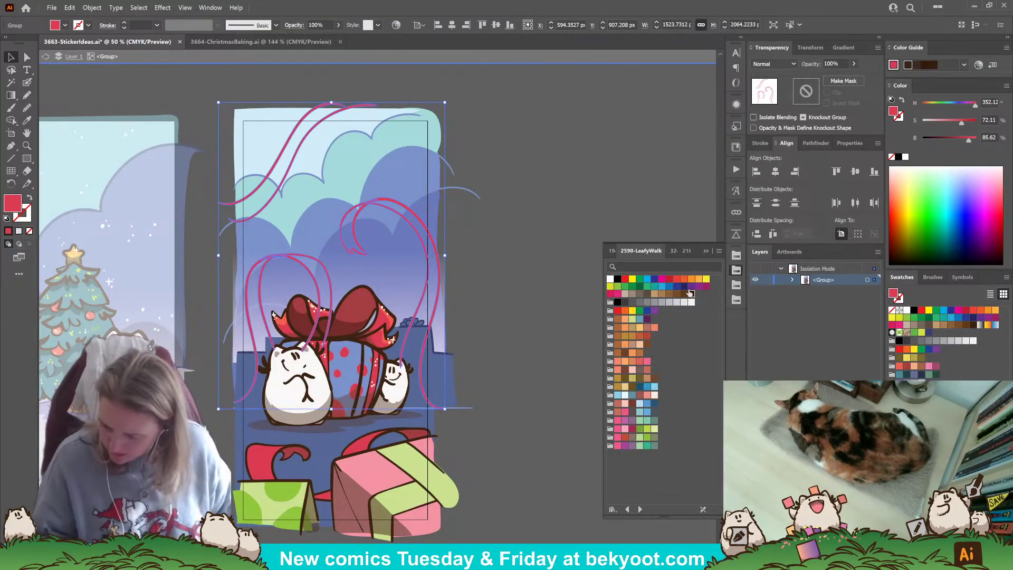
{"action": "left_click", "coordinate": [689, 293]}
{"action": "left_click", "coordinate": [484, 232]}
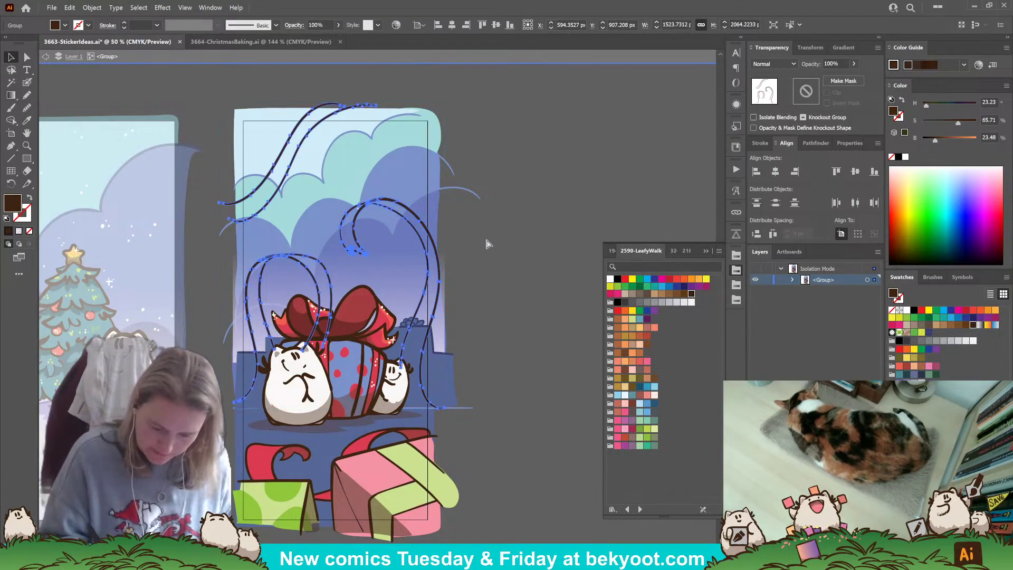
- Bring the group of the cats and the present in front of the ribbon outlines
{"action": "left_click", "coordinate": [440, 299]}
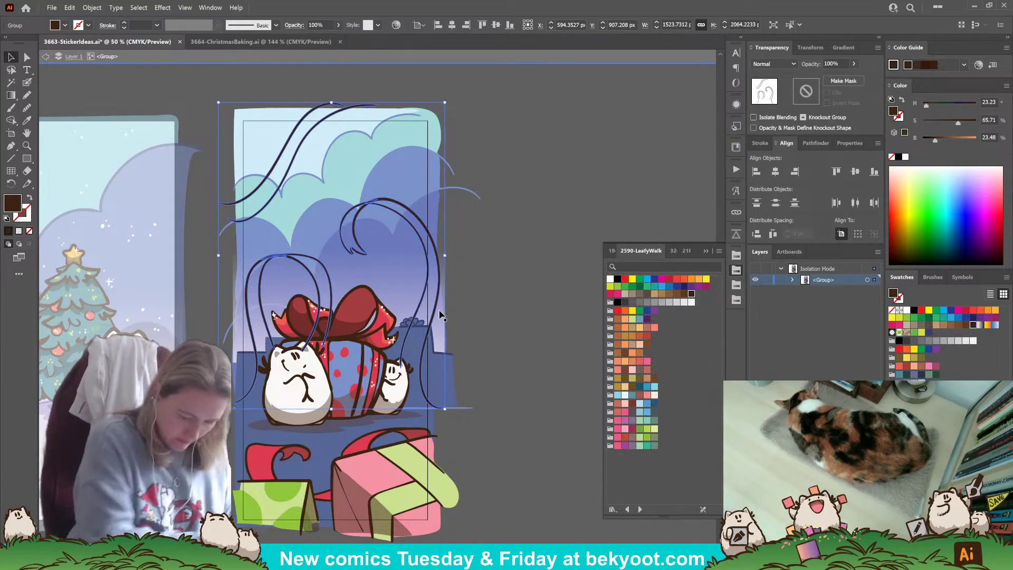
{"action": "left_click", "coordinate": [368, 371]}
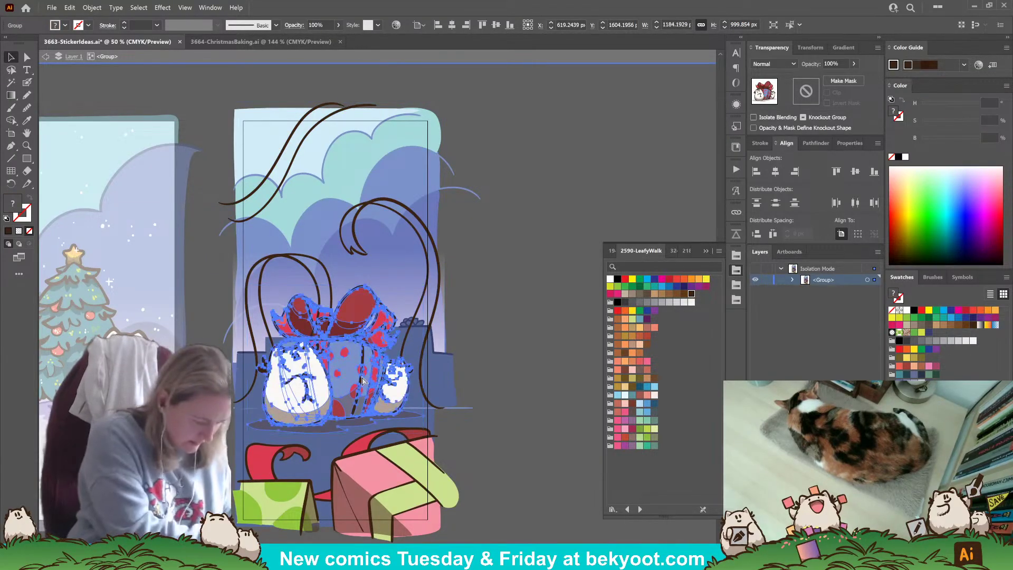
{"action": "left_click", "coordinate": [464, 378]}
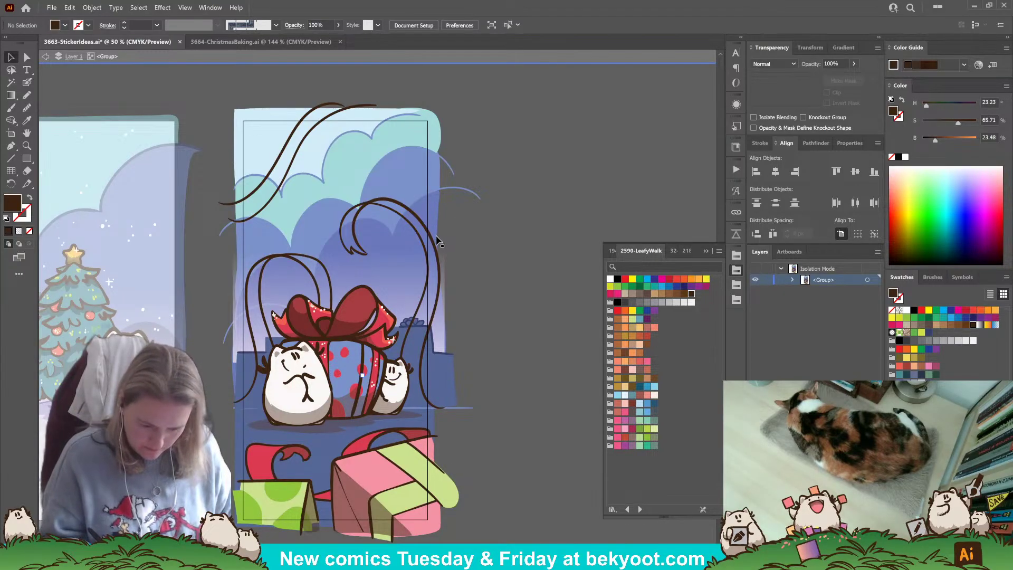
- Move the cloudy sky group off the artboard to the empty area beside it, leave the group and save the document
{"action": "left_click_drag", "start_coordinate": [442, 214], "coordinate": [655, 146]}
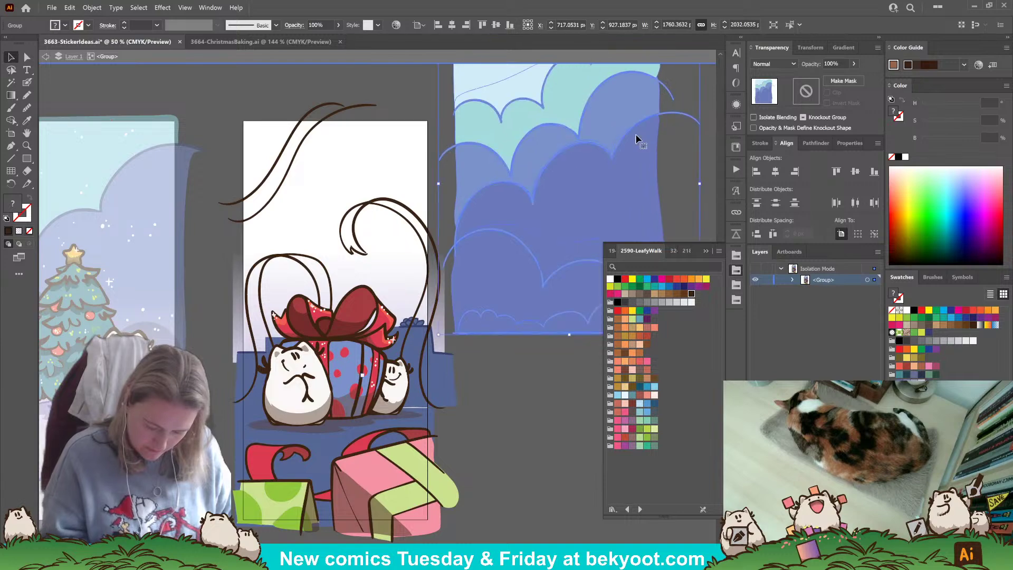
{"action": "left_click", "coordinate": [442, 381]}
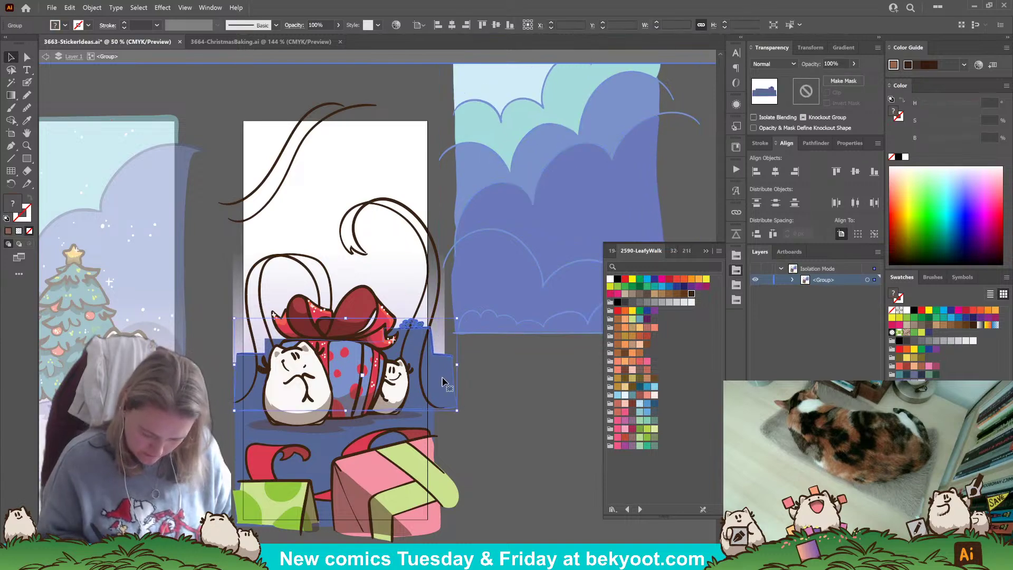
{"action": "left_click", "coordinate": [470, 381]}
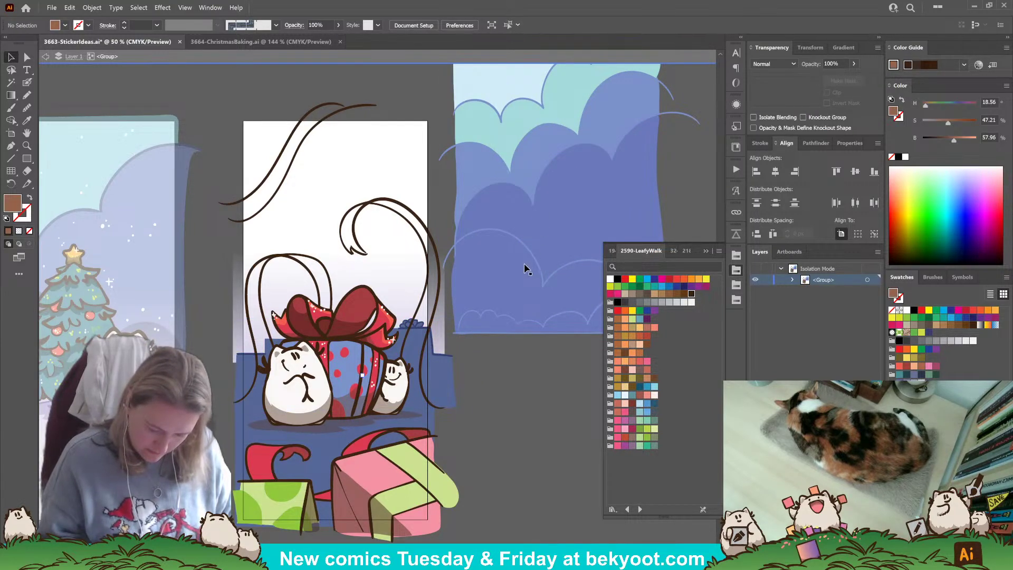
{"action": "left_click_drag", "start_coordinate": [491, 288], "coordinate": [528, 279]}
{"action": "left_click", "coordinate": [460, 328]}
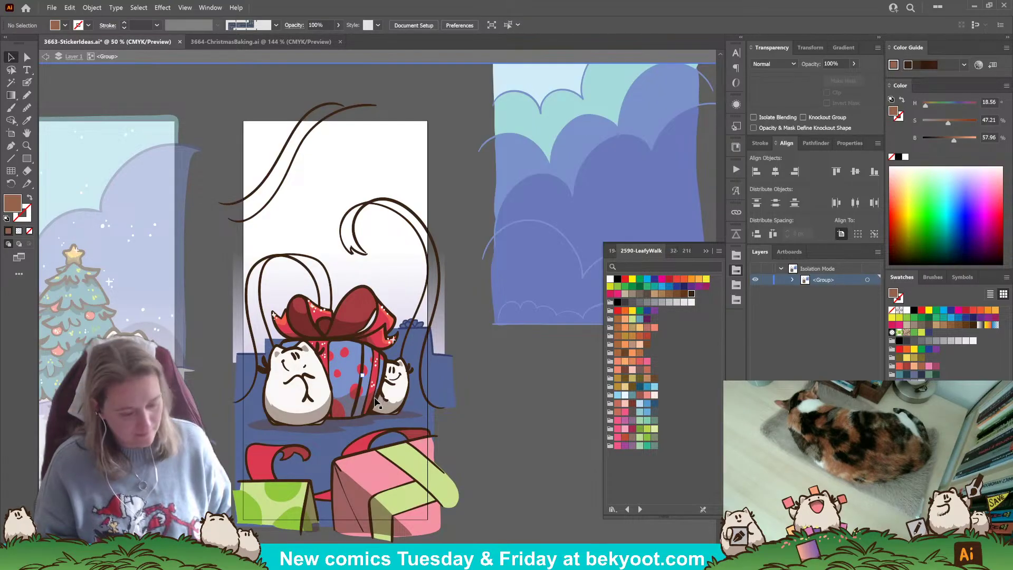
{"action": "key", "text": "Escape"}
{"action": "key", "text": "ctrl+s"}
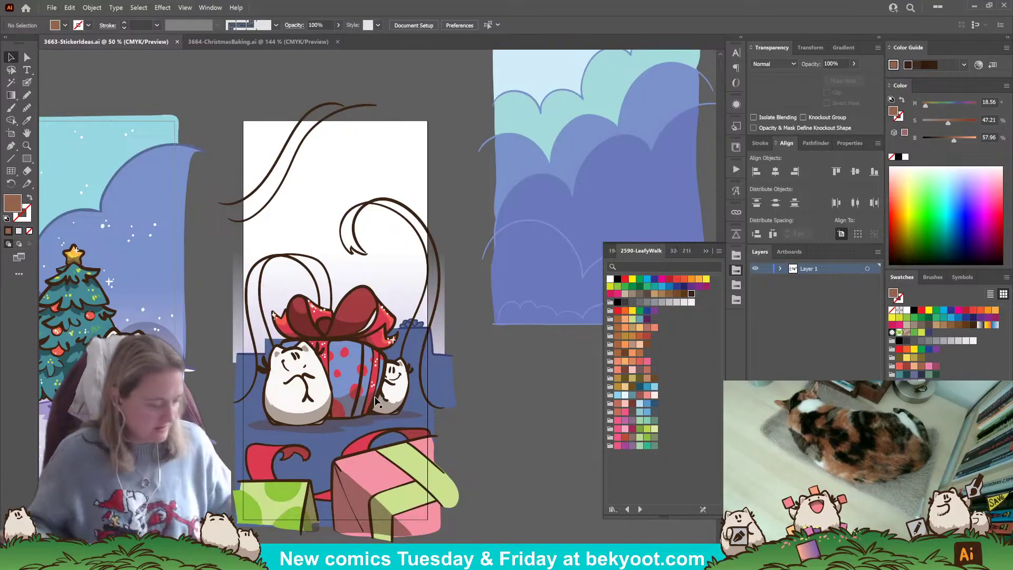
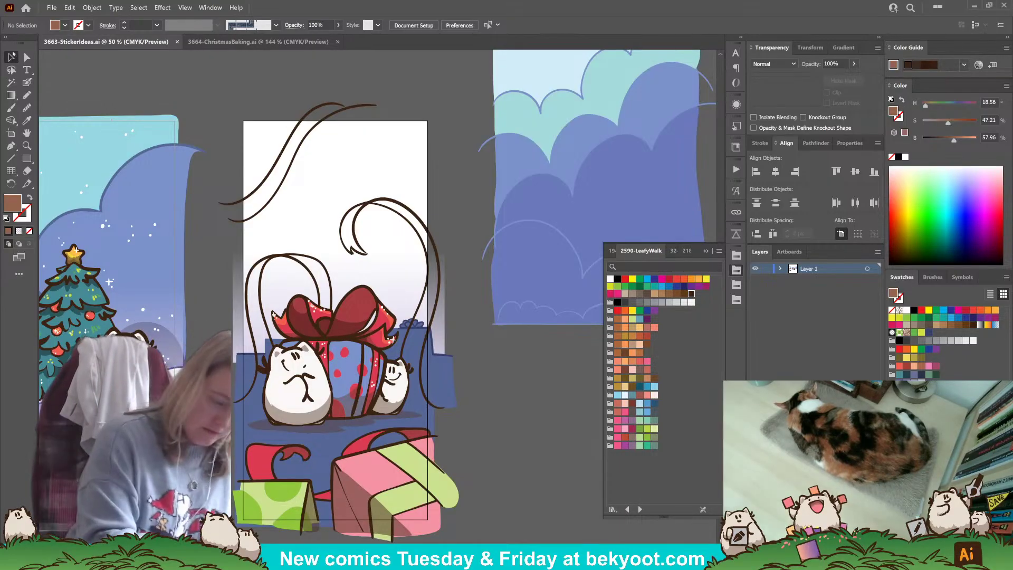
- Open the nested ribbon outline group for isolated editing
{"action": "left_click", "coordinate": [424, 333]}
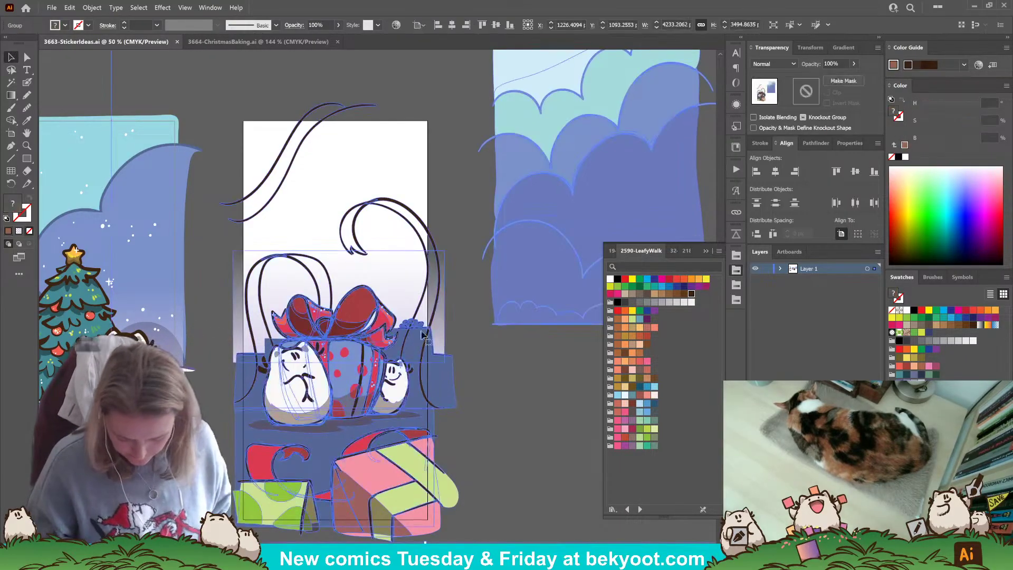
{"action": "double_click", "coordinate": [434, 316]}
{"action": "left_click", "coordinate": [432, 306]}
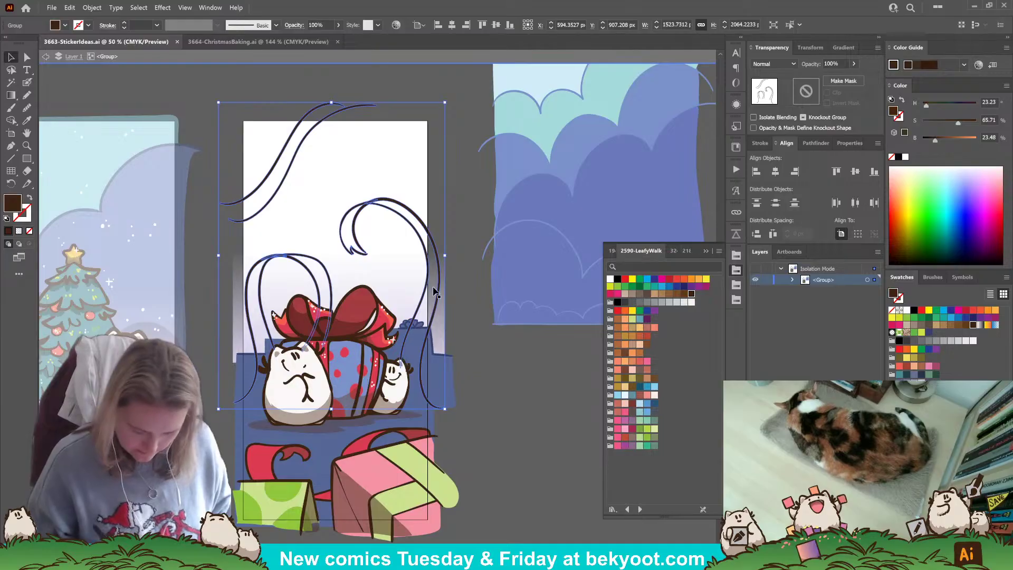
{"action": "double_click", "coordinate": [437, 312]}
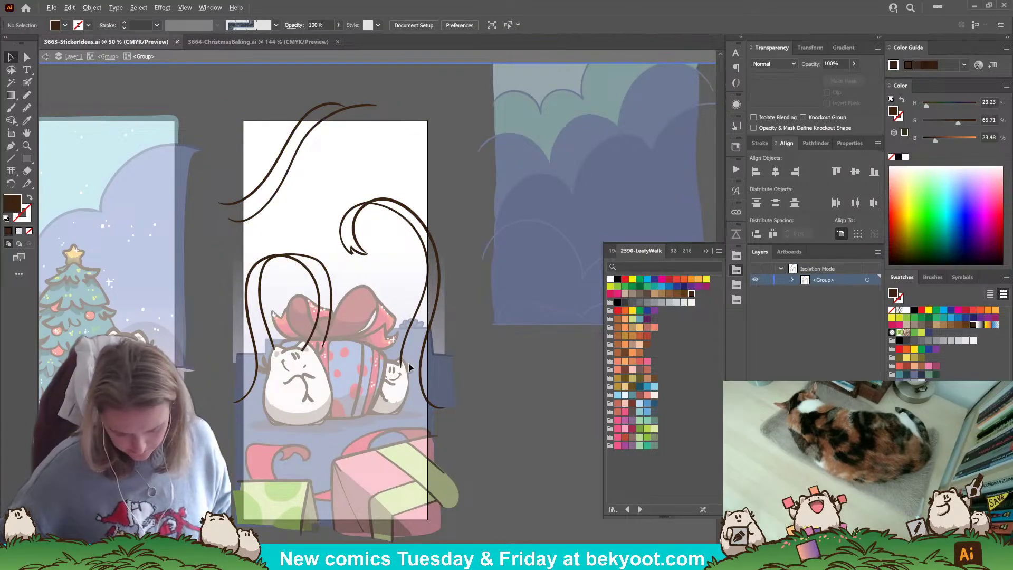
- Draw a dark brown pencil shadow at 30% opacity down the outer strand of the ribbon beside the larger cat and refine its top anchor
{"action": "scroll", "coordinate": [411, 367], "scroll_direction": "up", "scroll_amount": 1}
{"action": "left_click", "coordinate": [27, 96]}
{"action": "double_click", "coordinate": [832, 63]}
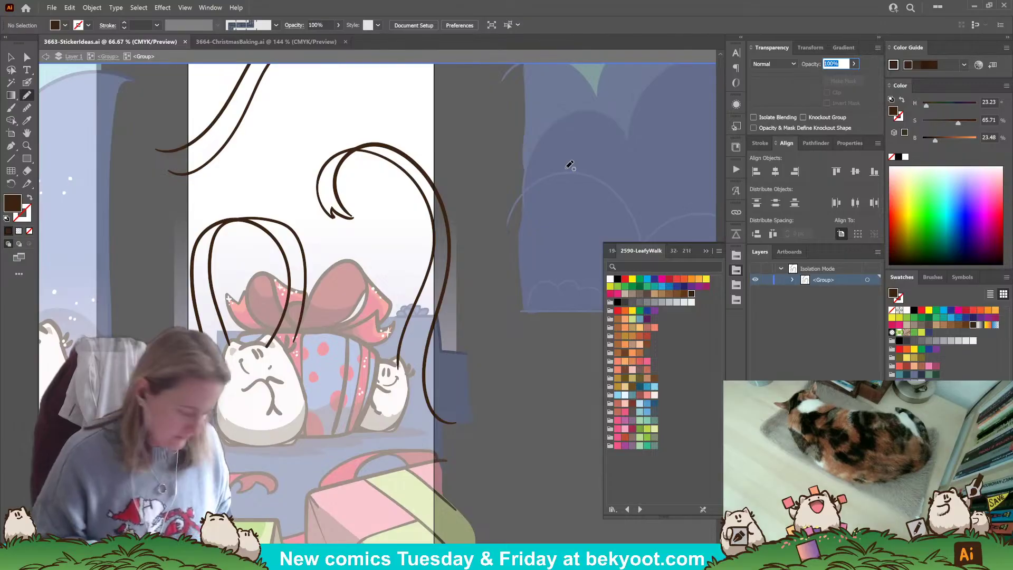
{"action": "type", "text": "30"}
{"action": "key", "text": "Return"}
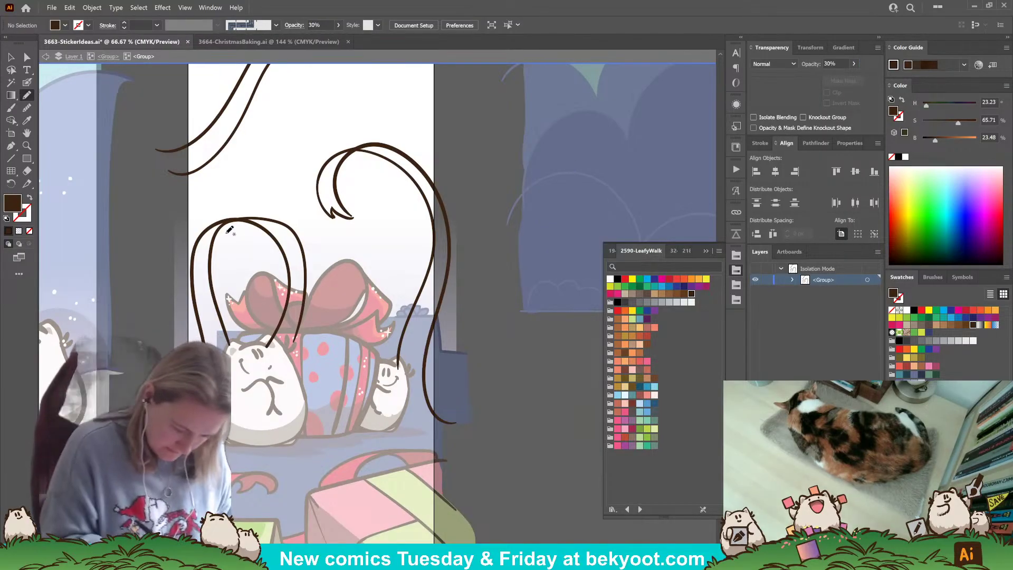
{"action": "left_click_drag", "start_coordinate": [217, 235], "coordinate": [221, 311]}
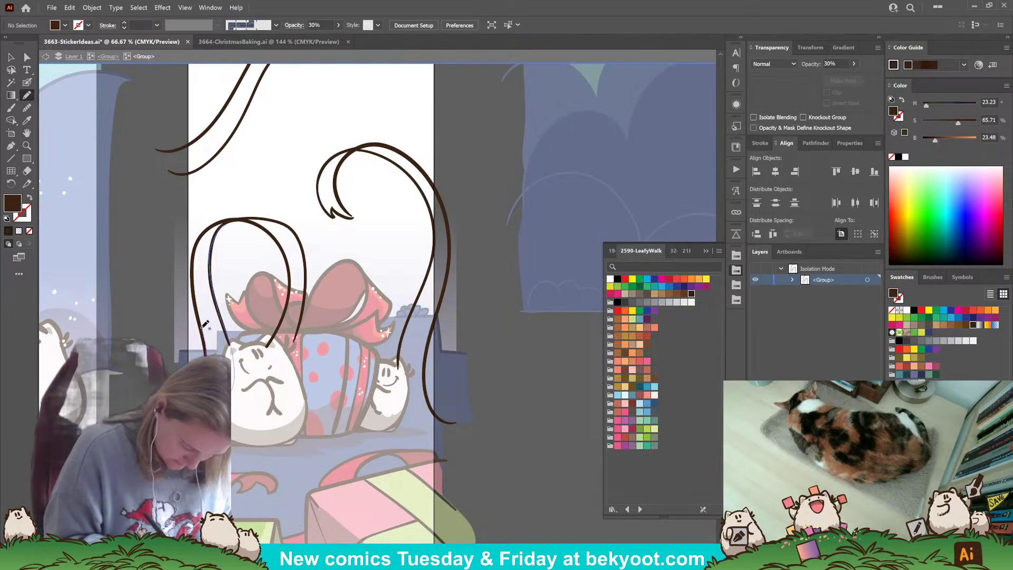
{"action": "mouse_move", "coordinate": [195, 294]}
{"action": "left_mouse_down"}
{"action": "mouse_move", "coordinate": [195, 247]}
{"action": "mouse_move", "coordinate": [231, 219]}
{"action": "left_mouse_up"}
{"action": "key", "text": "a"}
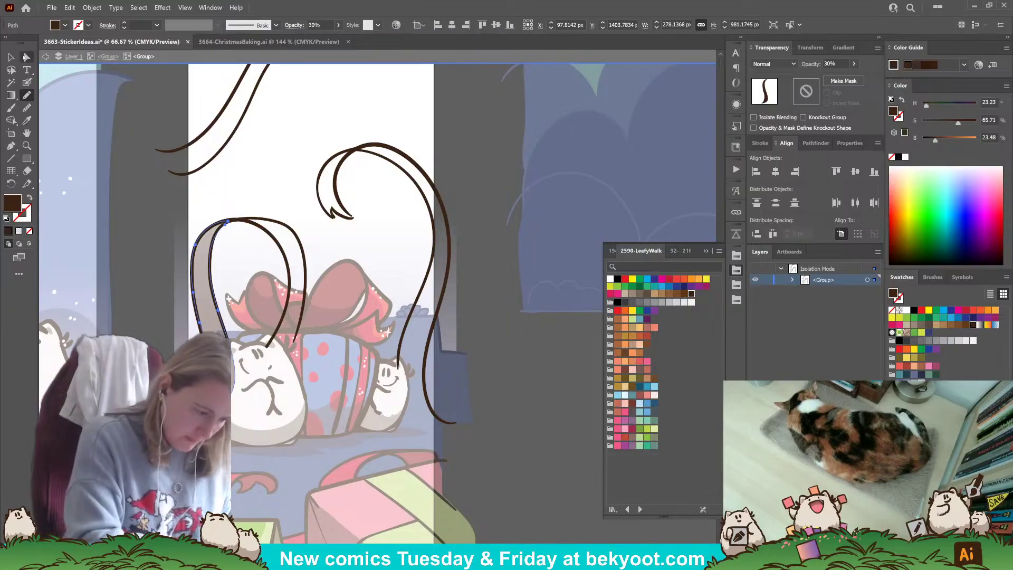
{"action": "left_click", "coordinate": [224, 224]}
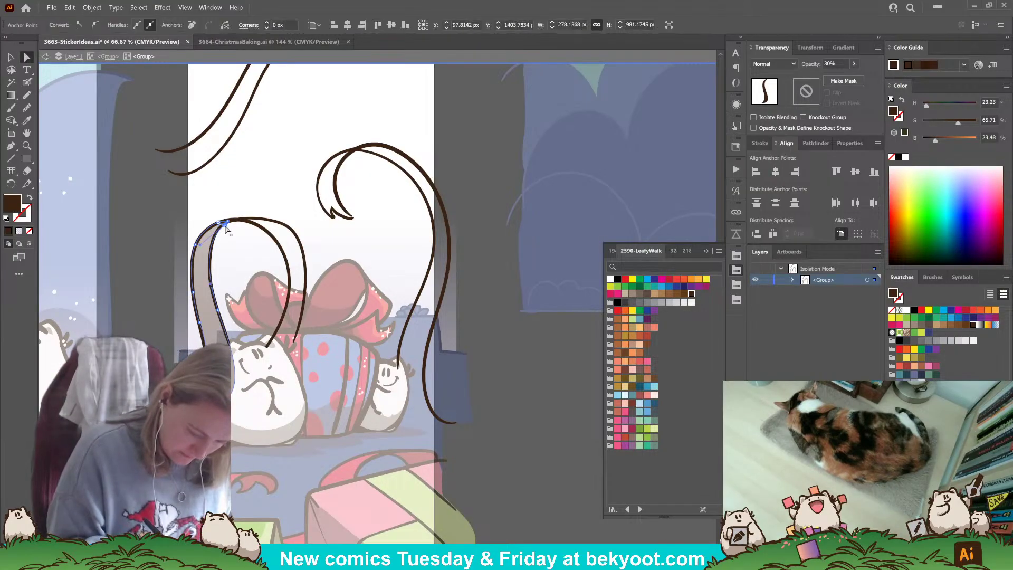
{"action": "left_click", "coordinate": [27, 95]}
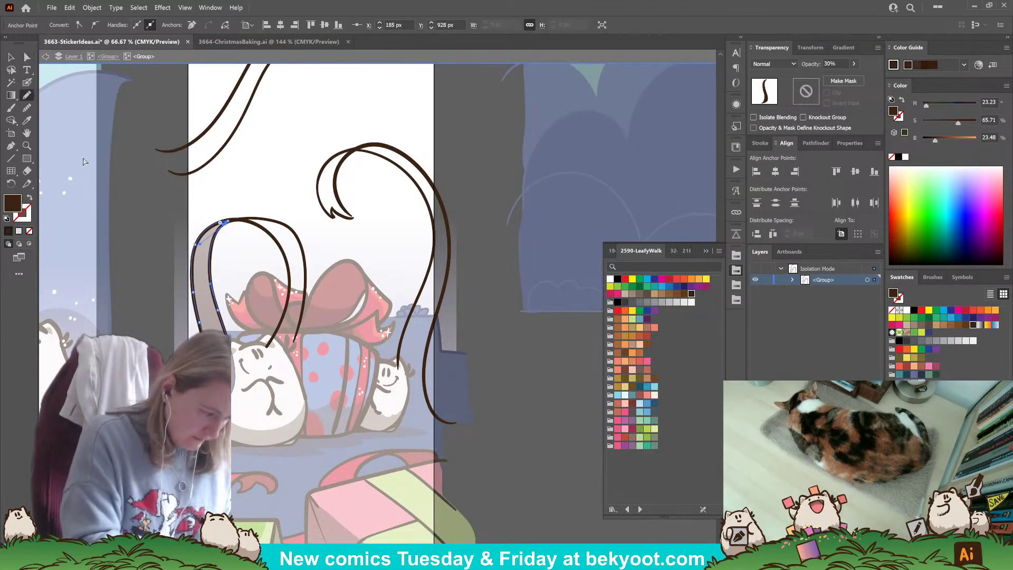
{"action": "key", "text": "ctrl+shift+a"}
- Draw matching translucent brown shadows on the upper bend and the lower strand of the ribbon beside the smaller cat
{"action": "left_click_drag", "start_coordinate": [317, 404], "coordinate": [289, 386]}
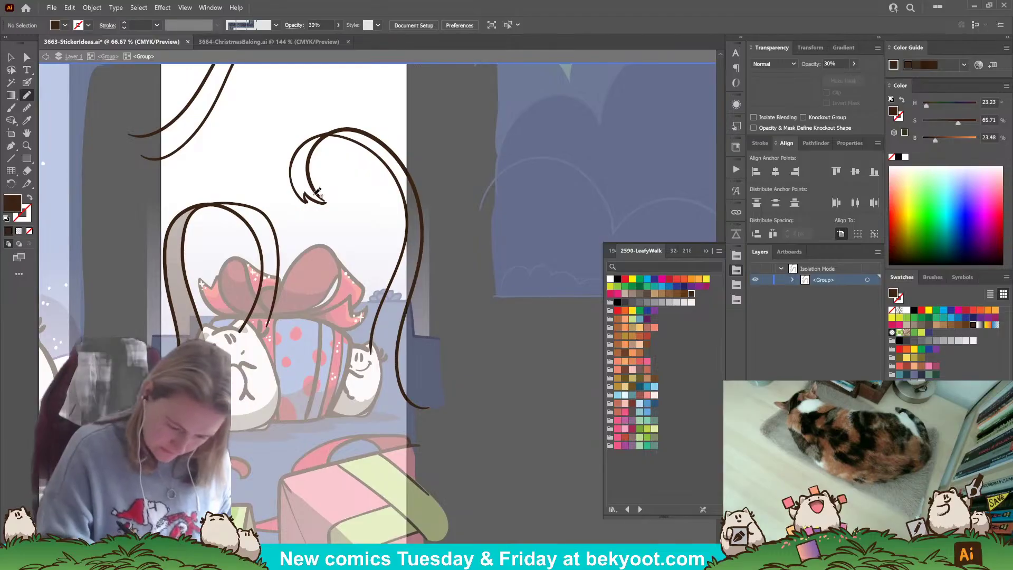
{"action": "mouse_move", "coordinate": [337, 129]}
{"action": "left_mouse_down"}
{"action": "mouse_move", "coordinate": [390, 141]}
{"action": "mouse_move", "coordinate": [409, 165]}
{"action": "mouse_move", "coordinate": [422, 191]}
{"action": "mouse_move", "coordinate": [422, 248]}
{"action": "mouse_move", "coordinate": [408, 200]}
{"action": "mouse_move", "coordinate": [380, 161]}
{"action": "mouse_move", "coordinate": [334, 133]}
{"action": "left_mouse_up"}
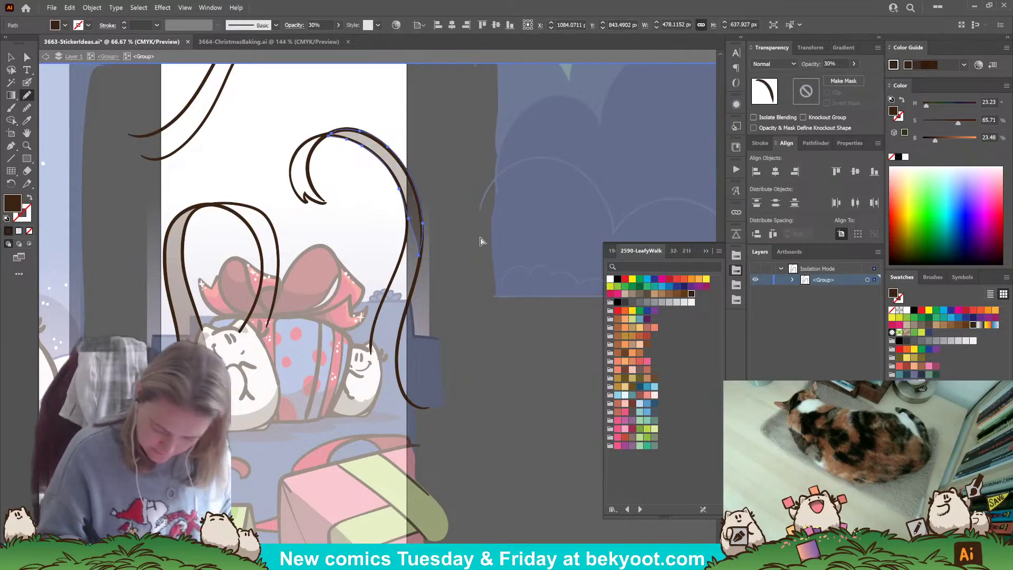
{"action": "left_click", "coordinate": [482, 240], "text": "ctrl"}
{"action": "left_click_drag", "start_coordinate": [440, 373], "coordinate": [409, 355]}
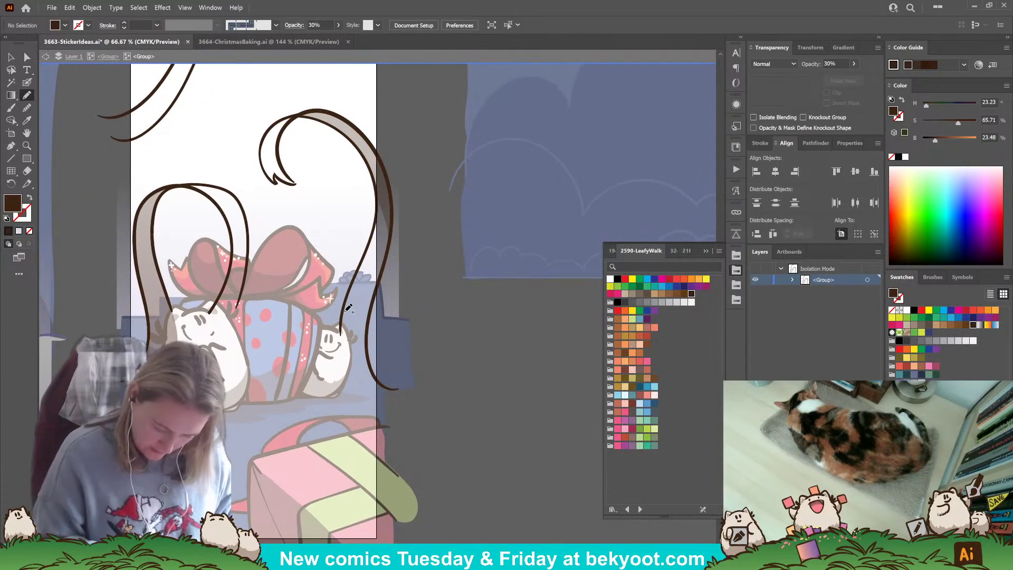
{"action": "mouse_move", "coordinate": [346, 313]}
{"action": "left_mouse_down"}
{"action": "mouse_move", "coordinate": [376, 293]}
{"action": "mouse_move", "coordinate": [368, 356]}
{"action": "mouse_move", "coordinate": [393, 391]}
{"action": "mouse_move", "coordinate": [340, 386]}
{"action": "mouse_move", "coordinate": [346, 312]}
{"action": "left_mouse_up"}
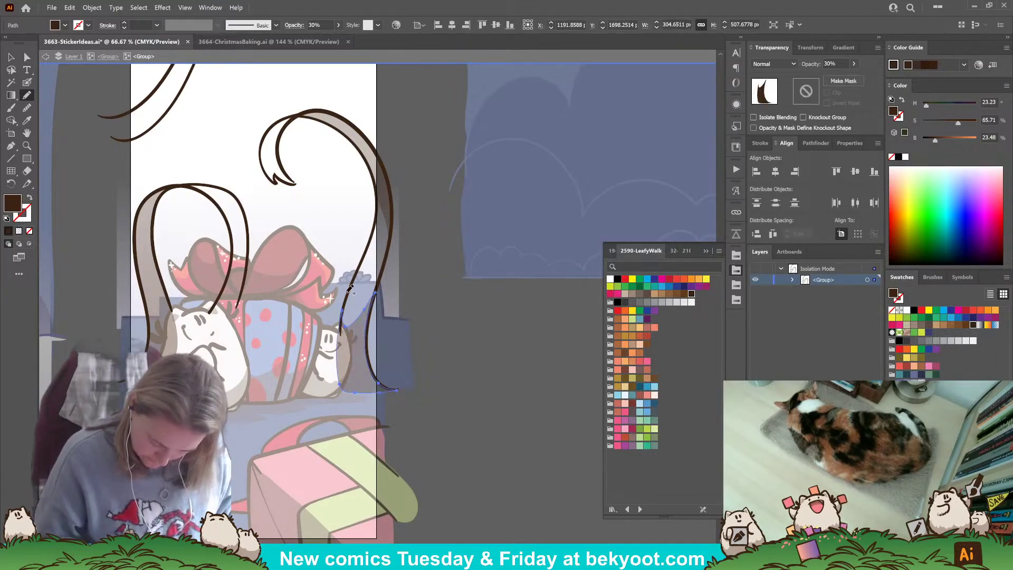
- Fill the outer strand of the ribbon beside the larger cat with the bow's dark red at 100% opacity, sent behind its shadow and outline
{"action": "scroll", "coordinate": [449, 356], "scroll_direction": "down", "scroll_amount": 2}
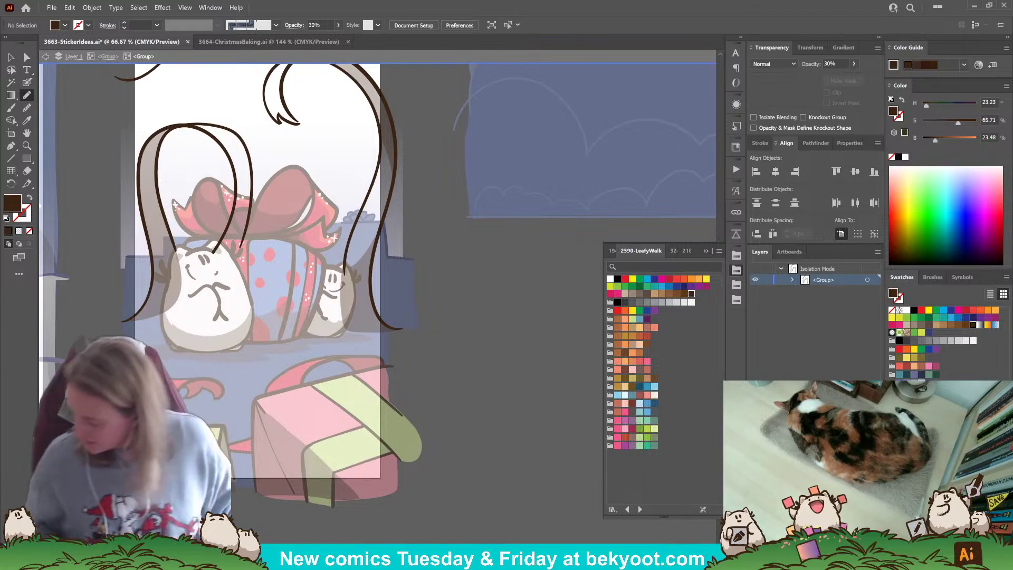
{"action": "key", "text": "i"}
{"action": "left_click", "coordinate": [211, 209]}
{"action": "key", "text": "n"}
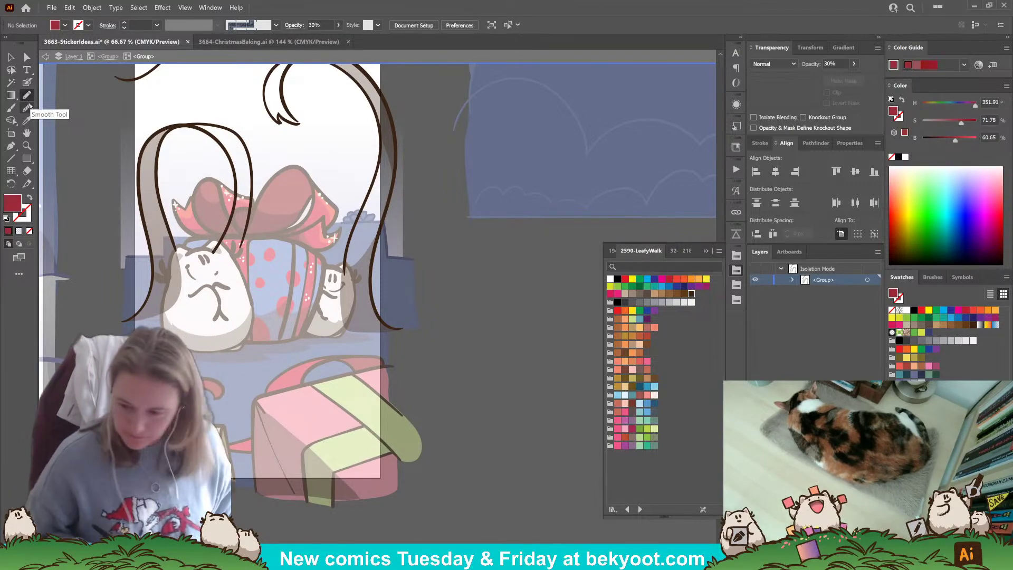
{"action": "left_click", "coordinate": [853, 64]}
{"action": "left_click", "coordinate": [852, 77]}
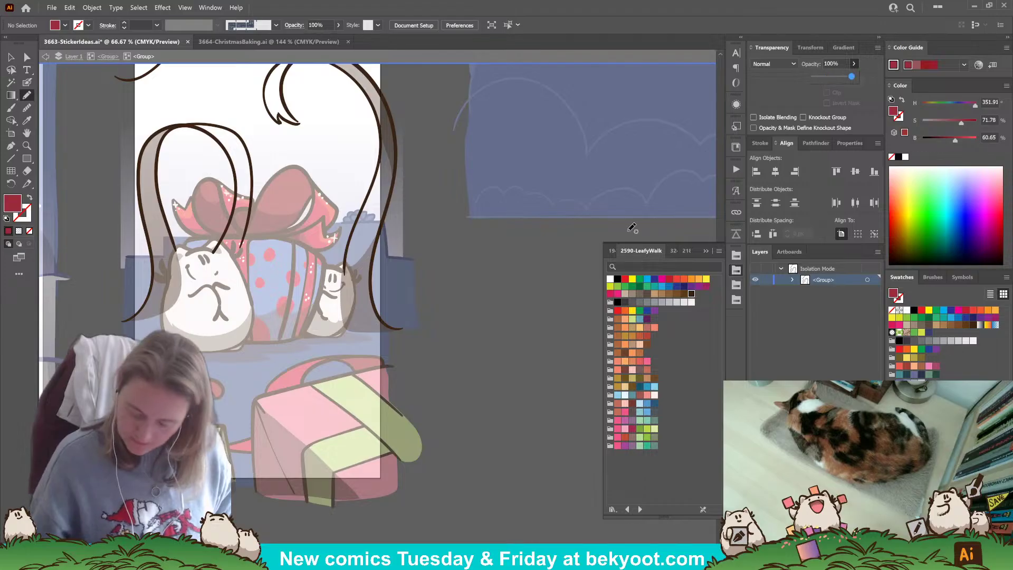
{"action": "mouse_move", "coordinate": [177, 127]}
{"action": "left_mouse_down"}
{"action": "mouse_move", "coordinate": [156, 185]}
{"action": "mouse_move", "coordinate": [185, 275]}
{"action": "left_mouse_up"}
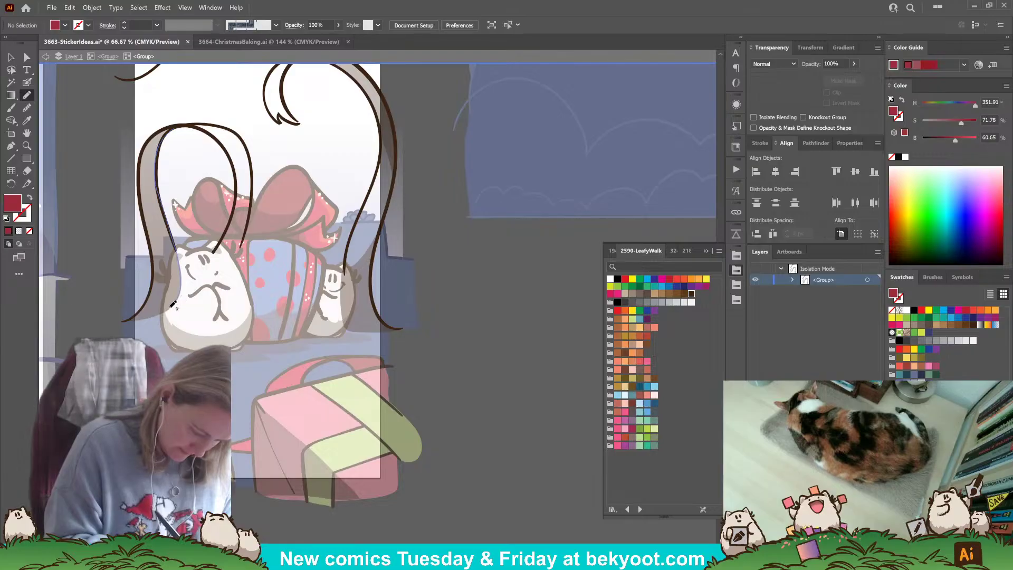
{"action": "mouse_move", "coordinate": [152, 293]}
{"action": "left_mouse_down"}
{"action": "mouse_move", "coordinate": [137, 180]}
{"action": "mouse_move", "coordinate": [142, 150]}
{"action": "mouse_move", "coordinate": [174, 128]}
{"action": "left_mouse_up"}
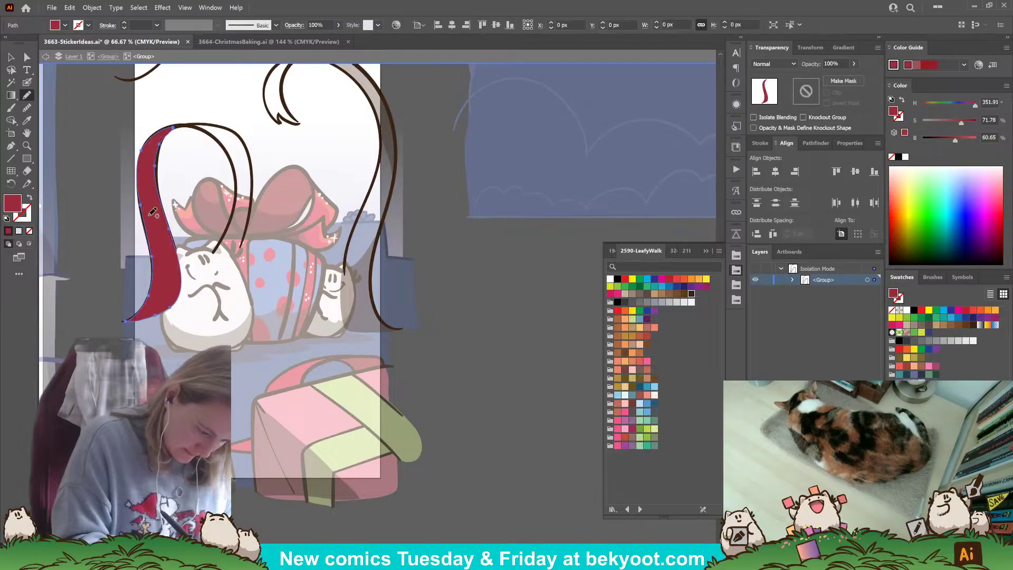
{"action": "key", "text": "ctrl+shift+bracketleft"}
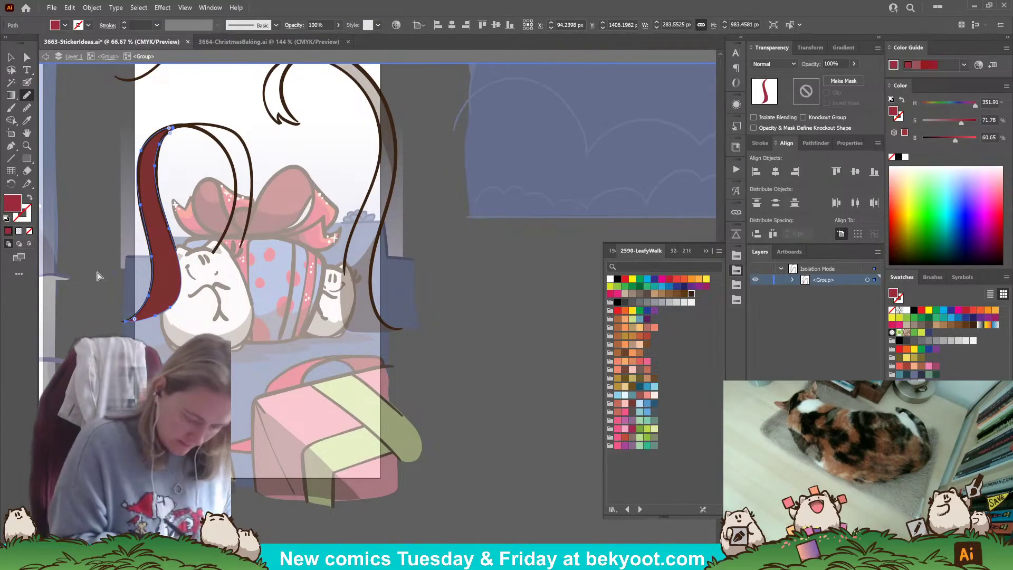
{"action": "left_click", "coordinate": [99, 280], "text": "ctrl"}
- Draw a dark red fill shape over the lower strand of the ribbon beside the smaller cat
{"action": "scroll", "coordinate": [361, 361], "scroll_direction": "right", "scroll_amount": 1}
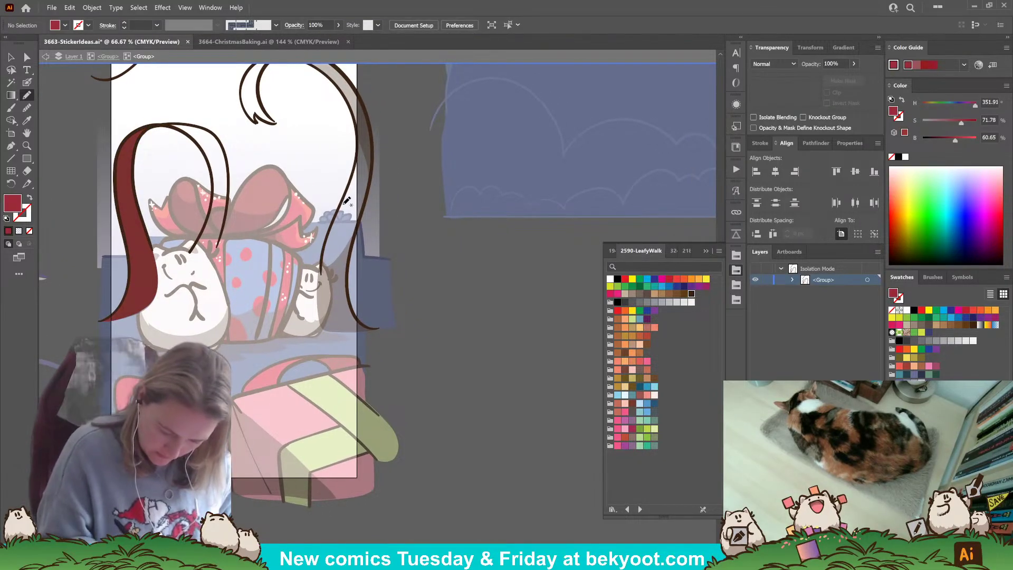
{"action": "mouse_move", "coordinate": [342, 206]}
{"action": "left_mouse_down"}
{"action": "mouse_move", "coordinate": [369, 193]}
{"action": "mouse_move", "coordinate": [349, 274]}
{"action": "mouse_move", "coordinate": [353, 308]}
{"action": "mouse_move", "coordinate": [373, 330]}
{"action": "mouse_move", "coordinate": [330, 331]}
{"action": "mouse_move", "coordinate": [323, 311]}
{"action": "left_mouse_up"}
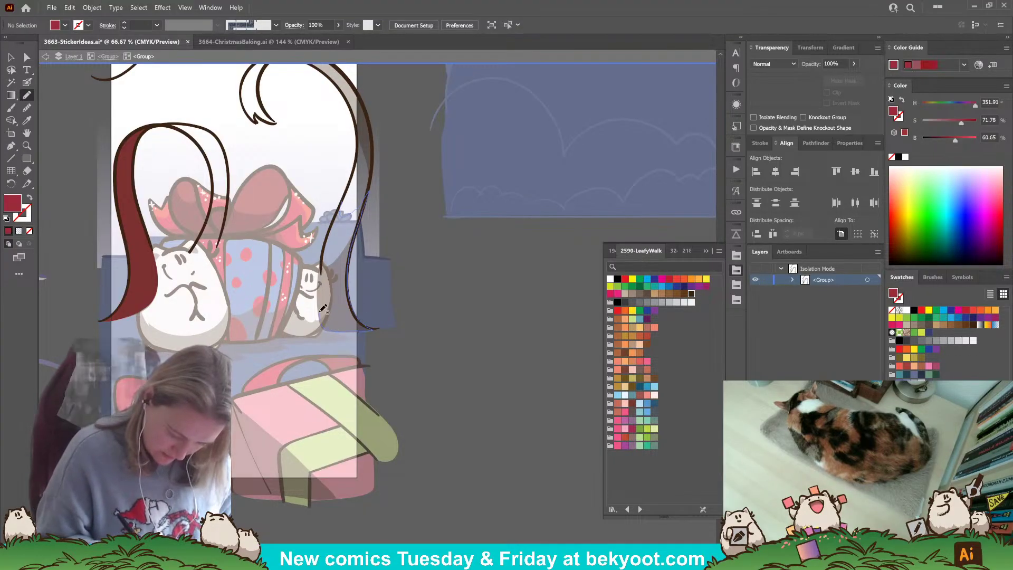
{"action": "left_click_drag", "start_coordinate": [324, 266], "coordinate": [341, 204]}
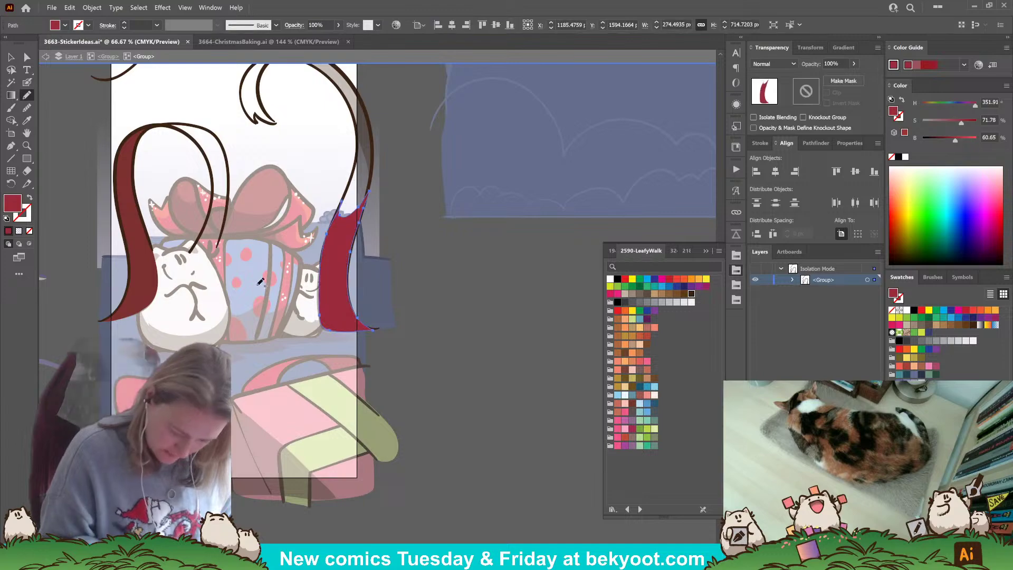
- Fill the upper strand of the ribbon beside the smaller cat with a brighter red (brightness 85.62%), drawn behind its outline, and check its lower edge
{"action": "left_click", "coordinate": [19, 243]}
{"action": "key", "text": "ctrl+shift+a"}
{"action": "scroll", "coordinate": [426, 375], "scroll_direction": "up", "scroll_amount": 1}
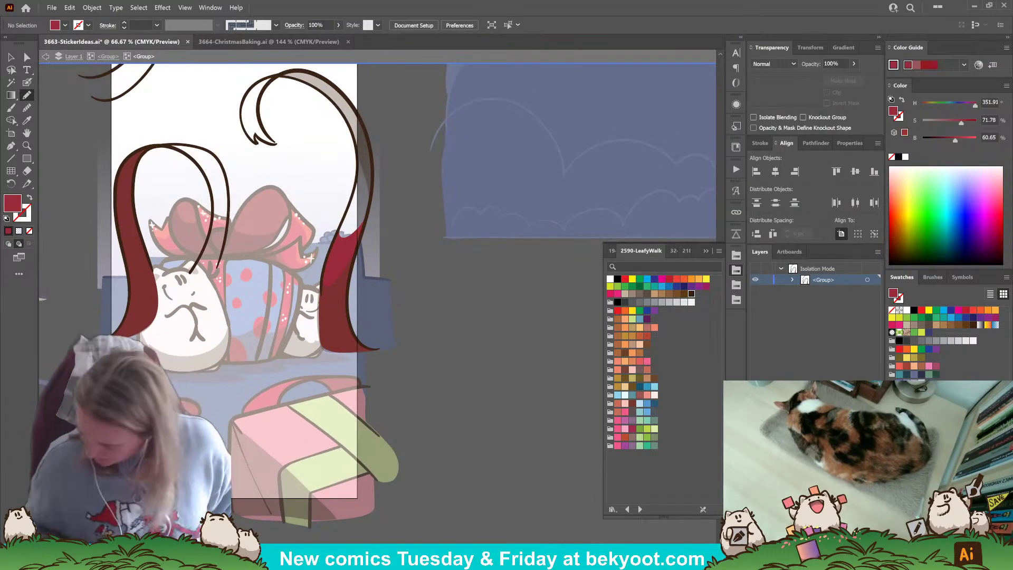
{"action": "left_click_drag", "start_coordinate": [955, 141], "coordinate": [969, 140]}
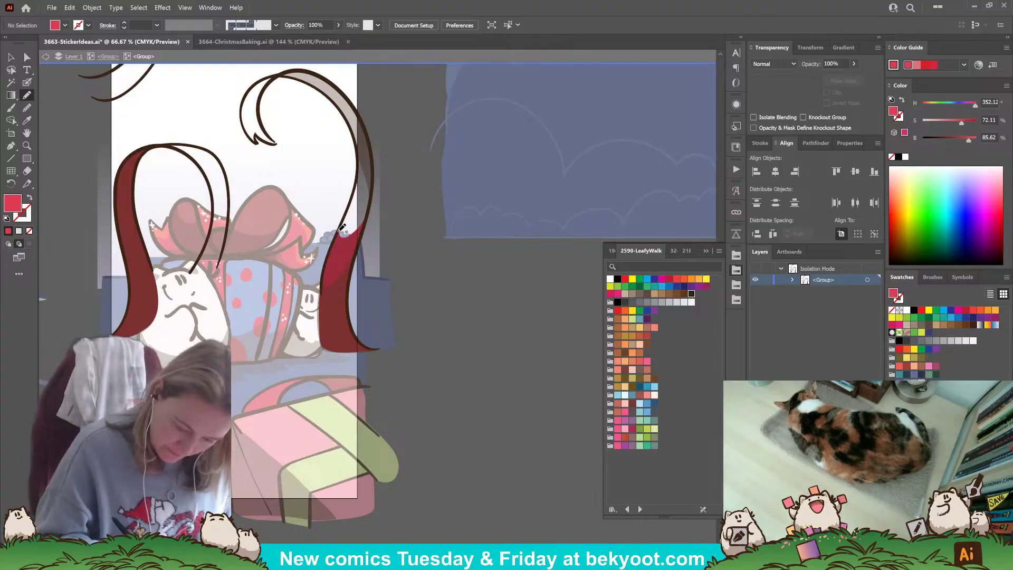
{"action": "mouse_move", "coordinate": [347, 209]}
{"action": "left_mouse_down"}
{"action": "mouse_move", "coordinate": [360, 156]}
{"action": "mouse_move", "coordinate": [347, 117]}
{"action": "mouse_move", "coordinate": [326, 88]}
{"action": "mouse_move", "coordinate": [286, 72]}
{"action": "mouse_move", "coordinate": [322, 74]}
{"action": "mouse_move", "coordinate": [366, 122]}
{"action": "mouse_move", "coordinate": [371, 209]}
{"action": "mouse_move", "coordinate": [365, 227]}
{"action": "mouse_move", "coordinate": [340, 238]}
{"action": "left_mouse_up"}
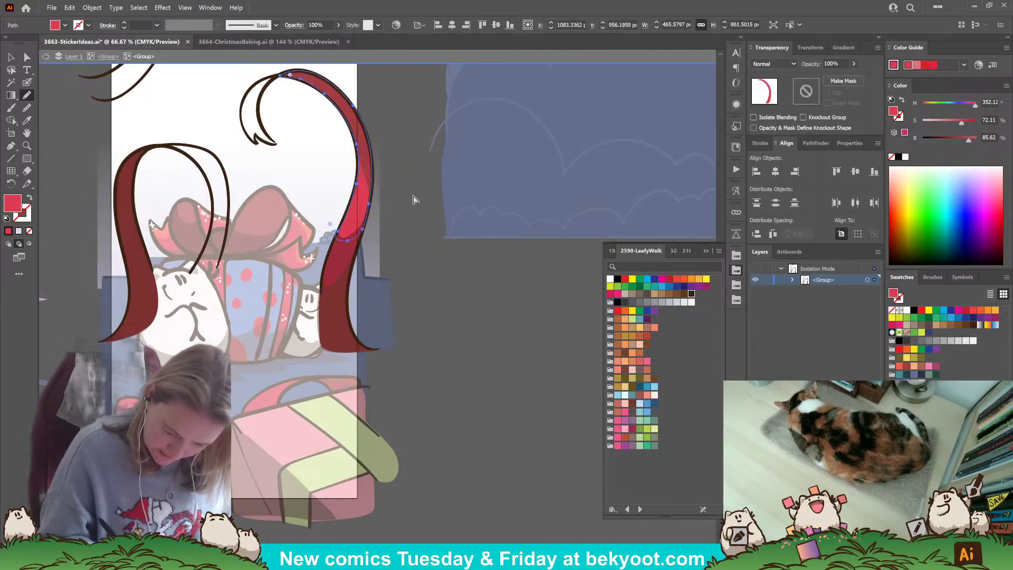
{"action": "key", "text": "a"}
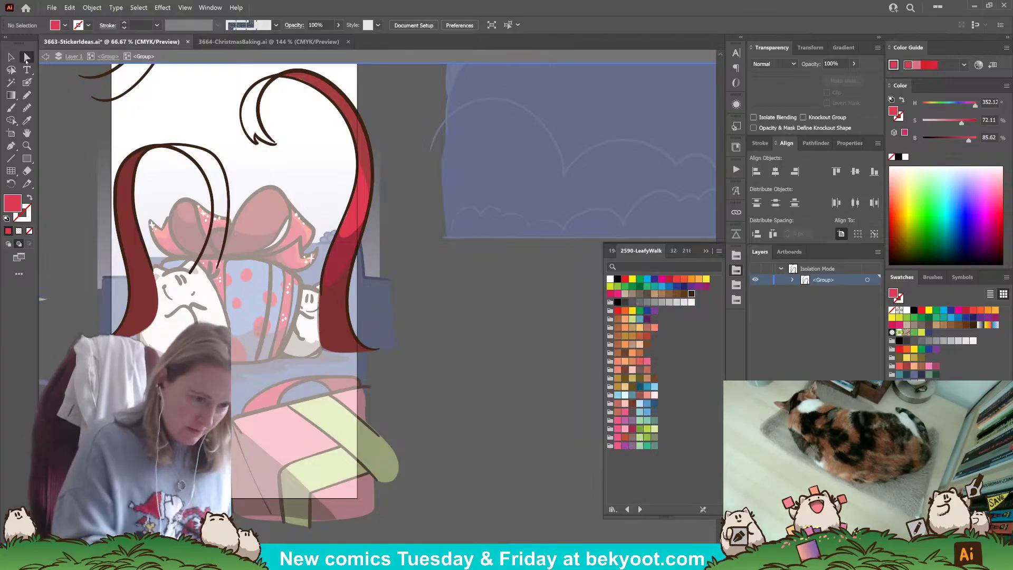
{"action": "left_click", "coordinate": [349, 218]}
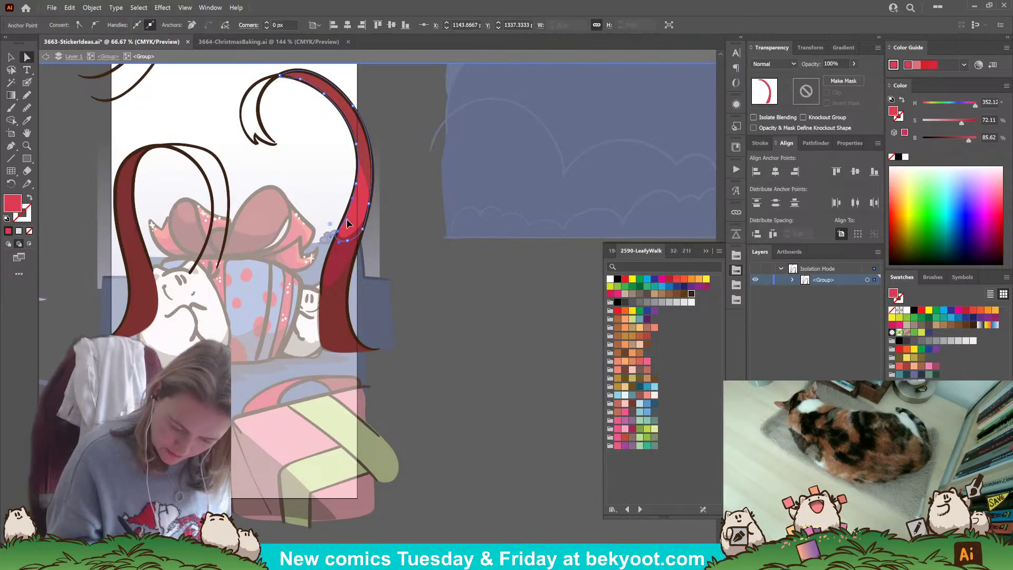
{"action": "left_click", "coordinate": [384, 219]}
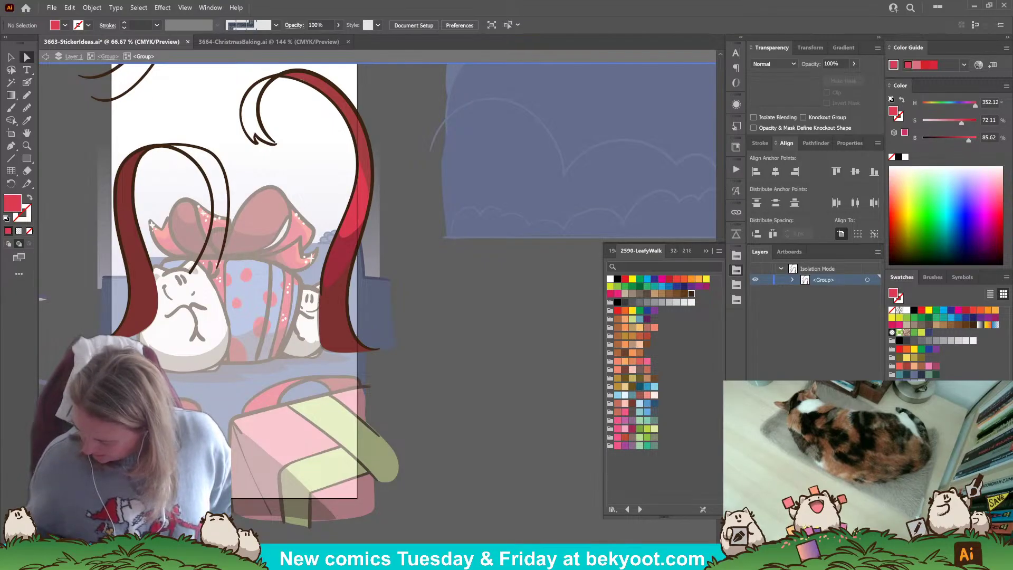
- Fill the curled tip of the smaller cat's ribbon and the inner strand of the larger cat's ribbon with the bright red, refining the latter's upper edge
{"action": "key", "text": "n"}
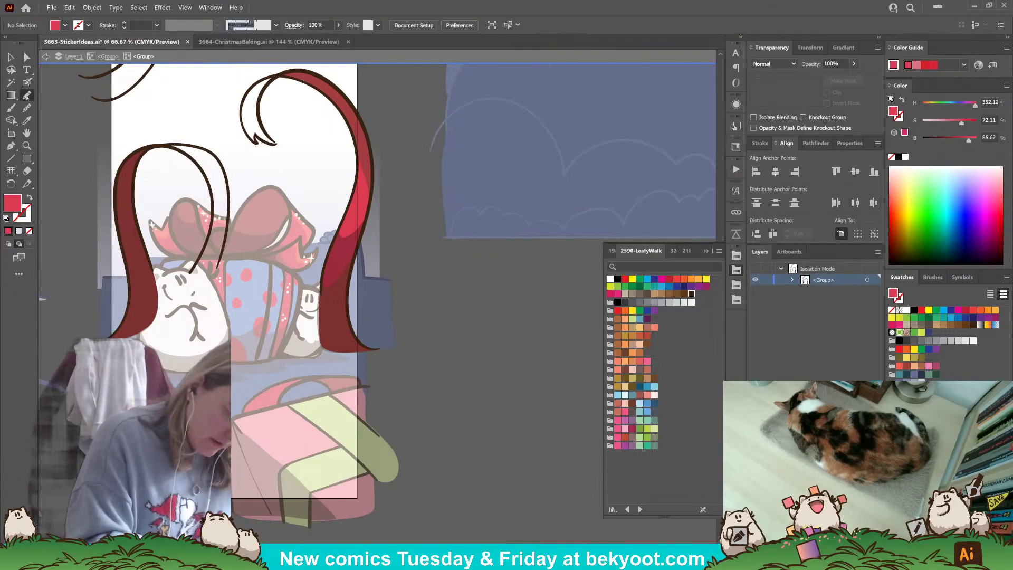
{"action": "mouse_move", "coordinate": [245, 95]}
{"action": "left_mouse_down"}
{"action": "mouse_move", "coordinate": [247, 109]}
{"action": "mouse_move", "coordinate": [262, 94]}
{"action": "mouse_move", "coordinate": [272, 142]}
{"action": "mouse_move", "coordinate": [244, 128]}
{"action": "mouse_move", "coordinate": [247, 95]}
{"action": "left_mouse_up"}
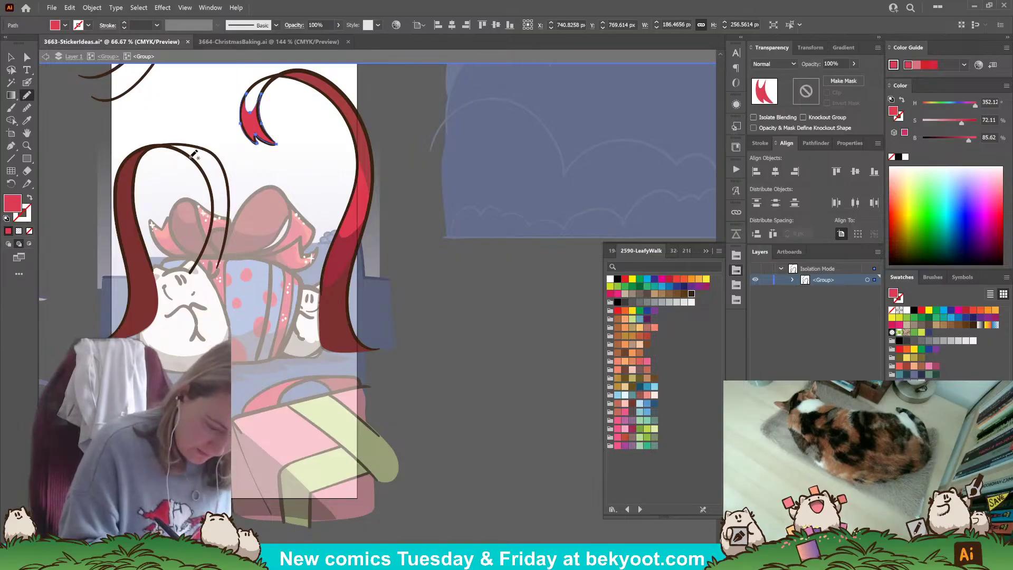
{"action": "mouse_move", "coordinate": [194, 152]}
{"action": "left_mouse_down"}
{"action": "mouse_move", "coordinate": [213, 212]}
{"action": "mouse_move", "coordinate": [191, 274]}
{"action": "mouse_move", "coordinate": [223, 246]}
{"action": "mouse_move", "coordinate": [228, 216]}
{"action": "mouse_move", "coordinate": [224, 169]}
{"action": "mouse_move", "coordinate": [204, 156]}
{"action": "left_mouse_up"}
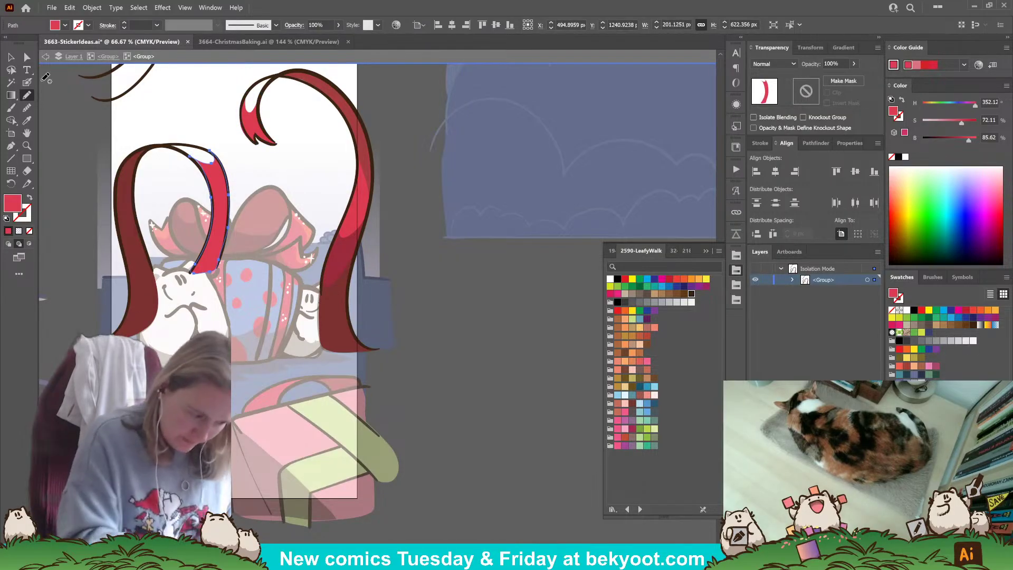
{"action": "left_click", "coordinate": [27, 56]}
{"action": "left_click", "coordinate": [190, 156]}
{"action": "left_click_drag", "start_coordinate": [204, 162], "coordinate": [200, 164]}
{"action": "left_click", "coordinate": [427, 191]}
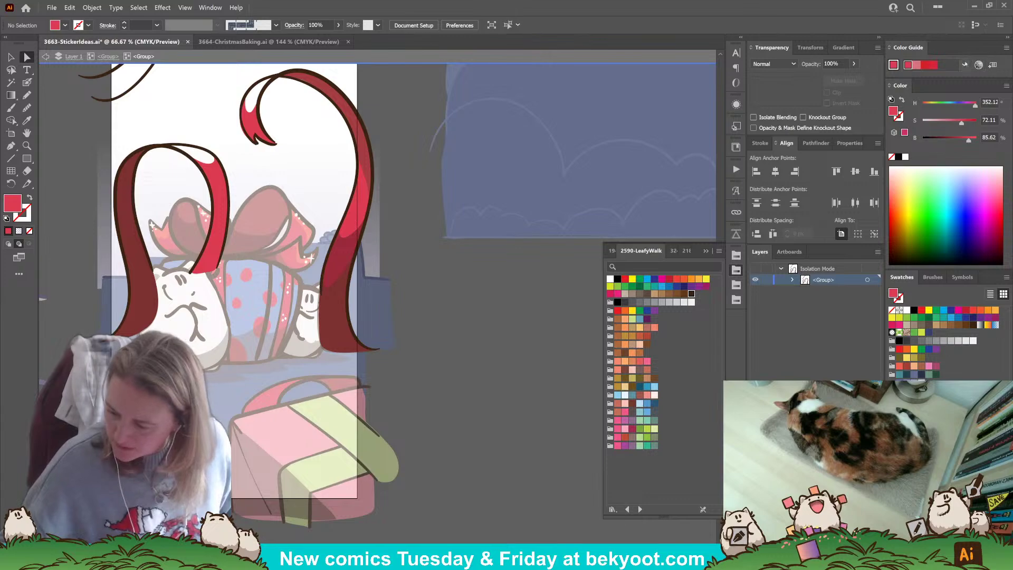
- Pick orange (H 37.84, S 82.53, B 95.39) using the Pentagram harmony rule and draw highlights on the upper bends of both lower ribbons
{"action": "left_click", "coordinate": [969, 65]}
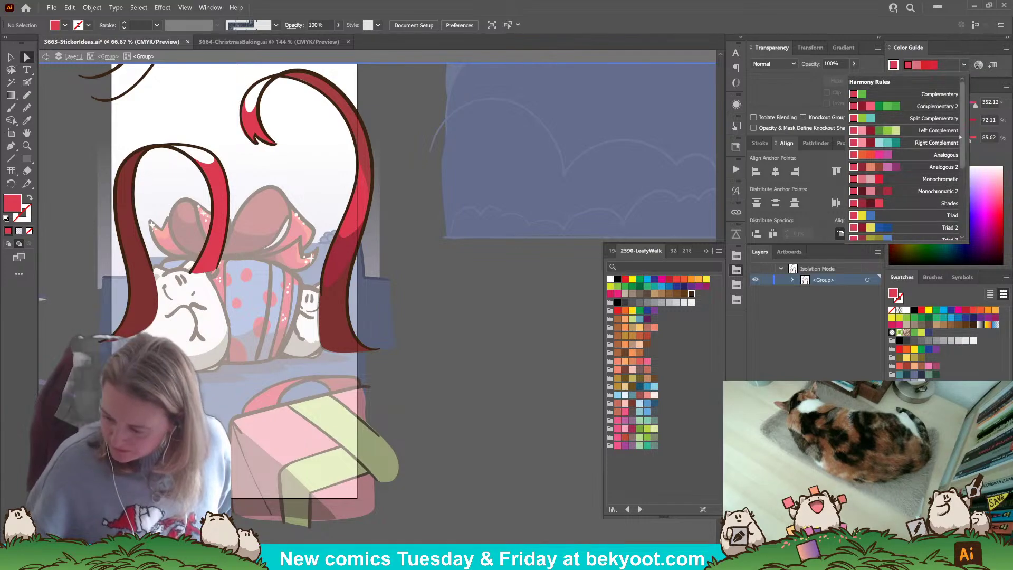
{"action": "left_click_drag", "start_coordinate": [964, 139], "coordinate": [965, 223]}
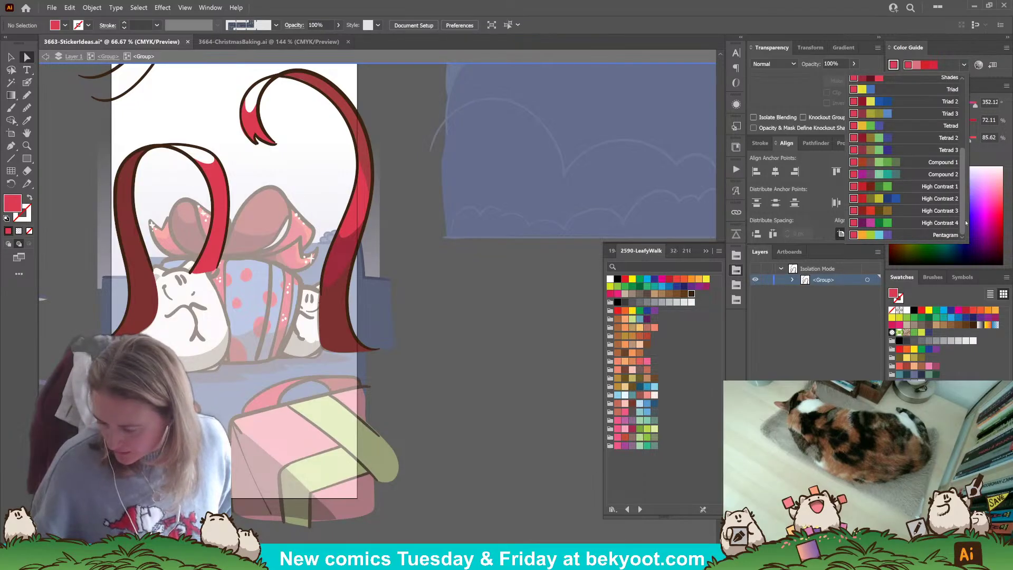
{"action": "left_click", "coordinate": [922, 235]}
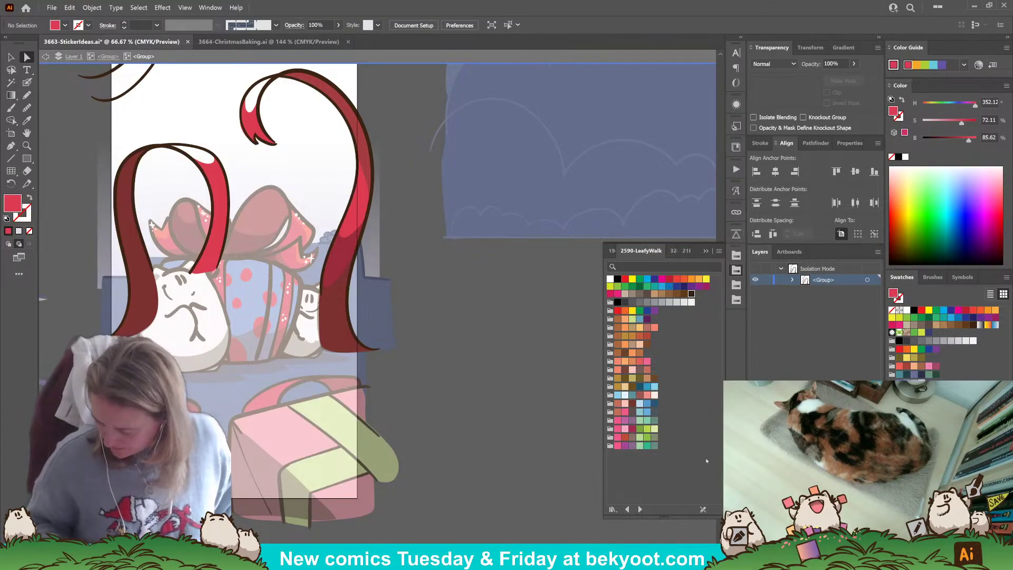
{"action": "left_click", "coordinate": [907, 485]}
{"action": "key", "text": "n"}
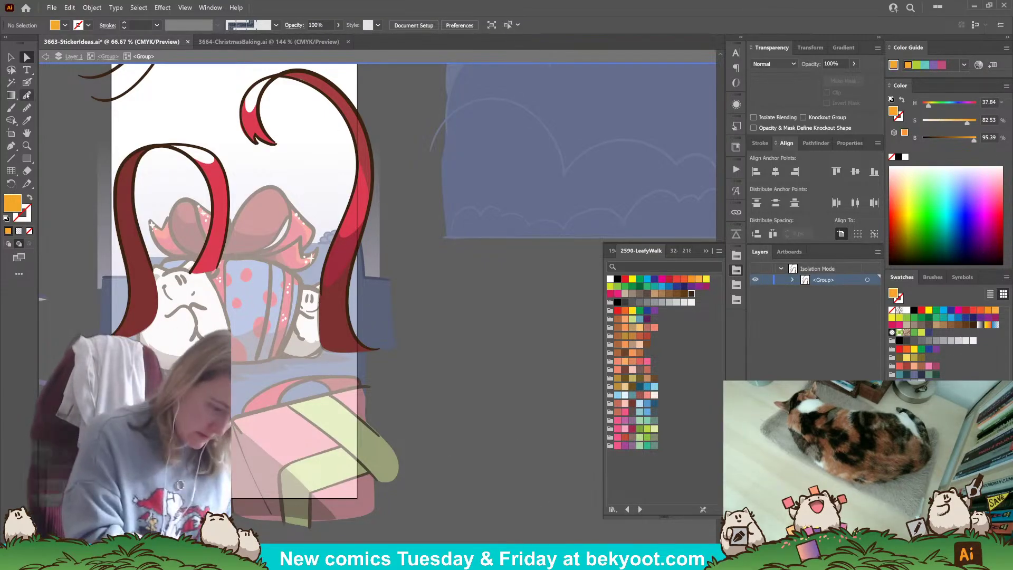
{"action": "left_click_drag", "start_coordinate": [258, 84], "coordinate": [277, 74]}
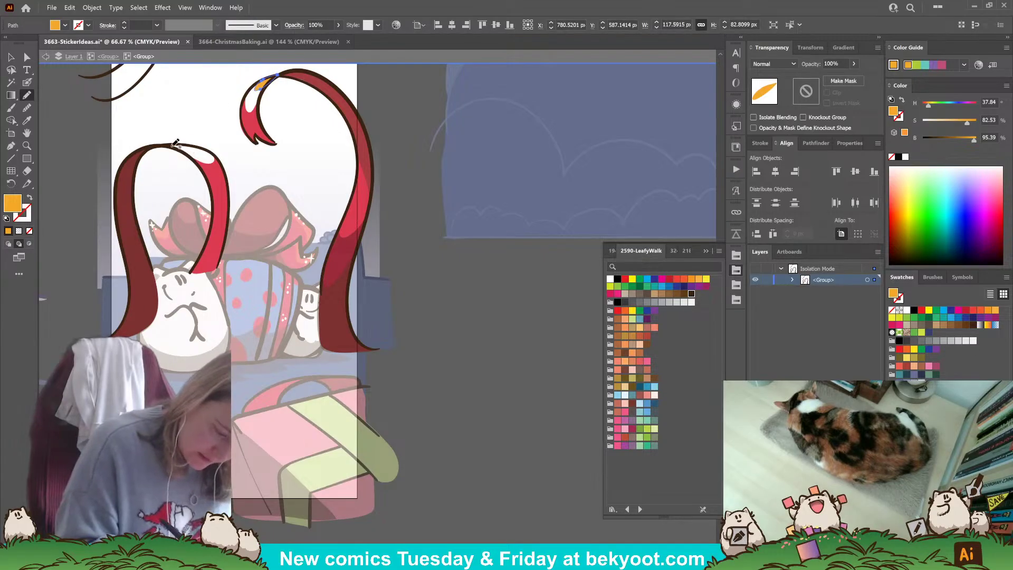
{"action": "mouse_move", "coordinate": [180, 147]}
{"action": "left_mouse_down"}
{"action": "mouse_move", "coordinate": [172, 146]}
{"action": "mouse_move", "coordinate": [196, 147]}
{"action": "mouse_move", "coordinate": [166, 144]}
{"action": "left_mouse_up"}
{"action": "key", "text": "ctrl+z"}
{"action": "key", "text": "ctrl+shift+a"}
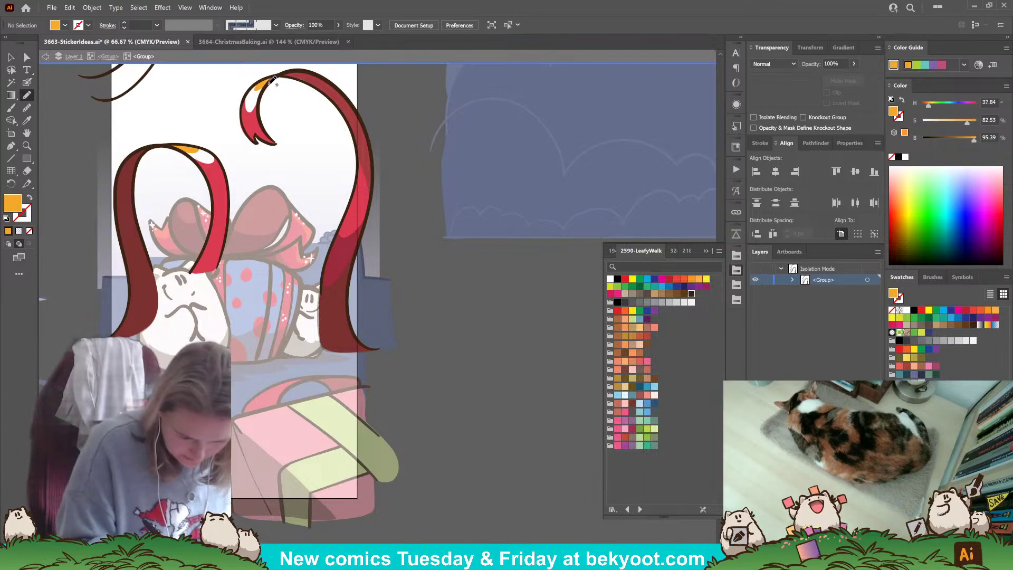
- Mix an orange-red fill (H 10, S 76, B 92) from the ribbon colors and draw transition shapes between orange and red on both ribbons
{"action": "left_click", "coordinate": [256, 123], "text": "ctrl"}
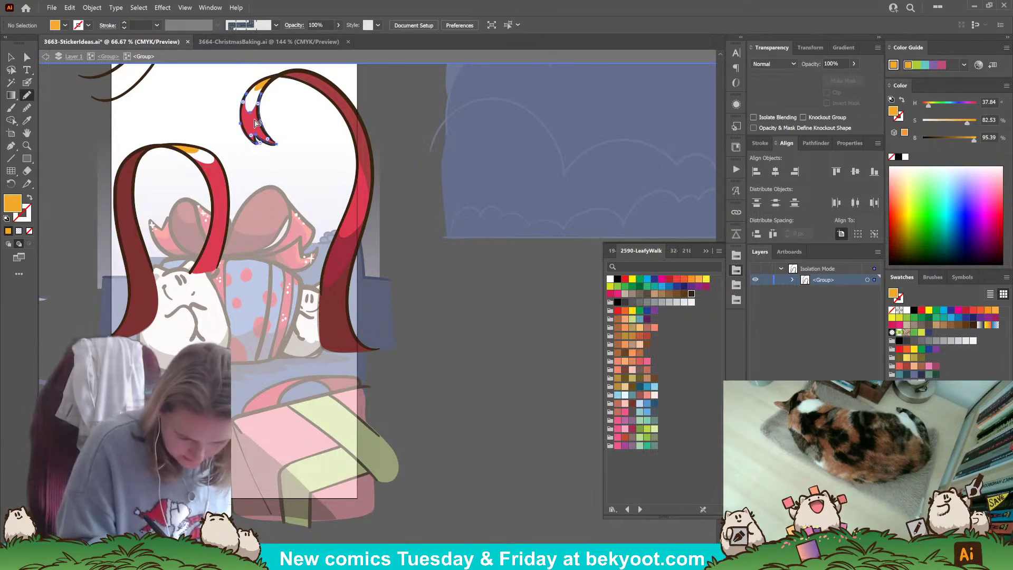
{"action": "left_click", "coordinate": [285, 110], "text": "ctrl"}
{"action": "left_click", "coordinate": [258, 94], "text": "ctrl"}
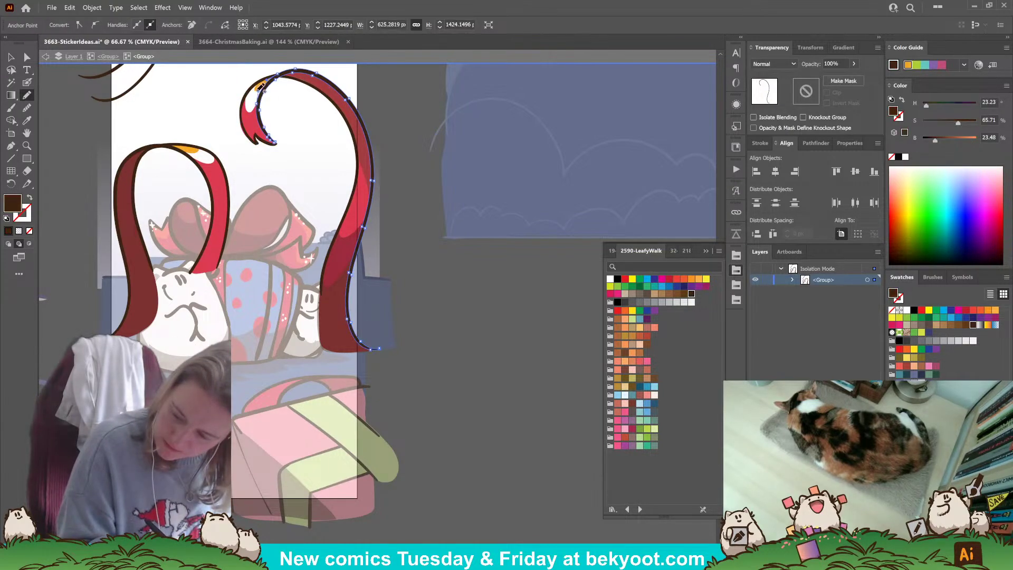
{"action": "left_click", "coordinate": [285, 113], "text": "ctrl"}
{"action": "left_click", "coordinate": [194, 151], "text": "ctrl"}
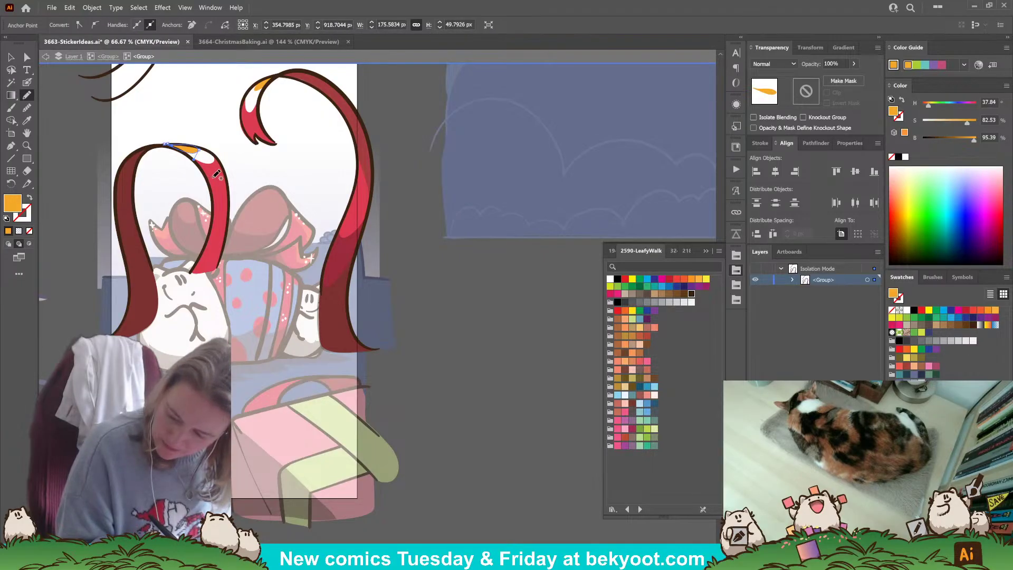
{"action": "left_click", "coordinate": [219, 180], "text": "ctrl"}
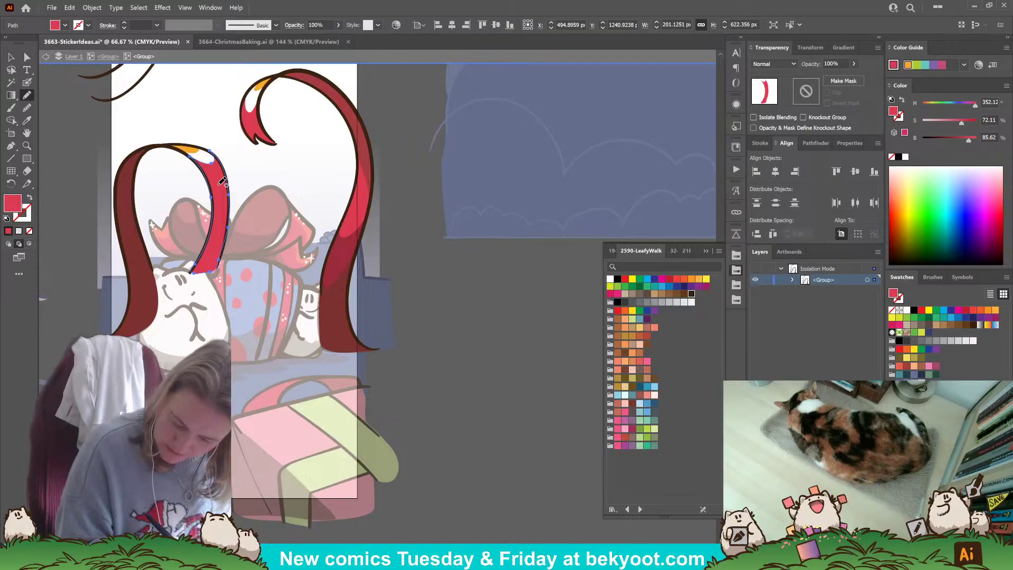
{"action": "left_click", "coordinate": [235, 165], "text": "ctrl"}
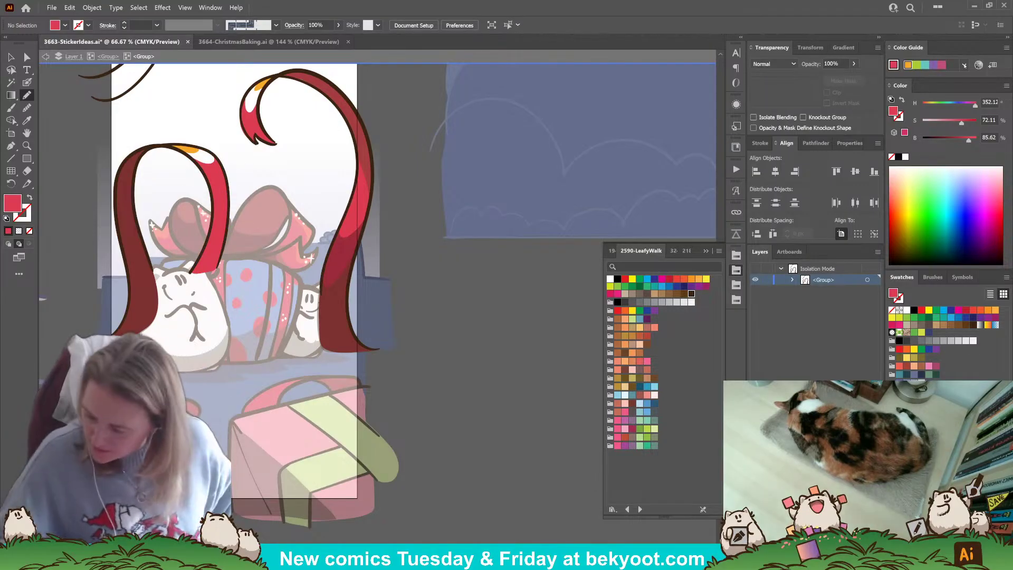
{"action": "left_click_drag", "start_coordinate": [975, 105], "coordinate": [924, 106]}
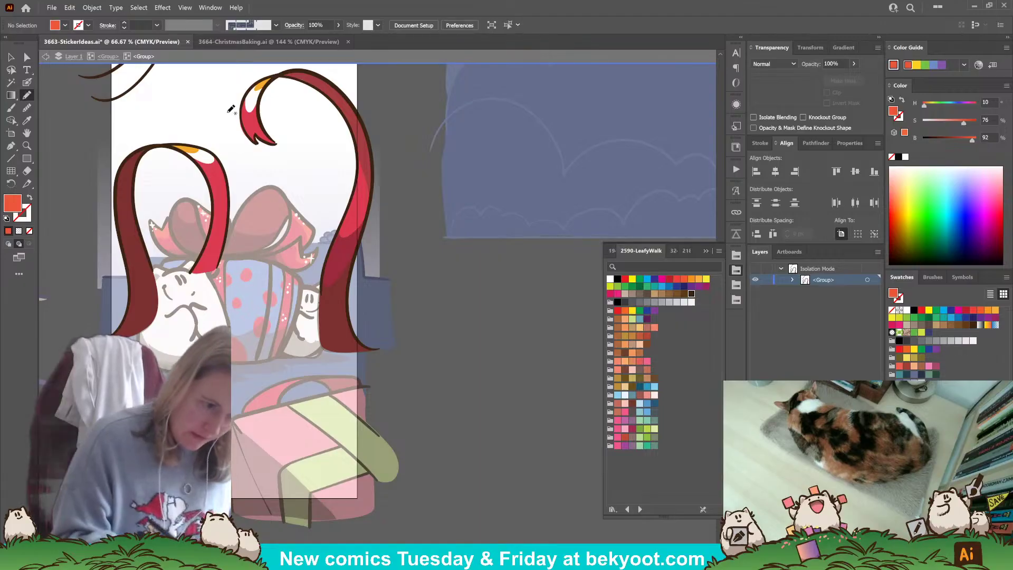
{"action": "mouse_move", "coordinate": [248, 106]}
{"action": "left_mouse_down"}
{"action": "mouse_move", "coordinate": [253, 87]}
{"action": "mouse_move", "coordinate": [272, 79]}
{"action": "left_mouse_up"}
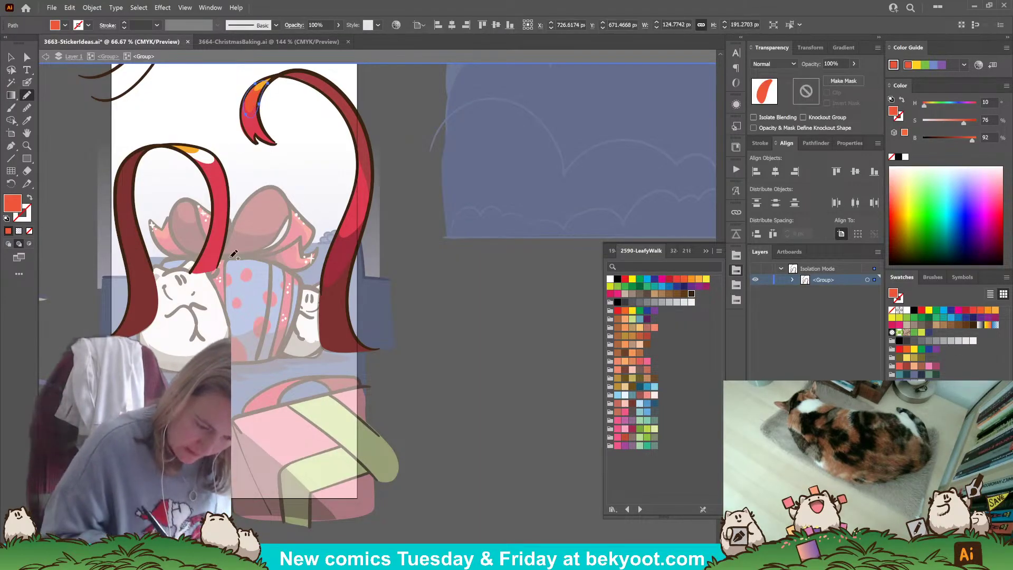
{"action": "mouse_move", "coordinate": [190, 152]}
{"action": "left_mouse_down"}
{"action": "mouse_move", "coordinate": [218, 166]}
{"action": "mouse_move", "coordinate": [182, 146]}
{"action": "left_mouse_up"}
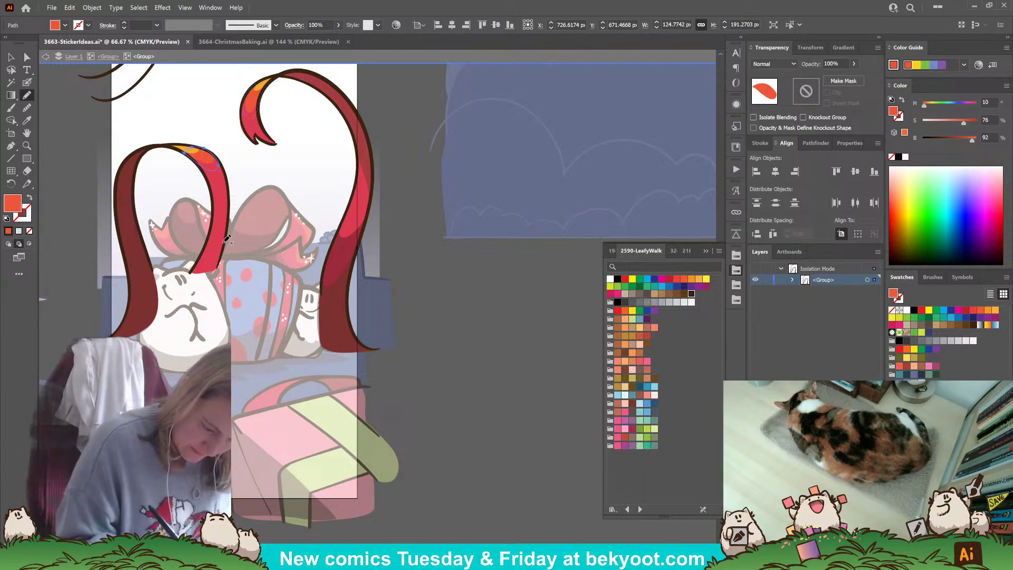
{"action": "key", "text": "ctrl+shift+a"}
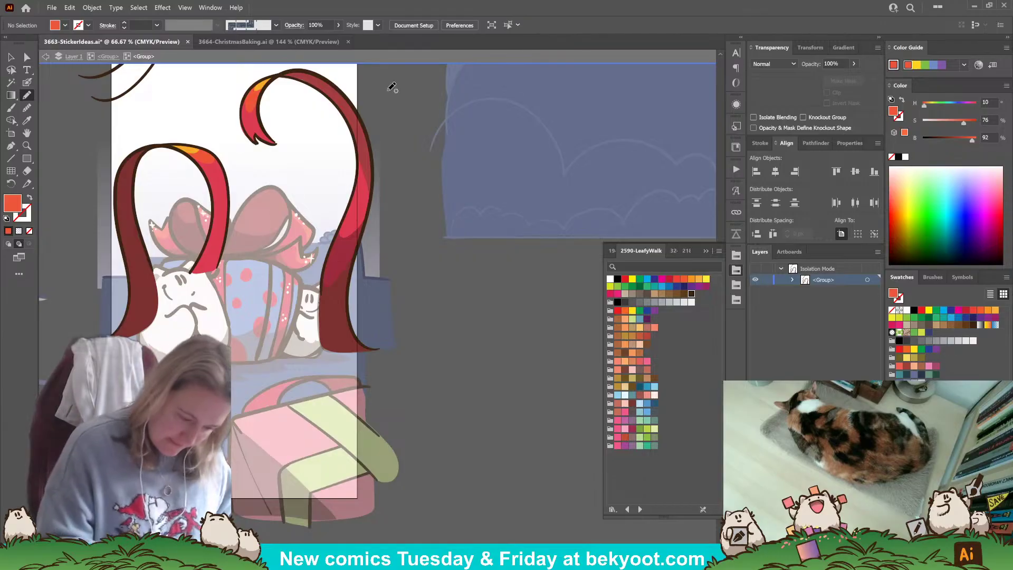
- Nudge an edge anchor of the bright red fill on the curled tip of the smaller cat's ribbon
{"action": "left_click_drag", "start_coordinate": [385, 297], "coordinate": [404, 302]}
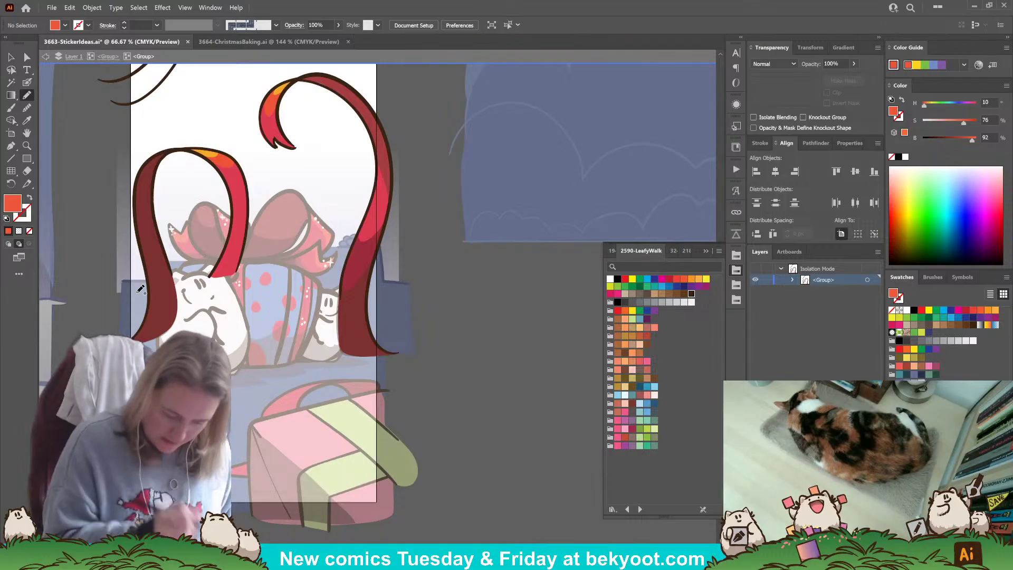
{"action": "left_click", "coordinate": [27, 56]}
{"action": "left_click", "coordinate": [261, 131]}
{"action": "left_click_drag", "start_coordinate": [260, 128], "coordinate": [262, 127]}
- Draw an orange highlight with forked ends across the middle of the uppermost ribbon, matching the existing highlights, and refine its lower tip
{"action": "left_click_drag", "start_coordinate": [206, 99], "coordinate": [267, 214]}
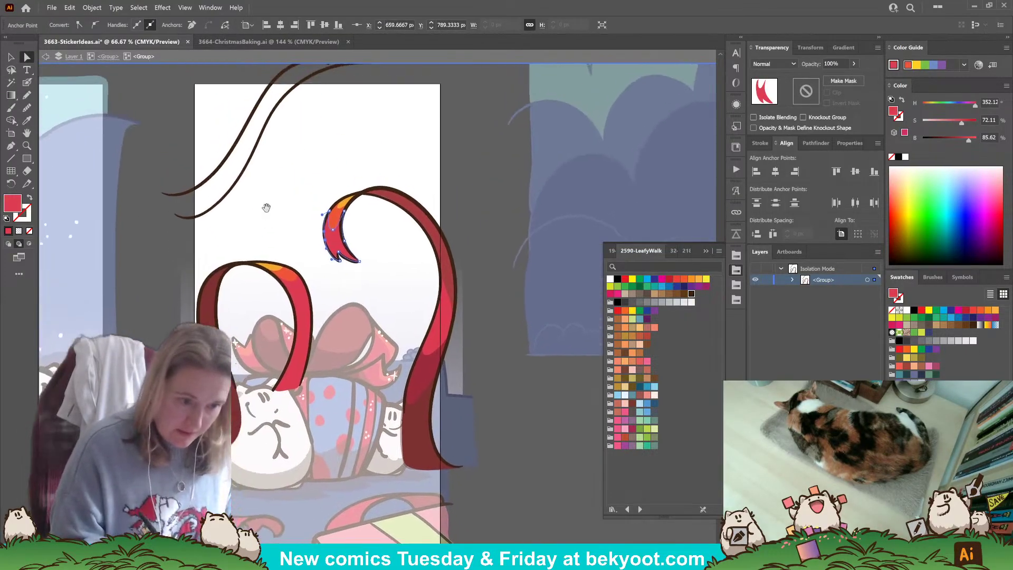
{"action": "key", "text": "n"}
{"action": "key", "text": "ctrl+shift+a"}
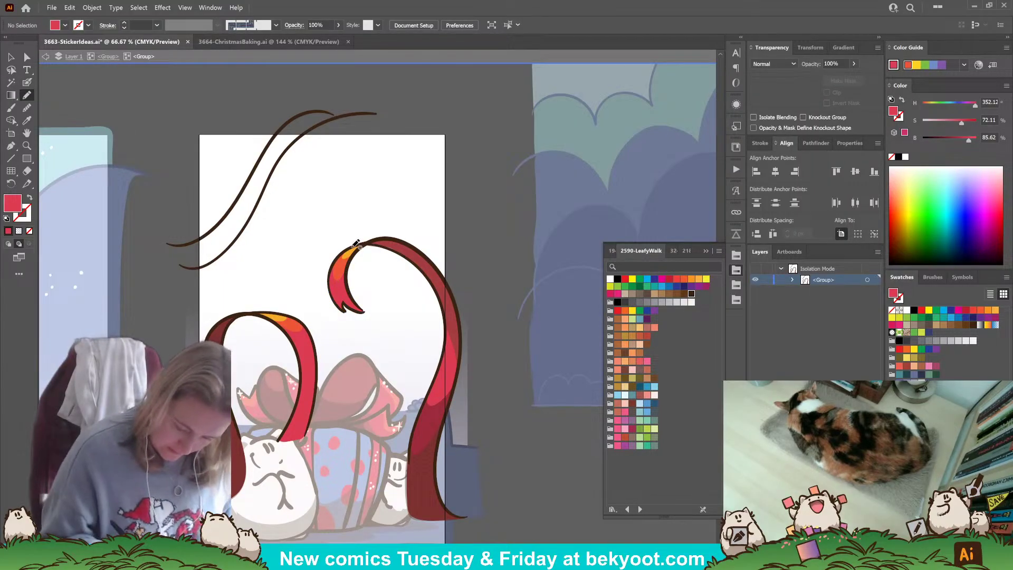
{"action": "left_click", "coordinate": [335, 269], "text": "ctrl"}
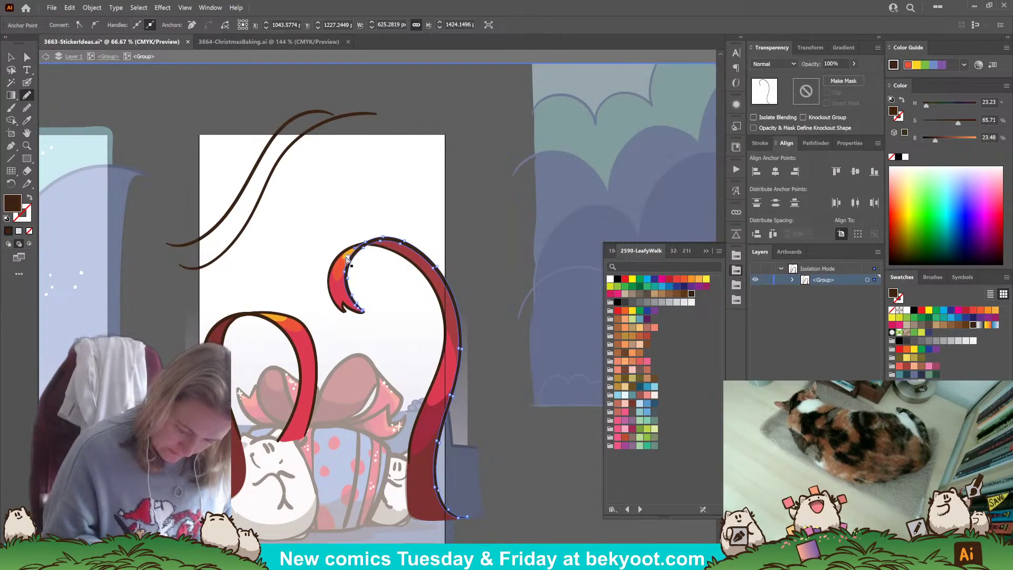
{"action": "left_click", "coordinate": [284, 324], "text": "ctrl"}
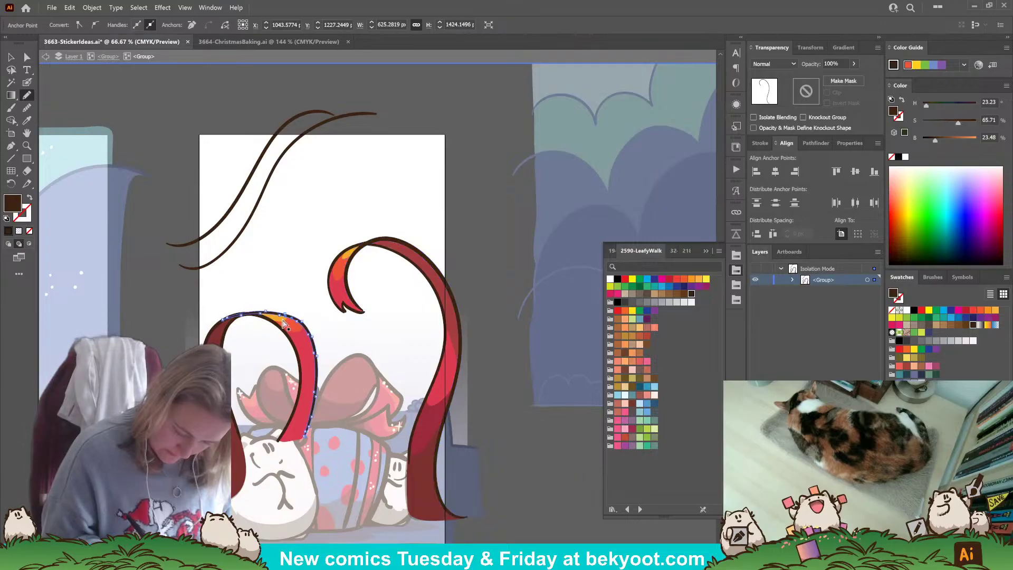
{"action": "left_click", "coordinate": [284, 323], "text": "ctrl"}
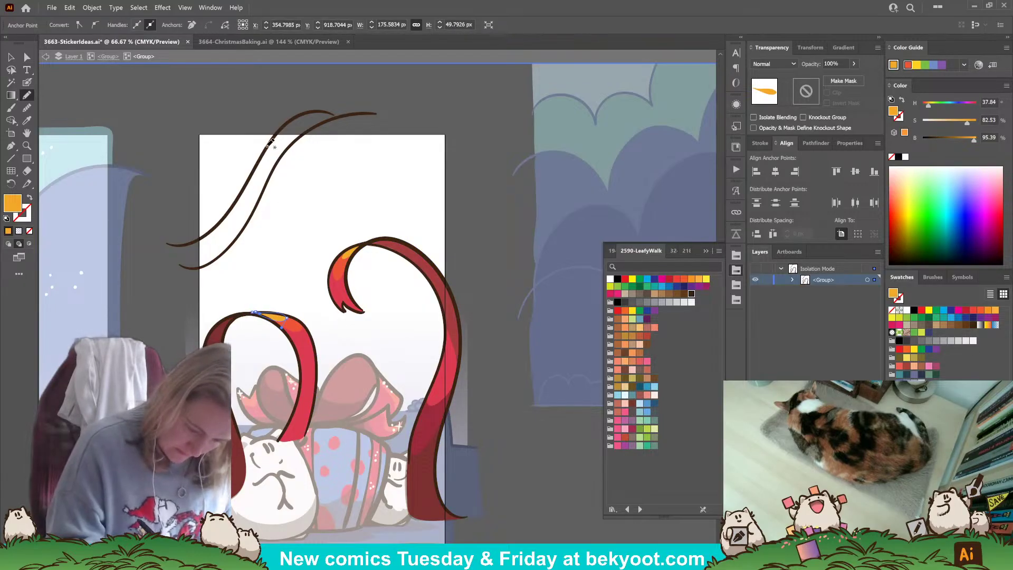
{"action": "mouse_move", "coordinate": [251, 187]}
{"action": "left_mouse_down"}
{"action": "mouse_move", "coordinate": [285, 150]}
{"action": "mouse_move", "coordinate": [238, 232]}
{"action": "mouse_move", "coordinate": [241, 201]}
{"action": "mouse_move", "coordinate": [233, 208]}
{"action": "mouse_move", "coordinate": [256, 163]}
{"action": "left_mouse_up"}
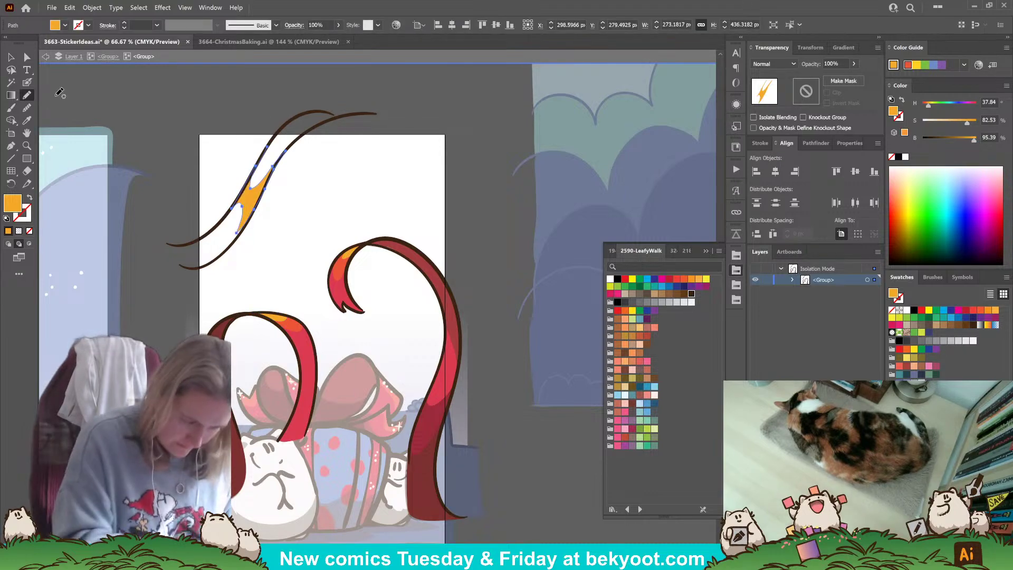
{"action": "key", "text": "a"}
{"action": "left_click_drag", "start_coordinate": [236, 235], "coordinate": [235, 238]}
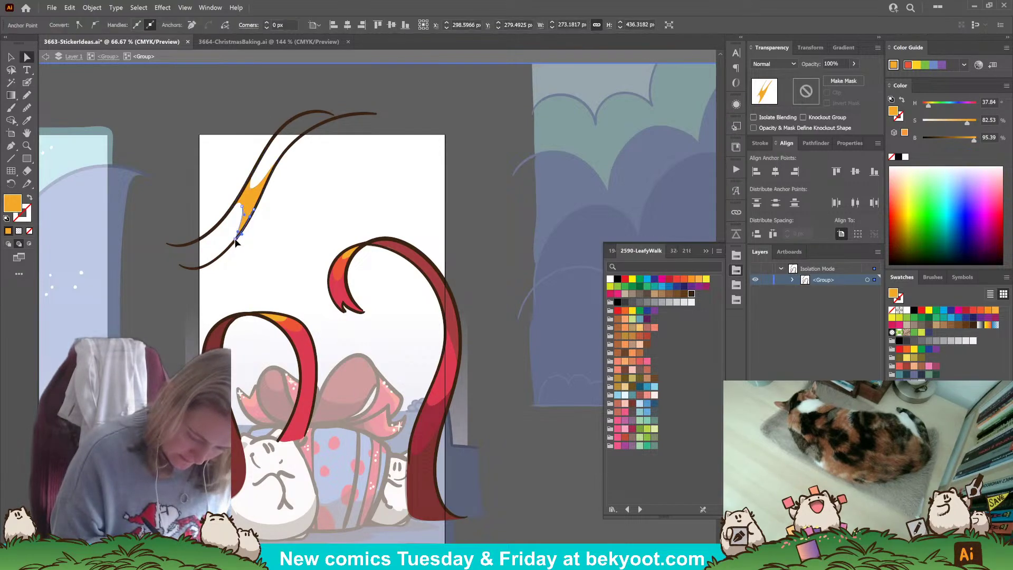
{"action": "left_click", "coordinate": [286, 212]}
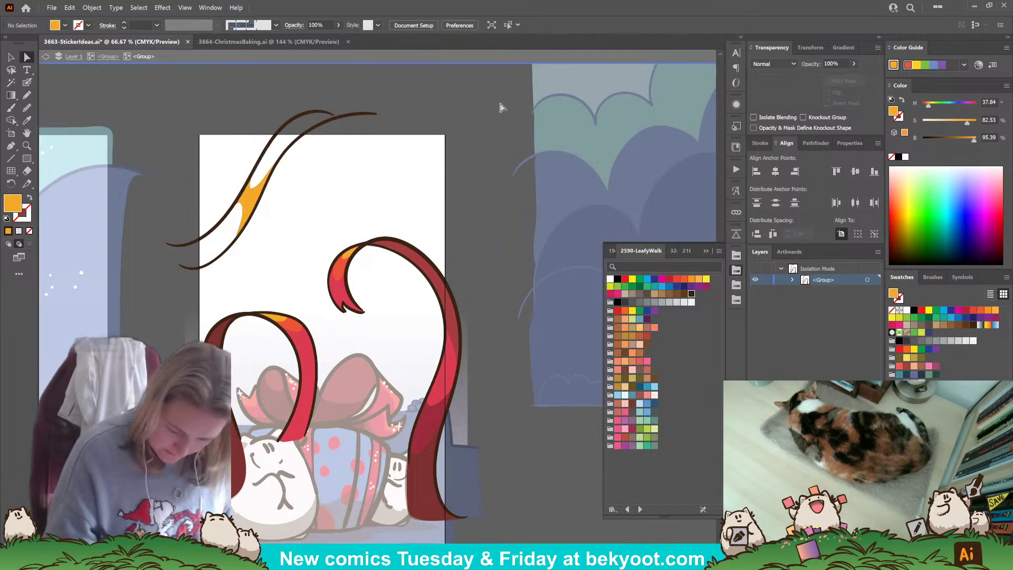
- Reuse the orange-red fill (H 9.83, S 75.79, B 91.99) to draw transition shapes at both ends of the uppermost ribbon's orange highlight
{"action": "left_click", "coordinate": [339, 272]}
{"action": "key", "text": "n"}
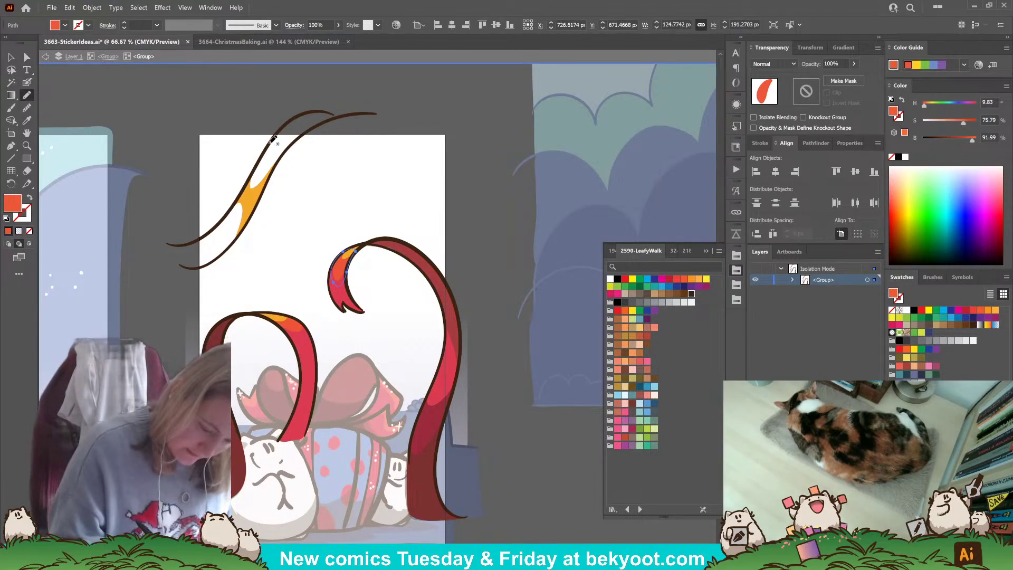
{"action": "mouse_move", "coordinate": [269, 153]}
{"action": "left_mouse_down"}
{"action": "mouse_move", "coordinate": [298, 136]}
{"action": "mouse_move", "coordinate": [266, 188]}
{"action": "left_mouse_up"}
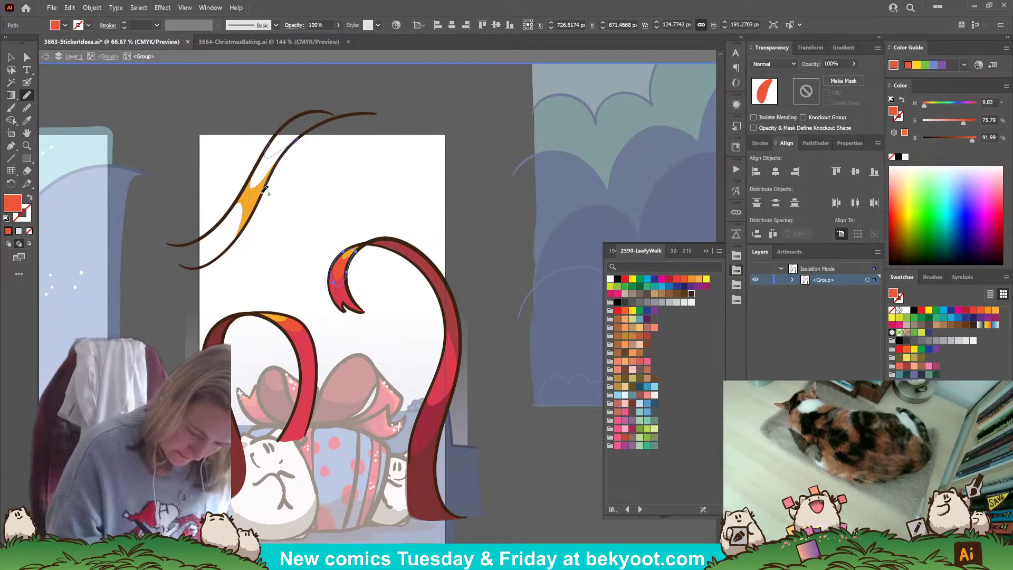
{"action": "mouse_move", "coordinate": [246, 226]}
{"action": "left_mouse_down"}
{"action": "mouse_move", "coordinate": [220, 257]}
{"action": "mouse_move", "coordinate": [221, 220]}
{"action": "mouse_move", "coordinate": [279, 133]}
{"action": "left_mouse_up"}
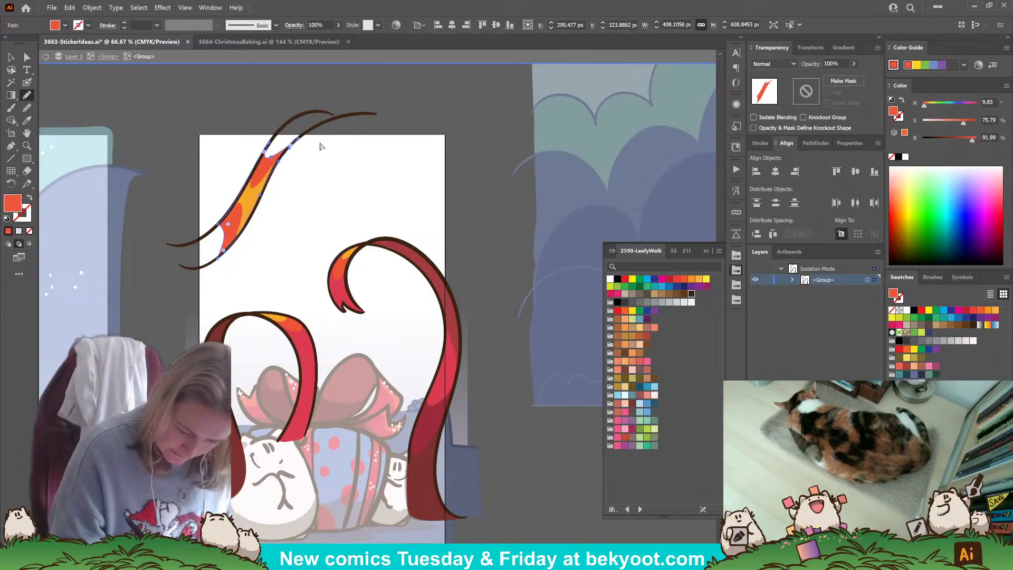
- Draw a red fill (H 352.12, S 72.11, B 85.62) along the uppermost ribbon and send it behind the highlight shapes and outlines
{"action": "left_click", "coordinate": [339, 297], "text": "ctrl"}
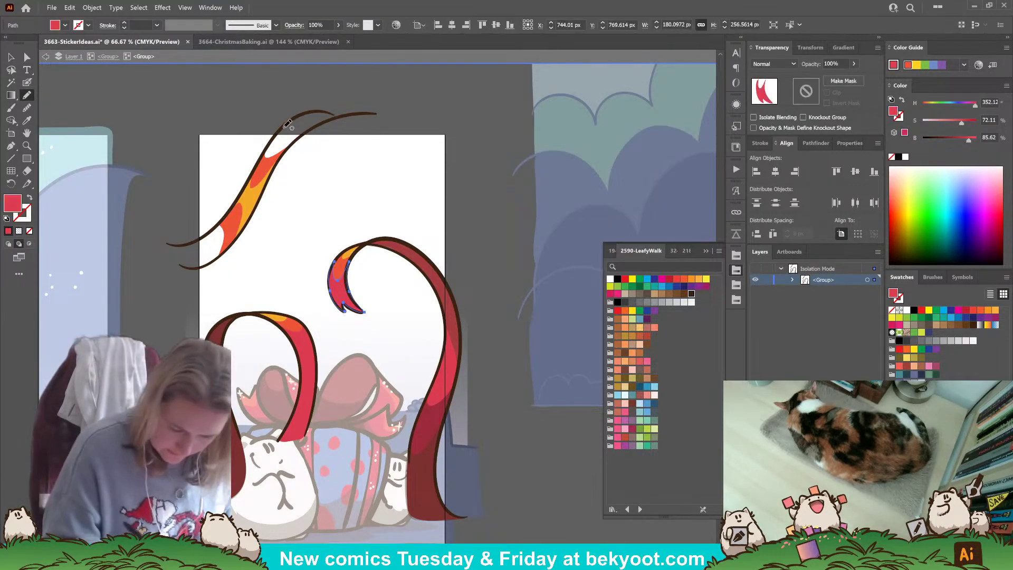
{"action": "mouse_move", "coordinate": [297, 117]}
{"action": "left_mouse_down"}
{"action": "mouse_move", "coordinate": [229, 212]}
{"action": "mouse_move", "coordinate": [183, 246]}
{"action": "mouse_move", "coordinate": [196, 268]}
{"action": "mouse_move", "coordinate": [229, 246]}
{"action": "mouse_move", "coordinate": [291, 144]}
{"action": "mouse_move", "coordinate": [333, 119]}
{"action": "mouse_move", "coordinate": [294, 119]}
{"action": "left_mouse_up"}
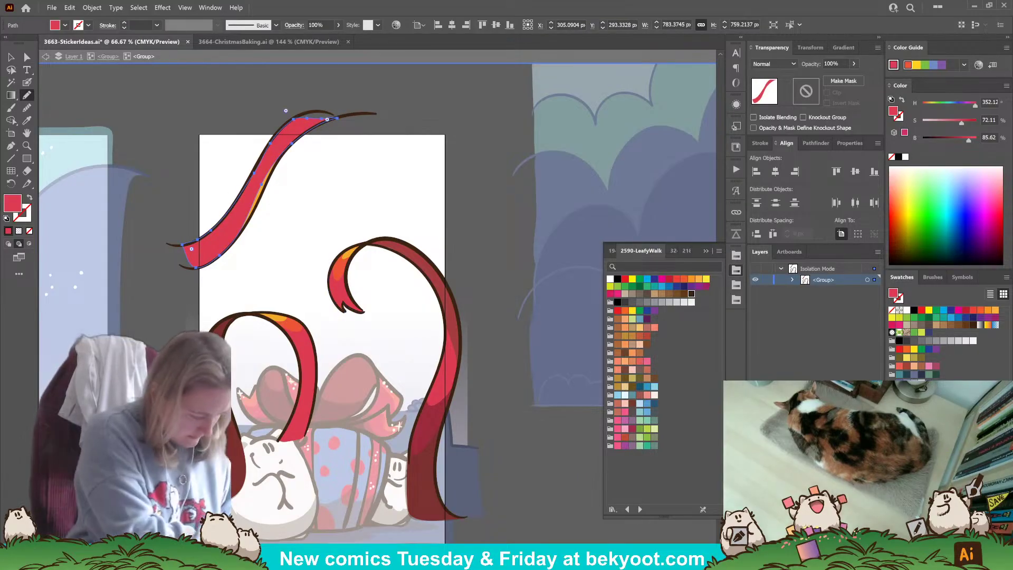
{"action": "key", "text": "ctrl+shift+["}
{"action": "left_click", "coordinate": [362, 212], "text": "ctrl"}
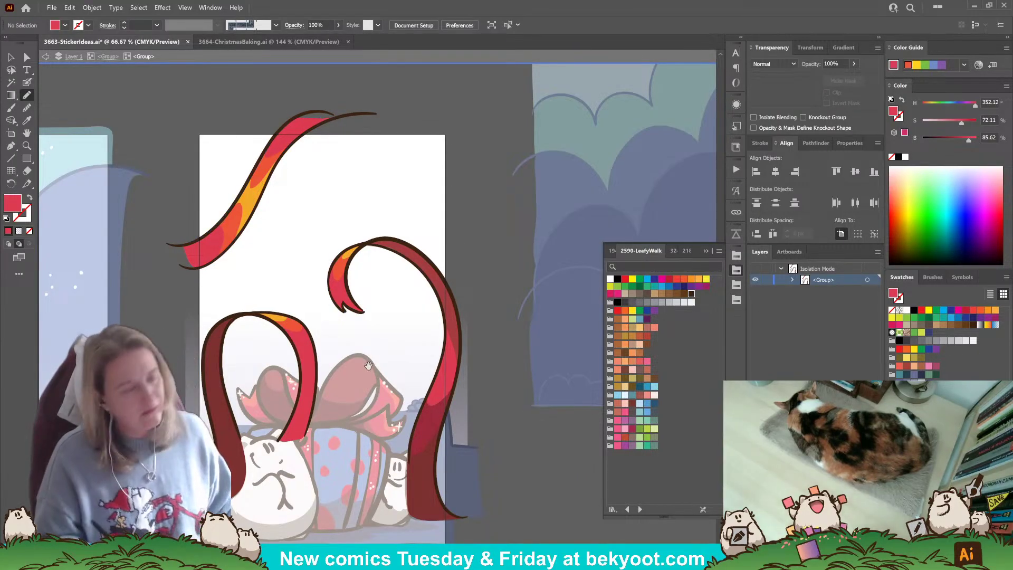
- Paint white shine strokes and sparkle dots with the Blob Brush on the orange and red bends of all three ribbons, and exit their group
{"action": "left_click_drag", "start_coordinate": [354, 297], "coordinate": [352, 226]}
{"action": "left_click_drag", "start_coordinate": [347, 344], "coordinate": [337, 323]}
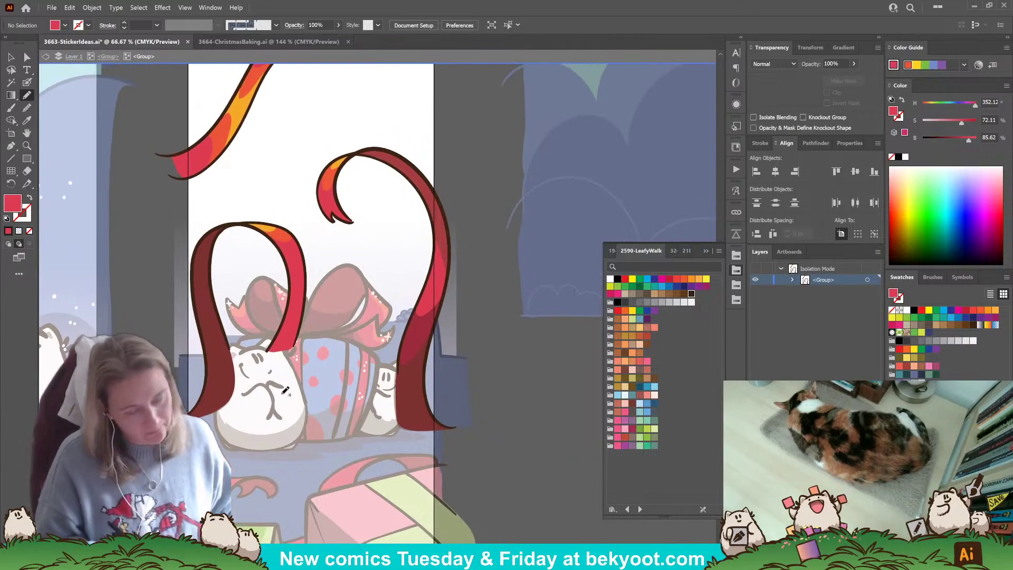
{"action": "left_click", "coordinate": [27, 83]}
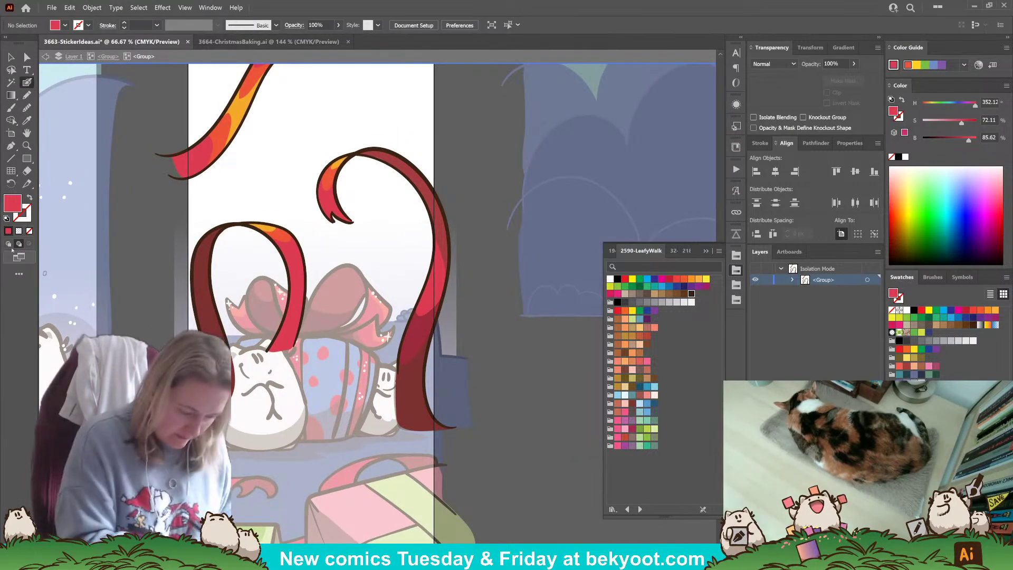
{"action": "left_click", "coordinate": [610, 279]}
{"action": "left_click_drag", "start_coordinate": [345, 150], "coordinate": [335, 174]}
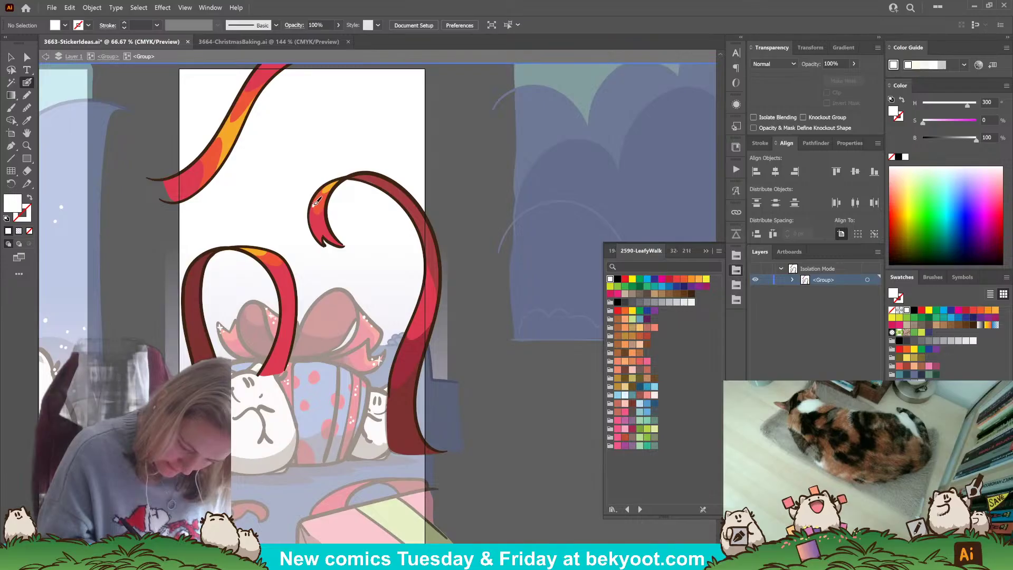
{"action": "left_click_drag", "start_coordinate": [323, 189], "coordinate": [331, 183]}
{"action": "key", "text": "ctrl+z"}
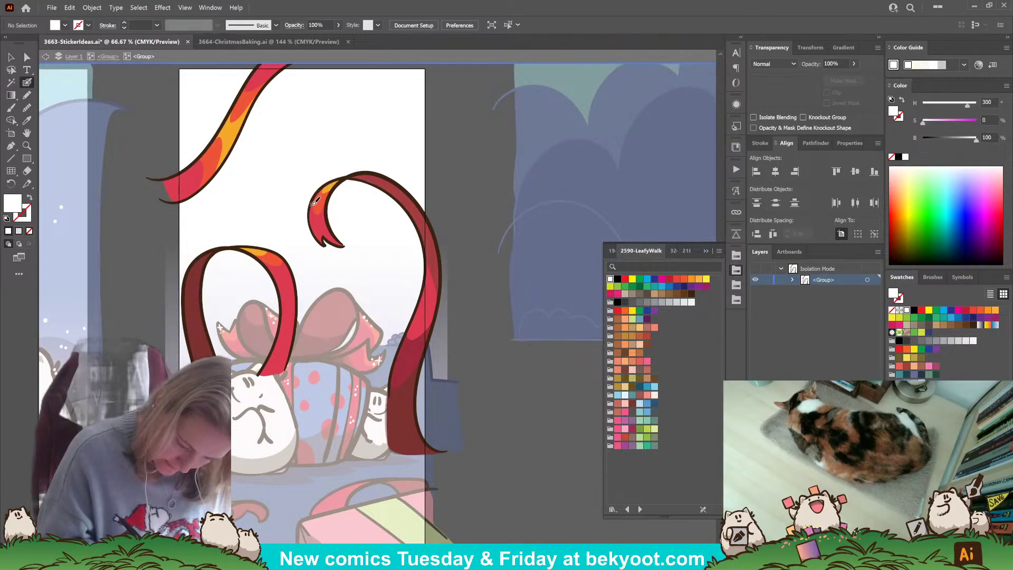
{"action": "key", "text": "ctrl+z"}
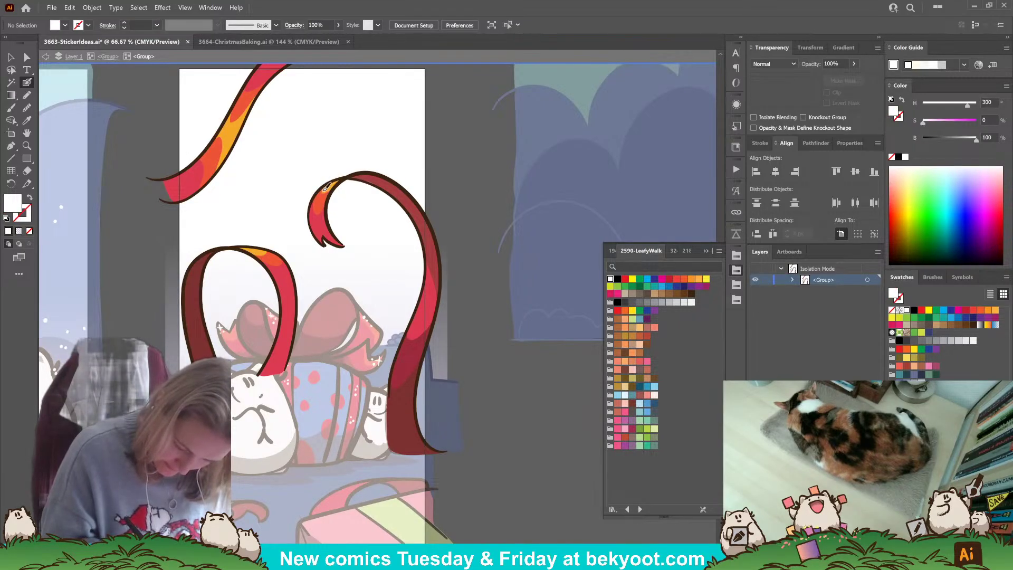
{"action": "key", "text": "shift+x"}
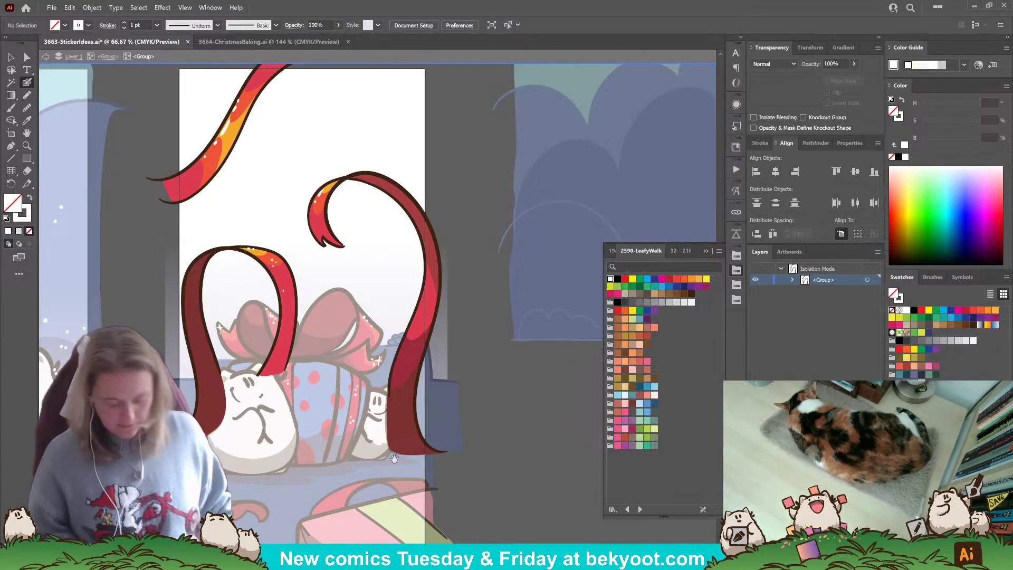
{"action": "left_click_drag", "start_coordinate": [361, 405], "coordinate": [352, 357]}
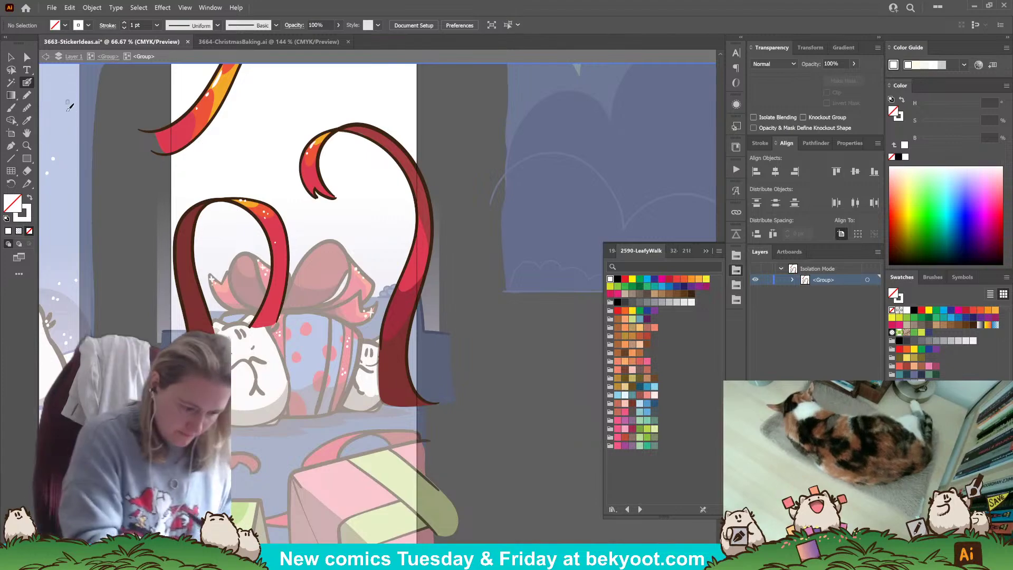
{"action": "left_click", "coordinate": [108, 56]}
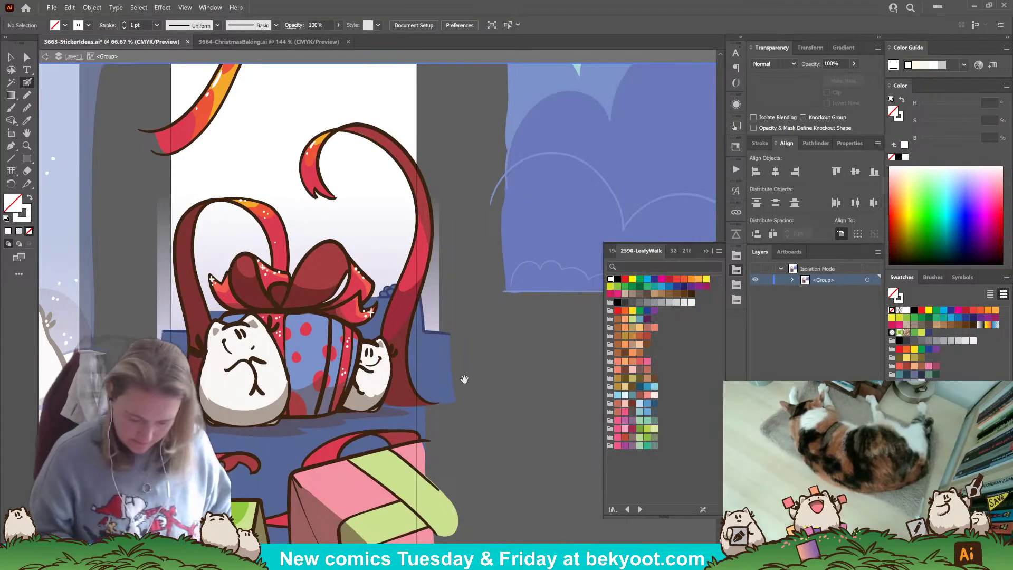
- Draw a pale yellow-green rectangle (H 68.94, S 28.51, B 91.94), 1312 by about 1913 px, over the sky area and send it to the back
{"action": "left_click_drag", "start_coordinate": [459, 372], "coordinate": [474, 309]}
{"action": "key", "text": "v"}
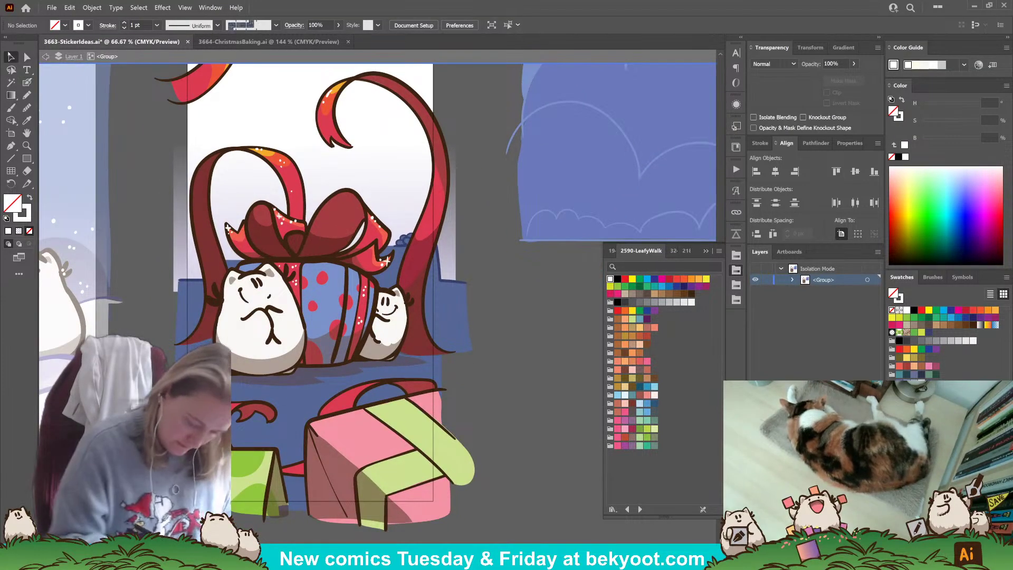
{"action": "left_click_drag", "start_coordinate": [429, 374], "coordinate": [427, 439]}
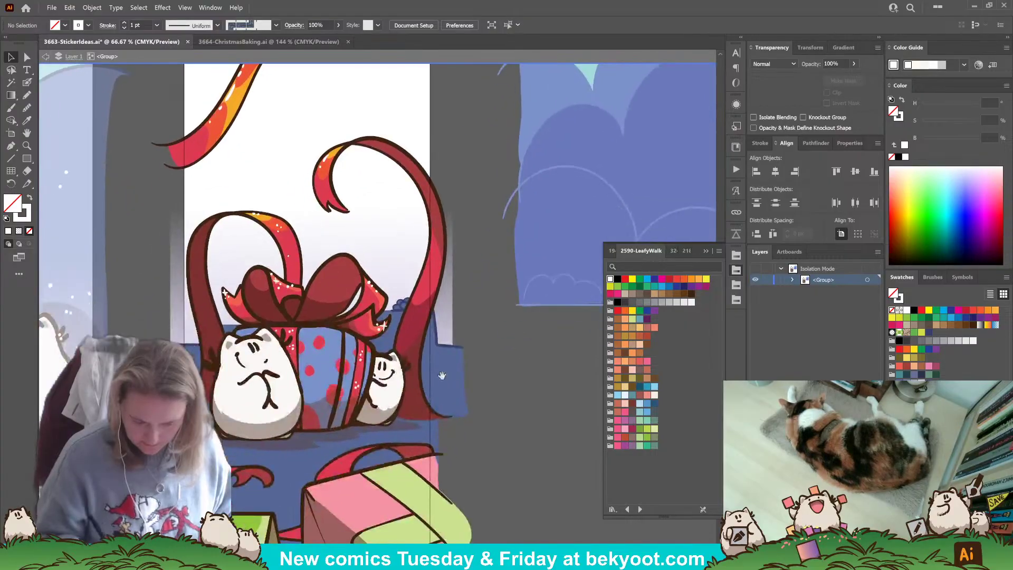
{"action": "left_click_drag", "start_coordinate": [443, 335], "coordinate": [441, 307]}
{"action": "scroll", "coordinate": [262, 201], "scroll_direction": "down", "scroll_amount": 1}
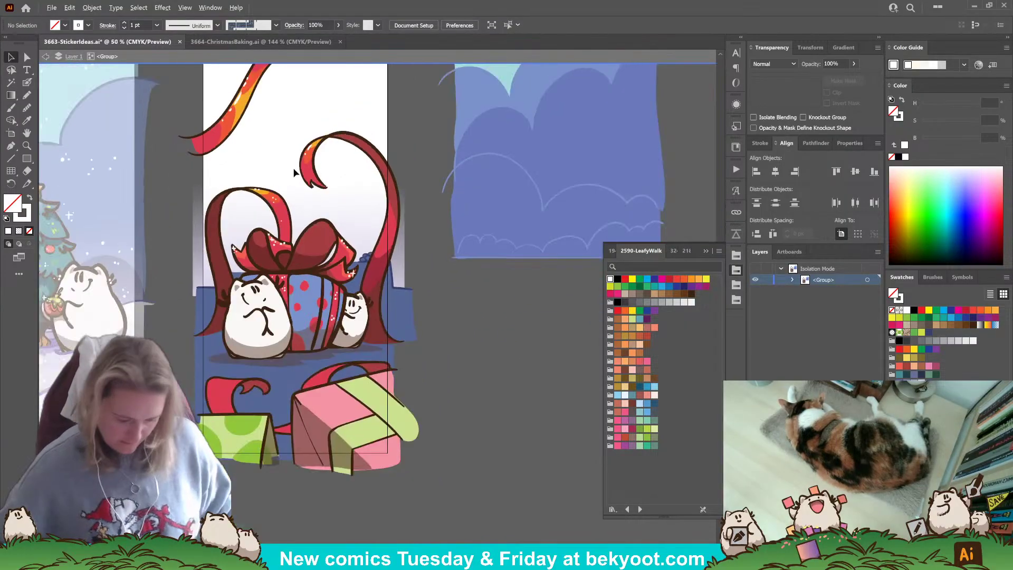
{"action": "left_click_drag", "start_coordinate": [307, 414], "coordinate": [325, 460]}
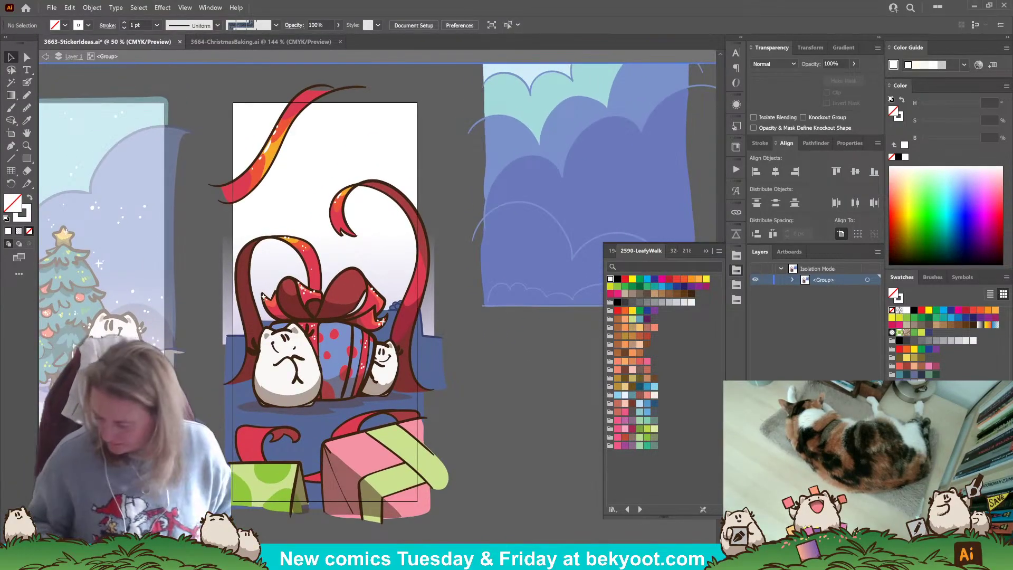
{"action": "left_click", "coordinate": [655, 429]}
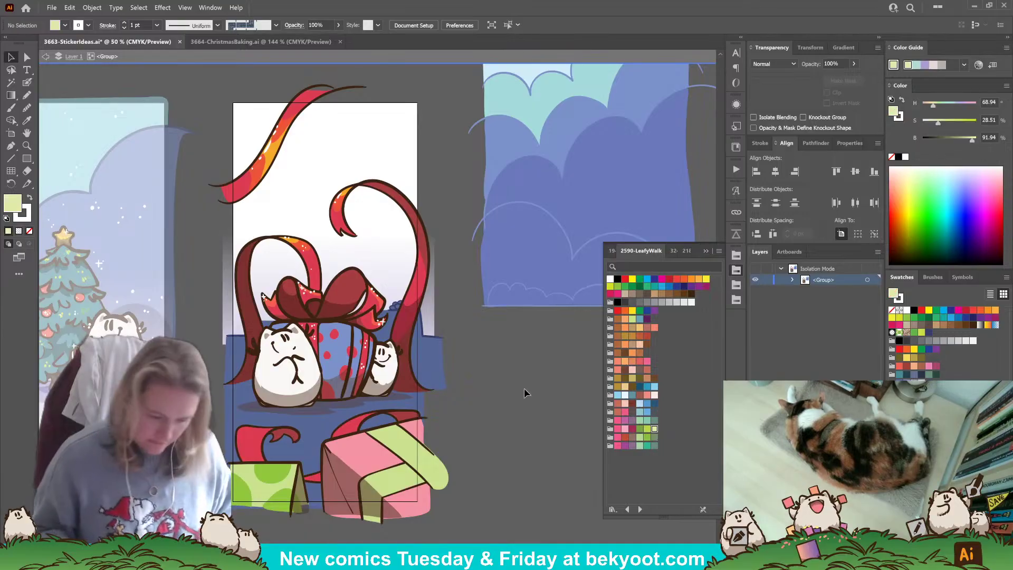
{"action": "left_click", "coordinate": [27, 158]}
{"action": "left_click_drag", "start_coordinate": [228, 96], "coordinate": [418, 377]}
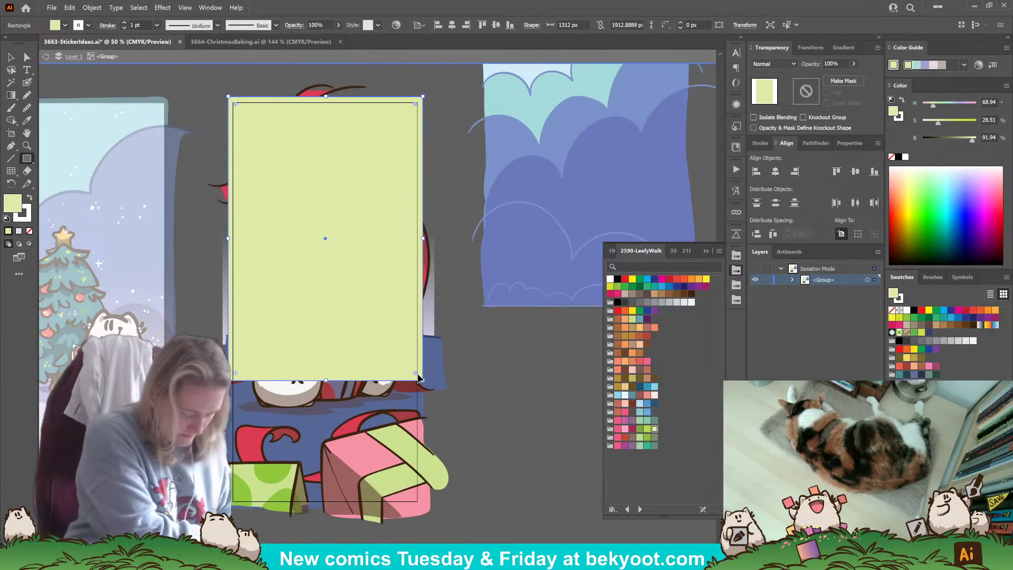
{"action": "key", "text": "ctrl+shift+bracketleft"}
{"action": "key", "text": "ctrl+shift+a"}
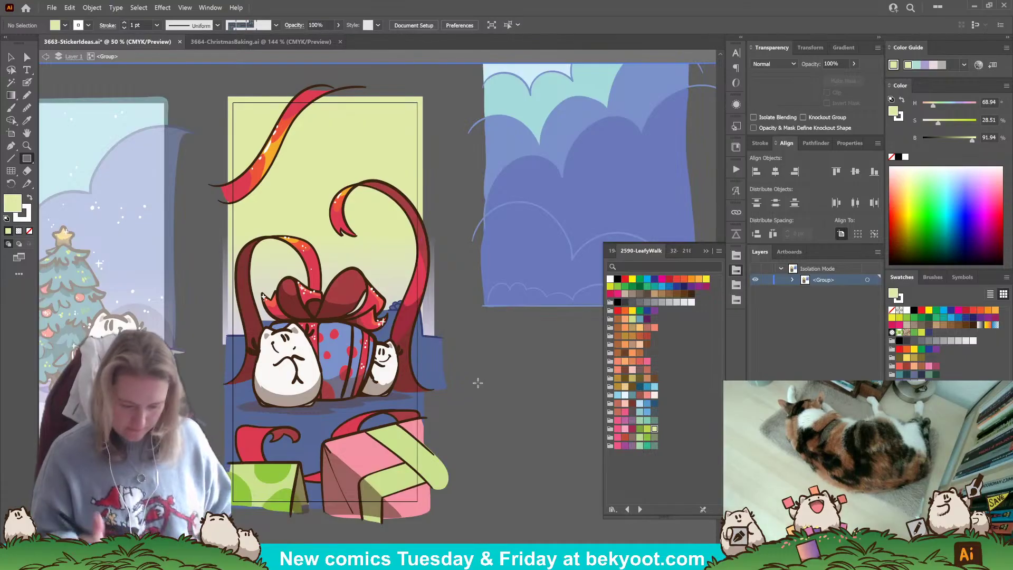
- Compare teal, light cyan and blue fills on the sky rectangle and keep the blue one (H 223.5, S 38.41, B 79.03)
{"action": "left_click", "coordinate": [425, 99]}
{"action": "key", "text": "Escape"}
{"action": "key", "text": "v"}
{"action": "left_click", "coordinate": [422, 97]}
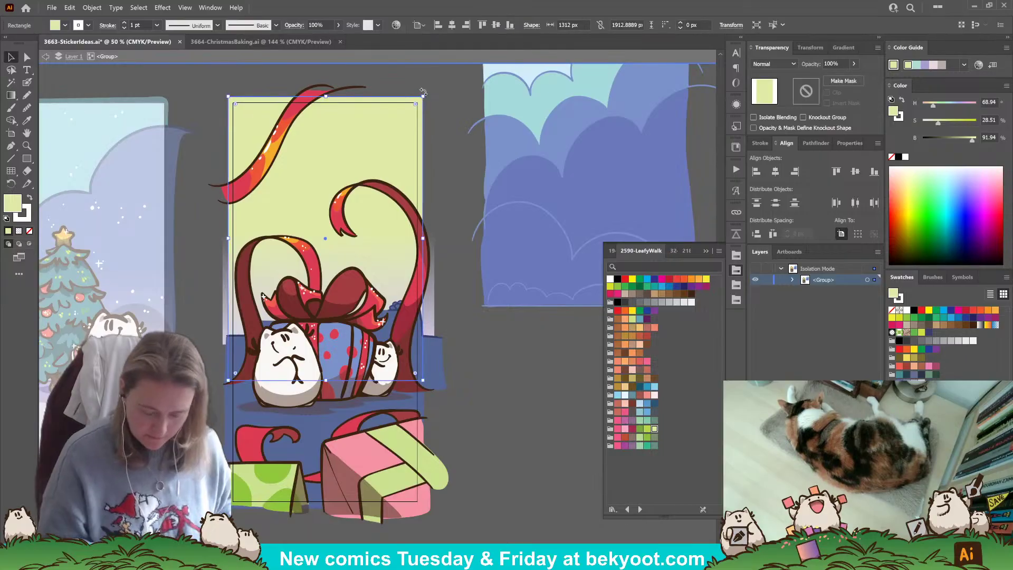
{"action": "key", "text": "ctrl+z"}
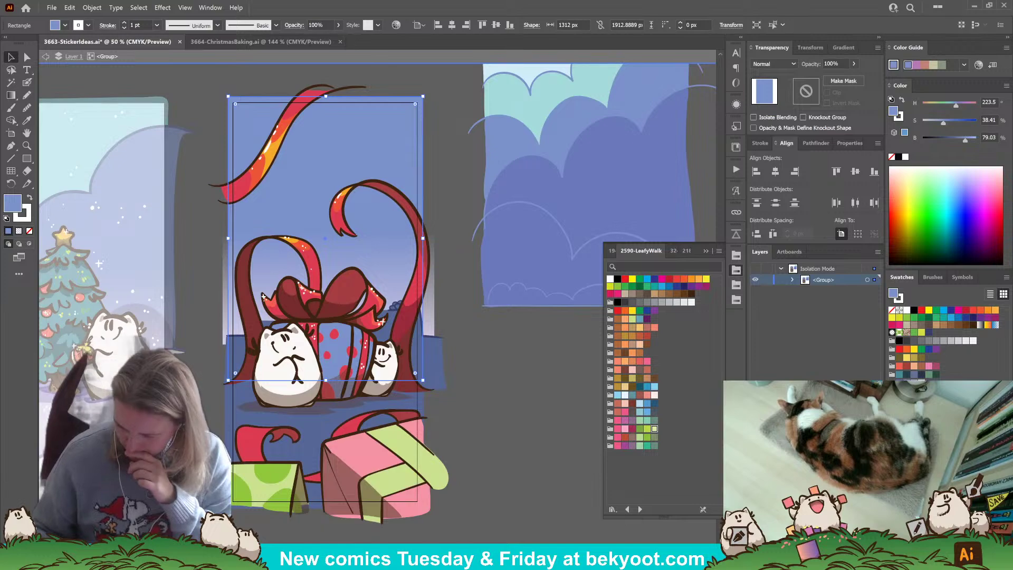
{"action": "key", "text": "ctrl+z"}
{"action": "key", "text": "ctrl+z"}
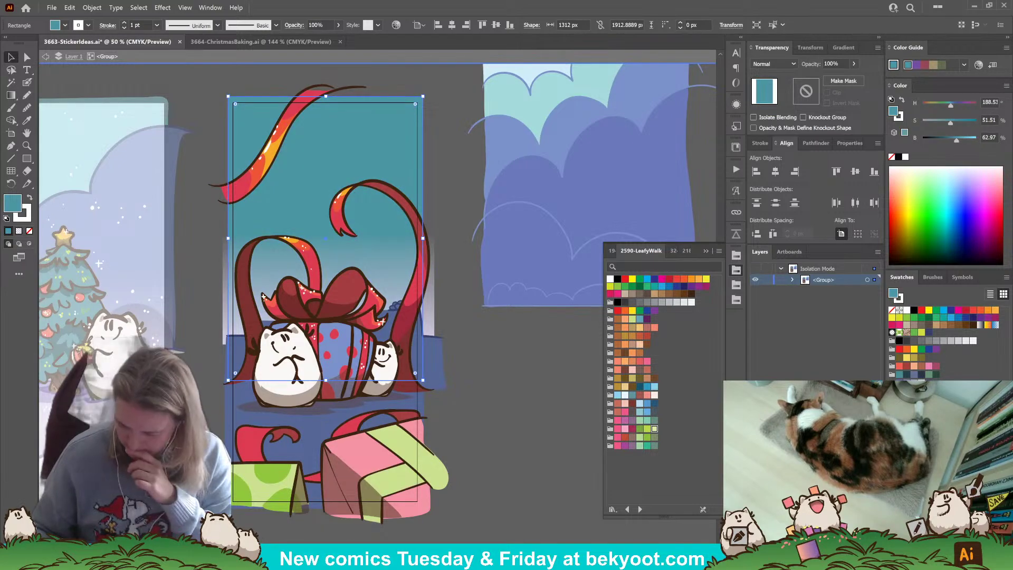
{"action": "key", "text": "ctrl+shift+z"}
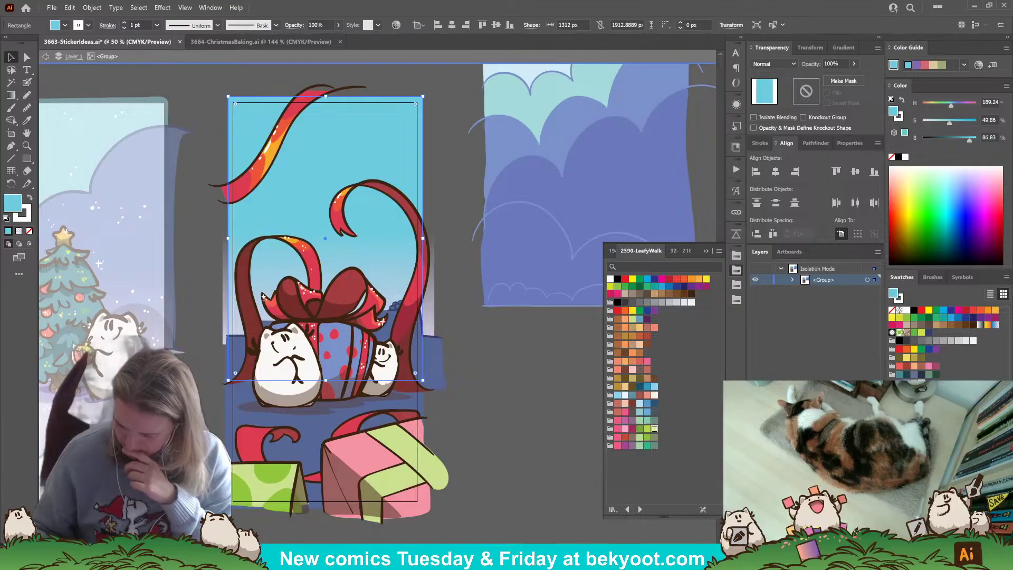
{"action": "key", "text": "ctrl+shift+z"}
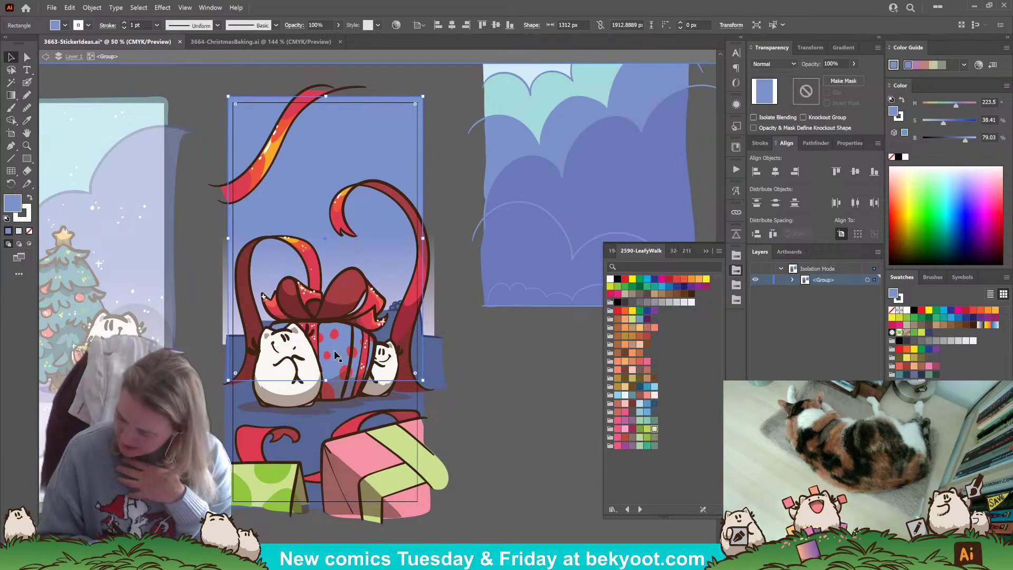
{"action": "key", "text": "ctrl+shift+a"}
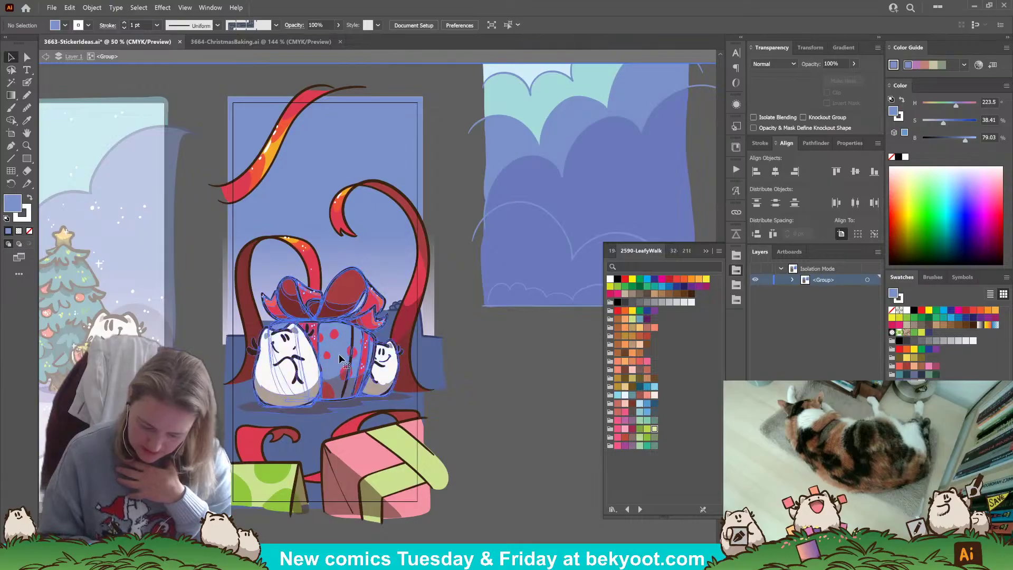
- Recolor the highlight on the bow's two right-hand ribbon tails to the golden orange swatch
{"action": "left_click", "coordinate": [340, 355]}
{"action": "left_click", "coordinate": [519, 371]}
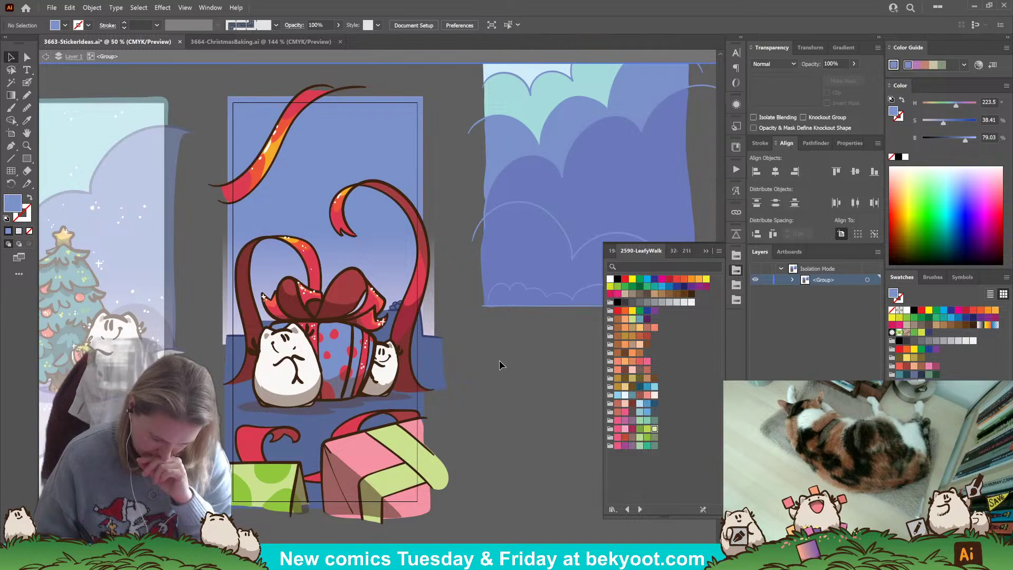
{"action": "left_click", "coordinate": [27, 56]}
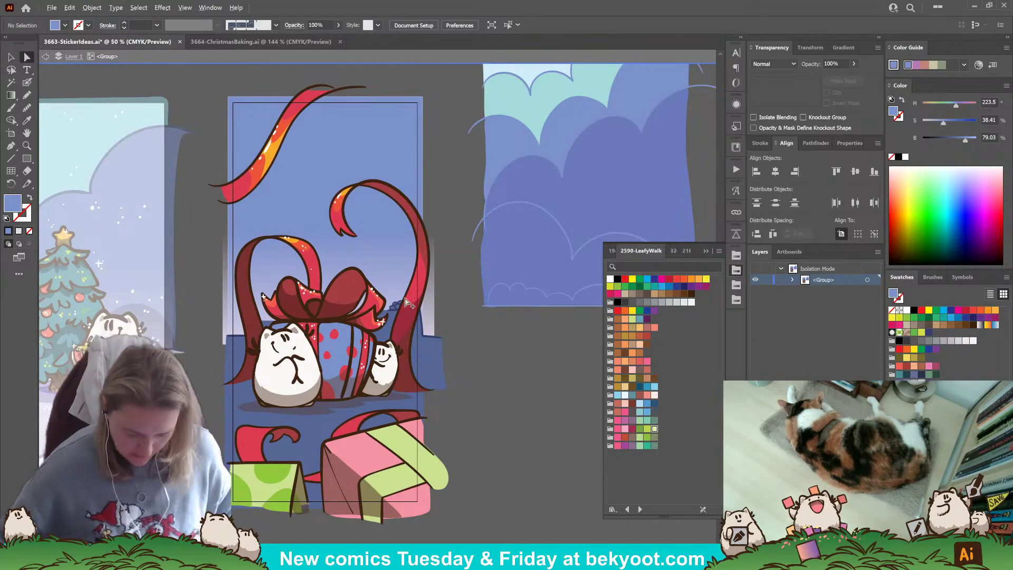
{"action": "scroll", "coordinate": [414, 299], "scroll_direction": "up", "scroll_amount": 4}
{"action": "left_click", "coordinate": [321, 296]}
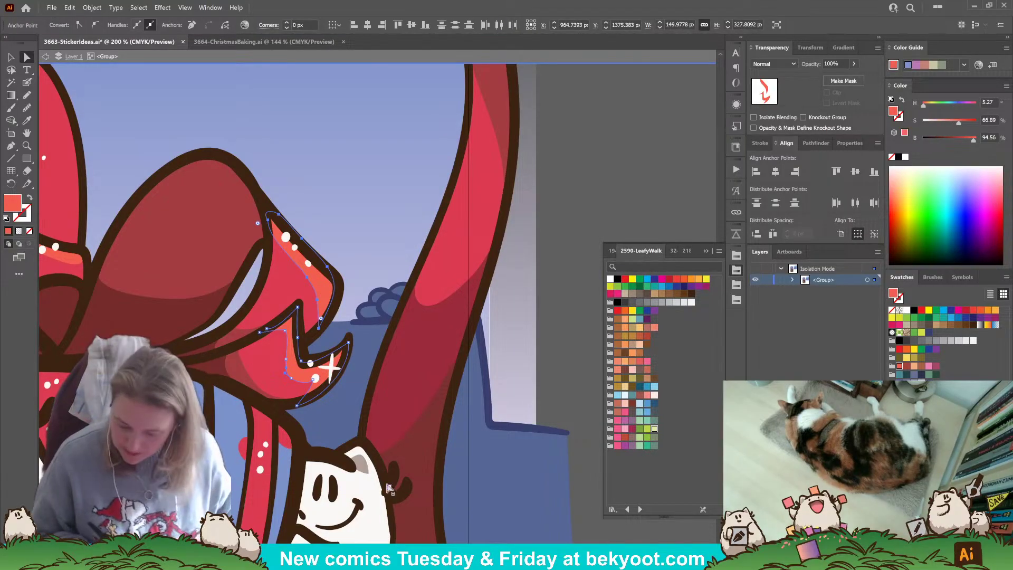
{"action": "left_click", "coordinate": [908, 399]}
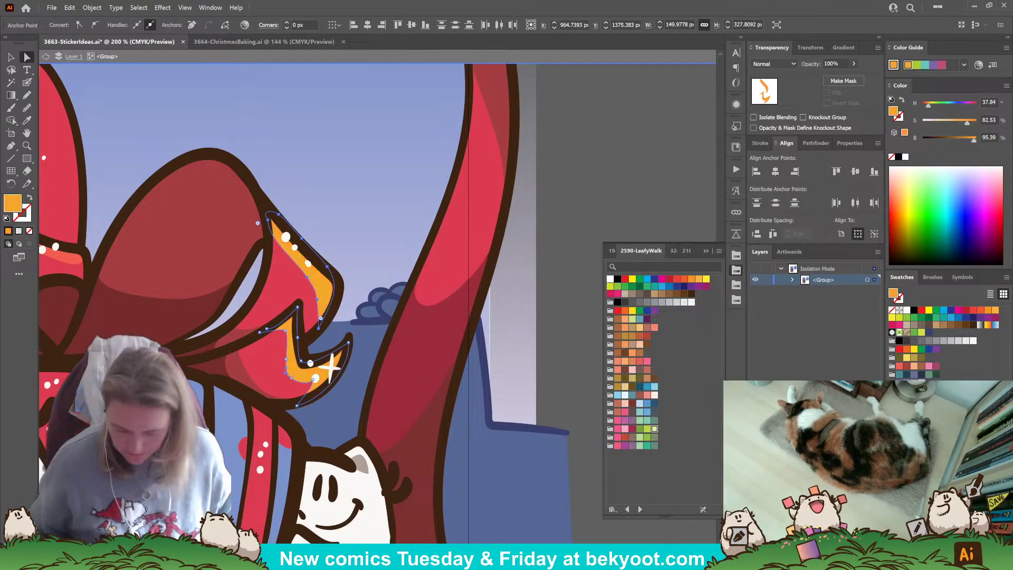
{"action": "scroll", "coordinate": [275, 292], "scroll_direction": "down", "scroll_amount": 3}
{"action": "scroll", "coordinate": [275, 292], "scroll_direction": "down", "scroll_amount": 1}
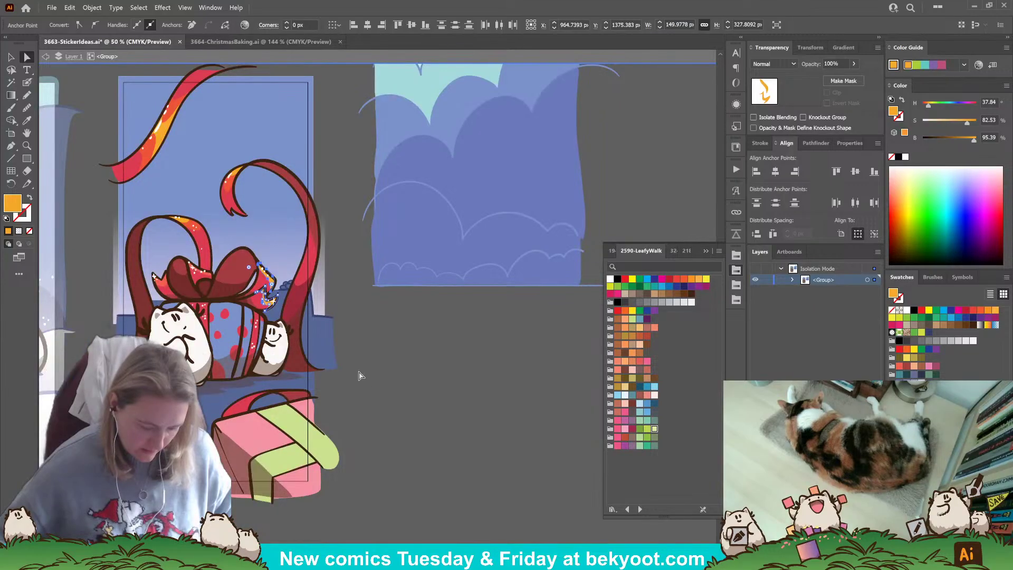
{"action": "left_click", "coordinate": [422, 393]}
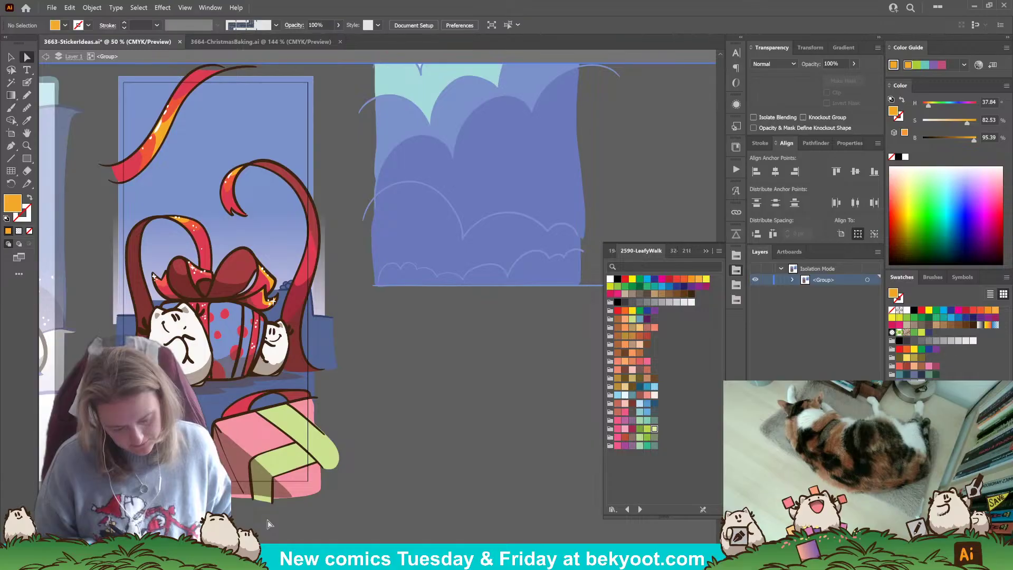
- Try to recolor the orange highlight on the loose upper ribbon with the red-orange sampled from the bow
{"action": "left_click", "coordinate": [163, 139]}
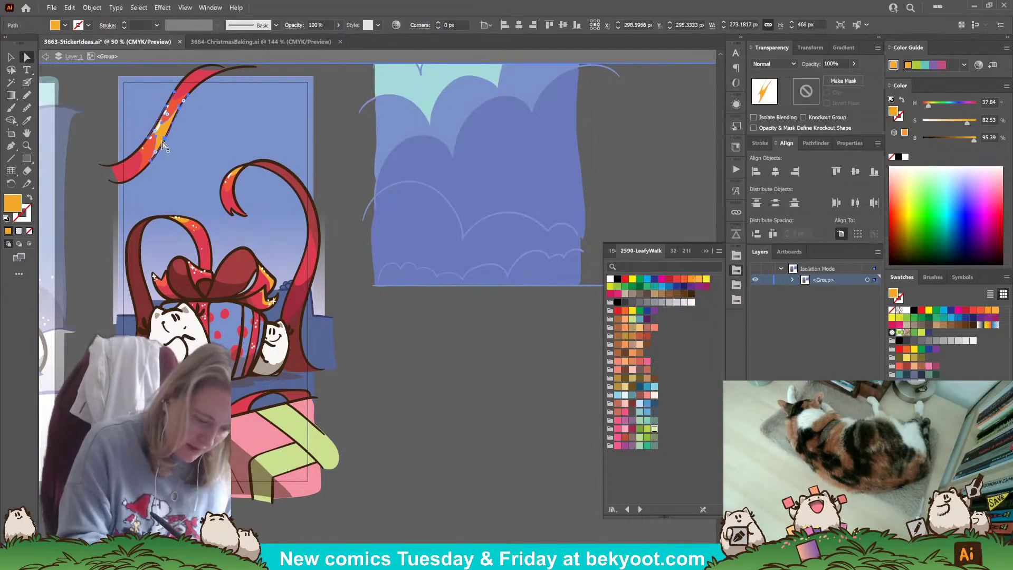
{"action": "key", "text": "i"}
{"action": "left_click", "coordinate": [165, 281]}
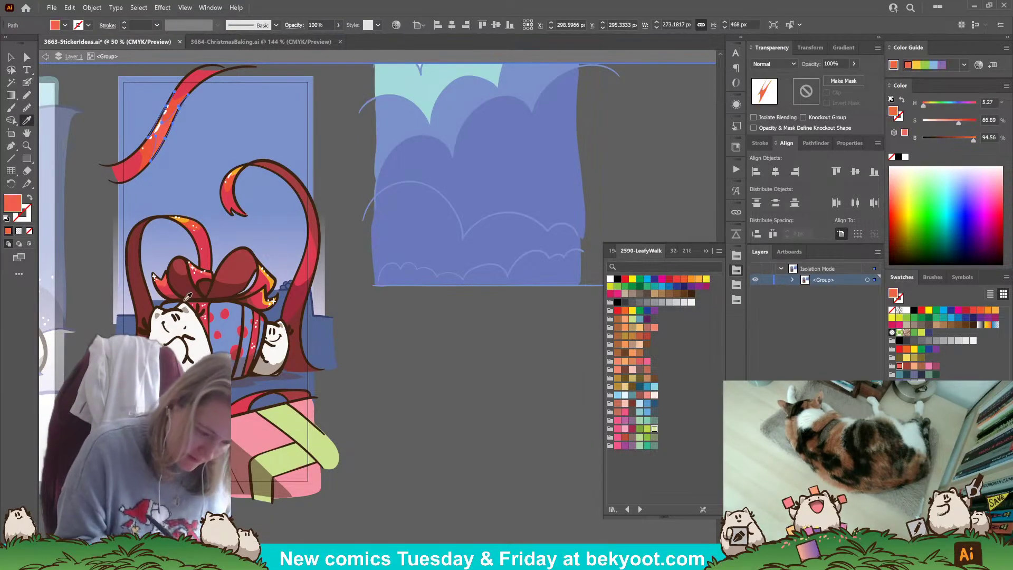
{"action": "key", "text": "ctrl+shift+a"}
{"action": "key", "text": "ctrl+z"}
{"action": "key", "text": "ctrl+z"}
- Lower the opacity of the orange highlight on the loose upper ribbon to 32%
{"action": "left_click", "coordinate": [854, 63]}
{"action": "left_click_drag", "start_coordinate": [854, 76], "coordinate": [842, 77]}
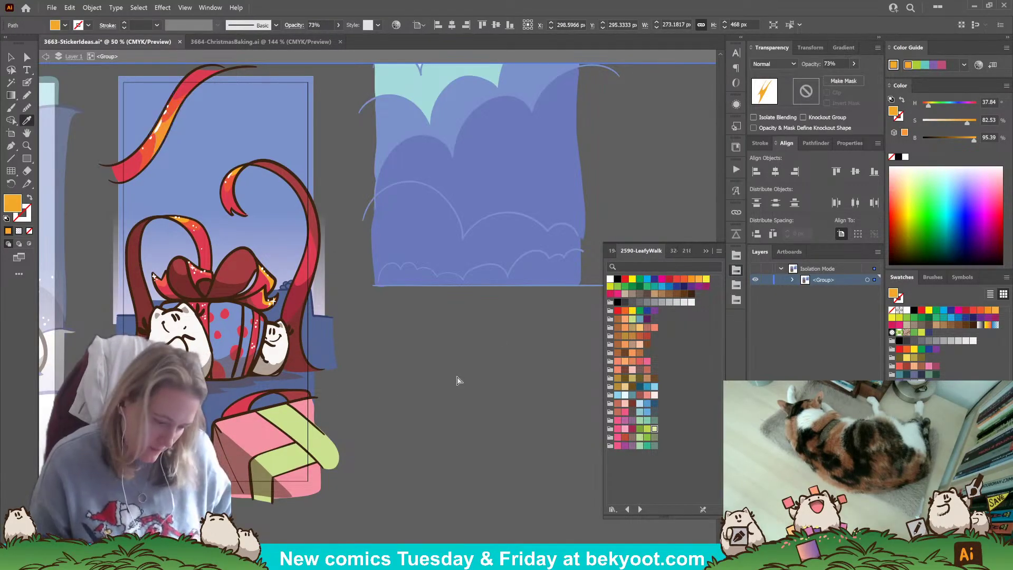
{"action": "key", "text": "ctrl+shift+a"}
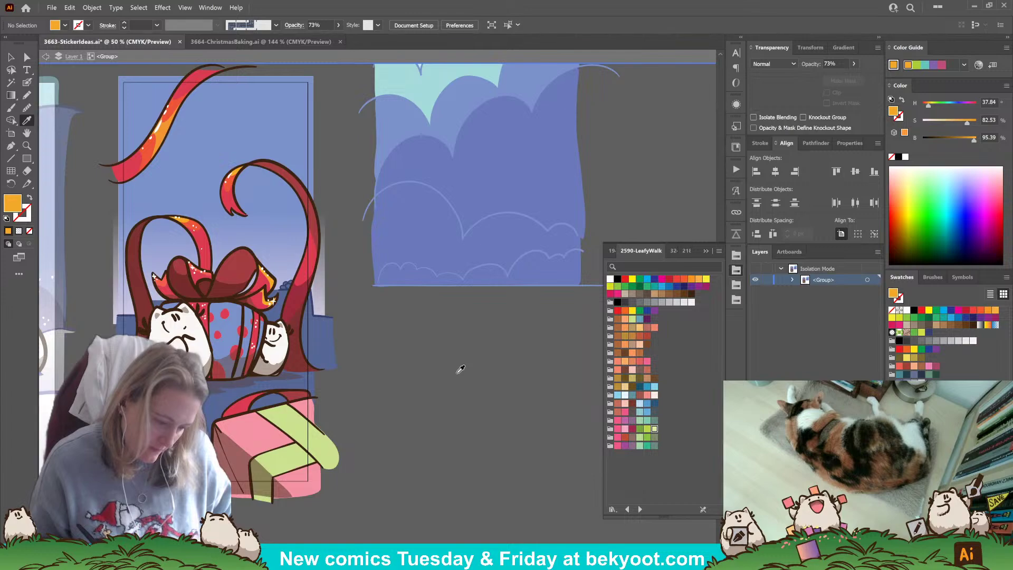
{"action": "left_click", "coordinate": [167, 152]}
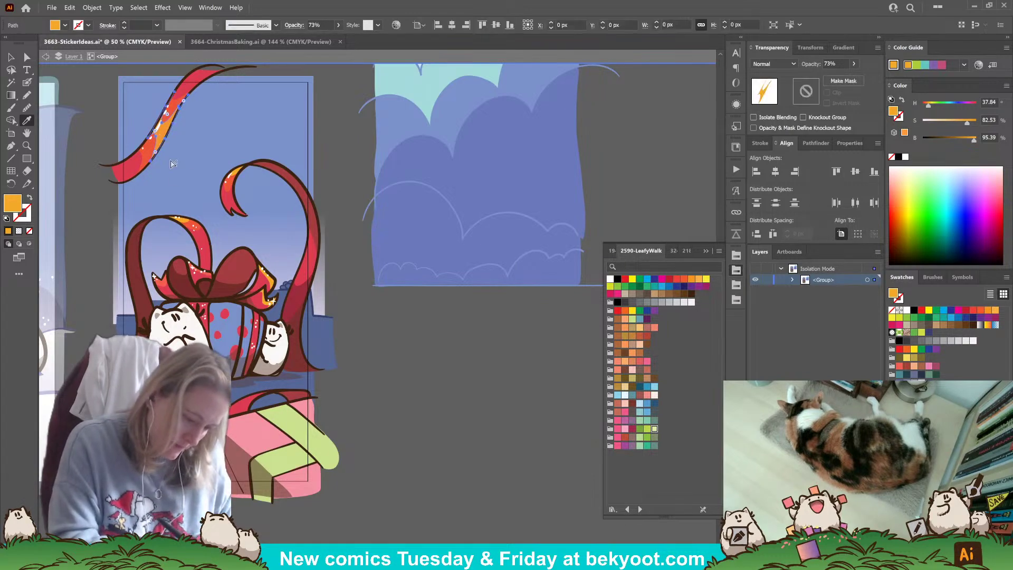
{"action": "left_click", "coordinate": [853, 63]}
{"action": "left_click_drag", "start_coordinate": [842, 77], "coordinate": [827, 78]}
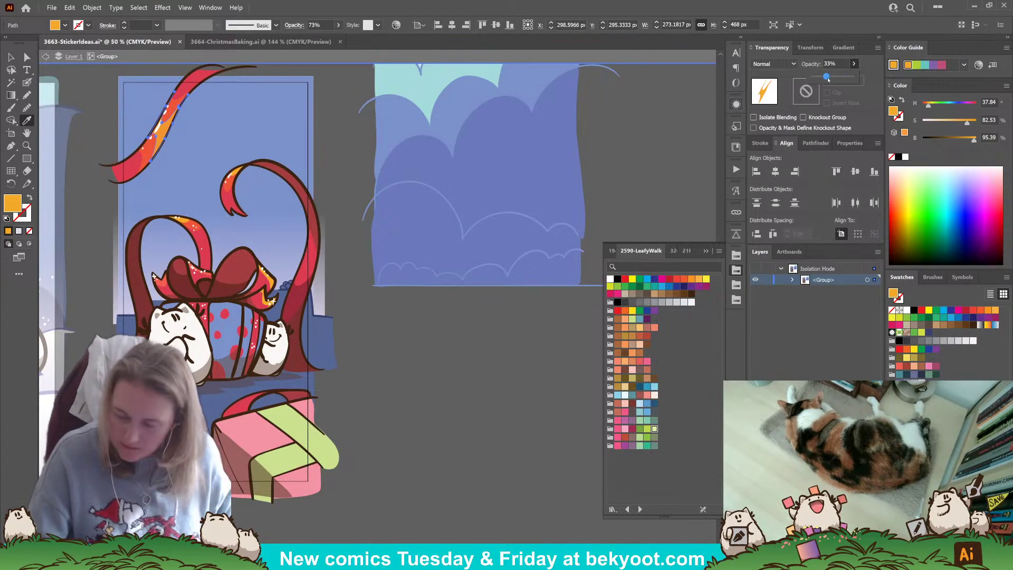
{"action": "key", "text": "ctrl+shift+a"}
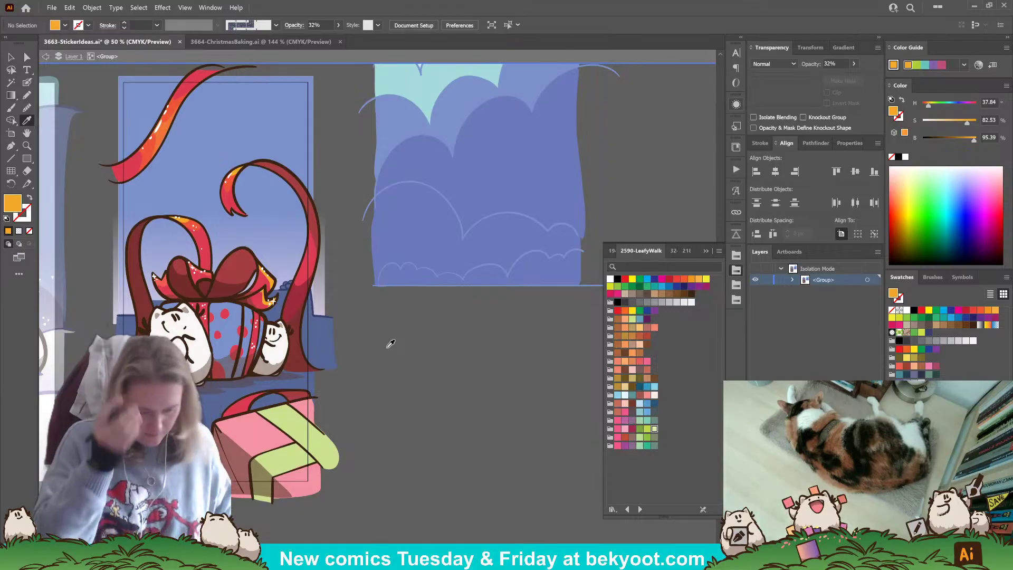
- Isolate the group of green and pink foreground presents for editing
{"action": "left_click_drag", "start_coordinate": [362, 390], "coordinate": [416, 421]}
{"action": "key", "text": "n"}
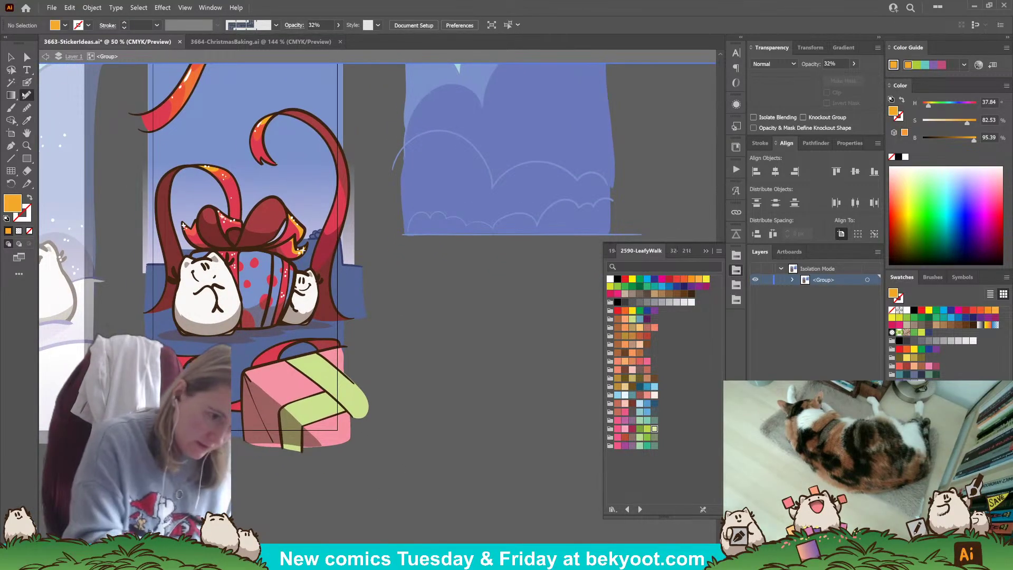
{"action": "left_click", "coordinate": [11, 56]}
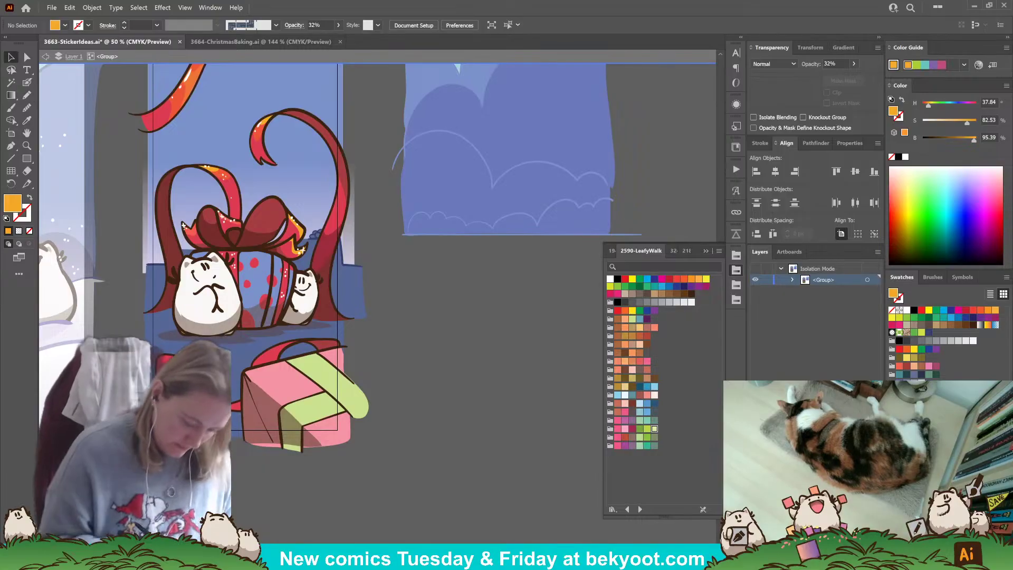
{"action": "left_click", "coordinate": [300, 380]}
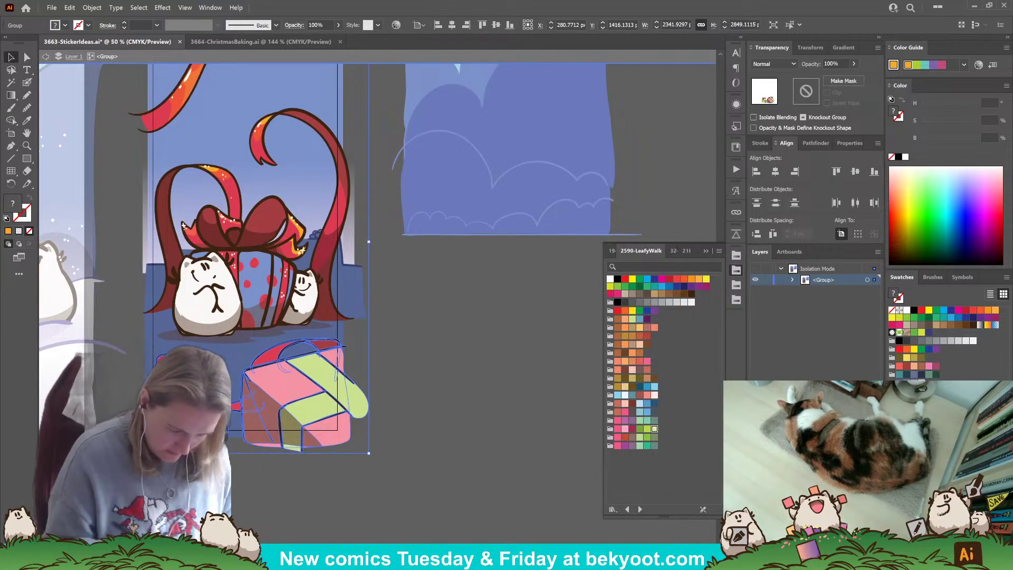
{"action": "key", "text": "ctrl+minus"}
{"action": "key", "text": "ctrl+minus"}
{"action": "key", "text": "ctrl+minus"}
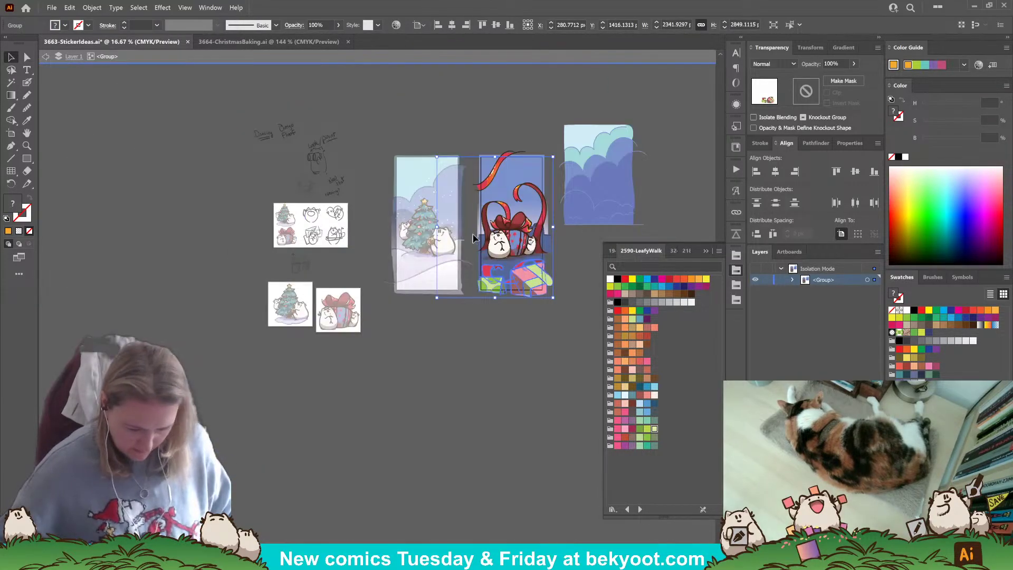
{"action": "key", "text": "ctrl+plus"}
{"action": "key", "text": "ctrl+plus"}
{"action": "left_click", "coordinate": [495, 396]}
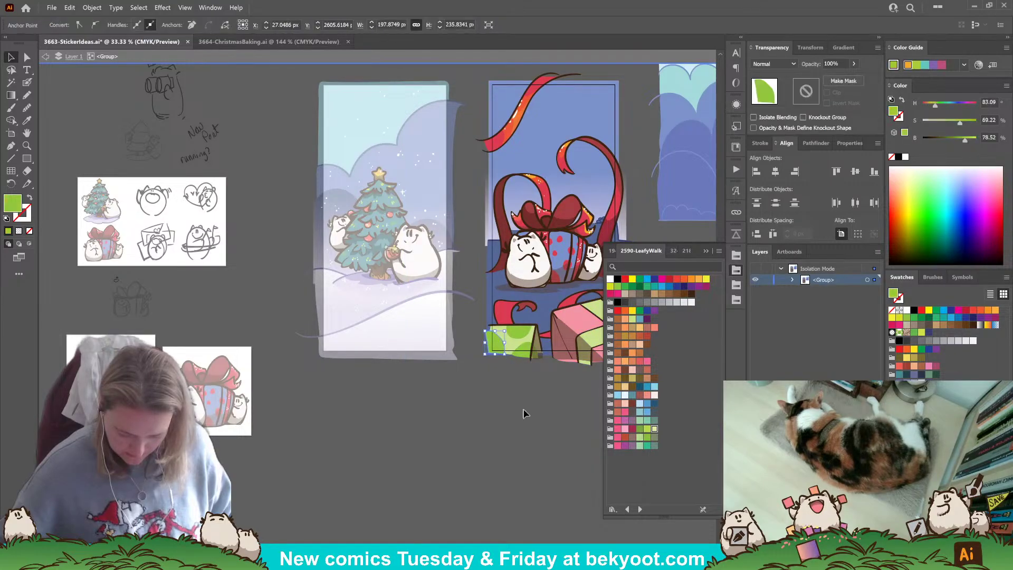
{"action": "left_click", "coordinate": [504, 349]}
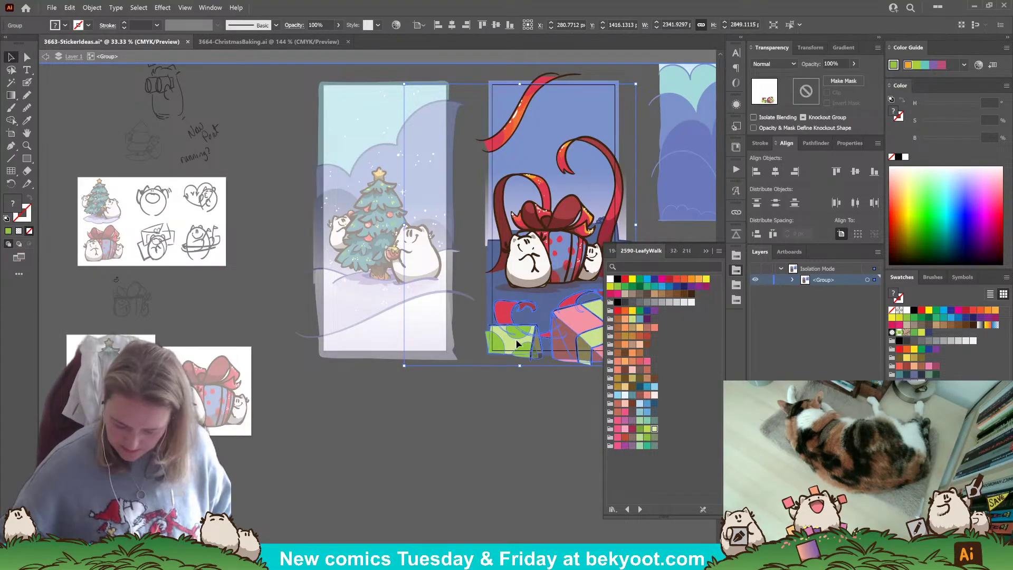
{"action": "double_click", "coordinate": [519, 338]}
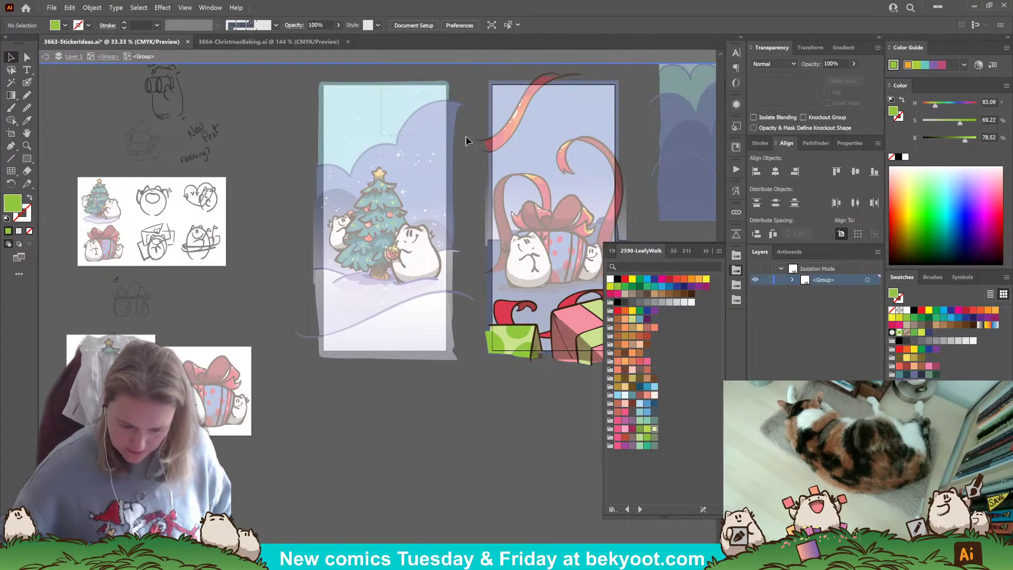
{"action": "left_click_drag", "start_coordinate": [465, 135], "coordinate": [460, 139]}
{"action": "left_click", "coordinate": [417, 139]}
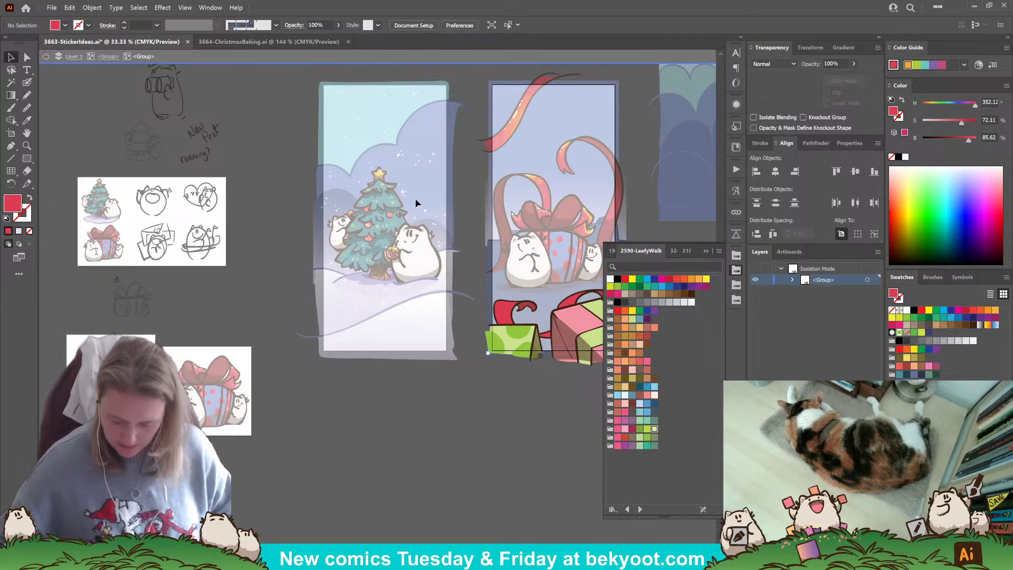
- Draw a dark red shadow at the base of the green present's ribbon, using the ribbon curl's color, and arrange it behind the outline
{"action": "scroll", "coordinate": [391, 237], "scroll_direction": "right", "scroll_amount": 5}
{"action": "scroll", "coordinate": [315, 298], "scroll_direction": "up", "scroll_amount": 2}
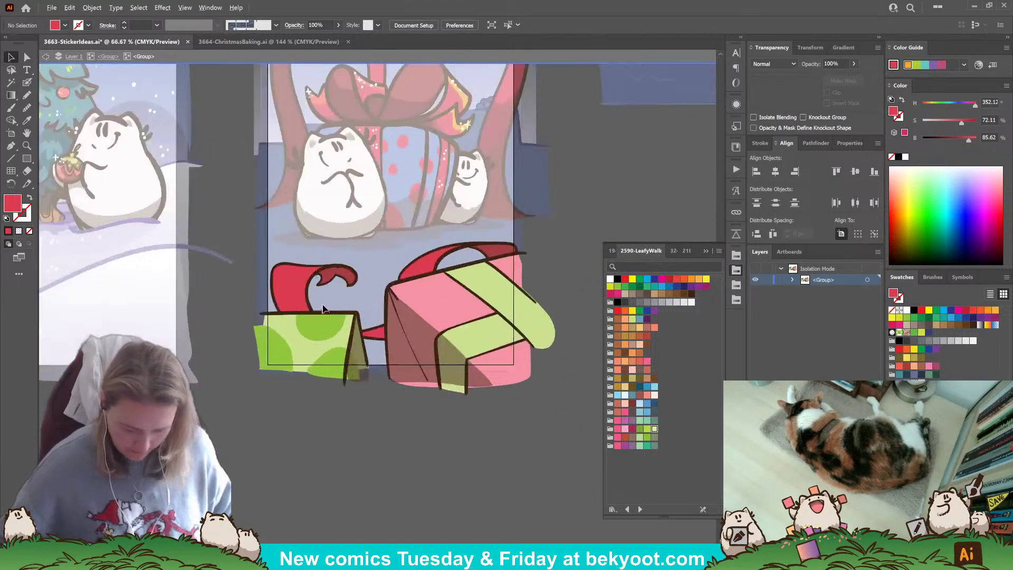
{"action": "key", "text": "i"}
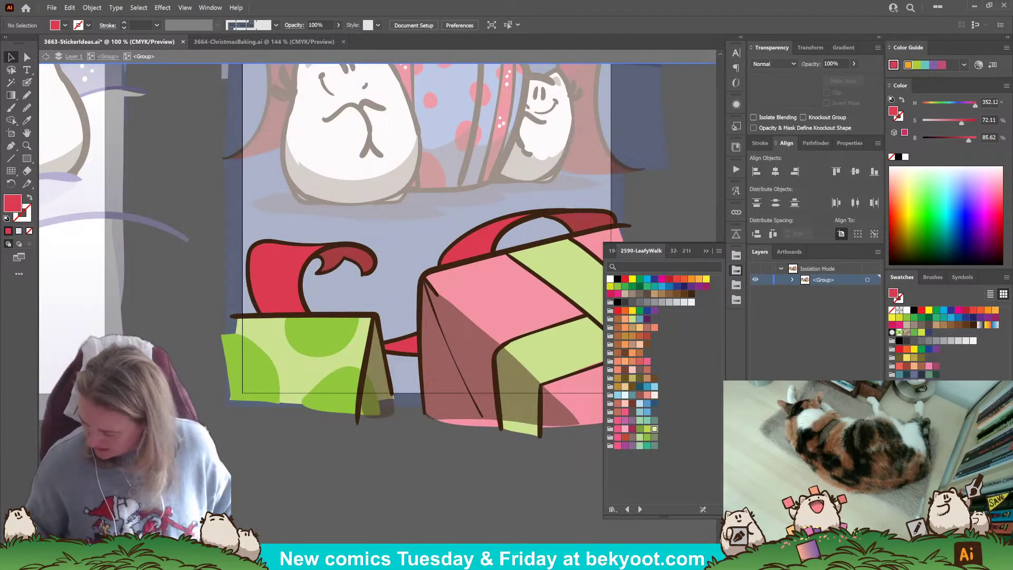
{"action": "left_click", "coordinate": [344, 256]}
{"action": "key", "text": "v"}
{"action": "left_click", "coordinate": [27, 95]}
{"action": "mouse_move", "coordinate": [295, 278]}
{"action": "left_mouse_down"}
{"action": "mouse_move", "coordinate": [306, 260]}
{"action": "mouse_move", "coordinate": [311, 314]}
{"action": "mouse_move", "coordinate": [265, 313]}
{"action": "mouse_move", "coordinate": [250, 263]}
{"action": "left_mouse_up"}
{"action": "key", "text": "ctrl+shift+bracketleft"}
{"action": "key", "text": "ctrl+bracketright"}
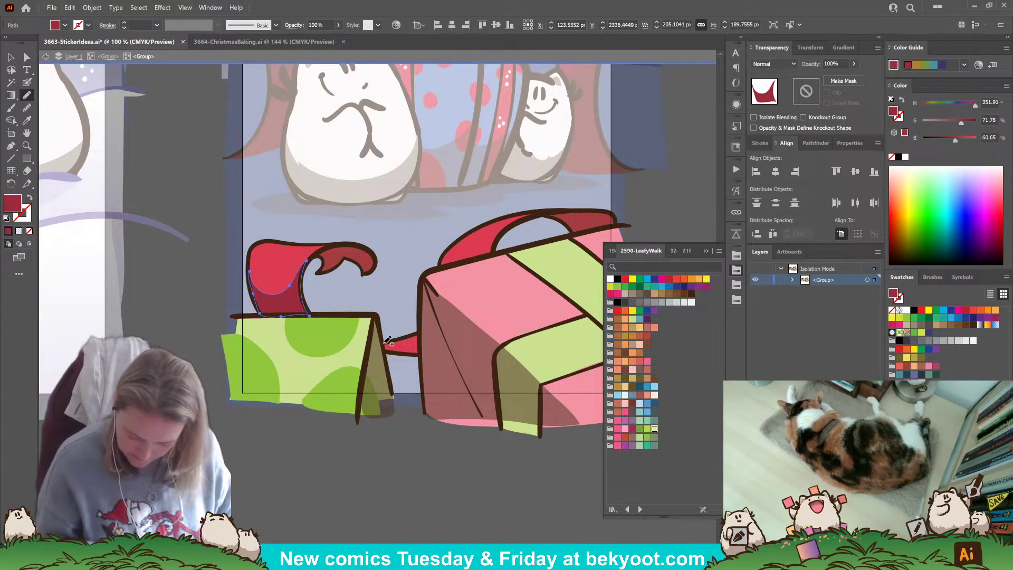
- Draw a dark red shadow at the lower end of the pink present's ribbon loop and send it backward behind the outline
{"action": "mouse_move", "coordinate": [451, 248]}
{"action": "left_mouse_down"}
{"action": "mouse_move", "coordinate": [499, 236]}
{"action": "mouse_move", "coordinate": [494, 254]}
{"action": "mouse_move", "coordinate": [445, 267]}
{"action": "mouse_move", "coordinate": [451, 247]}
{"action": "left_mouse_up"}
{"action": "key", "text": "ctrl+["}
{"action": "key", "text": "ctrl+["}
{"action": "key", "text": "ctrl+["}
{"action": "key", "text": "ctrl+["}
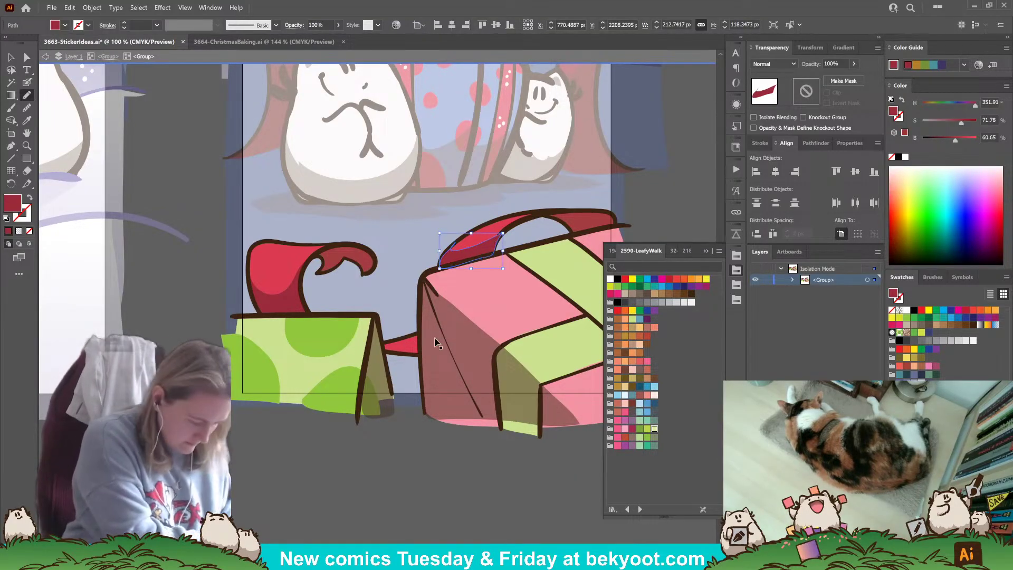
- Sample the red-orange from the big gift's ribbon and paint highlights along the tops of both foreground presents' ribbons
{"action": "left_click", "coordinate": [342, 476], "text": "ctrl"}
{"action": "left_click_drag", "start_coordinate": [434, 455], "coordinate": [404, 463]}
{"action": "left_click", "coordinate": [26, 120]}
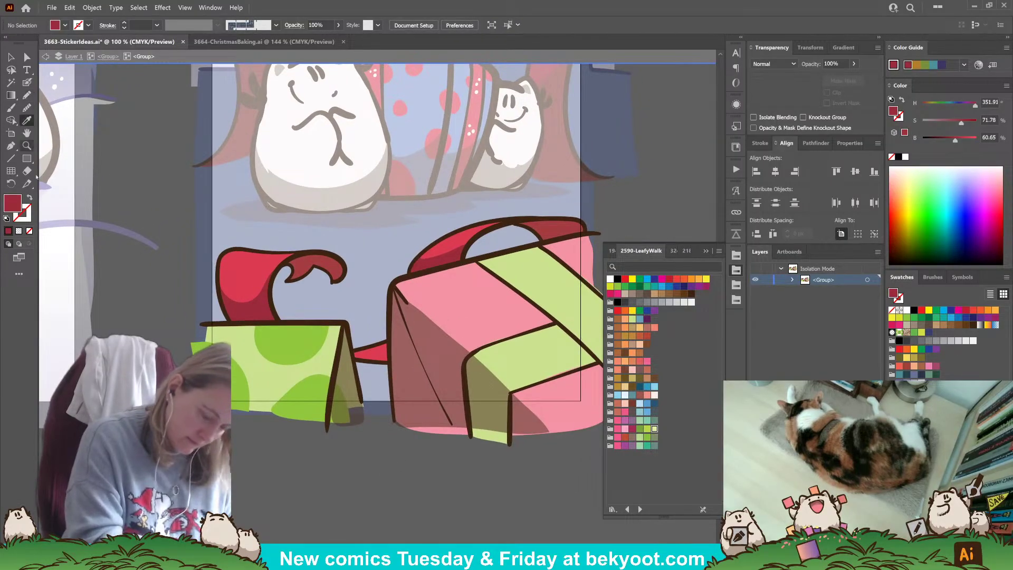
{"action": "left_click_drag", "start_coordinate": [295, 188], "coordinate": [227, 526]}
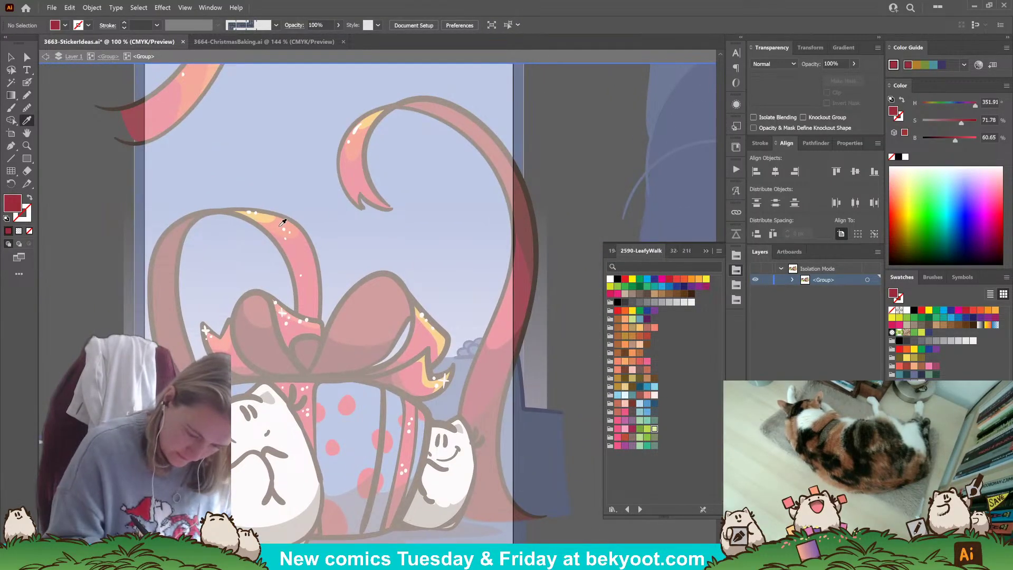
{"action": "left_click", "coordinate": [285, 222]}
{"action": "key", "text": "k"}
{"action": "mouse_move", "coordinate": [244, 494]}
{"action": "left_mouse_down"}
{"action": "mouse_move", "coordinate": [317, 154]}
{"action": "mouse_move", "coordinate": [326, 150]}
{"action": "left_mouse_up"}
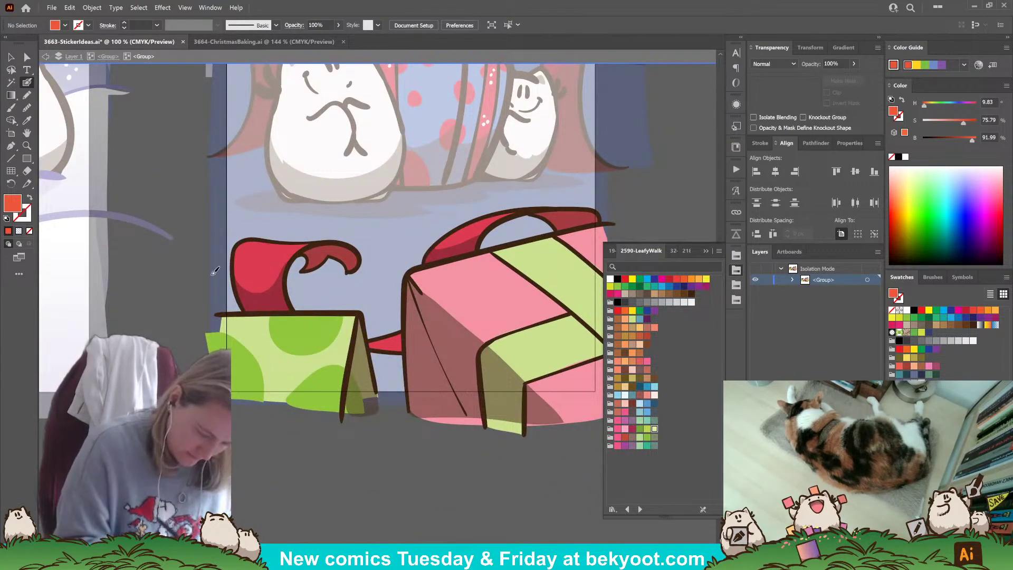
{"action": "left_click_drag", "start_coordinate": [248, 247], "coordinate": [297, 246]}
{"action": "left_click_drag", "start_coordinate": [449, 239], "coordinate": [498, 215]}
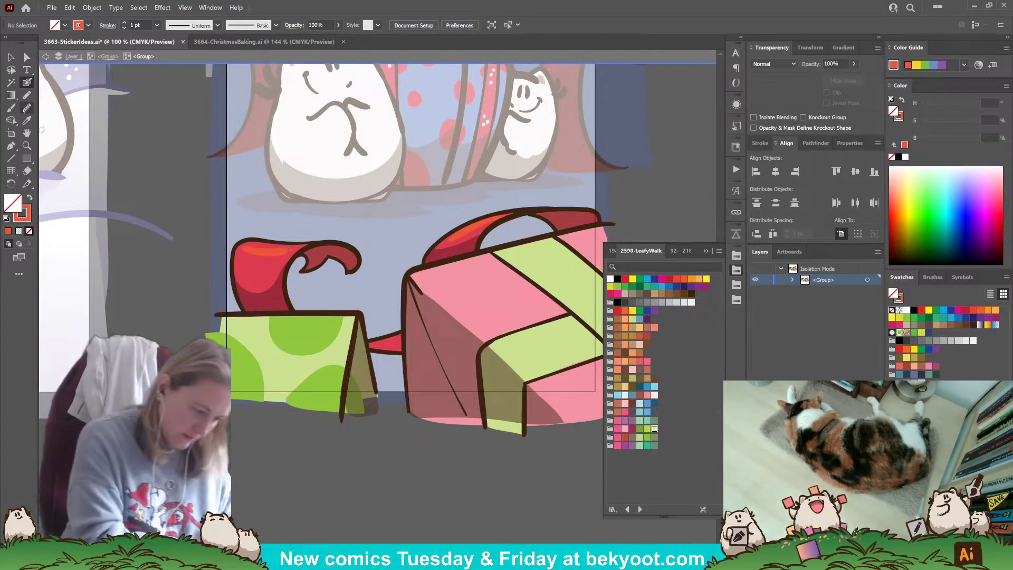
- Sample golden orange and paint small bright accents inside the red-orange highlights of both foreground ribbons
{"action": "left_click", "coordinate": [27, 120]}
{"action": "left_click", "coordinate": [261, 252]}
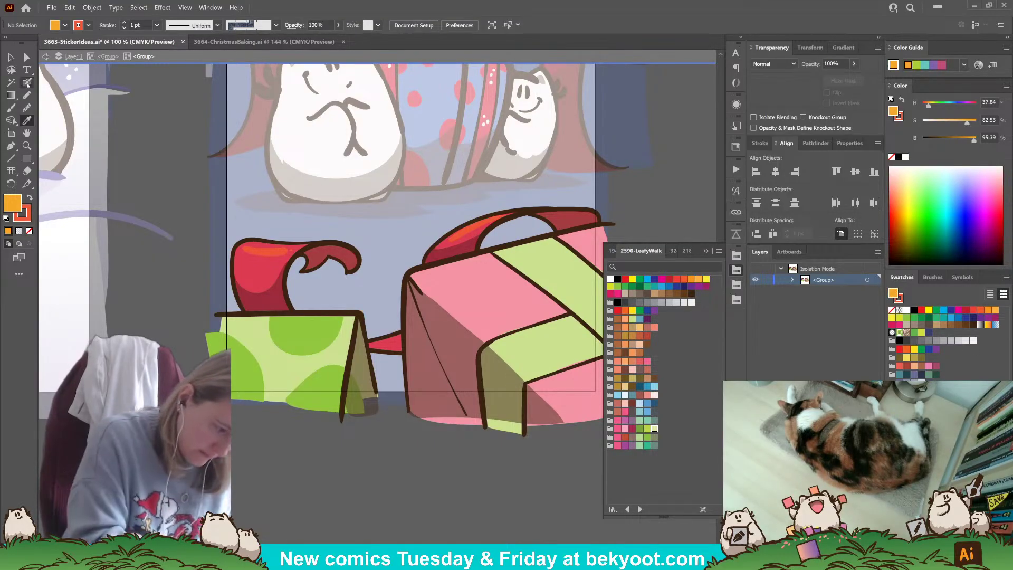
{"action": "left_click", "coordinate": [26, 83]}
{"action": "left_click", "coordinate": [30, 198]}
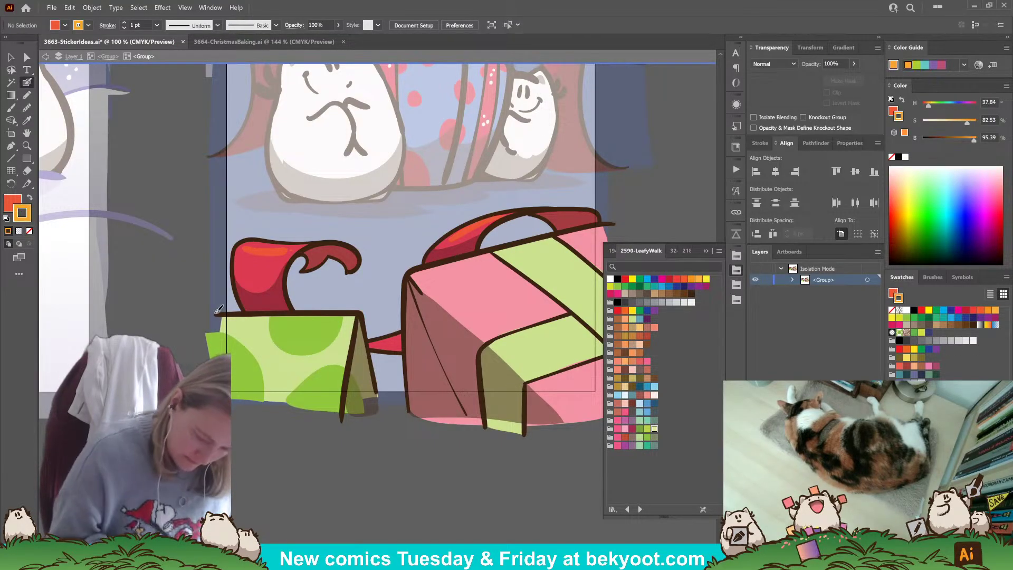
{"action": "left_click_drag", "start_coordinate": [258, 251], "coordinate": [263, 251]}
{"action": "left_click", "coordinate": [270, 251]}
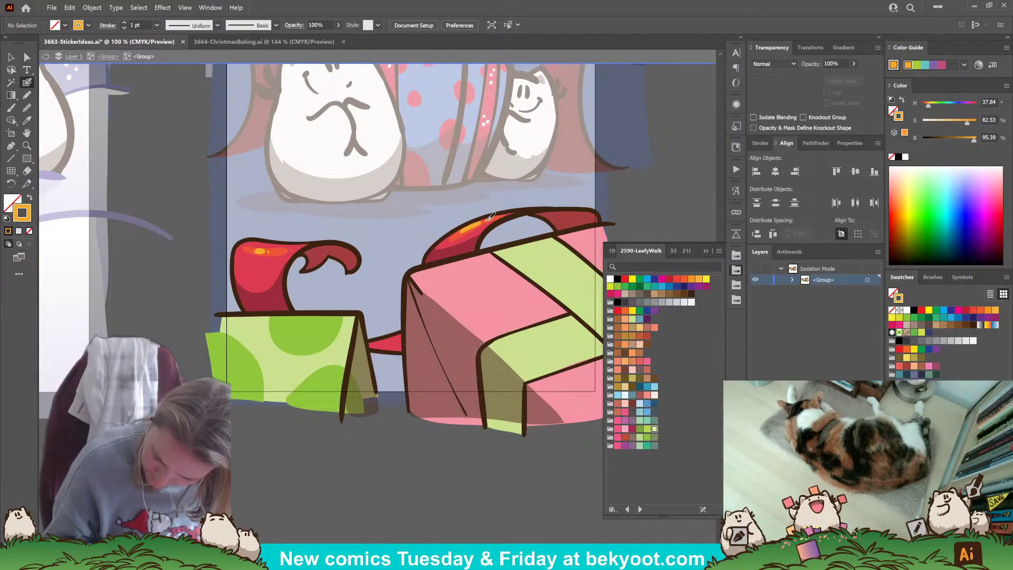
- Set the brush color to white and paint sparkles and dots on and around both foreground presents' ribbons
{"action": "key", "text": "ctrl+minus"}
{"action": "key", "text": "ctrl+minus"}
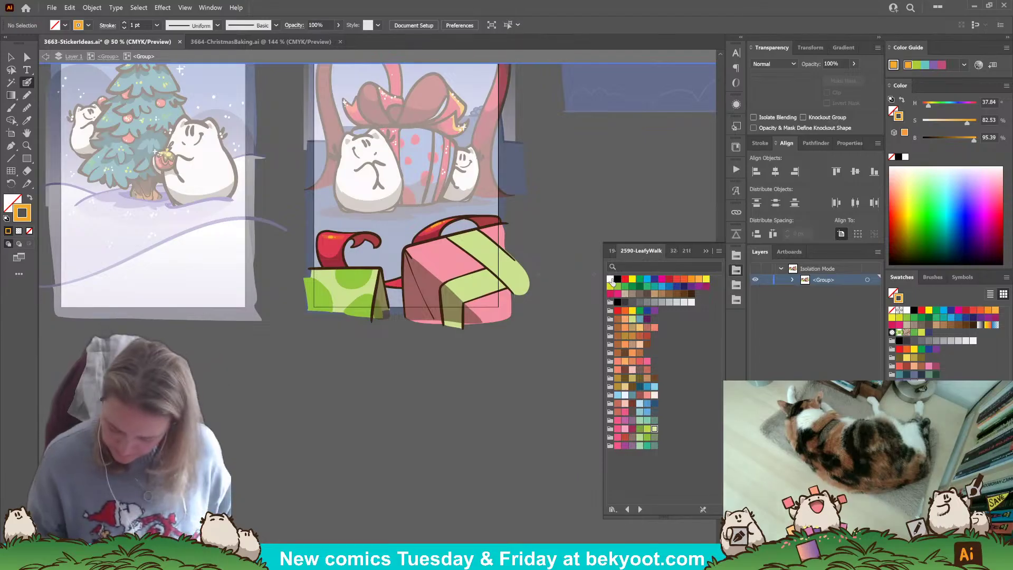
{"action": "left_click", "coordinate": [611, 278]}
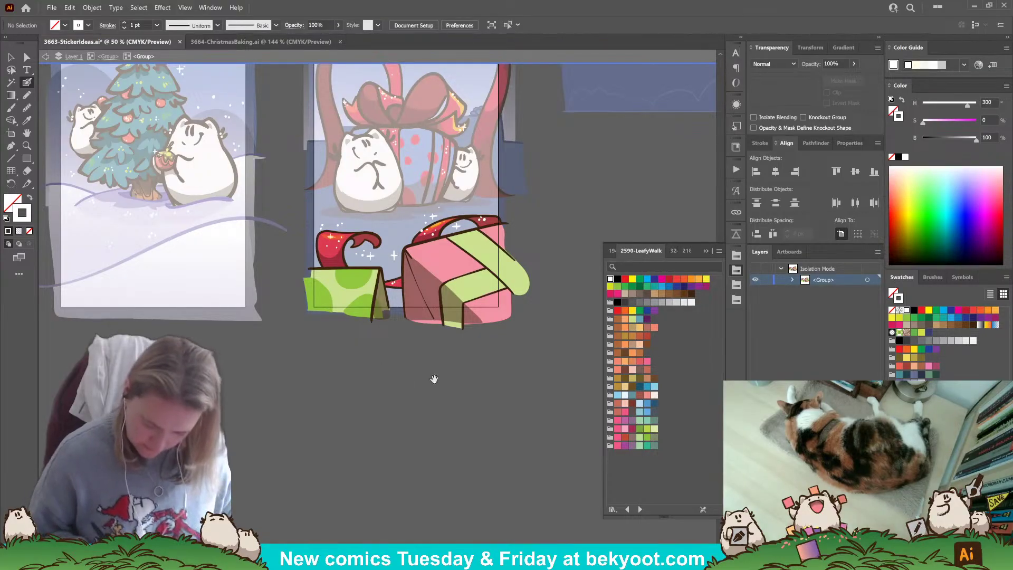
{"action": "left_click_drag", "start_coordinate": [437, 370], "coordinate": [373, 389]}
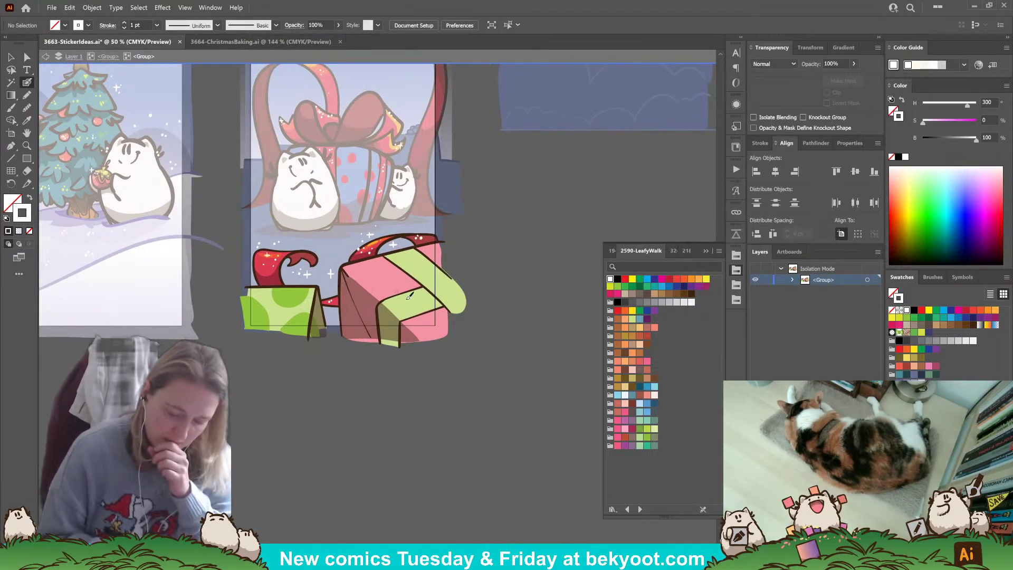
- Change the fill of the pink foreground present's box to light blue with no stroke, and leave the present's isolated group
{"action": "left_click", "coordinate": [26, 56]}
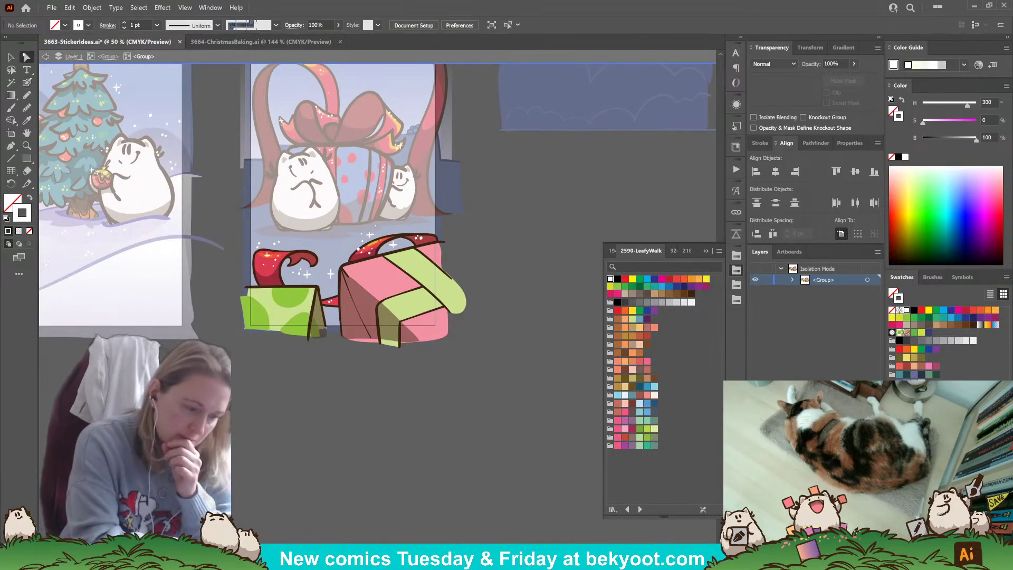
{"action": "left_click", "coordinate": [433, 341]}
{"action": "key", "text": "comma"}
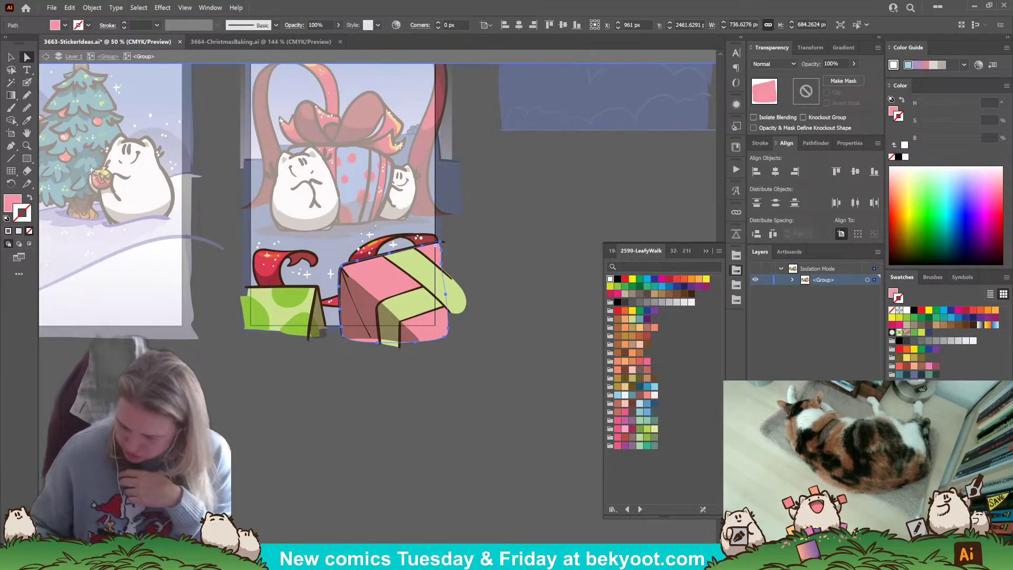
{"action": "left_click", "coordinate": [29, 198]}
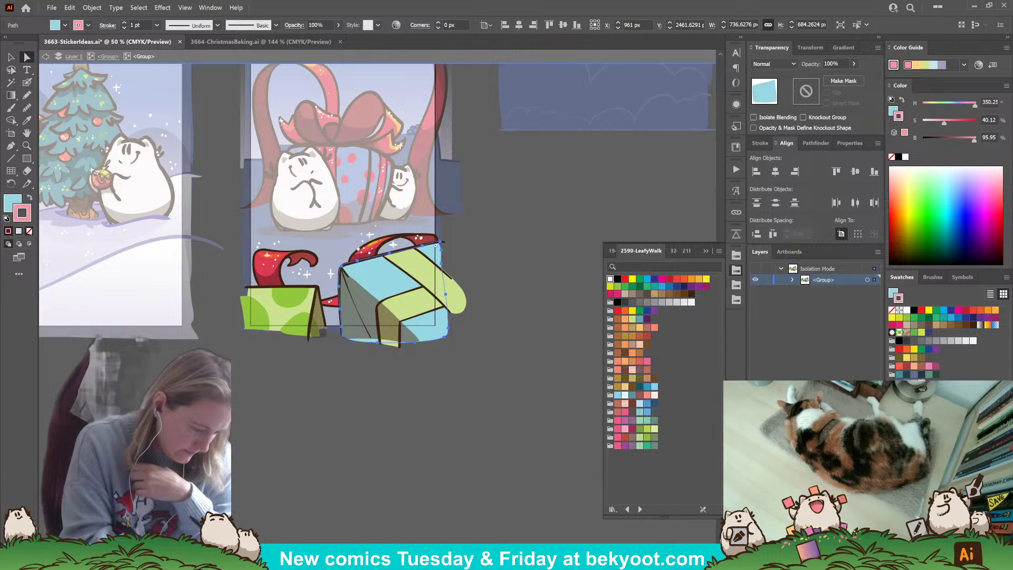
{"action": "left_click", "coordinate": [30, 230]}
{"action": "left_click", "coordinate": [14, 203]}
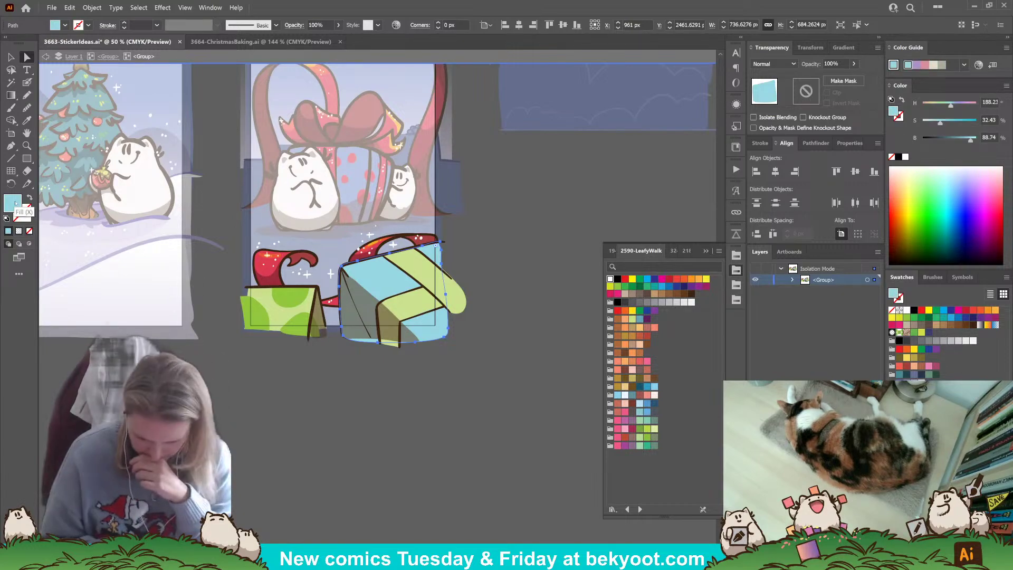
{"action": "left_click", "coordinate": [416, 394]}
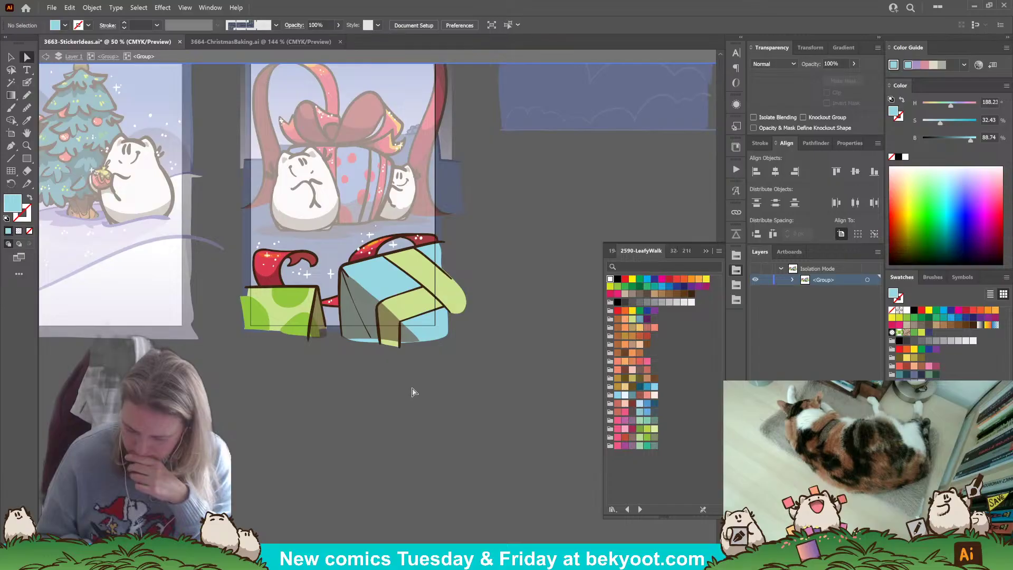
{"action": "double_click", "coordinate": [416, 394]}
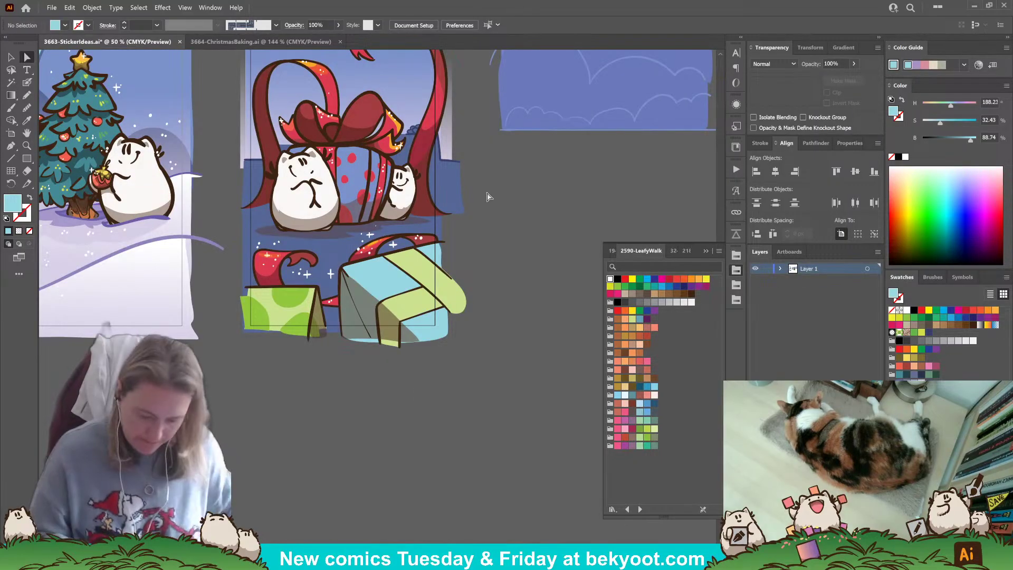
- Cut the cloud background group out of the gift illustration's group and paste it in place at the top level
{"action": "left_click_drag", "start_coordinate": [433, 248], "coordinate": [423, 399]}
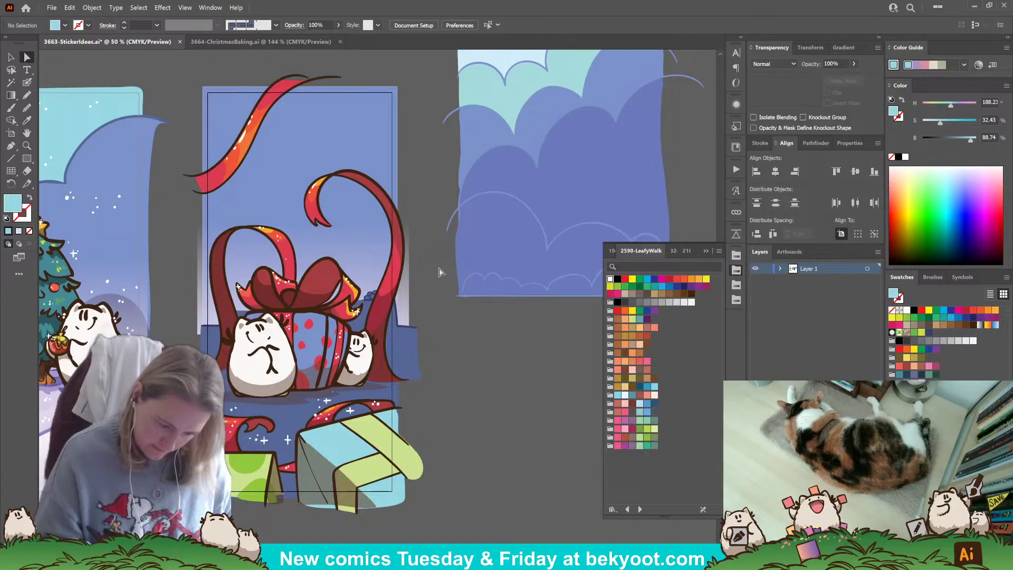
{"action": "left_click", "coordinate": [12, 56]}
{"action": "left_click", "coordinate": [402, 323]}
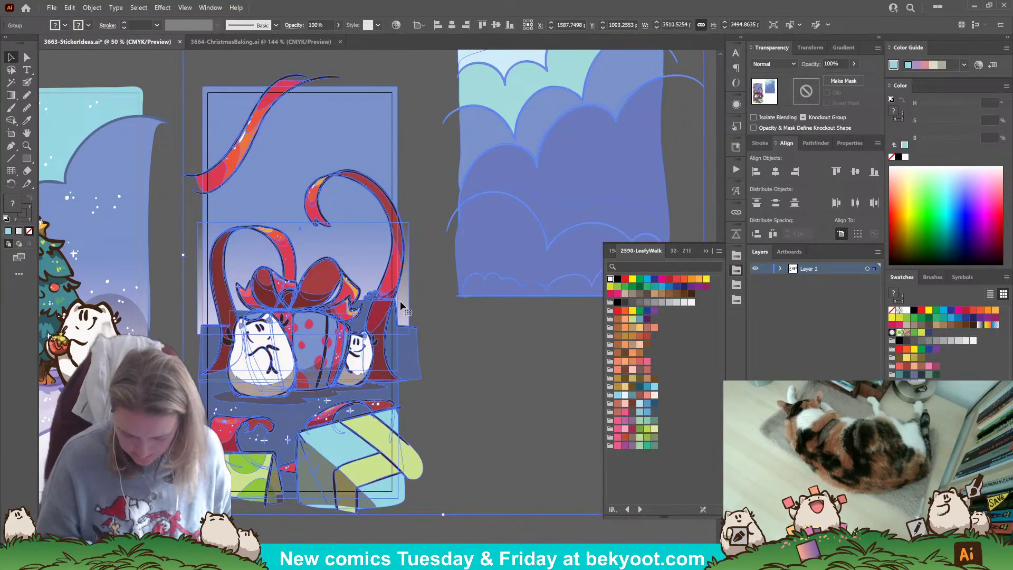
{"action": "double_click", "coordinate": [407, 304]}
{"action": "left_click_drag", "start_coordinate": [513, 340], "coordinate": [436, 393]}
{"action": "left_click", "coordinate": [467, 308]}
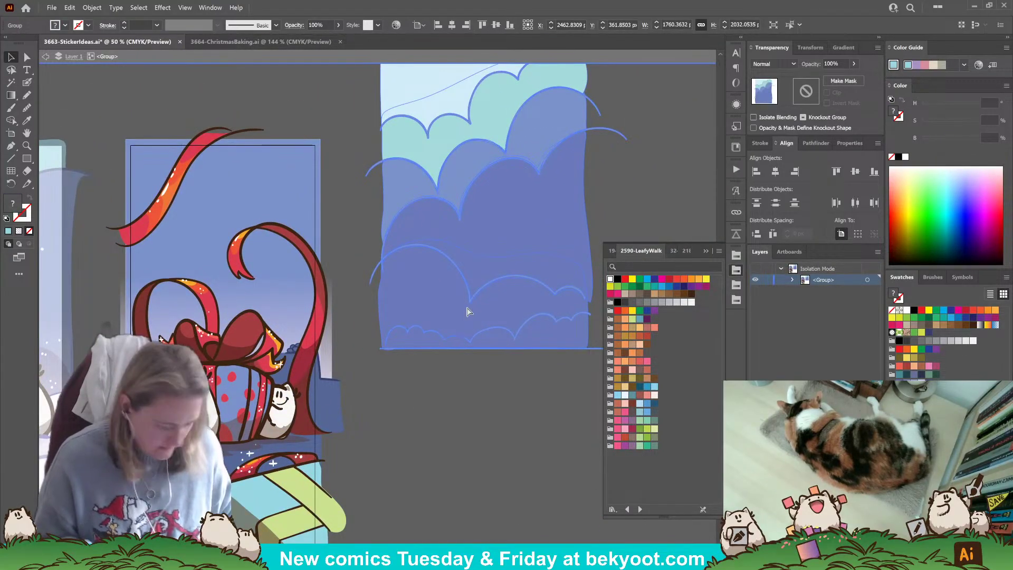
{"action": "key", "text": "Delete"}
{"action": "double_click", "coordinate": [390, 262]}
{"action": "key", "text": "ctrl+f"}
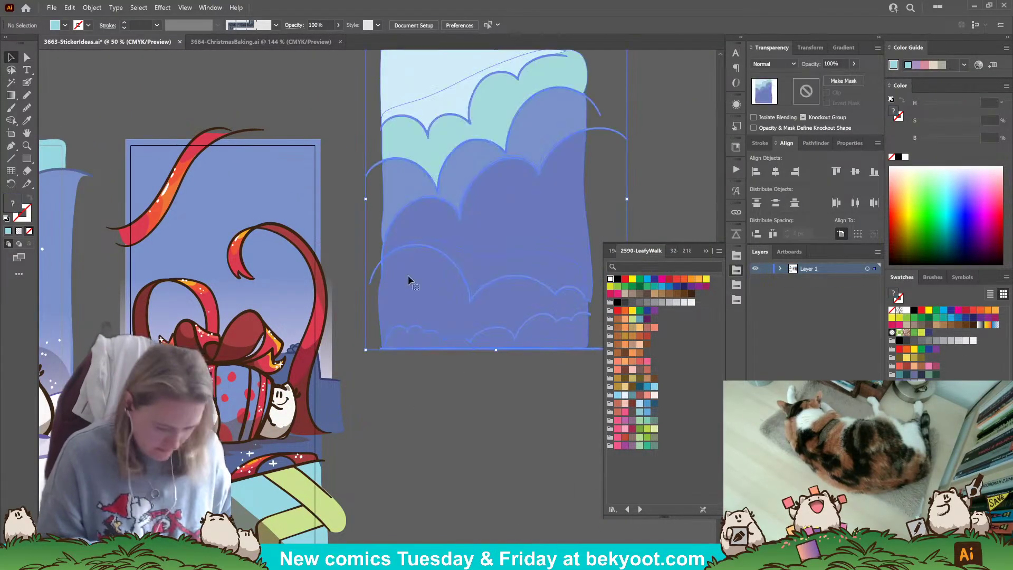
{"action": "left_click", "coordinate": [434, 383]}
- Inside the gift illustration's group, lower the pale gradient rectangle behind the big gift and stretch it upward to about 1081 px high
{"action": "left_click_drag", "start_coordinate": [377, 405], "coordinate": [476, 334]}
{"action": "left_click", "coordinate": [424, 286]}
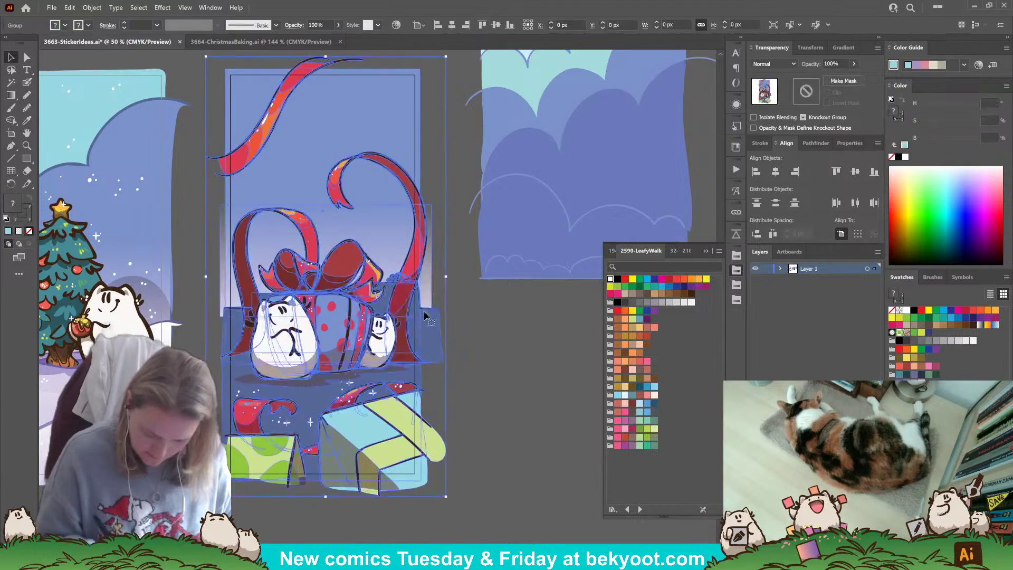
{"action": "double_click", "coordinate": [426, 292]}
{"action": "left_click", "coordinate": [431, 331]}
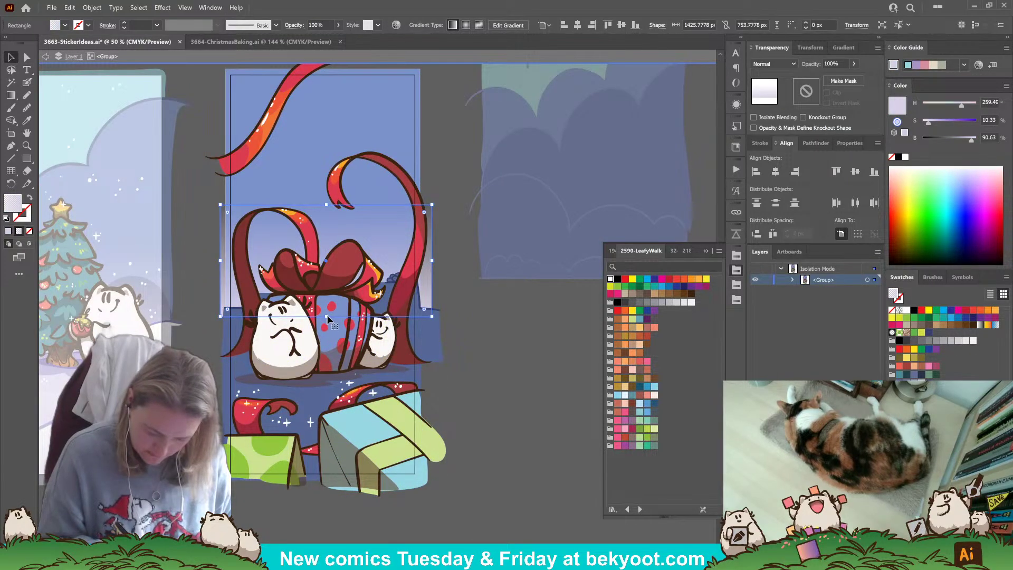
{"action": "left_click_drag", "start_coordinate": [327, 315], "coordinate": [327, 328]}
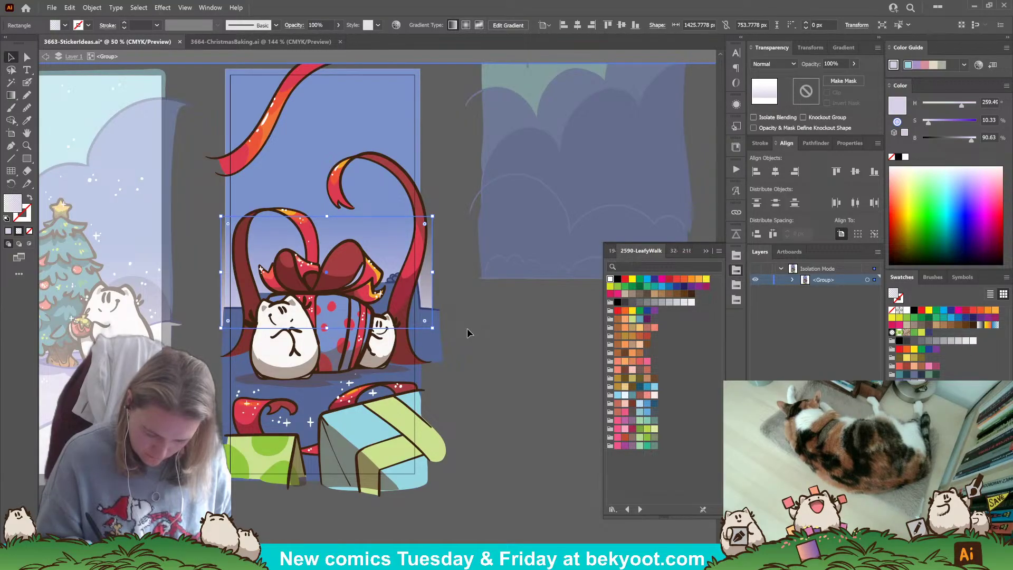
{"action": "left_click_drag", "start_coordinate": [327, 328], "coordinate": [327, 354]}
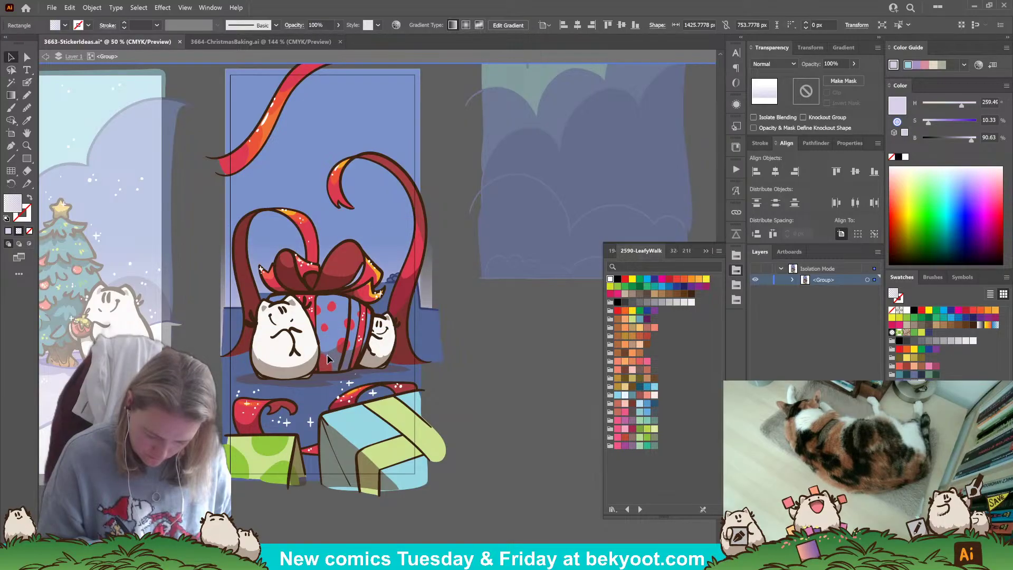
{"action": "left_click_drag", "start_coordinate": [327, 243], "coordinate": [327, 194]}
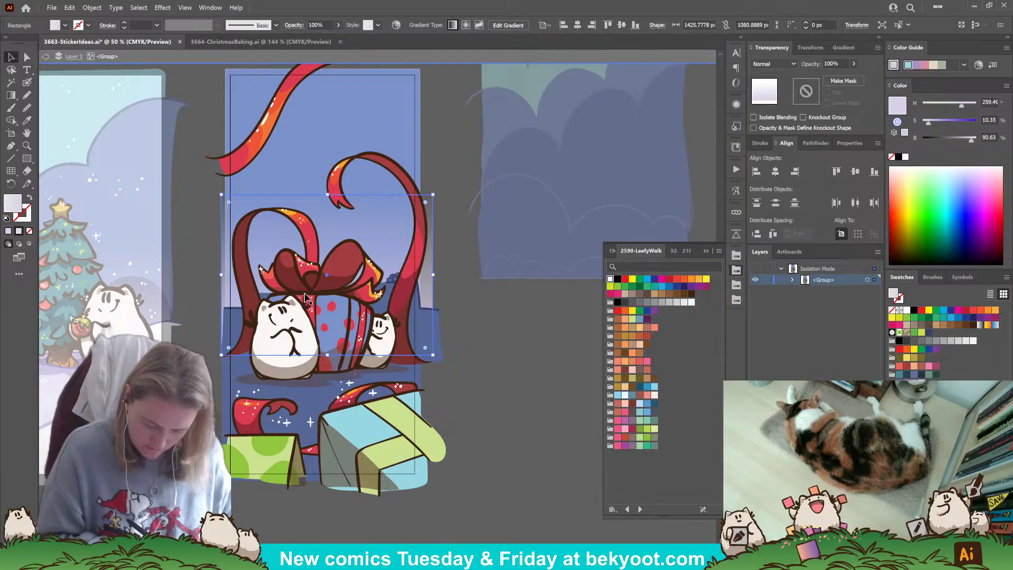
- Bring the gradient rectangle forward over the distant background, keeping it behind the tall ribbons
{"action": "key", "text": "ctrl+]"}
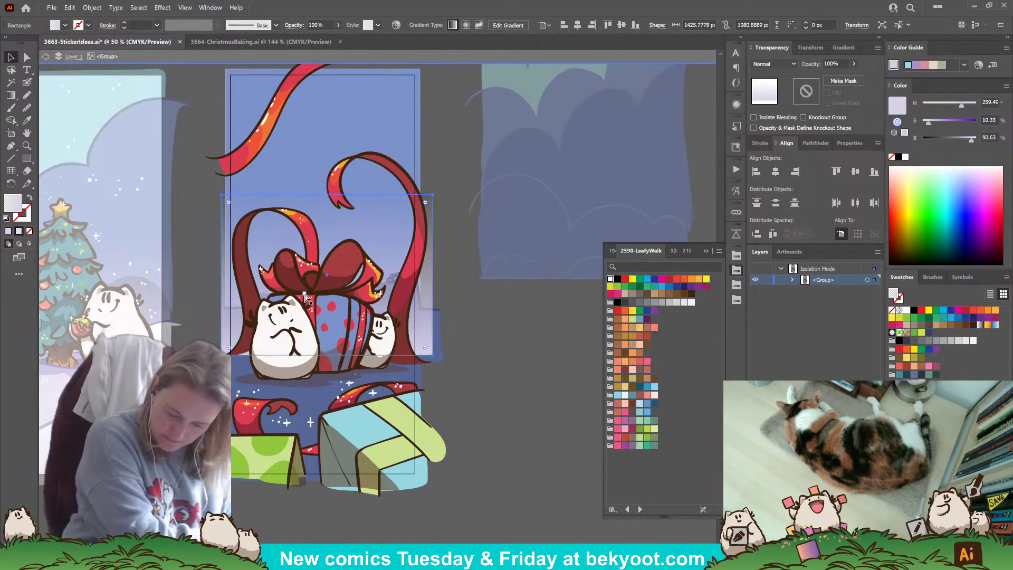
{"action": "key", "text": "ctrl+]"}
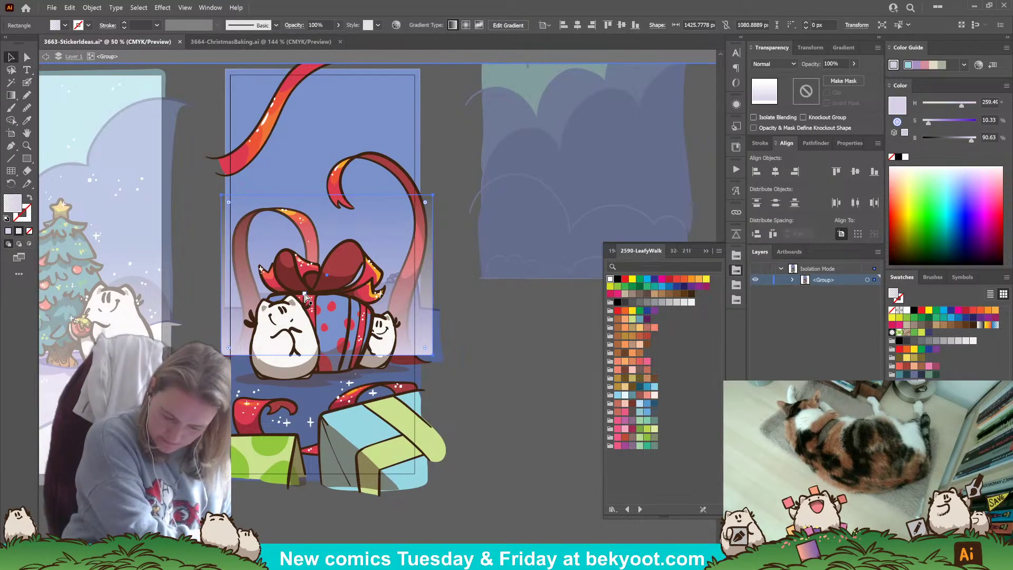
{"action": "key", "text": "ctrl+["}
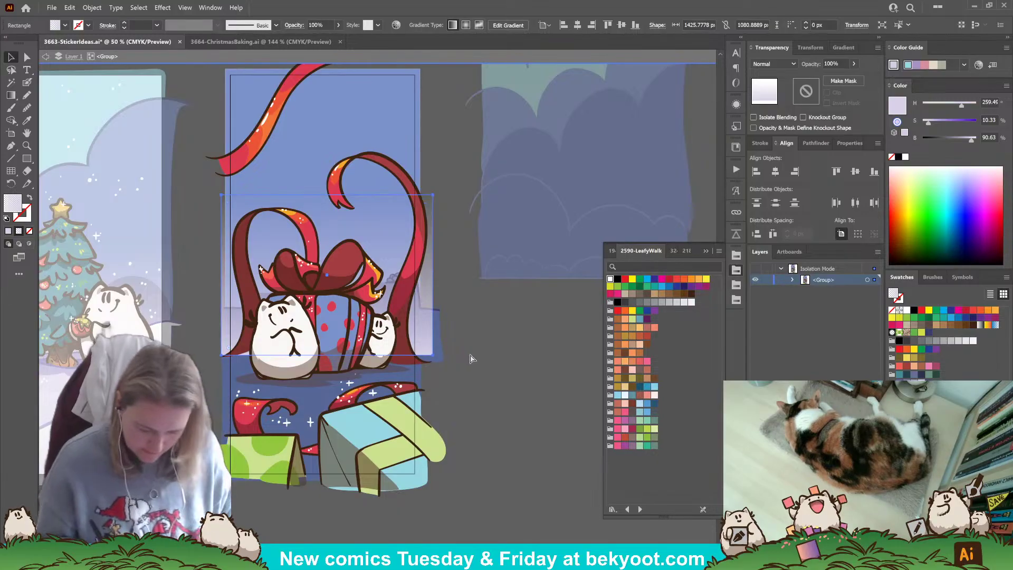
{"action": "left_click", "coordinate": [470, 357]}
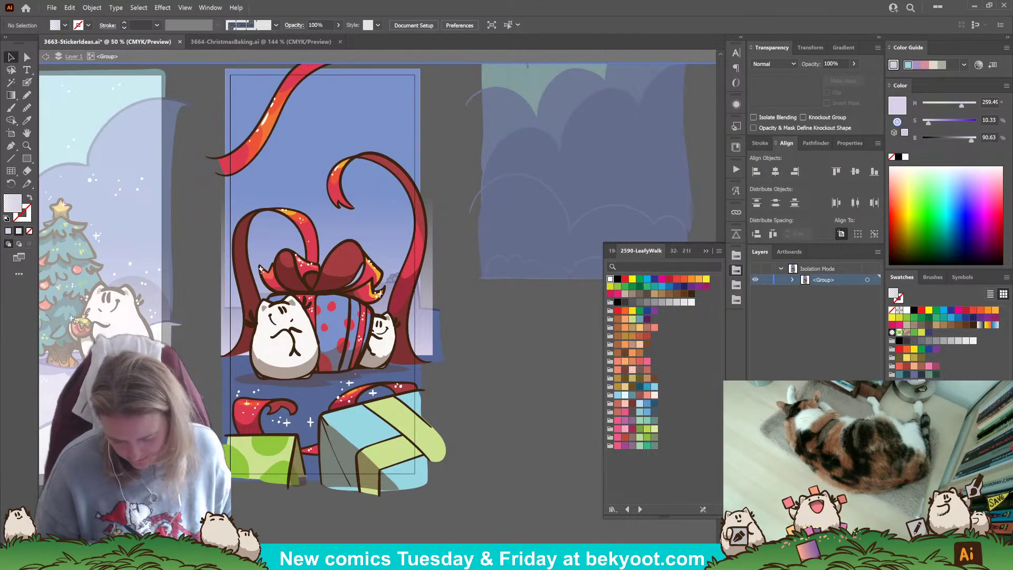
- Inside the ribbon group, reshape the 30% opacity shadow at the foot of the left ribbon loop to cover its lower end
{"action": "key", "text": "a"}
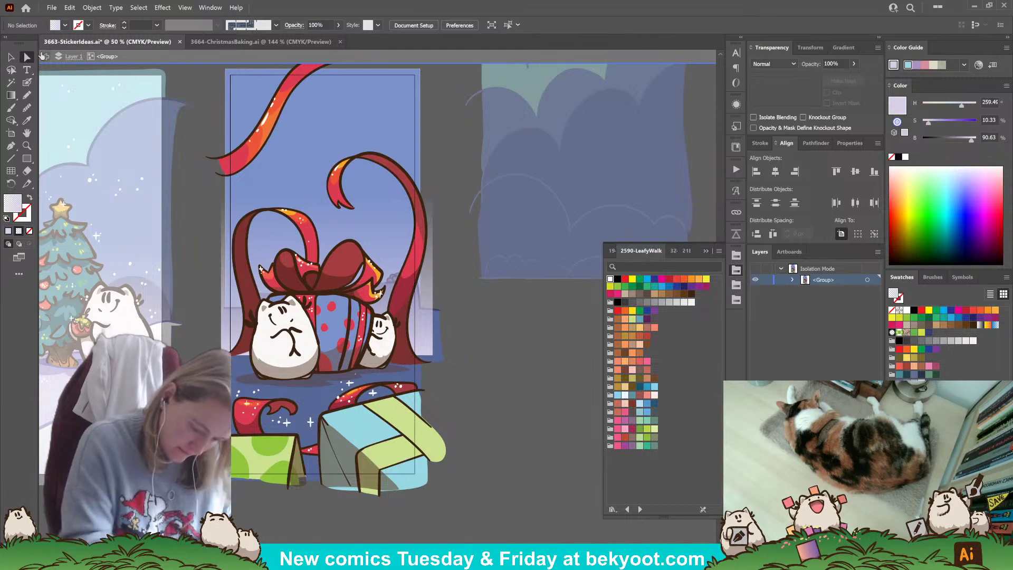
{"action": "left_click", "coordinate": [314, 250]}
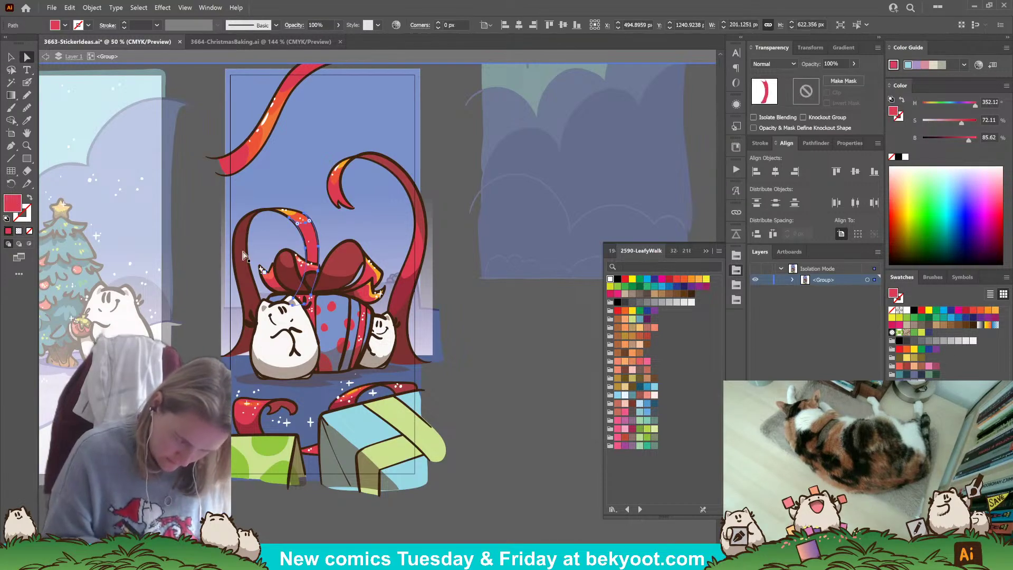
{"action": "key", "text": "v"}
{"action": "left_click", "coordinate": [244, 300]}
{"action": "double_click", "coordinate": [244, 300]}
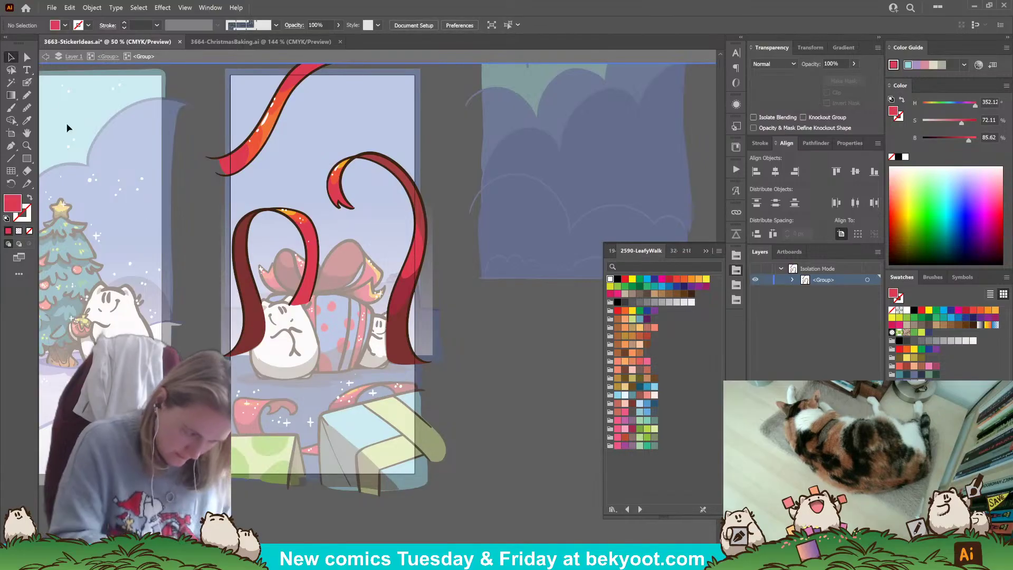
{"action": "left_click", "coordinate": [26, 56]}
{"action": "left_click", "coordinate": [248, 340]}
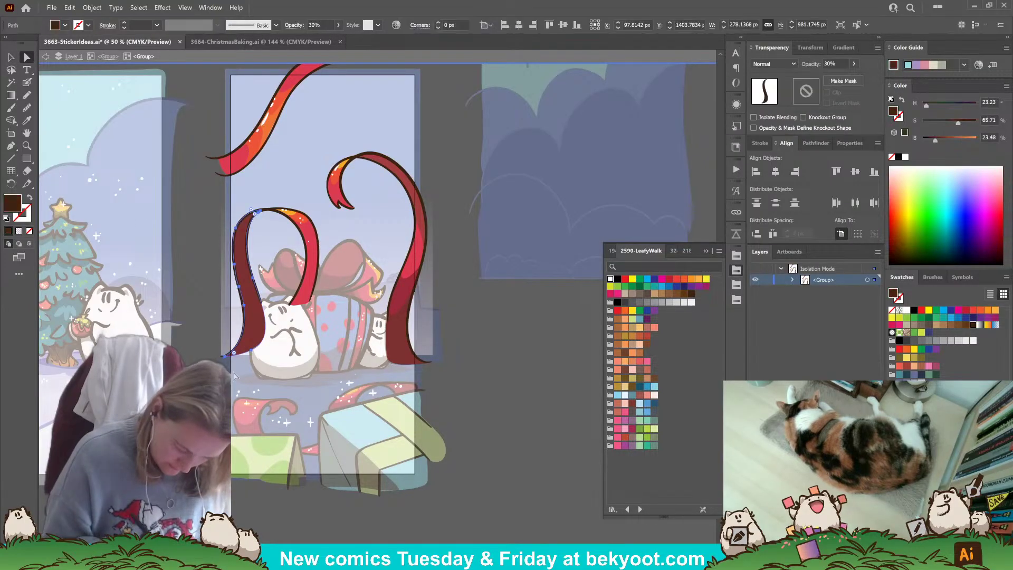
{"action": "left_click", "coordinate": [248, 355]}
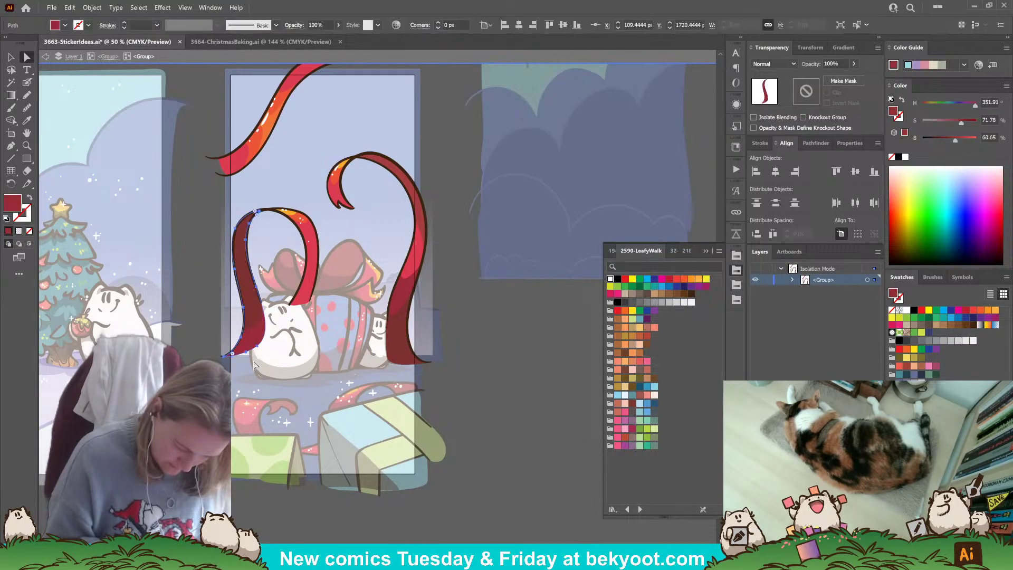
{"action": "left_click", "coordinate": [250, 357]}
{"action": "left_click", "coordinate": [257, 352]}
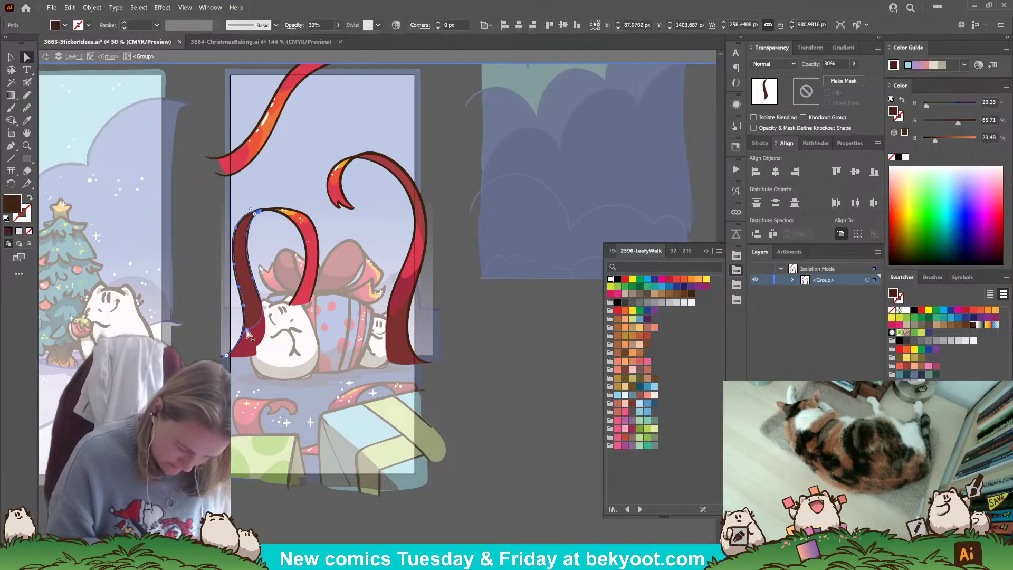
{"action": "left_click", "coordinate": [256, 357]}
{"action": "mouse_move", "coordinate": [255, 355]}
{"action": "left_mouse_down"}
{"action": "mouse_move", "coordinate": [226, 358]}
{"action": "mouse_move", "coordinate": [255, 355]}
{"action": "left_mouse_up"}
{"action": "key", "text": "ctrl+shift+a"}
{"action": "left_click", "coordinate": [257, 354]}
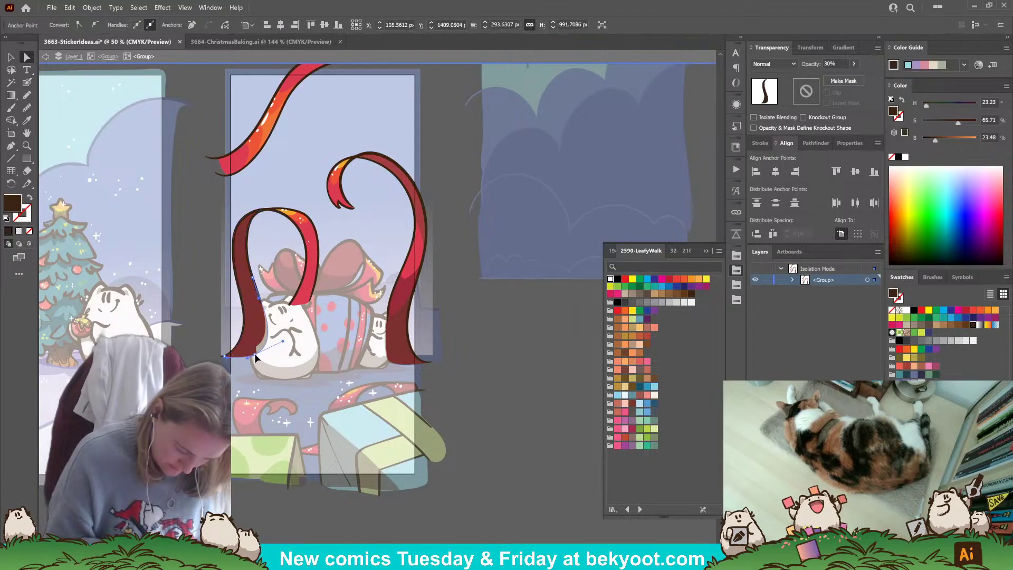
{"action": "key", "text": "ctrl+shift+a"}
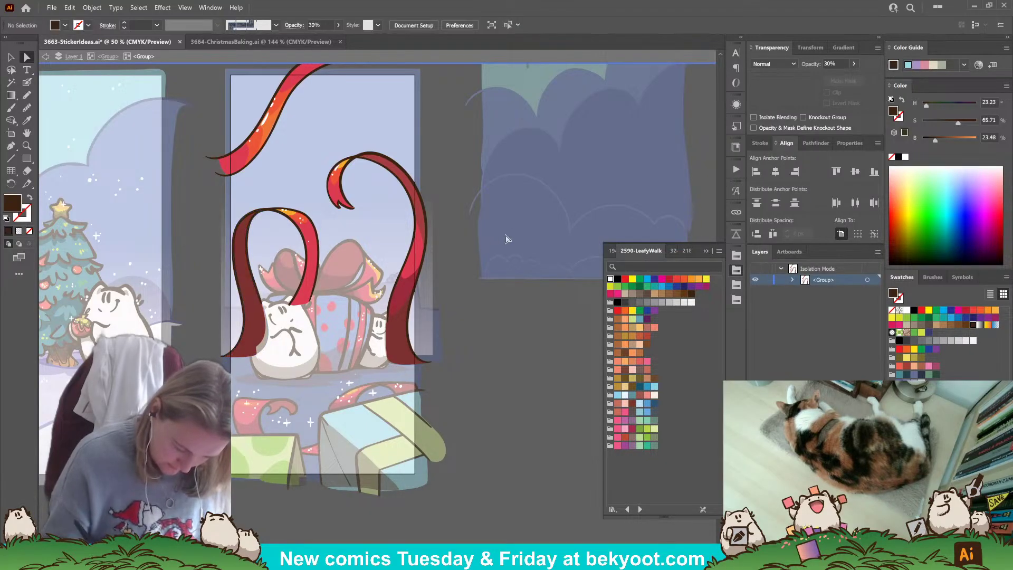
{"action": "left_click", "coordinate": [109, 56]}
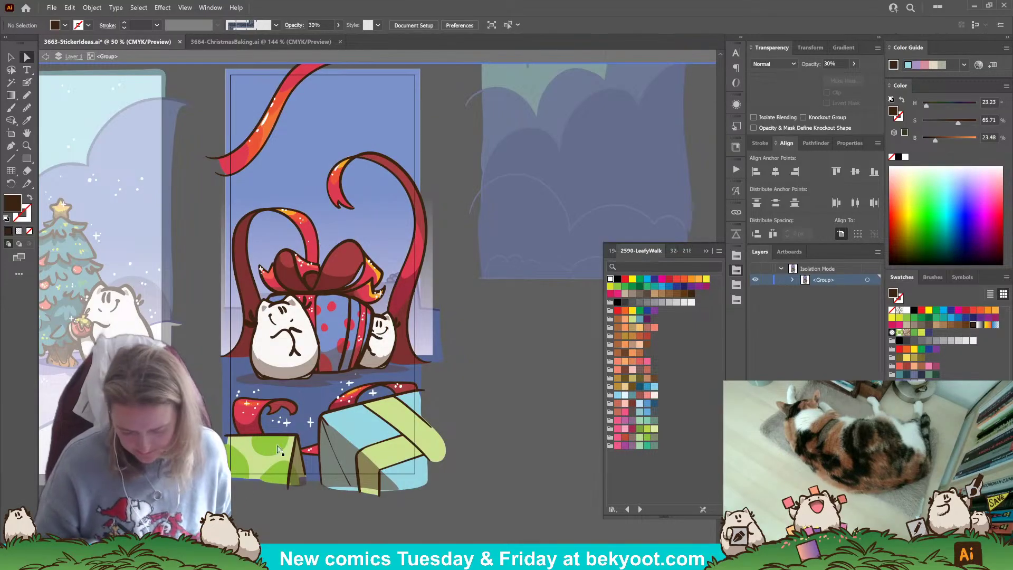
- Sample white from an existing sparkle and paint sparkles and dots across the sky and around the tall ribbons and big gift
{"action": "key", "text": "shift+b"}
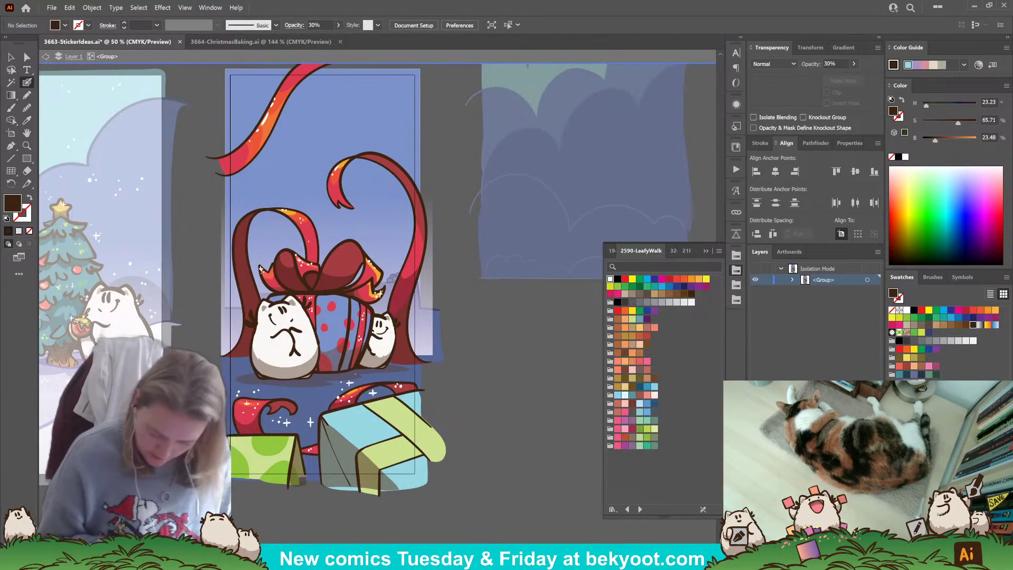
{"action": "left_click", "coordinate": [348, 383], "text": "ctrl"}
{"action": "left_click", "coordinate": [470, 379], "text": "ctrl"}
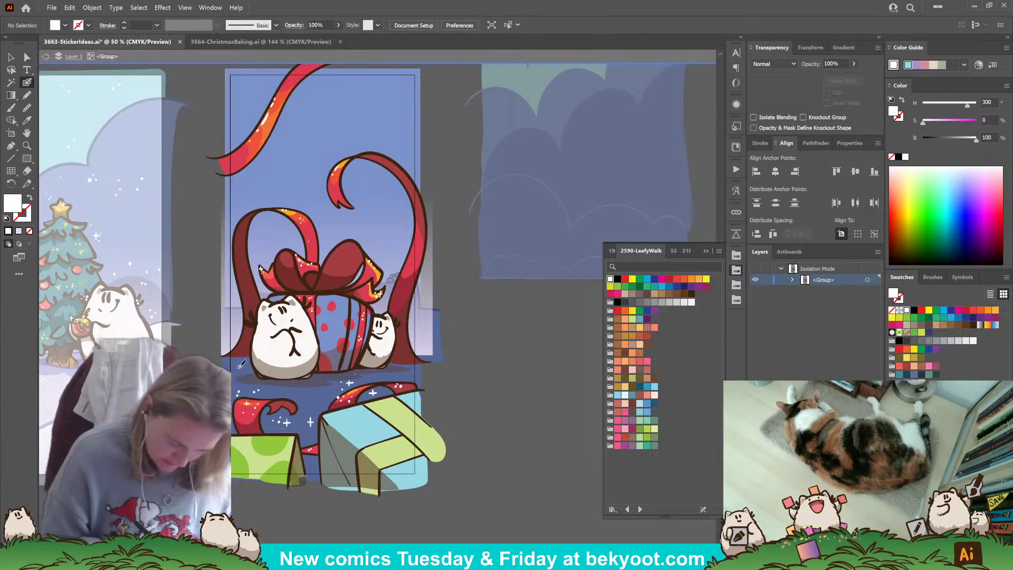
{"action": "key", "text": "shift+x"}
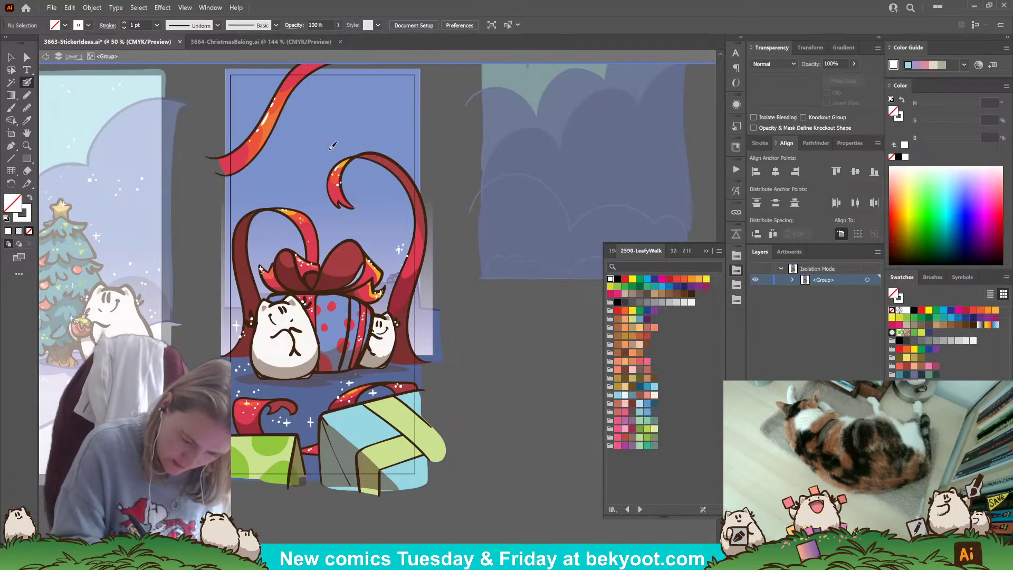
{"action": "left_click", "coordinate": [320, 152]}
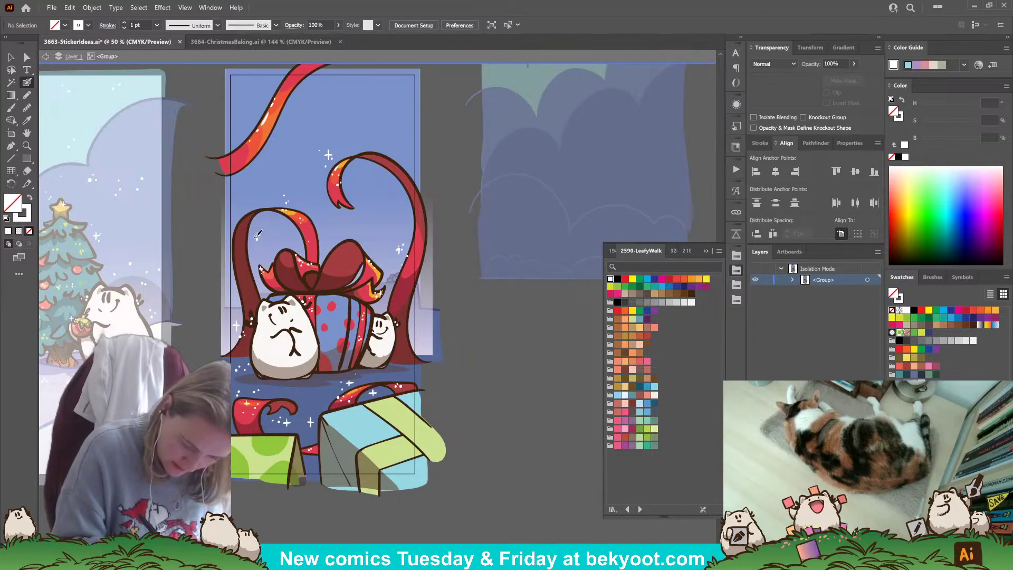
{"action": "left_click_drag", "start_coordinate": [242, 194], "coordinate": [245, 197]}
{"action": "left_click", "coordinate": [254, 113]}
{"action": "left_click", "coordinate": [252, 106]}
{"action": "left_click", "coordinate": [282, 113]}
{"action": "left_click", "coordinate": [281, 168]}
{"action": "left_click", "coordinate": [273, 168]}
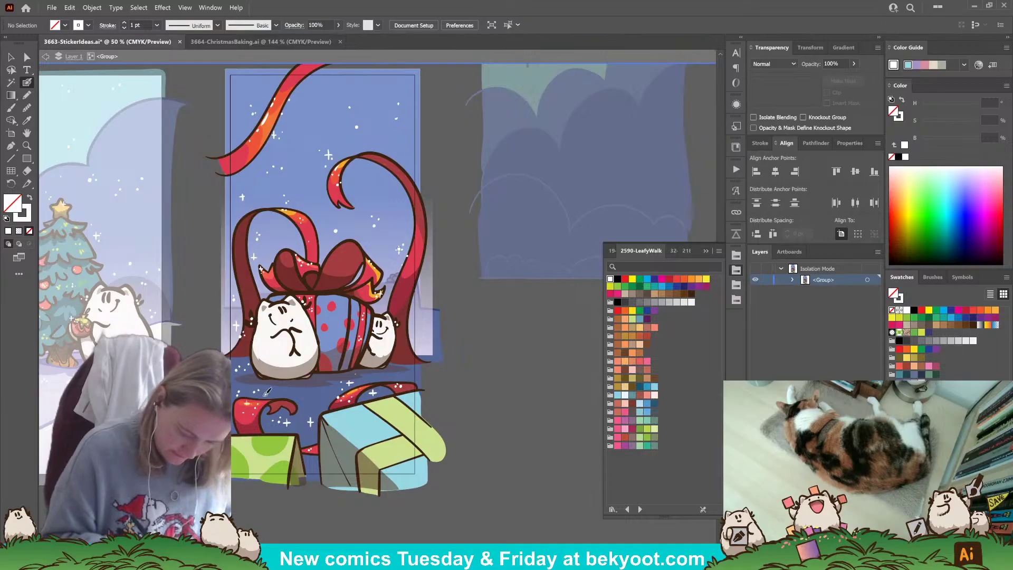
- Try pink, mustard and pale orange swatches as the fill of the sky rectangle behind the tall ribbons
{"action": "left_click_drag", "start_coordinate": [469, 413], "coordinate": [488, 447]}
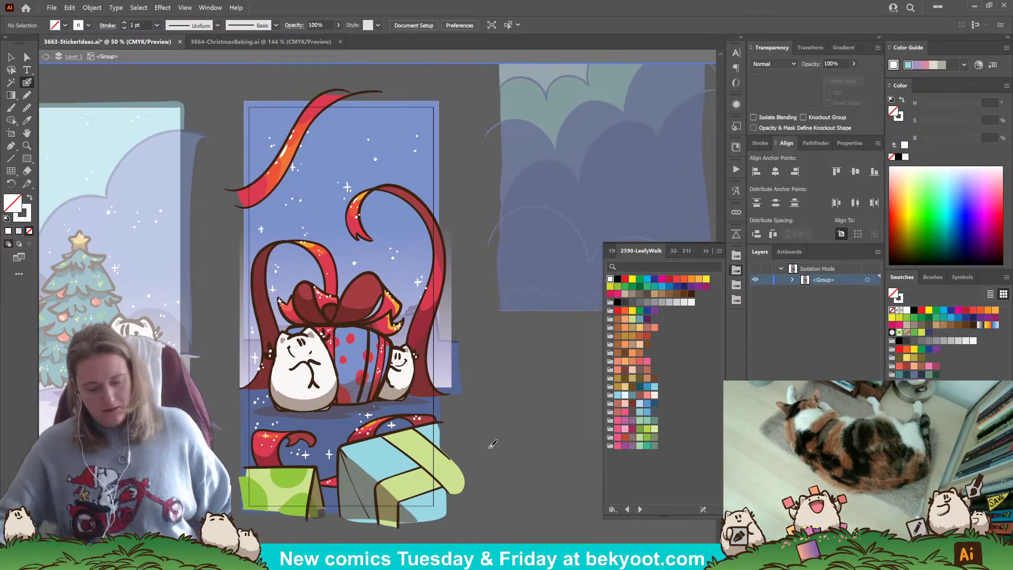
{"action": "left_click", "coordinate": [26, 57]}
{"action": "left_click", "coordinate": [433, 106]}
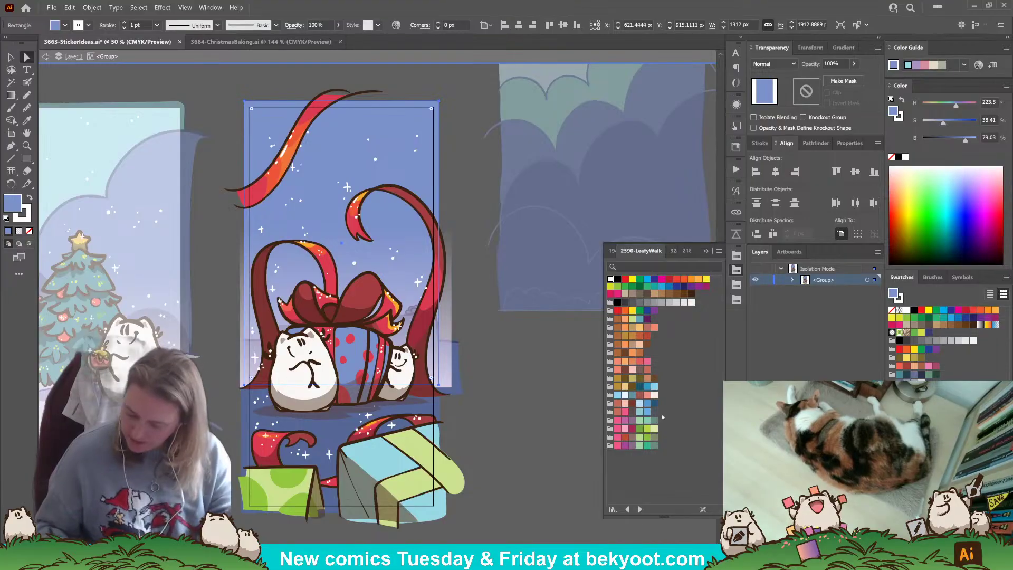
{"action": "left_click", "coordinate": [618, 421]}
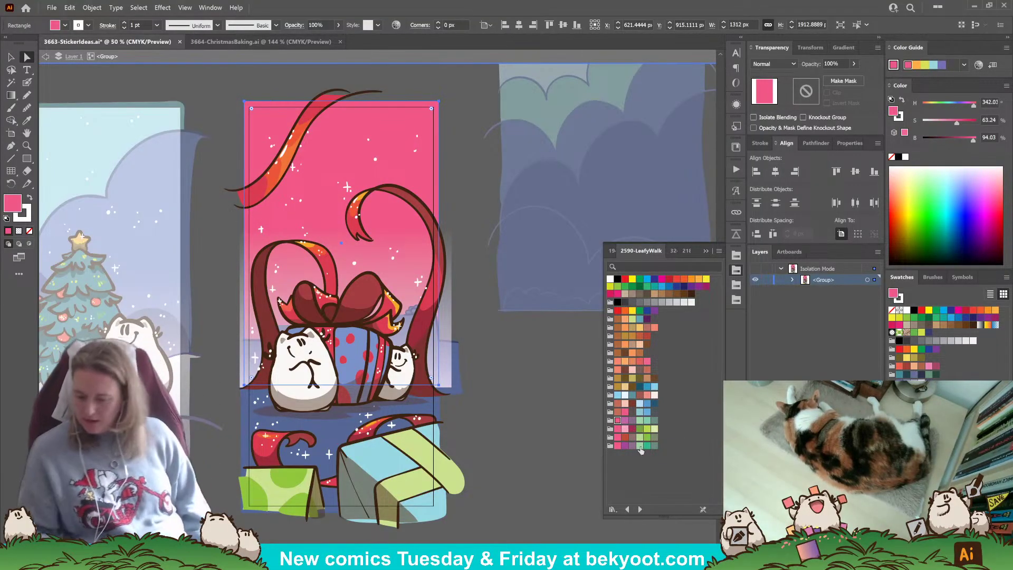
{"action": "left_click", "coordinate": [618, 387]}
{"action": "left_click", "coordinate": [633, 386]}
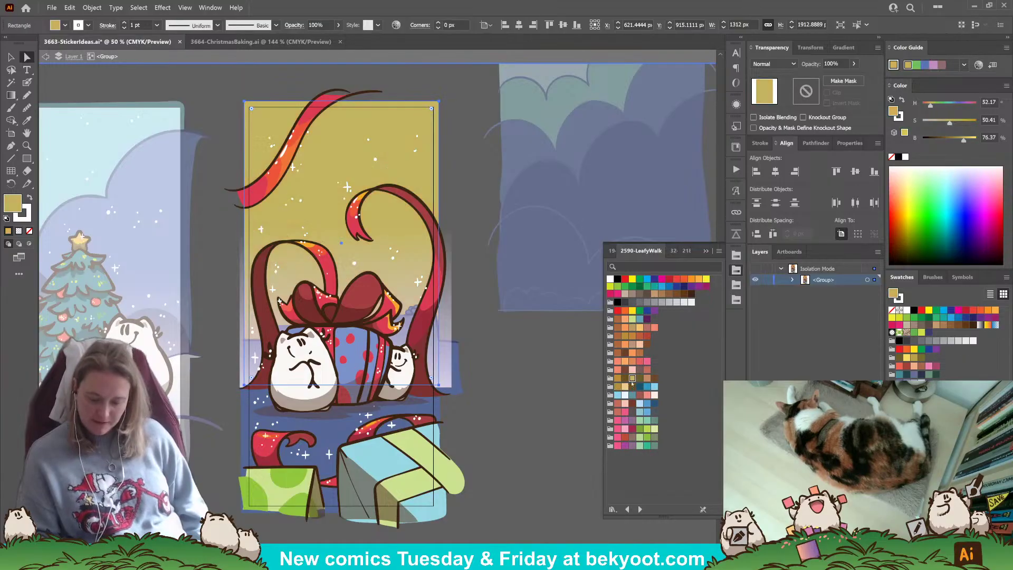
{"action": "left_click", "coordinate": [625, 386]}
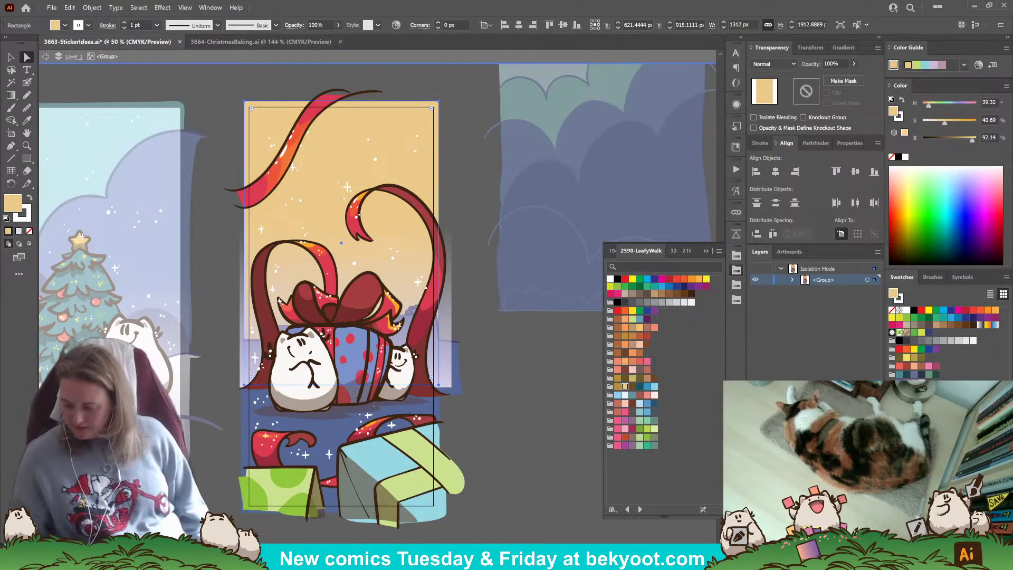
- Try turquoise, mint, lime and grey-green as fills for the sky rectangle
{"action": "key", "text": "ctrl+z"}
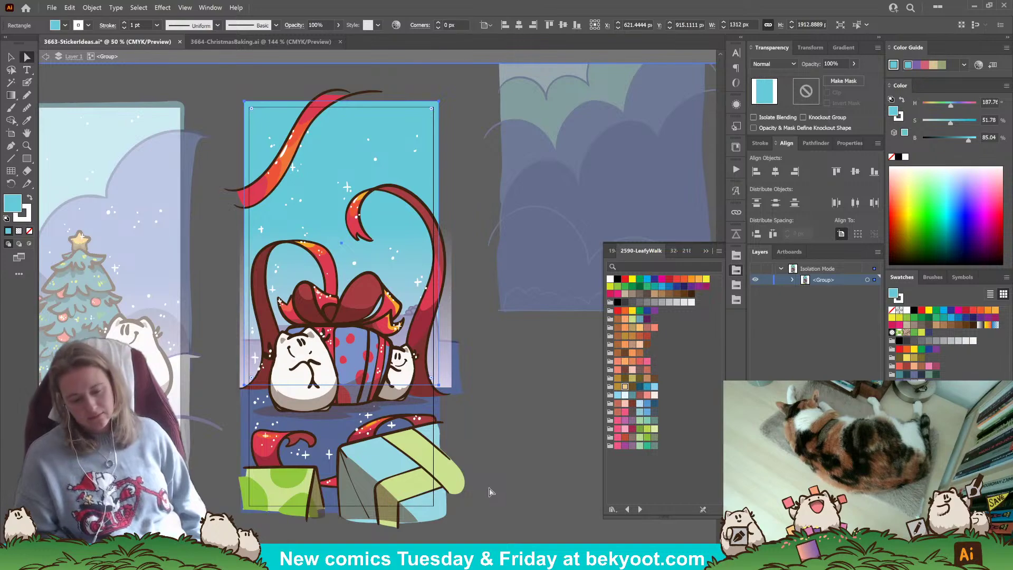
{"action": "left_click_drag", "start_coordinate": [951, 106], "coordinate": [943, 105]}
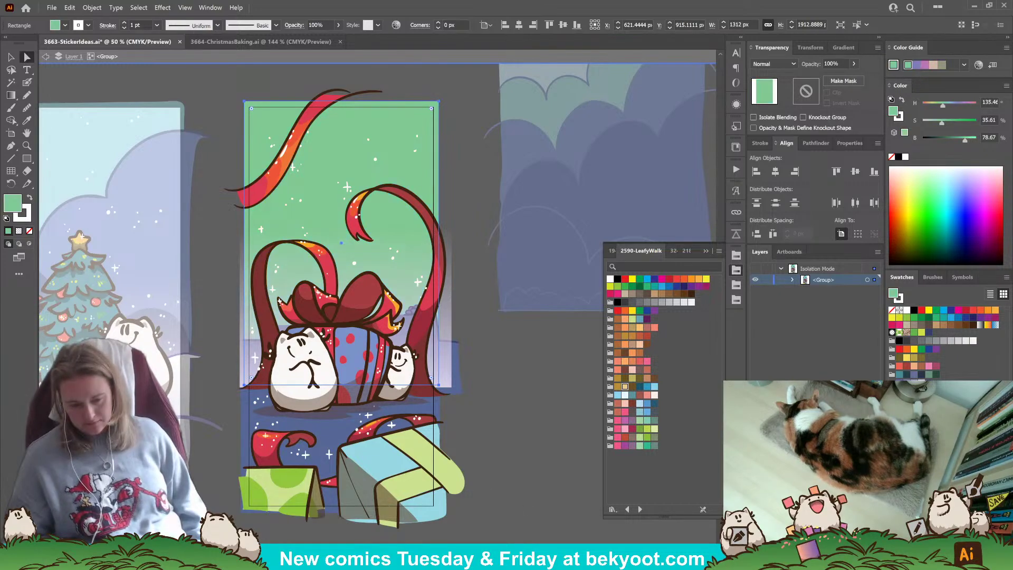
{"action": "left_click", "coordinate": [640, 429]}
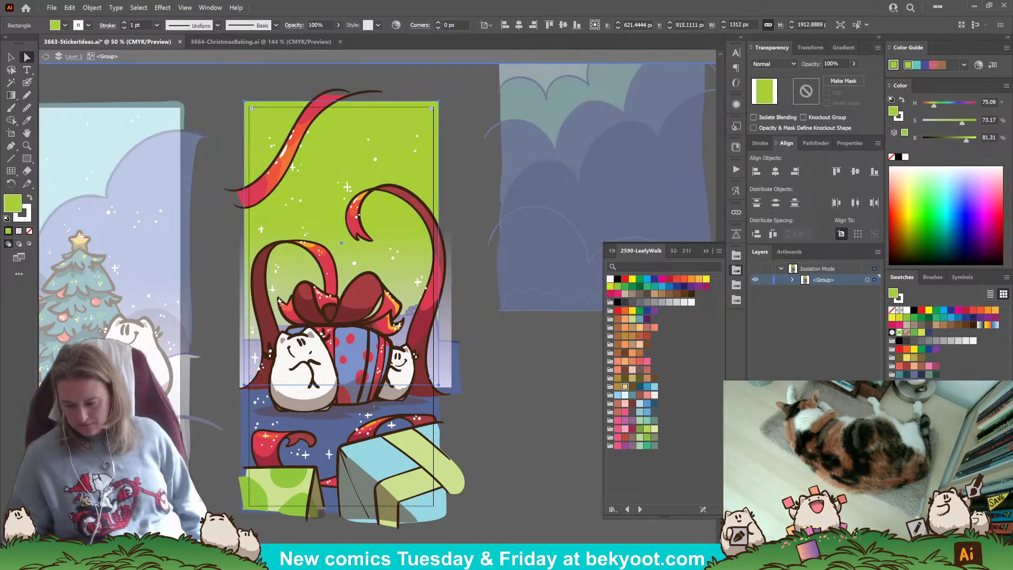
{"action": "key", "text": "ctrl+z"}
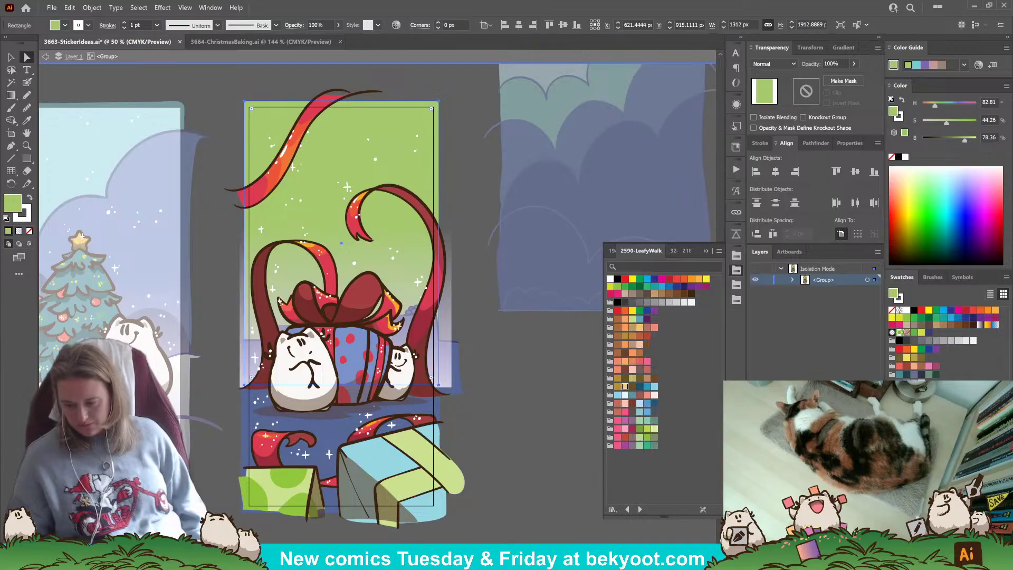
{"action": "key", "text": "ctrl+shift+z"}
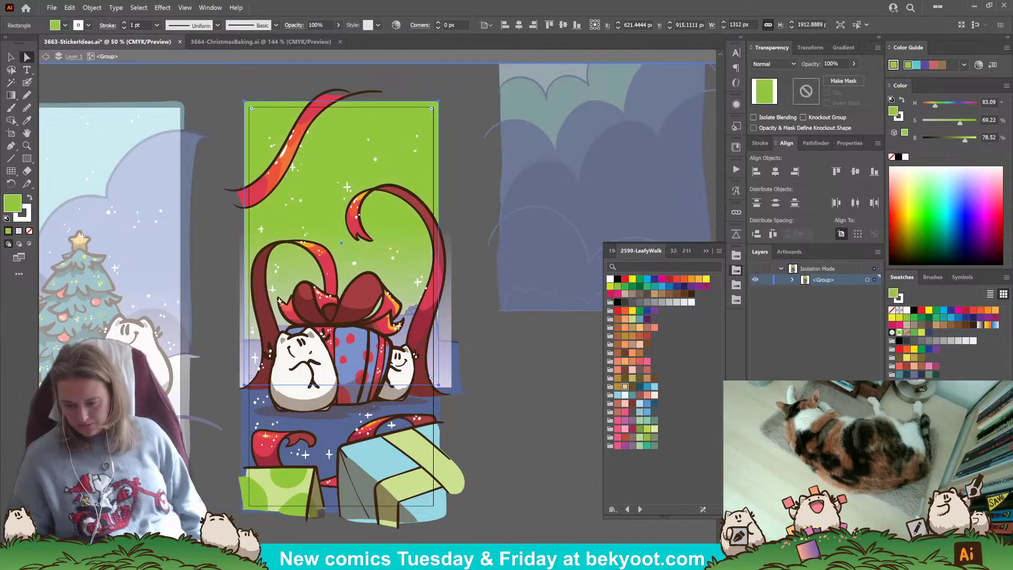
{"action": "left_click", "coordinate": [647, 439]}
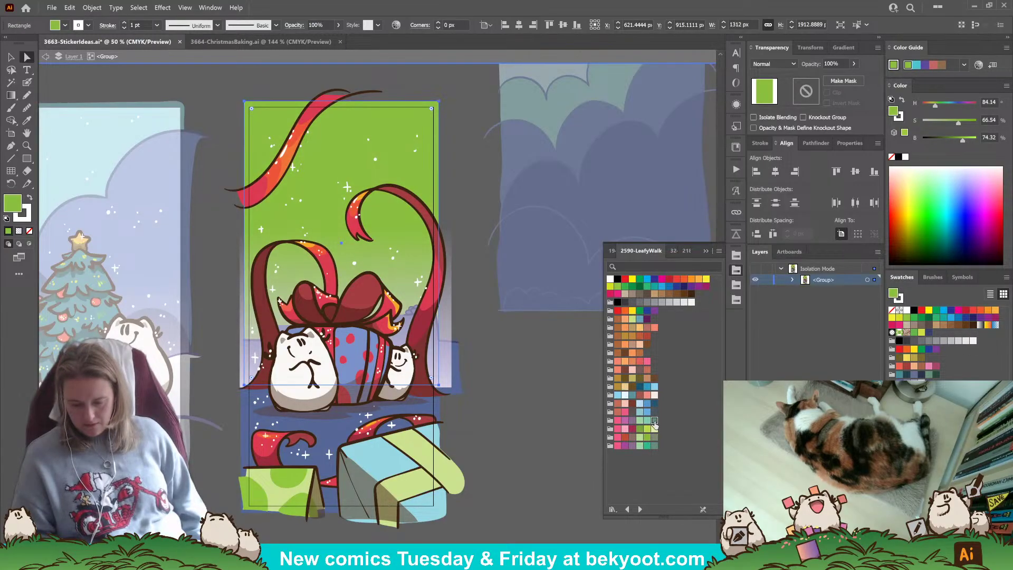
{"action": "left_click", "coordinate": [655, 421]}
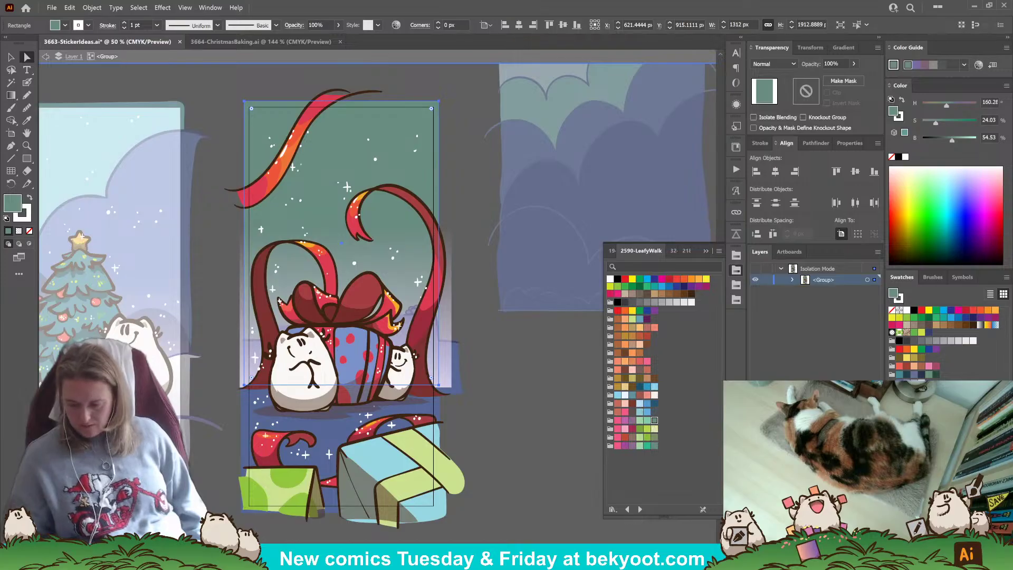
- Discard the green trial fills and set the sky rectangle to a blue-purple of H 251.5, S 48.6, B 64.14
{"action": "key", "text": "ctrl+z"}
{"action": "key", "text": "ctrl+z"}
{"action": "key", "text": "ctrl+z"}
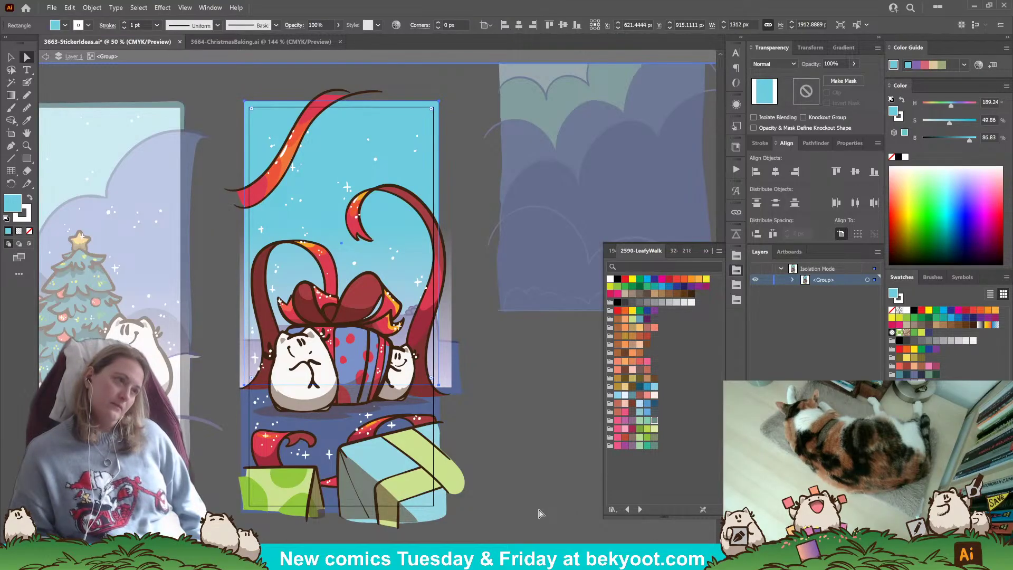
{"action": "key", "text": "ctrl+z"}
{"action": "key", "text": "ctrl+z"}
{"action": "key", "text": "ctrl+z"}
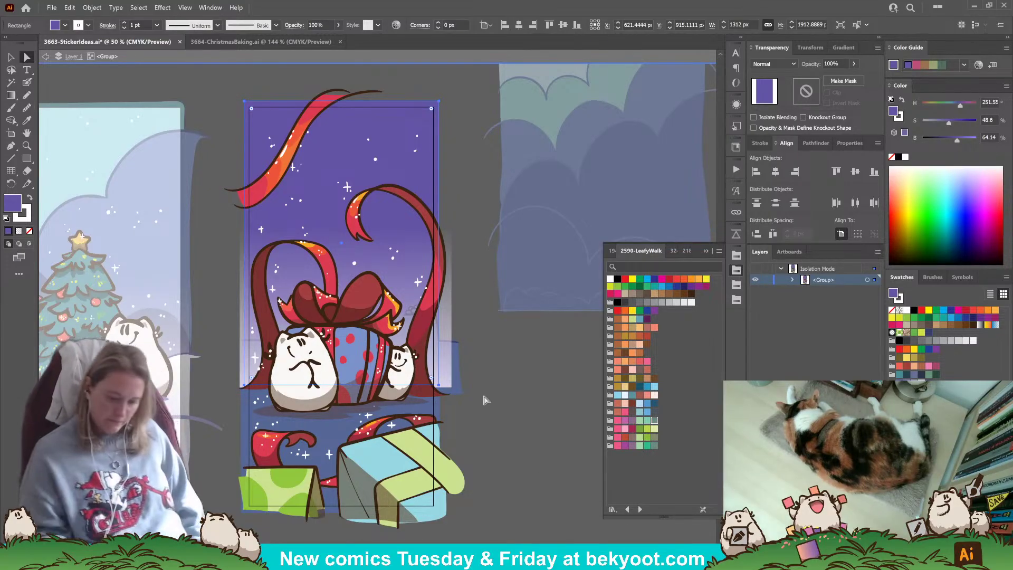
- Recolor the ground shape behind the foreground presents to a dark purple of H 266.5, S 28.69, B 38.43
{"action": "left_click", "coordinate": [473, 414]}
{"action": "left_click", "coordinate": [438, 416]}
{"action": "key", "text": "ctrl+shift+["}
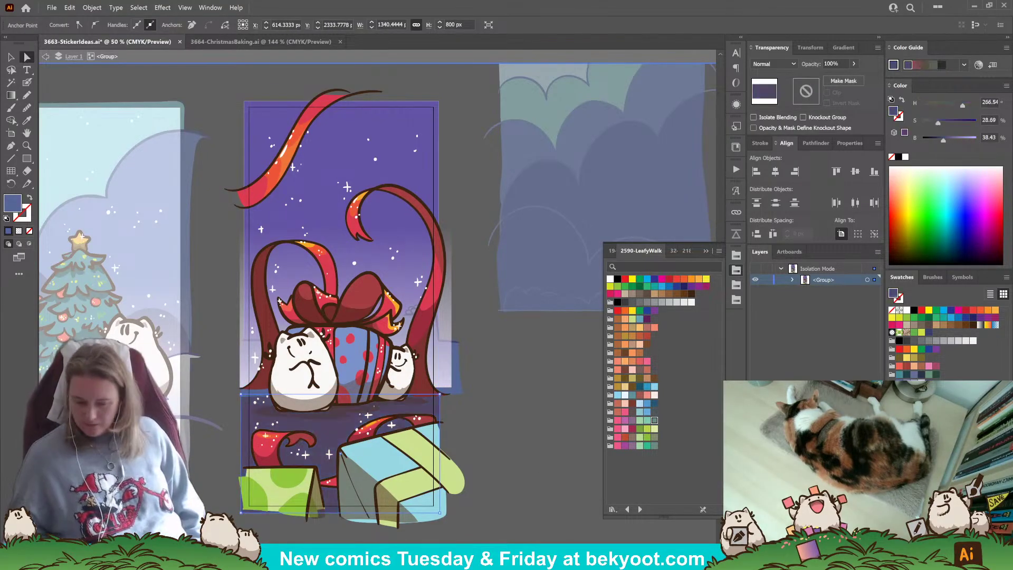
{"action": "left_click", "coordinate": [478, 453]}
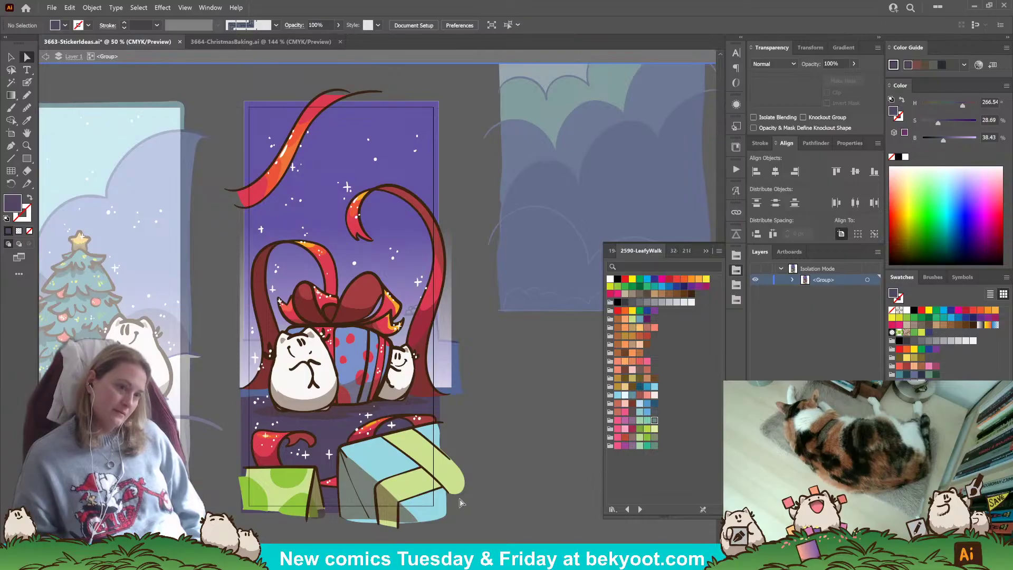
- Remove the white outline from the sky rectangle
{"action": "key", "text": "v"}
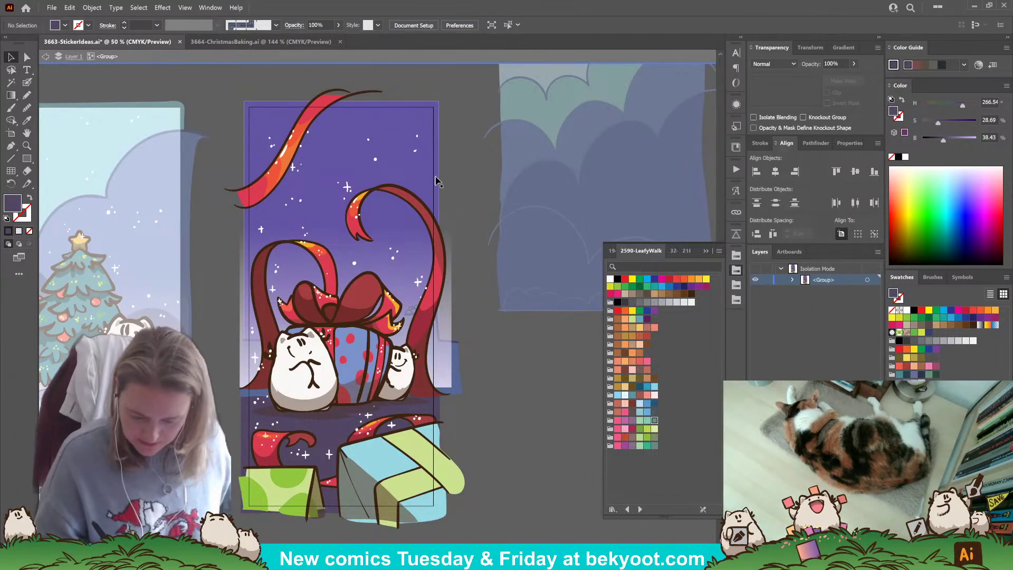
{"action": "left_click", "coordinate": [440, 184]}
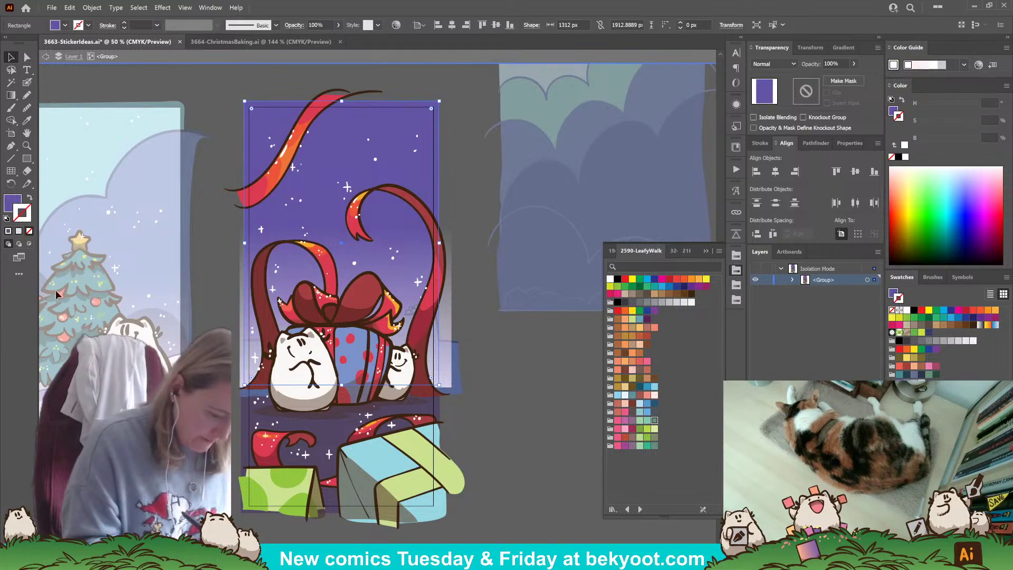
{"action": "left_click", "coordinate": [457, 147]}
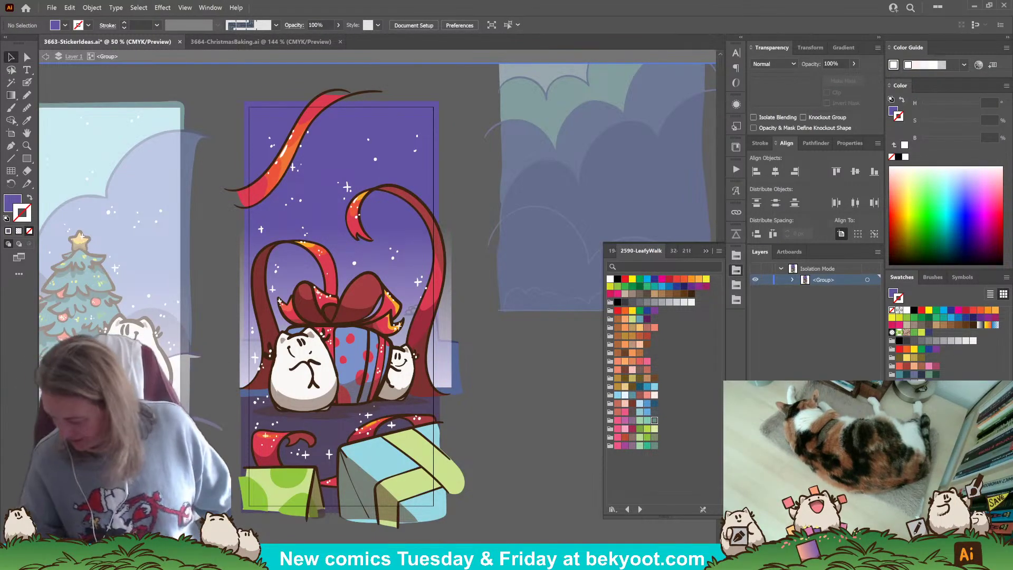
- Try a warmer purple and the dark ground purple on the sky rectangle, and restore its blue-purple fill without an outline
{"action": "left_click", "coordinate": [440, 220]}
{"action": "key", "text": "comma"}
{"action": "left_click", "coordinate": [30, 197]}
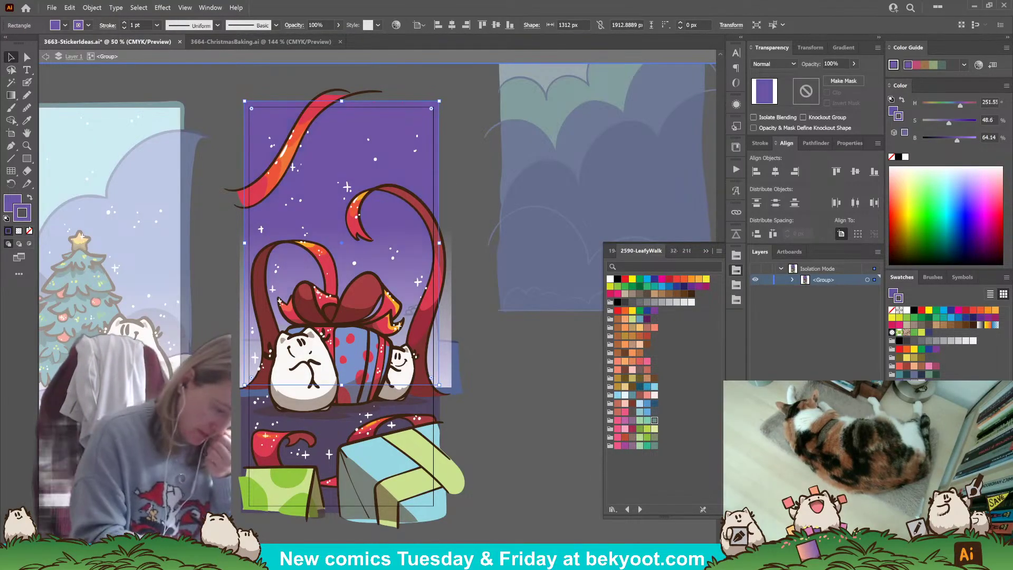
{"action": "left_click", "coordinate": [29, 231]}
{"action": "left_click", "coordinate": [12, 202]}
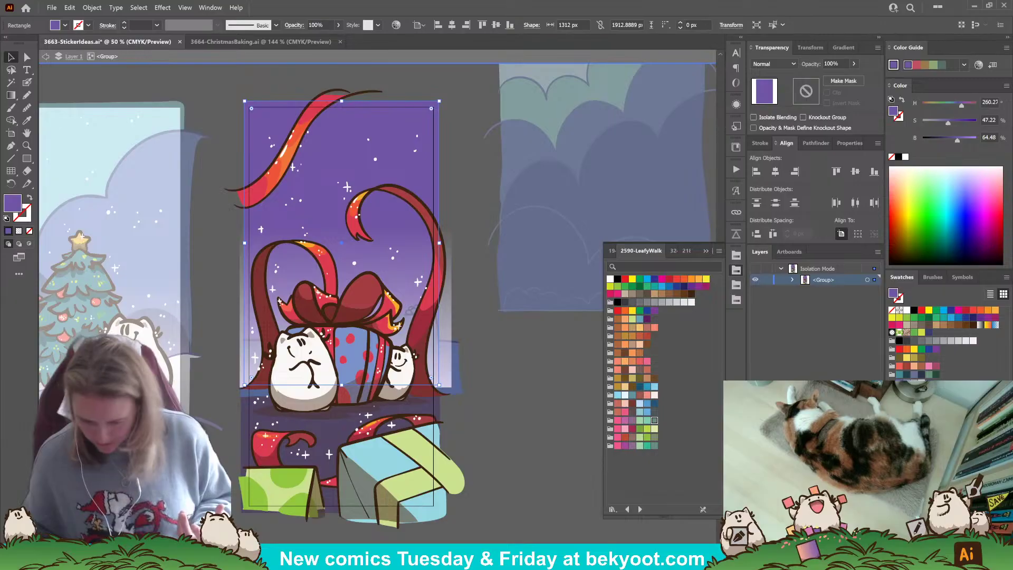
{"action": "key", "text": "ctrl+z"}
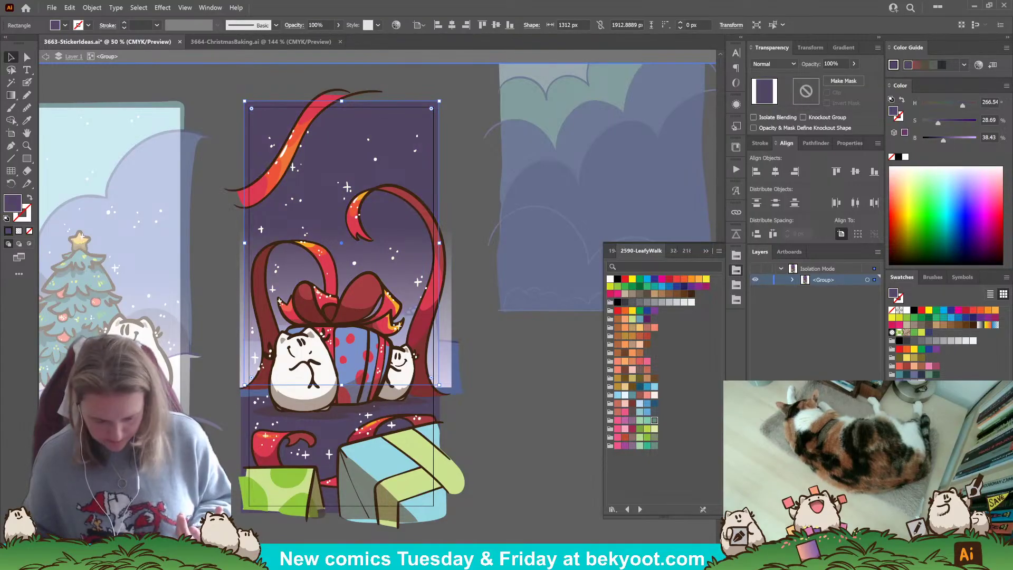
{"action": "key", "text": "ctrl+shift+z"}
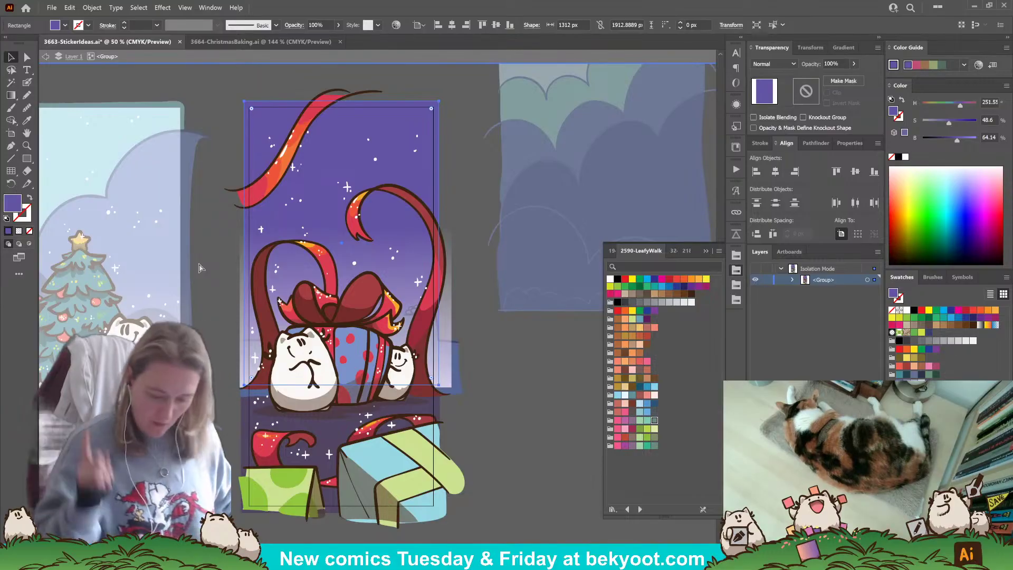
- Exit the gift illustration's group, save the file, and compare the illustration with the Christmas tree one beside it
{"action": "key", "text": "Escape"}
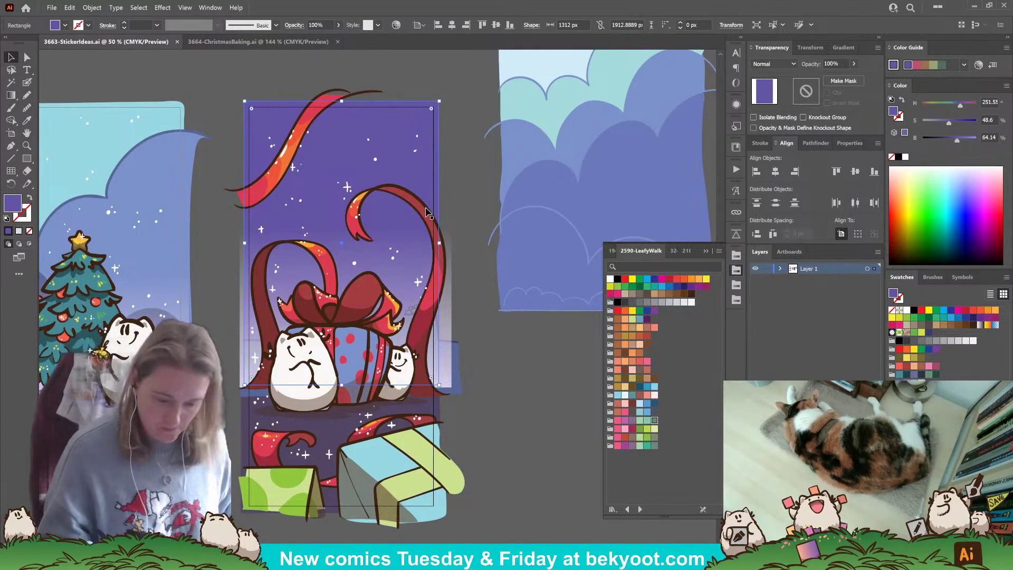
{"action": "left_click", "coordinate": [201, 89]}
{"action": "key", "text": "ctrl+minus"}
{"action": "key", "text": "ctrl+minus"}
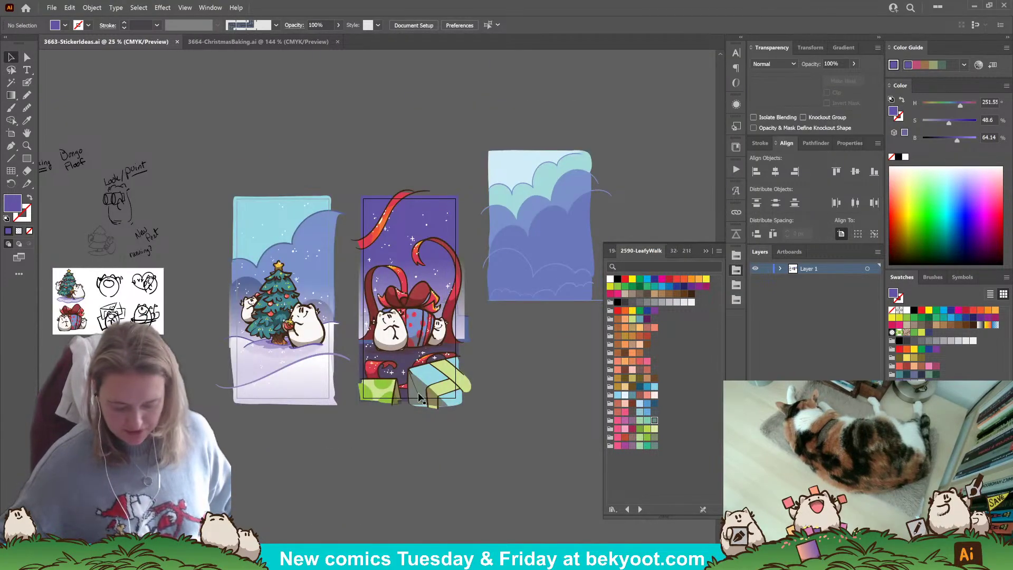
{"action": "left_click_drag", "start_coordinate": [416, 397], "coordinate": [431, 328]}
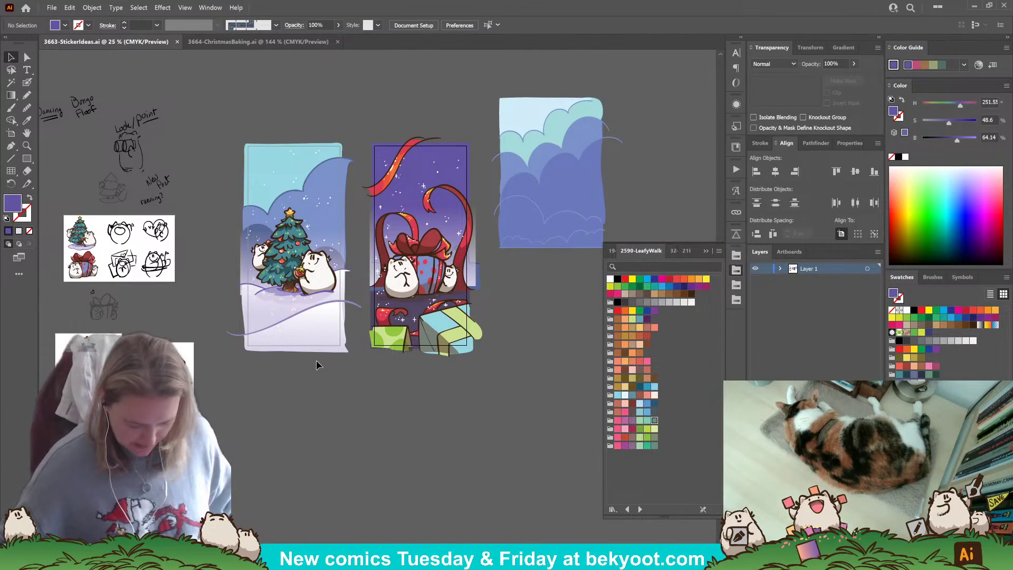
{"action": "scroll", "coordinate": [330, 312], "scroll_direction": "up", "scroll_amount": 2}
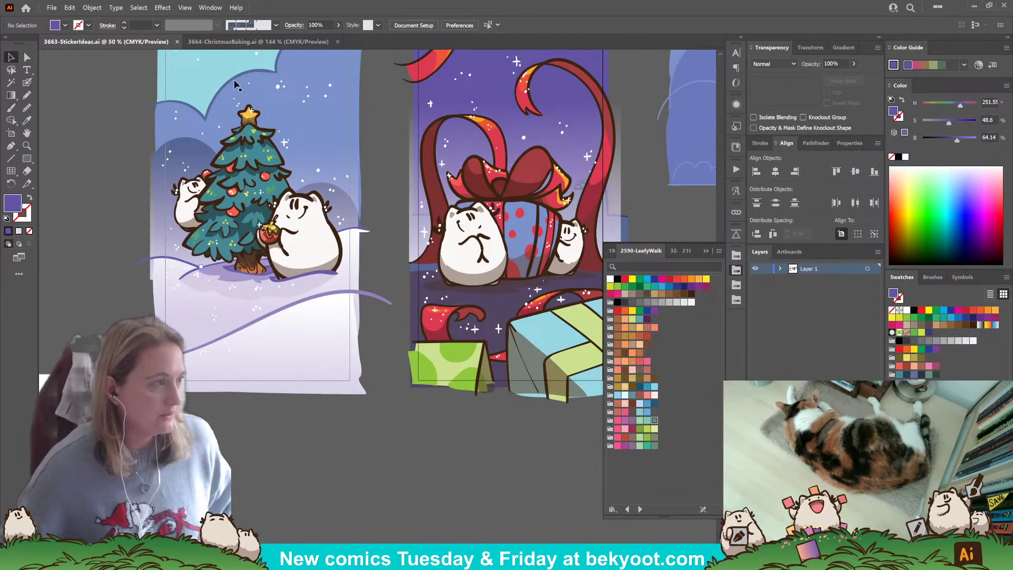
{"action": "left_click_drag", "start_coordinate": [554, 161], "coordinate": [455, 273]}
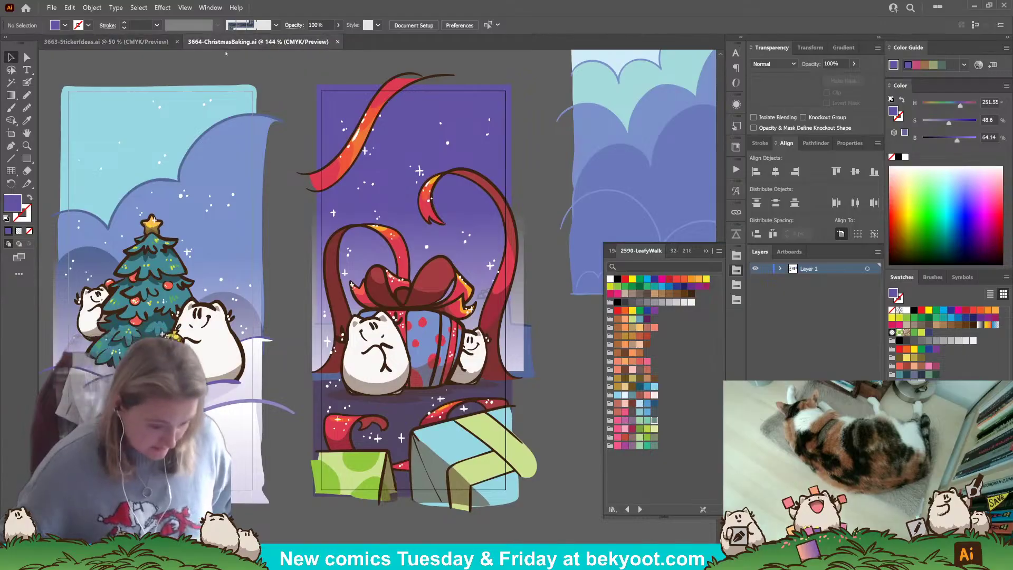
- In 3664-ChristmasBaking.ai, with the swatch library closed, sketch a long, gently curved horizontal line crossed by a tall vertical line in black
{"action": "left_click", "coordinate": [258, 42]}
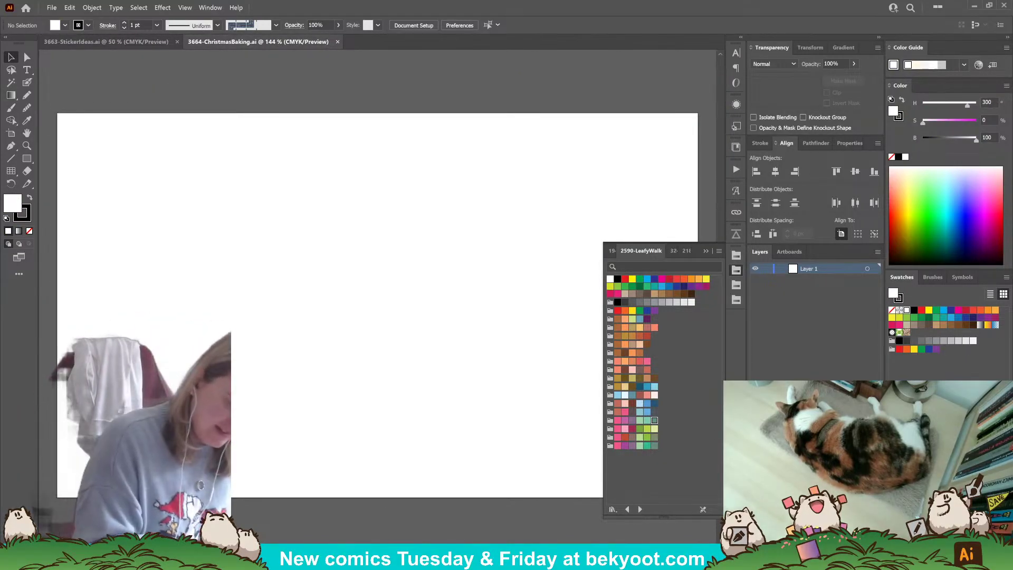
{"action": "left_click", "coordinate": [706, 251]}
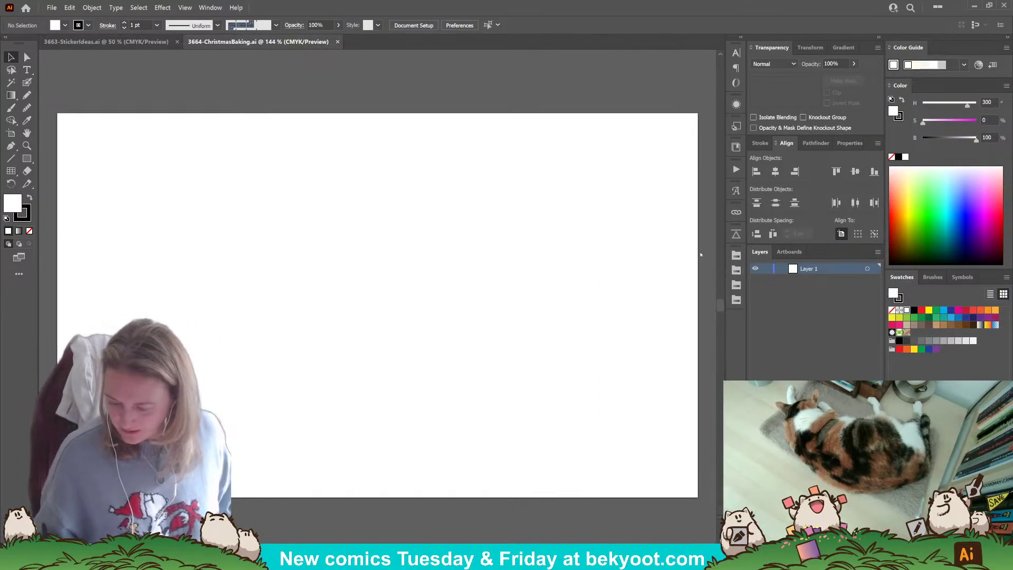
{"action": "left_click", "coordinate": [28, 84]}
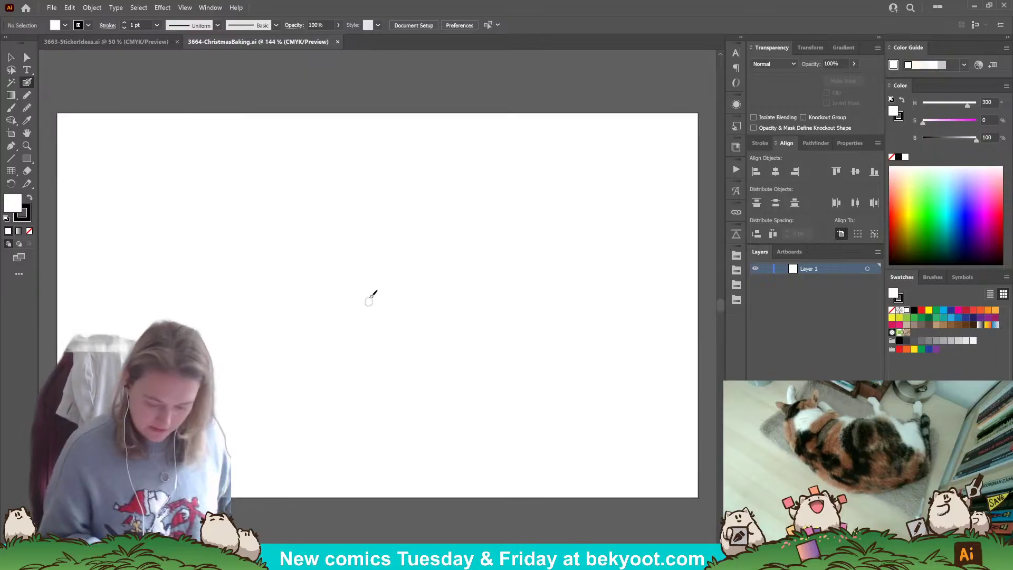
{"action": "key", "text": "Return"}
{"action": "key", "text": "Return"}
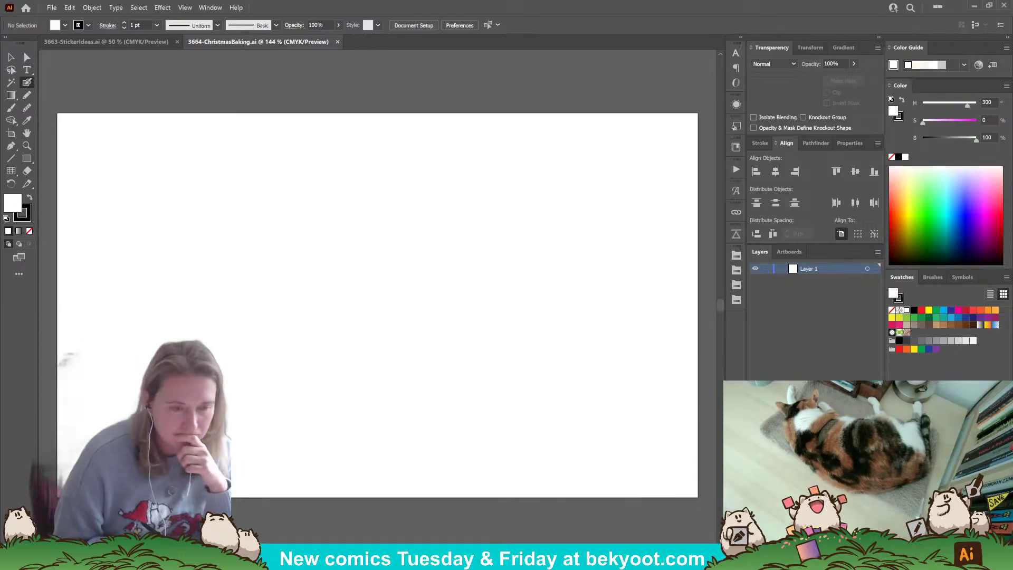
{"action": "left_click_drag", "start_coordinate": [144, 359], "coordinate": [598, 395]}
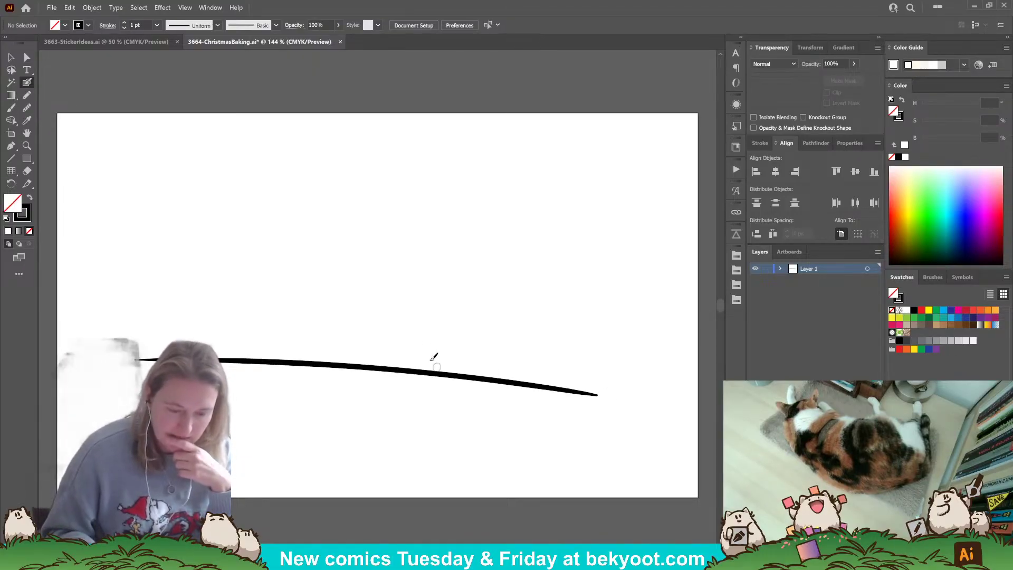
{"action": "mouse_move", "coordinate": [347, 164]}
{"action": "left_mouse_down"}
{"action": "mouse_move", "coordinate": [350, 381]}
{"action": "mouse_move", "coordinate": [357, 464]}
{"action": "left_mouse_up"}
- Try to sketch a rounded upper corner and a far side line beside the tall vertical line, and undo those strokes
{"action": "mouse_move", "coordinate": [365, 180]}
{"action": "left_mouse_down"}
{"action": "mouse_move", "coordinate": [462, 167]}
{"action": "mouse_move", "coordinate": [524, 227]}
{"action": "left_mouse_up"}
{"action": "left_click", "coordinate": [516, 310]}
{"action": "left_click_drag", "start_coordinate": [516, 340], "coordinate": [530, 457]}
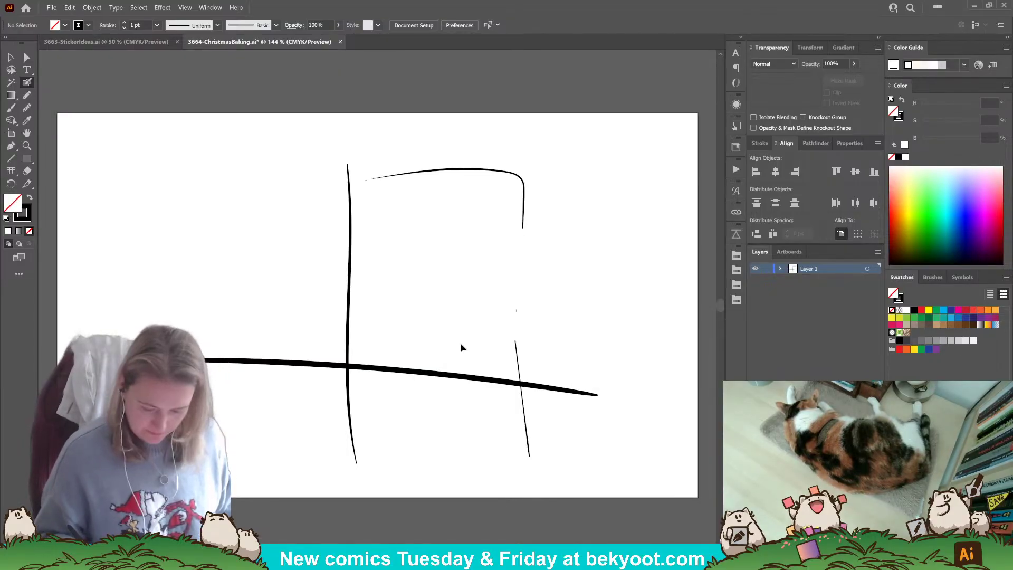
{"action": "key", "text": "ctrl+z"}
{"action": "key", "text": "ctrl+z"}
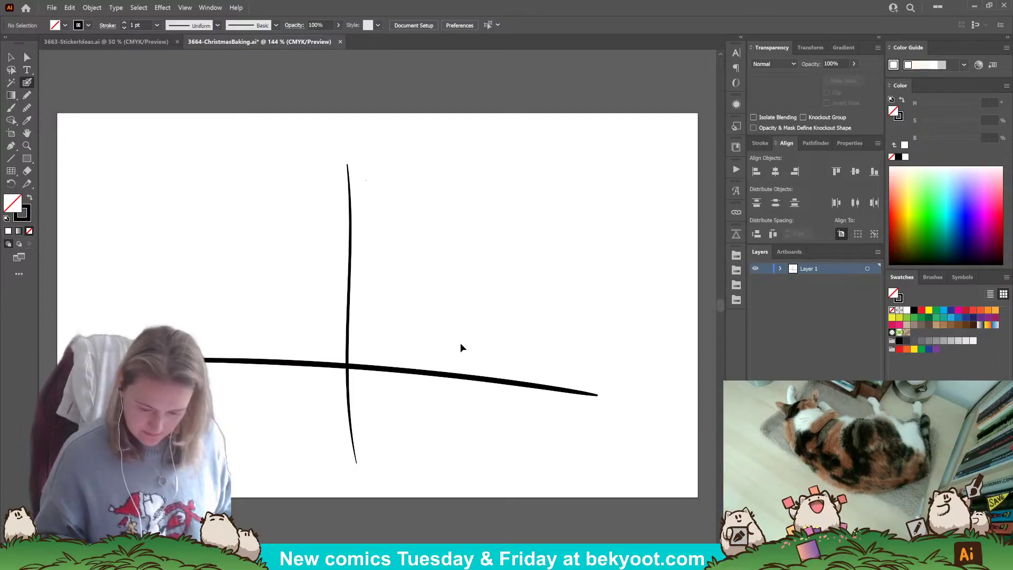
- Undo the remaining crossing lines and switch the artboard to portrait orientation, 900 by 1500 px
{"action": "key", "text": "ctrl+z"}
{"action": "key", "text": "ctrl+z"}
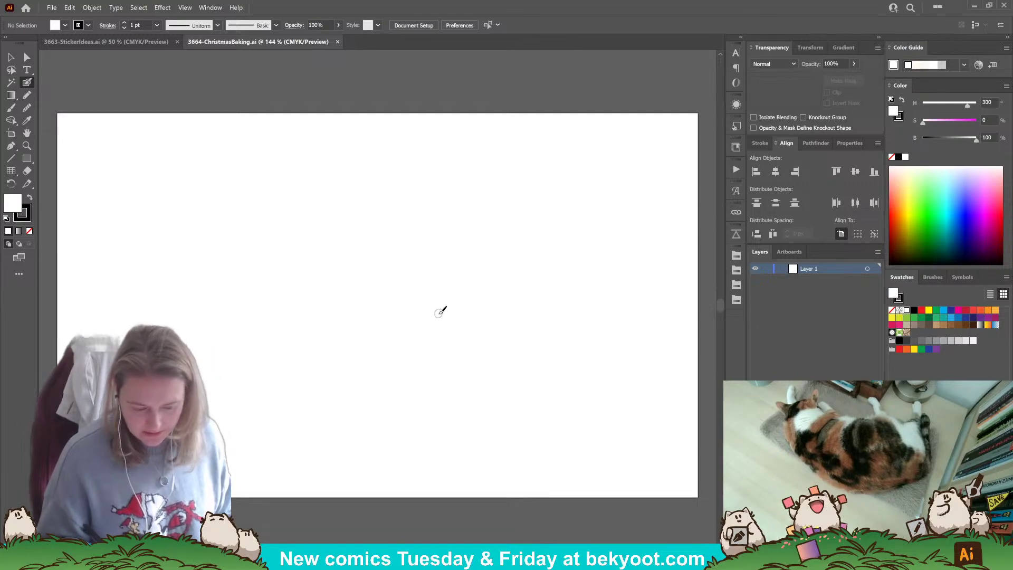
{"action": "key", "text": "shift+o"}
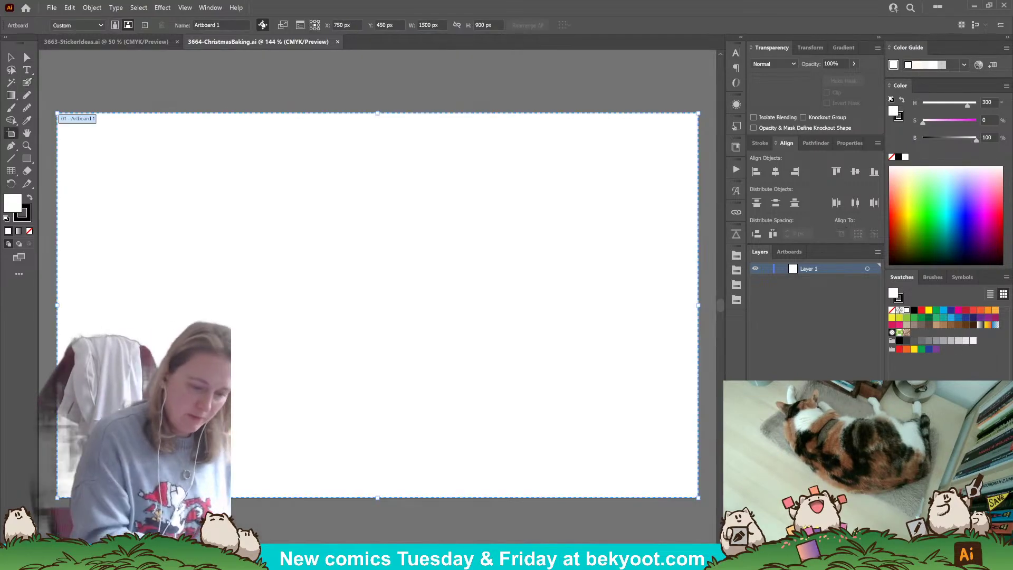
{"action": "left_click", "coordinate": [114, 25]}
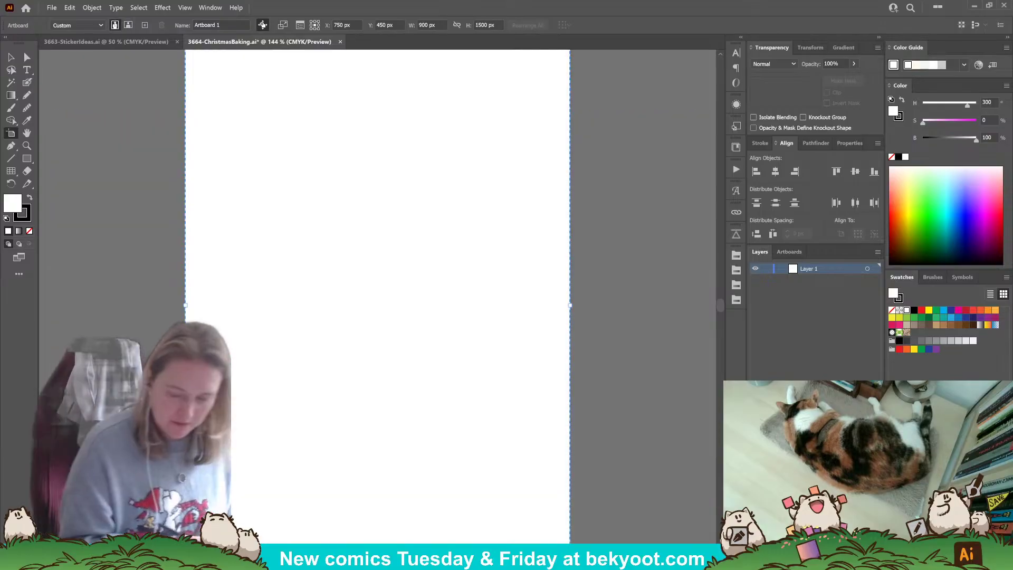
{"action": "scroll", "coordinate": [87, 89], "scroll_direction": "down", "scroll_amount": 2}
{"action": "left_click_drag", "start_coordinate": [364, 308], "coordinate": [394, 362]}
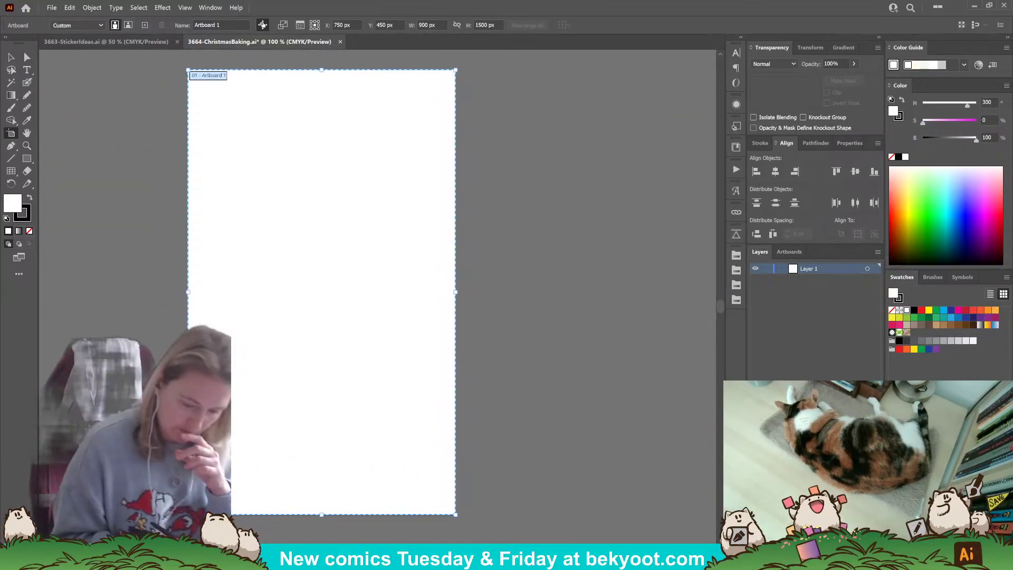
- With the Blob Brush, sketch a large rounded head and a small gingerbread man beside it in the artboard's lower half
{"action": "left_click", "coordinate": [27, 82]}
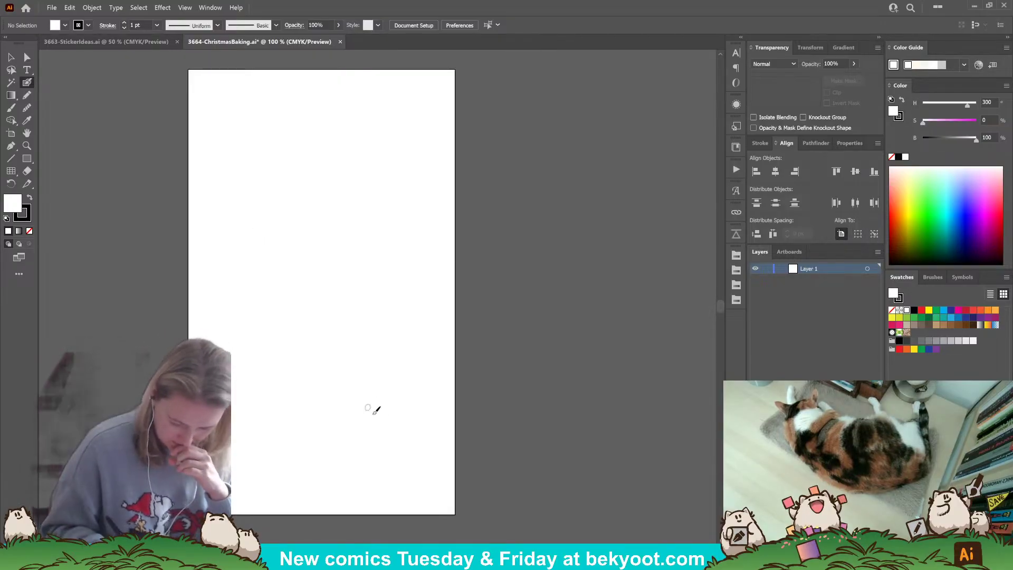
{"action": "mouse_move", "coordinate": [323, 483]}
{"action": "left_mouse_down"}
{"action": "mouse_move", "coordinate": [487, 403]}
{"action": "mouse_move", "coordinate": [491, 431]}
{"action": "left_mouse_up"}
{"action": "mouse_move", "coordinate": [322, 372]}
{"action": "left_mouse_down"}
{"action": "mouse_move", "coordinate": [307, 352]}
{"action": "mouse_move", "coordinate": [284, 385]}
{"action": "mouse_move", "coordinate": [296, 387]}
{"action": "mouse_move", "coordinate": [264, 401]}
{"action": "mouse_move", "coordinate": [286, 391]}
{"action": "mouse_move", "coordinate": [253, 390]}
{"action": "mouse_move", "coordinate": [279, 405]}
{"action": "mouse_move", "coordinate": [269, 438]}
{"action": "left_mouse_up"}
{"action": "mouse_move", "coordinate": [269, 437]}
{"action": "left_mouse_down"}
{"action": "mouse_move", "coordinate": [291, 435]}
{"action": "mouse_move", "coordinate": [301, 424]}
{"action": "mouse_move", "coordinate": [322, 438]}
{"action": "left_mouse_up"}
{"action": "left_click_drag", "start_coordinate": [317, 391], "coordinate": [342, 394]}
{"action": "left_click_drag", "start_coordinate": [341, 396], "coordinate": [314, 405]}
- Give the large head dot eyes, two ears, a wide open mouth with a tooth and a raised arm, and fill out the gingerbread man's head
{"action": "mouse_move", "coordinate": [387, 420]}
{"action": "left_mouse_down"}
{"action": "mouse_move", "coordinate": [448, 398]}
{"action": "mouse_move", "coordinate": [399, 449]}
{"action": "mouse_move", "coordinate": [388, 420]}
{"action": "left_mouse_up"}
{"action": "left_click", "coordinate": [390, 391]}
{"action": "left_click", "coordinate": [402, 391]}
{"action": "left_click_drag", "start_coordinate": [394, 359], "coordinate": [370, 392]}
{"action": "mouse_move", "coordinate": [439, 360]}
{"action": "left_mouse_down"}
{"action": "mouse_move", "coordinate": [453, 364]}
{"action": "mouse_move", "coordinate": [454, 383]}
{"action": "left_mouse_up"}
{"action": "left_click_drag", "start_coordinate": [337, 421], "coordinate": [320, 415]}
{"action": "mouse_move", "coordinate": [365, 465]}
{"action": "left_mouse_down"}
{"action": "mouse_move", "coordinate": [315, 455]}
{"action": "mouse_move", "coordinate": [319, 467]}
{"action": "left_mouse_up"}
{"action": "left_click_drag", "start_coordinate": [387, 421], "coordinate": [381, 441]}
{"action": "mouse_move", "coordinate": [297, 351]}
{"action": "left_mouse_down"}
{"action": "mouse_move", "coordinate": [326, 355]}
{"action": "mouse_move", "coordinate": [326, 382]}
{"action": "left_mouse_up"}
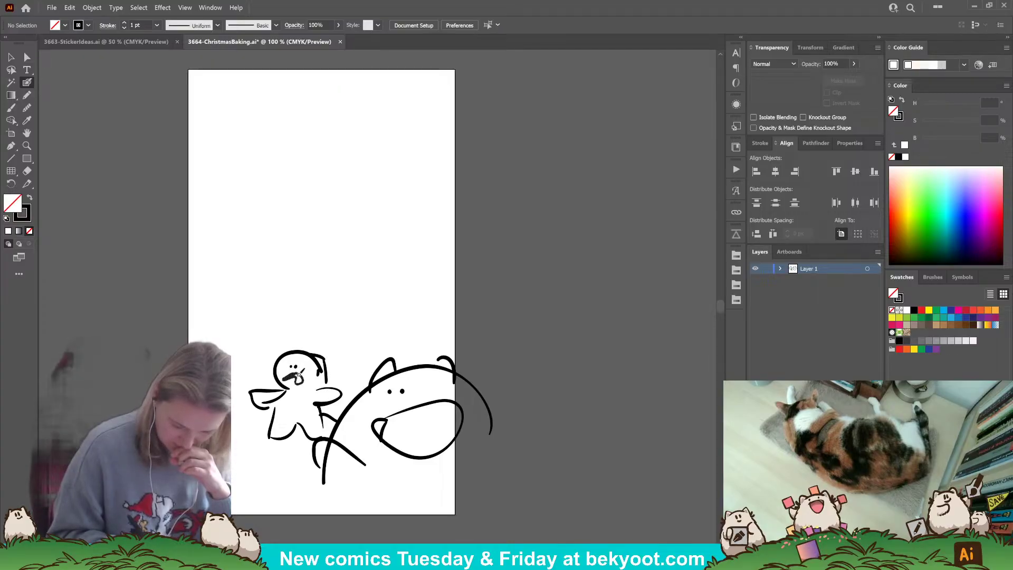
- Try different mouth shapes on the gingerbread man's face, and undo them together with its dot eyes
{"action": "key", "text": "ctrl+z"}
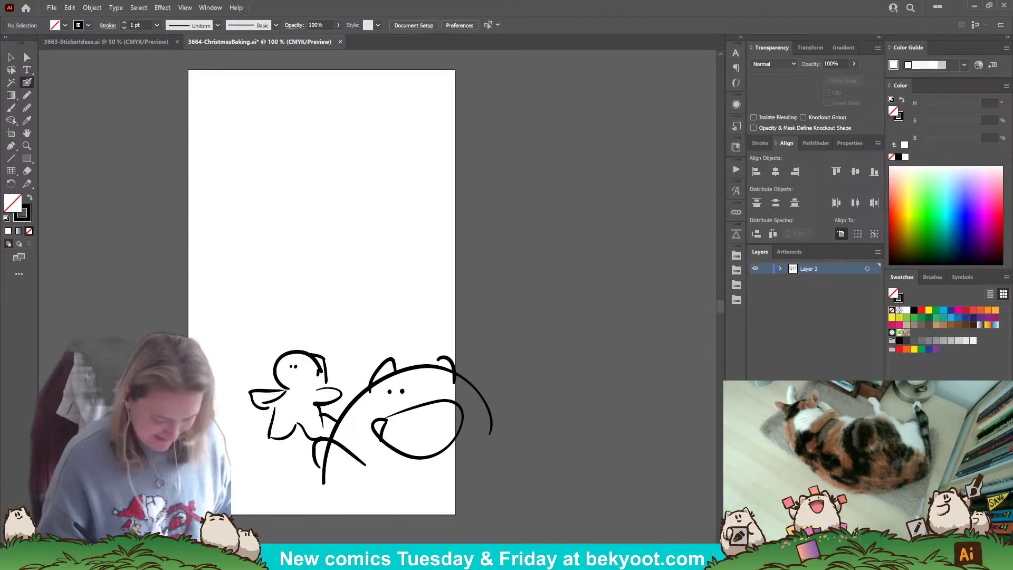
{"action": "left_click_drag", "start_coordinate": [302, 368], "coordinate": [295, 376]}
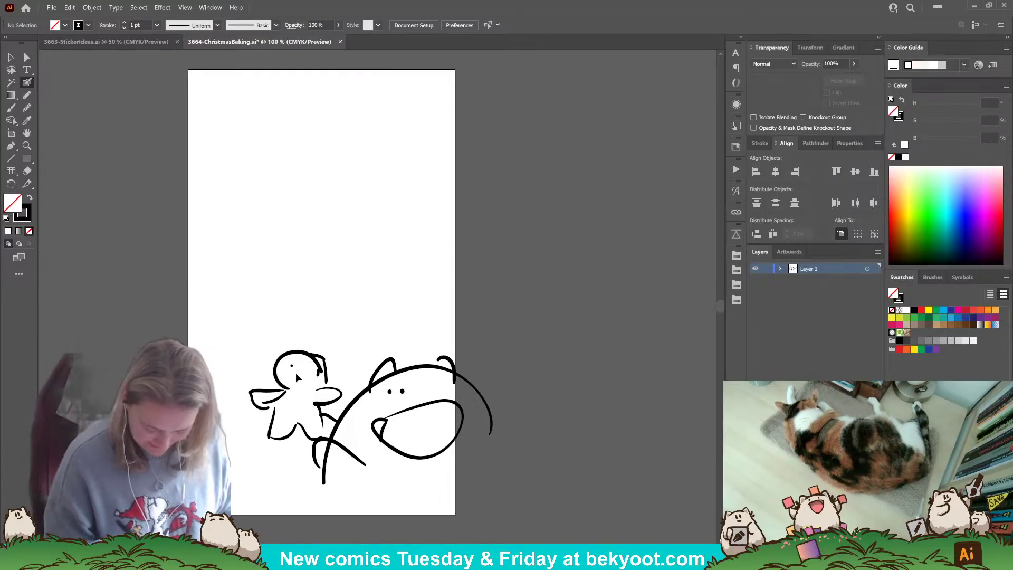
{"action": "left_click_drag", "start_coordinate": [288, 382], "coordinate": [291, 369]}
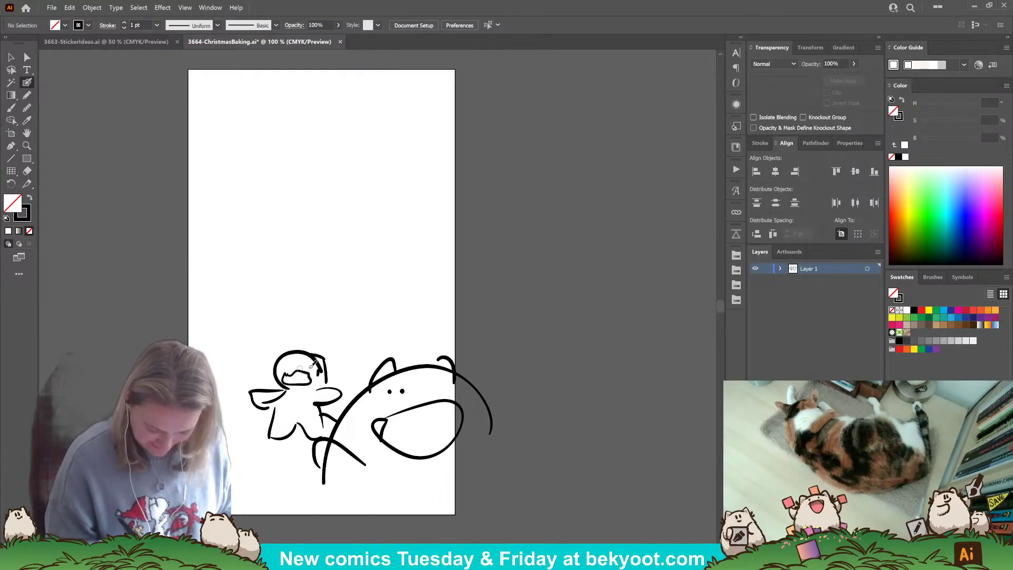
{"action": "key", "text": "ctrl+z"}
{"action": "key", "text": "ctrl+z"}
{"action": "key", "text": "ctrl+z"}
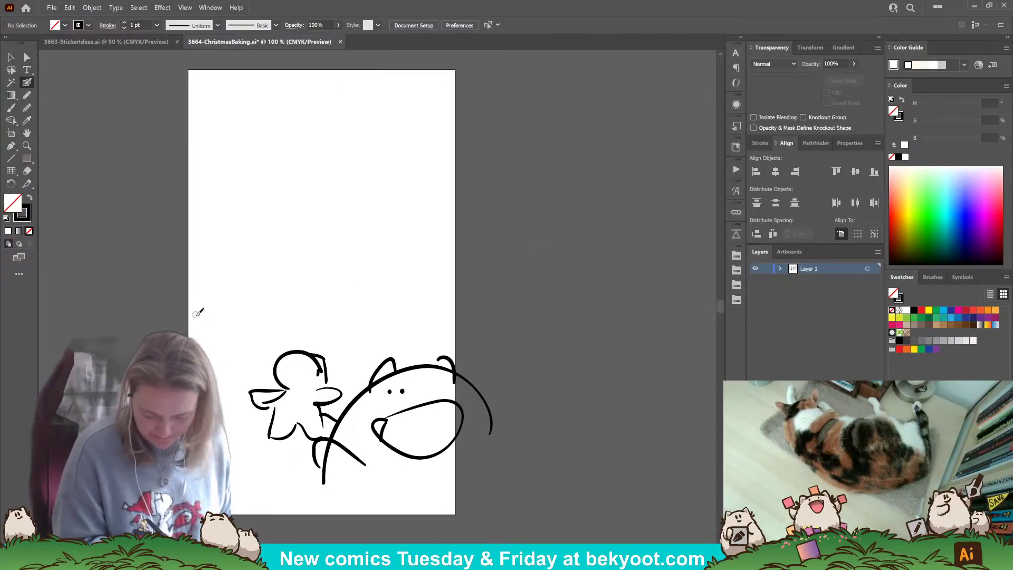
- Sketch a horizontal table line across the page, a large round head with a curved guide line above it, and a mixing bowl
{"action": "left_click_drag", "start_coordinate": [195, 313], "coordinate": [479, 314]}
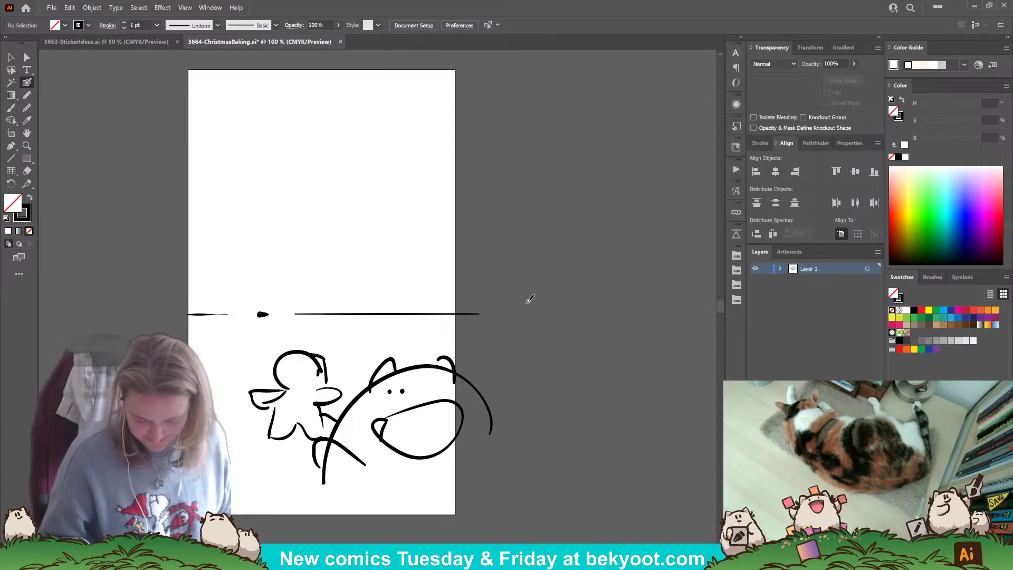
{"action": "left_click_drag", "start_coordinate": [256, 355], "coordinate": [276, 423]}
{"action": "mouse_move", "coordinate": [264, 211]}
{"action": "left_mouse_down"}
{"action": "mouse_move", "coordinate": [242, 269]}
{"action": "mouse_move", "coordinate": [283, 295]}
{"action": "mouse_move", "coordinate": [325, 237]}
{"action": "mouse_move", "coordinate": [269, 206]}
{"action": "mouse_move", "coordinate": [296, 314]}
{"action": "left_mouse_up"}
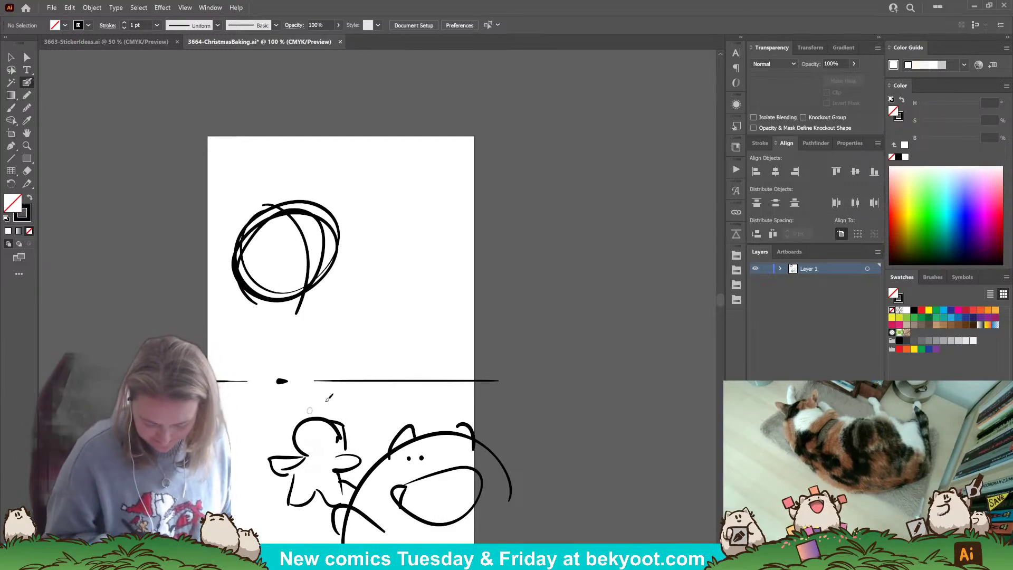
{"action": "mouse_move", "coordinate": [343, 342]}
{"action": "left_mouse_down"}
{"action": "mouse_move", "coordinate": [352, 351]}
{"action": "mouse_move", "coordinate": [250, 350]}
{"action": "left_mouse_up"}
{"action": "mouse_move", "coordinate": [304, 394]}
{"action": "left_mouse_down"}
{"action": "mouse_move", "coordinate": [345, 382]}
{"action": "mouse_move", "coordinate": [359, 347]}
{"action": "left_mouse_up"}
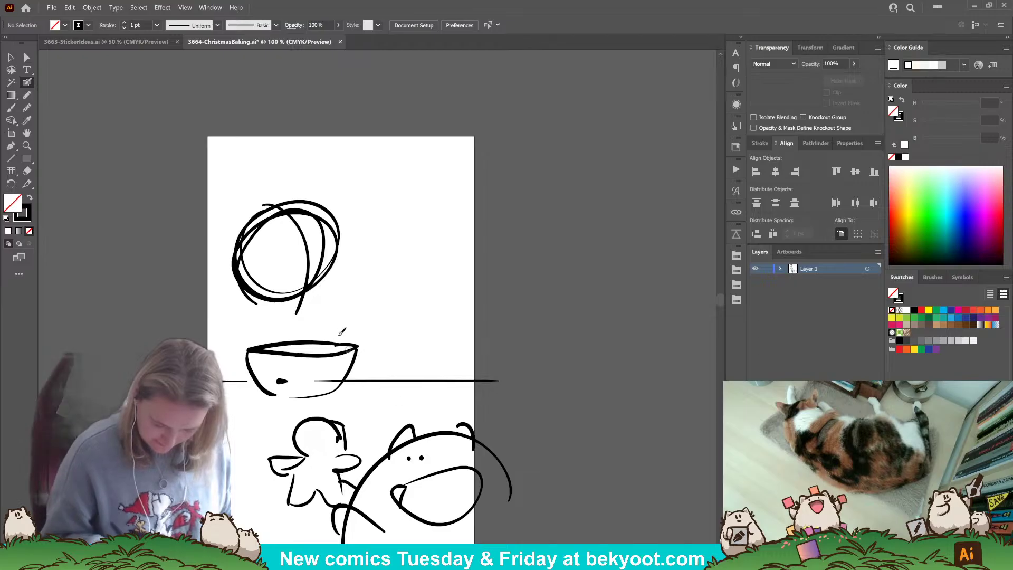
- Remove the stray black blob on the table line inside the mixing bowl
{"action": "left_click_drag", "start_coordinate": [290, 231], "coordinate": [311, 291]}
{"action": "left_click", "coordinate": [392, 300], "text": "ctrl"}
{"action": "left_click_drag", "start_coordinate": [318, 359], "coordinate": [291, 300]}
{"action": "left_click", "coordinate": [253, 324]}
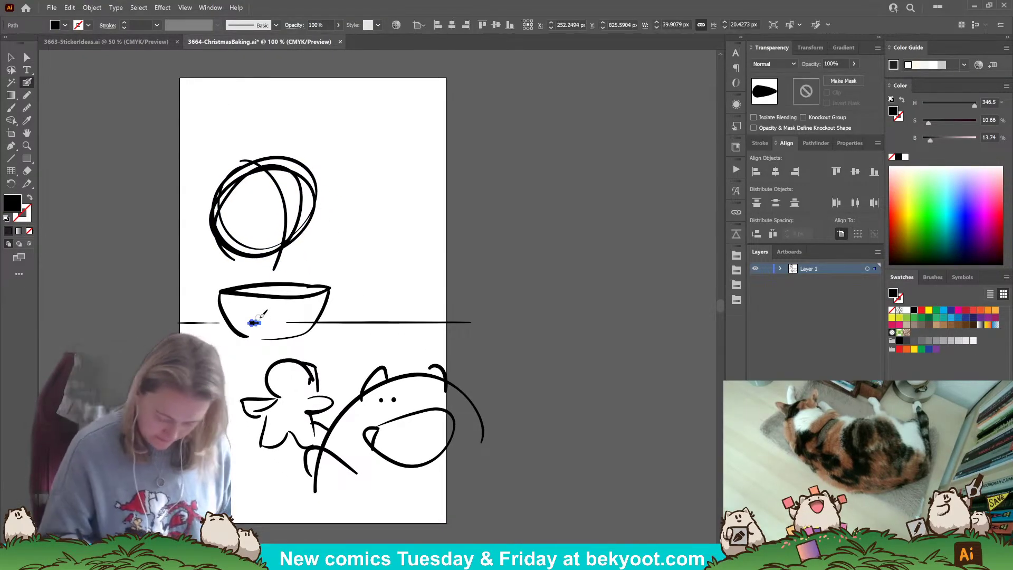
{"action": "key", "text": "ctrl+z"}
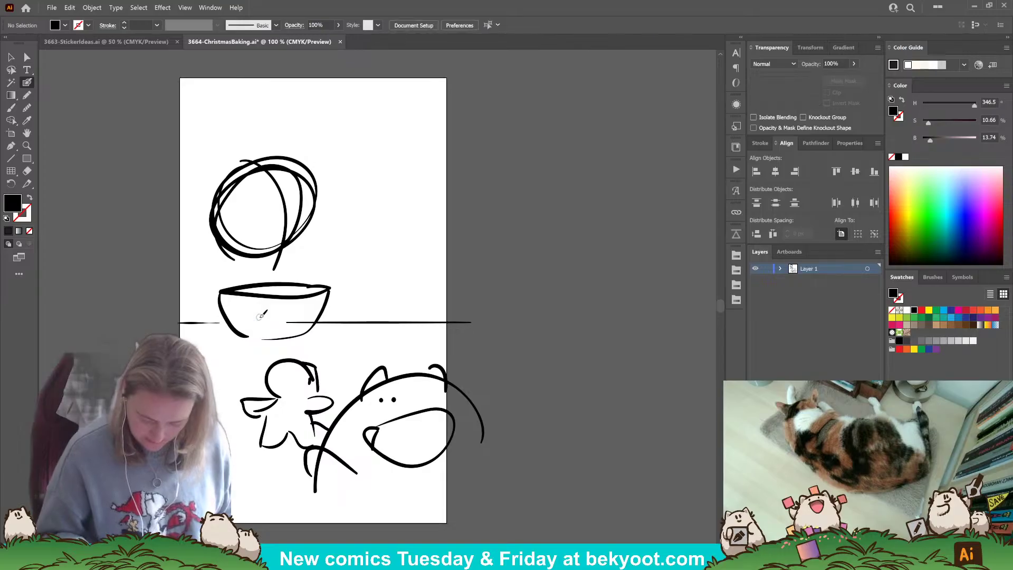
- Sketch a smaller eared character with a smiling face above a boxy shape with rounded sides, standing on the table line
{"action": "mouse_move", "coordinate": [384, 207]}
{"action": "left_mouse_down"}
{"action": "mouse_move", "coordinate": [422, 215]}
{"action": "mouse_move", "coordinate": [390, 207]}
{"action": "mouse_move", "coordinate": [363, 253]}
{"action": "mouse_move", "coordinate": [428, 243]}
{"action": "left_mouse_up"}
{"action": "mouse_move", "coordinate": [404, 198]}
{"action": "left_mouse_down"}
{"action": "mouse_move", "coordinate": [387, 226]}
{"action": "mouse_move", "coordinate": [395, 271]}
{"action": "mouse_move", "coordinate": [354, 322]}
{"action": "left_mouse_up"}
{"action": "mouse_move", "coordinate": [352, 277]}
{"action": "left_mouse_down"}
{"action": "mouse_move", "coordinate": [417, 275]}
{"action": "mouse_move", "coordinate": [401, 323]}
{"action": "left_mouse_up"}
{"action": "left_click_drag", "start_coordinate": [417, 285], "coordinate": [413, 325]}
{"action": "mouse_move", "coordinate": [352, 275]}
{"action": "left_mouse_down"}
{"action": "mouse_move", "coordinate": [419, 272]}
{"action": "mouse_move", "coordinate": [411, 297]}
{"action": "mouse_move", "coordinate": [350, 311]}
{"action": "left_mouse_up"}
{"action": "left_click_drag", "start_coordinate": [389, 199], "coordinate": [379, 217]}
{"action": "mouse_move", "coordinate": [407, 199]}
{"action": "left_mouse_down"}
{"action": "mouse_move", "coordinate": [419, 196]}
{"action": "mouse_move", "coordinate": [422, 213]}
{"action": "mouse_move", "coordinate": [381, 239]}
{"action": "mouse_move", "coordinate": [410, 241]}
{"action": "left_mouse_up"}
- Add eyes, an oval mouth, two ears, a curved body and both arms to the large character behind the mixing bowl
{"action": "left_click_drag", "start_coordinate": [284, 210], "coordinate": [283, 226]}
{"action": "mouse_move", "coordinate": [292, 209]}
{"action": "left_mouse_down"}
{"action": "mouse_move", "coordinate": [292, 222]}
{"action": "mouse_move", "coordinate": [256, 238]}
{"action": "mouse_move", "coordinate": [278, 229]}
{"action": "mouse_move", "coordinate": [286, 283]}
{"action": "left_mouse_up"}
{"action": "left_click_drag", "start_coordinate": [232, 253], "coordinate": [189, 302]}
{"action": "left_click_drag", "start_coordinate": [200, 267], "coordinate": [178, 311]}
{"action": "left_click_drag", "start_coordinate": [222, 176], "coordinate": [217, 214]}
{"action": "left_click_drag", "start_coordinate": [270, 149], "coordinate": [314, 172]}
{"action": "left_click_drag", "start_coordinate": [284, 253], "coordinate": [324, 242]}
{"action": "left_click_drag", "start_coordinate": [286, 279], "coordinate": [324, 253]}
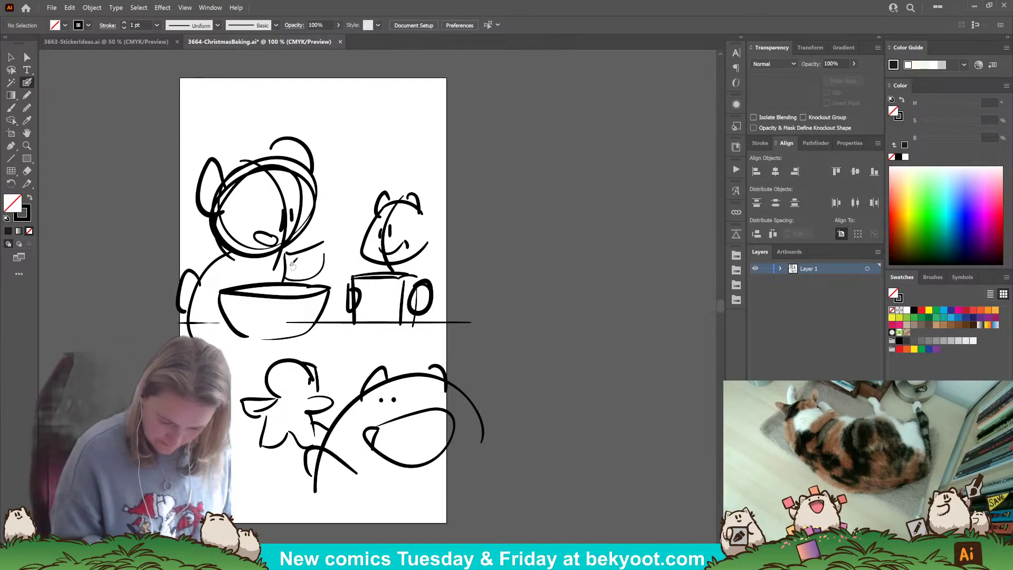
- Replace the large character's oval mouth with a small curve, and sketch a small cup with a handle below the table line
{"action": "left_click", "coordinate": [275, 233], "text": "ctrl"}
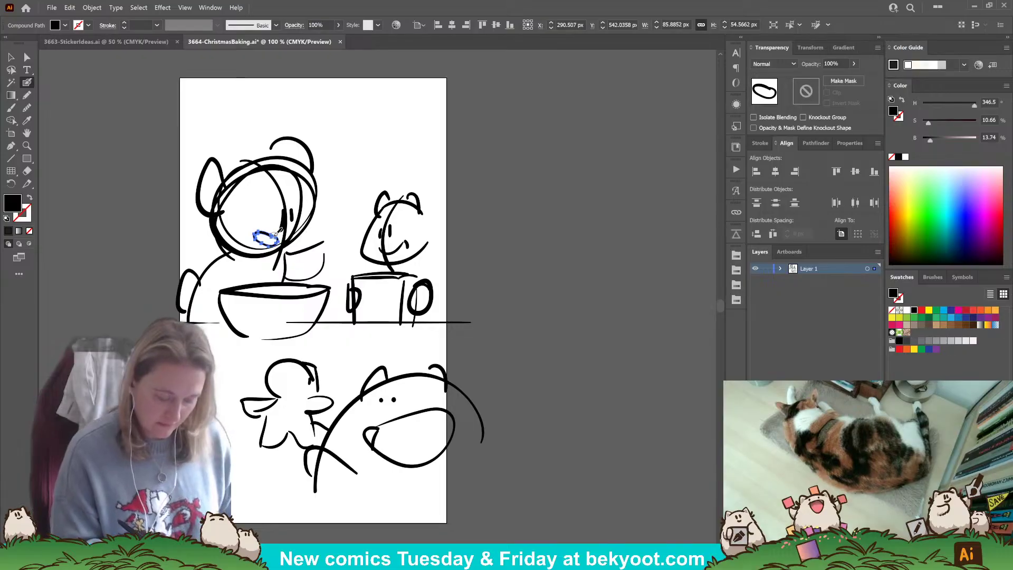
{"action": "left_click", "coordinate": [271, 231], "text": "ctrl"}
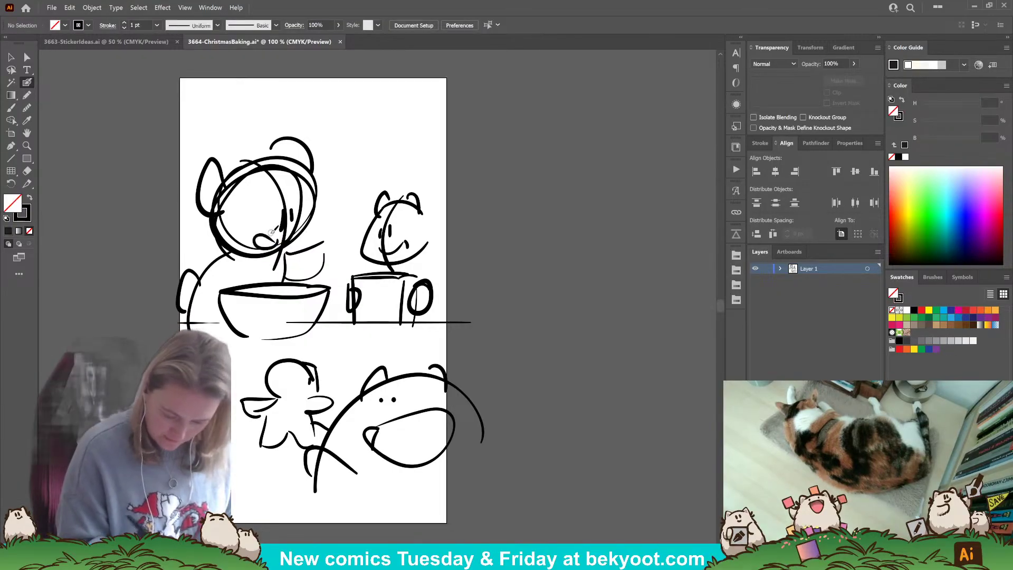
{"action": "left_click_drag", "start_coordinate": [415, 241], "coordinate": [407, 246]}
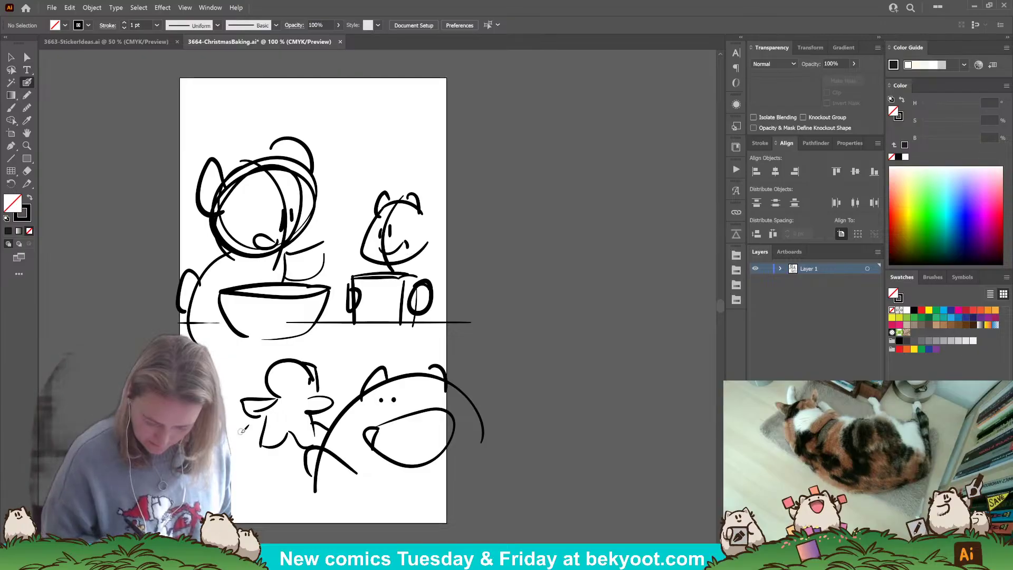
{"action": "mouse_move", "coordinate": [328, 332]}
{"action": "left_mouse_down"}
{"action": "mouse_move", "coordinate": [349, 332]}
{"action": "mouse_move", "coordinate": [324, 334]}
{"action": "mouse_move", "coordinate": [337, 345]}
{"action": "mouse_move", "coordinate": [359, 343]}
{"action": "mouse_move", "coordinate": [360, 330]}
{"action": "mouse_move", "coordinate": [381, 336]}
{"action": "left_mouse_up"}
{"action": "right_click", "coordinate": [244, 263]}
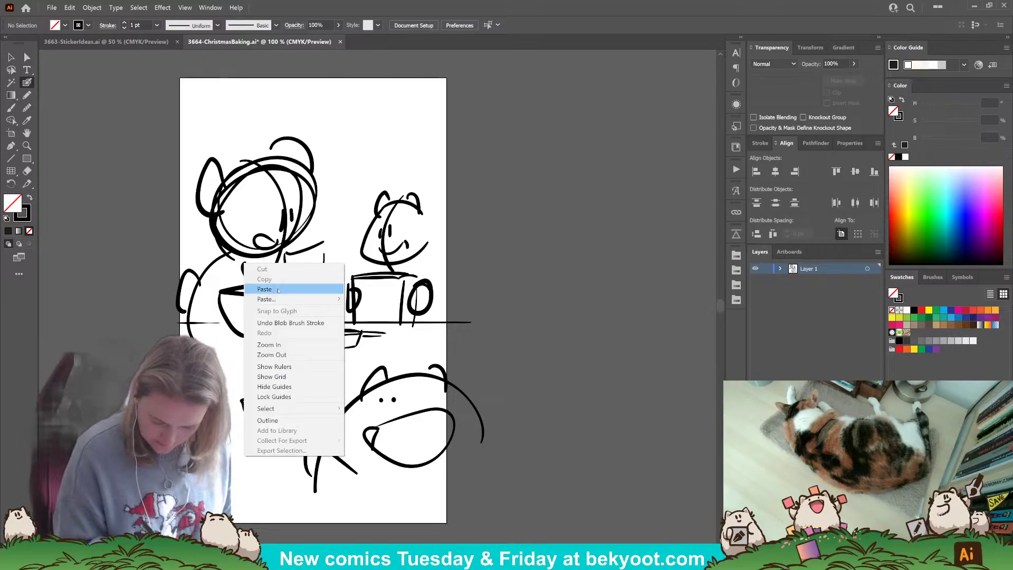
{"action": "left_click", "coordinate": [219, 331]}
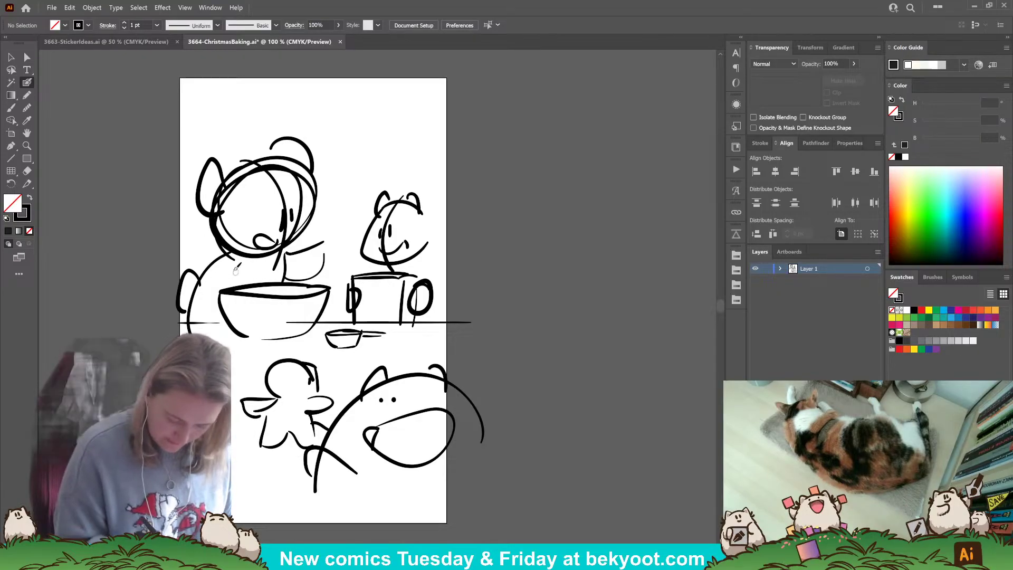
- Sketch a hand gripping a spoon in the mixing bowl and extend the large character's mouth line
{"action": "mouse_move", "coordinate": [257, 275]}
{"action": "left_mouse_down"}
{"action": "mouse_move", "coordinate": [214, 282]}
{"action": "mouse_move", "coordinate": [259, 274]}
{"action": "left_mouse_up"}
{"action": "left_click_drag", "start_coordinate": [242, 240], "coordinate": [267, 294]}
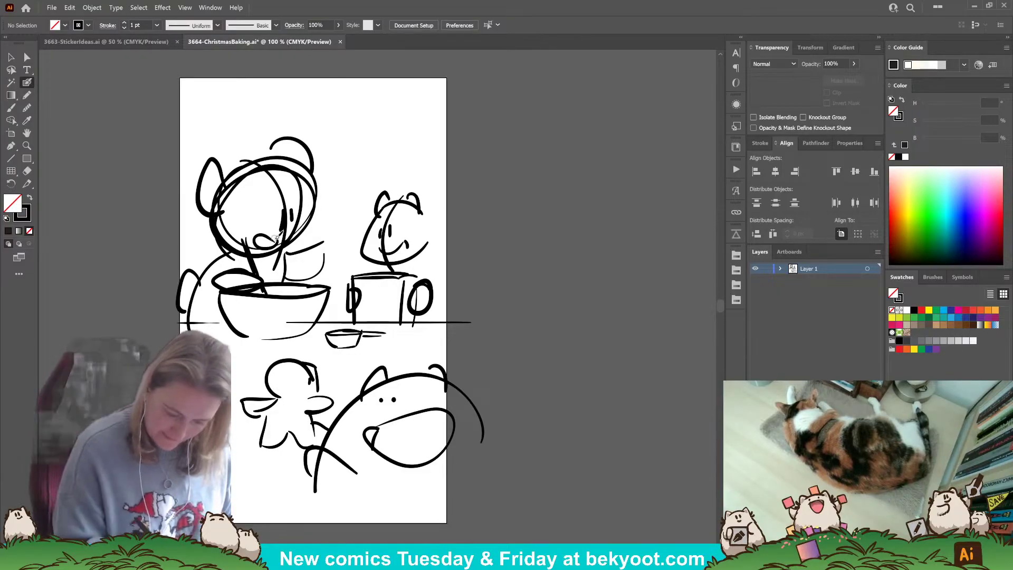
{"action": "mouse_move", "coordinate": [267, 228]}
{"action": "left_mouse_down"}
{"action": "mouse_move", "coordinate": [261, 243]}
{"action": "mouse_move", "coordinate": [284, 232]}
{"action": "left_mouse_up"}
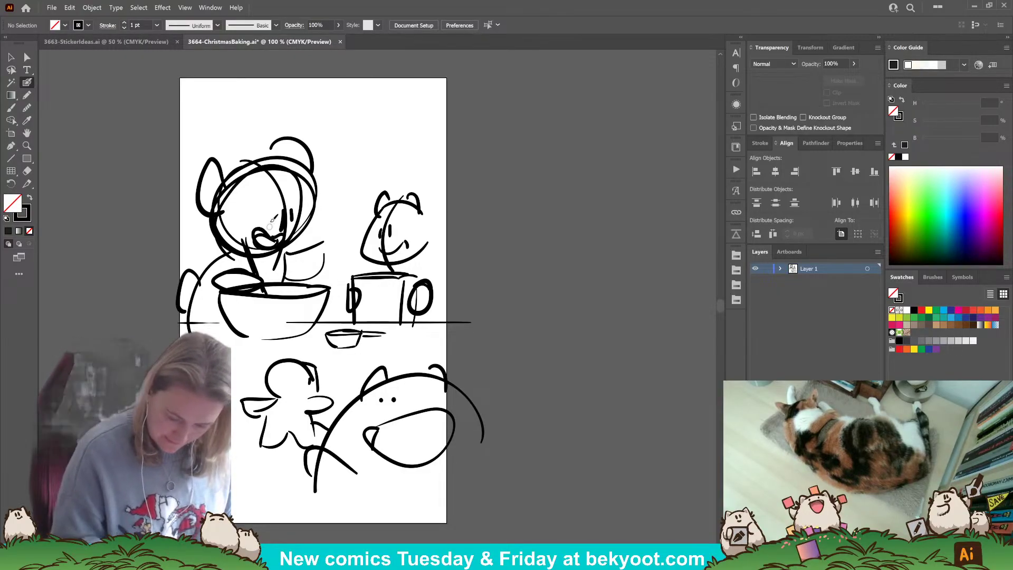
- Sketch a tiny round-snouted creature on the smaller character's head, and a curved arm reaching in below the mixing bowl
{"action": "mouse_move", "coordinate": [395, 202]}
{"action": "left_mouse_down"}
{"action": "mouse_move", "coordinate": [388, 185]}
{"action": "mouse_move", "coordinate": [422, 196]}
{"action": "mouse_move", "coordinate": [412, 163]}
{"action": "mouse_move", "coordinate": [411, 201]}
{"action": "left_mouse_up"}
{"action": "key", "text": "ctrl+z"}
{"action": "mouse_move", "coordinate": [389, 167]}
{"action": "left_mouse_down"}
{"action": "mouse_move", "coordinate": [392, 152]}
{"action": "mouse_move", "coordinate": [409, 154]}
{"action": "mouse_move", "coordinate": [402, 174]}
{"action": "mouse_move", "coordinate": [379, 177]}
{"action": "left_mouse_up"}
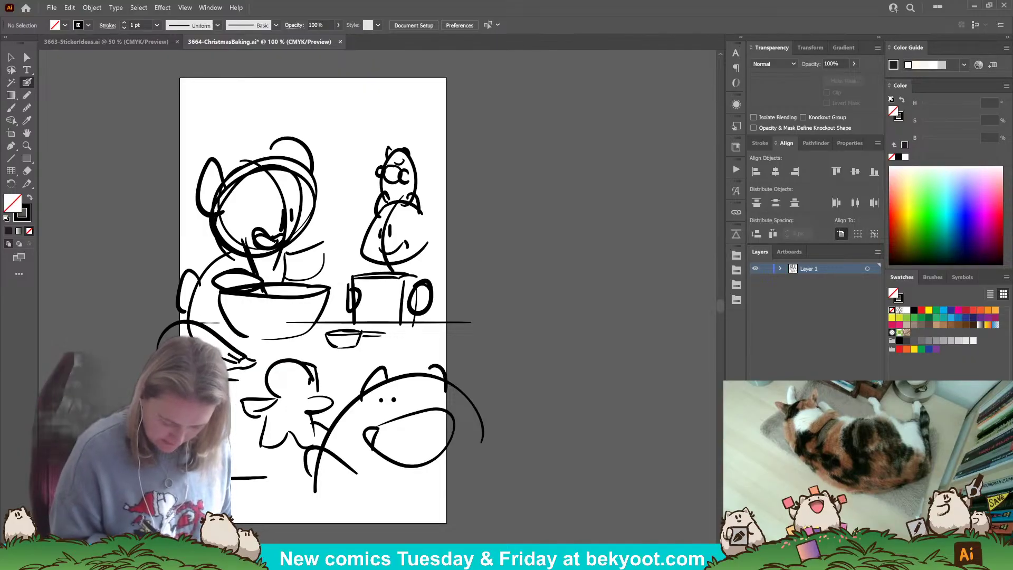
- Sketch a flat oval with wavy lines beneath it and a few short strokes around the gingerbread man's feet
{"action": "right_click", "coordinate": [170, 205]}
{"action": "right_click", "coordinate": [230, 225]}
{"action": "key", "text": "Escape"}
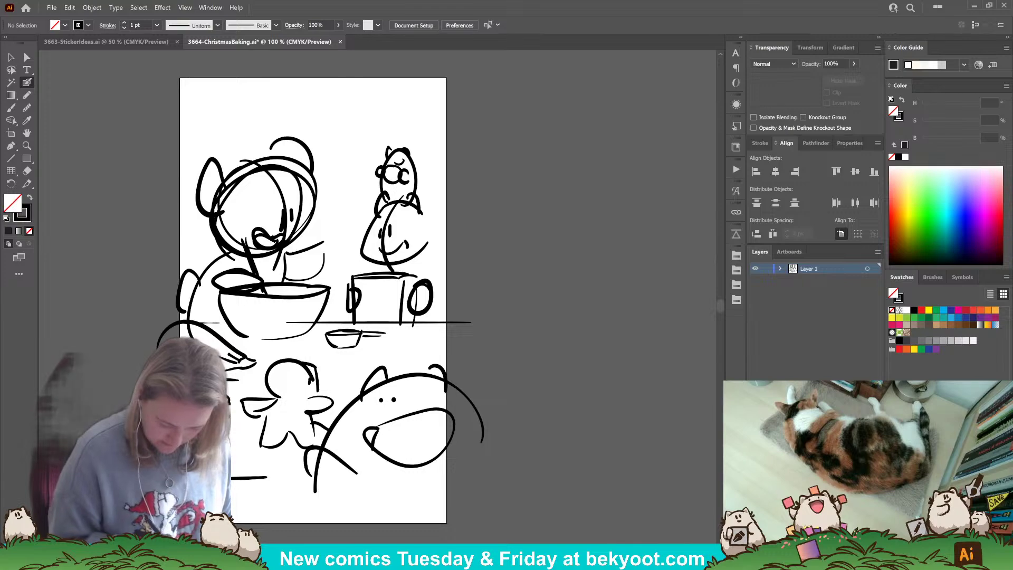
{"action": "right_click", "coordinate": [248, 486]}
{"action": "key", "text": "Escape"}
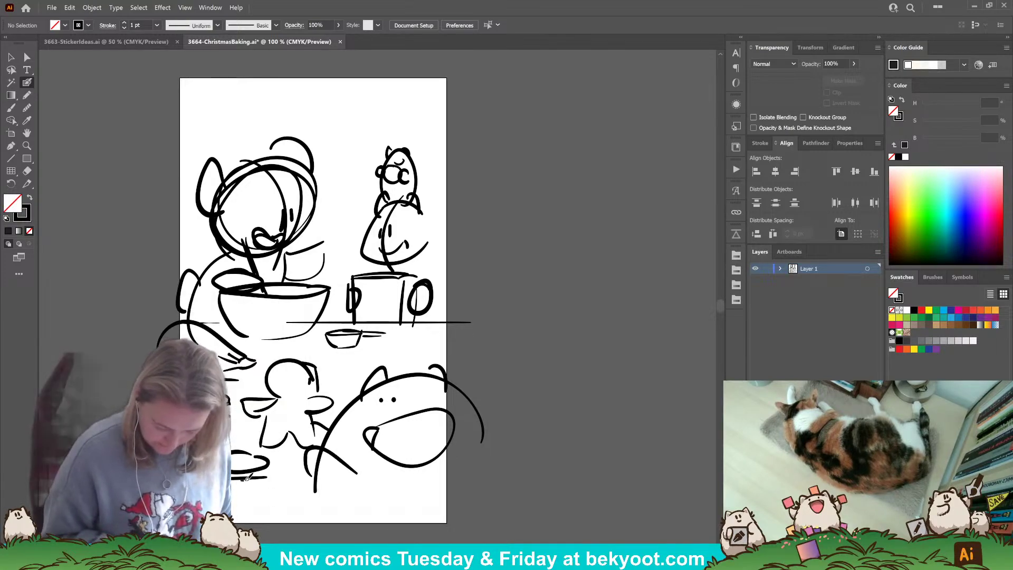
{"action": "mouse_move", "coordinate": [285, 477]}
{"action": "left_mouse_down"}
{"action": "mouse_move", "coordinate": [262, 478]}
{"action": "mouse_move", "coordinate": [291, 477]}
{"action": "left_mouse_up"}
{"action": "key", "text": "ctrl+z"}
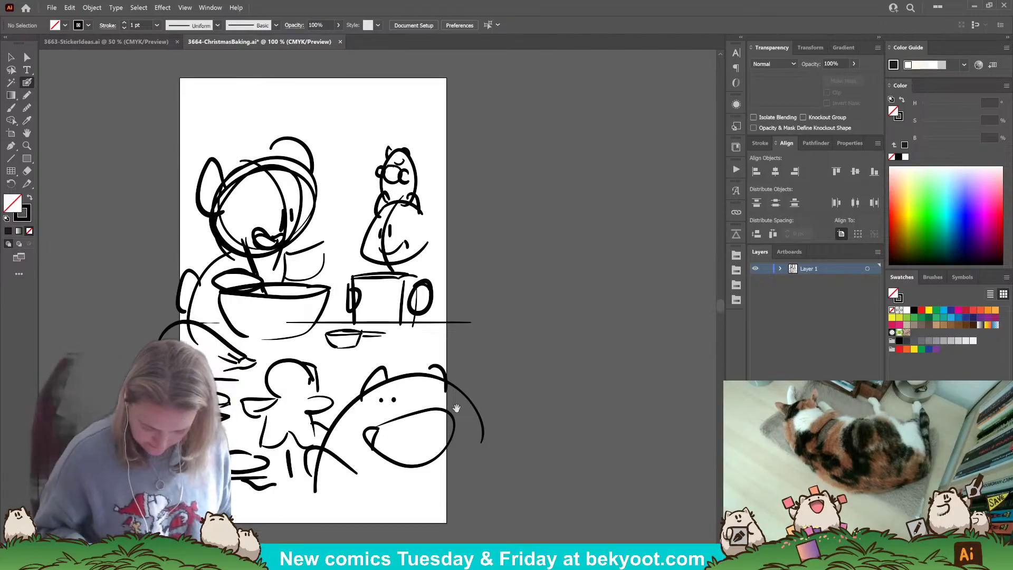
- Select all the strokes of the baking sketch, group them, and open the group's opacity for editing
{"action": "left_click_drag", "start_coordinate": [456, 407], "coordinate": [420, 381]}
{"action": "left_click_drag", "start_coordinate": [442, 176], "coordinate": [456, 220]}
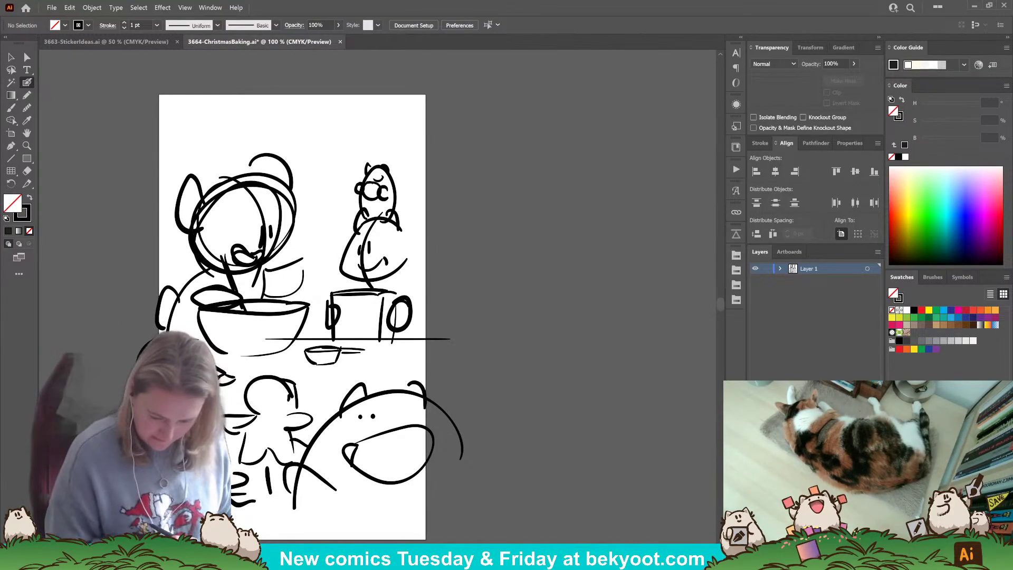
{"action": "key", "text": "v"}
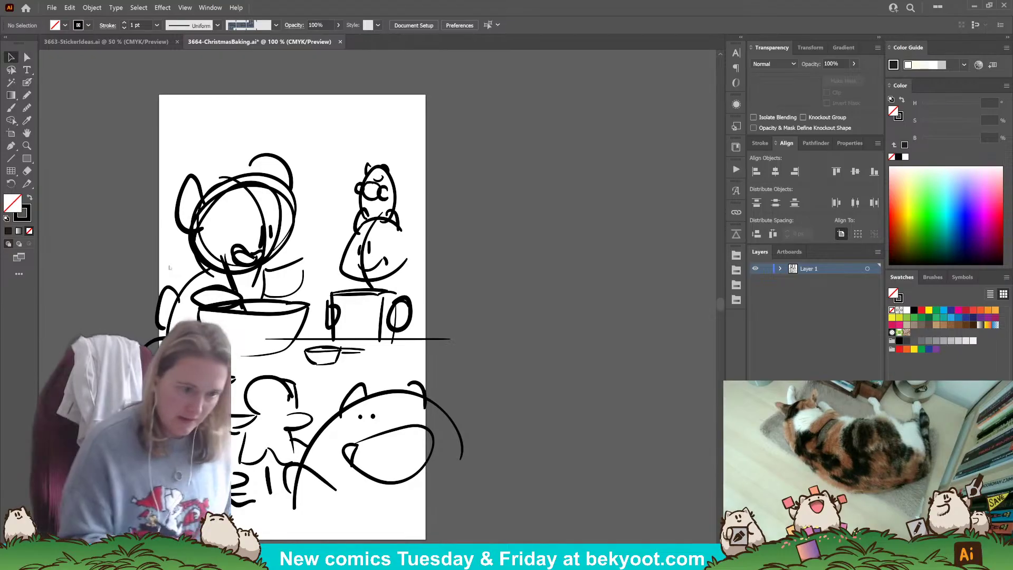
{"action": "left_click_drag", "start_coordinate": [159, 129], "coordinate": [469, 525]}
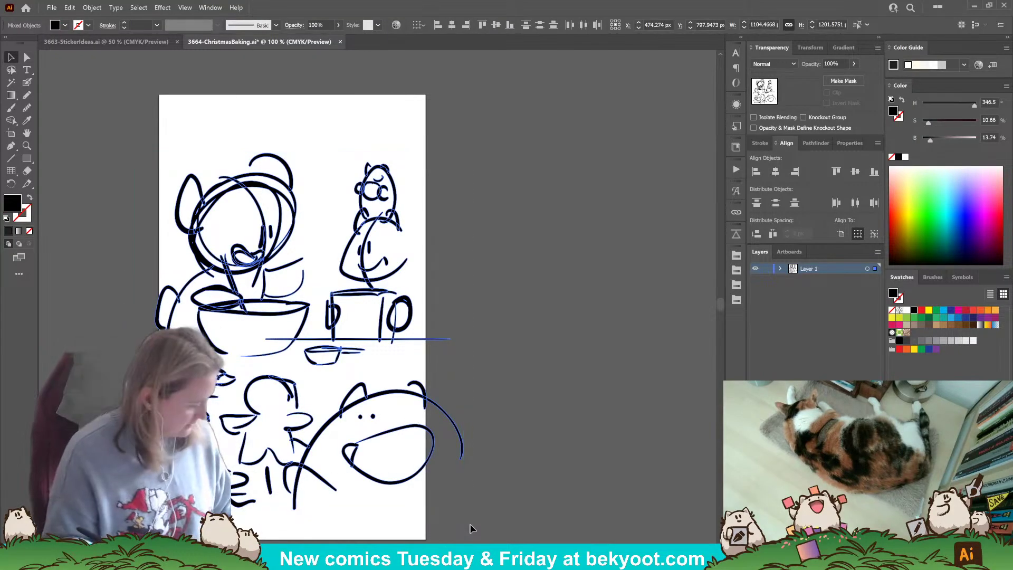
{"action": "key", "text": "ctrl+g"}
{"action": "left_click", "coordinate": [839, 63]}
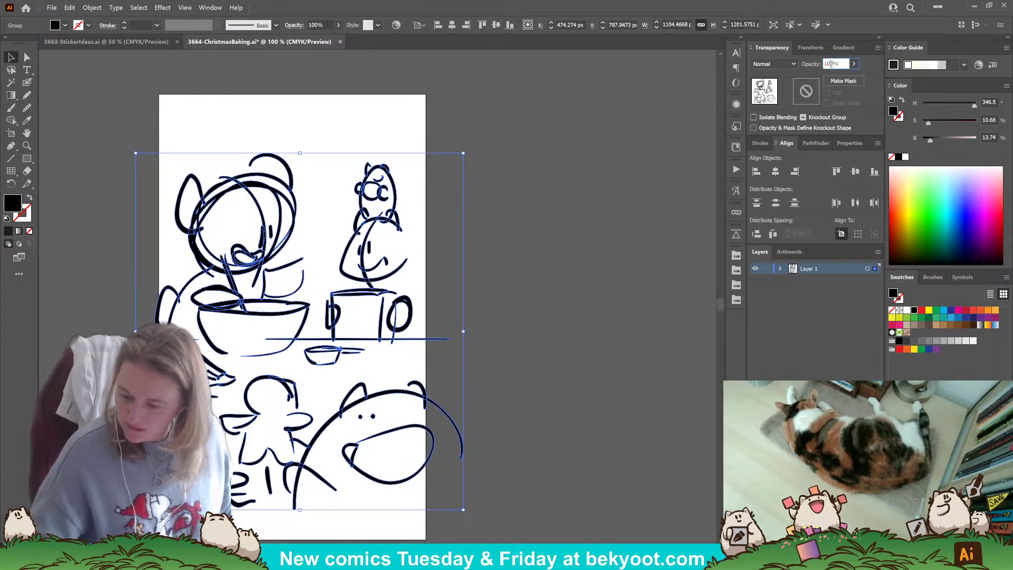
- Compare the baking artboard's size with the gift illustration's artboard in 3663-StickerIdeas.ai, and return to 3664-ChristmasBaking.ai
{"action": "left_click", "coordinate": [11, 133]}
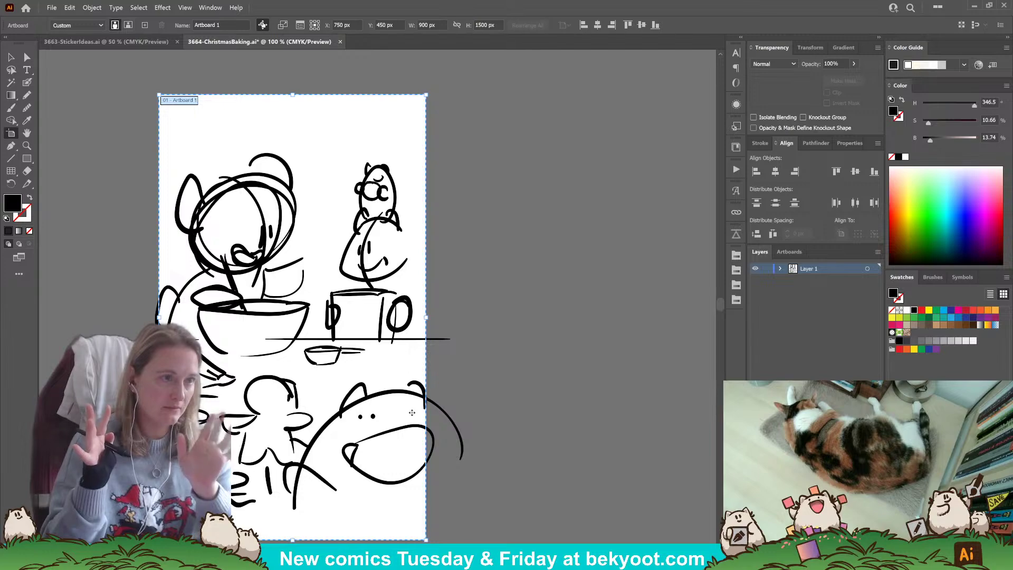
{"action": "left_click", "coordinate": [125, 42]}
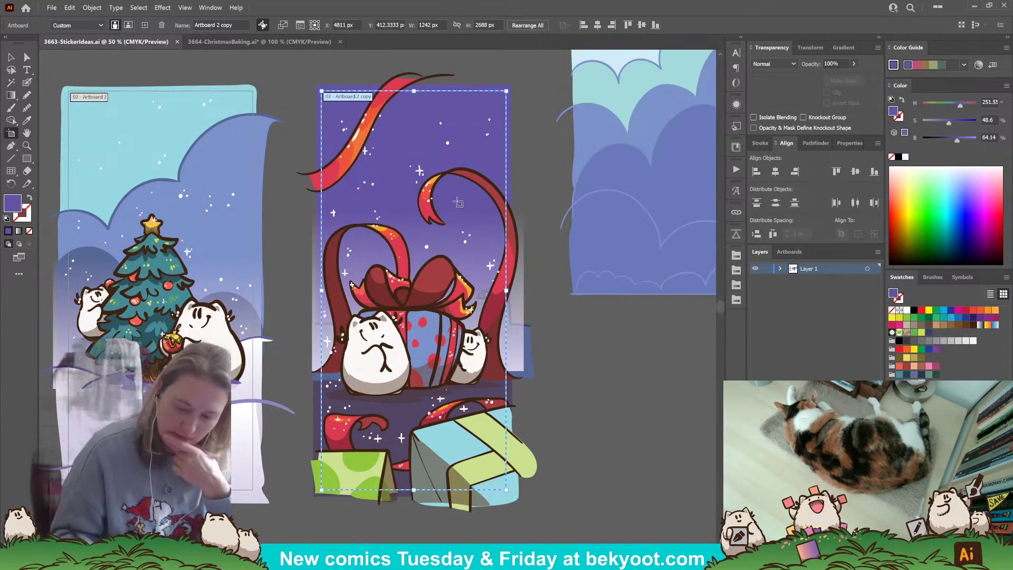
{"action": "key", "text": "v"}
{"action": "right_click", "coordinate": [162, 65]}
{"action": "left_click", "coordinate": [551, 307]}
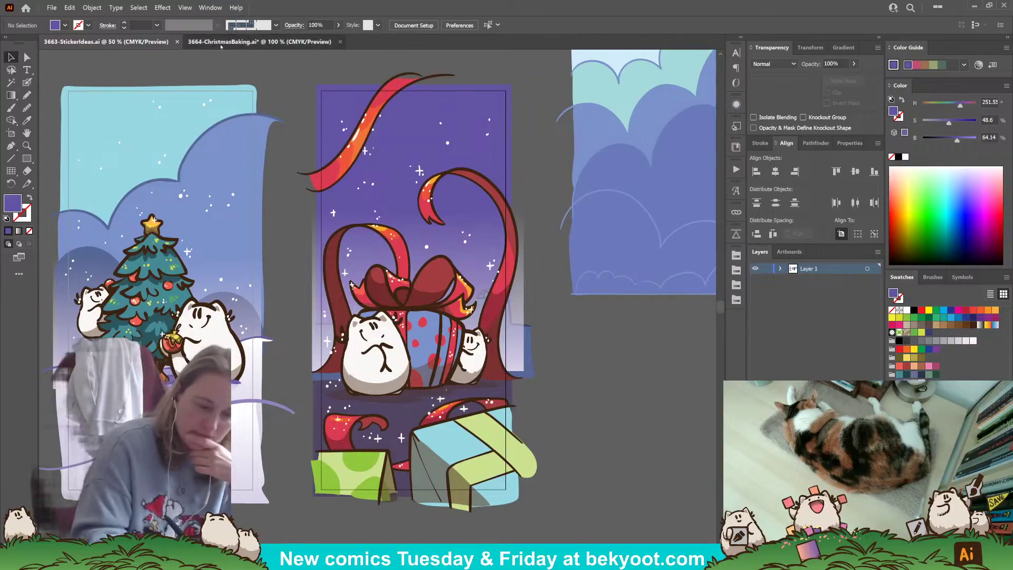
{"action": "left_click", "coordinate": [260, 42]}
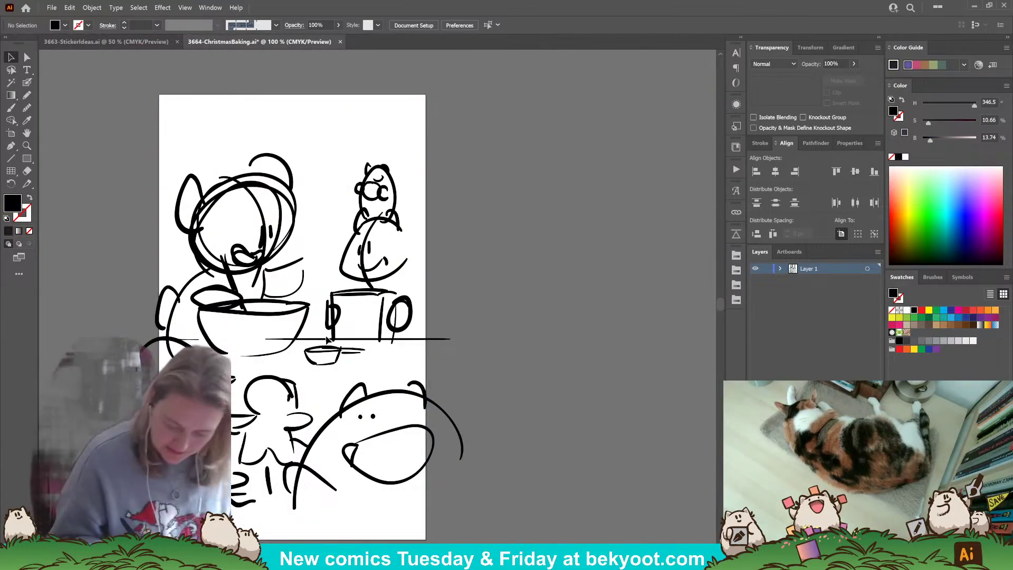
- Set the baking sketch group's opacity to 30% and deselect it
{"action": "left_click", "coordinate": [375, 338]}
{"action": "left_click", "coordinate": [834, 64]}
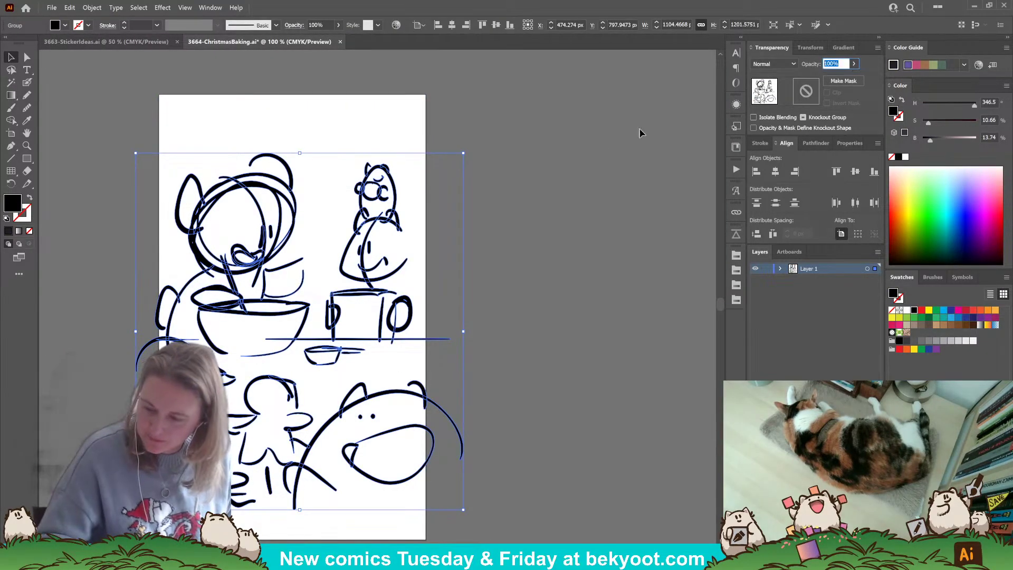
{"action": "type", "text": "30"}
{"action": "key", "text": "Return"}
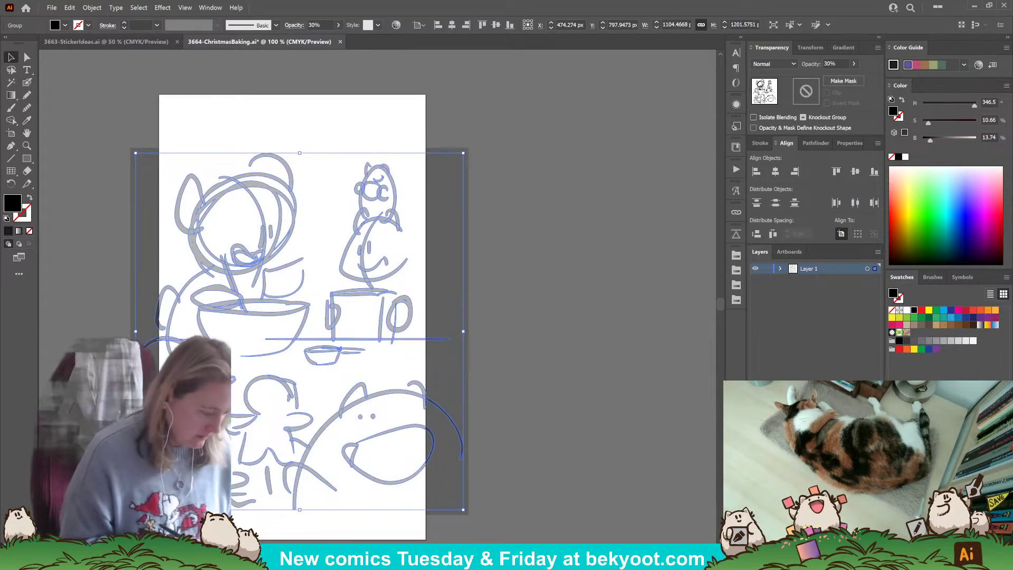
{"action": "left_click", "coordinate": [402, 352]}
- Draw a black horizontal counter line across the artboard with the Blob Brush, tracing the faded sketch line below the mixing bowl
{"action": "left_click_drag", "start_coordinate": [292, 424], "coordinate": [333, 403]}
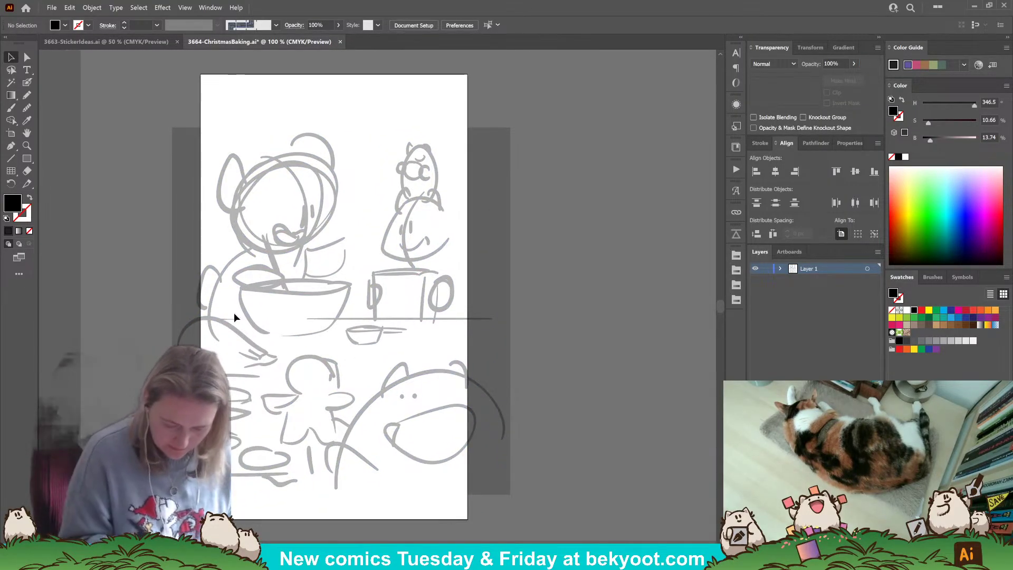
{"action": "left_click", "coordinate": [27, 82]}
{"action": "left_click_drag", "start_coordinate": [338, 295], "coordinate": [314, 325]}
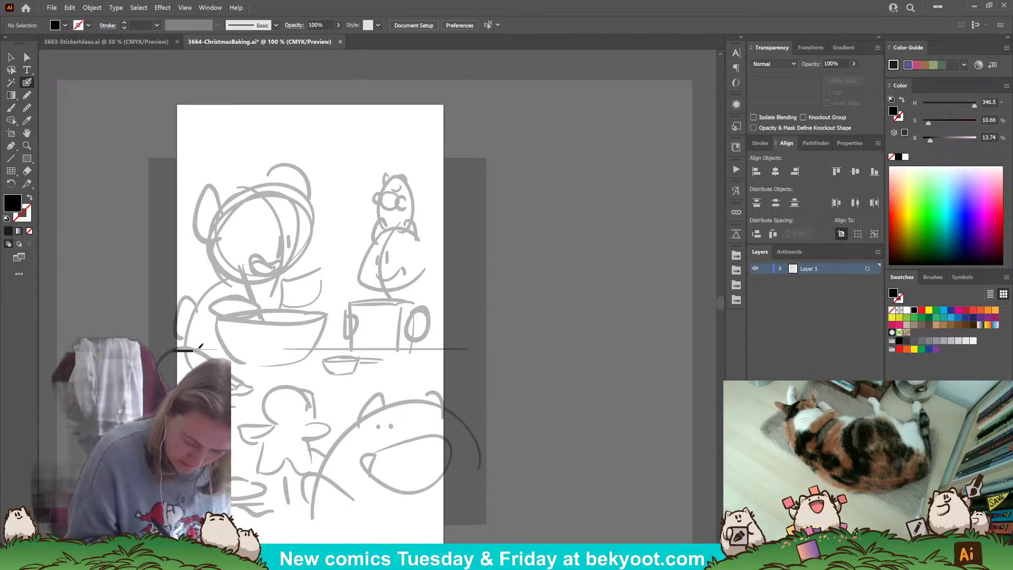
{"action": "left_click_drag", "start_coordinate": [257, 350], "coordinate": [463, 350]}
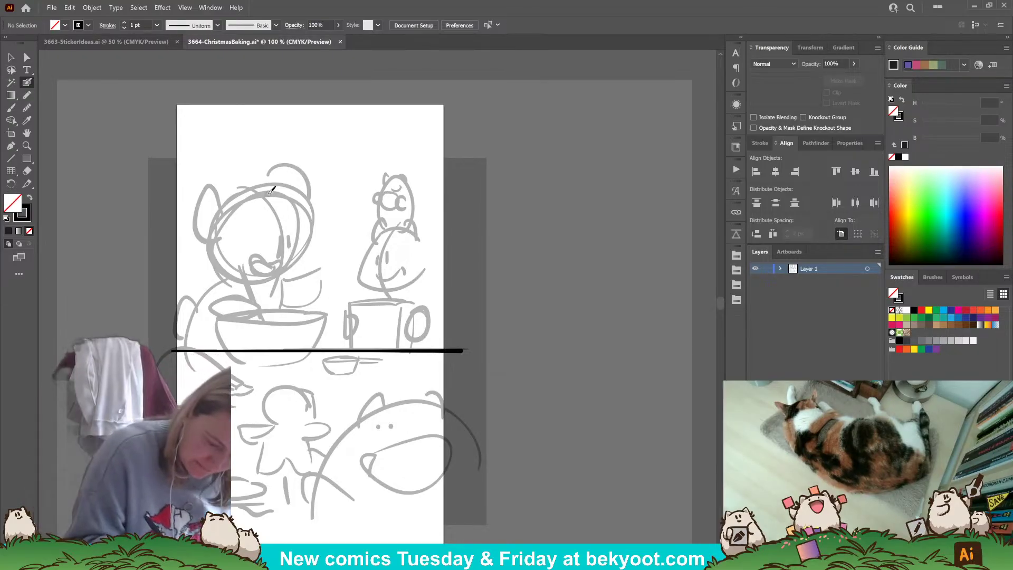
- Draw the larger character's rounded, flat-bottomed head outline over the sketch and smooth its contour
{"action": "mouse_move", "coordinate": [262, 186]}
{"action": "left_mouse_down"}
{"action": "mouse_move", "coordinate": [224, 210]}
{"action": "mouse_move", "coordinate": [213, 244]}
{"action": "mouse_move", "coordinate": [221, 269]}
{"action": "mouse_move", "coordinate": [270, 267]}
{"action": "mouse_move", "coordinate": [310, 248]}
{"action": "mouse_move", "coordinate": [313, 221]}
{"action": "mouse_move", "coordinate": [285, 185]}
{"action": "mouse_move", "coordinate": [264, 181]}
{"action": "mouse_move", "coordinate": [247, 186]}
{"action": "mouse_move", "coordinate": [215, 233]}
{"action": "left_mouse_up"}
{"action": "left_click", "coordinate": [296, 201], "text": "ctrl"}
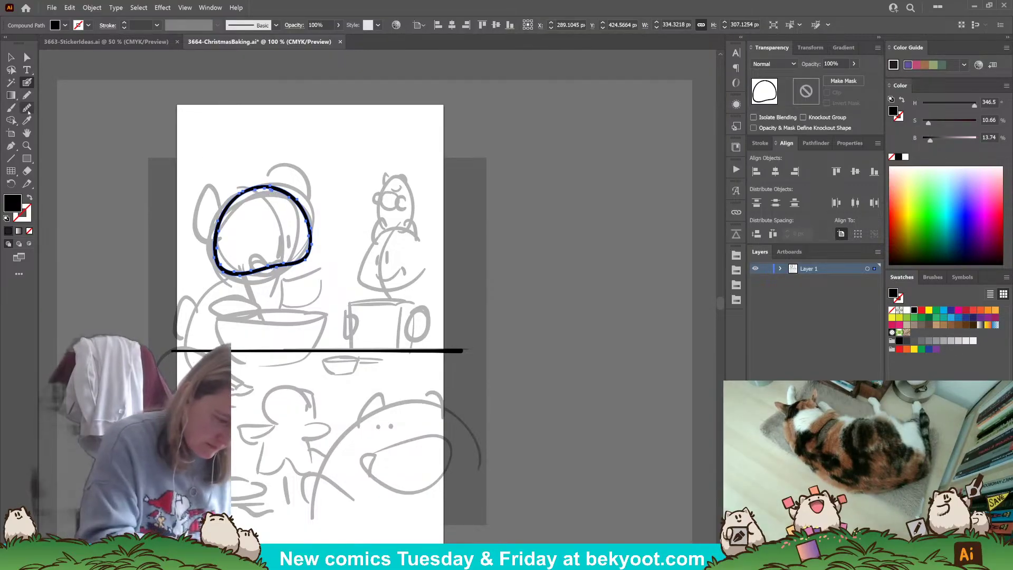
{"action": "left_click", "coordinate": [27, 109]}
{"action": "mouse_move", "coordinate": [263, 187]}
{"action": "left_mouse_down"}
{"action": "mouse_move", "coordinate": [293, 198]}
{"action": "mouse_move", "coordinate": [280, 191]}
{"action": "left_mouse_up"}
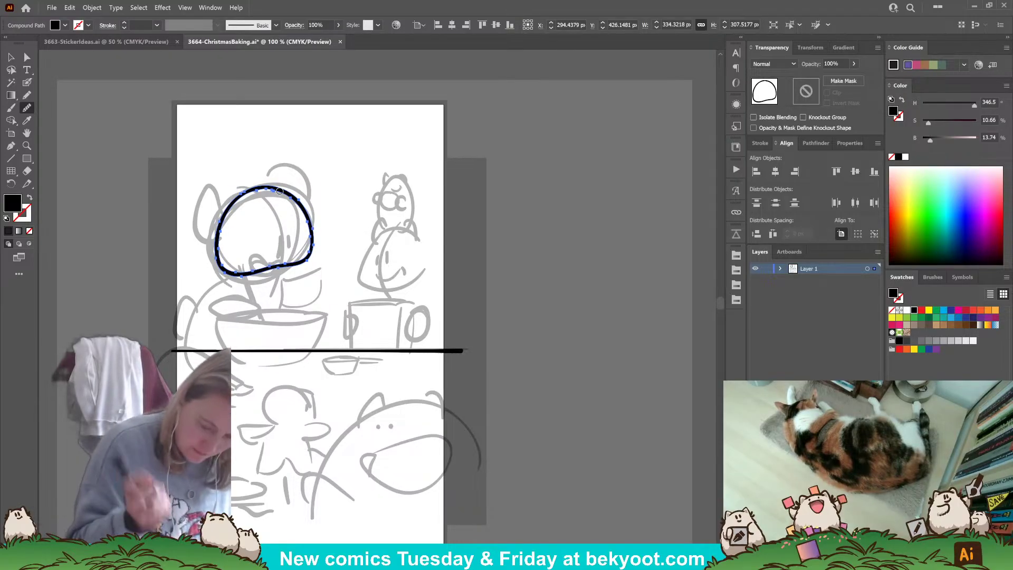
{"action": "left_click", "coordinate": [26, 82]}
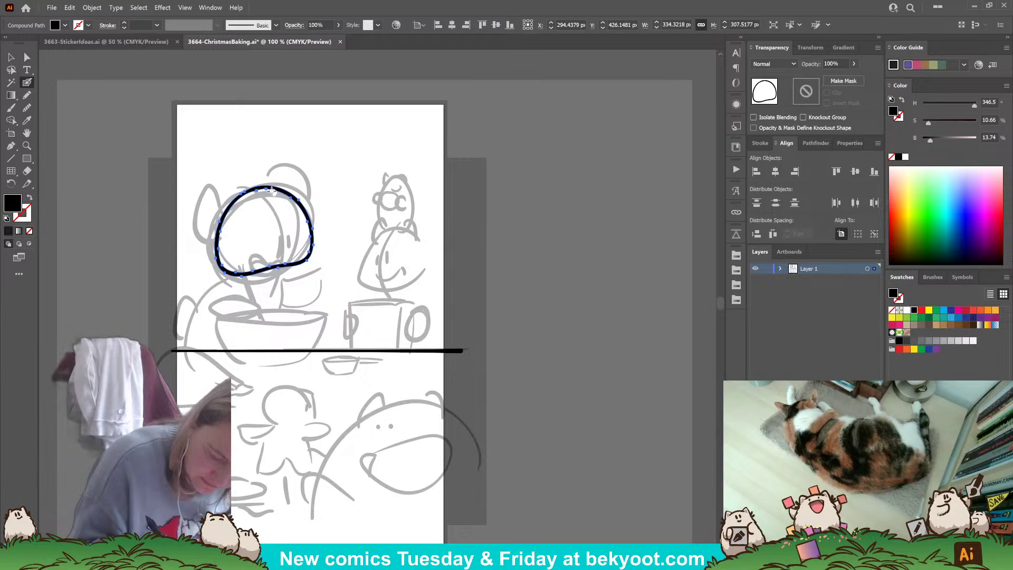
{"action": "mouse_move", "coordinate": [243, 196]}
{"action": "left_mouse_down"}
{"action": "mouse_move", "coordinate": [233, 213]}
{"action": "mouse_move", "coordinate": [248, 193]}
{"action": "mouse_move", "coordinate": [235, 204]}
{"action": "mouse_move", "coordinate": [310, 228]}
{"action": "left_mouse_up"}
{"action": "left_click", "coordinate": [28, 107]}
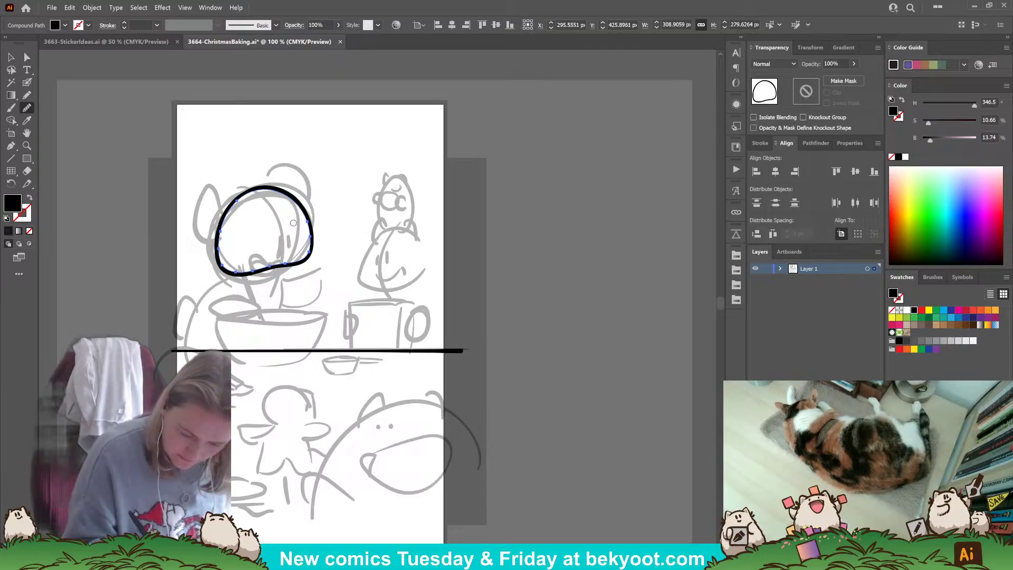
{"action": "left_click", "coordinate": [26, 57]}
{"action": "left_click", "coordinate": [11, 57]}
{"action": "left_click", "coordinate": [27, 82]}
{"action": "left_click", "coordinate": [76, 229], "text": "ctrl"}
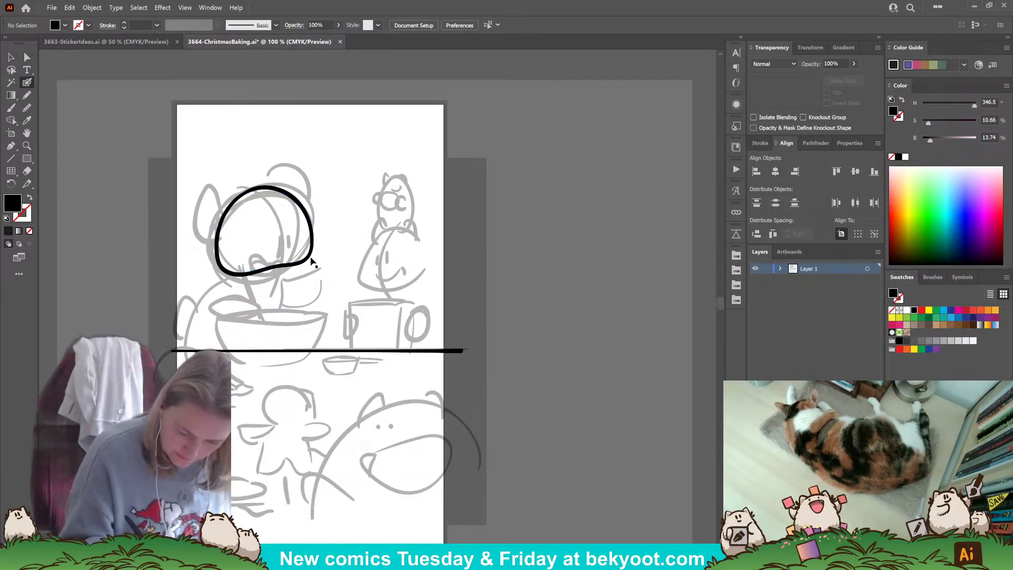
- Rotate the larger character's head outline slightly to level its base
{"action": "left_click", "coordinate": [313, 258], "text": "ctrl"}
{"action": "left_click_drag", "start_coordinate": [319, 183], "coordinate": [325, 192]}
{"action": "left_click", "coordinate": [339, 204], "text": "ctrl"}
- Draw a curved vertical guide line through the head and a filled oval eye on each side of it
{"action": "mouse_move", "coordinate": [247, 175]}
{"action": "left_mouse_down"}
{"action": "mouse_move", "coordinate": [282, 270]}
{"action": "mouse_move", "coordinate": [268, 301]}
{"action": "left_mouse_up"}
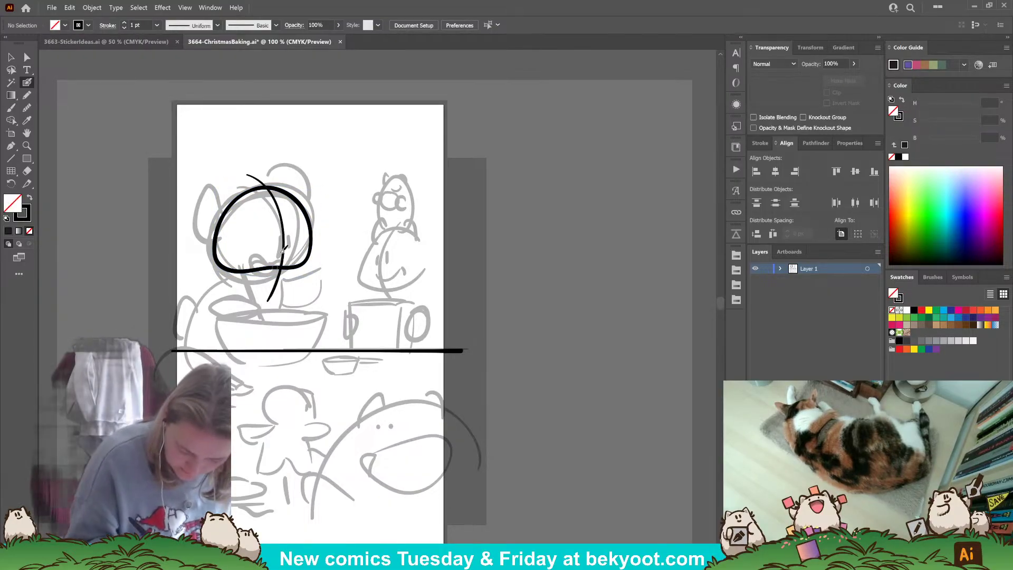
{"action": "mouse_move", "coordinate": [276, 237]}
{"action": "left_mouse_down"}
{"action": "mouse_move", "coordinate": [277, 251]}
{"action": "mouse_move", "coordinate": [287, 238]}
{"action": "mouse_move", "coordinate": [275, 230]}
{"action": "mouse_move", "coordinate": [274, 244]}
{"action": "mouse_move", "coordinate": [288, 243]}
{"action": "left_mouse_up"}
{"action": "key", "text": "ctrl+z"}
{"action": "key", "text": "ctrl+z"}
{"action": "key", "text": "ctrl+z"}
{"action": "key", "text": "ctrl+z"}
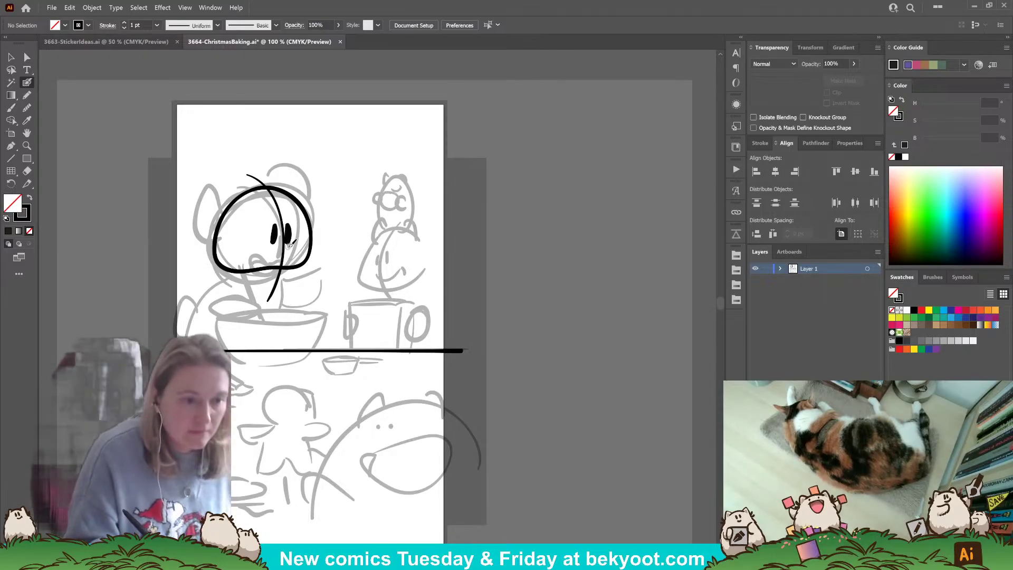
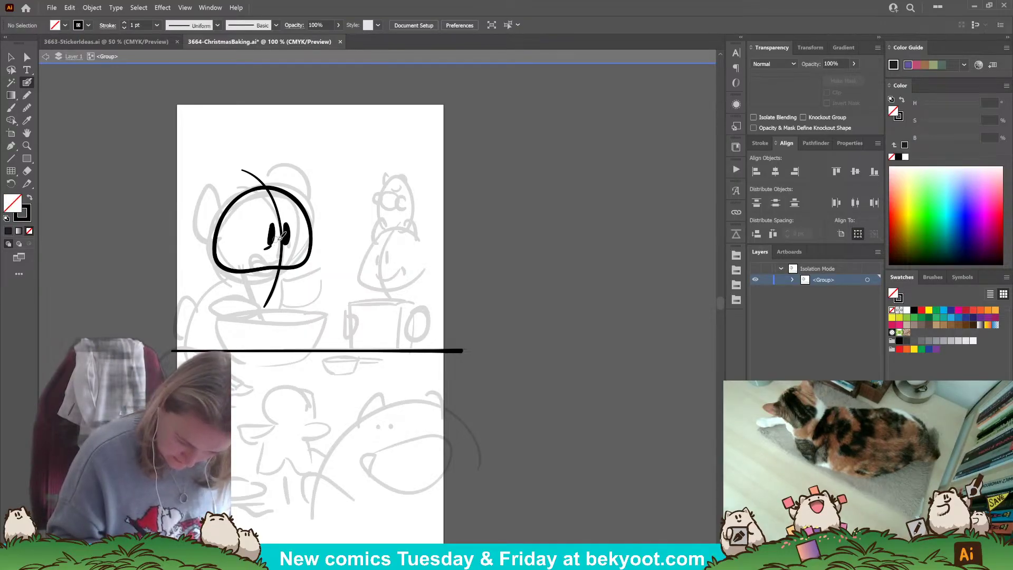
- Add short marks under the eyes, tilt the guide line and facial features slightly, and draw a wide smiling mouth
{"action": "key", "text": "shift+x"}
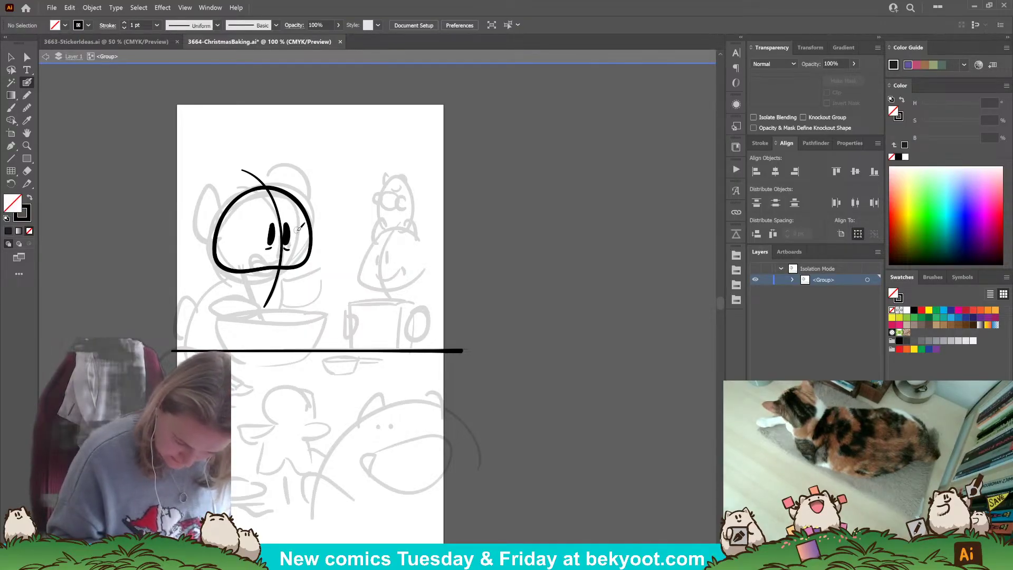
{"action": "left_click", "coordinate": [282, 259], "text": "ctrl"}
{"action": "left_click_drag", "start_coordinate": [281, 257], "coordinate": [281, 253]}
{"action": "left_click_drag", "start_coordinate": [291, 166], "coordinate": [295, 162]}
{"action": "left_click_drag", "start_coordinate": [288, 228], "coordinate": [252, 252]}
{"action": "left_click", "coordinate": [330, 227], "text": "ctrl"}
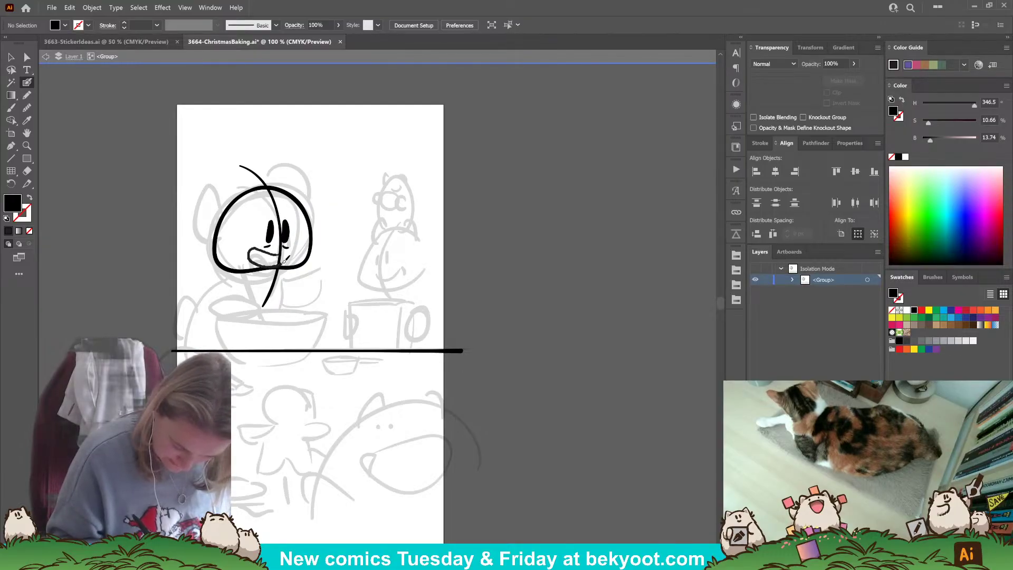
{"action": "key", "text": "shift+x"}
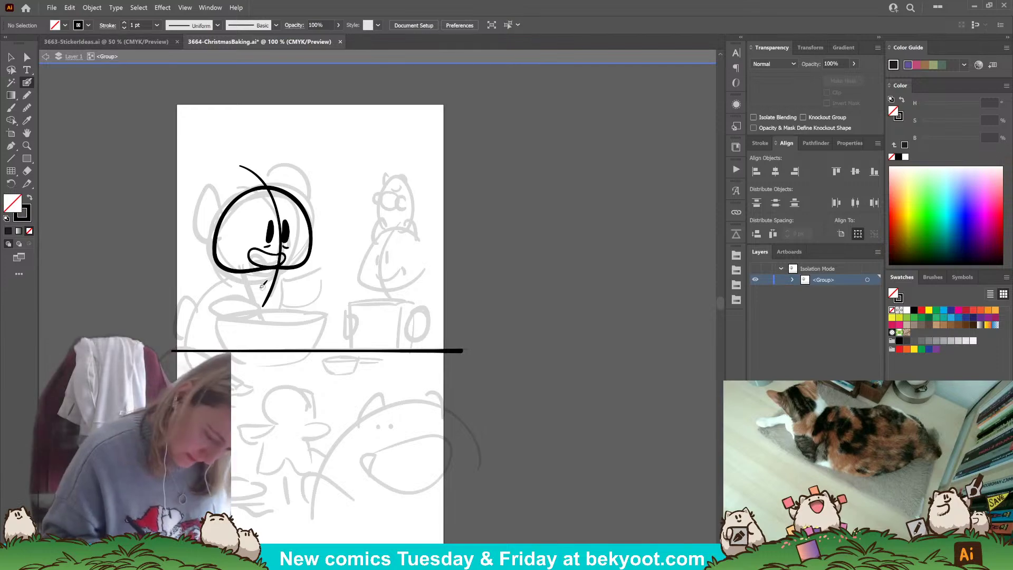
- Shift the head outline slightly around the face, try rotating it, and undo the rotation
{"action": "left_click_drag", "start_coordinate": [307, 262], "coordinate": [308, 266]}
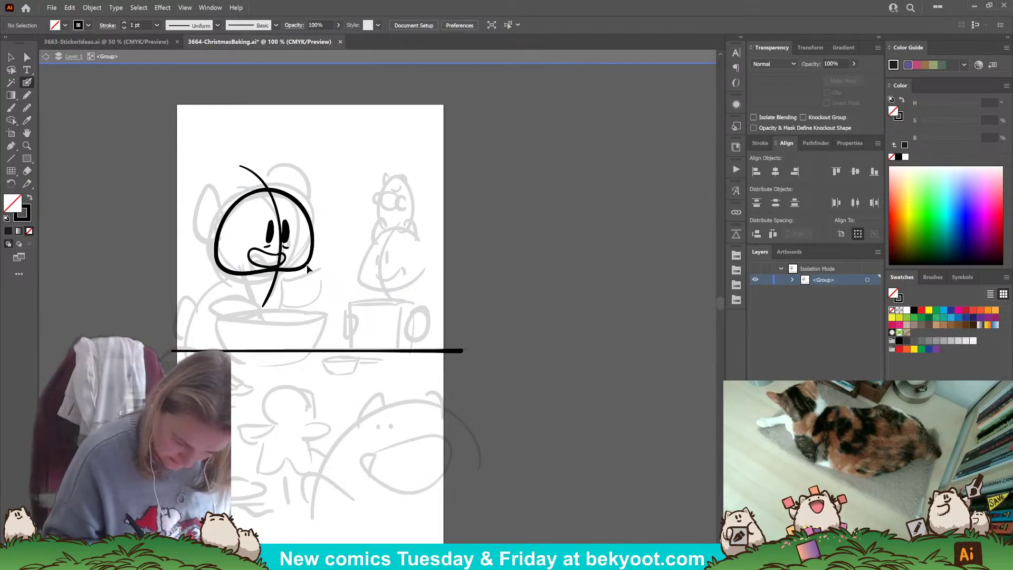
{"action": "left_click", "coordinate": [307, 266]}
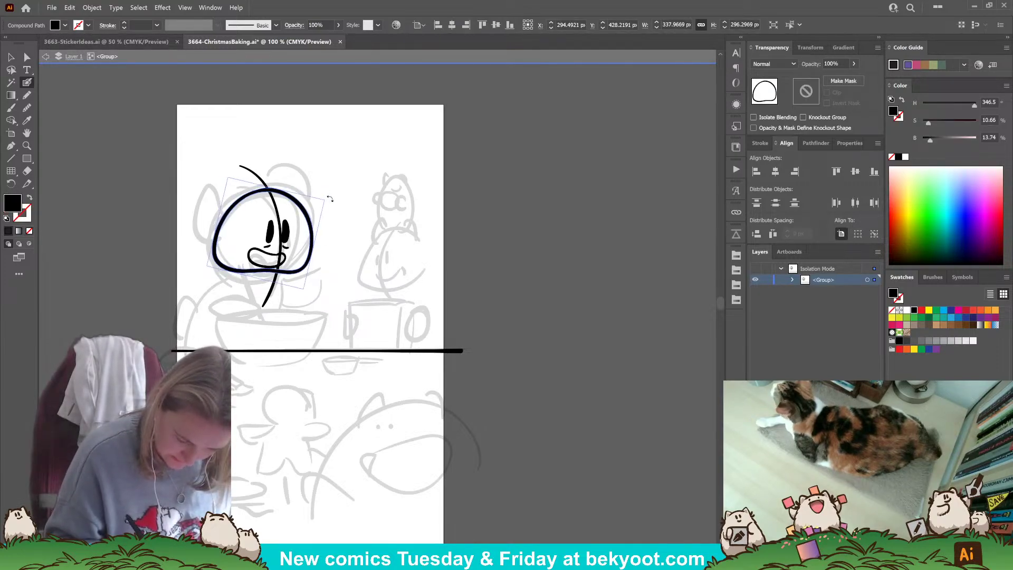
{"action": "left_click", "coordinate": [331, 167], "text": "ctrl"}
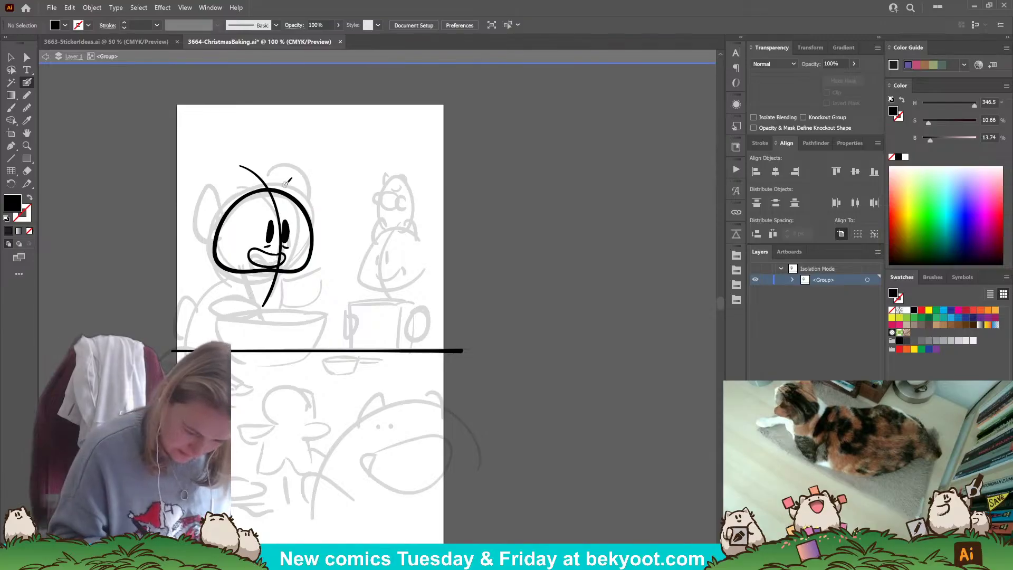
{"action": "key", "text": "ctrl+z"}
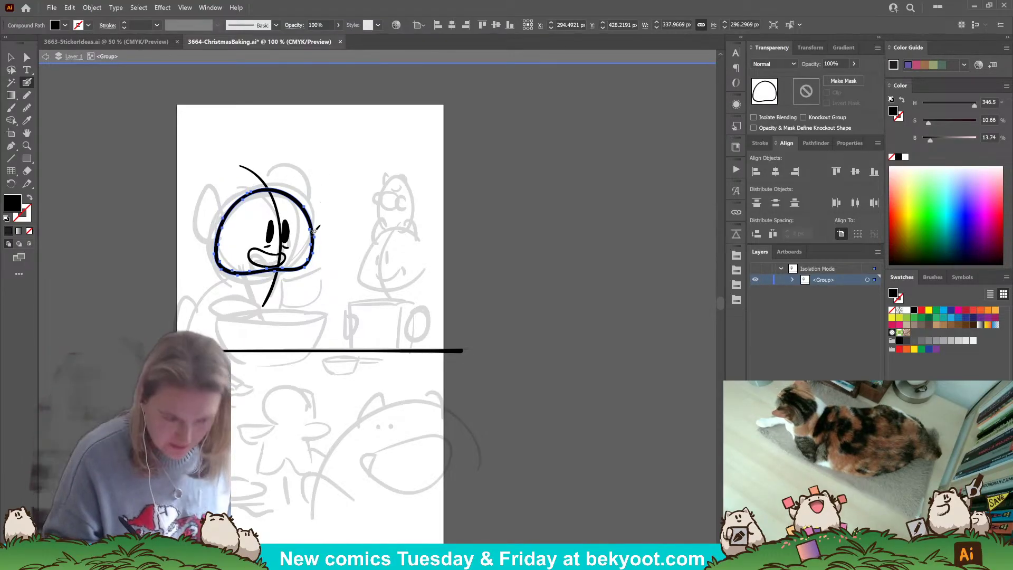
- Nudge the eyes, and rotate and shift the facial features and guide line slightly within the head outline
{"action": "left_click", "coordinate": [283, 230], "text": "ctrl"}
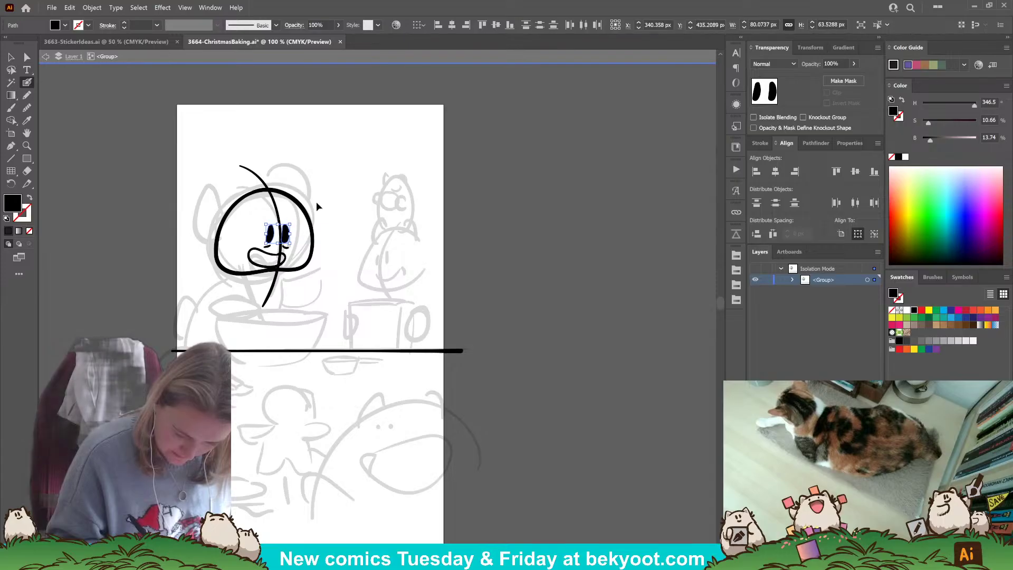
{"action": "left_click", "coordinate": [341, 183], "text": "ctrl"}
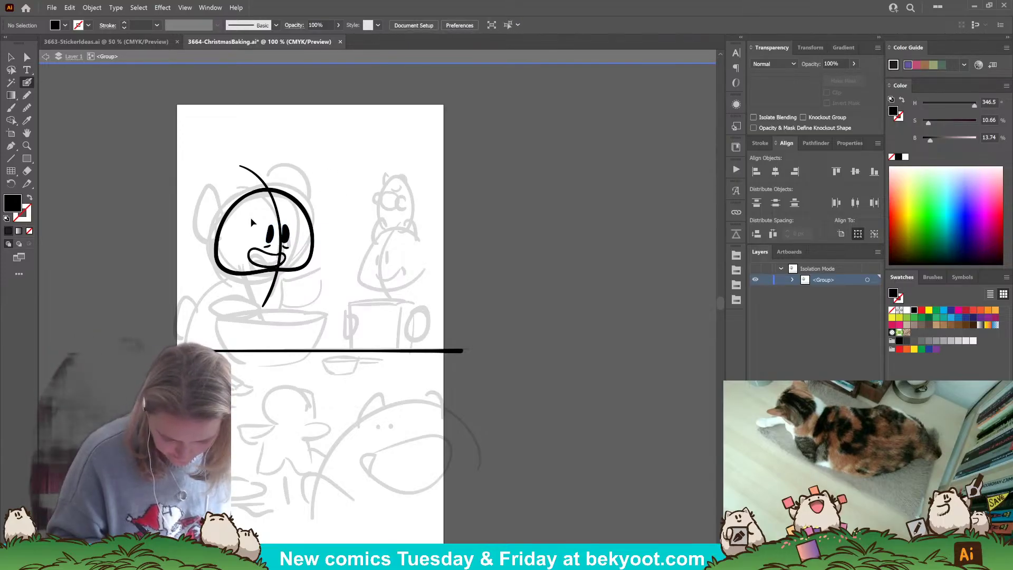
{"action": "left_click_drag", "start_coordinate": [287, 262], "coordinate": [288, 255]}
{"action": "left_click", "coordinate": [304, 268], "text": "ctrl"}
{"action": "left_click_drag", "start_coordinate": [325, 185], "coordinate": [332, 201]}
{"action": "left_click", "coordinate": [342, 183], "text": "ctrl"}
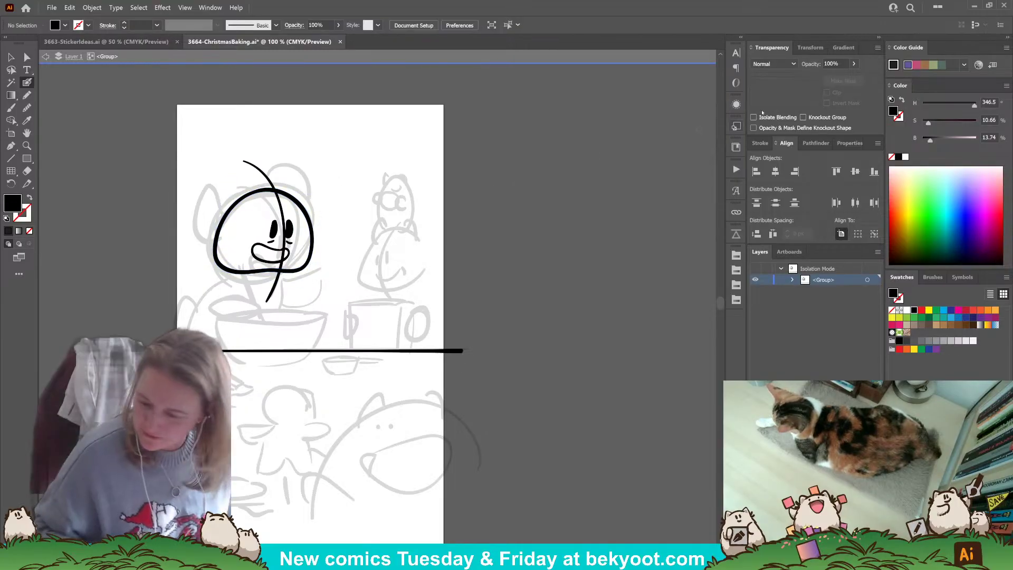
- Set the head outline's opacity to 30% and deselect it
{"action": "left_click", "coordinate": [843, 63]}
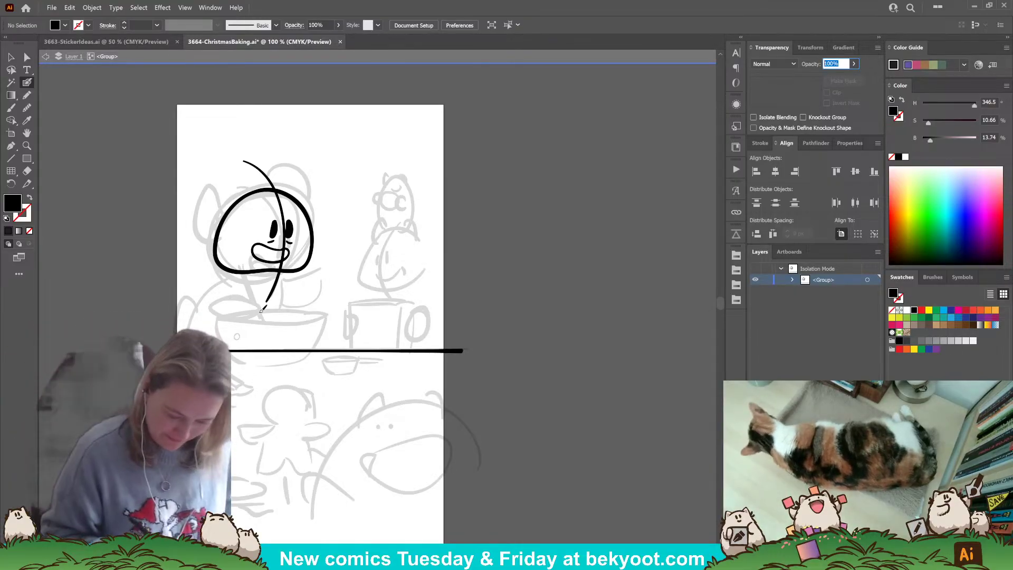
{"action": "left_click", "coordinate": [297, 203], "text": "ctrl"}
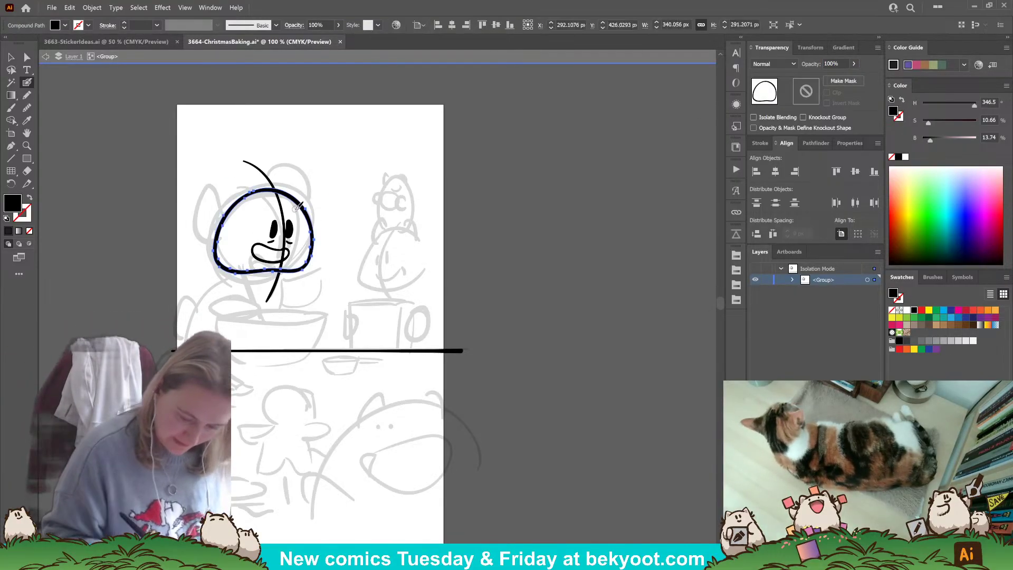
{"action": "left_click", "coordinate": [833, 63]}
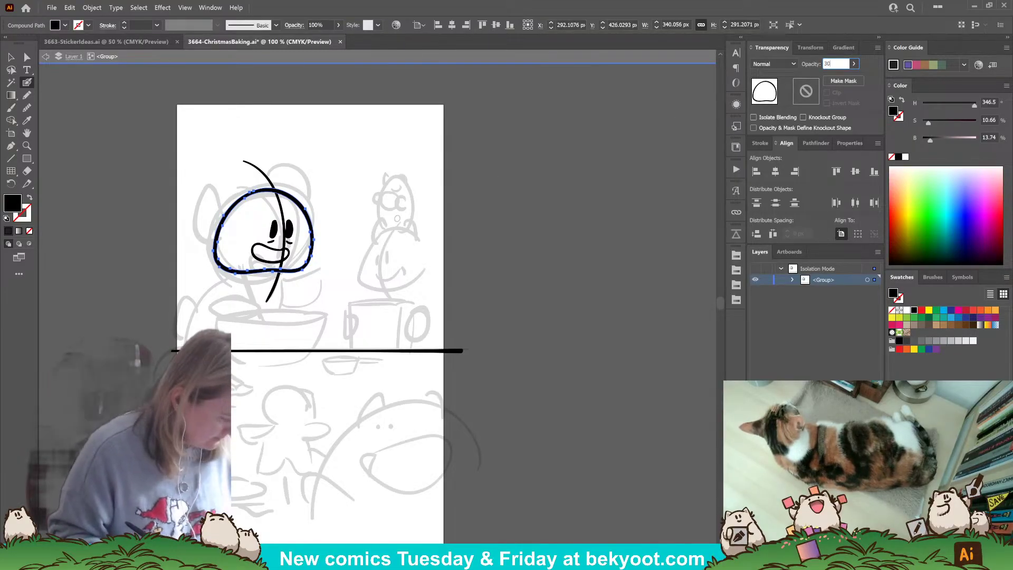
{"action": "key", "text": "Return"}
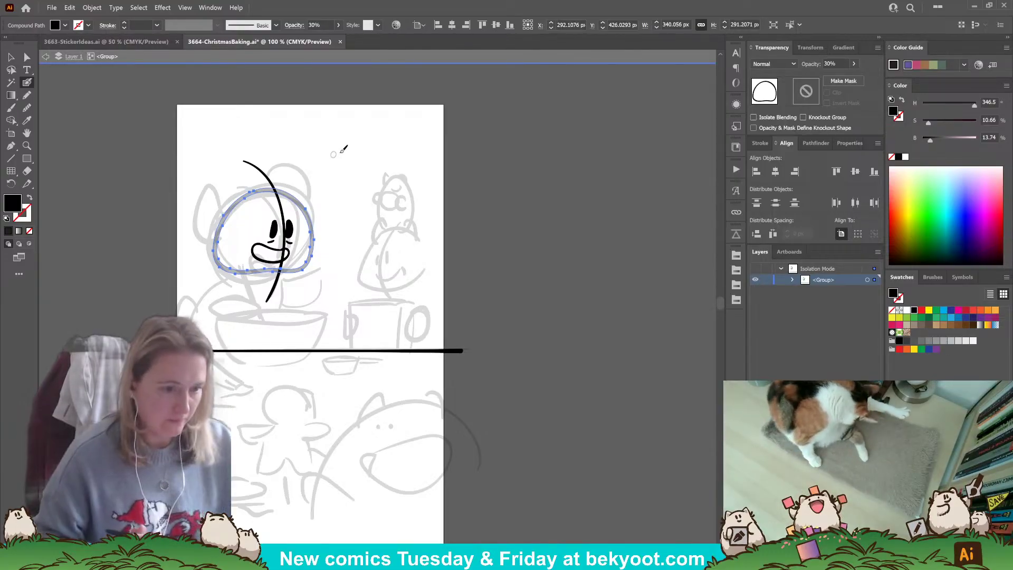
{"action": "left_click", "coordinate": [140, 268], "text": "ctrl"}
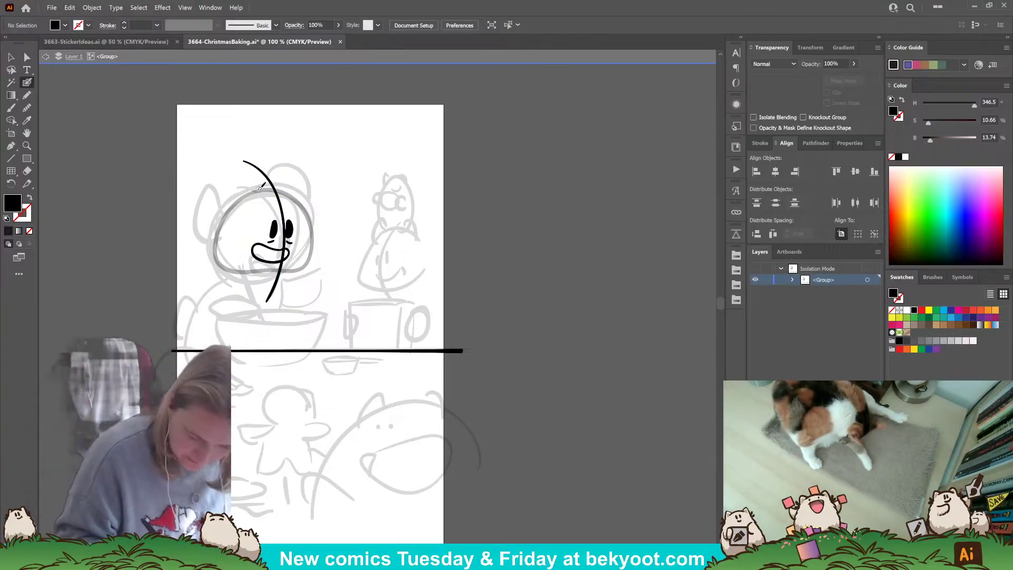
- Try redrawing the larger character's head outline in solid black over the faded one
{"action": "mouse_move", "coordinate": [257, 189]}
{"action": "left_mouse_down"}
{"action": "mouse_move", "coordinate": [298, 195]}
{"action": "mouse_move", "coordinate": [315, 219]}
{"action": "mouse_move", "coordinate": [309, 260]}
{"action": "mouse_move", "coordinate": [245, 270]}
{"action": "mouse_move", "coordinate": [221, 253]}
{"action": "mouse_move", "coordinate": [256, 191]}
{"action": "left_mouse_up"}
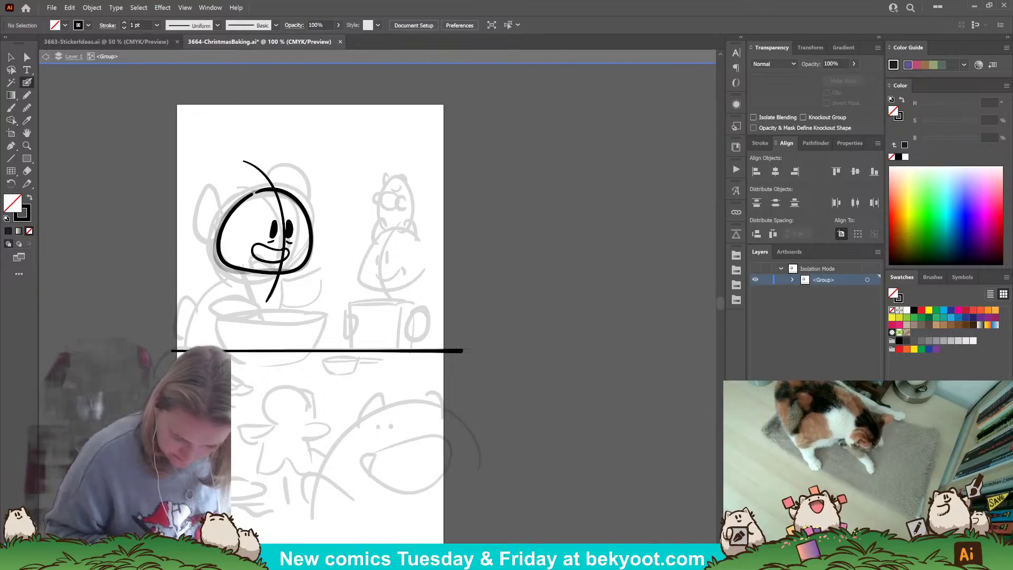
{"action": "left_click", "coordinate": [235, 210], "text": "ctrl"}
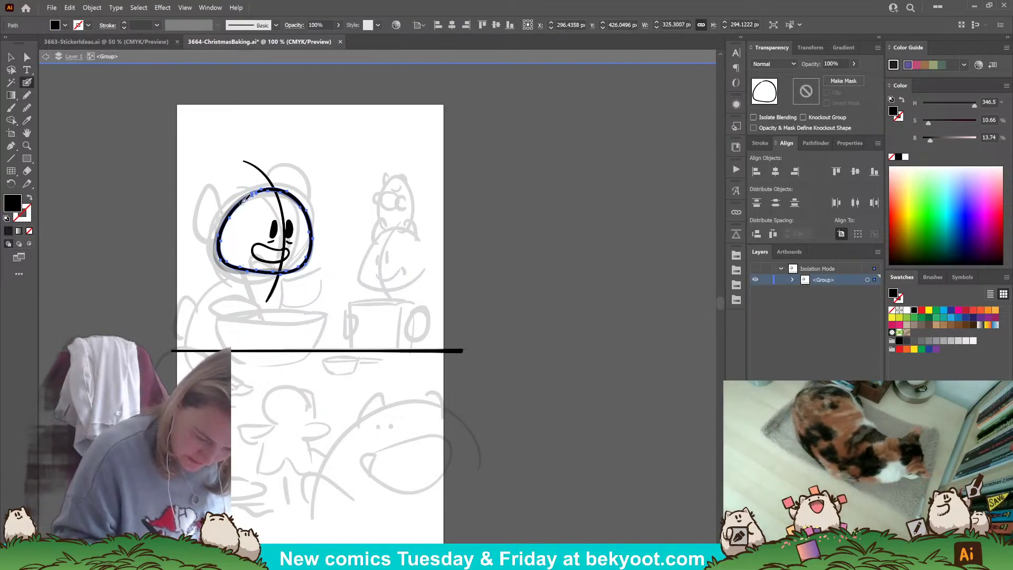
{"action": "key", "text": "ctrl+shift+a"}
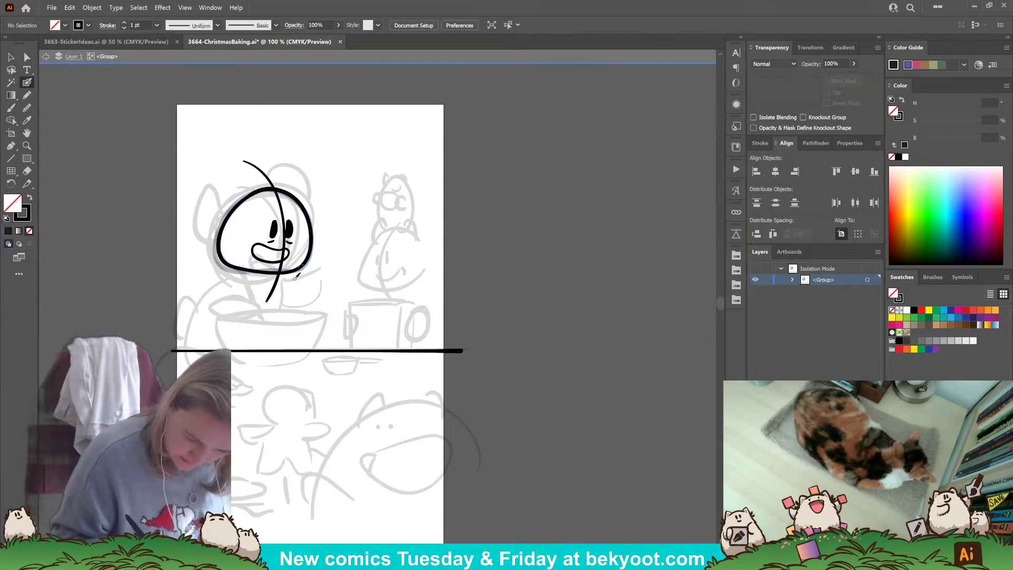
{"action": "left_click", "coordinate": [262, 187], "text": "ctrl"}
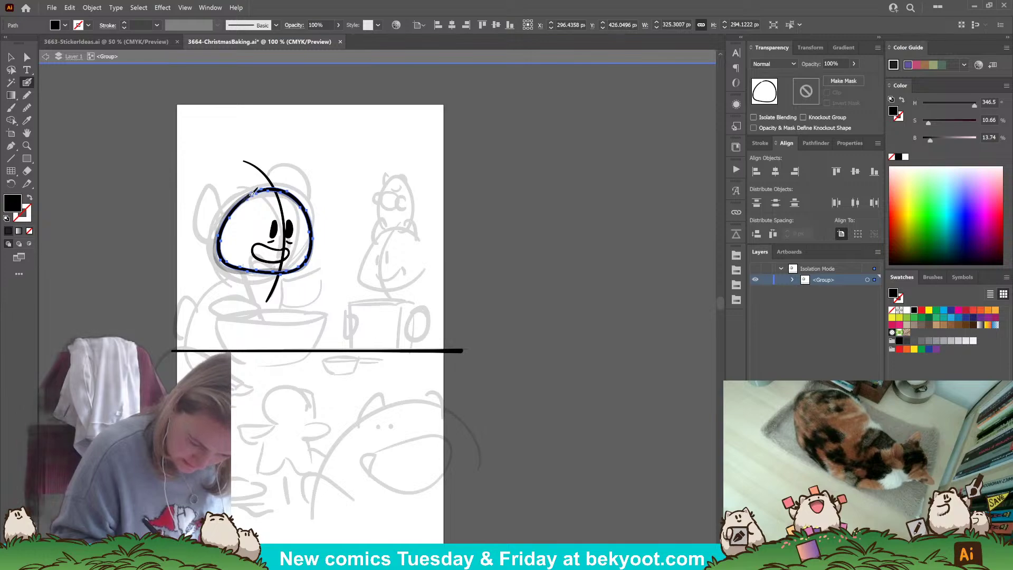
{"action": "left_click_drag", "start_coordinate": [262, 188], "coordinate": [270, 185]}
{"action": "key", "text": "ctrl+z"}
{"action": "key", "text": "ctrl+shift+a"}
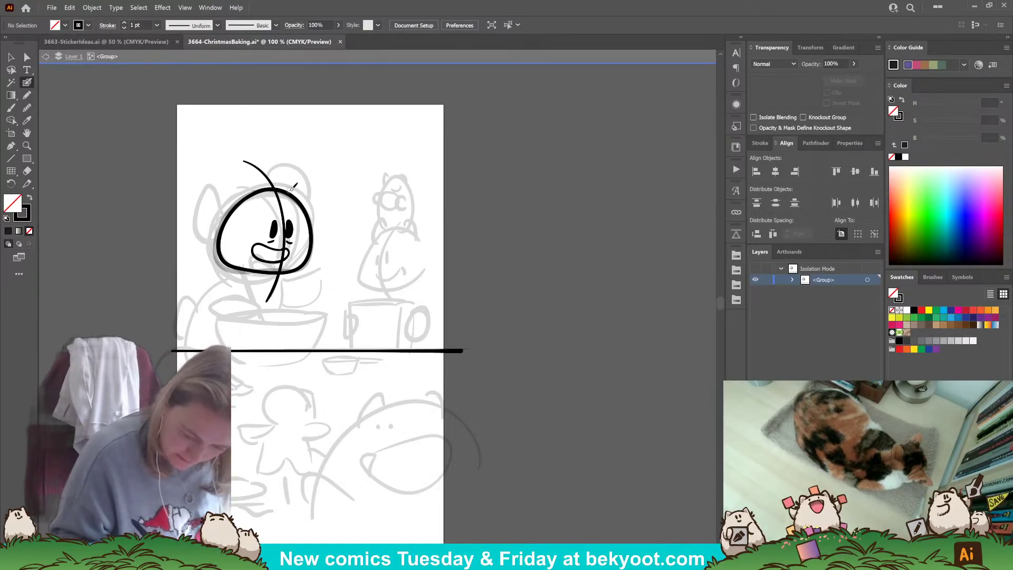
- Try drawing two rounded, drooping ears on the redrawn head, and undo the ears and the new outline
{"action": "mouse_move", "coordinate": [285, 190]}
{"action": "left_mouse_down"}
{"action": "mouse_move", "coordinate": [306, 179]}
{"action": "mouse_move", "coordinate": [320, 186]}
{"action": "mouse_move", "coordinate": [324, 218]}
{"action": "mouse_move", "coordinate": [312, 247]}
{"action": "left_mouse_up"}
{"action": "mouse_move", "coordinate": [260, 194]}
{"action": "left_mouse_down"}
{"action": "mouse_move", "coordinate": [227, 179]}
{"action": "mouse_move", "coordinate": [213, 209]}
{"action": "mouse_move", "coordinate": [216, 236]}
{"action": "mouse_move", "coordinate": [228, 240]}
{"action": "mouse_move", "coordinate": [262, 190]}
{"action": "left_mouse_up"}
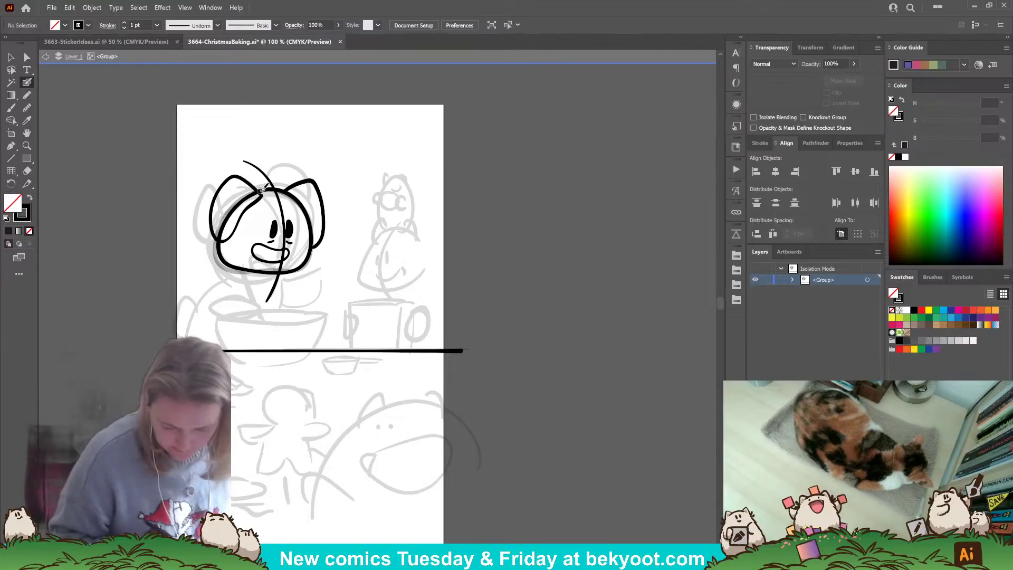
{"action": "key", "text": "ctrl+z"}
{"action": "key", "text": "ctrl+z"}
{"action": "key", "text": "ctrl+z"}
{"action": "key", "text": "ctrl+z"}
{"action": "key", "text": "ctrl+z"}
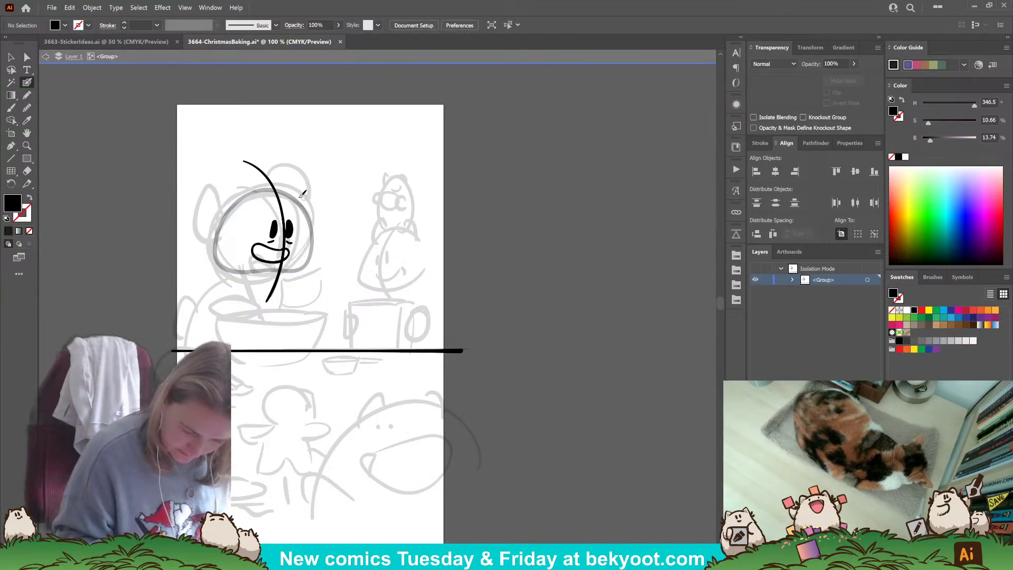
- Redraw the larger character's head outline in solid black over the faded one
{"action": "left_click_drag", "start_coordinate": [295, 197], "coordinate": [277, 189]}
{"action": "left_click_drag", "start_coordinate": [227, 222], "coordinate": [225, 254]}
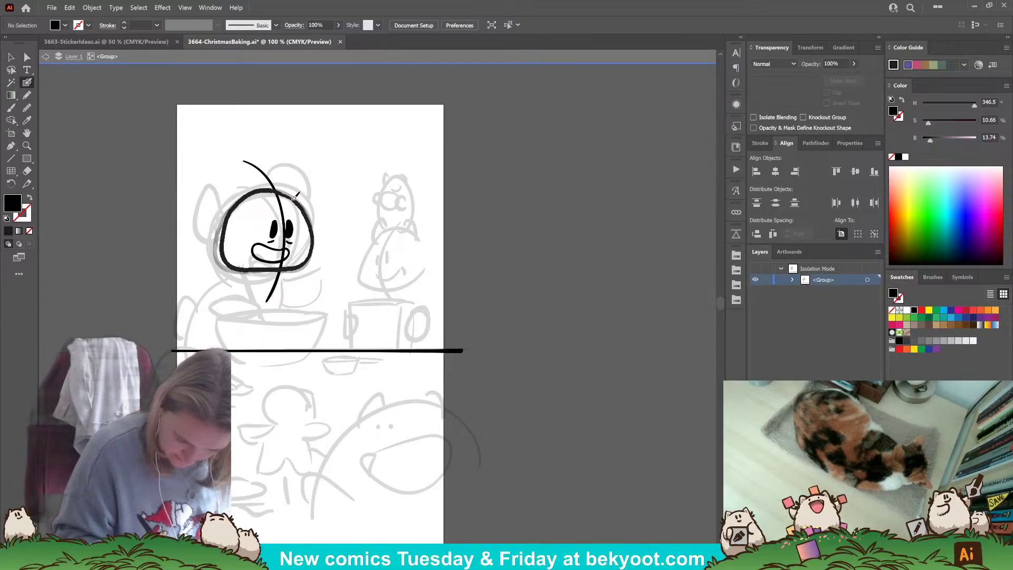
{"action": "left_click_drag", "start_coordinate": [281, 192], "coordinate": [272, 189]}
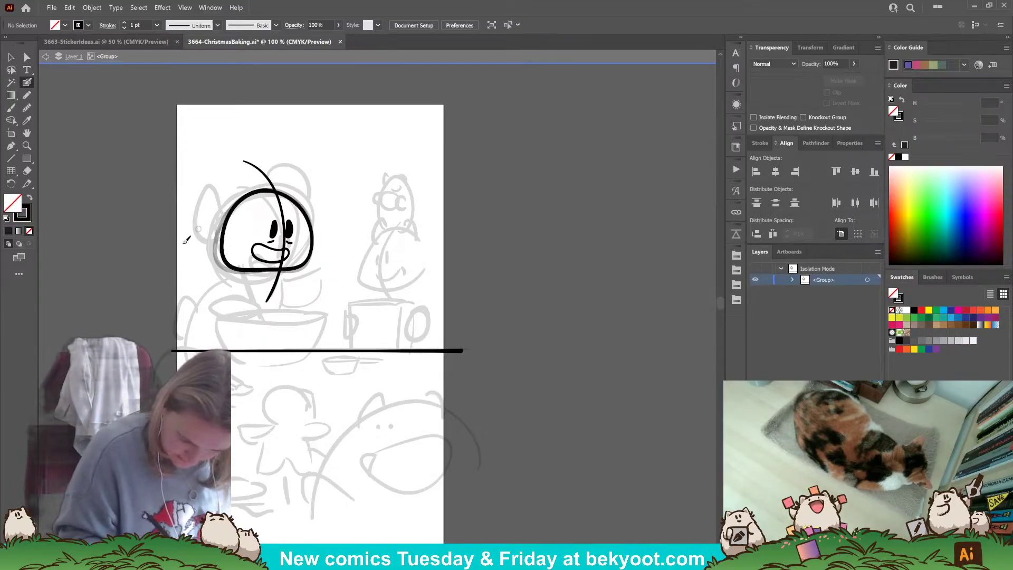
- Move the left eye and the small crease under it closer to the face's vertical guide line
{"action": "left_click", "coordinate": [314, 254], "text": "ctrl"}
{"action": "left_click", "coordinate": [274, 230], "text": "ctrl"}
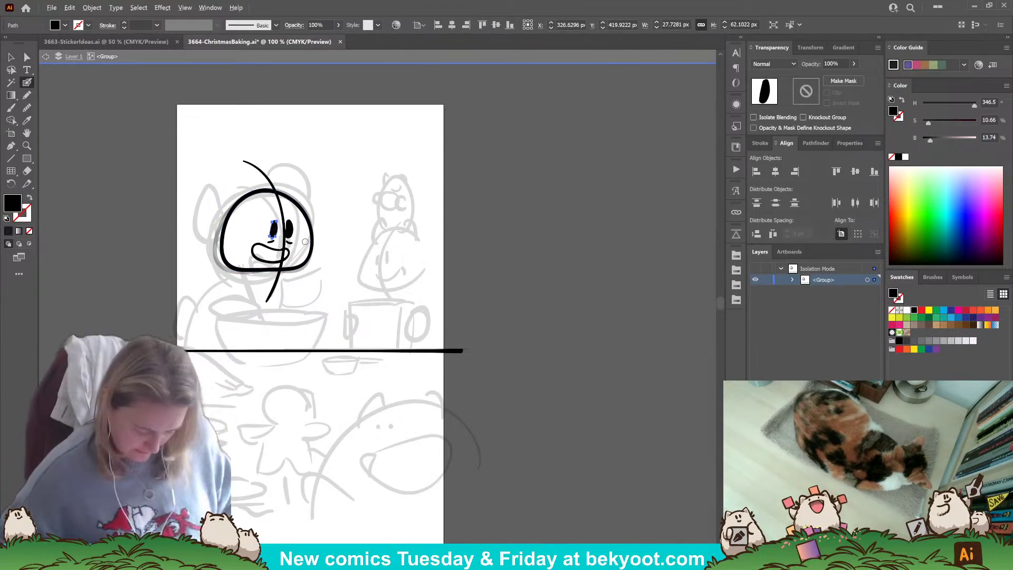
{"action": "scroll", "coordinate": [278, 266], "scroll_direction": "up", "scroll_amount": 3}
{"action": "left_click_drag", "start_coordinate": [291, 216], "coordinate": [299, 240]}
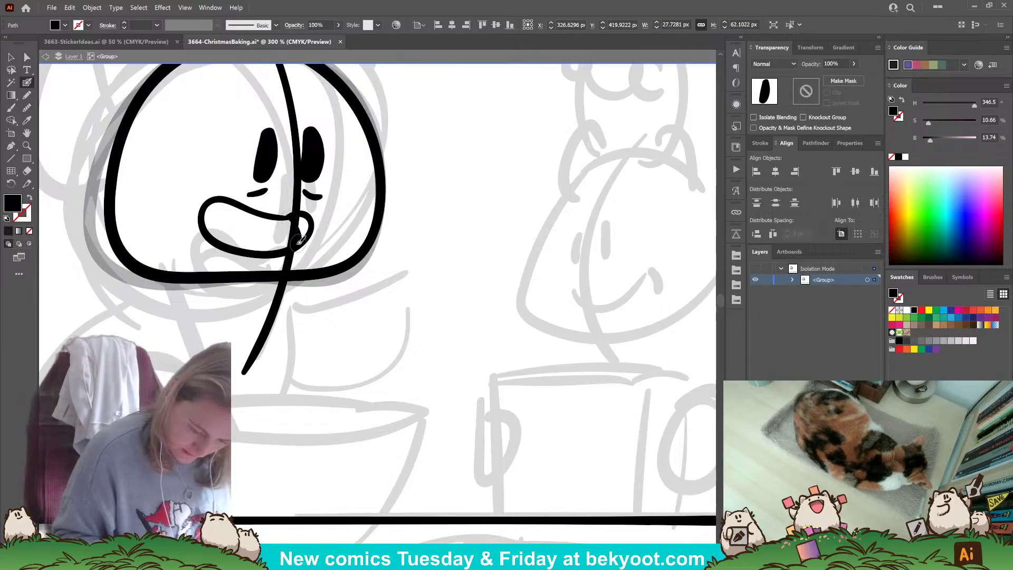
{"action": "left_click", "coordinate": [269, 169], "text": "ctrl"}
{"action": "left_click", "coordinate": [260, 194], "text": "ctrl+shift"}
{"action": "left_click_drag", "start_coordinate": [269, 167], "coordinate": [308, 155]}
- Narrow the right eye to about 24 px wide and nudge the crease beneath it slightly up and to the right
{"action": "left_click", "coordinate": [315, 156], "text": "ctrl"}
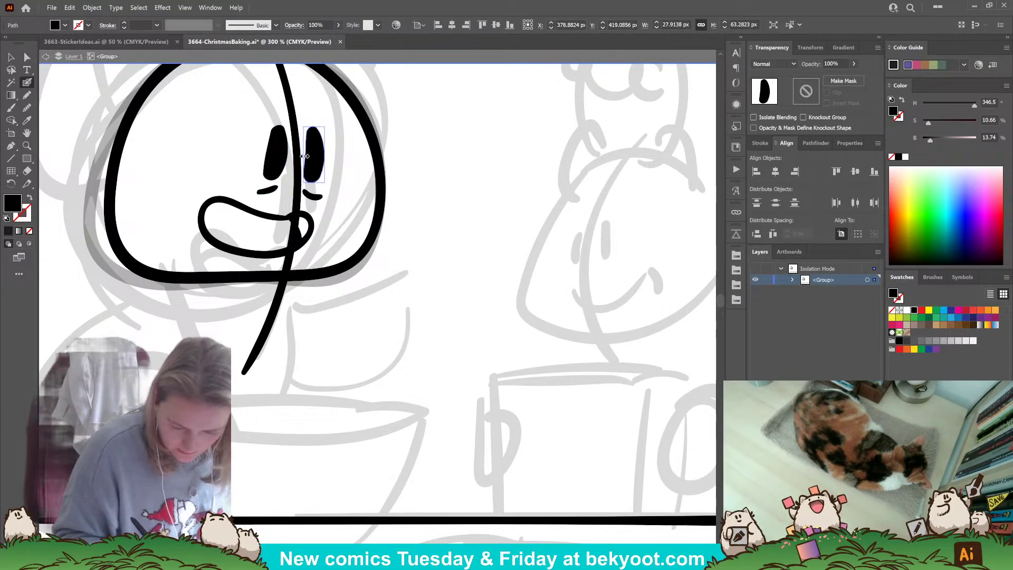
{"action": "left_click_drag", "start_coordinate": [312, 197], "coordinate": [315, 194]}
{"action": "left_click", "coordinate": [450, 155], "text": "ctrl"}
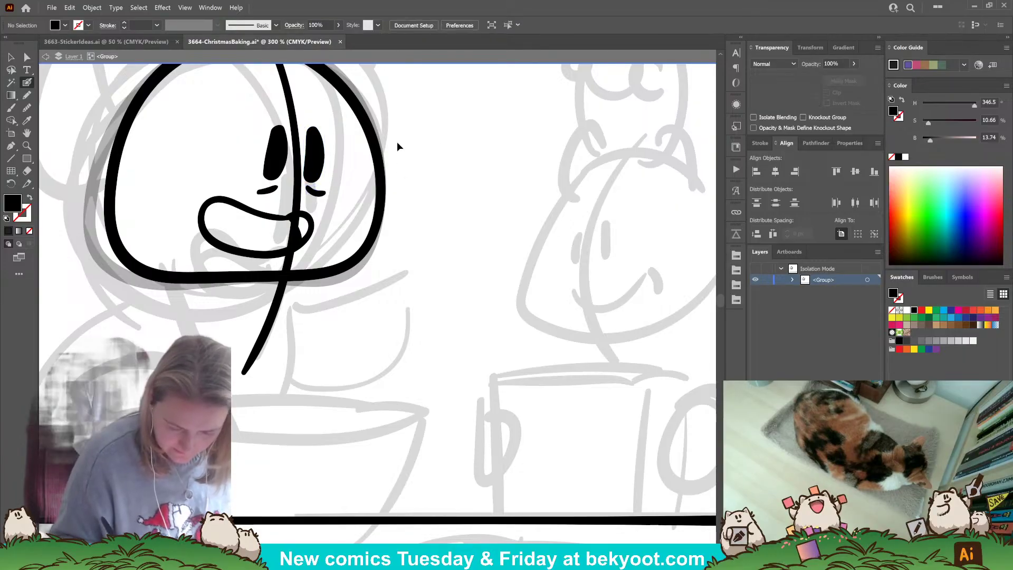
{"action": "left_click", "coordinate": [314, 153], "text": "ctrl"}
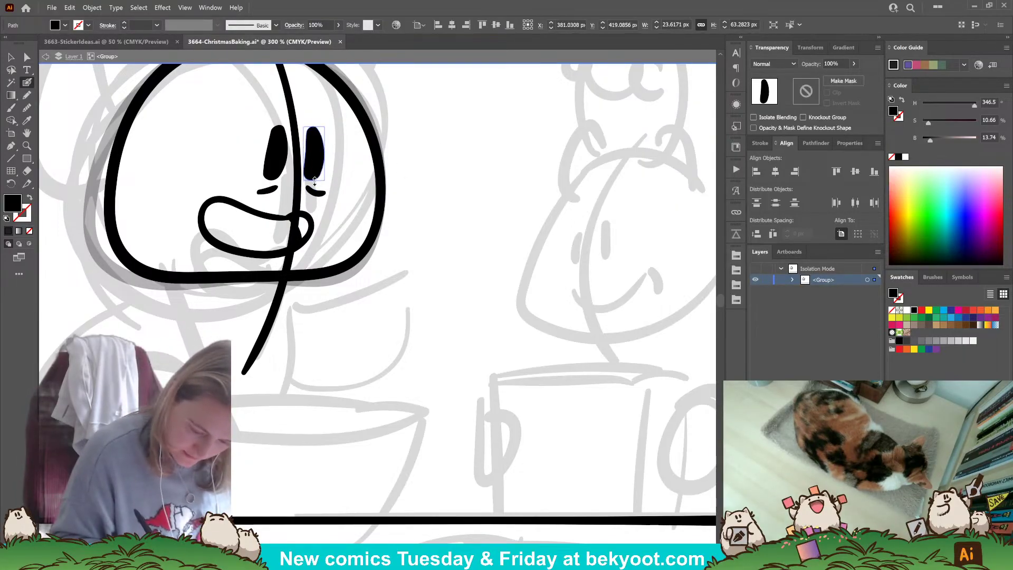
{"action": "left_click", "coordinate": [330, 123], "text": "ctrl"}
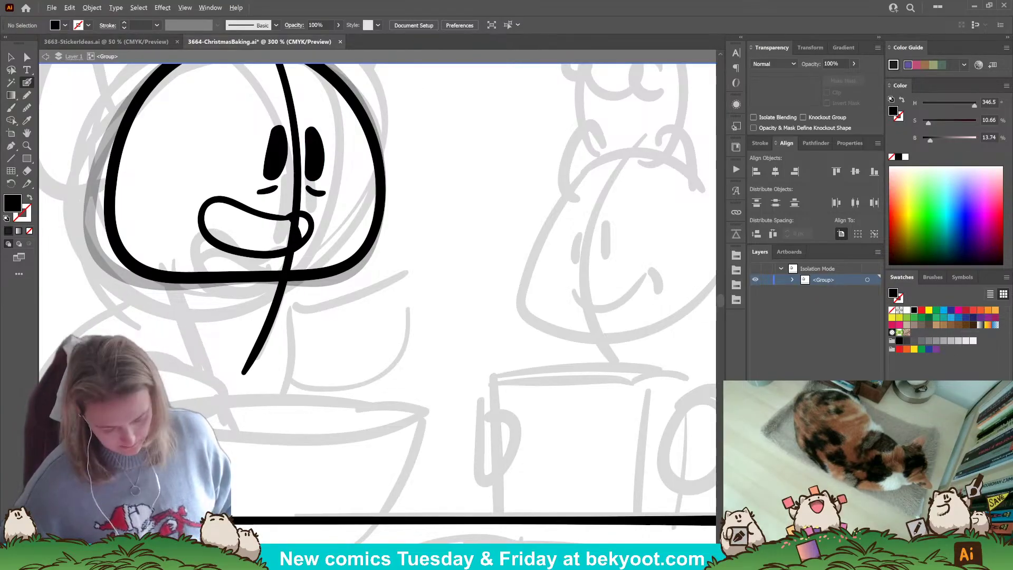
- Draw a rounded, drooping ear on each side of the redrawn head, with a small inner mark at each ear
{"action": "key", "text": "ctrl+minus"}
{"action": "key", "text": "ctrl+minus"}
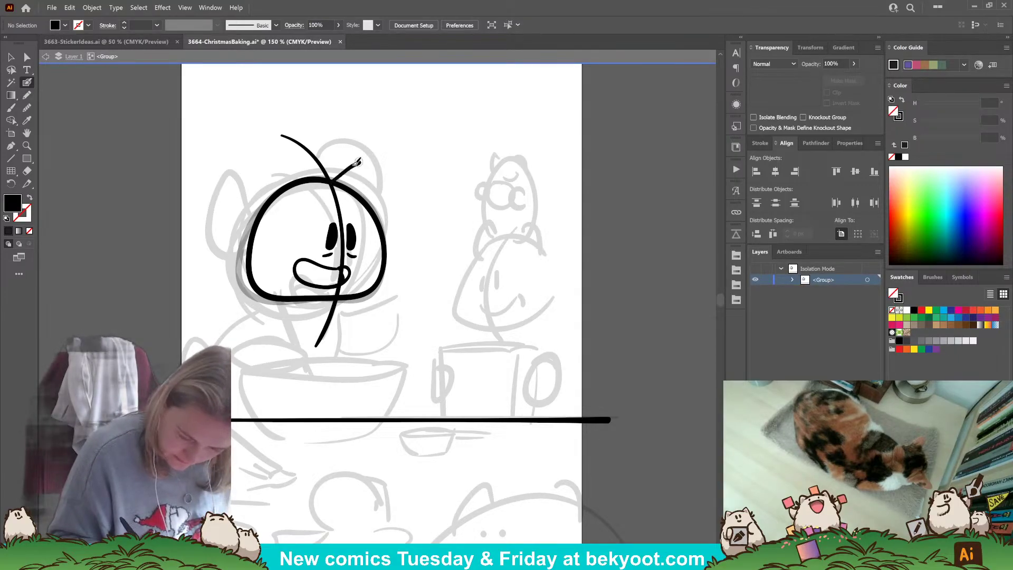
{"action": "mouse_move", "coordinate": [384, 166]}
{"action": "left_mouse_down"}
{"action": "mouse_move", "coordinate": [401, 212]}
{"action": "mouse_move", "coordinate": [375, 289]}
{"action": "left_mouse_up"}
{"action": "key", "text": "ctrl+z"}
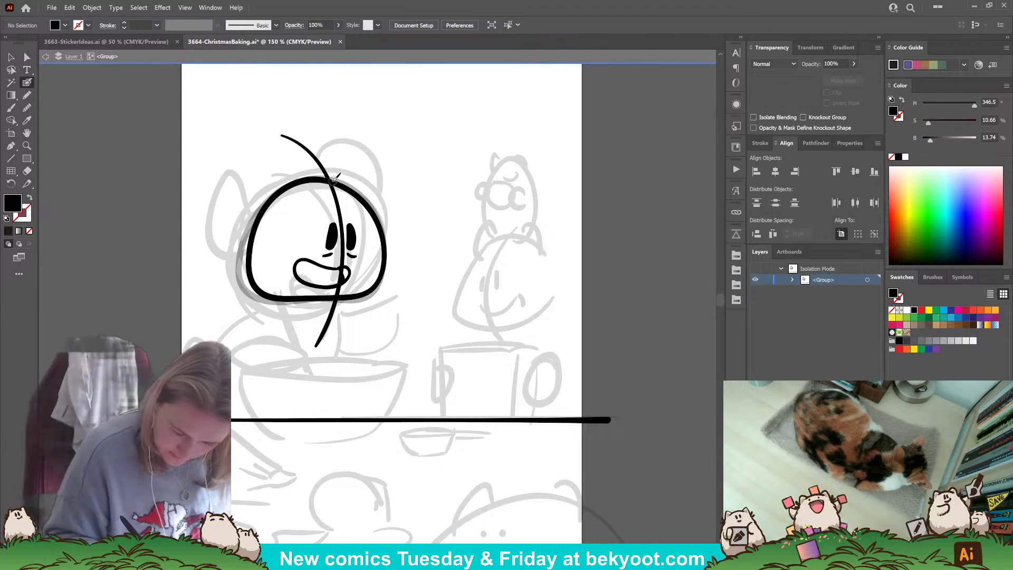
{"action": "mouse_move", "coordinate": [338, 174]}
{"action": "left_mouse_down"}
{"action": "mouse_move", "coordinate": [358, 154]}
{"action": "mouse_move", "coordinate": [375, 160]}
{"action": "mouse_move", "coordinate": [397, 210]}
{"action": "mouse_move", "coordinate": [385, 265]}
{"action": "left_mouse_up"}
{"action": "left_click_drag", "start_coordinate": [303, 183], "coordinate": [258, 168]}
{"action": "mouse_move", "coordinate": [241, 201]}
{"action": "left_mouse_down"}
{"action": "mouse_move", "coordinate": [236, 246]}
{"action": "mouse_move", "coordinate": [262, 255]}
{"action": "mouse_move", "coordinate": [300, 183]}
{"action": "mouse_move", "coordinate": [293, 193]}
{"action": "left_mouse_up"}
{"action": "left_click", "coordinate": [407, 199], "text": "ctrl"}
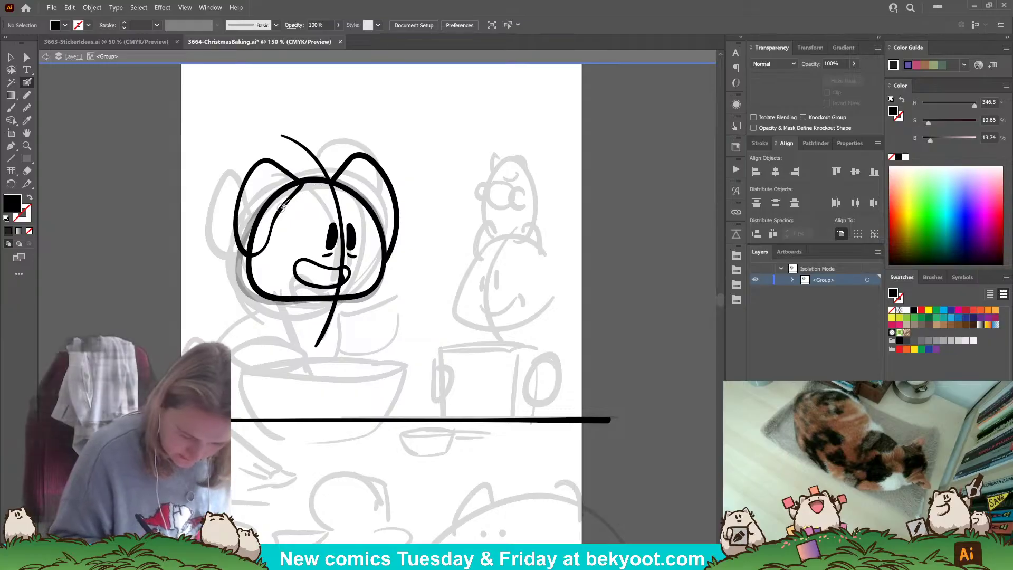
{"action": "key", "text": "shift+x"}
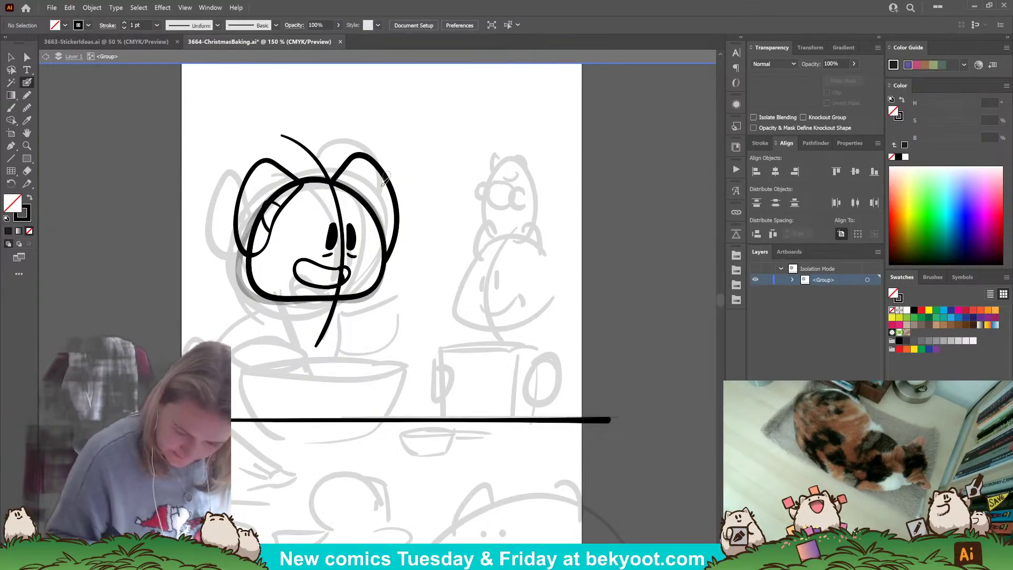
{"action": "left_click_drag", "start_coordinate": [384, 203], "coordinate": [380, 217]}
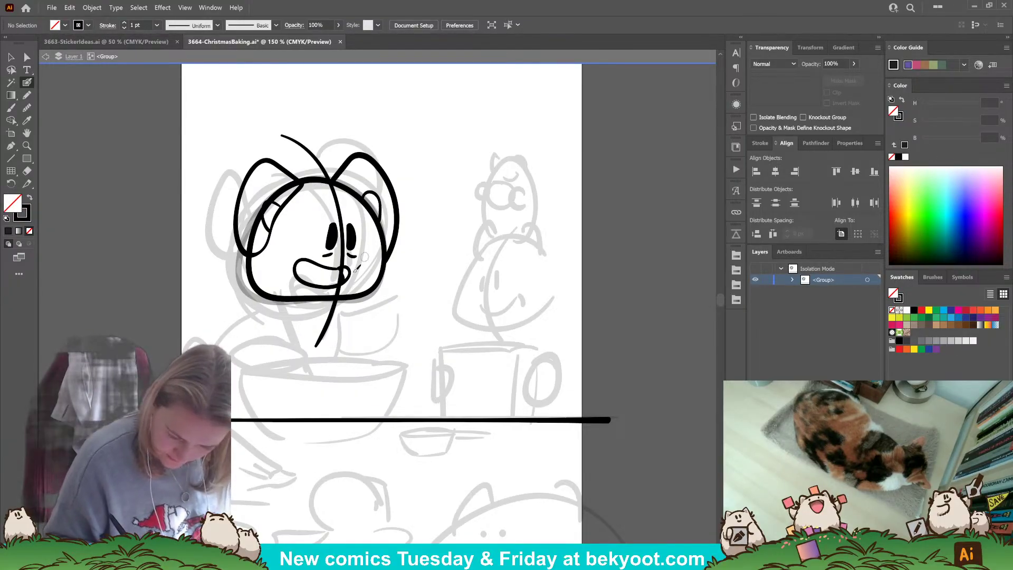
- Delete the right ear and its inner mark, and redraw the ear as a drooping curve ending beside the cheek
{"action": "left_click", "coordinate": [390, 180], "text": "ctrl"}
{"action": "key", "text": "Delete"}
{"action": "left_click", "coordinate": [379, 201], "text": "ctrl"}
{"action": "key", "text": "Delete"}
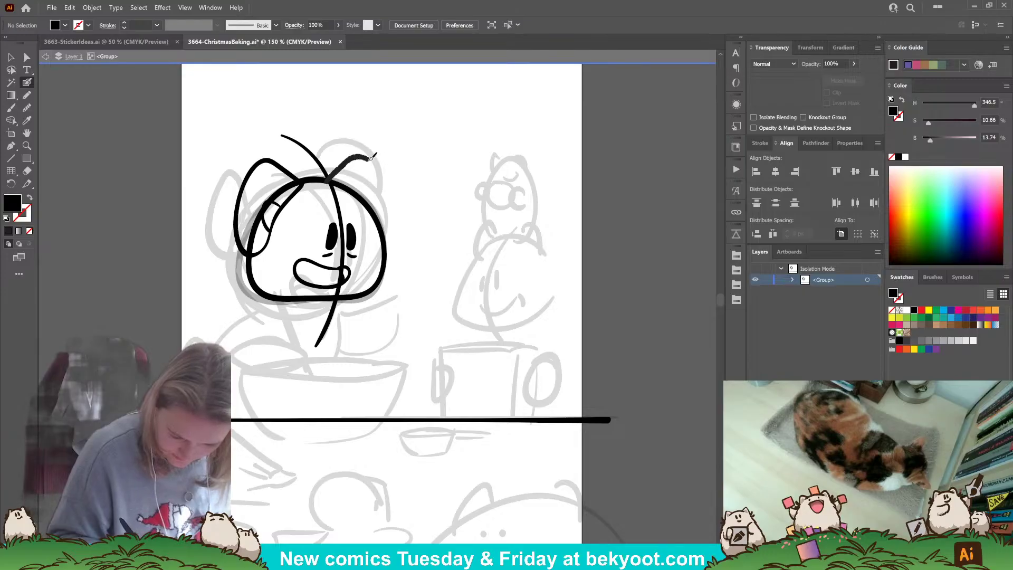
{"action": "mouse_move", "coordinate": [391, 180]}
{"action": "left_mouse_down"}
{"action": "mouse_move", "coordinate": [404, 218]}
{"action": "mouse_move", "coordinate": [388, 256]}
{"action": "left_mouse_up"}
{"action": "key", "text": "ctrl+z"}
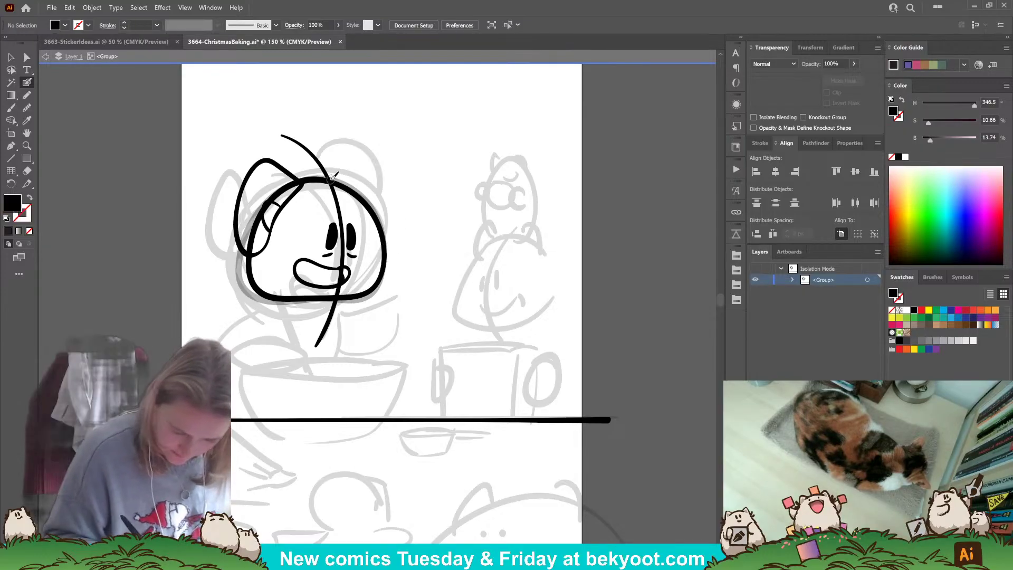
{"action": "mouse_move", "coordinate": [333, 172]}
{"action": "left_mouse_down"}
{"action": "mouse_move", "coordinate": [355, 153]}
{"action": "mouse_move", "coordinate": [385, 177]}
{"action": "mouse_move", "coordinate": [401, 215]}
{"action": "mouse_move", "coordinate": [381, 270]}
{"action": "left_mouse_up"}
{"action": "key", "text": "ctrl+z"}
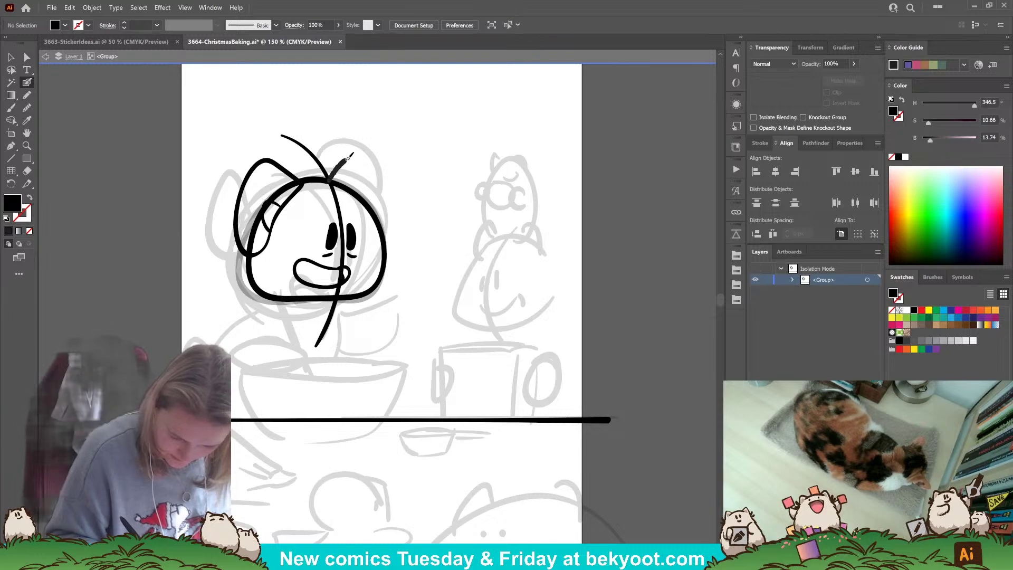
{"action": "left_click_drag", "start_coordinate": [369, 158], "coordinate": [390, 187]}
{"action": "left_click_drag", "start_coordinate": [396, 222], "coordinate": [389, 257]}
{"action": "key", "text": "shift+x"}
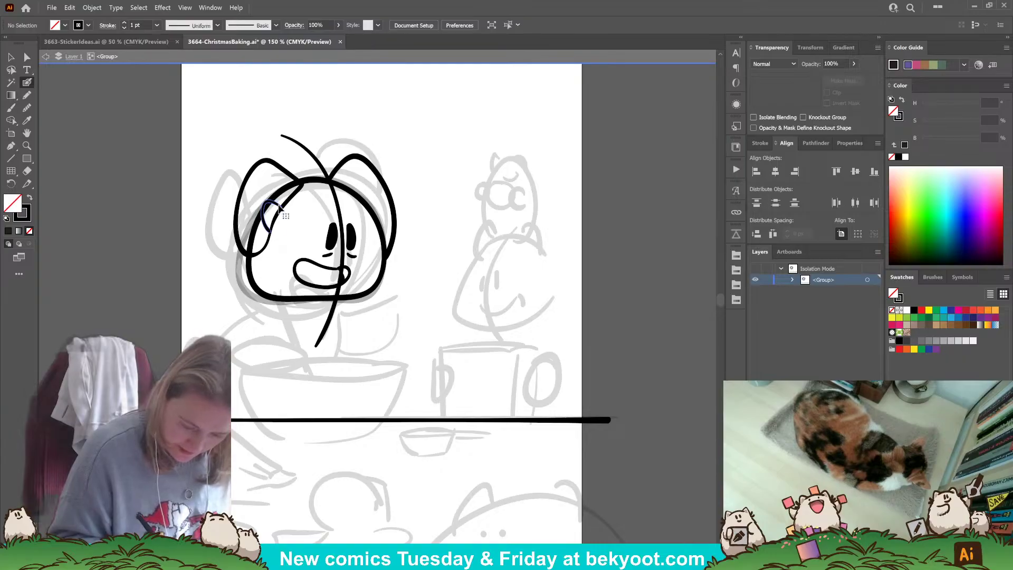
- Enlarge the left ear with its inner mark to about 175 by 247 px, and the right ear to about 162 by 250 px
{"action": "left_click", "coordinate": [278, 204], "text": "ctrl"}
{"action": "left_click", "coordinate": [299, 191], "text": "ctrl+shift"}
{"action": "left_click_drag", "start_coordinate": [299, 192], "coordinate": [294, 192]}
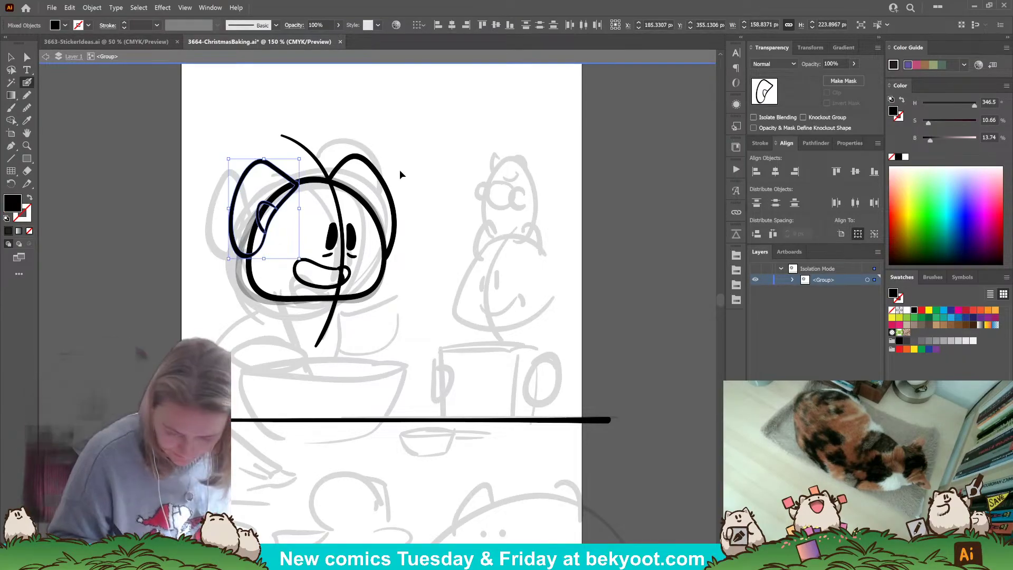
{"action": "left_click_drag", "start_coordinate": [224, 261], "coordinate": [220, 268]}
{"action": "left_click_drag", "start_coordinate": [289, 198], "coordinate": [287, 196]}
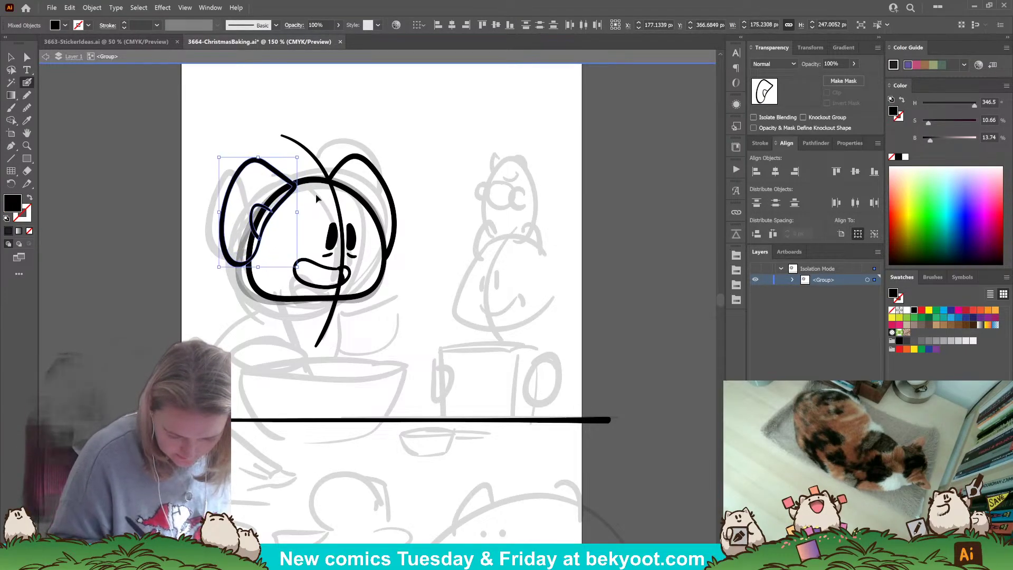
{"action": "left_click", "coordinate": [384, 176], "text": "ctrl"}
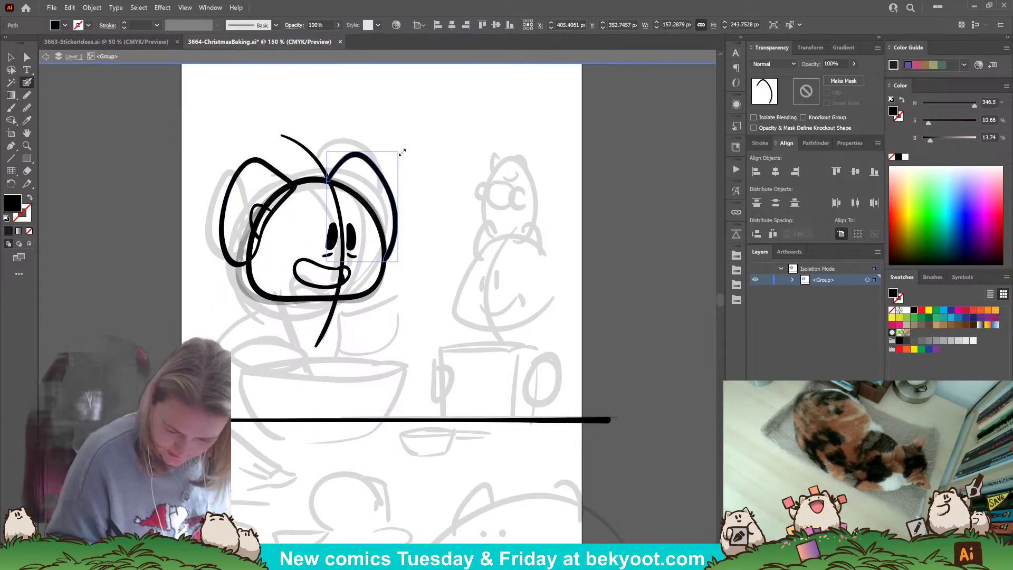
{"action": "left_click_drag", "start_coordinate": [390, 189], "coordinate": [389, 190]}
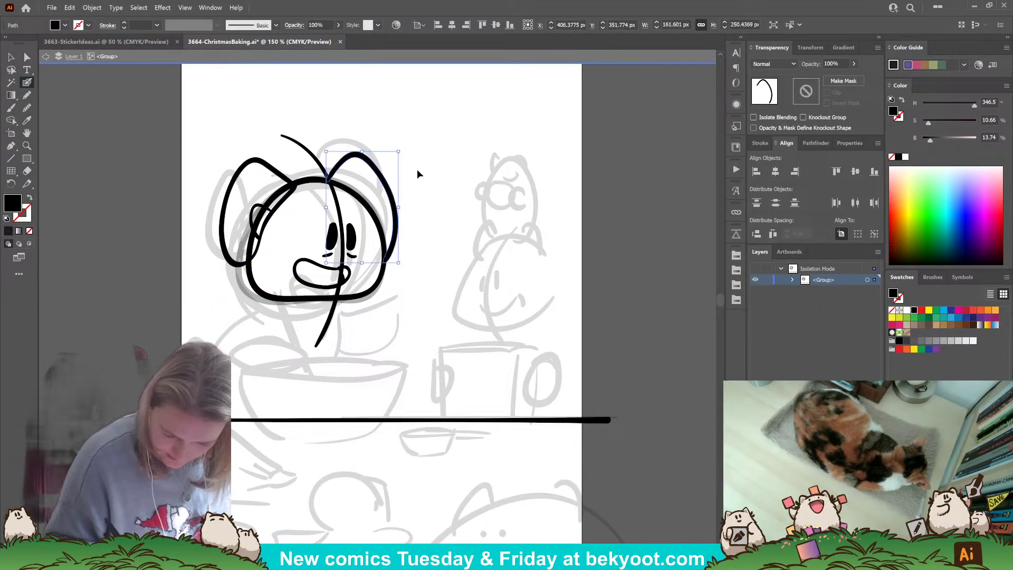
- Shrink the left ear and its inner mark slightly, keeping them attached to the head
{"action": "left_click", "coordinate": [269, 213], "text": "ctrl"}
{"action": "left_click", "coordinate": [286, 199], "text": "ctrl+shift"}
{"action": "left_click_drag", "start_coordinate": [298, 158], "coordinate": [288, 193]}
{"action": "left_click", "coordinate": [206, 321]}
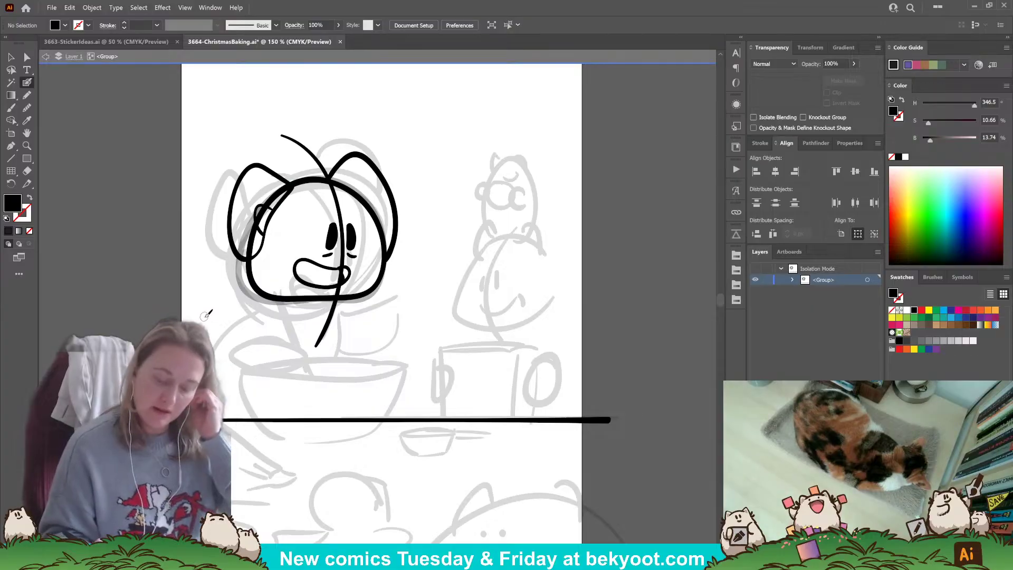
- Shift and slightly rotate the left ear with its inner mark toward the head, and stretch them to about 234 px tall
{"action": "left_click", "coordinate": [260, 229], "text": "ctrl"}
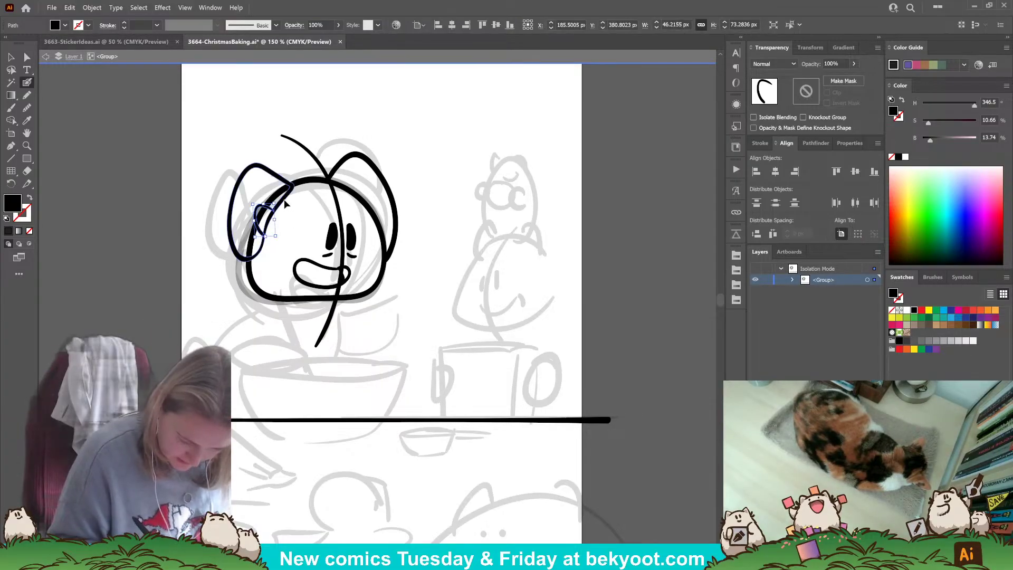
{"action": "left_click", "coordinate": [281, 201], "text": "ctrl+shift"}
{"action": "left_click_drag", "start_coordinate": [282, 204], "coordinate": [288, 203]}
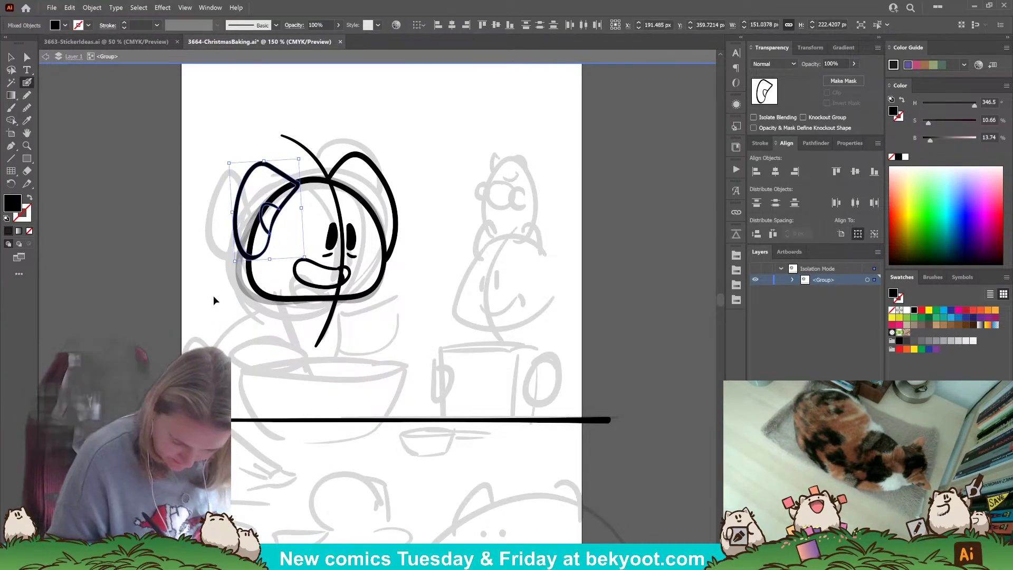
{"action": "left_click_drag", "start_coordinate": [271, 263], "coordinate": [270, 269]}
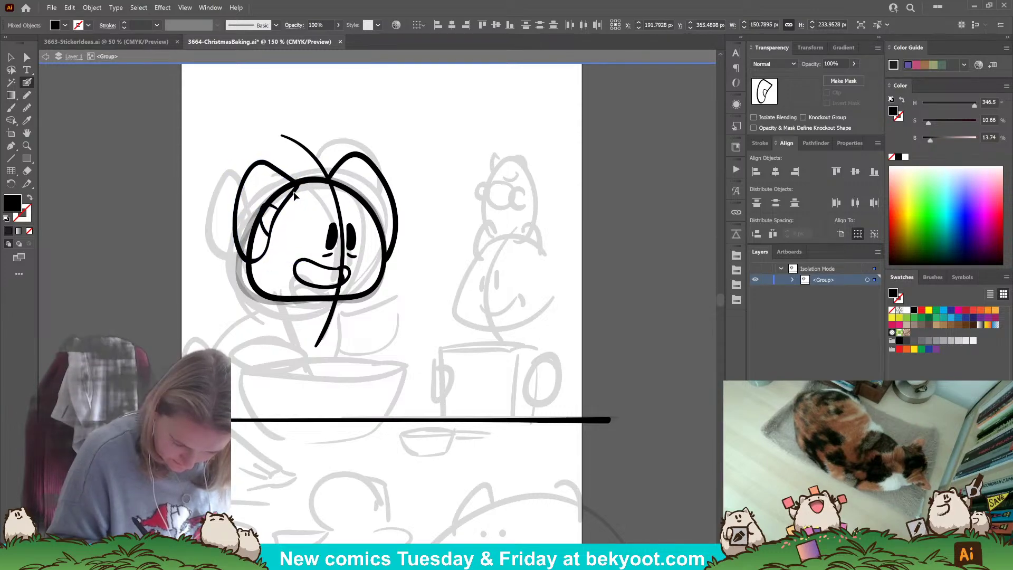
{"action": "left_click", "coordinate": [201, 314], "text": "ctrl"}
- Draw a small curved inner mark at the right ear, and remove the old faded head outline
{"action": "left_click_drag", "start_coordinate": [406, 272], "coordinate": [389, 267]}
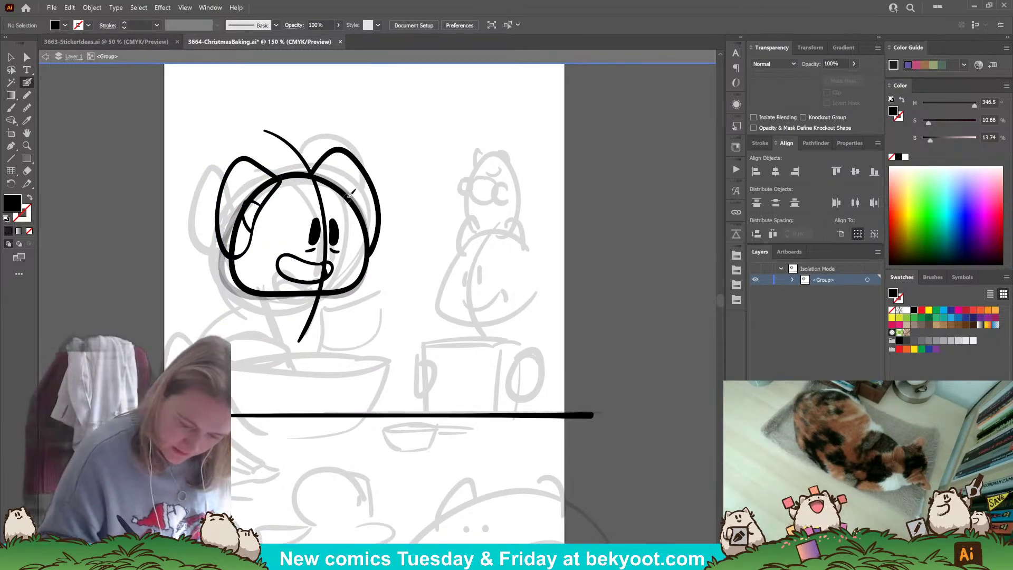
{"action": "left_click_drag", "start_coordinate": [352, 189], "coordinate": [359, 209]}
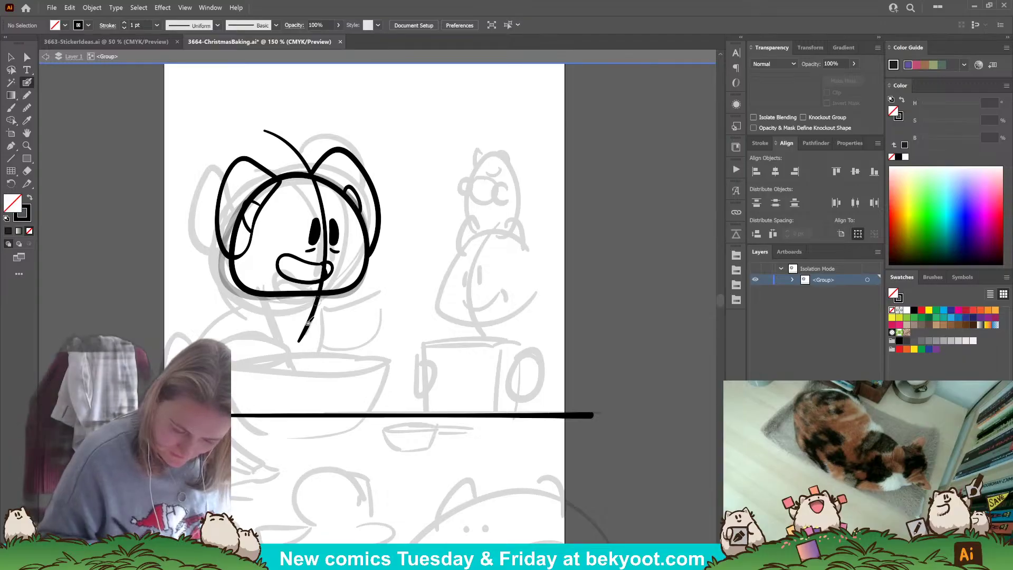
{"action": "left_click_drag", "start_coordinate": [334, 354], "coordinate": [379, 324]}
{"action": "left_click_drag", "start_coordinate": [239, 108], "coordinate": [430, 267]}
{"action": "left_click", "coordinate": [309, 244], "text": "ctrl"}
{"action": "key", "text": "3"}
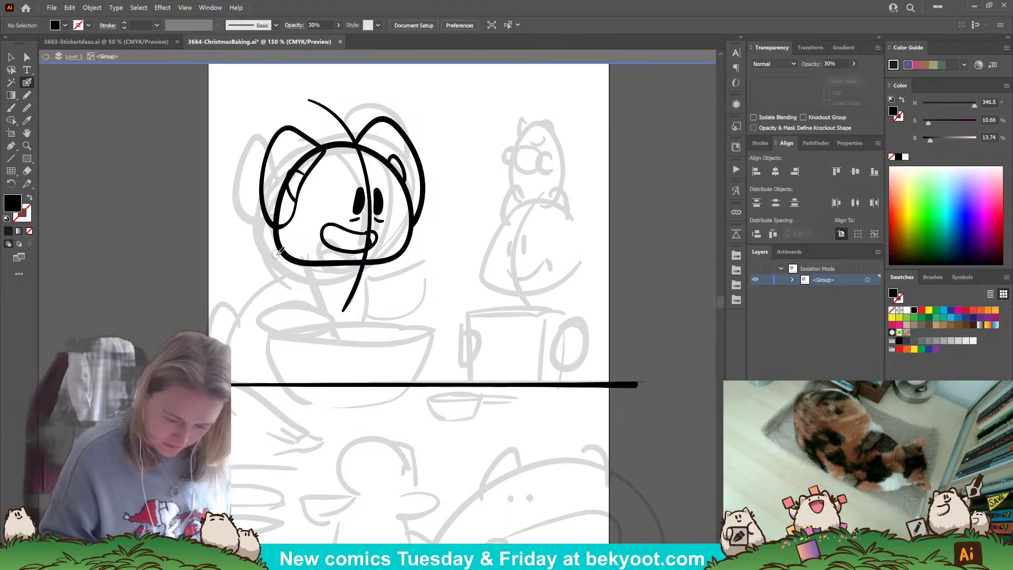
- Enlarge all the head artwork to about 393 by 504 px and shift it down and left over the sketch
{"action": "key", "text": "ctrl+a"}
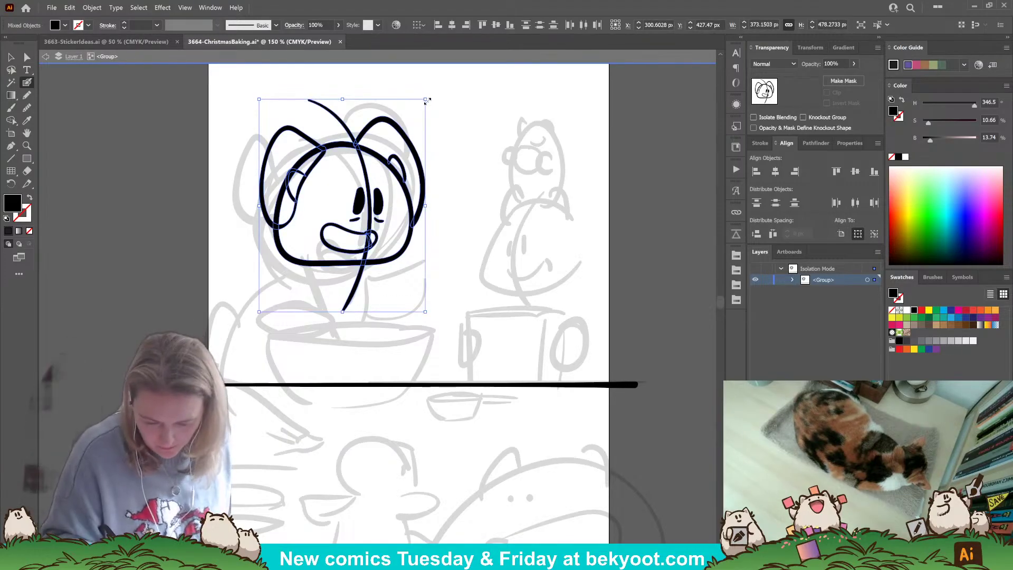
{"action": "left_click_drag", "start_coordinate": [427, 101], "coordinate": [434, 89]}
{"action": "left_click_drag", "start_coordinate": [399, 263], "coordinate": [390, 280]}
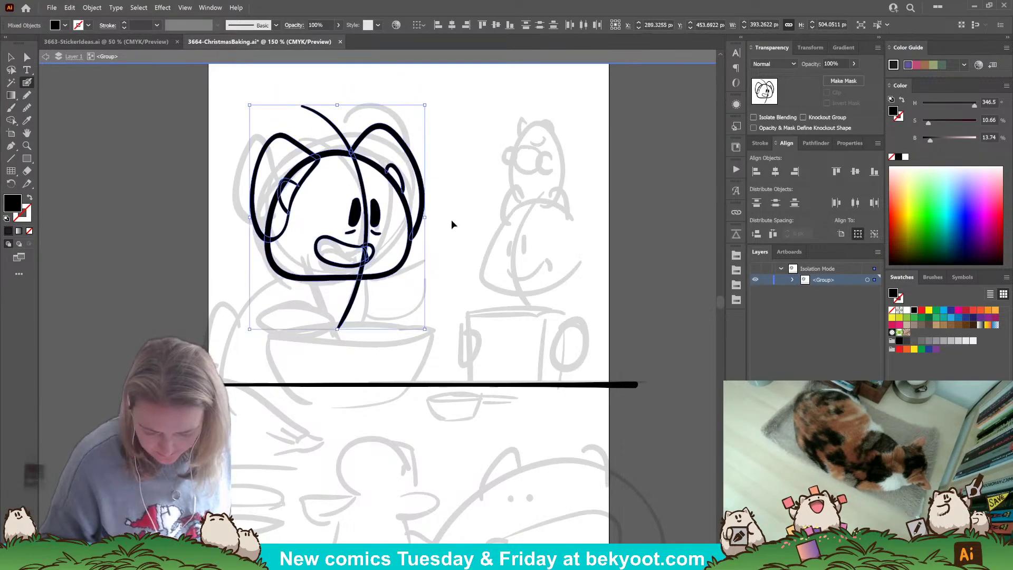
{"action": "left_click", "coordinate": [452, 225], "text": "ctrl"}
- Draw the character's rounded body below the head with a curved centre guide, and add a small rounded tail at its left
{"action": "left_click_drag", "start_coordinate": [359, 351], "coordinate": [365, 330]}
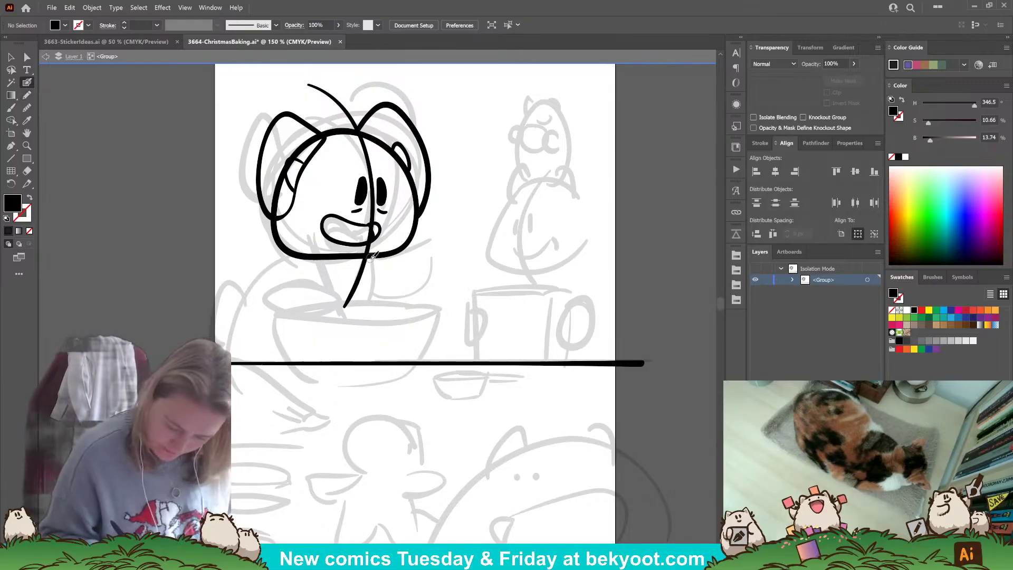
{"action": "mouse_move", "coordinate": [372, 256]}
{"action": "left_mouse_down"}
{"action": "mouse_move", "coordinate": [285, 385]}
{"action": "mouse_move", "coordinate": [262, 268]}
{"action": "mouse_move", "coordinate": [298, 252]}
{"action": "mouse_move", "coordinate": [318, 379]}
{"action": "left_mouse_up"}
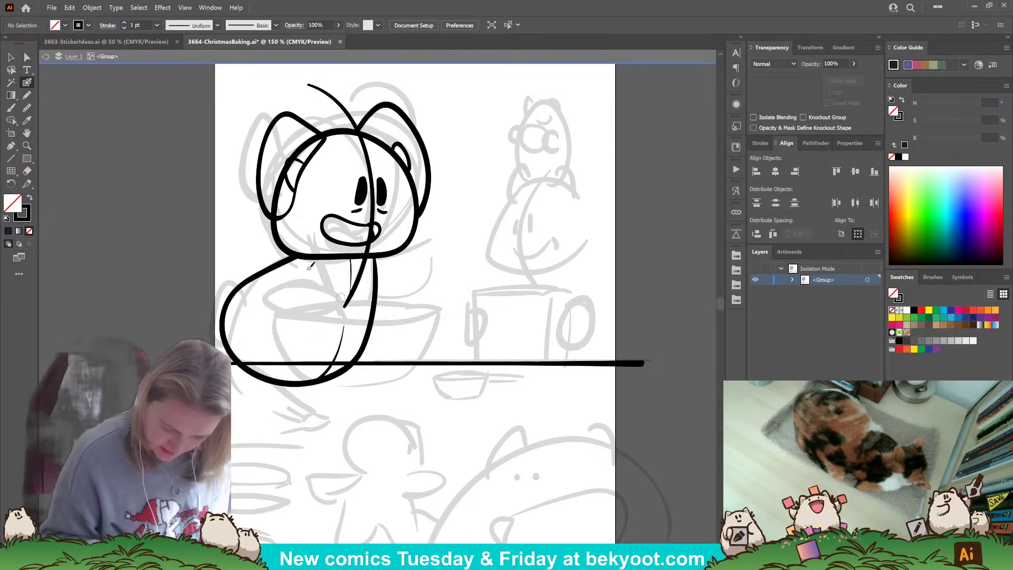
{"action": "mouse_move", "coordinate": [242, 282]}
{"action": "left_mouse_down"}
{"action": "mouse_move", "coordinate": [217, 305]}
{"action": "mouse_move", "coordinate": [226, 315]}
{"action": "mouse_move", "coordinate": [210, 274]}
{"action": "mouse_move", "coordinate": [210, 315]}
{"action": "mouse_move", "coordinate": [228, 324]}
{"action": "left_mouse_up"}
{"action": "key", "text": "ctrl+z"}
{"action": "scroll", "coordinate": [381, 394], "scroll_direction": "up", "scroll_amount": 1}
{"action": "scroll", "coordinate": [381, 394], "scroll_direction": "up", "scroll_amount": 1}
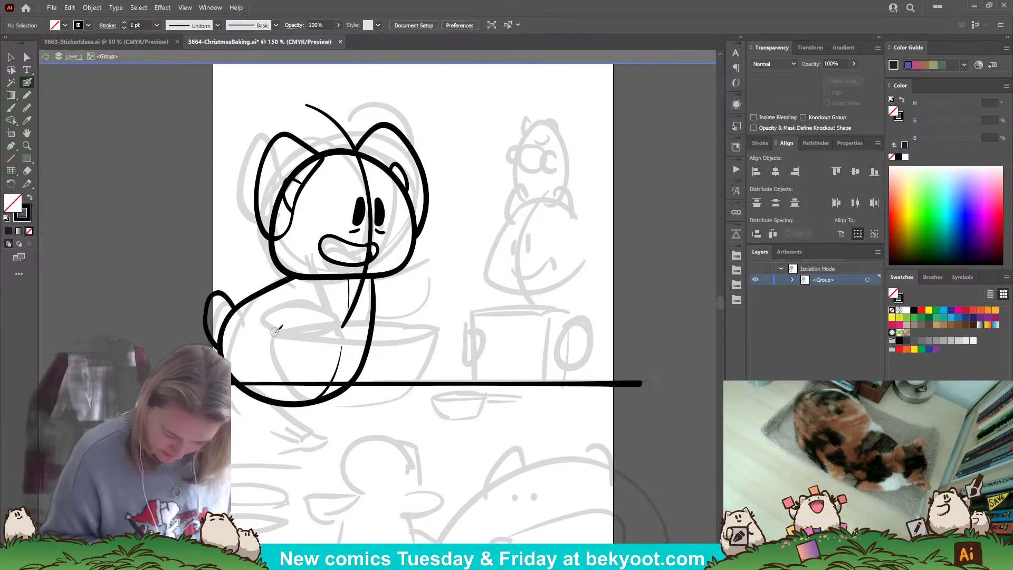
- Draw the mixing bowl's base and both curved sides over the sketch, mirroring the left side for the right, about 390 px wide, and group them
{"action": "mouse_move", "coordinate": [275, 333]}
{"action": "left_mouse_down"}
{"action": "mouse_move", "coordinate": [322, 406]}
{"action": "mouse_move", "coordinate": [399, 407]}
{"action": "left_mouse_up"}
{"action": "left_click", "coordinate": [11, 57]}
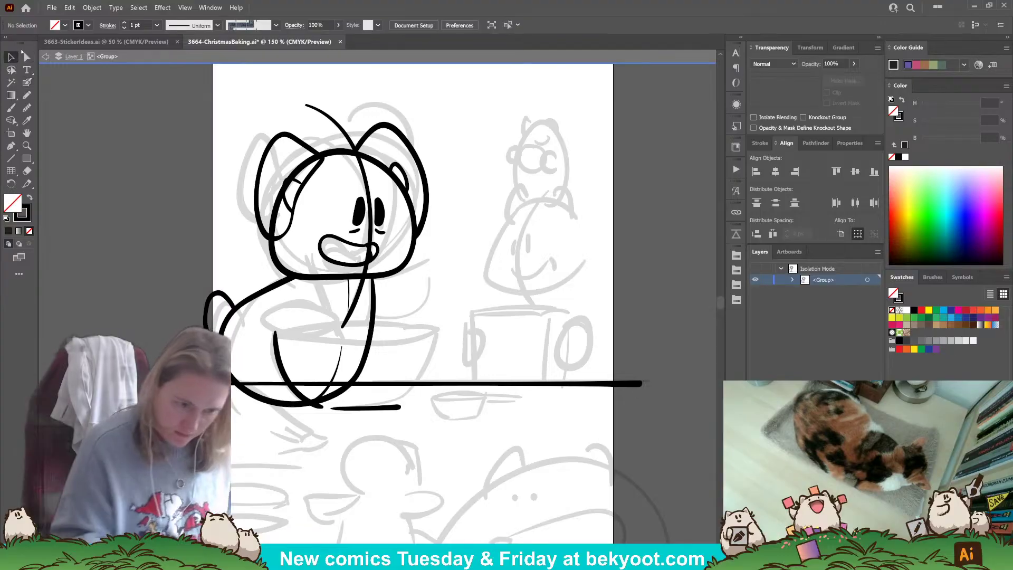
{"action": "left_click_drag", "start_coordinate": [399, 332], "coordinate": [447, 408]}
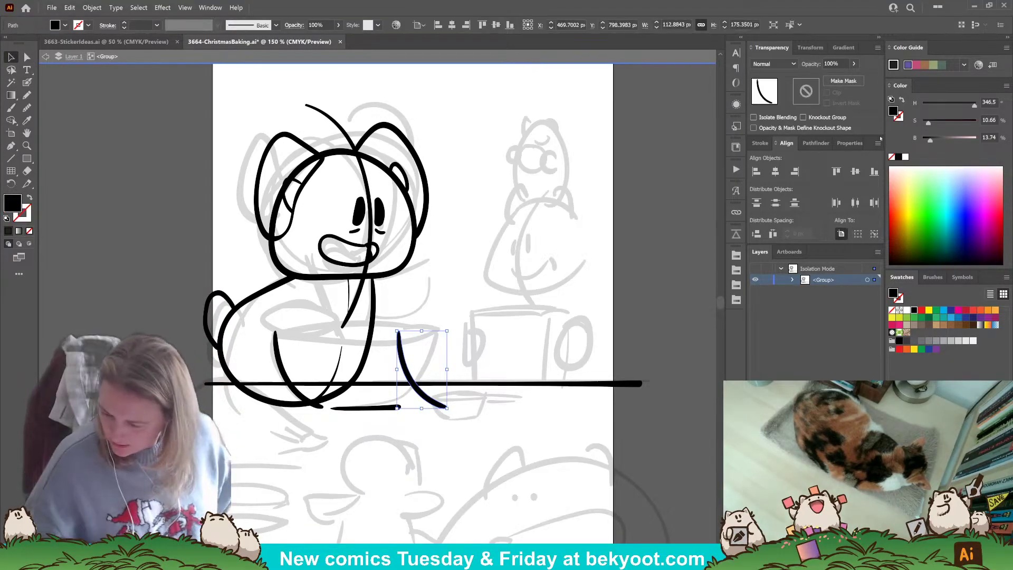
{"action": "left_click", "coordinate": [847, 143]}
{"action": "left_click", "coordinate": [830, 221]}
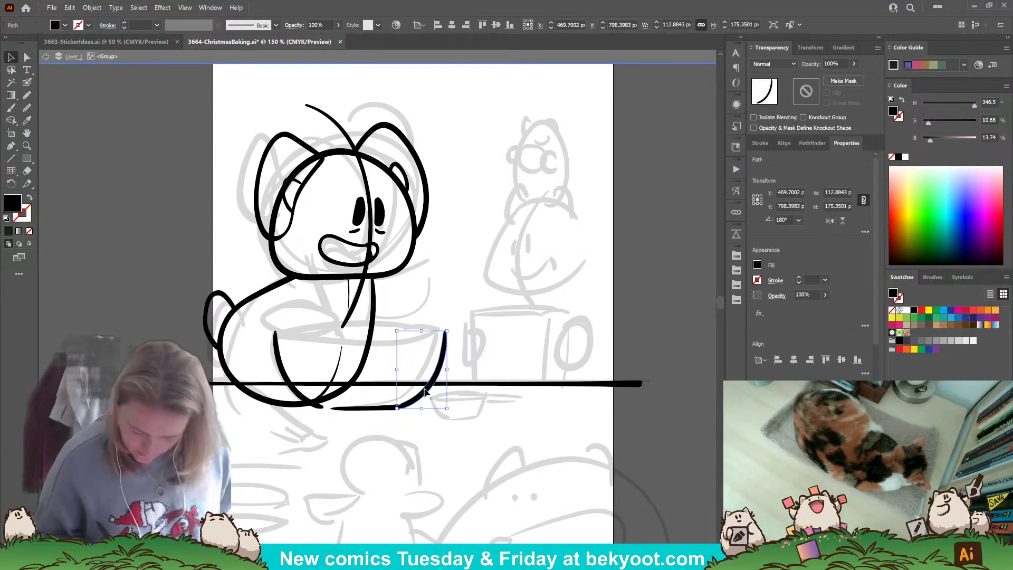
{"action": "left_click", "coordinate": [362, 409], "text": "shift"}
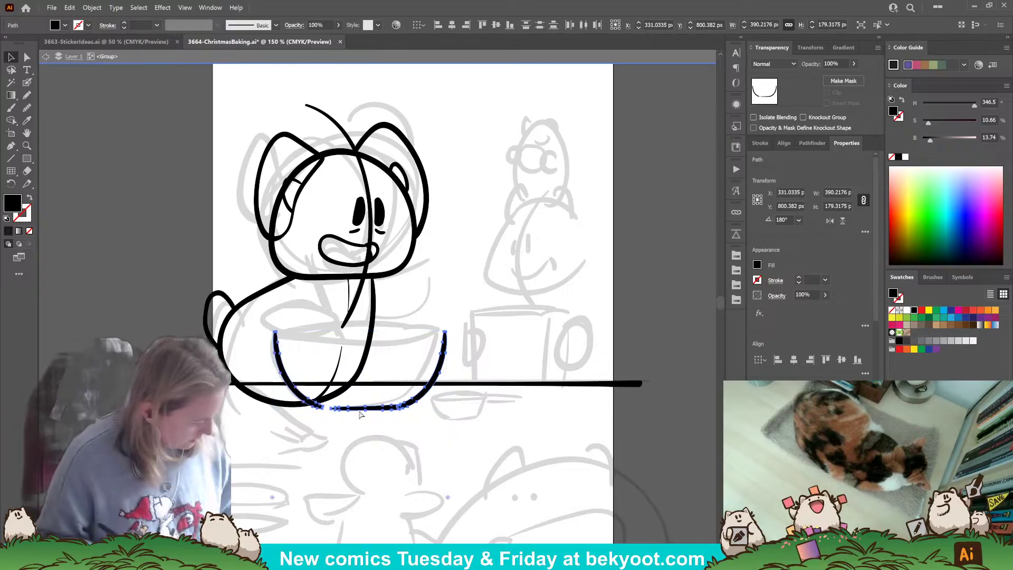
- Inside the bowl group, draw the bowl's rim as an arched back edge and a curved inner front edge
{"action": "double_click", "coordinate": [362, 408]}
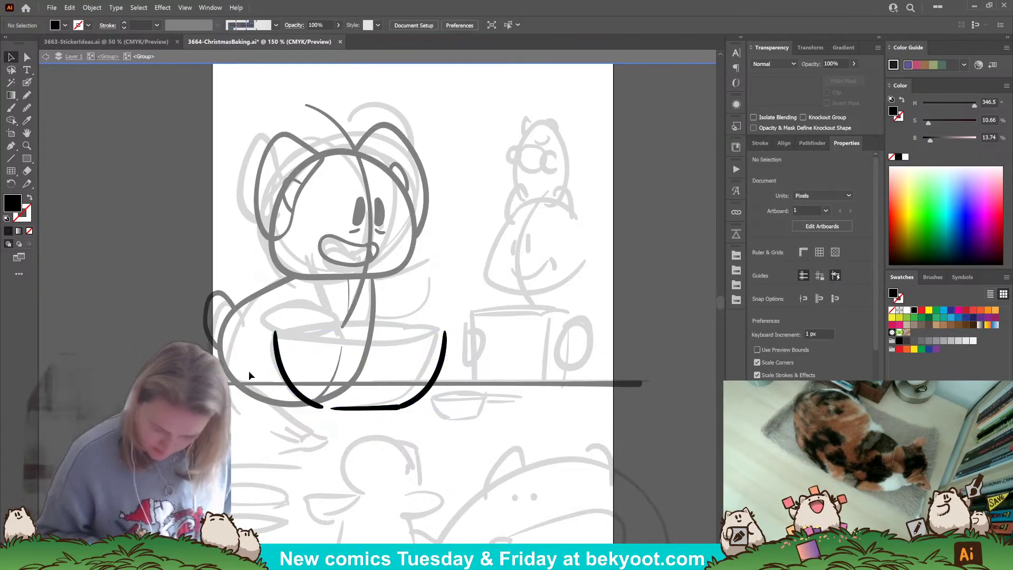
{"action": "left_click", "coordinate": [27, 83]}
{"action": "mouse_move", "coordinate": [275, 333]}
{"action": "left_mouse_down"}
{"action": "mouse_move", "coordinate": [323, 319]}
{"action": "mouse_move", "coordinate": [445, 333]}
{"action": "left_mouse_up"}
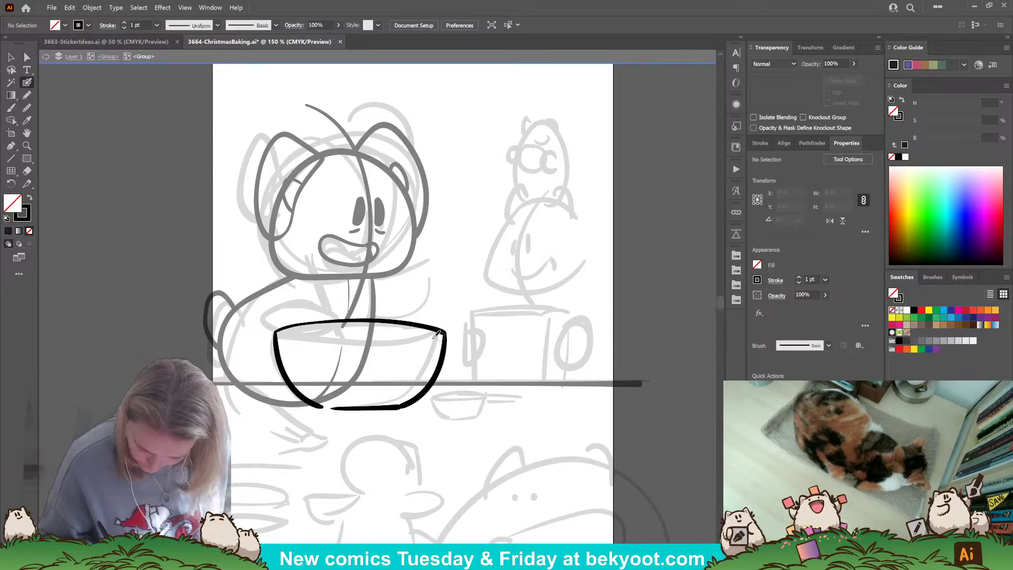
{"action": "left_click_drag", "start_coordinate": [285, 333], "coordinate": [445, 335]}
{"action": "key", "text": "ctrl+z"}
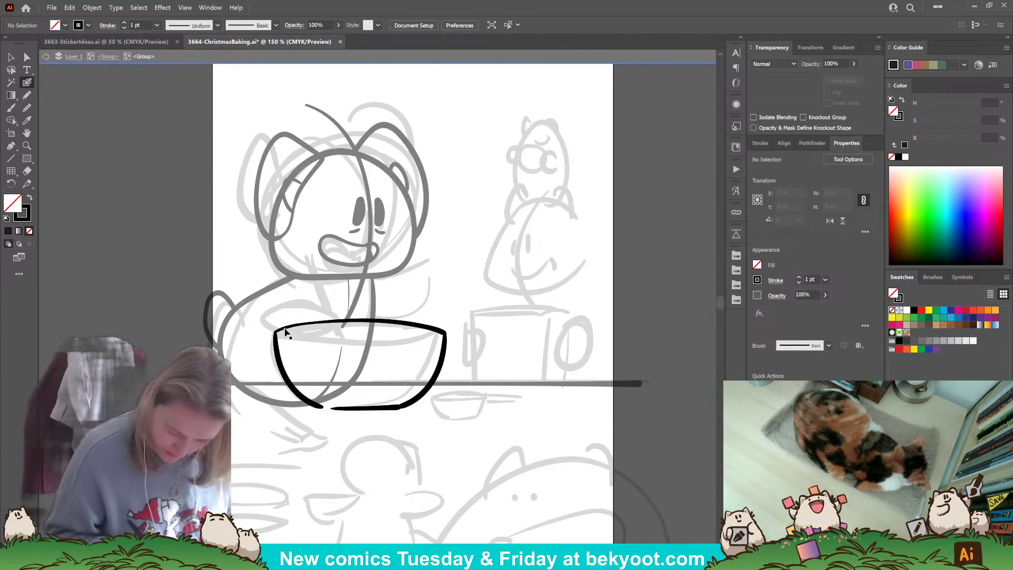
{"action": "mouse_move", "coordinate": [285, 334]}
{"action": "left_mouse_down"}
{"action": "mouse_move", "coordinate": [443, 332]}
{"action": "mouse_move", "coordinate": [288, 332]}
{"action": "left_mouse_up"}
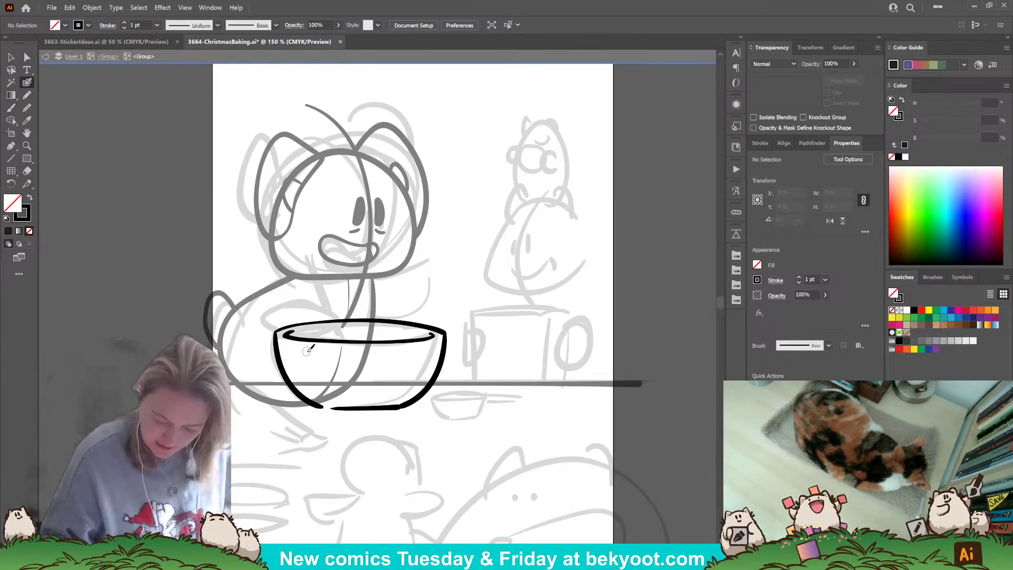
{"action": "key", "text": "v"}
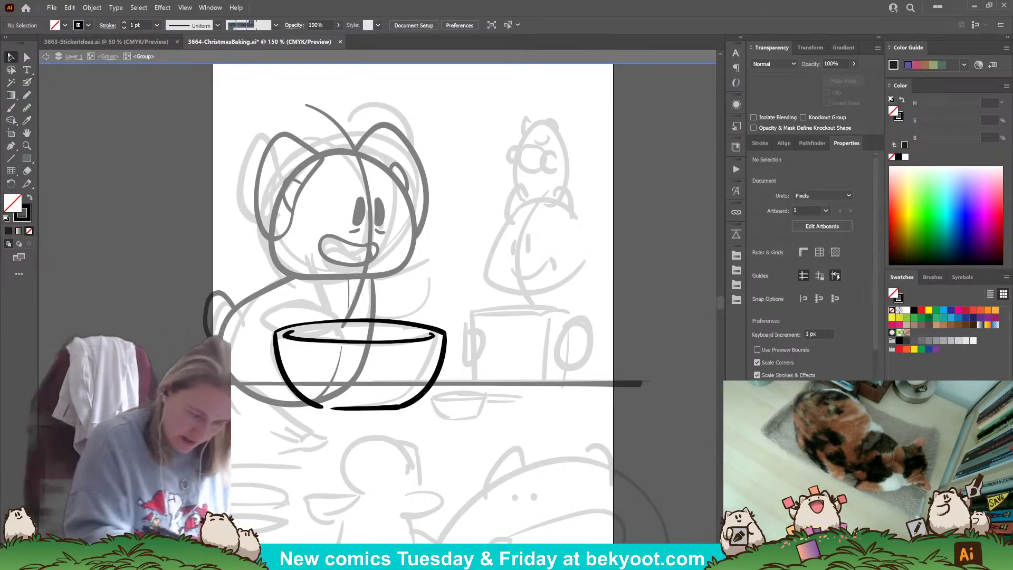
{"action": "left_click", "coordinate": [384, 410]}
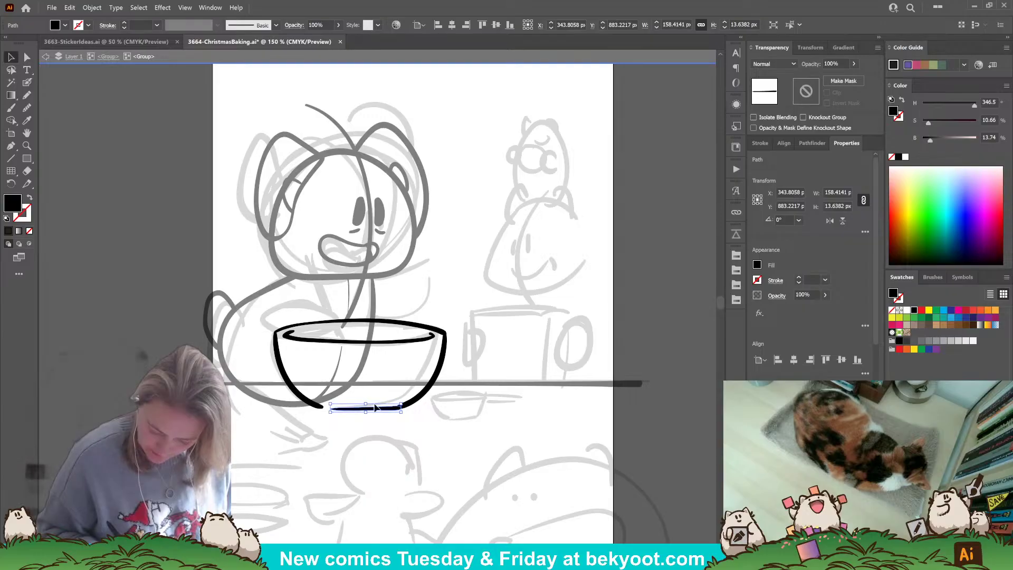
{"action": "left_click", "coordinate": [380, 415]}
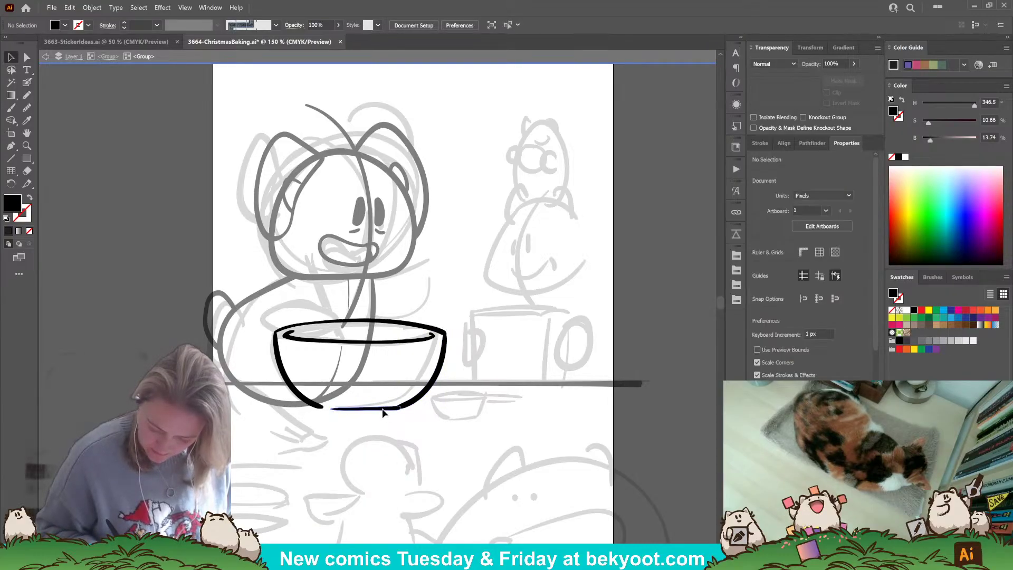
- Draw a curved line for the mixture's surface inside the bowl's rim
{"action": "scroll", "coordinate": [453, 312], "scroll_direction": "up", "scroll_amount": 1}
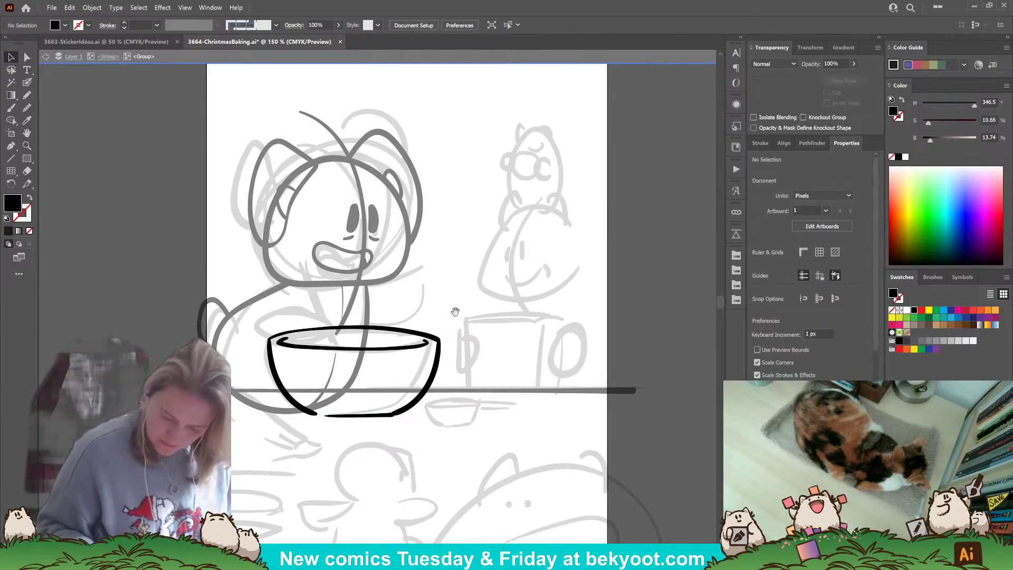
{"action": "left_click", "coordinate": [27, 82]}
{"action": "left_click_drag", "start_coordinate": [314, 344], "coordinate": [420, 338]}
{"action": "mouse_move", "coordinate": [320, 344]}
{"action": "left_mouse_down"}
{"action": "mouse_move", "coordinate": [287, 297]}
{"action": "mouse_move", "coordinate": [302, 296]}
{"action": "mouse_move", "coordinate": [334, 346]}
{"action": "left_mouse_up"}
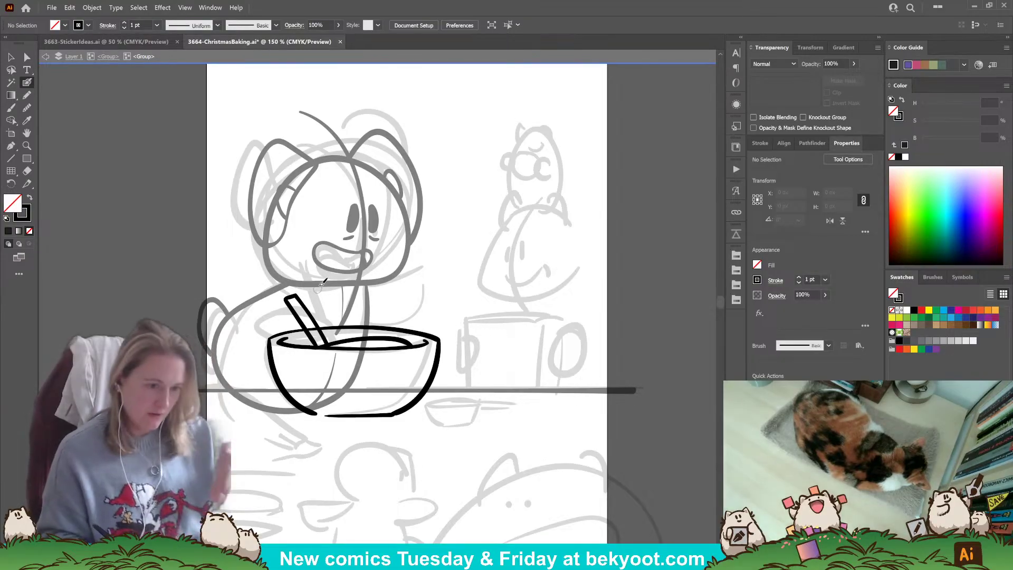
{"action": "key", "text": "ctrl+z"}
{"action": "key", "text": "ctrl+z"}
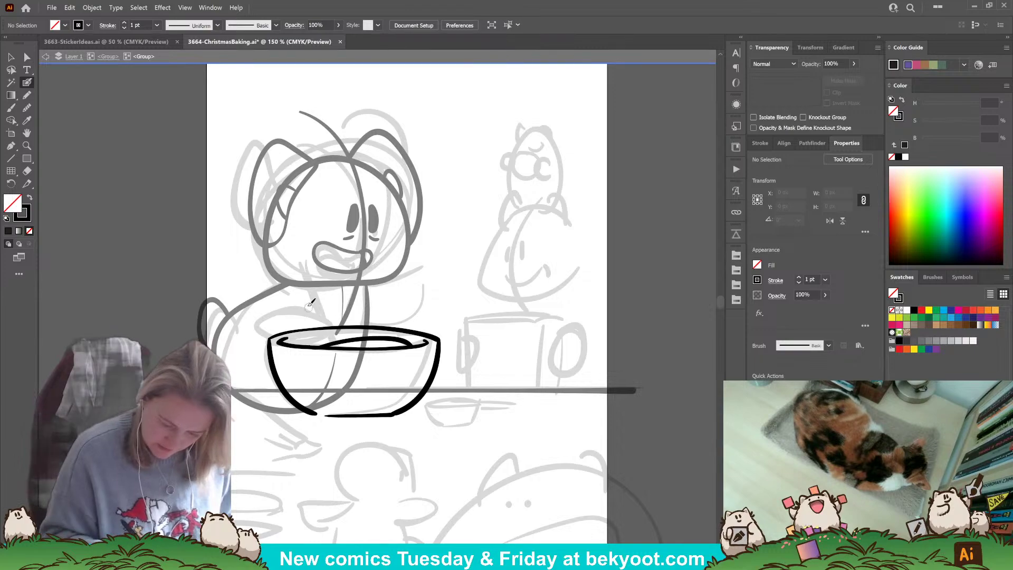
- Draw a slanted spoon handle with a rounded arm and hand gripping it, and extend the spoon down into the bowl
{"action": "mouse_move", "coordinate": [311, 300]}
{"action": "left_mouse_down"}
{"action": "mouse_move", "coordinate": [301, 261]}
{"action": "mouse_move", "coordinate": [310, 253]}
{"action": "mouse_move", "coordinate": [330, 327]}
{"action": "left_mouse_up"}
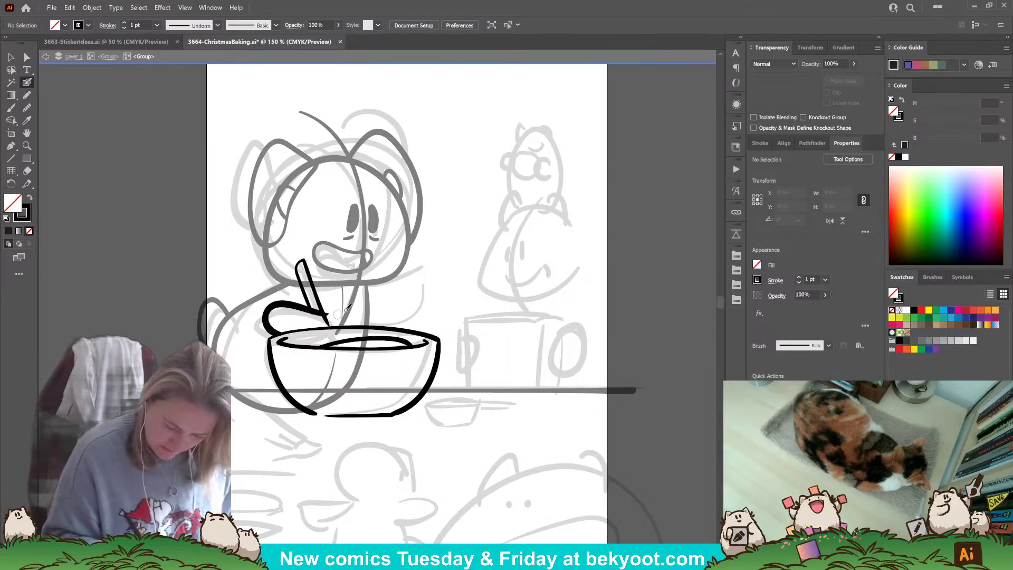
{"action": "mouse_move", "coordinate": [288, 304]}
{"action": "left_mouse_down"}
{"action": "mouse_move", "coordinate": [319, 290]}
{"action": "mouse_move", "coordinate": [343, 300]}
{"action": "mouse_move", "coordinate": [340, 318]}
{"action": "mouse_move", "coordinate": [314, 330]}
{"action": "mouse_move", "coordinate": [271, 315]}
{"action": "mouse_move", "coordinate": [272, 288]}
{"action": "mouse_move", "coordinate": [251, 317]}
{"action": "mouse_move", "coordinate": [326, 325]}
{"action": "left_mouse_up"}
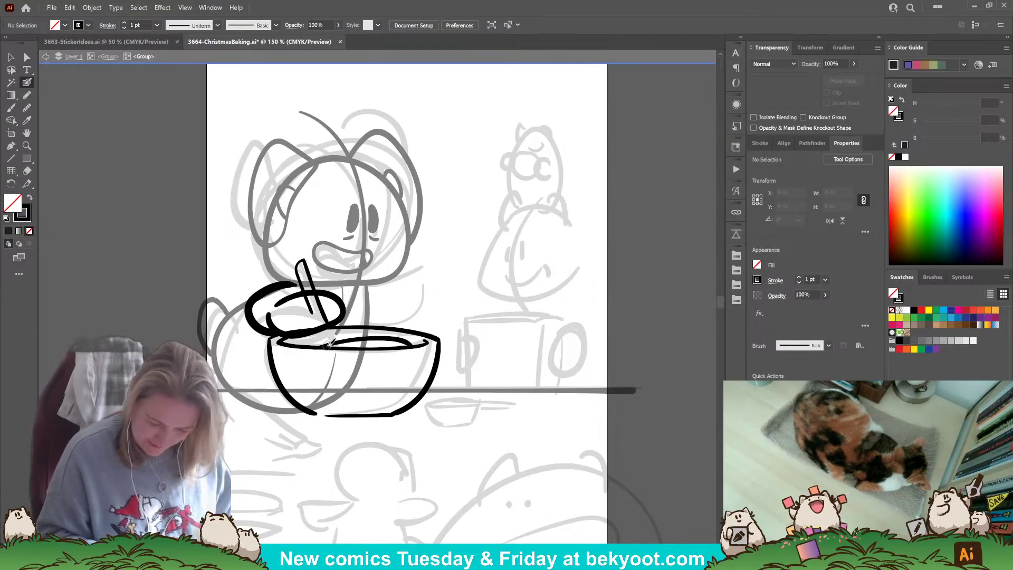
{"action": "left_click", "coordinate": [315, 294], "text": "ctrl"}
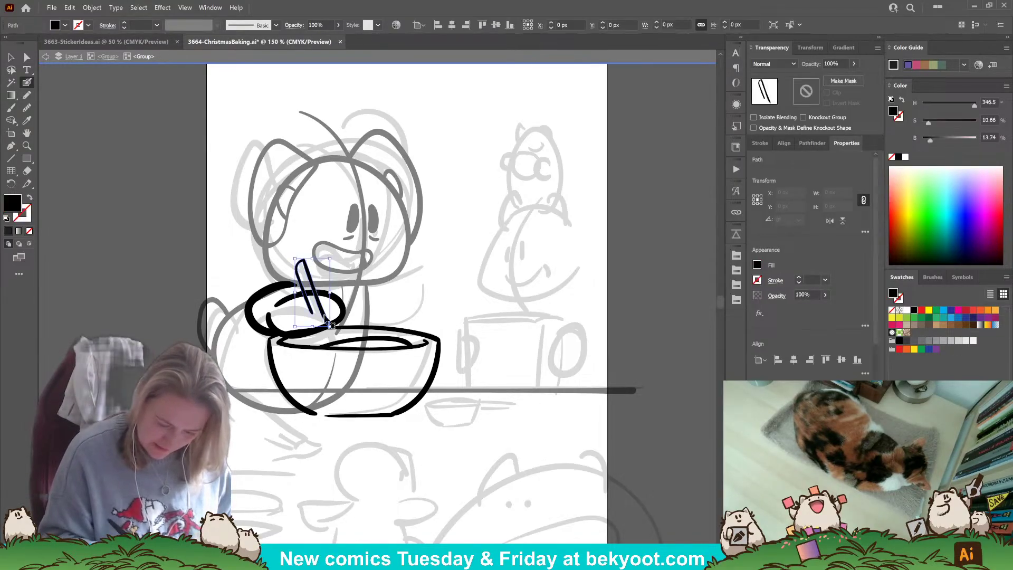
{"action": "left_click", "coordinate": [379, 306], "text": "ctrl"}
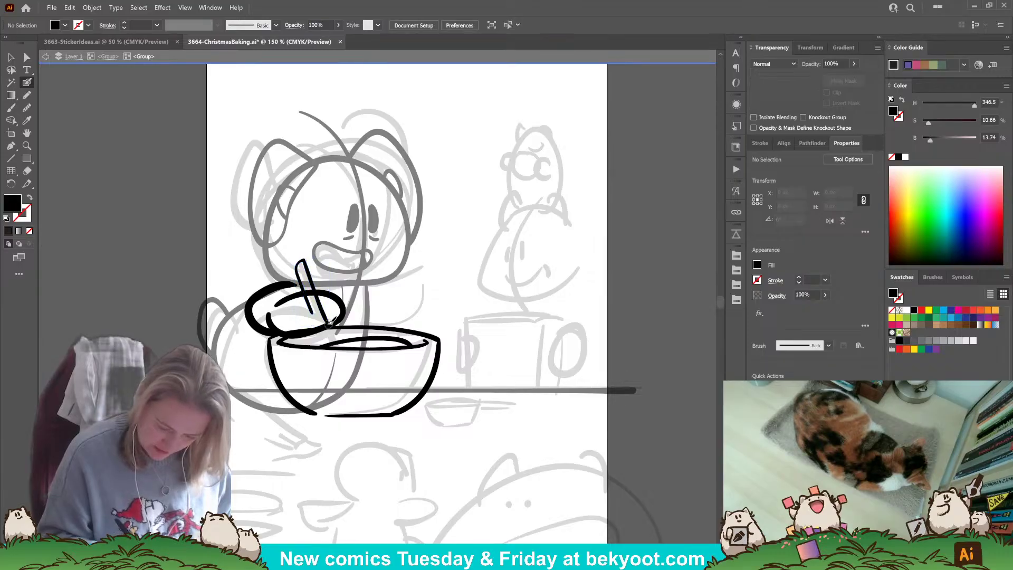
{"action": "key", "text": "shift+x"}
{"action": "left_click_drag", "start_coordinate": [320, 336], "coordinate": [332, 347]}
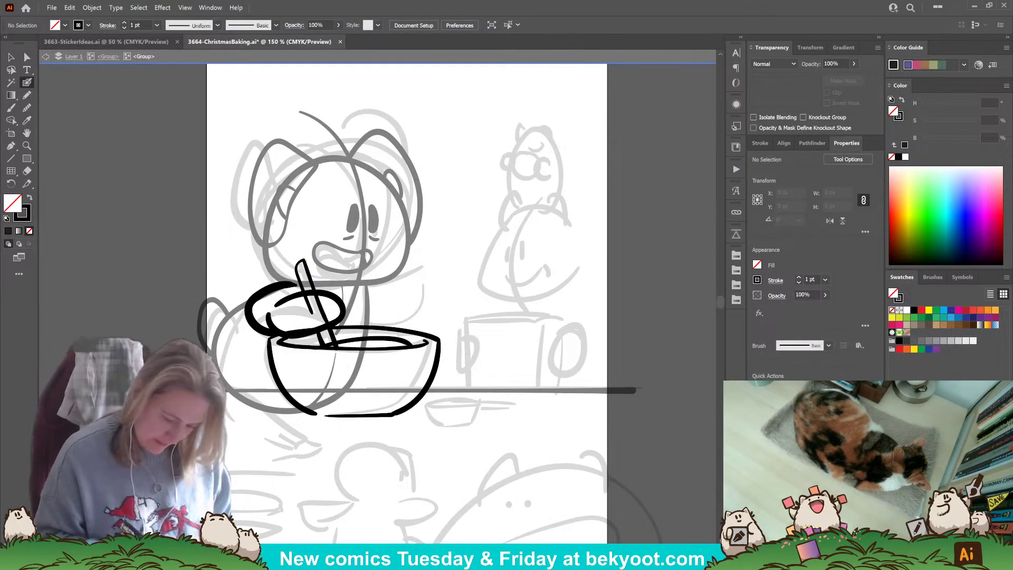
- Outside the bowl group, draw the right arm reaching over the bowl's rim, and add short neckline and shoulder strokes beneath the head
{"action": "left_click_drag", "start_coordinate": [380, 238], "coordinate": [385, 258]}
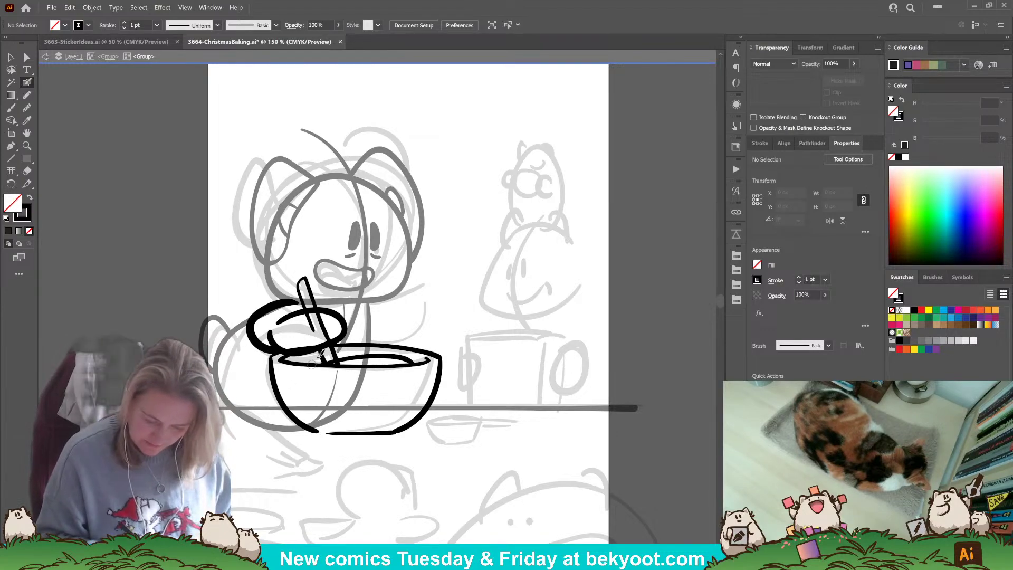
{"action": "left_click", "coordinate": [109, 57]}
{"action": "left_click_drag", "start_coordinate": [431, 319], "coordinate": [416, 283]}
{"action": "mouse_move", "coordinate": [357, 269]}
{"action": "left_mouse_down"}
{"action": "mouse_move", "coordinate": [444, 278]}
{"action": "mouse_move", "coordinate": [425, 319]}
{"action": "left_mouse_up"}
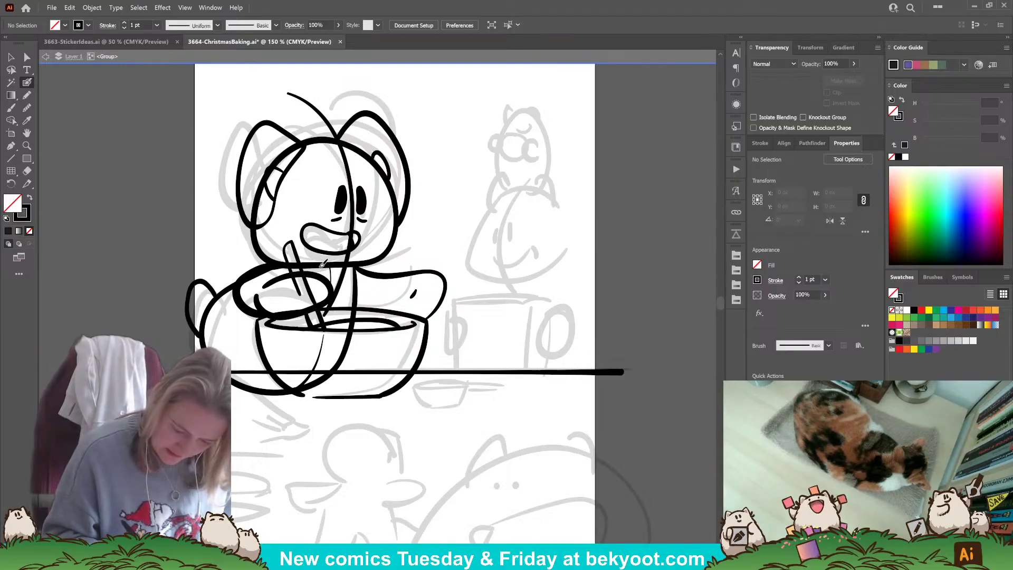
{"action": "left_click_drag", "start_coordinate": [336, 290], "coordinate": [393, 270]}
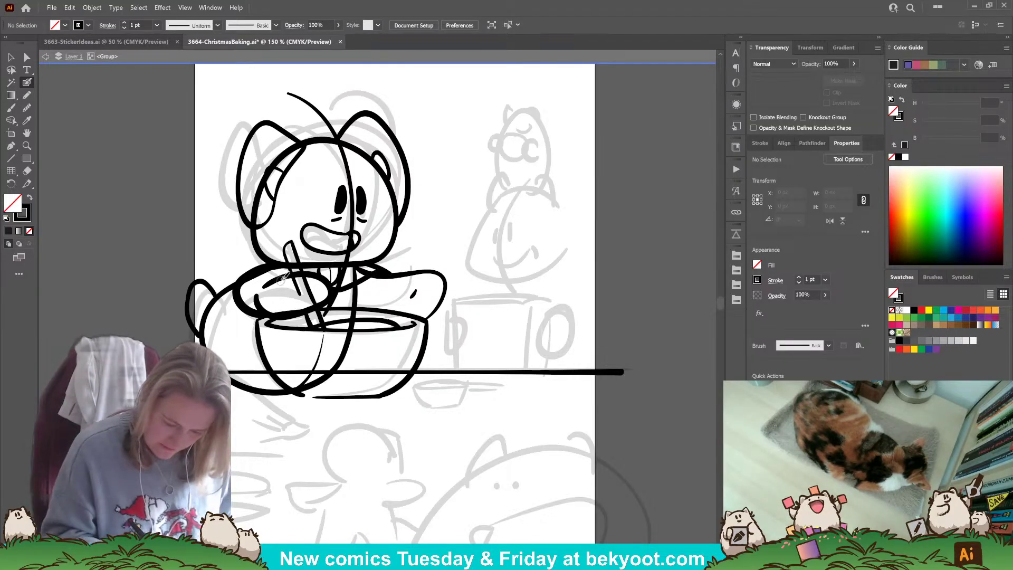
{"action": "mouse_move", "coordinate": [274, 275]}
{"action": "left_mouse_down"}
{"action": "mouse_move", "coordinate": [254, 266]}
{"action": "mouse_move", "coordinate": [237, 278]}
{"action": "left_mouse_up"}
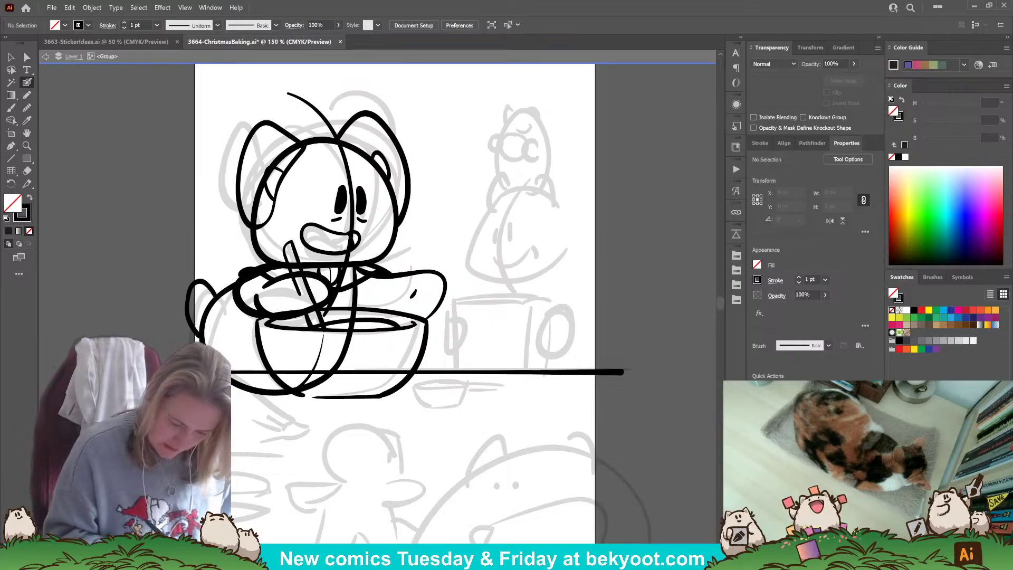
- Try several outlines for the upper arm and sleeve at the character's left shoulder, and clear each attempt
{"action": "left_click_drag", "start_coordinate": [233, 374], "coordinate": [237, 380]}
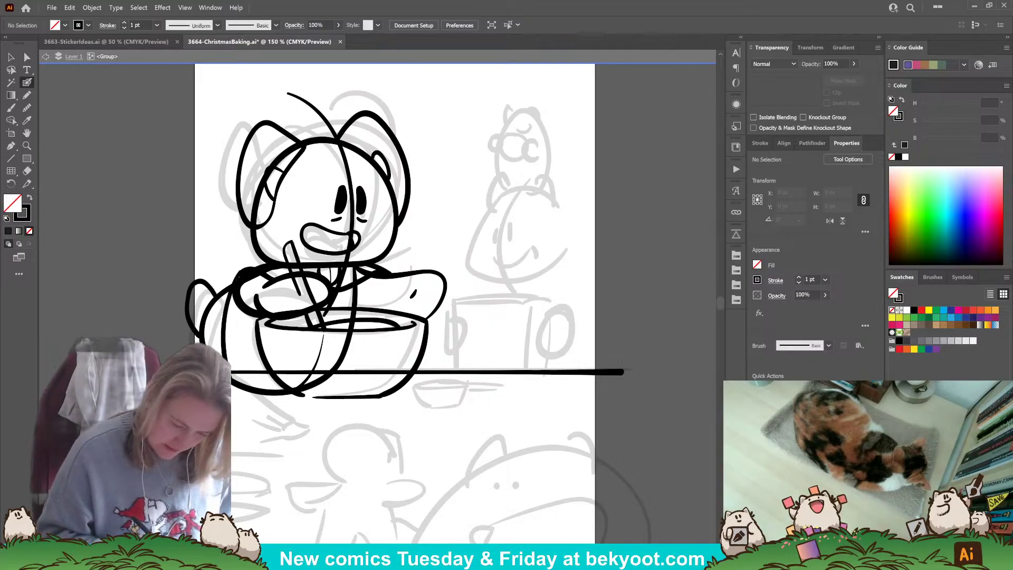
{"action": "left_click_drag", "start_coordinate": [243, 272], "coordinate": [208, 348]}
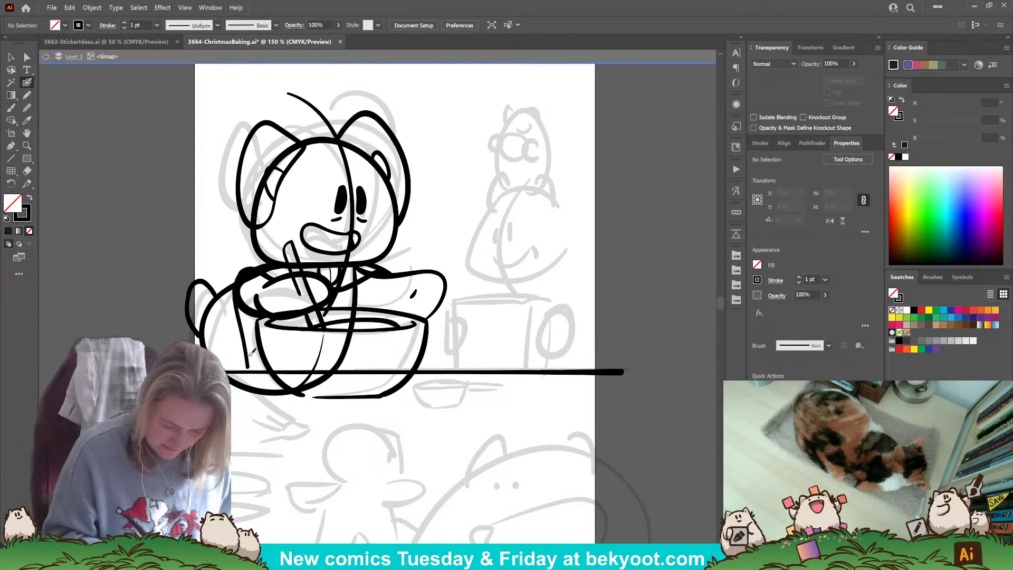
{"action": "left_click_drag", "start_coordinate": [249, 273], "coordinate": [203, 303]}
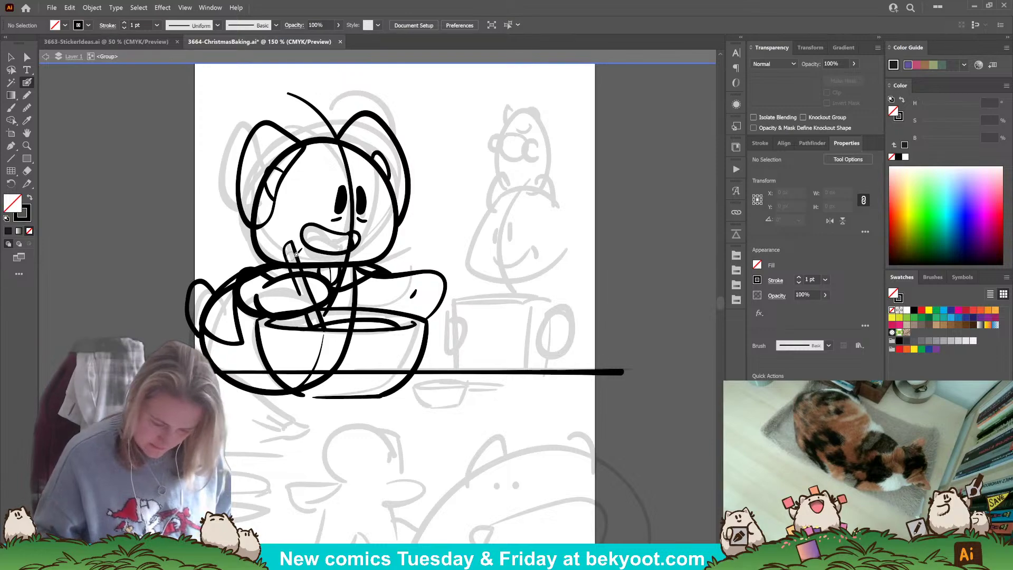
{"action": "key", "text": "ctrl+z"}
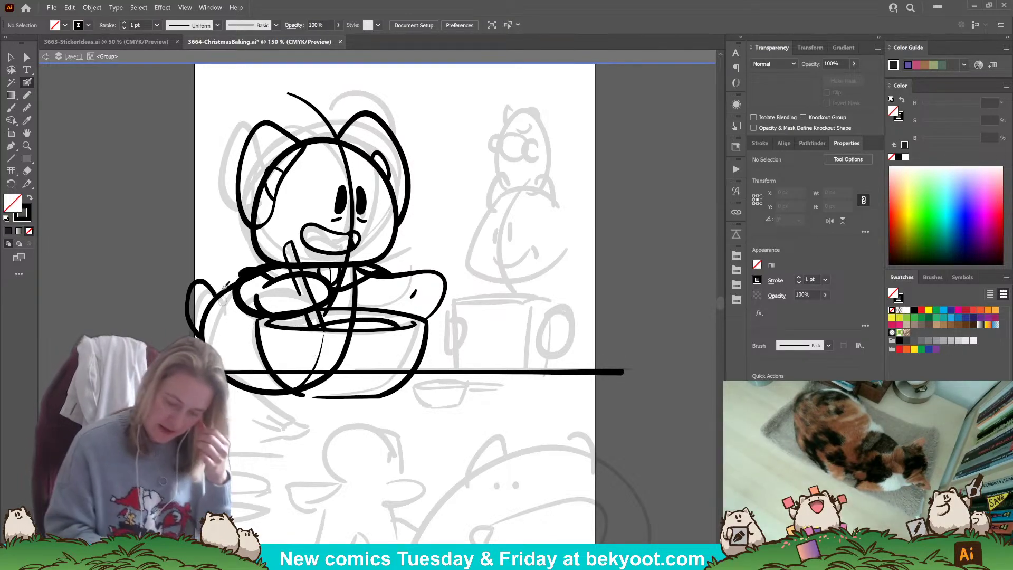
{"action": "left_click_drag", "start_coordinate": [251, 264], "coordinate": [224, 290]}
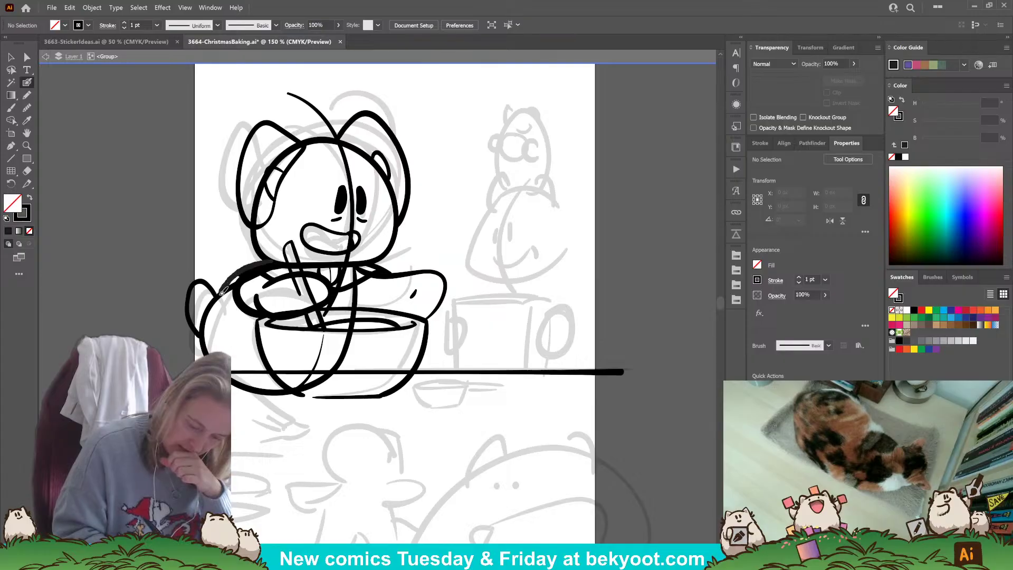
{"action": "left_click_drag", "start_coordinate": [241, 323], "coordinate": [243, 307]}
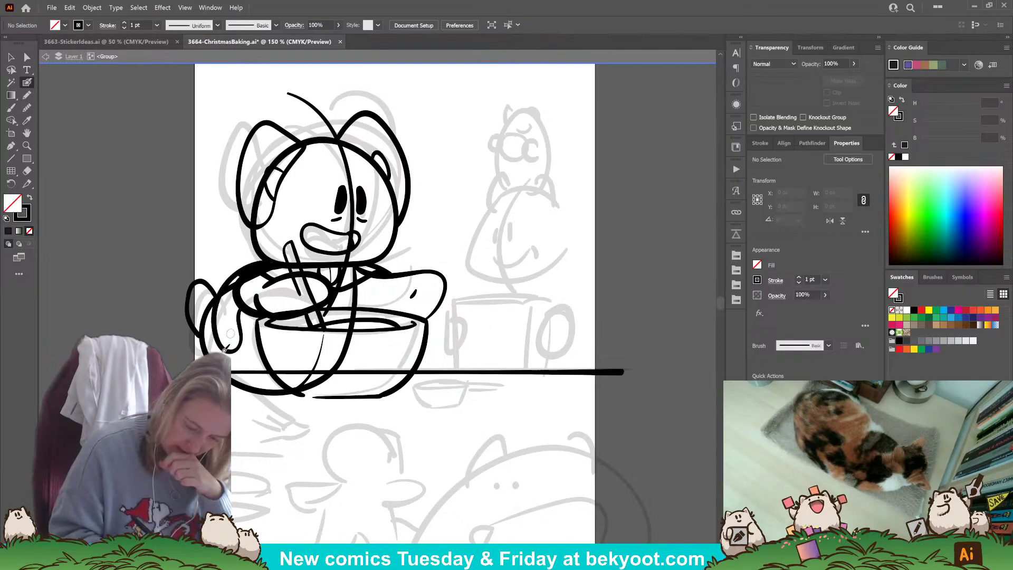
{"action": "key", "text": "ctrl+z"}
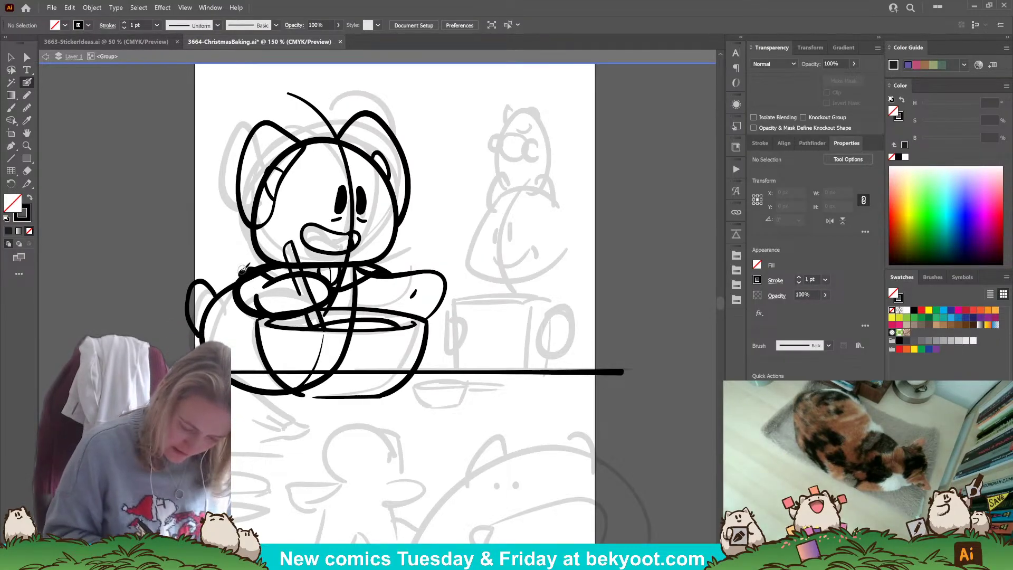
{"action": "mouse_move", "coordinate": [243, 270]}
{"action": "left_mouse_down"}
{"action": "mouse_move", "coordinate": [224, 334]}
{"action": "mouse_move", "coordinate": [204, 331]}
{"action": "mouse_move", "coordinate": [209, 297]}
{"action": "mouse_move", "coordinate": [251, 268]}
{"action": "left_mouse_up"}
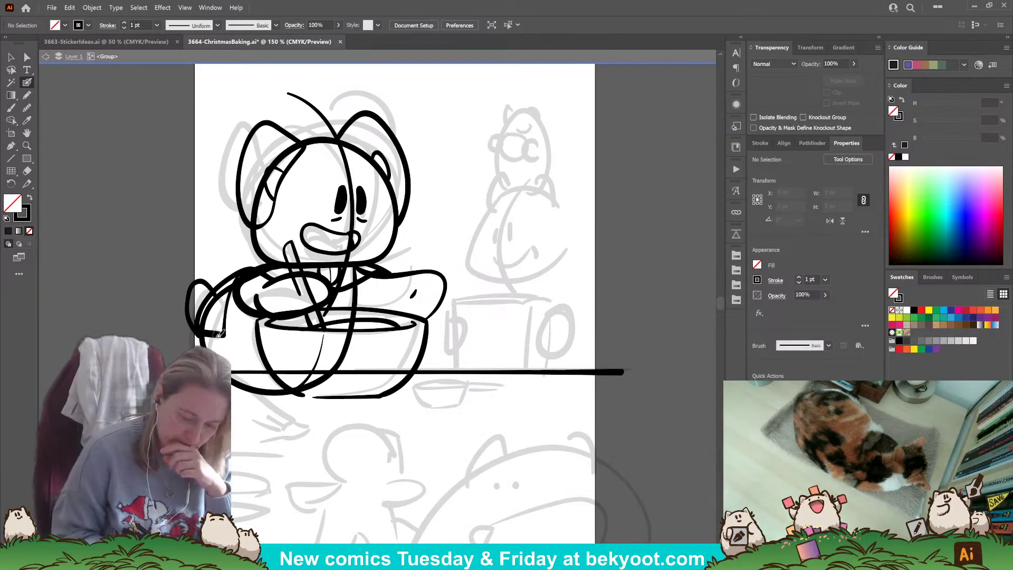
{"action": "key", "text": "v"}
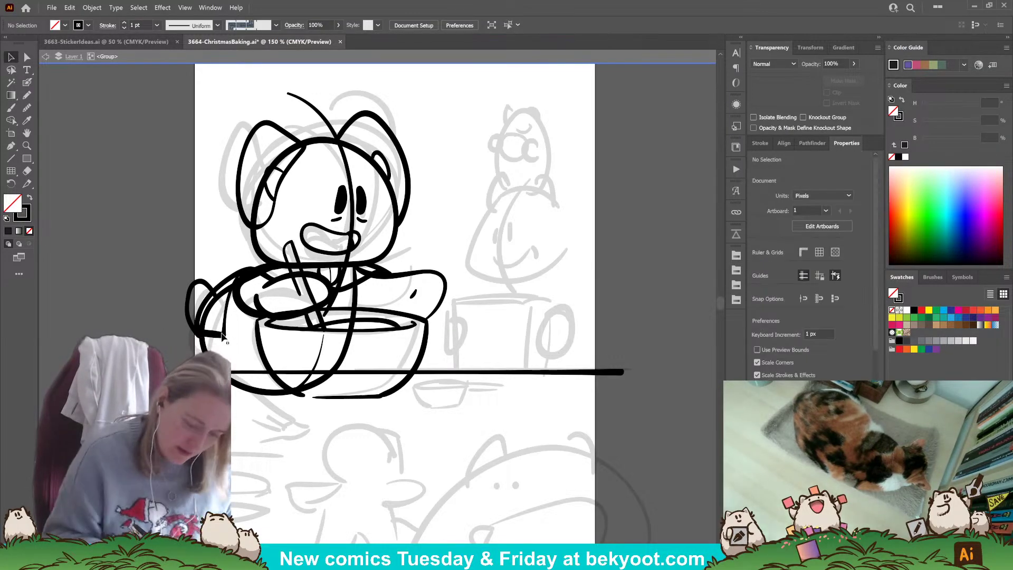
{"action": "left_click", "coordinate": [221, 341]}
{"action": "key", "text": "Delete"}
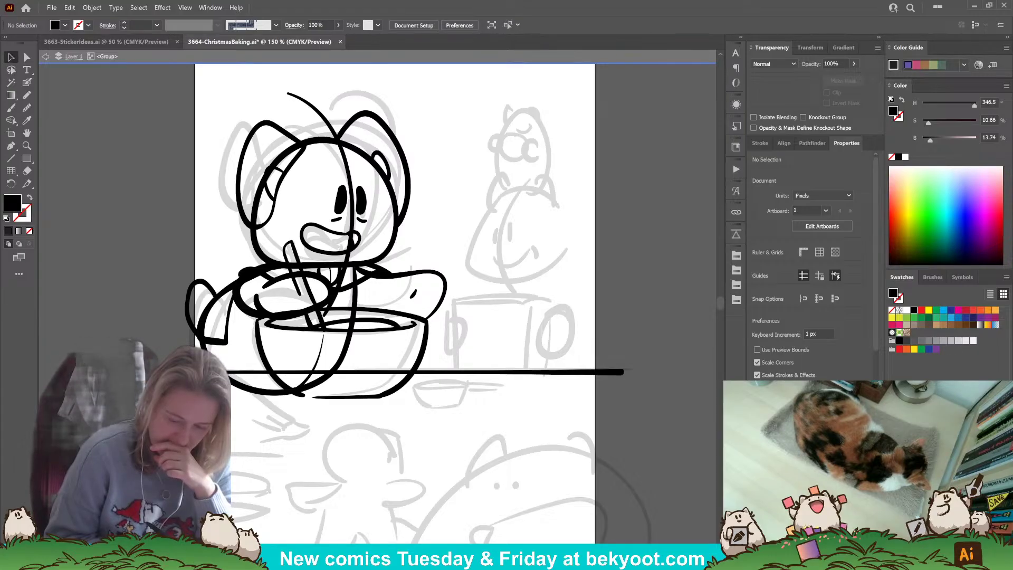
{"action": "key", "text": "shift+b"}
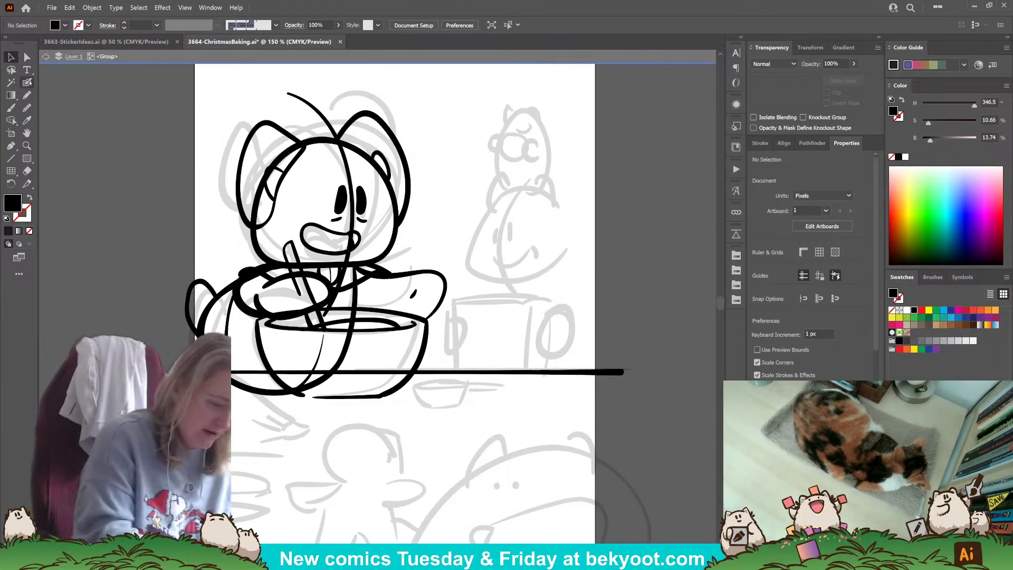
{"action": "left_click_drag", "start_coordinate": [387, 386], "coordinate": [310, 402]}
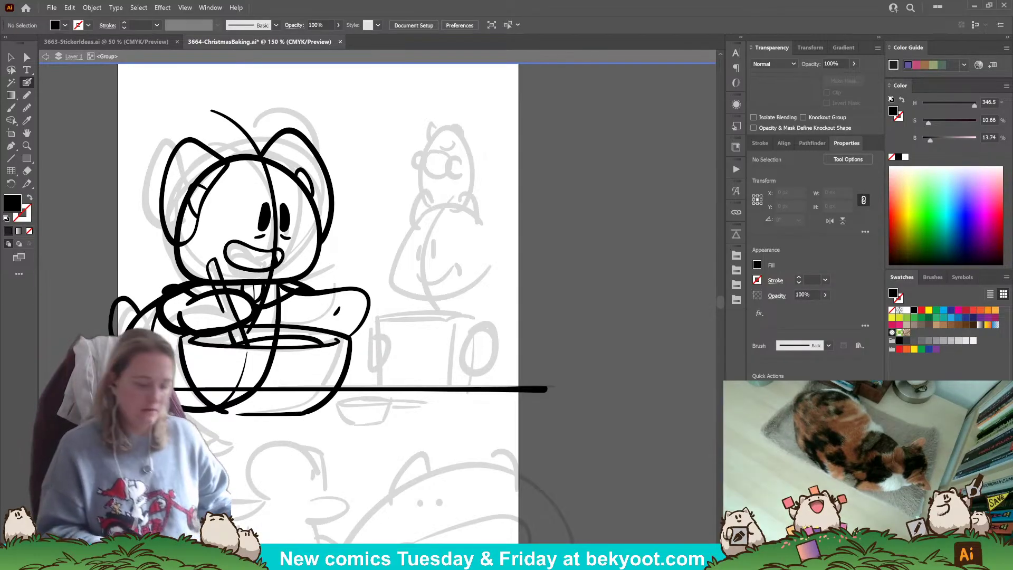
- Outline the smaller character's head beside the mixing character, wide and rounded at the chin and narrower at the crown
{"action": "key", "text": "shift+x"}
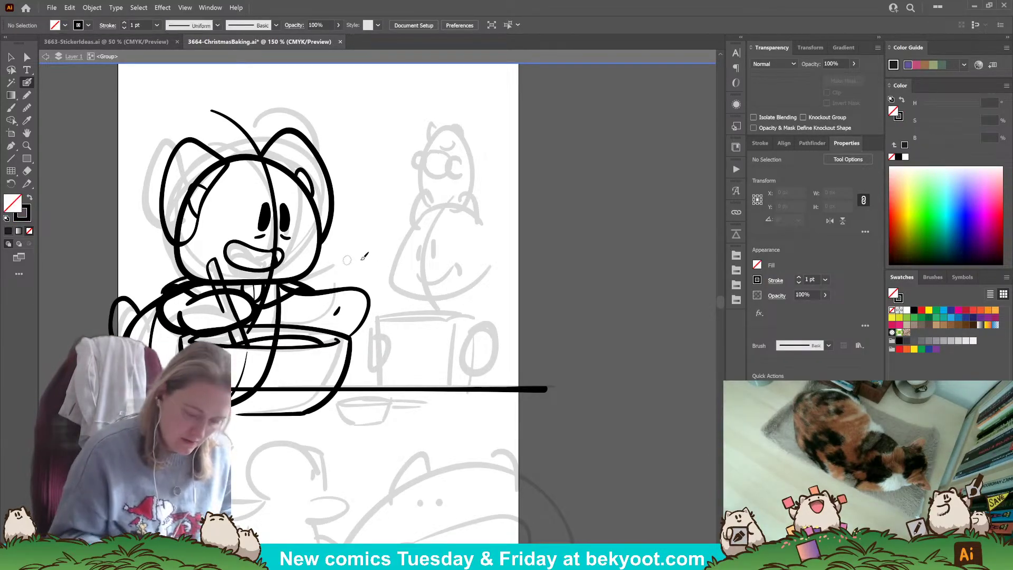
{"action": "key", "text": "shift+x"}
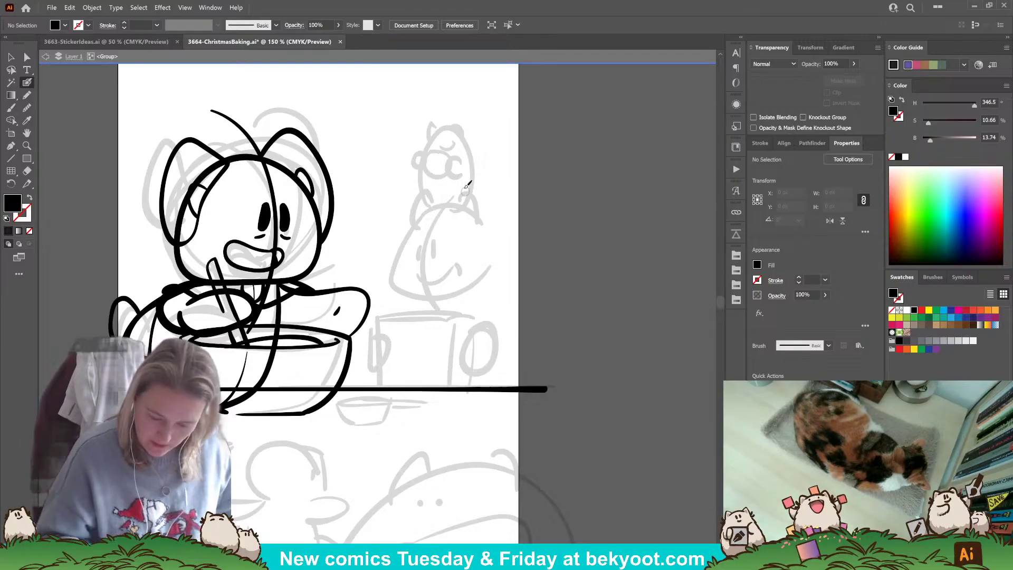
{"action": "mouse_move", "coordinate": [427, 214]}
{"action": "left_mouse_down"}
{"action": "mouse_move", "coordinate": [447, 209]}
{"action": "mouse_move", "coordinate": [464, 214]}
{"action": "mouse_move", "coordinate": [425, 215]}
{"action": "mouse_move", "coordinate": [466, 219]}
{"action": "mouse_move", "coordinate": [392, 270]}
{"action": "mouse_move", "coordinate": [420, 290]}
{"action": "mouse_move", "coordinate": [475, 284]}
{"action": "mouse_move", "coordinate": [471, 227]}
{"action": "left_mouse_up"}
{"action": "key", "text": "shift+x"}
{"action": "key", "text": "ctrl+z"}
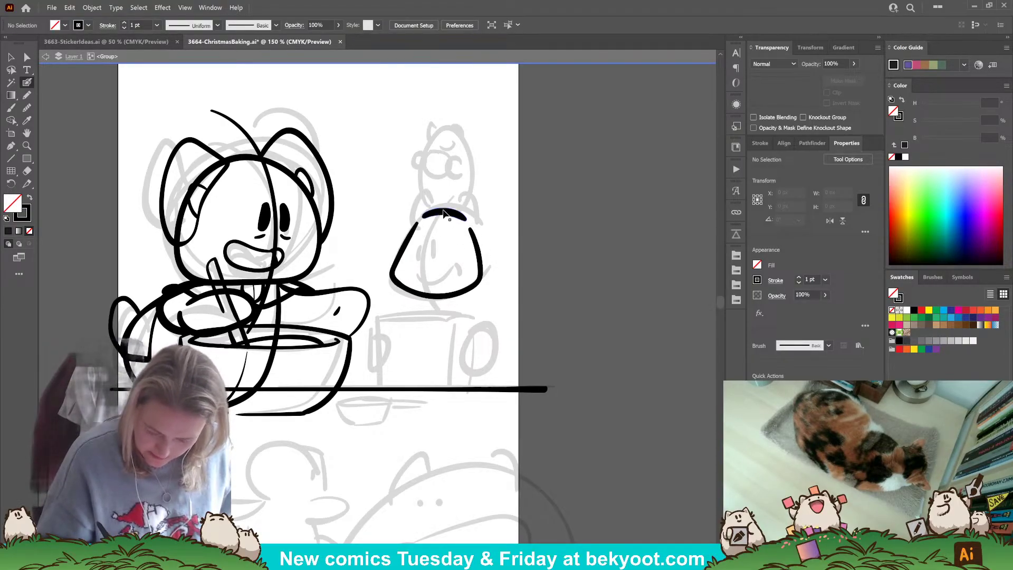
{"action": "left_click", "coordinate": [430, 293], "text": "ctrl"}
{"action": "left_click", "coordinate": [438, 276], "text": "ctrl"}
- Add a curved centre guide, two pointed ears and feathery cheek tufts to the smaller head
{"action": "mouse_move", "coordinate": [452, 197]}
{"action": "left_mouse_down"}
{"action": "mouse_move", "coordinate": [428, 259]}
{"action": "mouse_move", "coordinate": [438, 319]}
{"action": "left_mouse_up"}
{"action": "left_click_drag", "start_coordinate": [433, 192], "coordinate": [404, 242]}
{"action": "key", "text": "ctrl+z"}
{"action": "mouse_move", "coordinate": [471, 194]}
{"action": "left_mouse_down"}
{"action": "mouse_move", "coordinate": [485, 240]}
{"action": "mouse_move", "coordinate": [469, 278]}
{"action": "left_mouse_up"}
{"action": "mouse_move", "coordinate": [430, 202]}
{"action": "left_mouse_down"}
{"action": "mouse_move", "coordinate": [413, 197]}
{"action": "mouse_move", "coordinate": [401, 245]}
{"action": "left_mouse_up"}
{"action": "mouse_move", "coordinate": [484, 241]}
{"action": "left_mouse_down"}
{"action": "mouse_move", "coordinate": [489, 261]}
{"action": "mouse_move", "coordinate": [495, 228]}
{"action": "left_mouse_up"}
{"action": "mouse_move", "coordinate": [402, 245]}
{"action": "left_mouse_down"}
{"action": "mouse_move", "coordinate": [397, 221]}
{"action": "mouse_move", "coordinate": [397, 248]}
{"action": "mouse_move", "coordinate": [399, 220]}
{"action": "mouse_move", "coordinate": [386, 246]}
{"action": "left_mouse_up"}
{"action": "key", "text": "ctrl+z"}
{"action": "key", "text": "ctrl+z"}
{"action": "key", "text": "ctrl+z"}
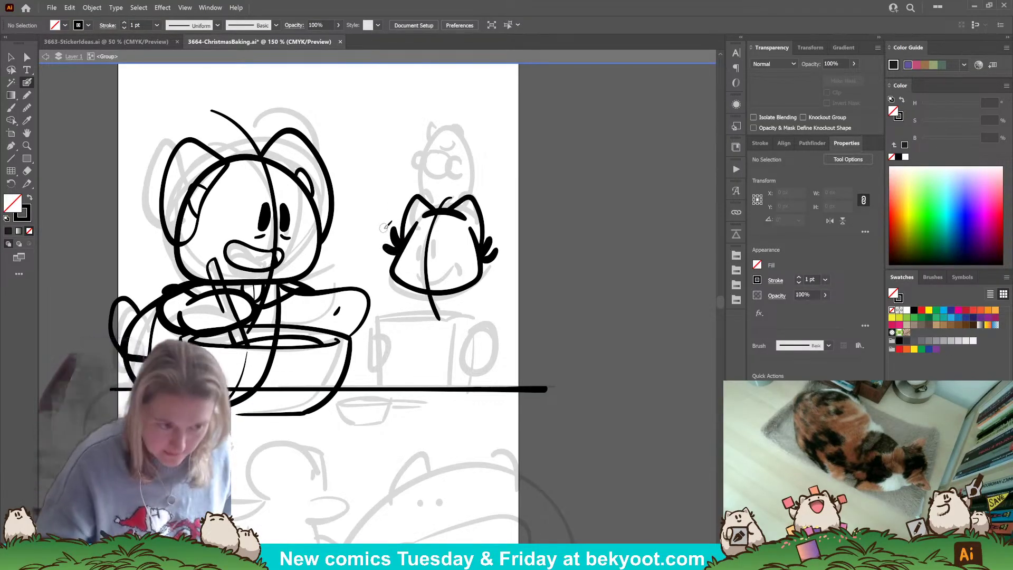
- Draw two oval eyes and a curved smile on the smaller character's face
{"action": "left_click_drag", "start_coordinate": [402, 343], "coordinate": [375, 319]}
{"action": "mouse_move", "coordinate": [397, 220]}
{"action": "left_mouse_down"}
{"action": "mouse_move", "coordinate": [391, 234]}
{"action": "mouse_move", "coordinate": [425, 249]}
{"action": "mouse_move", "coordinate": [432, 235]}
{"action": "left_mouse_up"}
{"action": "key", "text": "ctrl+z"}
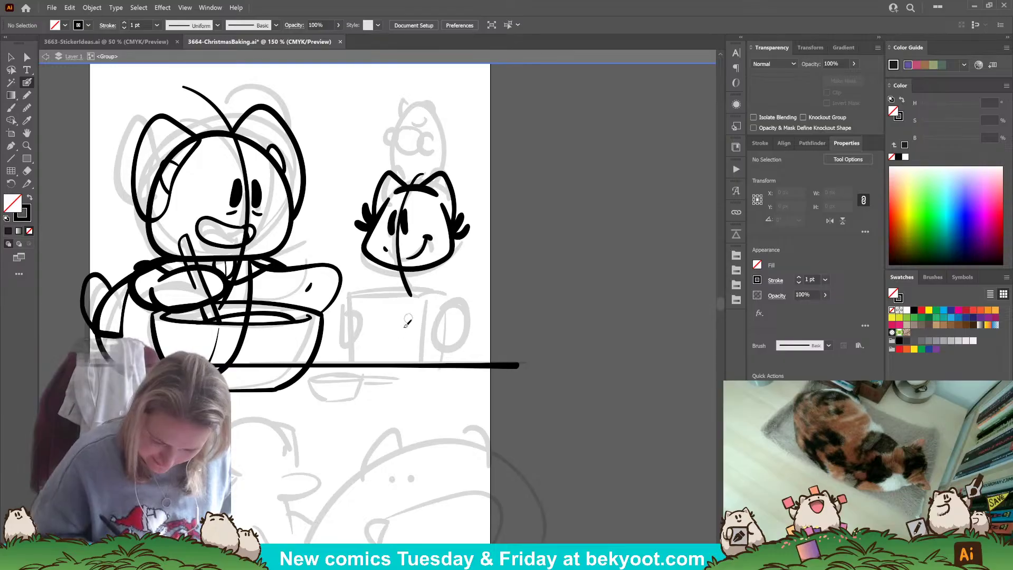
- Try a large rounded body outline beneath the smaller head, and clear the attempt
{"action": "mouse_move", "coordinate": [391, 270]}
{"action": "left_mouse_down"}
{"action": "mouse_move", "coordinate": [410, 346]}
{"action": "mouse_move", "coordinate": [450, 356]}
{"action": "mouse_move", "coordinate": [487, 332]}
{"action": "mouse_move", "coordinate": [501, 289]}
{"action": "mouse_move", "coordinate": [461, 261]}
{"action": "mouse_move", "coordinate": [390, 298]}
{"action": "mouse_move", "coordinate": [410, 351]}
{"action": "mouse_move", "coordinate": [460, 356]}
{"action": "mouse_move", "coordinate": [487, 313]}
{"action": "mouse_move", "coordinate": [471, 275]}
{"action": "mouse_move", "coordinate": [434, 264]}
{"action": "mouse_move", "coordinate": [396, 333]}
{"action": "mouse_move", "coordinate": [447, 375]}
{"action": "mouse_move", "coordinate": [503, 338]}
{"action": "mouse_move", "coordinate": [479, 283]}
{"action": "mouse_move", "coordinate": [435, 267]}
{"action": "left_mouse_up"}
{"action": "key", "text": "ctrl+z"}
{"action": "key", "text": "ctrl+z"}
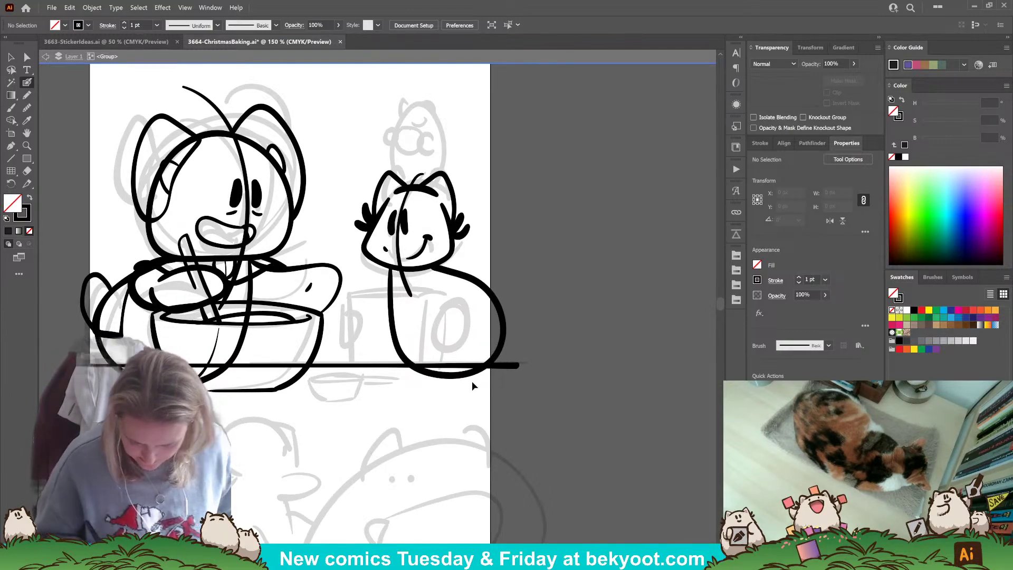
{"action": "left_click", "coordinate": [534, 359], "text": "ctrl"}
{"action": "left_click", "coordinate": [486, 287], "text": "ctrl"}
{"action": "key", "text": "Delete"}
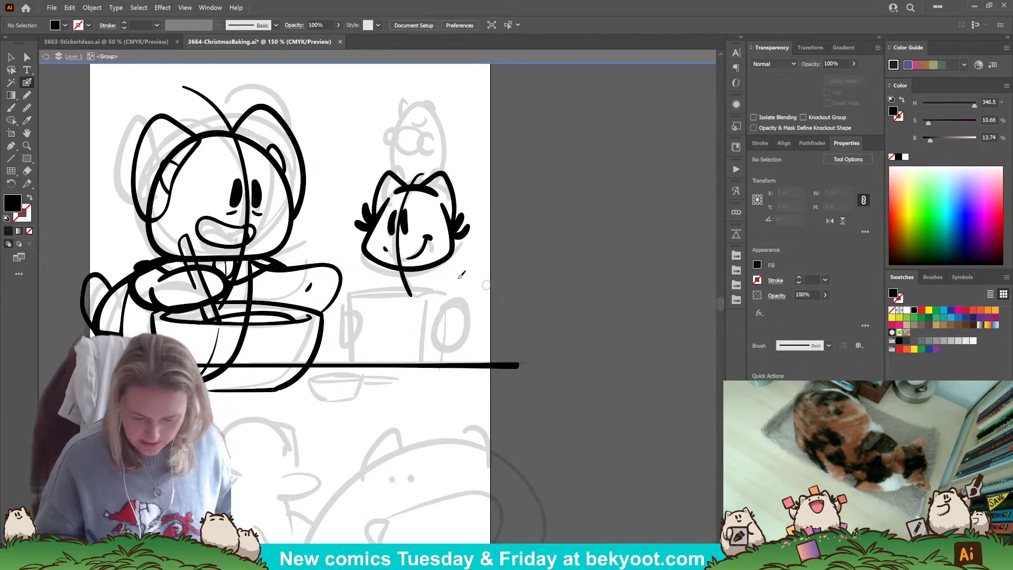
- Enlarge and reposition the smaller head slightly, and draw a rounded body extending to the right beneath it
{"action": "left_click_drag", "start_coordinate": [425, 231], "coordinate": [435, 242]}
{"action": "left_click_drag", "start_coordinate": [471, 170], "coordinate": [483, 158]}
{"action": "mouse_move", "coordinate": [439, 262]}
{"action": "left_mouse_down"}
{"action": "mouse_move", "coordinate": [395, 322]}
{"action": "mouse_move", "coordinate": [409, 352]}
{"action": "left_mouse_up"}
{"action": "left_click", "coordinate": [501, 291], "text": "ctrl"}
{"action": "key", "text": "ctrl+z"}
{"action": "mouse_move", "coordinate": [382, 274]}
{"action": "left_mouse_down"}
{"action": "mouse_move", "coordinate": [411, 357]}
{"action": "mouse_move", "coordinate": [447, 372]}
{"action": "mouse_move", "coordinate": [492, 359]}
{"action": "mouse_move", "coordinate": [504, 321]}
{"action": "mouse_move", "coordinate": [487, 282]}
{"action": "mouse_move", "coordinate": [405, 273]}
{"action": "mouse_move", "coordinate": [424, 366]}
{"action": "left_mouse_up"}
- Draw a raised bushy tail with a scalloped lower edge at the rear of the smaller character's body
{"action": "key", "text": "shift+x"}
{"action": "mouse_move", "coordinate": [482, 274]}
{"action": "left_mouse_down"}
{"action": "mouse_move", "coordinate": [497, 219]}
{"action": "mouse_move", "coordinate": [526, 201]}
{"action": "mouse_move", "coordinate": [541, 252]}
{"action": "mouse_move", "coordinate": [527, 290]}
{"action": "mouse_move", "coordinate": [503, 304]}
{"action": "mouse_move", "coordinate": [490, 268]}
{"action": "mouse_move", "coordinate": [508, 211]}
{"action": "mouse_move", "coordinate": [534, 230]}
{"action": "mouse_move", "coordinate": [534, 275]}
{"action": "mouse_move", "coordinate": [505, 236]}
{"action": "mouse_move", "coordinate": [524, 195]}
{"action": "mouse_move", "coordinate": [545, 209]}
{"action": "mouse_move", "coordinate": [553, 244]}
{"action": "mouse_move", "coordinate": [547, 275]}
{"action": "mouse_move", "coordinate": [507, 306]}
{"action": "mouse_move", "coordinate": [538, 315]}
{"action": "left_mouse_up"}
{"action": "key", "text": "ctrl+z"}
{"action": "key", "text": "ctrl+z"}
{"action": "left_click_drag", "start_coordinate": [572, 209], "coordinate": [583, 217]}
{"action": "left_click_drag", "start_coordinate": [542, 311], "coordinate": [549, 310]}
{"action": "left_click", "coordinate": [578, 310], "text": "ctrl"}
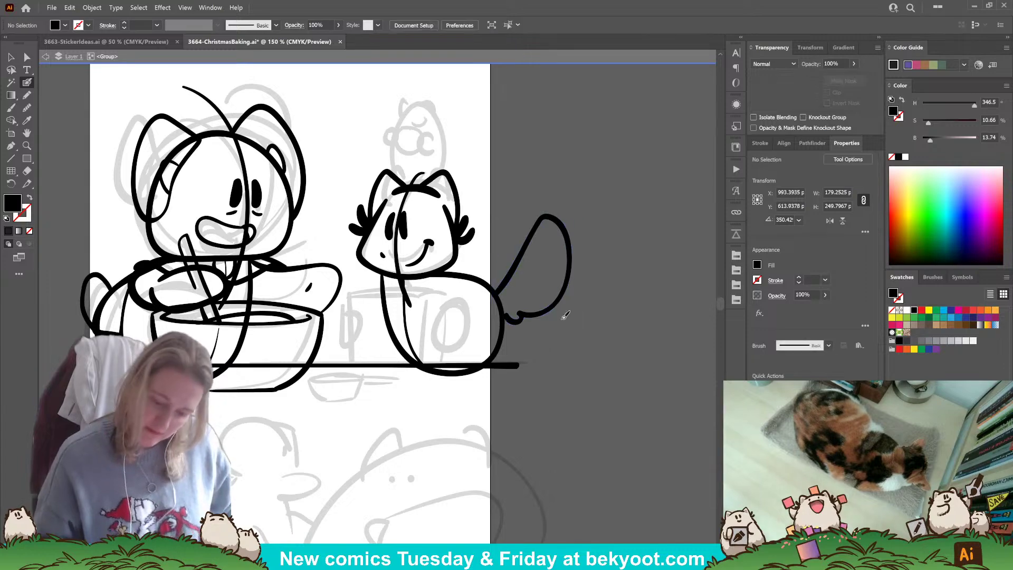
- Draw four thin legs extending down from the smaller character's body
{"action": "left_click_drag", "start_coordinate": [451, 391], "coordinate": [404, 381]}
{"action": "mouse_move", "coordinate": [344, 325]}
{"action": "left_mouse_down"}
{"action": "mouse_move", "coordinate": [364, 373]}
{"action": "mouse_move", "coordinate": [366, 407]}
{"action": "mouse_move", "coordinate": [351, 337]}
{"action": "mouse_move", "coordinate": [359, 407]}
{"action": "left_mouse_up"}
{"action": "left_click_drag", "start_coordinate": [397, 368], "coordinate": [405, 402]}
{"action": "left_click_drag", "start_coordinate": [457, 317], "coordinate": [447, 414]}
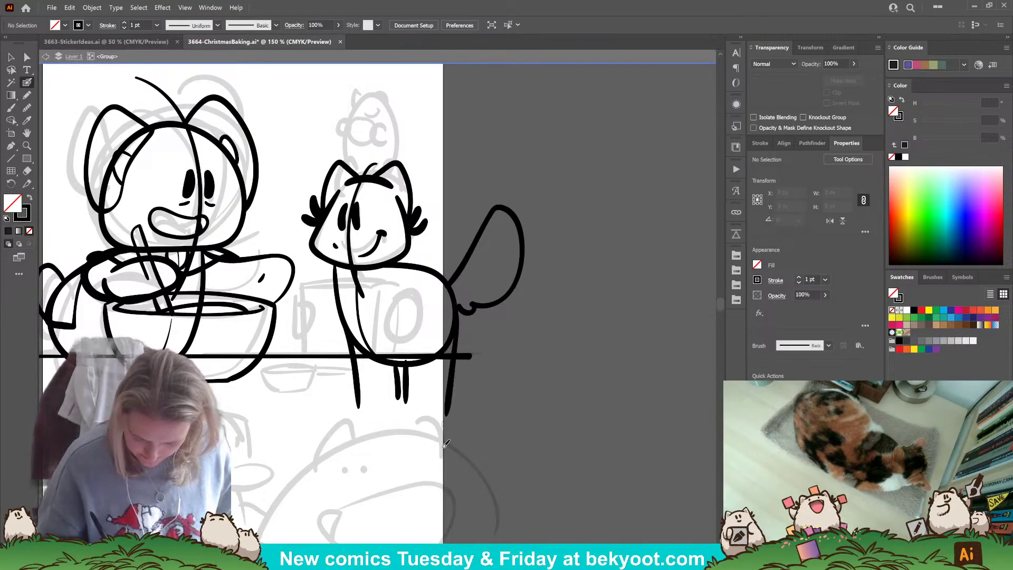
{"action": "left_click_drag", "start_coordinate": [360, 430], "coordinate": [415, 440]}
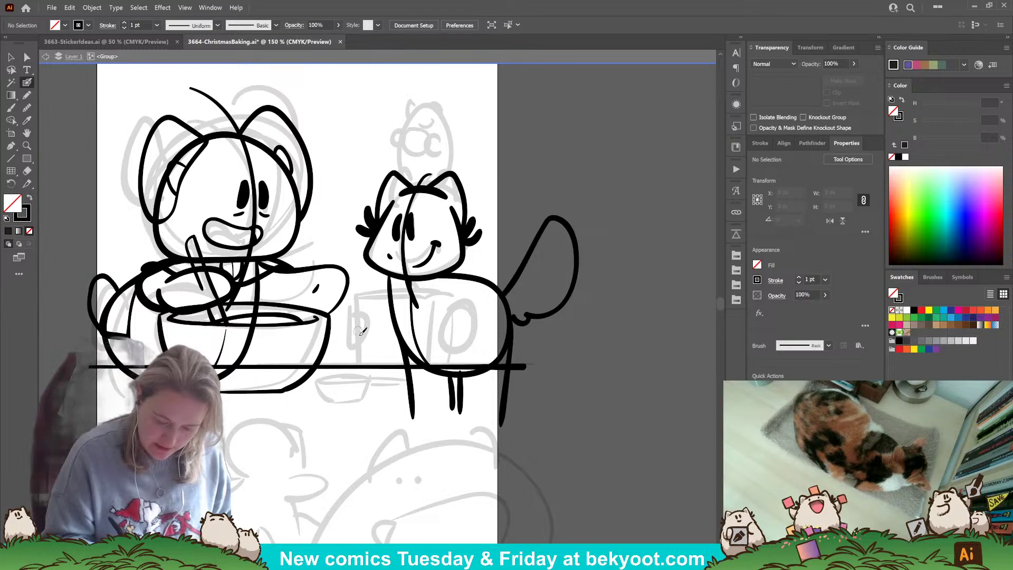
- Outline an upright container in front of the smaller character, with an oval paw gripping its left side
{"action": "left_click_drag", "start_coordinate": [356, 293], "coordinate": [359, 372]}
{"action": "mouse_move", "coordinate": [358, 310]}
{"action": "left_mouse_down"}
{"action": "mouse_move", "coordinate": [361, 354]}
{"action": "mouse_move", "coordinate": [378, 337]}
{"action": "mouse_move", "coordinate": [359, 298]}
{"action": "left_mouse_up"}
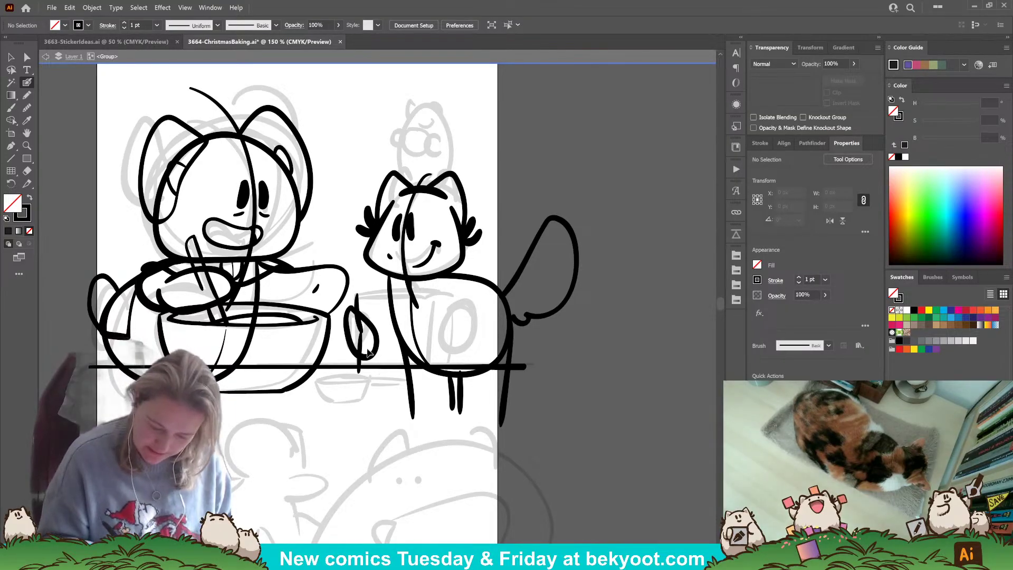
{"action": "mouse_move", "coordinate": [372, 289]}
{"action": "left_mouse_down"}
{"action": "mouse_move", "coordinate": [403, 288]}
{"action": "mouse_move", "coordinate": [456, 308]}
{"action": "mouse_move", "coordinate": [455, 365]}
{"action": "left_mouse_up"}
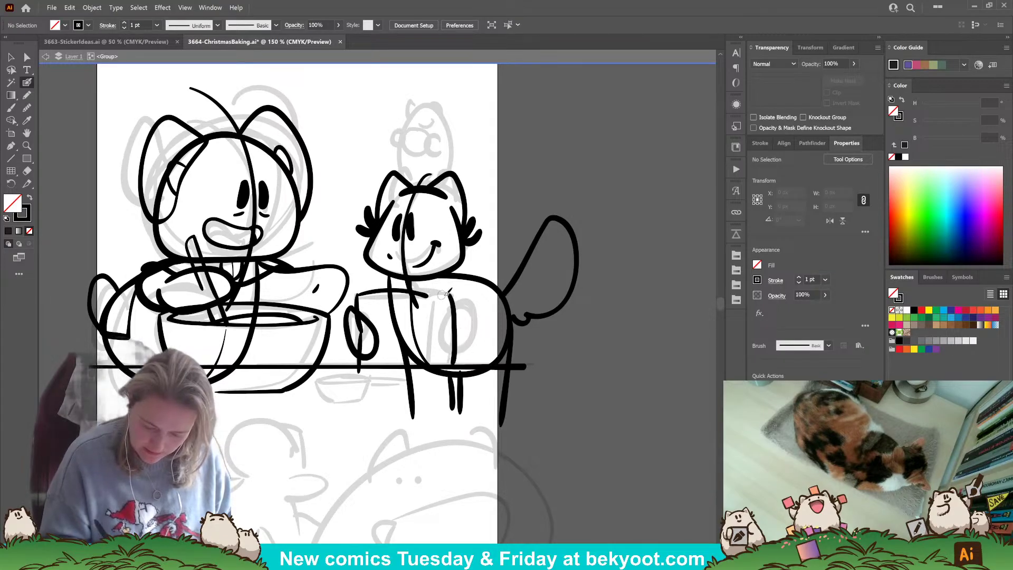
{"action": "left_click_drag", "start_coordinate": [450, 291], "coordinate": [434, 291]}
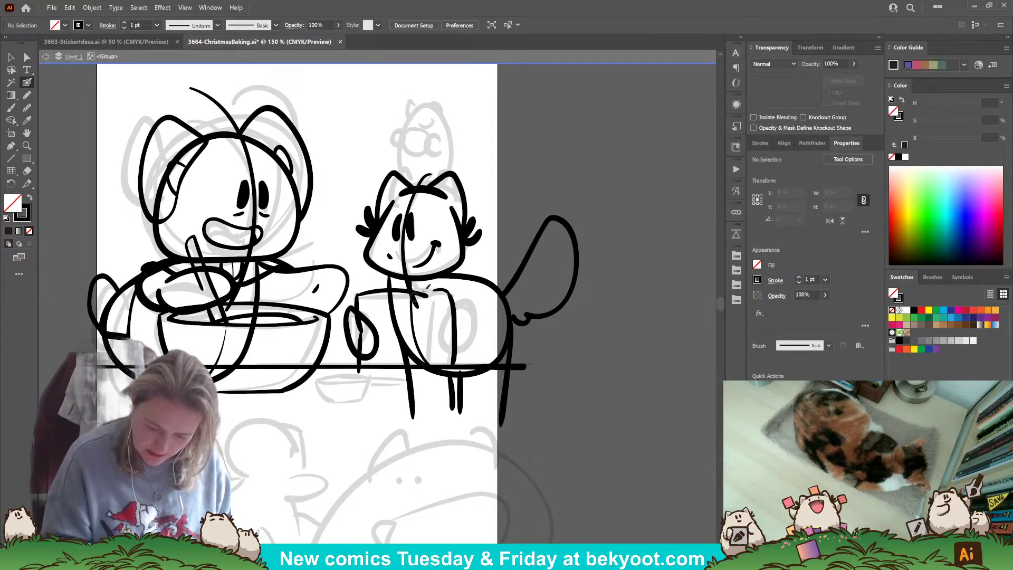
{"action": "left_click_drag", "start_coordinate": [370, 286], "coordinate": [410, 286]}
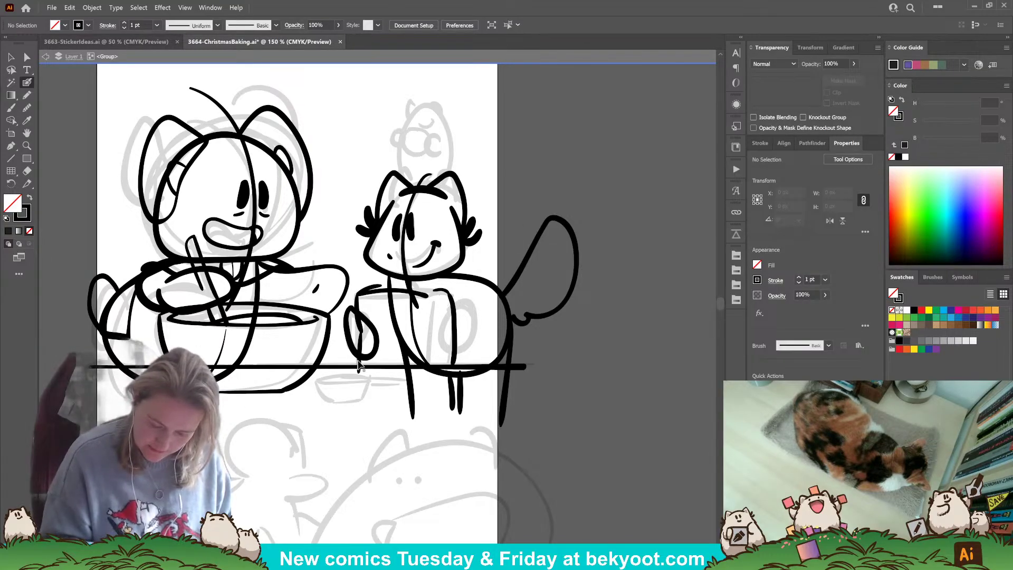
- Shrink the oval paw and reposition it against the container's left edge
{"action": "left_click", "coordinate": [373, 351], "text": "ctrl"}
{"action": "left_click_drag", "start_coordinate": [378, 306], "coordinate": [374, 313]}
{"action": "left_click_drag", "start_coordinate": [369, 349], "coordinate": [372, 342]}
{"action": "left_click", "coordinate": [326, 407], "text": "ctrl"}
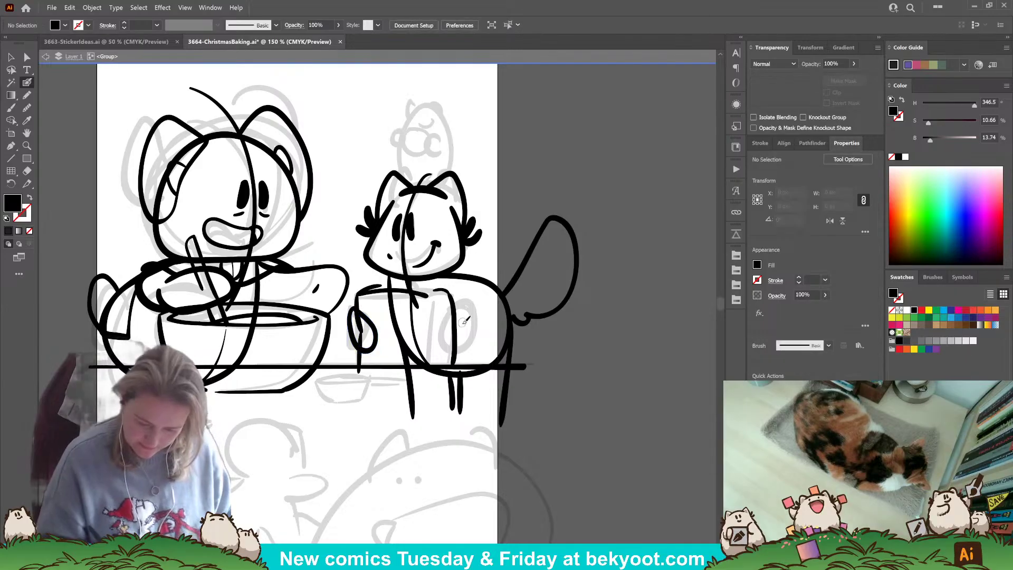
- Narrow the container by shortening its top edge and moving its right side inward, and group its outline strokes
{"action": "left_click_drag", "start_coordinate": [422, 299], "coordinate": [422, 299]}
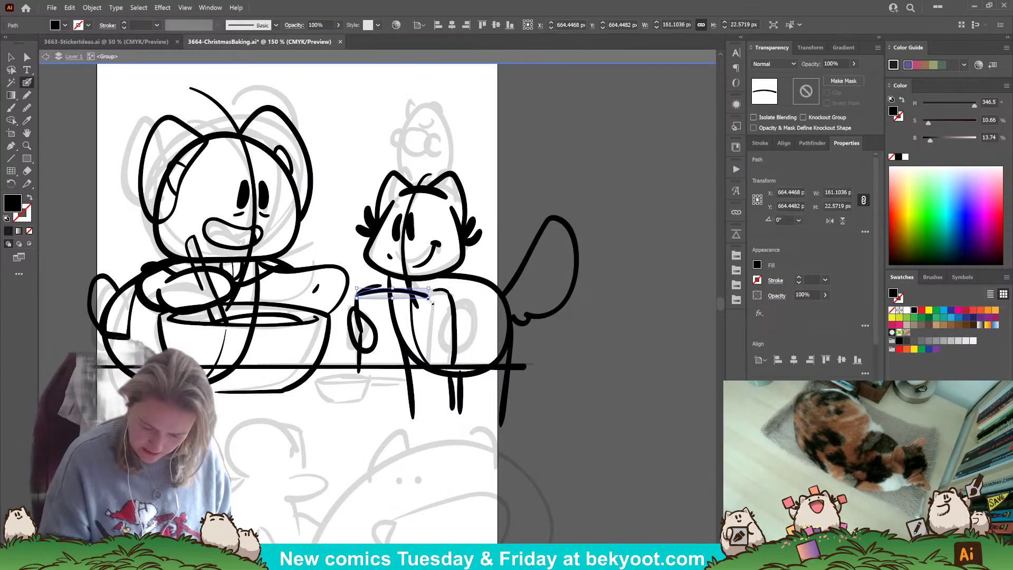
{"action": "left_click", "coordinate": [444, 291], "text": "ctrl"}
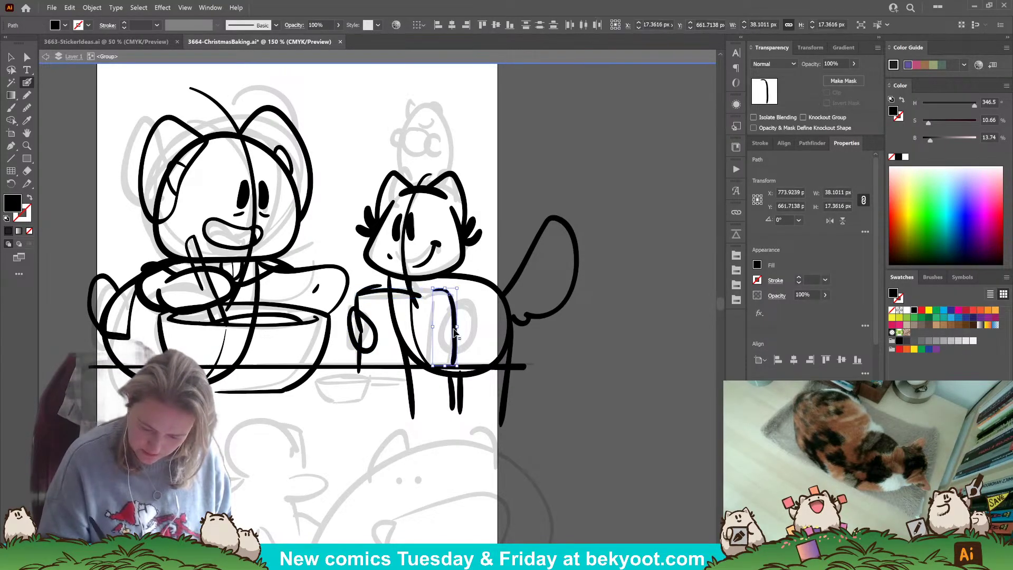
{"action": "left_click_drag", "start_coordinate": [455, 339], "coordinate": [443, 338]}
{"action": "left_click", "coordinate": [349, 445], "text": "ctrl"}
{"action": "left_click", "coordinate": [402, 298], "text": "ctrl"}
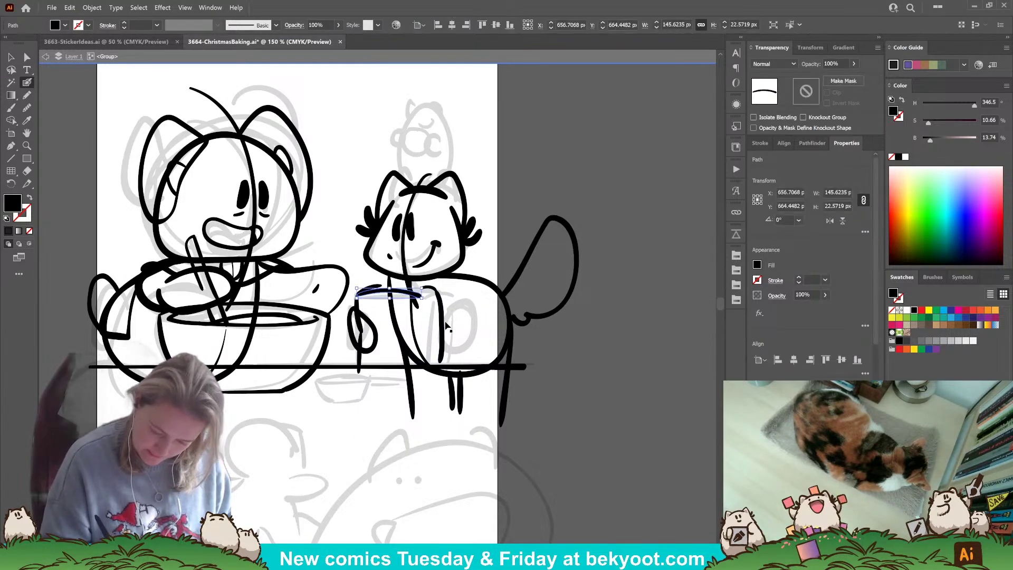
{"action": "left_click_drag", "start_coordinate": [368, 292], "coordinate": [359, 372]}
{"action": "left_click", "coordinate": [362, 324], "text": "ctrl+shift"}
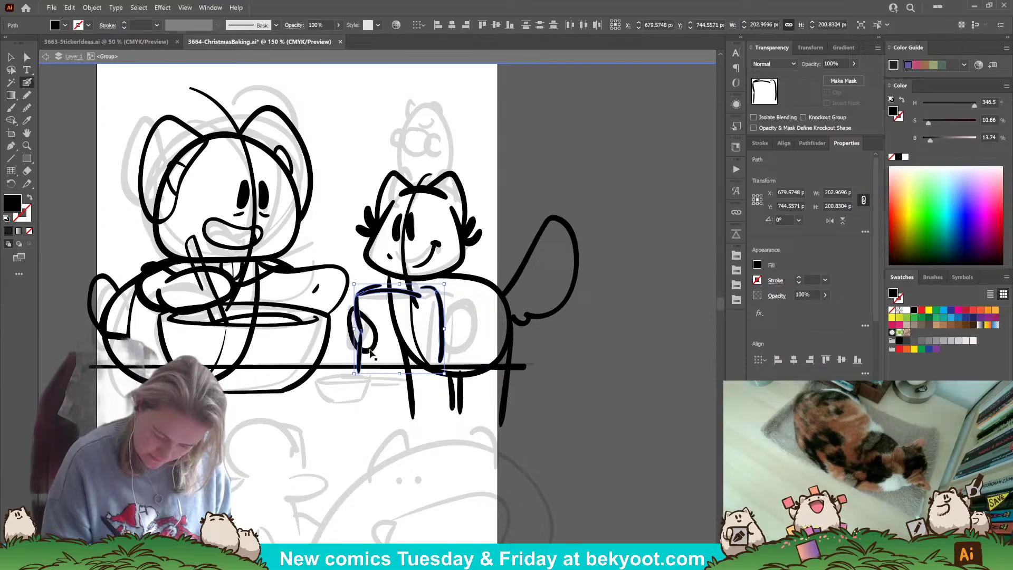
{"action": "key", "text": "ctrl+g"}
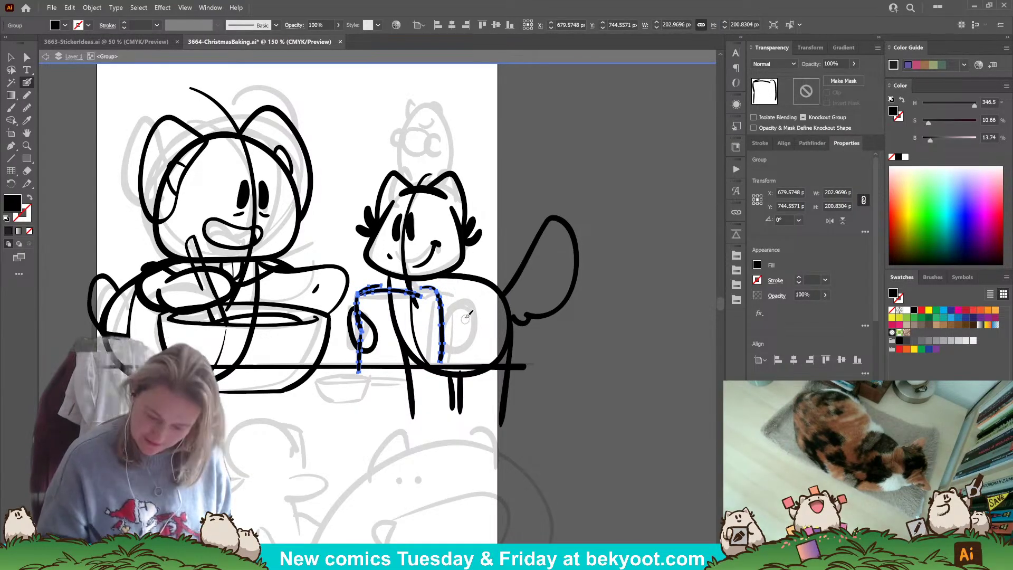
- Inside the container's group, try a wide opening with pointed ends above the top edge, and undo its strokes
{"action": "left_click", "coordinate": [27, 81]}
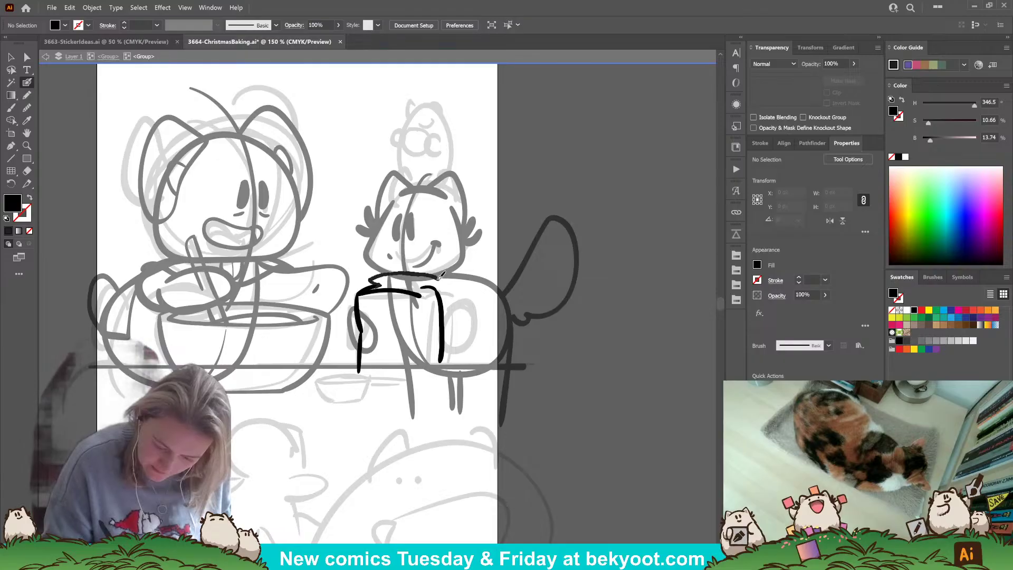
{"action": "key", "text": "shift+x"}
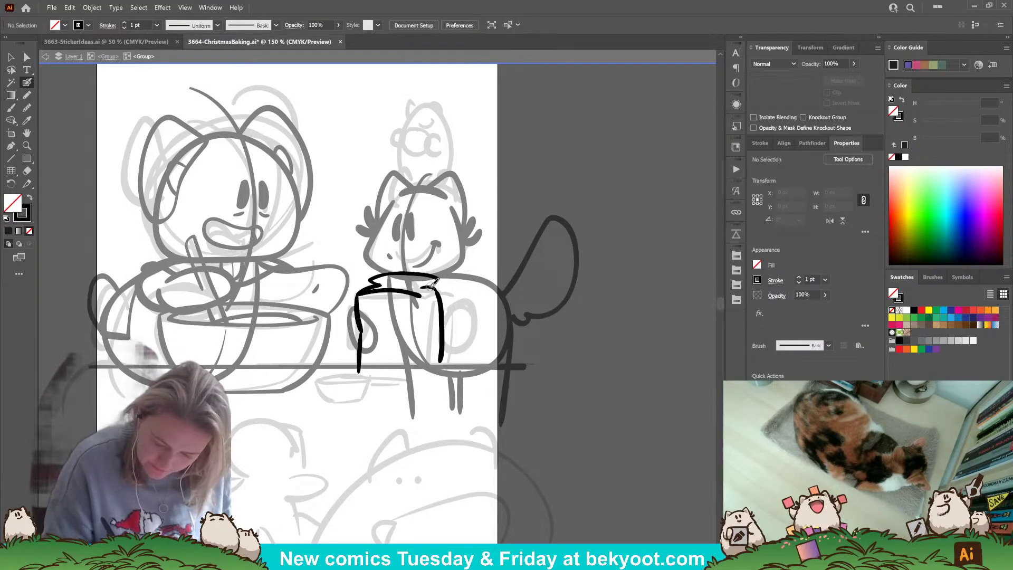
{"action": "mouse_move", "coordinate": [433, 276]}
{"action": "left_mouse_down"}
{"action": "mouse_move", "coordinate": [420, 290]}
{"action": "mouse_move", "coordinate": [376, 285]}
{"action": "left_mouse_up"}
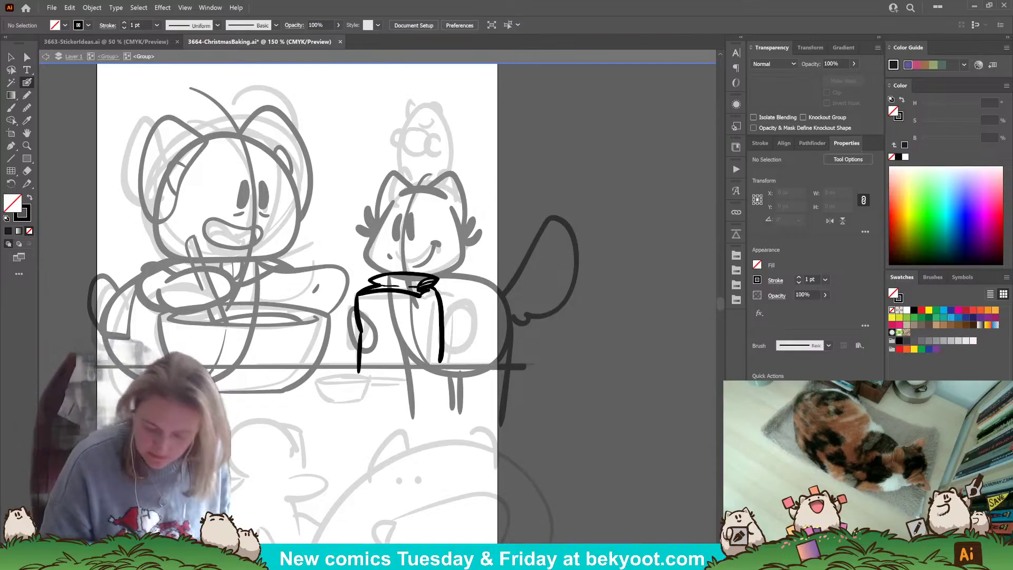
{"action": "key", "text": "ctrl+z"}
{"action": "key", "text": "ctrl+z"}
{"action": "key", "text": "ctrl+z"}
{"action": "key", "text": "ctrl+z"}
{"action": "key", "text": "ctrl+z"}
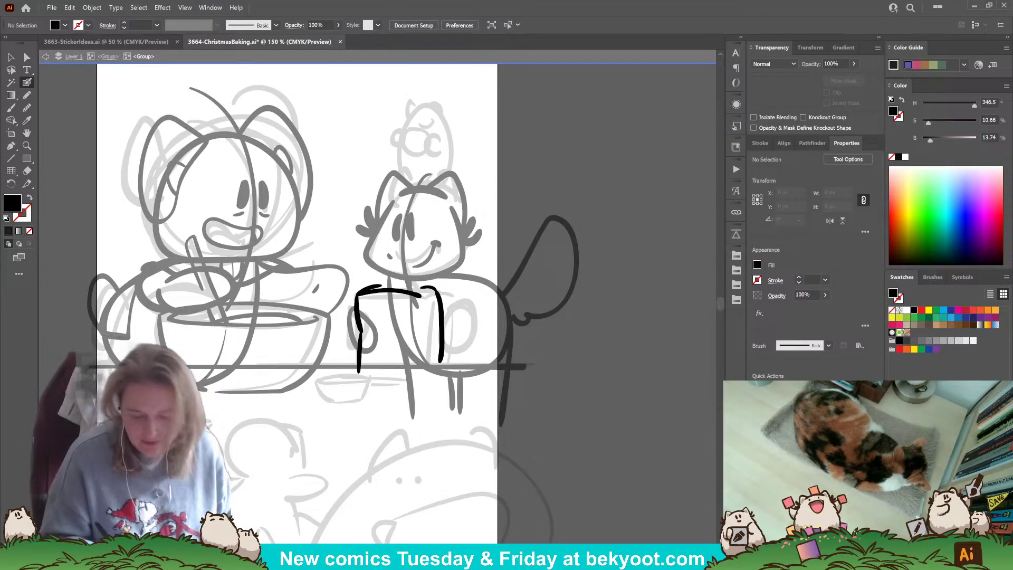
- Draw a narrower flattened opening above the container's top edge, and a curved arm and paw wrapping around its right side
{"action": "left_click_drag", "start_coordinate": [419, 277], "coordinate": [374, 279]}
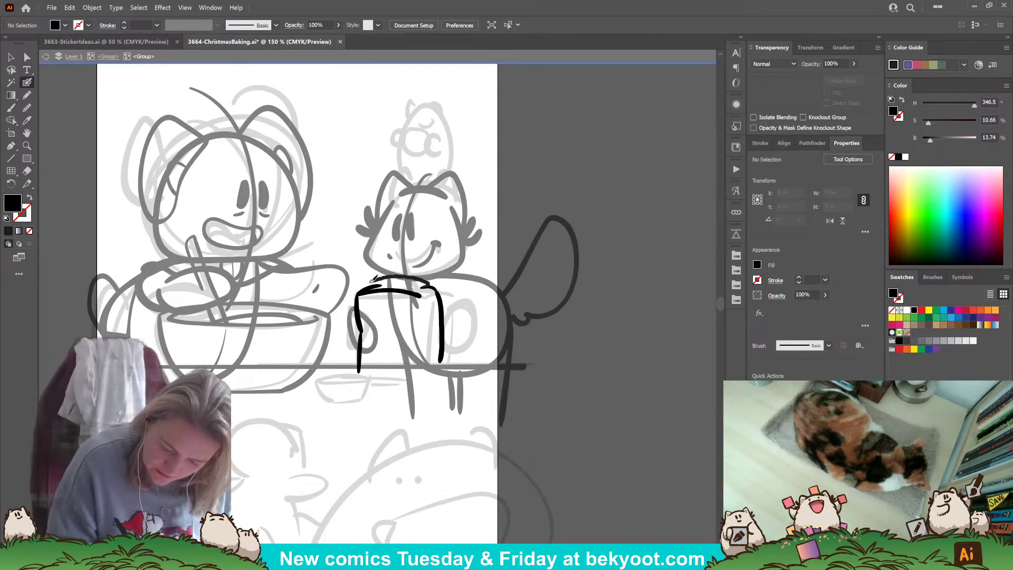
{"action": "key", "text": "shift+x"}
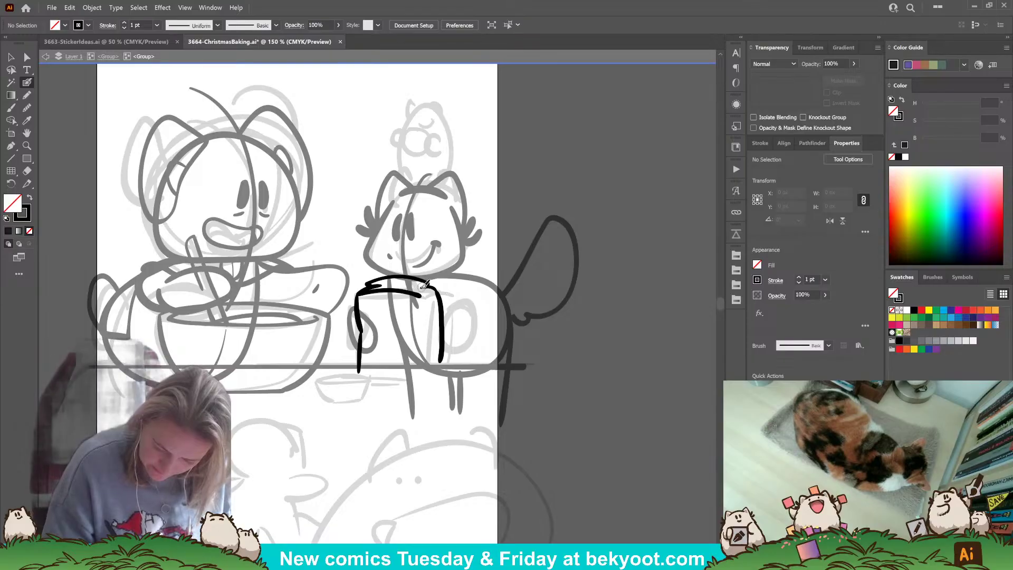
{"action": "left_click_drag", "start_coordinate": [416, 285], "coordinate": [375, 285]}
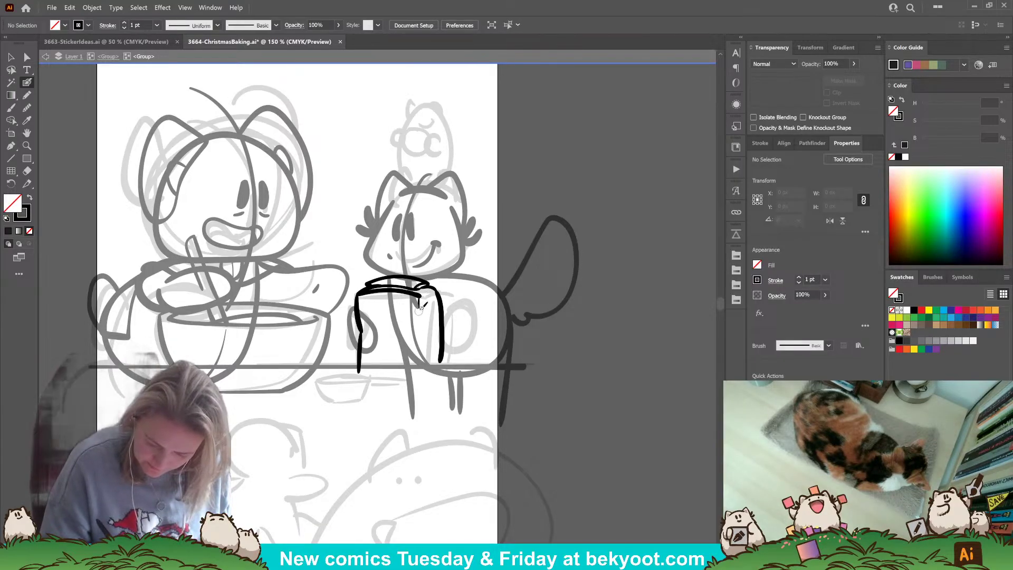
{"action": "mouse_move", "coordinate": [456, 315]}
{"action": "left_mouse_down"}
{"action": "mouse_move", "coordinate": [457, 296]}
{"action": "mouse_move", "coordinate": [415, 326]}
{"action": "mouse_move", "coordinate": [483, 334]}
{"action": "left_mouse_up"}
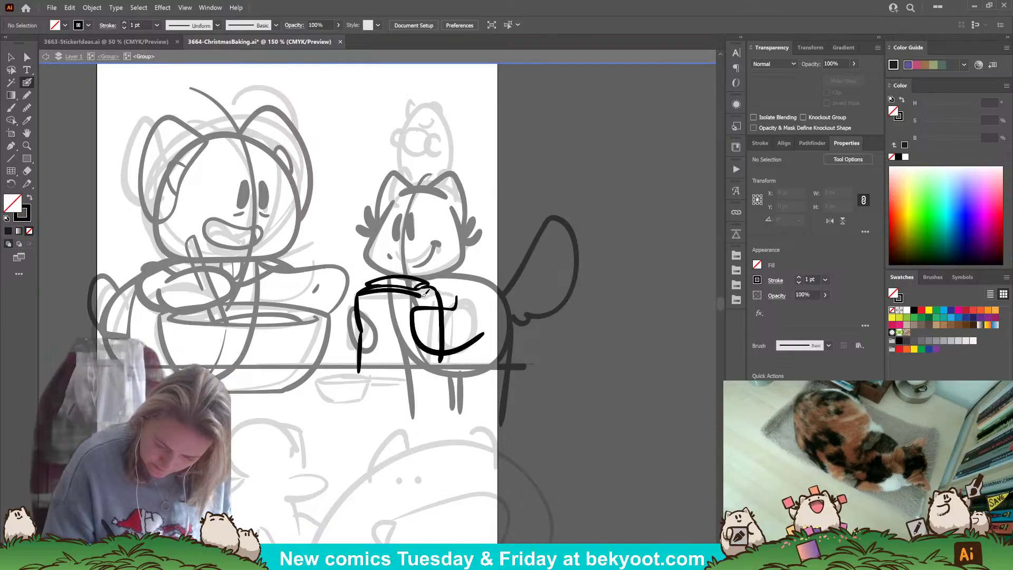
- Set the opacity of the container's original top edge stroke to 30%
{"action": "left_click_drag", "start_coordinate": [425, 296], "coordinate": [357, 294]}
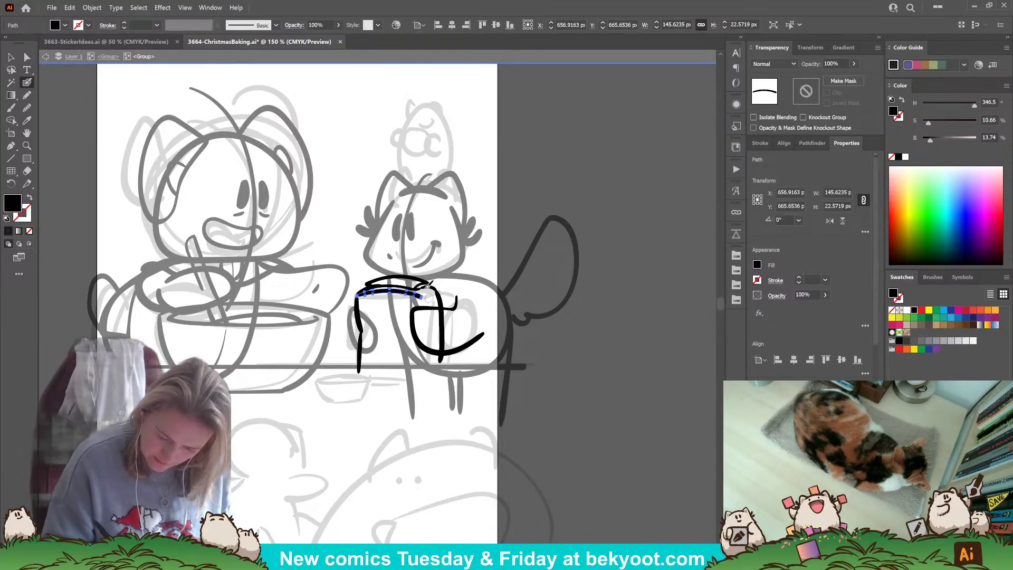
{"action": "left_click", "coordinate": [838, 64]}
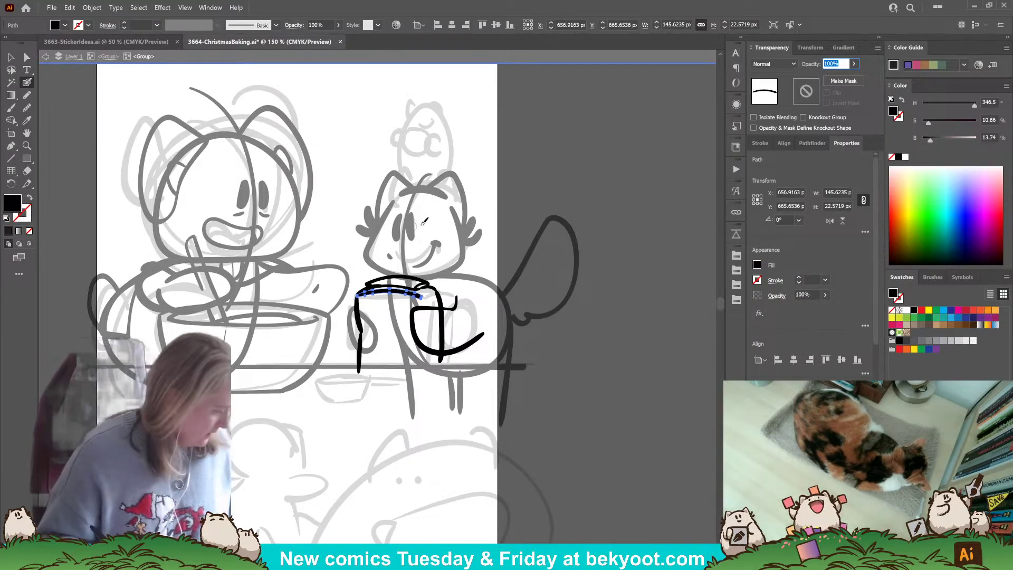
{"action": "type", "text": "30"}
{"action": "key", "text": "Return"}
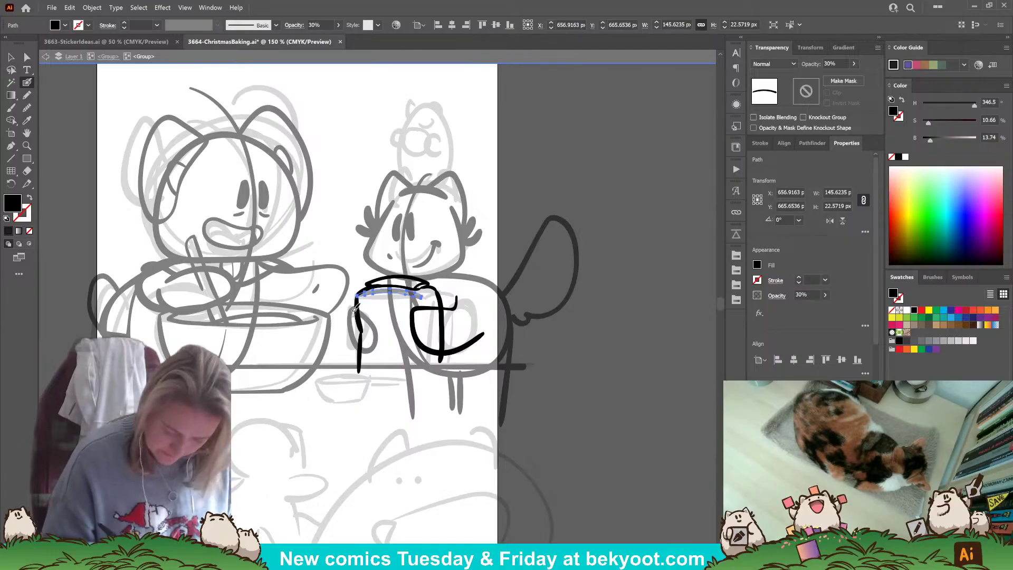
{"action": "key", "text": "ctrl+shift+a"}
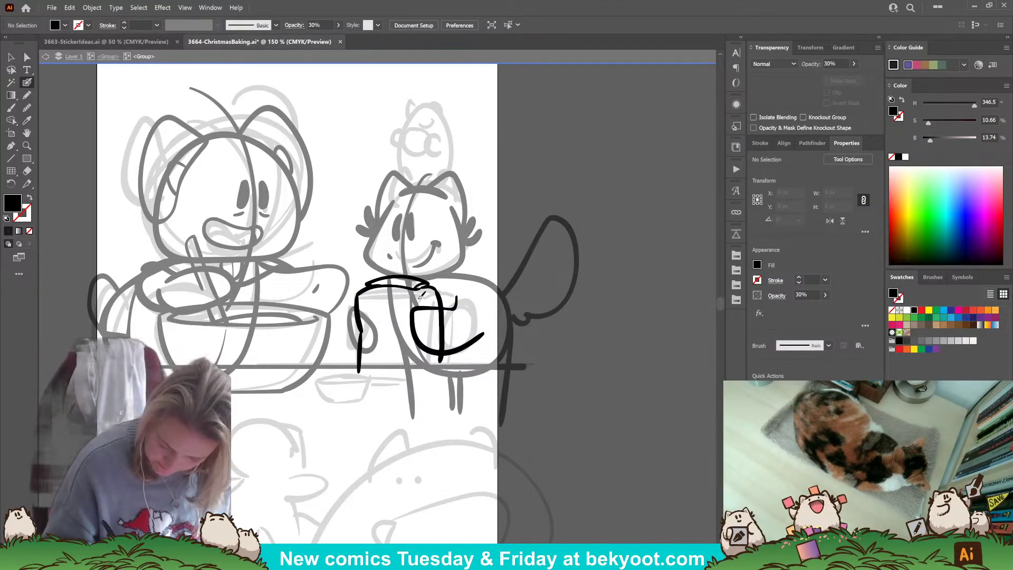
- Draw a short vertical line below the container-holding arm and erase the part of the container's right side that the arm covers
{"action": "left_click", "coordinate": [440, 303], "text": "ctrl"}
{"action": "key", "text": "ctrl+shift+a"}
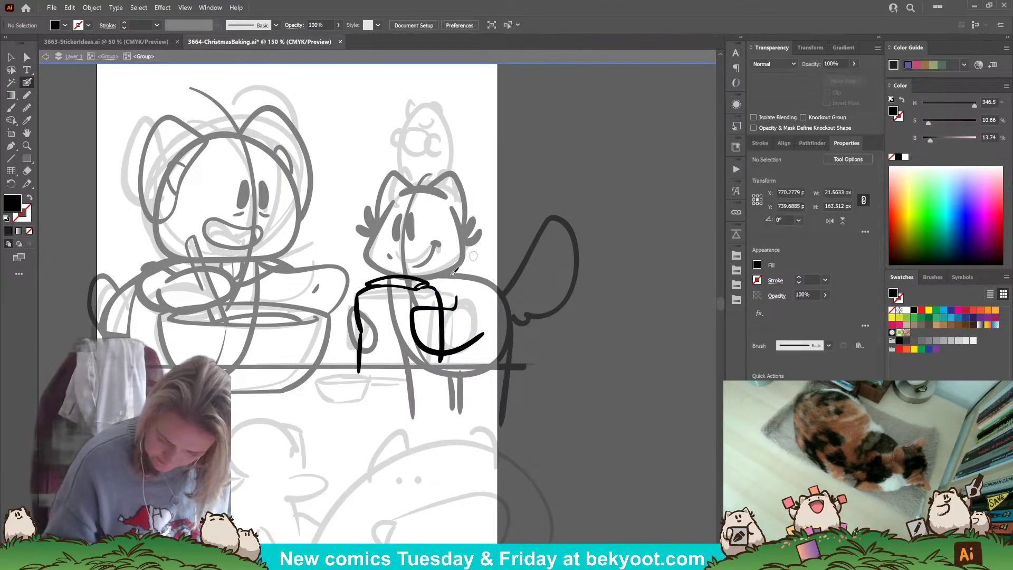
{"action": "key", "text": "shift+x"}
{"action": "left_click_drag", "start_coordinate": [421, 348], "coordinate": [423, 365]}
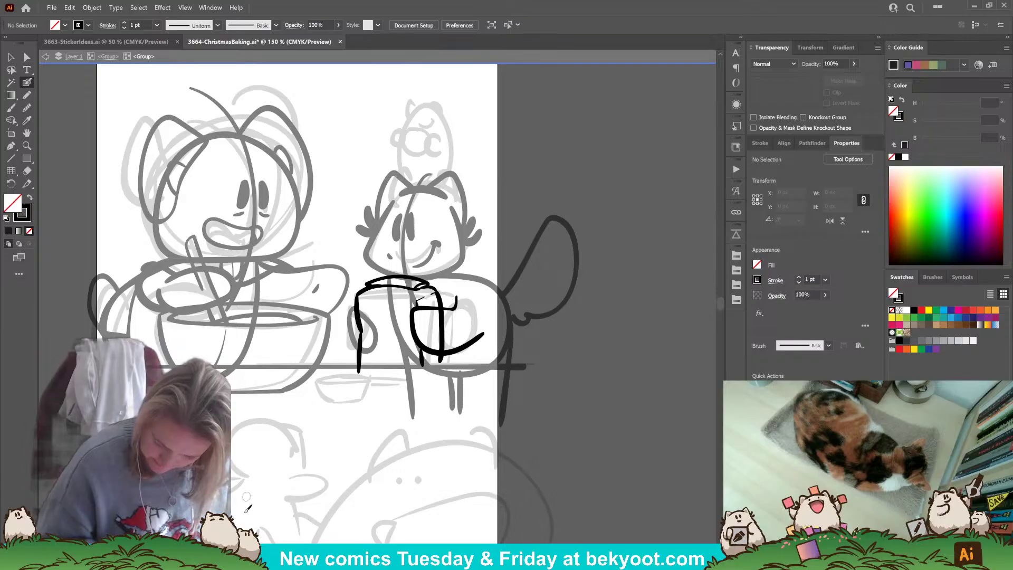
{"action": "left_click", "coordinate": [442, 327], "text": "ctrl"}
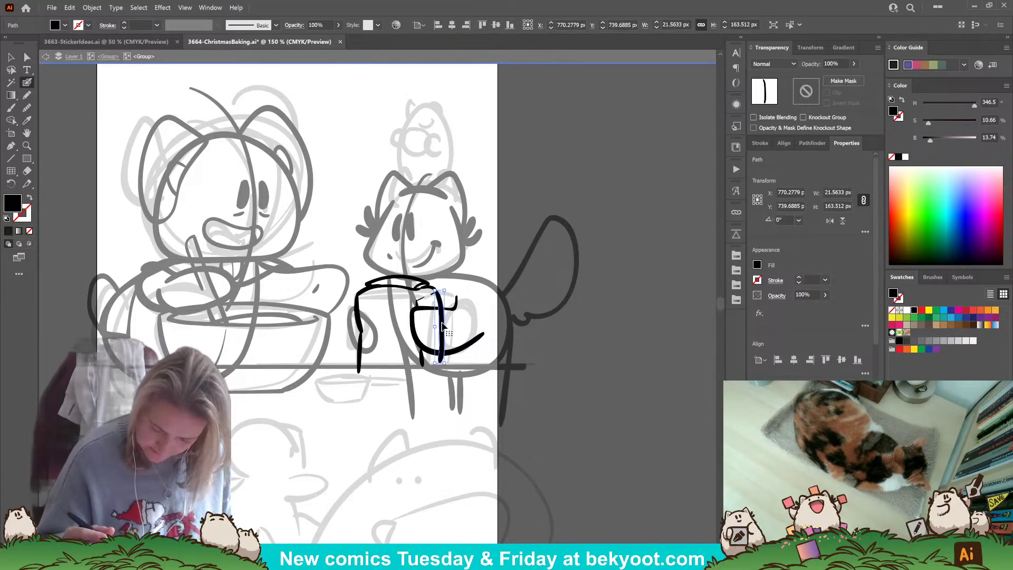
{"action": "left_click_drag", "start_coordinate": [441, 312], "coordinate": [441, 353]}
{"action": "left_click", "coordinate": [568, 323], "text": "ctrl"}
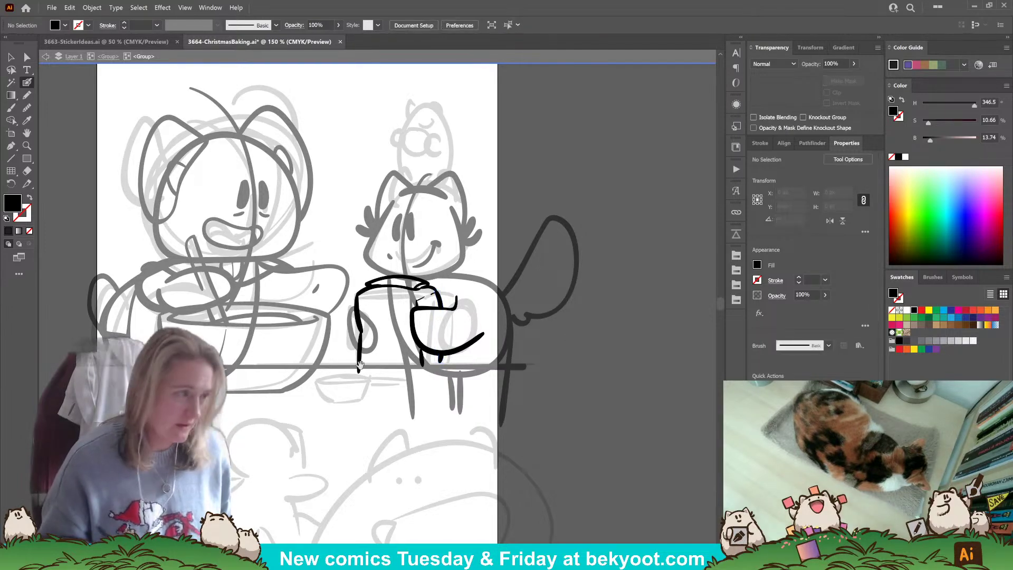
- Move the container together with its wrapped arm left and slightly down, closer to the mixing bowl
{"action": "left_click_drag", "start_coordinate": [343, 381], "coordinate": [340, 364]}
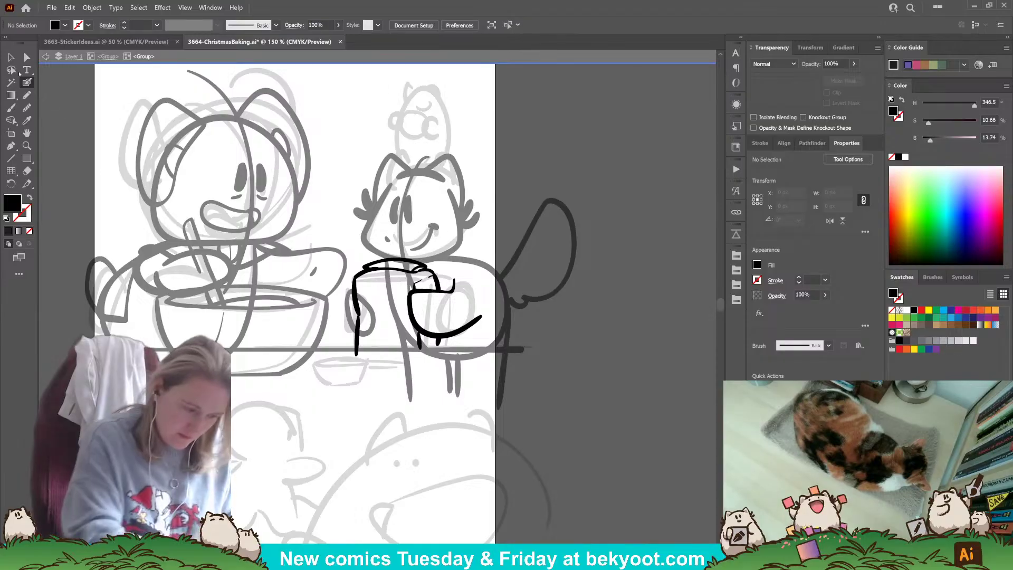
{"action": "key", "text": "v"}
{"action": "left_click_drag", "start_coordinate": [343, 241], "coordinate": [449, 365]}
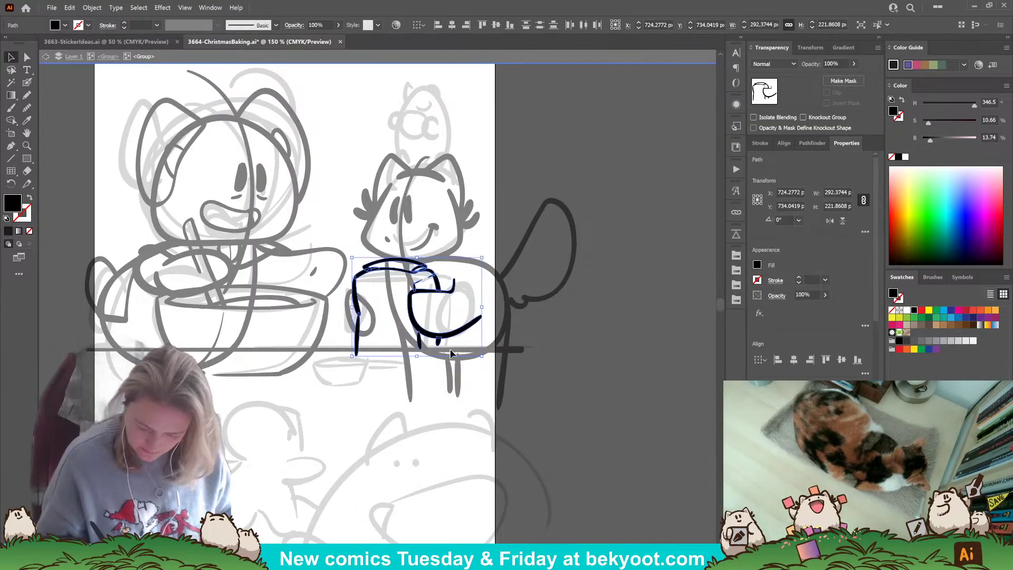
{"action": "left_click_drag", "start_coordinate": [460, 330], "coordinate": [449, 331]}
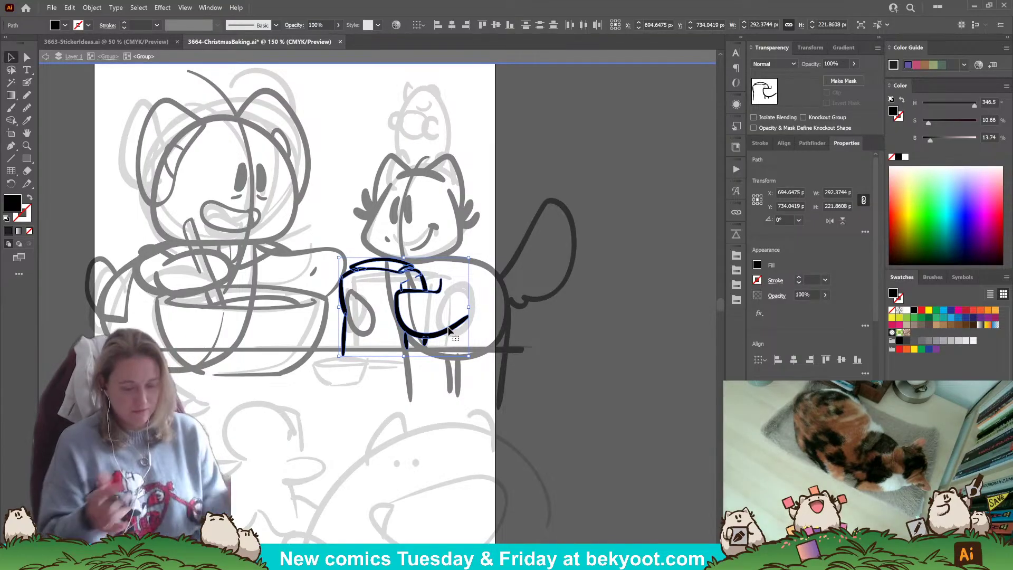
{"action": "mouse_move", "coordinate": [435, 294]}
{"action": "left_mouse_down"}
{"action": "mouse_move", "coordinate": [477, 285]}
{"action": "mouse_move", "coordinate": [421, 291]}
{"action": "mouse_move", "coordinate": [432, 290]}
{"action": "left_mouse_up"}
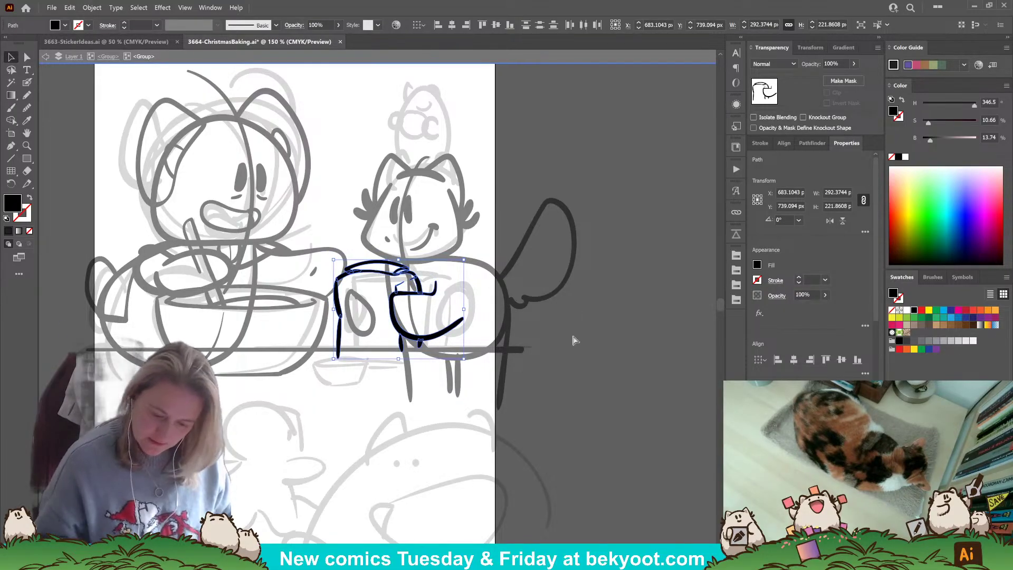
{"action": "left_click", "coordinate": [584, 348]}
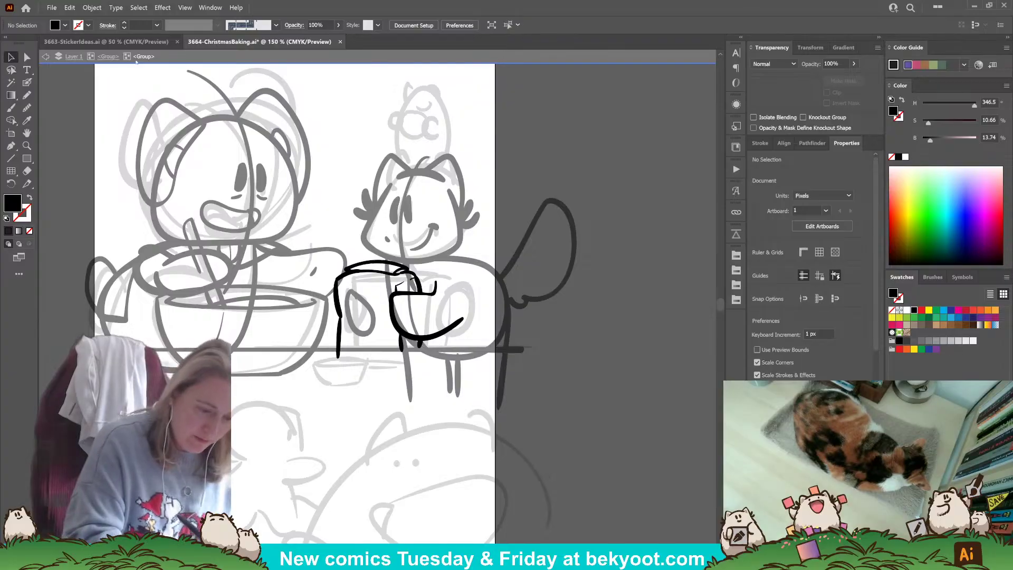
- Hand-letter "FL" on the front of the container, undoing the strokes that miss
{"action": "left_click", "coordinate": [27, 82]}
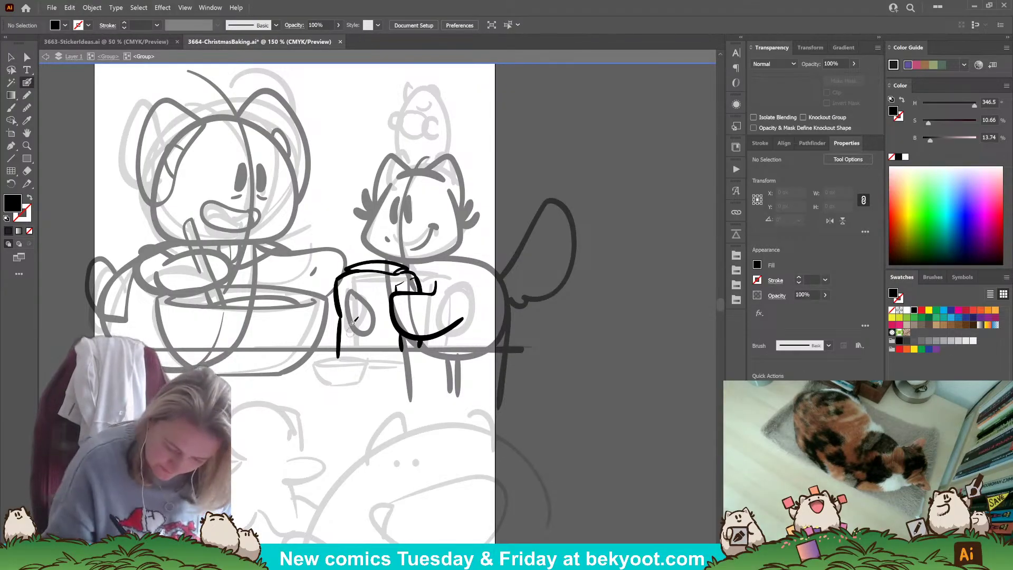
{"action": "key", "text": "shift+x"}
{"action": "mouse_move", "coordinate": [351, 294]}
{"action": "left_mouse_down"}
{"action": "mouse_move", "coordinate": [349, 319]}
{"action": "mouse_move", "coordinate": [367, 319]}
{"action": "left_mouse_up"}
{"action": "key", "text": "ctrl+z"}
{"action": "key", "text": "ctrl+z"}
{"action": "key", "text": "ctrl+z"}
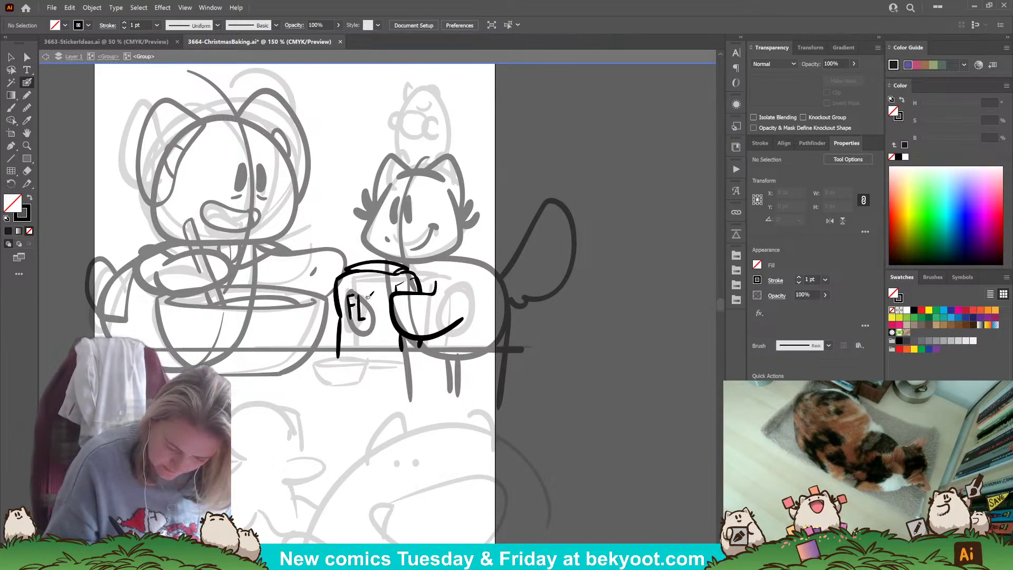
{"action": "right_click", "coordinate": [371, 298]}
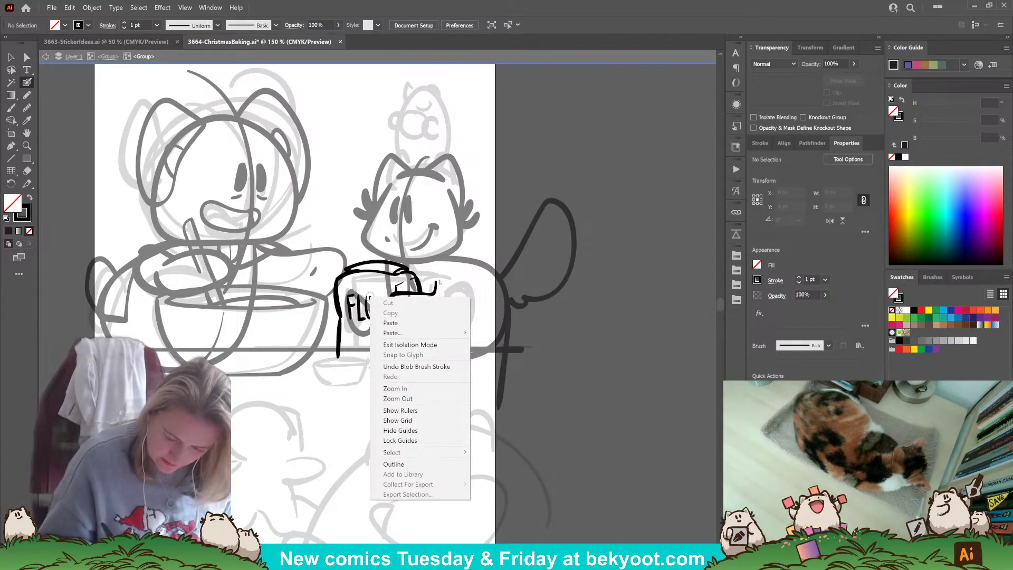
{"action": "left_click", "coordinate": [369, 294]}
{"action": "key", "text": "ctrl+z"}
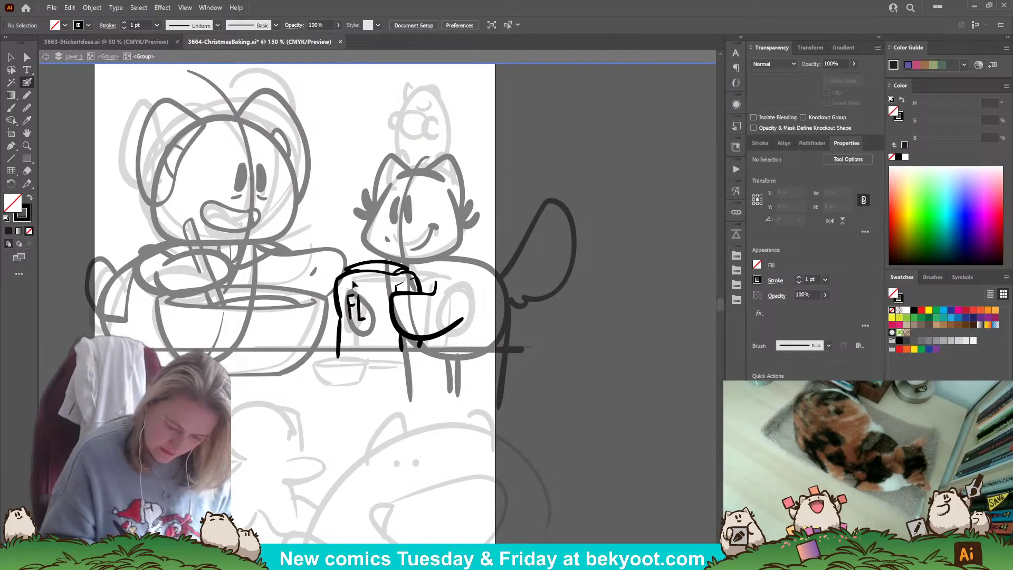
- Inside the lettering's group, add "OUR" to complete the word "FLOUR", undoing stray strokes
{"action": "left_click", "coordinate": [358, 300], "text": "ctrl"}
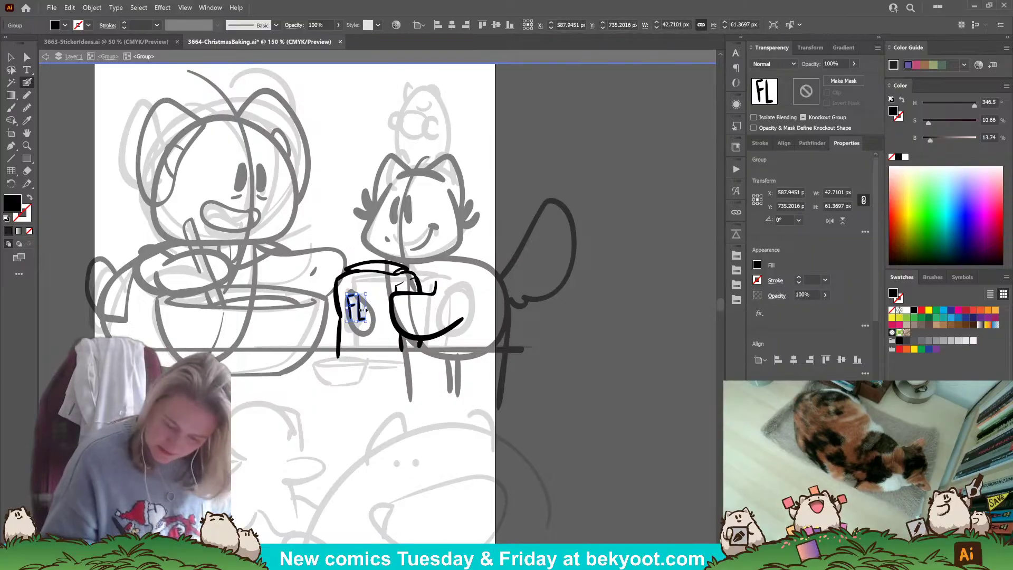
{"action": "double_click", "coordinate": [364, 307], "text": "ctrl"}
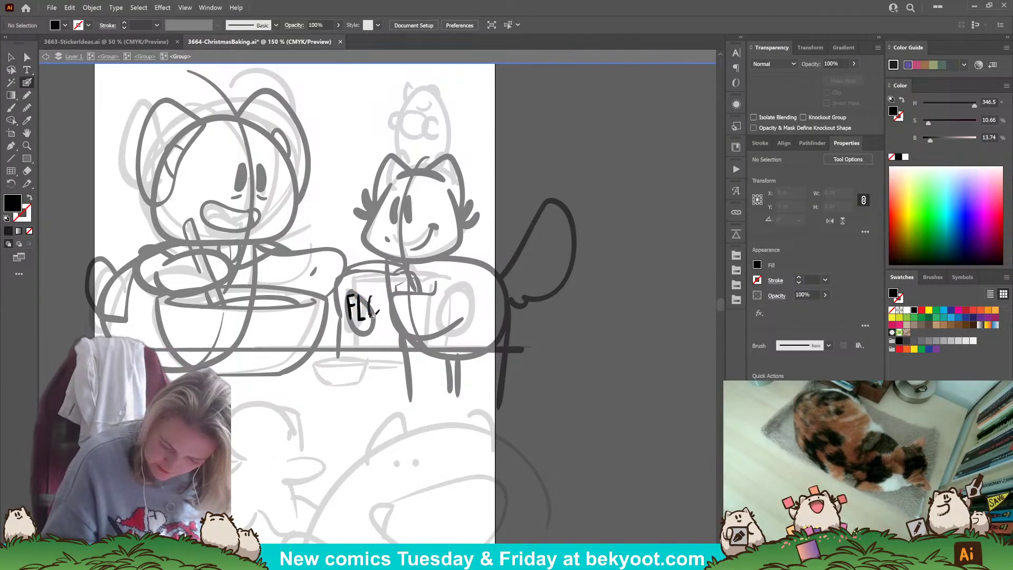
{"action": "mouse_move", "coordinate": [375, 301]}
{"action": "left_mouse_down"}
{"action": "mouse_move", "coordinate": [388, 301]}
{"action": "mouse_move", "coordinate": [386, 290]}
{"action": "mouse_move", "coordinate": [384, 315]}
{"action": "mouse_move", "coordinate": [384, 296]}
{"action": "mouse_move", "coordinate": [389, 319]}
{"action": "mouse_move", "coordinate": [391, 307]}
{"action": "mouse_move", "coordinate": [399, 318]}
{"action": "mouse_move", "coordinate": [395, 296]}
{"action": "mouse_move", "coordinate": [399, 318]}
{"action": "mouse_move", "coordinate": [400, 292]}
{"action": "mouse_move", "coordinate": [392, 307]}
{"action": "mouse_move", "coordinate": [399, 320]}
{"action": "left_mouse_up"}
{"action": "key", "text": "ctrl+z"}
{"action": "key", "text": "ctrl+z"}
{"action": "key", "text": "ctrl+z"}
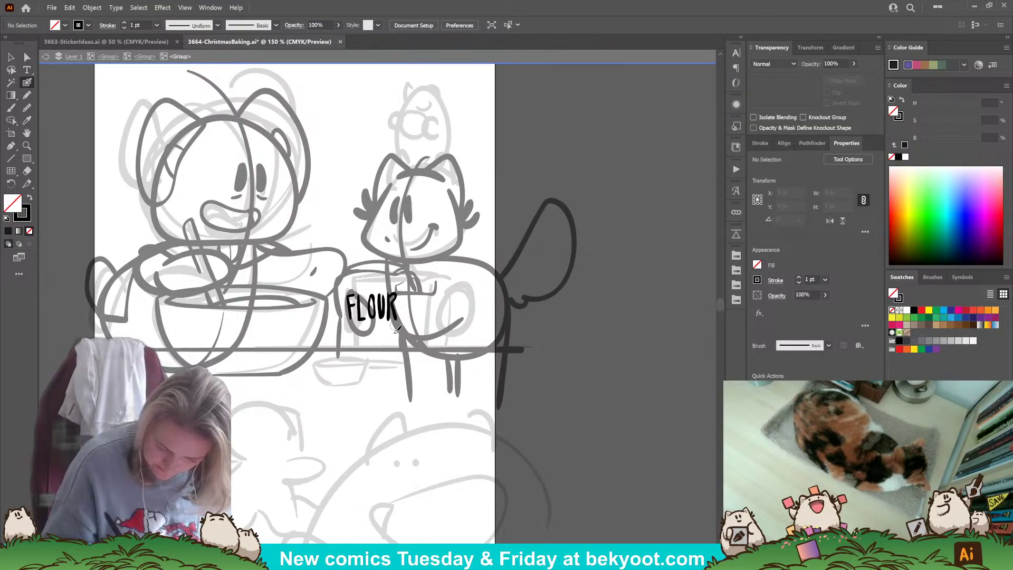
- Narrow the "FLOUR" lettering so it fits between the container's left edge and the arm, and leave its group
{"action": "left_click", "coordinate": [10, 57]}
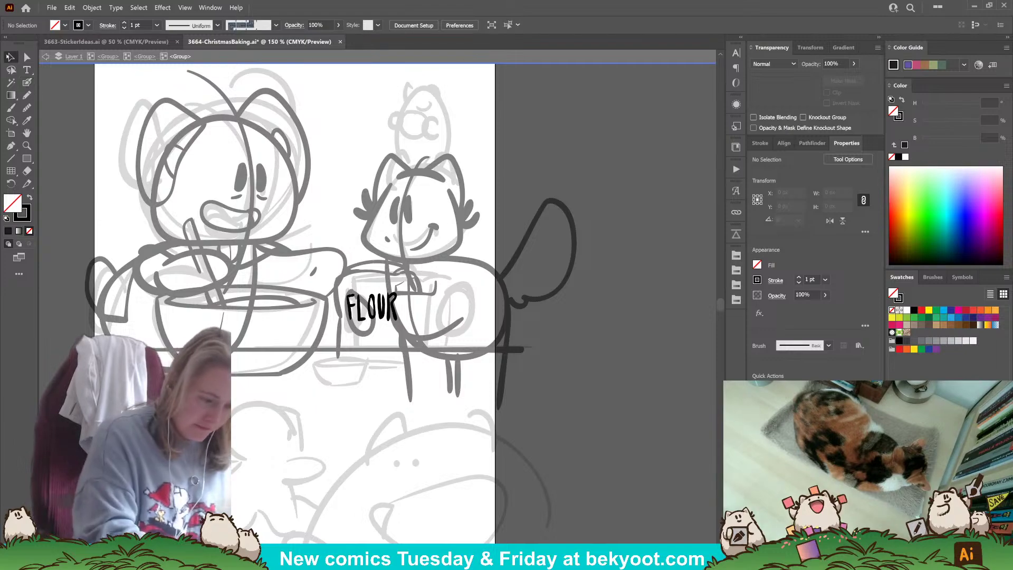
{"action": "left_click_drag", "start_coordinate": [337, 290], "coordinate": [393, 310]}
{"action": "left_click", "coordinate": [148, 56]}
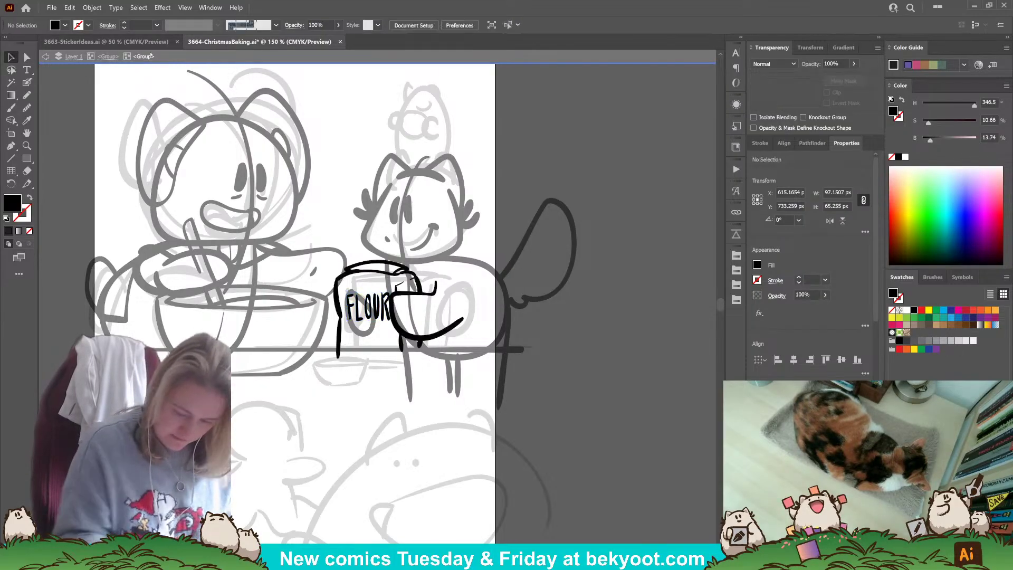
- Move the smaller character's oval paw left onto the container's left edge
{"action": "left_click", "coordinate": [108, 56]}
{"action": "left_click", "coordinate": [341, 339]}
{"action": "left_click_drag", "start_coordinate": [341, 340], "coordinate": [348, 338]}
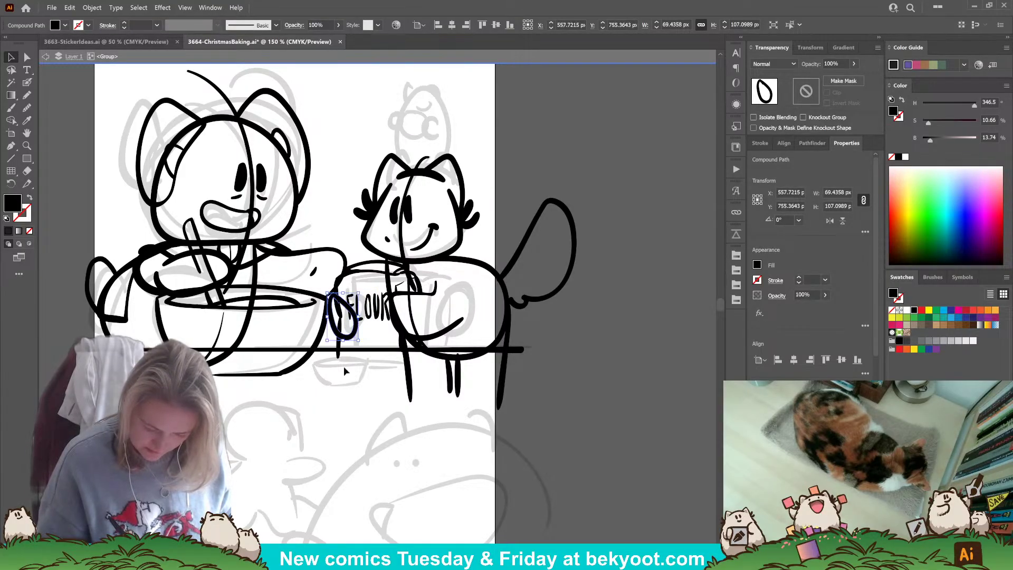
{"action": "left_click", "coordinate": [575, 301]}
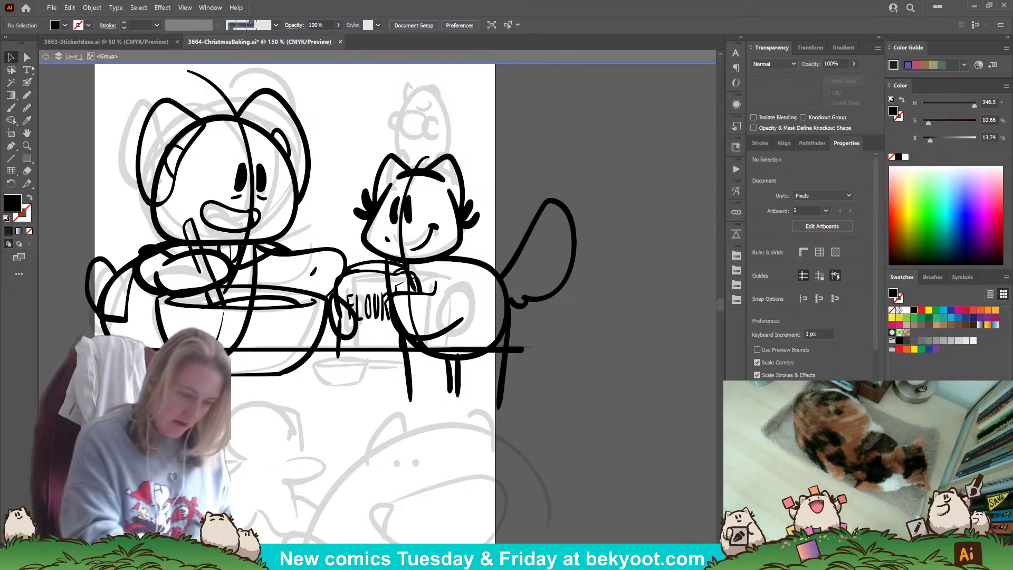
- Group the smaller character's strokes with its flour container, leaving out the table line
{"action": "left_click_drag", "start_coordinate": [338, 123], "coordinate": [584, 408]}
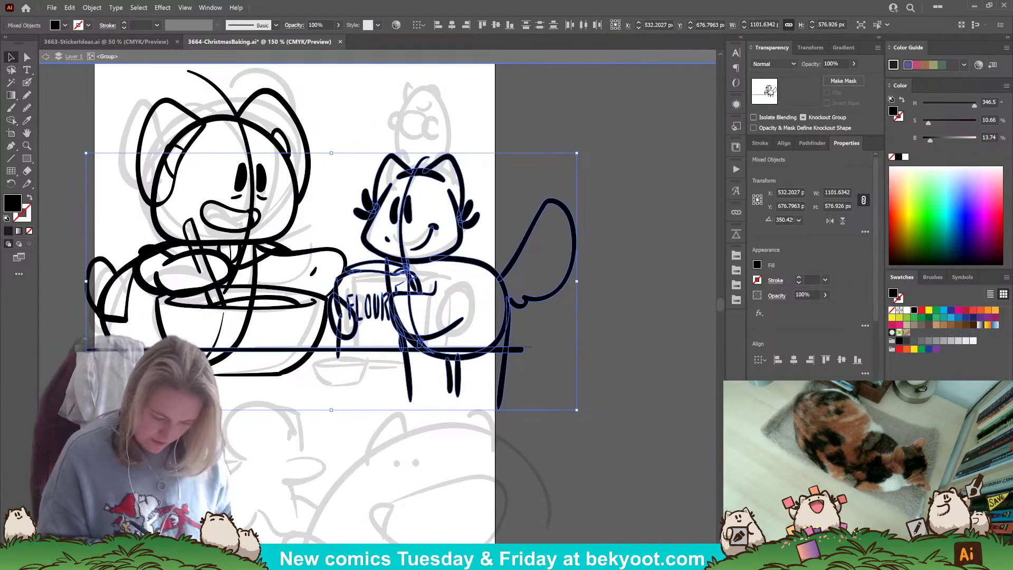
{"action": "left_click", "coordinate": [287, 349], "text": "shift"}
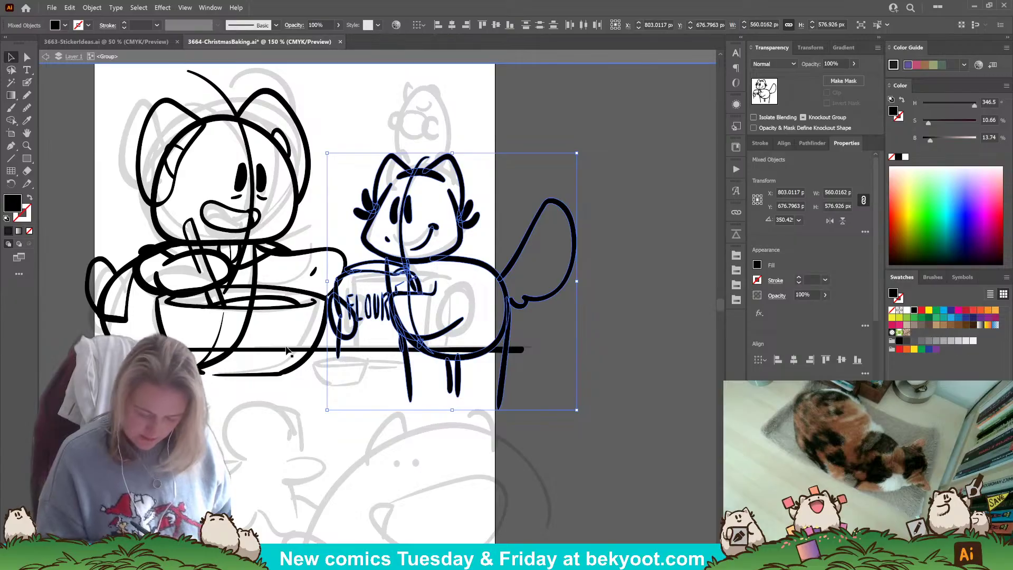
{"action": "left_click", "coordinate": [600, 311]}
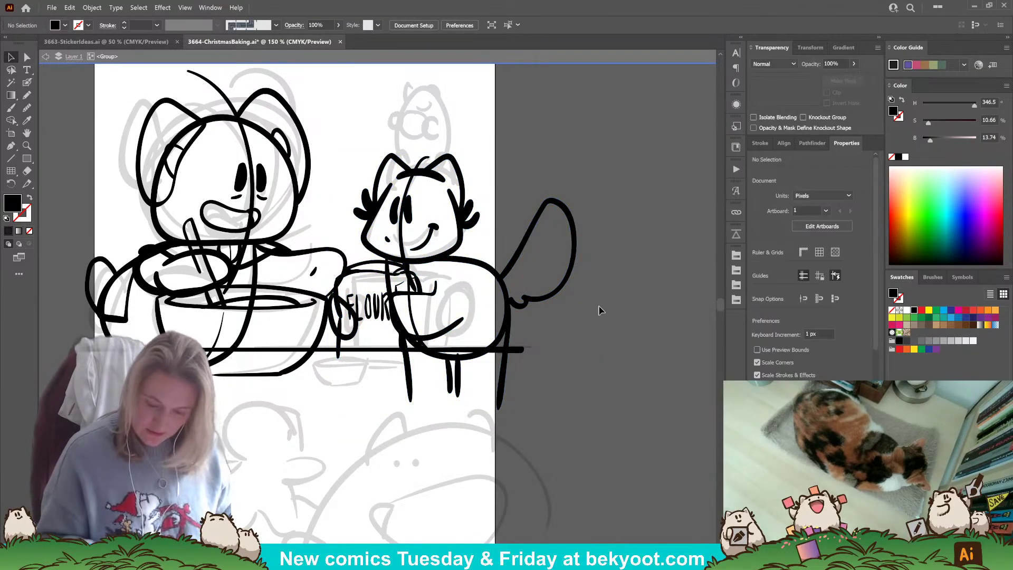
- Group the larger character with its mixing bowl, leaving out the smaller character and table line, and move the group slightly left
{"action": "left_click_drag", "start_coordinate": [169, 268], "coordinate": [197, 292]}
{"action": "mouse_move", "coordinate": [71, 106]}
{"action": "left_mouse_down"}
{"action": "mouse_move", "coordinate": [325, 393]}
{"action": "mouse_move", "coordinate": [384, 394]}
{"action": "left_mouse_up"}
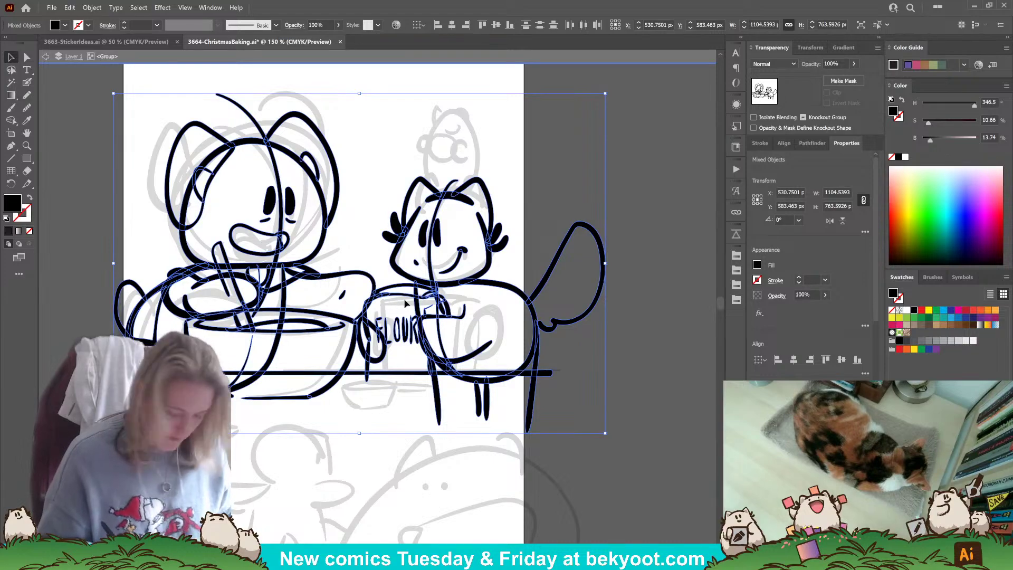
{"action": "left_click", "coordinate": [403, 334], "text": "shift"}
{"action": "left_click", "coordinate": [390, 373], "text": "shift"}
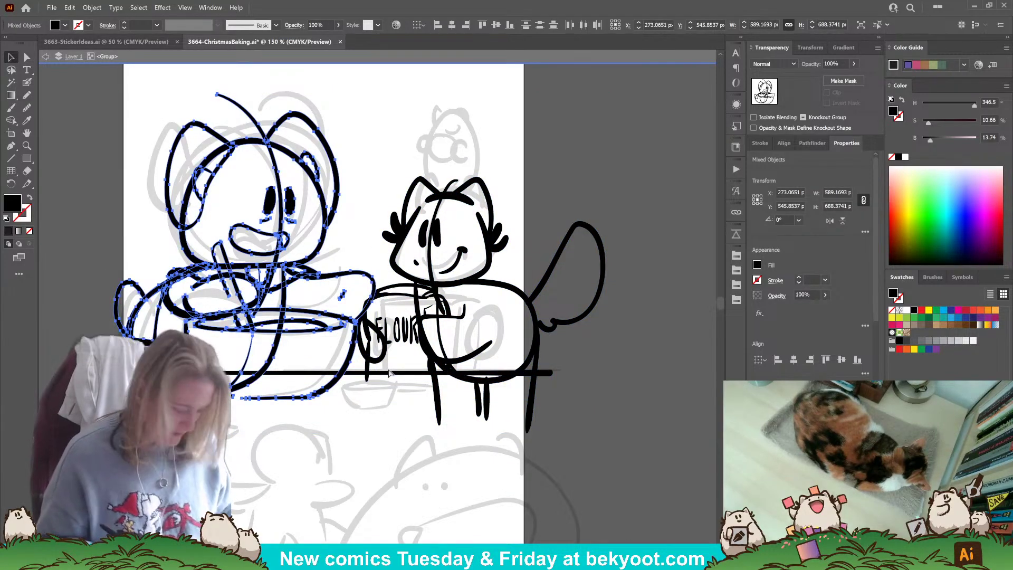
{"action": "key", "text": "ctrl+g"}
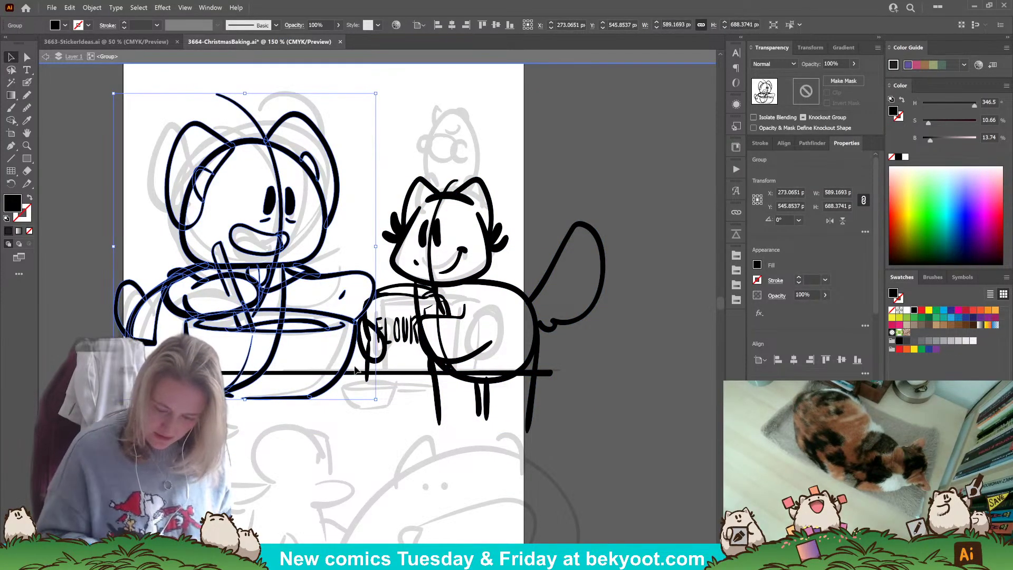
{"action": "left_click_drag", "start_coordinate": [350, 366], "coordinate": [336, 365]}
{"action": "left_click", "coordinate": [611, 337]}
- Inside the smaller character's group, draw the eared head top, cheek tufts and right side of a tiny creature sitting on its head
{"action": "left_click_drag", "start_coordinate": [440, 379], "coordinate": [449, 402]}
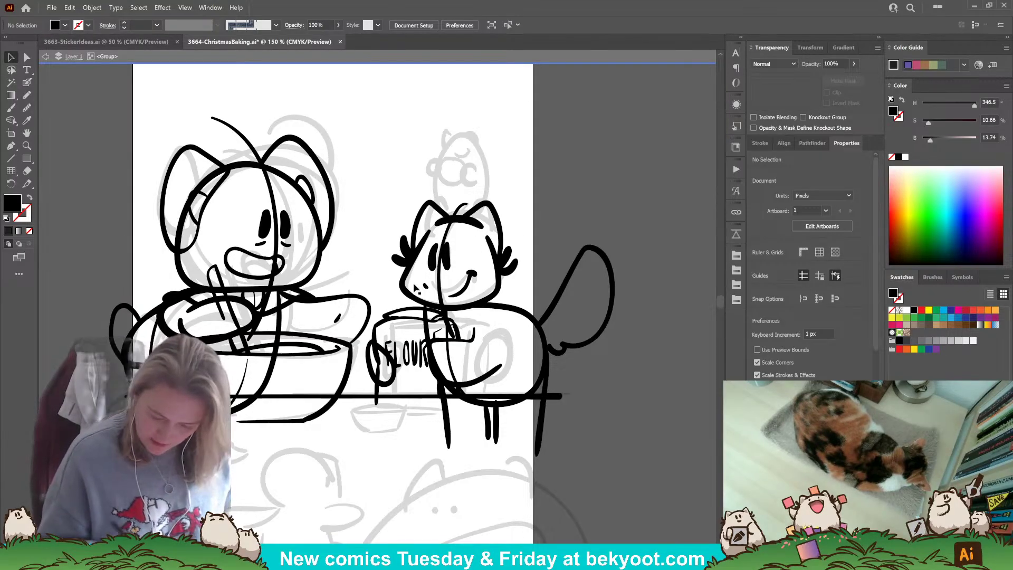
{"action": "double_click", "coordinate": [453, 226]}
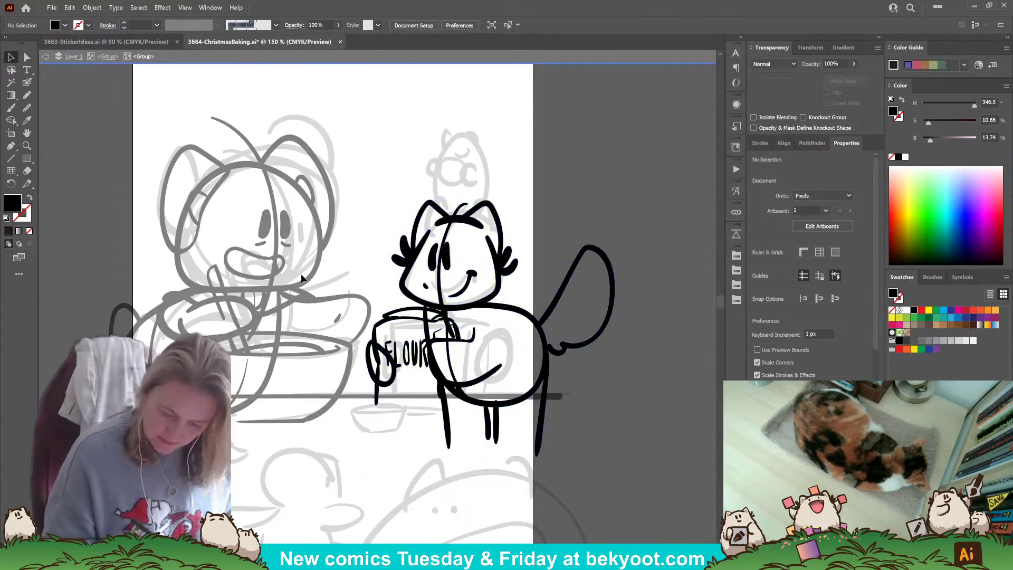
{"action": "key", "text": "b"}
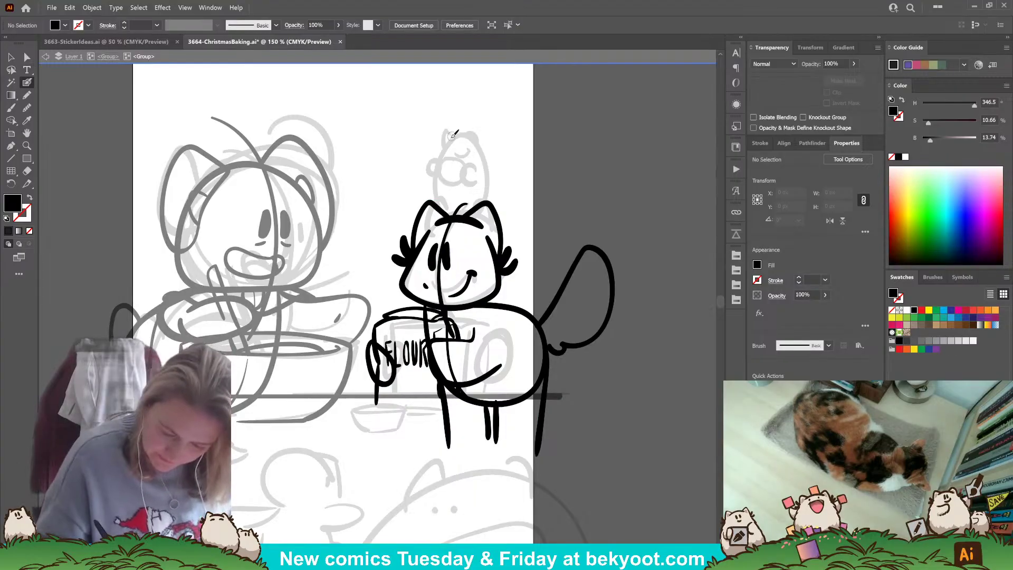
{"action": "mouse_move", "coordinate": [460, 134]}
{"action": "left_mouse_down"}
{"action": "mouse_move", "coordinate": [482, 148]}
{"action": "mouse_move", "coordinate": [450, 132]}
{"action": "mouse_move", "coordinate": [439, 141]}
{"action": "mouse_move", "coordinate": [485, 136]}
{"action": "left_mouse_up"}
{"action": "mouse_move", "coordinate": [482, 147]}
{"action": "left_mouse_down"}
{"action": "mouse_move", "coordinate": [492, 141]}
{"action": "mouse_move", "coordinate": [434, 140]}
{"action": "mouse_move", "coordinate": [427, 150]}
{"action": "mouse_move", "coordinate": [494, 169]}
{"action": "mouse_move", "coordinate": [496, 211]}
{"action": "left_mouse_up"}
{"action": "key", "text": "ctrl+z"}
{"action": "key", "text": "ctrl+z"}
{"action": "left_click_drag", "start_coordinate": [492, 157], "coordinate": [497, 204]}
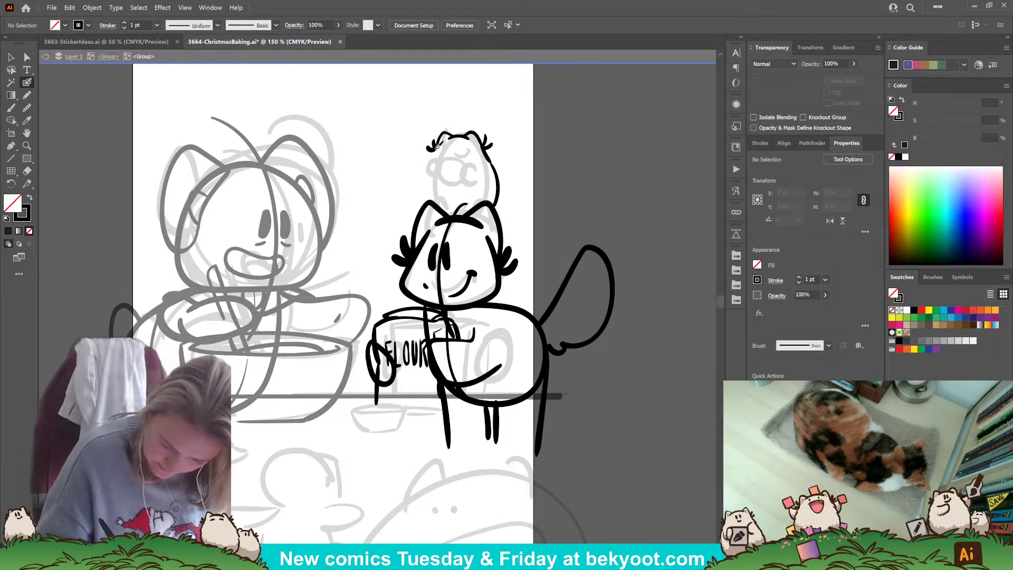
- Try several curves for the tiny creature's left side and undo them
{"action": "key", "text": "ctrl+z"}
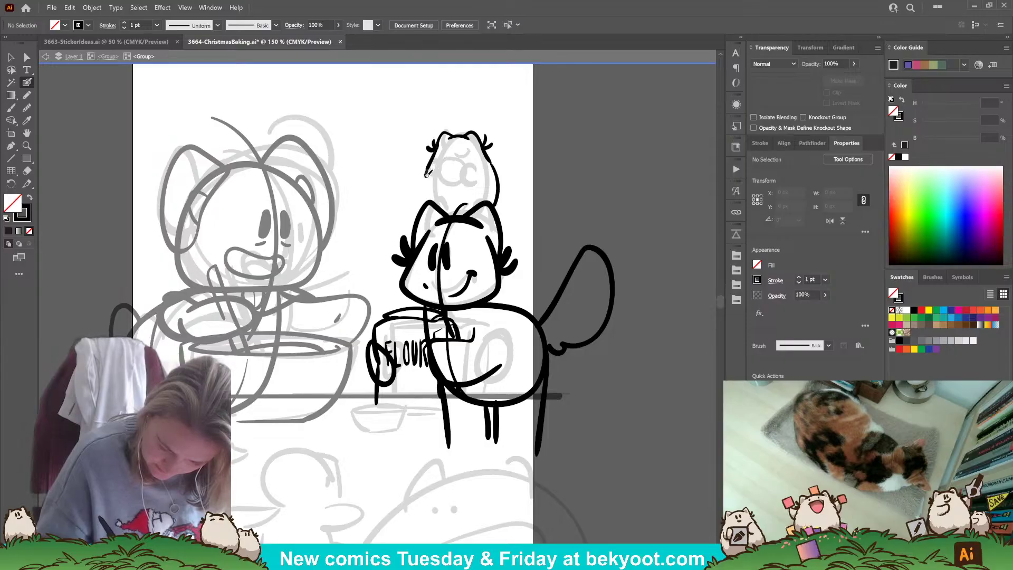
{"action": "key", "text": "ctrl+z"}
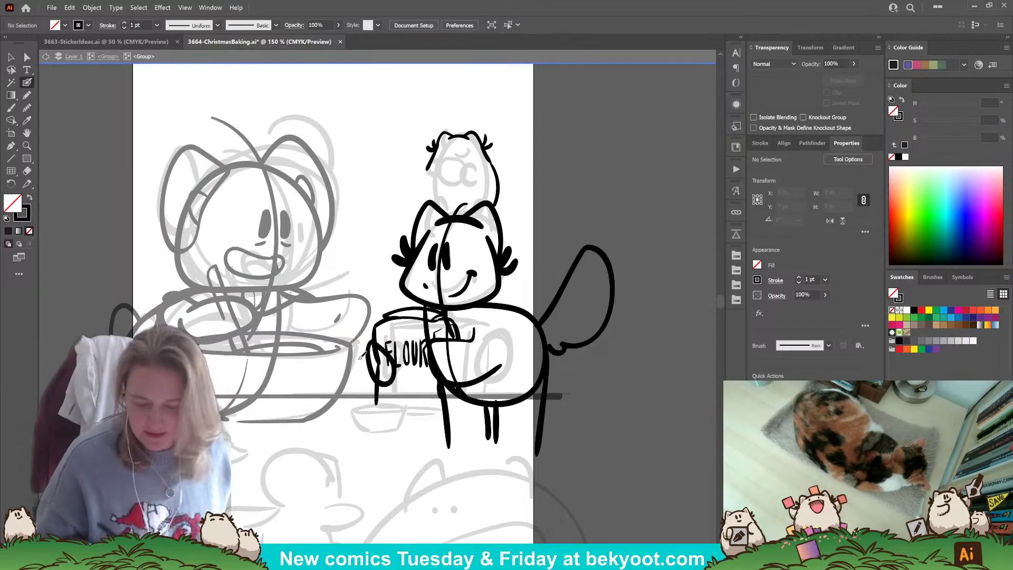
{"action": "mouse_move", "coordinate": [430, 155]}
{"action": "left_mouse_down"}
{"action": "mouse_move", "coordinate": [422, 198]}
{"action": "mouse_move", "coordinate": [447, 213]}
{"action": "left_mouse_up"}
{"action": "key", "text": "ctrl+z"}
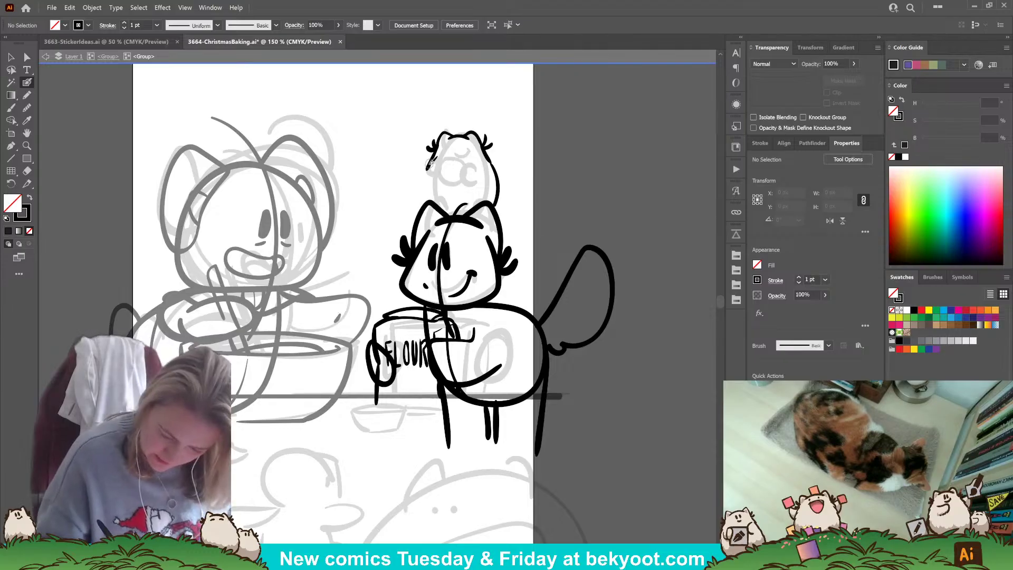
{"action": "left_click_drag", "start_coordinate": [425, 180], "coordinate": [427, 205]}
{"action": "key", "text": "ctrl+z"}
- Delete the short stroke on the tiny creature's left side and draw a rounded oval muzzle on its face
{"action": "left_click_drag", "start_coordinate": [514, 183], "coordinate": [515, 186]}
{"action": "left_click_drag", "start_coordinate": [505, 127], "coordinate": [503, 122]}
{"action": "left_click_drag", "start_coordinate": [425, 170], "coordinate": [440, 147]}
{"action": "key", "text": "Delete"}
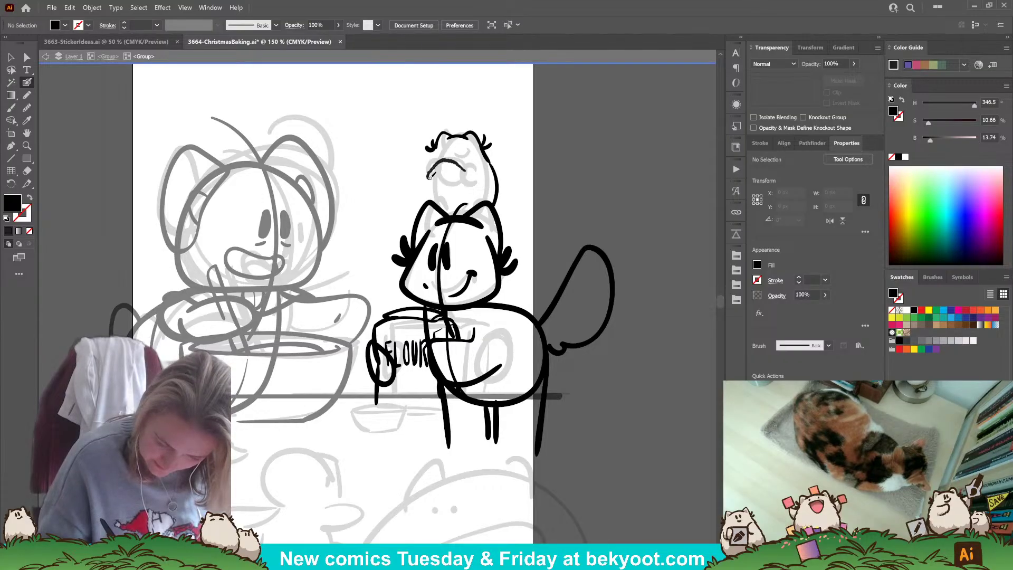
{"action": "left_click_drag", "start_coordinate": [442, 186], "coordinate": [465, 173]}
{"action": "key", "text": "ctrl+z"}
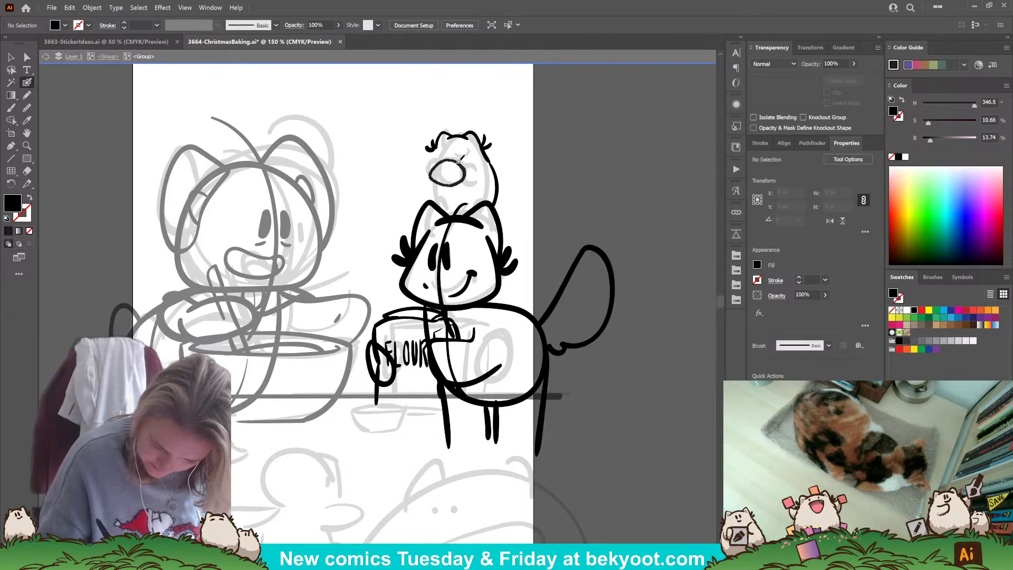
- Move the oval on the tiny creature slightly left and down so that it overlaps the edge of its body
{"action": "left_click", "coordinate": [458, 182], "text": "ctrl"}
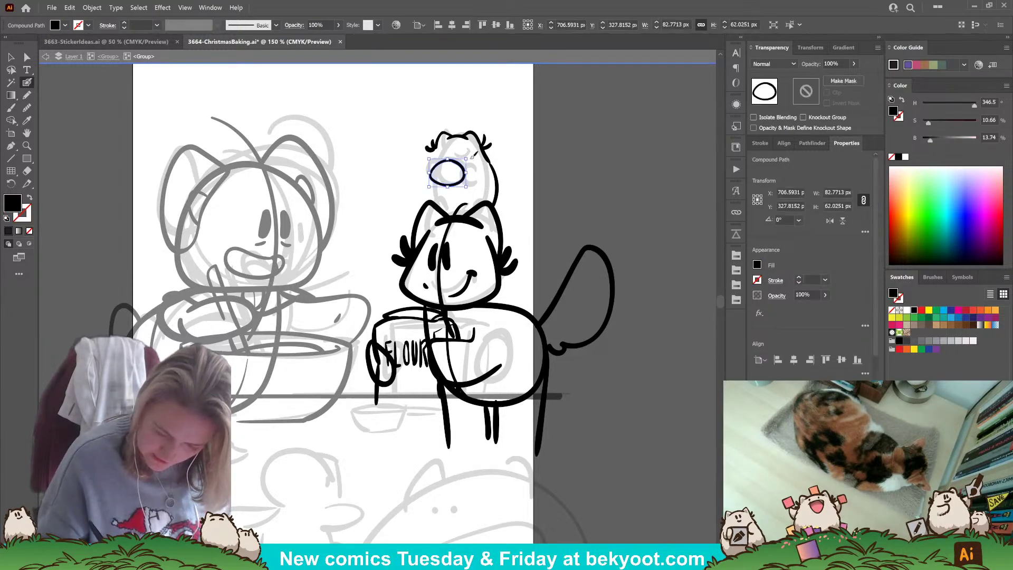
{"action": "left_click", "coordinate": [555, 152], "text": "ctrl"}
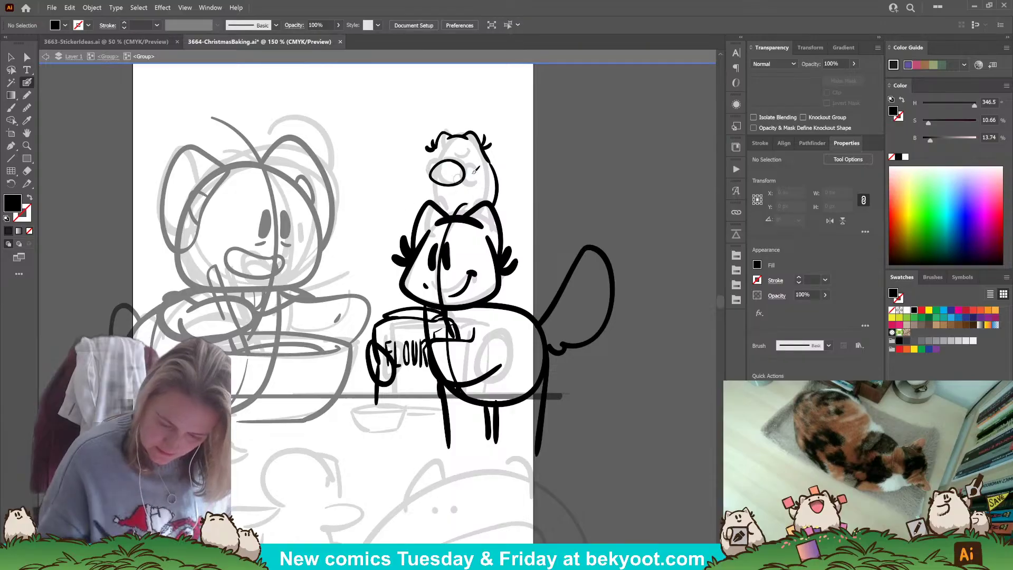
{"action": "mouse_move", "coordinate": [470, 182]}
{"action": "left_mouse_down"}
{"action": "mouse_move", "coordinate": [428, 181]}
{"action": "mouse_move", "coordinate": [455, 186]}
{"action": "left_mouse_up"}
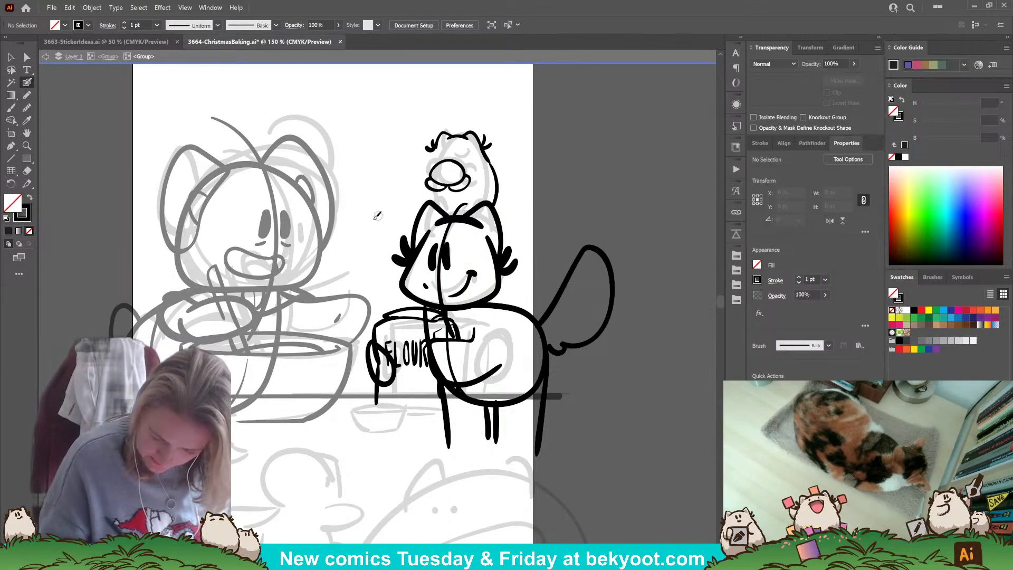
{"action": "key", "text": "ctrl+z"}
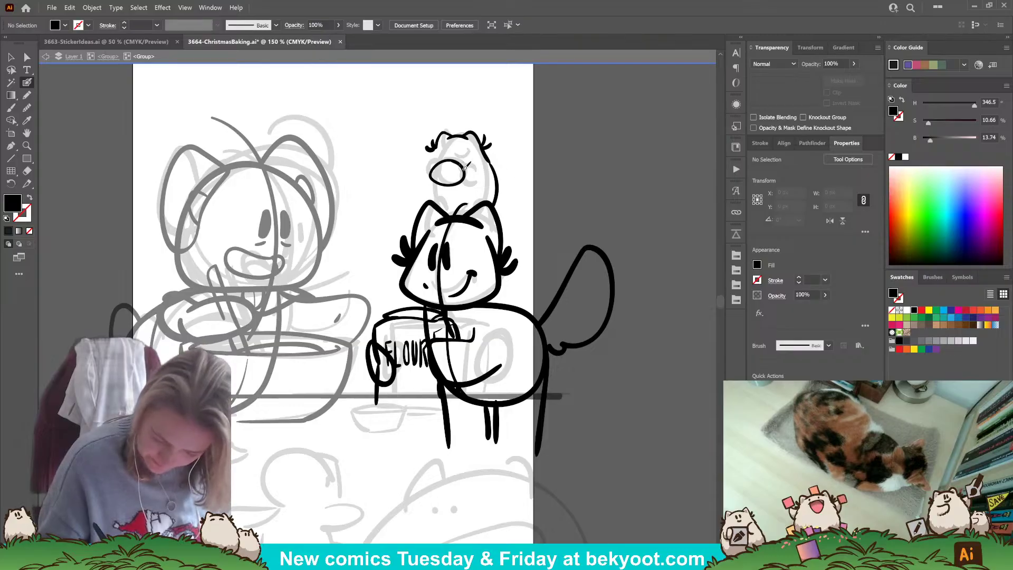
{"action": "left_click_drag", "start_coordinate": [464, 176], "coordinate": [453, 179]}
{"action": "left_click", "coordinate": [452, 143], "text": "ctrl"}
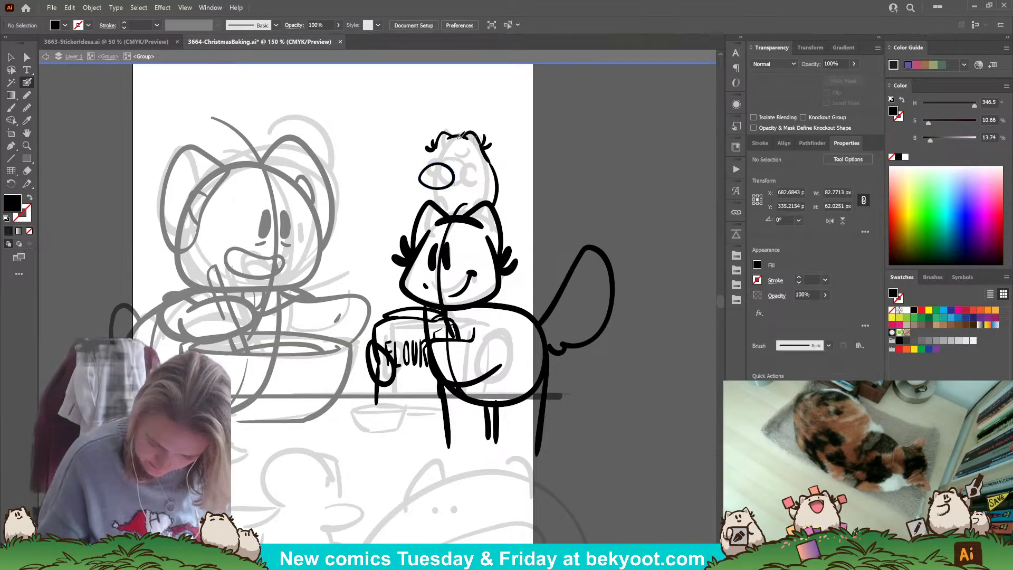
{"action": "left_click_drag", "start_coordinate": [451, 145], "coordinate": [454, 153]}
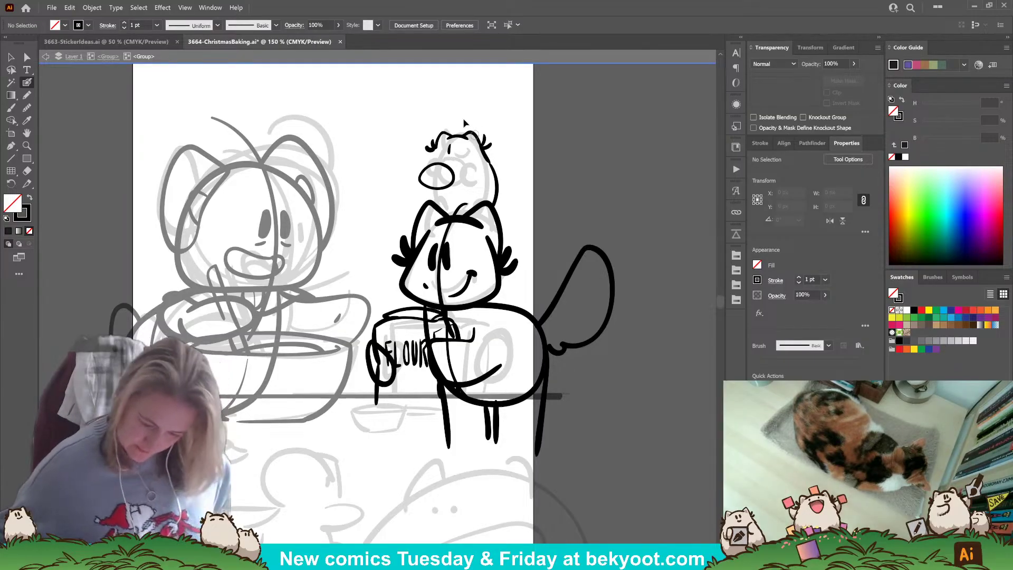
{"action": "key", "text": "ctrl+z"}
{"action": "key", "text": "ctrl+z"}
- Draw two eyes, a small curved smile and a tiny dot on the creature's face, deleting the short curved stroke below the eyes
{"action": "scroll", "coordinate": [488, 150], "scroll_direction": "up", "scroll_amount": 1}
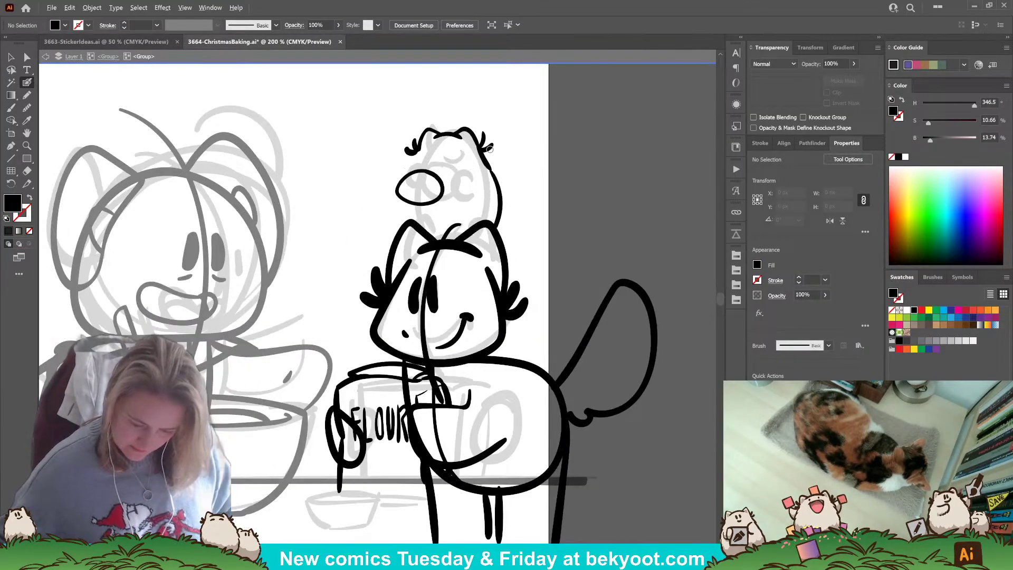
{"action": "left_click_drag", "start_coordinate": [490, 149], "coordinate": [355, 159]}
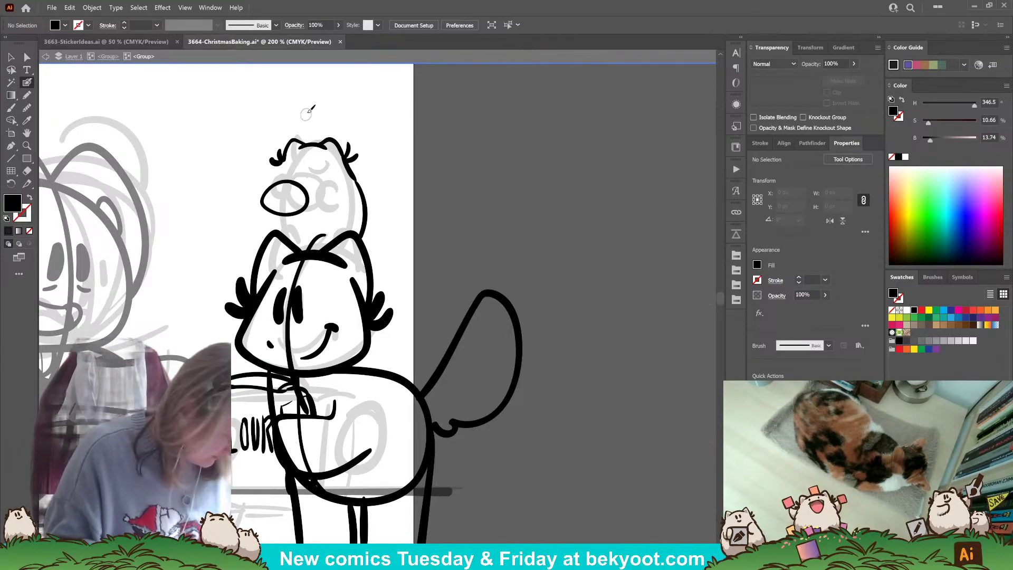
{"action": "left_click_drag", "start_coordinate": [303, 156], "coordinate": [311, 167]}
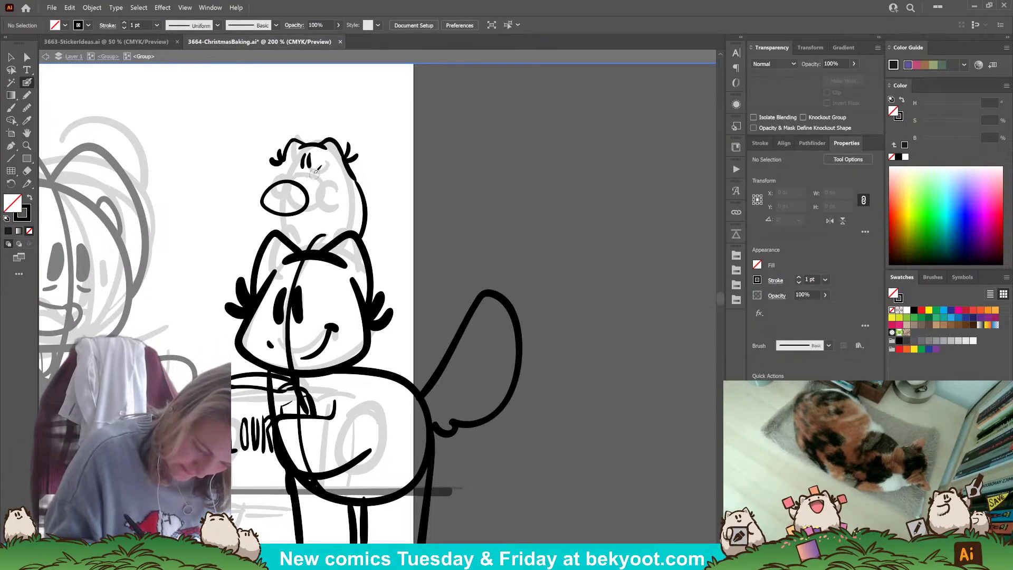
{"action": "left_click_drag", "start_coordinate": [318, 170], "coordinate": [328, 165]}
{"action": "left_click", "coordinate": [306, 177], "text": "ctrl"}
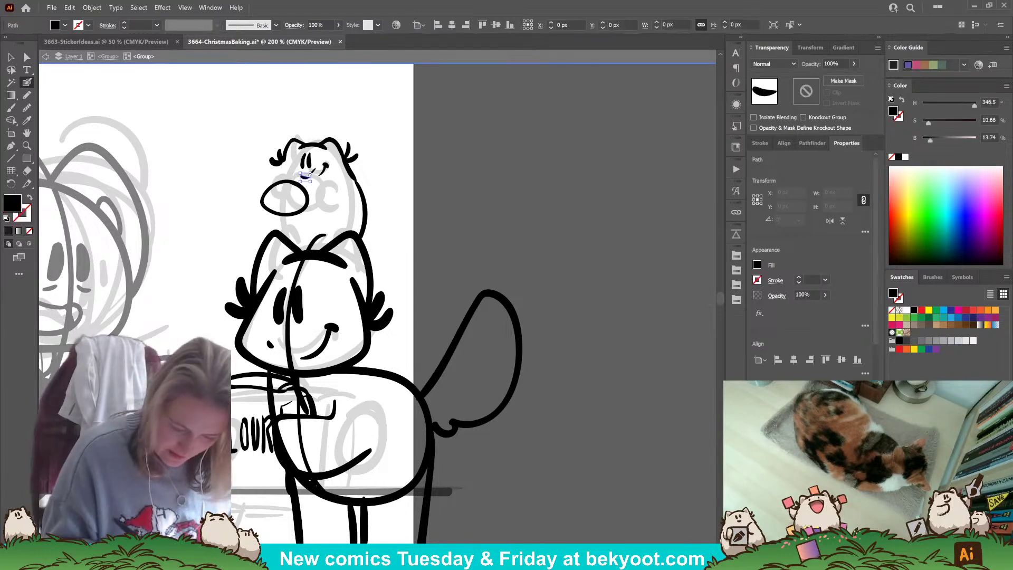
{"action": "key", "text": "Delete"}
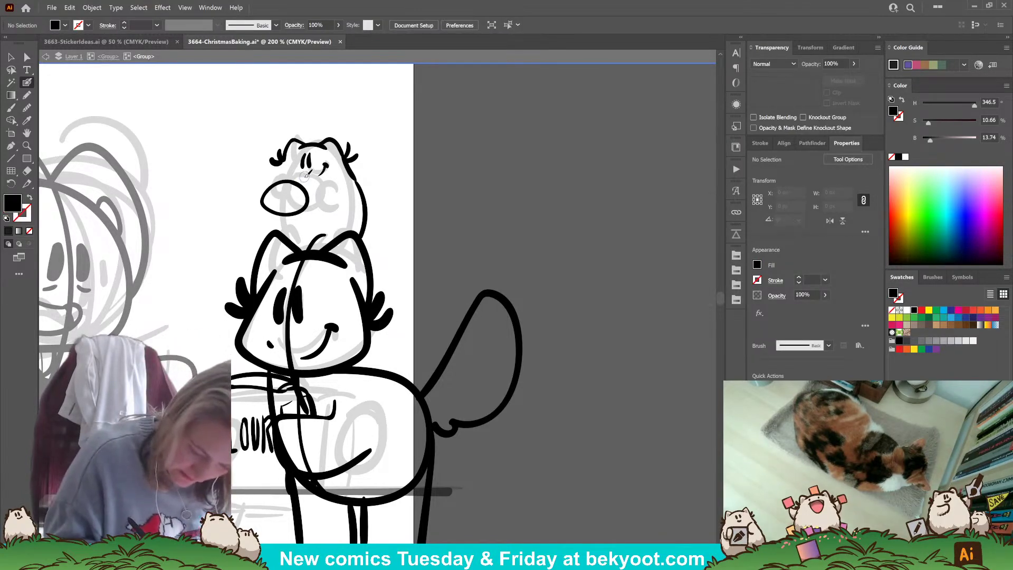
{"action": "key", "text": "shift+x"}
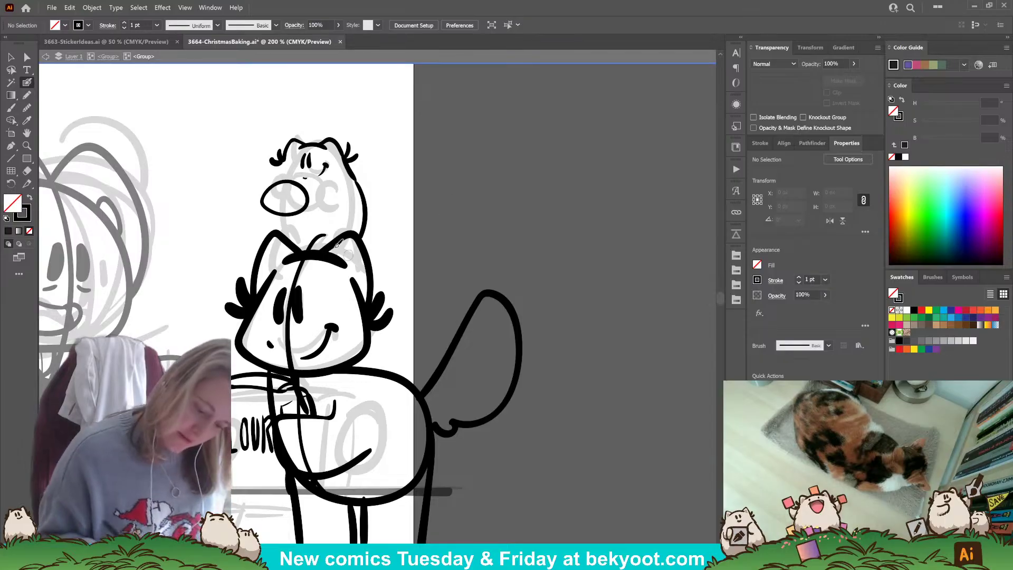
- Rotate the oval beside the tiny creature clockwise to about 332°
{"action": "left_click", "coordinate": [305, 210], "text": "ctrl"}
{"action": "left_click_drag", "start_coordinate": [314, 181], "coordinate": [308, 209]}
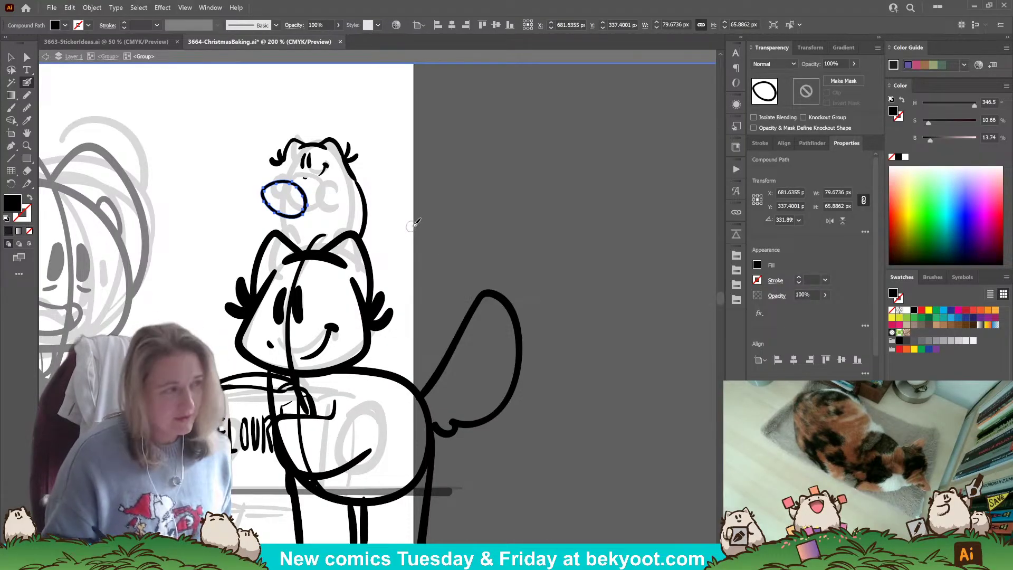
- Try several egg outlines in the empty area above the tiny creature and undo them
{"action": "left_click_drag", "start_coordinate": [374, 207], "coordinate": [475, 323]}
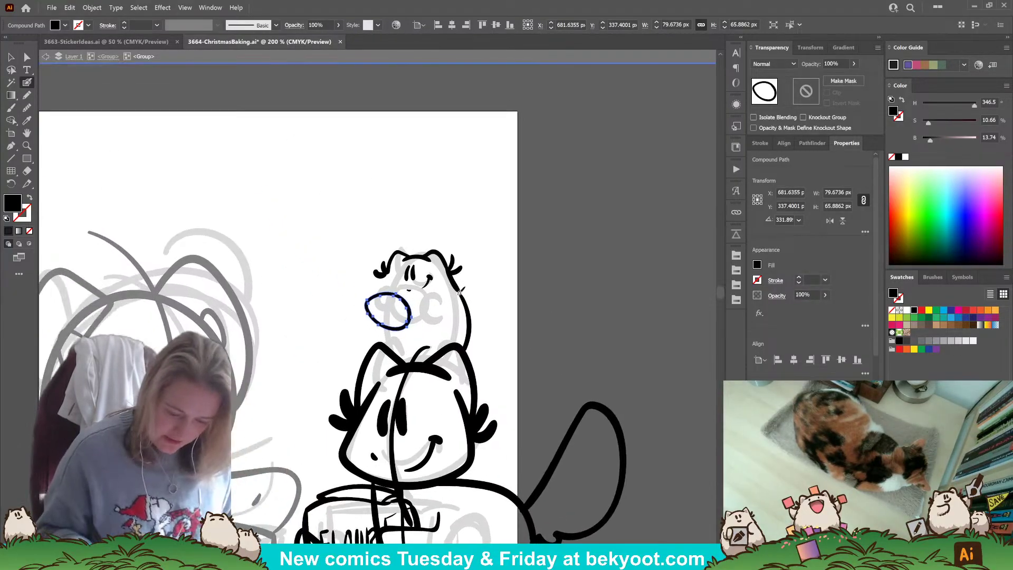
{"action": "left_click_drag", "start_coordinate": [292, 210], "coordinate": [288, 221]}
{"action": "key", "text": "ctrl+z"}
{"action": "left_click_drag", "start_coordinate": [300, 184], "coordinate": [294, 199]}
{"action": "key", "text": "ctrl+z"}
{"action": "mouse_move", "coordinate": [290, 243]}
{"action": "left_mouse_down"}
{"action": "mouse_move", "coordinate": [287, 214]}
{"action": "mouse_move", "coordinate": [310, 182]}
{"action": "left_mouse_up"}
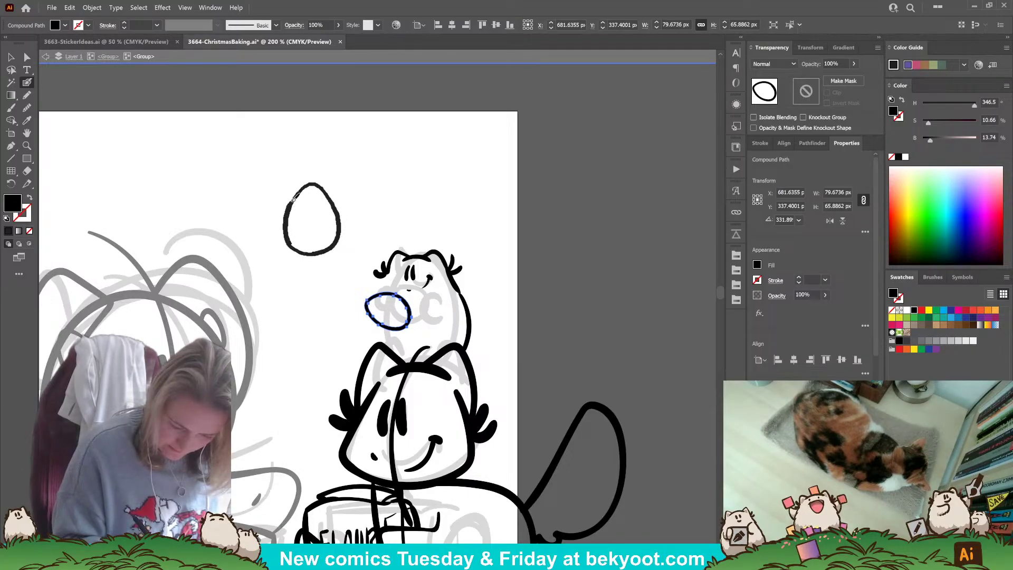
{"action": "left_click_drag", "start_coordinate": [306, 186], "coordinate": [312, 183]}
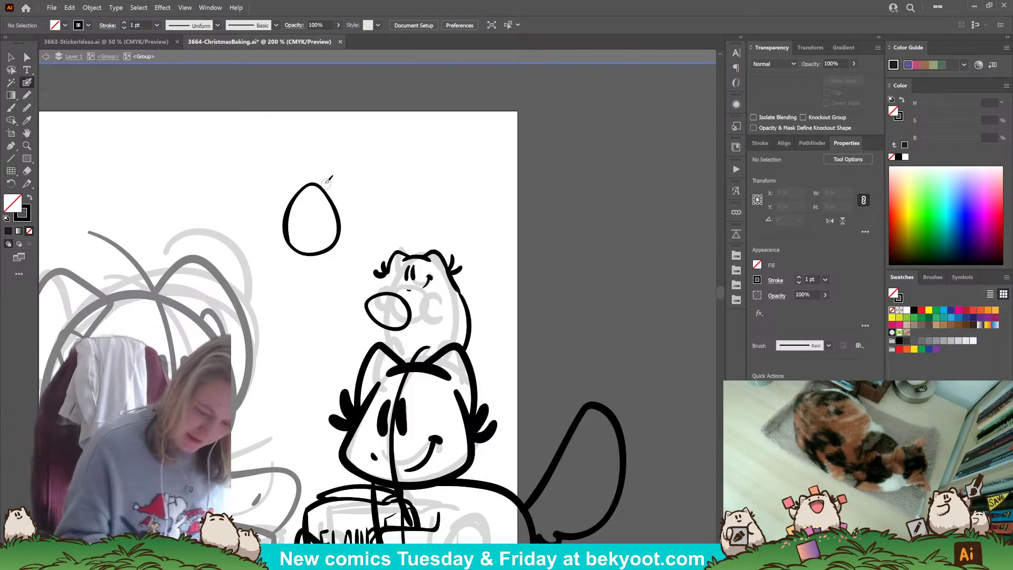
{"action": "key", "text": "ctrl+z"}
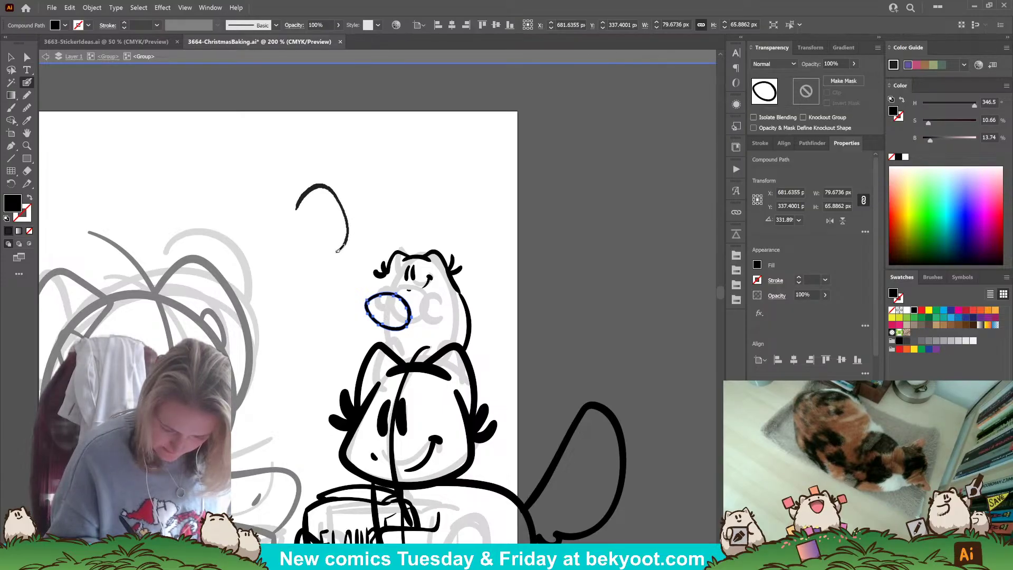
- Draw a closed egg outline about 102 by 126 px in the empty area above the tiny creature and smooth its contours
{"action": "left_click_drag", "start_coordinate": [331, 254], "coordinate": [316, 257]}
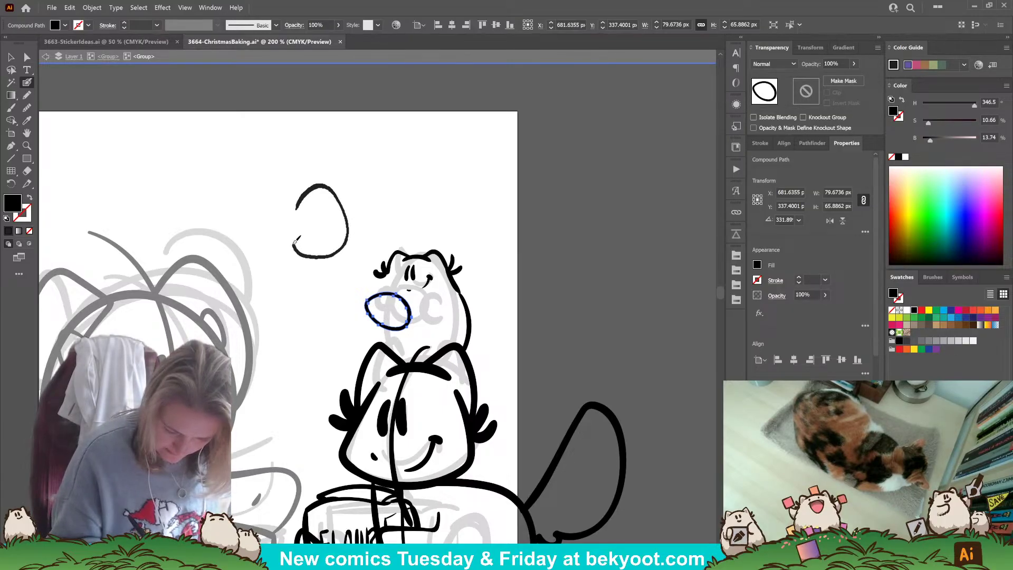
{"action": "left_click_drag", "start_coordinate": [304, 195], "coordinate": [307, 190]}
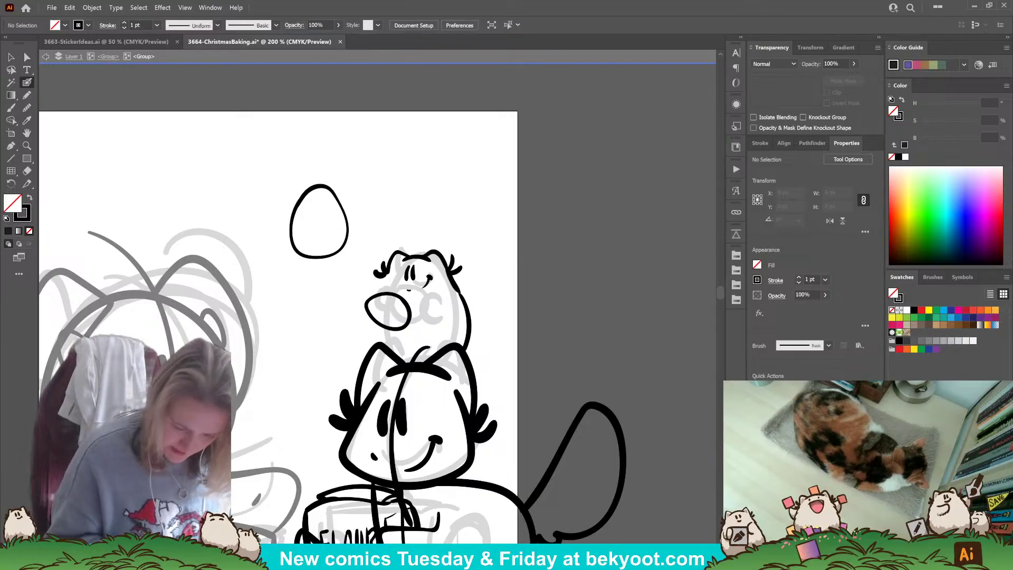
{"action": "left_click", "coordinate": [27, 108]}
{"action": "left_click", "coordinate": [346, 225], "text": "ctrl"}
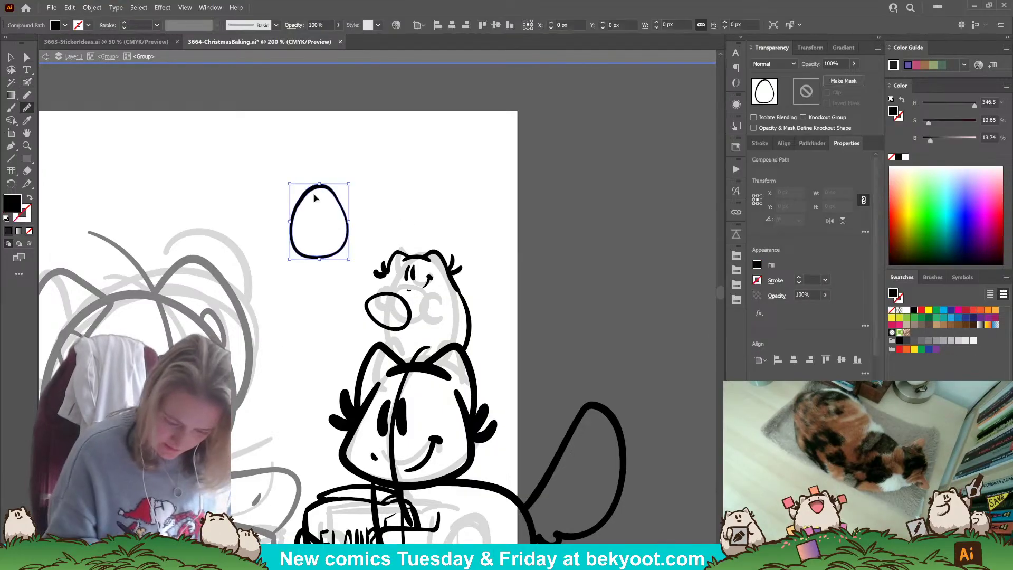
{"action": "left_click_drag", "start_coordinate": [310, 196], "coordinate": [335, 189]}
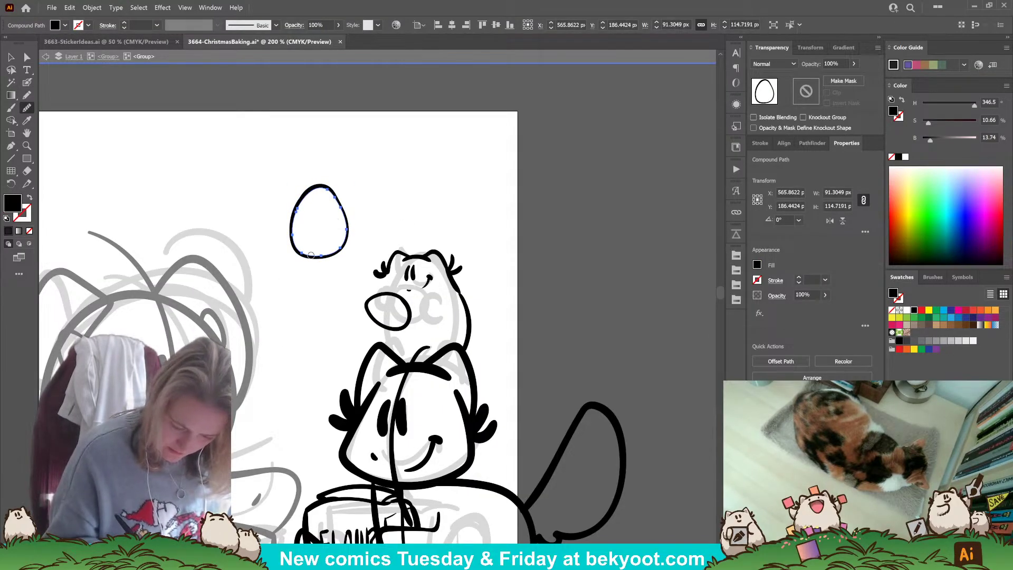
{"action": "left_click", "coordinate": [305, 194], "text": "ctrl"}
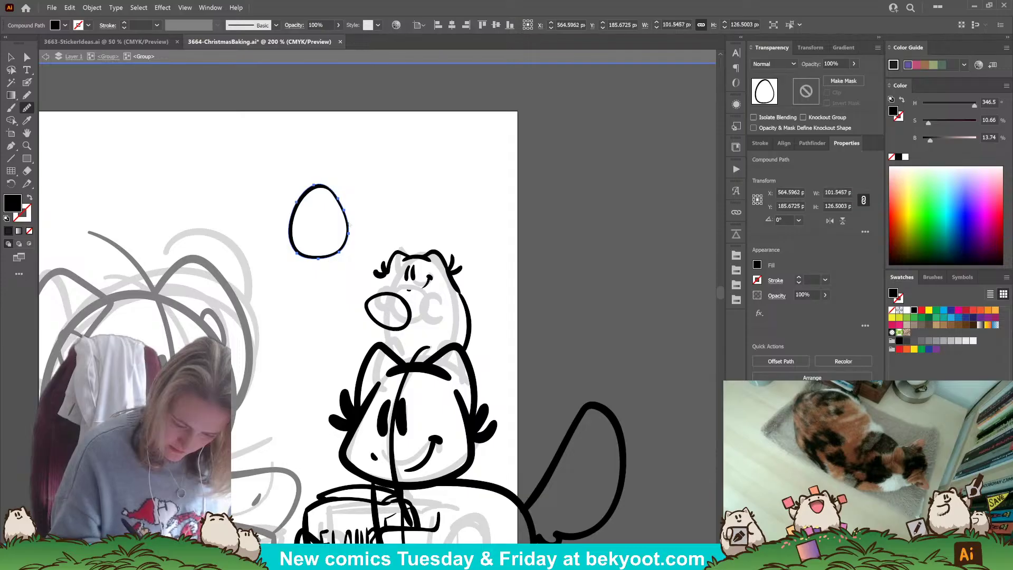
- Scale the egg outline down proportionally to roughly three quarters of its size
{"action": "left_click", "coordinate": [11, 57]}
{"action": "left_click", "coordinate": [354, 255]}
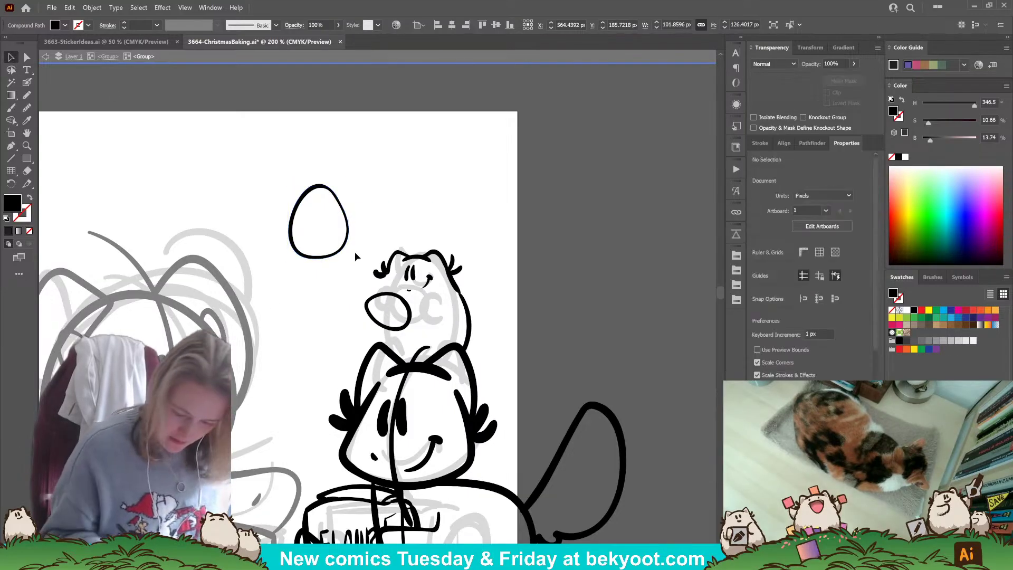
{"action": "left_click", "coordinate": [343, 244]}
{"action": "left_click_drag", "start_coordinate": [349, 183], "coordinate": [333, 205]}
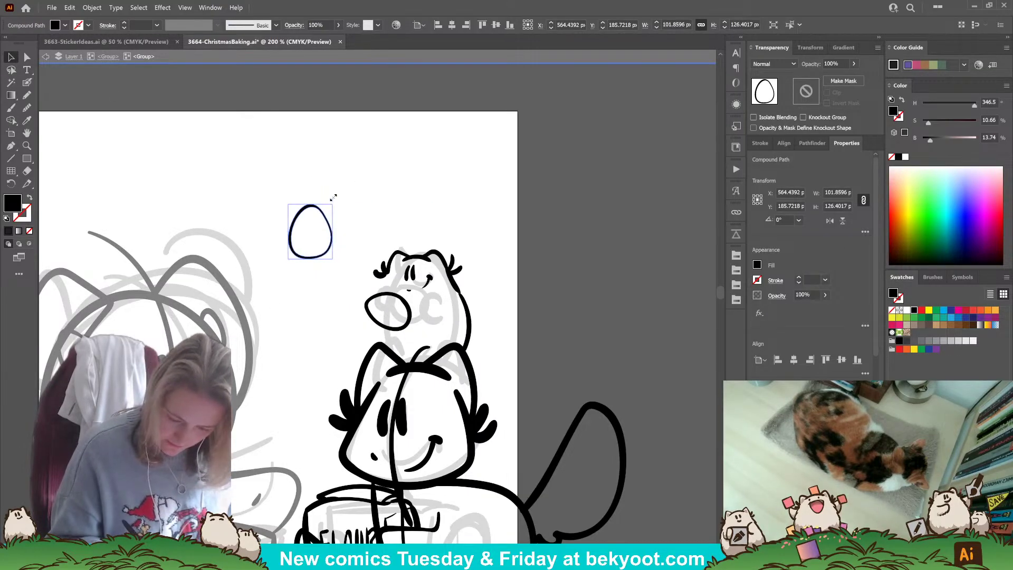
- Delete the old oval beside the small cat and put the egg there, scaled to about 74 px wide and rotated about 47°
{"action": "left_click", "coordinate": [393, 322]}
{"action": "key", "text": "Delete"}
{"action": "left_click_drag", "start_coordinate": [332, 251], "coordinate": [421, 331]}
{"action": "left_click_drag", "start_coordinate": [428, 280], "coordinate": [407, 338]}
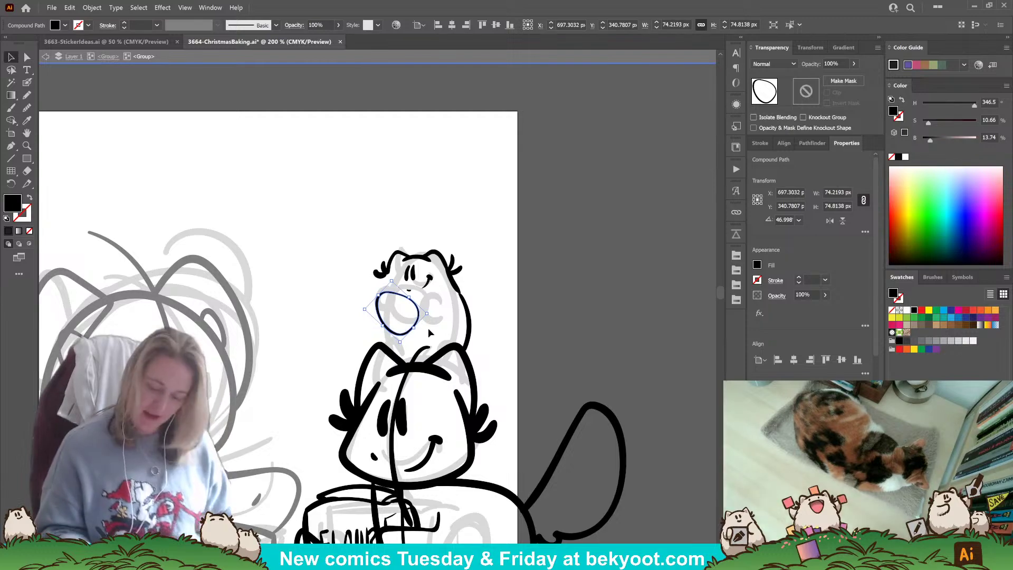
- Paint a curved brush stroke along the inside of the egg's lower edge, from its left side around to its right side
{"action": "scroll", "coordinate": [414, 306], "scroll_direction": "down", "scroll_amount": 2}
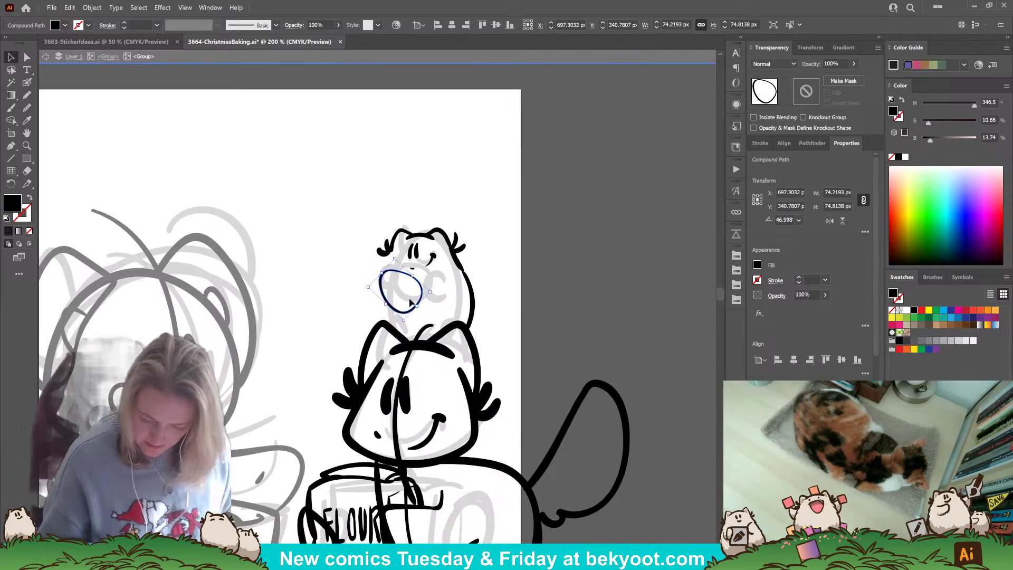
{"action": "key", "text": "ctrl+equal"}
{"action": "key", "text": "ctrl+equal"}
{"action": "key", "text": "ctrl+equal"}
{"action": "left_click_drag", "start_coordinate": [426, 381], "coordinate": [263, 319]}
{"action": "key", "text": "shift+b"}
{"action": "key", "text": "ctrl+shift+a"}
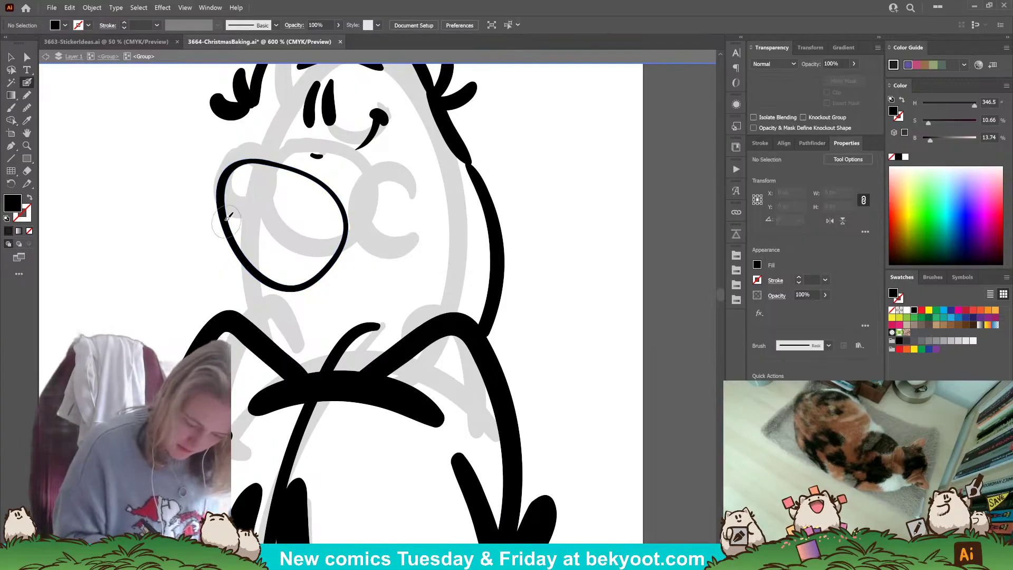
{"action": "mouse_move", "coordinate": [229, 222]}
{"action": "left_mouse_down"}
{"action": "mouse_move", "coordinate": [261, 267]}
{"action": "mouse_move", "coordinate": [298, 274]}
{"action": "mouse_move", "coordinate": [332, 261]}
{"action": "left_mouse_up"}
{"action": "key", "text": "shift+x"}
{"action": "key", "text": "ctrl+z"}
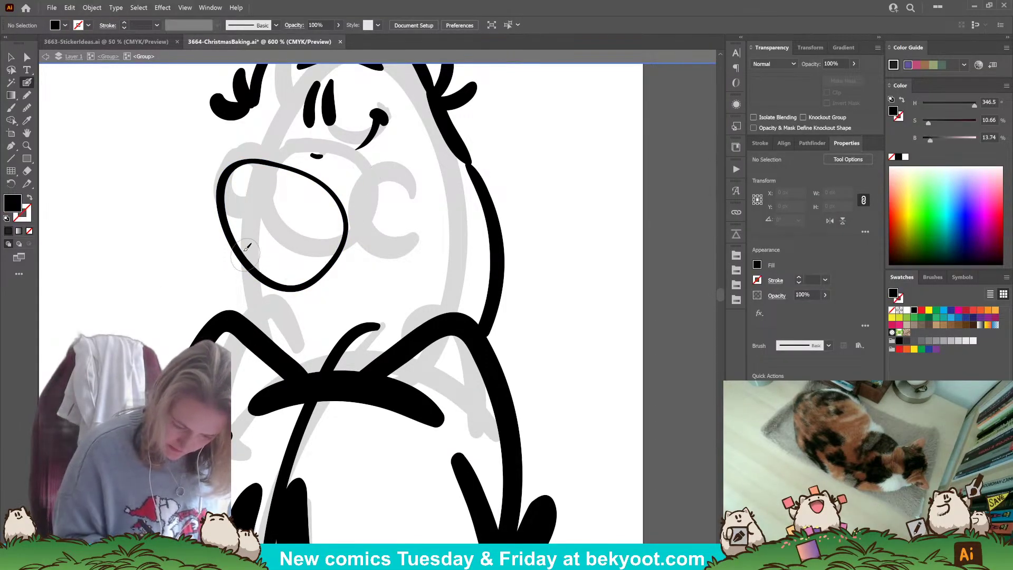
{"action": "mouse_move", "coordinate": [227, 228]}
{"action": "left_mouse_down"}
{"action": "mouse_move", "coordinate": [280, 280]}
{"action": "mouse_move", "coordinate": [318, 271]}
{"action": "mouse_move", "coordinate": [345, 238]}
{"action": "left_mouse_up"}
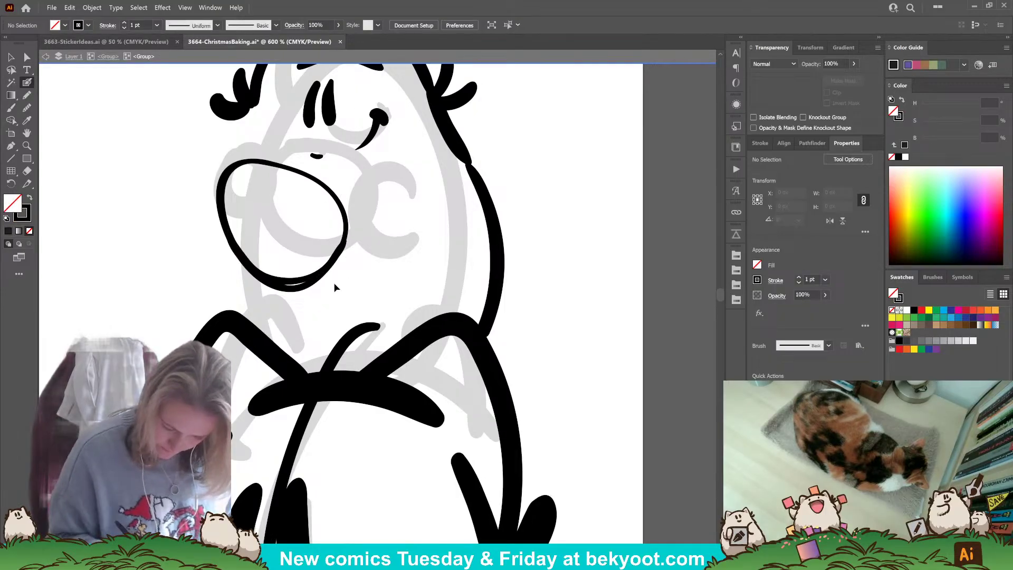
- Adjust the end anchor and handle of the new stroke where it meets the egg's right side
{"action": "key", "text": "a"}
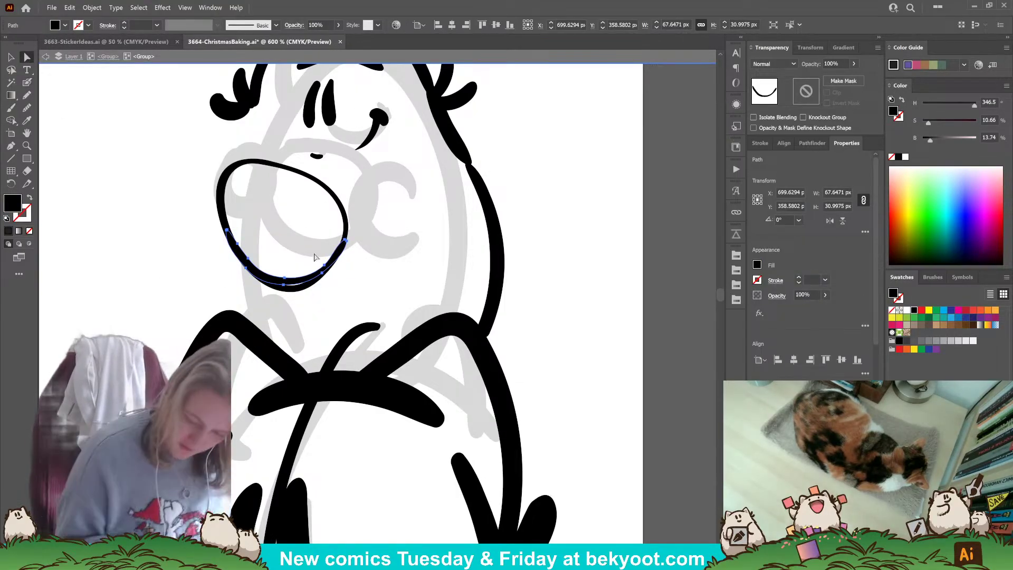
{"action": "left_click", "coordinate": [346, 241]}
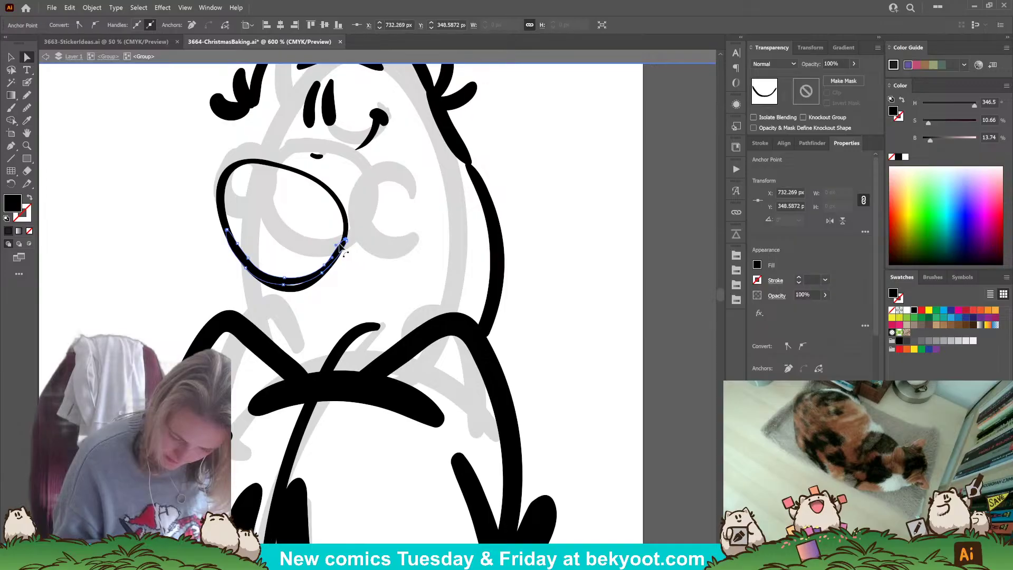
{"action": "left_click_drag", "start_coordinate": [335, 251], "coordinate": [339, 255]}
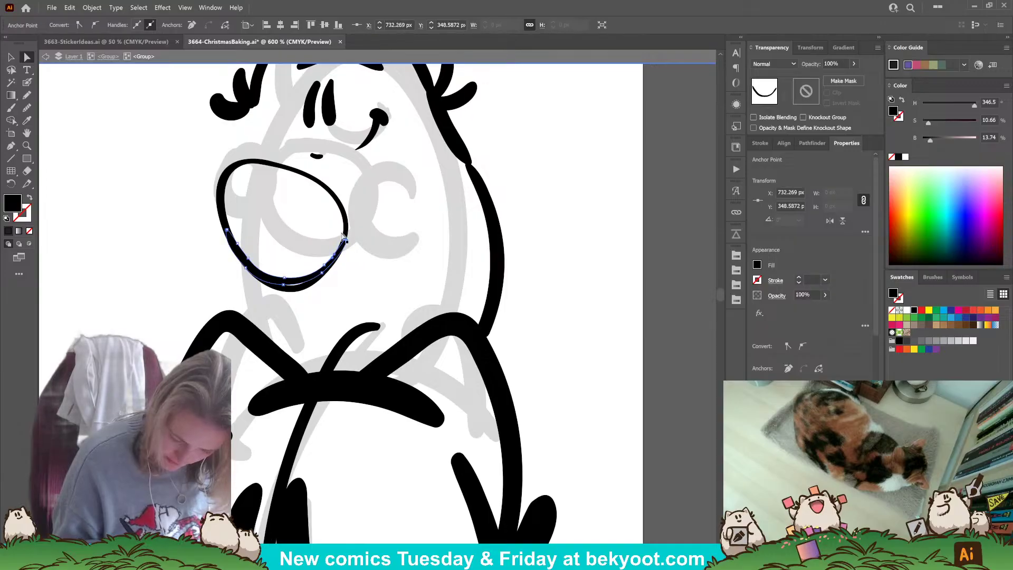
- Erase the egg's original bottom outline outside the new stroke
{"action": "left_click", "coordinate": [299, 294], "text": "ctrl"}
{"action": "left_click", "coordinate": [295, 290]}
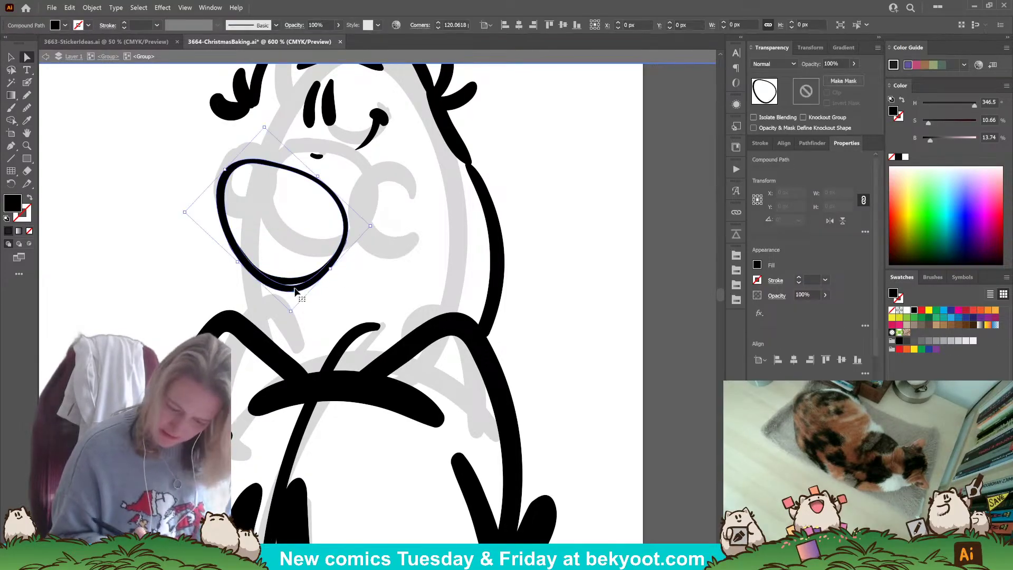
{"action": "key", "text": "shift+e"}
{"action": "mouse_move", "coordinate": [229, 296]}
{"action": "left_mouse_down"}
{"action": "mouse_move", "coordinate": [229, 266]}
{"action": "mouse_move", "coordinate": [294, 295]}
{"action": "mouse_move", "coordinate": [350, 261]}
{"action": "left_mouse_up"}
{"action": "key", "text": "v"}
{"action": "left_click", "coordinate": [293, 315]}
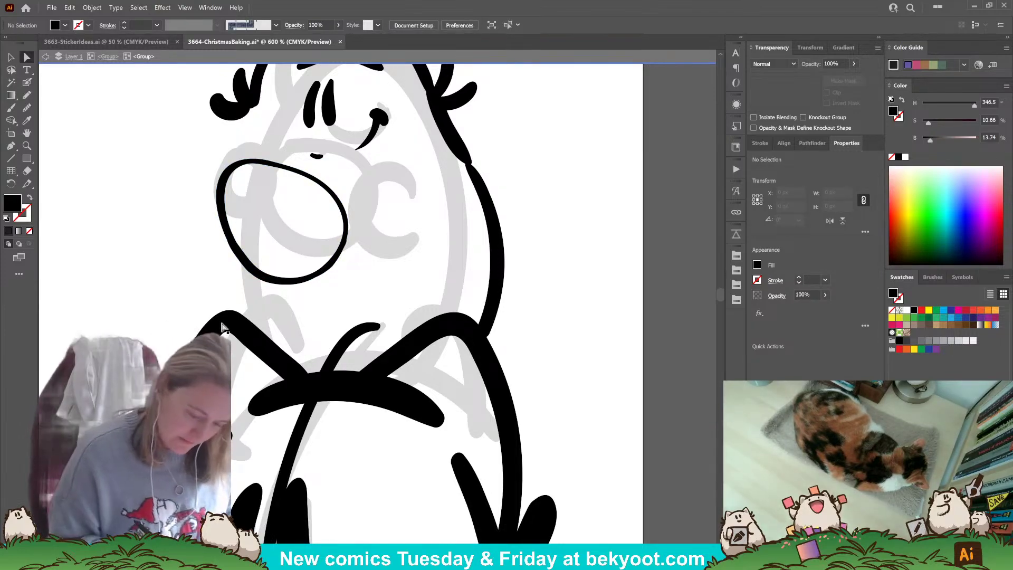
- Unite the remaining egg outline and the new bottom stroke into one shape
{"action": "key", "text": "v"}
{"action": "left_click", "coordinate": [267, 286]}
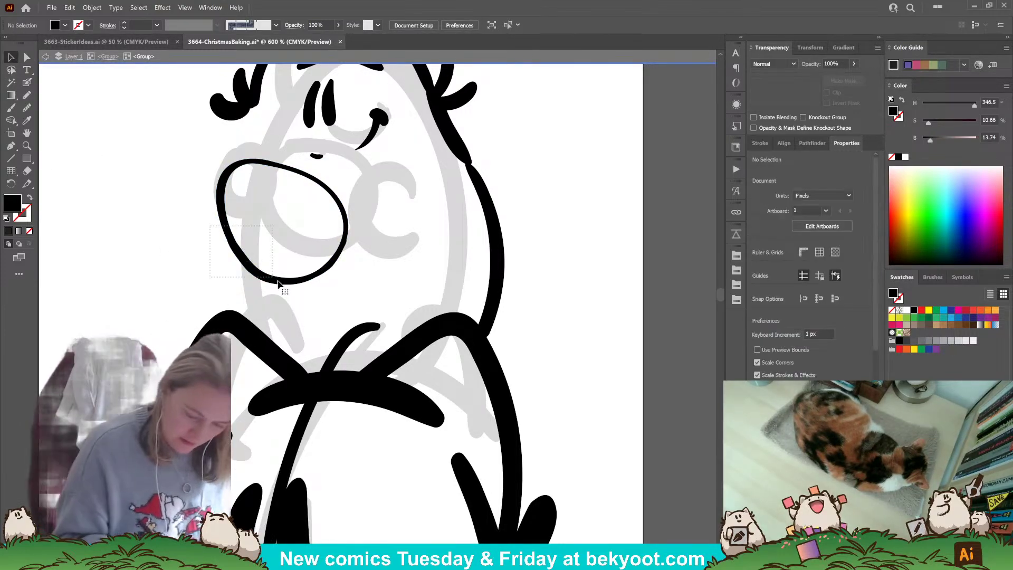
{"action": "left_click", "coordinate": [812, 143]}
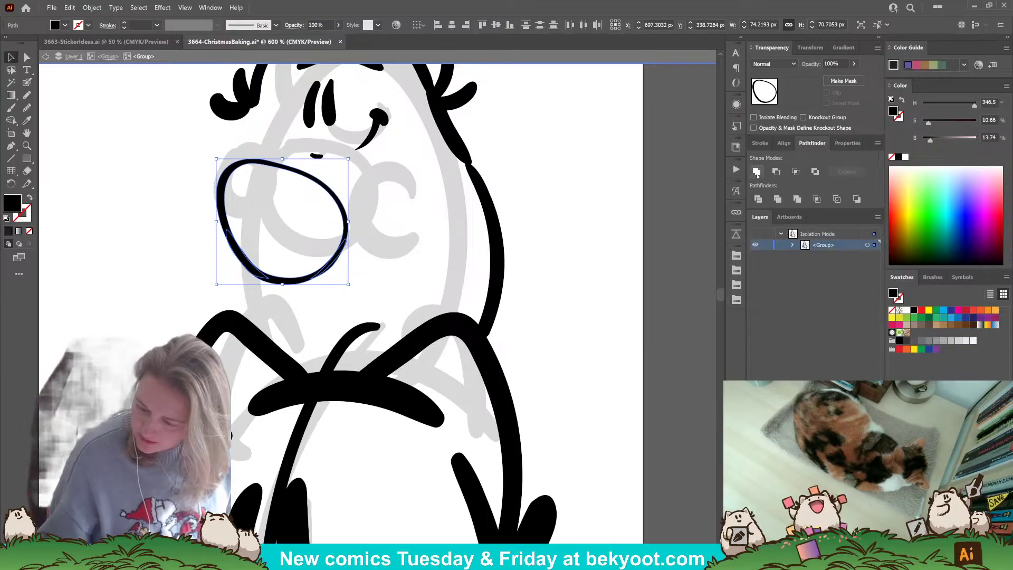
{"action": "left_click", "coordinate": [757, 172]}
- Smooth the join on the lower left side of the egg outline
{"action": "left_click", "coordinate": [26, 108]}
{"action": "mouse_move", "coordinate": [224, 231]}
{"action": "left_mouse_down"}
{"action": "mouse_move", "coordinate": [236, 231]}
{"action": "mouse_move", "coordinate": [249, 261]}
{"action": "left_mouse_up"}
{"action": "left_click", "coordinate": [250, 264], "text": "ctrl"}
- Shift the egg's inner contour about 2 px left to thicken the right edge, and smooth the lower right join
{"action": "key", "text": "a"}
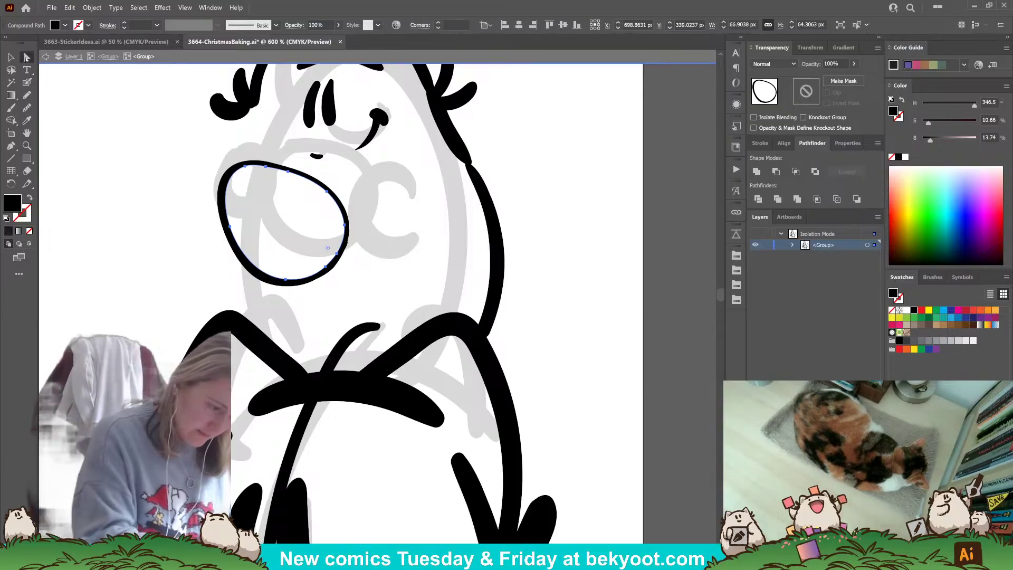
{"action": "left_click_drag", "start_coordinate": [231, 228], "coordinate": [226, 228]}
{"action": "left_click_drag", "start_coordinate": [356, 250], "coordinate": [338, 267]}
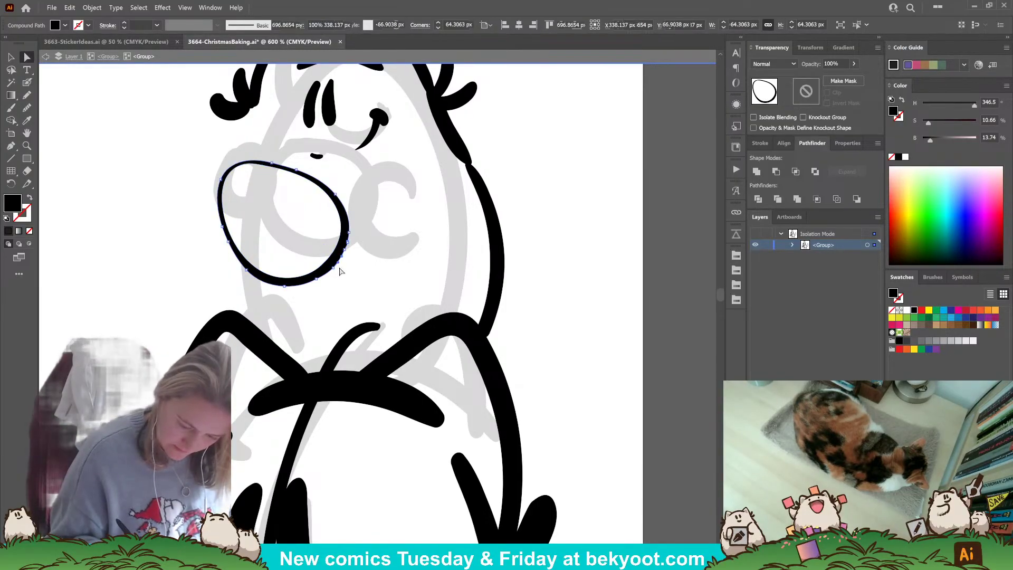
{"action": "left_click", "coordinate": [27, 108]}
{"action": "left_click_drag", "start_coordinate": [334, 270], "coordinate": [342, 241]}
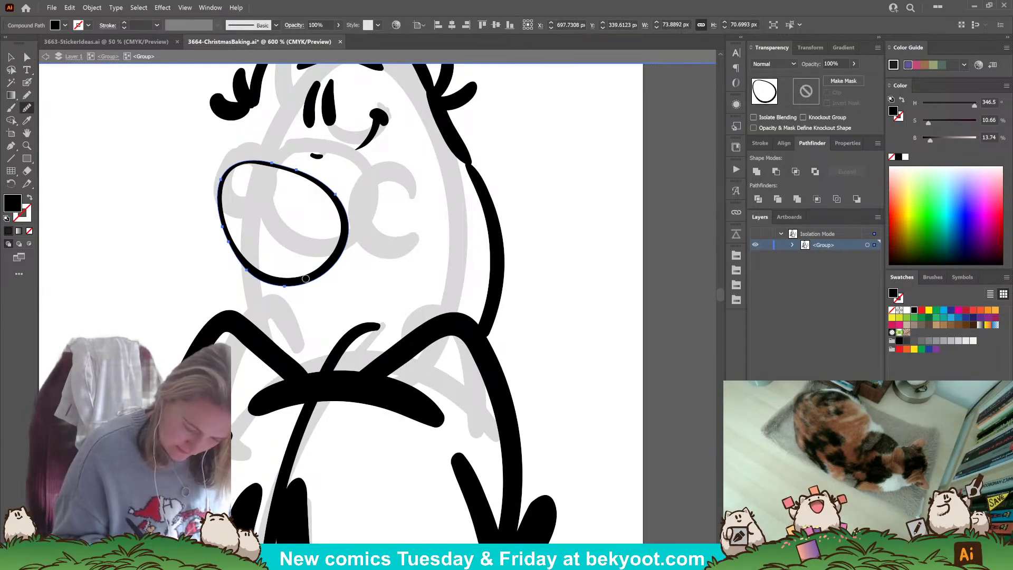
- Examine the egg outline's inner contour up close and its overall shape against the small cat
{"action": "left_click", "coordinate": [27, 56]}
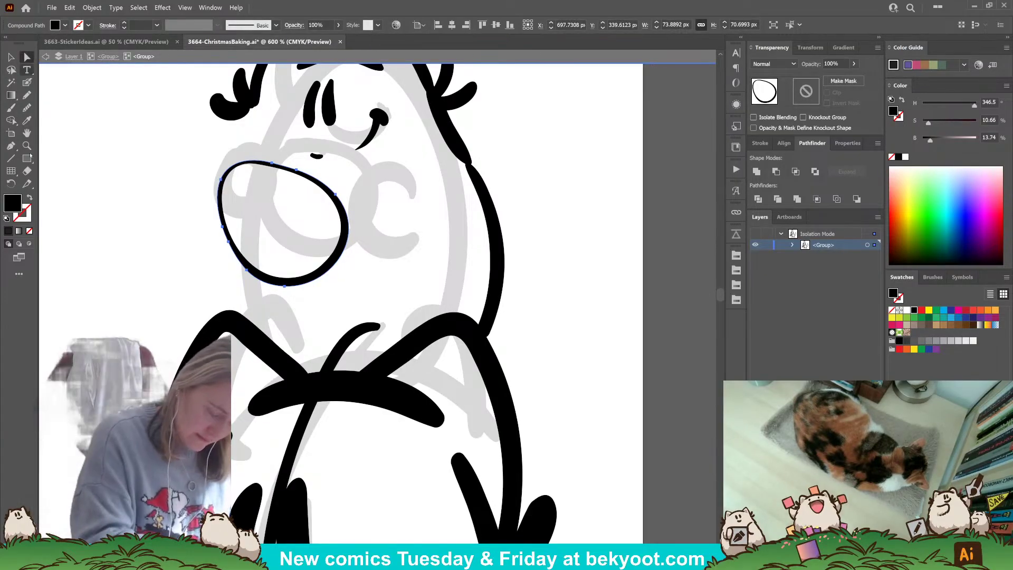
{"action": "left_click", "coordinate": [320, 271]}
{"action": "left_click", "coordinate": [11, 56]}
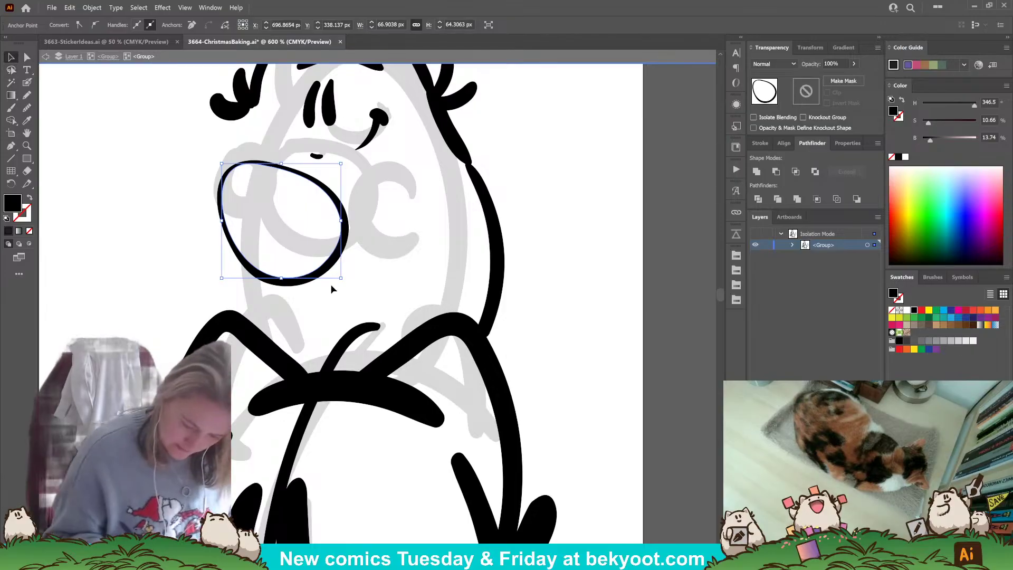
{"action": "left_click_drag", "start_coordinate": [342, 279], "coordinate": [346, 282]}
{"action": "left_click", "coordinate": [204, 283]}
{"action": "scroll", "coordinate": [341, 275], "scroll_direction": "up", "scroll_amount": 1}
{"action": "left_click", "coordinate": [324, 294]}
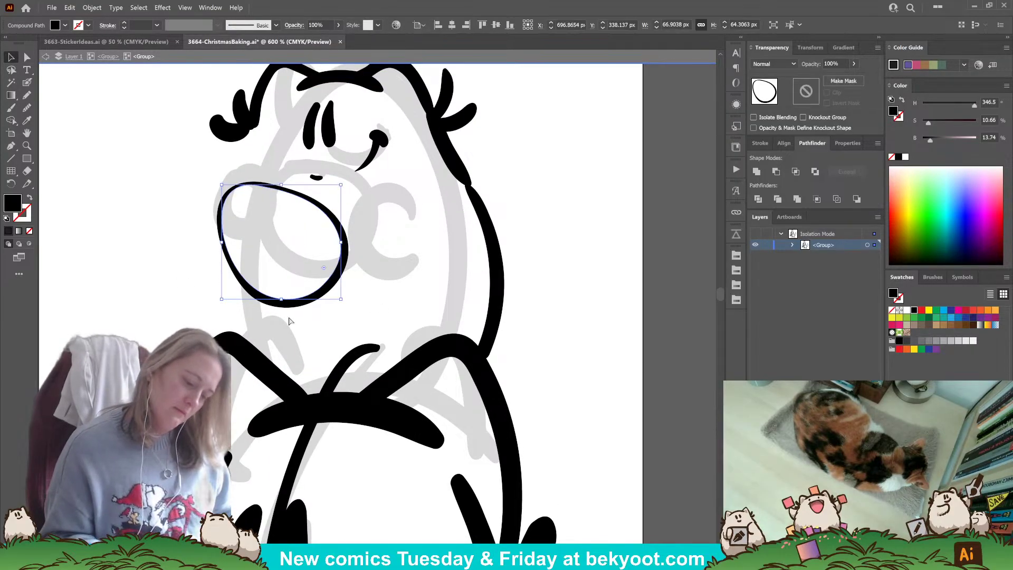
{"action": "left_click", "coordinate": [193, 317]}
{"action": "scroll", "coordinate": [442, 308], "scroll_direction": "down", "scroll_amount": 3}
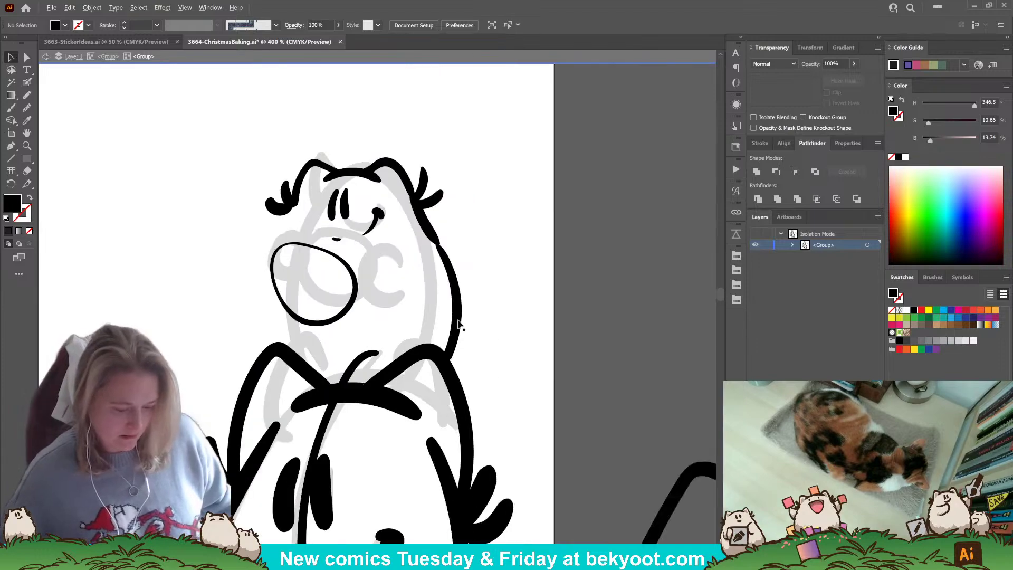
{"action": "scroll", "coordinate": [421, 319], "scroll_direction": "up", "scroll_amount": 2}
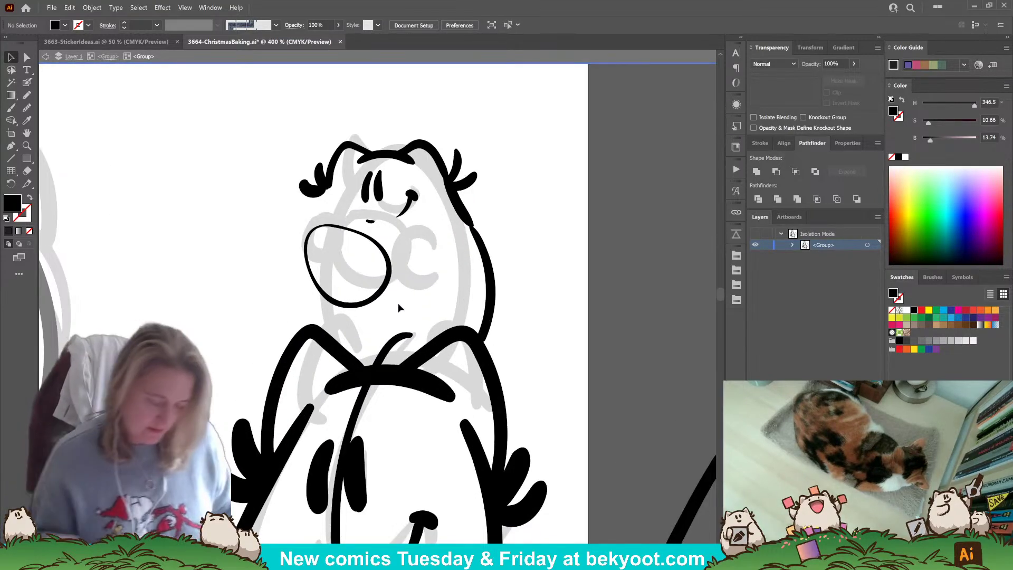
{"action": "left_click_drag", "start_coordinate": [389, 313], "coordinate": [363, 306]}
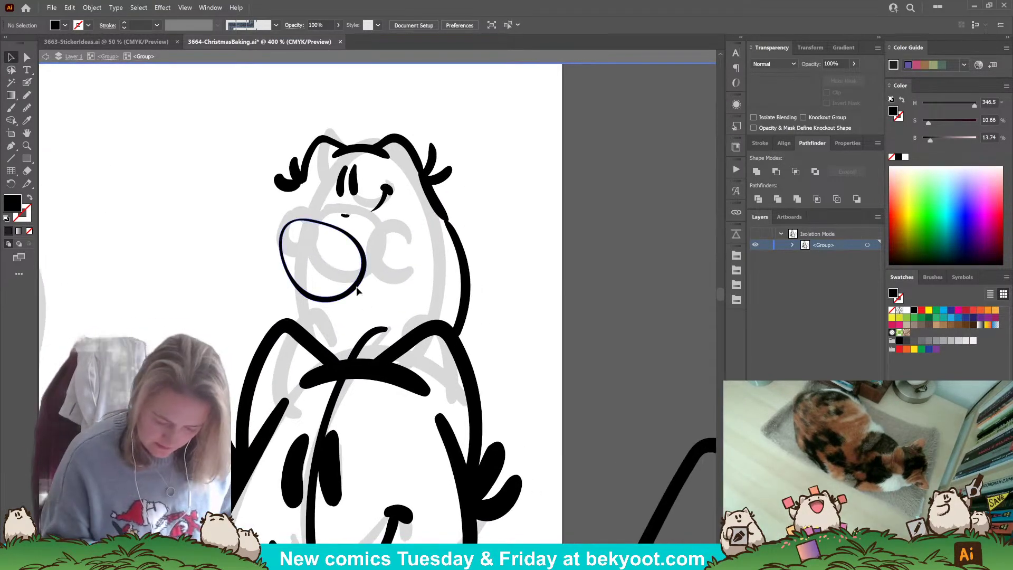
{"action": "left_click", "coordinate": [357, 266]}
{"action": "left_click", "coordinate": [382, 296]}
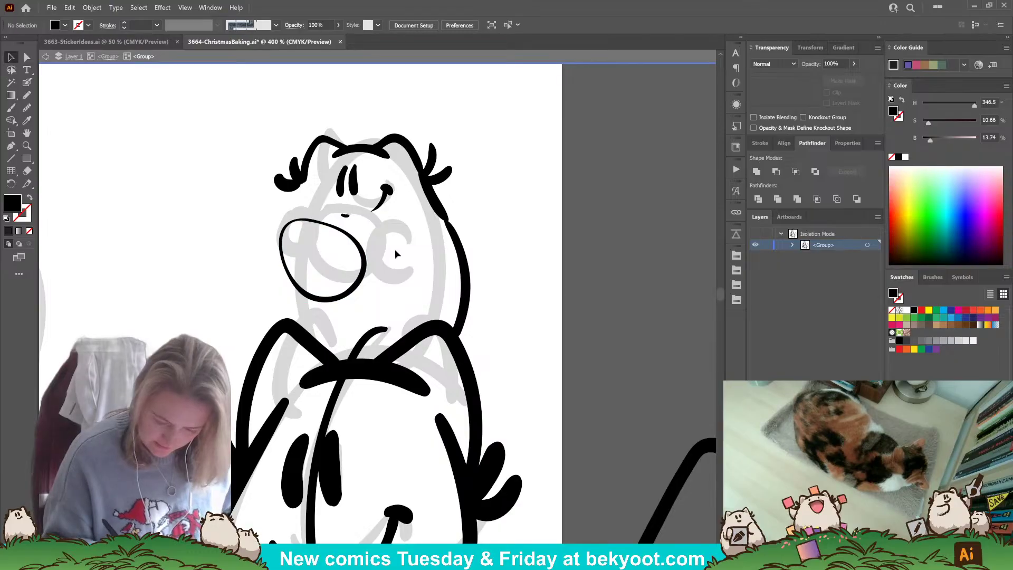
- Brush the small cat's left body line from below its ear tuft down to the larger cat's ear
{"action": "left_click", "coordinate": [27, 82]}
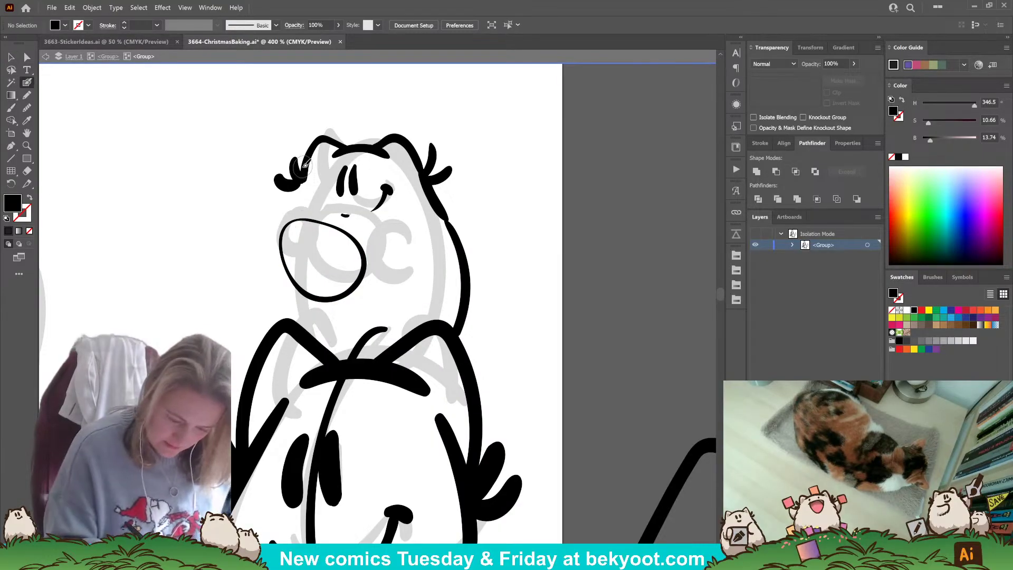
{"action": "mouse_move", "coordinate": [307, 168]}
{"action": "left_mouse_down"}
{"action": "mouse_move", "coordinate": [292, 218]}
{"action": "mouse_move", "coordinate": [291, 321]}
{"action": "left_mouse_up"}
{"action": "key", "text": "shift+x"}
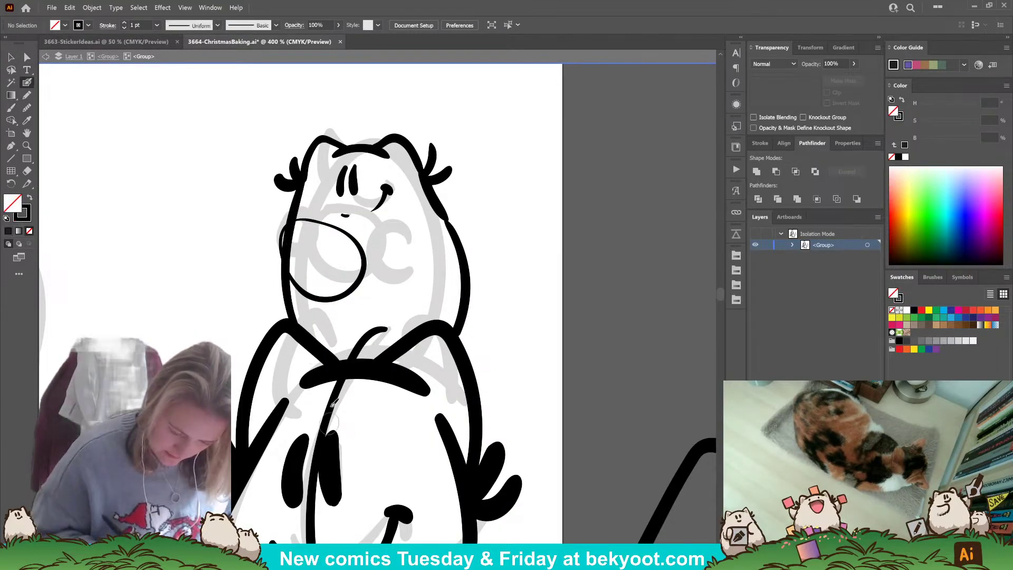
- Move the egg slightly left and draw the small cat's arms and paws holding it on both sides
{"action": "mouse_move", "coordinate": [365, 259]}
{"action": "left_mouse_down"}
{"action": "mouse_move", "coordinate": [347, 255]}
{"action": "mouse_move", "coordinate": [384, 245]}
{"action": "mouse_move", "coordinate": [328, 253]}
{"action": "mouse_move", "coordinate": [354, 319]}
{"action": "left_mouse_up"}
{"action": "key", "text": "ctrl+shift+a"}
{"action": "mouse_move", "coordinate": [260, 239]}
{"action": "left_mouse_down"}
{"action": "mouse_move", "coordinate": [265, 293]}
{"action": "mouse_move", "coordinate": [291, 310]}
{"action": "left_mouse_up"}
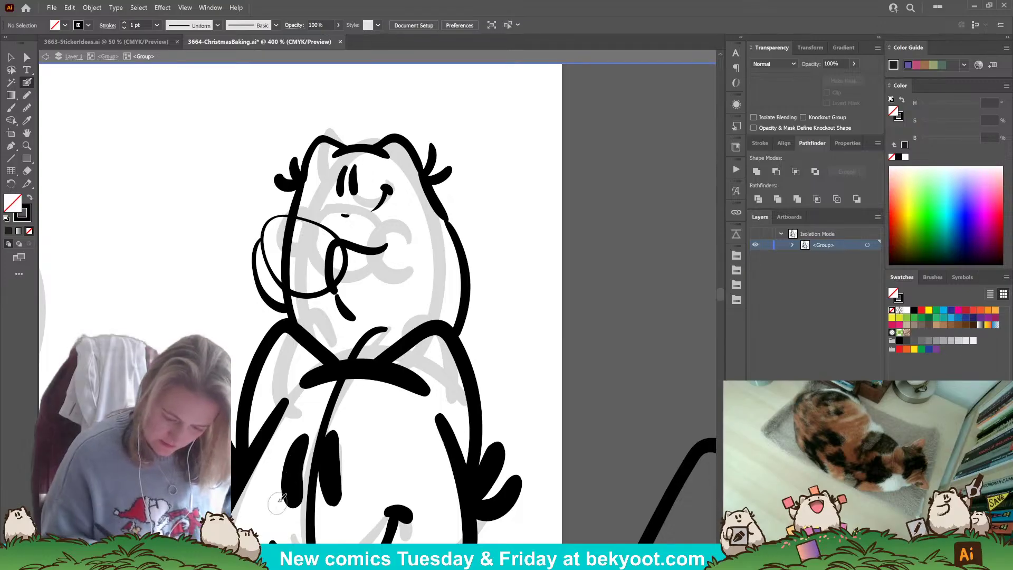
{"action": "key", "text": "shift+x"}
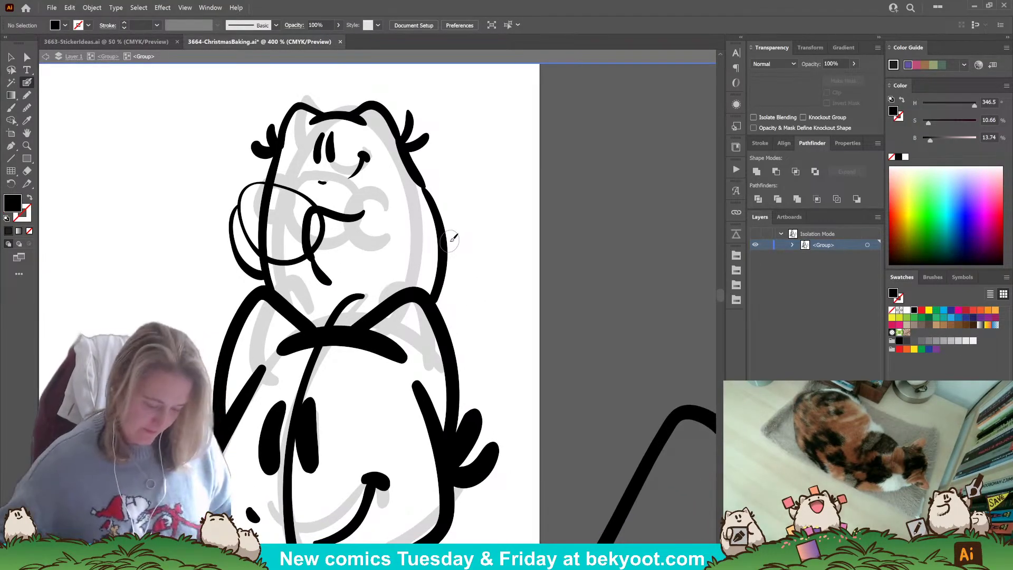
- Delete the curved vertical guide line running through the larger cat's body
{"action": "scroll", "coordinate": [387, 233], "scroll_direction": "down", "scroll_amount": 3}
{"action": "left_click_drag", "start_coordinate": [387, 234], "coordinate": [465, 147]}
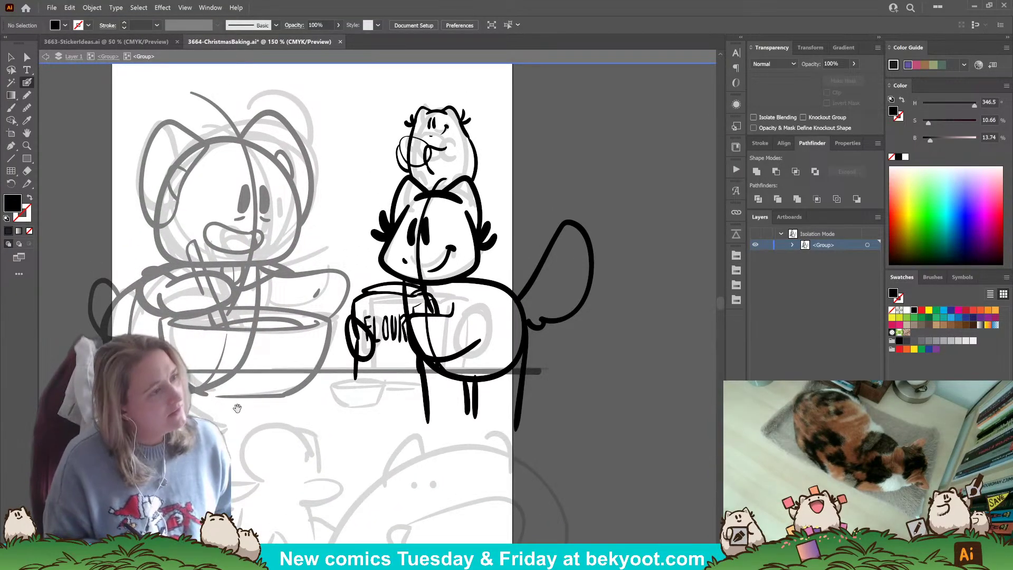
{"action": "left_click_drag", "start_coordinate": [366, 447], "coordinate": [363, 422]}
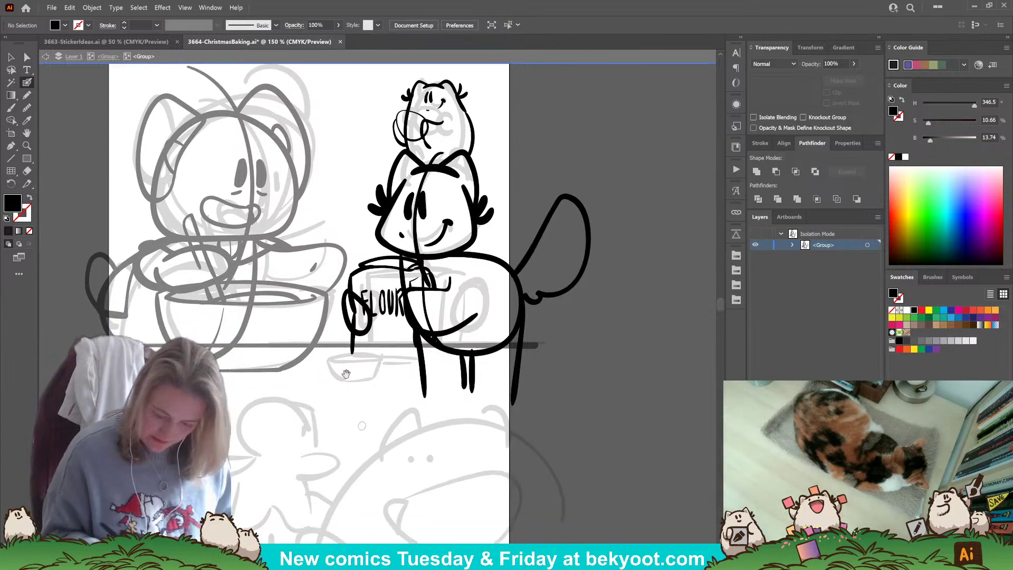
{"action": "scroll", "coordinate": [458, 364], "scroll_direction": "up", "scroll_amount": 1}
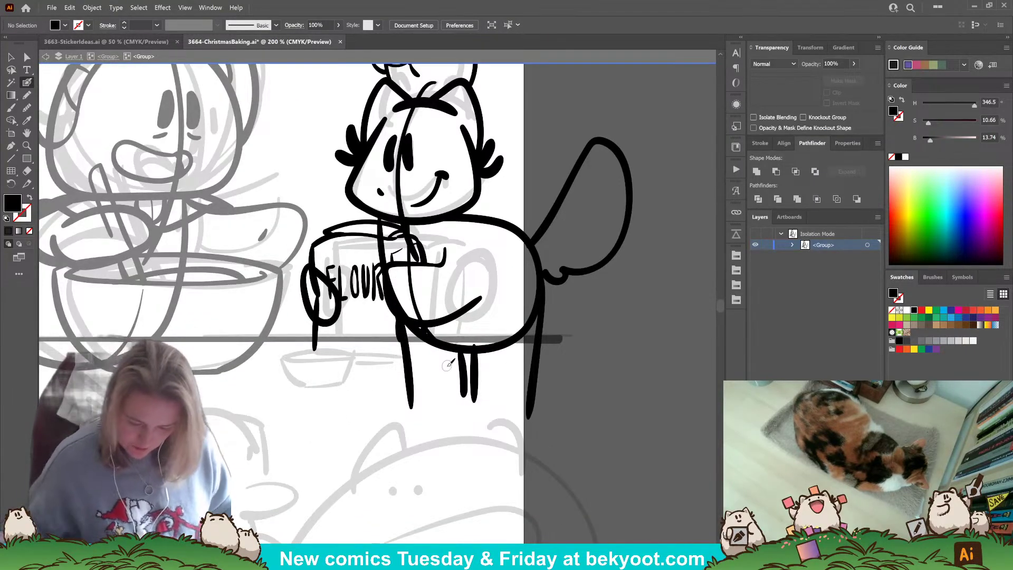
{"action": "left_click_drag", "start_coordinate": [458, 365], "coordinate": [428, 372]}
{"action": "left_click", "coordinate": [408, 274]}
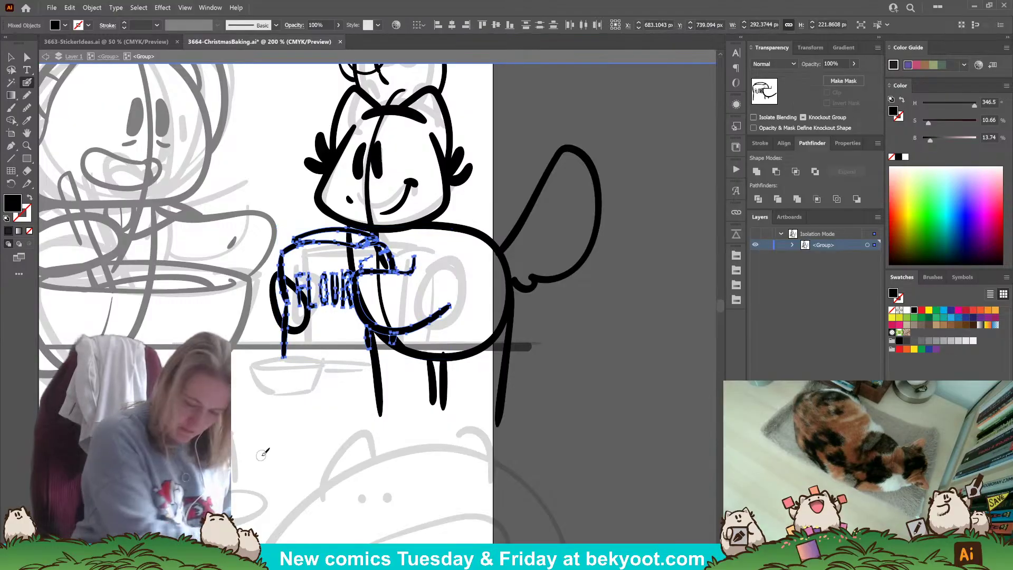
{"action": "left_click", "coordinate": [387, 304]}
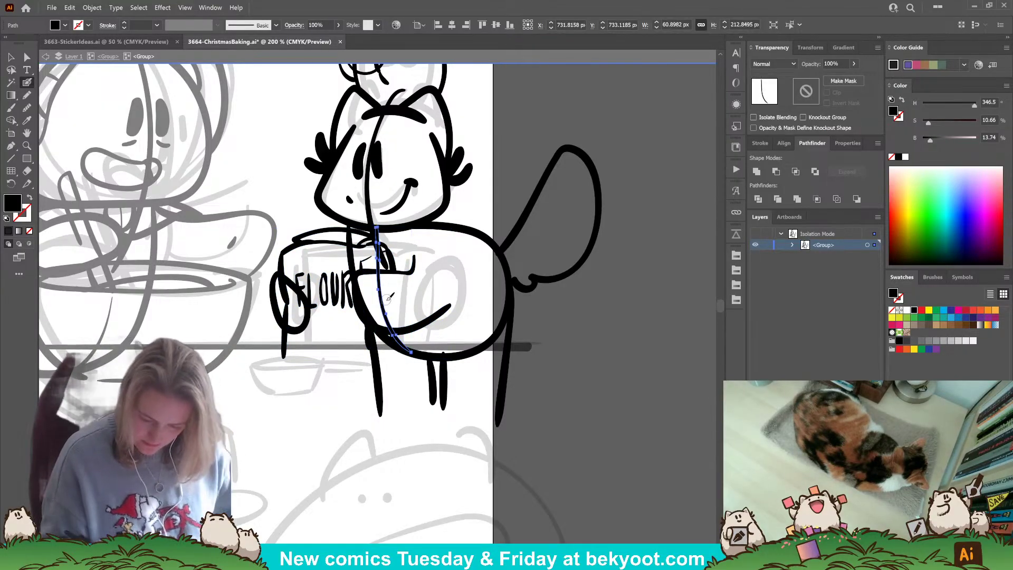
{"action": "key", "text": "Delete"}
- Erase the front part of the larger cat's body outline where it overlaps the flour bag
{"action": "left_click", "coordinate": [350, 257]}
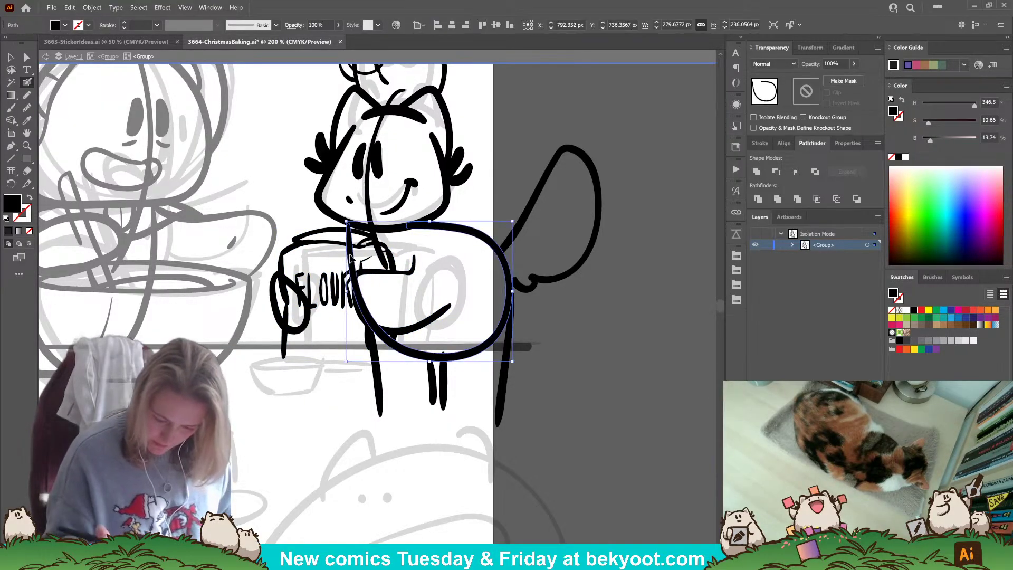
{"action": "mouse_move", "coordinate": [348, 243]}
{"action": "left_mouse_down"}
{"action": "mouse_move", "coordinate": [347, 265]}
{"action": "mouse_move", "coordinate": [370, 319]}
{"action": "left_mouse_up"}
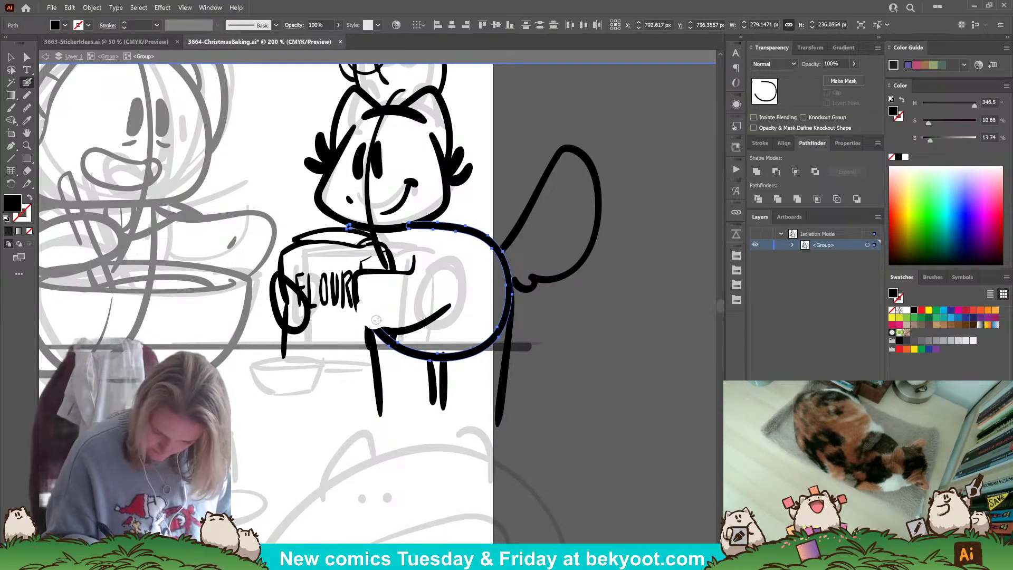
{"action": "key", "text": "ctrl+shift+a"}
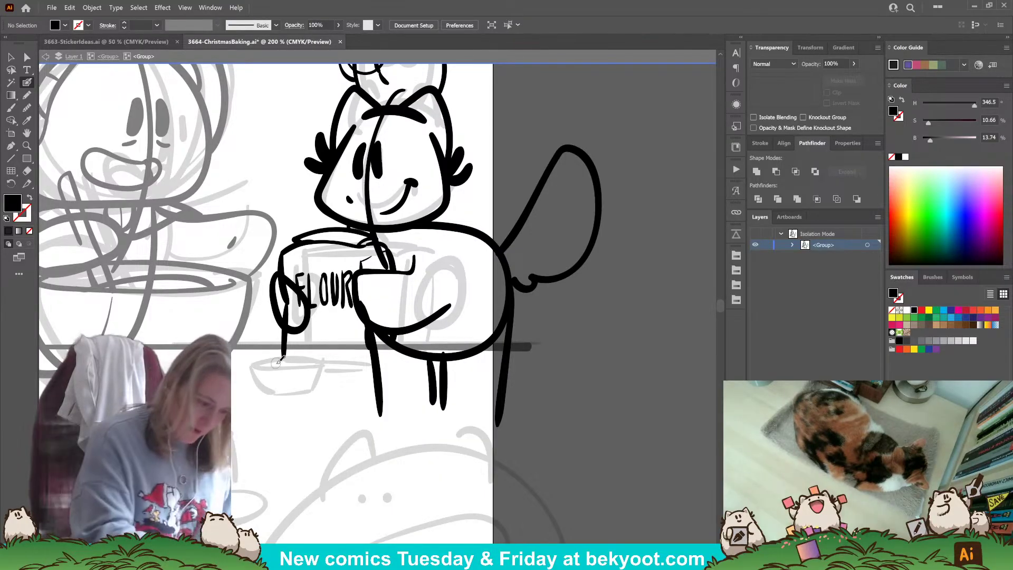
{"action": "left_click", "coordinate": [10, 58]}
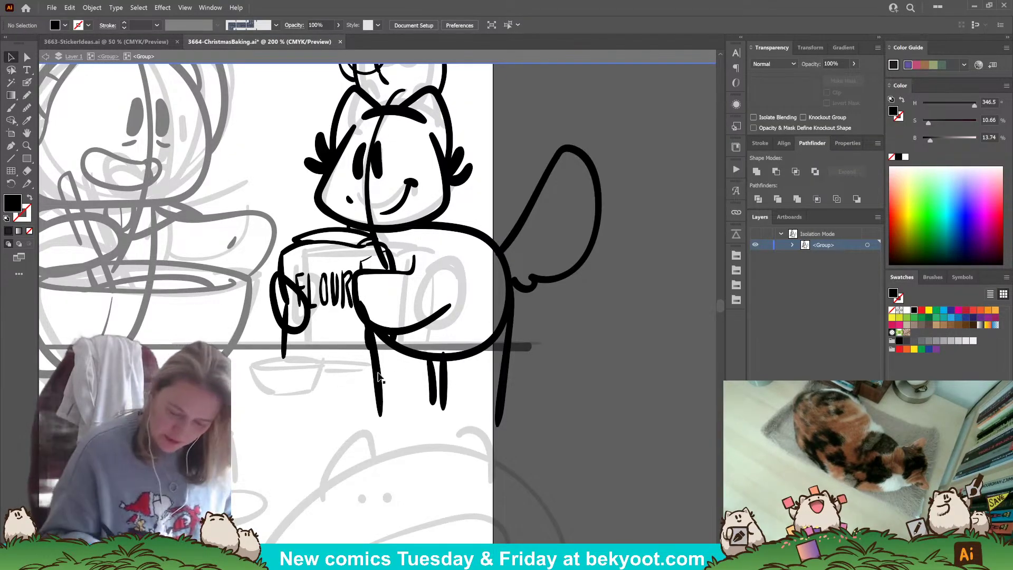
- Brush the bottom edge of the flour bag from its left side to the larger cat's belly
{"action": "key", "text": "shift+b"}
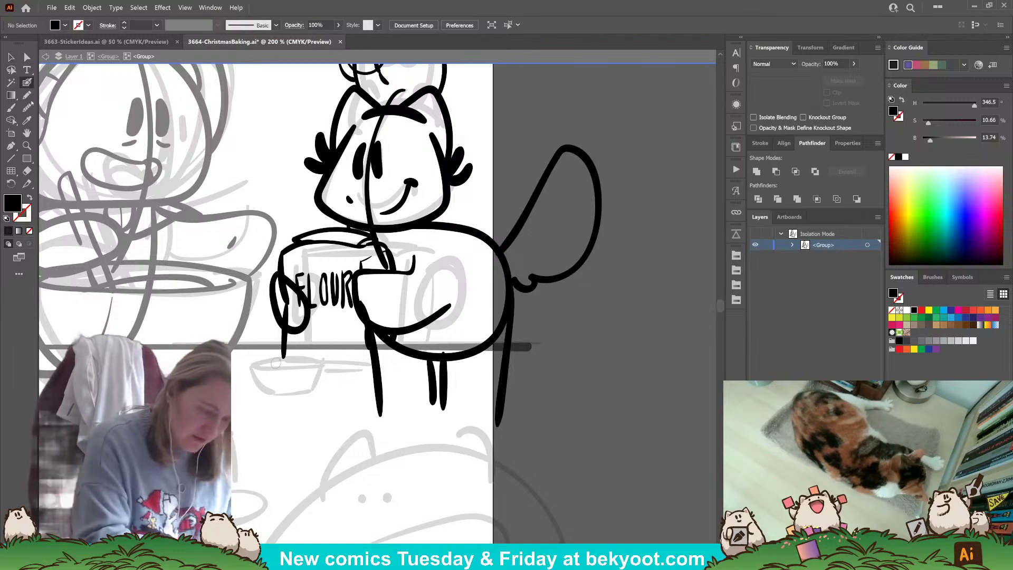
{"action": "left_click", "coordinate": [284, 351], "text": "ctrl"}
{"action": "left_click", "coordinate": [328, 386], "text": "ctrl"}
{"action": "left_click_drag", "start_coordinate": [285, 355], "coordinate": [375, 358]}
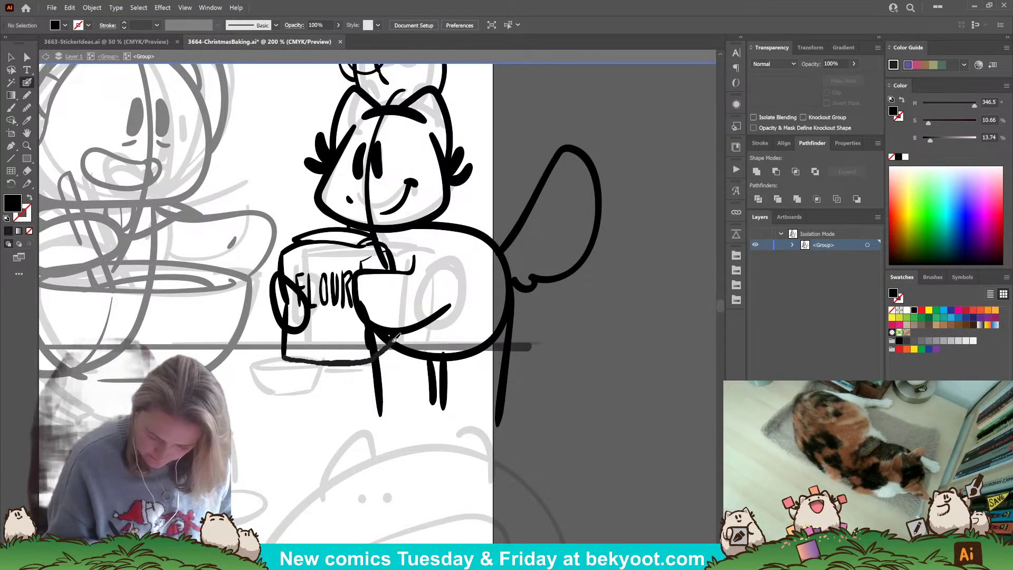
- Erase the front leg line overlapping the flour bag and trim the larger cat's belly outline beneath its arm
{"action": "left_click", "coordinate": [381, 378], "text": "ctrl"}
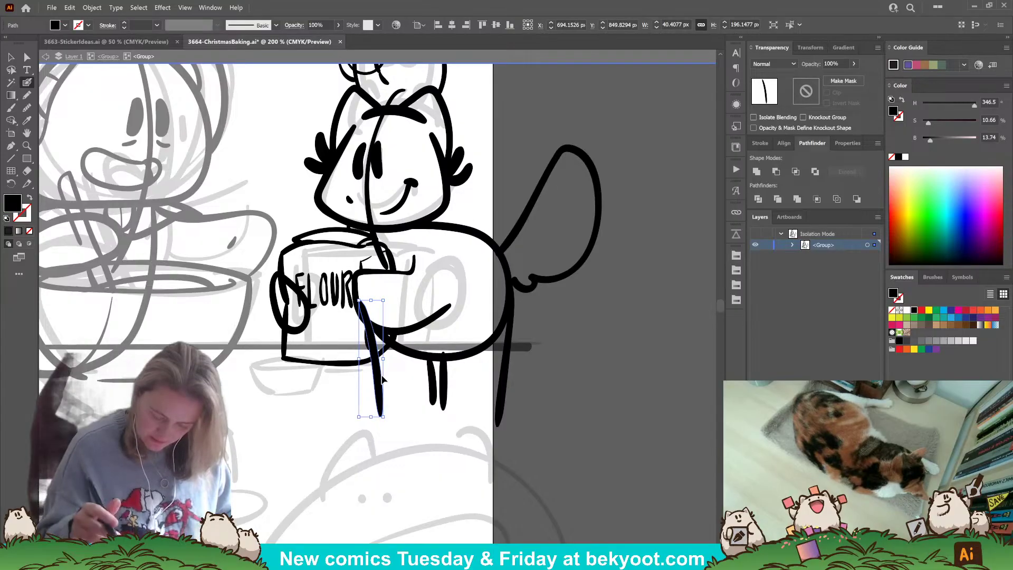
{"action": "left_click_drag", "start_coordinate": [361, 304], "coordinate": [375, 358]}
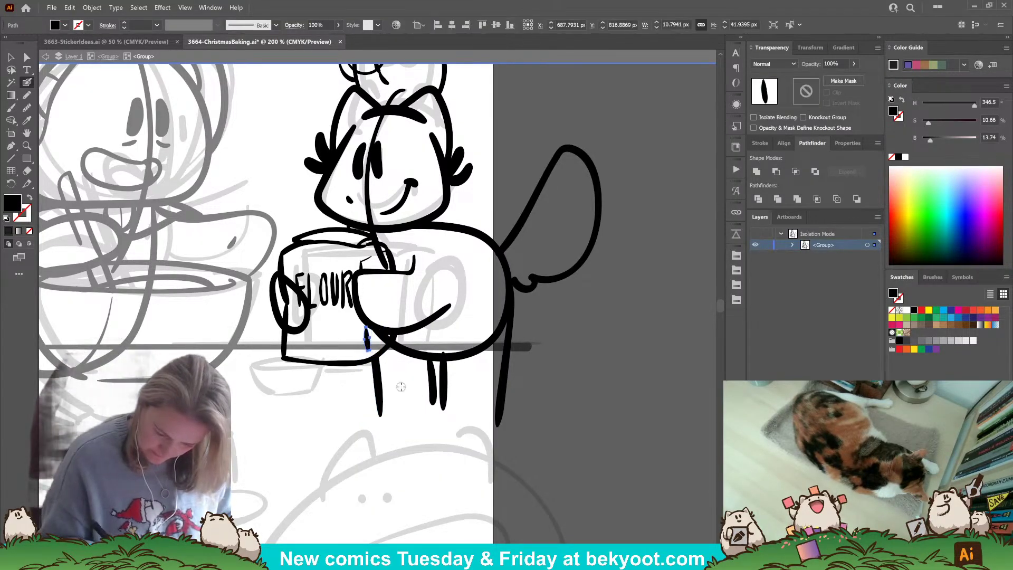
{"action": "left_click", "coordinate": [402, 384], "text": "ctrl"}
{"action": "left_click", "coordinate": [405, 357], "text": "ctrl"}
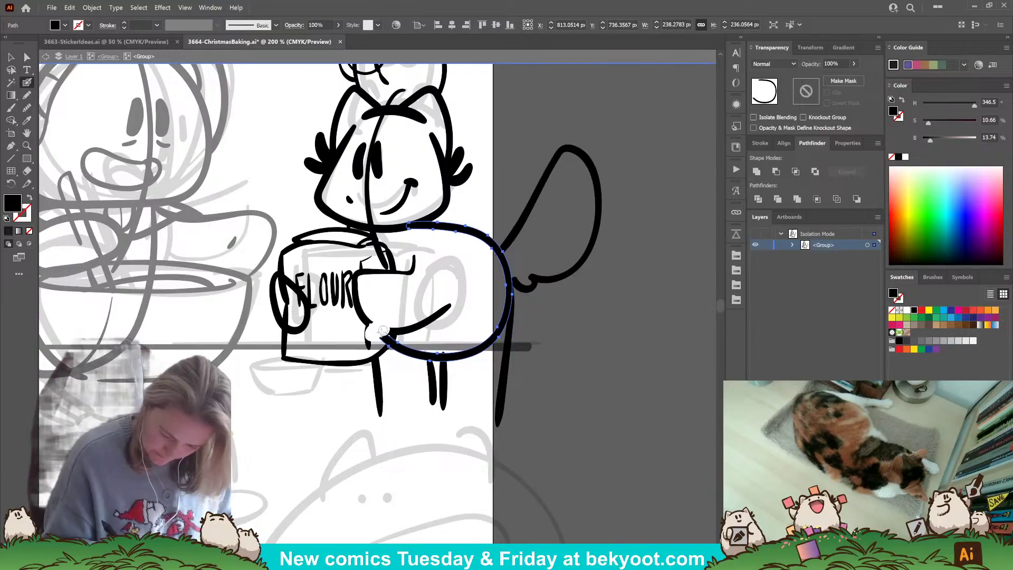
{"action": "left_click", "coordinate": [411, 401], "text": "ctrl"}
- Delete the curved vertical guide line running through the larger cat's face
{"action": "left_click_drag", "start_coordinate": [410, 396], "coordinate": [413, 439]}
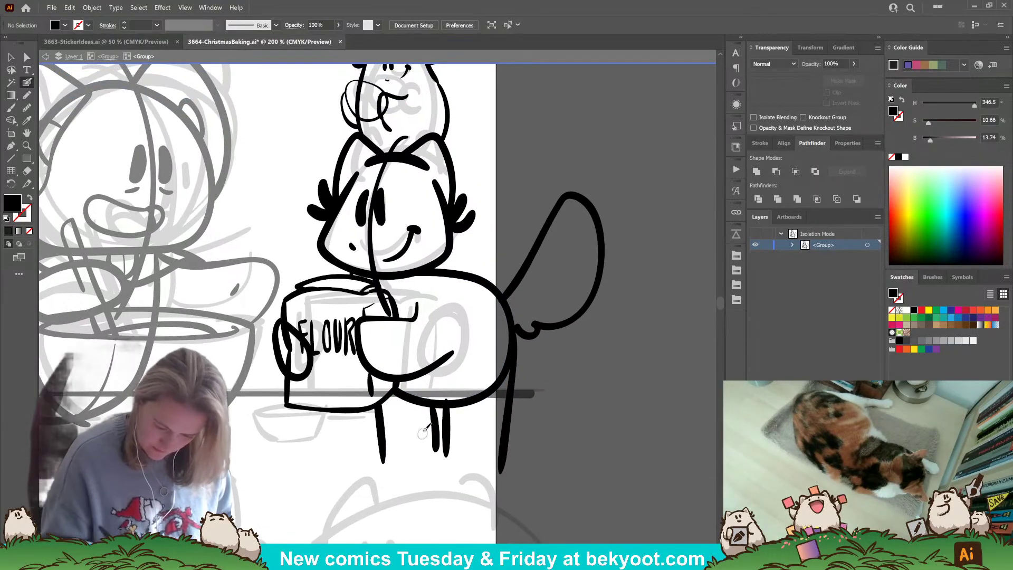
{"action": "left_click", "coordinate": [374, 280], "text": "ctrl"}
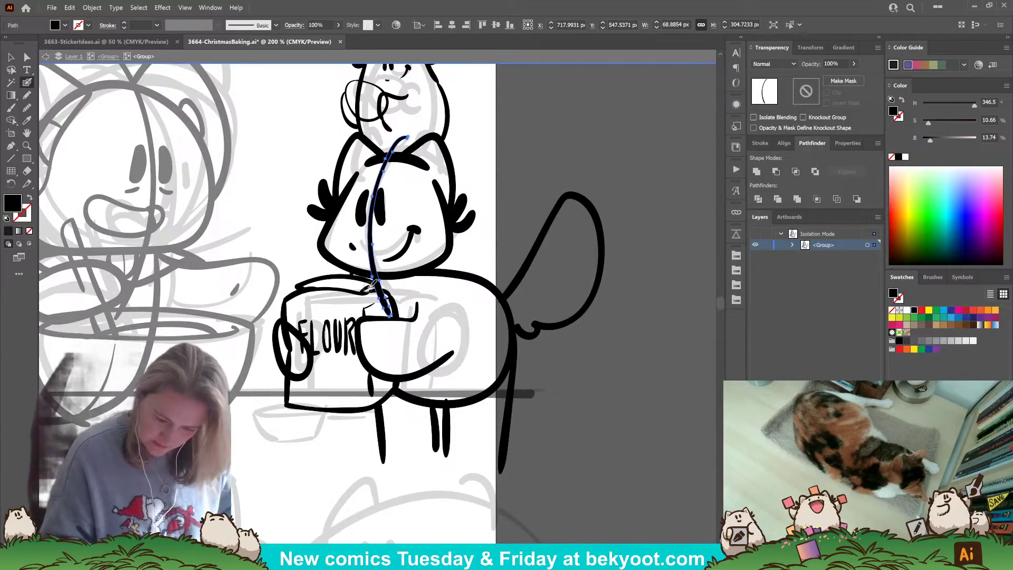
{"action": "key", "text": "Delete"}
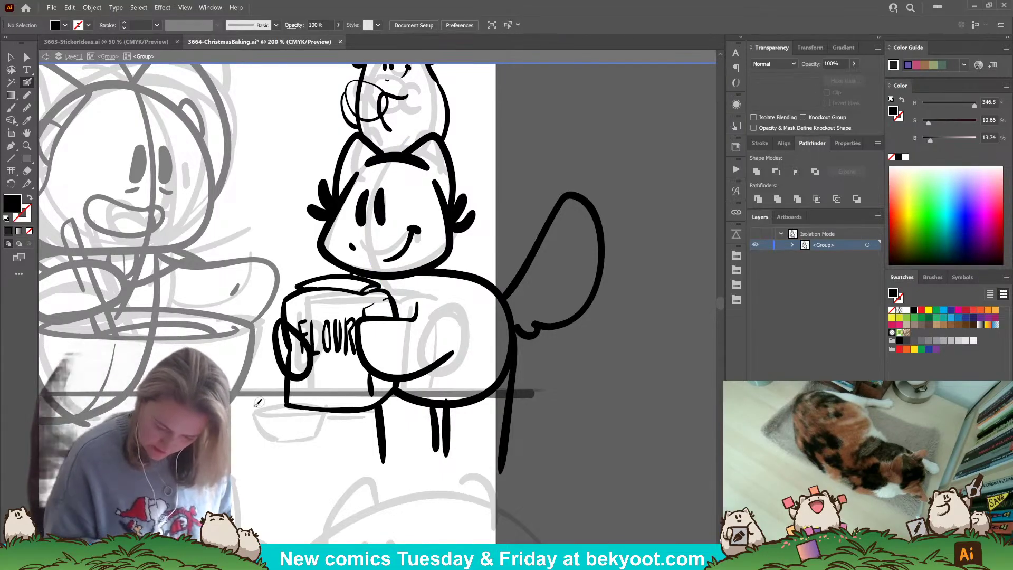
- Draw a small oval loop beside the short upright line above the larger cat's arm
{"action": "left_click_drag", "start_coordinate": [423, 296], "coordinate": [411, 318]}
{"action": "key", "text": "ctrl+z"}
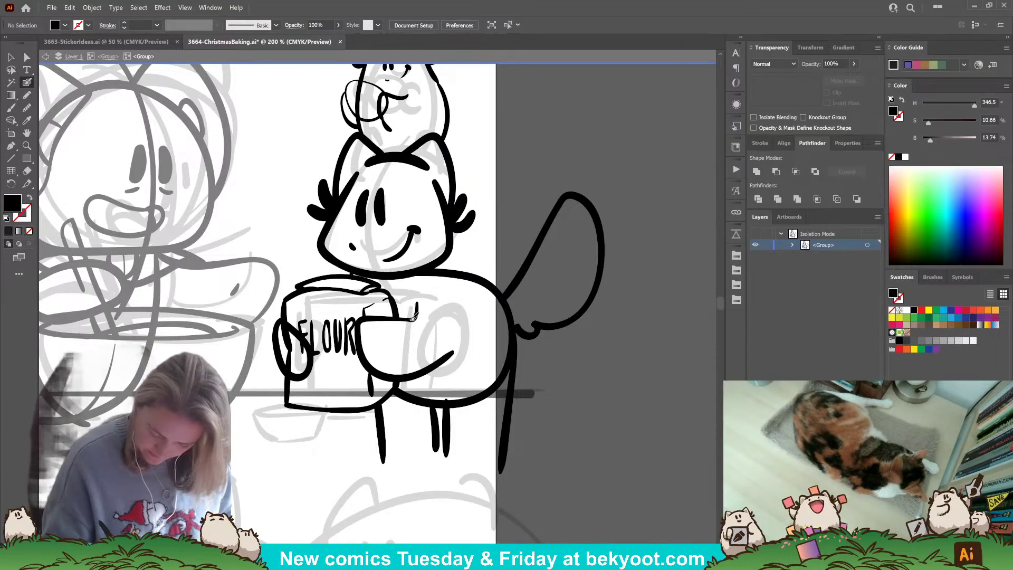
{"action": "key", "text": "shift+x"}
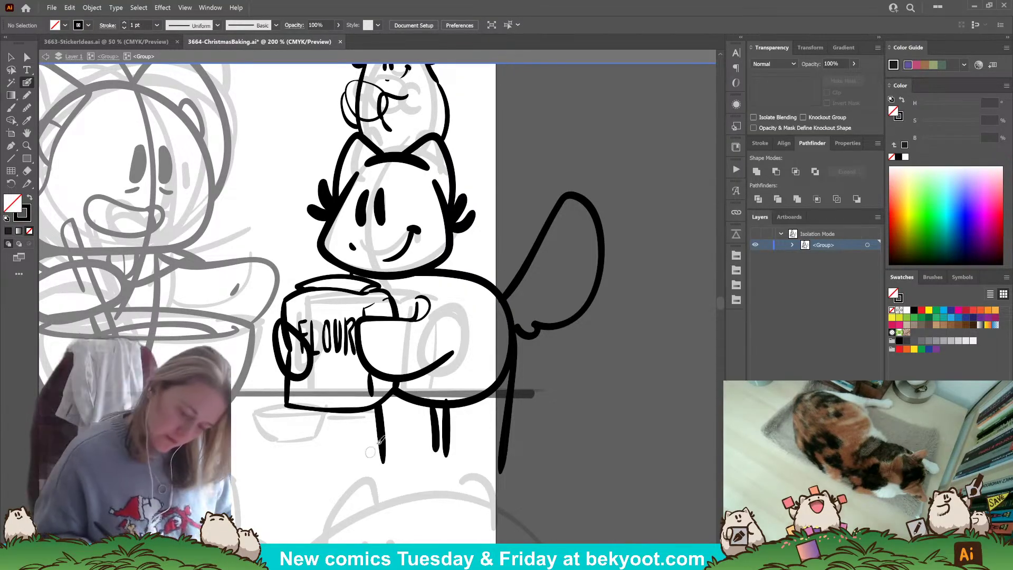
{"action": "left_click_drag", "start_coordinate": [376, 453], "coordinate": [399, 425]}
{"action": "key", "text": "shift+x"}
{"action": "left_click_drag", "start_coordinate": [452, 258], "coordinate": [443, 282]}
{"action": "key", "text": "shift+x"}
{"action": "mouse_move", "coordinate": [368, 422]}
{"action": "left_mouse_down"}
{"action": "mouse_move", "coordinate": [387, 358]}
{"action": "mouse_move", "coordinate": [357, 409]}
{"action": "left_mouse_up"}
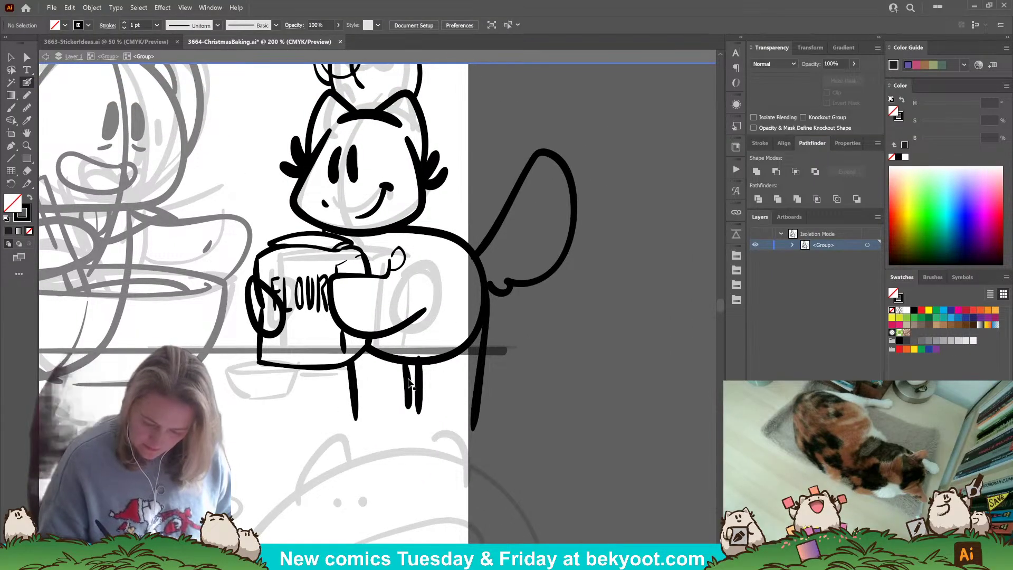
- Erase the larger cat's lower body outline between its hind legs, up to the base of the tail
{"action": "left_click", "coordinate": [442, 360], "text": "ctrl"}
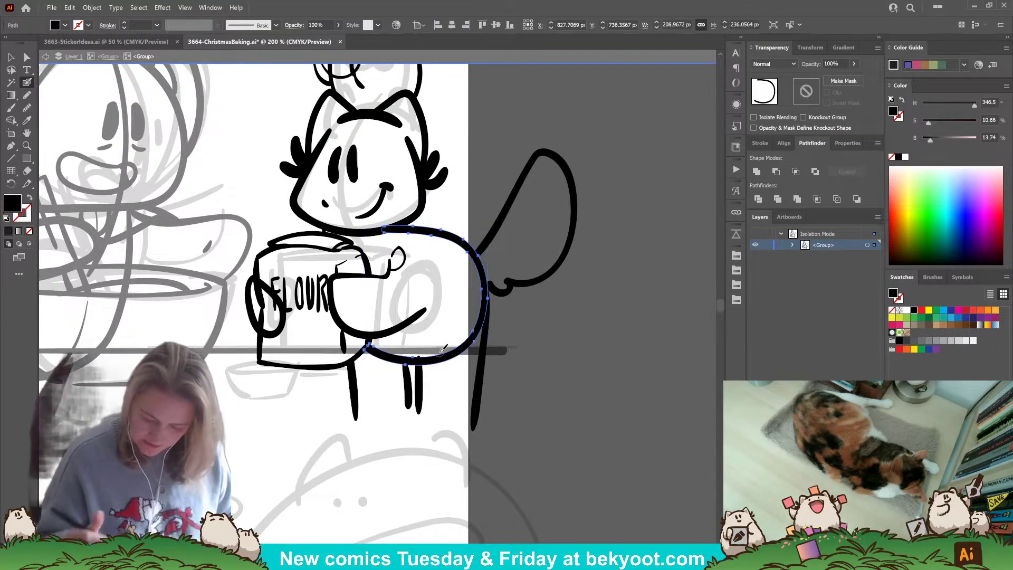
{"action": "mouse_move", "coordinate": [421, 359]}
{"action": "left_mouse_down"}
{"action": "mouse_move", "coordinate": [450, 360]}
{"action": "mouse_move", "coordinate": [468, 337]}
{"action": "mouse_move", "coordinate": [472, 304]}
{"action": "mouse_move", "coordinate": [476, 333]}
{"action": "mouse_move", "coordinate": [478, 281]}
{"action": "left_mouse_up"}
{"action": "left_click", "coordinate": [559, 331], "text": "ctrl"}
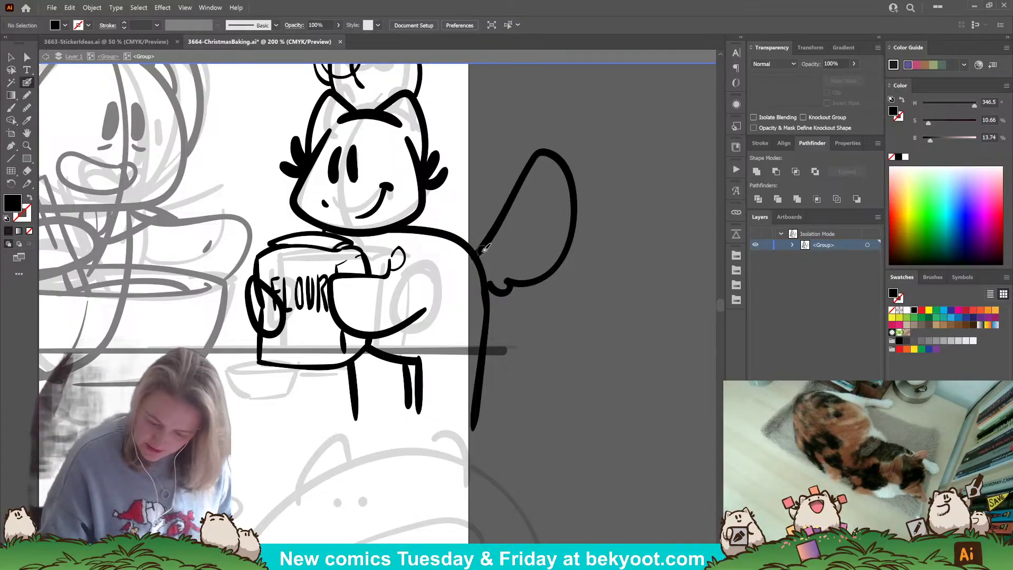
- Draw three curved stripes across the larger cat's tail and one stripe on its rump
{"action": "left_click_drag", "start_coordinate": [500, 244], "coordinate": [518, 282]}
{"action": "mouse_move", "coordinate": [505, 212]}
{"action": "left_mouse_down"}
{"action": "mouse_move", "coordinate": [539, 207]}
{"action": "mouse_move", "coordinate": [559, 245]}
{"action": "mouse_move", "coordinate": [547, 273]}
{"action": "left_mouse_up"}
{"action": "left_click_drag", "start_coordinate": [539, 174], "coordinate": [577, 197]}
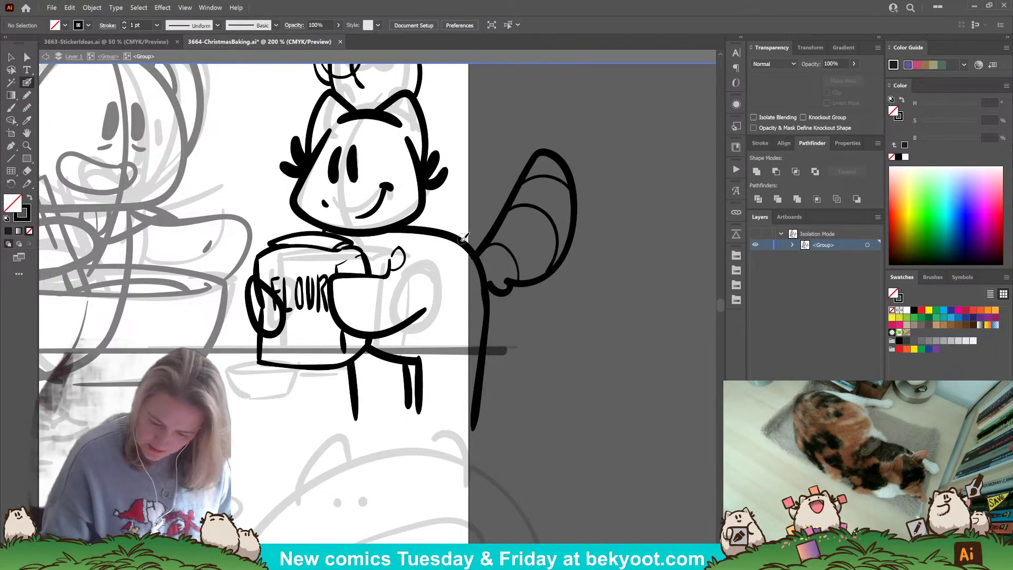
{"action": "left_click_drag", "start_coordinate": [465, 250], "coordinate": [491, 298]}
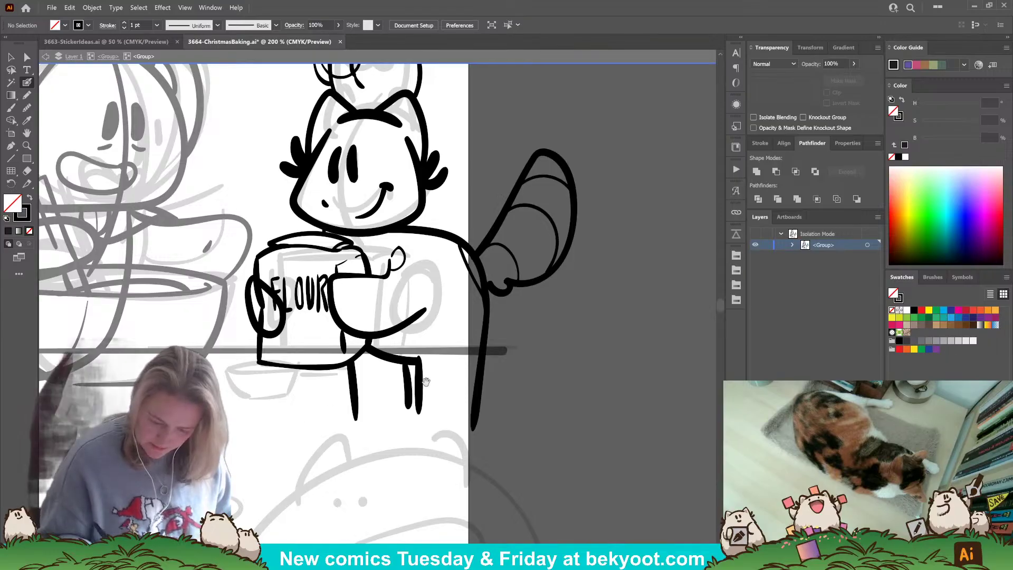
- Add a short marking line to each of the larger cat's cheeks
{"action": "left_click_drag", "start_coordinate": [424, 380], "coordinate": [396, 367]}
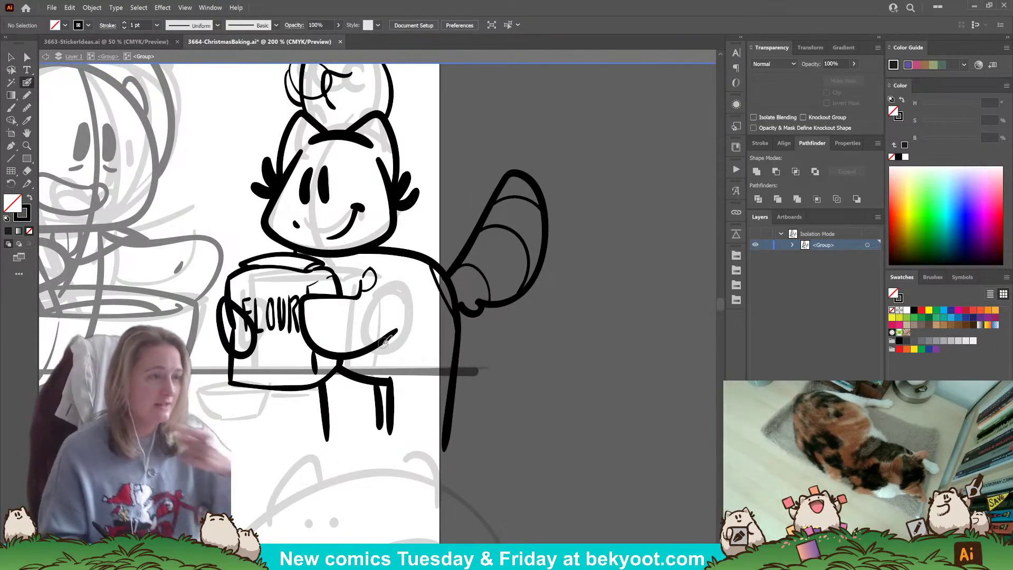
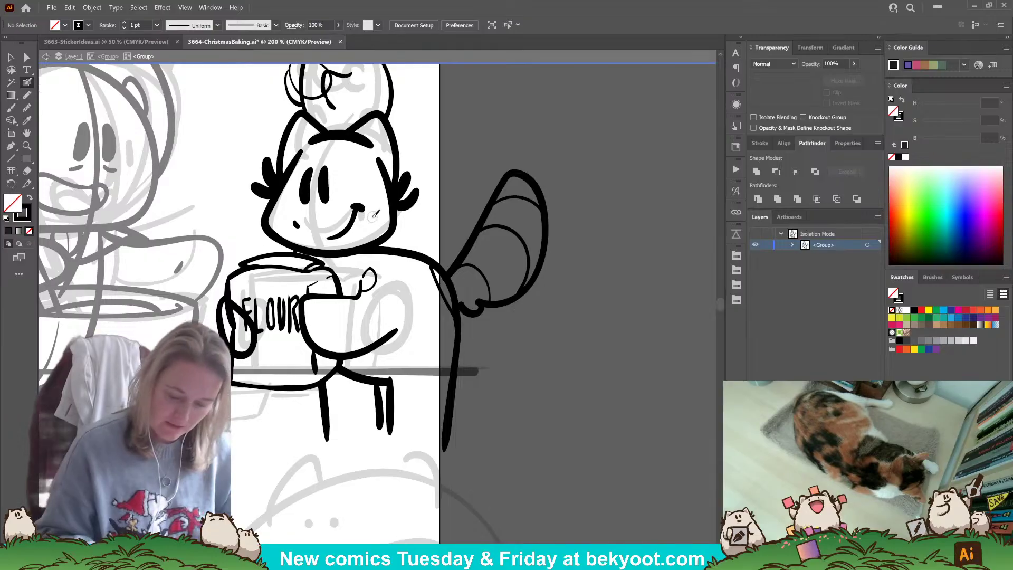
{"action": "left_click_drag", "start_coordinate": [378, 217], "coordinate": [387, 233]}
{"action": "left_click_drag", "start_coordinate": [269, 225], "coordinate": [288, 224]}
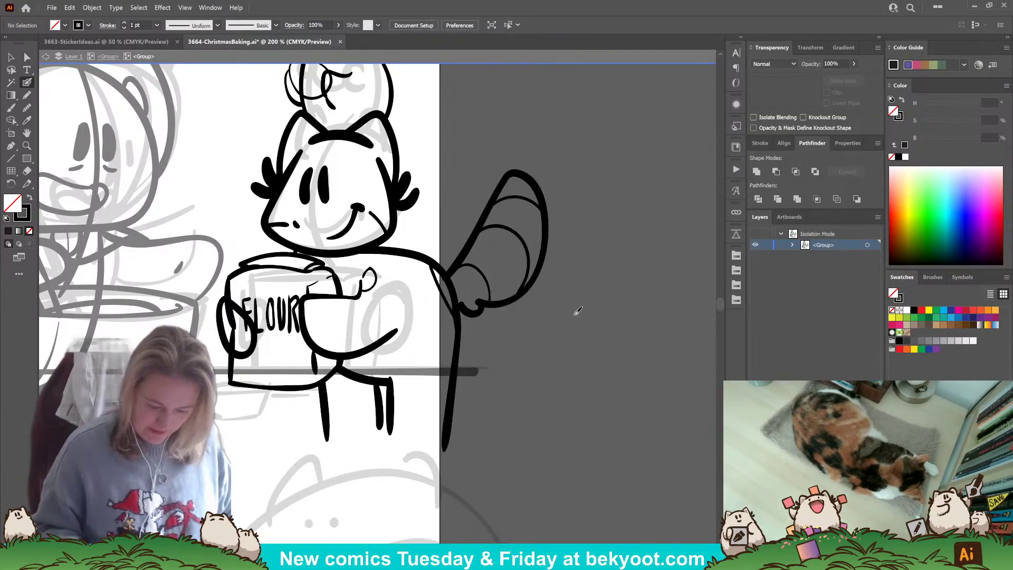
- Erase the flour bag's left edge where it passes through the larger cat's paw
{"action": "left_click_drag", "start_coordinate": [578, 312], "coordinate": [611, 283]}
{"action": "left_click", "coordinate": [268, 309], "text": "ctrl"}
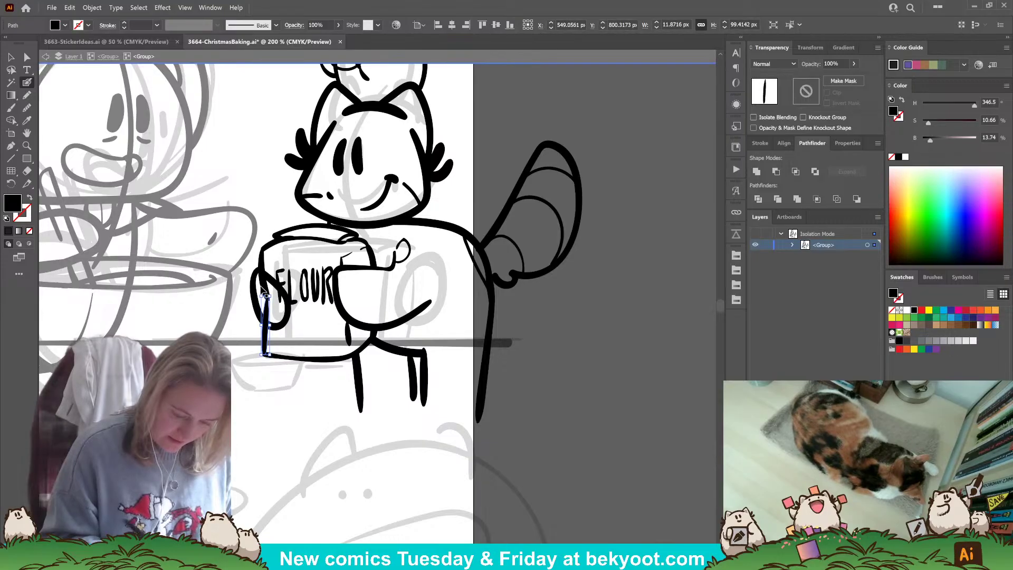
{"action": "left_click", "coordinate": [262, 255], "text": "ctrl+shift"}
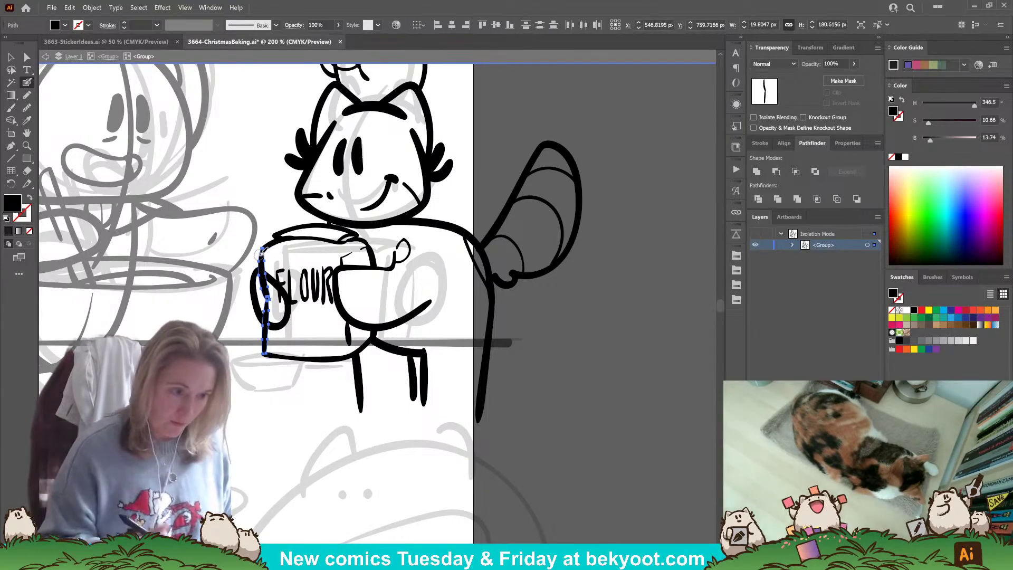
{"action": "mouse_move", "coordinate": [265, 297]}
{"action": "left_mouse_down"}
{"action": "mouse_move", "coordinate": [263, 277]}
{"action": "mouse_move", "coordinate": [269, 319]}
{"action": "left_mouse_up"}
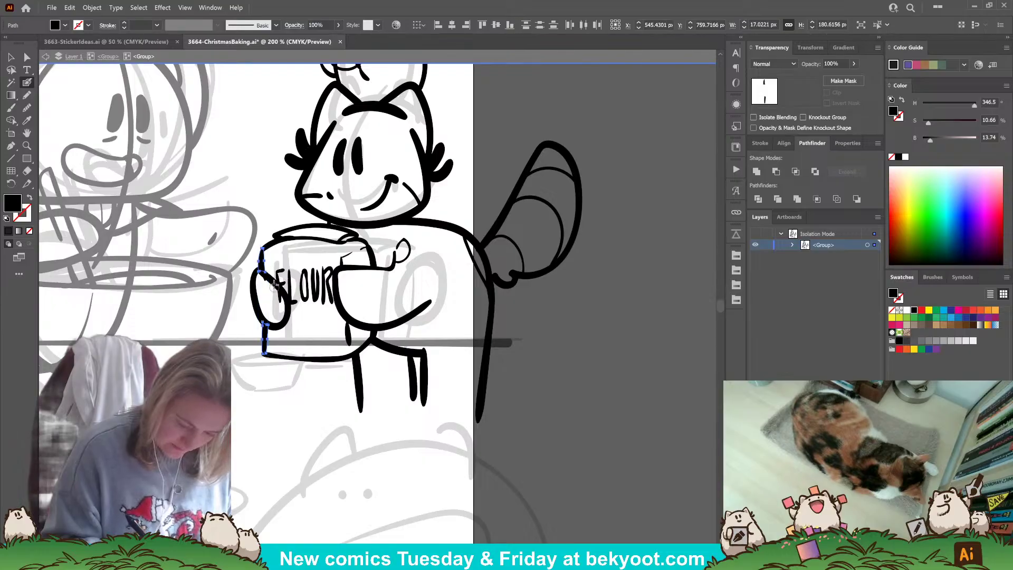
{"action": "left_click", "coordinate": [265, 292], "text": "ctrl"}
- Refine the upper edge of the larger cat's left paw outline where it crosses the flour bag
{"action": "left_click", "coordinate": [264, 284], "text": "ctrl"}
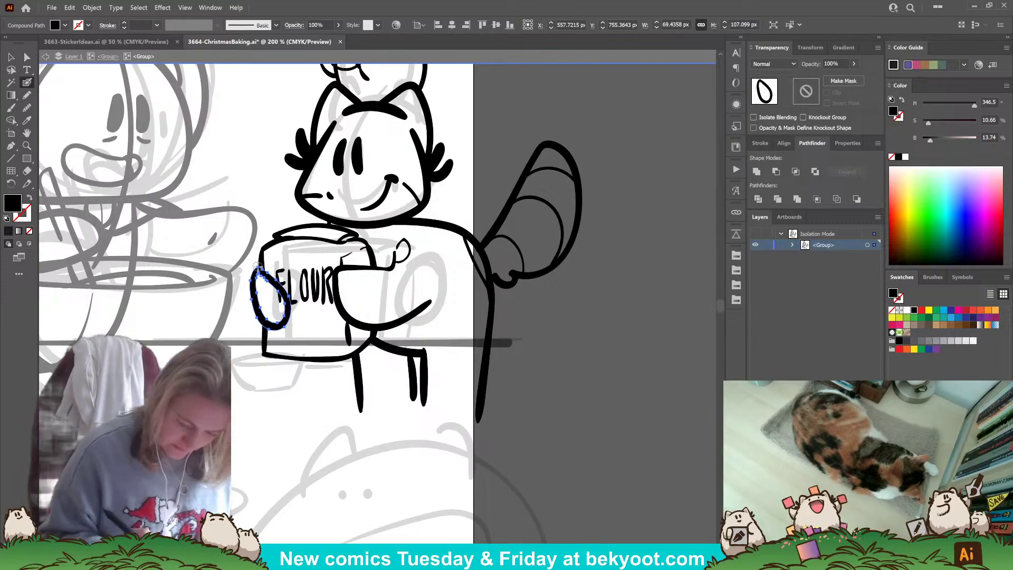
{"action": "left_click", "coordinate": [27, 108]}
{"action": "left_click_drag", "start_coordinate": [262, 274], "coordinate": [278, 291]}
{"action": "key", "text": "ctrl+shift+a"}
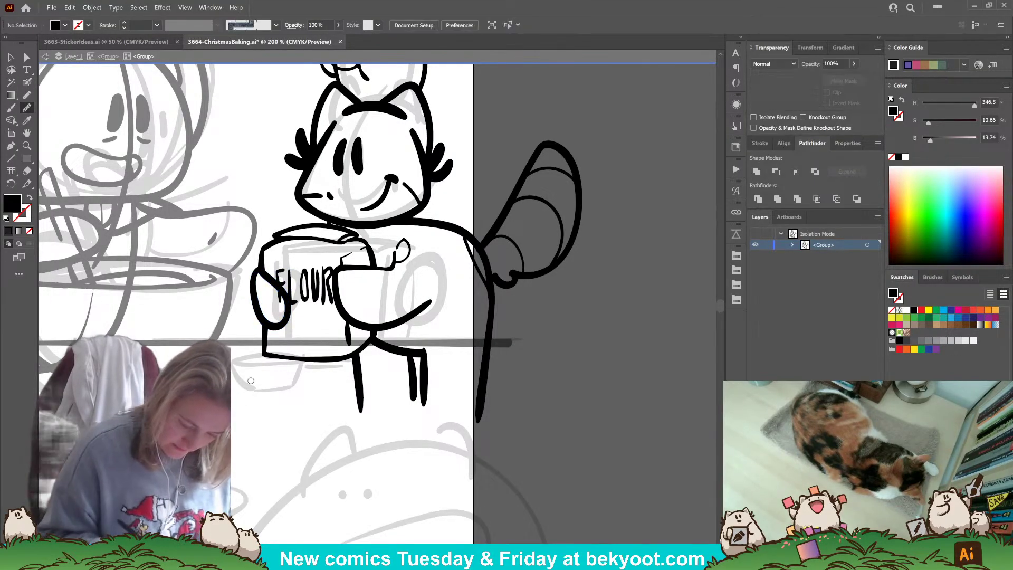
{"action": "left_click", "coordinate": [11, 58]}
{"action": "left_click", "coordinate": [279, 287]}
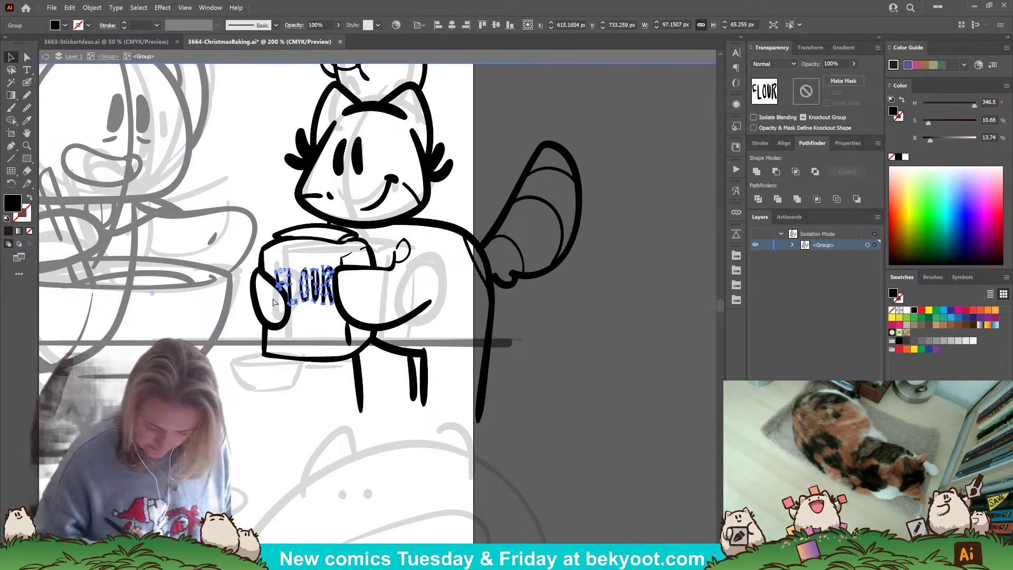
{"action": "left_click", "coordinate": [285, 426]}
{"action": "scroll", "coordinate": [386, 234], "scroll_direction": "down", "scroll_amount": 3}
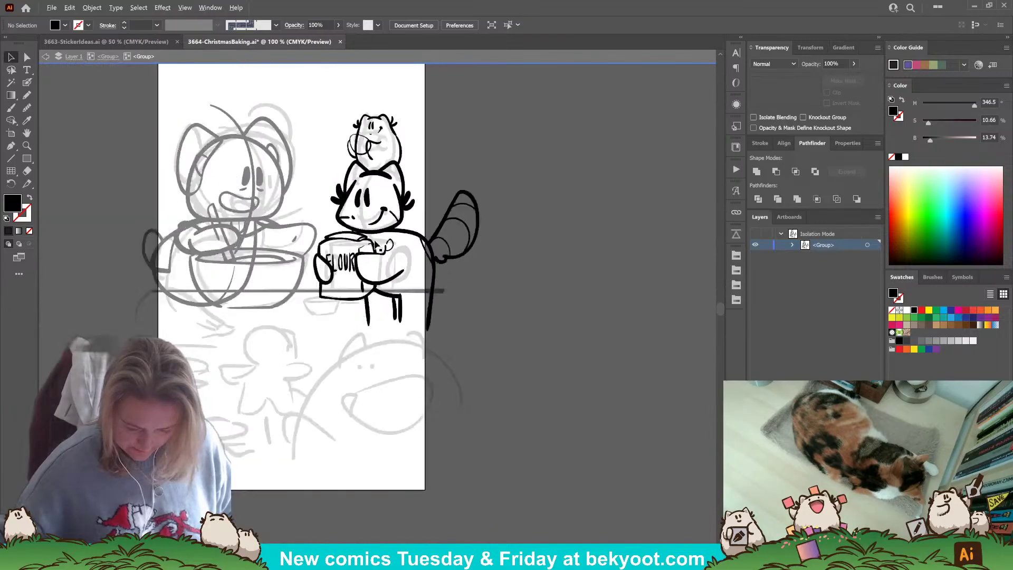
{"action": "left_click_drag", "start_coordinate": [281, 312], "coordinate": [271, 348]}
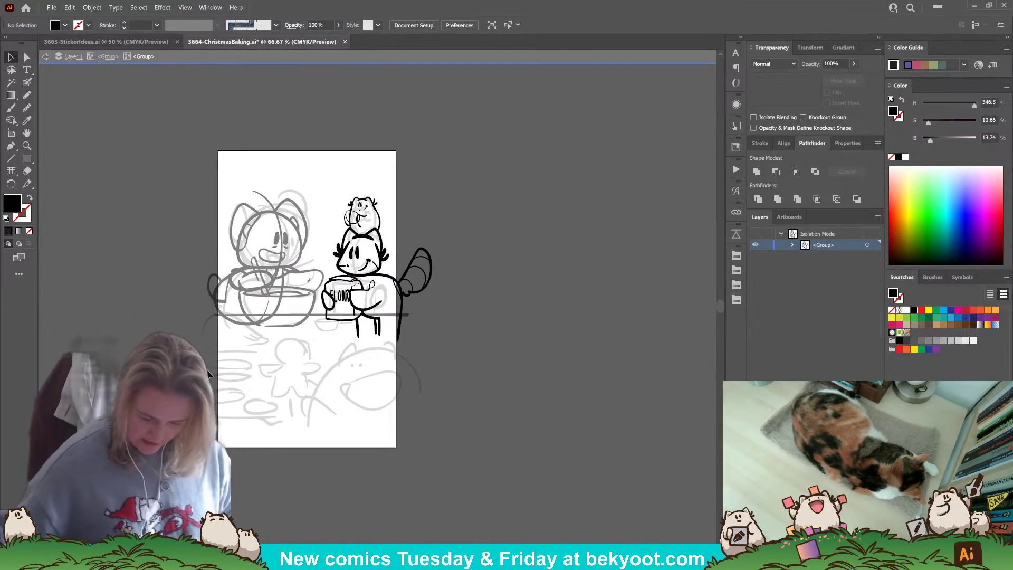
- Brush over the small cat's egg with a thicker outline
{"action": "scroll", "coordinate": [364, 227], "scroll_direction": "up", "scroll_amount": 5}
{"action": "left_click", "coordinate": [328, 200]}
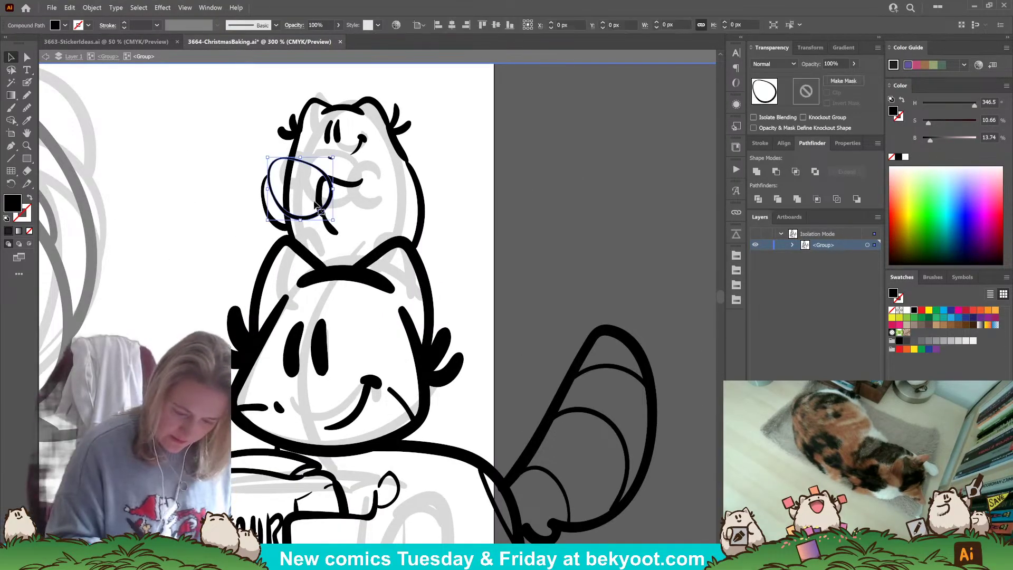
{"action": "left_click", "coordinate": [27, 82]}
{"action": "left_click", "coordinate": [147, 242], "text": "ctrl"}
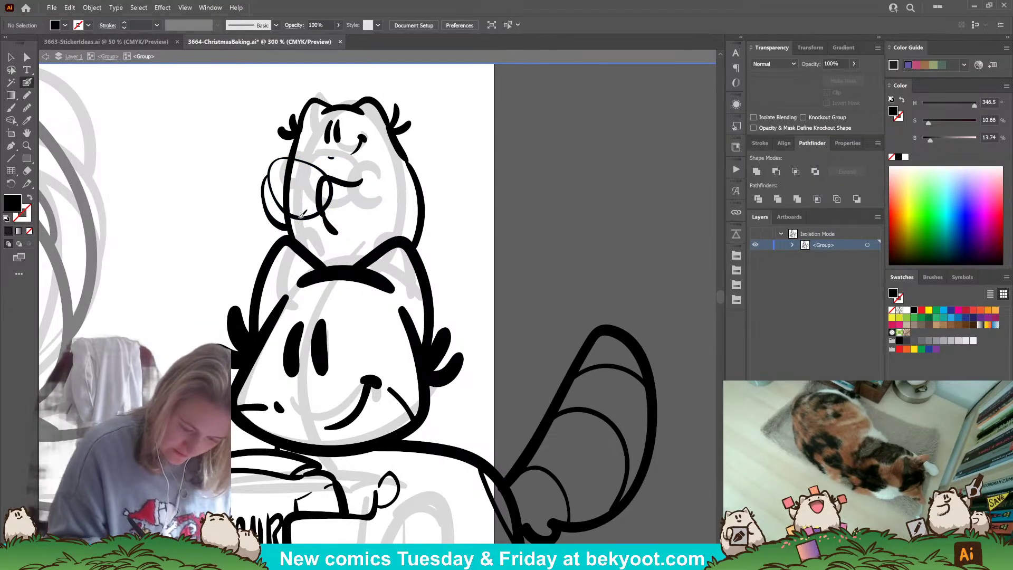
{"action": "left_click_drag", "start_coordinate": [284, 209], "coordinate": [272, 167]}
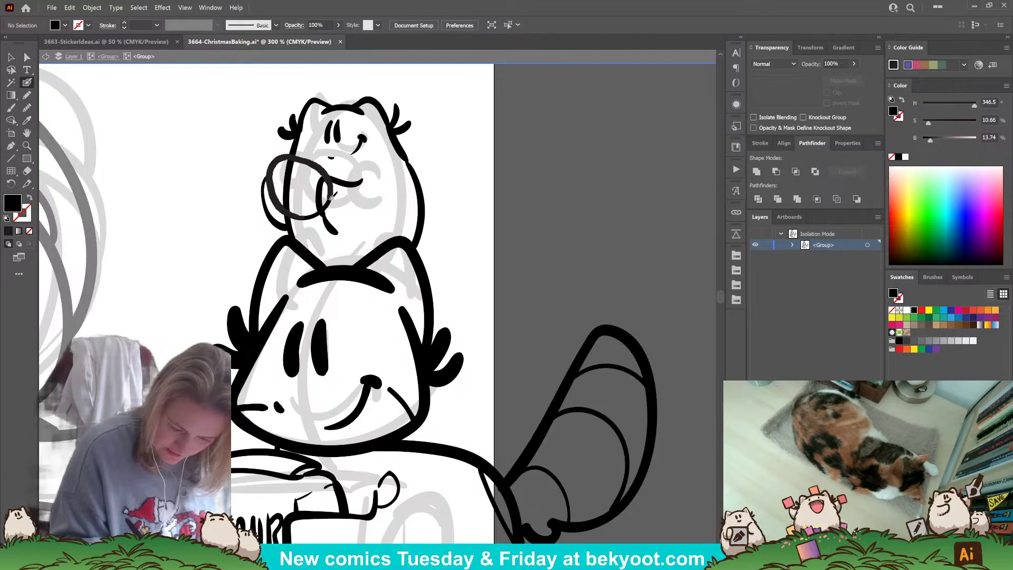
{"action": "left_click_drag", "start_coordinate": [311, 216], "coordinate": [313, 215]}
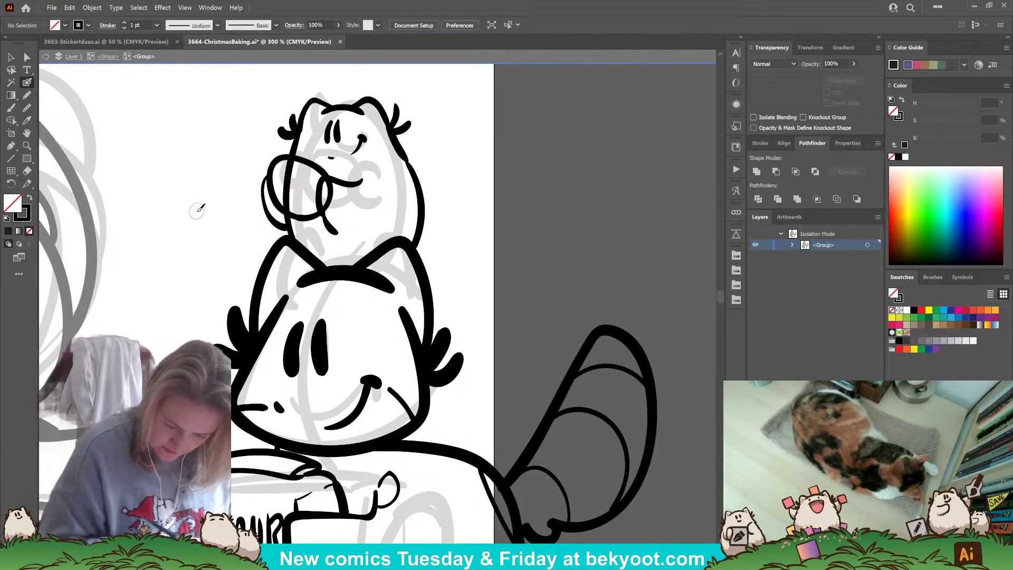
- Erase the small cat's body line inside the egg and the part of the egg outline covered by the right paw
{"action": "left_click", "coordinate": [286, 186], "text": "ctrl"}
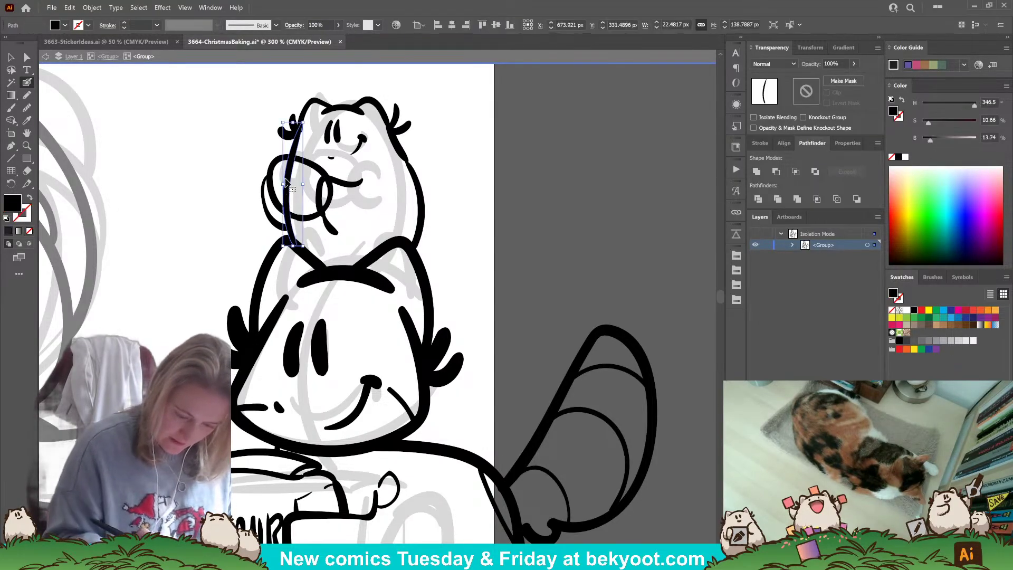
{"action": "left_click_drag", "start_coordinate": [286, 200], "coordinate": [289, 156]}
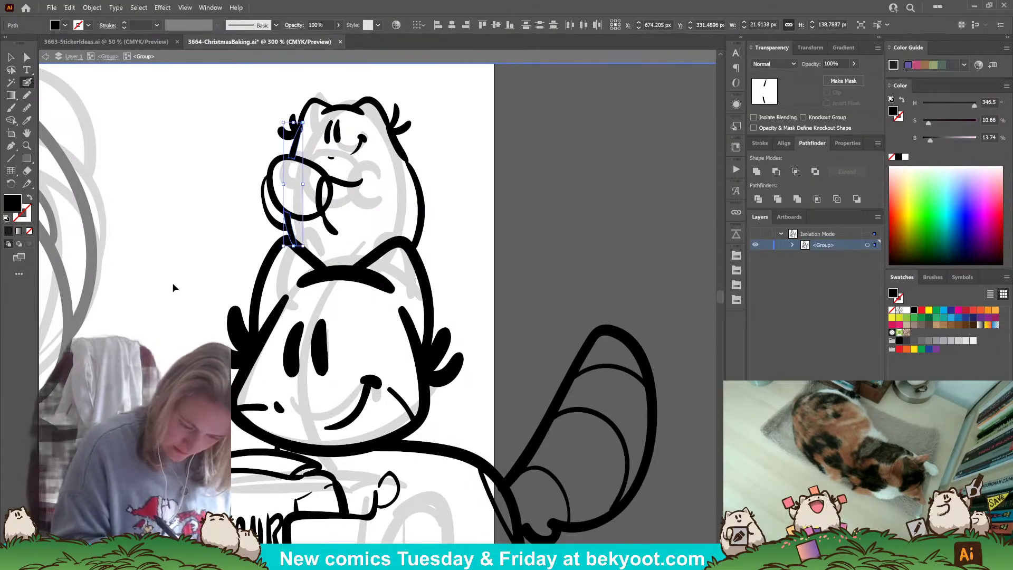
{"action": "left_click", "coordinate": [328, 182], "text": "ctrl"}
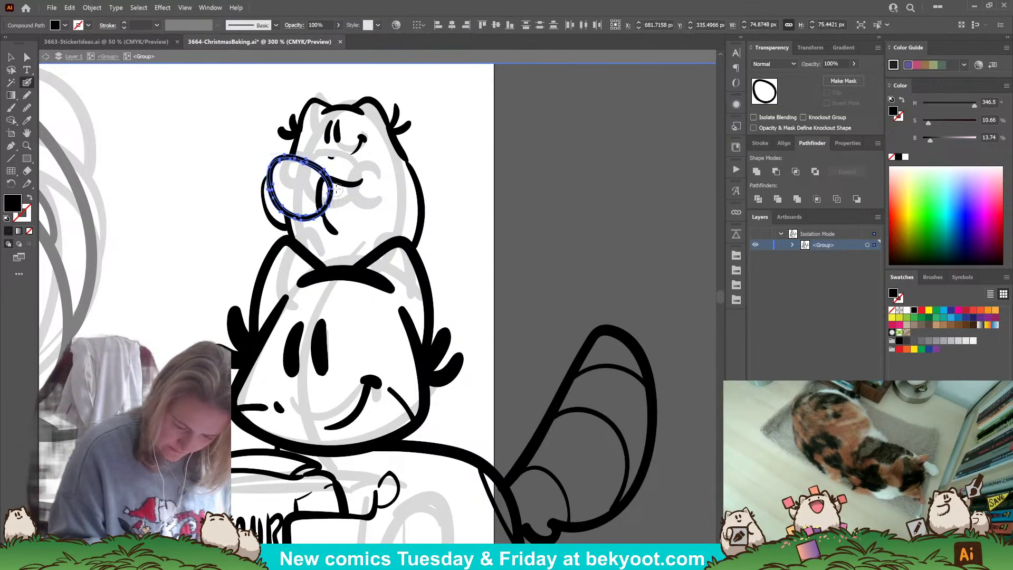
{"action": "left_click_drag", "start_coordinate": [330, 183], "coordinate": [327, 214]}
{"action": "key", "text": "ctrl+z"}
{"action": "key", "text": "ctrl+shift+a"}
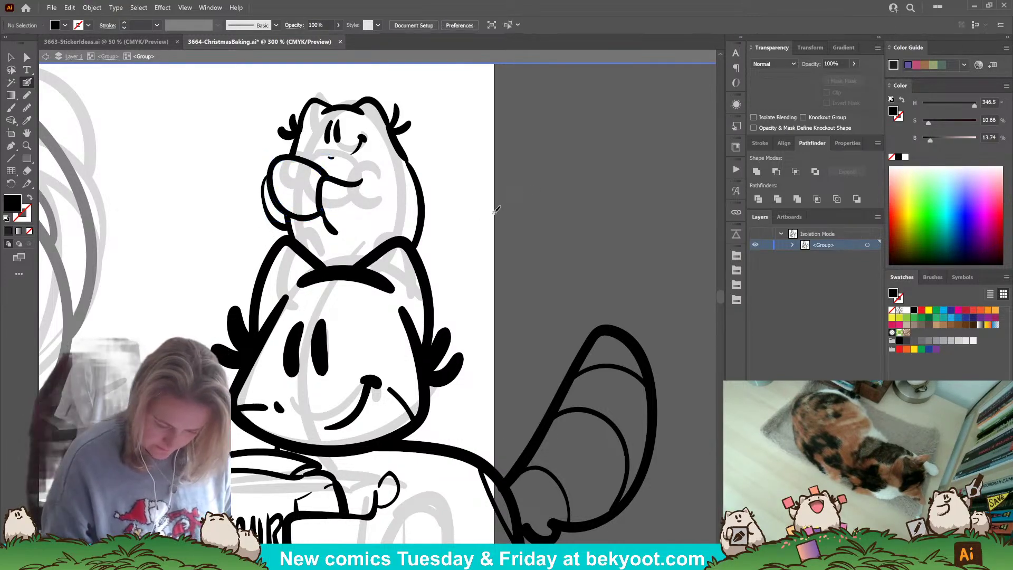
{"action": "left_click_drag", "start_coordinate": [313, 310], "coordinate": [286, 323]}
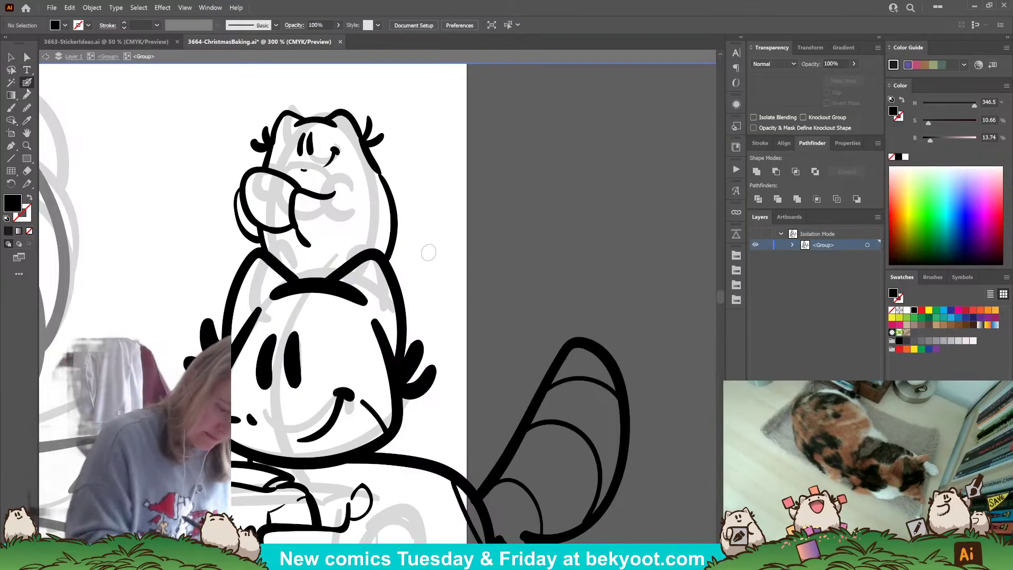
- Dot small speckles onto the upper and lower parts of the small cat's egg
{"action": "left_click", "coordinate": [256, 185]}
{"action": "left_click", "coordinate": [257, 181]}
{"action": "left_click", "coordinate": [267, 183]}
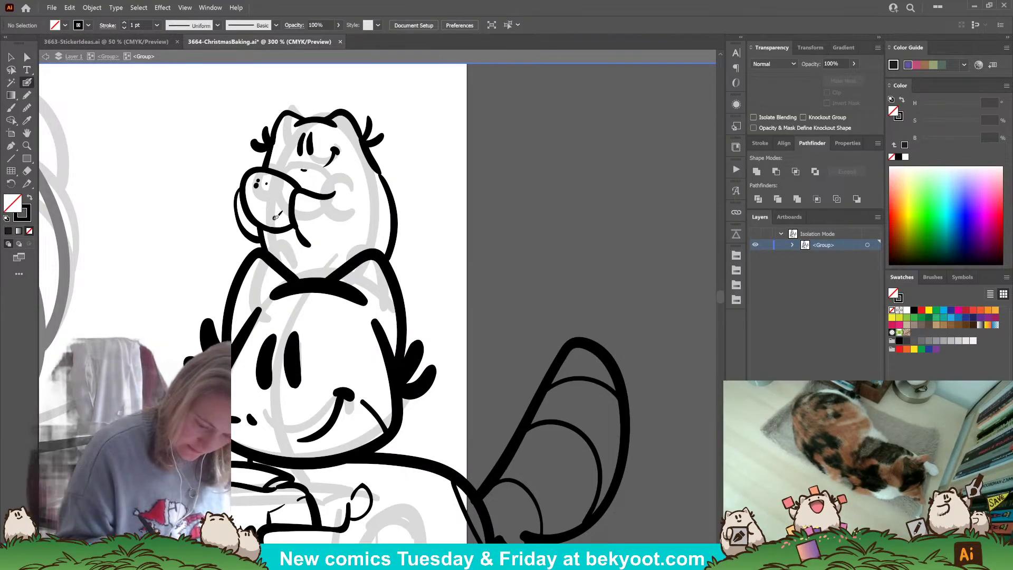
{"action": "key", "text": "ctrl+z"}
{"action": "key", "text": "ctrl+z"}
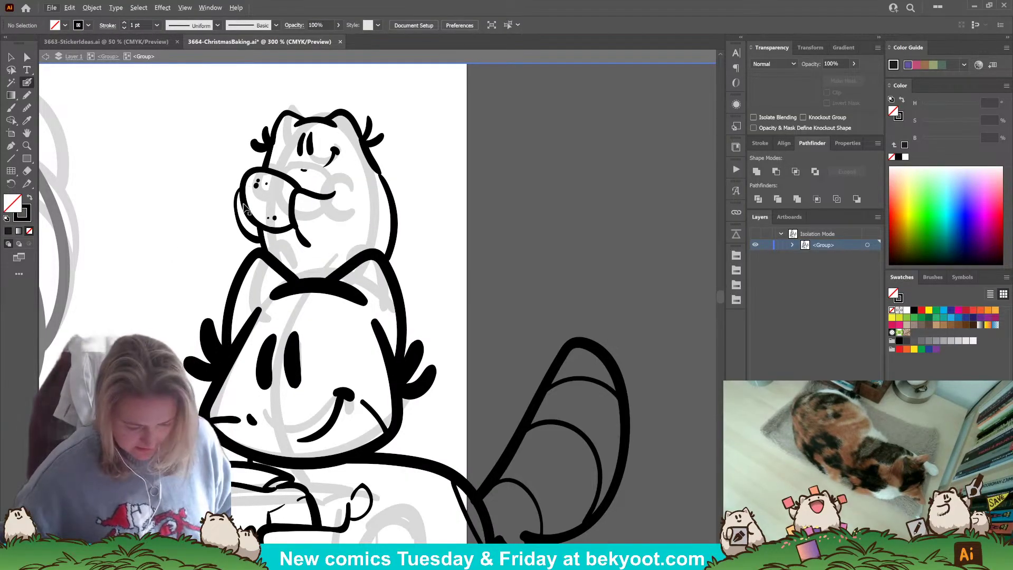
- Isolate the mixing-bowl cat's group and ungroup the paths of its bowl, spoon and stirring arm
{"action": "scroll", "coordinate": [287, 222], "scroll_direction": "down", "scroll_amount": 3}
{"action": "left_click_drag", "start_coordinate": [285, 350], "coordinate": [341, 301]}
{"action": "scroll", "coordinate": [254, 253], "scroll_direction": "up", "scroll_amount": 1}
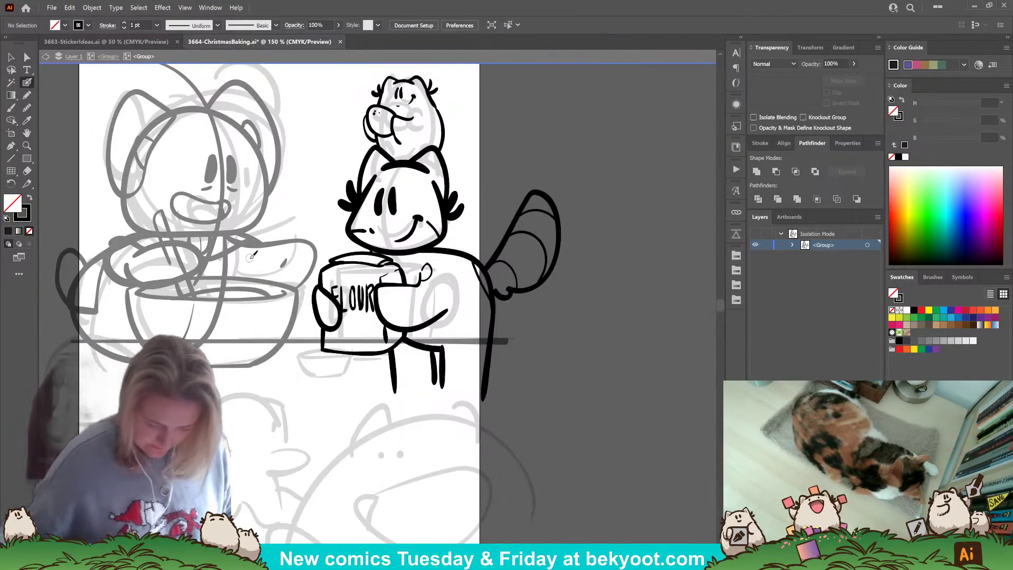
{"action": "left_click", "coordinate": [113, 57]}
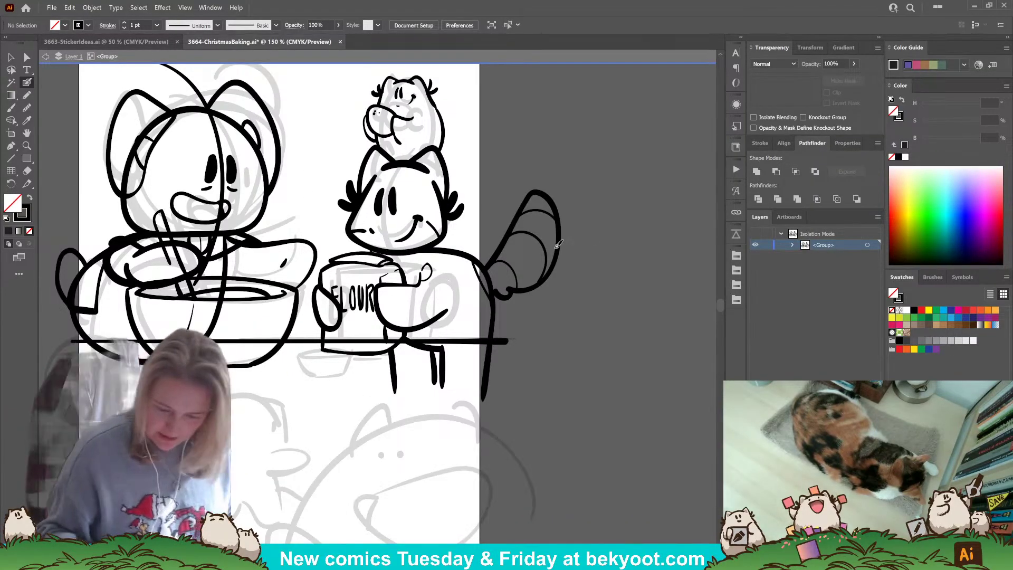
{"action": "scroll", "coordinate": [554, 221], "scroll_direction": "up", "scroll_amount": 3}
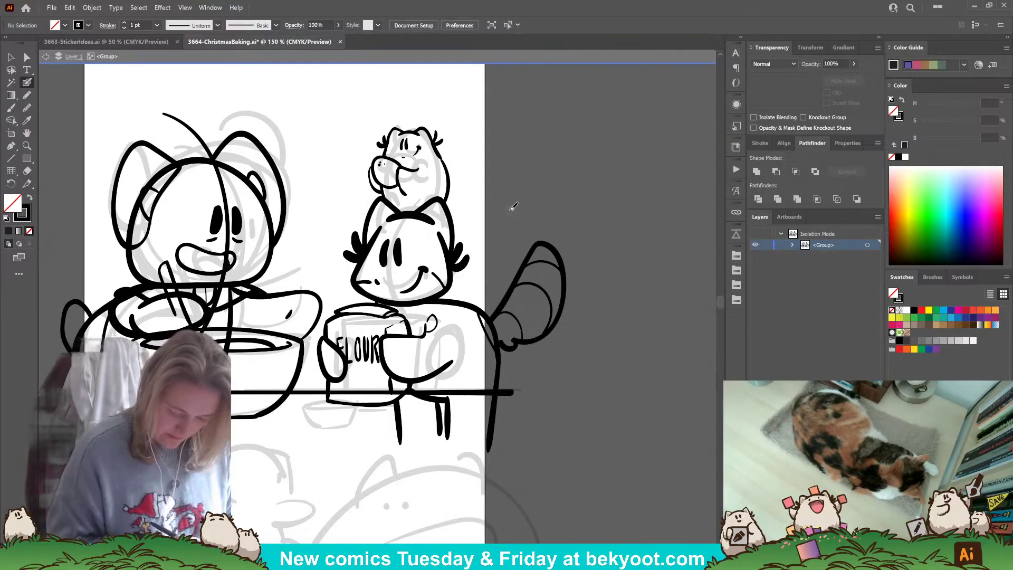
{"action": "scroll", "coordinate": [295, 258], "scroll_direction": "down", "scroll_amount": 3}
{"action": "scroll", "coordinate": [295, 257], "scroll_direction": "left", "scroll_amount": 5}
{"action": "left_click", "coordinate": [295, 258]}
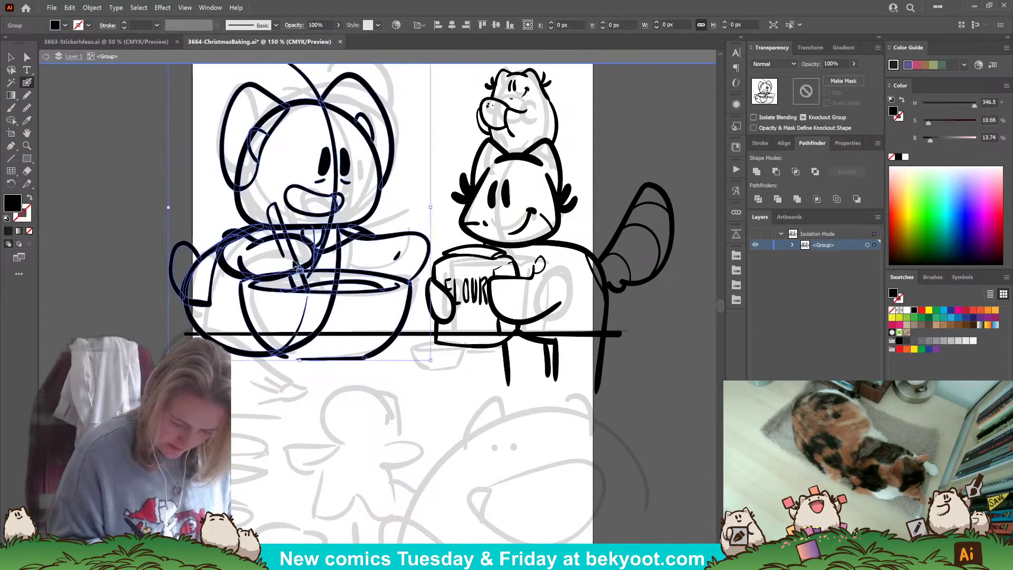
{"action": "double_click", "coordinate": [295, 258]}
{"action": "left_click", "coordinate": [285, 256]}
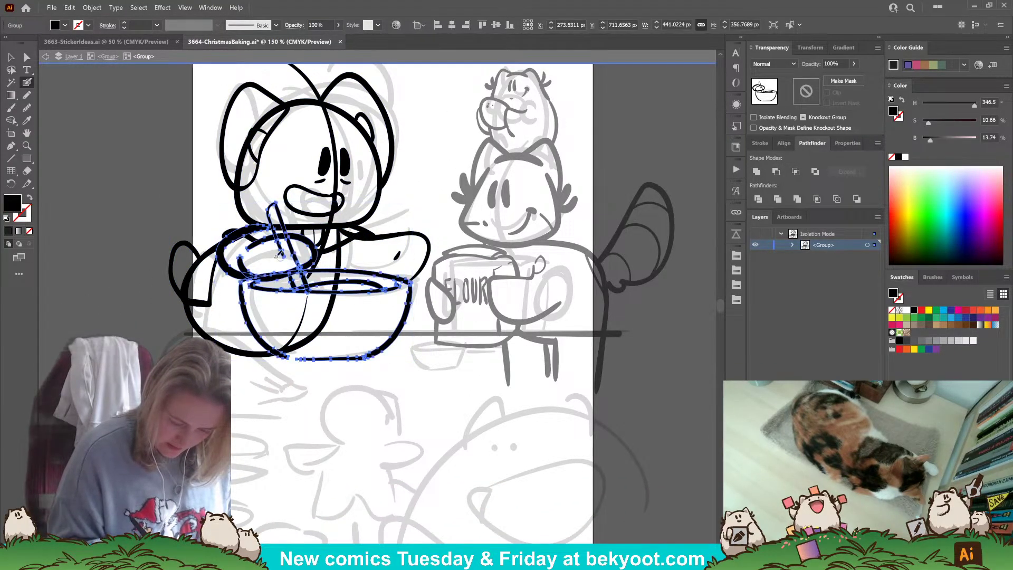
{"action": "key", "text": "ctrl+shift+g"}
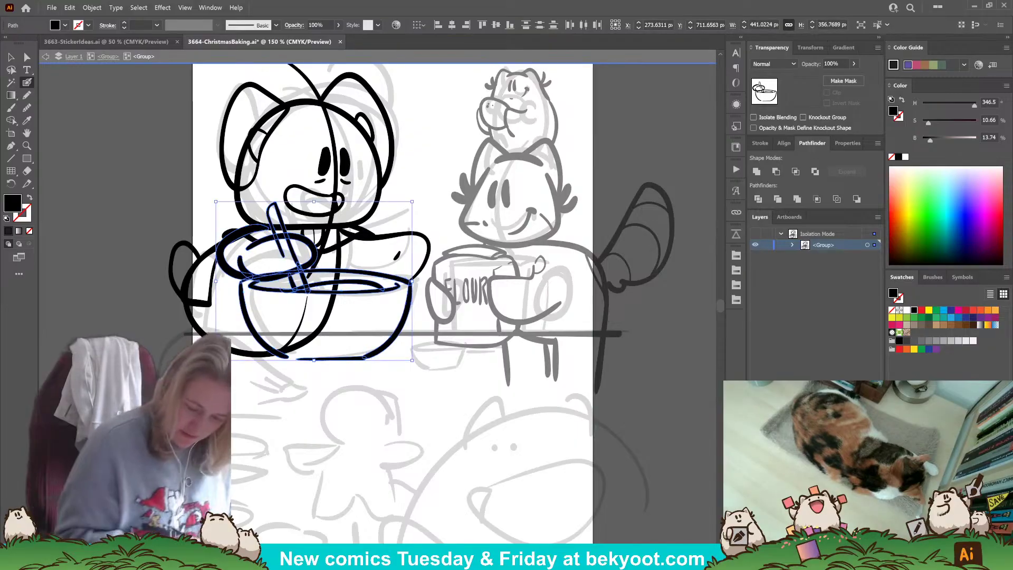
- Erase the mixing-bowl cat's body outline where it passes through the bowl
{"action": "left_click", "coordinate": [332, 304]}
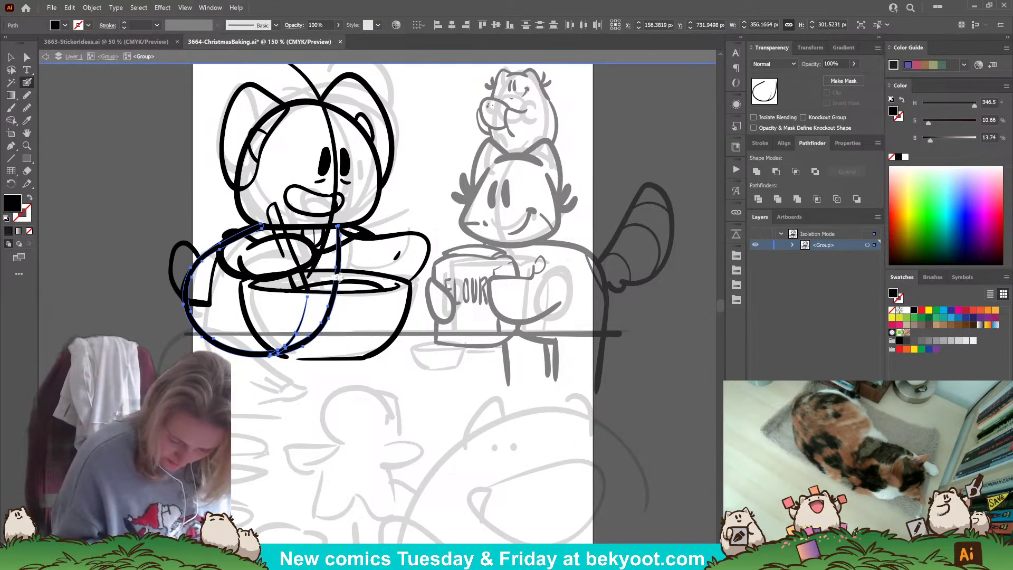
{"action": "mouse_move", "coordinate": [335, 276]}
{"action": "left_mouse_down"}
{"action": "mouse_move", "coordinate": [317, 328]}
{"action": "mouse_move", "coordinate": [278, 348]}
{"action": "mouse_move", "coordinate": [303, 347]}
{"action": "mouse_move", "coordinate": [290, 337]}
{"action": "mouse_move", "coordinate": [308, 296]}
{"action": "left_mouse_up"}
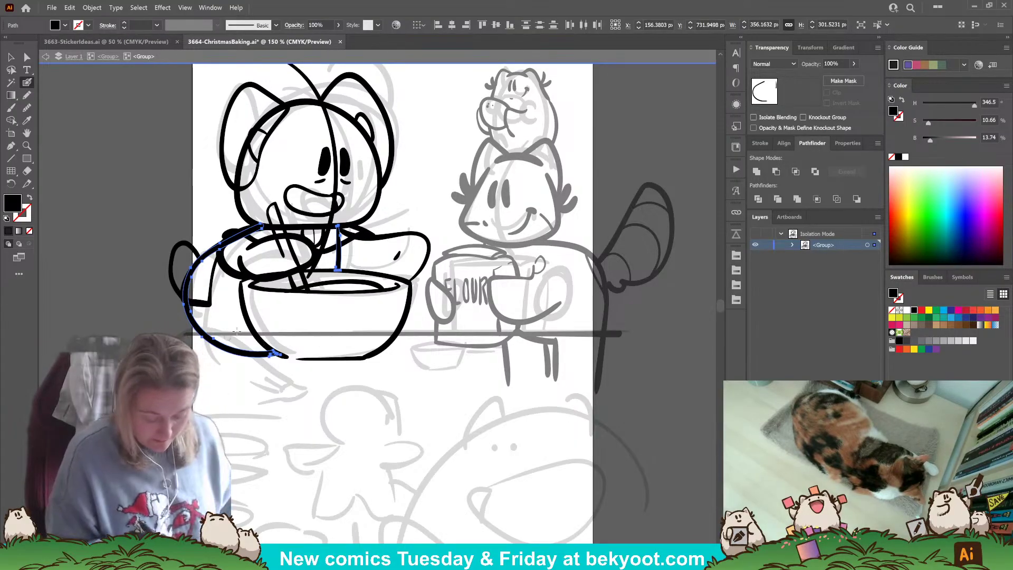
{"action": "key", "text": "ctrl+shift+a"}
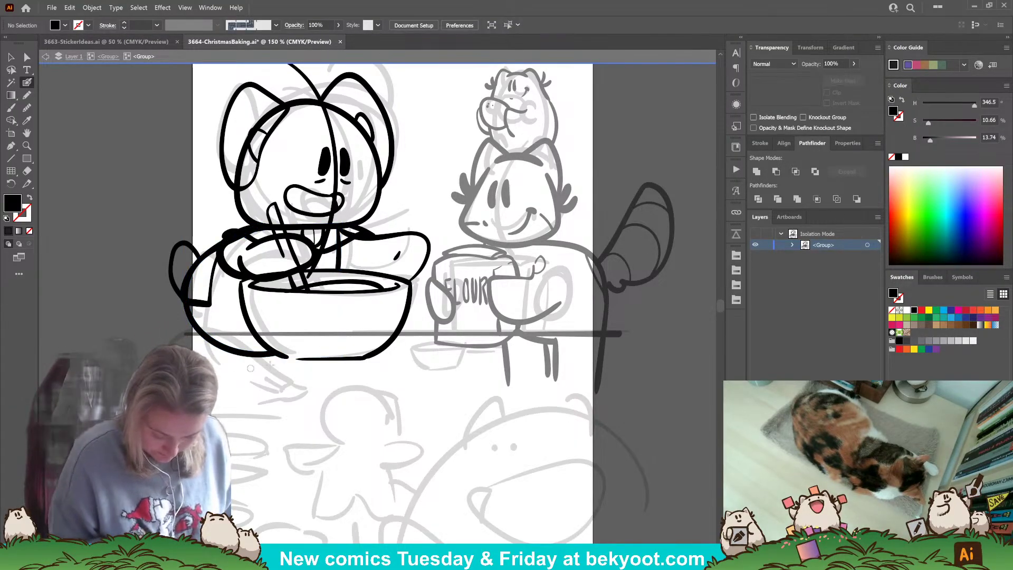
- Remove the construction line through the mixing-bowl cat's face and erase the head outline crossing its left ear
{"action": "left_click_drag", "start_coordinate": [275, 375], "coordinate": [249, 401]}
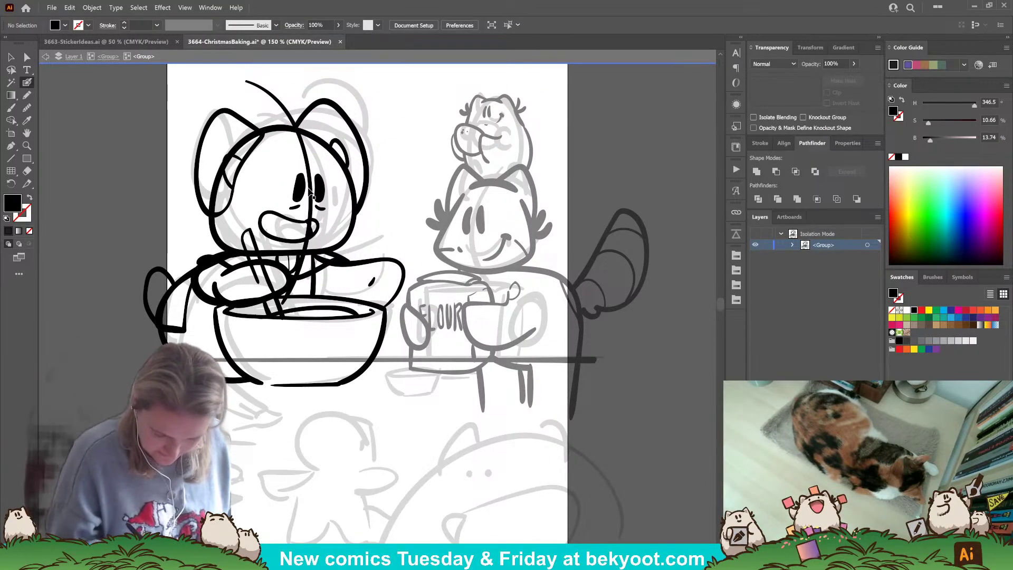
{"action": "key", "text": "ctrl+z"}
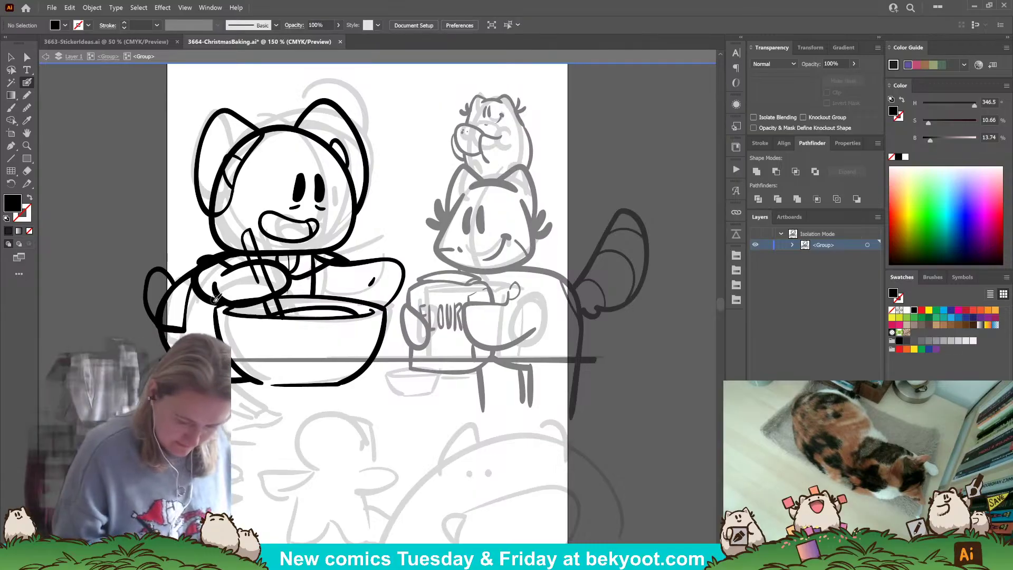
{"action": "left_click", "coordinate": [302, 189]}
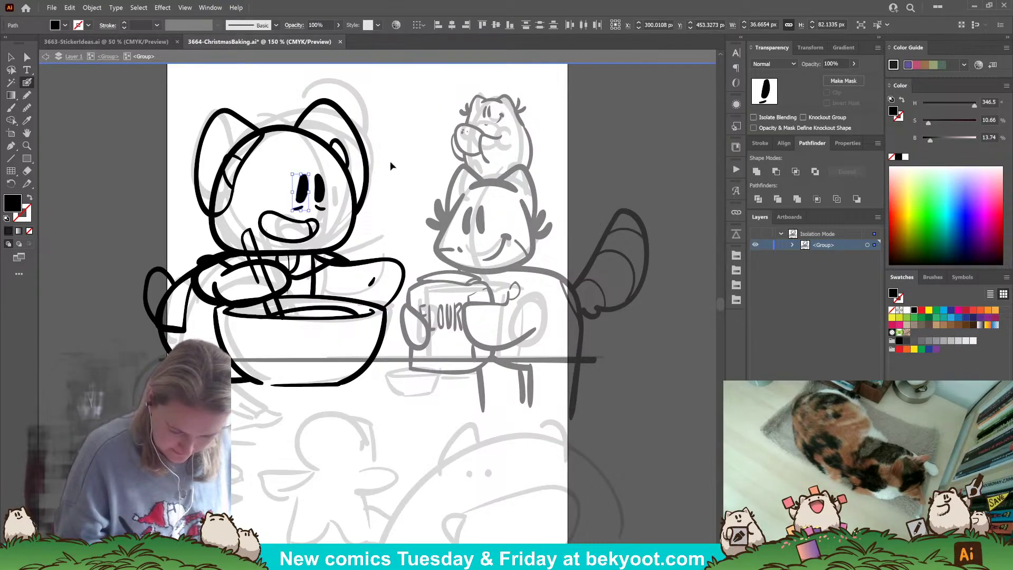
{"action": "left_click", "coordinate": [217, 177]}
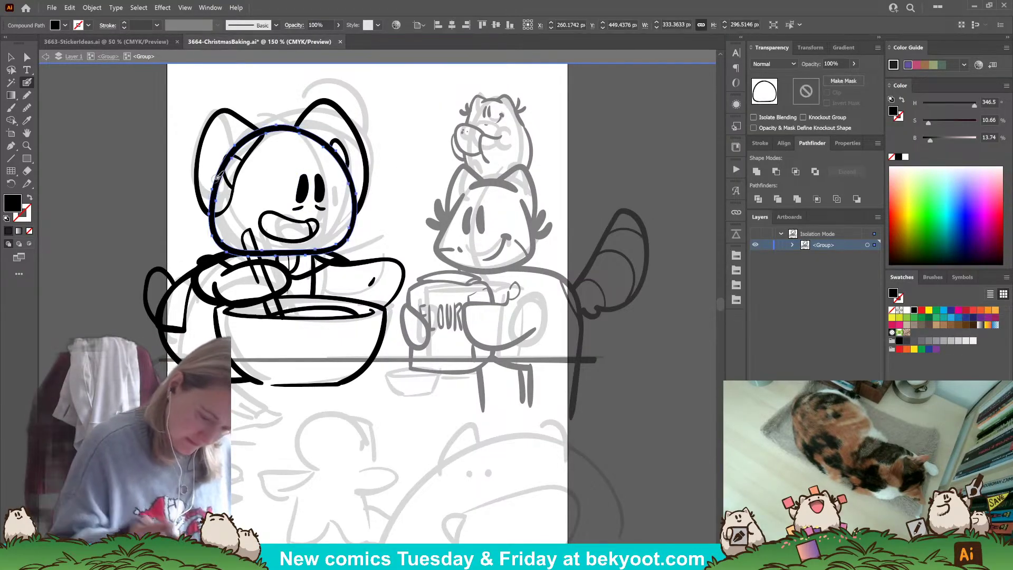
{"action": "mouse_move", "coordinate": [212, 210]}
{"action": "left_mouse_down"}
{"action": "mouse_move", "coordinate": [224, 164]}
{"action": "mouse_move", "coordinate": [257, 133]}
{"action": "left_mouse_up"}
{"action": "left_click", "coordinate": [385, 196], "text": "ctrl"}
- Erase the upper part of the mixing-bowl cat's body outline, from the shoulder down to beside the tail
{"action": "left_click_drag", "start_coordinate": [298, 401], "coordinate": [333, 393]}
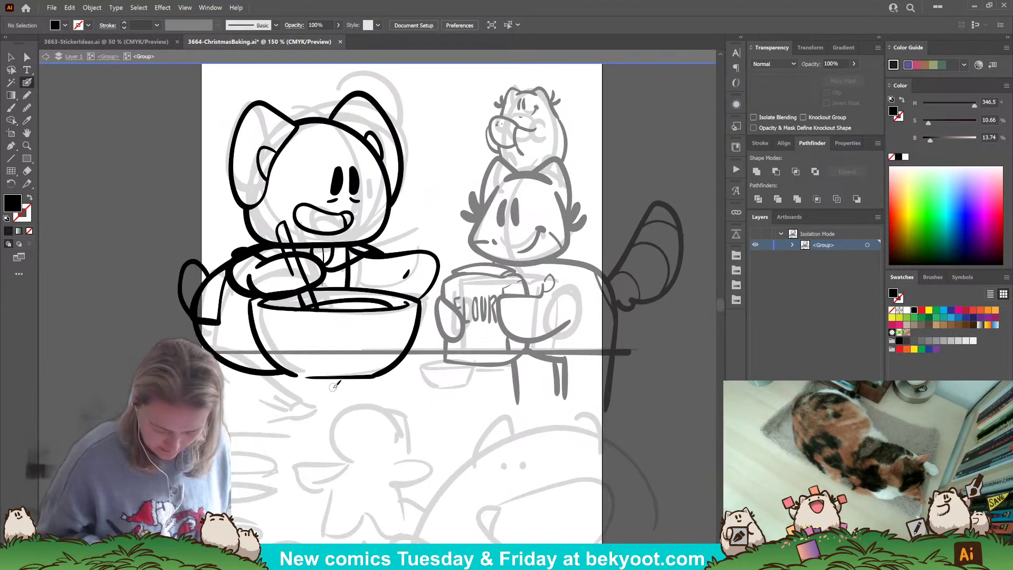
{"action": "left_click", "coordinate": [221, 271], "text": "ctrl"}
{"action": "left_click", "coordinate": [248, 287], "text": "ctrl"}
{"action": "left_click", "coordinate": [228, 265], "text": "ctrl"}
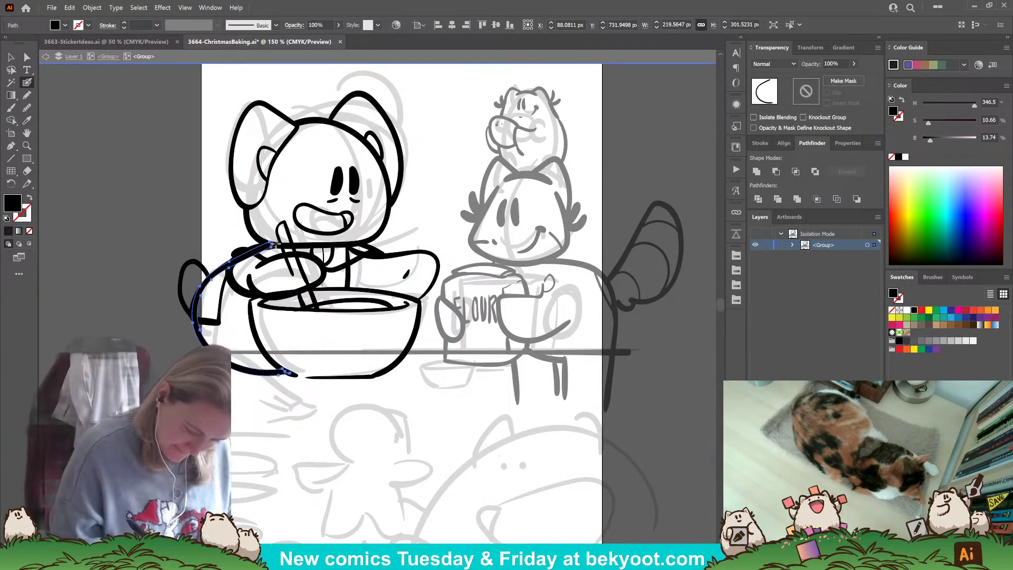
{"action": "left_click_drag", "start_coordinate": [273, 245], "coordinate": [271, 241]}
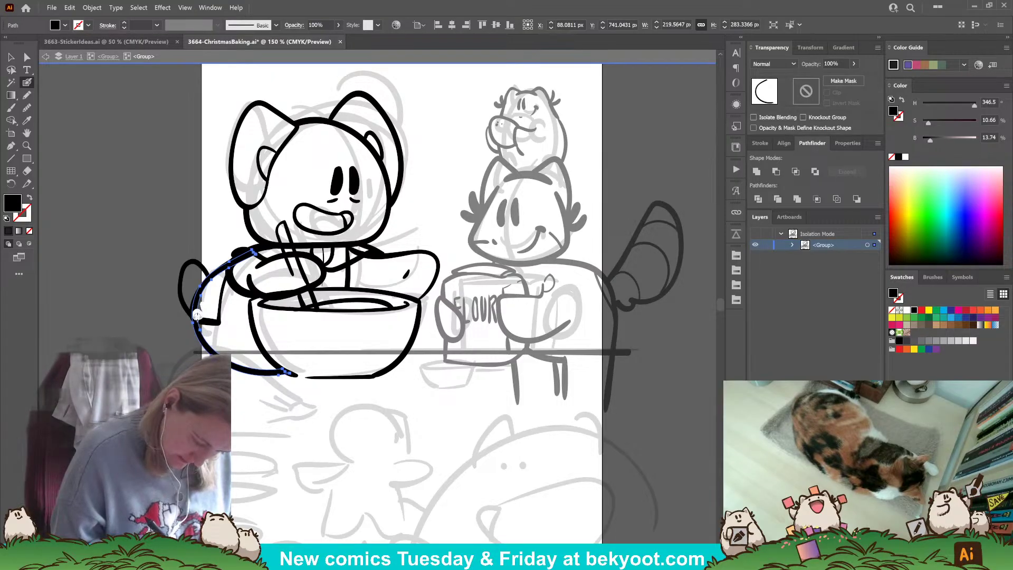
{"action": "mouse_move", "coordinate": [195, 315]}
{"action": "left_mouse_down"}
{"action": "mouse_move", "coordinate": [216, 273]}
{"action": "mouse_move", "coordinate": [252, 253]}
{"action": "left_mouse_up"}
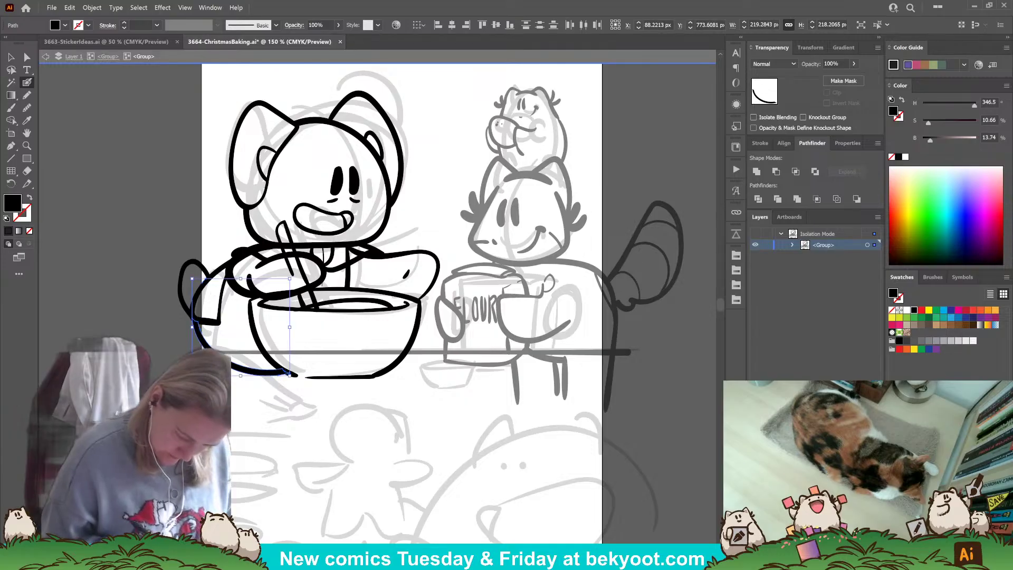
{"action": "key", "text": "ctrl+shift+a"}
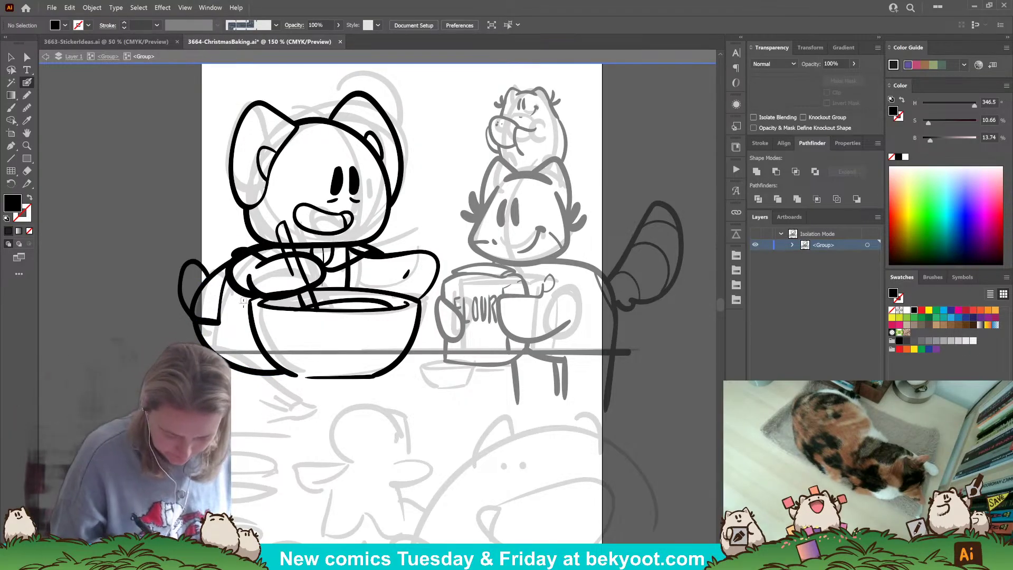
- Trim the strap shape on the mixing-bowl cat's back and the stirring arm's outline where they overlap at the shoulder
{"action": "left_click", "coordinate": [210, 297], "text": "ctrl"}
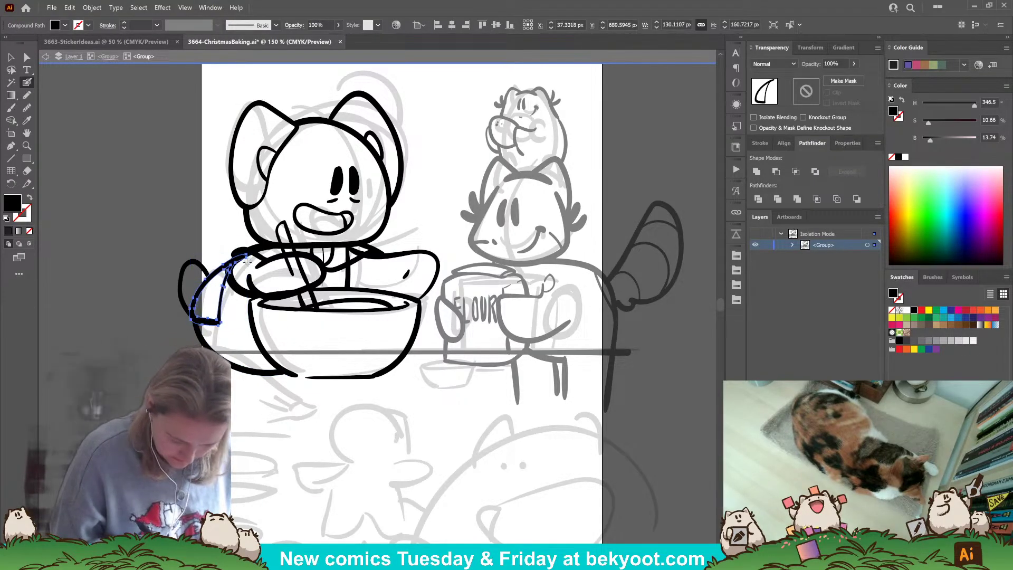
{"action": "left_click_drag", "start_coordinate": [234, 273], "coordinate": [233, 275]}
{"action": "key", "text": "ctrl+shift+a"}
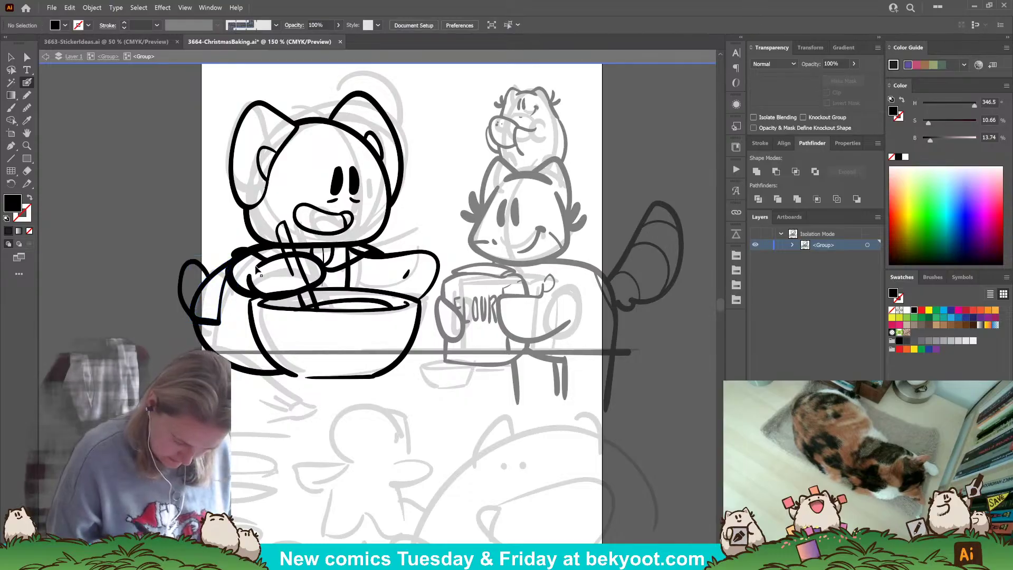
{"action": "left_click", "coordinate": [232, 265], "text": "ctrl"}
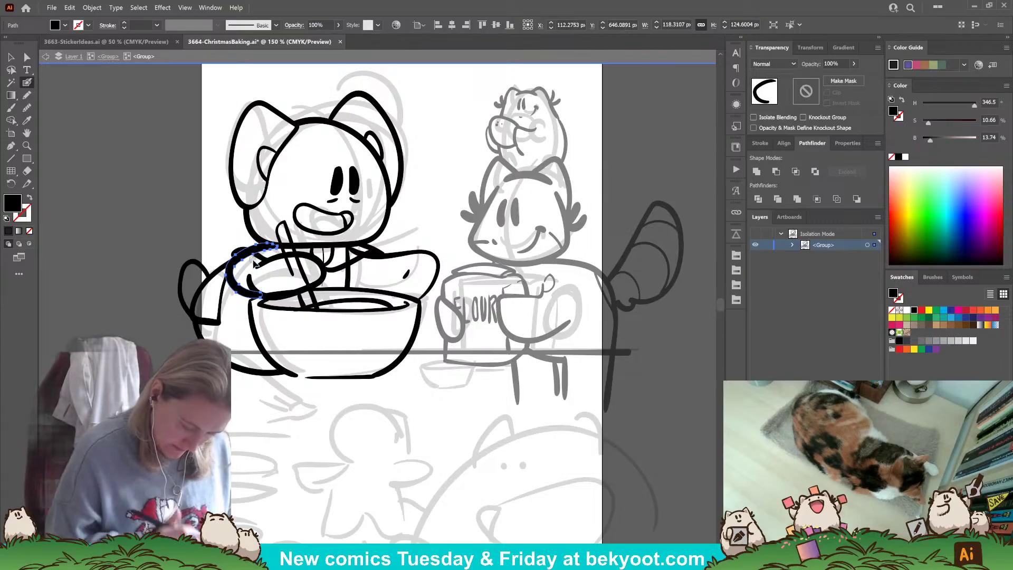
{"action": "left_click_drag", "start_coordinate": [253, 259], "coordinate": [255, 267]}
{"action": "key", "text": "ctrl+shift+a"}
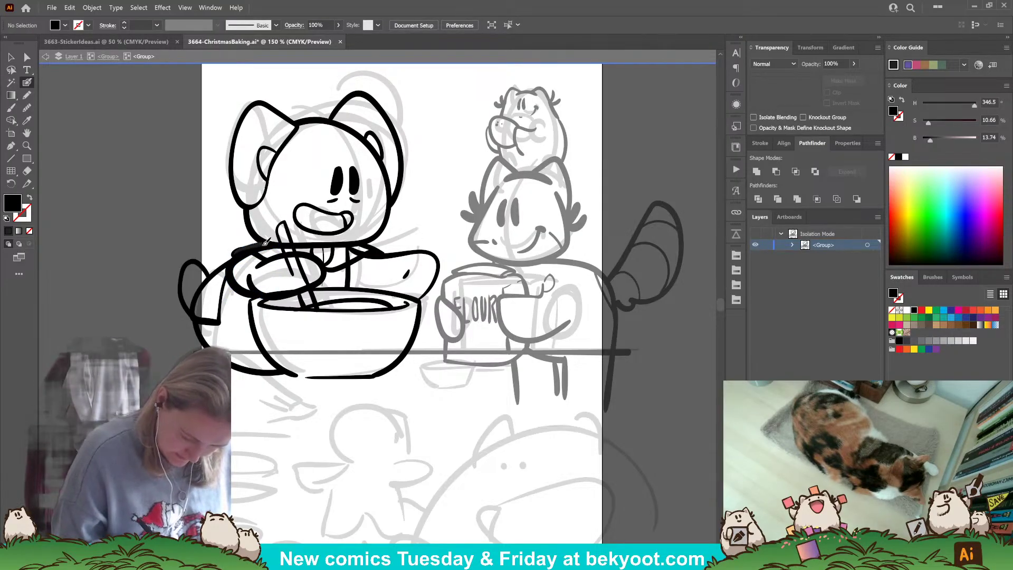
- Trim the upper end of the stirring arm's outline under the chin and clean up the shoulder edge
{"action": "key", "text": "shift+x"}
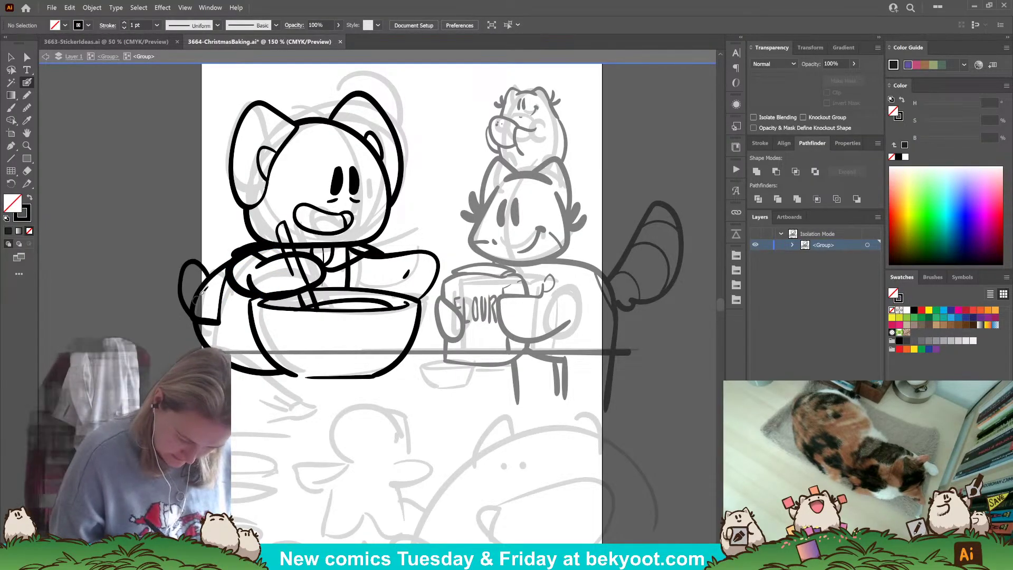
{"action": "left_click", "coordinate": [235, 277], "text": "ctrl"}
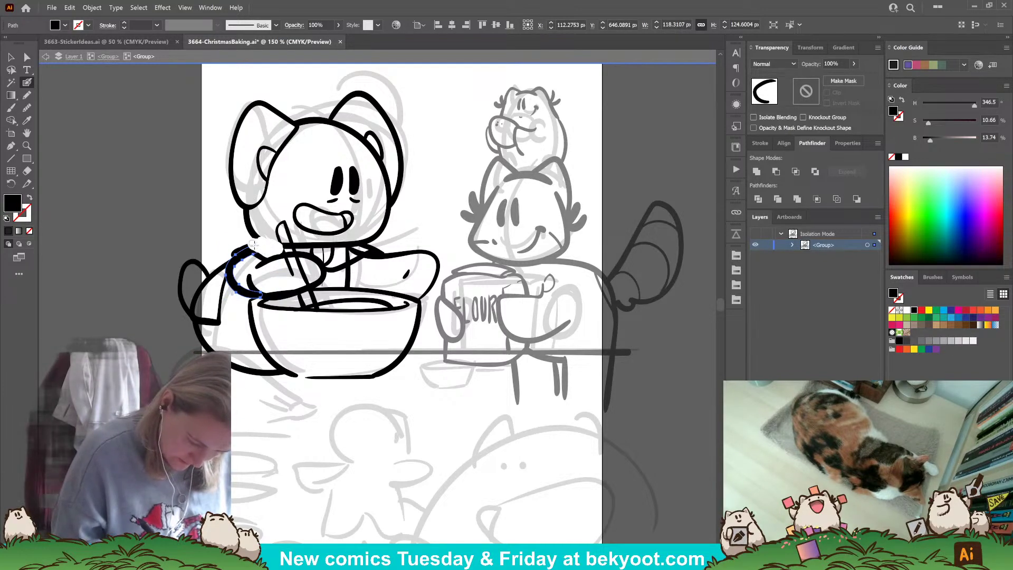
{"action": "left_click_drag", "start_coordinate": [248, 246], "coordinate": [244, 246]}
{"action": "key", "text": "ctrl+shift+a"}
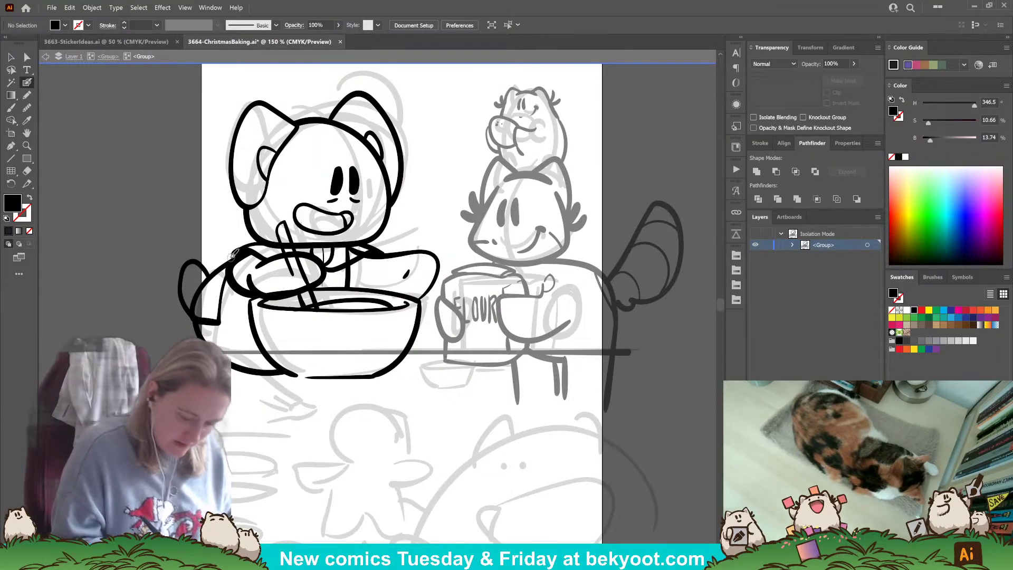
{"action": "mouse_move", "coordinate": [229, 256]}
{"action": "left_mouse_down"}
{"action": "mouse_move", "coordinate": [253, 246]}
{"action": "mouse_move", "coordinate": [336, 252]}
{"action": "left_mouse_up"}
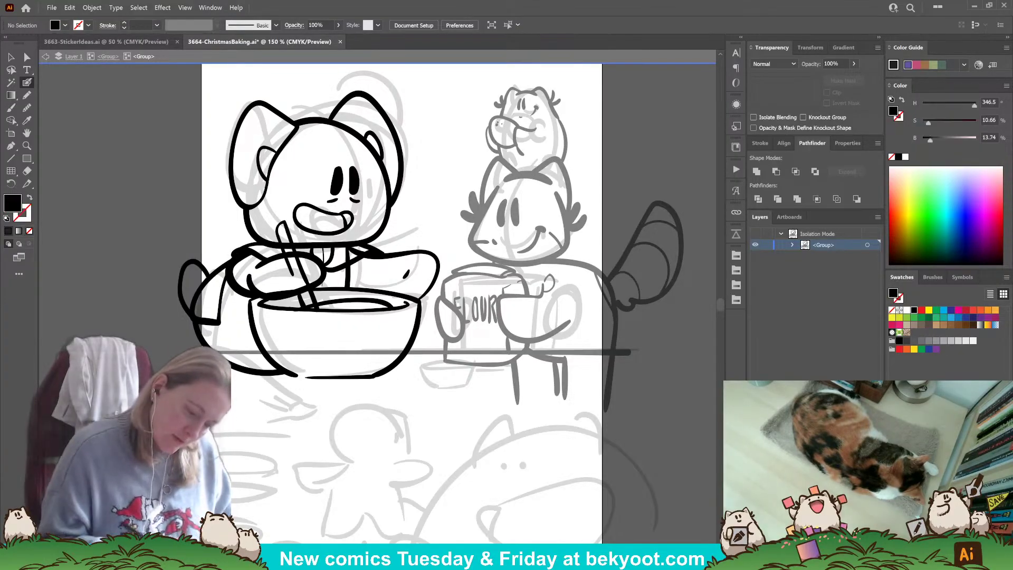
- Delete the thin vertical line under the mixing-bowl cat's collar and erase the thicker vertical line where it crosses the collar
{"action": "left_click", "coordinate": [302, 271], "text": "ctrl"}
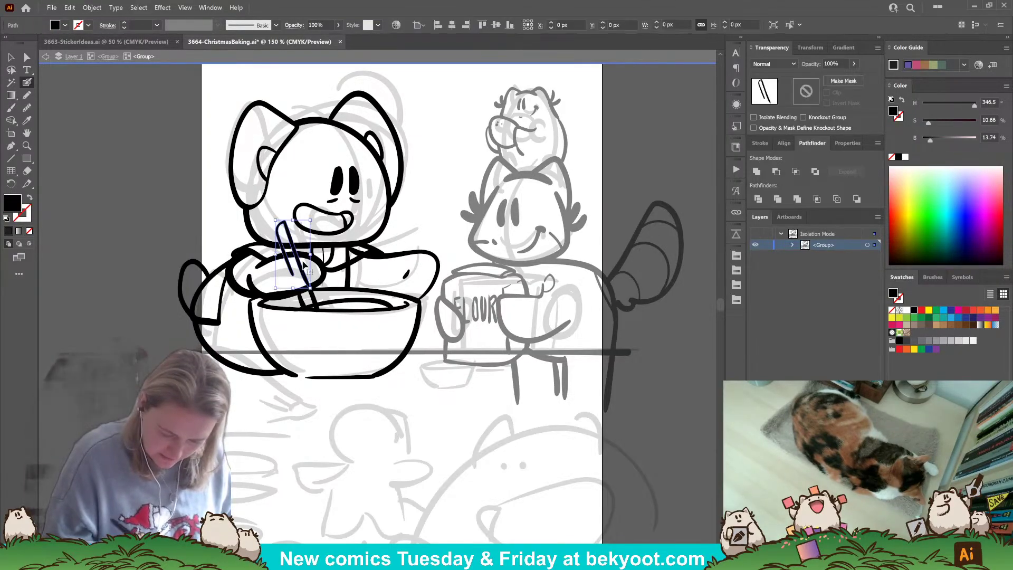
{"action": "left_click", "coordinate": [324, 264], "text": "ctrl"}
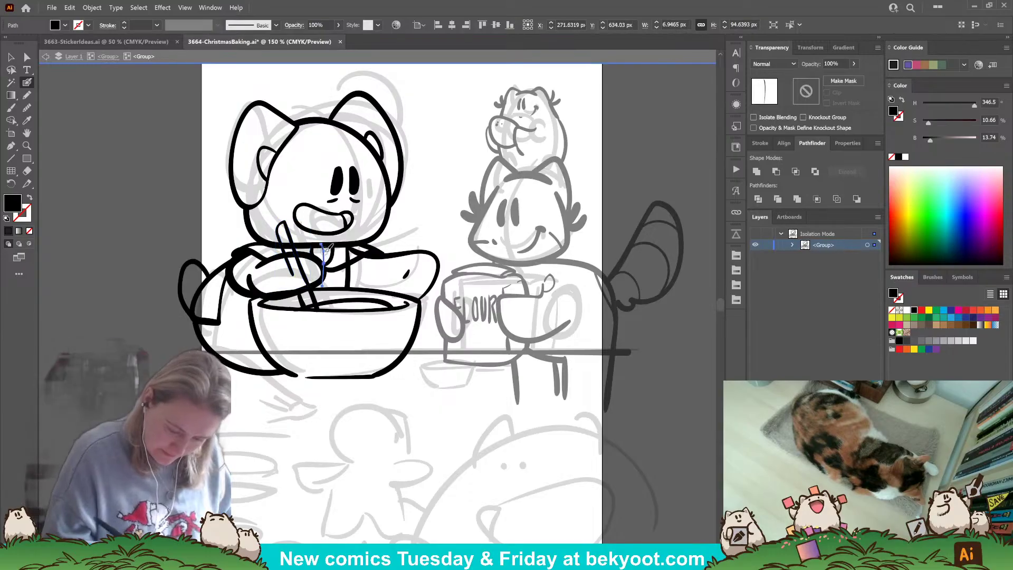
{"action": "key", "text": "Delete"}
{"action": "left_click", "coordinate": [348, 270], "text": "ctrl"}
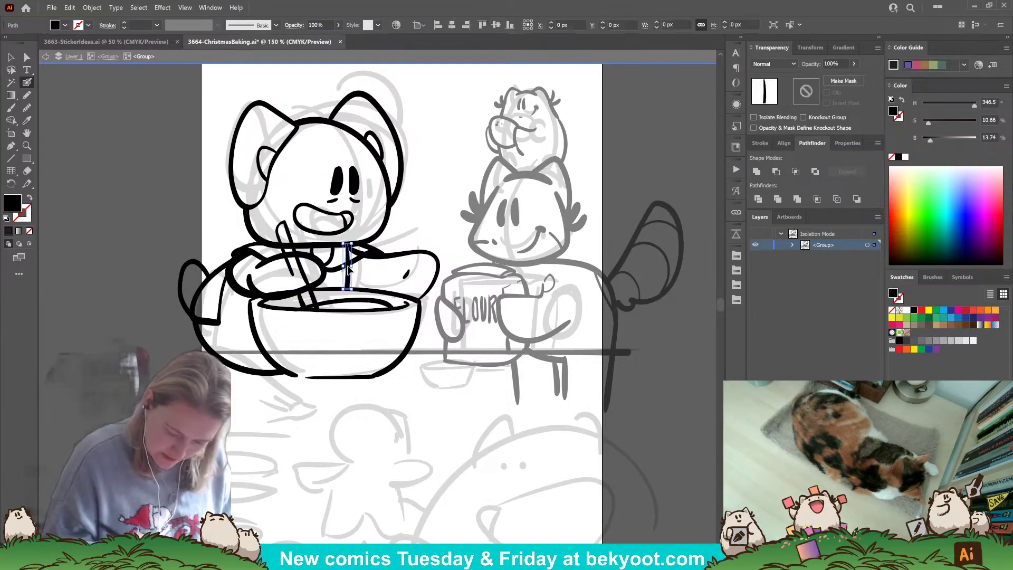
{"action": "mouse_move", "coordinate": [346, 242]}
{"action": "left_mouse_down"}
{"action": "mouse_move", "coordinate": [350, 263]}
{"action": "mouse_move", "coordinate": [364, 252]}
{"action": "left_mouse_up"}
{"action": "left_click", "coordinate": [413, 255], "text": "ctrl"}
{"action": "left_click", "coordinate": [398, 237], "text": "ctrl"}
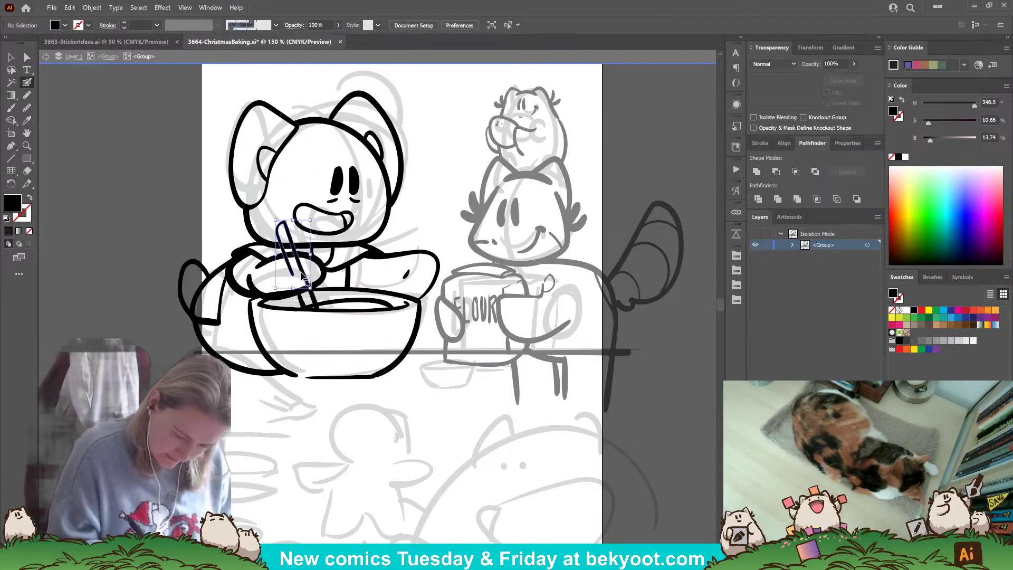
- Erase the spoon handle's lines where they cross the stirring hand and tidy where the spoon meets the bowl's rim
{"action": "left_click", "coordinate": [302, 274], "text": "ctrl"}
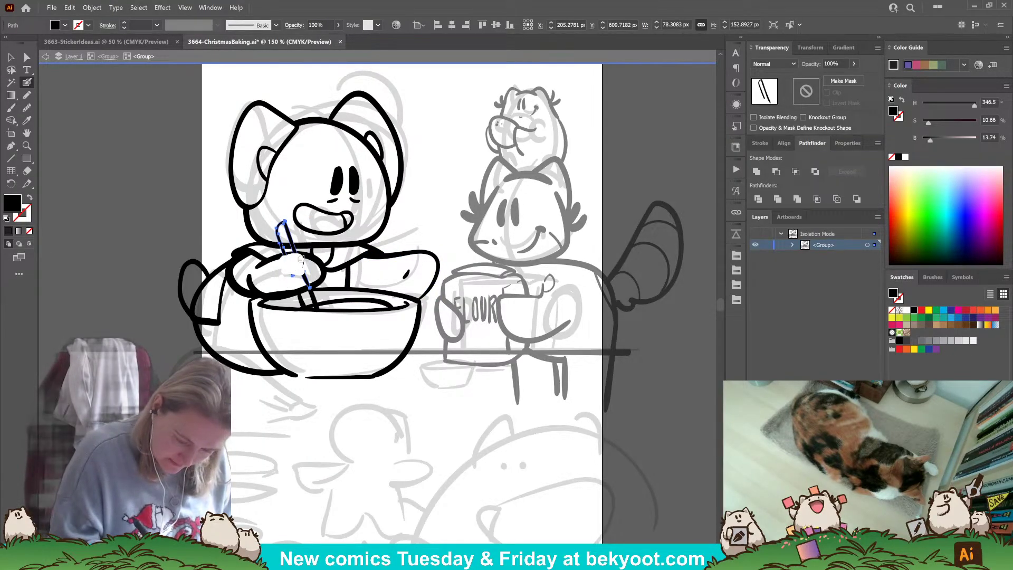
{"action": "left_click_drag", "start_coordinate": [294, 271], "coordinate": [314, 285]}
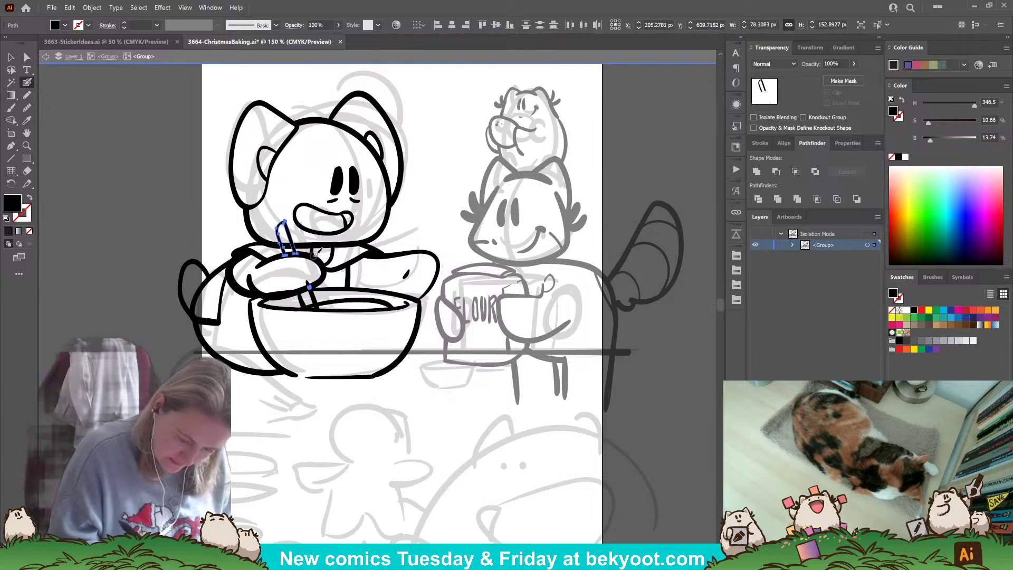
{"action": "left_click", "coordinate": [305, 281], "text": "ctrl"}
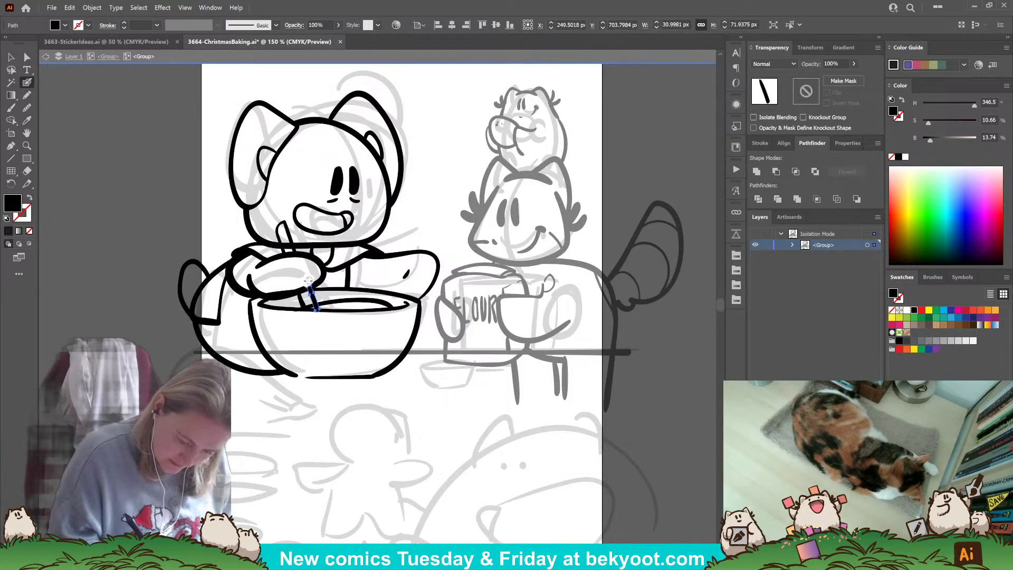
{"action": "left_click", "coordinate": [297, 312], "text": "ctrl"}
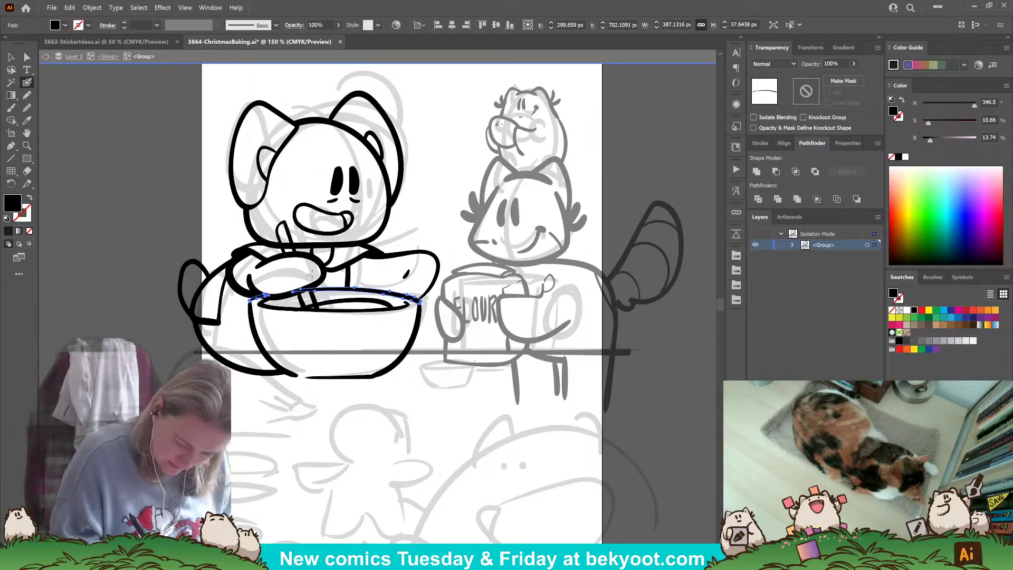
- Erase the mixing-bowl cat's chin outline where it crosses the upper spoon handle
{"action": "left_click", "coordinate": [289, 244], "text": "ctrl"}
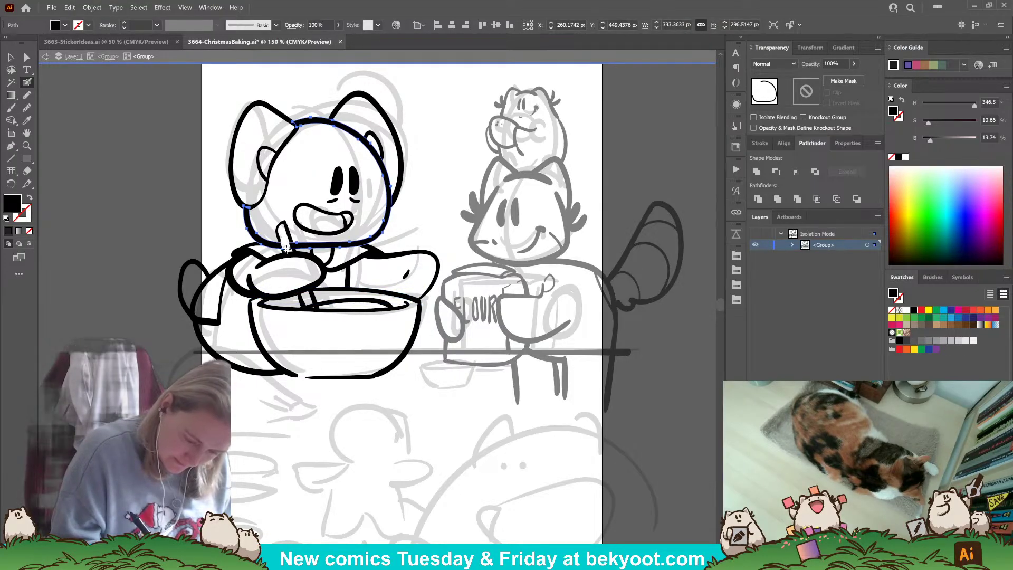
{"action": "left_click_drag", "start_coordinate": [291, 255], "coordinate": [292, 251]}
{"action": "key", "text": "ctrl+shift+a"}
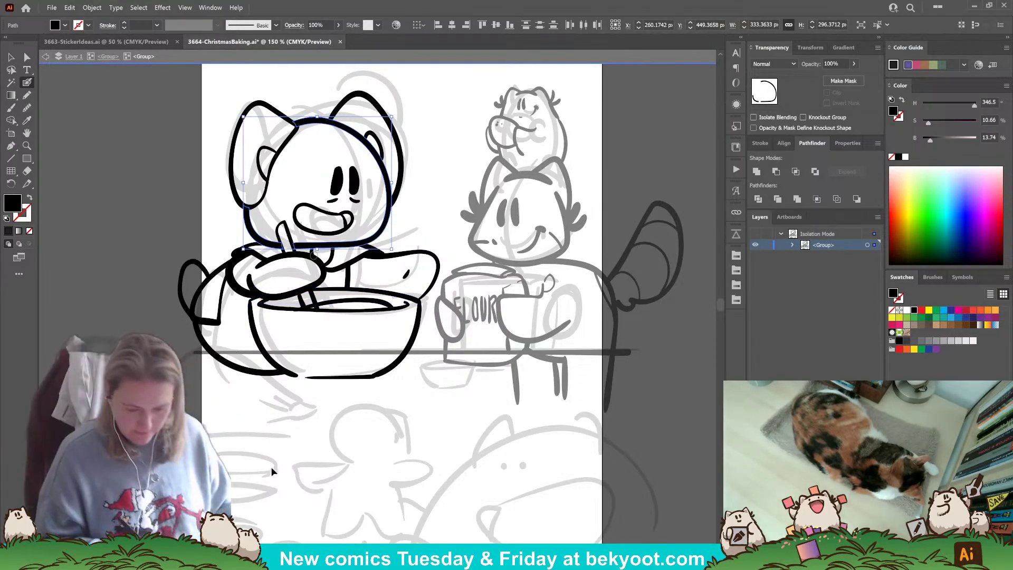
{"action": "left_click_drag", "start_coordinate": [349, 456], "coordinate": [380, 459]}
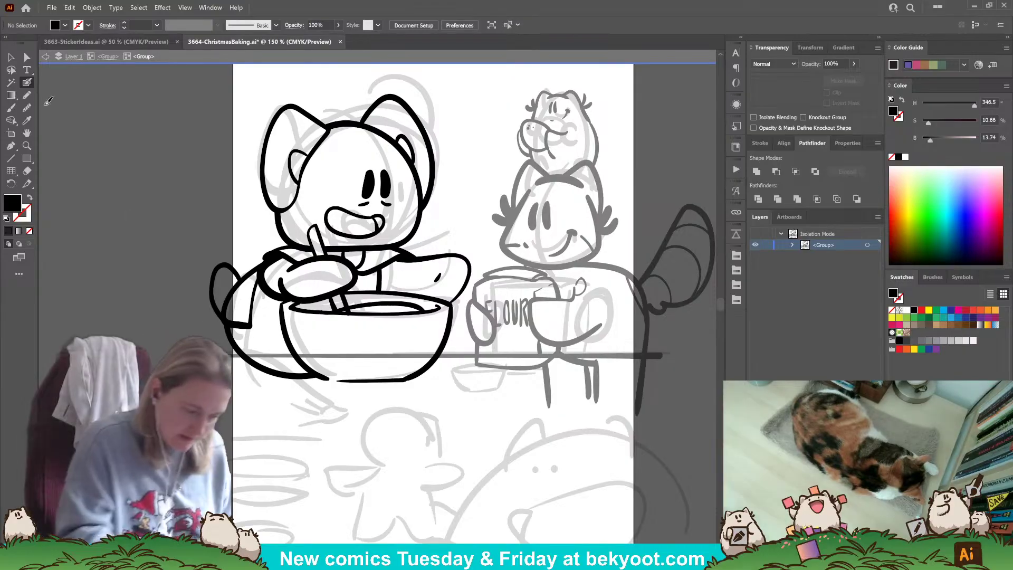
- Draw thin cross-hatched plaid lines on both sides of the mixing-bowl cat's collar and on the strap at its back
{"action": "mouse_move", "coordinate": [365, 261]}
{"action": "left_mouse_down"}
{"action": "mouse_move", "coordinate": [395, 249]}
{"action": "mouse_move", "coordinate": [385, 261]}
{"action": "mouse_move", "coordinate": [394, 260]}
{"action": "left_mouse_up"}
{"action": "key", "text": "ctrl+z"}
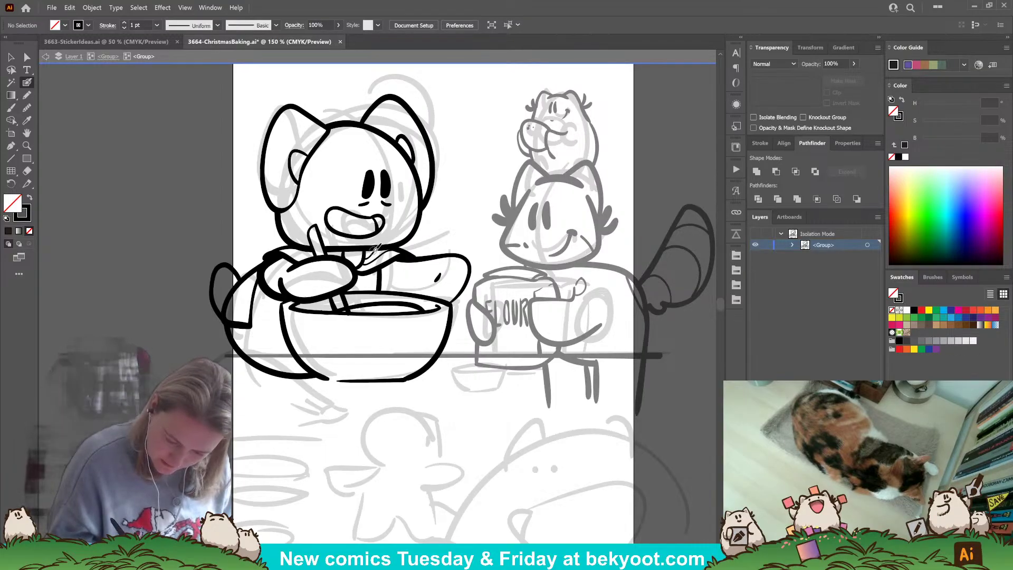
{"action": "left_click_drag", "start_coordinate": [389, 252], "coordinate": [377, 261]}
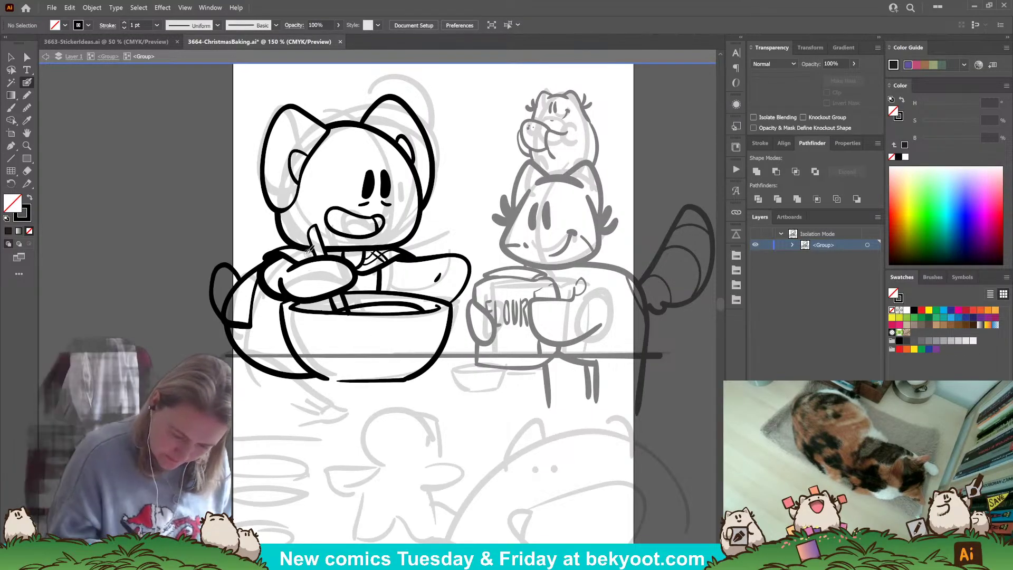
{"action": "left_click_drag", "start_coordinate": [308, 258], "coordinate": [288, 248]}
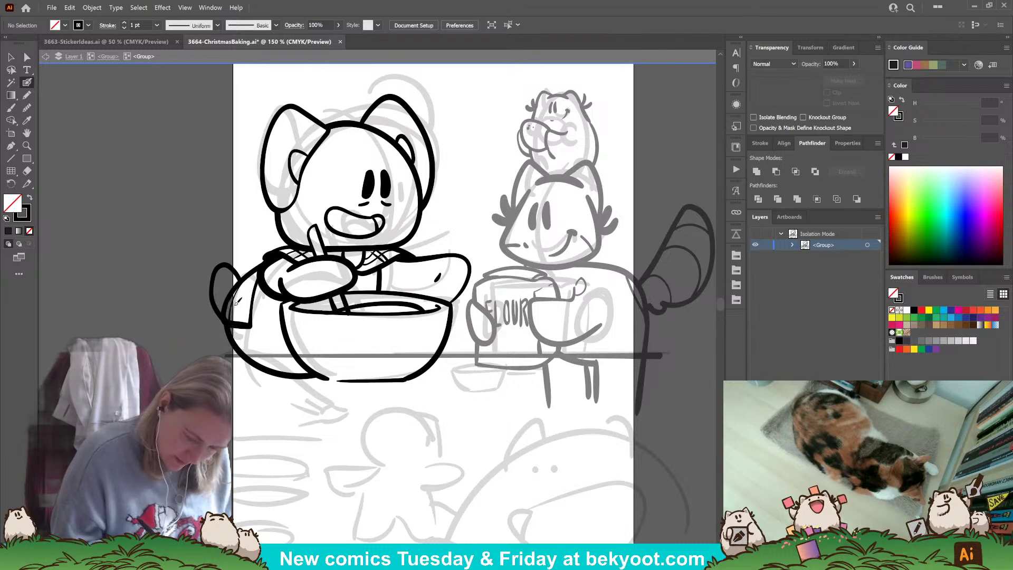
{"action": "mouse_move", "coordinate": [237, 304]}
{"action": "left_mouse_down"}
{"action": "mouse_move", "coordinate": [242, 349]}
{"action": "mouse_move", "coordinate": [237, 284]}
{"action": "mouse_move", "coordinate": [247, 309]}
{"action": "left_mouse_up"}
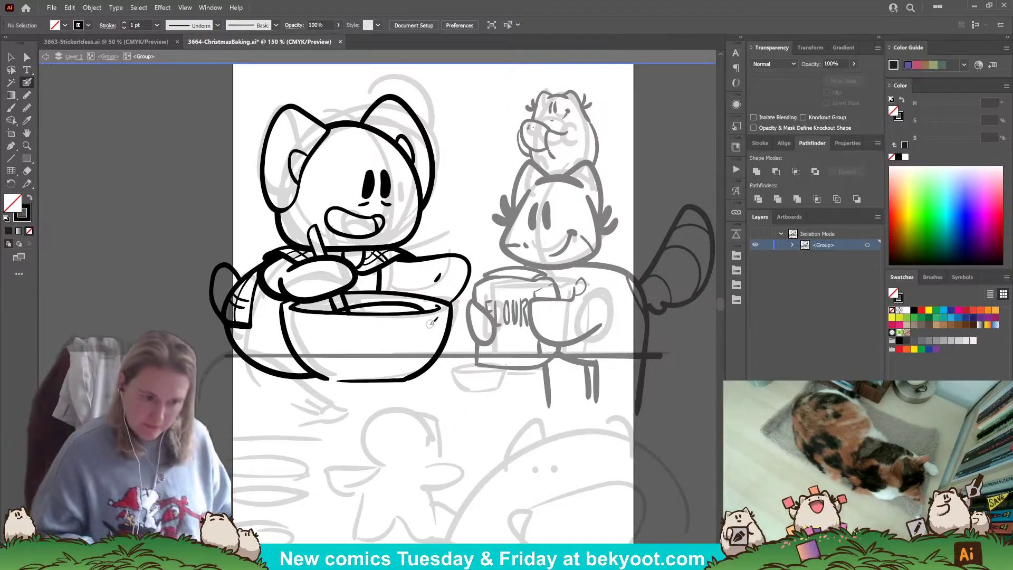
- Move the curved batter line inside the mixing bowl up slightly and trim its edge
{"action": "left_click_drag", "start_coordinate": [522, 199], "coordinate": [496, 193]}
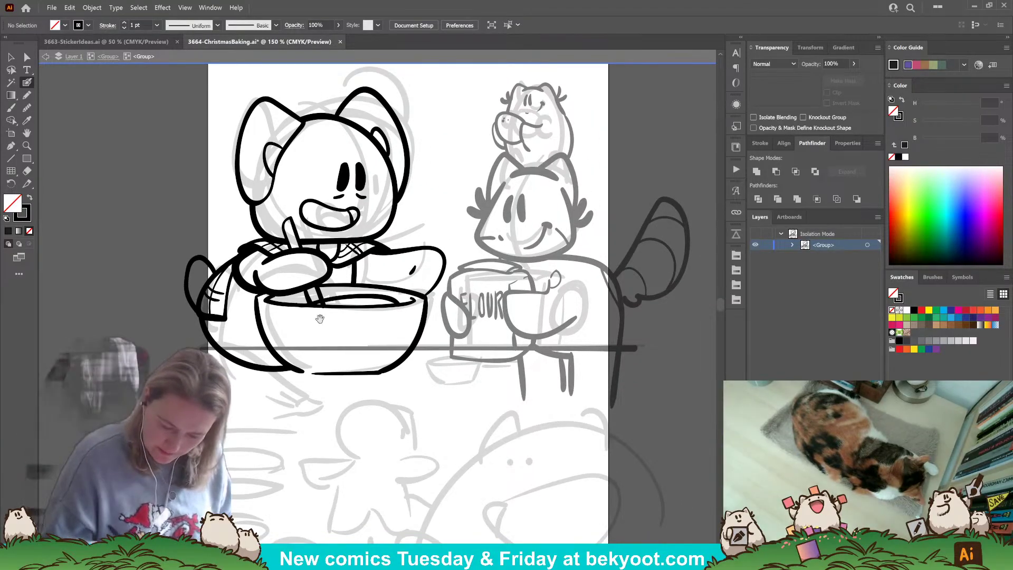
{"action": "left_click_drag", "start_coordinate": [310, 346], "coordinate": [292, 345]}
{"action": "left_click", "coordinate": [316, 299], "text": "ctrl"}
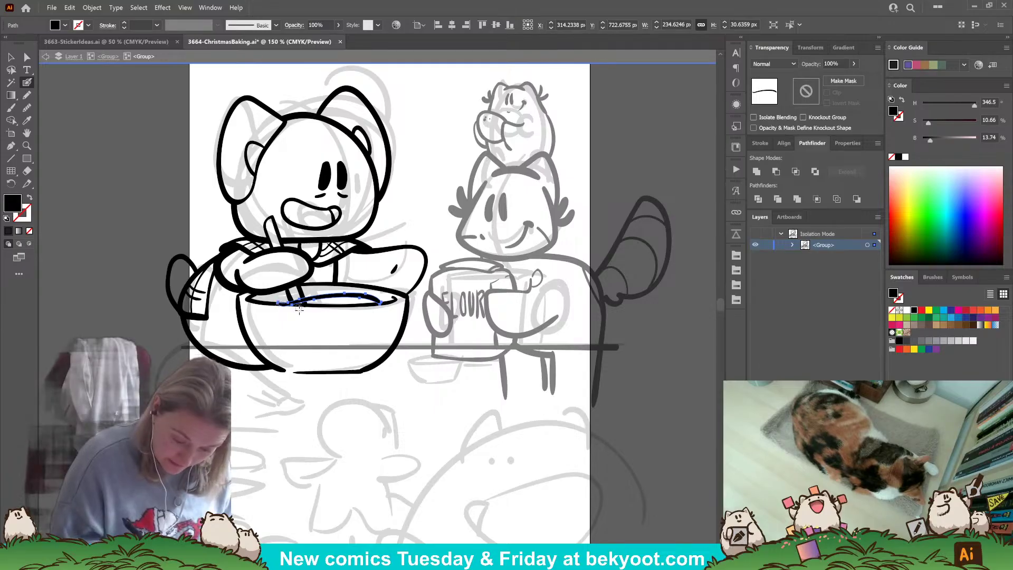
{"action": "left_click", "coordinate": [300, 312], "text": "ctrl"}
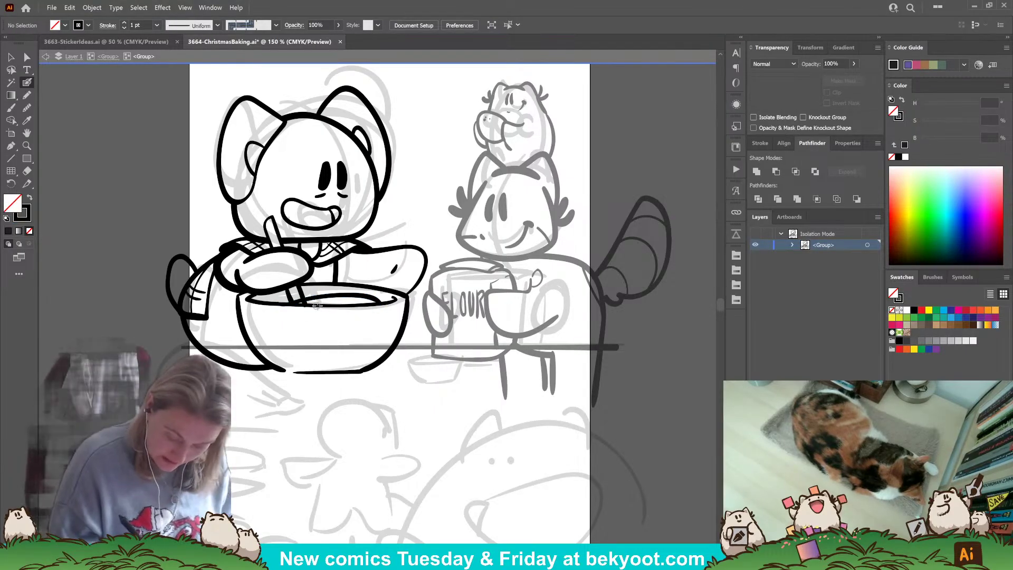
{"action": "left_click", "coordinate": [315, 304], "text": "ctrl"}
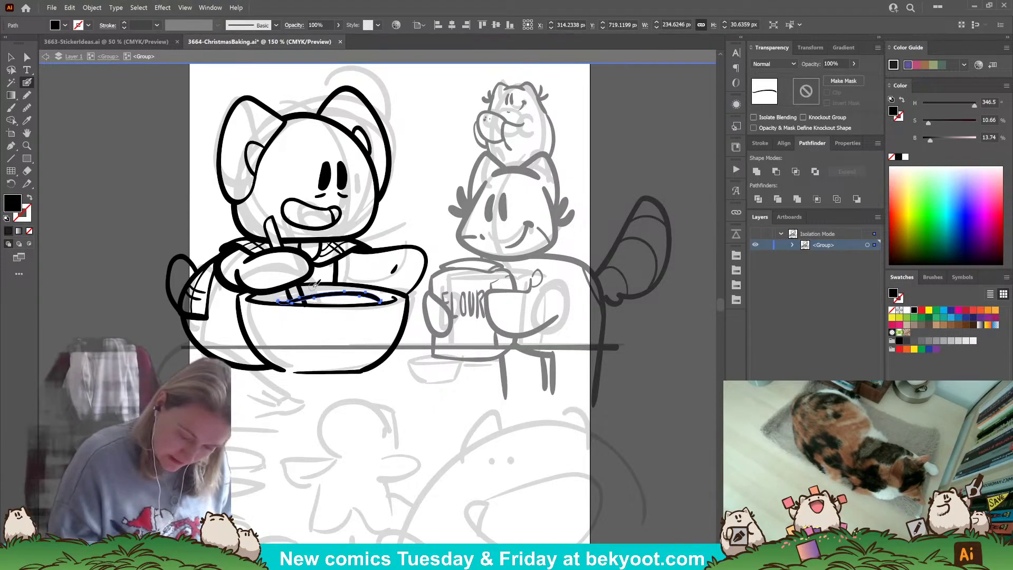
{"action": "left_click_drag", "start_coordinate": [387, 290], "coordinate": [386, 287]}
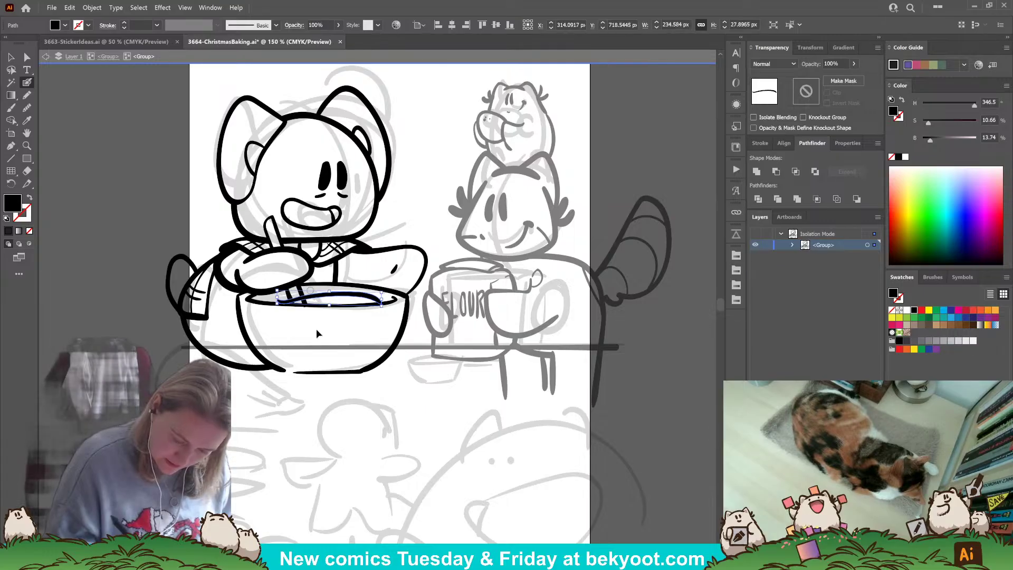
- Erase the batter line where it passes through the spoon and tidy the spoon's lower end in the bowl
{"action": "left_click", "coordinate": [260, 422], "text": "ctrl"}
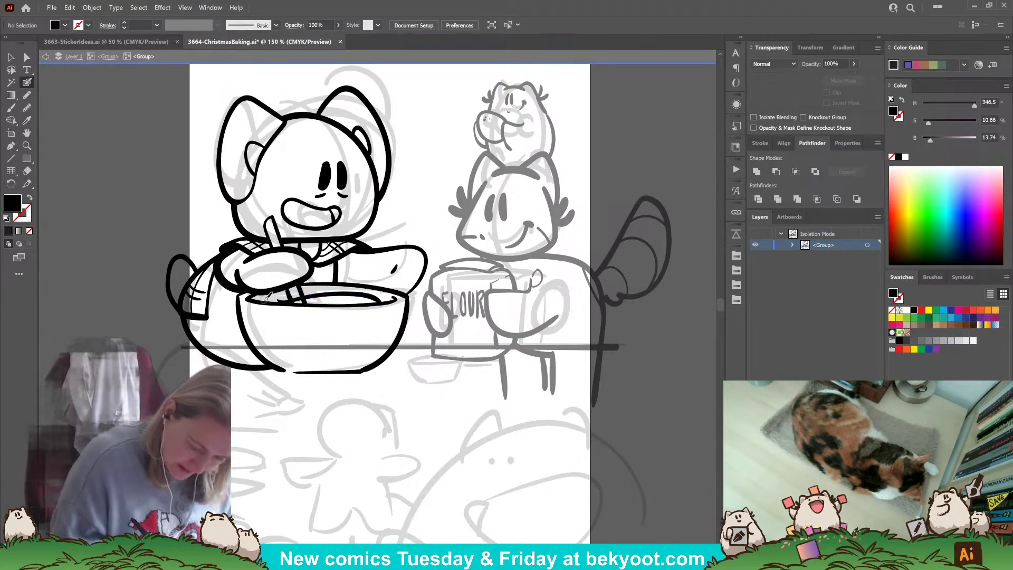
{"action": "left_click", "coordinate": [323, 291], "text": "ctrl"}
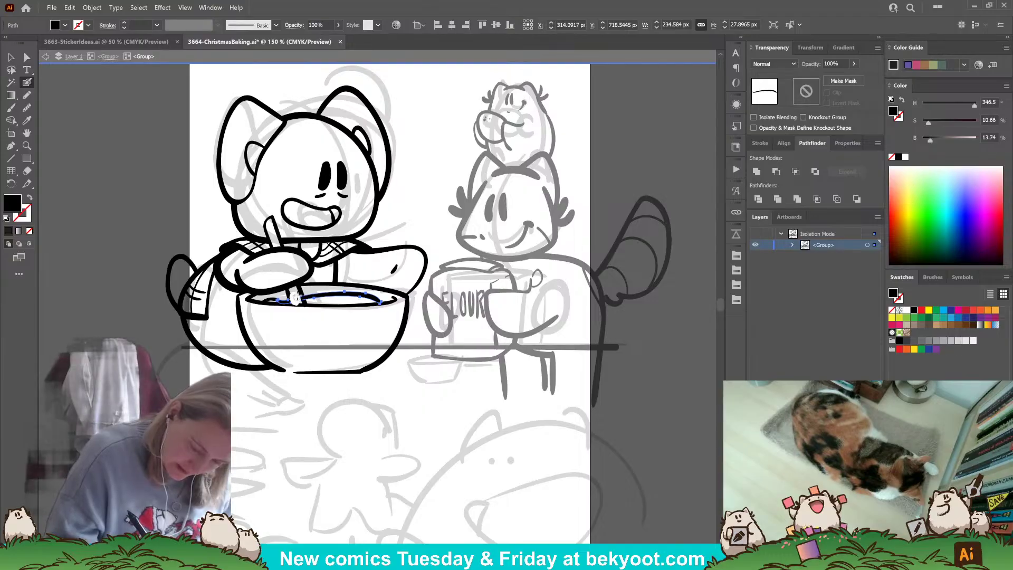
{"action": "left_click_drag", "start_coordinate": [295, 300], "coordinate": [295, 296]}
{"action": "left_click", "coordinate": [310, 443], "text": "ctrl"}
{"action": "left_click_drag", "start_coordinate": [335, 424], "coordinate": [342, 439]}
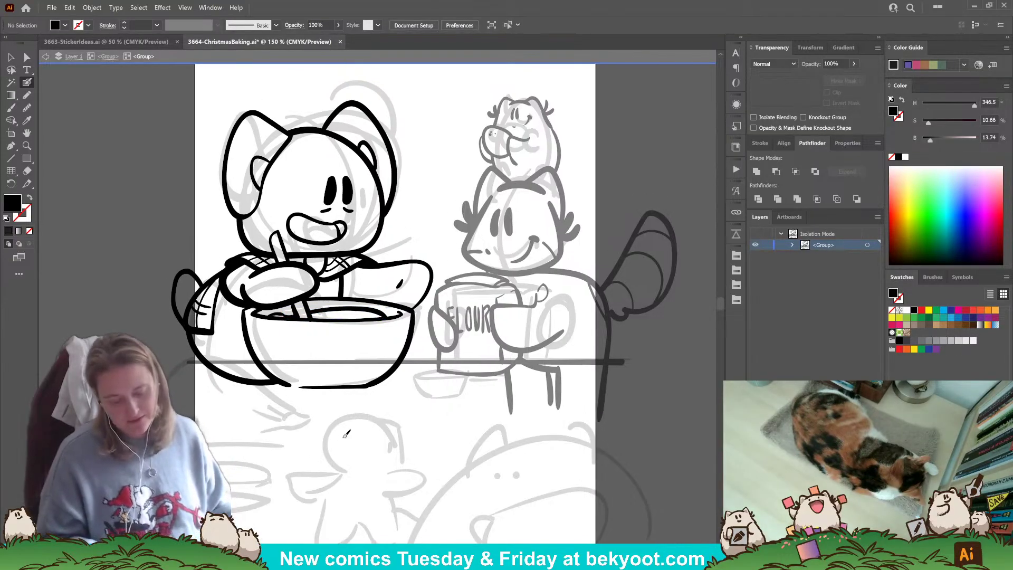
{"action": "left_click", "coordinate": [308, 308], "text": "ctrl"}
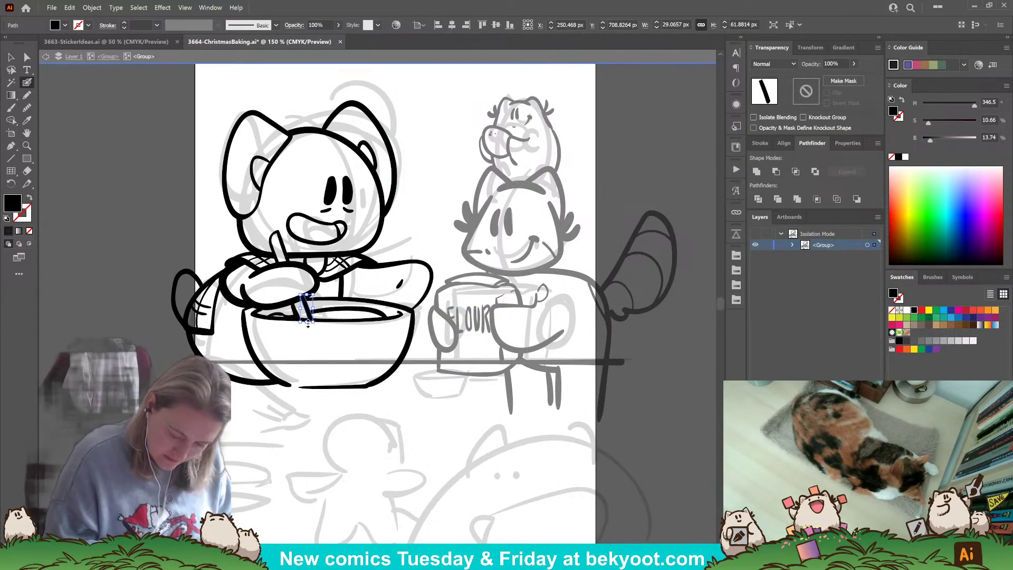
{"action": "right_click", "coordinate": [306, 322]}
{"action": "left_click", "coordinate": [298, 419], "text": "ctrl"}
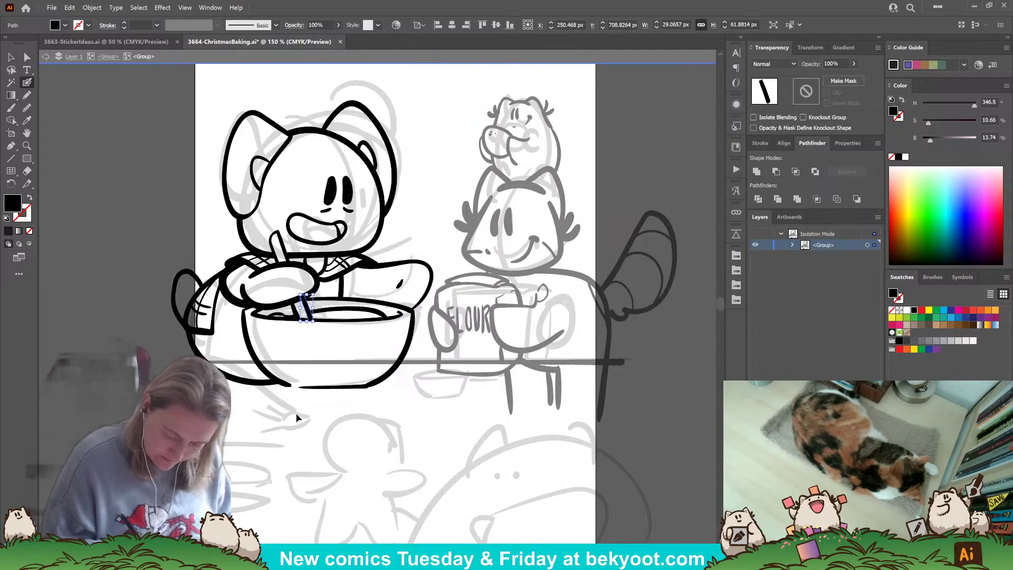
{"action": "left_click_drag", "start_coordinate": [365, 411], "coordinate": [362, 410]}
{"action": "mouse_move", "coordinate": [270, 446]}
{"action": "left_mouse_down"}
{"action": "mouse_move", "coordinate": [247, 463]}
{"action": "mouse_move", "coordinate": [361, 449]}
{"action": "left_mouse_up"}
- Erase the mixing-bowl cat's body outline below the table line and delete the leftover fragment beside the bowl's base
{"action": "left_click", "coordinate": [269, 365], "text": "ctrl"}
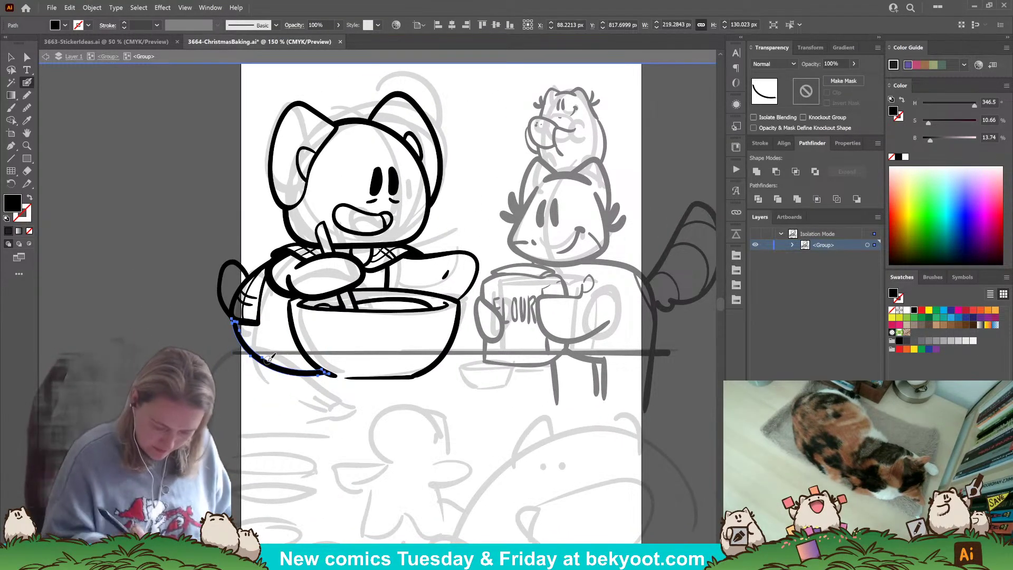
{"action": "mouse_move", "coordinate": [326, 372]}
{"action": "left_mouse_down"}
{"action": "mouse_move", "coordinate": [286, 382]}
{"action": "mouse_move", "coordinate": [265, 374]}
{"action": "mouse_move", "coordinate": [322, 378]}
{"action": "mouse_move", "coordinate": [248, 360]}
{"action": "left_mouse_up"}
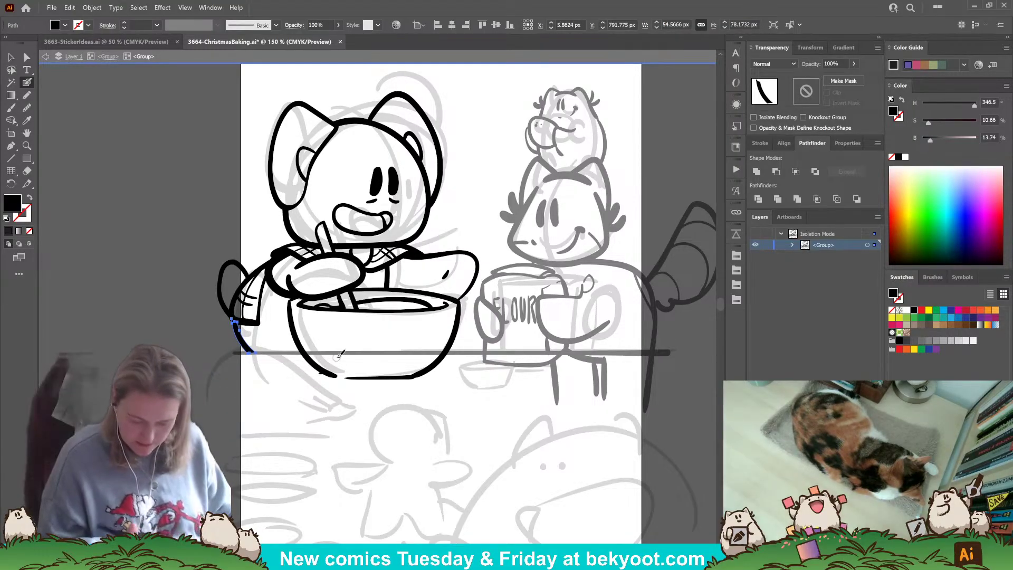
{"action": "left_click", "coordinate": [323, 373], "text": "ctrl"}
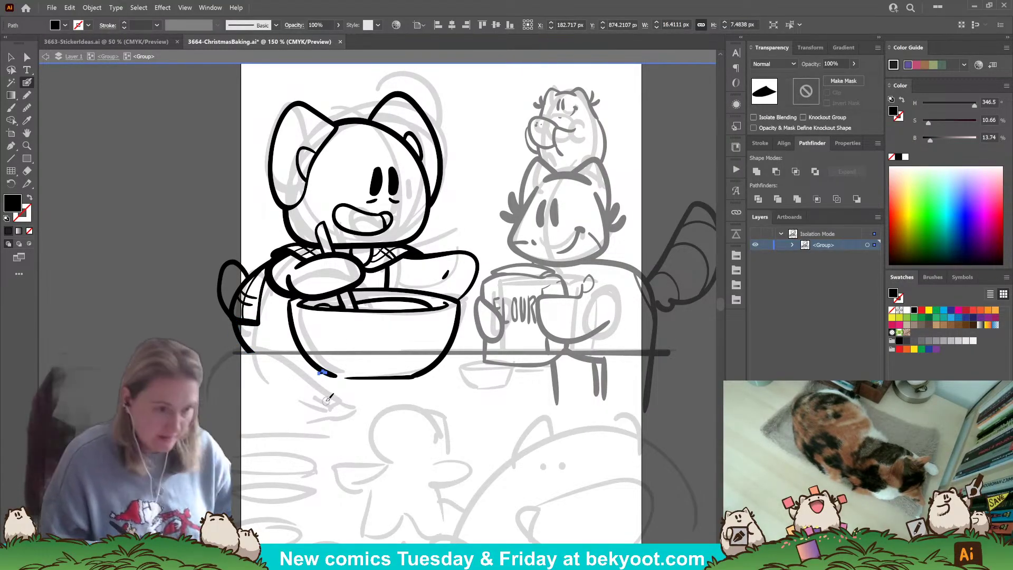
{"action": "key", "text": "Delete"}
- Leave the mixing-bowl cat's group and return to the parent group that contains all the characters
{"action": "left_click_drag", "start_coordinate": [363, 397], "coordinate": [285, 446]}
{"action": "left_click_drag", "start_coordinate": [349, 437], "coordinate": [364, 411]}
{"action": "left_click_drag", "start_coordinate": [261, 429], "coordinate": [249, 399]}
{"action": "left_click_drag", "start_coordinate": [459, 348], "coordinate": [451, 380]}
{"action": "left_click_drag", "start_coordinate": [312, 364], "coordinate": [326, 430]}
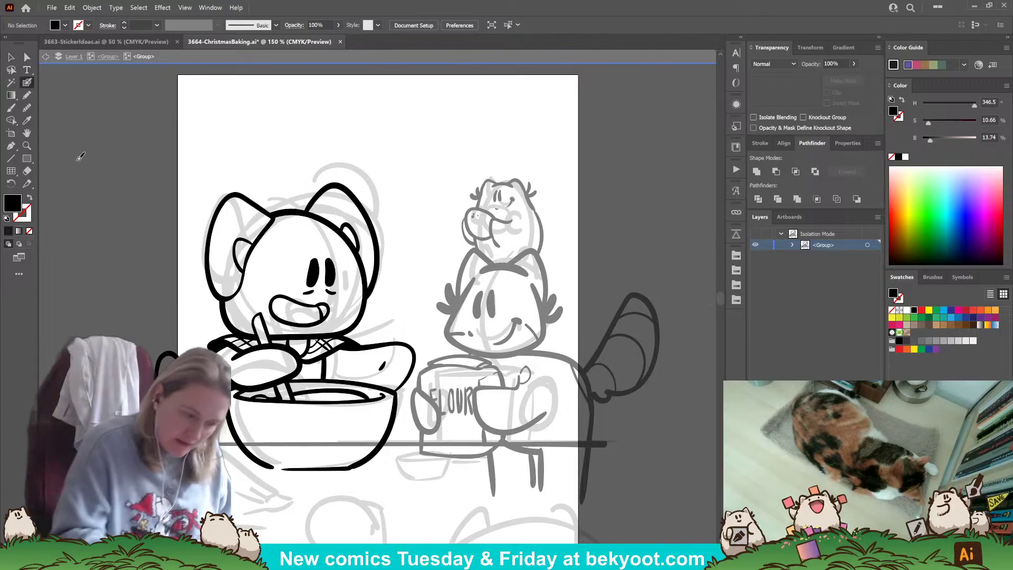
{"action": "left_click", "coordinate": [107, 56]}
{"action": "left_click_drag", "start_coordinate": [437, 129], "coordinate": [380, 137]}
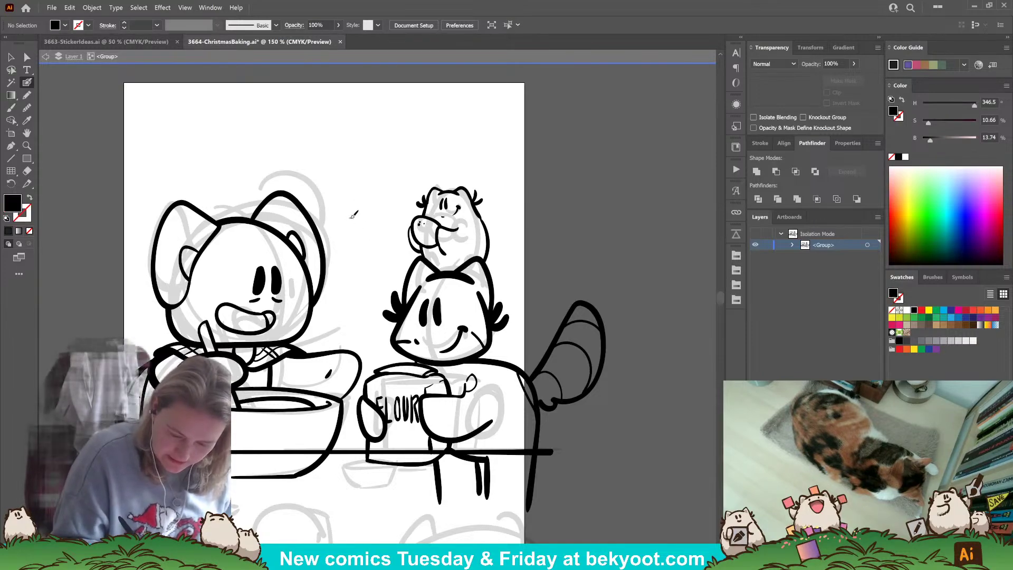
{"action": "mouse_move", "coordinate": [394, 222]}
{"action": "left_mouse_down"}
{"action": "mouse_move", "coordinate": [347, 200]}
{"action": "mouse_move", "coordinate": [394, 196]}
{"action": "mouse_move", "coordinate": [366, 227]}
{"action": "mouse_move", "coordinate": [371, 174]}
{"action": "mouse_move", "coordinate": [395, 216]}
{"action": "left_mouse_up"}
{"action": "key", "text": "ctrl+z"}
{"action": "key", "text": "ctrl+z"}
{"action": "key", "text": "ctrl+z"}
{"action": "mouse_move", "coordinate": [381, 176]}
{"action": "left_mouse_down"}
{"action": "mouse_move", "coordinate": [351, 211]}
{"action": "mouse_move", "coordinate": [390, 215]}
{"action": "mouse_move", "coordinate": [396, 189]}
{"action": "mouse_move", "coordinate": [364, 180]}
{"action": "left_mouse_up"}
{"action": "key", "text": "ctrl+z"}
{"action": "mouse_move", "coordinate": [347, 213]}
{"action": "left_mouse_down"}
{"action": "mouse_move", "coordinate": [401, 214]}
{"action": "mouse_move", "coordinate": [399, 191]}
{"action": "mouse_move", "coordinate": [375, 173]}
{"action": "mouse_move", "coordinate": [346, 189]}
{"action": "mouse_move", "coordinate": [338, 230]}
{"action": "left_mouse_up"}
{"action": "key", "text": "shift+x"}
{"action": "key", "text": "ctrl+z"}
- Draw a small smiling bug with two large wings and tiny limbs in the space between the two cats' heads
{"action": "mouse_move", "coordinate": [373, 175]}
{"action": "left_mouse_down"}
{"action": "mouse_move", "coordinate": [342, 230]}
{"action": "mouse_move", "coordinate": [387, 239]}
{"action": "mouse_move", "coordinate": [400, 213]}
{"action": "left_mouse_up"}
{"action": "mouse_move", "coordinate": [371, 169]}
{"action": "left_mouse_down"}
{"action": "mouse_move", "coordinate": [344, 120]}
{"action": "mouse_move", "coordinate": [320, 154]}
{"action": "mouse_move", "coordinate": [361, 183]}
{"action": "mouse_move", "coordinate": [364, 131]}
{"action": "mouse_move", "coordinate": [397, 126]}
{"action": "mouse_move", "coordinate": [411, 169]}
{"action": "mouse_move", "coordinate": [376, 177]}
{"action": "mouse_move", "coordinate": [349, 141]}
{"action": "mouse_move", "coordinate": [310, 131]}
{"action": "left_mouse_up"}
{"action": "key", "text": "ctrl+z"}
{"action": "mouse_move", "coordinate": [305, 165]}
{"action": "left_mouse_down"}
{"action": "mouse_move", "coordinate": [377, 161]}
{"action": "mouse_move", "coordinate": [384, 211]}
{"action": "mouse_move", "coordinate": [407, 220]}
{"action": "left_mouse_up"}
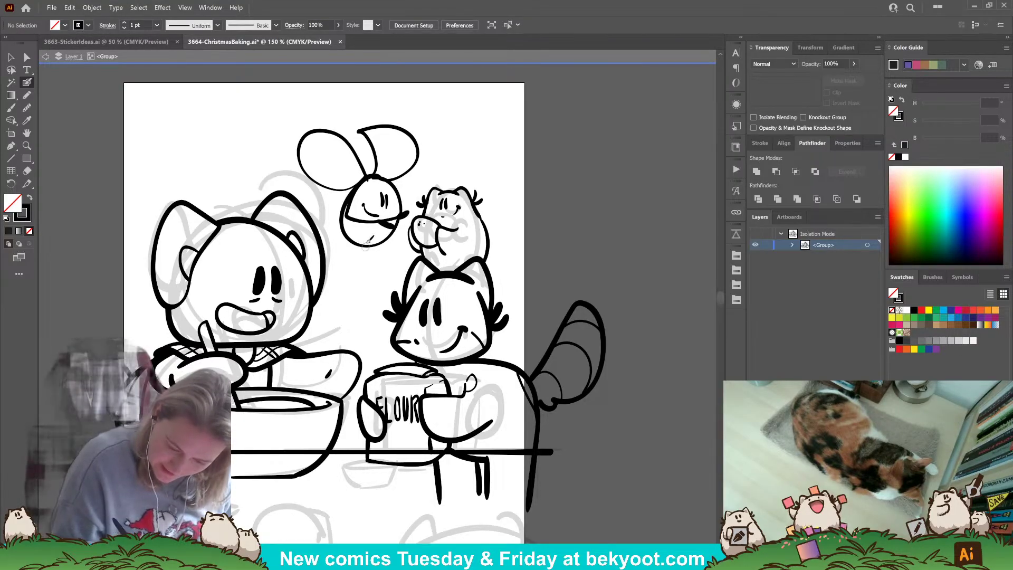
{"action": "left_click_drag", "start_coordinate": [347, 238], "coordinate": [338, 247]}
{"action": "mouse_move", "coordinate": [343, 231]}
{"action": "left_mouse_down"}
{"action": "mouse_move", "coordinate": [332, 227]}
{"action": "mouse_move", "coordinate": [399, 248]}
{"action": "left_mouse_up"}
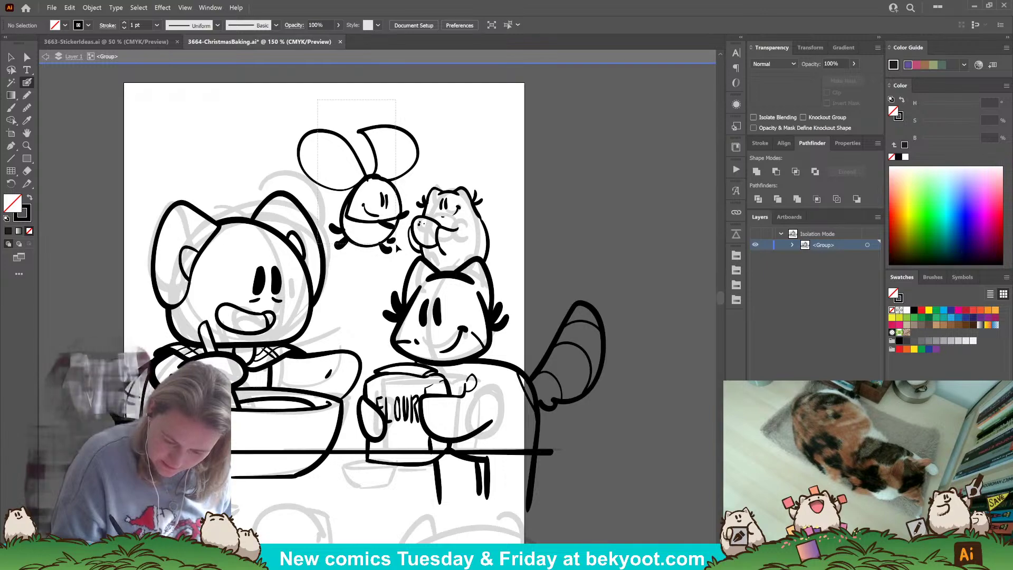
- Select the whole bug, scale it down slightly, and rotate it a little clockwise
{"action": "key", "text": "ctrl+a"}
{"action": "left_click", "coordinate": [408, 212], "text": "ctrl"}
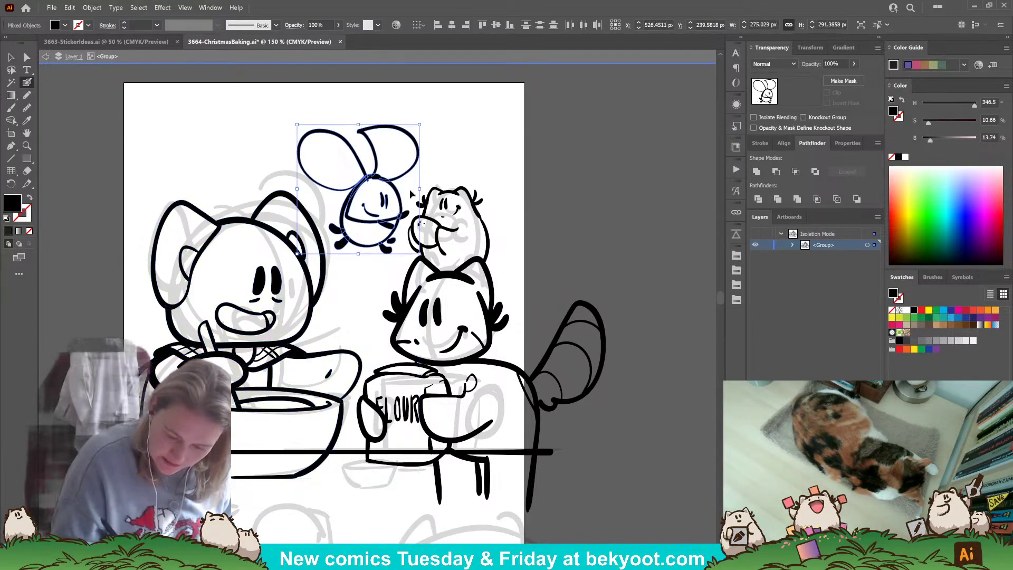
{"action": "left_click_drag", "start_coordinate": [421, 124], "coordinate": [412, 134]}
{"action": "left_click_drag", "start_coordinate": [374, 243], "coordinate": [385, 219]}
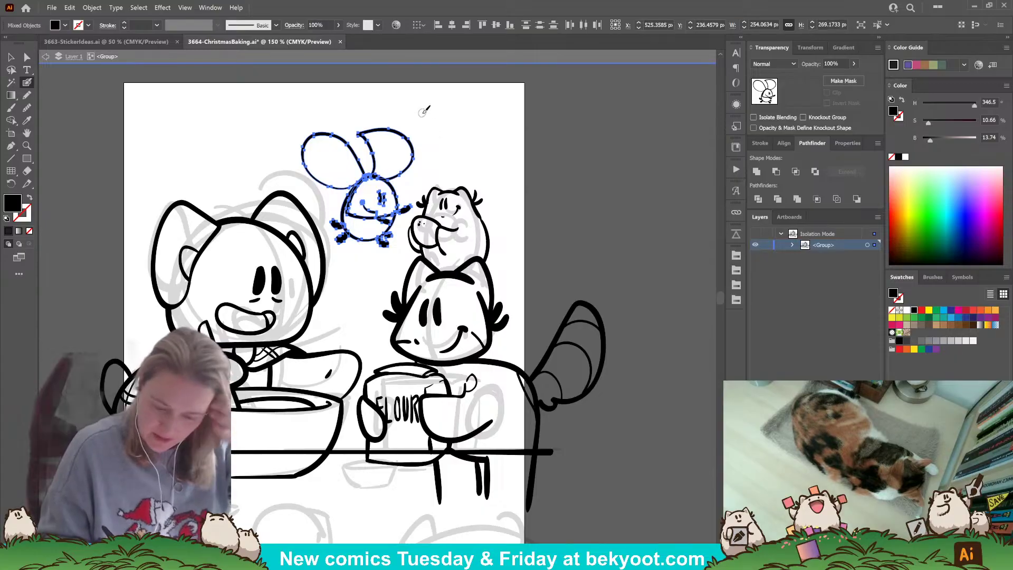
{"action": "left_click_drag", "start_coordinate": [422, 124], "coordinate": [430, 135]}
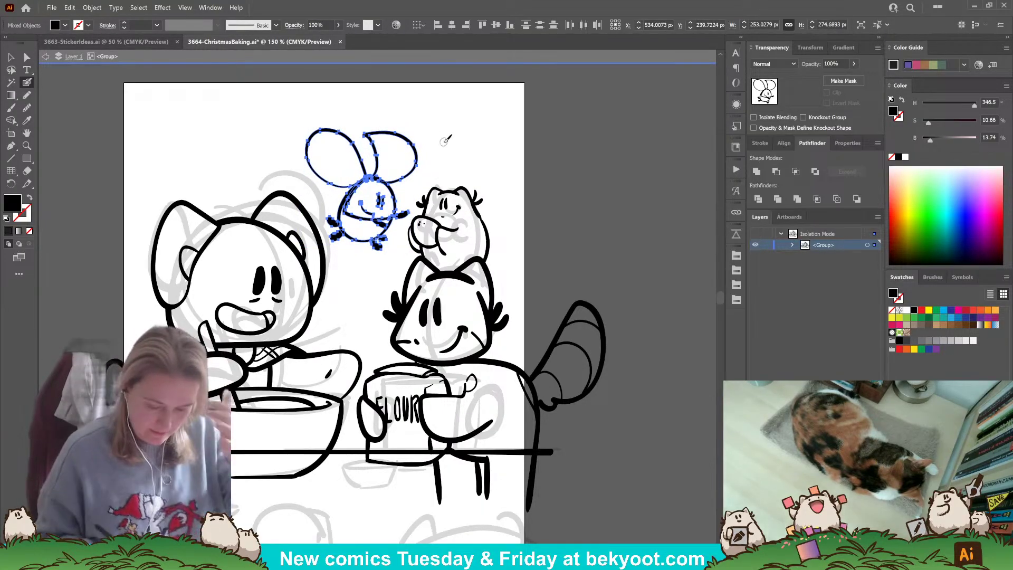
- Reselect all of the bug's strokes without the neighbouring characters and group them
{"action": "left_click", "coordinate": [545, 172], "text": "ctrl"}
{"action": "left_click", "coordinate": [413, 171], "text": "ctrl"}
{"action": "left_click_drag", "start_coordinate": [322, 113], "coordinate": [330, 252]}
{"action": "left_click", "coordinate": [431, 117]}
{"action": "left_click", "coordinate": [424, 226], "text": "shift"}
{"action": "key", "text": "ctrl+g"}
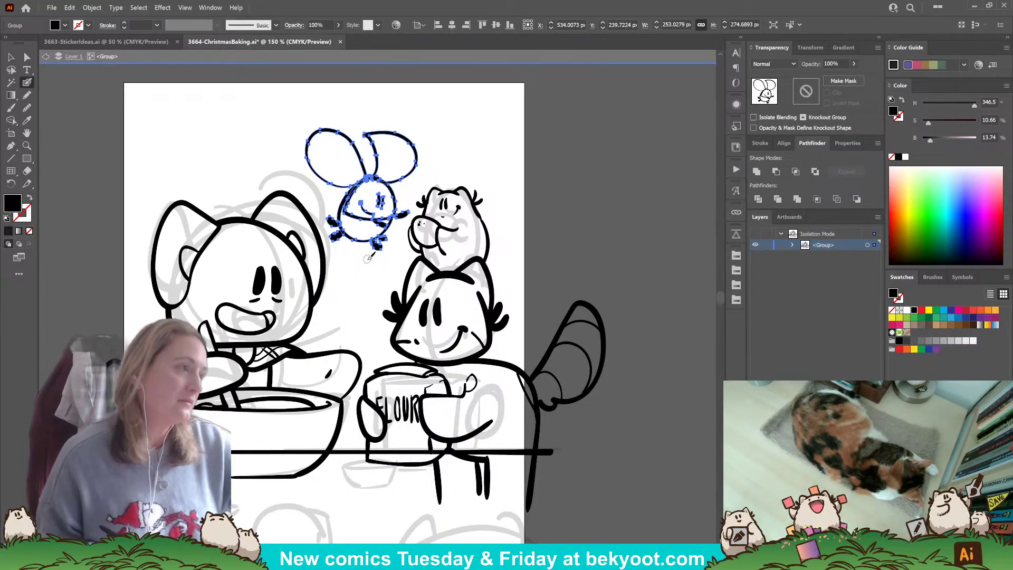
- Lower the bug group's opacity so it reads as a faint grey sketch, and deselect it
{"action": "scroll", "coordinate": [505, 391], "scroll_direction": "down", "scroll_amount": 5}
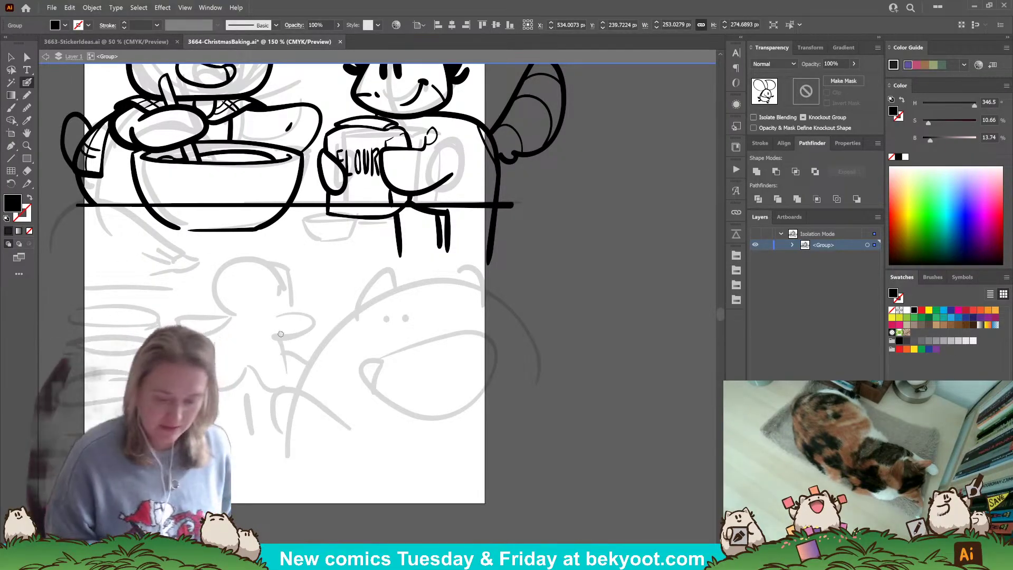
{"action": "scroll", "coordinate": [277, 328], "scroll_direction": "up", "scroll_amount": 5}
{"action": "left_click", "coordinate": [837, 63]}
{"action": "double_click", "coordinate": [836, 64]}
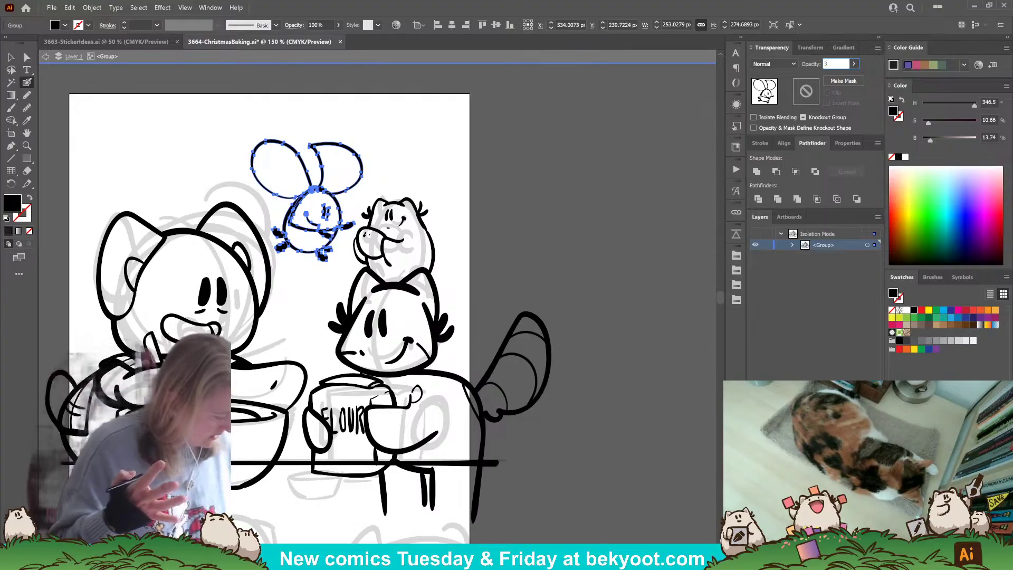
{"action": "key", "text": "Return"}
{"action": "key", "text": "ctrl+shift+a"}
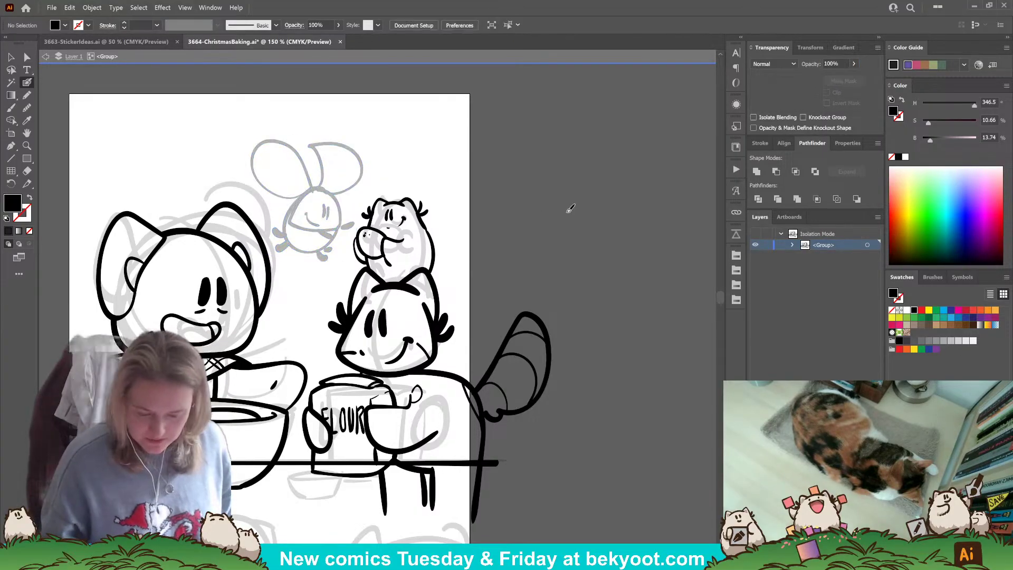
- Ink the outline of the bug's face with its curved lower edge and a lengthwise centre line over the sketch
{"action": "scroll", "coordinate": [316, 293], "scroll_direction": "up", "scroll_amount": 2}
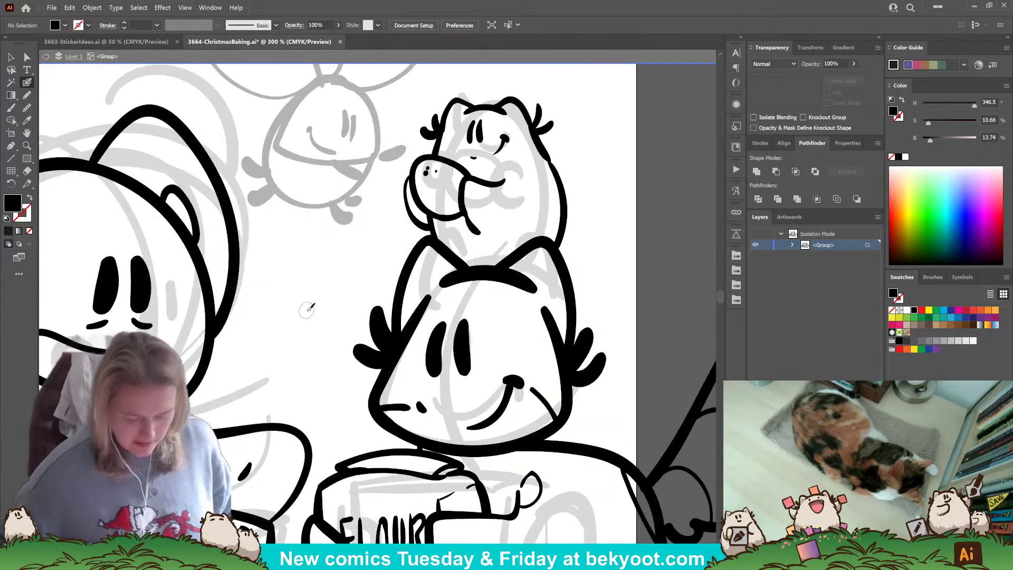
{"action": "scroll", "coordinate": [306, 311], "scroll_direction": "up", "scroll_amount": 3}
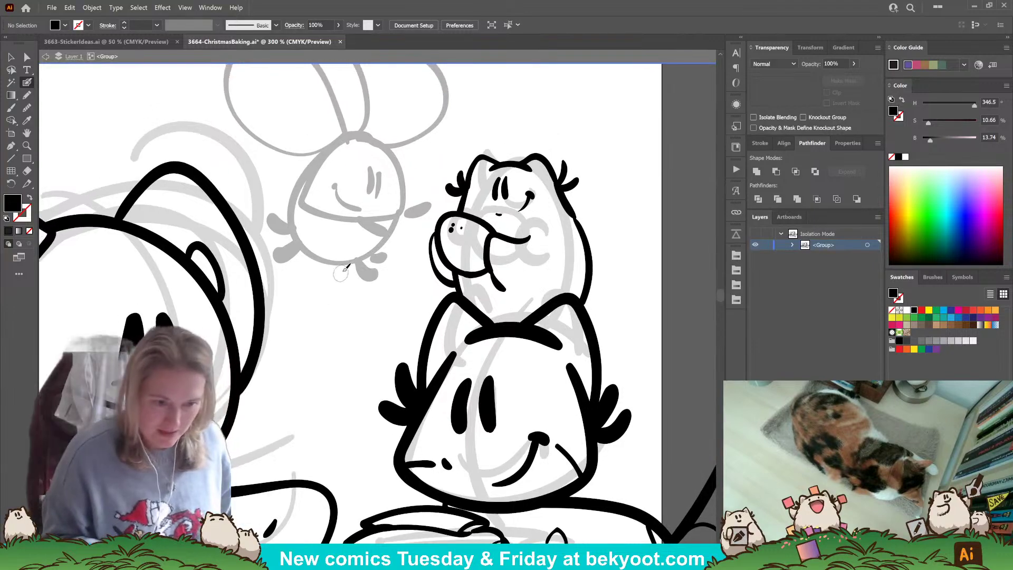
{"action": "mouse_move", "coordinate": [380, 140]}
{"action": "left_mouse_down"}
{"action": "mouse_move", "coordinate": [350, 136]}
{"action": "mouse_move", "coordinate": [329, 151]}
{"action": "mouse_move", "coordinate": [308, 200]}
{"action": "mouse_move", "coordinate": [356, 216]}
{"action": "mouse_move", "coordinate": [406, 206]}
{"action": "left_mouse_up"}
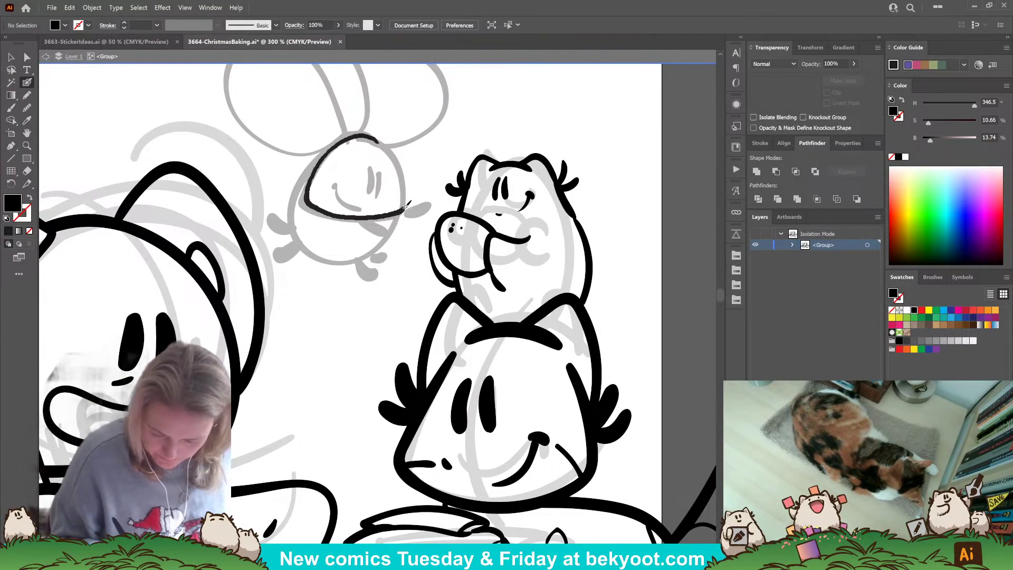
{"action": "mouse_move", "coordinate": [372, 138]}
{"action": "left_mouse_down"}
{"action": "mouse_move", "coordinate": [363, 221]}
{"action": "mouse_move", "coordinate": [349, 247]}
{"action": "left_mouse_up"}
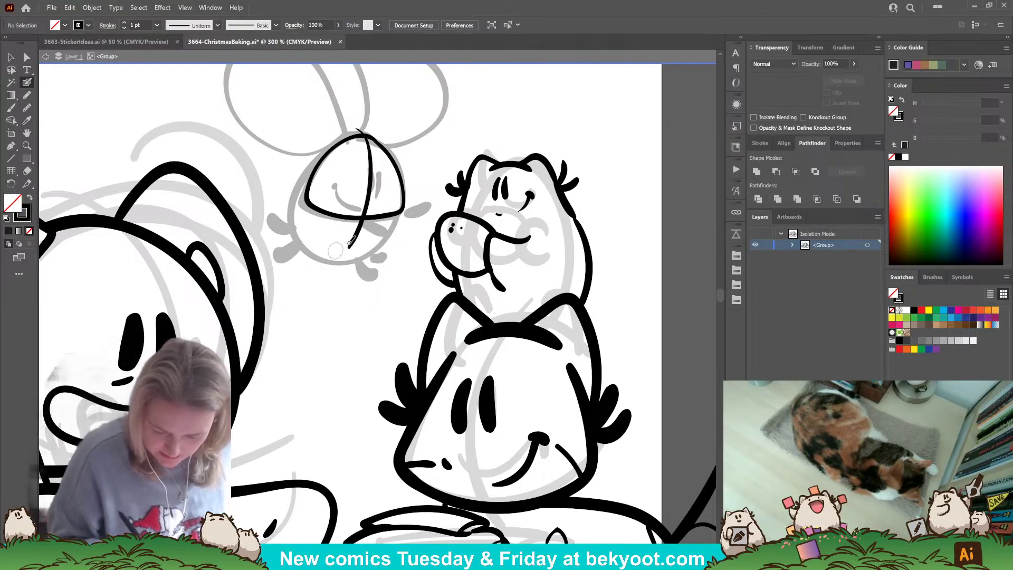
- Ink the bug's two small oval eyes and curved smile inside the face outline
{"action": "mouse_move", "coordinate": [365, 170]}
{"action": "left_mouse_down"}
{"action": "mouse_move", "coordinate": [362, 193]}
{"action": "mouse_move", "coordinate": [375, 194]}
{"action": "mouse_move", "coordinate": [364, 173]}
{"action": "left_mouse_up"}
{"action": "key", "text": "ctrl+z"}
{"action": "key", "text": "ctrl+z"}
{"action": "left_click", "coordinate": [364, 189], "text": "ctrl"}
{"action": "left_click", "coordinate": [420, 158], "text": "ctrl"}
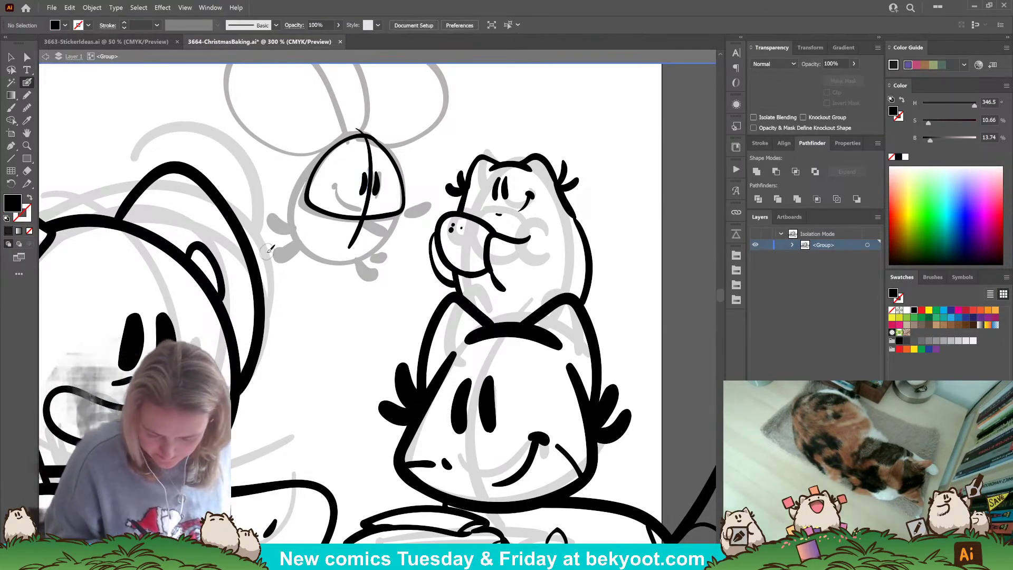
{"action": "left_click", "coordinate": [335, 185]}
{"action": "key", "text": "shift+x"}
{"action": "left_click_drag", "start_coordinate": [342, 198], "coordinate": [370, 203]}
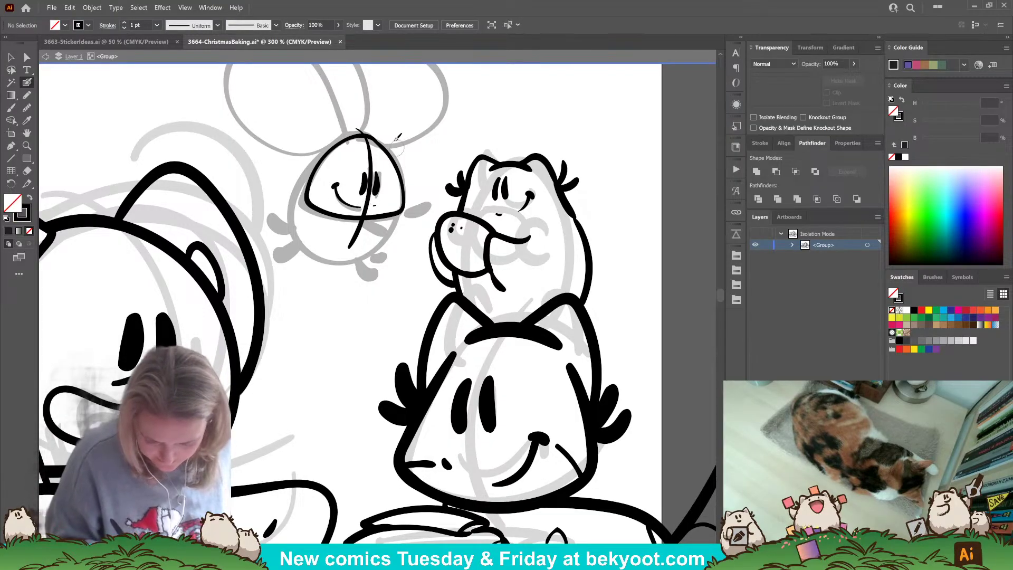
- Ink two short tufts on the bug's head, then group the inked head strokes and isolate that group
{"action": "mouse_move", "coordinate": [364, 157]}
{"action": "left_mouse_down"}
{"action": "mouse_move", "coordinate": [394, 122]}
{"action": "mouse_move", "coordinate": [405, 140]}
{"action": "left_mouse_up"}
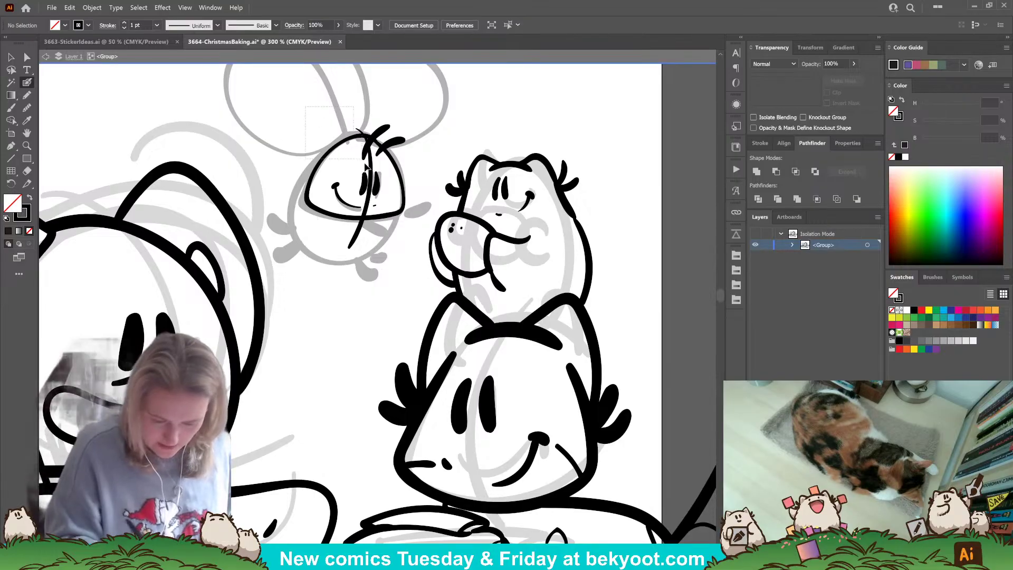
{"action": "left_click_drag", "start_coordinate": [352, 150], "coordinate": [405, 246]}
{"action": "left_click", "coordinate": [378, 257], "text": "ctrl+shift"}
{"action": "key", "text": "ctrl+g"}
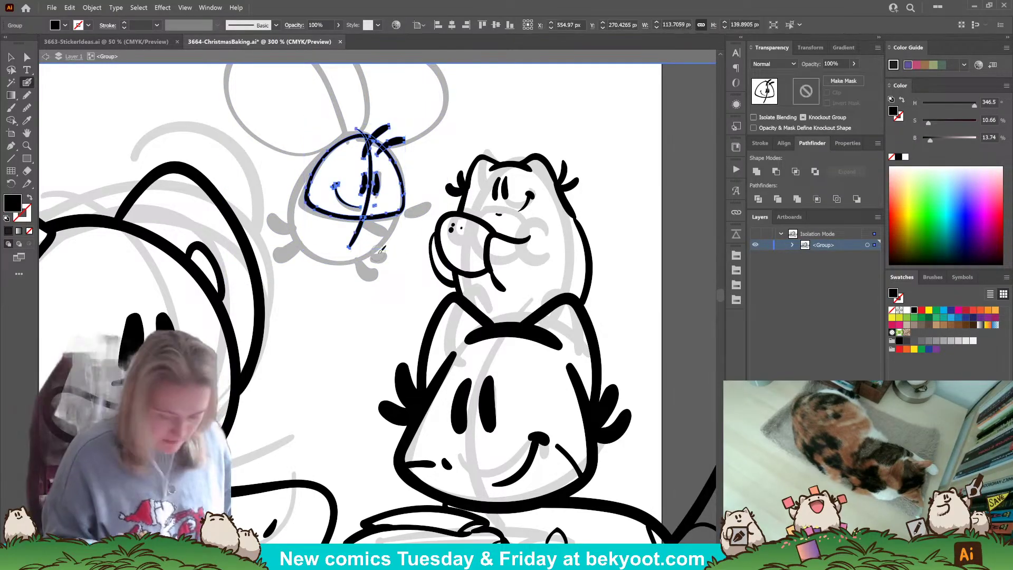
{"action": "double_click", "coordinate": [398, 211]}
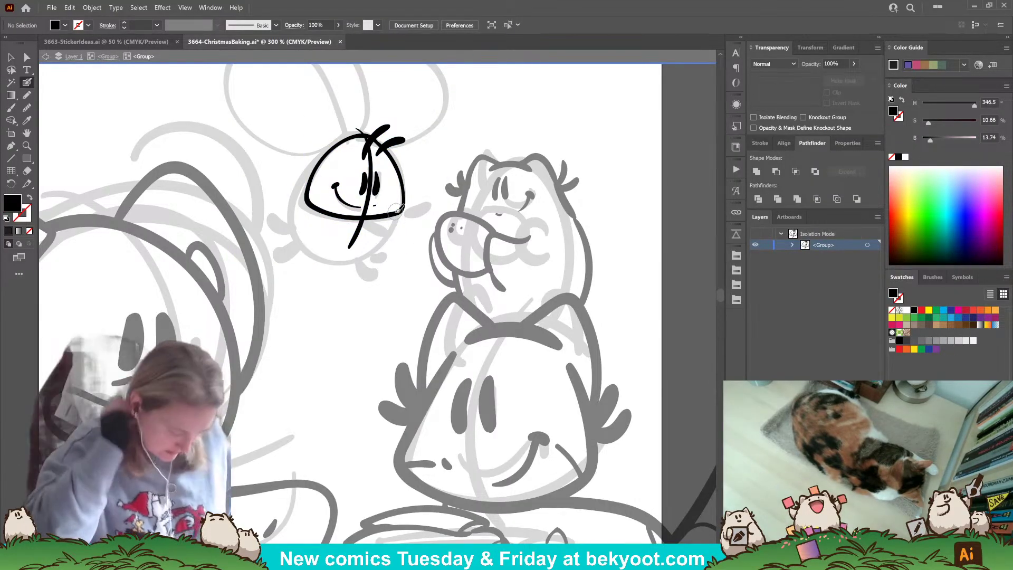
- Ink the bug's round body below the face, adding the inner belly curves and the two feet on its right side
{"action": "mouse_move", "coordinate": [355, 132]}
{"action": "left_mouse_down"}
{"action": "mouse_move", "coordinate": [308, 170]}
{"action": "mouse_move", "coordinate": [298, 237]}
{"action": "mouse_move", "coordinate": [324, 260]}
{"action": "mouse_move", "coordinate": [347, 263]}
{"action": "mouse_move", "coordinate": [374, 253]}
{"action": "mouse_move", "coordinate": [406, 203]}
{"action": "left_mouse_up"}
{"action": "mouse_move", "coordinate": [304, 180]}
{"action": "left_mouse_down"}
{"action": "mouse_move", "coordinate": [299, 196]}
{"action": "mouse_move", "coordinate": [316, 244]}
{"action": "mouse_move", "coordinate": [388, 240]}
{"action": "left_mouse_up"}
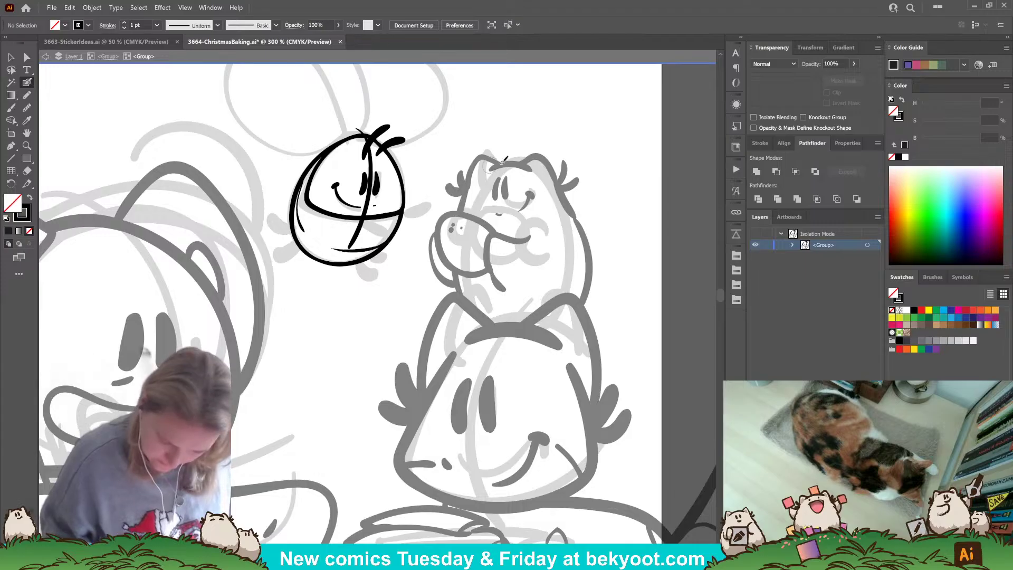
{"action": "key", "text": "ctrl+z"}
{"action": "mouse_move", "coordinate": [320, 156]}
{"action": "left_mouse_down"}
{"action": "mouse_move", "coordinate": [304, 220]}
{"action": "mouse_move", "coordinate": [334, 242]}
{"action": "mouse_move", "coordinate": [380, 242]}
{"action": "mouse_move", "coordinate": [409, 244]}
{"action": "left_mouse_up"}
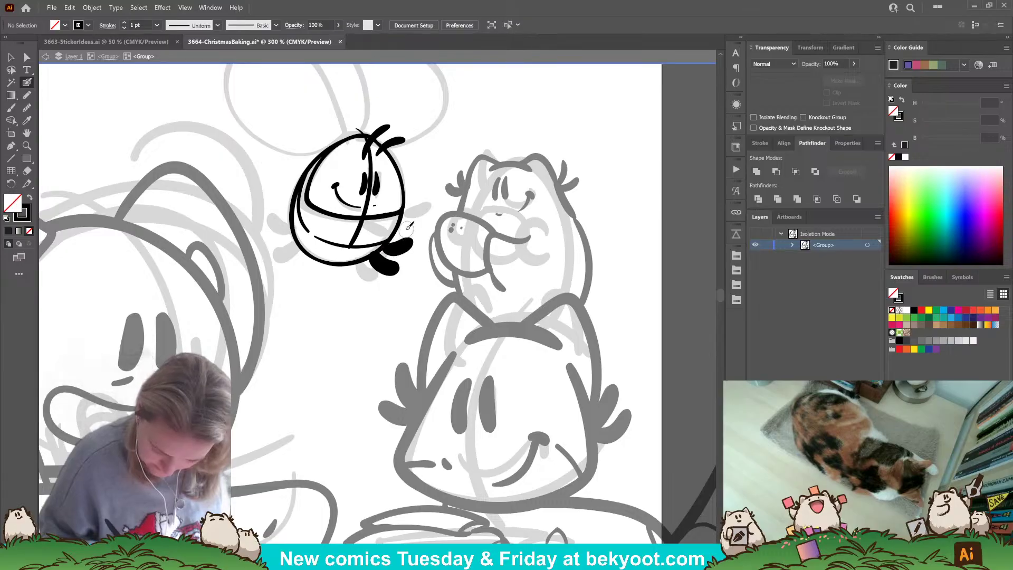
- Ink the two limbs on the bug's left side and both hands, and shift the eyes and smile slightly right
{"action": "mouse_move", "coordinate": [307, 252]}
{"action": "left_mouse_down"}
{"action": "mouse_move", "coordinate": [273, 257]}
{"action": "mouse_move", "coordinate": [302, 235]}
{"action": "mouse_move", "coordinate": [270, 228]}
{"action": "left_mouse_up"}
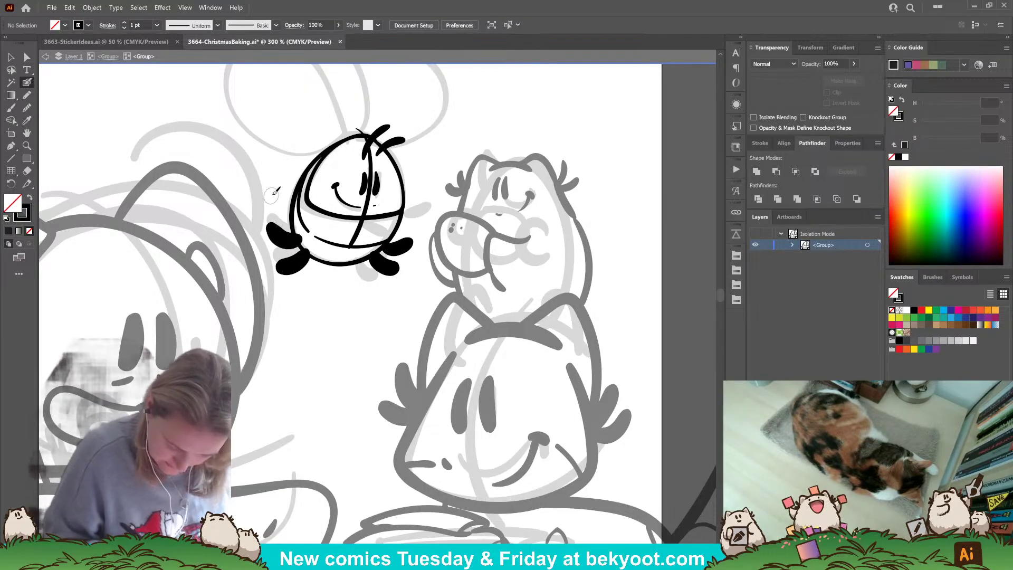
{"action": "mouse_move", "coordinate": [357, 226]}
{"action": "left_mouse_down"}
{"action": "mouse_move", "coordinate": [392, 228]}
{"action": "mouse_move", "coordinate": [406, 208]}
{"action": "mouse_move", "coordinate": [430, 212]}
{"action": "left_mouse_up"}
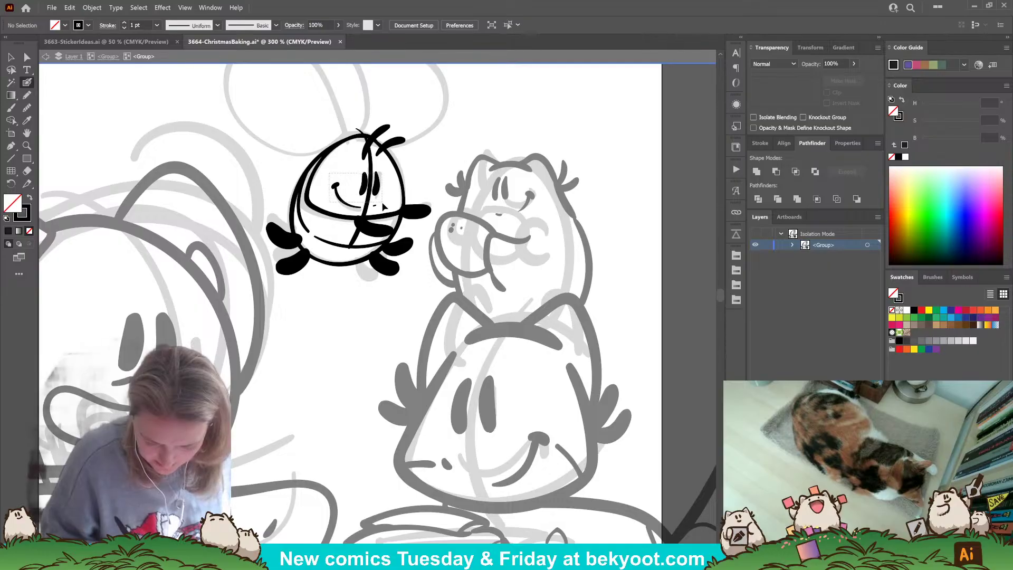
{"action": "left_click_drag", "start_coordinate": [383, 207], "coordinate": [384, 183]}
{"action": "left_click", "coordinate": [427, 229], "text": "ctrl"}
{"action": "left_click_drag", "start_coordinate": [344, 355], "coordinate": [362, 386]}
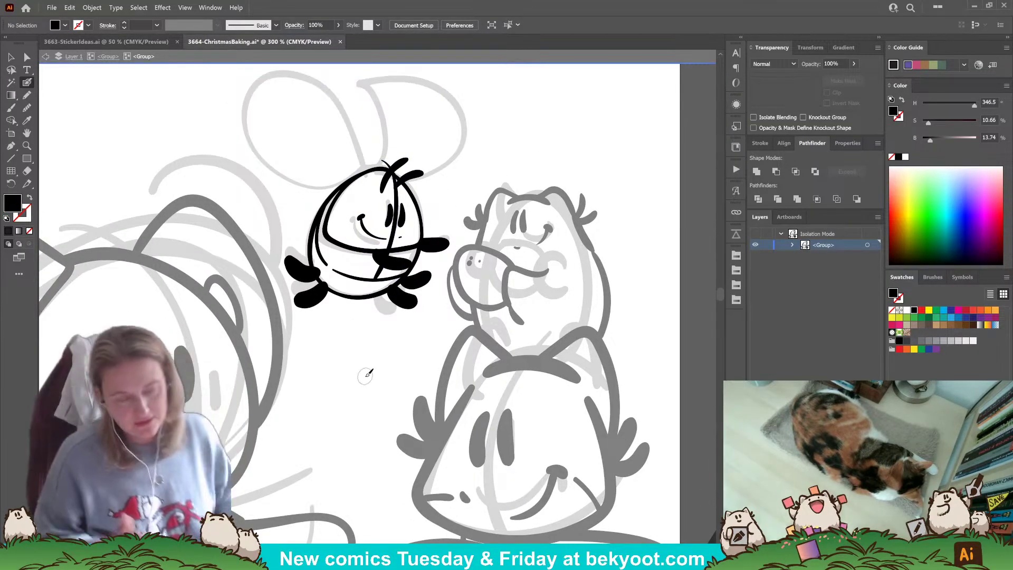
{"action": "left_click_drag", "start_coordinate": [364, 266], "coordinate": [368, 324]}
{"action": "mouse_move", "coordinate": [368, 232]}
{"action": "left_mouse_down"}
{"action": "mouse_move", "coordinate": [363, 200]}
{"action": "mouse_move", "coordinate": [317, 150]}
{"action": "mouse_move", "coordinate": [261, 156]}
{"action": "mouse_move", "coordinate": [240, 176]}
{"action": "mouse_move", "coordinate": [293, 241]}
{"action": "mouse_move", "coordinate": [366, 231]}
{"action": "left_mouse_up"}
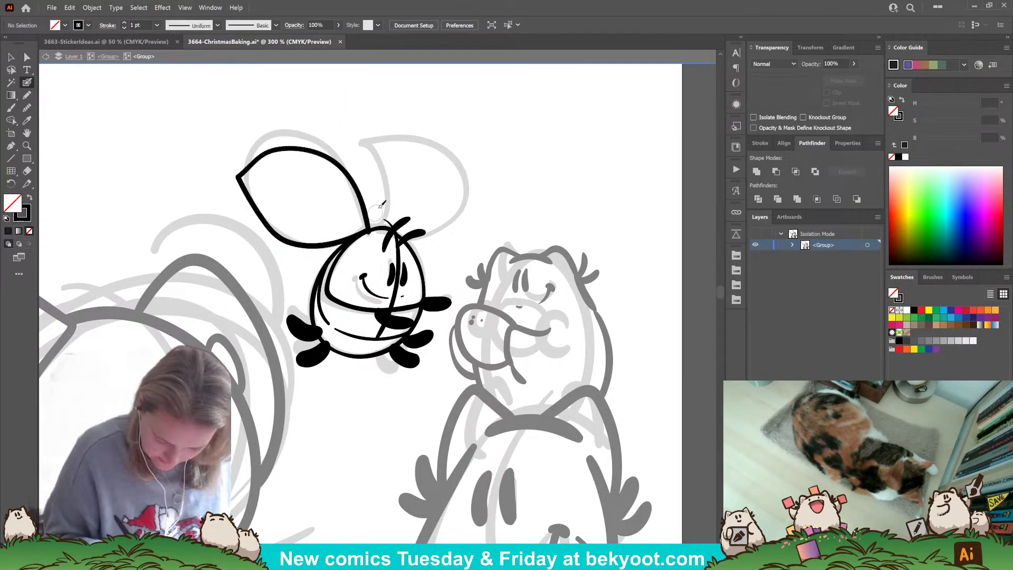
{"action": "key", "text": "ctrl+z"}
{"action": "key", "text": "shift+x"}
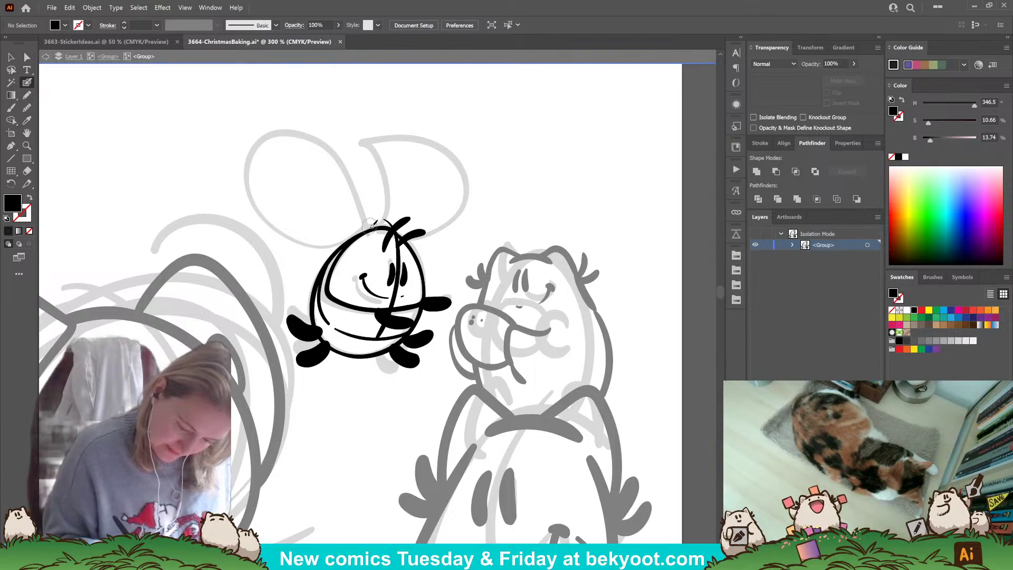
- Ink the bug's pointed left wing case, then scale and rotate it to sit against the top of the body
{"action": "mouse_move", "coordinate": [372, 225]}
{"action": "left_mouse_down"}
{"action": "mouse_move", "coordinate": [350, 137]}
{"action": "mouse_move", "coordinate": [302, 118]}
{"action": "mouse_move", "coordinate": [240, 158]}
{"action": "mouse_move", "coordinate": [285, 210]}
{"action": "mouse_move", "coordinate": [321, 223]}
{"action": "mouse_move", "coordinate": [372, 226]}
{"action": "left_mouse_up"}
{"action": "key", "text": "shift+x"}
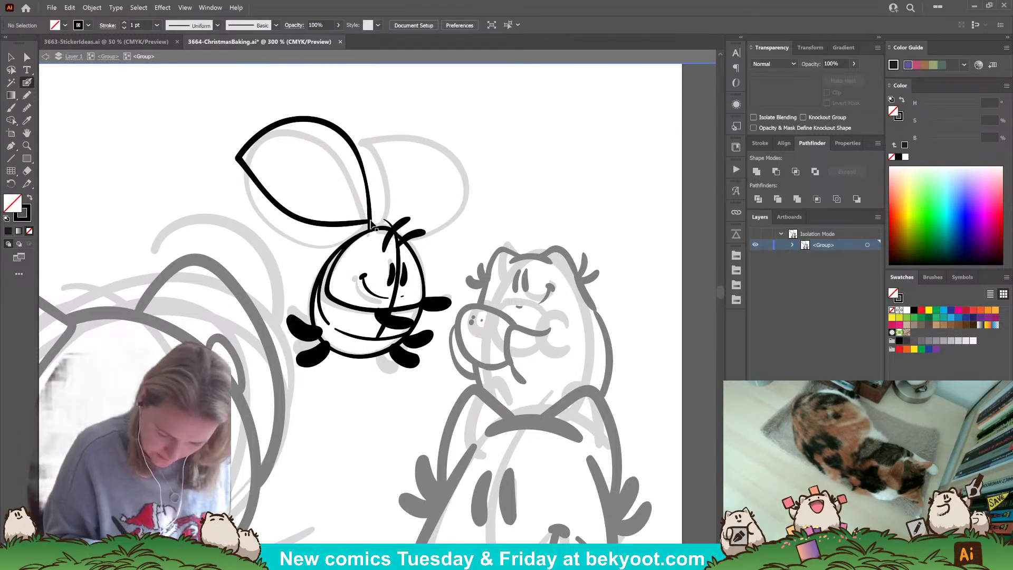
{"action": "left_click_drag", "start_coordinate": [369, 187], "coordinate": [369, 192]}
{"action": "left_click", "coordinate": [369, 194], "text": "ctrl"}
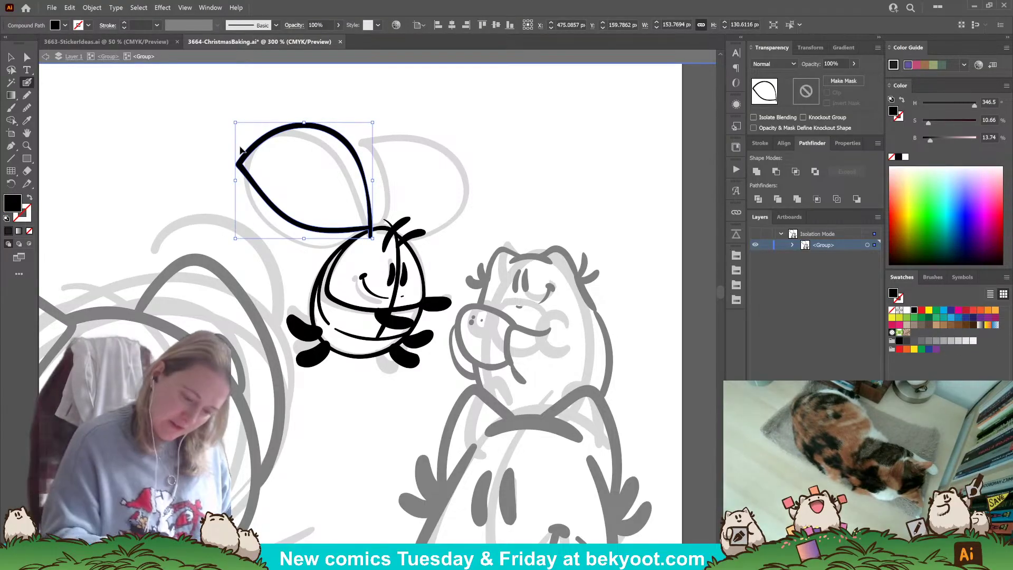
{"action": "left_click_drag", "start_coordinate": [236, 123], "coordinate": [246, 131]}
{"action": "left_click_drag", "start_coordinate": [370, 212], "coordinate": [379, 161]}
{"action": "left_click_drag", "start_coordinate": [378, 123], "coordinate": [366, 116]}
{"action": "left_click_drag", "start_coordinate": [364, 174], "coordinate": [355, 188]}
{"action": "left_click", "coordinate": [468, 181], "text": "ctrl"}
- Ink the right wing case, the curved underwing edges on both sides, and a narrow strip between the wing cases
{"action": "mouse_move", "coordinate": [384, 228]}
{"action": "left_mouse_down"}
{"action": "mouse_move", "coordinate": [385, 188]}
{"action": "mouse_move", "coordinate": [353, 133]}
{"action": "mouse_move", "coordinate": [438, 148]}
{"action": "mouse_move", "coordinate": [450, 217]}
{"action": "mouse_move", "coordinate": [426, 238]}
{"action": "left_mouse_up"}
{"action": "key", "text": "shift+x"}
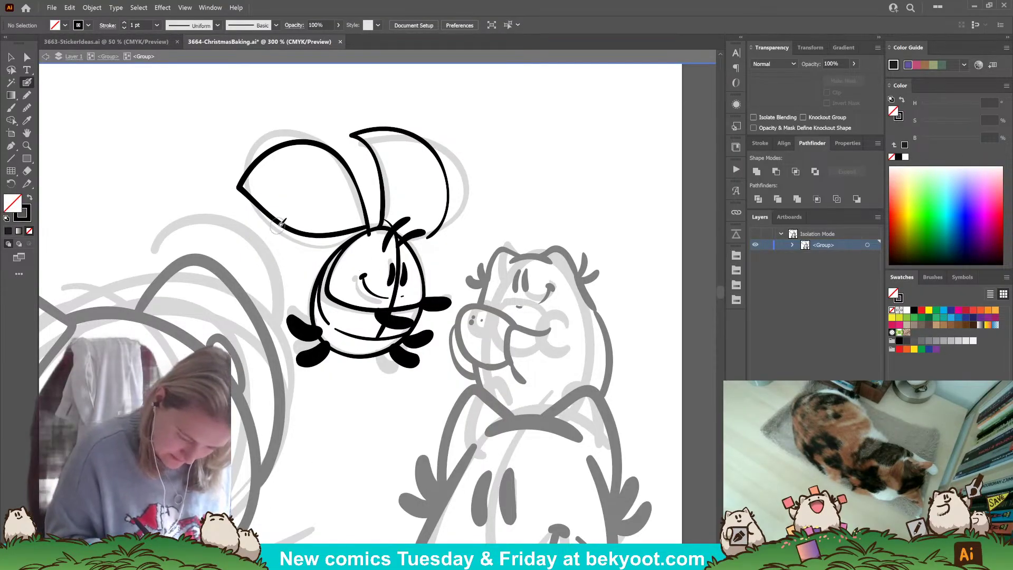
{"action": "mouse_move", "coordinate": [267, 243]}
{"action": "left_mouse_down"}
{"action": "mouse_move", "coordinate": [271, 279]}
{"action": "mouse_move", "coordinate": [307, 306]}
{"action": "left_mouse_up"}
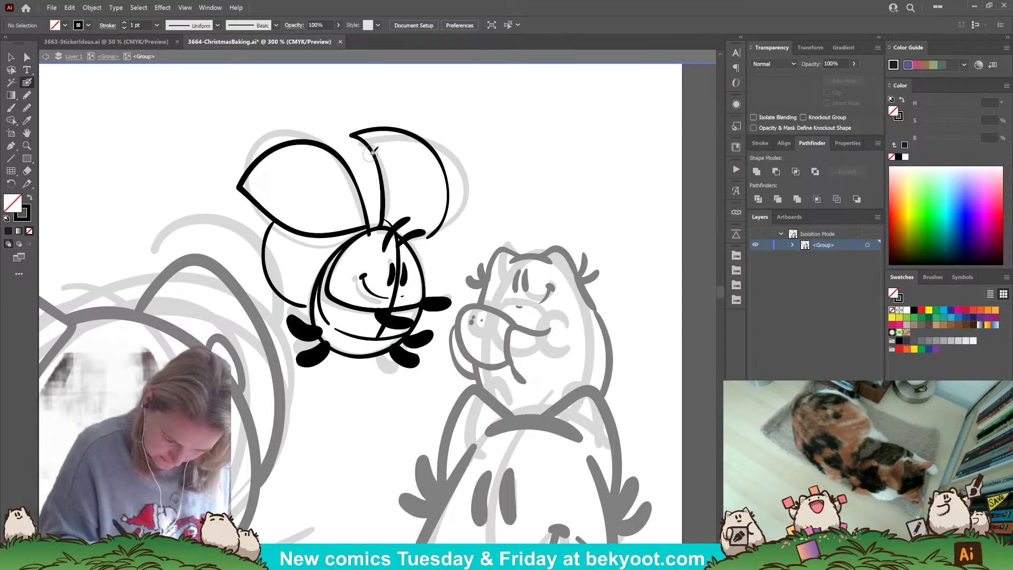
{"action": "left_click_drag", "start_coordinate": [363, 156], "coordinate": [376, 223]}
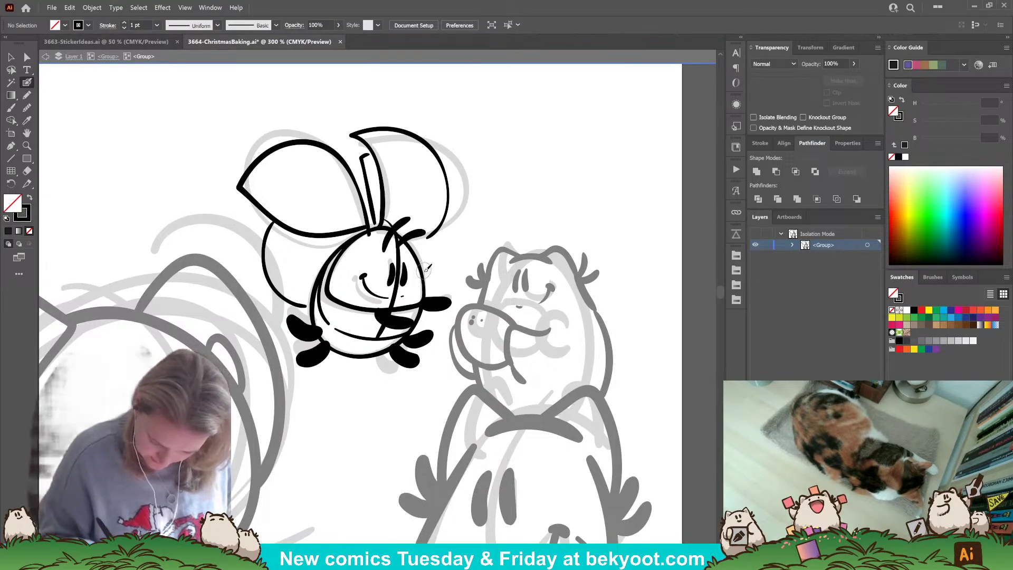
{"action": "left_click_drag", "start_coordinate": [450, 253], "coordinate": [442, 219]}
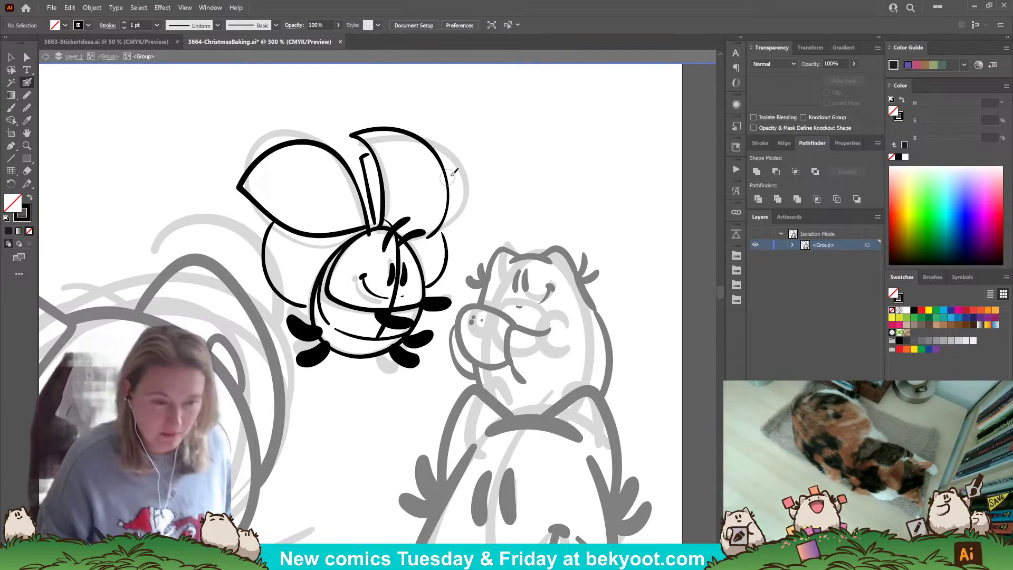
{"action": "left_click_drag", "start_coordinate": [366, 159], "coordinate": [376, 223]}
{"action": "left_click_drag", "start_coordinate": [370, 154], "coordinate": [372, 157]}
{"action": "left_click", "coordinate": [458, 151], "text": "ctrl"}
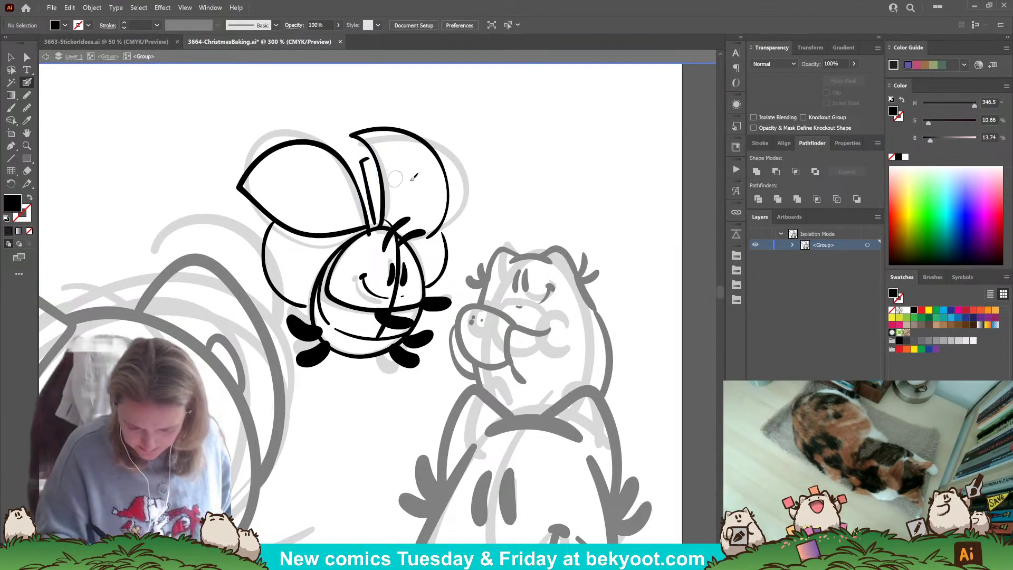
- Delete the right underwing's edge and redraw it as one longer curve sweeping from between the wing cases down to the body
{"action": "left_click", "coordinate": [446, 250], "text": "ctrl"}
{"action": "key", "text": "Delete"}
{"action": "mouse_move", "coordinate": [373, 153]}
{"action": "left_mouse_down"}
{"action": "mouse_move", "coordinate": [421, 167]}
{"action": "mouse_move", "coordinate": [457, 212]}
{"action": "left_mouse_up"}
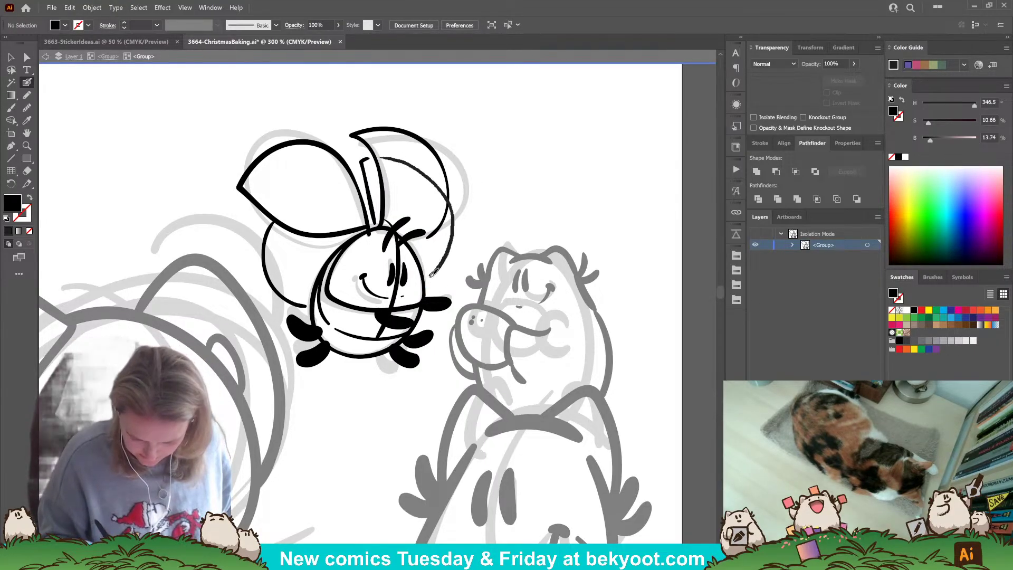
{"action": "left_click_drag", "start_coordinate": [433, 272], "coordinate": [429, 277]}
{"action": "key", "text": "shift+x"}
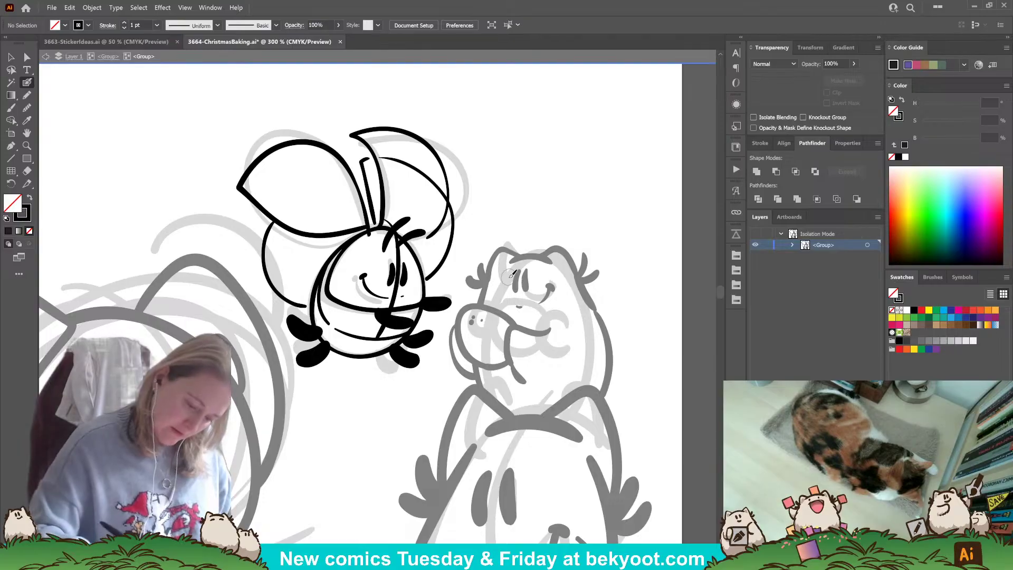
- Move the left underwing's curved edge up and closer to the body, and deselect it
{"action": "left_click", "coordinate": [276, 289], "text": "ctrl"}
{"action": "mouse_move", "coordinate": [285, 299]}
{"action": "left_mouse_down"}
{"action": "mouse_move", "coordinate": [292, 275]}
{"action": "mouse_move", "coordinate": [297, 285]}
{"action": "left_mouse_up"}
{"action": "left_click", "coordinate": [486, 201], "text": "ctrl"}
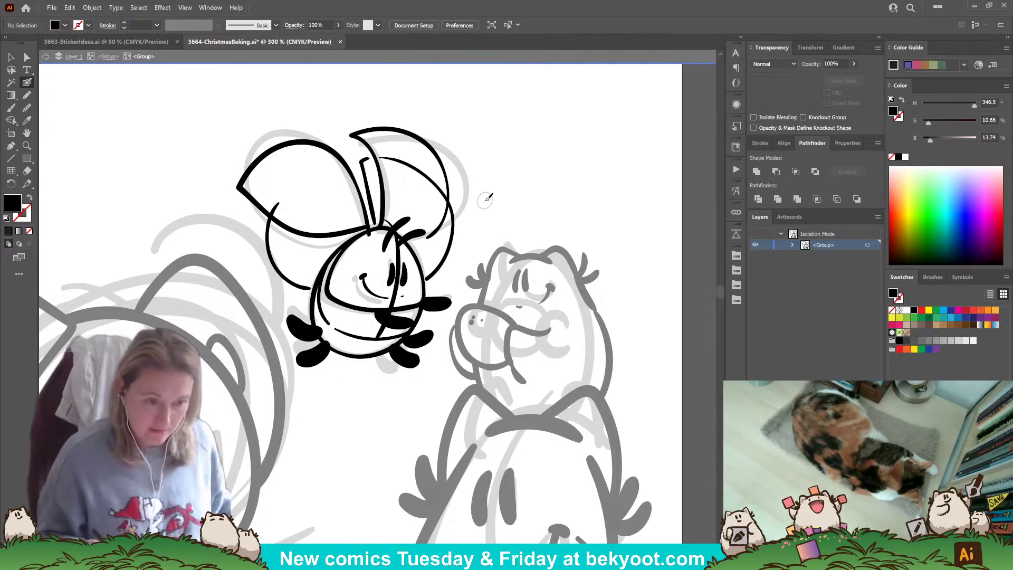
- Draw jagged zigzag edges along the left and right underwing curves
{"action": "mouse_move", "coordinate": [273, 222]}
{"action": "left_mouse_down"}
{"action": "mouse_move", "coordinate": [283, 215]}
{"action": "mouse_move", "coordinate": [271, 229]}
{"action": "left_mouse_up"}
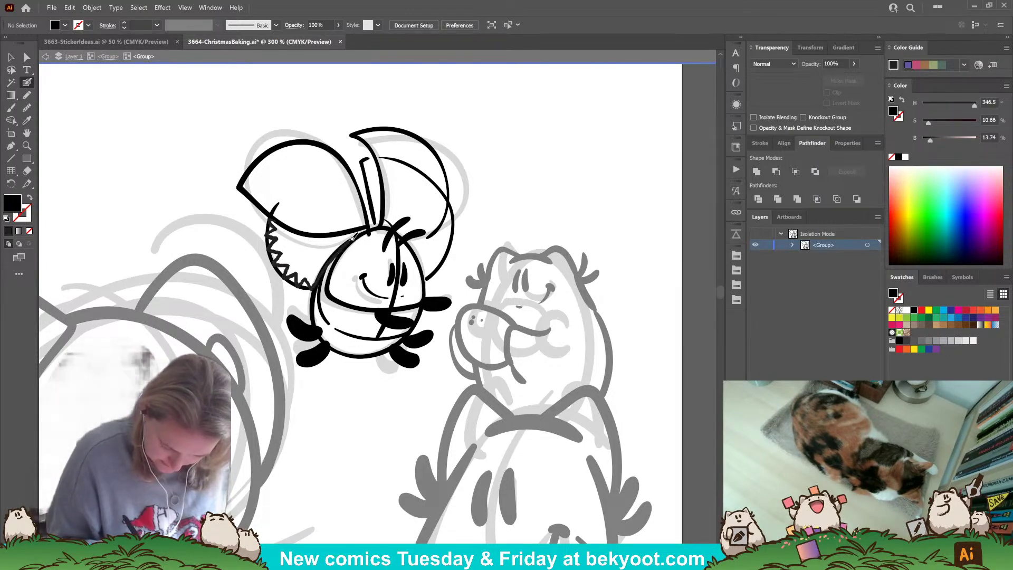
{"action": "key", "text": "shift+x"}
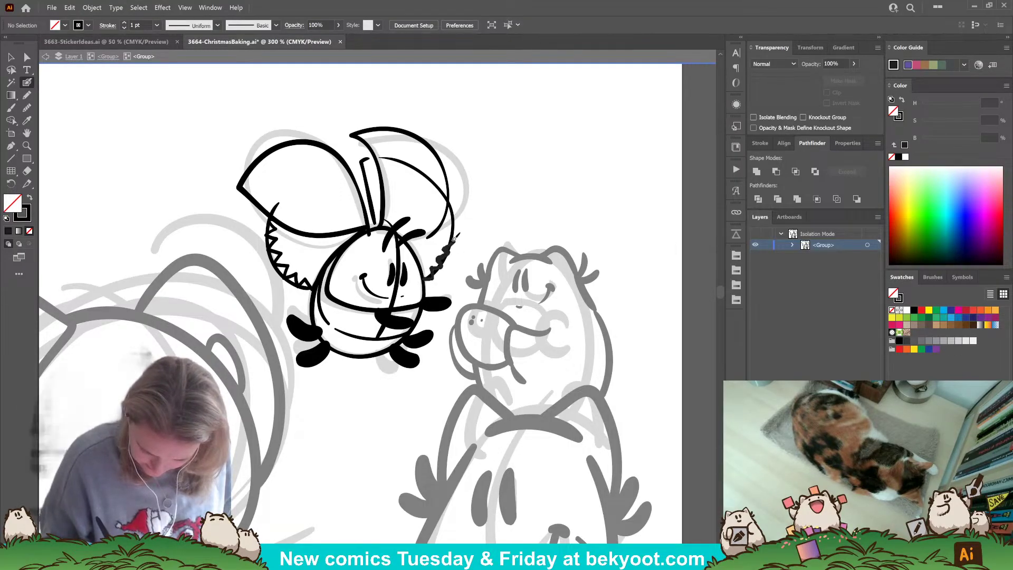
{"action": "left_click_drag", "start_coordinate": [453, 233], "coordinate": [452, 201]}
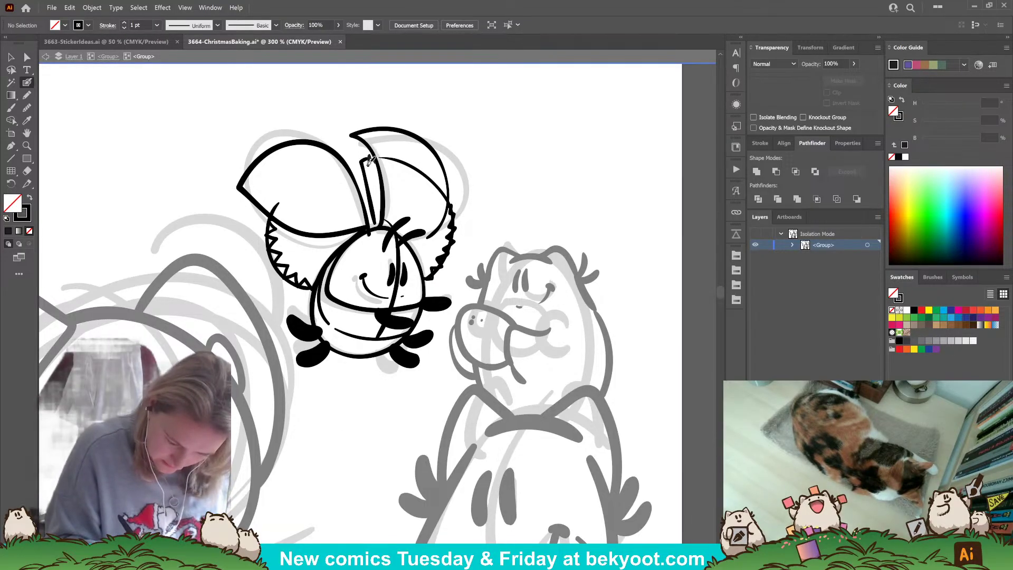
- Give the narrow underwing strip between the wing cases a jagged top edge
{"action": "left_click_drag", "start_coordinate": [376, 216], "coordinate": [375, 226]}
{"action": "left_click", "coordinate": [365, 160], "text": "ctrl"}
{"action": "left_click", "coordinate": [346, 157], "text": "ctrl"}
{"action": "left_click", "coordinate": [364, 163], "text": "ctrl"}
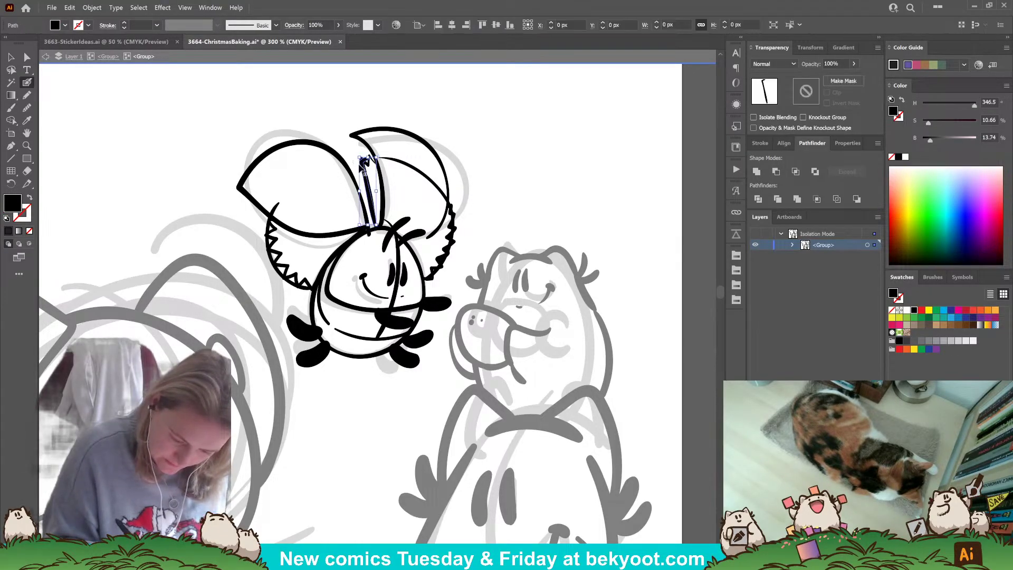
{"action": "left_click", "coordinate": [352, 206], "text": "ctrl"}
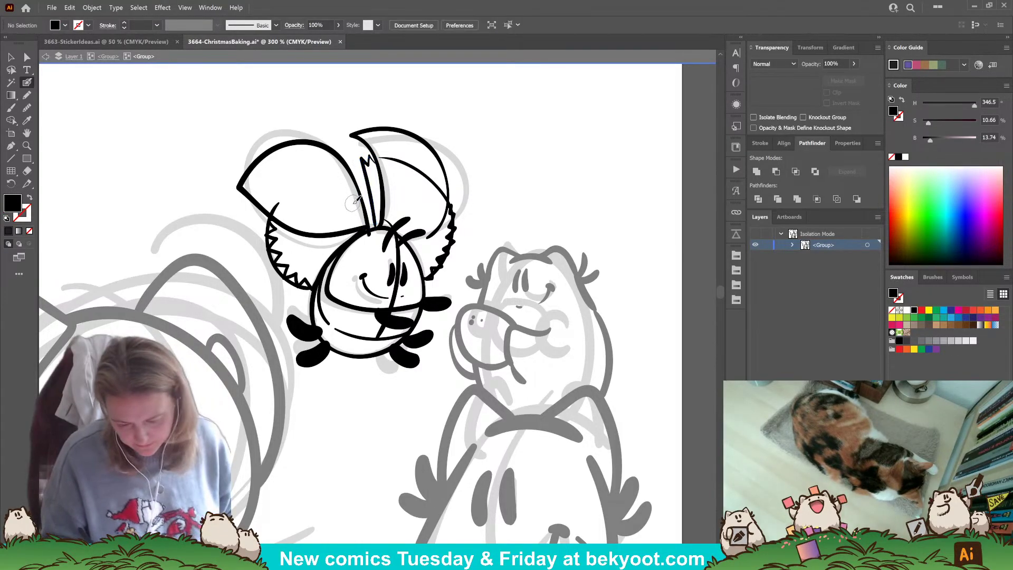
- Remove the smooth guide curves behind both jagged underwing edges, and tidy the base of the left wing case
{"action": "left_click", "coordinate": [419, 171], "text": "ctrl"}
{"action": "left_click", "coordinate": [593, 181], "text": "ctrl"}
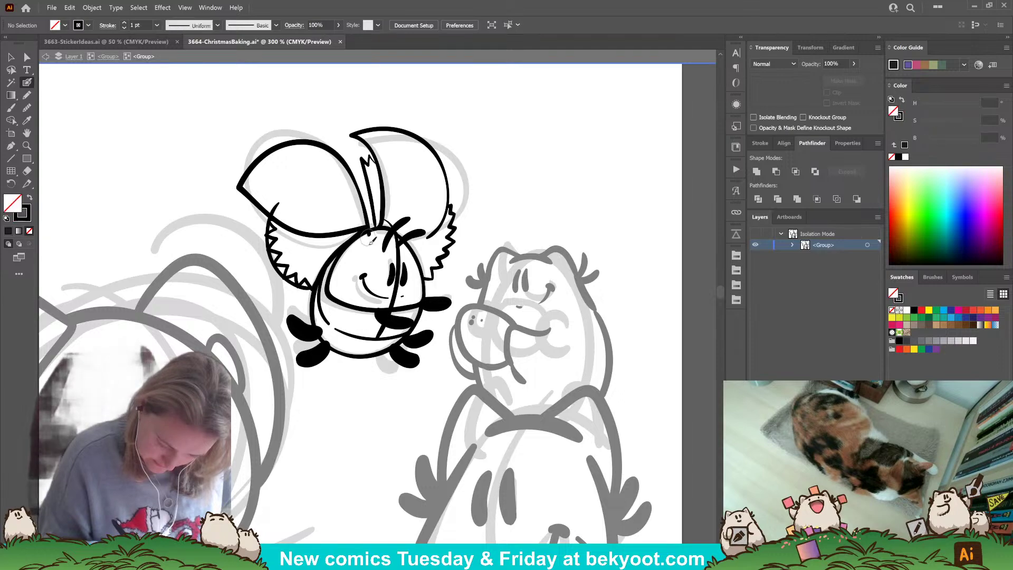
{"action": "left_click", "coordinate": [369, 216], "text": "ctrl"}
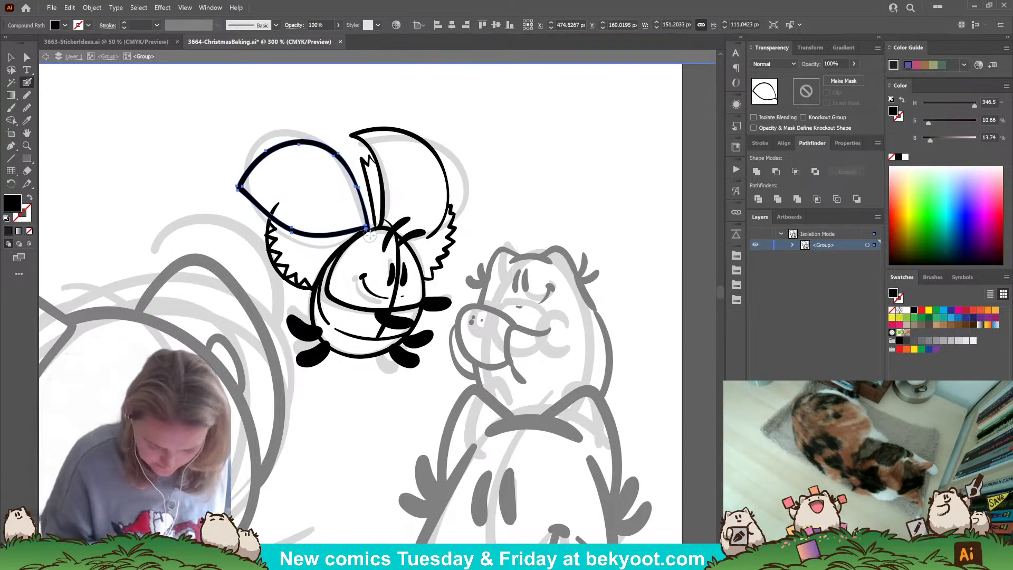
{"action": "left_click_drag", "start_coordinate": [369, 236], "coordinate": [360, 238]}
{"action": "left_click", "coordinate": [515, 177], "text": "ctrl"}
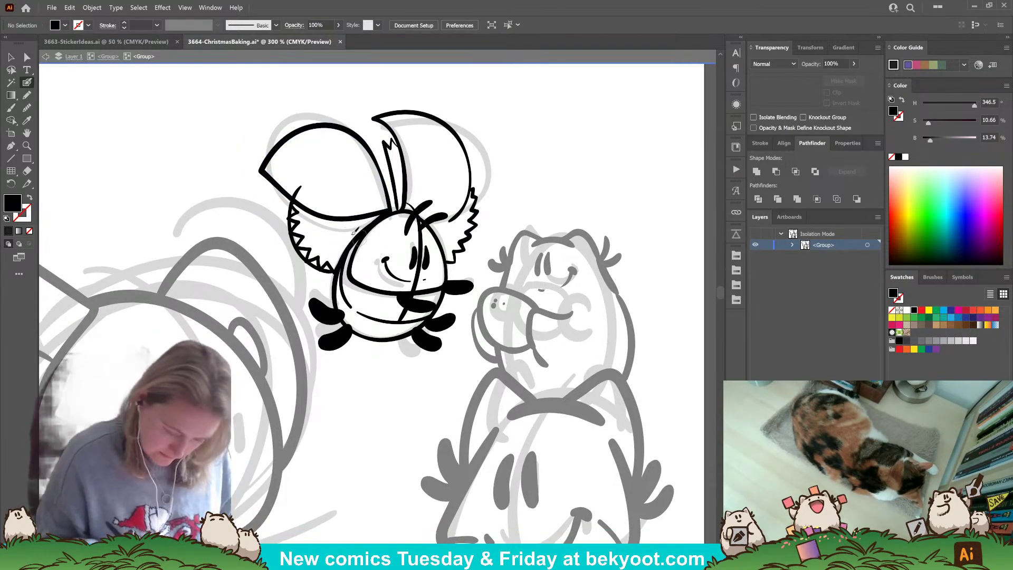
{"action": "left_click", "coordinate": [291, 213], "text": "ctrl"}
{"action": "key", "text": "Delete"}
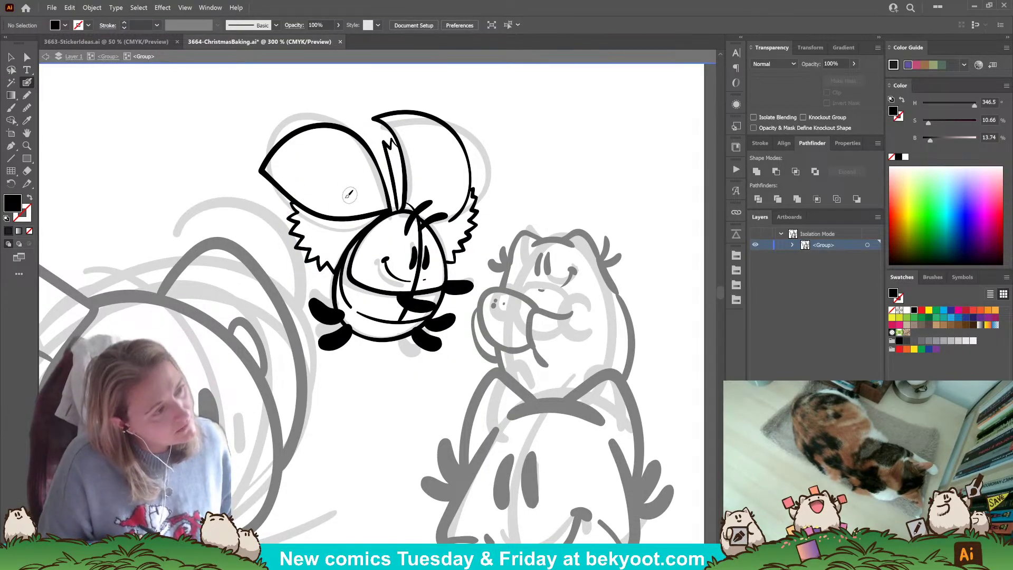
- Nudge the left wing case slightly down, and tidy its base and the left underwing's inner edge where they meet the body
{"action": "left_click_drag", "start_coordinate": [362, 217], "coordinate": [365, 222]}
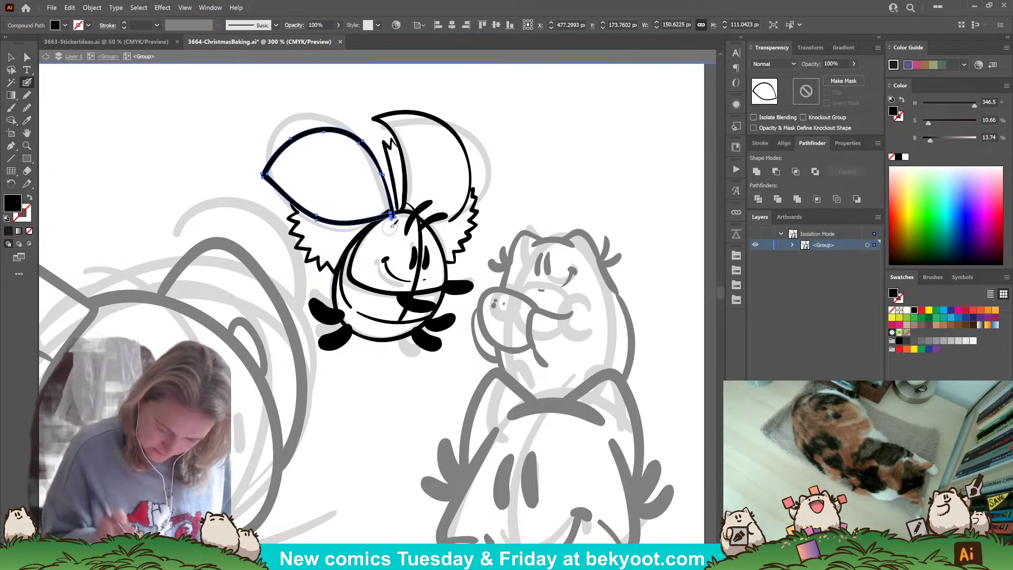
{"action": "left_click_drag", "start_coordinate": [396, 218], "coordinate": [390, 220]}
{"action": "left_click", "coordinate": [356, 241], "text": "ctrl"}
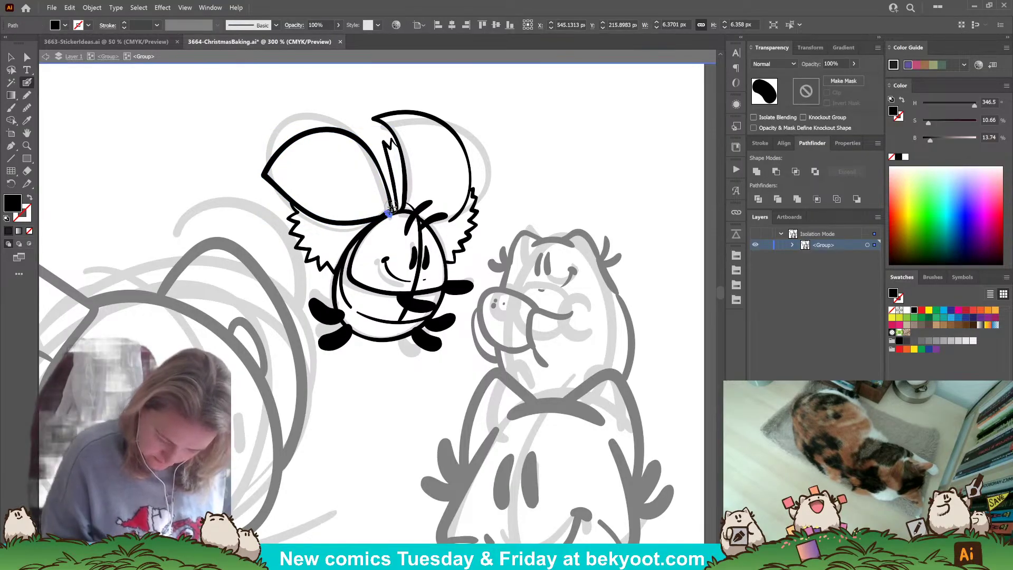
{"action": "left_click_drag", "start_coordinate": [388, 210], "coordinate": [335, 272]}
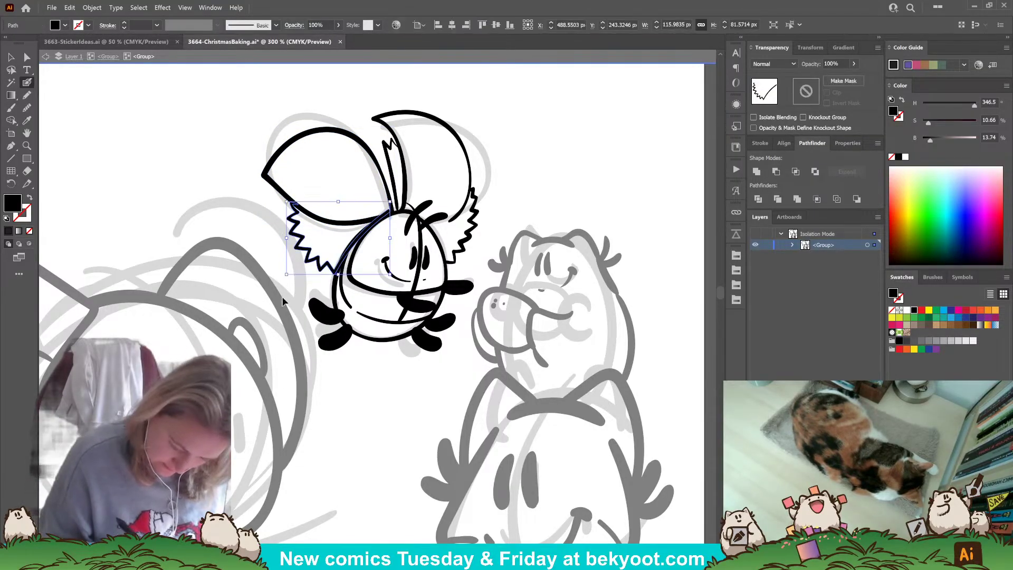
{"action": "left_click", "coordinate": [347, 281], "text": "ctrl"}
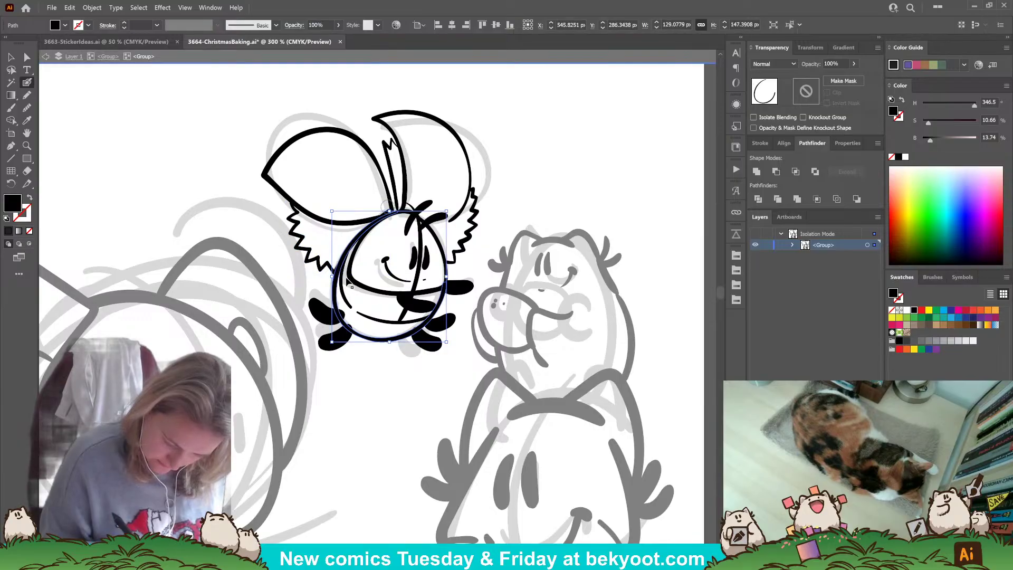
{"action": "left_click", "coordinate": [327, 270], "text": "ctrl"}
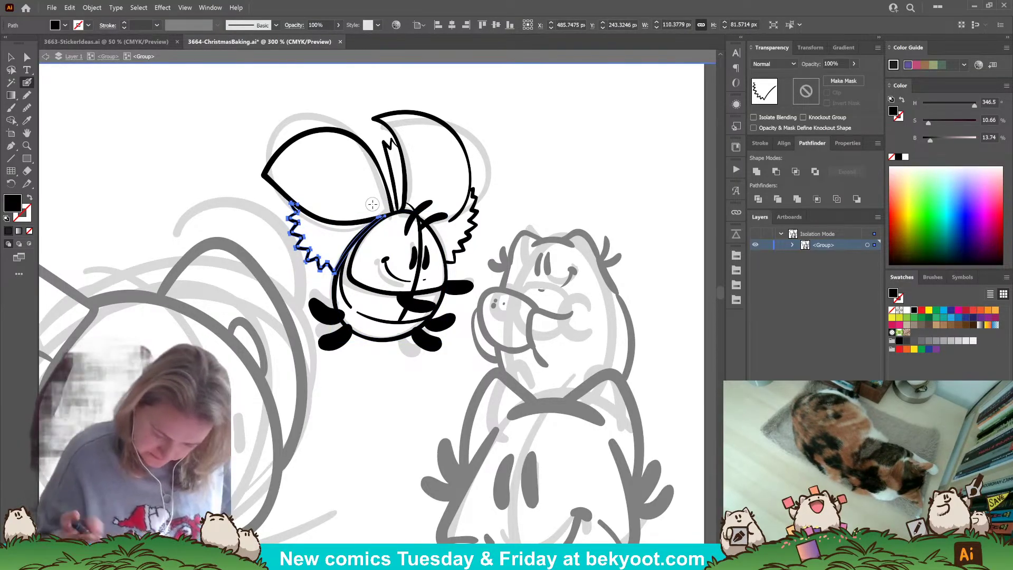
{"action": "left_click", "coordinate": [575, 176], "text": "ctrl"}
- Draw curved spot outlines at the base and tip of the left wing case and at the tip of the right one
{"action": "right_click", "coordinate": [382, 177]}
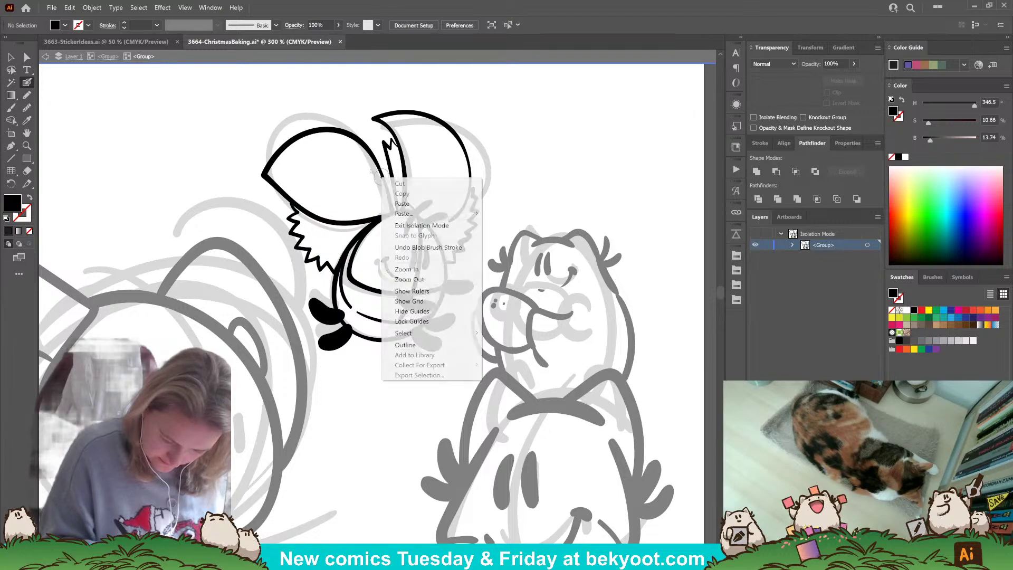
{"action": "left_click", "coordinate": [533, 154], "text": "ctrl"}
{"action": "mouse_move", "coordinate": [381, 175]}
{"action": "left_mouse_down"}
{"action": "mouse_move", "coordinate": [346, 177]}
{"action": "mouse_move", "coordinate": [339, 206]}
{"action": "mouse_move", "coordinate": [360, 211]}
{"action": "left_mouse_up"}
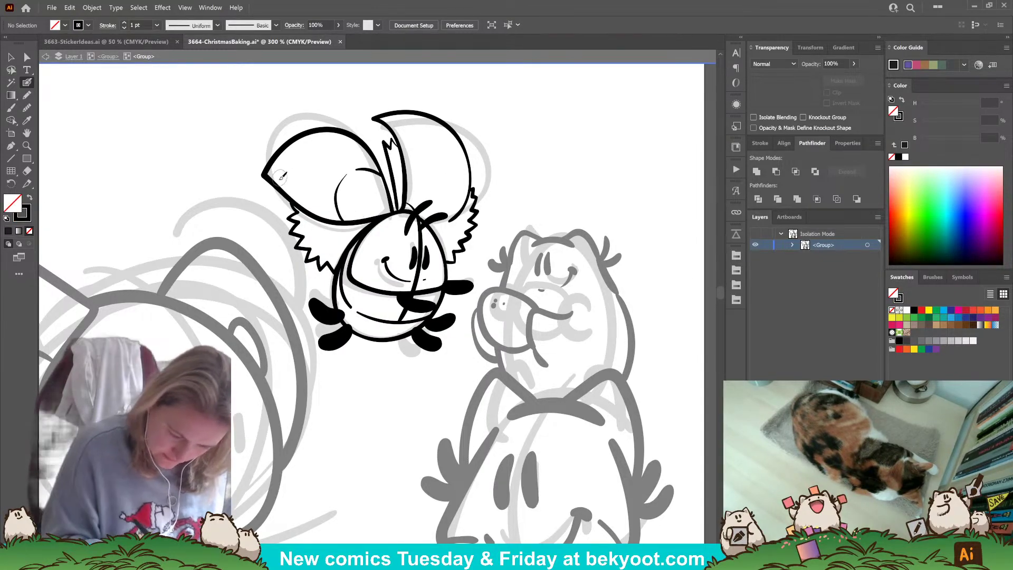
{"action": "mouse_move", "coordinate": [285, 191]}
{"action": "left_mouse_down"}
{"action": "mouse_move", "coordinate": [307, 157]}
{"action": "mouse_move", "coordinate": [309, 134]}
{"action": "left_mouse_up"}
{"action": "mouse_move", "coordinate": [393, 130]}
{"action": "left_mouse_down"}
{"action": "mouse_move", "coordinate": [424, 129]}
{"action": "mouse_move", "coordinate": [420, 111]}
{"action": "left_mouse_up"}
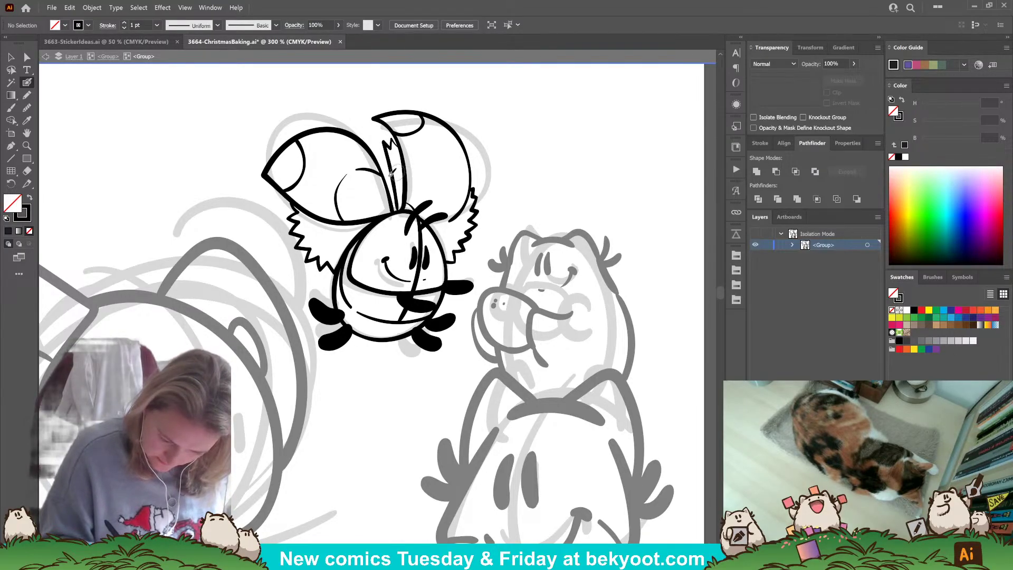
- Redraw the spot at the base of the left wing case slightly smaller
{"action": "key", "text": "shift+x"}
{"action": "mouse_move", "coordinate": [344, 222]}
{"action": "left_mouse_down"}
{"action": "mouse_move", "coordinate": [336, 200]}
{"action": "mouse_move", "coordinate": [346, 174]}
{"action": "left_mouse_up"}
{"action": "key", "text": "ctrl+z"}
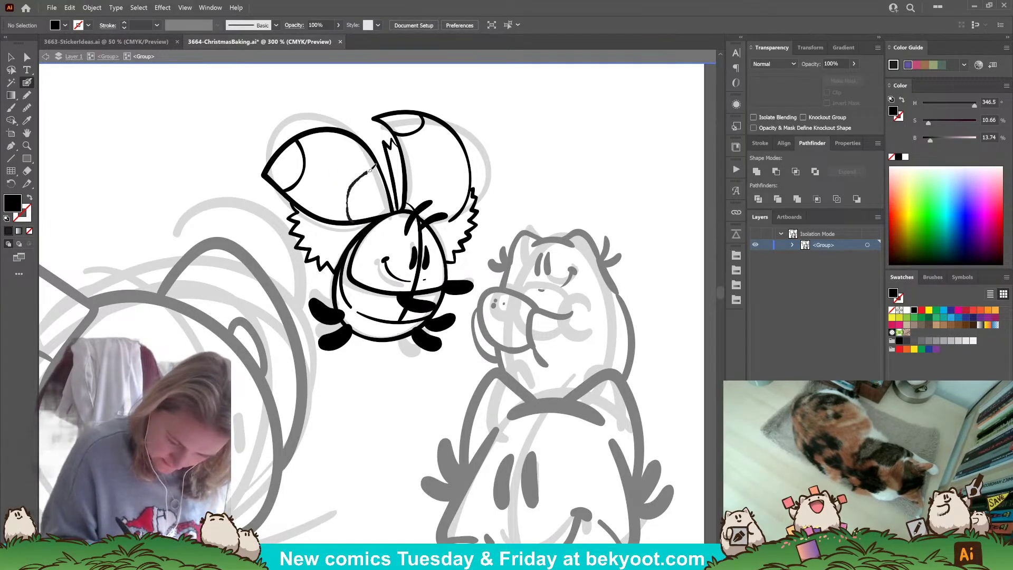
{"action": "left_click_drag", "start_coordinate": [368, 172], "coordinate": [376, 168]}
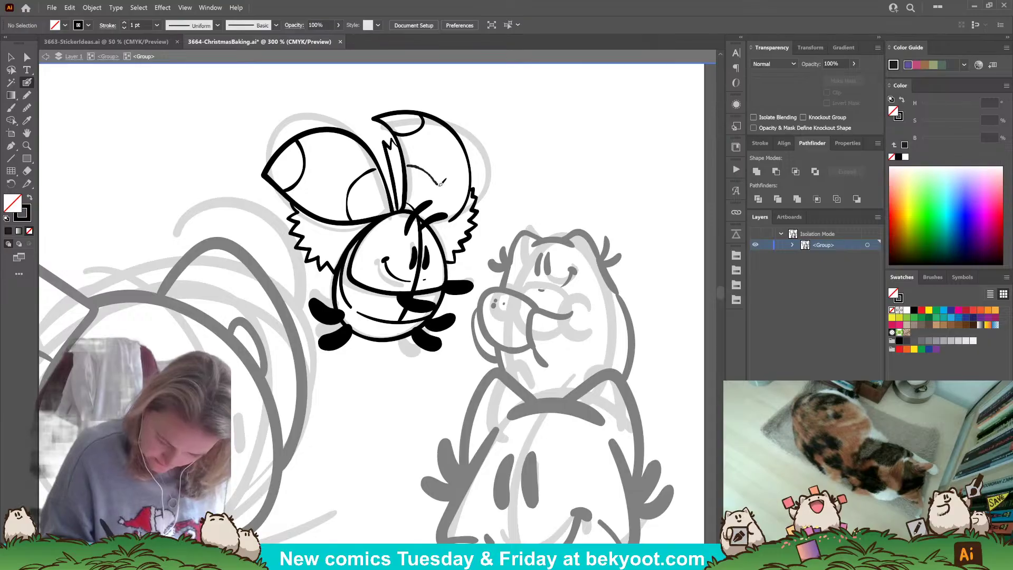
- Draw a rounded spot outline at the base of the right wing case and another along its outer edge
{"action": "left_click_drag", "start_coordinate": [447, 203], "coordinate": [447, 208]}
{"action": "key", "text": "ctrl+z"}
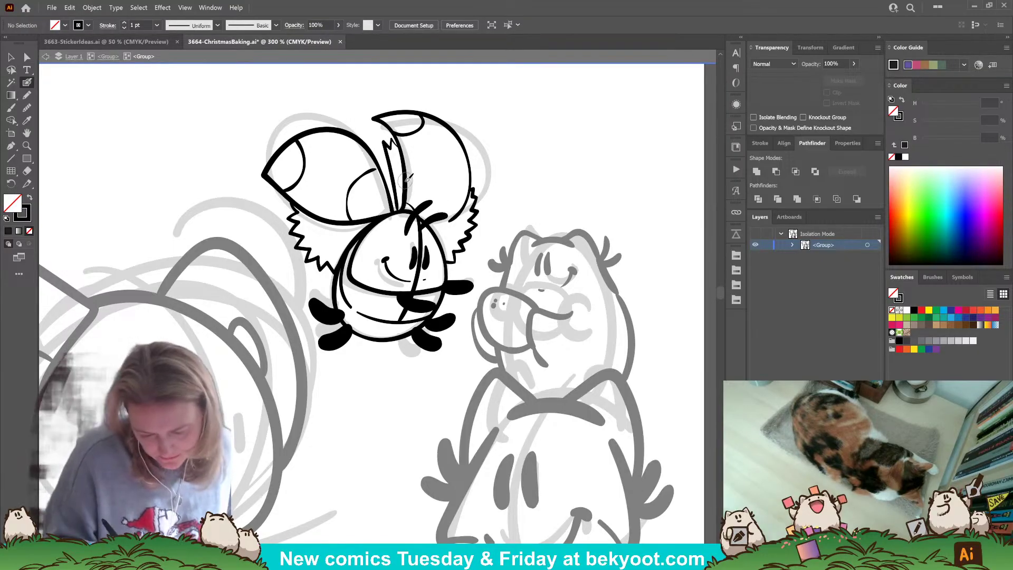
{"action": "left_click_drag", "start_coordinate": [457, 201], "coordinate": [456, 204]}
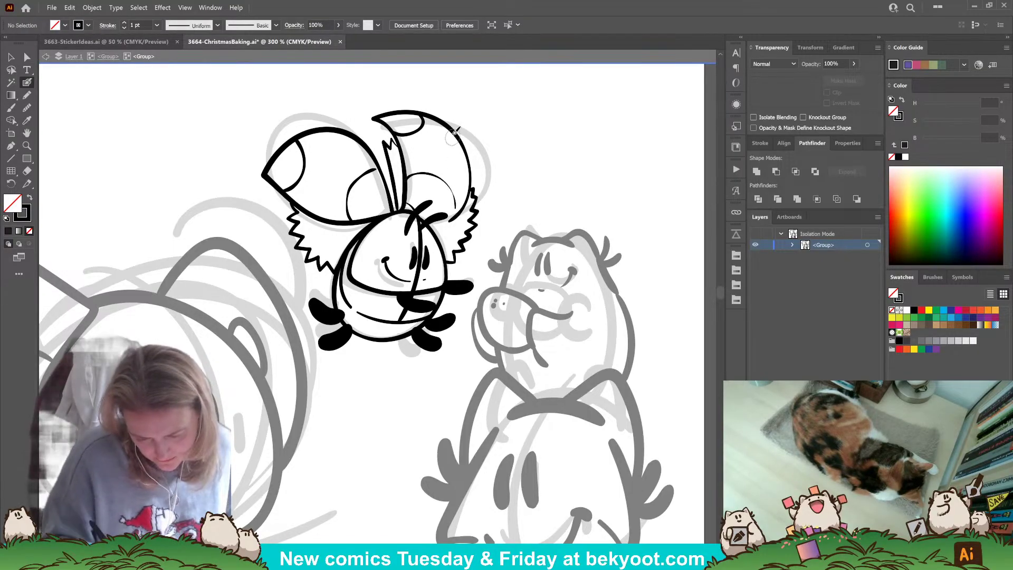
{"action": "left_click_drag", "start_coordinate": [449, 136], "coordinate": [473, 170]}
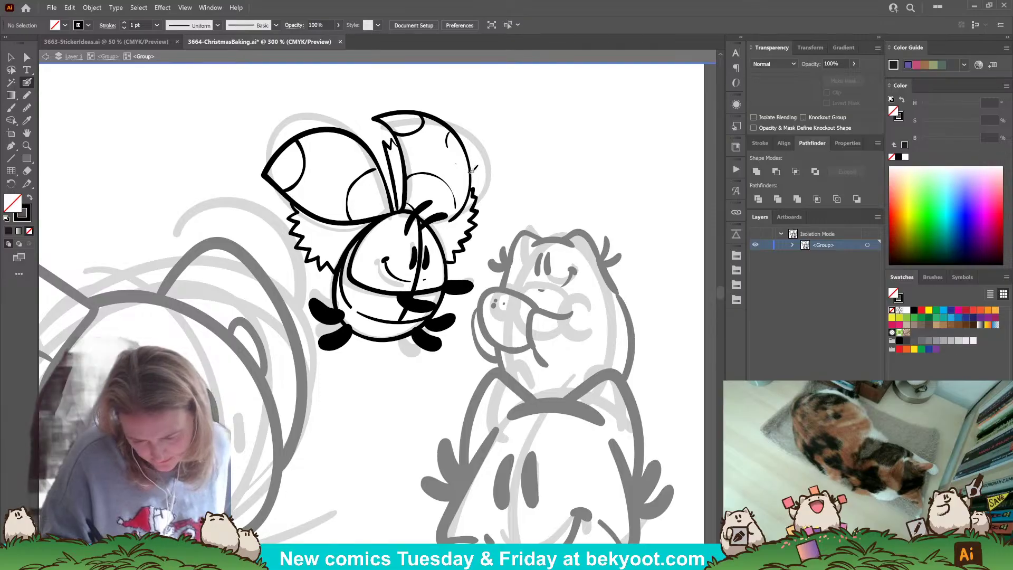
{"action": "key", "text": "ctrl+z"}
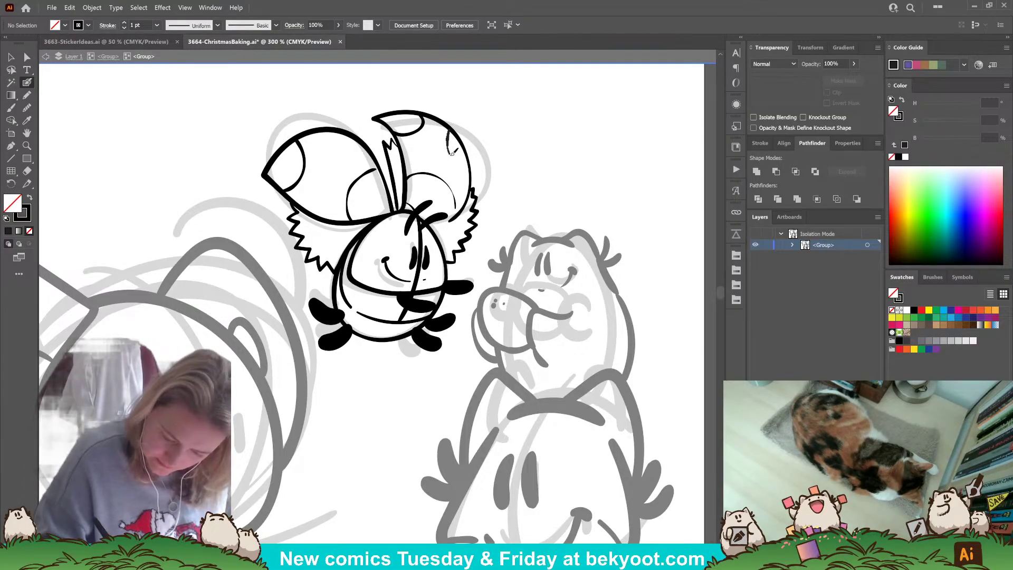
{"action": "left_click_drag", "start_coordinate": [466, 168], "coordinate": [467, 170]}
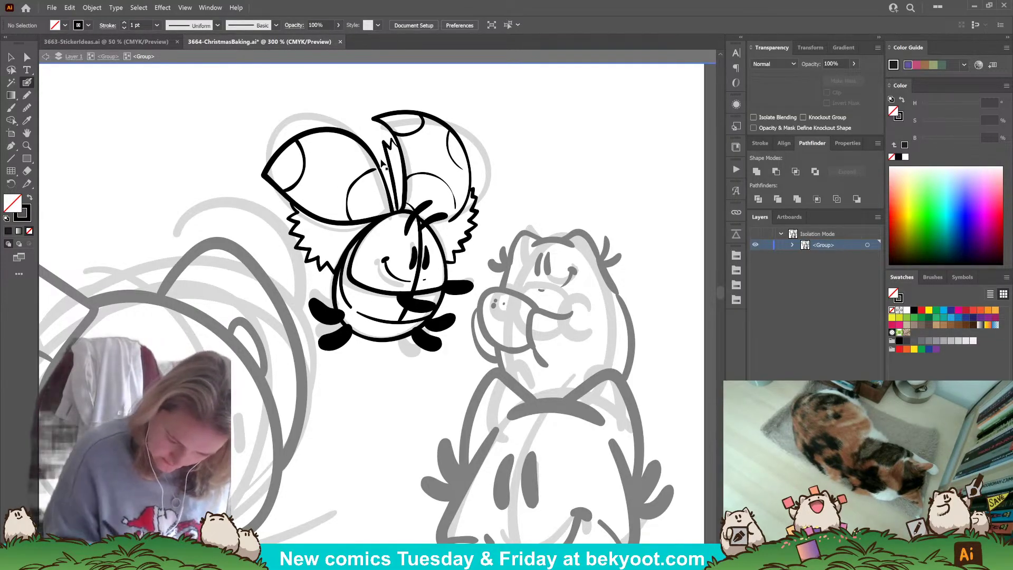
{"action": "left_click", "coordinate": [453, 197], "text": "ctrl"}
{"action": "left_click_drag", "start_coordinate": [459, 169], "coordinate": [474, 177]}
{"action": "left_click", "coordinate": [520, 166], "text": "ctrl"}
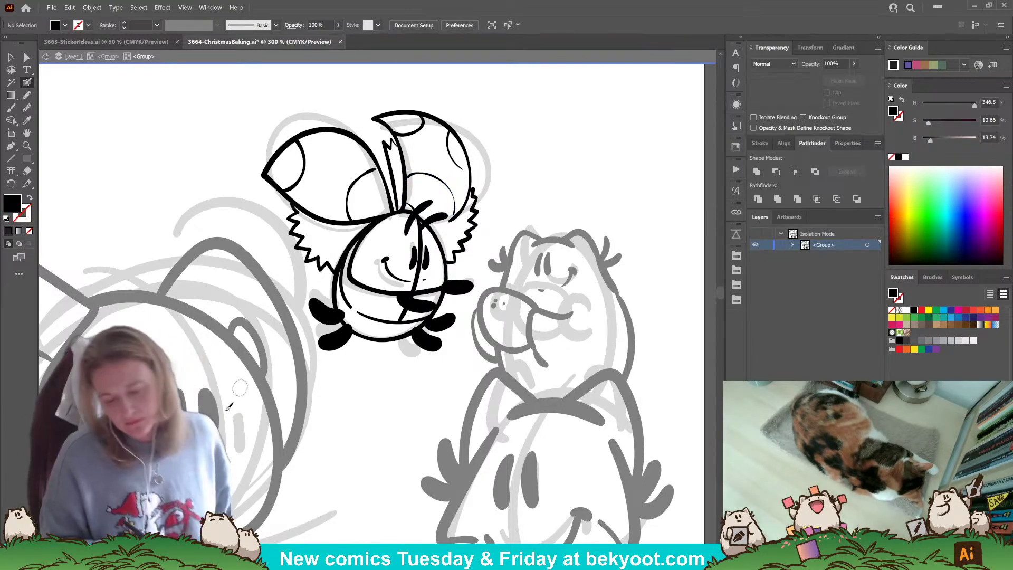
- Replace the left wing case's base spot with a larger one, and add short crease lines to both underwings
{"action": "left_click_drag", "start_coordinate": [353, 222], "coordinate": [368, 220]}
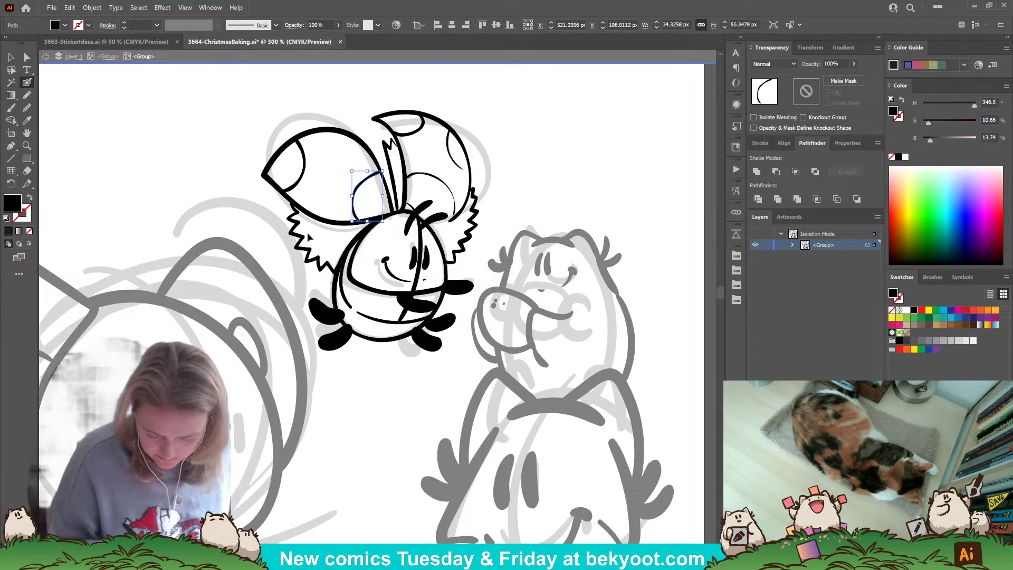
{"action": "key", "text": "Delete"}
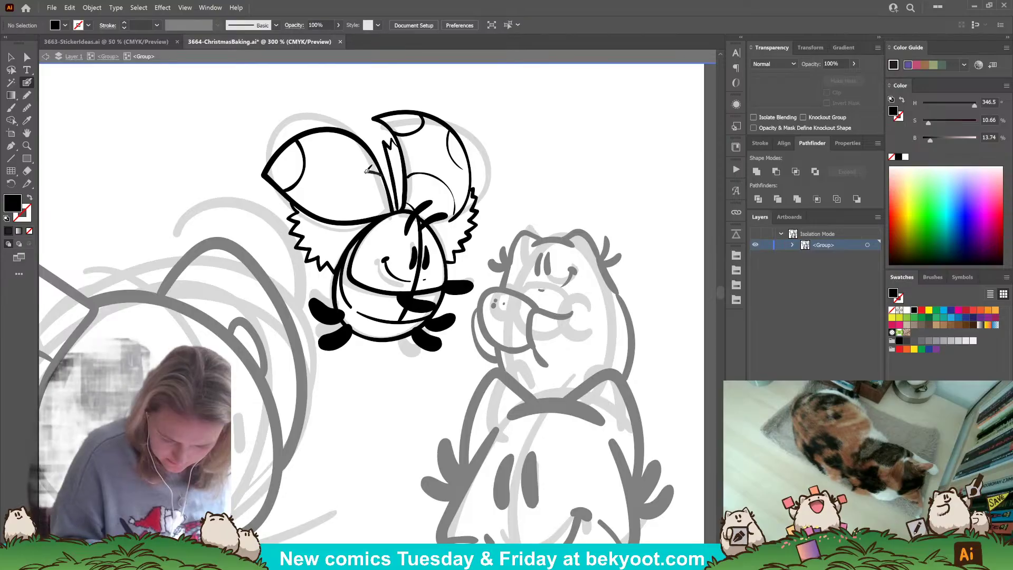
{"action": "left_click_drag", "start_coordinate": [344, 212], "coordinate": [347, 220]}
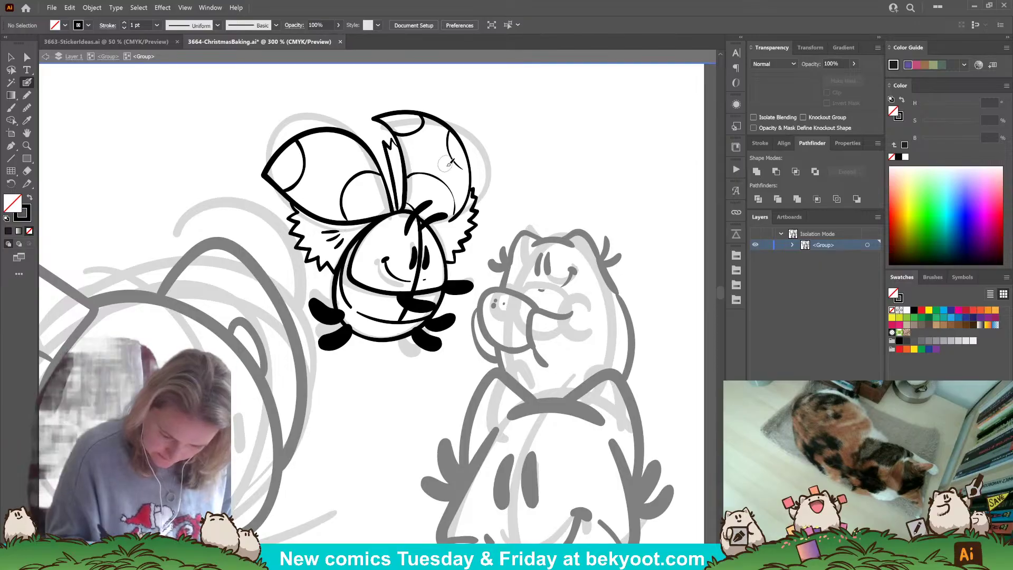
{"action": "left_click_drag", "start_coordinate": [442, 236], "coordinate": [453, 229]}
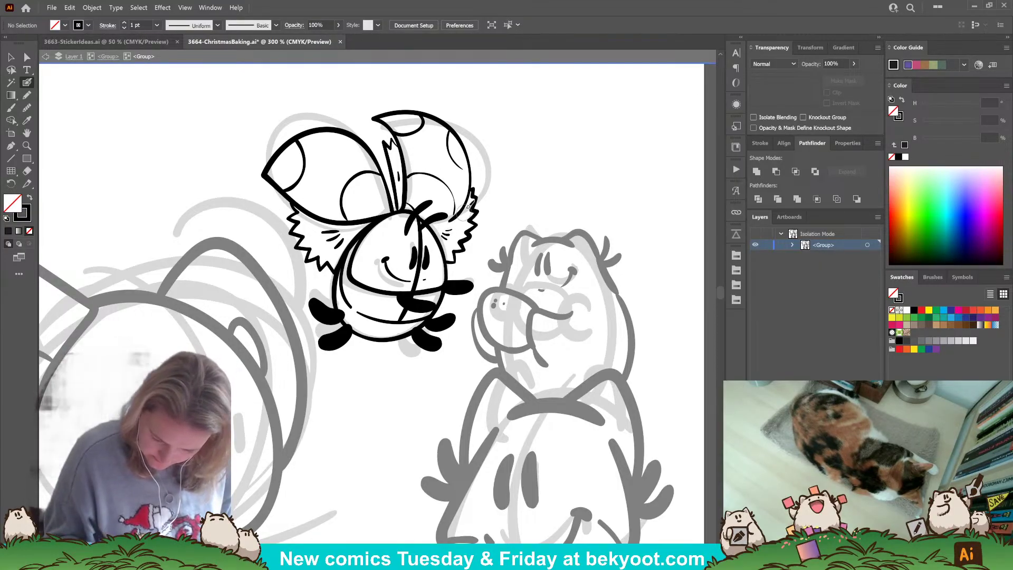
- Delete the vertical guide line running down the bug's face and body, and touch up the bug's right eye
{"action": "left_click", "coordinate": [418, 274], "text": "ctrl"}
{"action": "key", "text": "Delete"}
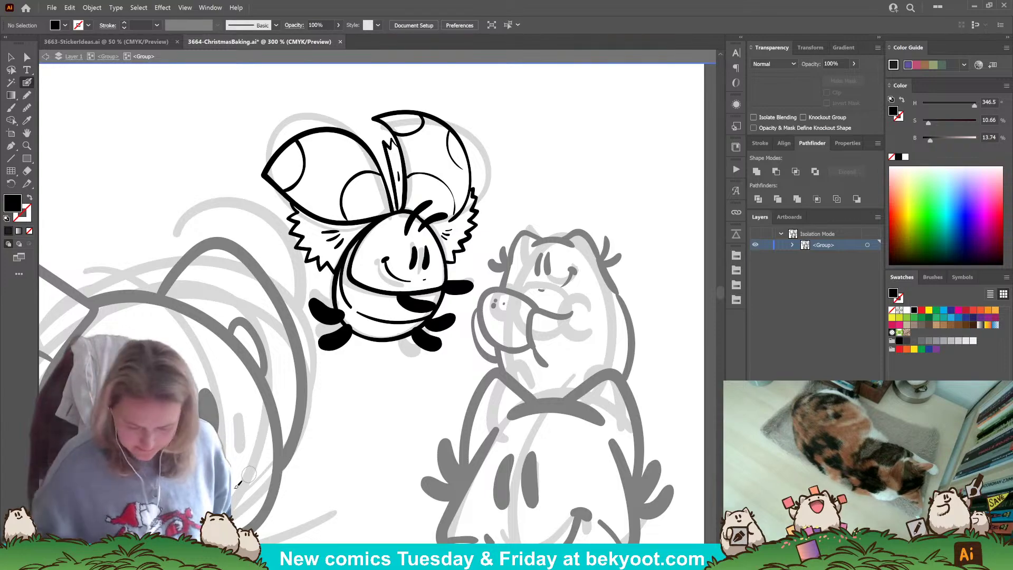
{"action": "mouse_move", "coordinate": [428, 261]}
{"action": "left_mouse_down"}
{"action": "mouse_move", "coordinate": [430, 246]}
{"action": "mouse_move", "coordinate": [428, 257]}
{"action": "left_mouse_up"}
{"action": "left_click", "coordinate": [518, 203], "text": "ctrl"}
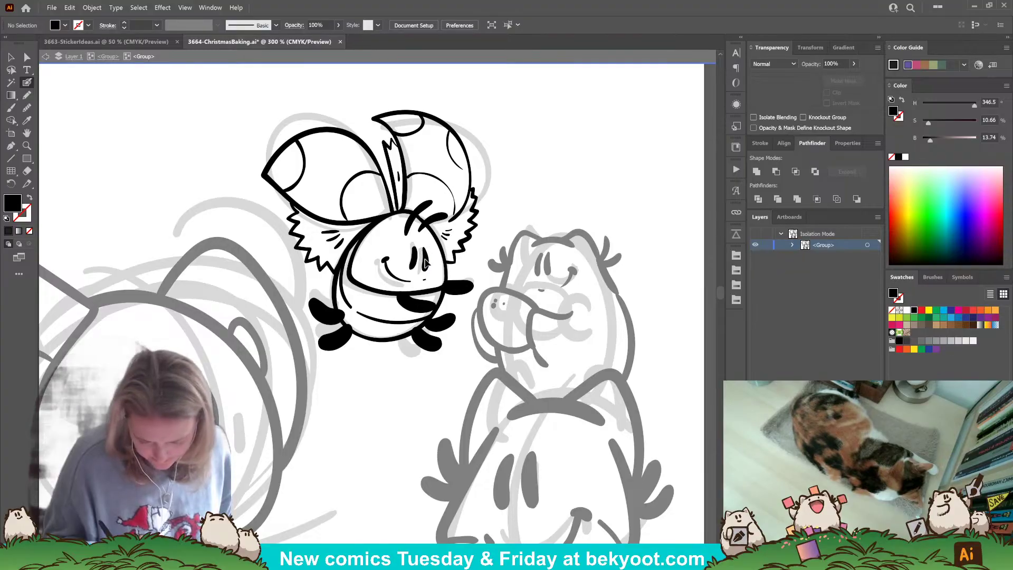
{"action": "left_click_drag", "start_coordinate": [426, 260], "coordinate": [424, 264]}
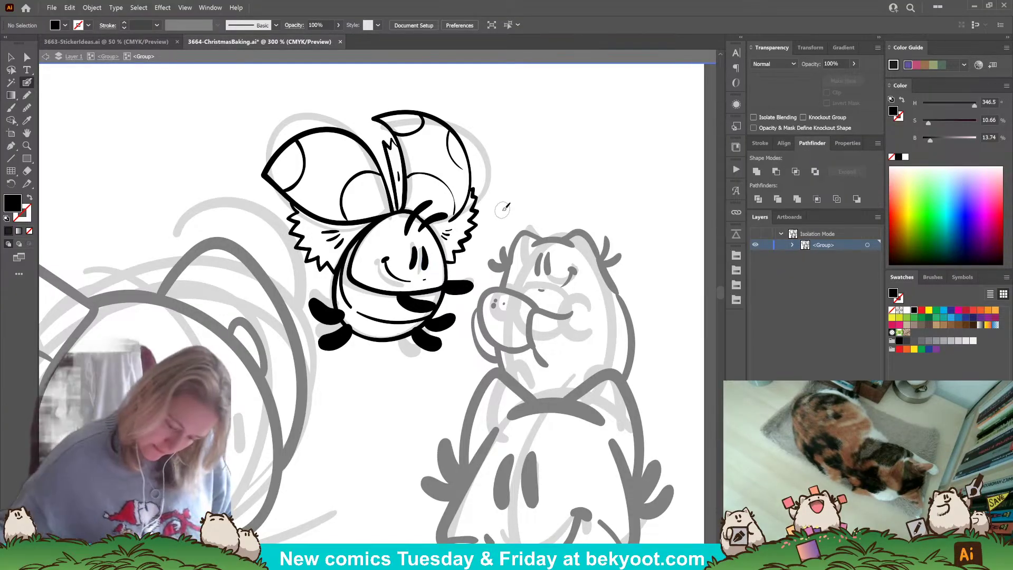
- Clean up the junction between the bug's two right feet and its body outline
{"action": "scroll", "coordinate": [264, 124], "scroll_direction": "up", "scroll_amount": 1}
{"action": "scroll", "coordinate": [358, 285], "scroll_direction": "down", "scroll_amount": 2}
{"action": "scroll", "coordinate": [405, 346], "scroll_direction": "up", "scroll_amount": 4}
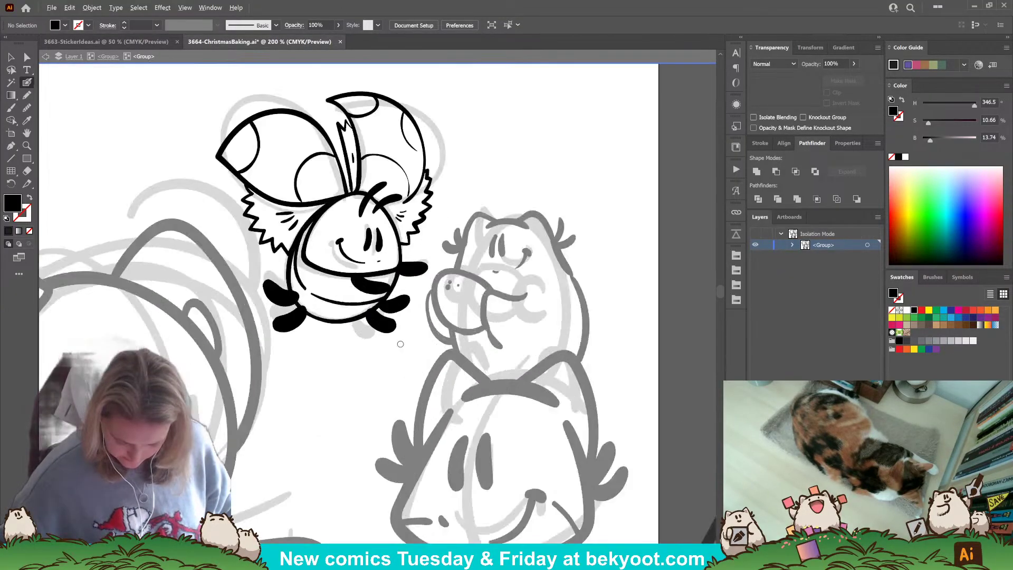
{"action": "left_click", "coordinate": [365, 307], "text": "ctrl"}
{"action": "left_click", "coordinate": [403, 280], "text": "ctrl+shift"}
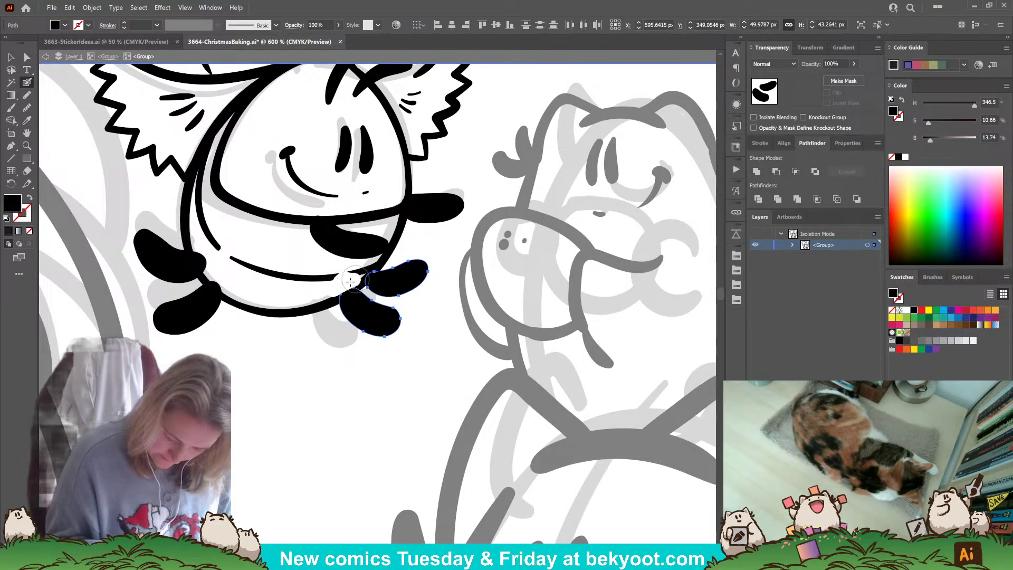
{"action": "left_click_drag", "start_coordinate": [315, 302], "coordinate": [360, 286]}
{"action": "left_click", "coordinate": [311, 374], "text": "ctrl"}
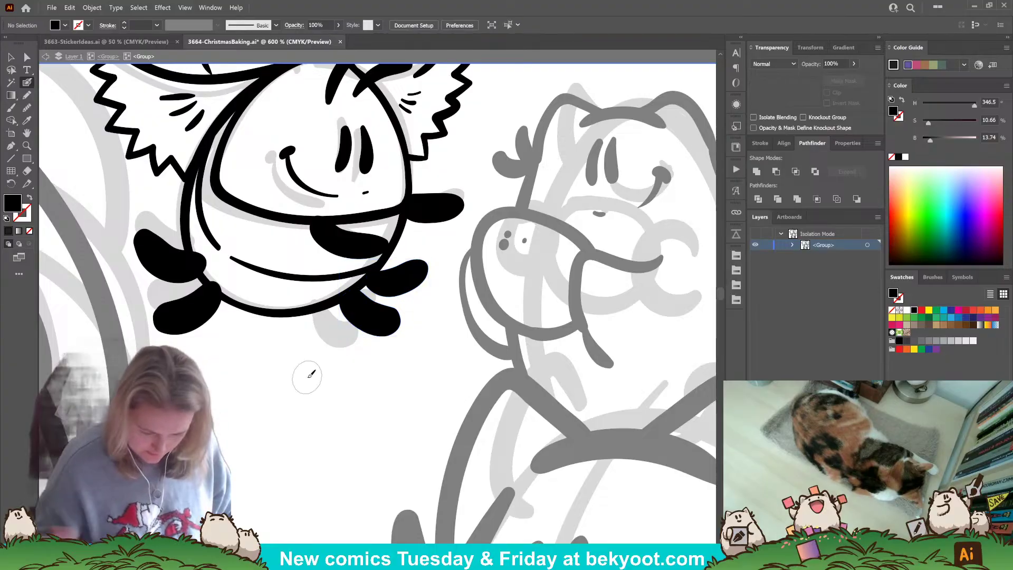
- Leave the bug's inked group and delete the gray sketch of the bug behind it
{"action": "scroll", "coordinate": [274, 264], "scroll_direction": "down", "scroll_amount": 3}
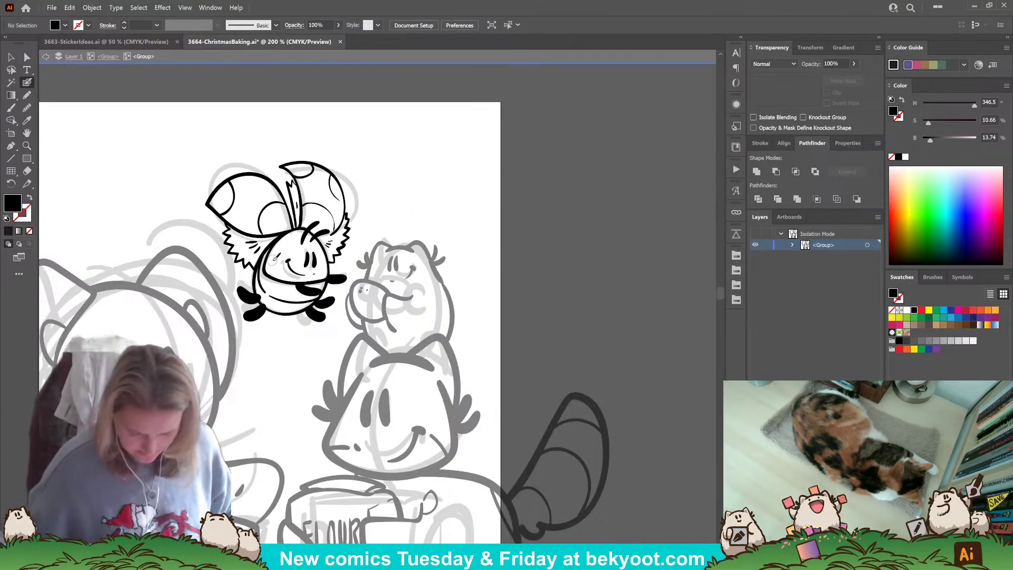
{"action": "key", "text": "v"}
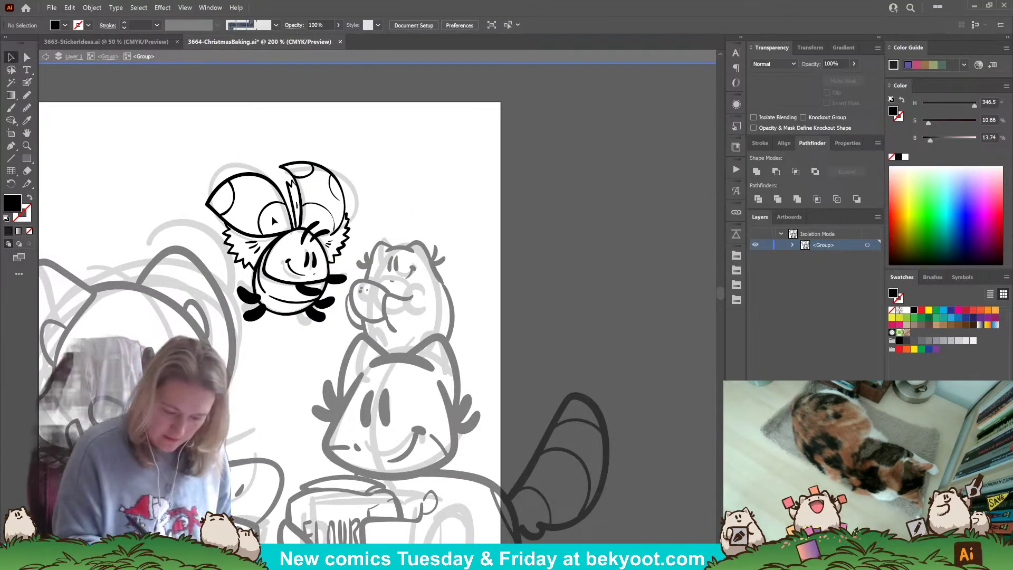
{"action": "double_click", "coordinate": [179, 141]}
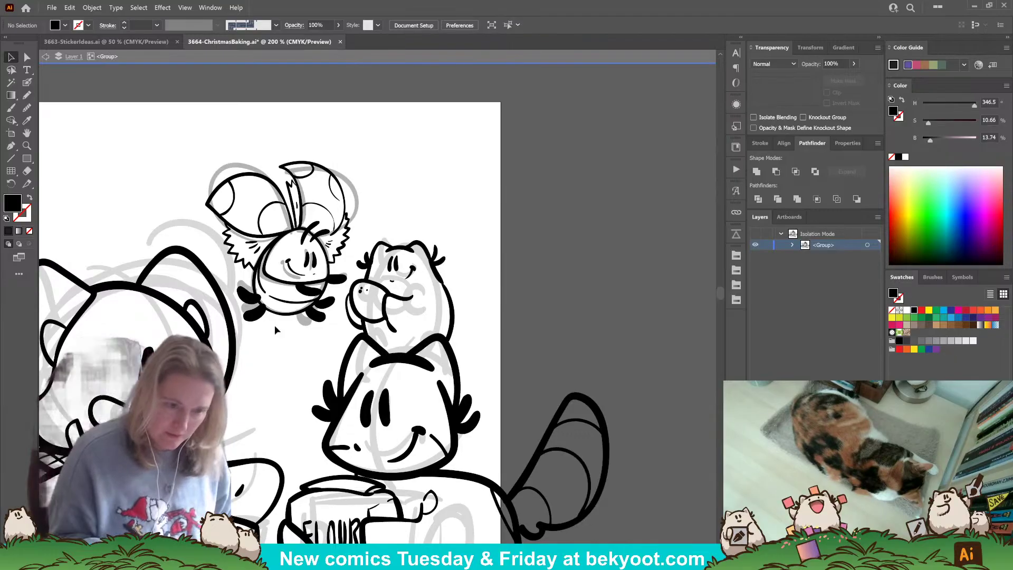
{"action": "left_click", "coordinate": [285, 275]}
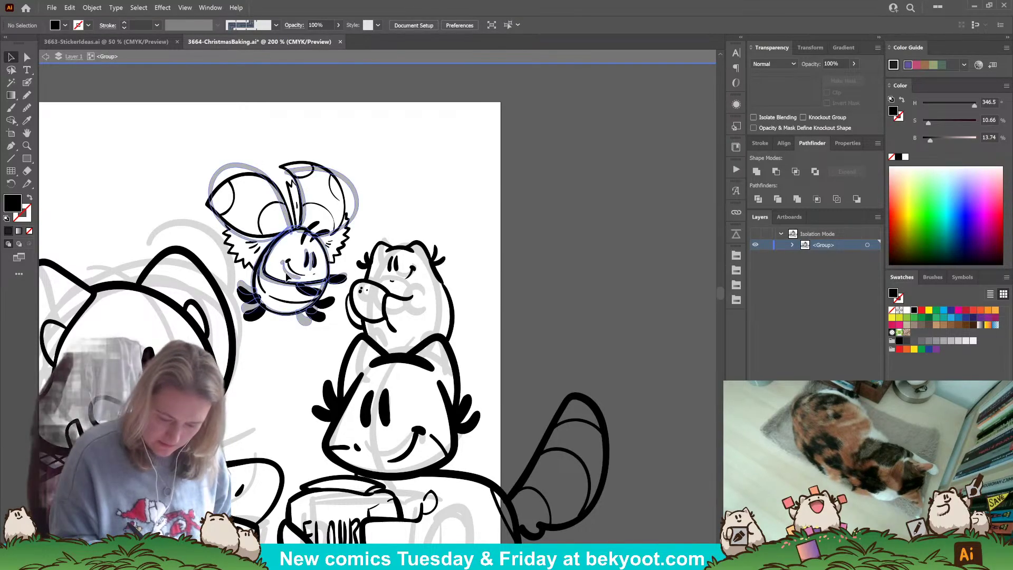
{"action": "key", "text": "Delete"}
- Try placing the inked bug on top of the large character's head, and undo the move
{"action": "left_click_drag", "start_coordinate": [300, 309], "coordinate": [393, 264]}
{"action": "left_click_drag", "start_coordinate": [392, 266], "coordinate": [215, 240]}
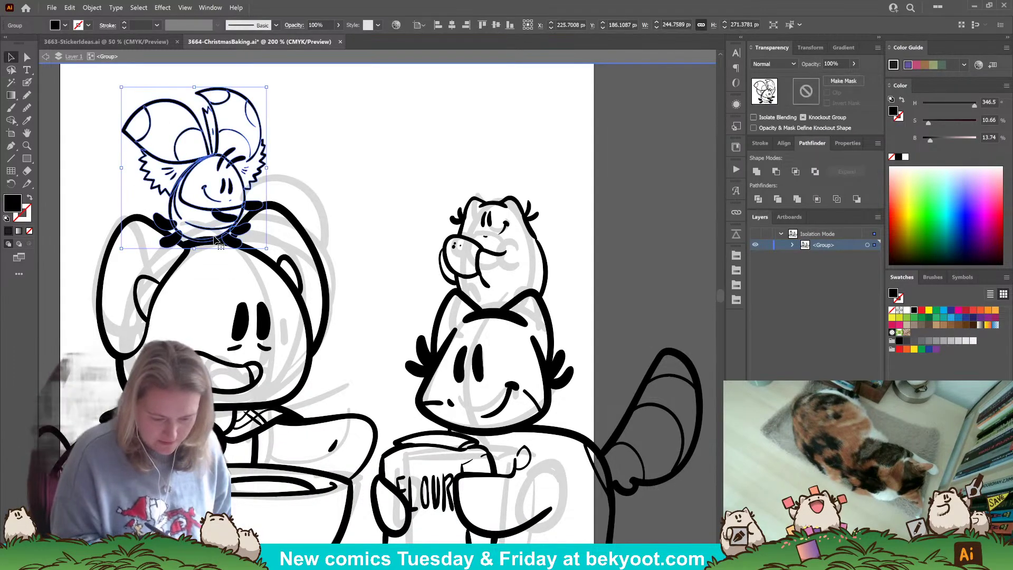
{"action": "key", "text": "ctrl+z"}
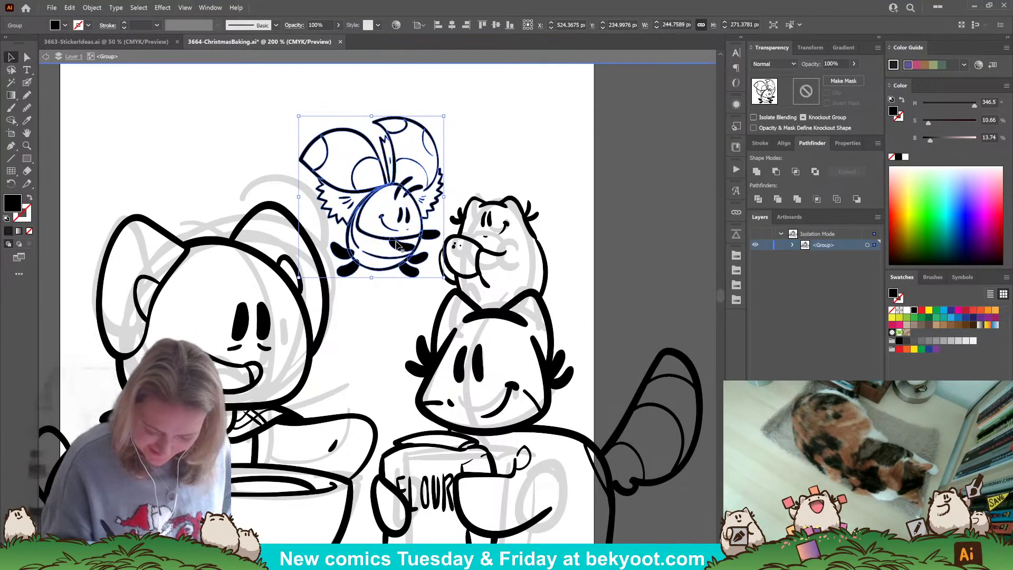
- Deselect the bug, switch to the Pencil tool and set the opacity for new artwork to 30%
{"action": "left_click_drag", "start_coordinate": [393, 294], "coordinate": [374, 260]}
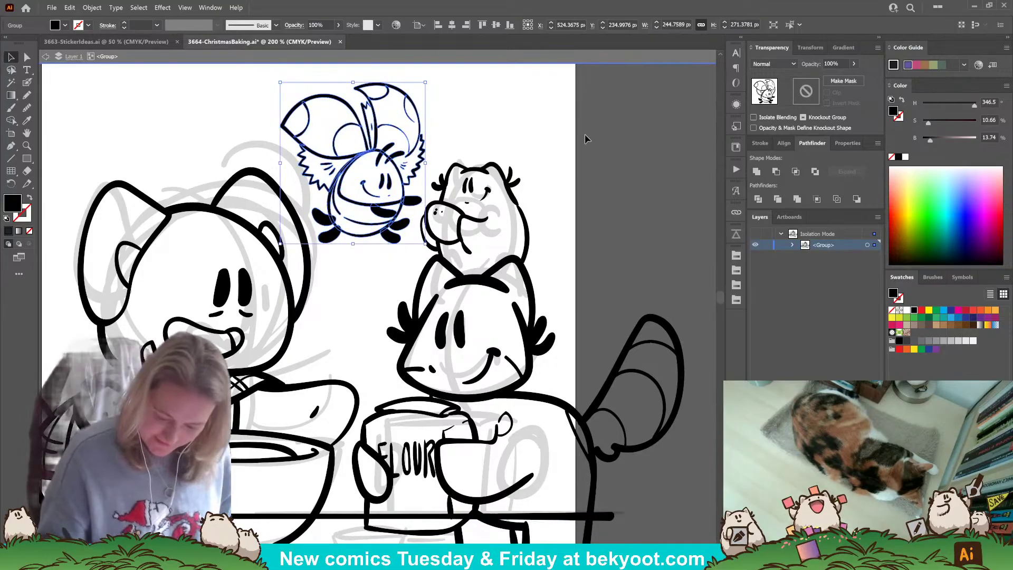
{"action": "left_click", "coordinate": [26, 95]}
{"action": "key", "text": "ctrl+shift+a"}
{"action": "left_click_drag", "start_coordinate": [438, 207], "coordinate": [413, 191]}
{"action": "left_click", "coordinate": [838, 64]}
{"action": "type", "text": "3"}
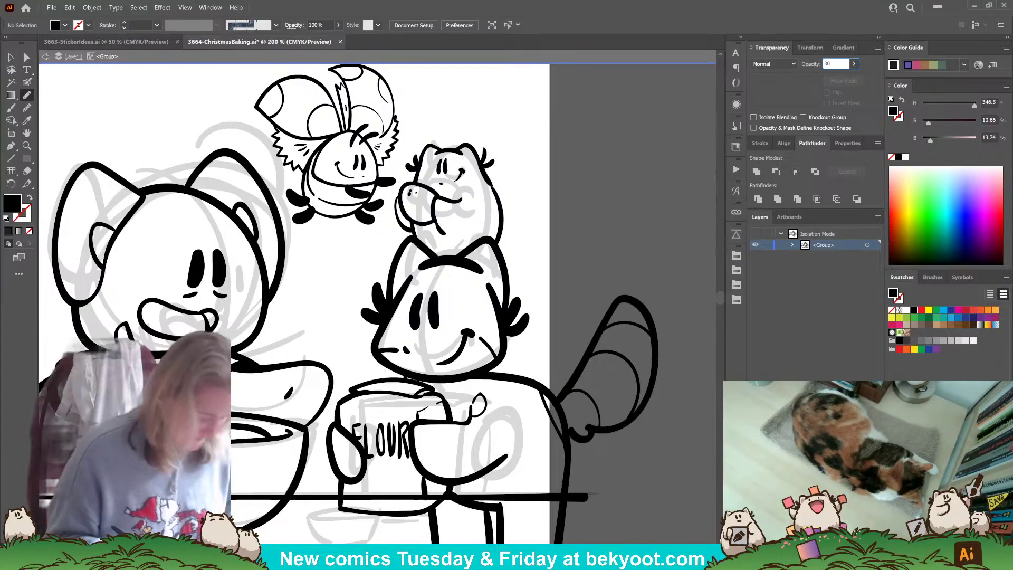
{"action": "key", "text": "Return"}
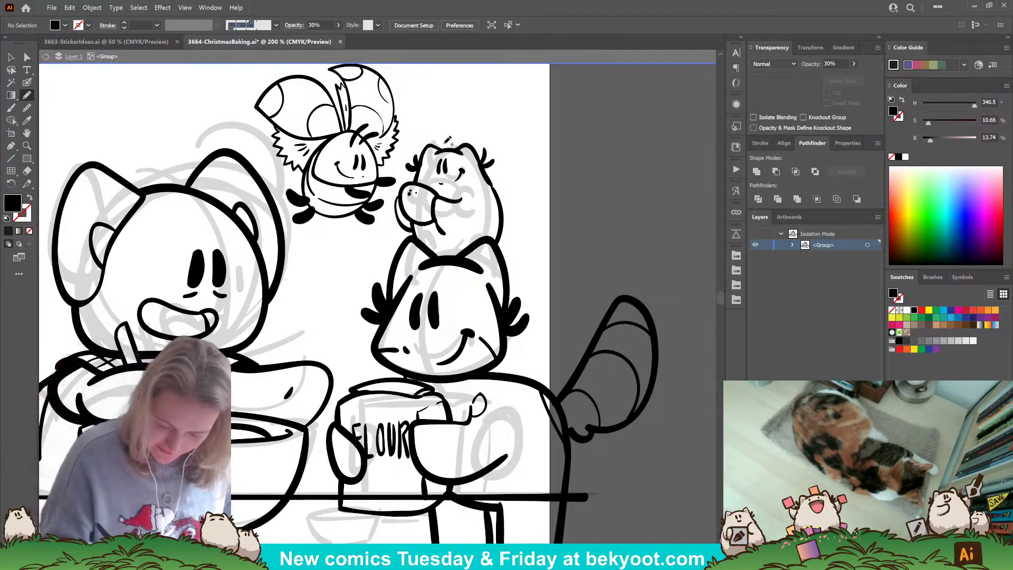
- Select the inked character holding the flour and erase its legs and the flour bag's base below the table line
{"action": "left_click_drag", "start_coordinate": [363, 403], "coordinate": [372, 292]}
{"action": "mouse_move", "coordinate": [431, 273]}
{"action": "left_mouse_down"}
{"action": "mouse_move", "coordinate": [425, 249]}
{"action": "mouse_move", "coordinate": [419, 280]}
{"action": "mouse_move", "coordinate": [416, 268]}
{"action": "mouse_move", "coordinate": [429, 261]}
{"action": "mouse_move", "coordinate": [447, 268]}
{"action": "mouse_move", "coordinate": [449, 293]}
{"action": "left_mouse_up"}
{"action": "mouse_move", "coordinate": [429, 349]}
{"action": "left_mouse_down"}
{"action": "mouse_move", "coordinate": [426, 366]}
{"action": "mouse_move", "coordinate": [454, 366]}
{"action": "mouse_move", "coordinate": [428, 350]}
{"action": "left_mouse_up"}
{"action": "left_click", "coordinate": [598, 350], "text": "ctrl"}
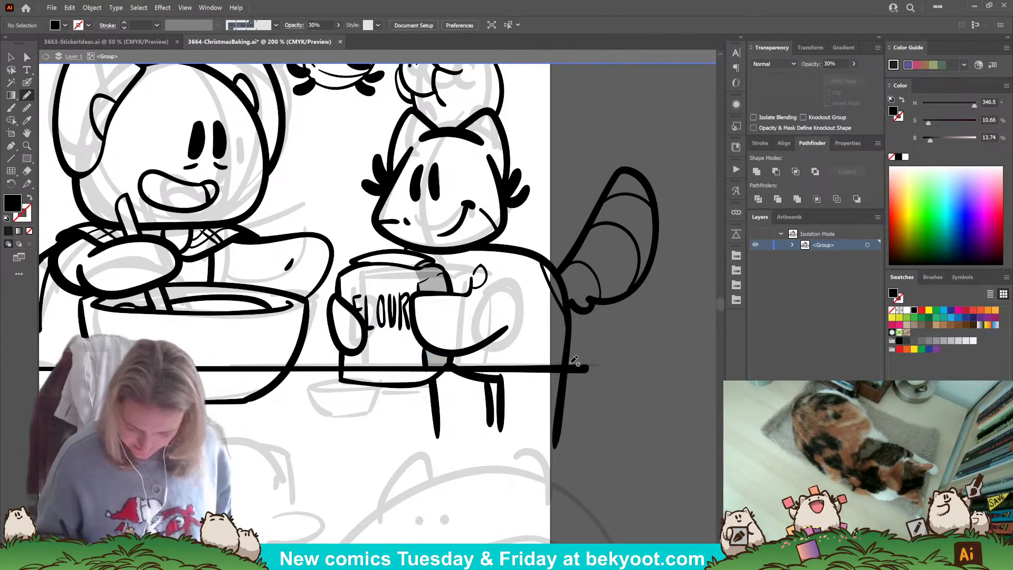
{"action": "left_click_drag", "start_coordinate": [386, 439], "coordinate": [394, 393]}
{"action": "left_click", "coordinate": [412, 363], "text": "ctrl"}
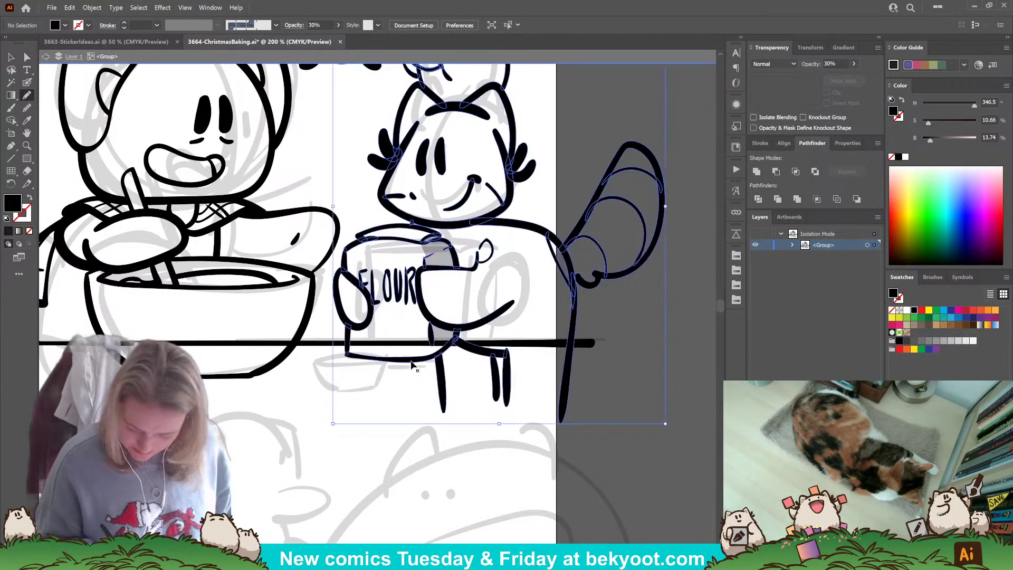
{"action": "mouse_move", "coordinate": [347, 359]}
{"action": "left_mouse_down"}
{"action": "mouse_move", "coordinate": [342, 348]}
{"action": "mouse_move", "coordinate": [509, 351]}
{"action": "mouse_move", "coordinate": [521, 389]}
{"action": "mouse_move", "coordinate": [478, 412]}
{"action": "mouse_move", "coordinate": [446, 409]}
{"action": "mouse_move", "coordinate": [441, 359]}
{"action": "mouse_move", "coordinate": [391, 363]}
{"action": "mouse_move", "coordinate": [375, 378]}
{"action": "left_mouse_up"}
{"action": "mouse_move", "coordinate": [559, 417]}
{"action": "left_mouse_down"}
{"action": "mouse_move", "coordinate": [557, 424]}
{"action": "mouse_move", "coordinate": [571, 405]}
{"action": "mouse_move", "coordinate": [571, 342]}
{"action": "left_mouse_up"}
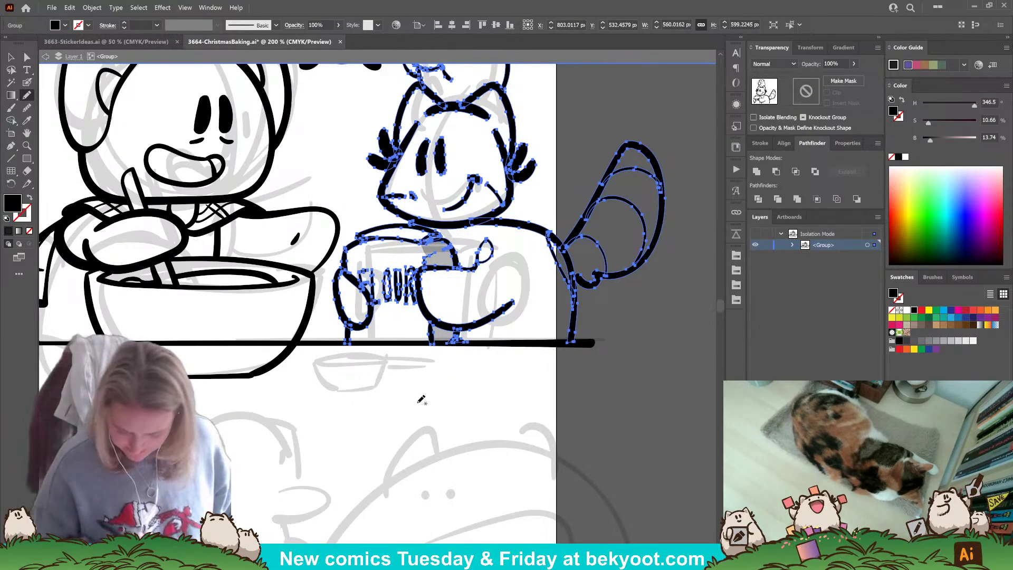
{"action": "key", "text": "ctrl+shift+a"}
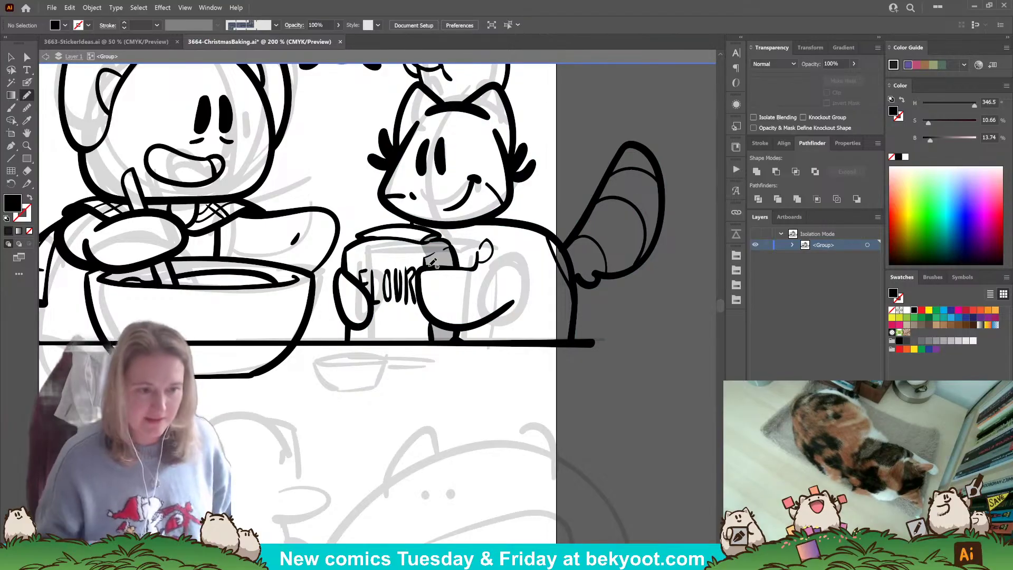
- Erase the table line where it crosses the mixing bowl, deselect it and leave the inked group
{"action": "scroll", "coordinate": [304, 307], "scroll_direction": "down", "scroll_amount": 1}
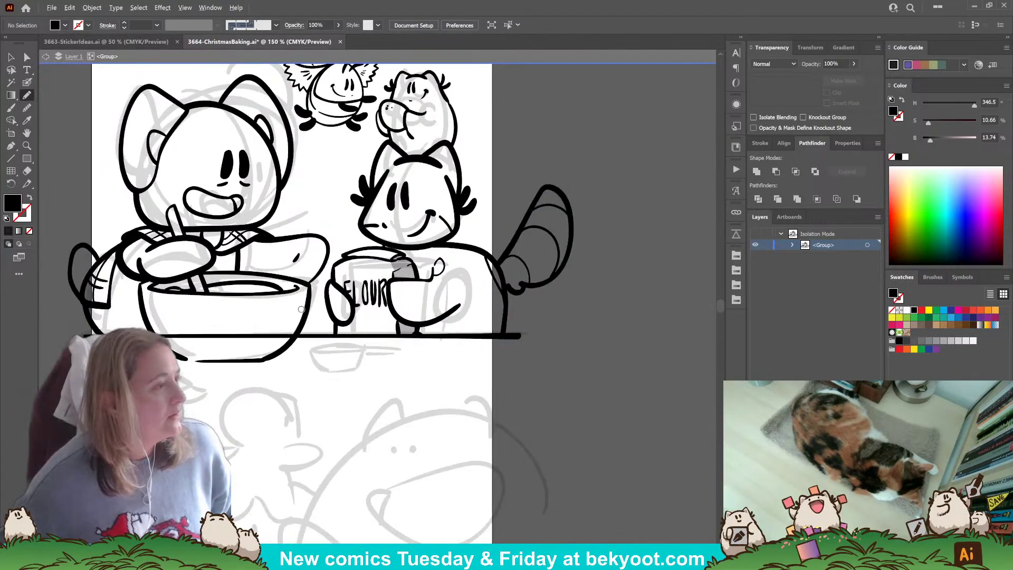
{"action": "left_click_drag", "start_coordinate": [272, 373], "coordinate": [410, 370]}
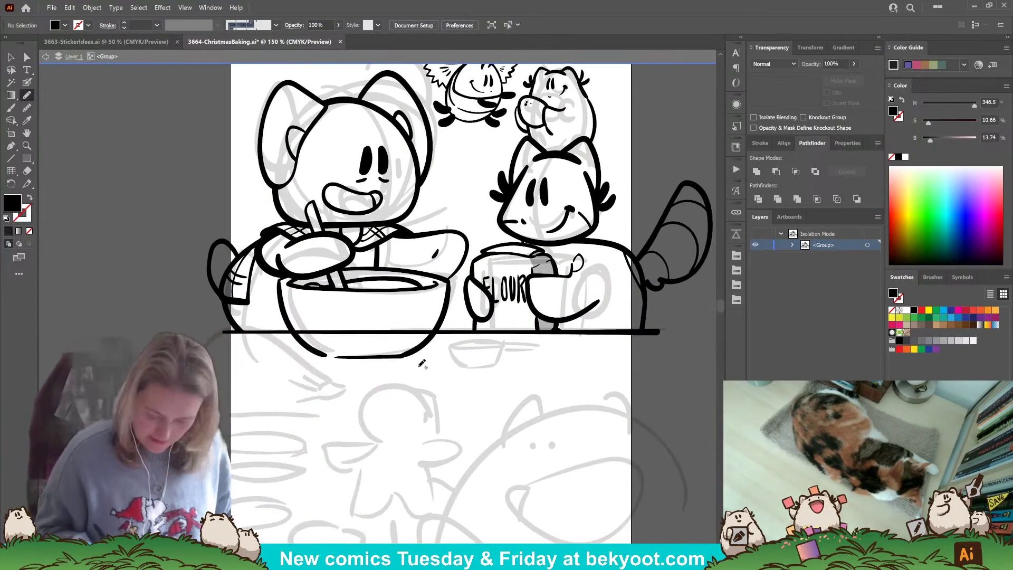
{"action": "left_click", "coordinate": [350, 331], "text": "ctrl"}
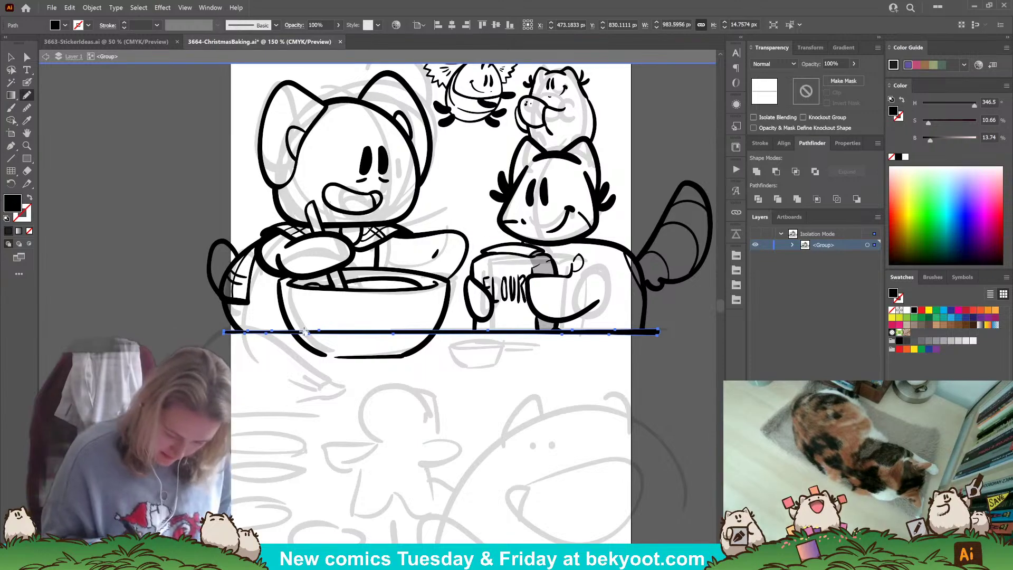
{"action": "left_click_drag", "start_coordinate": [302, 331], "coordinate": [431, 329]}
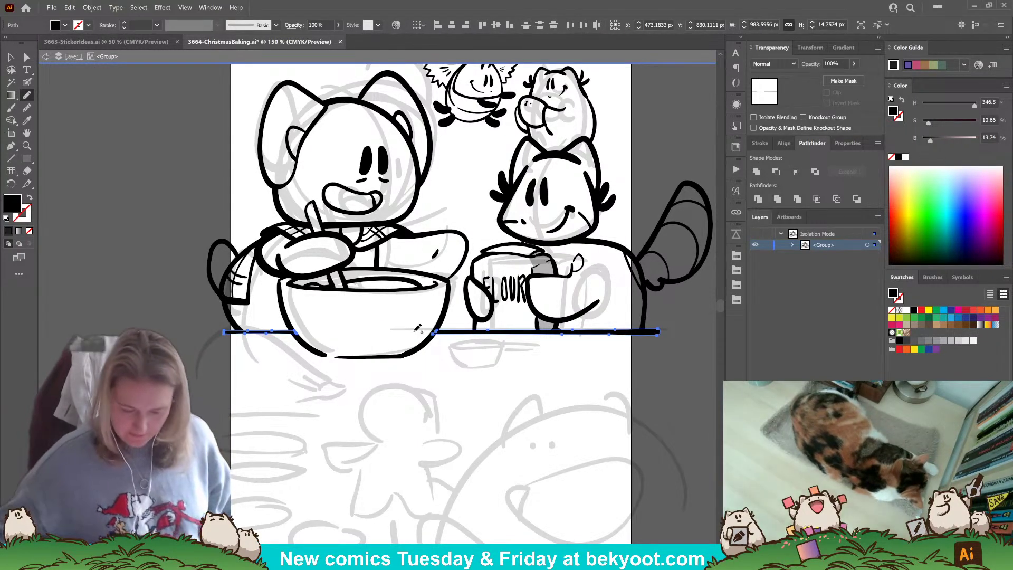
{"action": "left_click_drag", "start_coordinate": [460, 182], "coordinate": [340, 260]}
{"action": "key", "text": "ctrl+minus"}
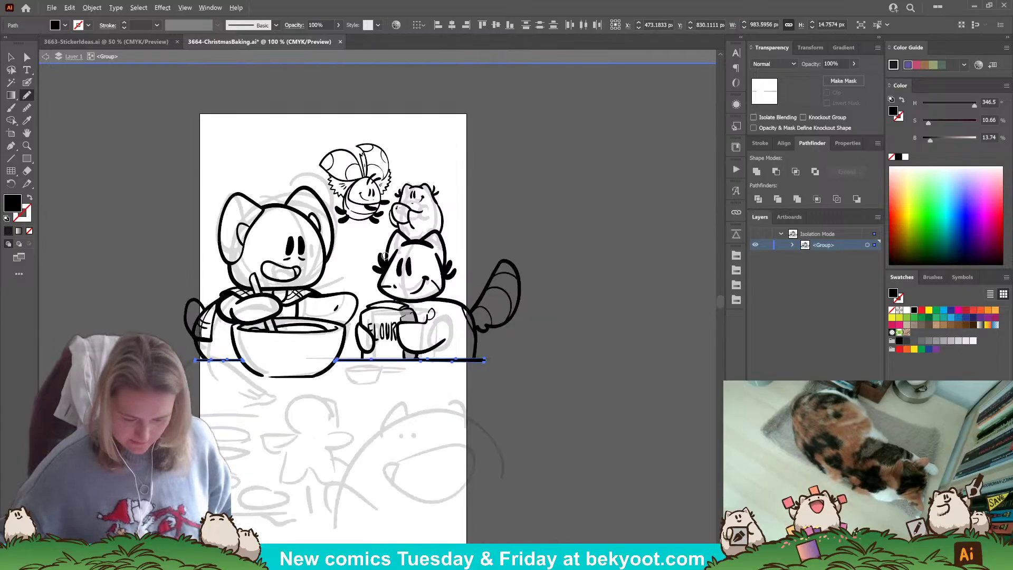
{"action": "scroll", "coordinate": [386, 220], "scroll_direction": "down", "scroll_amount": 3}
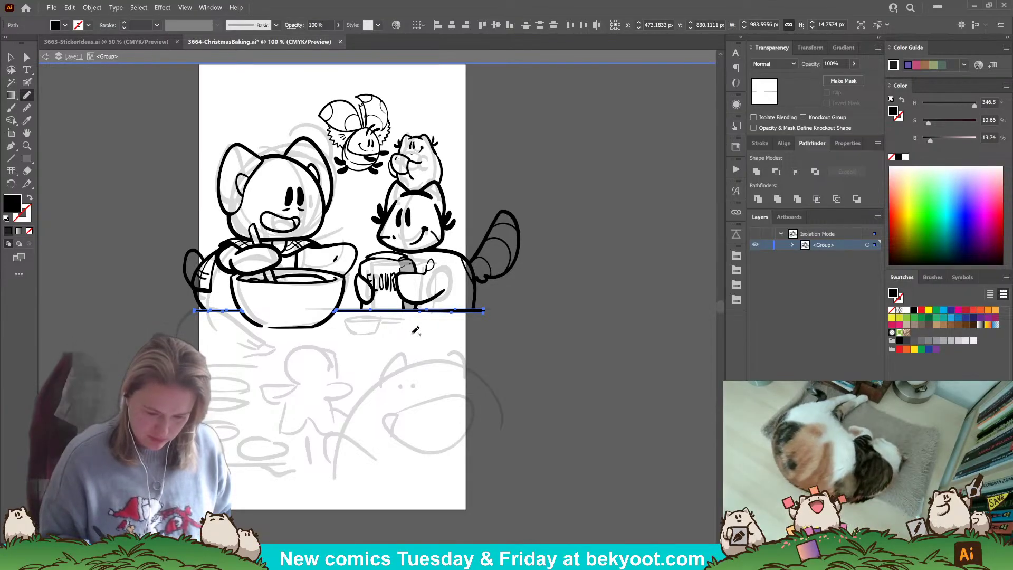
{"action": "left_click", "coordinate": [11, 56]}
{"action": "left_click", "coordinate": [107, 280]}
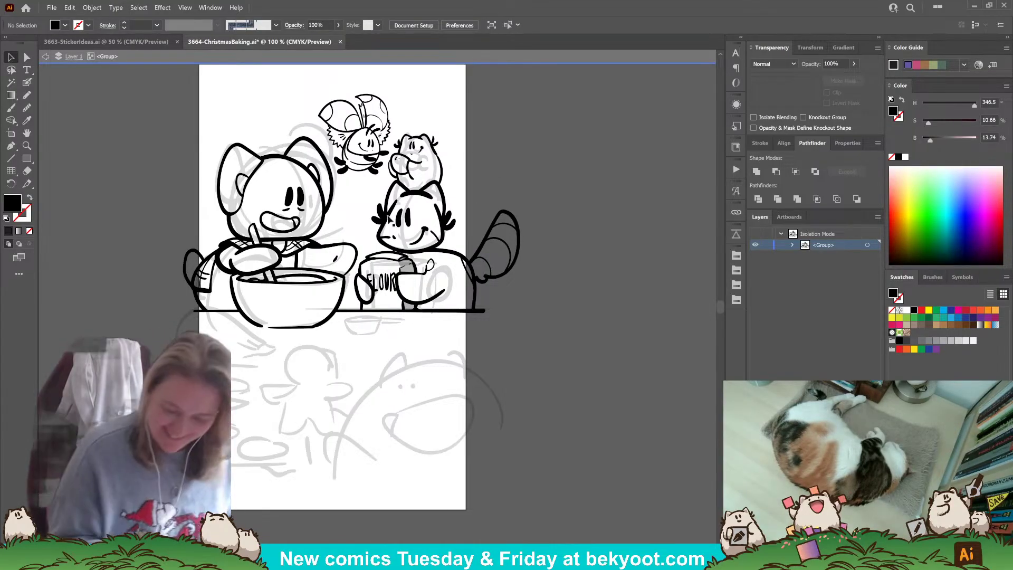
{"action": "double_click", "coordinate": [495, 173]}
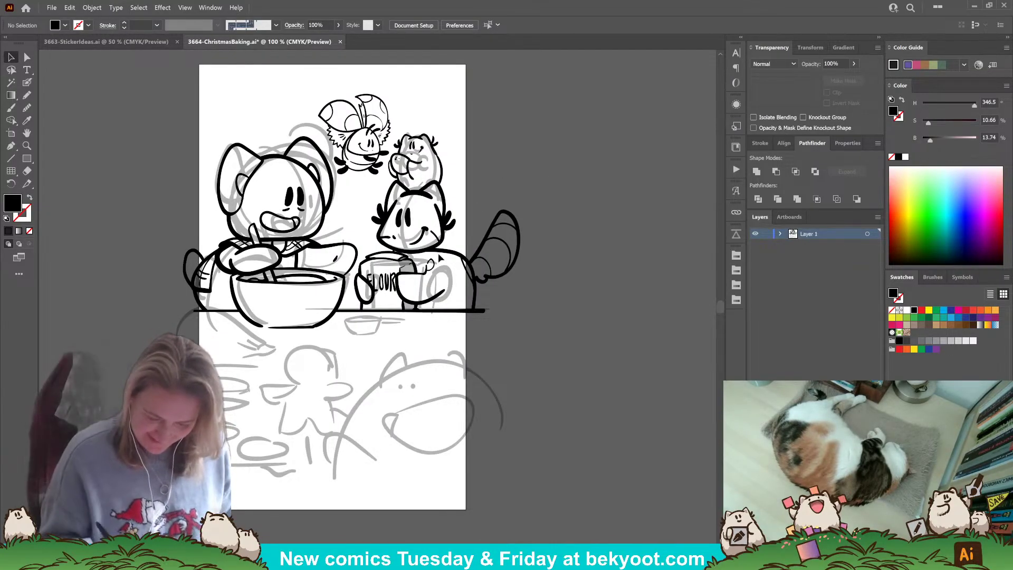
- Switch to the Blob Brush tool and adjust its brush options for inking the lower panel
{"action": "left_click_drag", "start_coordinate": [508, 279], "coordinate": [501, 228]}
{"action": "key", "text": "shift+b"}
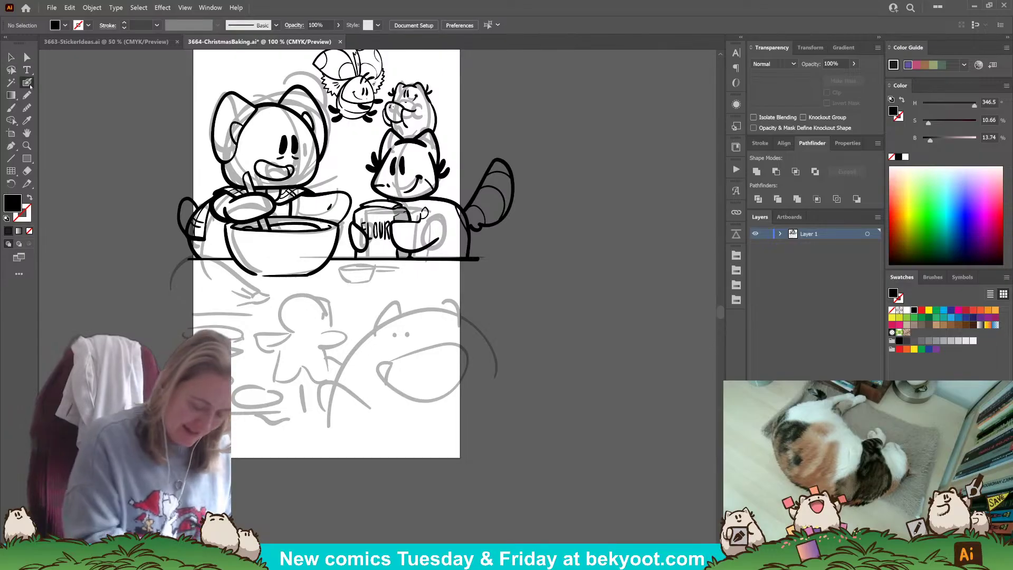
{"action": "key", "text": "Return"}
{"action": "left_click", "coordinate": [437, 402]}
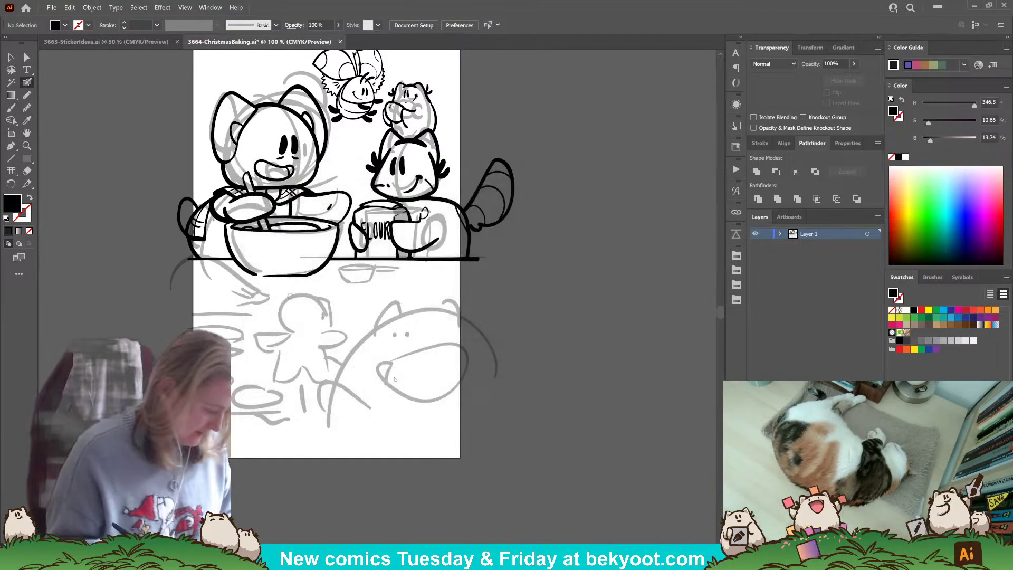
{"action": "key", "text": "Return"}
{"action": "left_click", "coordinate": [437, 401]}
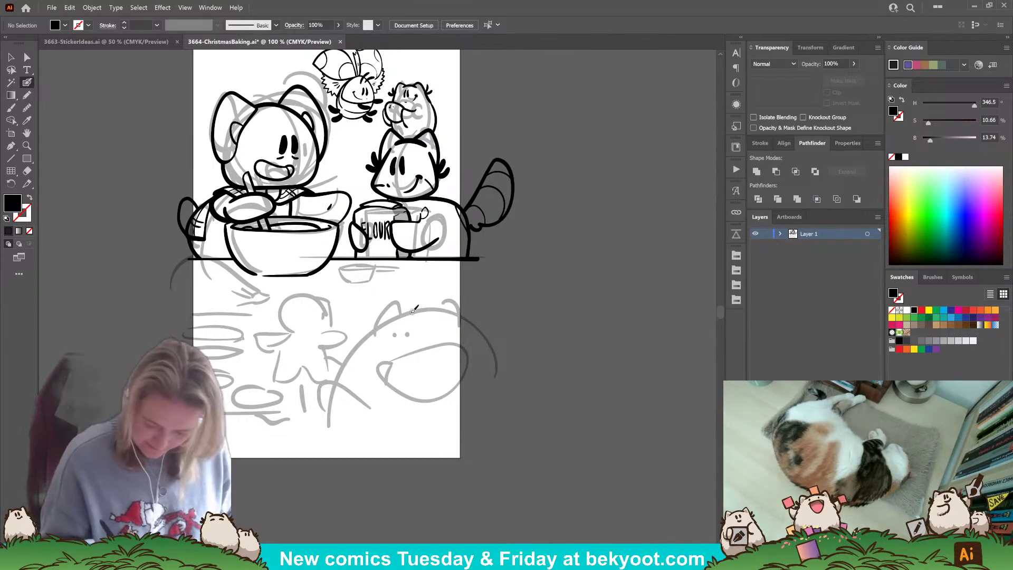
- Ink the head top, both ears and the black side tufts of the large character in the lower sketch
{"action": "mouse_move", "coordinate": [401, 315]}
{"action": "left_mouse_down"}
{"action": "mouse_move", "coordinate": [449, 311]}
{"action": "mouse_move", "coordinate": [462, 293]}
{"action": "mouse_move", "coordinate": [486, 327]}
{"action": "left_mouse_up"}
{"action": "mouse_move", "coordinate": [407, 311]}
{"action": "left_mouse_down"}
{"action": "mouse_move", "coordinate": [393, 303]}
{"action": "mouse_move", "coordinate": [373, 315]}
{"action": "mouse_move", "coordinate": [364, 343]}
{"action": "mouse_move", "coordinate": [355, 321]}
{"action": "mouse_move", "coordinate": [357, 341]}
{"action": "mouse_move", "coordinate": [352, 333]}
{"action": "left_mouse_up"}
{"action": "key", "text": "ctrl+z"}
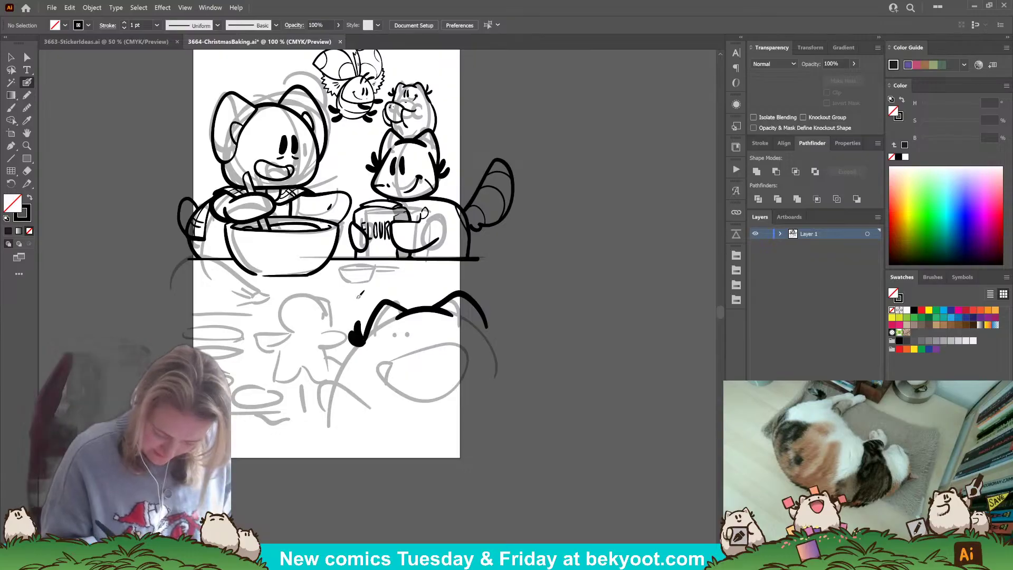
{"action": "left_click_drag", "start_coordinate": [488, 329], "coordinate": [499, 306]}
{"action": "mouse_move", "coordinate": [488, 331]}
{"action": "left_mouse_down"}
{"action": "mouse_move", "coordinate": [511, 322]}
{"action": "mouse_move", "coordinate": [496, 309]}
{"action": "mouse_move", "coordinate": [506, 325]}
{"action": "left_mouse_up"}
{"action": "key", "text": "ctrl+z"}
{"action": "key", "text": "ctrl+z"}
- Ink the large character's two dot eyes and its wide open mouth, enlarging the mouth beyond the gray sketch
{"action": "left_click_drag", "start_coordinate": [485, 428], "coordinate": [462, 377]}
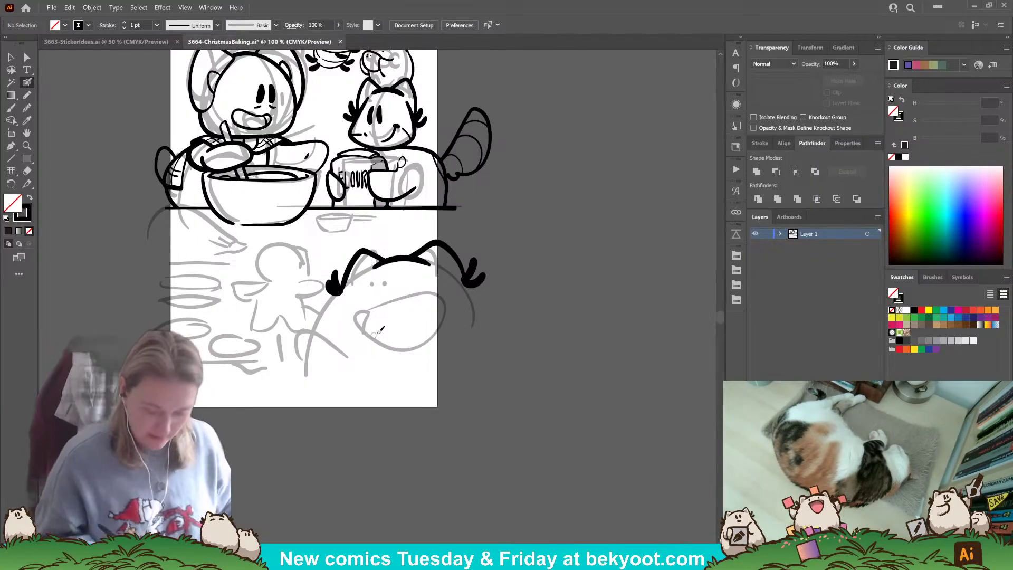
{"action": "left_click", "coordinate": [384, 284]}
{"action": "mouse_move", "coordinate": [372, 305]}
{"action": "left_mouse_down"}
{"action": "mouse_move", "coordinate": [420, 285]}
{"action": "mouse_move", "coordinate": [444, 288]}
{"action": "mouse_move", "coordinate": [453, 309]}
{"action": "mouse_move", "coordinate": [444, 326]}
{"action": "mouse_move", "coordinate": [413, 343]}
{"action": "mouse_move", "coordinate": [369, 341]}
{"action": "mouse_move", "coordinate": [347, 315]}
{"action": "mouse_move", "coordinate": [412, 289]}
{"action": "left_mouse_up"}
{"action": "left_click_drag", "start_coordinate": [363, 310], "coordinate": [355, 332]}
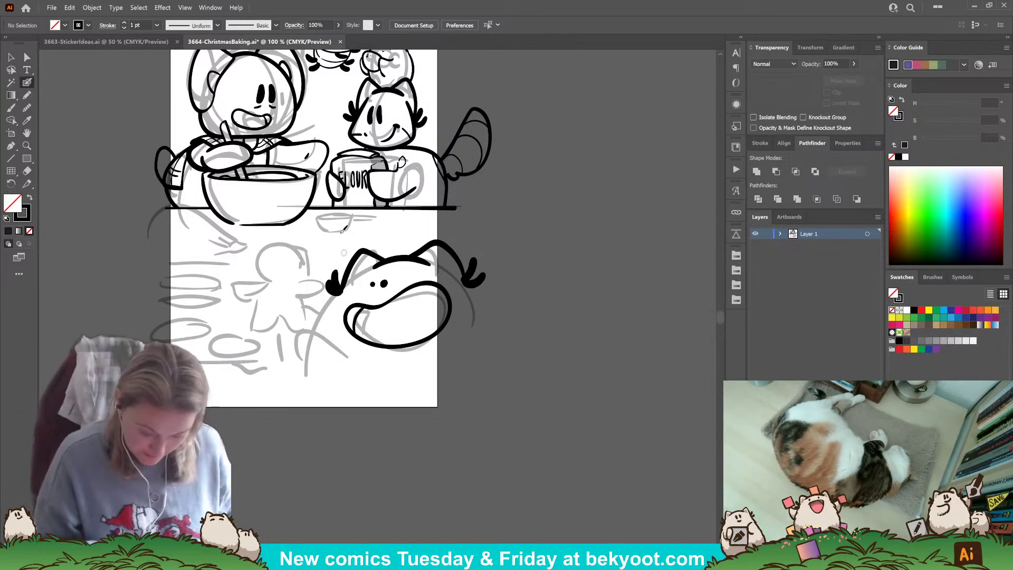
- Ink both sides of the large character's body from the side tufts down past the artboard's lower edge, redrawing unsatisfactory strokes
{"action": "left_click_drag", "start_coordinate": [346, 282], "coordinate": [317, 419]}
{"action": "key", "text": "ctrl+z"}
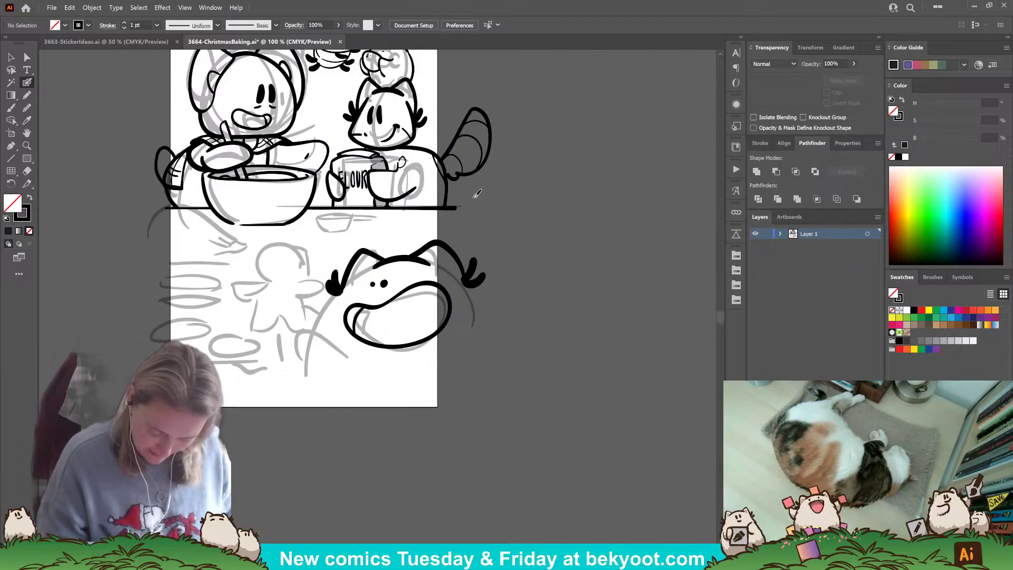
{"action": "mouse_move", "coordinate": [469, 280]}
{"action": "left_mouse_down"}
{"action": "mouse_move", "coordinate": [503, 364]}
{"action": "mouse_move", "coordinate": [509, 436]}
{"action": "left_mouse_up"}
{"action": "mouse_move", "coordinate": [346, 281]}
{"action": "left_mouse_down"}
{"action": "mouse_move", "coordinate": [318, 343]}
{"action": "mouse_move", "coordinate": [305, 446]}
{"action": "left_mouse_up"}
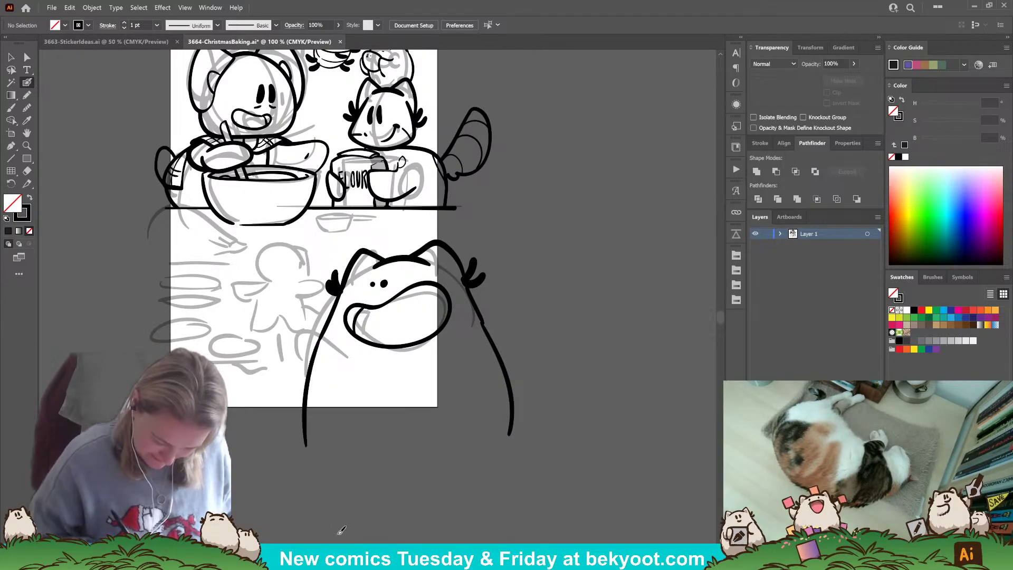
{"action": "key", "text": "ctrl+z"}
{"action": "key", "text": "ctrl+z"}
{"action": "left_click_drag", "start_coordinate": [348, 277], "coordinate": [309, 426]}
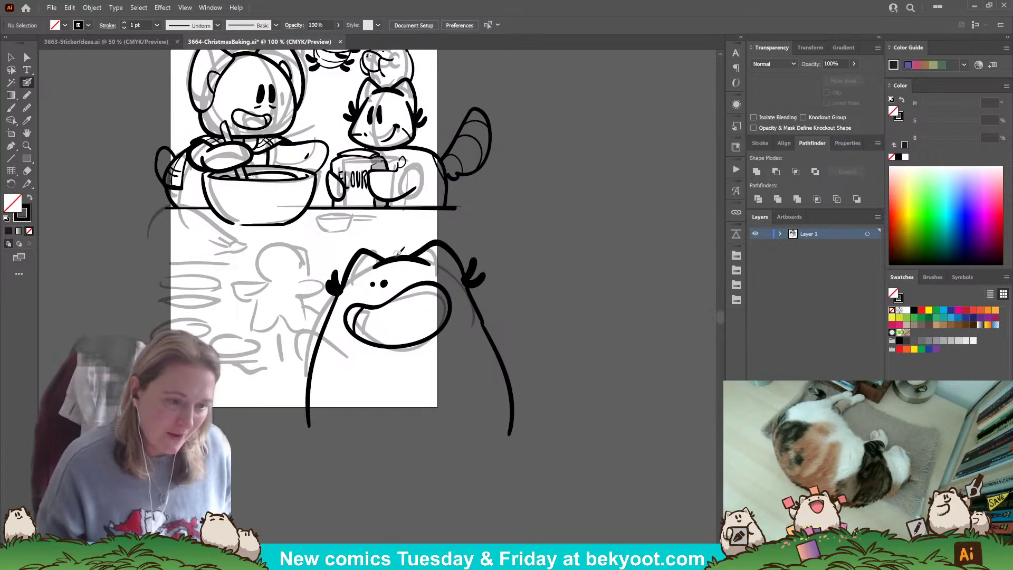
- Nudge the large character's right eye slightly upward and deselect it
{"action": "left_click_drag", "start_coordinate": [382, 281], "coordinate": [385, 283]}
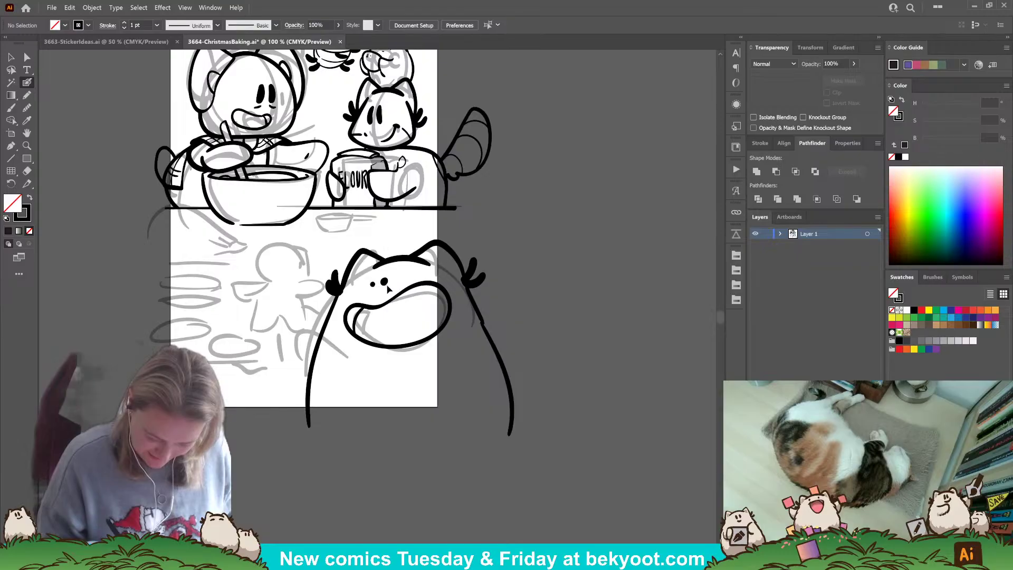
{"action": "left_click", "coordinate": [559, 261], "text": "ctrl"}
{"action": "left_click_drag", "start_coordinate": [366, 424], "coordinate": [363, 387]}
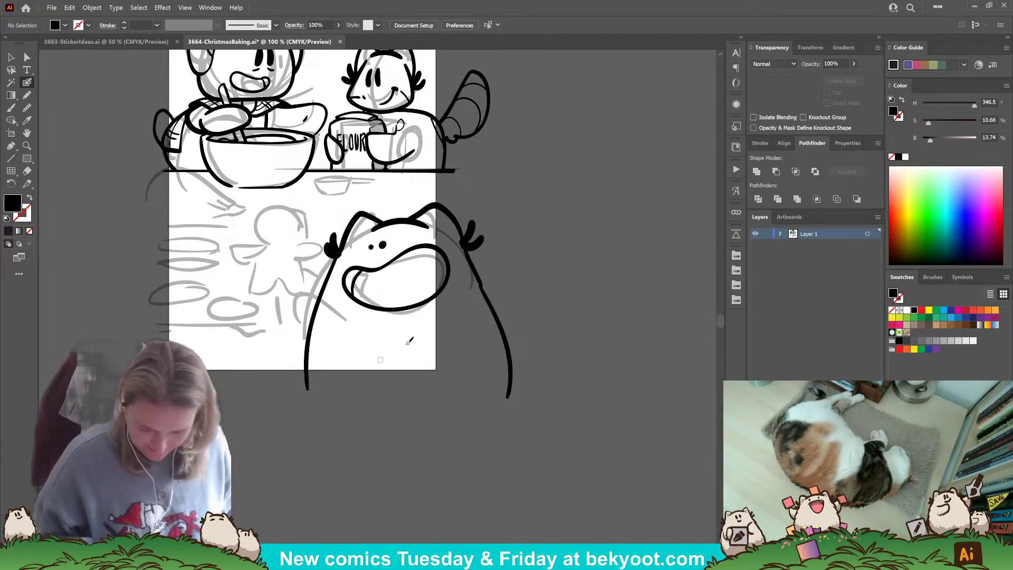
{"action": "left_click_drag", "start_coordinate": [446, 335], "coordinate": [436, 409]}
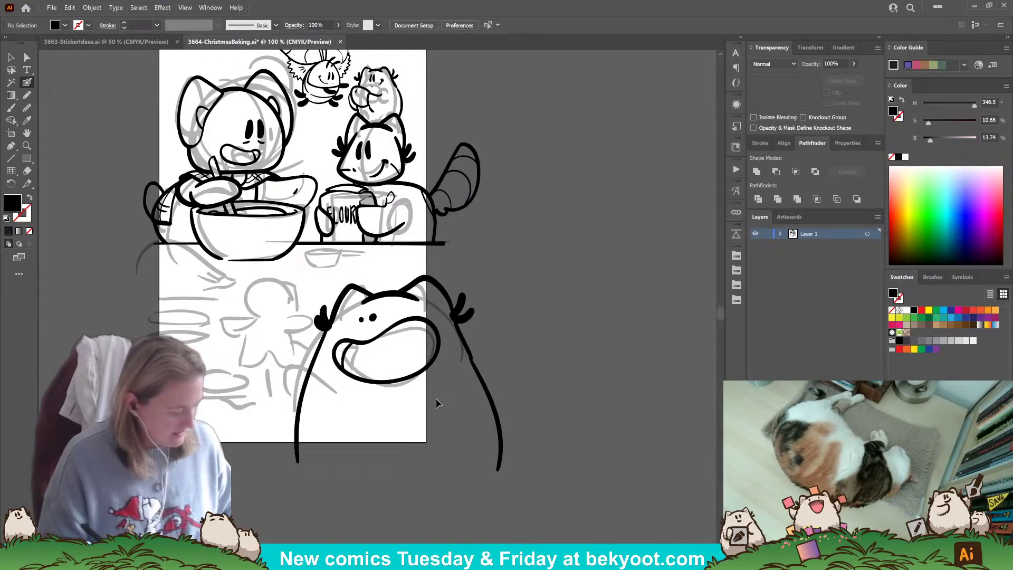
- Switch to the 3663-StickerIdeas.ai document and examine the gradient and blue background shapes beside the gift artwork
{"action": "left_click", "coordinate": [120, 42]}
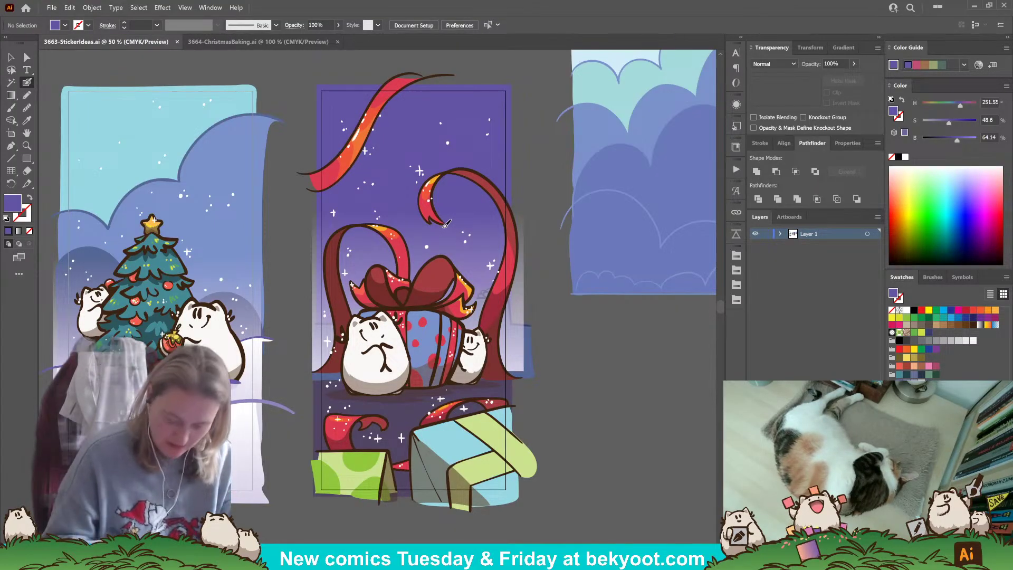
{"action": "left_click", "coordinate": [26, 58]}
{"action": "left_click", "coordinate": [521, 363]}
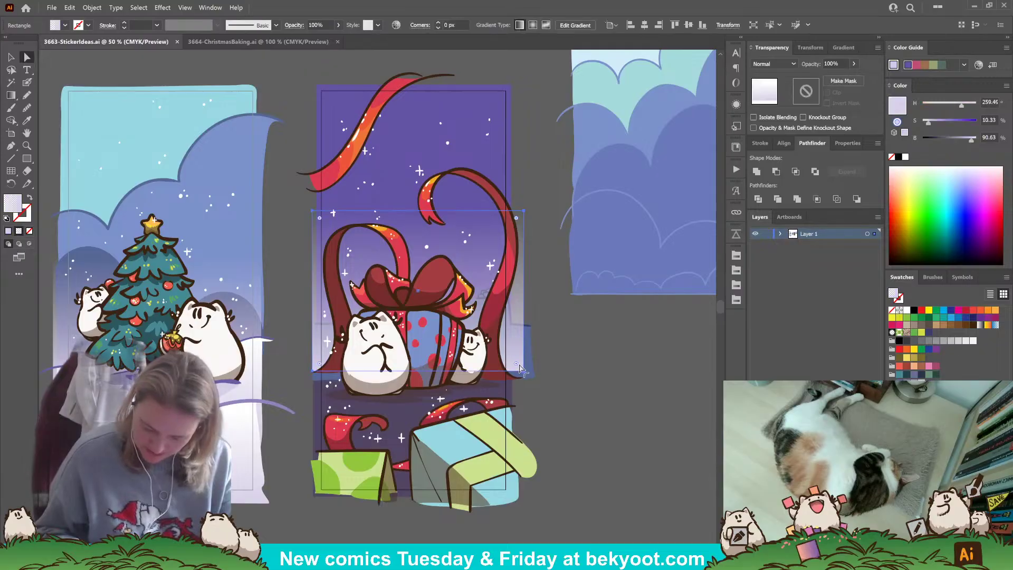
{"action": "left_click", "coordinate": [557, 384]}
{"action": "left_click", "coordinate": [533, 374]}
{"action": "left_click", "coordinate": [531, 365]}
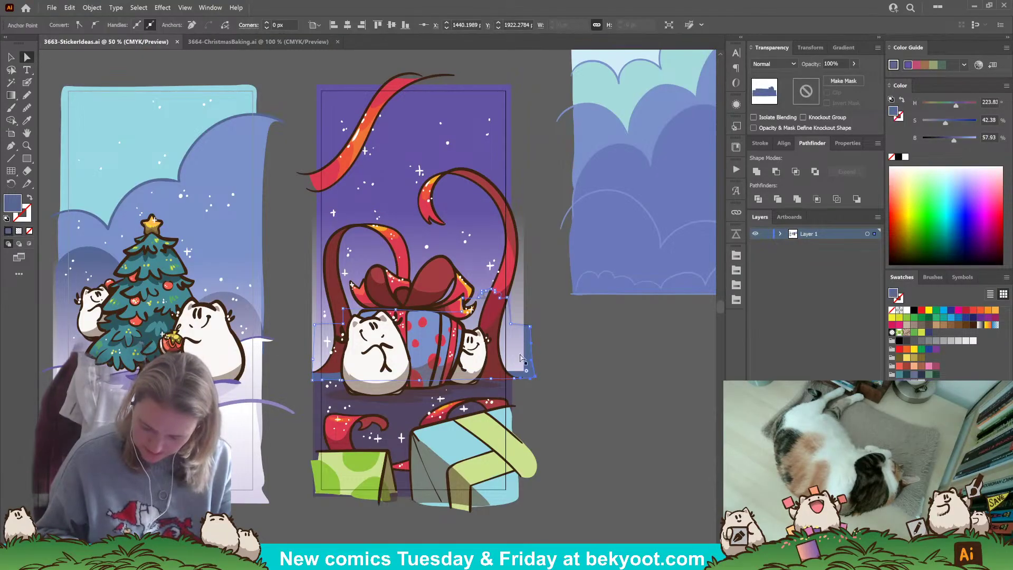
{"action": "left_click", "coordinate": [11, 57]}
{"action": "left_click", "coordinate": [572, 355]}
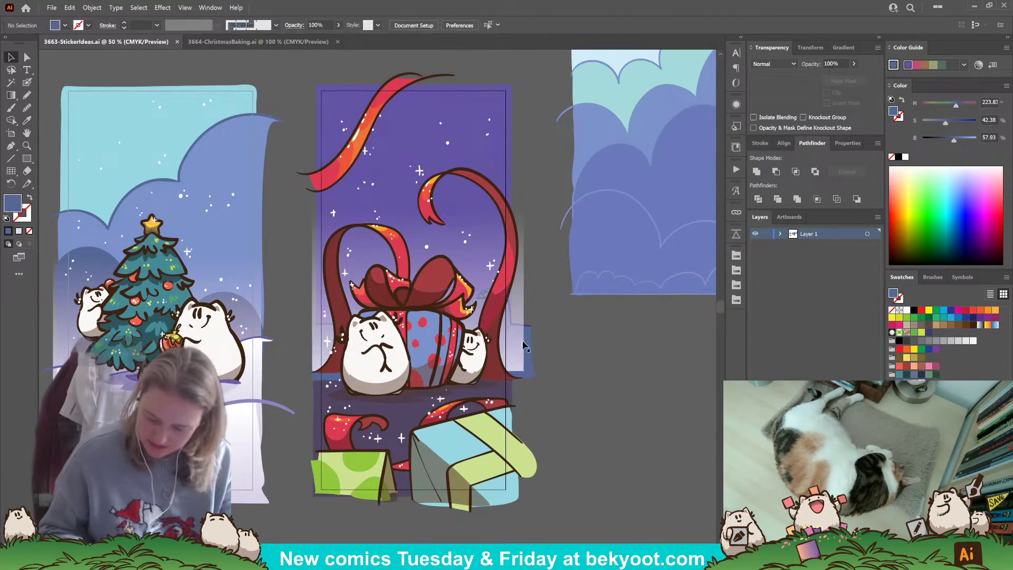
- Enter the gift artwork's group, move the blue background shape behind the gift slightly up, and leave the group
{"action": "double_click", "coordinate": [521, 353]}
{"action": "left_click", "coordinate": [520, 353]}
{"action": "left_click", "coordinate": [529, 340]}
{"action": "left_click", "coordinate": [575, 367]}
{"action": "left_click", "coordinate": [404, 412]}
{"action": "left_click_drag", "start_coordinate": [413, 378], "coordinate": [416, 374]}
{"action": "left_click", "coordinate": [575, 353]}
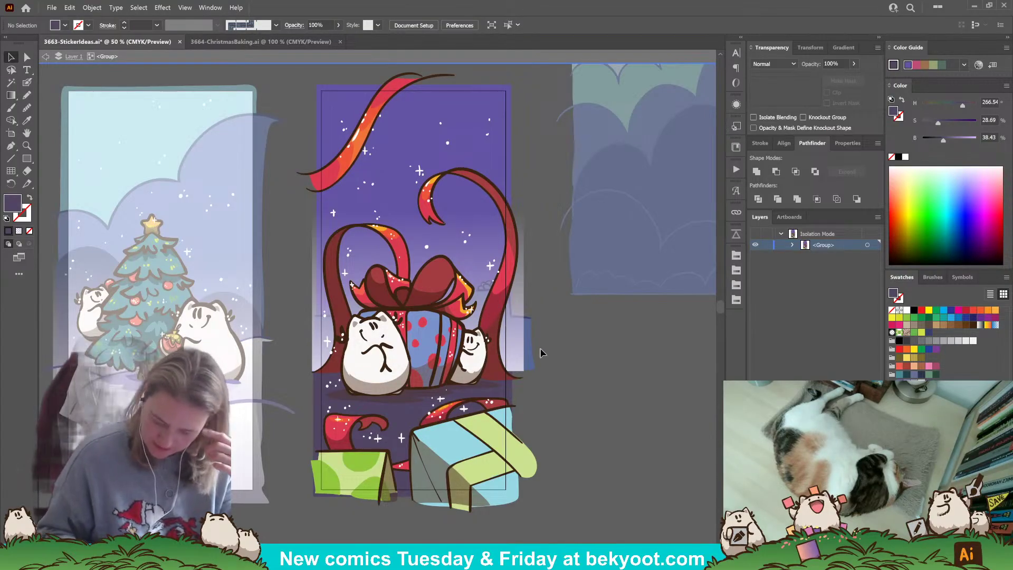
{"action": "double_click", "coordinate": [574, 369]}
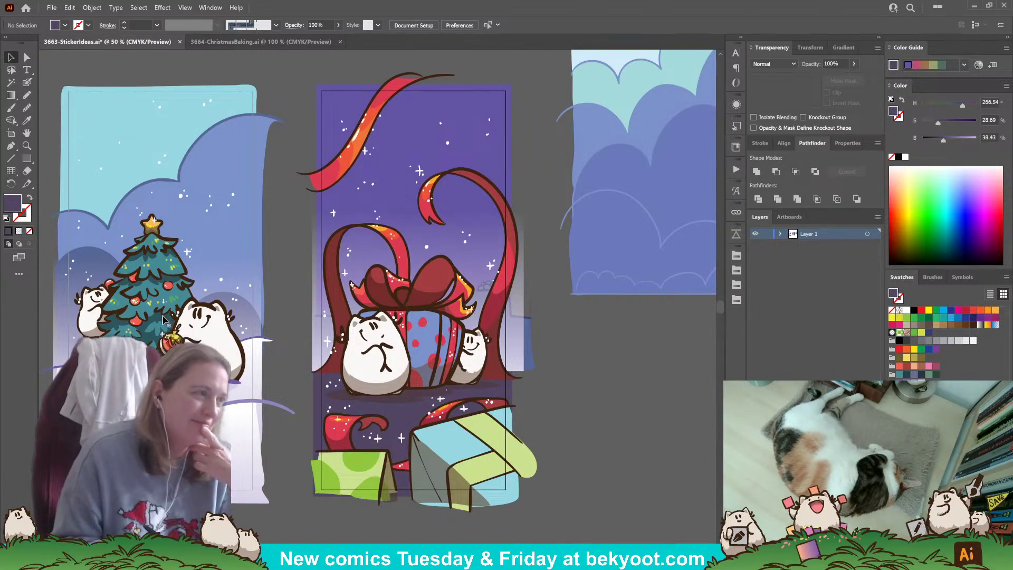
{"action": "left_click_drag", "start_coordinate": [187, 335], "coordinate": [357, 305]}
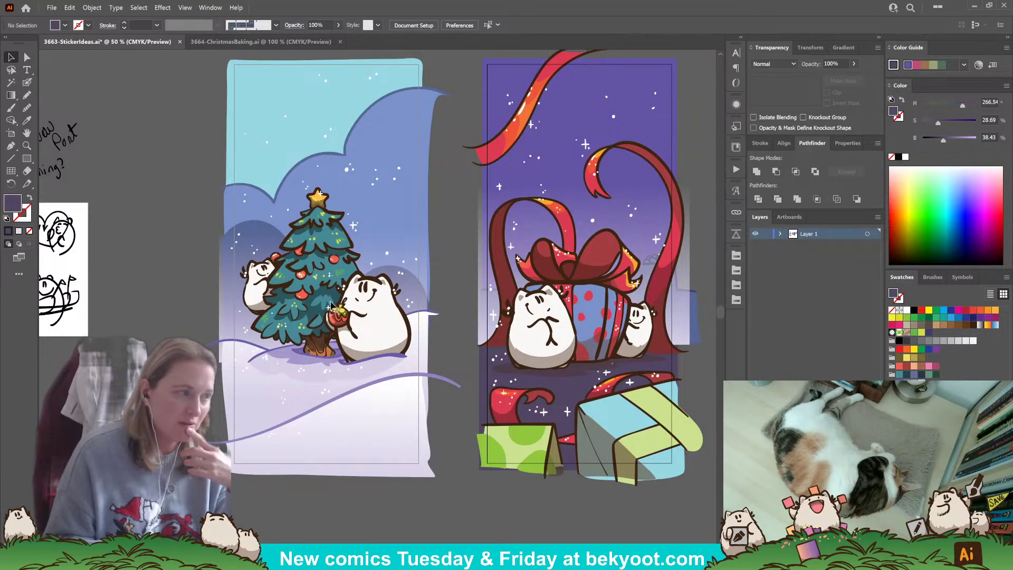
{"action": "left_click", "coordinate": [320, 383]}
{"action": "left_click_drag", "start_coordinate": [383, 325], "coordinate": [384, 327]}
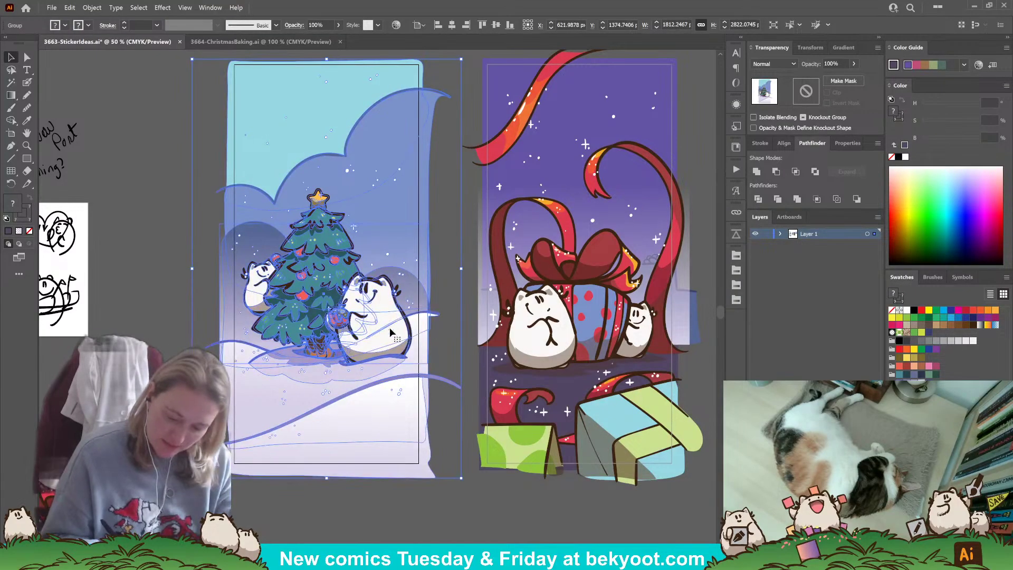
{"action": "key", "text": "ctrl+z"}
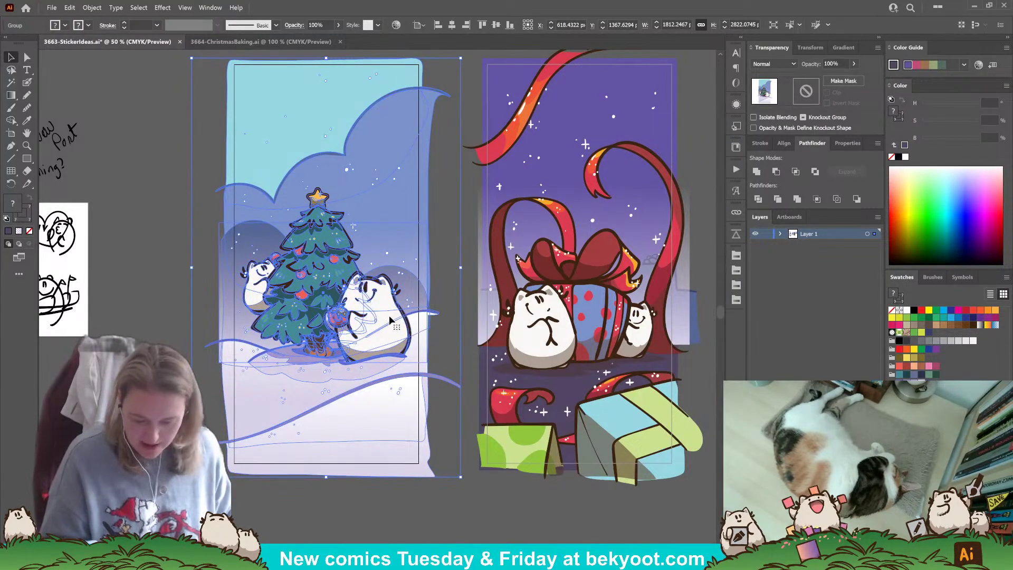
- Enter the tree artwork's nested background group, delete the purple contour line along the front snow hill, and leave the group
{"action": "double_click", "coordinate": [406, 318]}
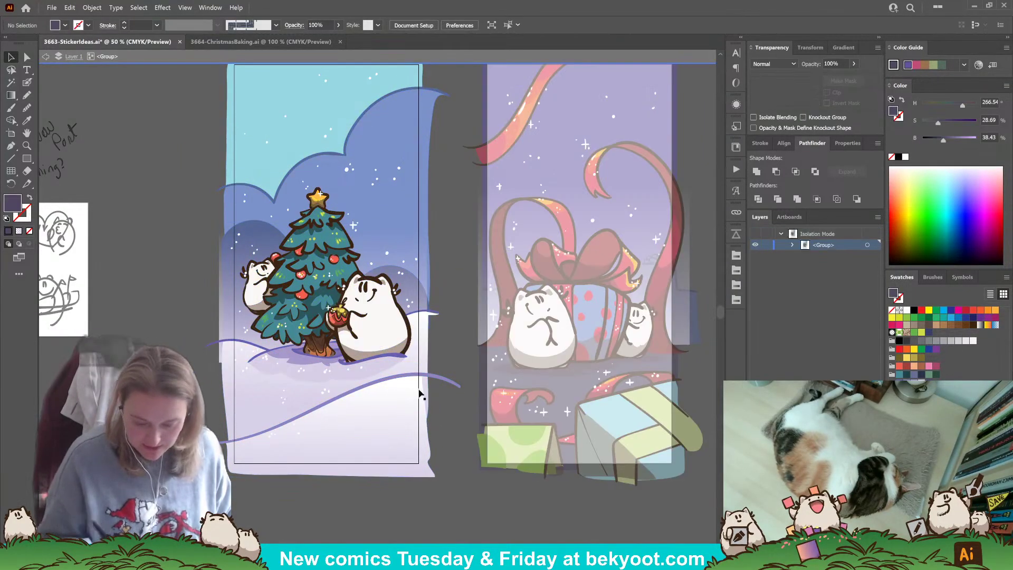
{"action": "double_click", "coordinate": [447, 383]}
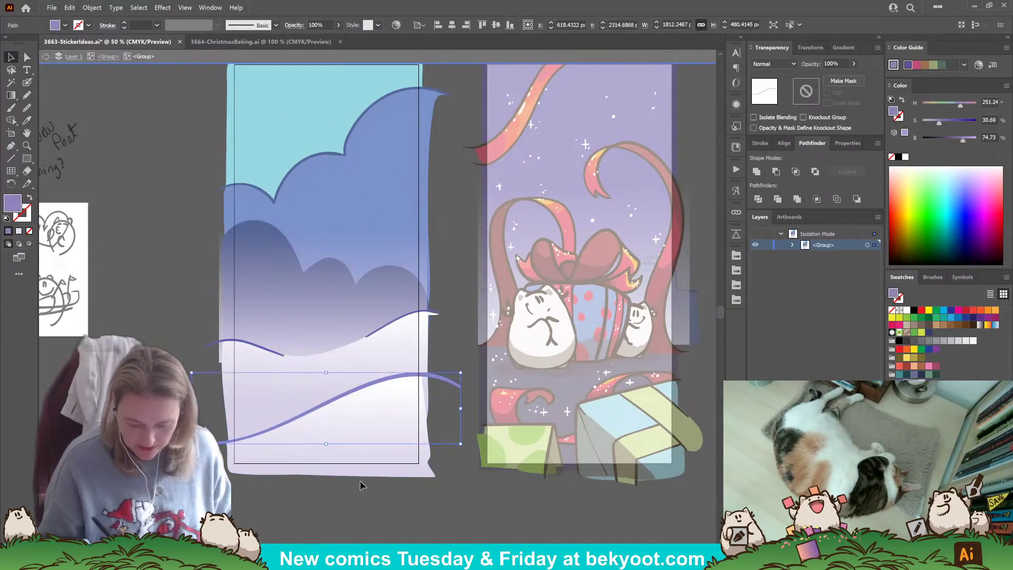
{"action": "scroll", "coordinate": [362, 470], "scroll_direction": "down", "scroll_amount": 5}
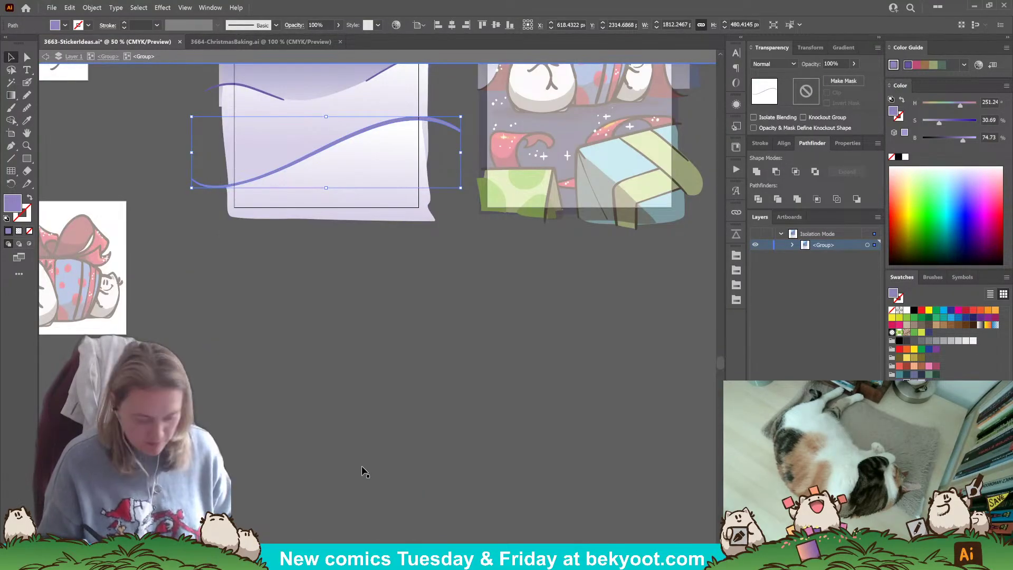
{"action": "scroll", "coordinate": [391, 253], "scroll_direction": "up", "scroll_amount": 4}
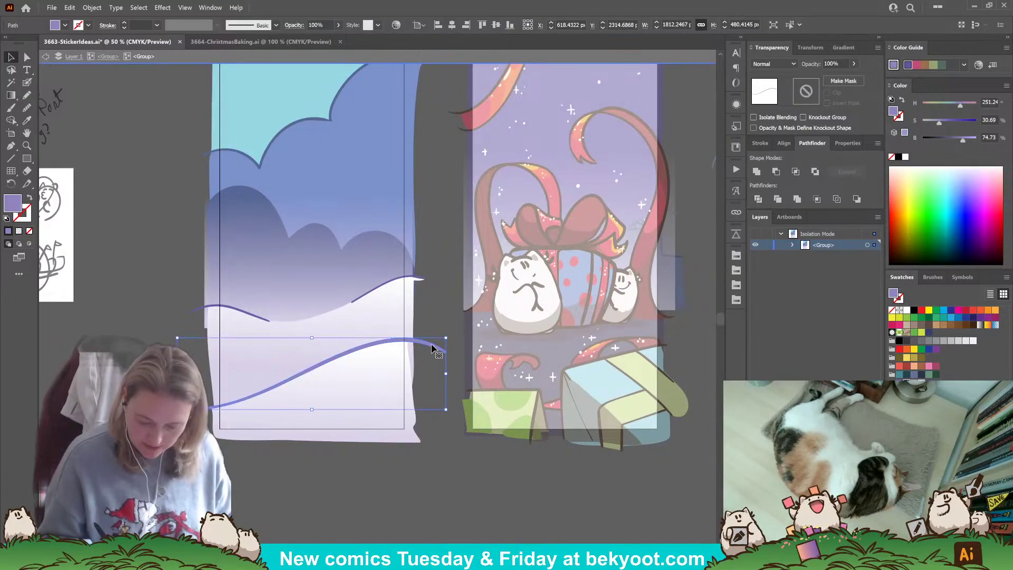
{"action": "key", "text": "Delete"}
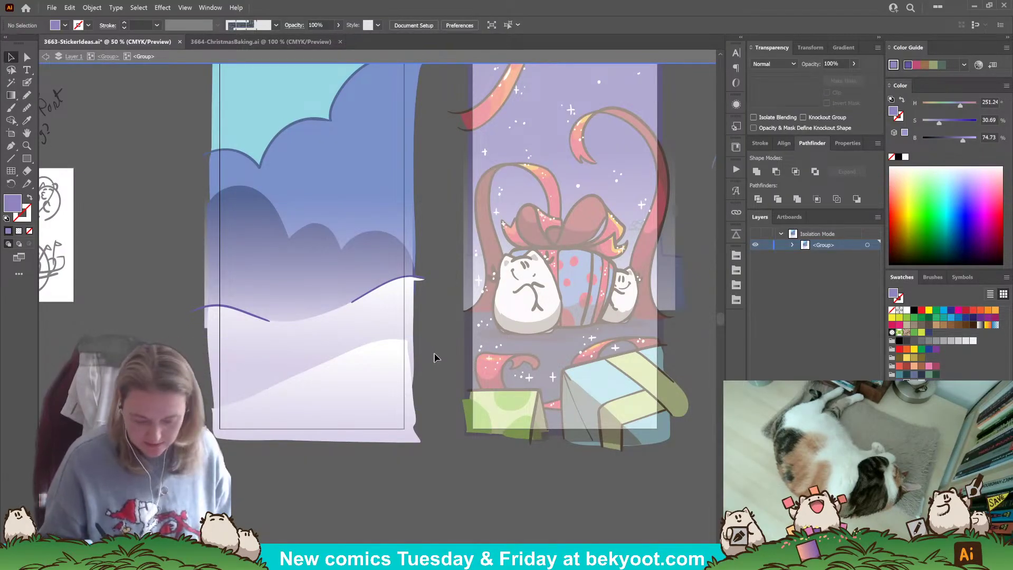
{"action": "double_click", "coordinate": [434, 356]}
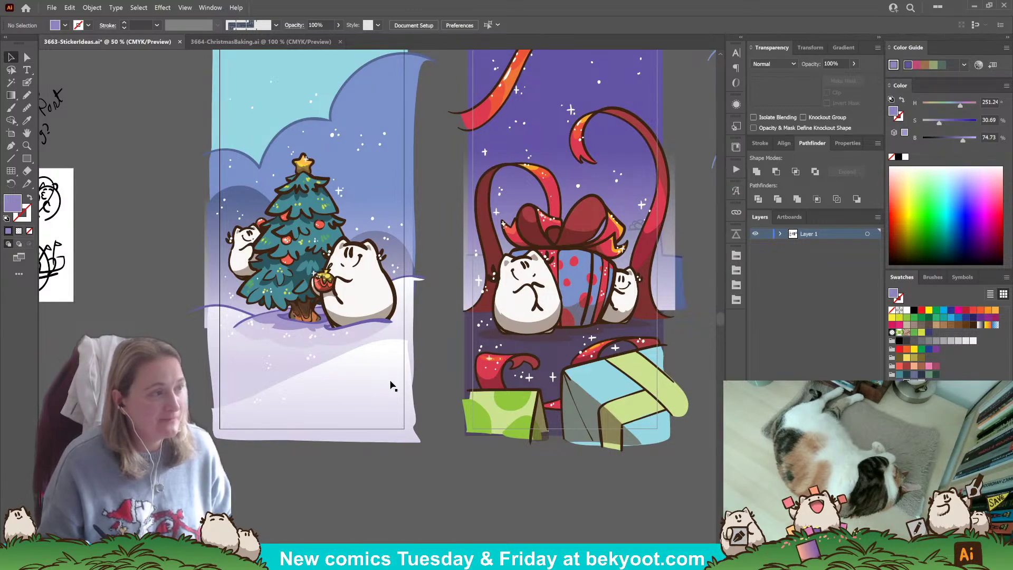
- Save the sticker artwork document and switch to the 3664-ChristmasBaking.ai document
{"action": "left_click_drag", "start_coordinate": [385, 374], "coordinate": [408, 408]}
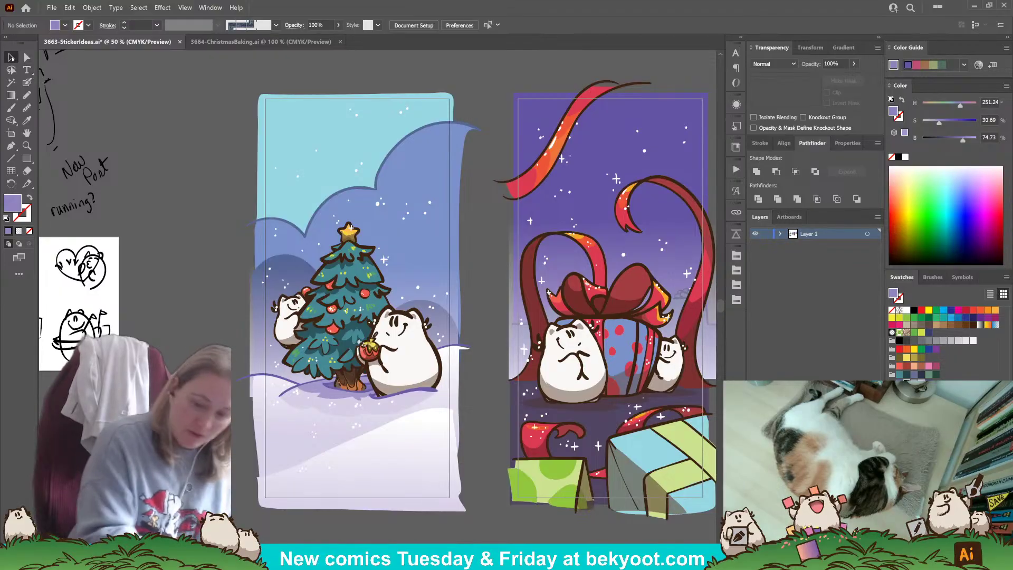
{"action": "scroll", "coordinate": [442, 368], "scroll_direction": "right", "scroll_amount": 3}
{"action": "left_click_drag", "start_coordinate": [106, 413], "coordinate": [404, 345]}
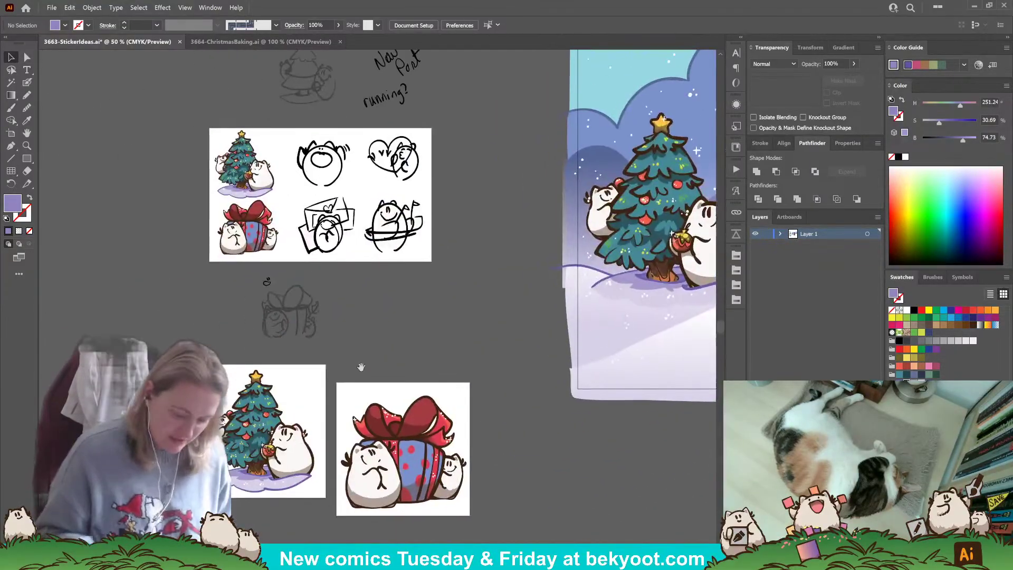
{"action": "left_click_drag", "start_coordinate": [458, 286], "coordinate": [151, 411]}
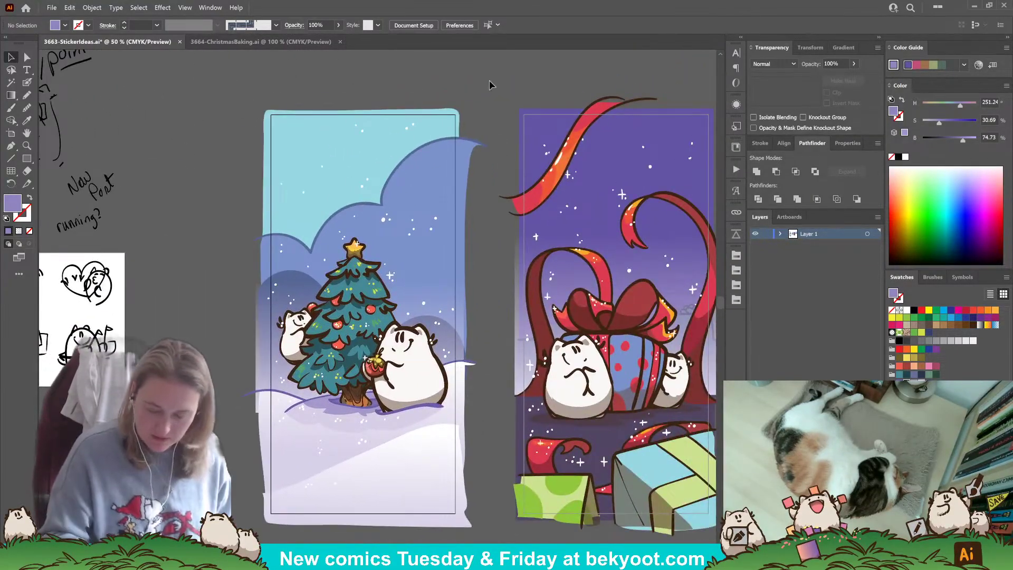
{"action": "key", "text": "ctrl+s"}
{"action": "left_click", "coordinate": [245, 46]}
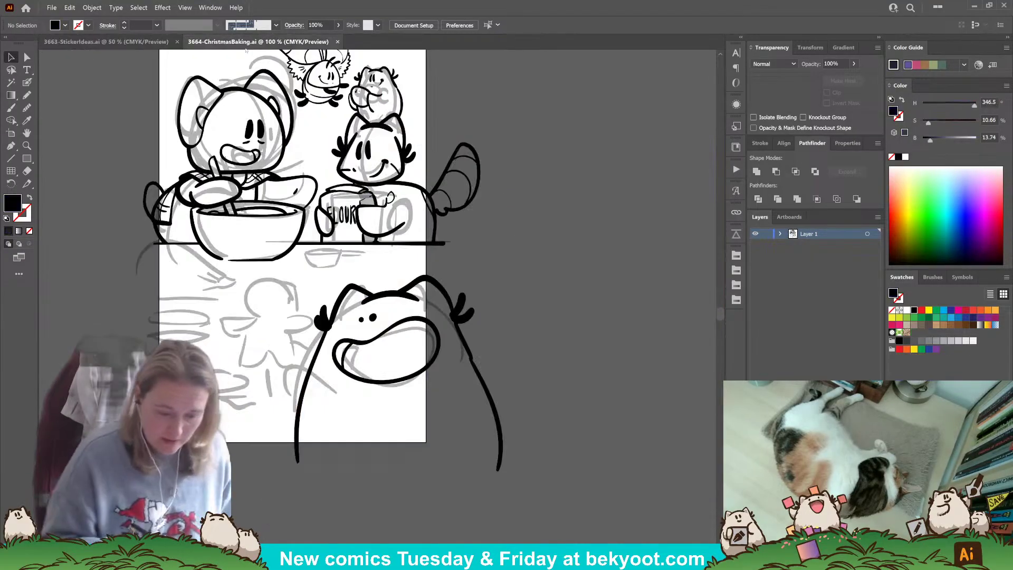
- Ink the round head of the sketched gingerbread man beside the large character, leaving the neck open
{"action": "mouse_move", "coordinate": [520, 195]}
{"action": "left_mouse_down"}
{"action": "mouse_move", "coordinate": [520, 346]}
{"action": "mouse_move", "coordinate": [522, 306]}
{"action": "left_mouse_up"}
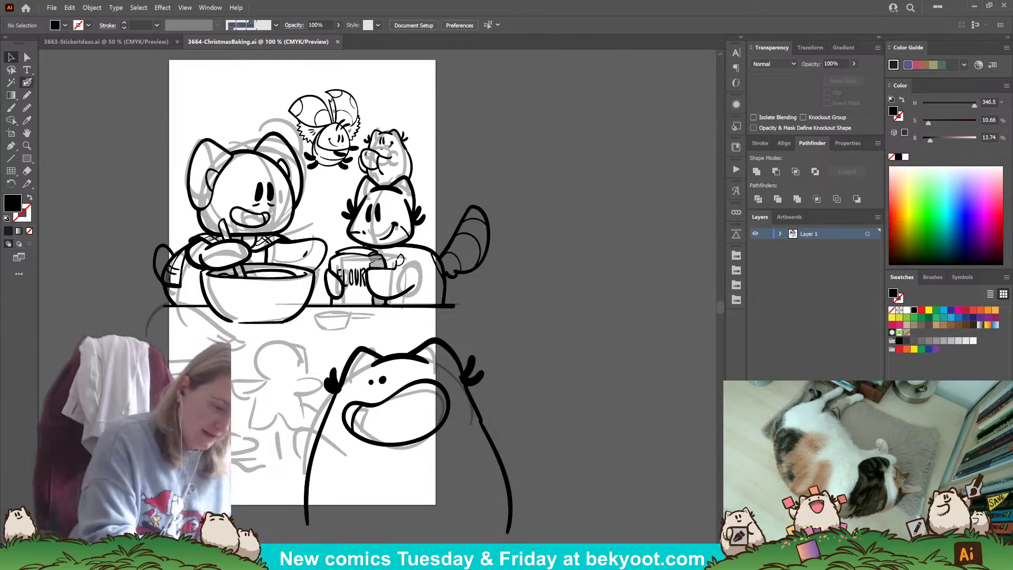
{"action": "left_click", "coordinate": [27, 83]}
{"action": "left_click_drag", "start_coordinate": [316, 502], "coordinate": [313, 468]}
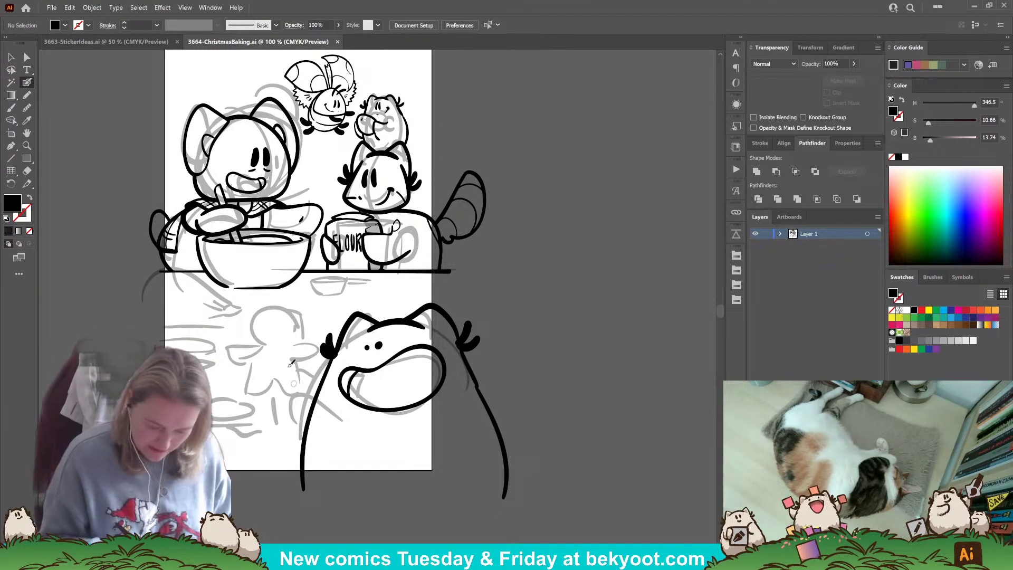
{"action": "mouse_move", "coordinate": [264, 344]}
{"action": "left_mouse_down"}
{"action": "mouse_move", "coordinate": [272, 307]}
{"action": "mouse_move", "coordinate": [300, 317]}
{"action": "mouse_move", "coordinate": [294, 346]}
{"action": "left_mouse_up"}
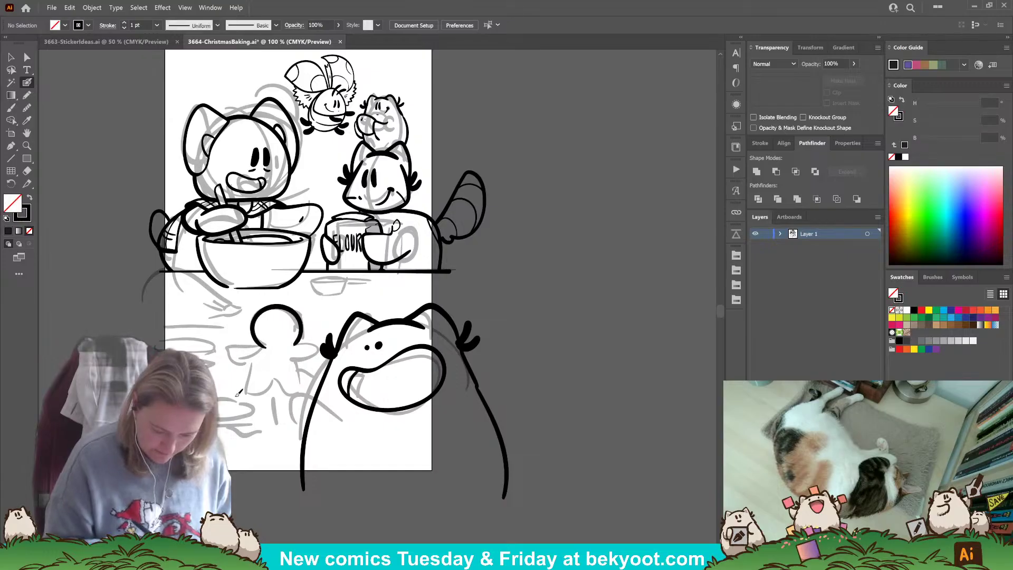
- Group the gingerbread man's head with the large character's ink lines, excluding the counter and the characters above it
{"action": "left_click", "coordinate": [302, 327], "text": "ctrl"}
{"action": "key", "text": "F2"}
{"action": "left_click", "coordinate": [374, 321], "text": "ctrl"}
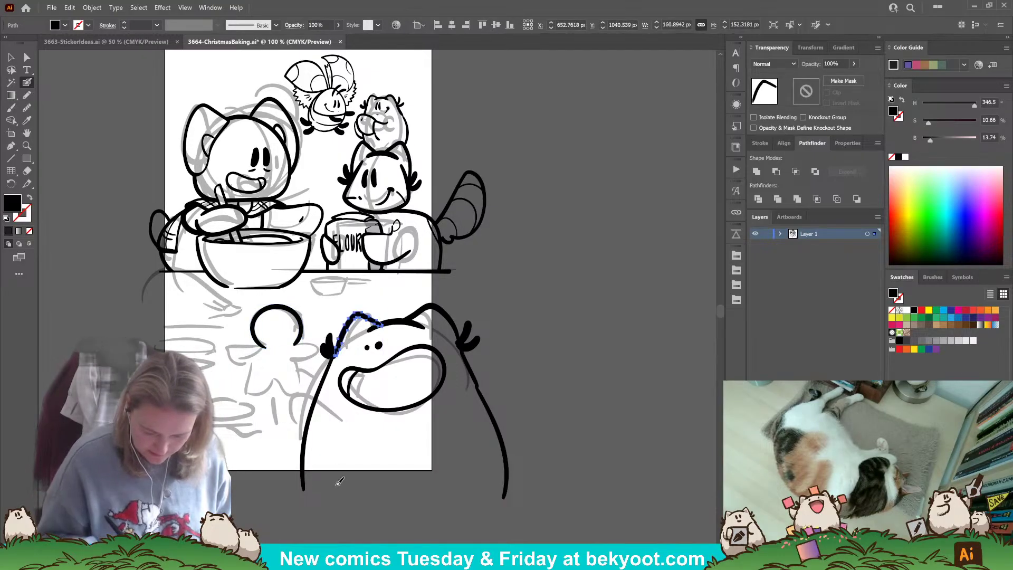
{"action": "left_click", "coordinate": [336, 469], "text": "ctrl"}
{"action": "left_click_drag", "start_coordinate": [233, 299], "coordinate": [530, 514]}
{"action": "left_click", "coordinate": [434, 275], "text": "ctrl+shift"}
{"action": "left_click", "coordinate": [433, 273], "text": "ctrl+shift"}
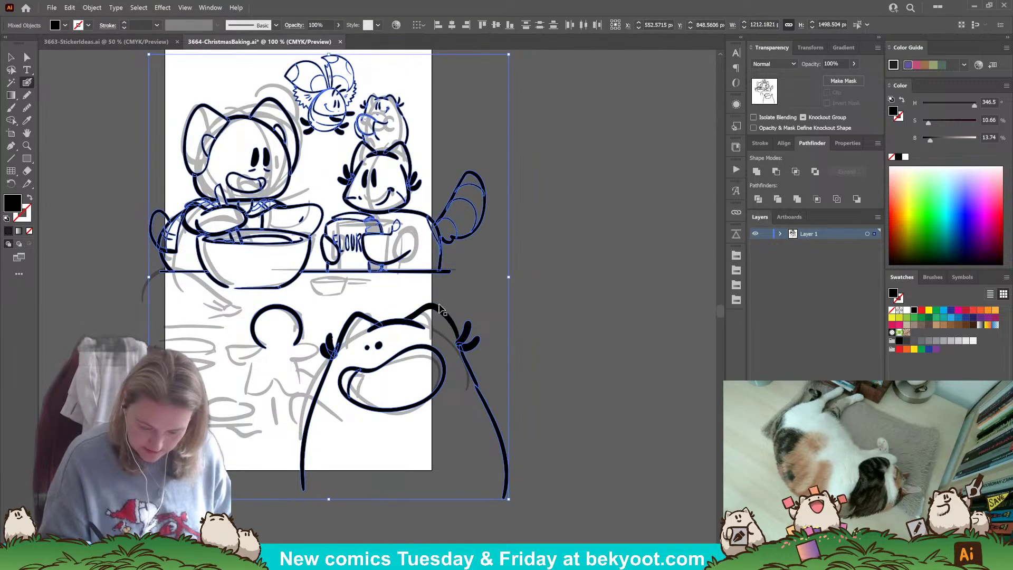
{"action": "left_click", "coordinate": [453, 271], "text": "ctrl+shift"}
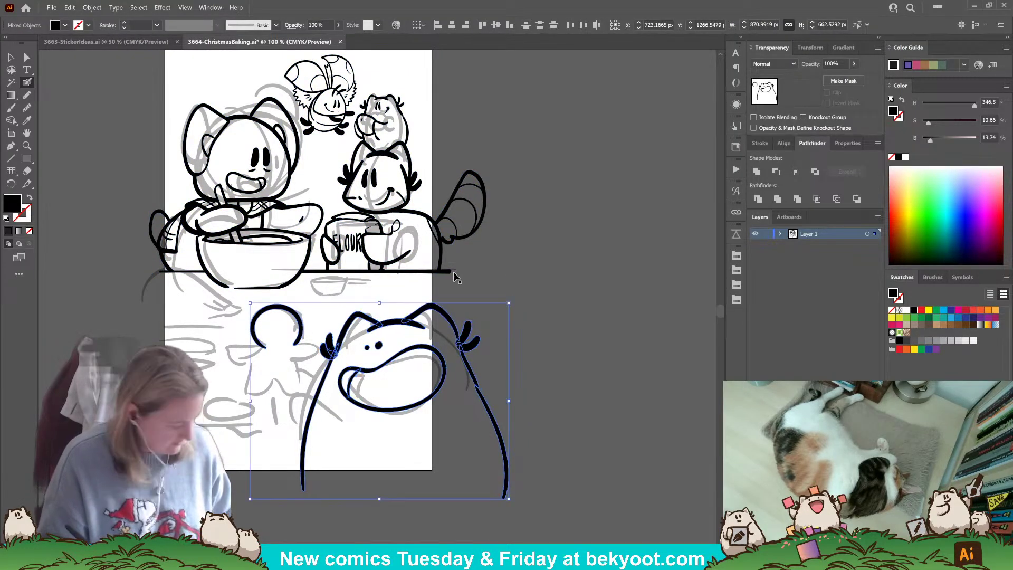
{"action": "key", "text": "ctrl+g"}
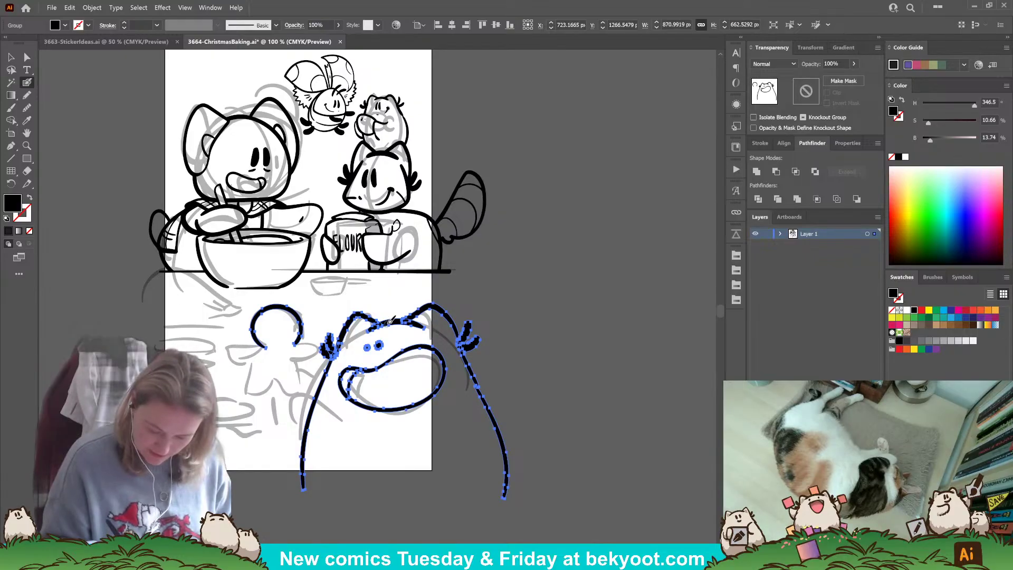
{"action": "left_click", "coordinate": [389, 314], "text": "ctrl"}
{"action": "key", "text": "ctrl+a"}
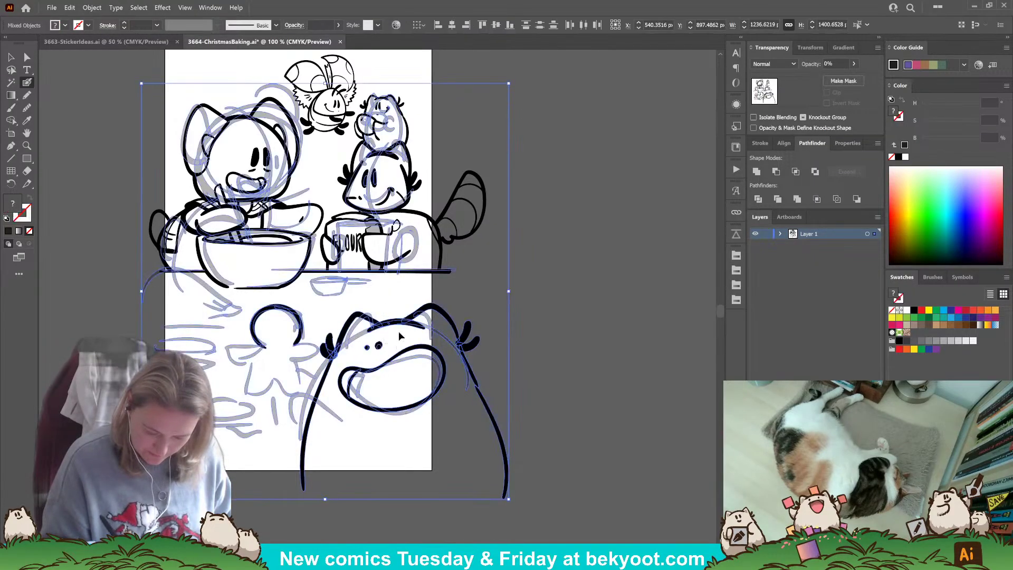
{"action": "left_click", "coordinate": [11, 57]}
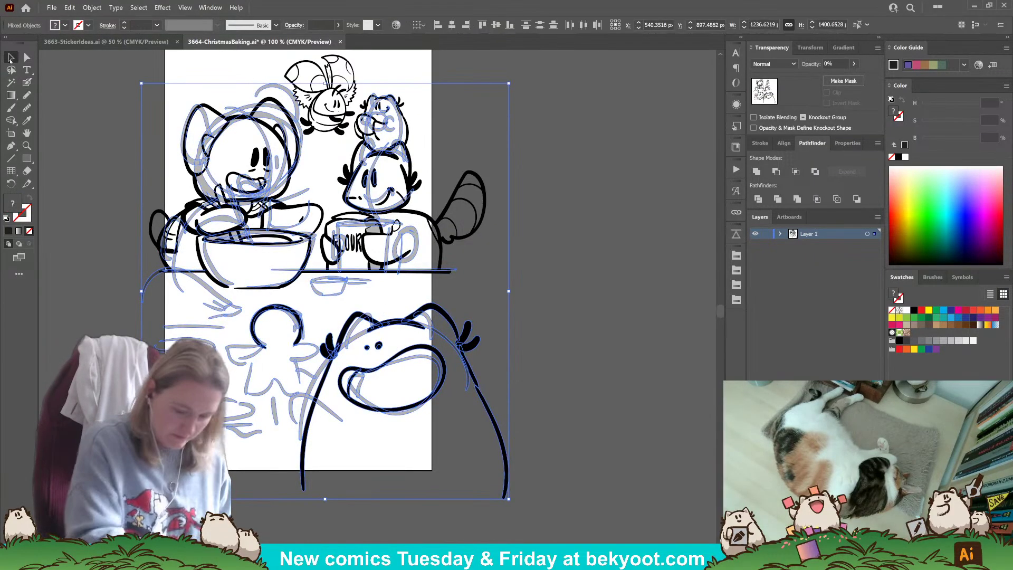
{"action": "left_click", "coordinate": [515, 295]}
{"action": "left_click", "coordinate": [449, 326]}
{"action": "left_click_drag", "start_coordinate": [382, 293], "coordinate": [412, 341]}
{"action": "left_click", "coordinate": [431, 335], "text": "shift"}
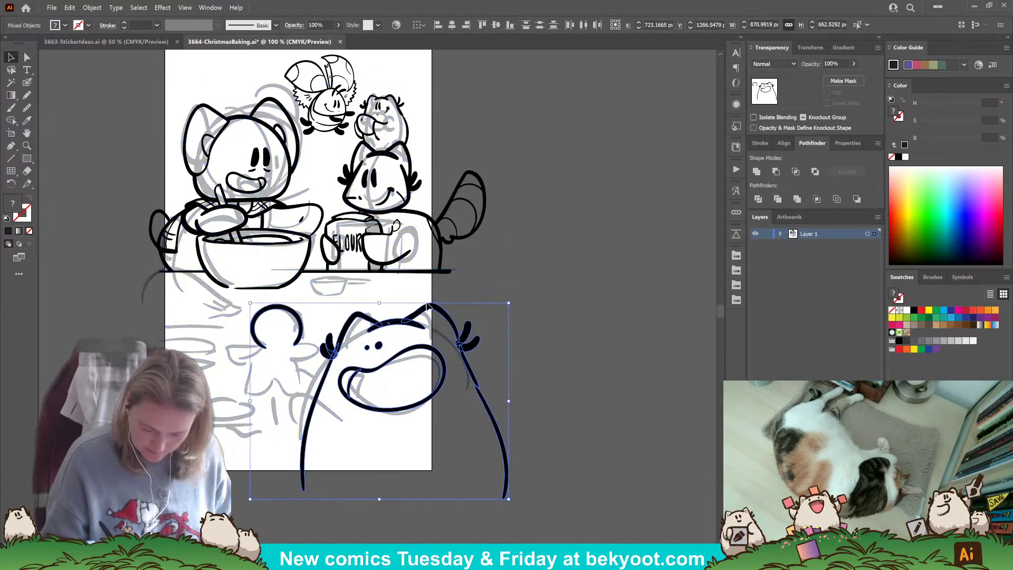
{"action": "left_click", "coordinate": [432, 309], "text": "shift"}
{"action": "key", "text": "Delete"}
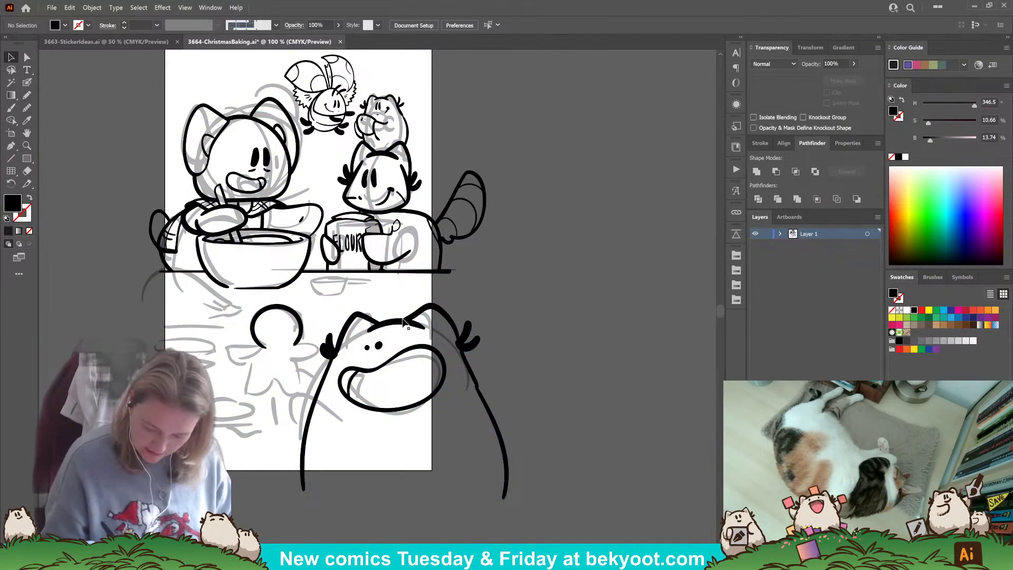
- Enter the large character's group, try inking the gingerbread man's body with arms and legs as a continuous outline, and undo it
{"action": "left_click", "coordinate": [448, 318]}
{"action": "double_click", "coordinate": [448, 321]}
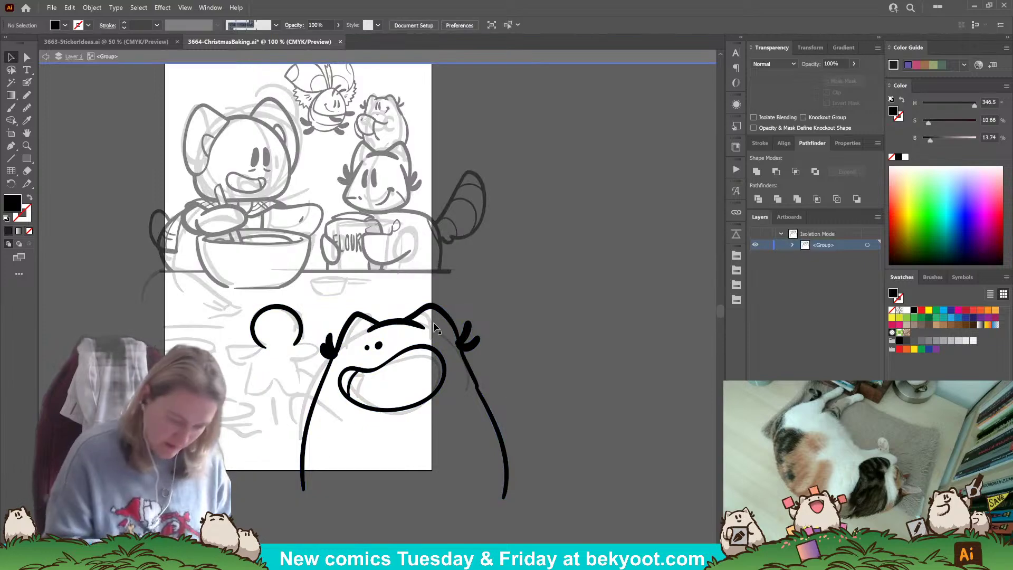
{"action": "left_click", "coordinate": [27, 82]}
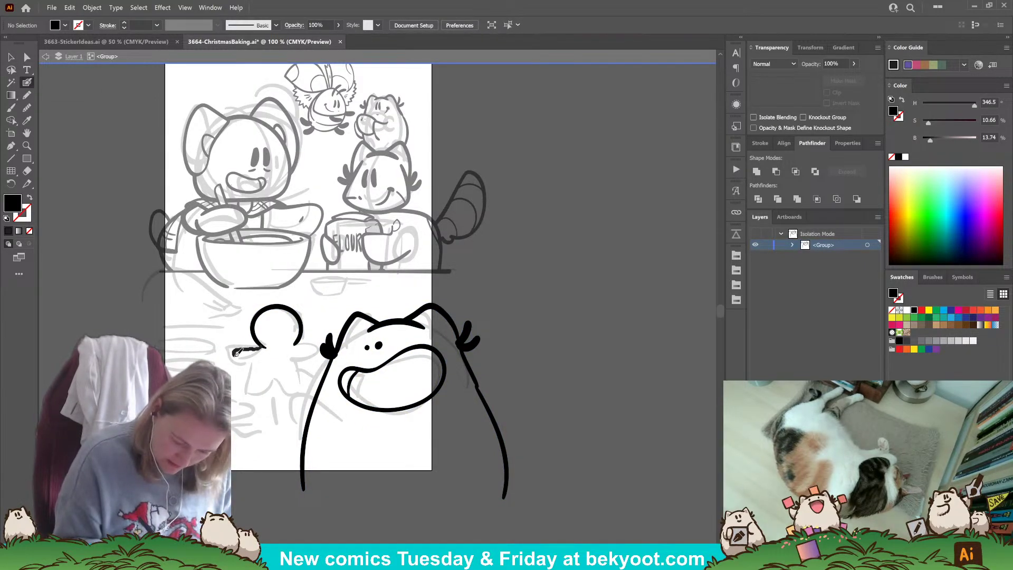
{"action": "mouse_move", "coordinate": [257, 397]}
{"action": "left_mouse_down"}
{"action": "mouse_move", "coordinate": [271, 404]}
{"action": "mouse_move", "coordinate": [280, 385]}
{"action": "mouse_move", "coordinate": [301, 403]}
{"action": "mouse_move", "coordinate": [302, 365]}
{"action": "mouse_move", "coordinate": [322, 349]}
{"action": "mouse_move", "coordinate": [302, 344]}
{"action": "left_mouse_up"}
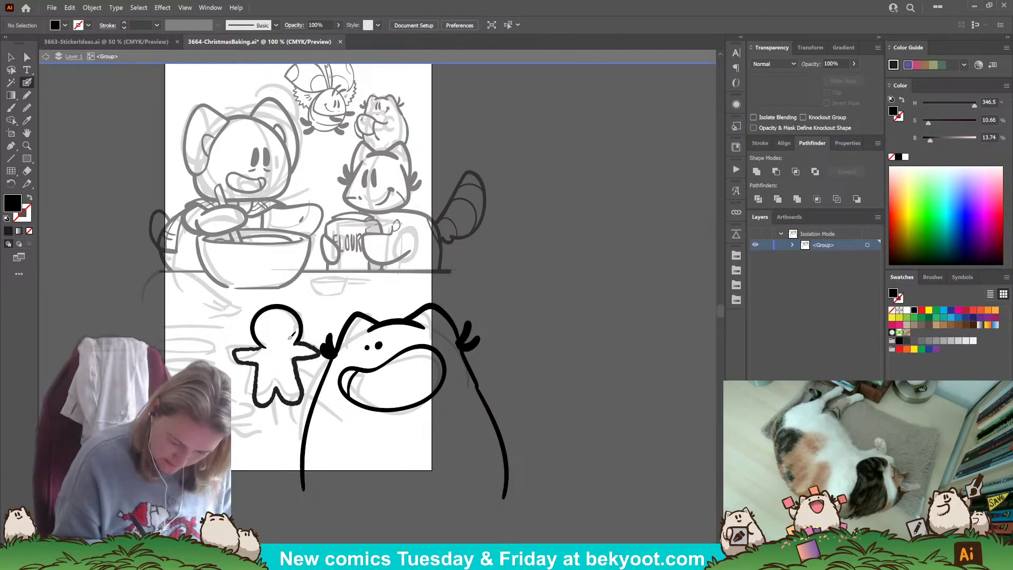
{"action": "key", "text": "ctrl+z"}
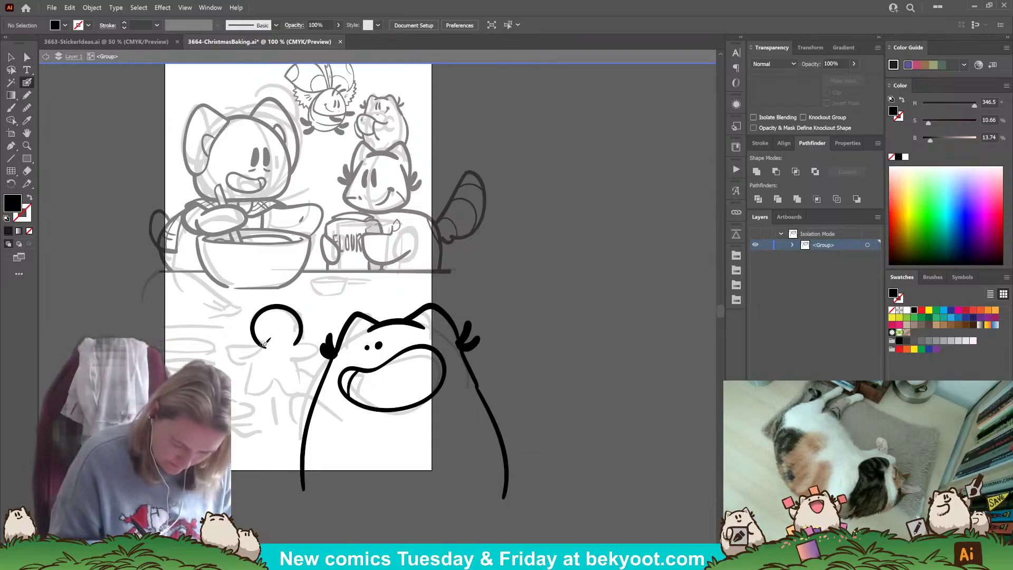
- Ink a rounded torso below the gingerbread man's head and shorten it slightly from its lower end
{"action": "mouse_move", "coordinate": [265, 347]}
{"action": "left_mouse_down"}
{"action": "mouse_move", "coordinate": [262, 389]}
{"action": "mouse_move", "coordinate": [284, 393]}
{"action": "mouse_move", "coordinate": [300, 380]}
{"action": "mouse_move", "coordinate": [298, 338]}
{"action": "left_mouse_up"}
{"action": "key", "text": "shift+x"}
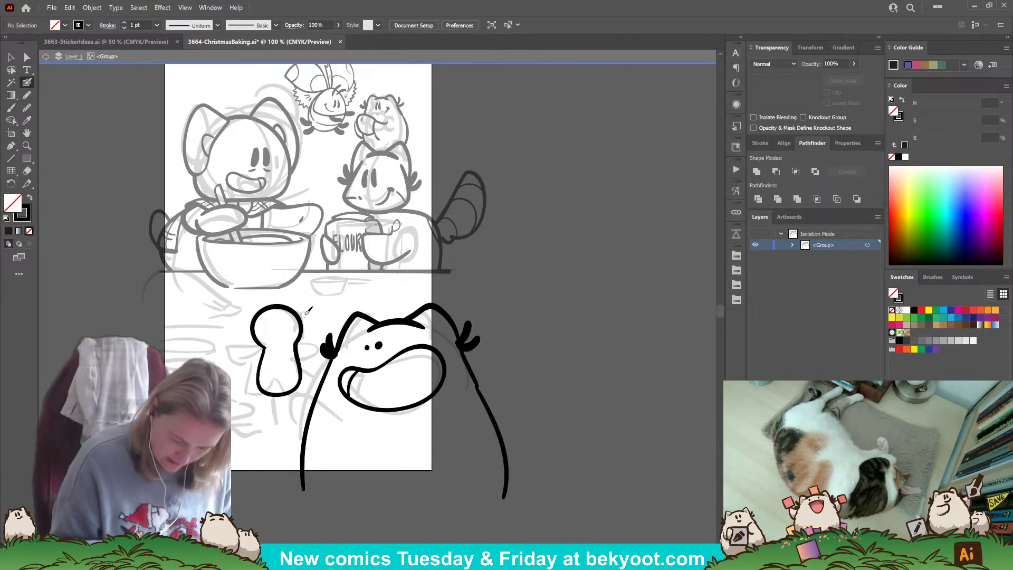
{"action": "left_click", "coordinate": [282, 389], "text": "ctrl"}
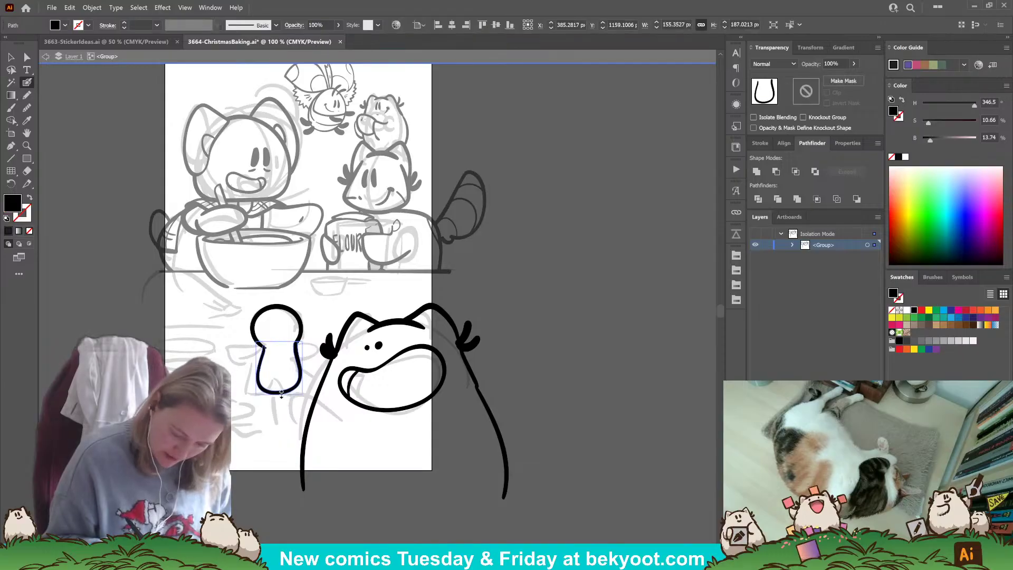
{"action": "left_click", "coordinate": [279, 413], "text": "ctrl"}
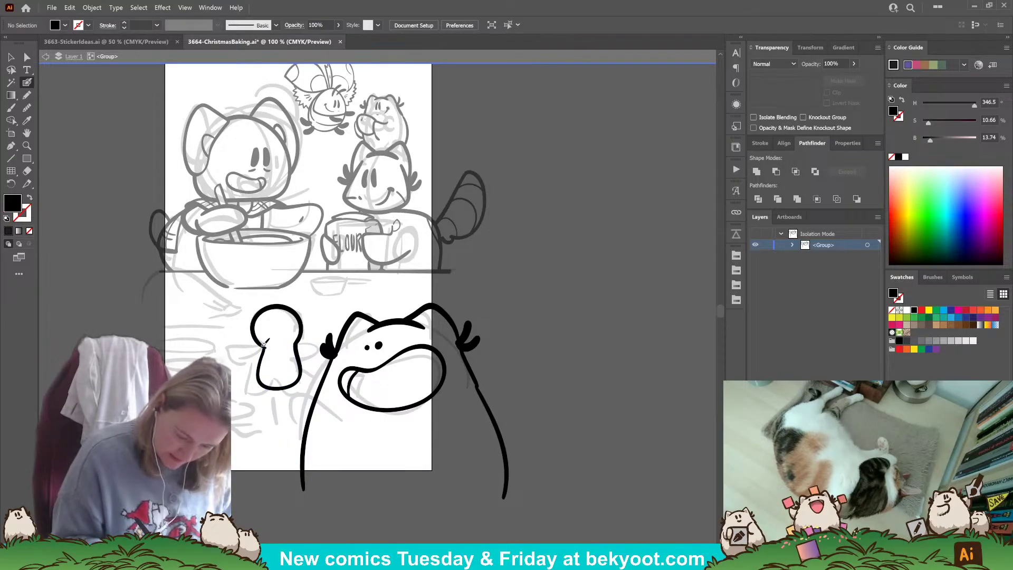
- Ink the gingerbread man's two arms and two legs, and remove the torso's lower line where it crosses the legs
{"action": "mouse_move", "coordinate": [259, 358]}
{"action": "left_mouse_down"}
{"action": "mouse_move", "coordinate": [321, 341]}
{"action": "mouse_move", "coordinate": [311, 357]}
{"action": "mouse_move", "coordinate": [295, 357]}
{"action": "left_mouse_up"}
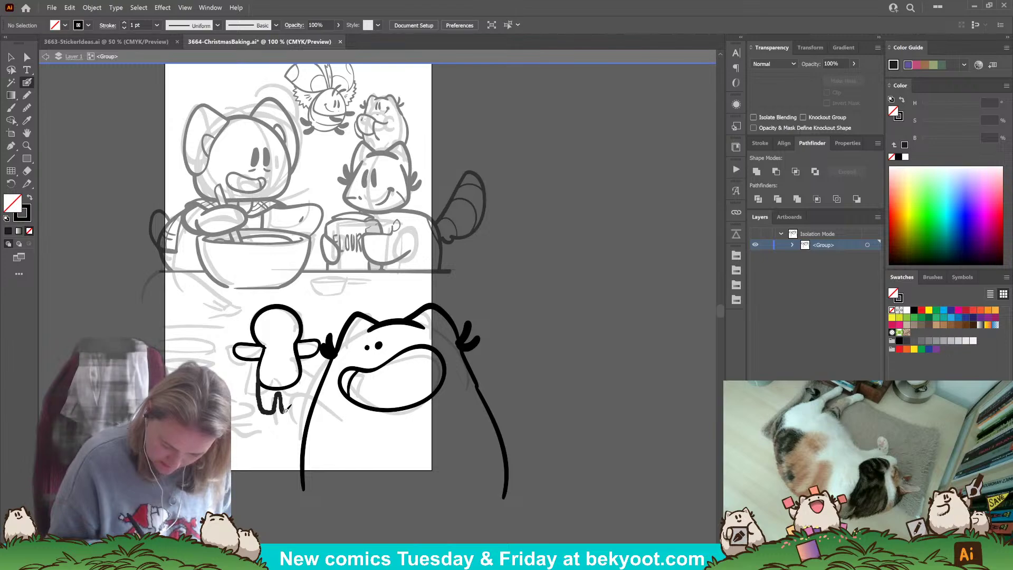
{"action": "left_click_drag", "start_coordinate": [303, 406], "coordinate": [300, 357]}
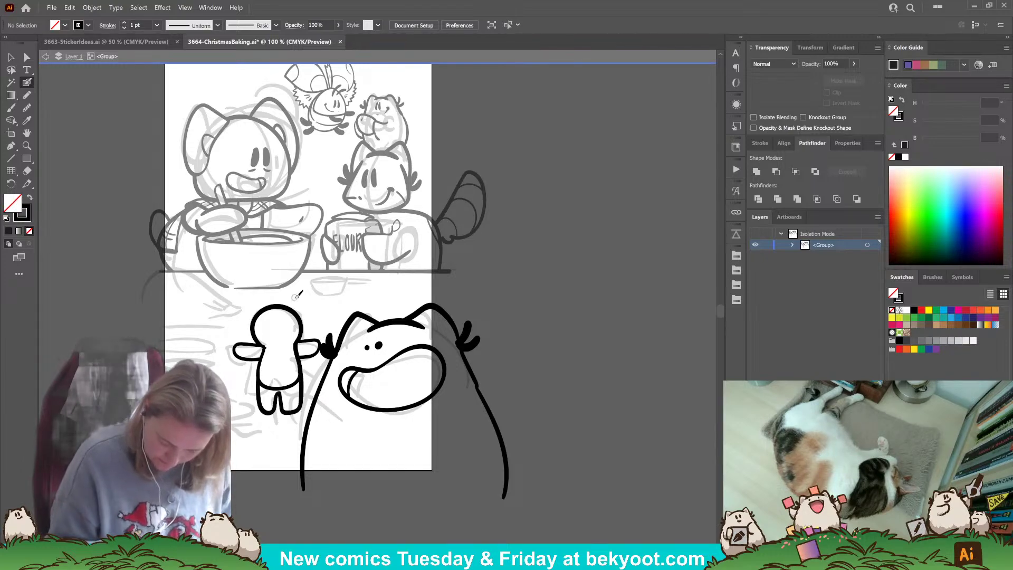
{"action": "left_click", "coordinate": [288, 388], "text": "ctrl"}
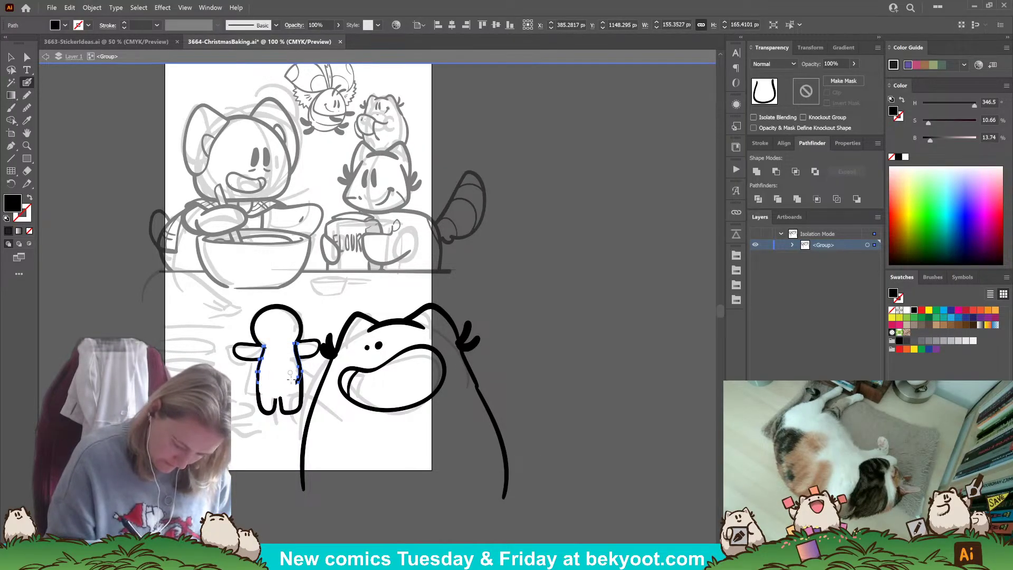
{"action": "left_click_drag", "start_coordinate": [294, 375], "coordinate": [295, 380]}
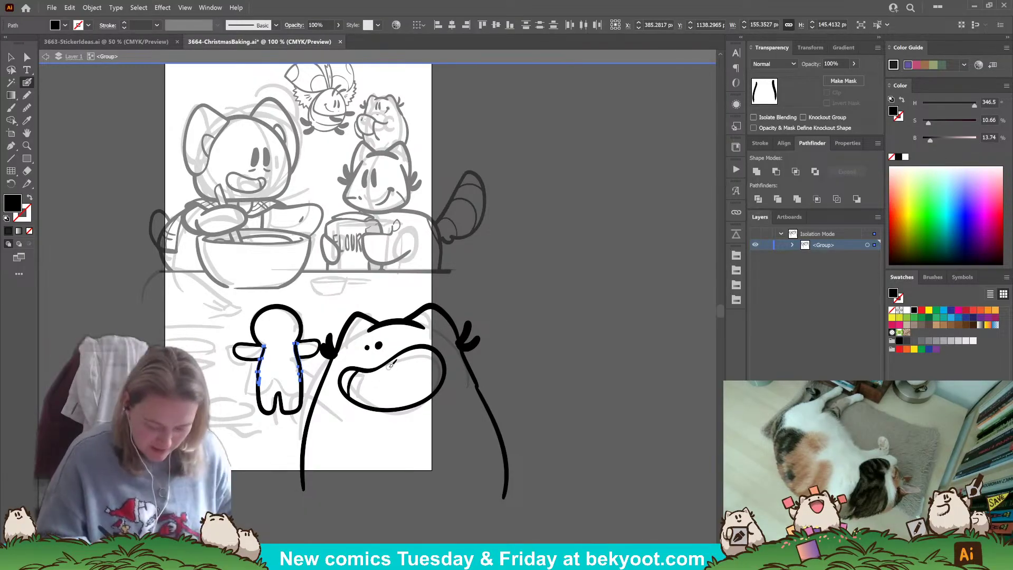
- Try enlarging the gingerbread man's round head outline, and undo the change
{"action": "left_click", "coordinate": [304, 324], "text": "ctrl"}
{"action": "left_click_drag", "start_coordinate": [301, 320], "coordinate": [308, 298]}
{"action": "key", "text": "ctrl+z"}
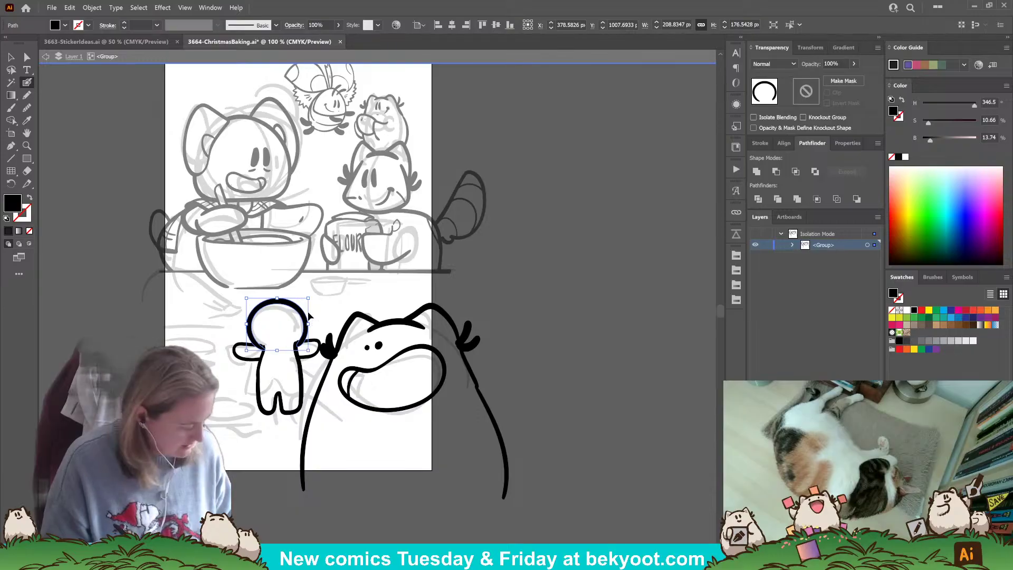
{"action": "key", "text": "ctrl+z"}
{"action": "left_click", "coordinate": [324, 313], "text": "ctrl"}
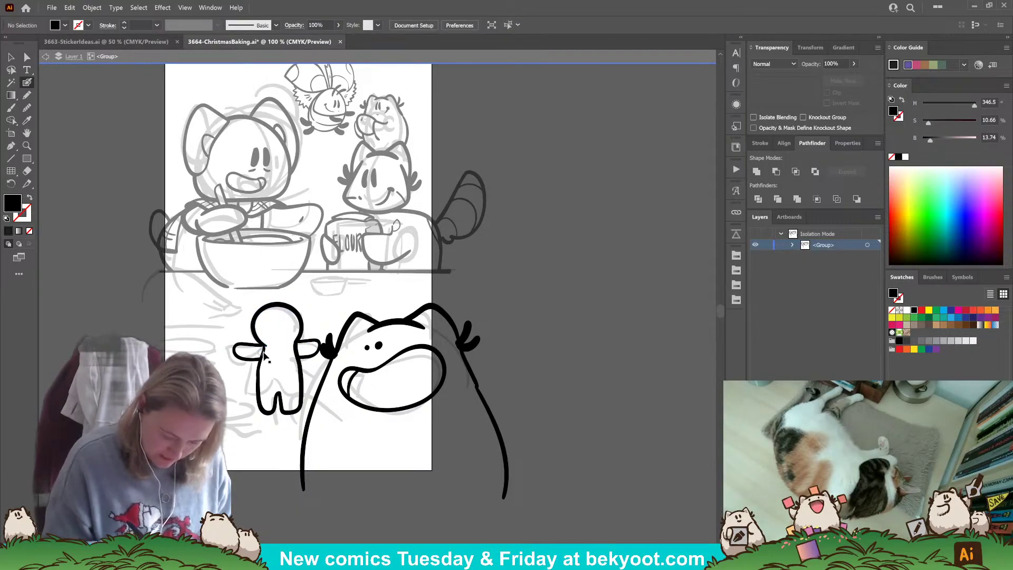
- Redraw the gingerbread man's two torso side lines so they run continuously from the arms into the legs
{"action": "left_click_drag", "start_coordinate": [264, 349], "coordinate": [259, 384]}
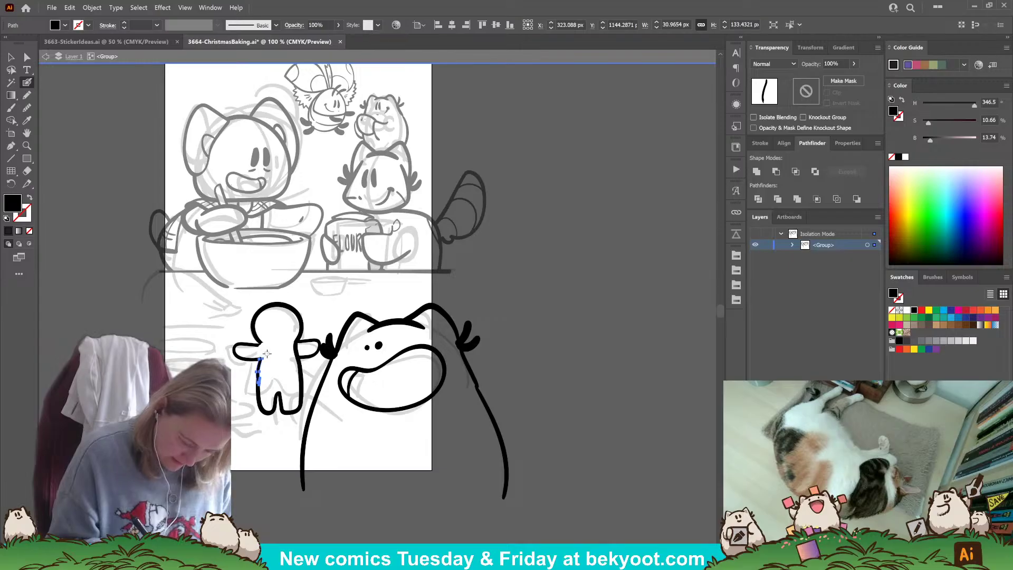
{"action": "left_click_drag", "start_coordinate": [262, 356], "coordinate": [257, 384]}
{"action": "left_click", "coordinate": [302, 375], "text": "ctrl"}
{"action": "left_click", "coordinate": [289, 355], "text": "ctrl"}
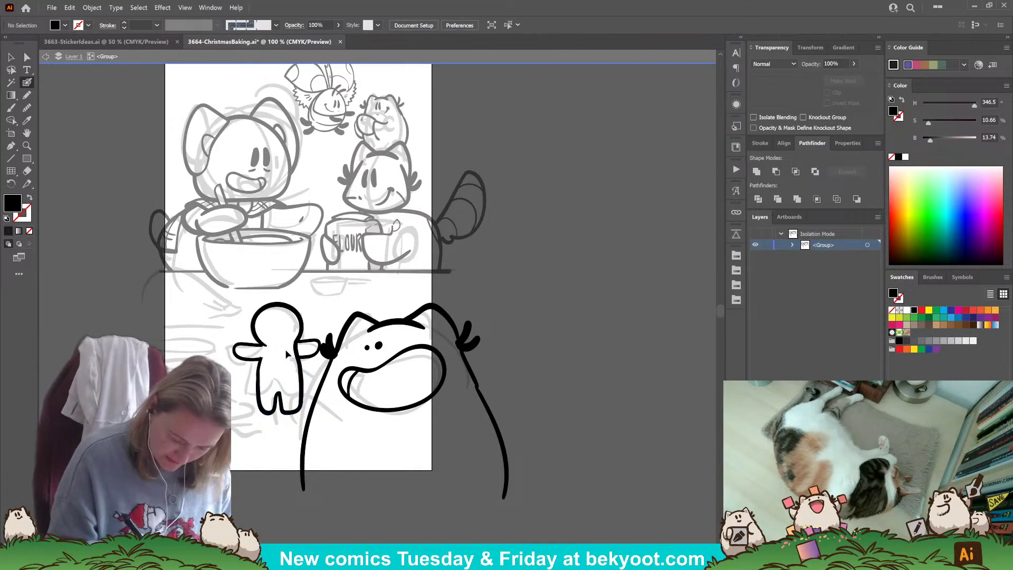
{"action": "left_click", "coordinate": [299, 357], "text": "ctrl"}
{"action": "left_click_drag", "start_coordinate": [298, 346], "coordinate": [296, 355]}
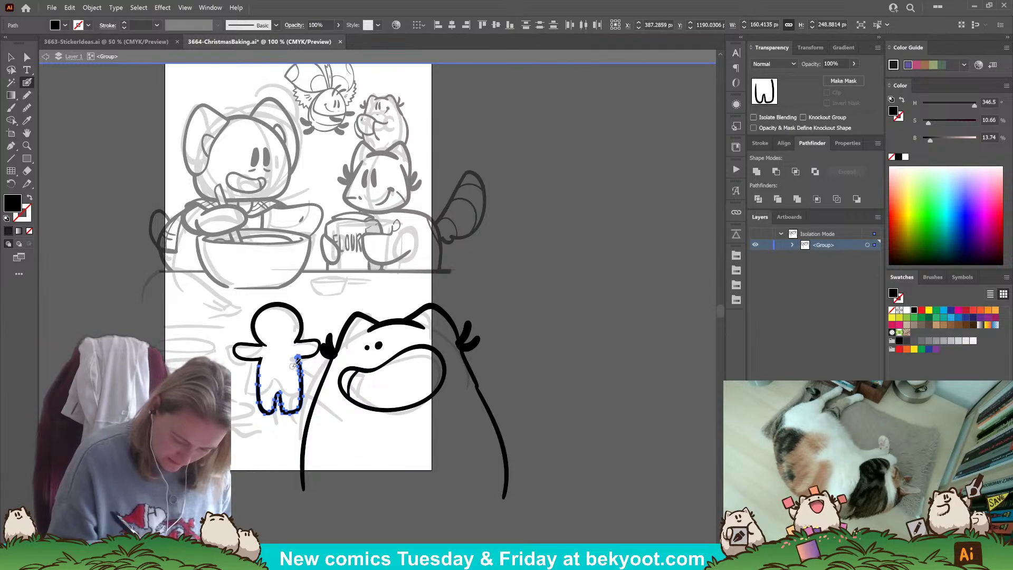
{"action": "left_click", "coordinate": [331, 476], "text": "ctrl"}
{"action": "left_click_drag", "start_coordinate": [364, 458], "coordinate": [368, 466]}
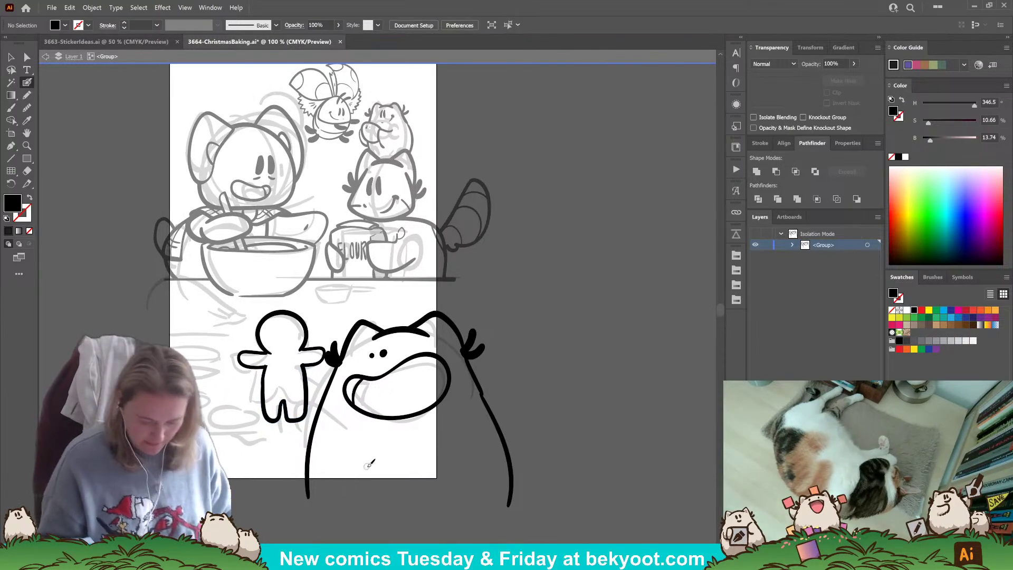
- Try inking splayed legs over the gingerbread man's body, undo them, and delete the existing torso and leg outline
{"action": "mouse_move", "coordinate": [260, 396]}
{"action": "left_mouse_down"}
{"action": "mouse_move", "coordinate": [266, 416]}
{"action": "mouse_move", "coordinate": [285, 401]}
{"action": "mouse_move", "coordinate": [310, 412]}
{"action": "mouse_move", "coordinate": [304, 360]}
{"action": "left_mouse_up"}
{"action": "key", "text": "ctrl+z"}
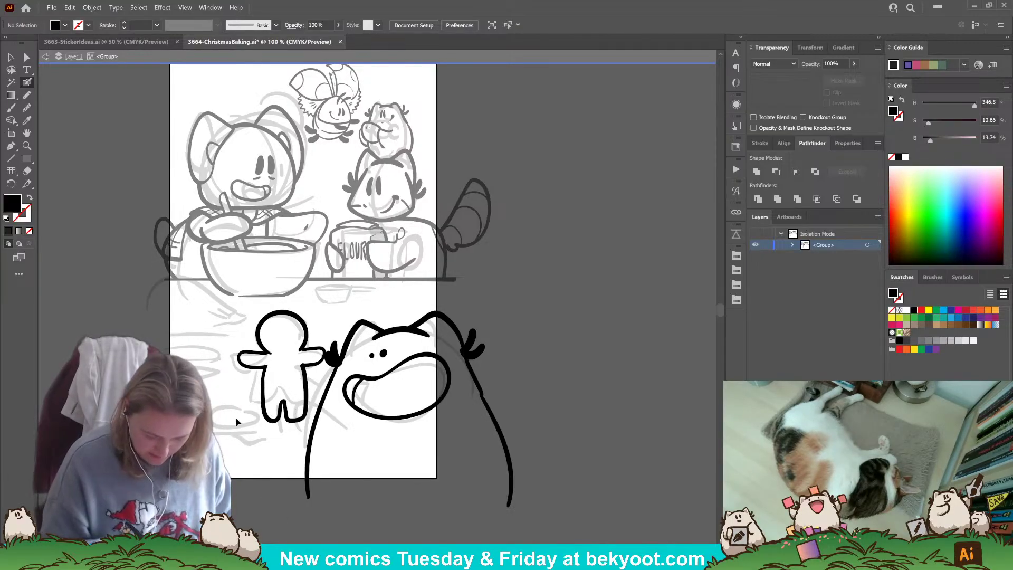
{"action": "left_click", "coordinate": [302, 425], "text": "ctrl"}
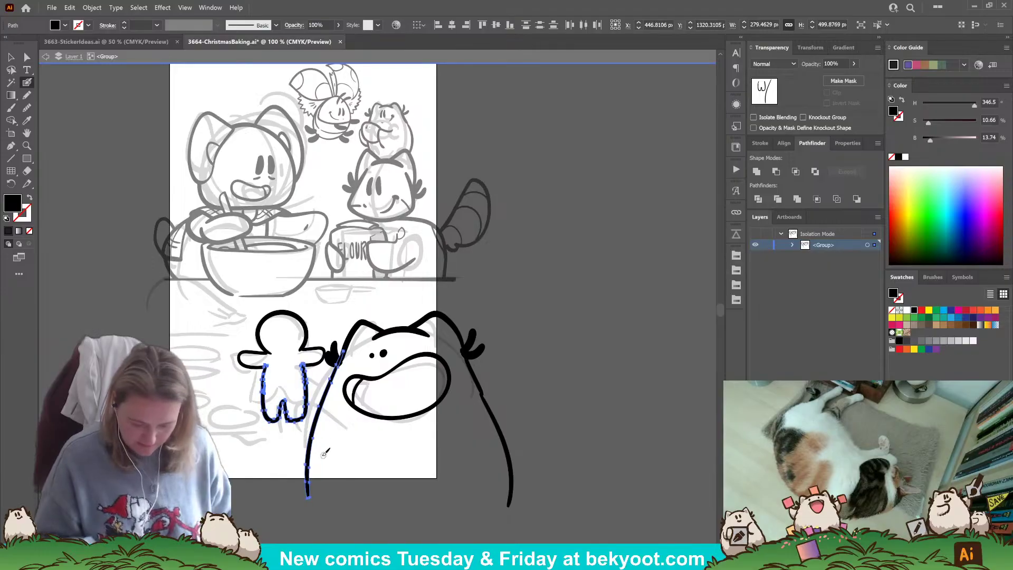
{"action": "key", "text": "Delete"}
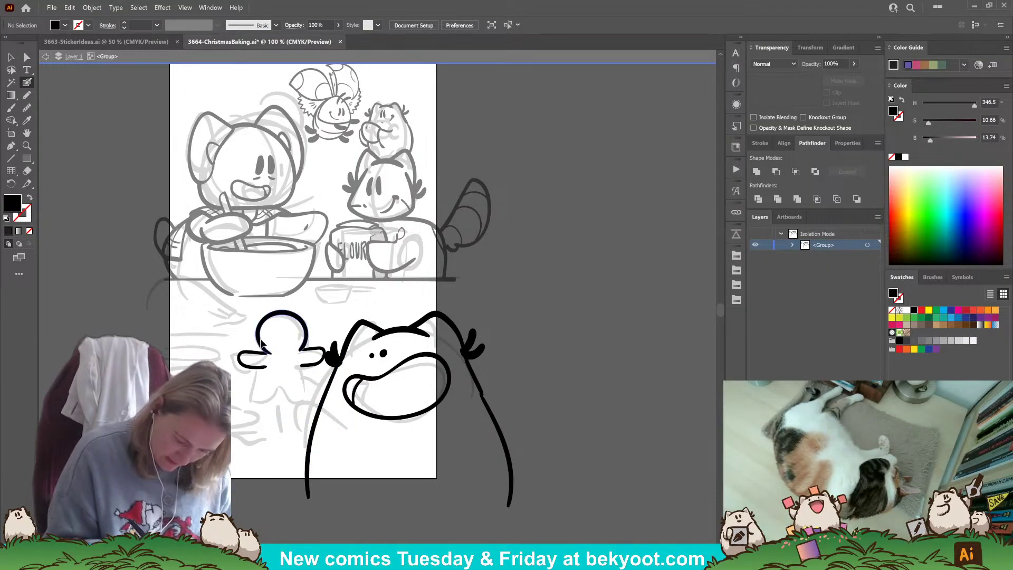
- Narrow the gingerbread man's two arms and ink a shorter torso with splayed legs as one continuous outline
{"action": "left_click", "coordinate": [261, 341], "text": "ctrl"}
{"action": "left_click_drag", "start_coordinate": [245, 366], "coordinate": [251, 366]}
{"action": "left_click", "coordinate": [250, 401], "text": "ctrl"}
{"action": "left_click_drag", "start_coordinate": [316, 351], "coordinate": [316, 355]}
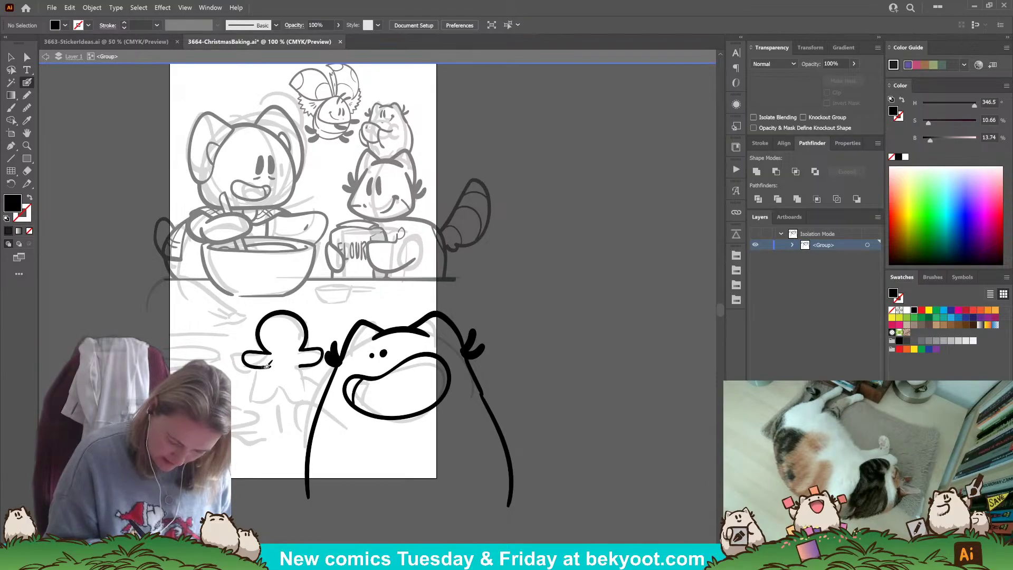
{"action": "mouse_move", "coordinate": [258, 401]}
{"action": "left_mouse_down"}
{"action": "mouse_move", "coordinate": [269, 407]}
{"action": "mouse_move", "coordinate": [281, 395]}
{"action": "mouse_move", "coordinate": [307, 406]}
{"action": "mouse_move", "coordinate": [316, 397]}
{"action": "mouse_move", "coordinate": [304, 365]}
{"action": "left_mouse_up"}
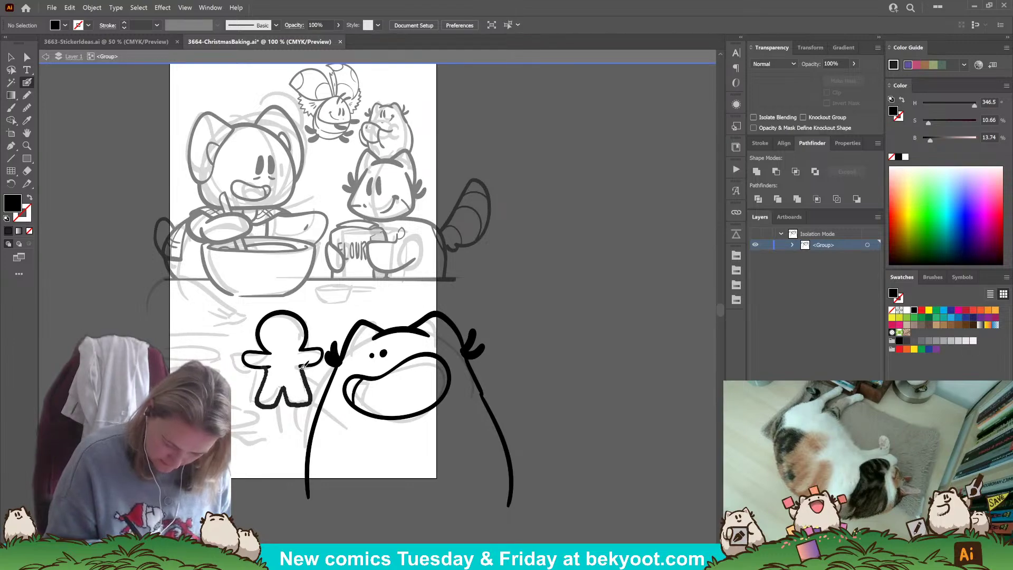
- Go over the gingerbread man's leg and arm lines and ink a second contour along his outline to suggest cookie thickness
{"action": "key", "text": "shift+x"}
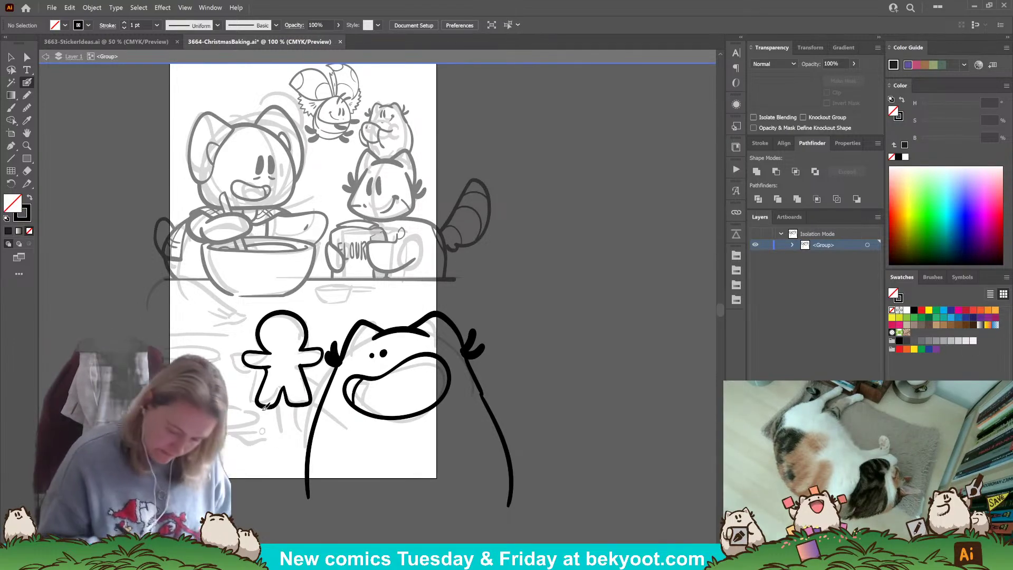
{"action": "left_click", "coordinate": [264, 379], "text": "ctrl"}
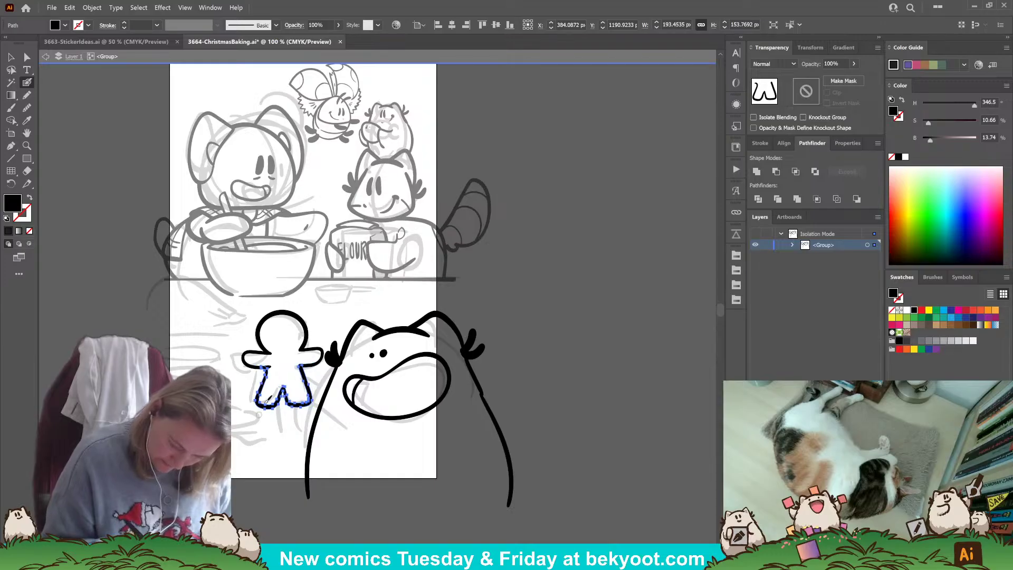
{"action": "left_click", "coordinate": [273, 363], "text": "ctrl"}
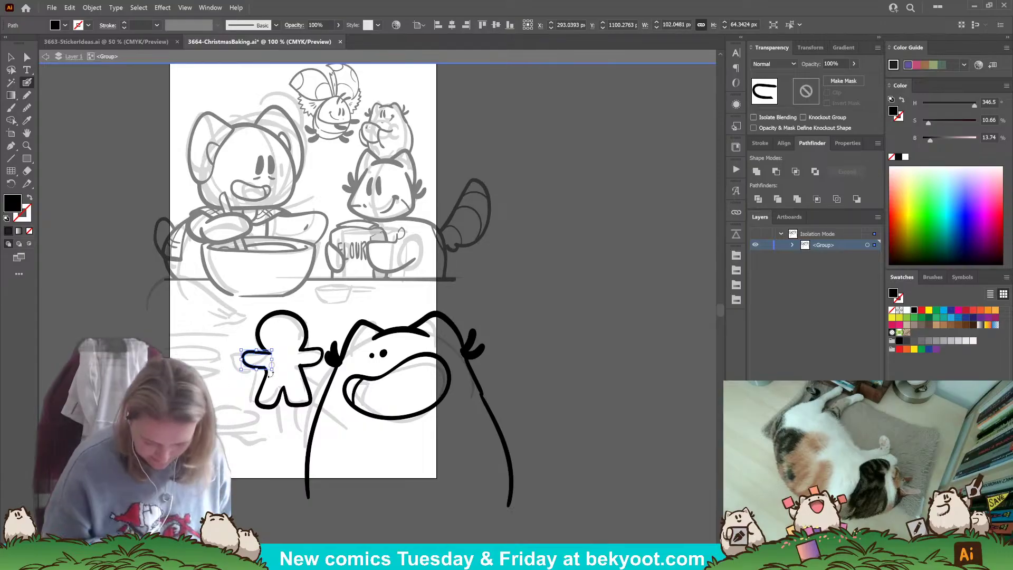
{"action": "left_click", "coordinate": [249, 481], "text": "ctrl"}
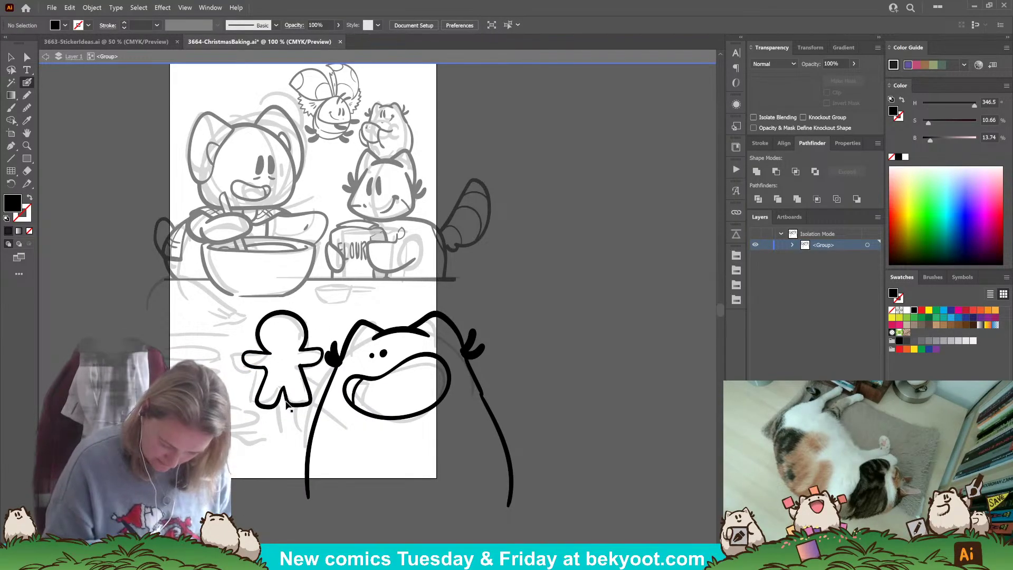
{"action": "left_click", "coordinate": [292, 407]}
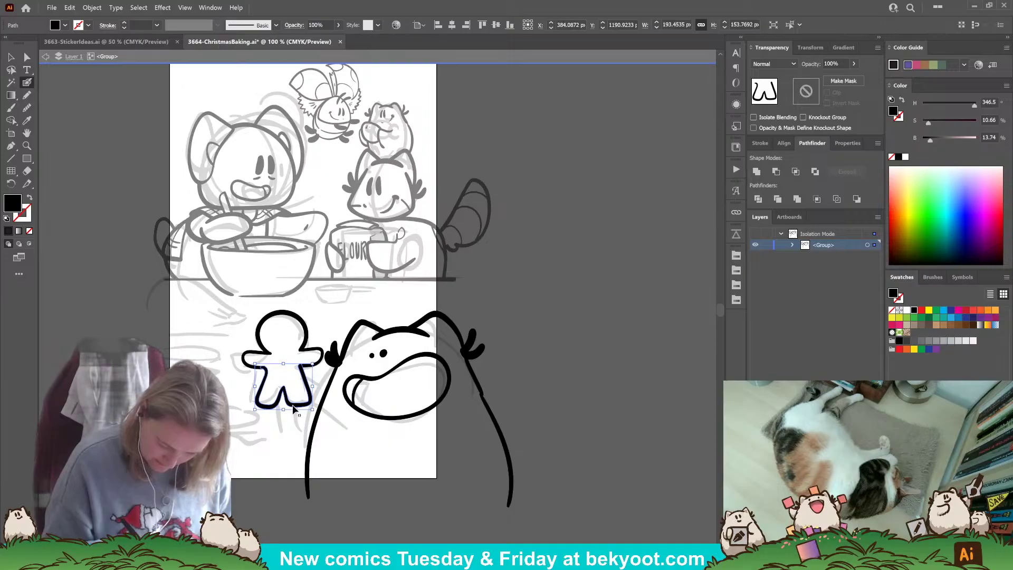
{"action": "left_click", "coordinate": [319, 375]}
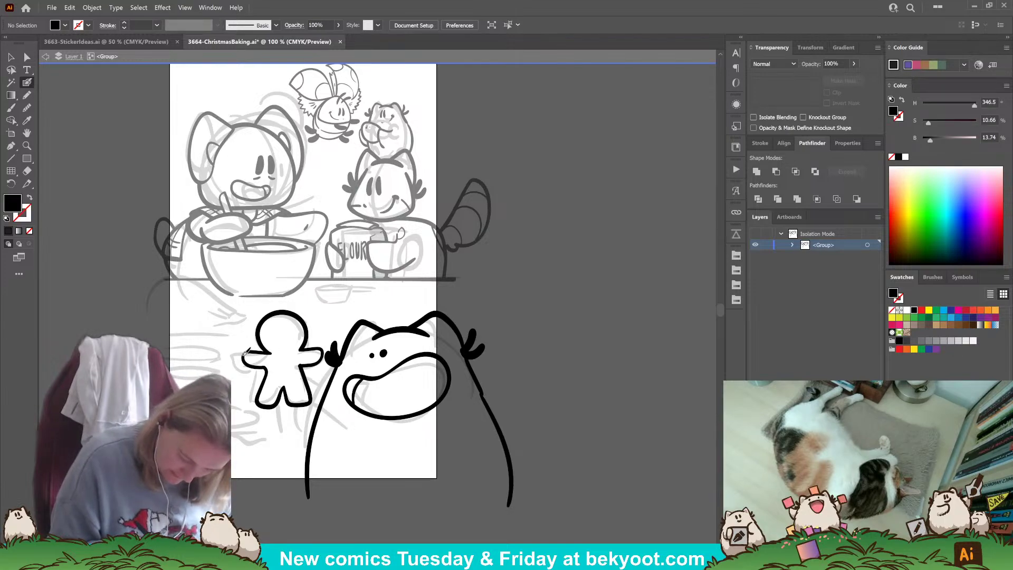
{"action": "key", "text": "shift+x"}
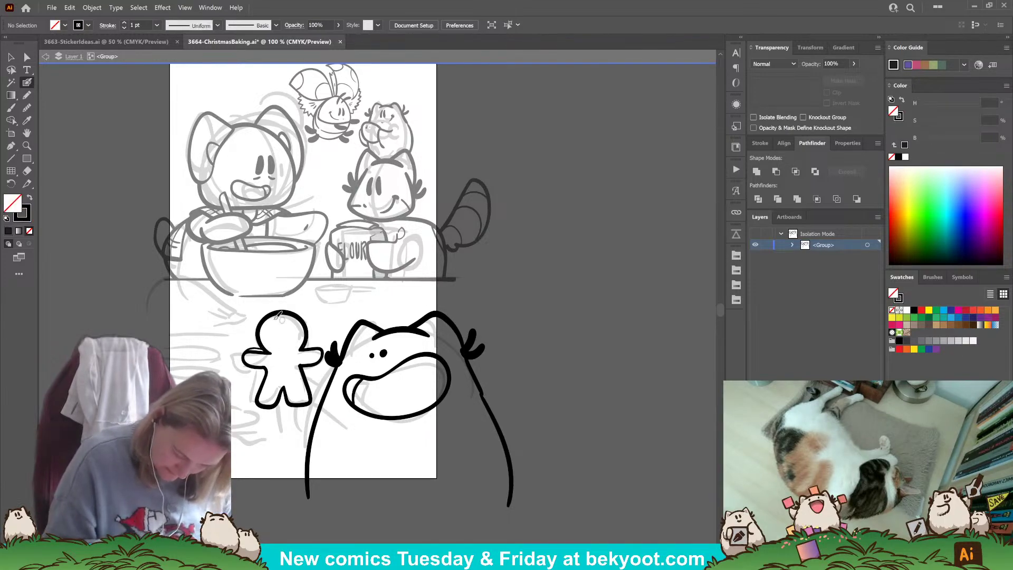
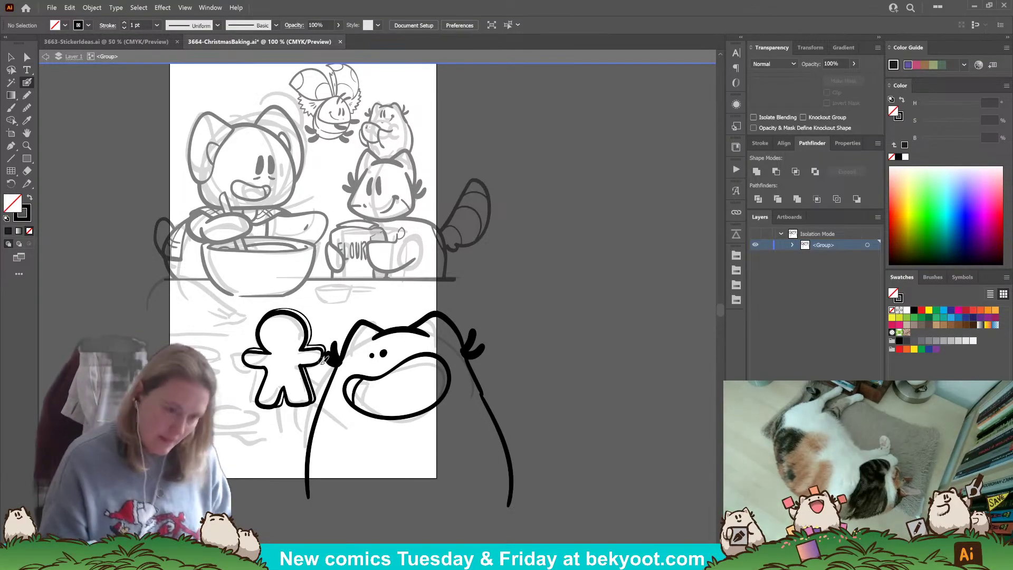
- Select the whole gingerbread man, scale him down to about 251 px wide and 318 px tall, and move him lower
{"action": "mouse_move", "coordinate": [233, 307]}
{"action": "left_mouse_down"}
{"action": "mouse_move", "coordinate": [291, 397]}
{"action": "mouse_move", "coordinate": [320, 416]}
{"action": "left_mouse_up"}
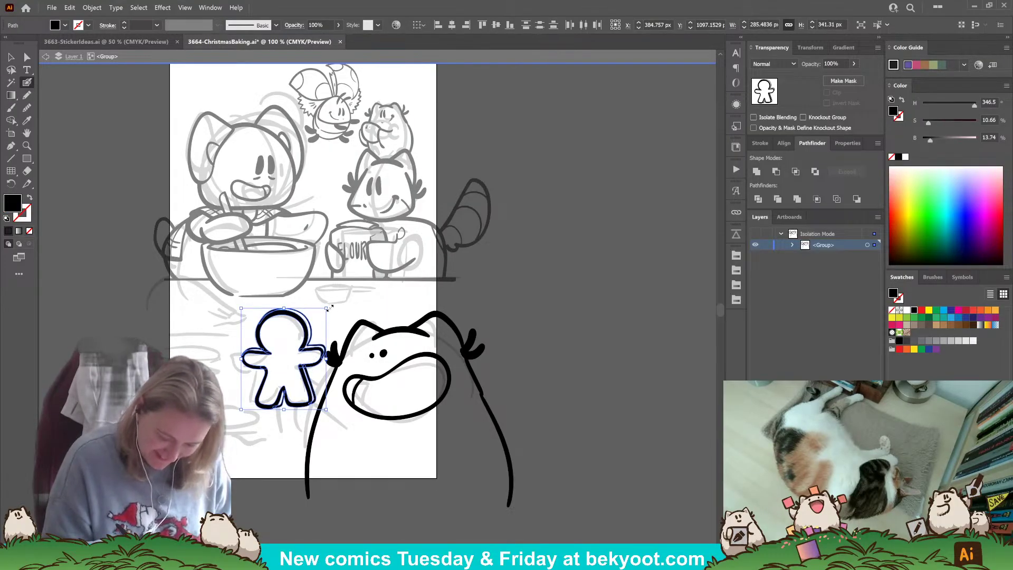
{"action": "left_click_drag", "start_coordinate": [326, 360], "coordinate": [321, 363]}
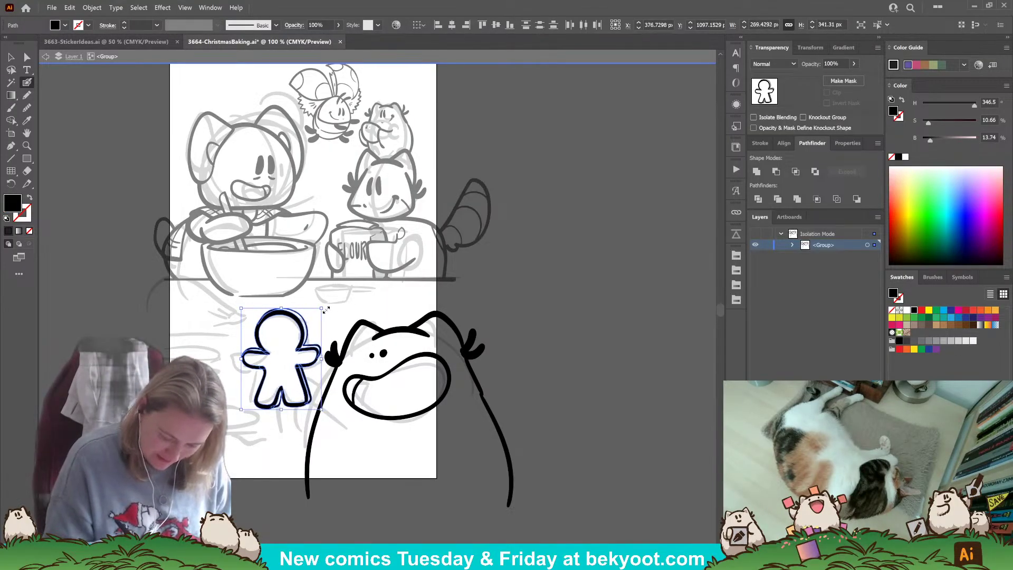
{"action": "left_click_drag", "start_coordinate": [323, 308], "coordinate": [315, 315]}
{"action": "left_click_drag", "start_coordinate": [302, 392], "coordinate": [302, 413]}
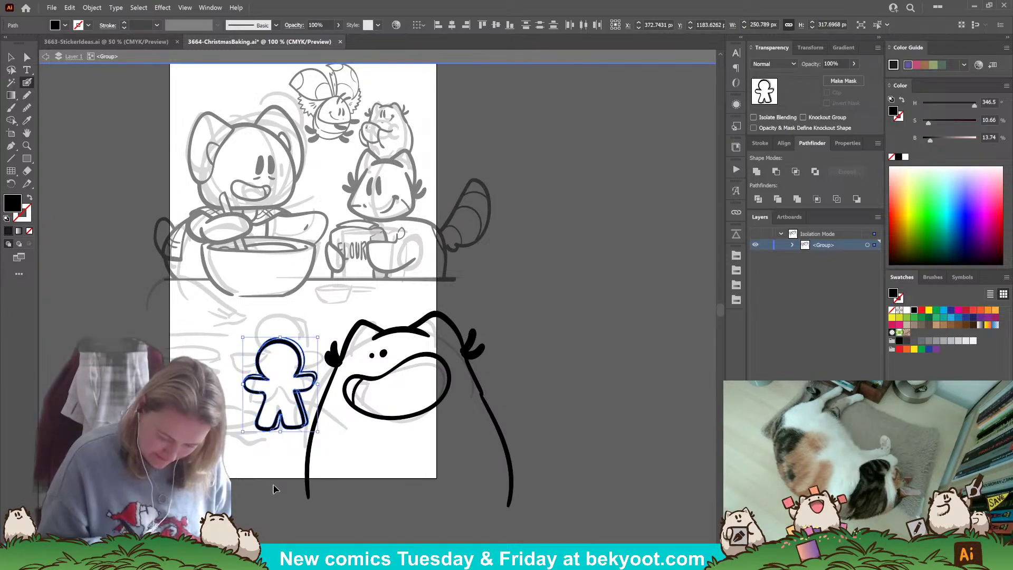
- Delete the gingerbread man's arms, legs and second contour, keeping only the round head line
{"action": "left_click", "coordinate": [237, 374]}
{"action": "left_click", "coordinate": [244, 376]}
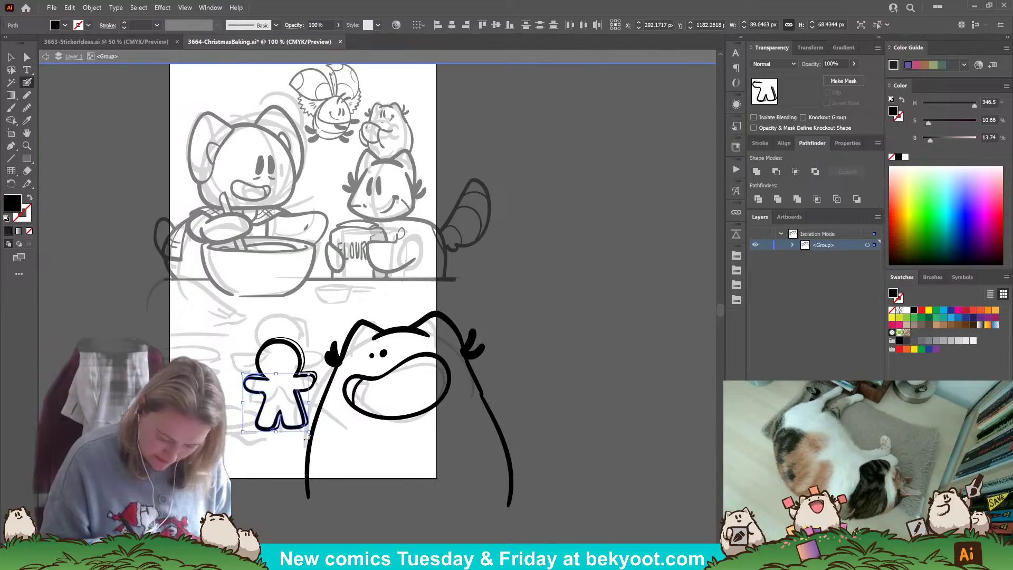
{"action": "left_click", "coordinate": [315, 374], "text": "ctrl+shift"}
{"action": "left_click", "coordinate": [304, 356], "text": "ctrl+shift"}
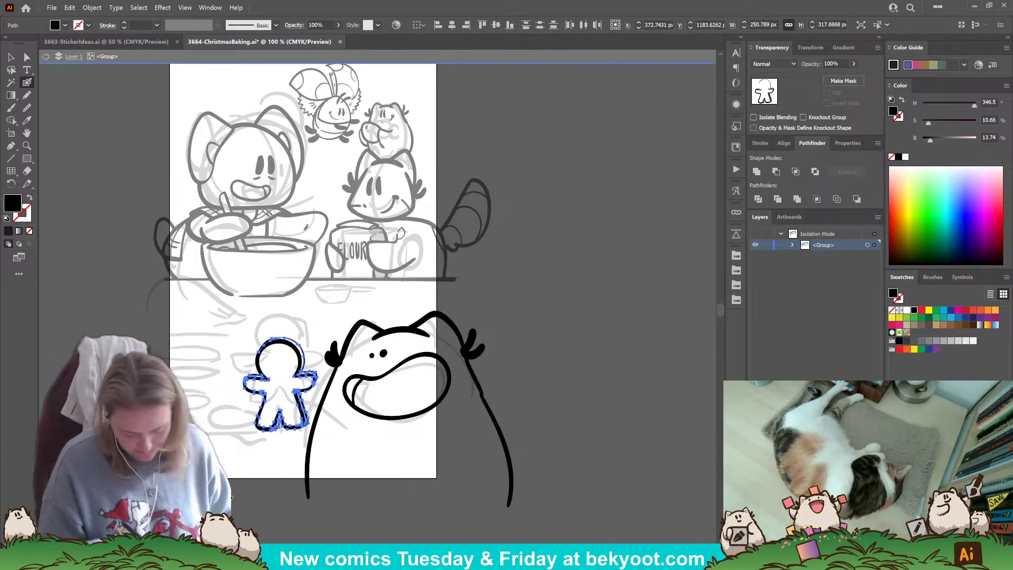
{"action": "key", "text": "Delete"}
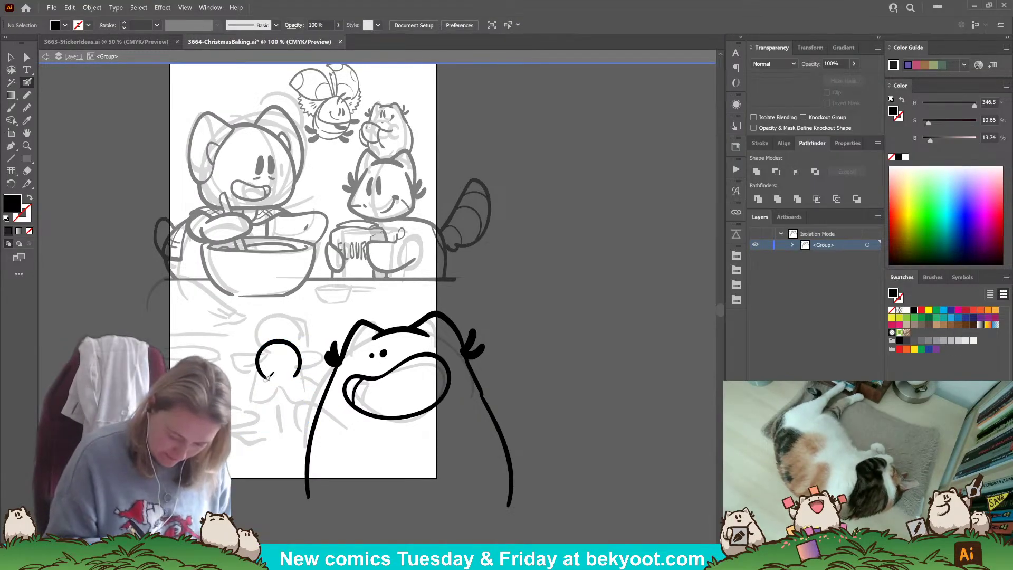
- Try turning the round head into a snowman with a large rounded body and a hat, and undo both
{"action": "left_click_drag", "start_coordinate": [259, 393], "coordinate": [272, 407]}
{"action": "key", "text": "shift+x"}
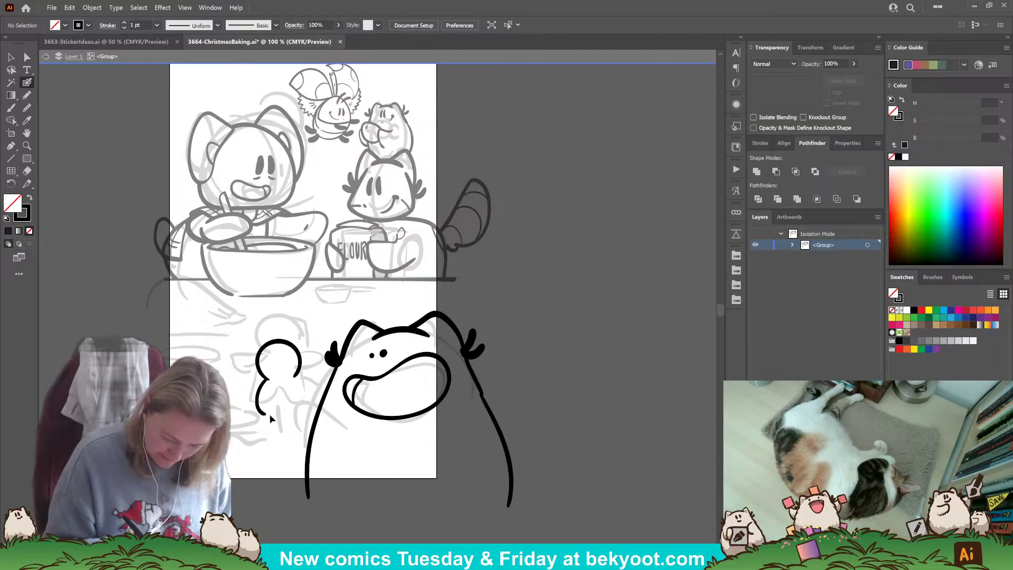
{"action": "key", "text": "ctrl+z"}
{"action": "key", "text": "ctrl+z"}
{"action": "mouse_move", "coordinate": [268, 440]}
{"action": "left_mouse_down"}
{"action": "mouse_move", "coordinate": [293, 442]}
{"action": "mouse_move", "coordinate": [325, 419]}
{"action": "mouse_move", "coordinate": [302, 366]}
{"action": "left_mouse_up"}
{"action": "key", "text": "shift+x"}
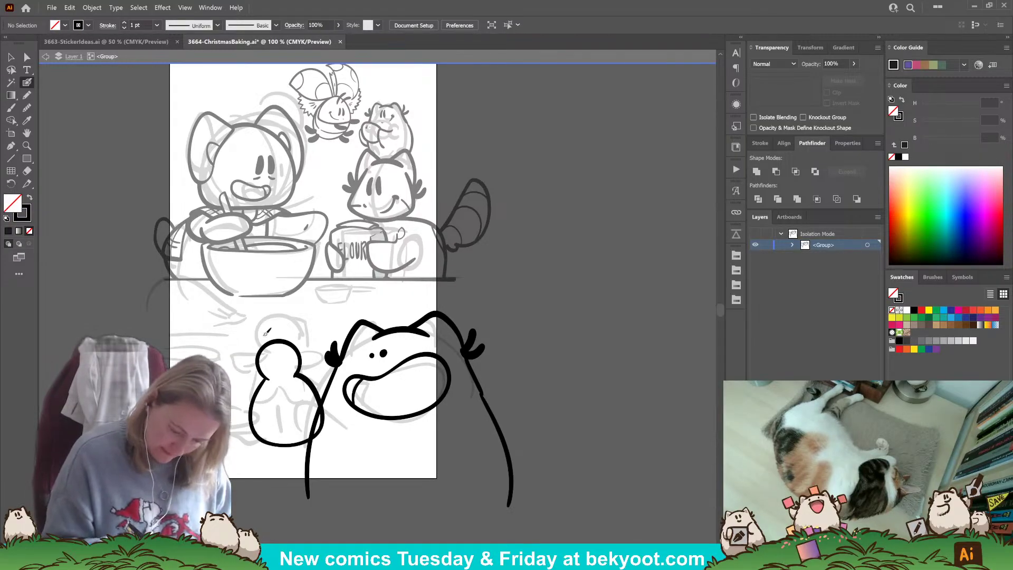
{"action": "mouse_move", "coordinate": [257, 344]}
{"action": "left_mouse_down"}
{"action": "mouse_move", "coordinate": [262, 317]}
{"action": "mouse_move", "coordinate": [304, 313]}
{"action": "mouse_move", "coordinate": [299, 345]}
{"action": "left_mouse_up"}
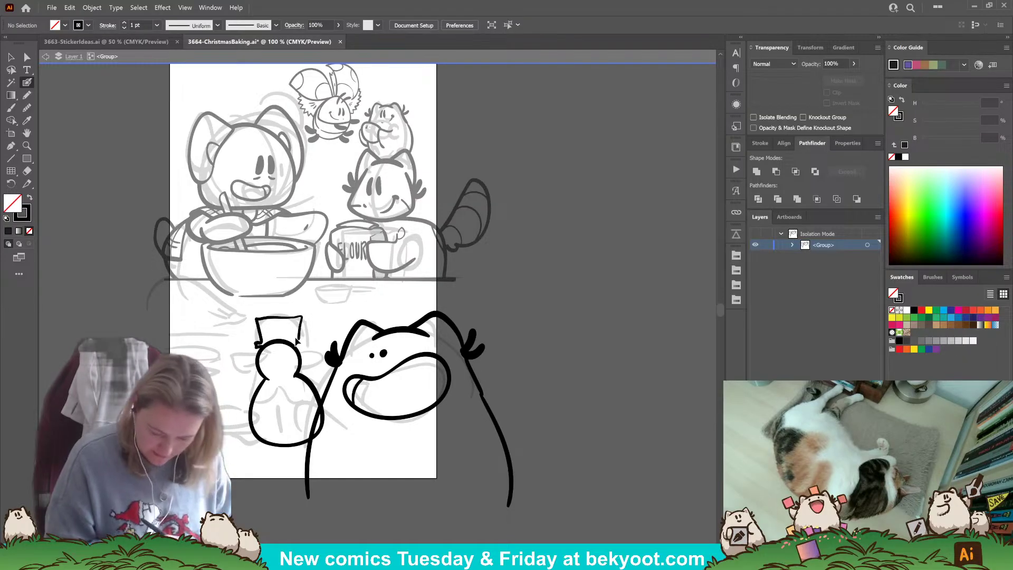
{"action": "key", "text": "ctrl+z"}
{"action": "key", "text": "ctrl+z"}
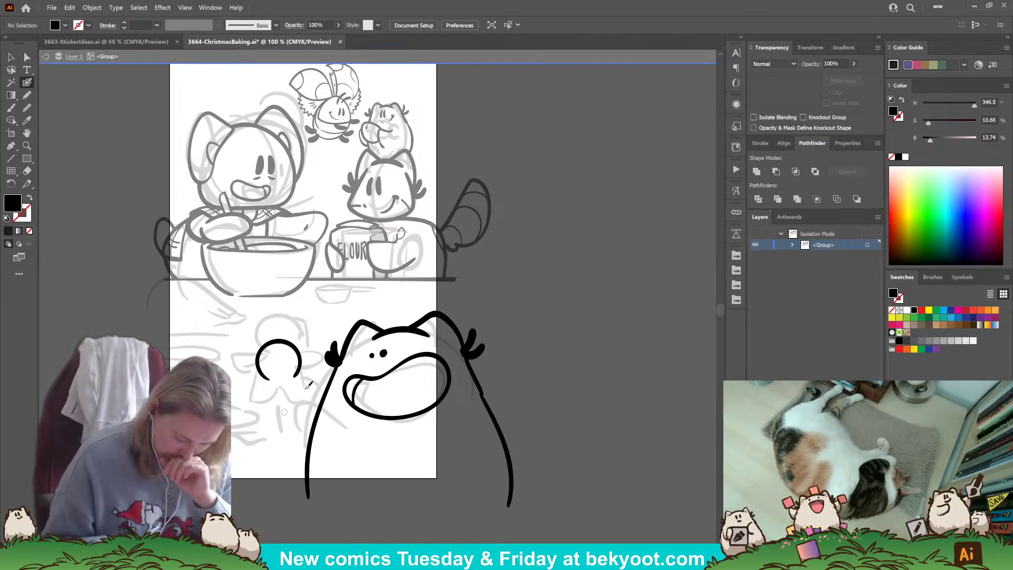
- Ink the large character's arm reaching out beside the round head, and adjust its lower line curving across the belly
{"action": "mouse_move", "coordinate": [334, 379]}
{"action": "left_mouse_down"}
{"action": "mouse_move", "coordinate": [296, 366]}
{"action": "mouse_move", "coordinate": [286, 388]}
{"action": "mouse_move", "coordinate": [304, 448]}
{"action": "left_mouse_up"}
{"action": "mouse_move", "coordinate": [367, 430]}
{"action": "left_mouse_down"}
{"action": "mouse_move", "coordinate": [320, 412]}
{"action": "mouse_move", "coordinate": [304, 429]}
{"action": "mouse_move", "coordinate": [316, 470]}
{"action": "left_mouse_up"}
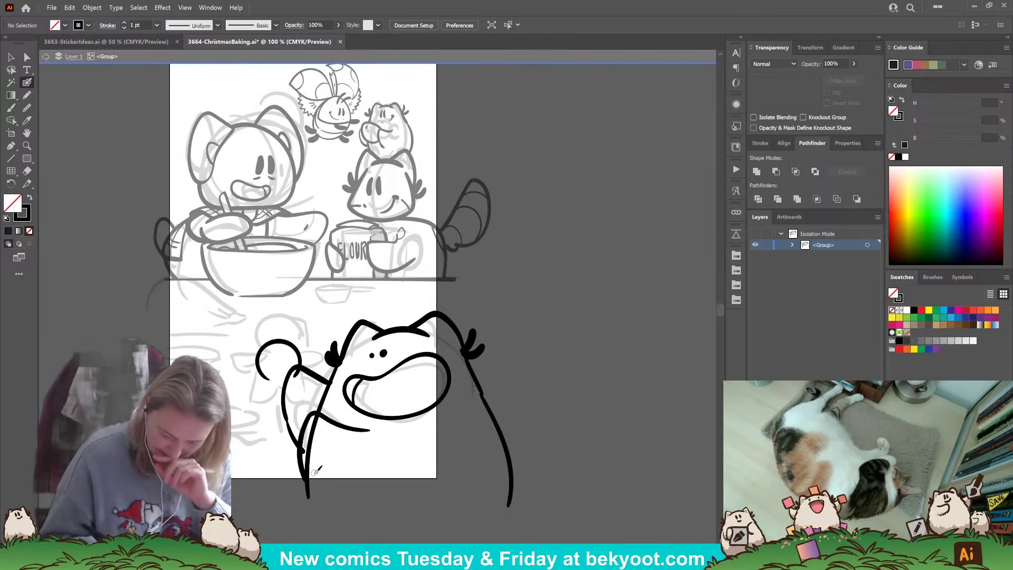
{"action": "mouse_move", "coordinate": [366, 431]}
{"action": "left_mouse_down"}
{"action": "mouse_move", "coordinate": [334, 425]}
{"action": "mouse_move", "coordinate": [359, 430]}
{"action": "left_mouse_up"}
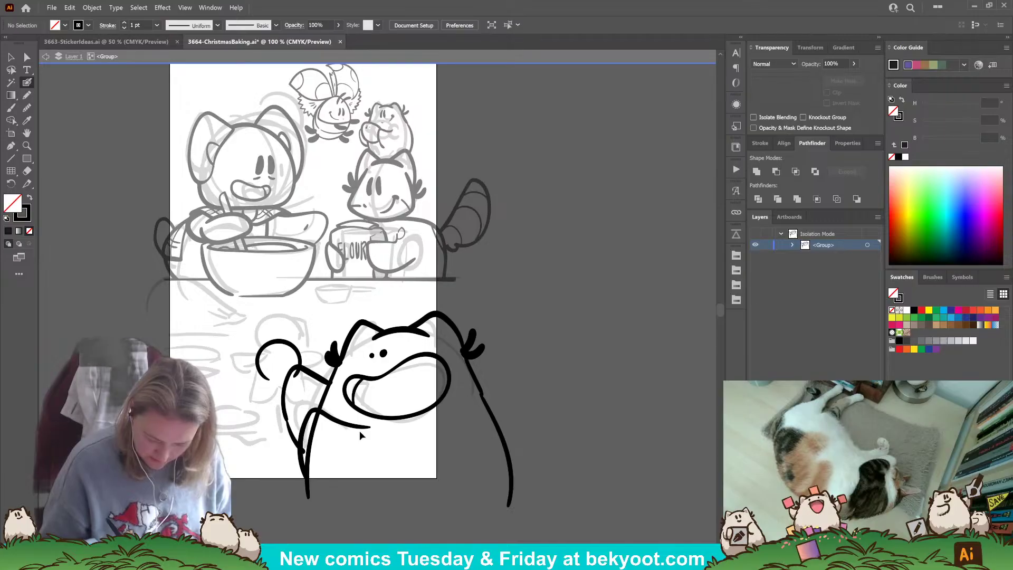
{"action": "left_click", "coordinate": [364, 431], "text": "ctrl"}
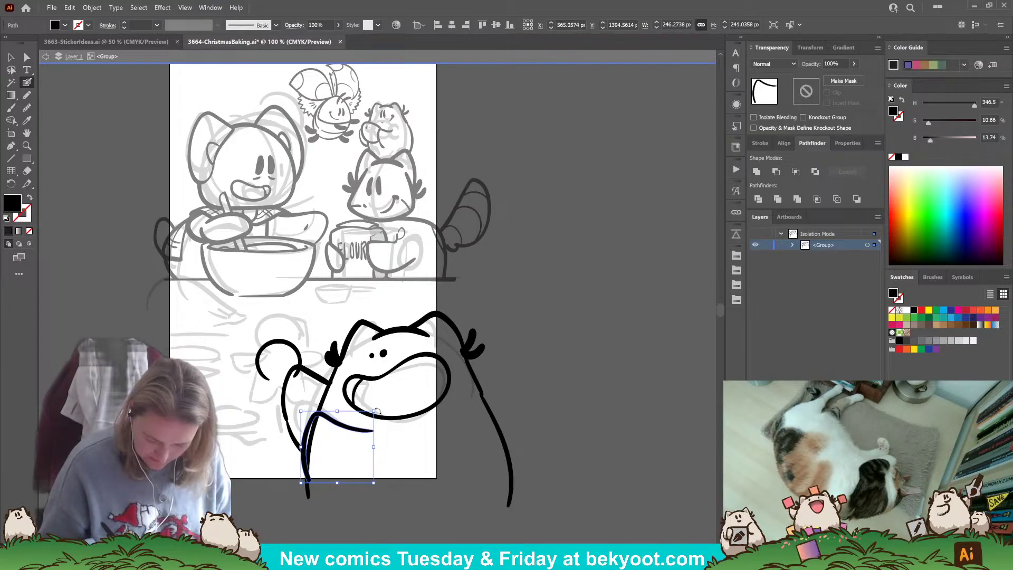
{"action": "left_click", "coordinate": [436, 464], "text": "ctrl"}
- Move the leftover round head outline away from the large character's arm, try squeezing it narrower, and remove it
{"action": "left_click_drag", "start_coordinate": [301, 363], "coordinate": [274, 367]}
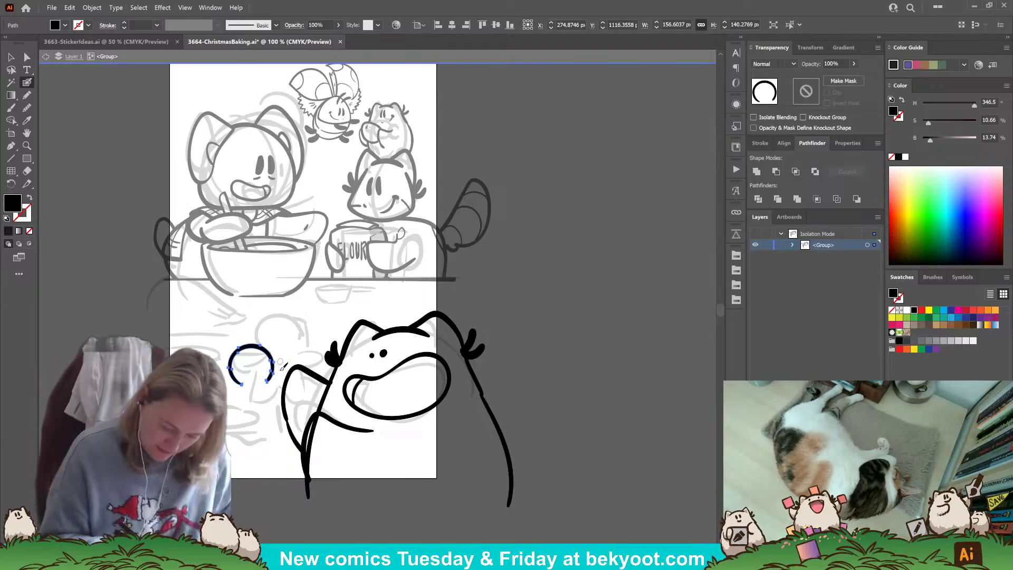
{"action": "left_click_drag", "start_coordinate": [274, 365], "coordinate": [248, 365]}
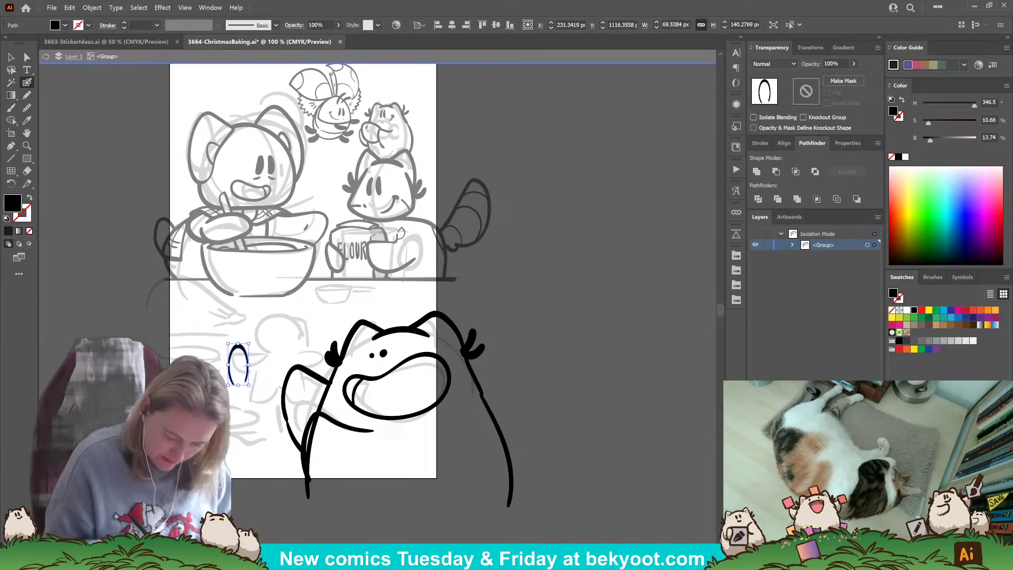
{"action": "key", "text": "ctrl+shift+a"}
{"action": "key", "text": "ctrl+z"}
{"action": "key", "text": "ctrl+z"}
{"action": "key", "text": "ctrl+z"}
{"action": "key", "text": "ctrl+z"}
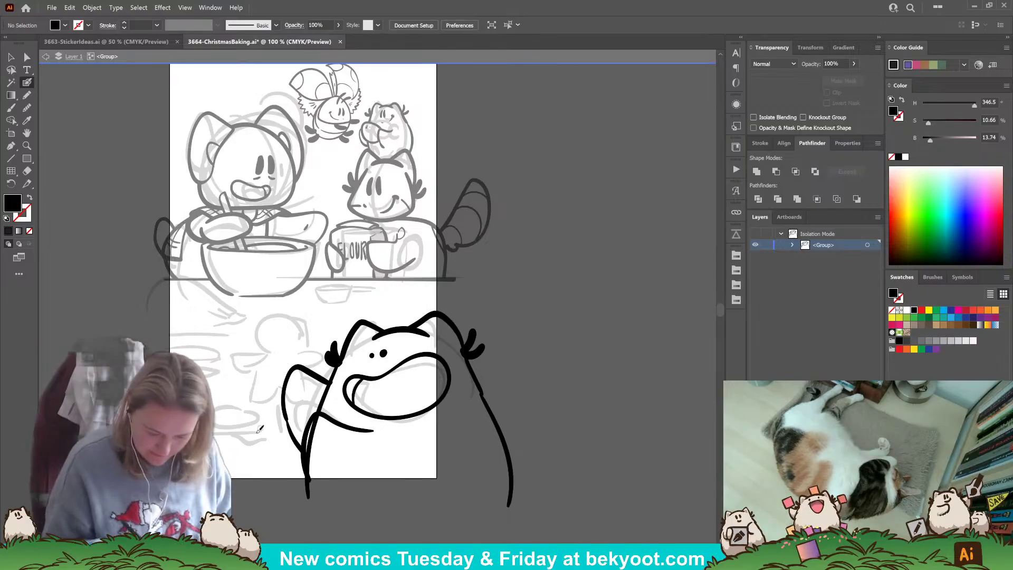
- Ink a round shape beside the large character's raised hand, with a small pointed tip on its upper edge
{"action": "mouse_move", "coordinate": [303, 378]}
{"action": "left_mouse_down"}
{"action": "mouse_move", "coordinate": [258, 333]}
{"action": "mouse_move", "coordinate": [299, 386]}
{"action": "left_mouse_up"}
{"action": "mouse_move", "coordinate": [286, 332]}
{"action": "left_mouse_down"}
{"action": "mouse_move", "coordinate": [302, 321]}
{"action": "mouse_move", "coordinate": [298, 340]}
{"action": "left_mouse_up"}
{"action": "left_click_drag", "start_coordinate": [275, 328], "coordinate": [311, 337]}
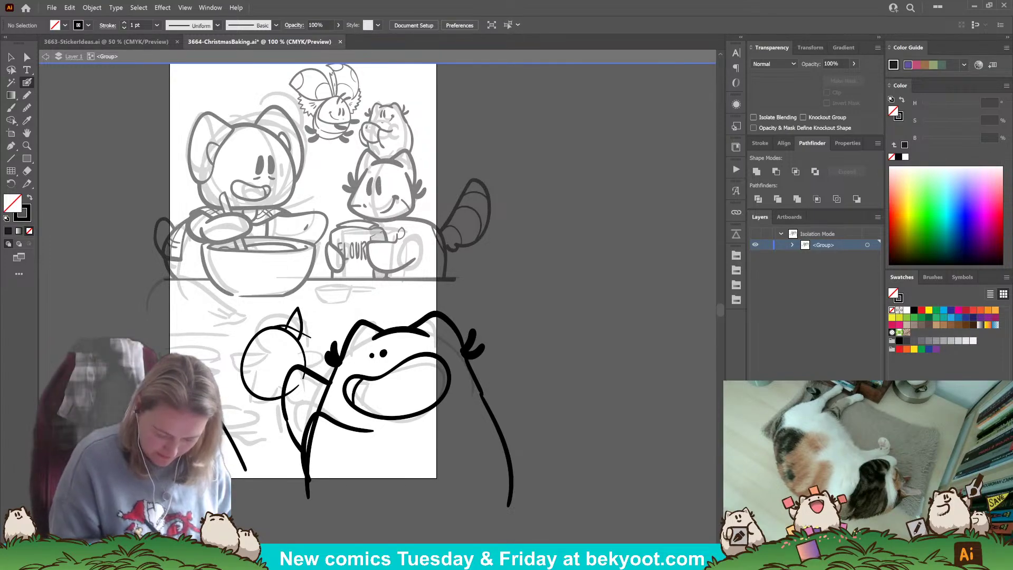
- Ink a jagged, humped outline across the lower-left of the page, ending in a curved stroke beside the large character's arm
{"action": "left_click_drag", "start_coordinate": [264, 466], "coordinate": [275, 504]}
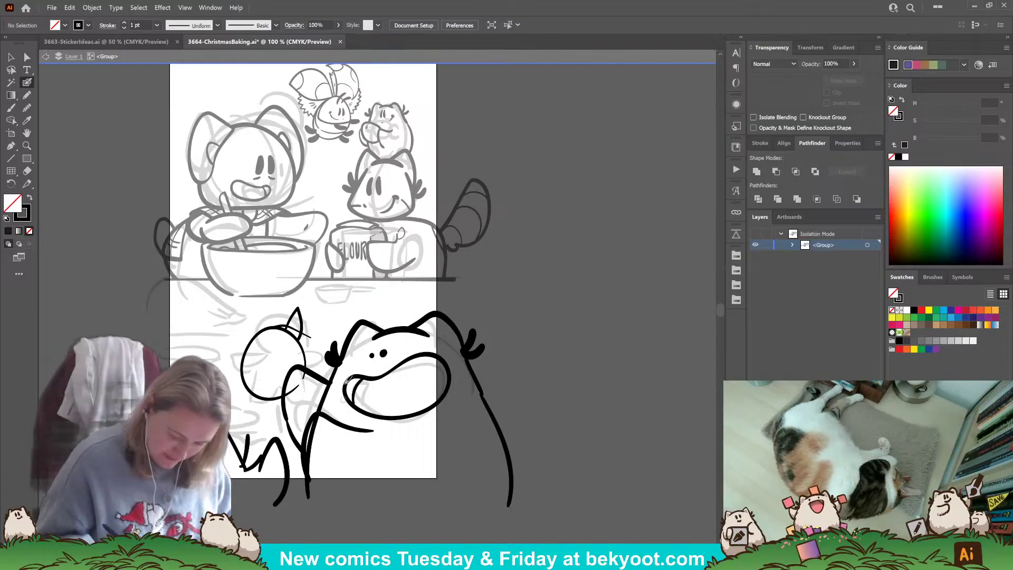
{"action": "left_click_drag", "start_coordinate": [255, 422], "coordinate": [312, 374]}
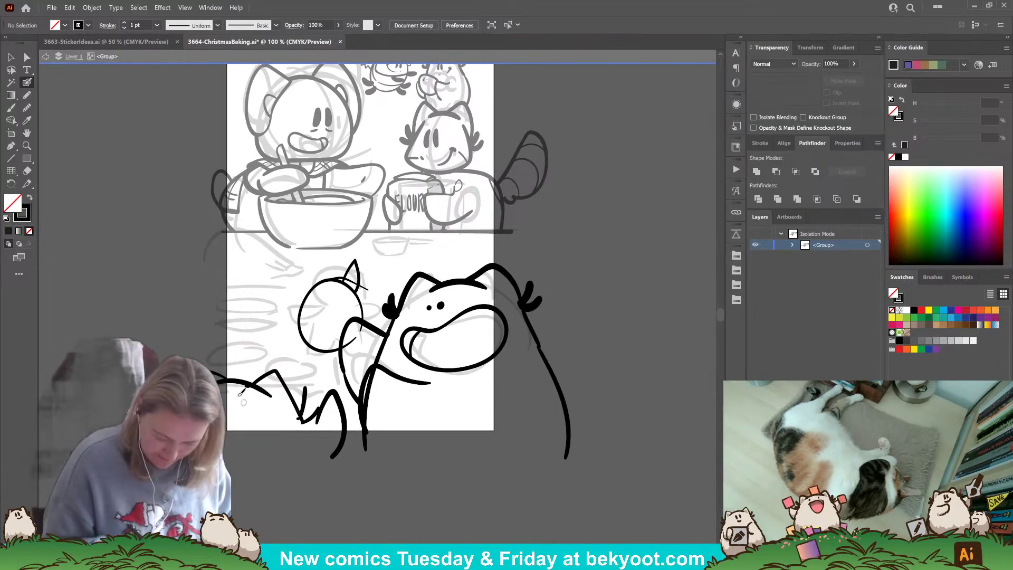
{"action": "key", "text": "shift+x"}
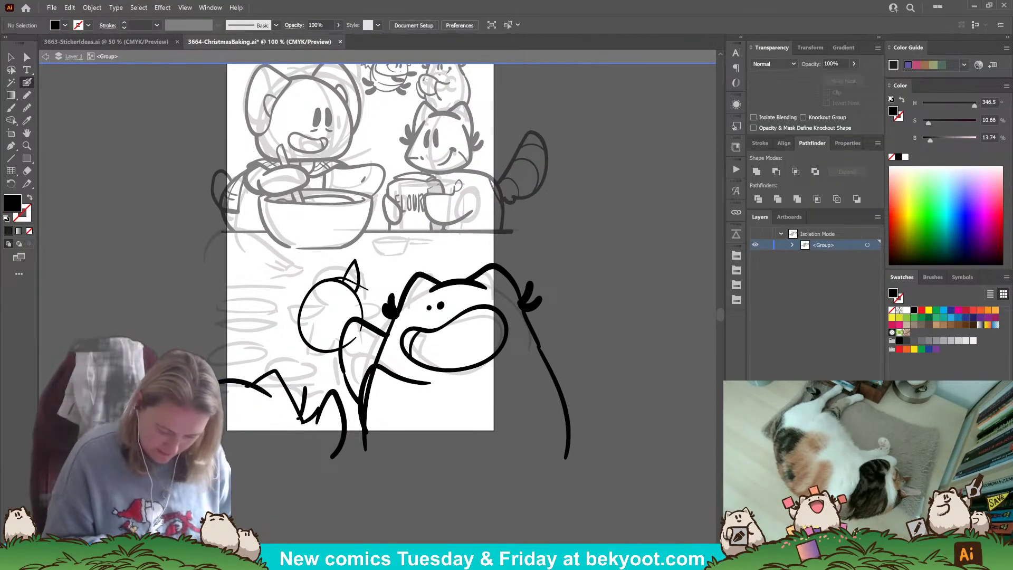
{"action": "key", "text": "shift+x"}
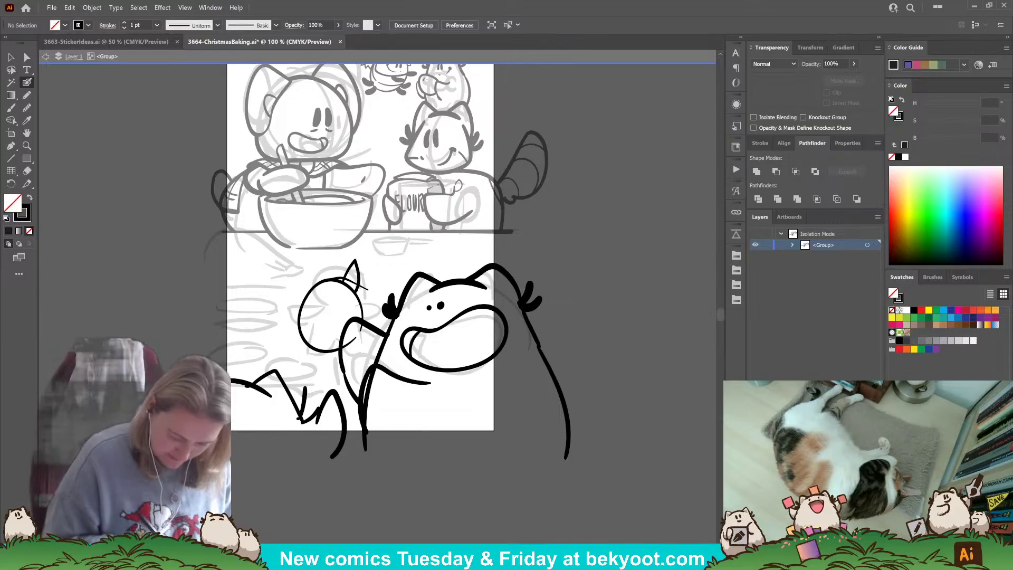
{"action": "mouse_move", "coordinate": [344, 411]}
{"action": "left_mouse_down"}
{"action": "mouse_move", "coordinate": [282, 465]}
{"action": "mouse_move", "coordinate": [327, 428]}
{"action": "left_mouse_up"}
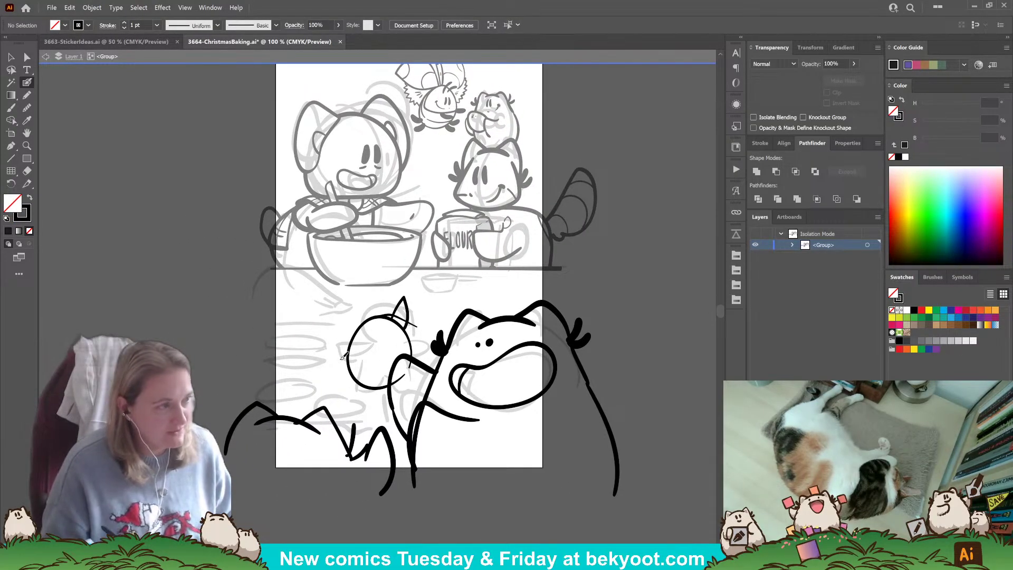
- Select all the inked lines of the lower drawing and scale them down slightly to fit the page better
{"action": "key", "text": "v"}
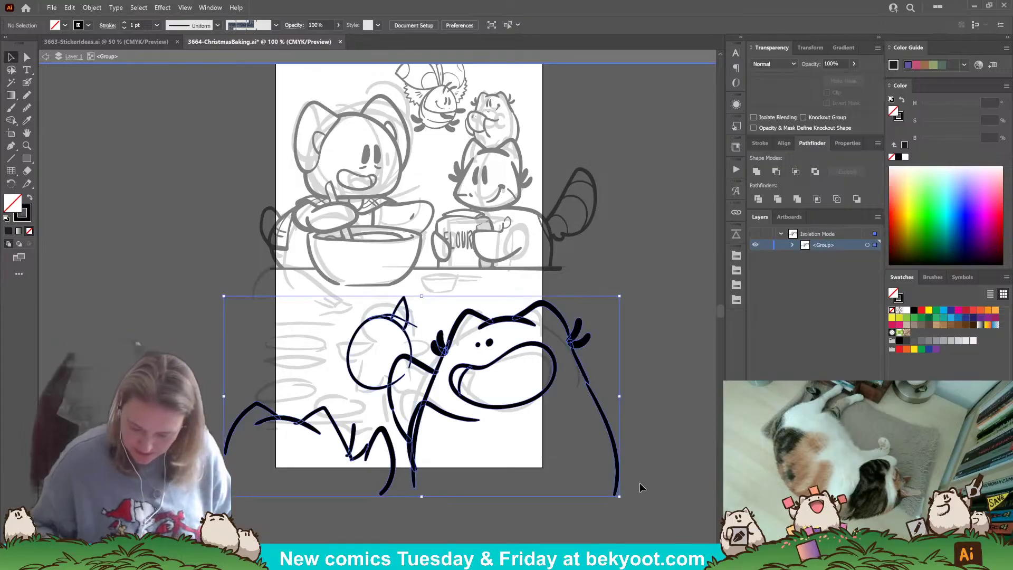
{"action": "left_click_drag", "start_coordinate": [640, 489], "coordinate": [641, 490]}
{"action": "left_click_drag", "start_coordinate": [620, 296], "coordinate": [592, 308]}
{"action": "left_click_drag", "start_coordinate": [543, 331], "coordinate": [547, 324]}
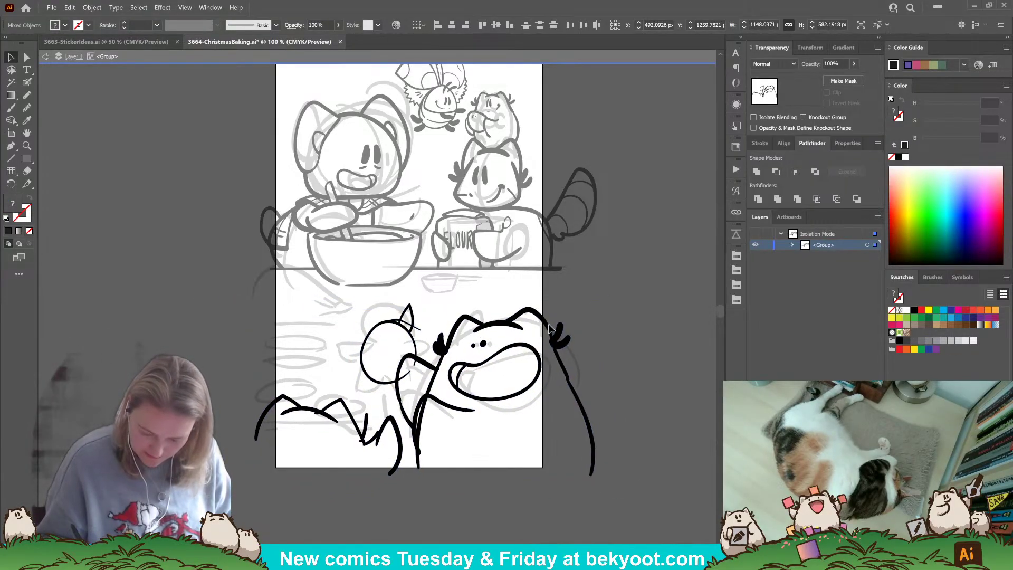
{"action": "left_click", "coordinate": [608, 267]}
- Group the round shape with its pointed tip and lower the group's opacity to 44%
{"action": "mouse_move", "coordinate": [380, 477]}
{"action": "left_mouse_down"}
{"action": "mouse_move", "coordinate": [376, 463]}
{"action": "mouse_move", "coordinate": [384, 470]}
{"action": "left_mouse_up"}
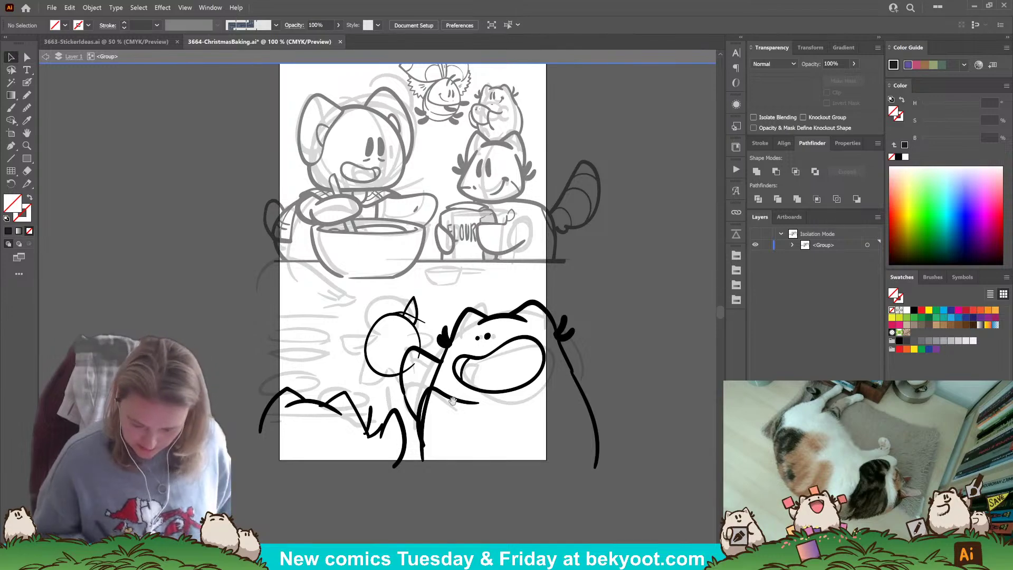
{"action": "scroll", "coordinate": [416, 409], "scroll_direction": "down", "scroll_amount": 1}
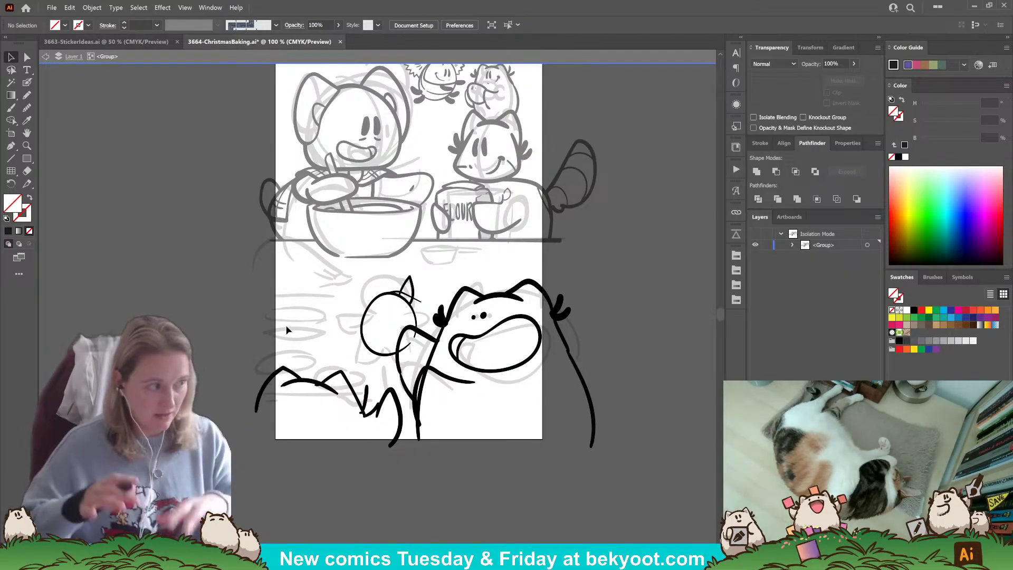
{"action": "scroll", "coordinate": [286, 330], "scroll_direction": "up", "scroll_amount": 3}
{"action": "scroll", "coordinate": [287, 330], "scroll_direction": "right", "scroll_amount": 2}
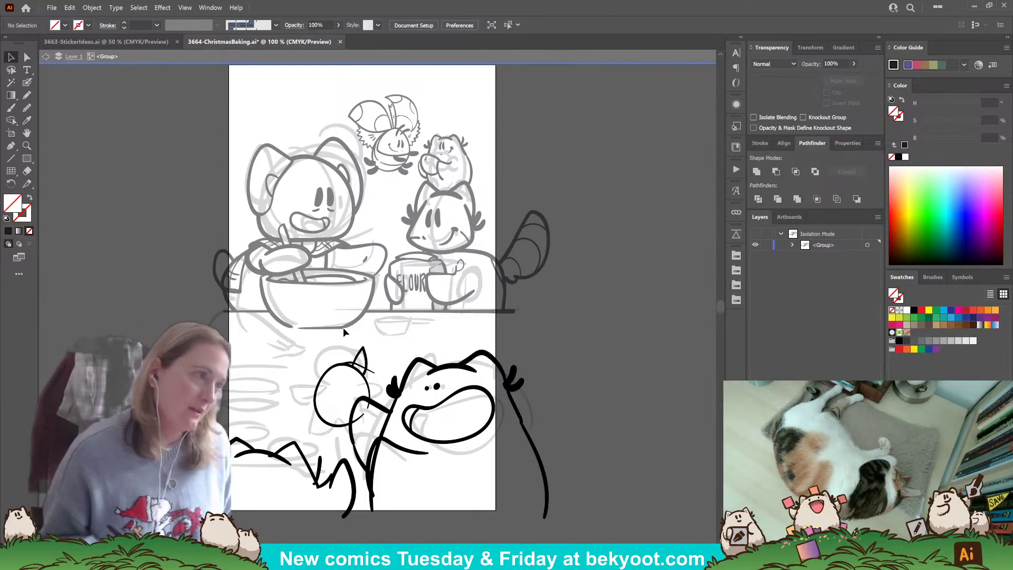
{"action": "scroll", "coordinate": [336, 327], "scroll_direction": "down", "scroll_amount": 3}
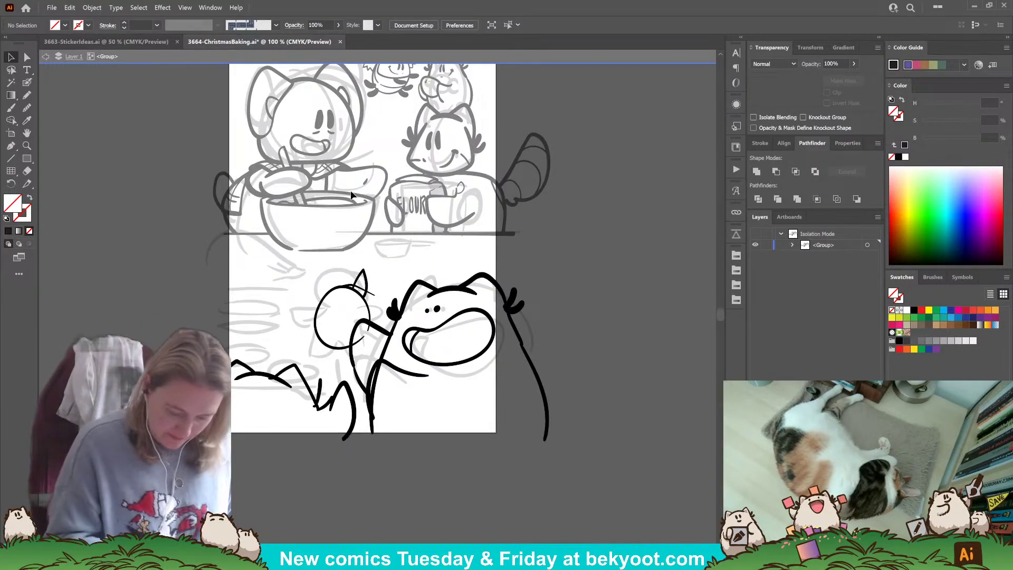
{"action": "left_click", "coordinate": [359, 293]}
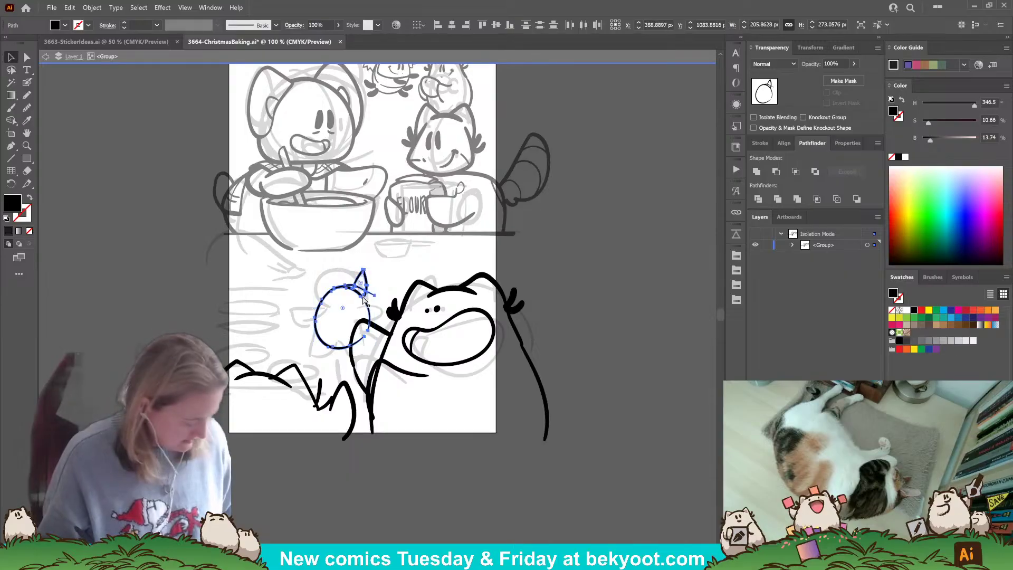
{"action": "key", "text": "ctrl+g"}
{"action": "left_click", "coordinate": [854, 64]}
{"action": "left_click_drag", "start_coordinate": [853, 76], "coordinate": [830, 77]}
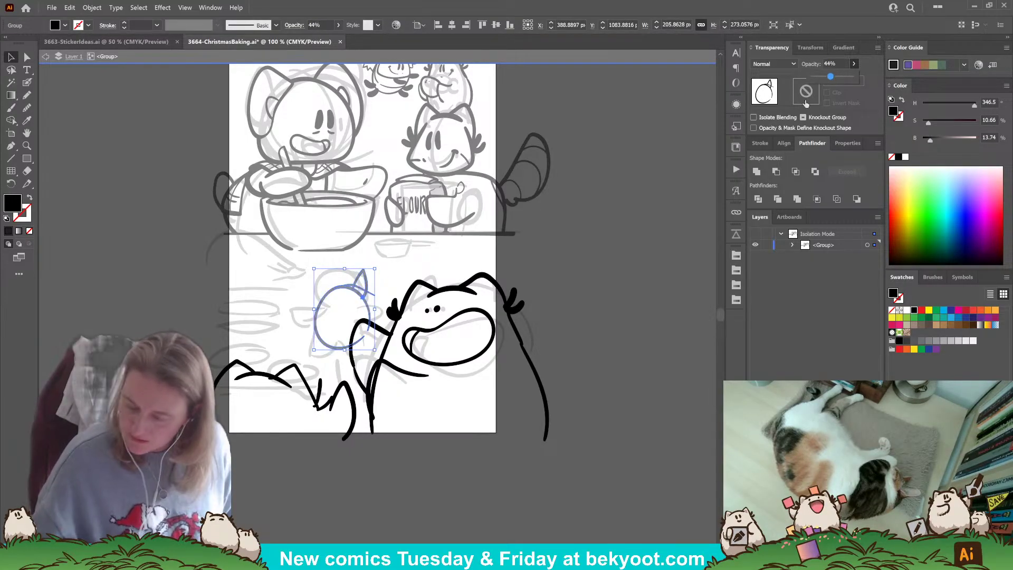
{"action": "left_click", "coordinate": [553, 273]}
- Ink a bold round outline over the faded round shape with a second line along its underside, undoing unwanted strokes
{"action": "left_click_drag", "start_coordinate": [375, 423], "coordinate": [376, 387]}
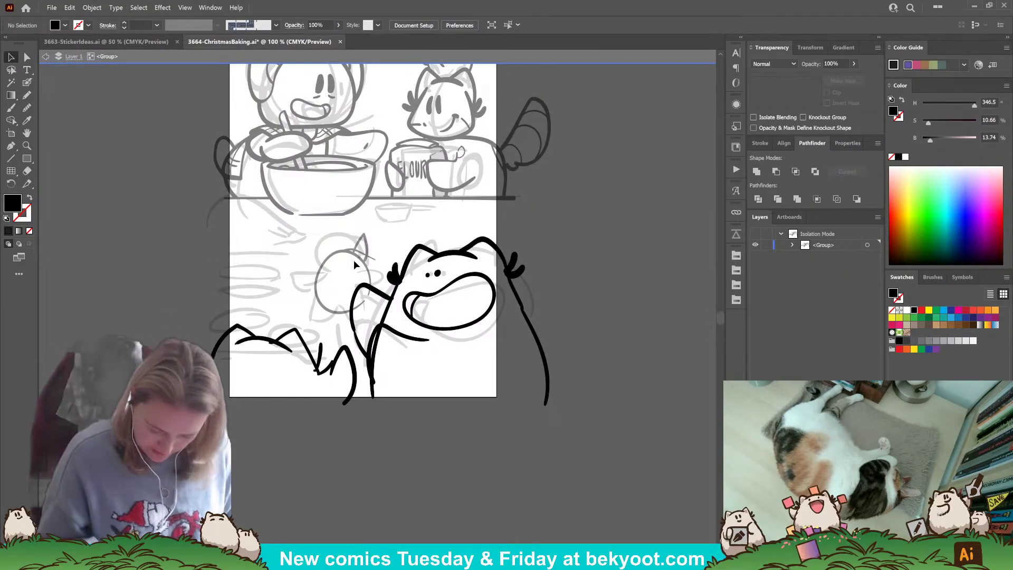
{"action": "key", "text": "b"}
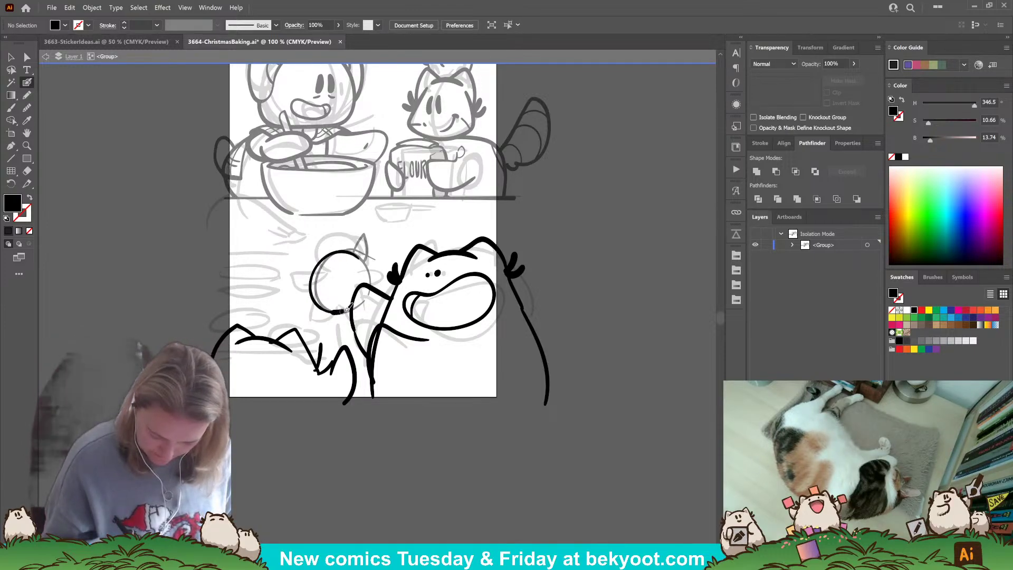
{"action": "left_click_drag", "start_coordinate": [345, 308], "coordinate": [348, 310]}
{"action": "key", "text": "ctrl+z"}
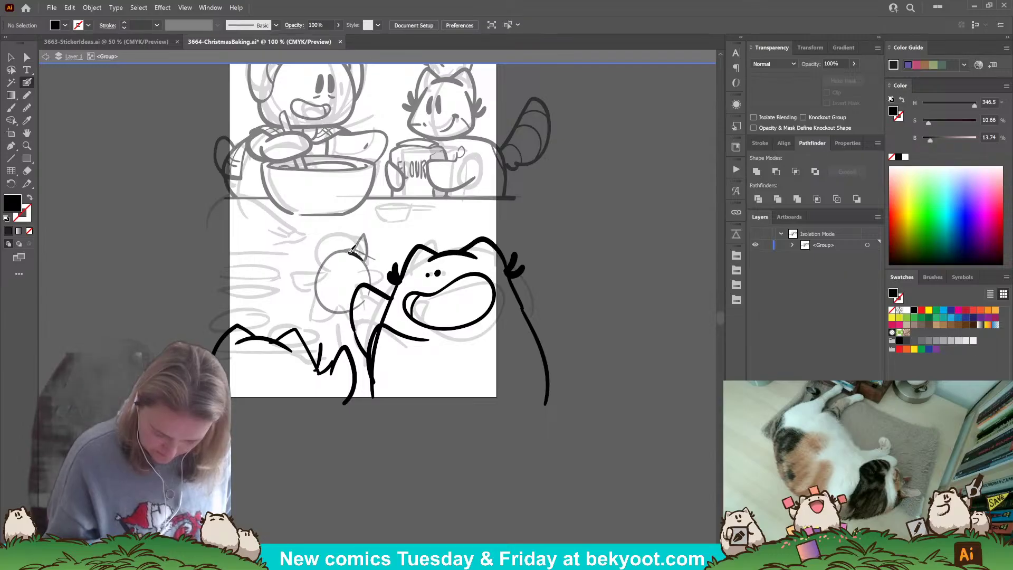
{"action": "left_click_drag", "start_coordinate": [327, 261], "coordinate": [318, 297]}
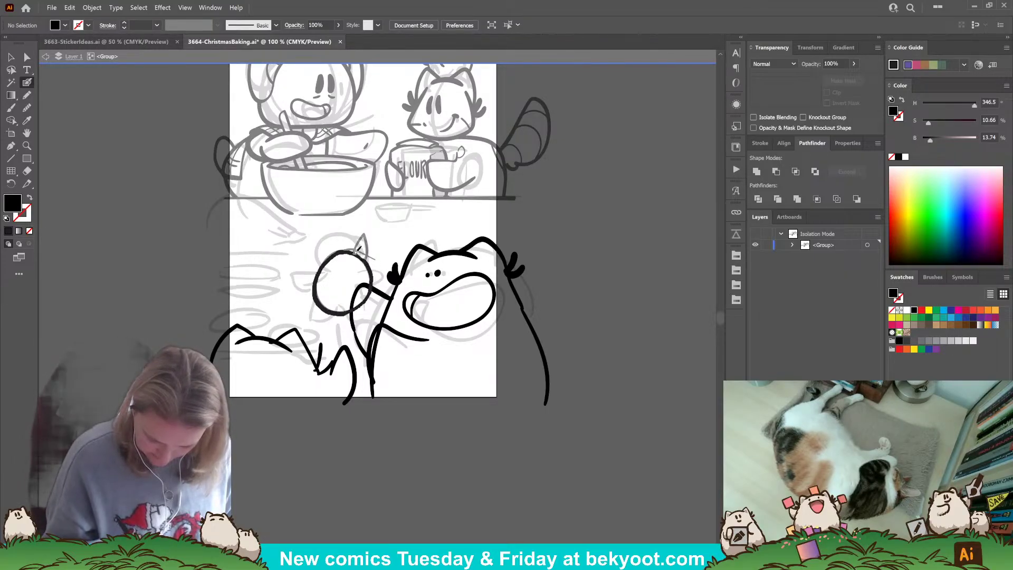
{"action": "left_click_drag", "start_coordinate": [362, 252], "coordinate": [364, 253]}
{"action": "mouse_move", "coordinate": [323, 263]}
{"action": "left_mouse_down"}
{"action": "mouse_move", "coordinate": [315, 301]}
{"action": "mouse_move", "coordinate": [329, 314]}
{"action": "mouse_move", "coordinate": [345, 317]}
{"action": "mouse_move", "coordinate": [315, 291]}
{"action": "mouse_move", "coordinate": [330, 313]}
{"action": "mouse_move", "coordinate": [353, 314]}
{"action": "mouse_move", "coordinate": [369, 303]}
{"action": "mouse_move", "coordinate": [369, 259]}
{"action": "left_mouse_up"}
{"action": "key", "text": "ctrl+z"}
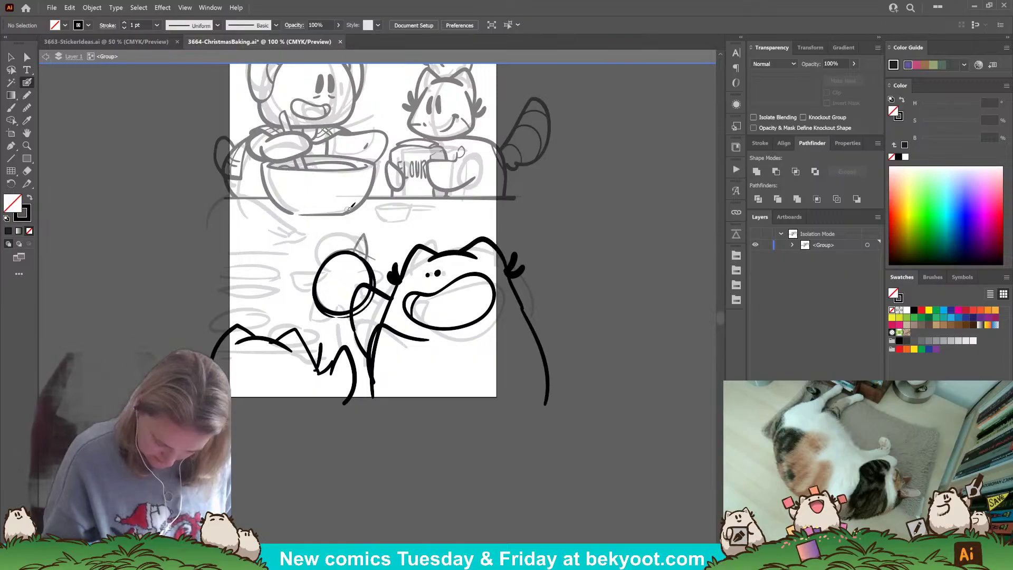
- Select the strokes of the new bold round outline and group them
{"action": "left_click", "coordinate": [320, 307], "text": "ctrl"}
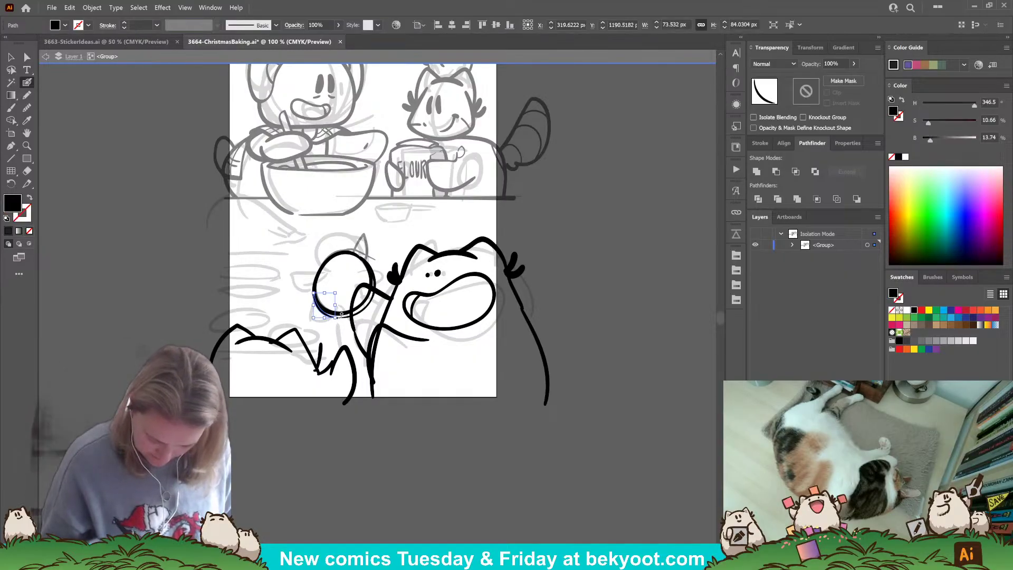
{"action": "left_click", "coordinate": [349, 318], "text": "ctrl+shift"}
{"action": "left_click", "coordinate": [346, 314], "text": "ctrl+shift"}
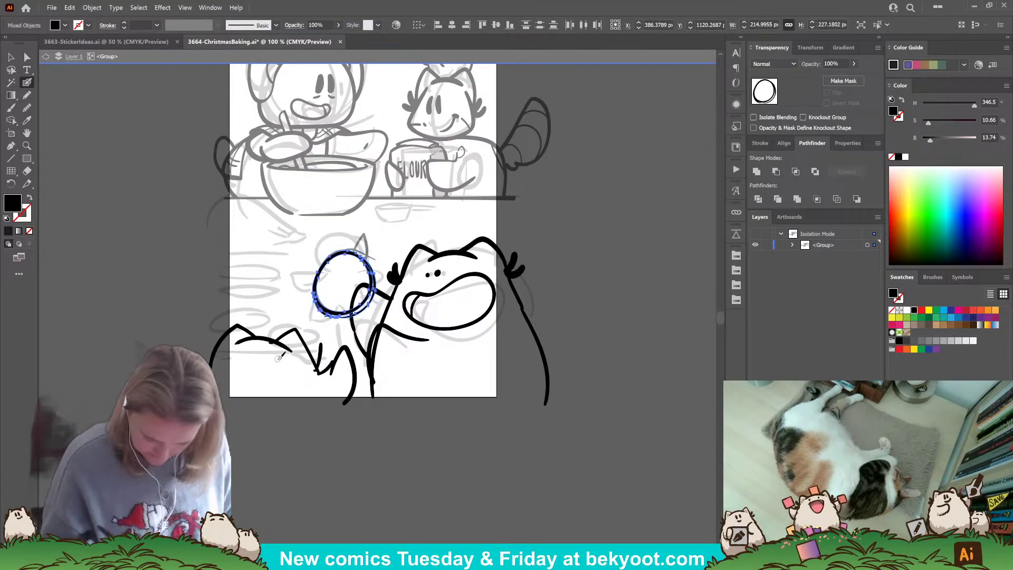
{"action": "key", "text": "ctrl+g"}
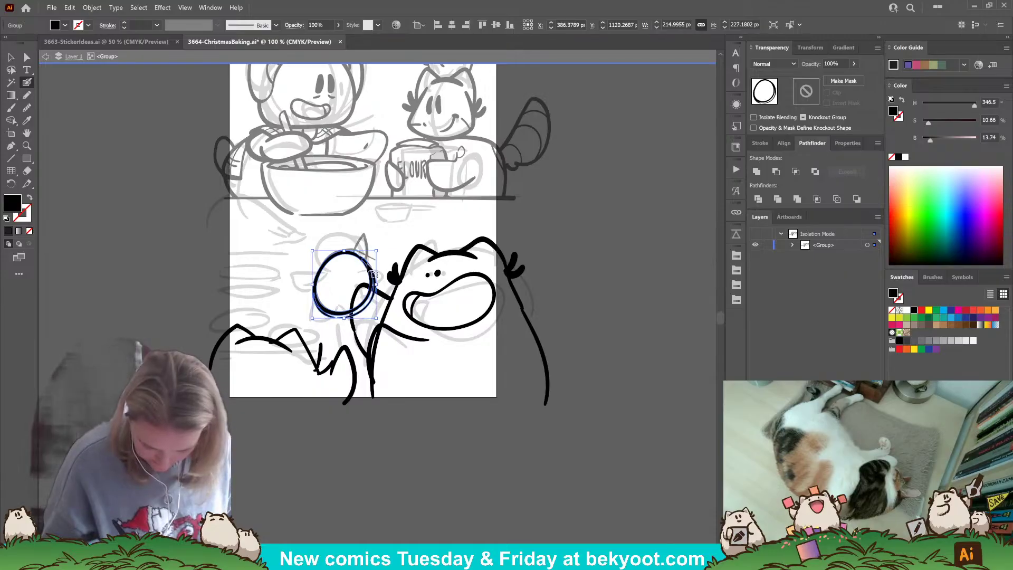
- Isolate the round outline's group and ink a small bauble cap on its top, undoing the first boxy version and redrawing it
{"action": "double_click", "coordinate": [372, 272], "text": "ctrl"}
{"action": "left_click_drag", "start_coordinate": [349, 246], "coordinate": [368, 244]}
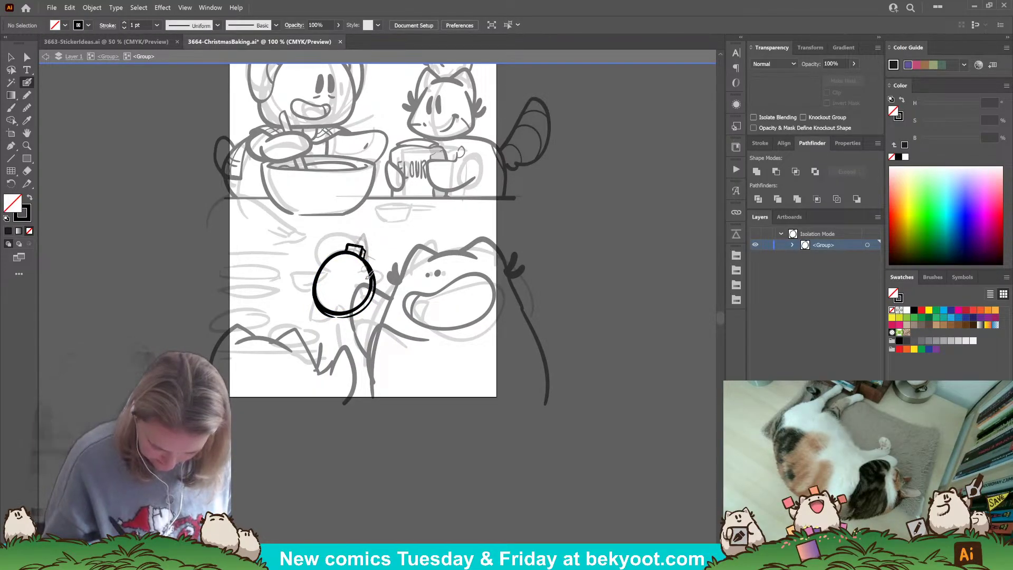
{"action": "key", "text": "ctrl+z"}
{"action": "left_click_drag", "start_coordinate": [348, 250], "coordinate": [364, 247]}
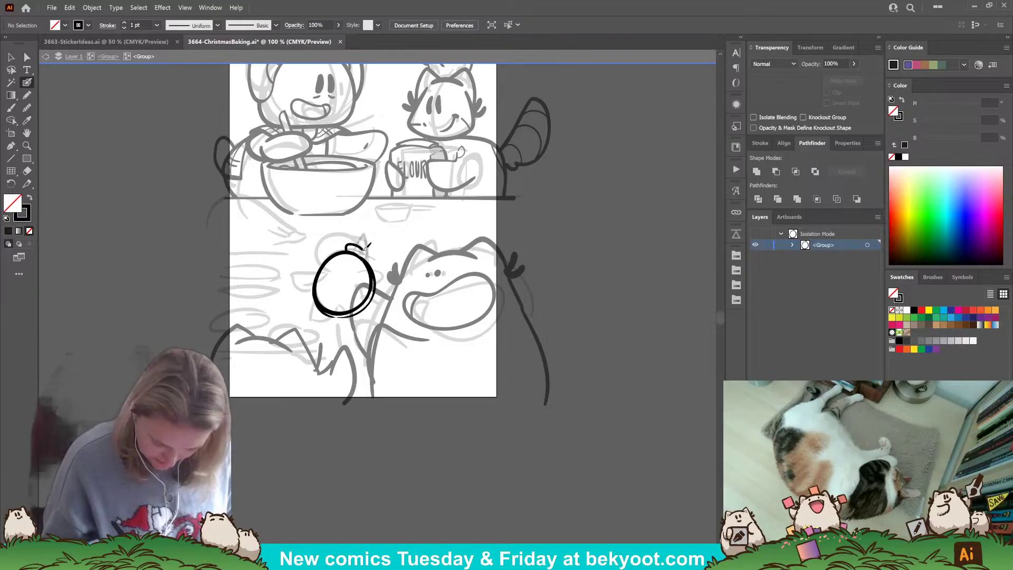
- Redraw the small cap on top of the egg-shaped outline with black brush strokes, including its short right edge
{"action": "left_click_drag", "start_coordinate": [362, 246], "coordinate": [358, 258]}
{"action": "key", "text": "ctrl+z"}
{"action": "key", "text": "ctrl+z"}
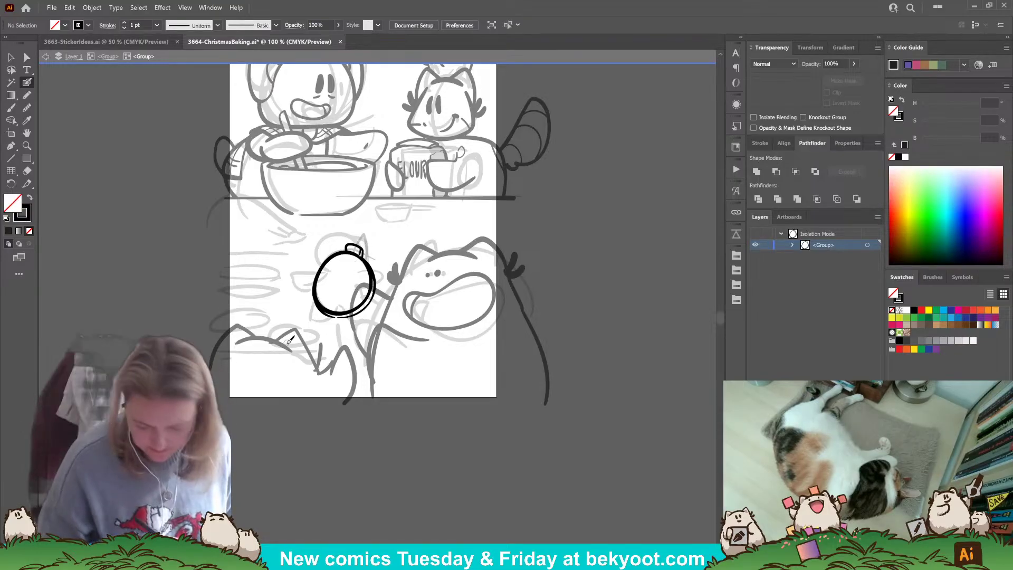
{"action": "key", "text": "shift+x"}
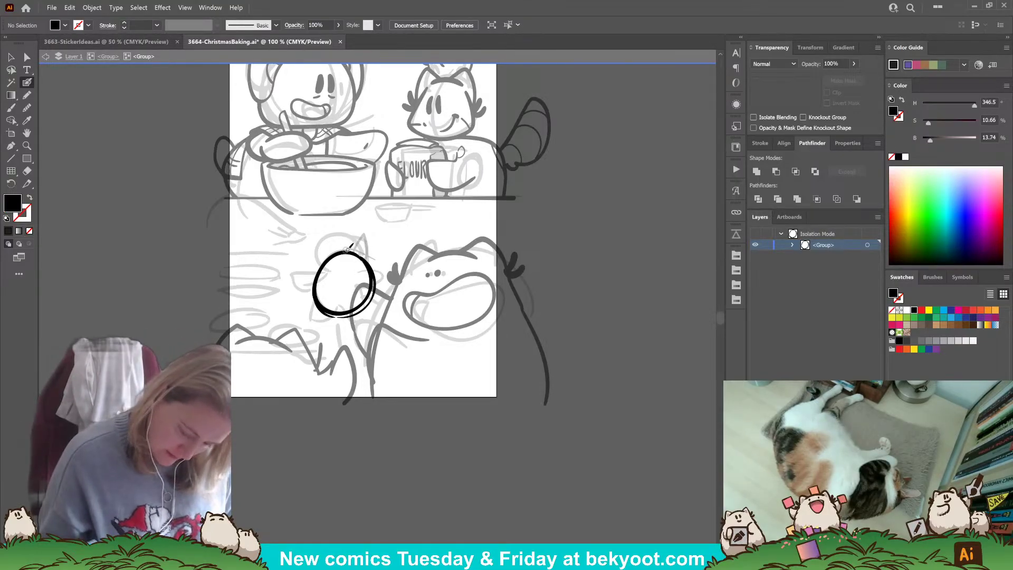
{"action": "left_click_drag", "start_coordinate": [345, 247], "coordinate": [363, 250]}
{"action": "key", "text": "shift+x"}
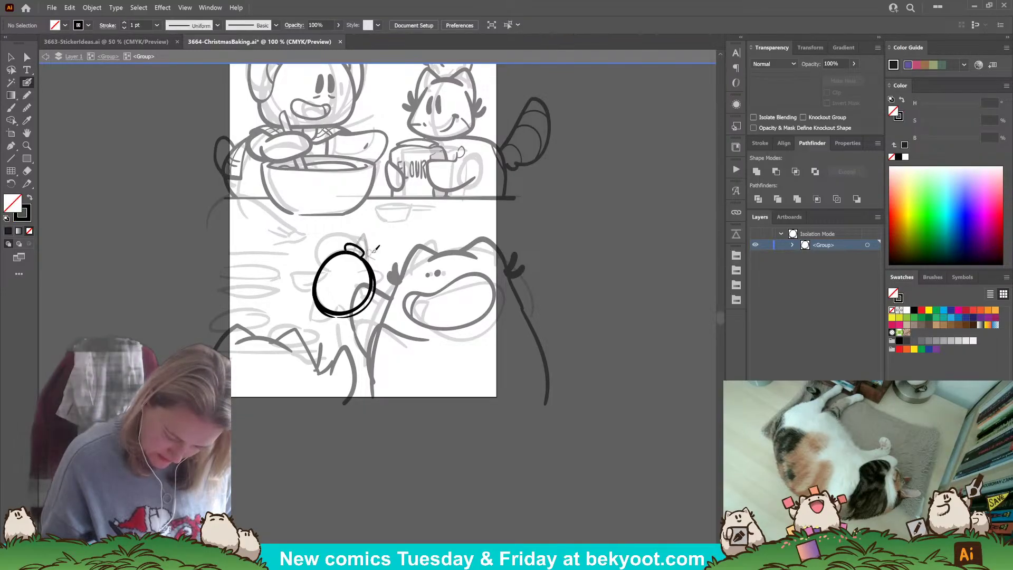
{"action": "left_click_drag", "start_coordinate": [363, 251], "coordinate": [364, 256]}
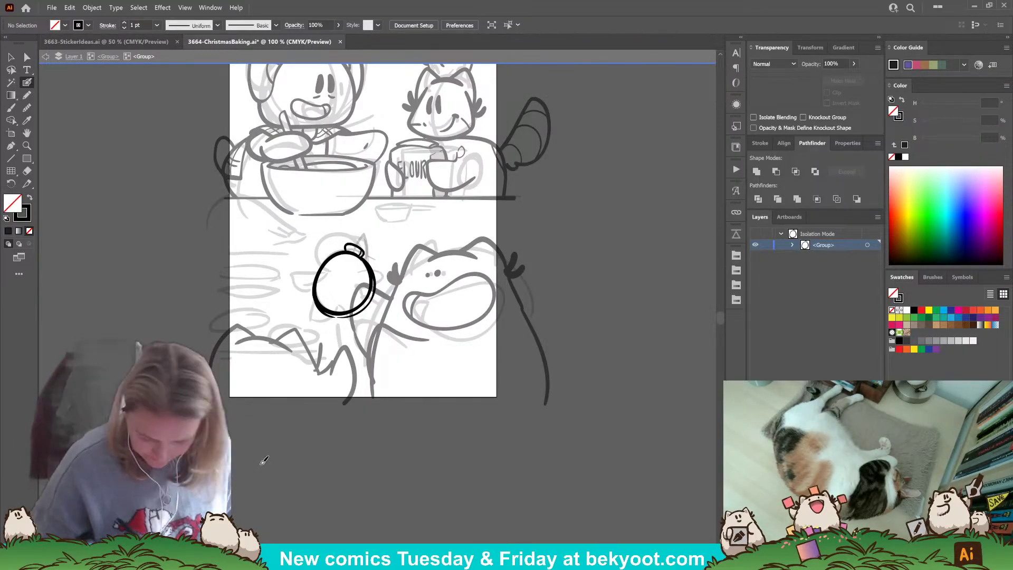
- Erase the part of the egg-shaped outline that runs beneath the cap, leaving a gap between the cap's two sides
{"action": "left_click", "coordinate": [351, 255], "text": "ctrl"}
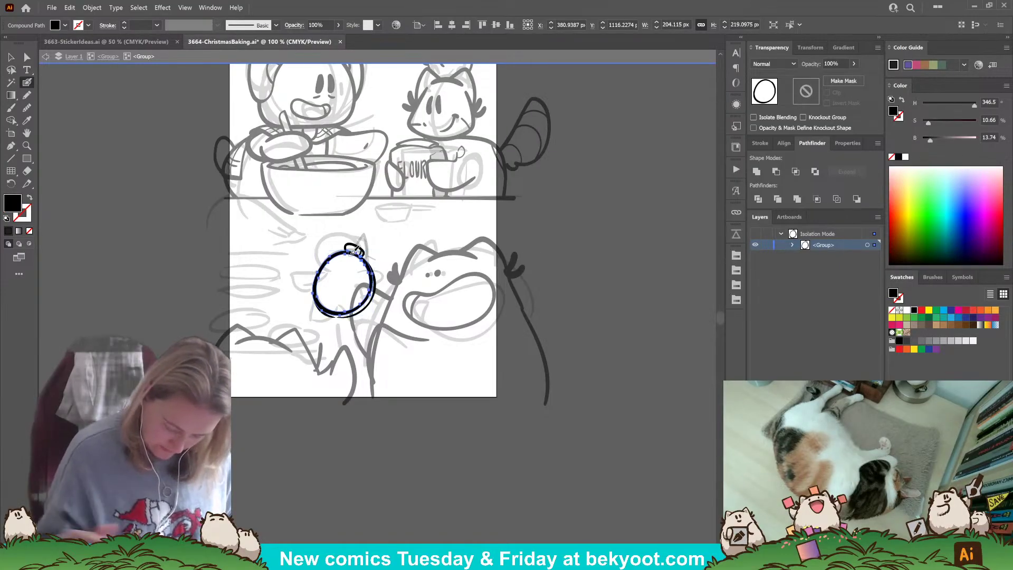
{"action": "scroll", "coordinate": [389, 295], "scroll_direction": "up", "scroll_amount": 3}
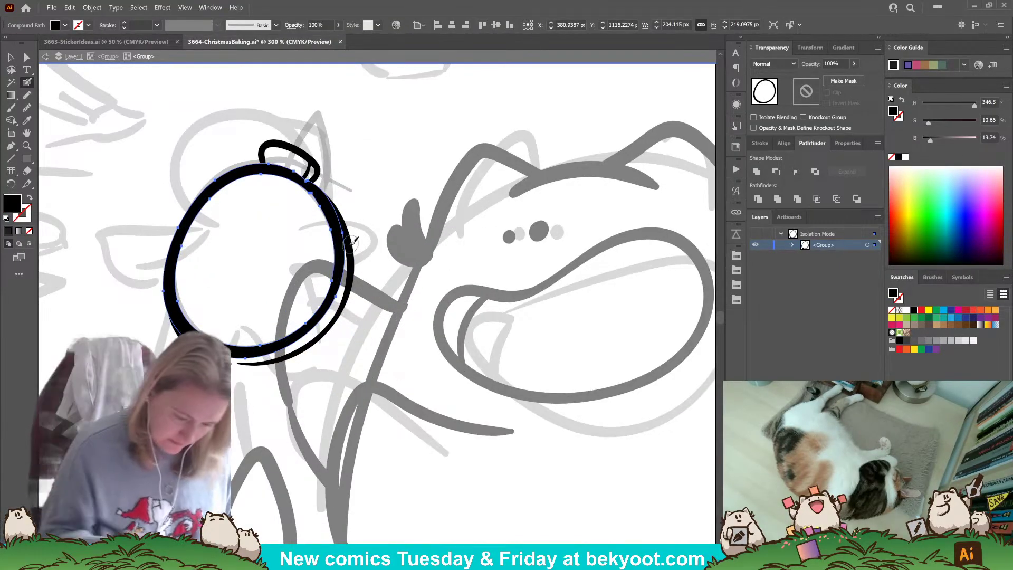
{"action": "mouse_move", "coordinate": [279, 167]}
{"action": "left_mouse_down"}
{"action": "mouse_move", "coordinate": [272, 158]}
{"action": "mouse_move", "coordinate": [267, 181]}
{"action": "mouse_move", "coordinate": [301, 167]}
{"action": "mouse_move", "coordinate": [283, 181]}
{"action": "left_mouse_up"}
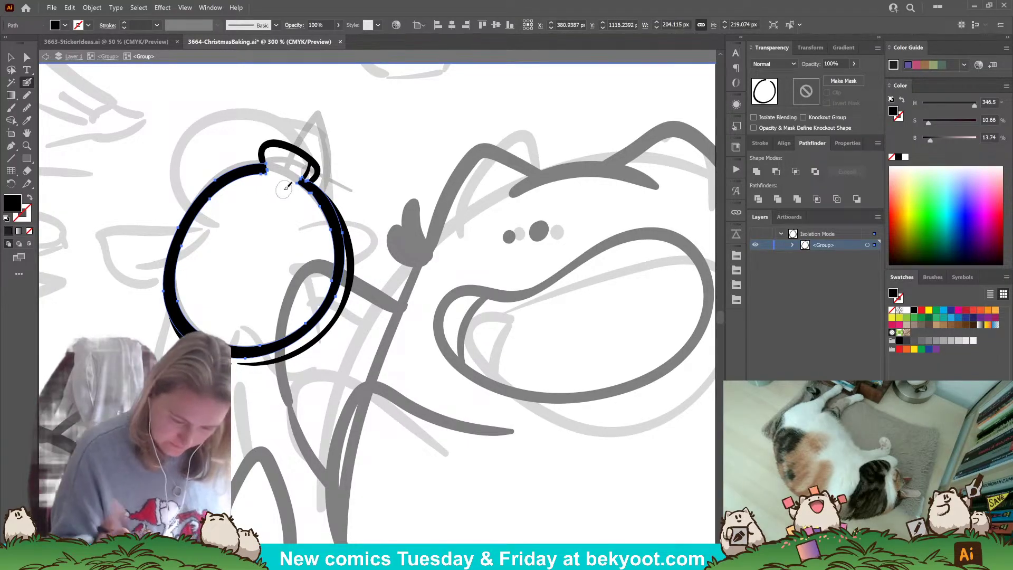
{"action": "left_click", "coordinate": [28, 108]}
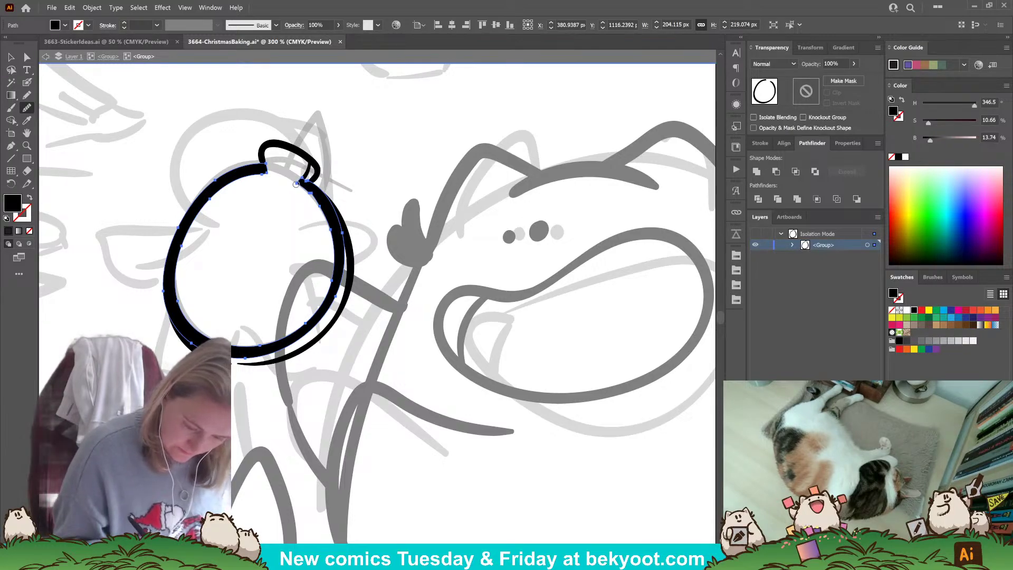
{"action": "key", "text": "ctrl+shift+a"}
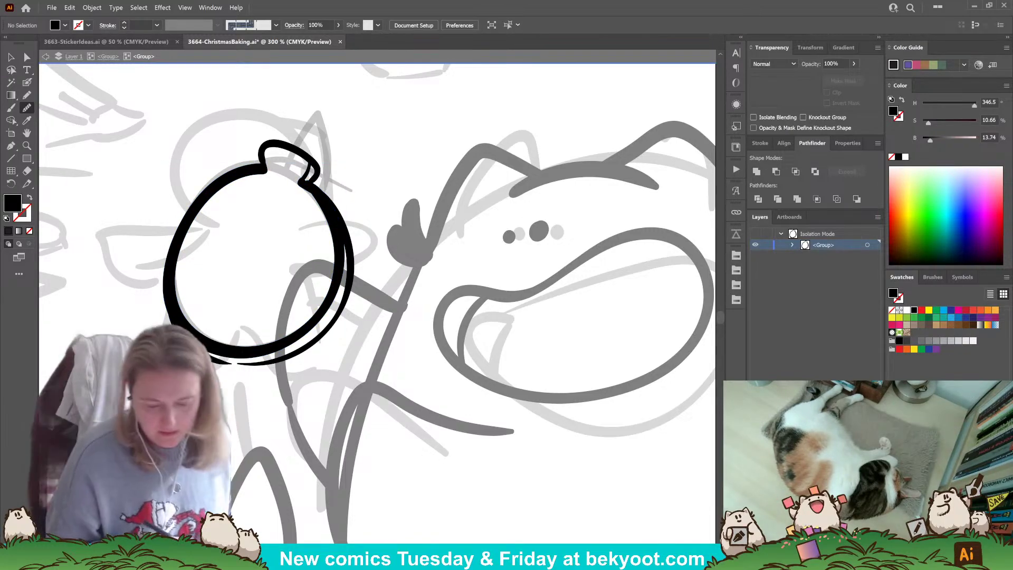
- Adjust the outline's anchor points at both ends of the gap so they meet the base of the cap cleanly
{"action": "left_click", "coordinate": [27, 57]}
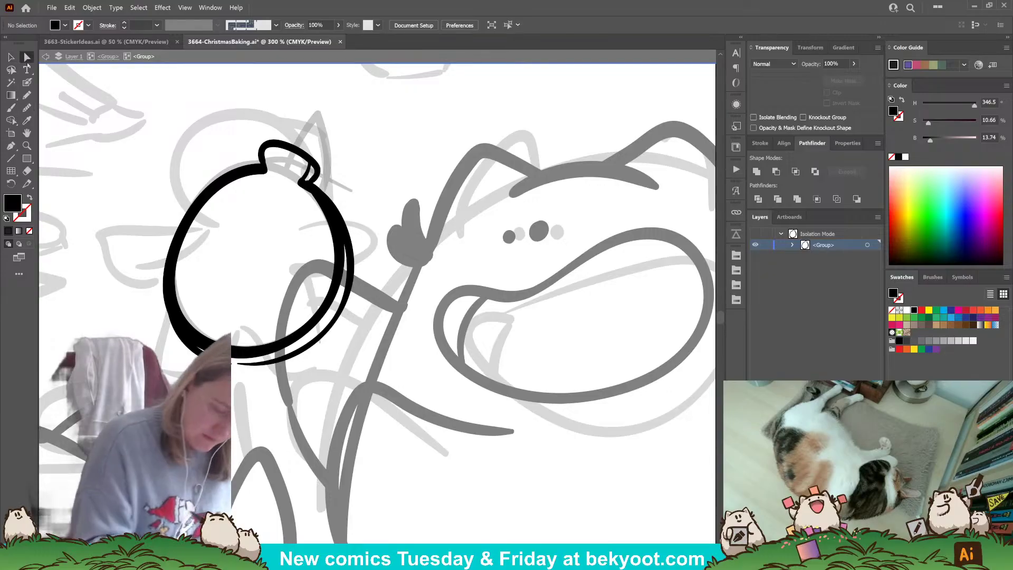
{"action": "left_click", "coordinate": [242, 176]}
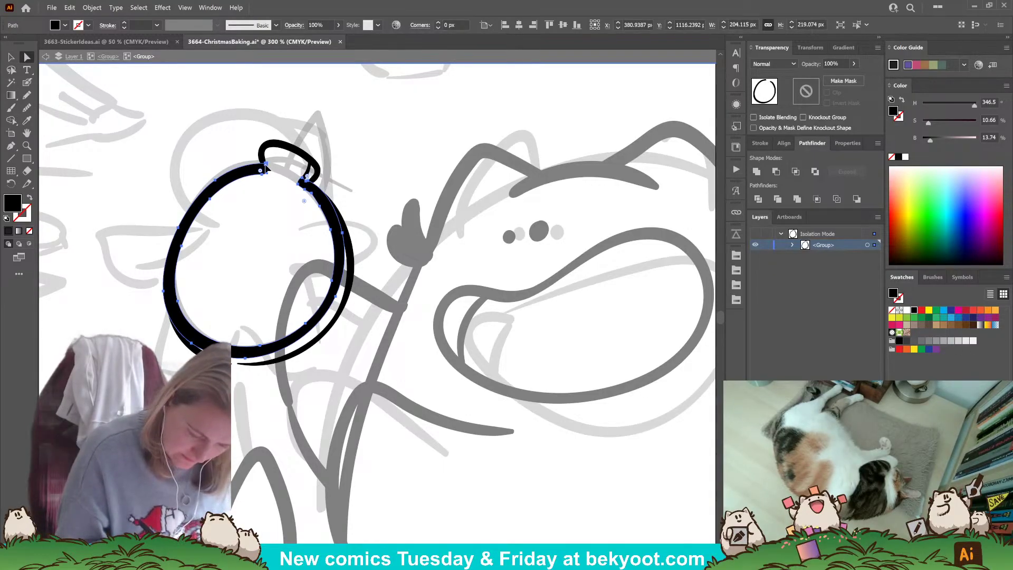
{"action": "left_click", "coordinate": [266, 168]}
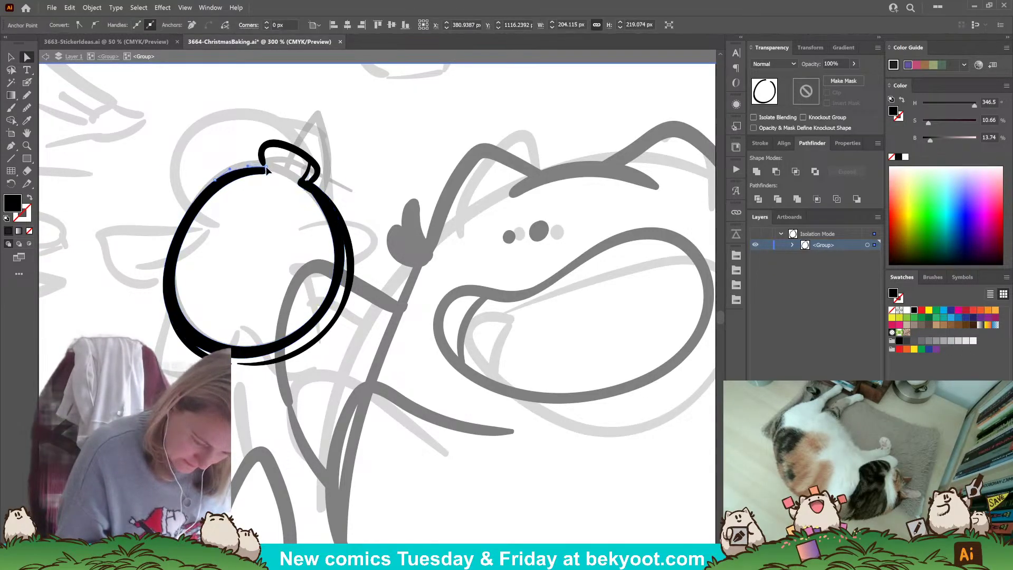
{"action": "left_click", "coordinate": [266, 172]}
{"action": "left_click_drag", "start_coordinate": [262, 166], "coordinate": [257, 158]}
{"action": "left_click", "coordinate": [260, 153]}
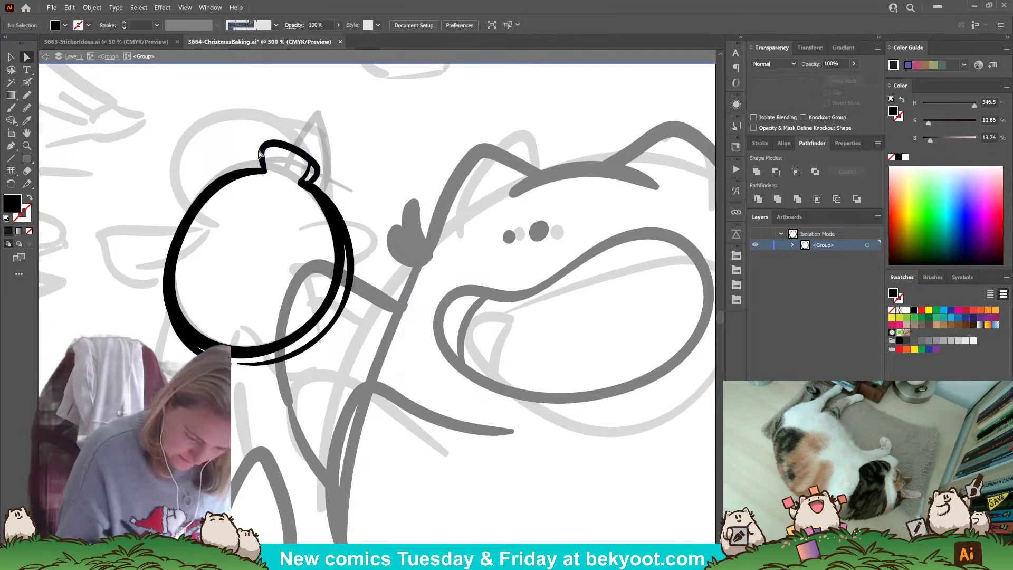
{"action": "left_click", "coordinate": [342, 225]}
{"action": "left_click_drag", "start_coordinate": [316, 186], "coordinate": [305, 179]}
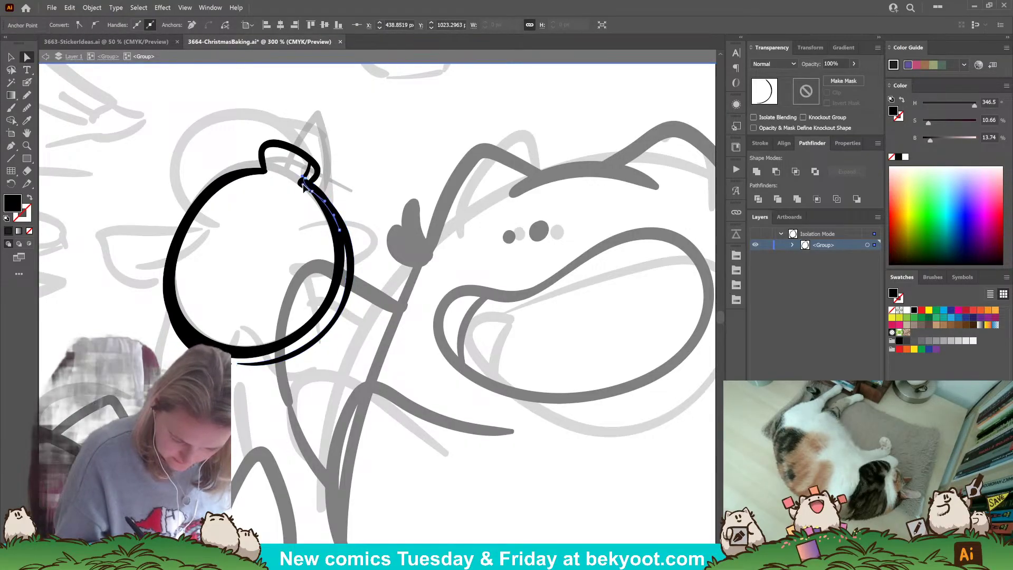
{"action": "left_click", "coordinate": [363, 174]}
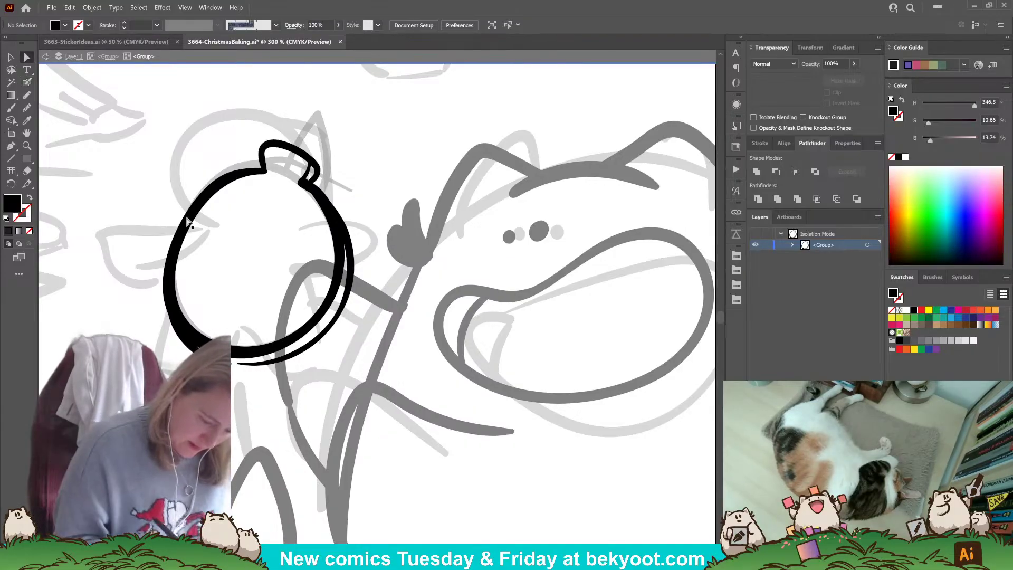
- Smooth the left side and lower right curve of the egg-shaped outline with the Smooth tool
{"action": "left_click", "coordinate": [207, 313]}
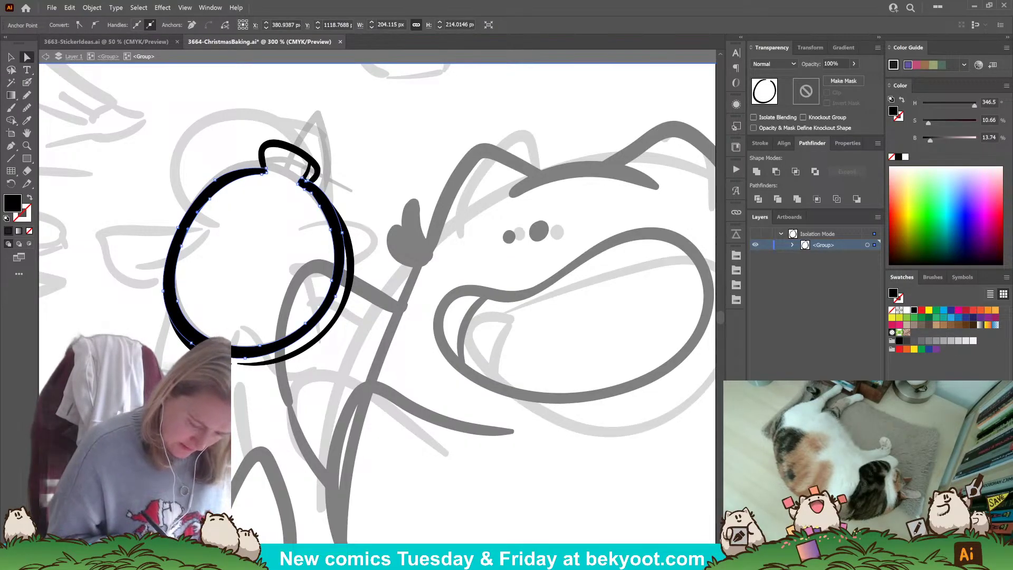
{"action": "left_click", "coordinate": [27, 107]}
{"action": "left_click_drag", "start_coordinate": [211, 199], "coordinate": [197, 327]}
{"action": "left_click_drag", "start_coordinate": [250, 177], "coordinate": [168, 323]}
{"action": "mouse_move", "coordinate": [231, 345]}
{"action": "left_mouse_down"}
{"action": "mouse_move", "coordinate": [324, 299]}
{"action": "mouse_move", "coordinate": [337, 255]}
{"action": "left_mouse_up"}
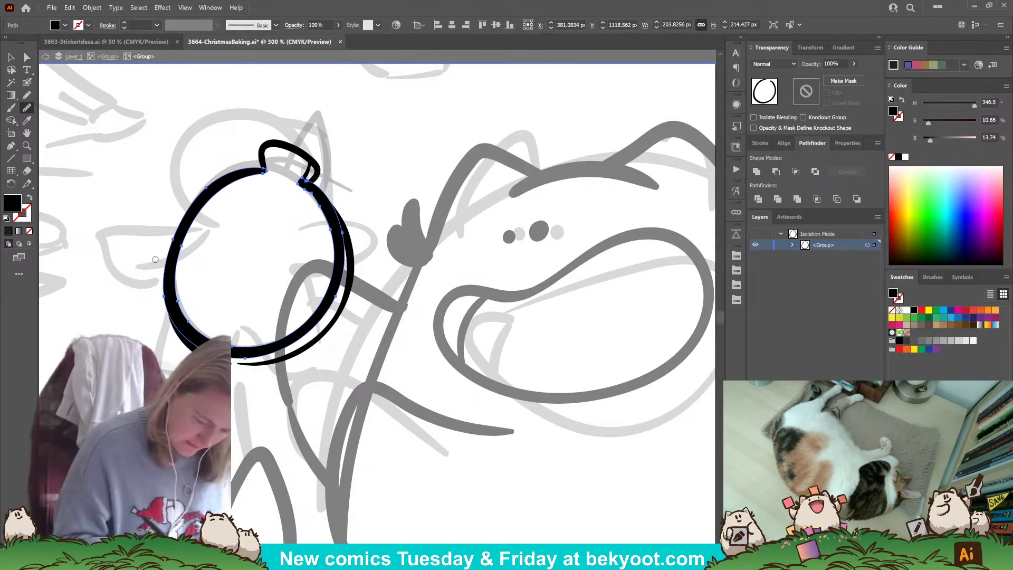
- Move the anchor points on the inner left edge of the egg-shaped outline outward to thin the line there
{"action": "left_click", "coordinate": [11, 56]}
{"action": "key", "text": "a"}
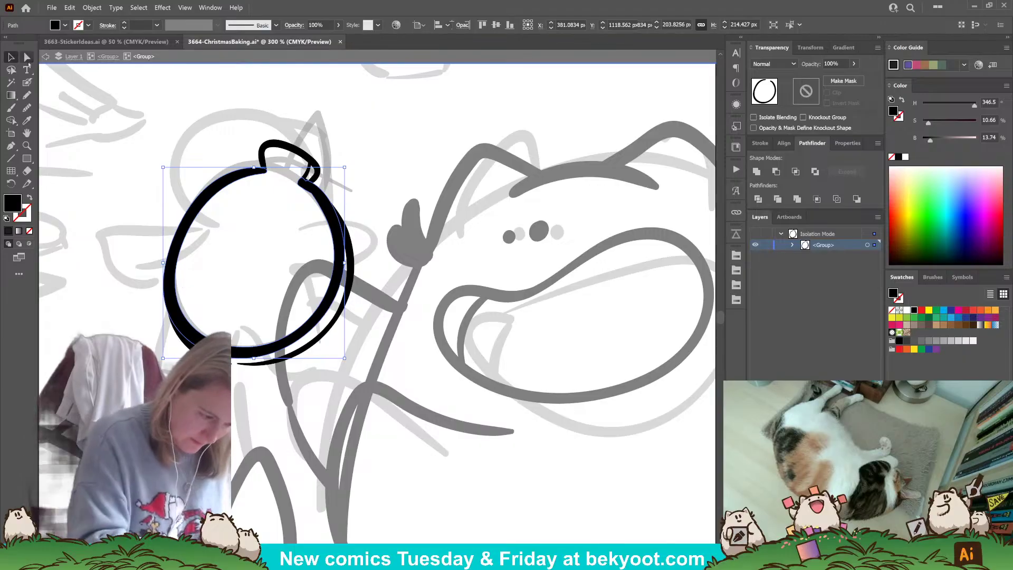
{"action": "left_click", "coordinate": [210, 256]}
{"action": "left_click", "coordinate": [196, 218]}
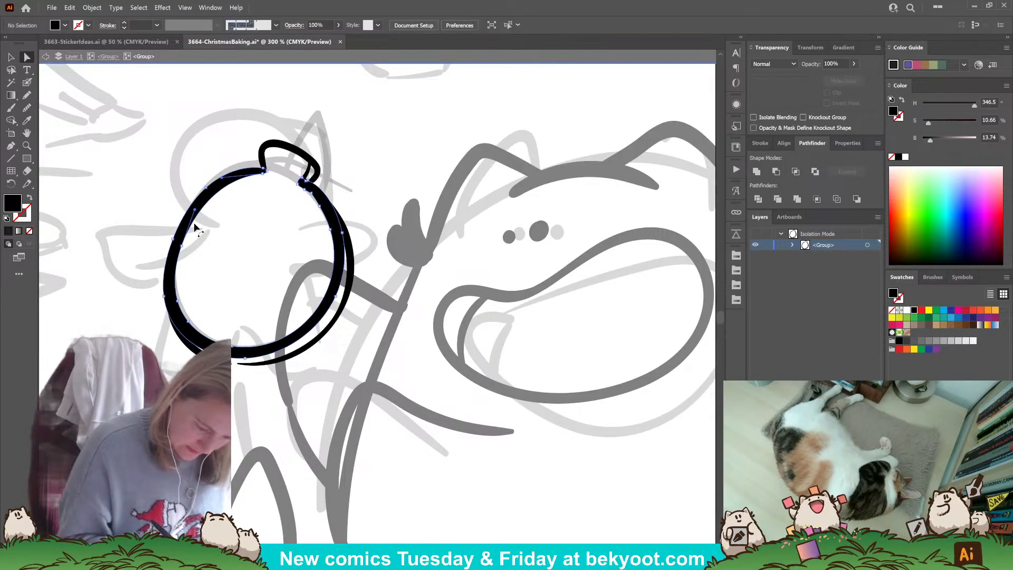
{"action": "left_click", "coordinate": [12, 56]}
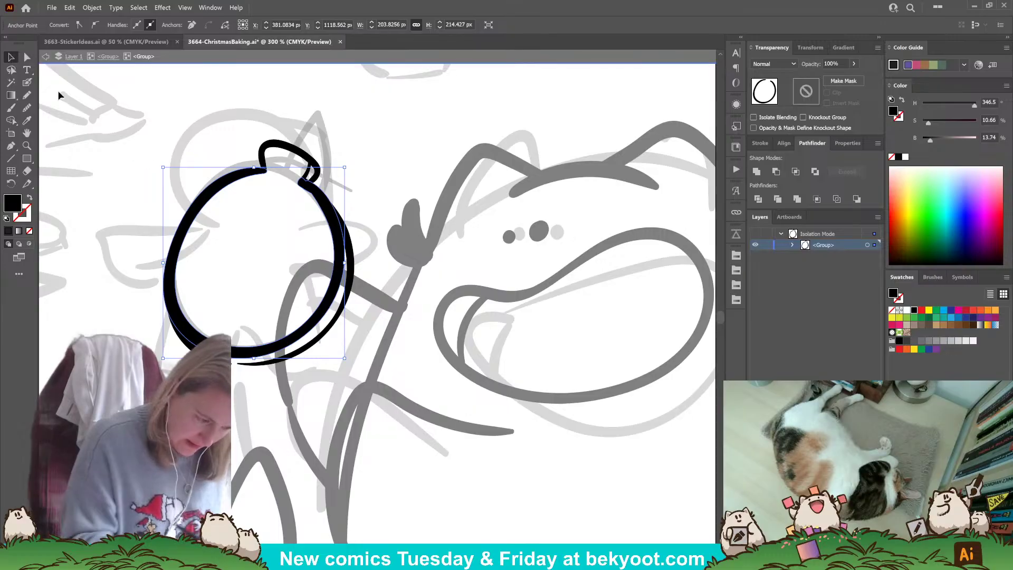
{"action": "left_click", "coordinate": [26, 57]}
{"action": "left_click_drag", "start_coordinate": [182, 246], "coordinate": [177, 243]}
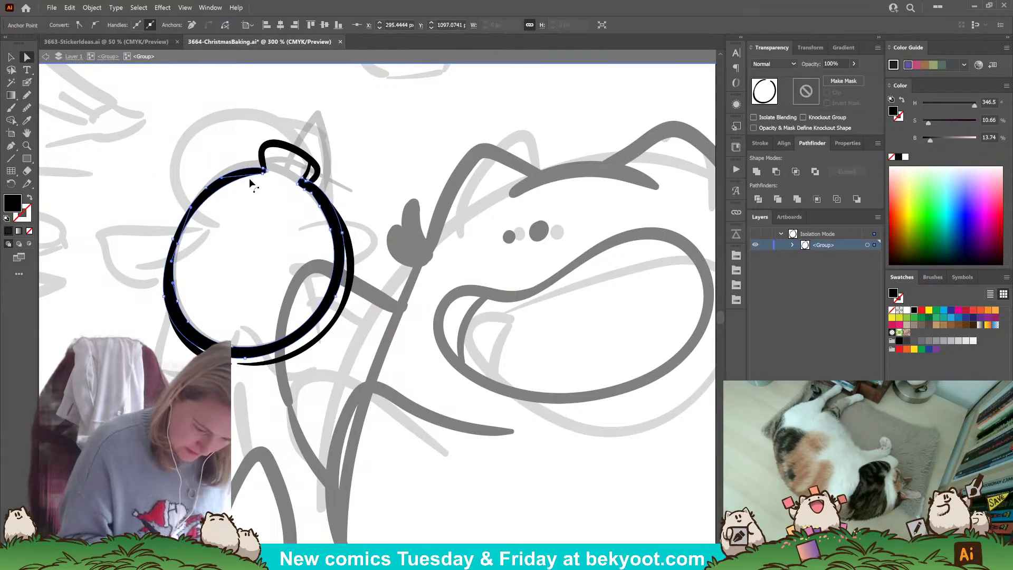
- Reposition the inner anchor points along the outline's lower left, bottom and upper right to even out its thickness
{"action": "left_click", "coordinate": [187, 323]}
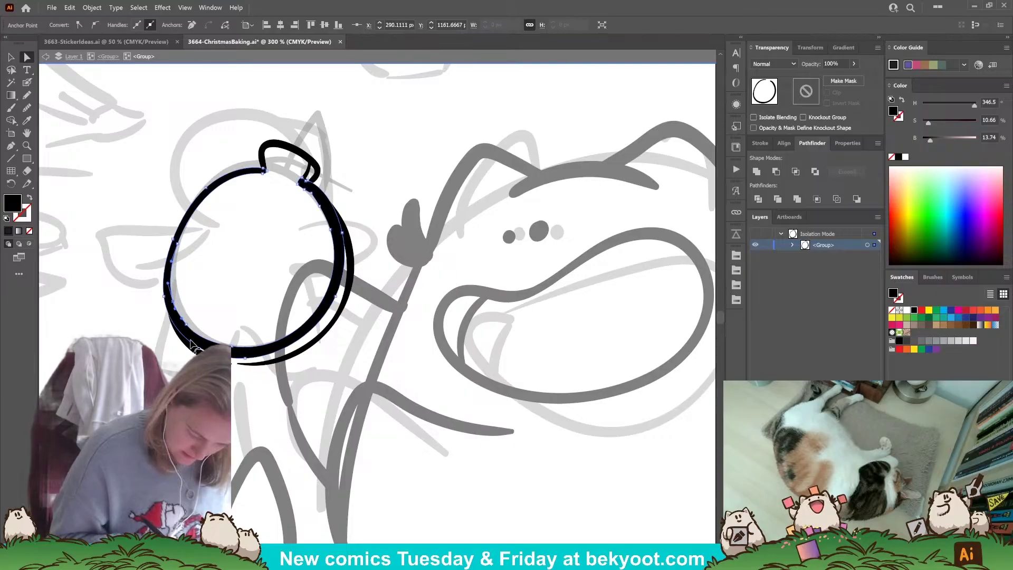
{"action": "left_click", "coordinate": [234, 349]}
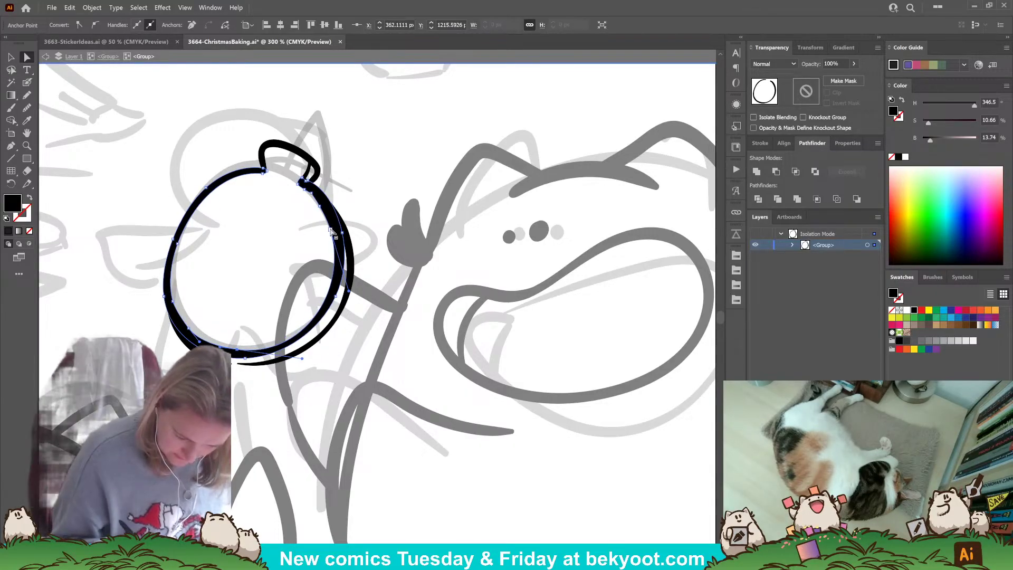
{"action": "left_click", "coordinate": [324, 210]}
{"action": "left_click", "coordinate": [317, 181]}
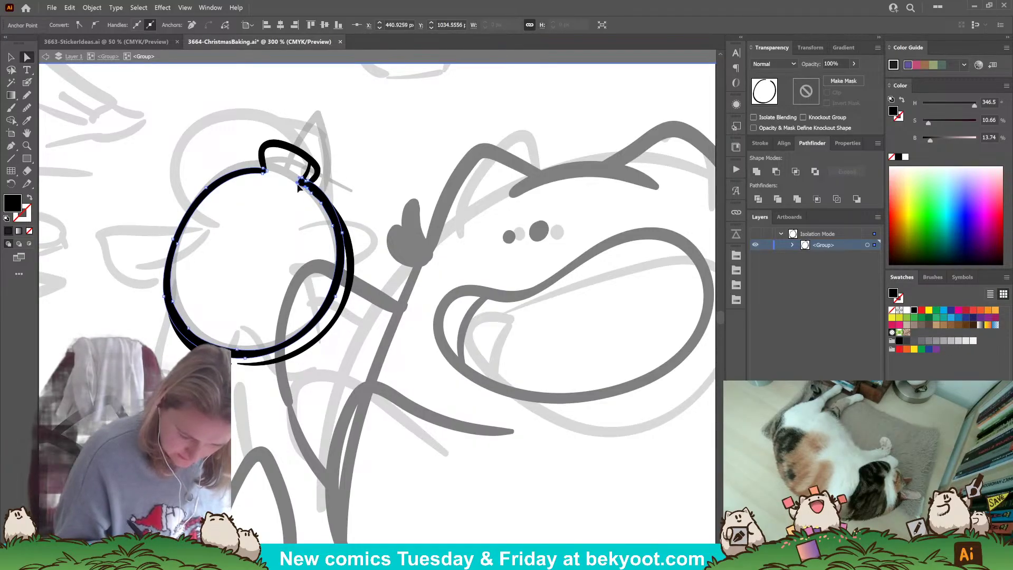
{"action": "left_click", "coordinate": [345, 162]}
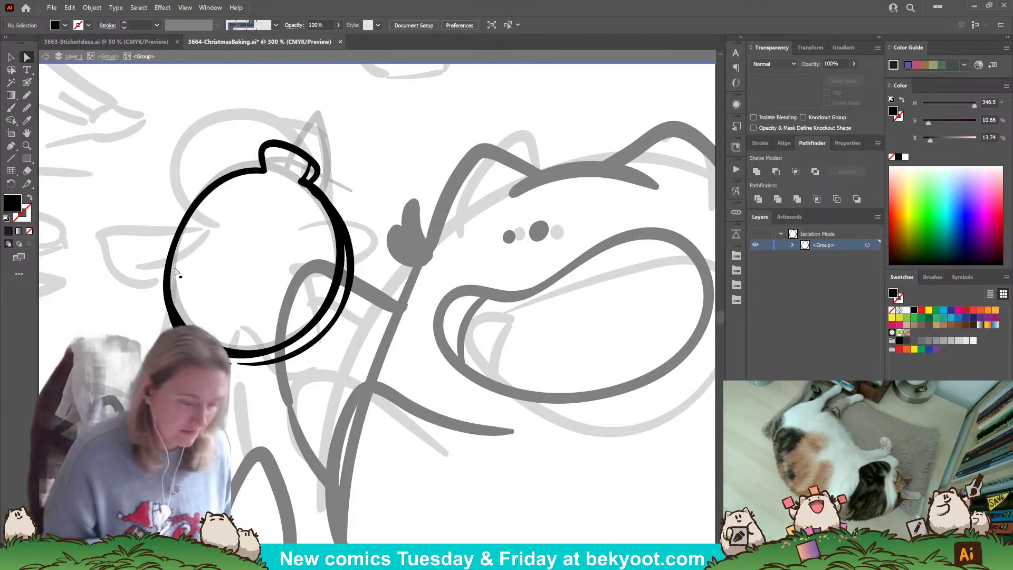
- Thicken the right and lower right side of the egg-shaped outline with additional black brush strokes
{"action": "left_click", "coordinate": [27, 82]}
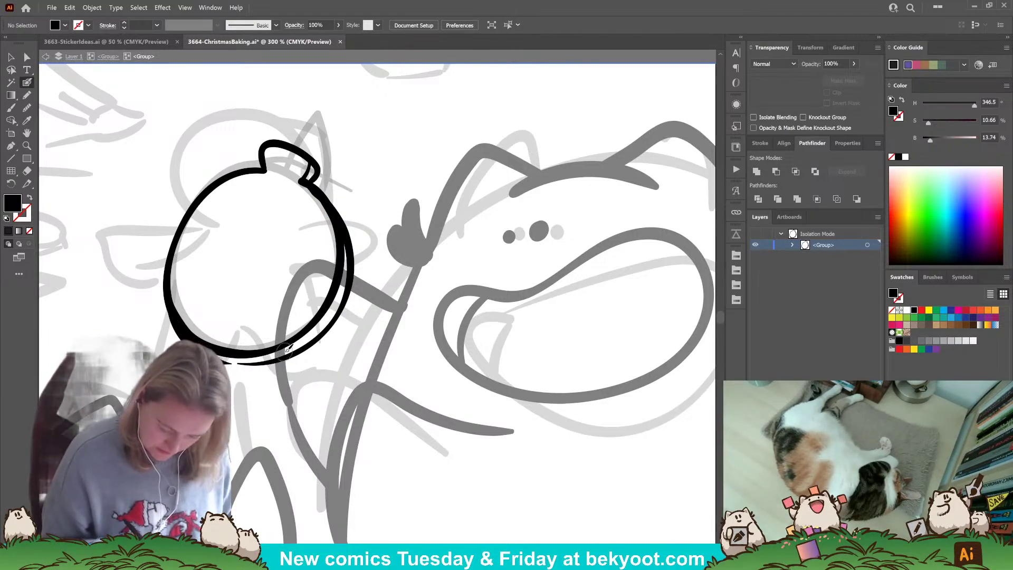
{"action": "key", "text": "shift+x"}
{"action": "key", "text": "shift+x"}
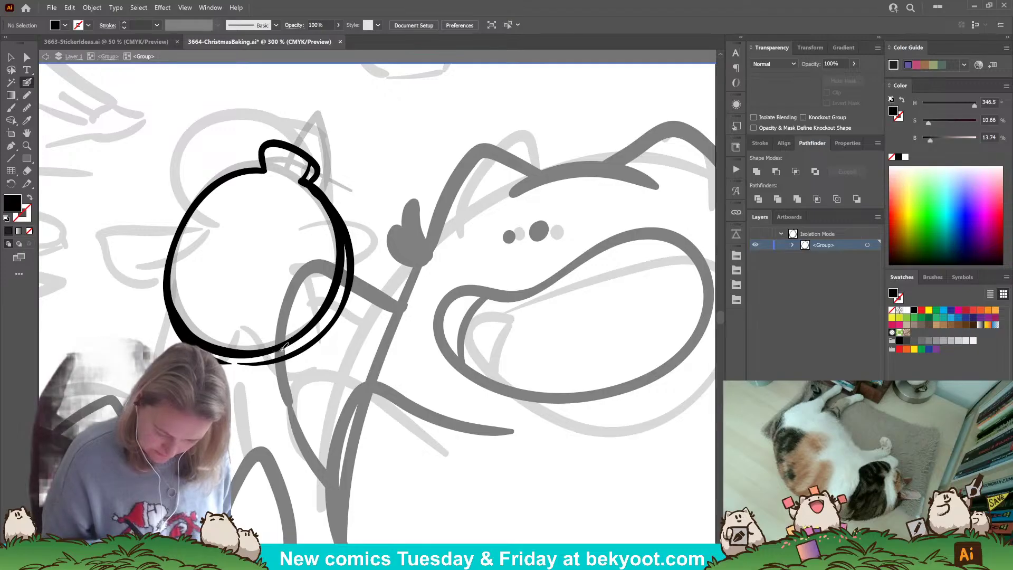
{"action": "left_click_drag", "start_coordinate": [324, 324], "coordinate": [348, 247]}
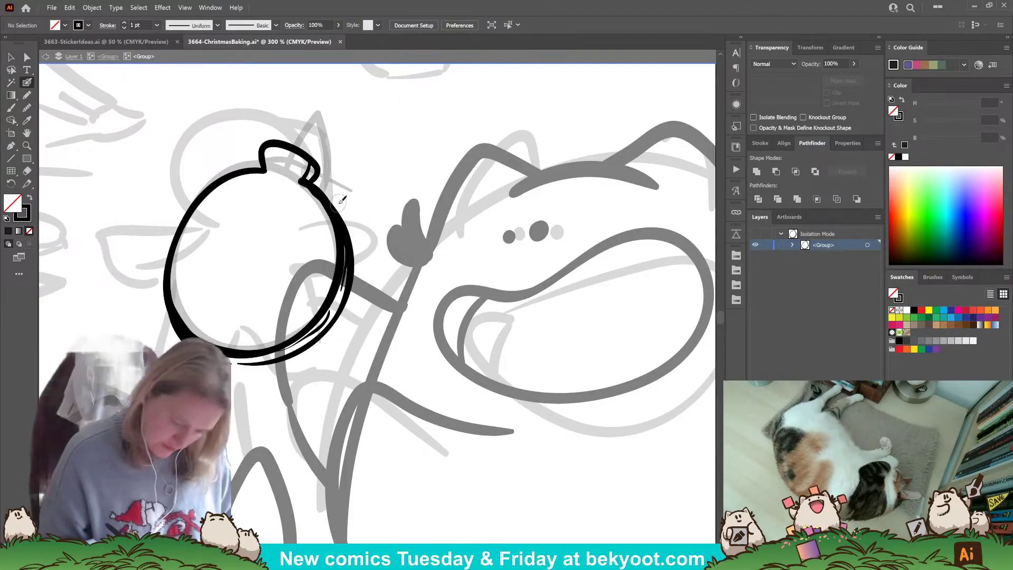
- Draw a thin closed inner ring following the inside of the egg-shaped outline with black brush strokes
{"action": "left_click_drag", "start_coordinate": [324, 358], "coordinate": [362, 356]}
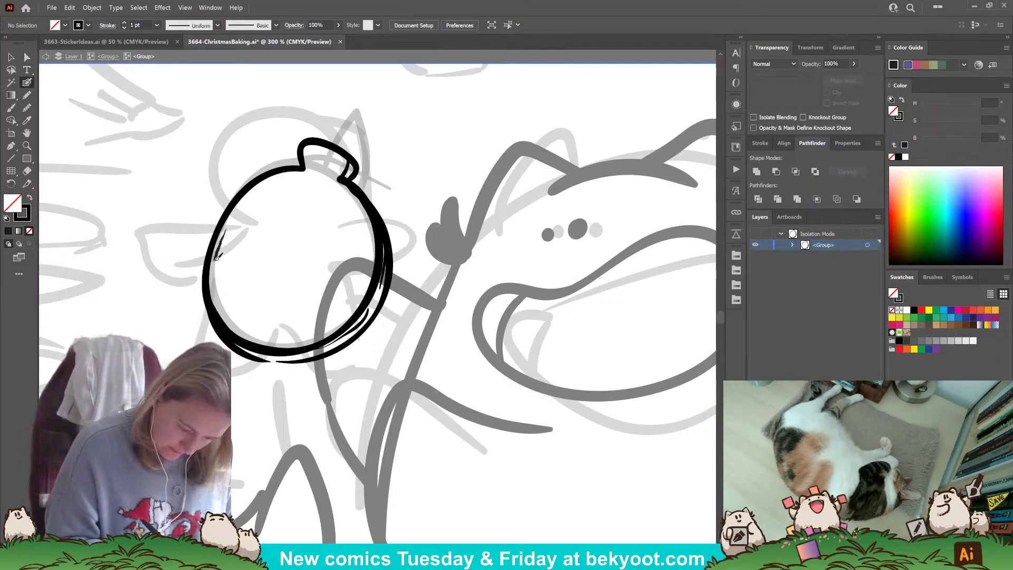
{"action": "mouse_move", "coordinate": [273, 337]}
{"action": "left_mouse_down"}
{"action": "mouse_move", "coordinate": [324, 330]}
{"action": "mouse_move", "coordinate": [359, 286]}
{"action": "left_mouse_up"}
{"action": "key", "text": "ctrl+z"}
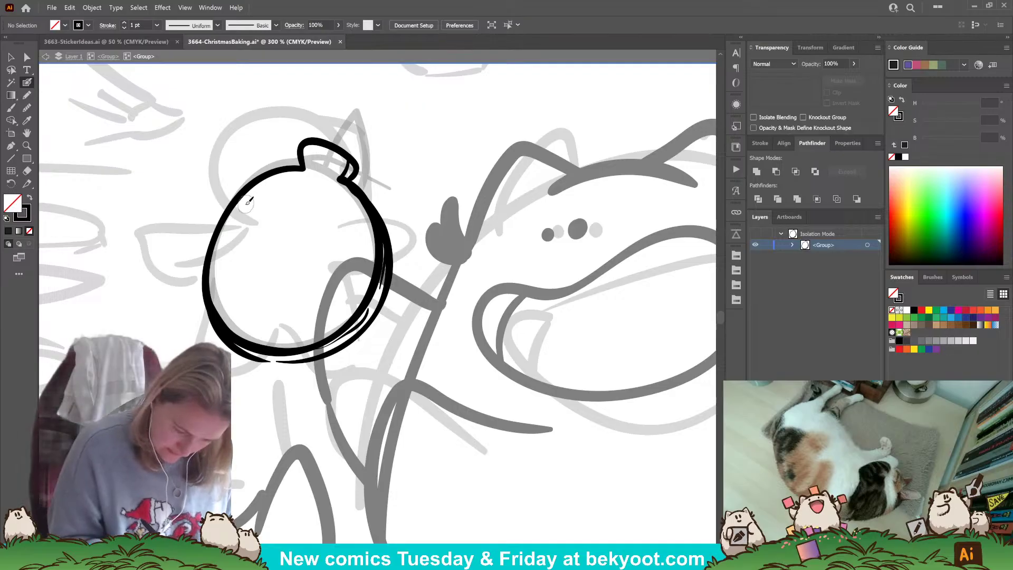
{"action": "mouse_move", "coordinate": [298, 170]}
{"action": "left_mouse_down"}
{"action": "mouse_move", "coordinate": [246, 186]}
{"action": "mouse_move", "coordinate": [260, 188]}
{"action": "mouse_move", "coordinate": [224, 234]}
{"action": "mouse_move", "coordinate": [229, 311]}
{"action": "left_mouse_up"}
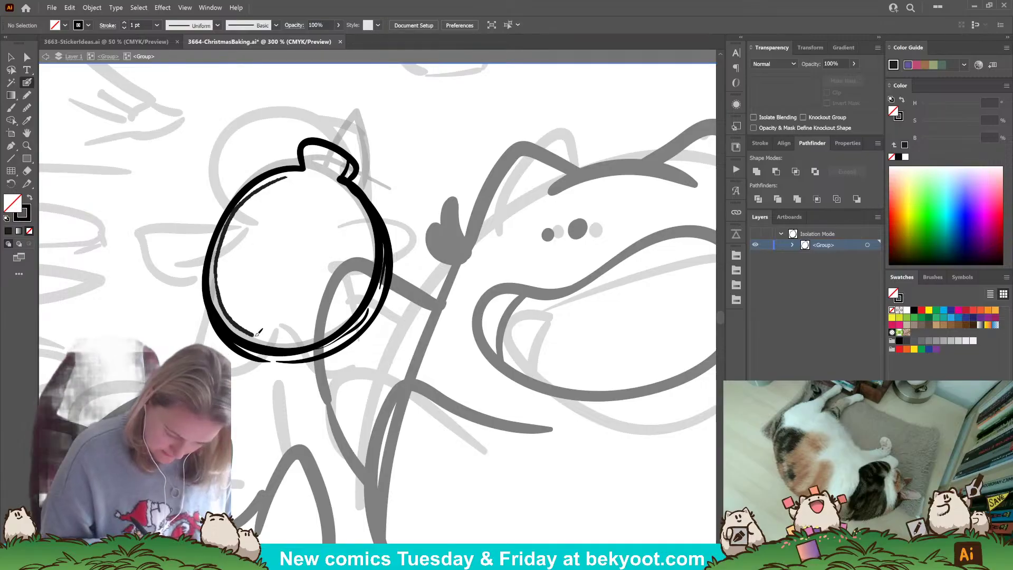
{"action": "left_click_drag", "start_coordinate": [361, 294], "coordinate": [369, 262]}
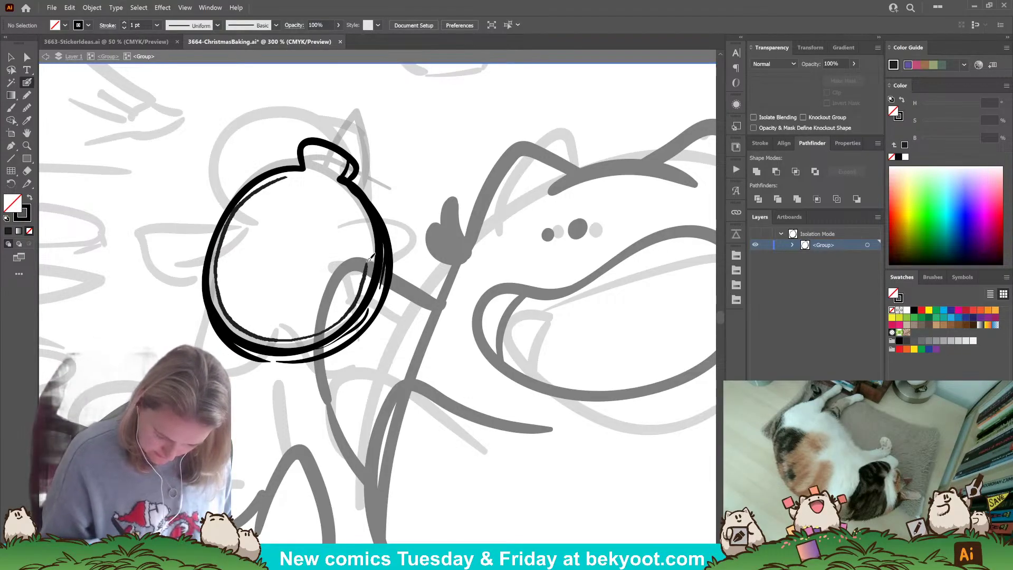
{"action": "mouse_move", "coordinate": [368, 225]}
{"action": "left_mouse_down"}
{"action": "mouse_move", "coordinate": [355, 195]}
{"action": "mouse_move", "coordinate": [317, 171]}
{"action": "mouse_move", "coordinate": [288, 176]}
{"action": "left_mouse_up"}
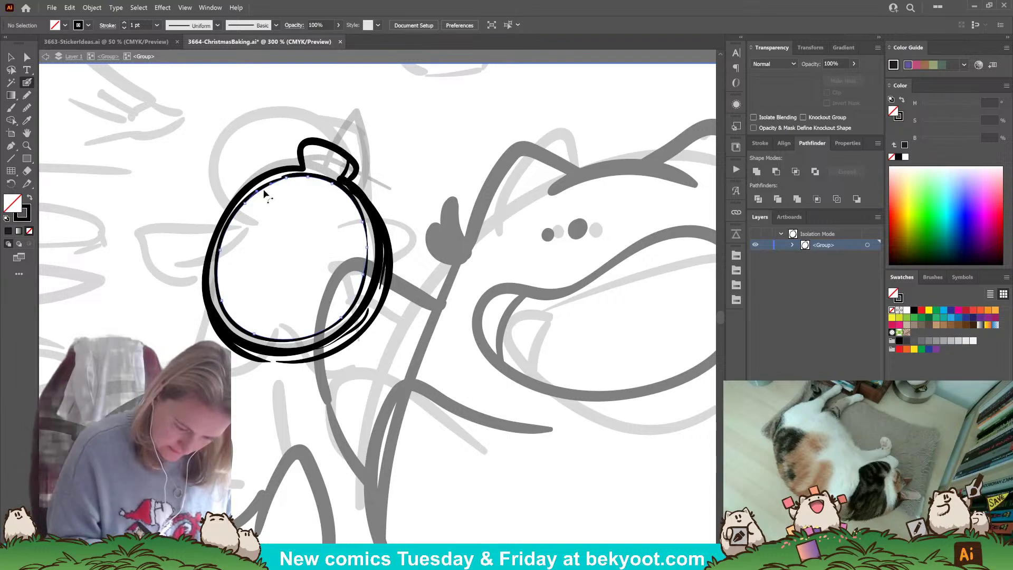
- Select the thin inner ring and smooth its upper curve with the Smooth tool
{"action": "left_click", "coordinate": [264, 192], "text": "ctrl"}
{"action": "left_click", "coordinate": [14, 58]}
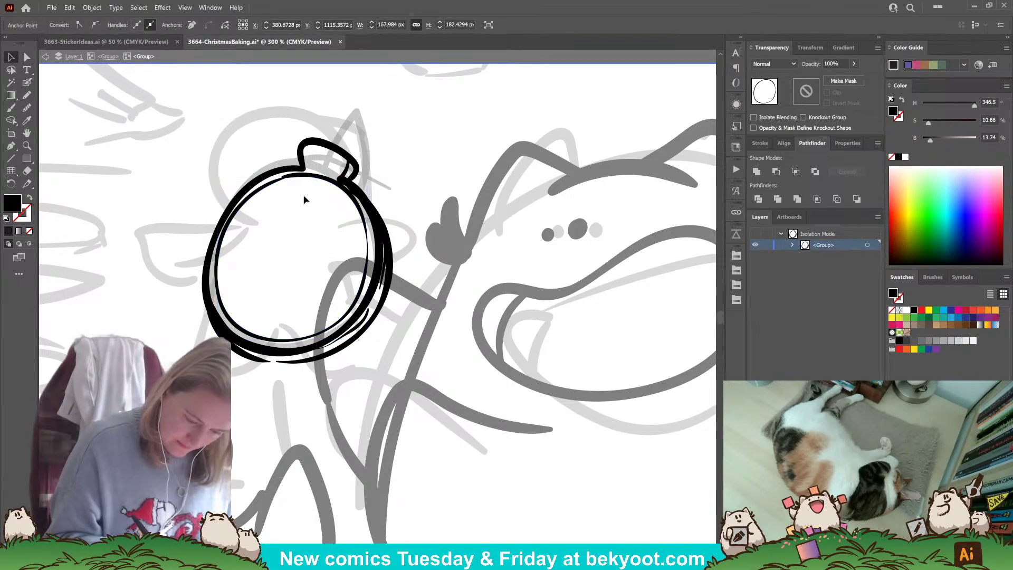
{"action": "left_click", "coordinate": [26, 108]}
{"action": "mouse_move", "coordinate": [285, 185]}
{"action": "left_mouse_down"}
{"action": "mouse_move", "coordinate": [254, 186]}
{"action": "mouse_move", "coordinate": [338, 184]}
{"action": "left_mouse_up"}
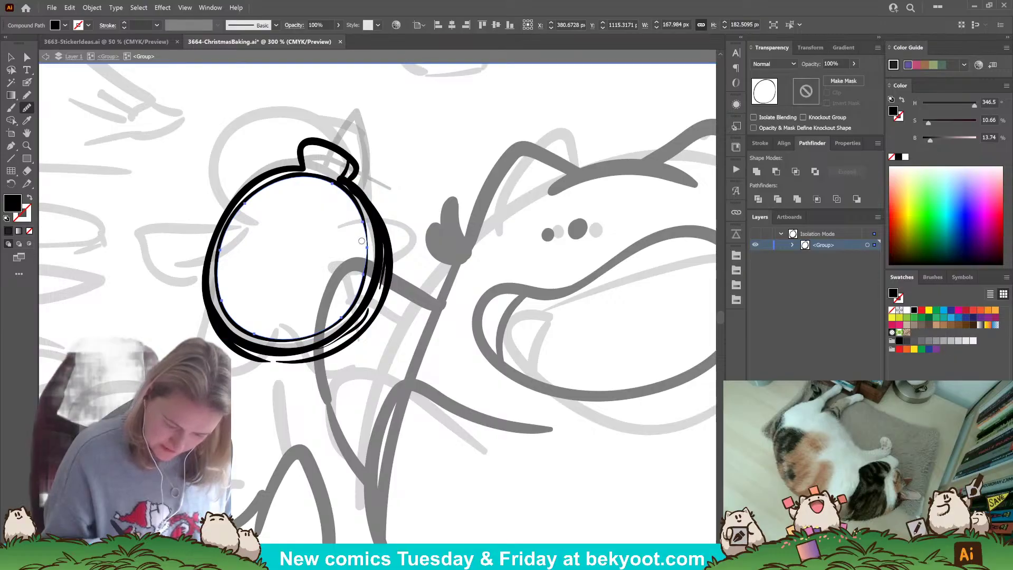
- Select anchor points along the right side of the thin inner ring and adjust them to refine its curve
{"action": "left_click", "coordinate": [10, 57]}
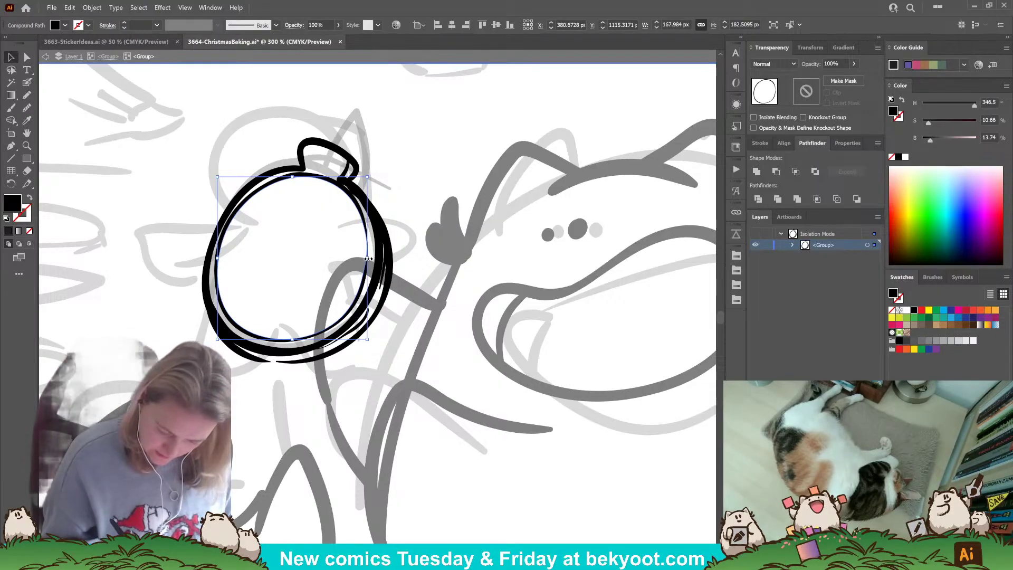
{"action": "key", "text": "a"}
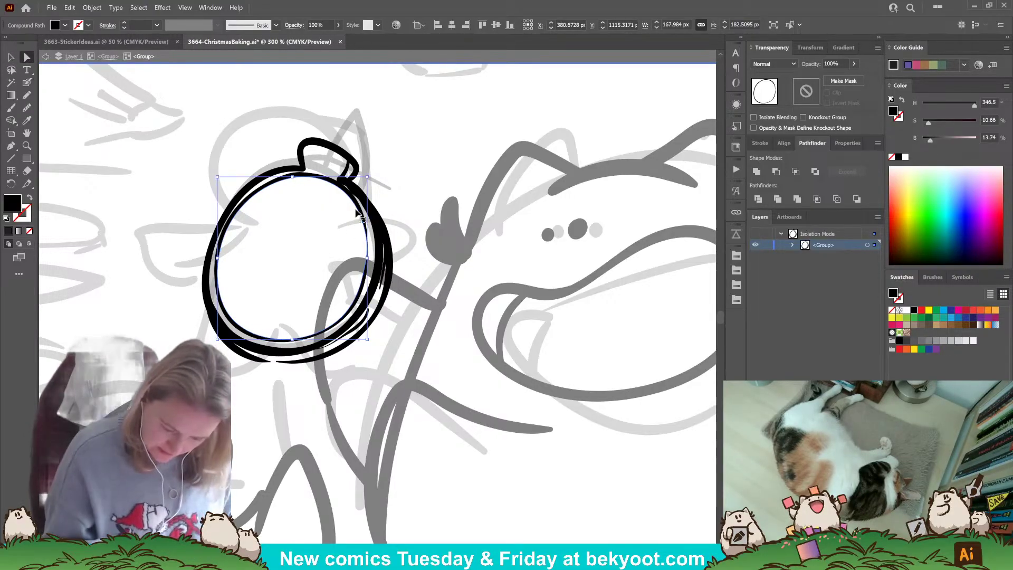
{"action": "left_click", "coordinate": [358, 210]}
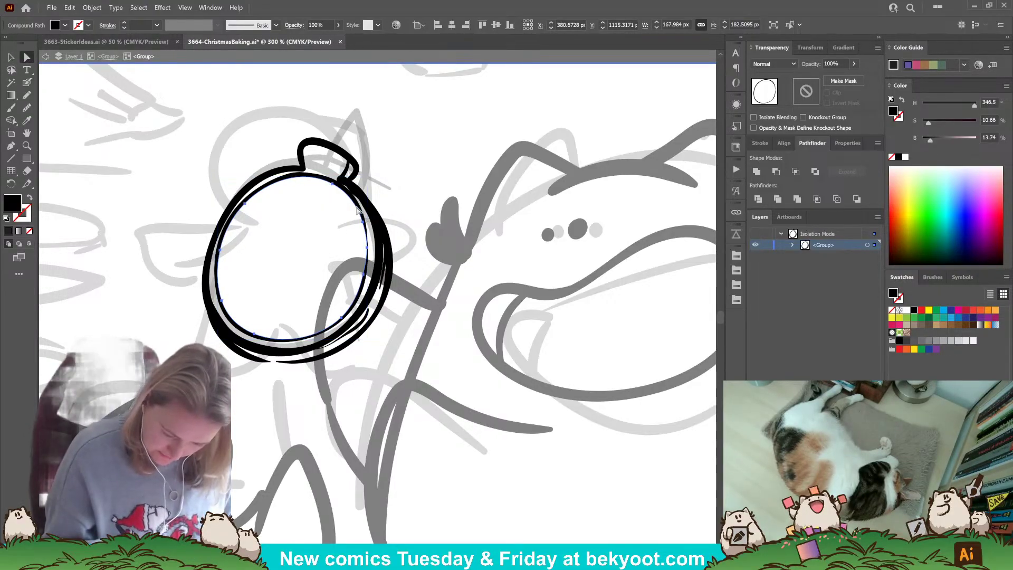
{"action": "left_click", "coordinate": [366, 248]}
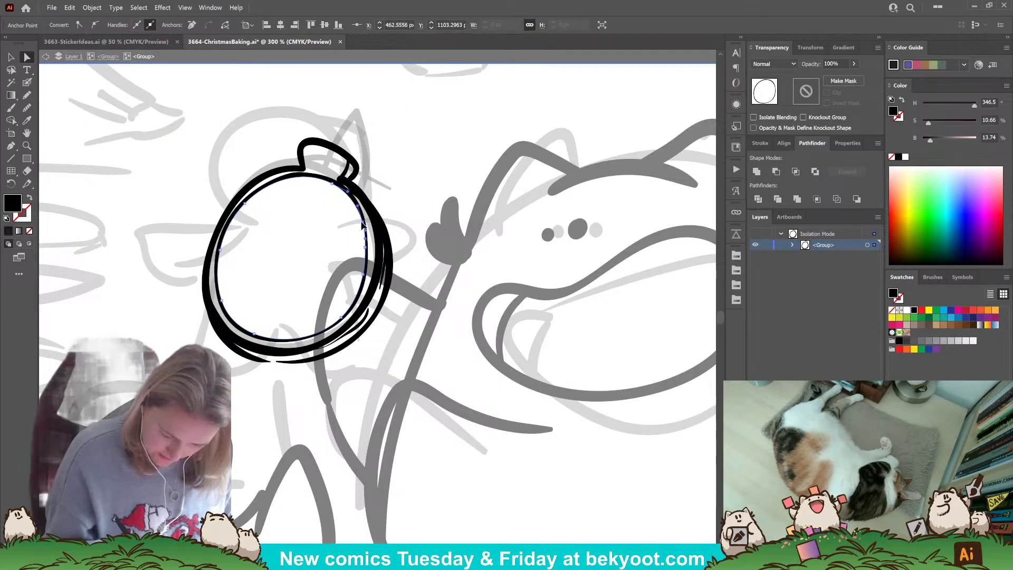
{"action": "left_click", "coordinate": [364, 272]}
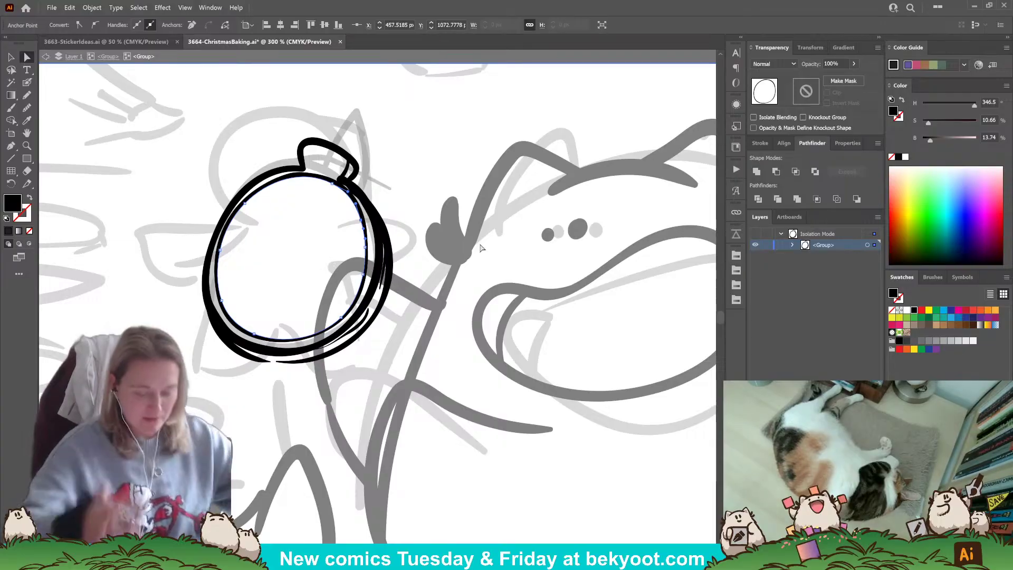
- Draw two curved black band lines across the inside of the round ornament with the Blob Brush
{"action": "left_click", "coordinate": [26, 83]}
{"action": "key", "text": "ctrl+shift+a"}
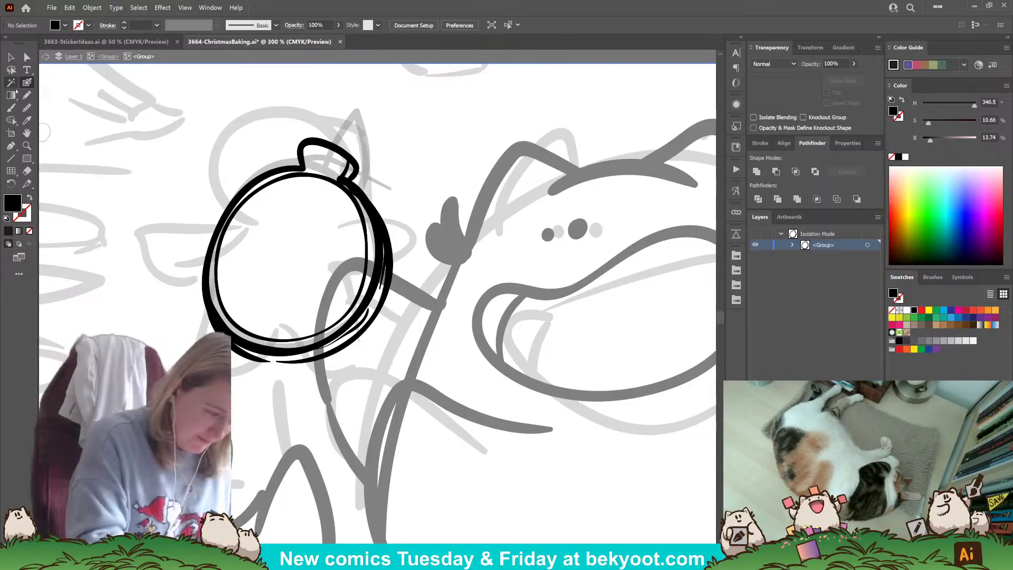
{"action": "left_click_drag", "start_coordinate": [255, 253], "coordinate": [272, 279]}
{"action": "key", "text": "ctrl+z"}
{"action": "mouse_move", "coordinate": [220, 252]}
{"action": "left_mouse_down"}
{"action": "mouse_move", "coordinate": [261, 244]}
{"action": "mouse_move", "coordinate": [356, 305]}
{"action": "left_mouse_up"}
{"action": "mouse_move", "coordinate": [235, 210]}
{"action": "left_mouse_down"}
{"action": "mouse_move", "coordinate": [252, 198]}
{"action": "mouse_move", "coordinate": [298, 197]}
{"action": "mouse_move", "coordinate": [366, 258]}
{"action": "left_mouse_up"}
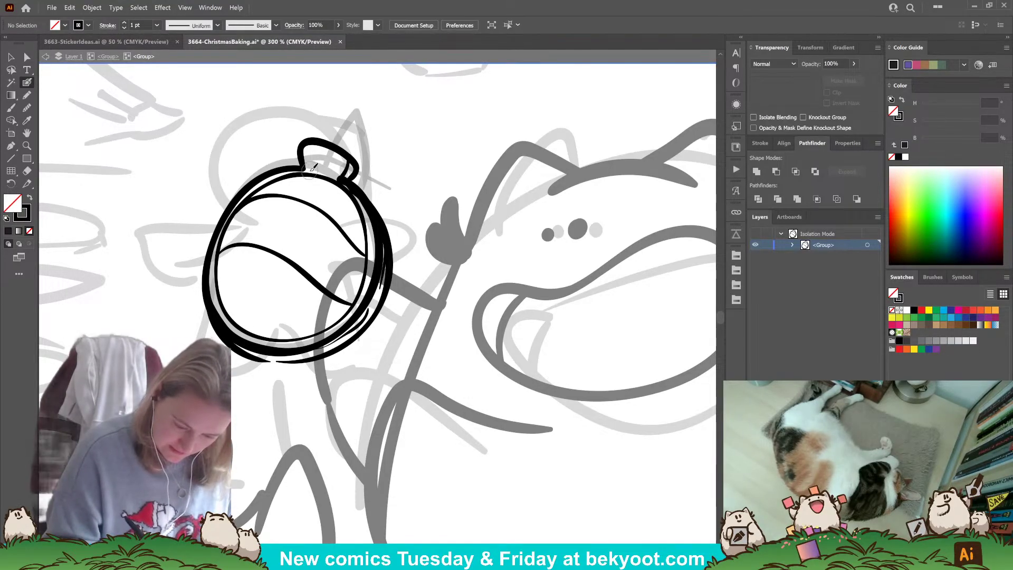
- Draw zigzag pleat lines inside the ornament's cap with thin black brush strokes
{"action": "mouse_move", "coordinate": [312, 167]}
{"action": "left_mouse_down"}
{"action": "mouse_move", "coordinate": [313, 143]}
{"action": "mouse_move", "coordinate": [348, 158]}
{"action": "left_mouse_up"}
{"action": "mouse_move", "coordinate": [342, 174]}
{"action": "left_mouse_down"}
{"action": "mouse_move", "coordinate": [318, 173]}
{"action": "mouse_move", "coordinate": [328, 176]}
{"action": "left_mouse_up"}
- Try adding two more curved lines across the ornament's lower section and undo them
{"action": "left_click_drag", "start_coordinate": [253, 399], "coordinate": [262, 372]}
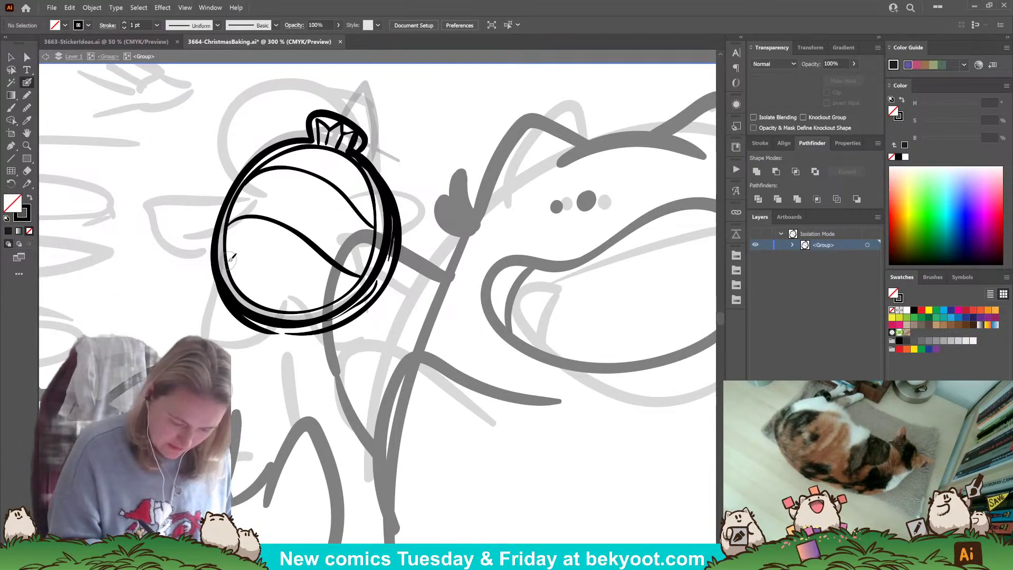
{"action": "mouse_move", "coordinate": [228, 259]}
{"action": "left_mouse_down"}
{"action": "mouse_move", "coordinate": [282, 262]}
{"action": "mouse_move", "coordinate": [340, 299]}
{"action": "left_mouse_up"}
{"action": "left_click_drag", "start_coordinate": [227, 227], "coordinate": [361, 276]}
{"action": "key", "text": "ctrl+z"}
{"action": "key", "text": "ctrl+z"}
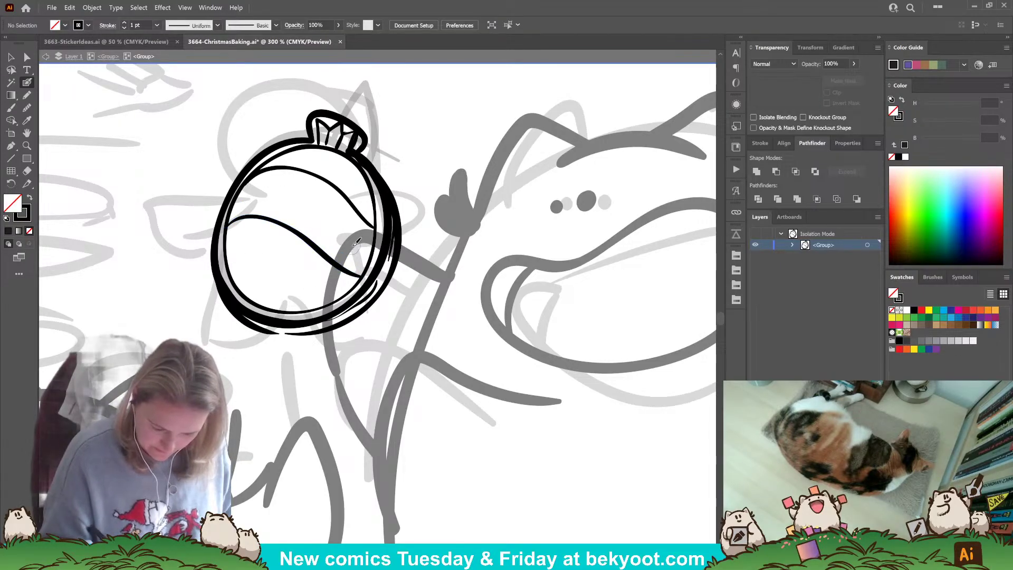
- Paint solid black dots in the ornament's lower section and a row of smaller dots in its upper section
{"action": "left_click_drag", "start_coordinate": [289, 340], "coordinate": [279, 346]}
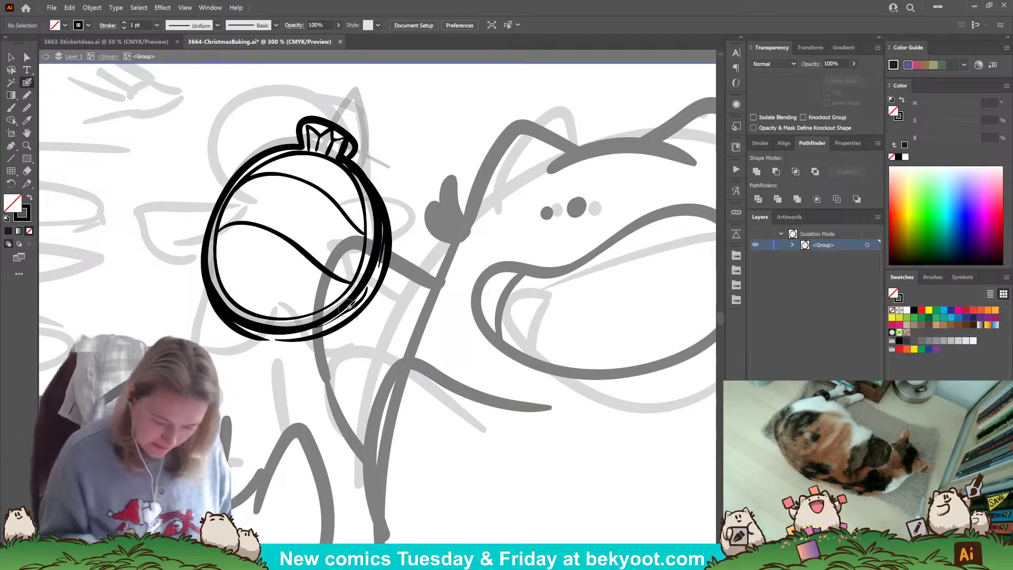
{"action": "left_click_drag", "start_coordinate": [238, 253], "coordinate": [233, 251]}
{"action": "key", "text": "ctrl+z"}
{"action": "key", "text": "ctrl+z"}
{"action": "key", "text": "ctrl+z"}
{"action": "key", "text": "ctrl+z"}
{"action": "mouse_move", "coordinate": [256, 297]}
{"action": "left_mouse_down"}
{"action": "mouse_move", "coordinate": [282, 267]}
{"action": "mouse_move", "coordinate": [306, 286]}
{"action": "left_mouse_up"}
{"action": "mouse_move", "coordinate": [290, 167]}
{"action": "left_mouse_down"}
{"action": "mouse_move", "coordinate": [317, 169]}
{"action": "mouse_move", "coordinate": [345, 190]}
{"action": "left_mouse_up"}
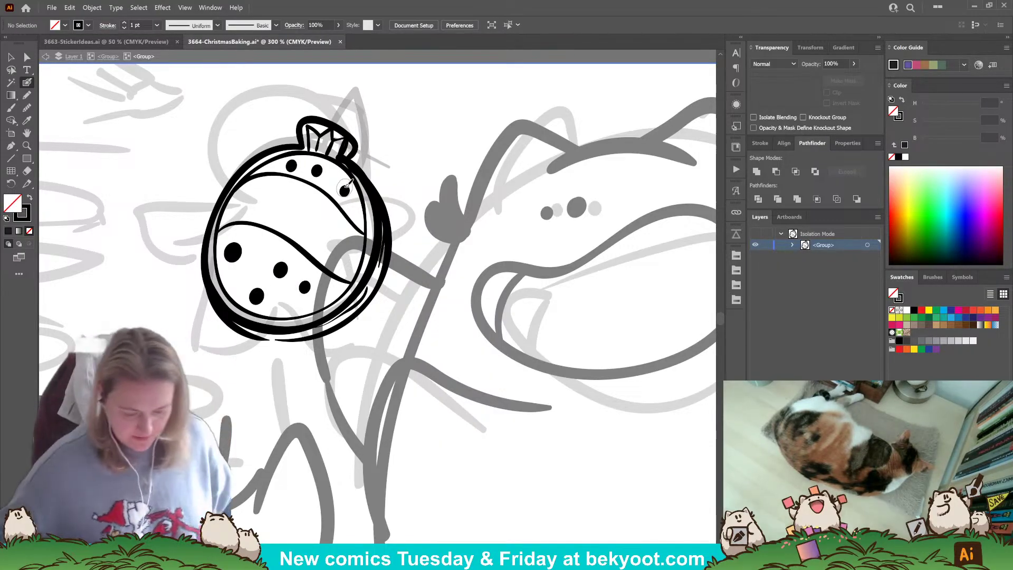
- Leave the ornament's group and fade the lower-left character's rough outline by reducing its opacity
{"action": "scroll", "coordinate": [343, 173], "scroll_direction": "down", "scroll_amount": 4}
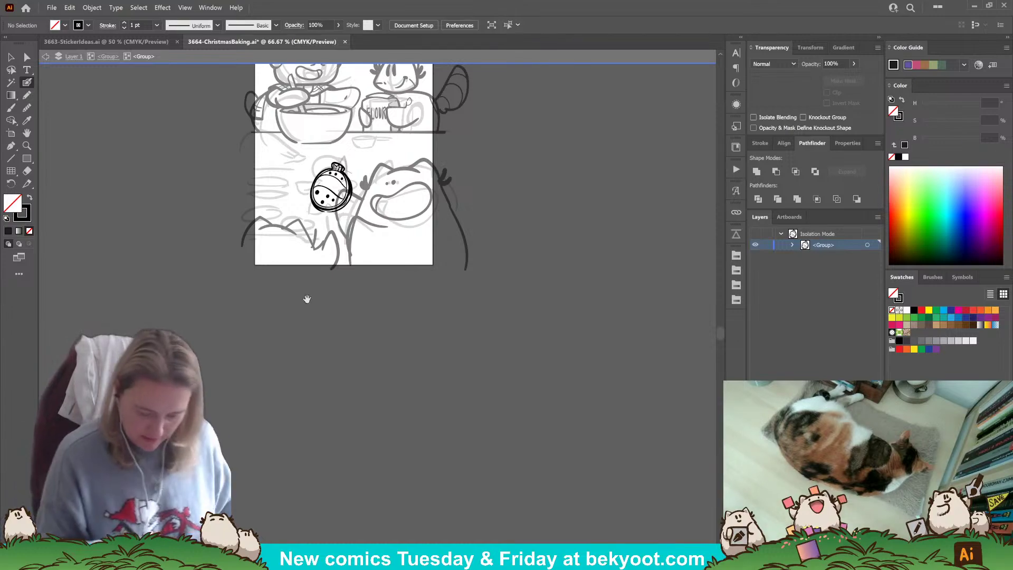
{"action": "left_click_drag", "start_coordinate": [311, 290], "coordinate": [281, 371]}
{"action": "left_click", "coordinate": [107, 56]}
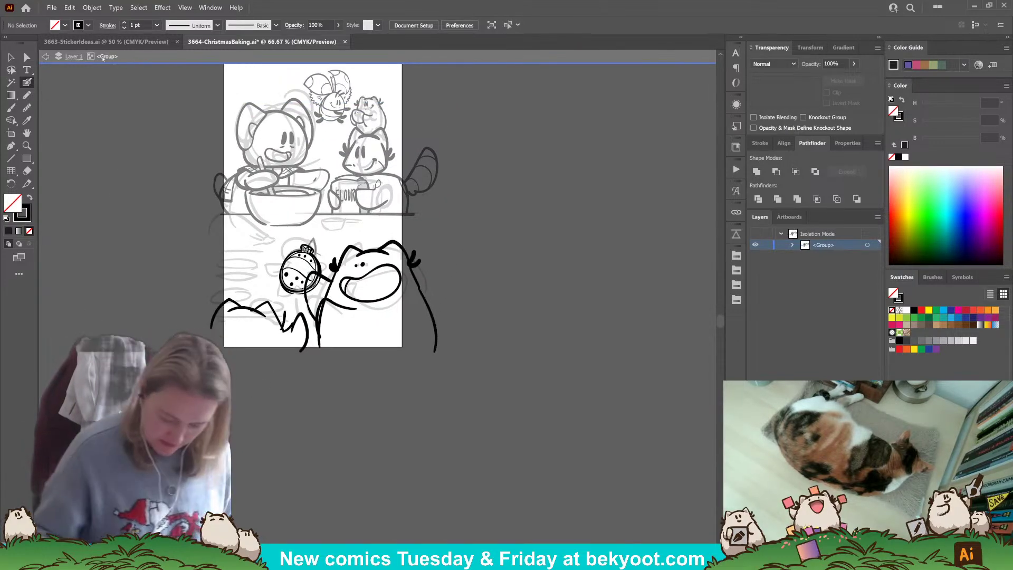
{"action": "scroll", "coordinate": [224, 357], "scroll_direction": "up", "scroll_amount": 2}
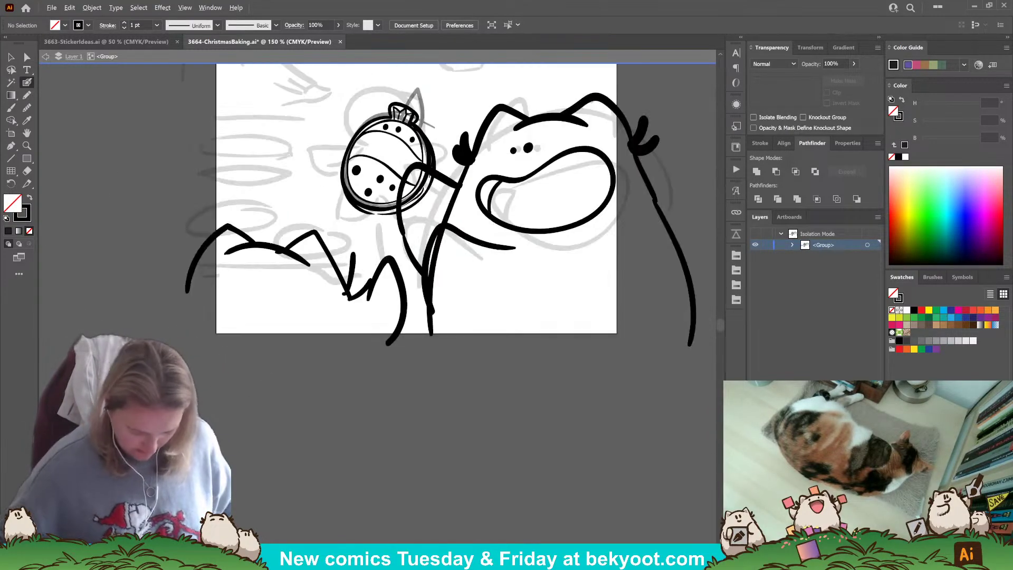
{"action": "key", "text": "v"}
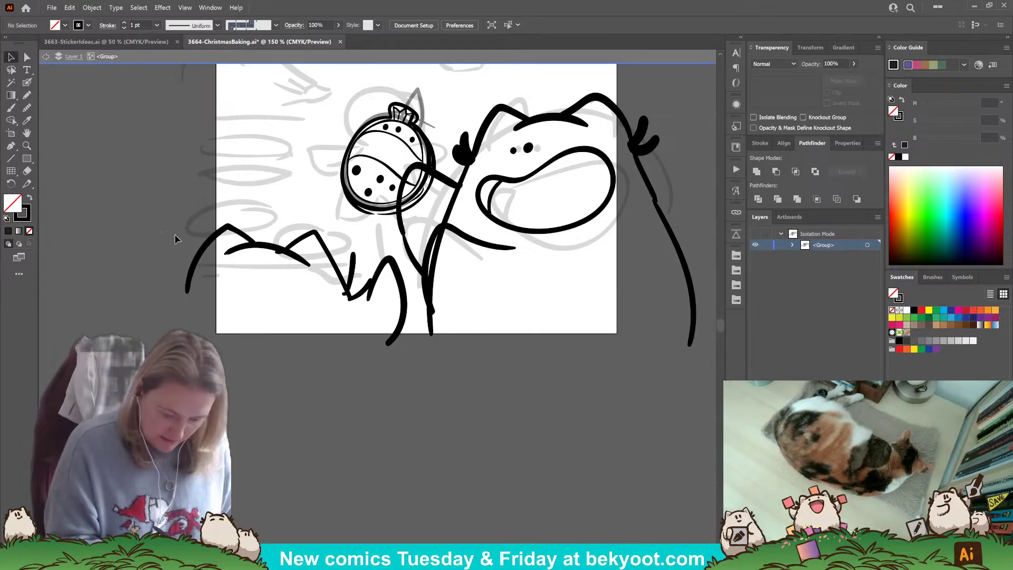
{"action": "left_click_drag", "start_coordinate": [333, 318], "coordinate": [369, 328]}
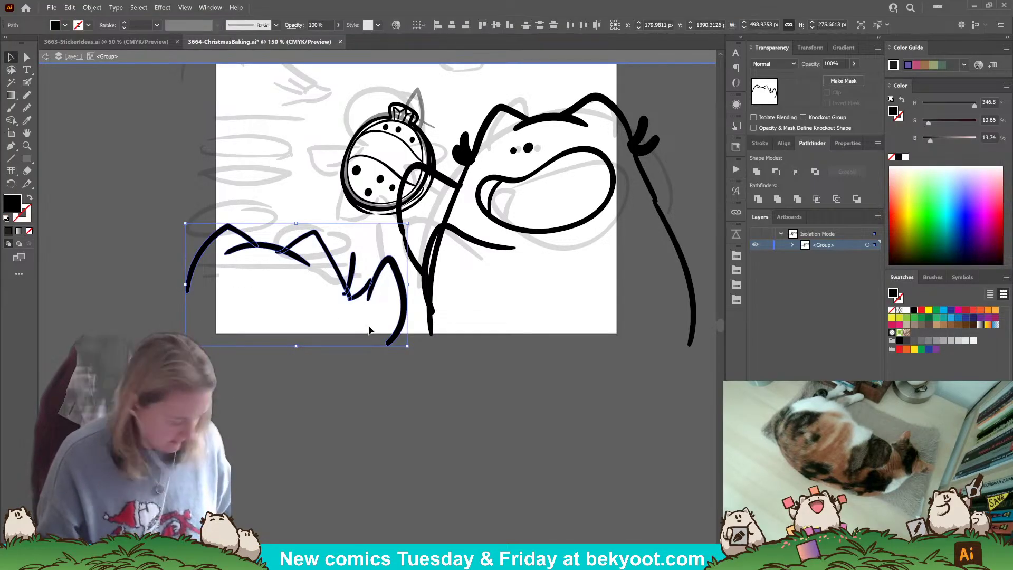
{"action": "left_click", "coordinate": [854, 63]}
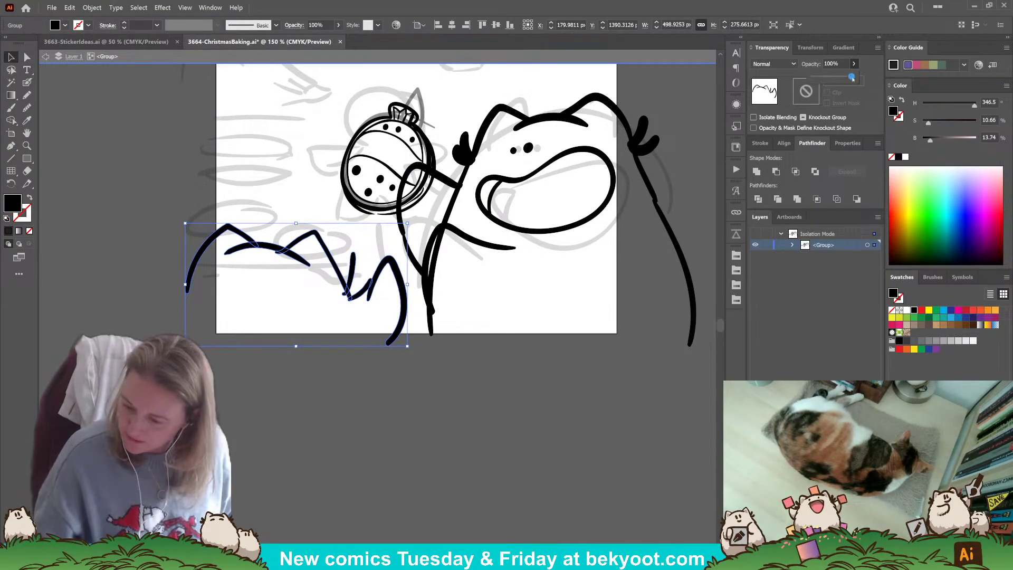
{"action": "left_click_drag", "start_coordinate": [858, 77], "coordinate": [828, 77]}
{"action": "left_click", "coordinate": [301, 398]}
- Draw the lower-left character's brow curve, both ear arches and two tuft strokes in thick black over the faded outline
{"action": "left_click", "coordinate": [27, 83]}
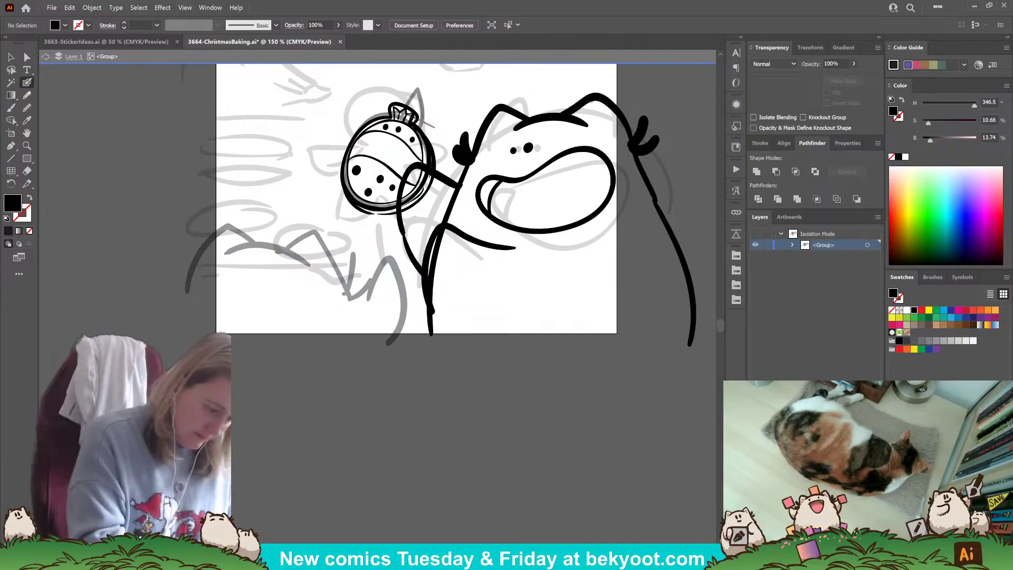
{"action": "left_click", "coordinate": [403, 221], "text": "ctrl"}
{"action": "left_click", "coordinate": [314, 282], "text": "ctrl"}
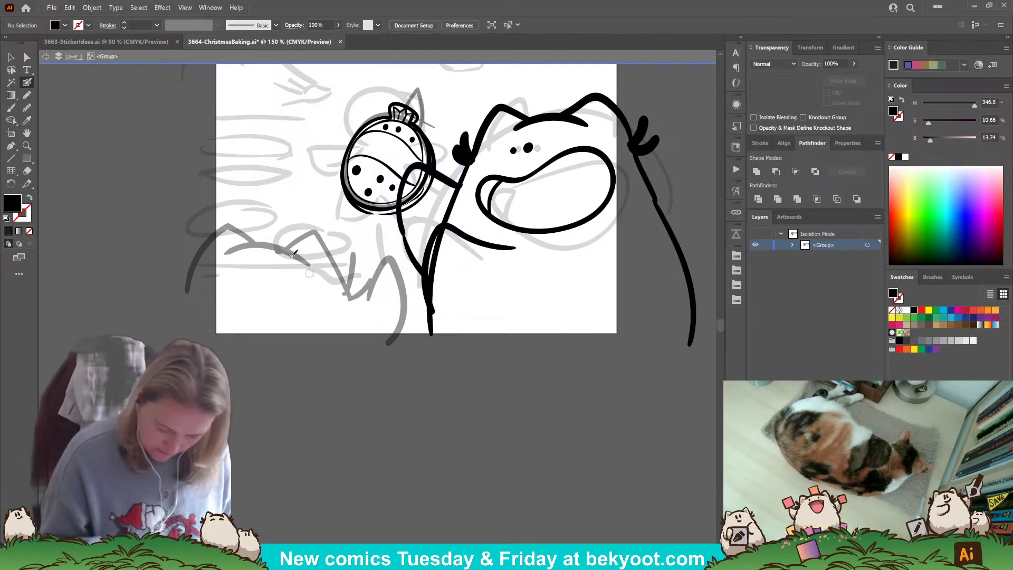
{"action": "left_click_drag", "start_coordinate": [237, 247], "coordinate": [303, 255]}
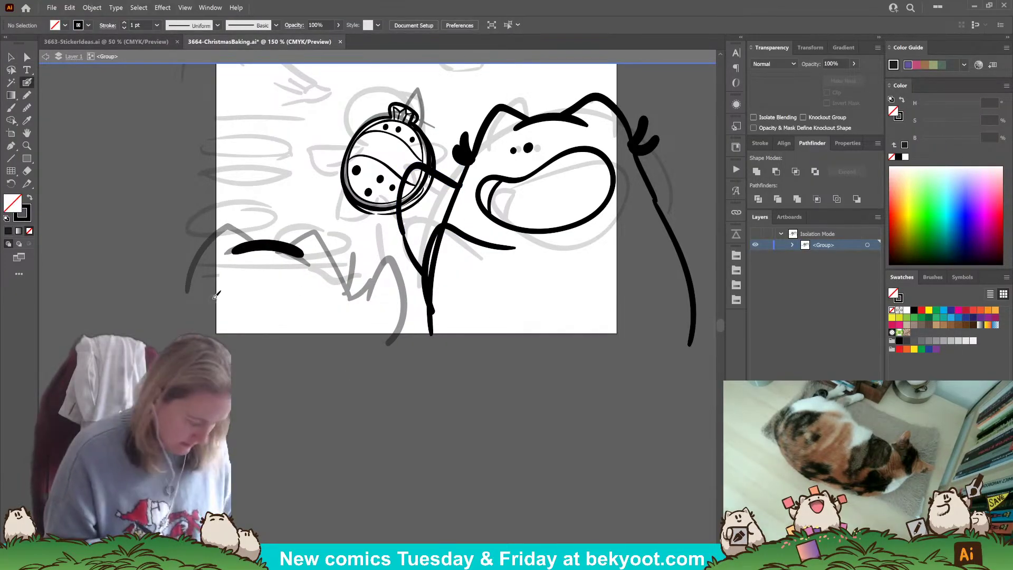
{"action": "key", "text": "Return"}
{"action": "key", "text": "Return"}
{"action": "mouse_move", "coordinate": [279, 247]}
{"action": "left_mouse_down"}
{"action": "mouse_move", "coordinate": [299, 235]}
{"action": "mouse_move", "coordinate": [332, 239]}
{"action": "mouse_move", "coordinate": [349, 275]}
{"action": "left_mouse_up"}
{"action": "mouse_move", "coordinate": [264, 243]}
{"action": "left_mouse_down"}
{"action": "mouse_move", "coordinate": [221, 227]}
{"action": "mouse_move", "coordinate": [194, 272]}
{"action": "left_mouse_up"}
{"action": "mouse_move", "coordinate": [351, 277]}
{"action": "left_mouse_down"}
{"action": "mouse_move", "coordinate": [361, 248]}
{"action": "mouse_move", "coordinate": [375, 270]}
{"action": "left_mouse_up"}
- Group the lower-left character's five new black strokes and enter the group for editing
{"action": "left_click", "coordinate": [278, 250], "text": "ctrl"}
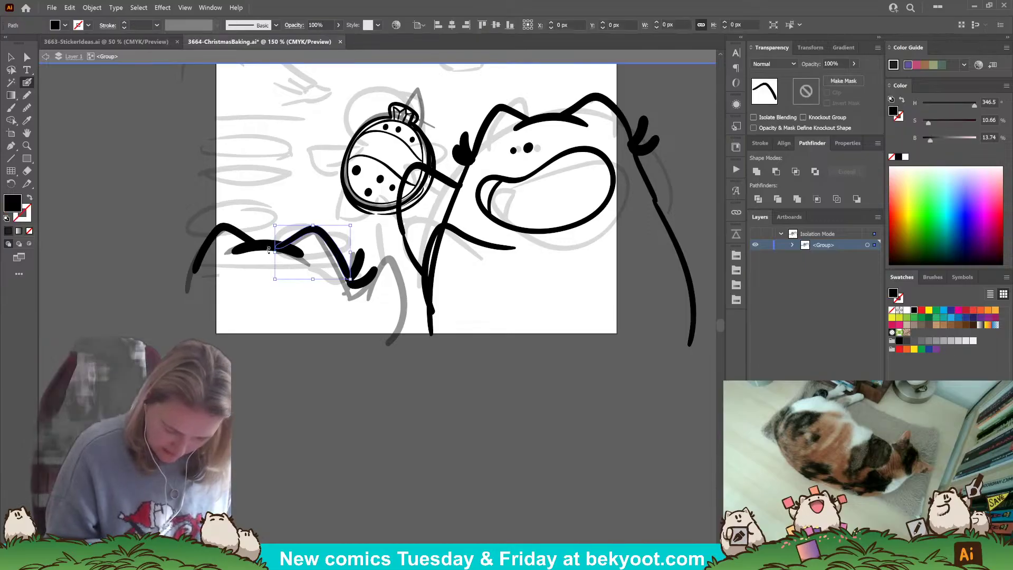
{"action": "left_click", "coordinate": [265, 249], "text": "ctrl+shift"}
{"action": "left_click", "coordinate": [240, 236], "text": "ctrl+shift"}
{"action": "left_click", "coordinate": [359, 261], "text": "ctrl+shift"}
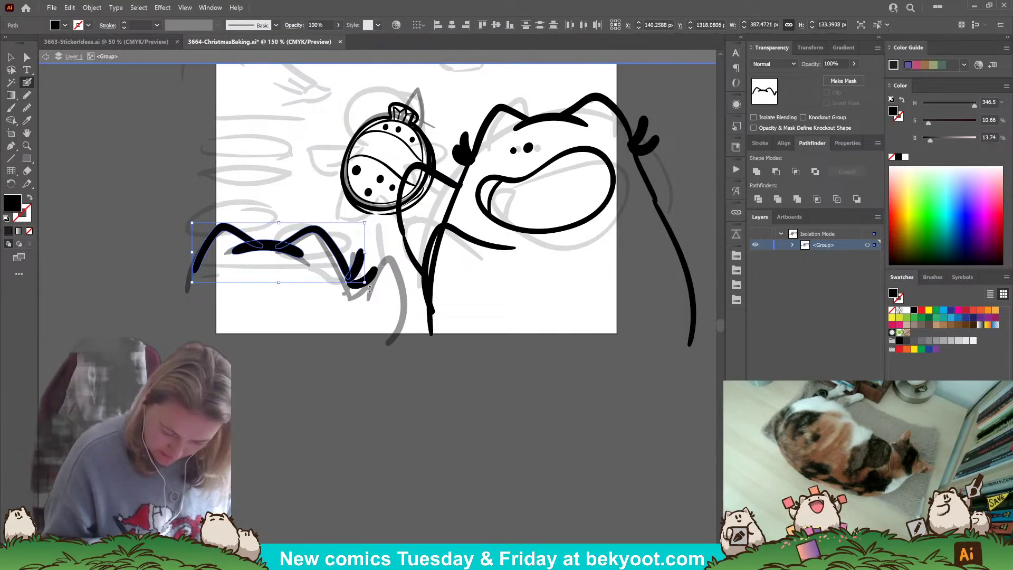
{"action": "left_click", "coordinate": [370, 276], "text": "ctrl+shift"}
{"action": "key", "text": "ctrl+g"}
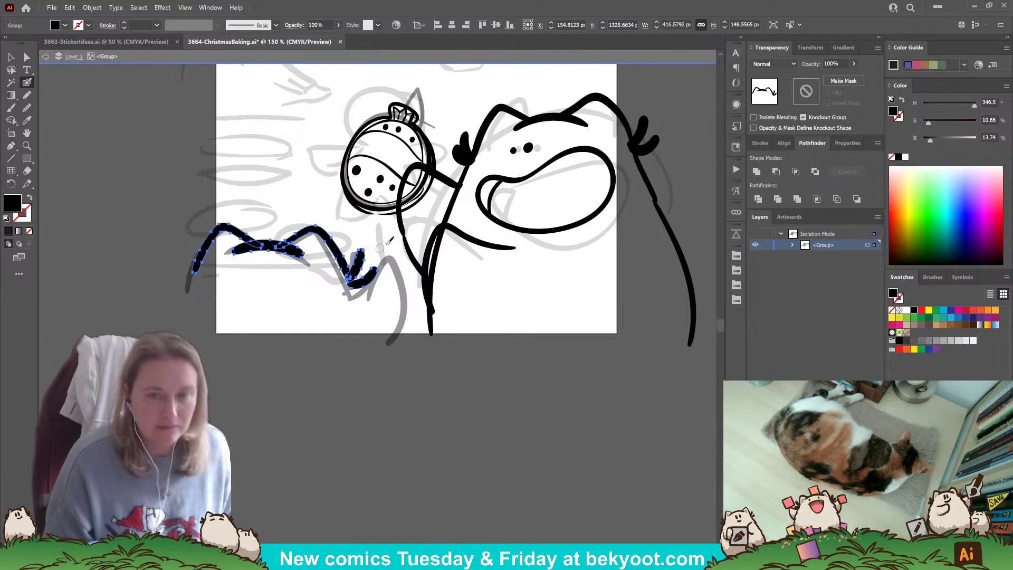
{"action": "double_click", "coordinate": [366, 270]}
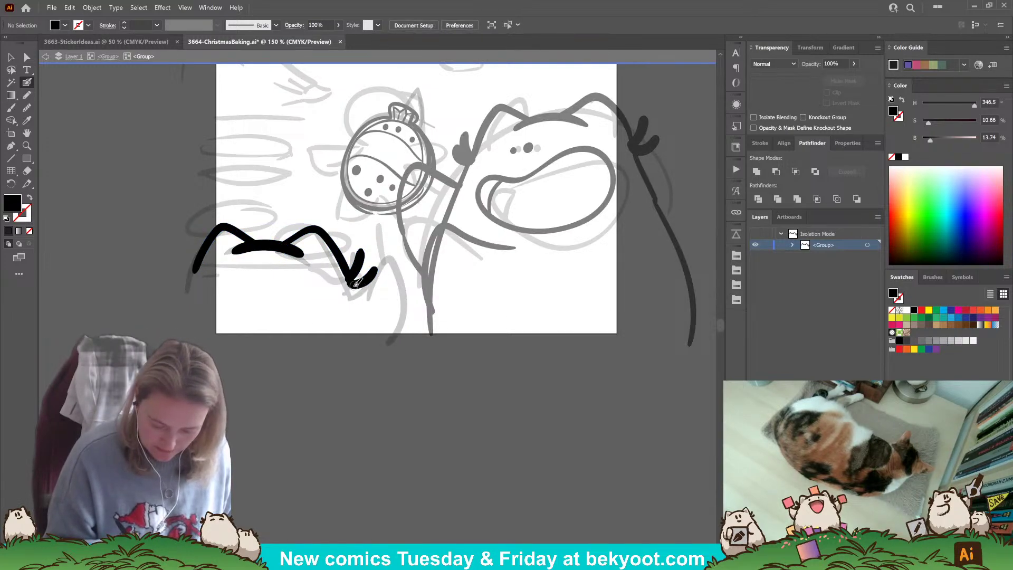
- Draw the character's curved body line down from the tuft, then delete the lower tuft stroke and redraw it more upright
{"action": "mouse_move", "coordinate": [375, 276]}
{"action": "left_mouse_down"}
{"action": "mouse_move", "coordinate": [412, 277]}
{"action": "mouse_move", "coordinate": [389, 362]}
{"action": "left_mouse_up"}
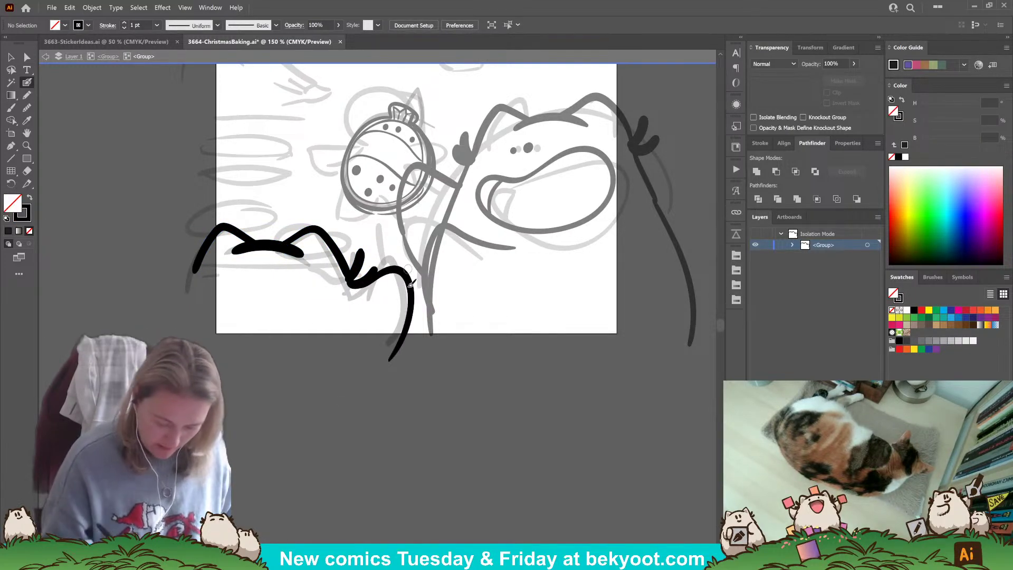
{"action": "left_click_drag", "start_coordinate": [299, 389], "coordinate": [272, 419]}
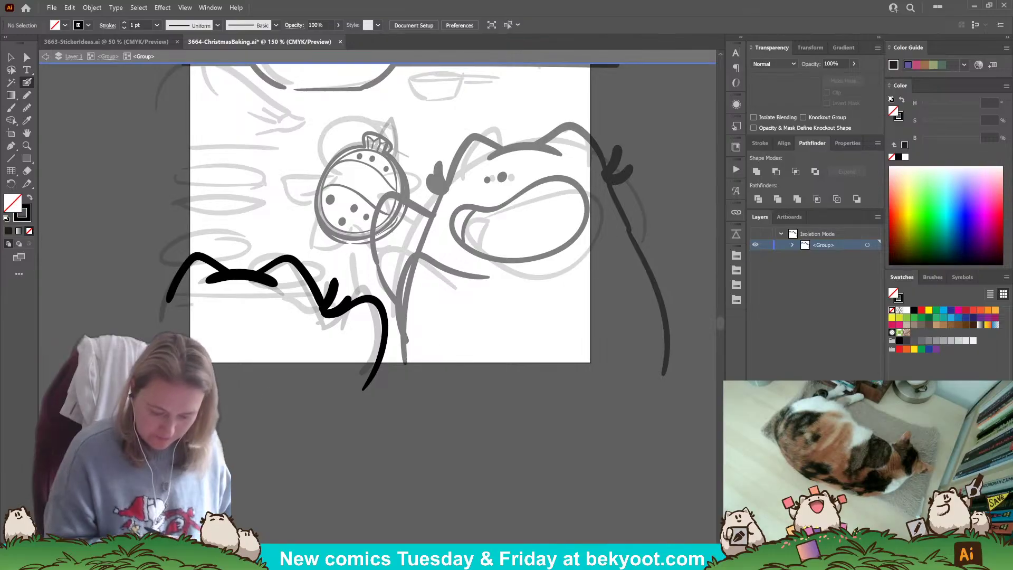
{"action": "left_click_drag", "start_coordinate": [353, 303], "coordinate": [320, 314]}
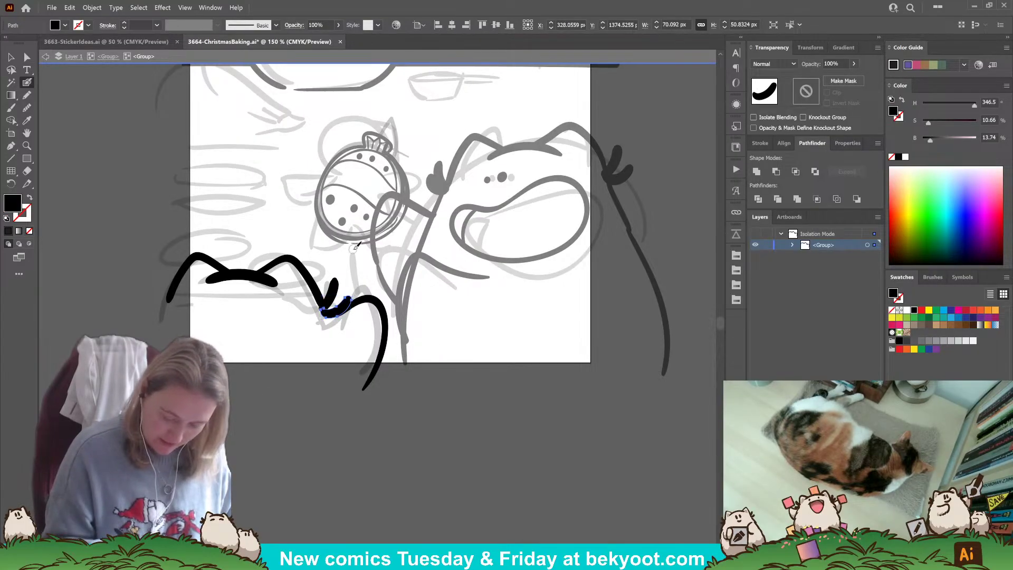
{"action": "key", "text": "ctrl+shift+a"}
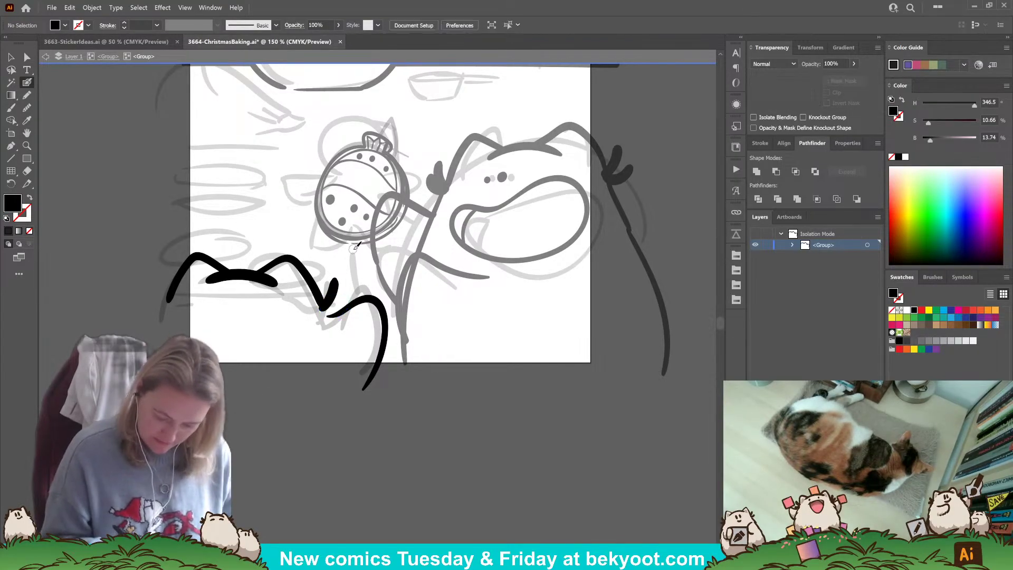
{"action": "left_click_drag", "start_coordinate": [323, 310], "coordinate": [345, 290]}
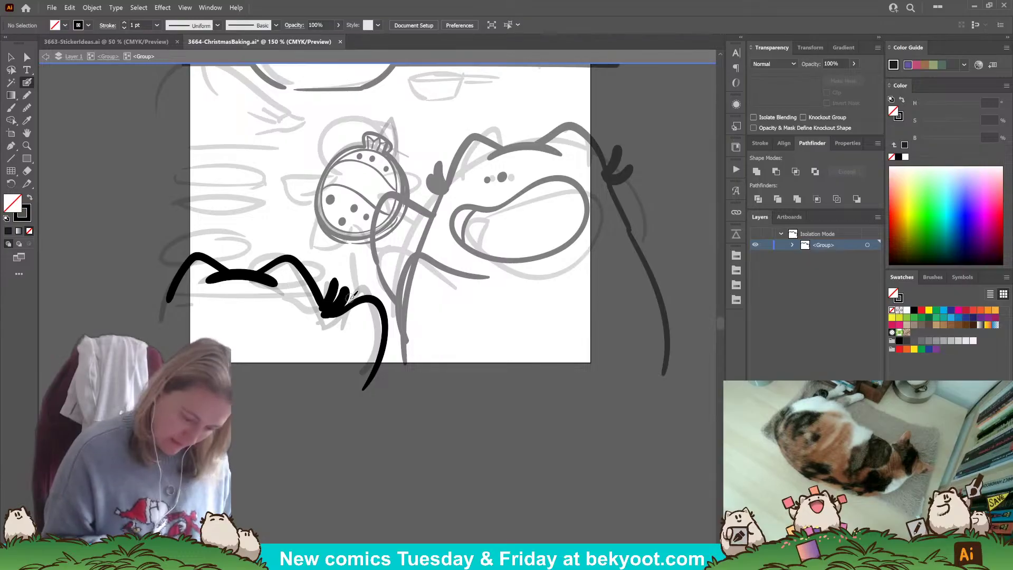
- Select the tuft's taller stroke and even out its edge with the Smooth tool
{"action": "left_click", "coordinate": [334, 290], "text": "ctrl"}
{"action": "left_click", "coordinate": [26, 107]}
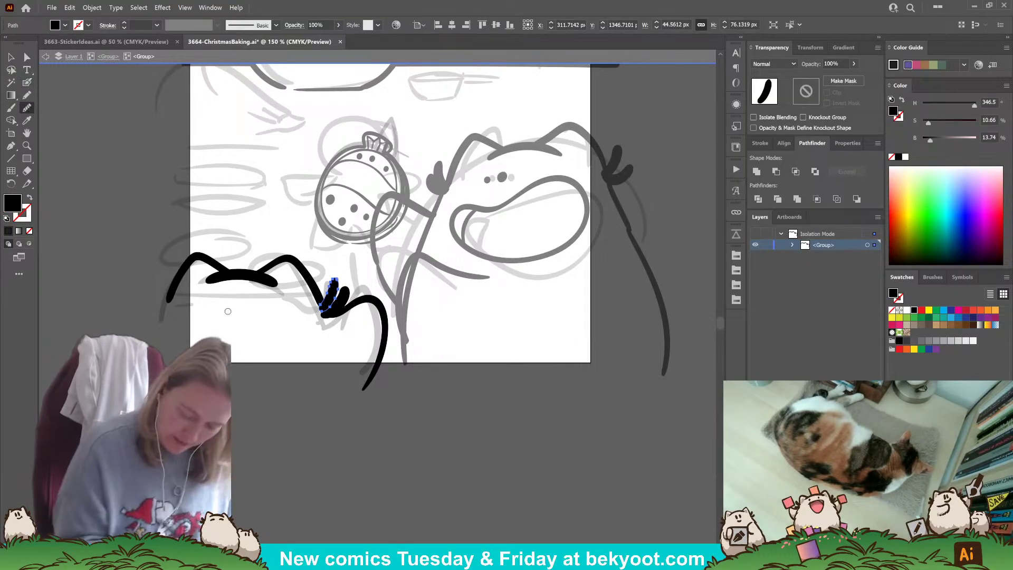
{"action": "left_click_drag", "start_coordinate": [331, 281], "coordinate": [328, 309]}
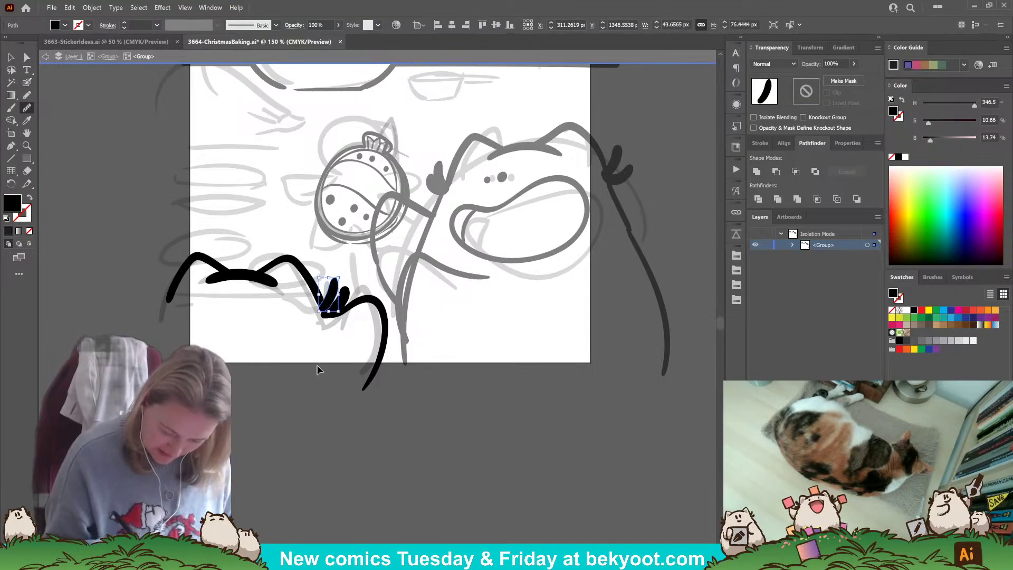
{"action": "left_click", "coordinate": [11, 57]}
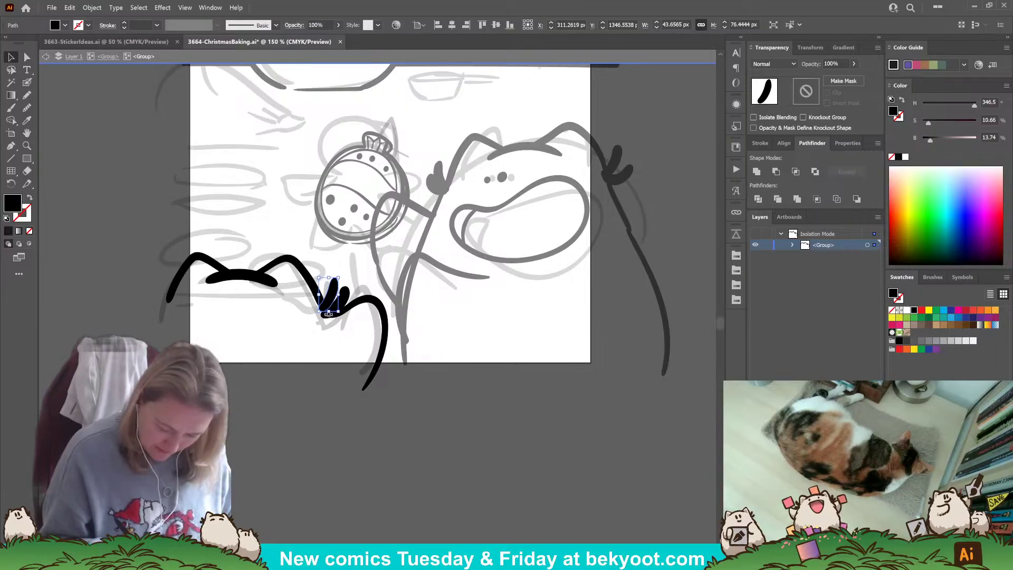
- Thicken the tuft's taller stroke with the Blob Brush and even out its edge with the Smooth tool
{"action": "left_click", "coordinate": [26, 82]}
{"action": "left_click_drag", "start_coordinate": [324, 306], "coordinate": [331, 284]}
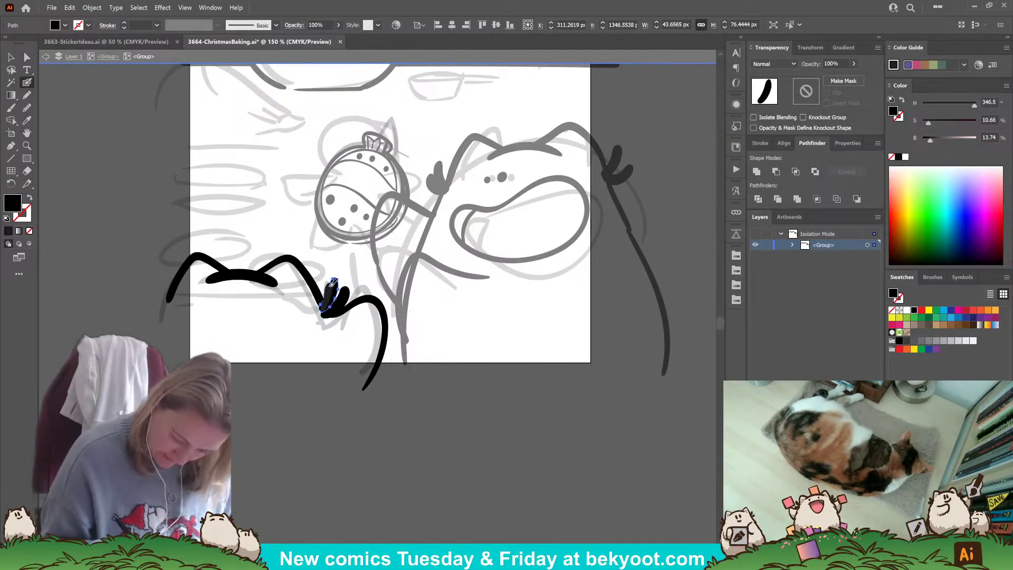
{"action": "key", "text": "ctrl+shift+a"}
{"action": "key", "text": "ctrl+z"}
{"action": "key", "text": "ctrl+z"}
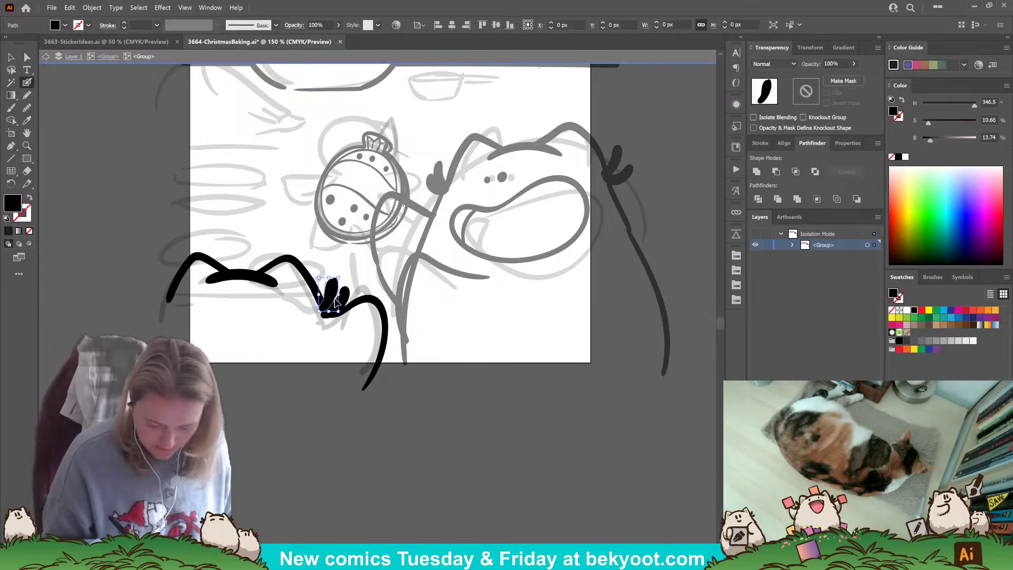
{"action": "left_click", "coordinate": [27, 109]}
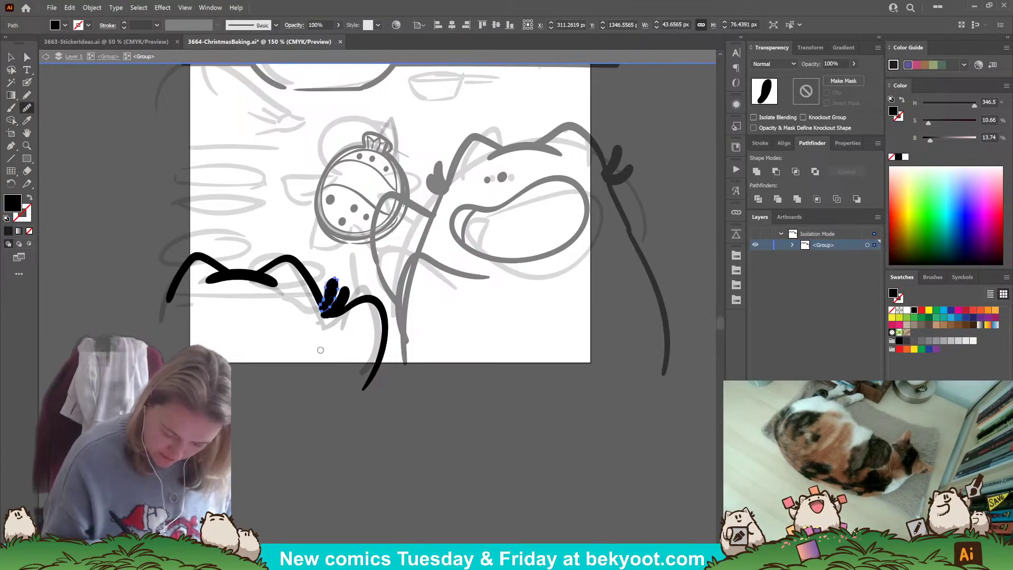
- Select the tuft's lower stroke, smooth its outline and deselect it
{"action": "left_click", "coordinate": [342, 302], "text": "ctrl"}
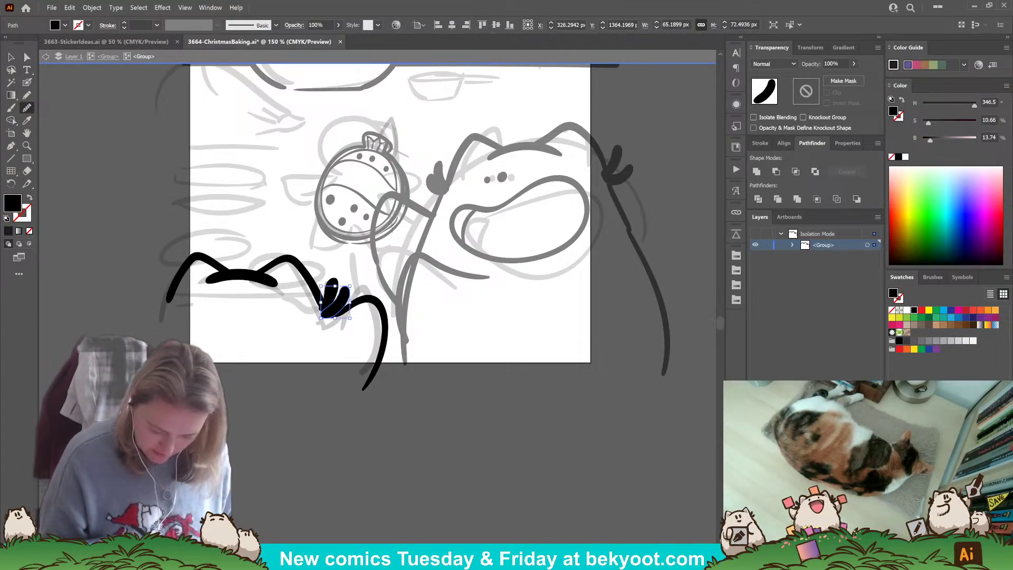
{"action": "key", "text": "ctrl+shift+a"}
{"action": "left_click", "coordinate": [340, 304], "text": "ctrl"}
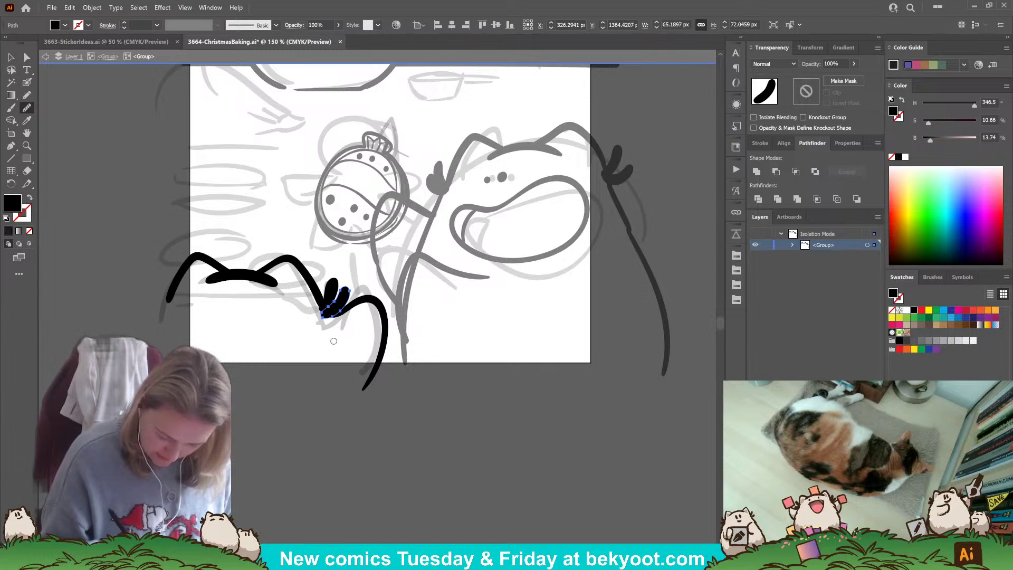
{"action": "key", "text": "ctrl+shift+a"}
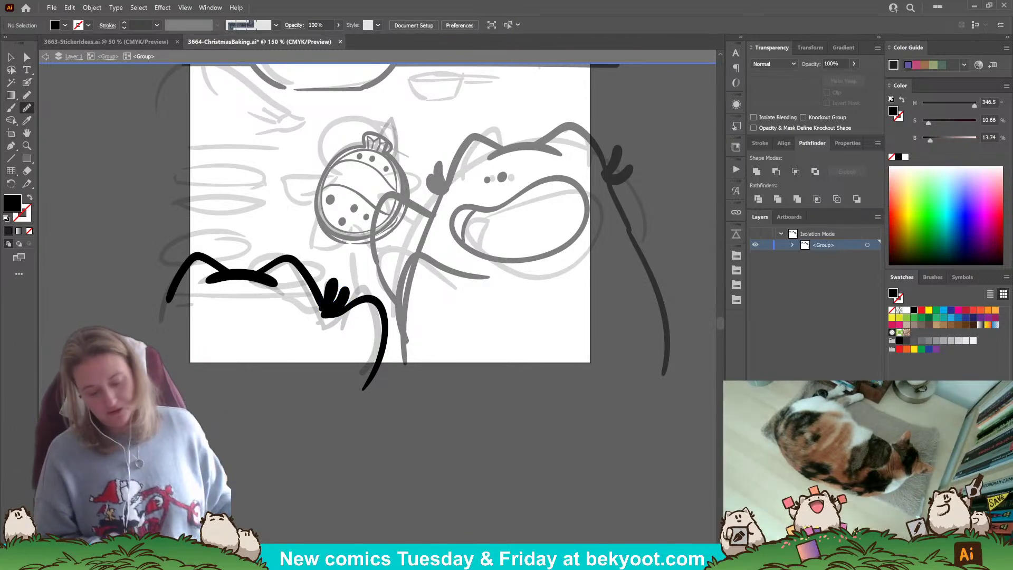
- Draw a thick side line from the tuft down past the panel's lower edge, then go back up to the parent group
{"action": "left_click", "coordinate": [27, 83]}
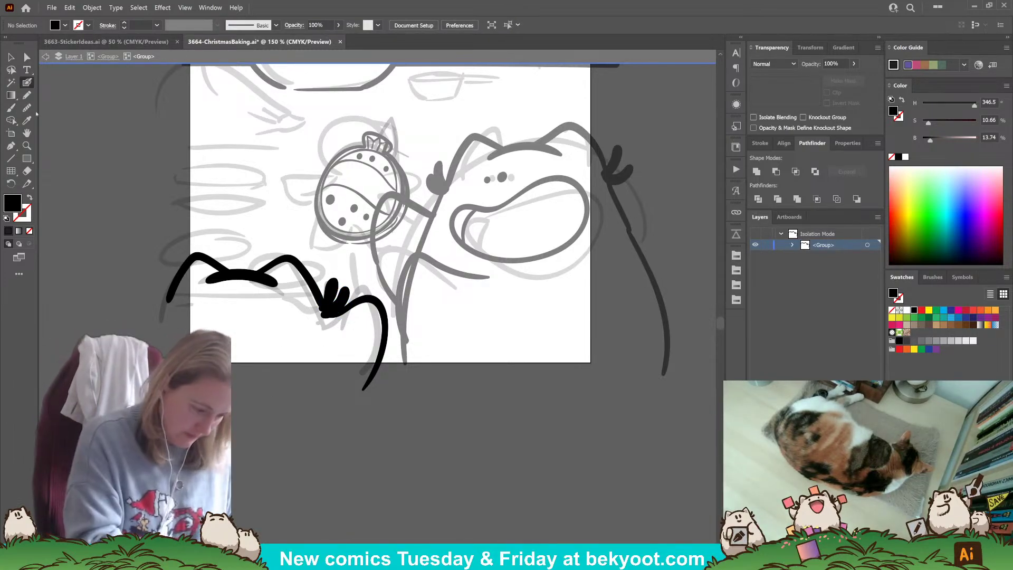
{"action": "left_click_drag", "start_coordinate": [323, 305], "coordinate": [355, 405]}
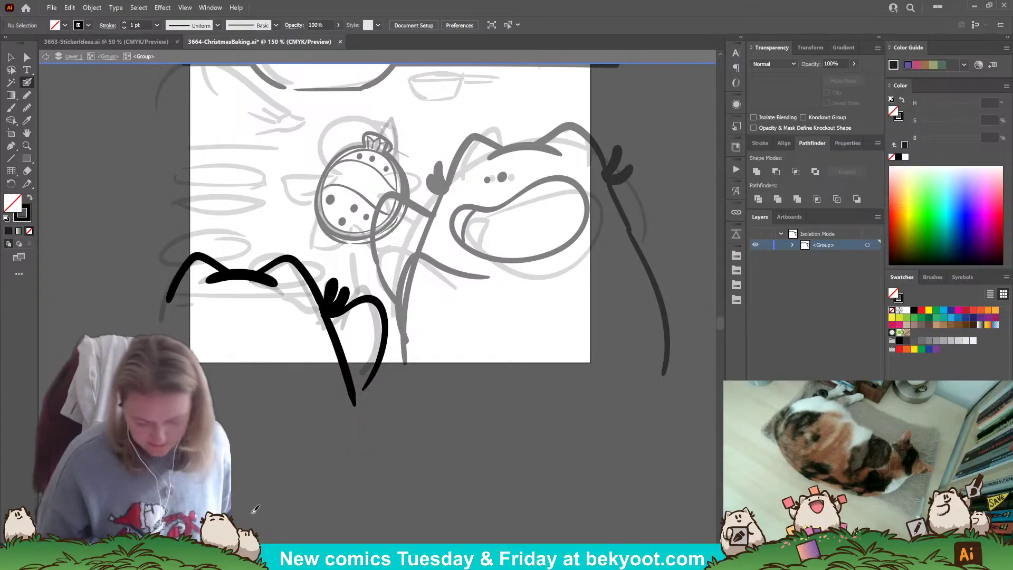
{"action": "key", "text": "v"}
{"action": "left_click", "coordinate": [108, 57]}
- Erase the part of the large character's raised arm outline that overlaps the round ornament
{"action": "left_click_drag", "start_coordinate": [397, 212], "coordinate": [318, 292]}
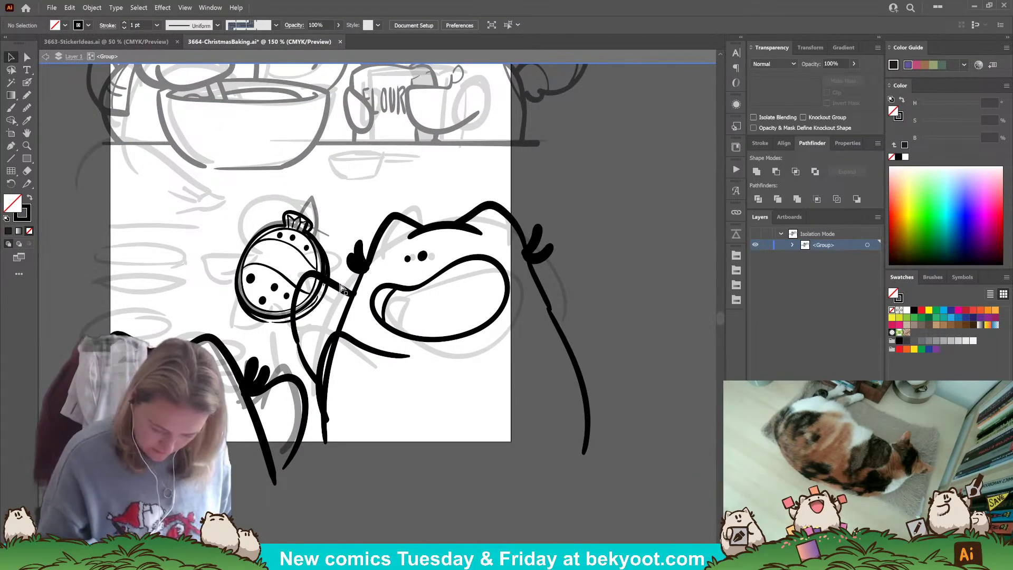
{"action": "left_click", "coordinate": [341, 289]}
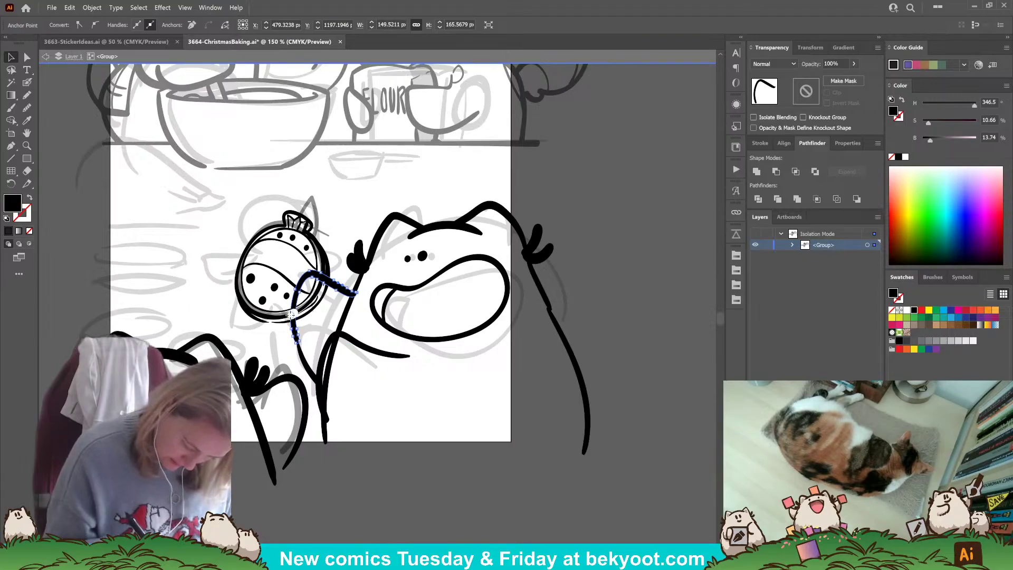
{"action": "mouse_move", "coordinate": [292, 313]}
{"action": "left_mouse_down"}
{"action": "mouse_move", "coordinate": [305, 279]}
{"action": "mouse_move", "coordinate": [321, 274]}
{"action": "left_mouse_up"}
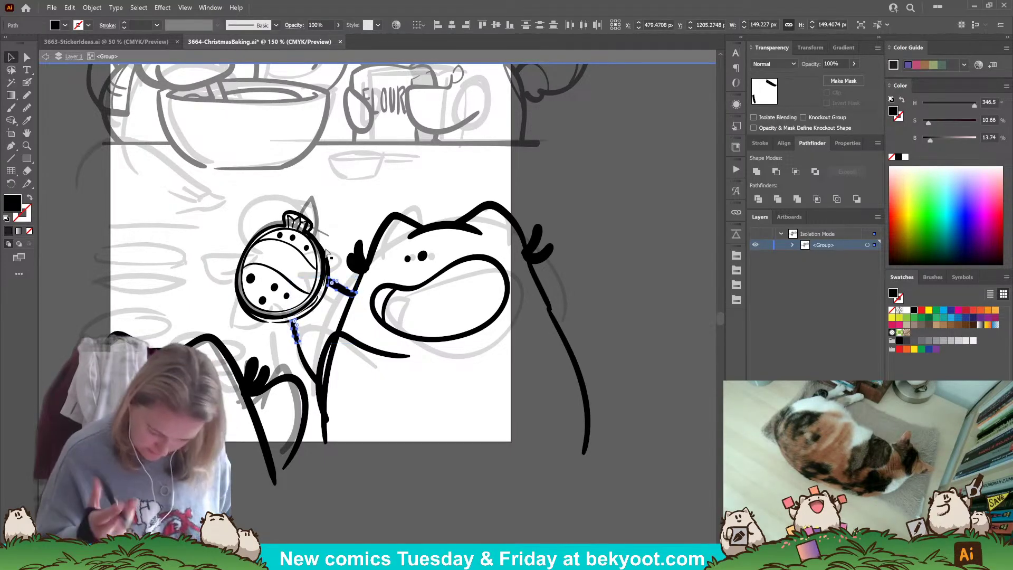
{"action": "left_click", "coordinate": [396, 463]}
- Erase the stretch of the large character's body line that runs through the base of its raised arm
{"action": "left_click_drag", "start_coordinate": [386, 404], "coordinate": [377, 427]}
{"action": "left_click", "coordinate": [322, 381]}
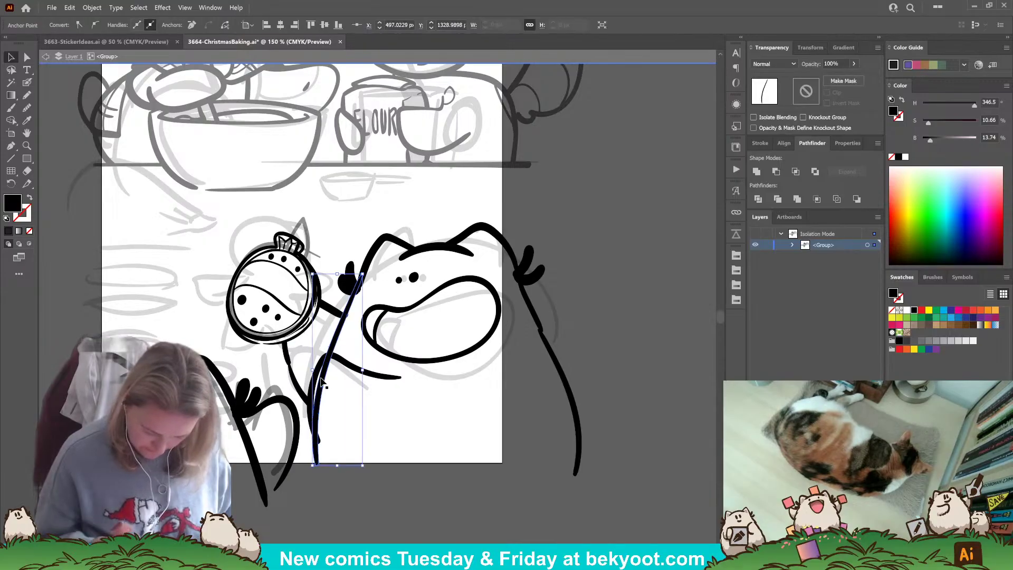
{"action": "left_click", "coordinate": [334, 361]}
{"action": "left_click_drag", "start_coordinate": [328, 361], "coordinate": [323, 439]}
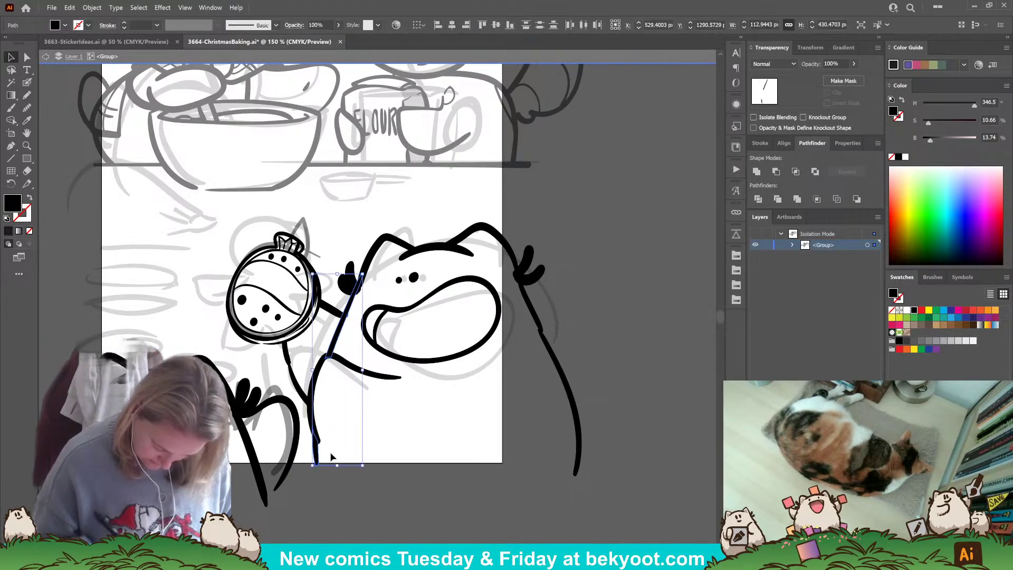
{"action": "left_click", "coordinate": [334, 313]}
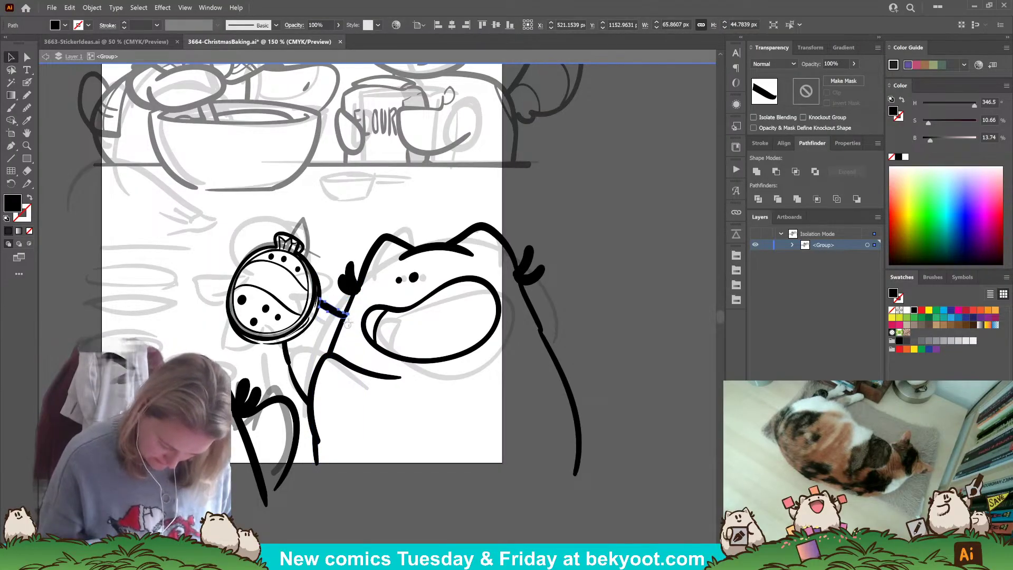
{"action": "left_click", "coordinate": [374, 478]}
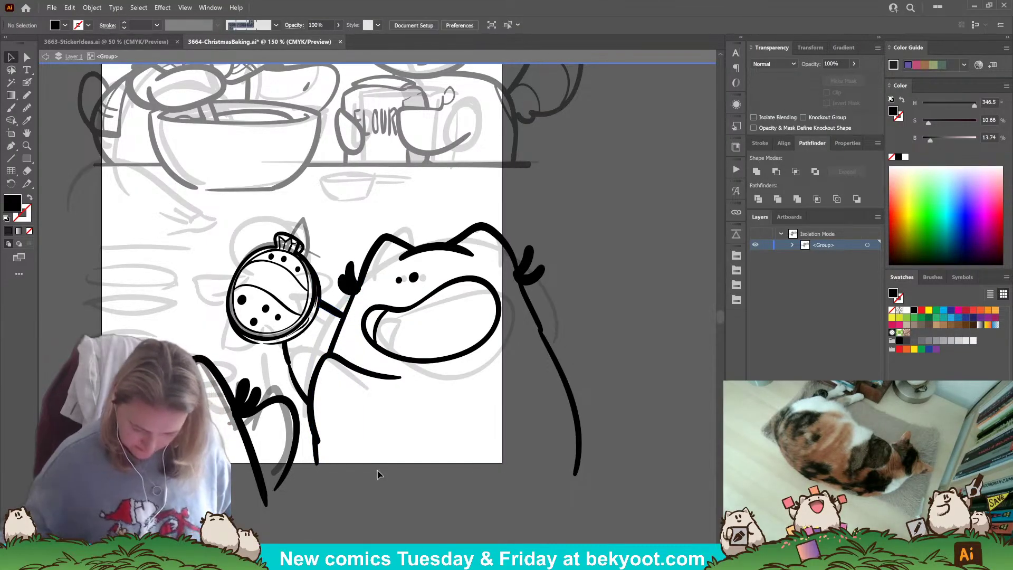
- Leave the group's isolation mode and save the comic file
{"action": "scroll", "coordinate": [353, 431], "scroll_direction": "down", "scroll_amount": 2}
{"action": "left_click_drag", "start_coordinate": [312, 488], "coordinate": [367, 427]}
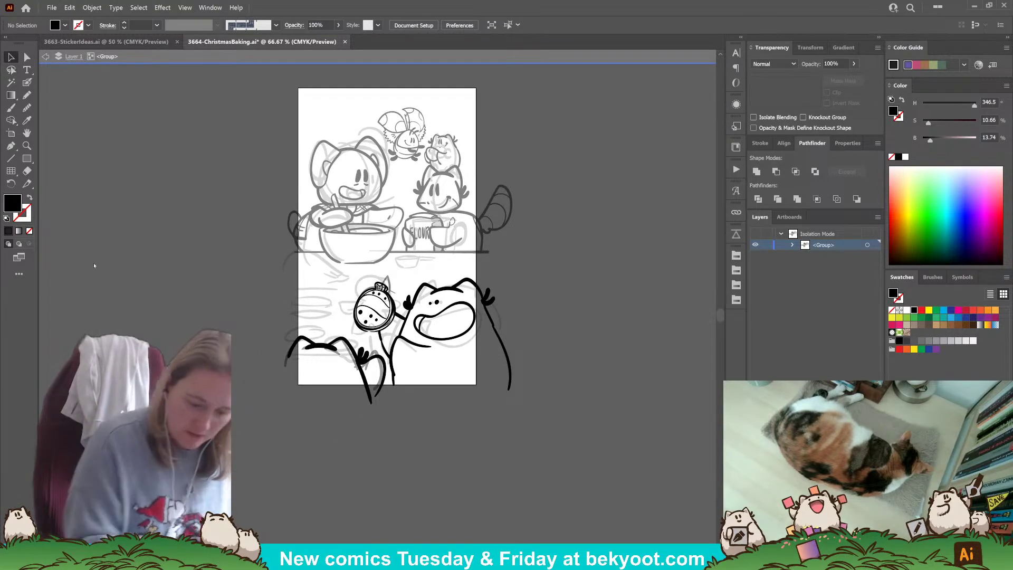
{"action": "double_click", "coordinate": [539, 165]}
{"action": "key", "text": "ctrl+s"}
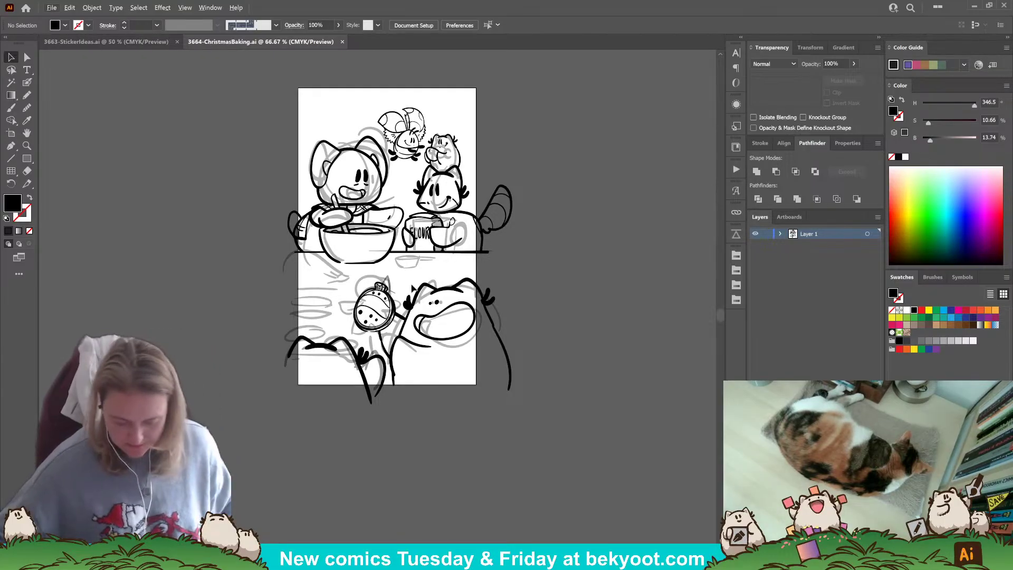
- Enter the main line-art group and ink the small measuring cup's bowl and handle below the counter with the Blob Brush
{"action": "scroll", "coordinate": [439, 295], "scroll_direction": "up", "scroll_amount": 2}
{"action": "left_click", "coordinate": [378, 294]}
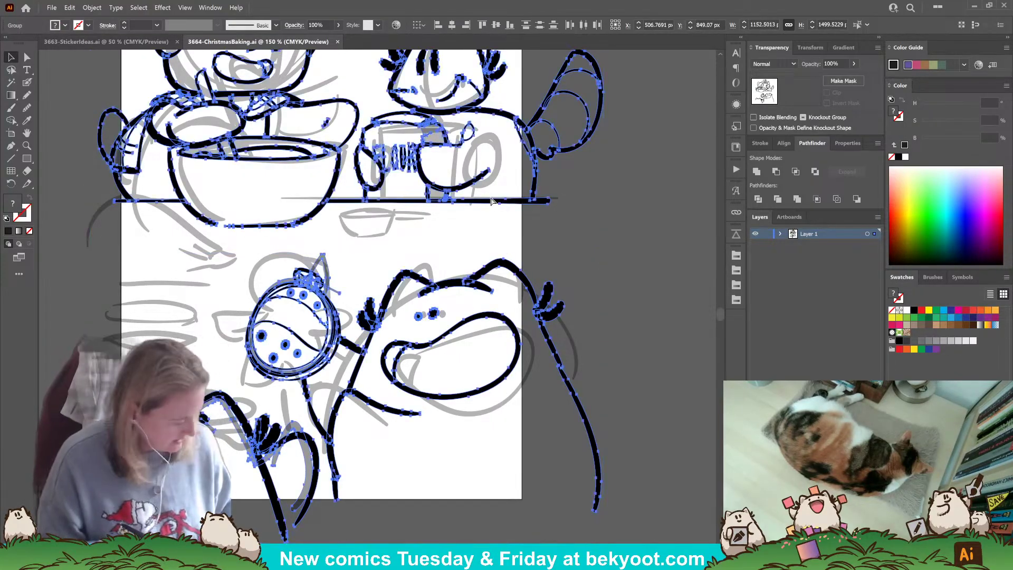
{"action": "double_click", "coordinate": [522, 203]}
{"action": "scroll", "coordinate": [560, 219], "scroll_direction": "up", "scroll_amount": 2}
{"action": "left_click", "coordinate": [27, 82]}
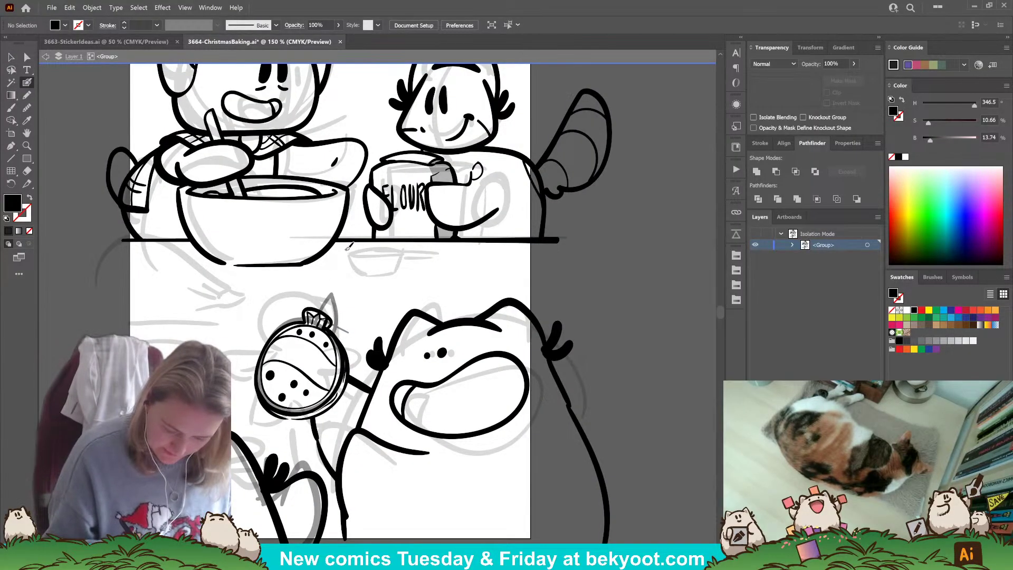
{"action": "left_click_drag", "start_coordinate": [365, 278], "coordinate": [395, 279]}
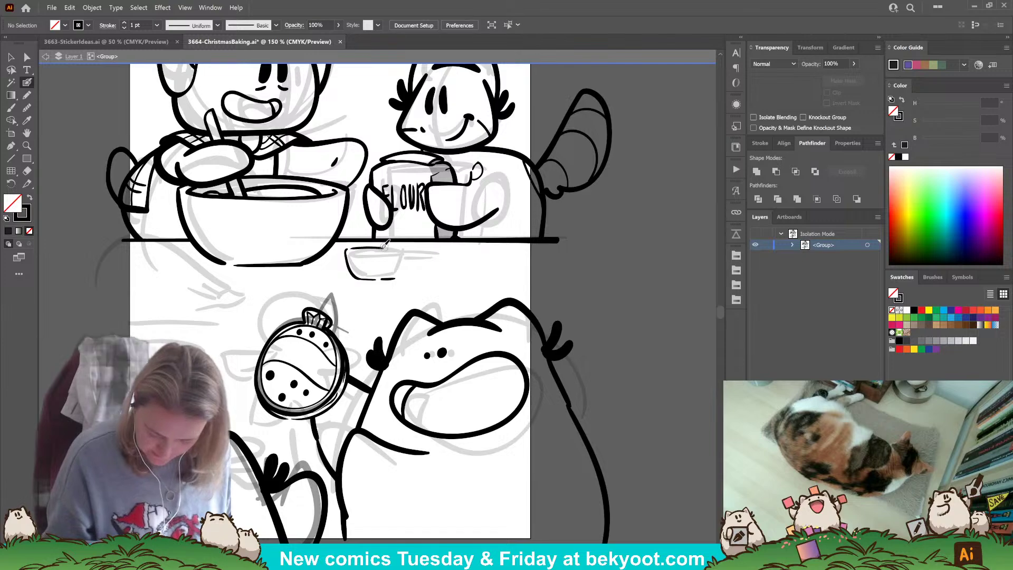
{"action": "mouse_move", "coordinate": [348, 248]}
{"action": "left_mouse_down"}
{"action": "mouse_move", "coordinate": [448, 249]}
{"action": "mouse_move", "coordinate": [405, 253]}
{"action": "mouse_move", "coordinate": [399, 266]}
{"action": "mouse_move", "coordinate": [407, 252]}
{"action": "mouse_move", "coordinate": [389, 279]}
{"action": "left_mouse_up"}
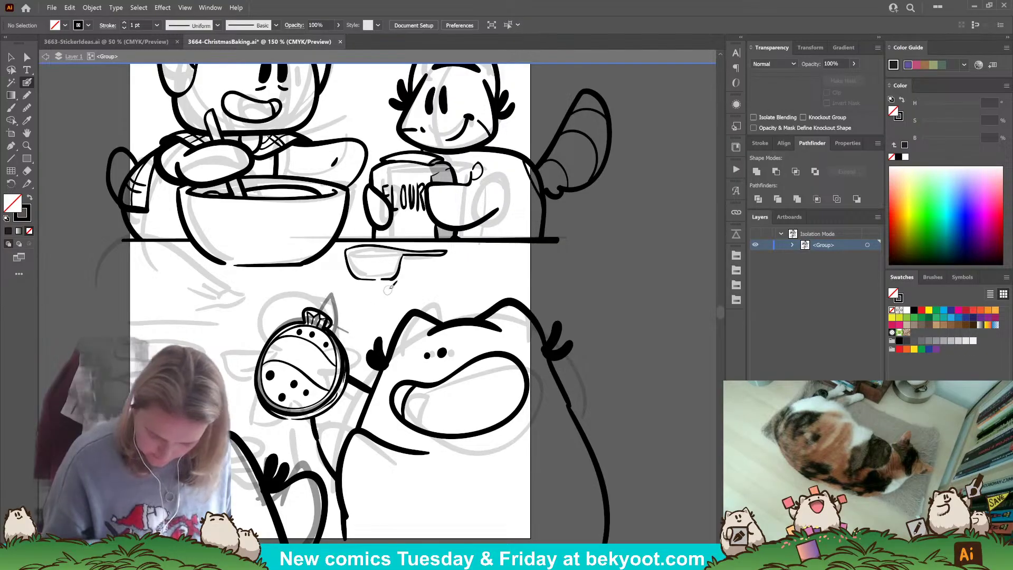
- Replace the measuring cup's slanted side and base strokes, and add the inner rim curve
{"action": "key", "text": "ctrl+z"}
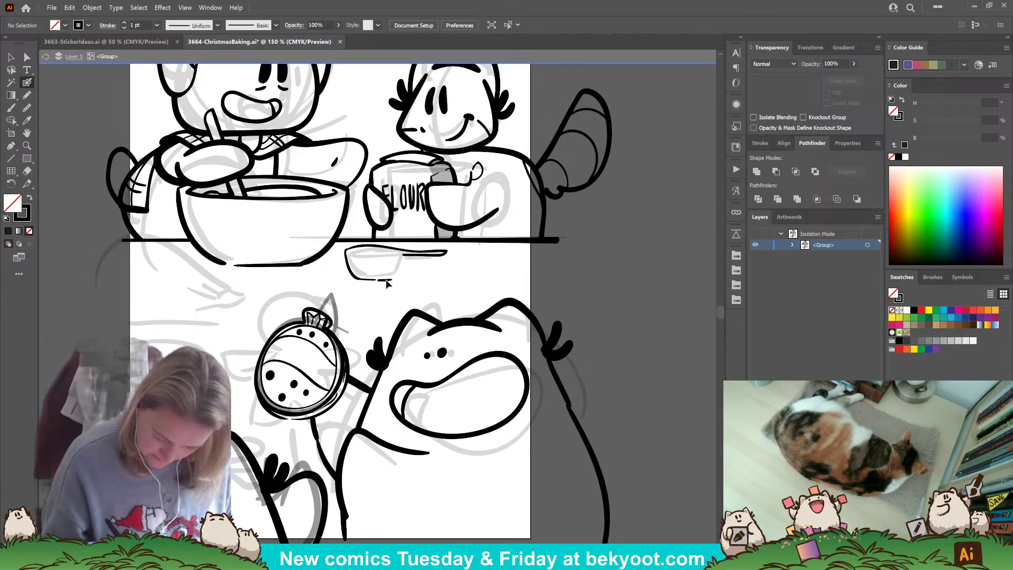
{"action": "left_click", "coordinate": [386, 281], "text": "ctrl"}
{"action": "key", "text": "Delete"}
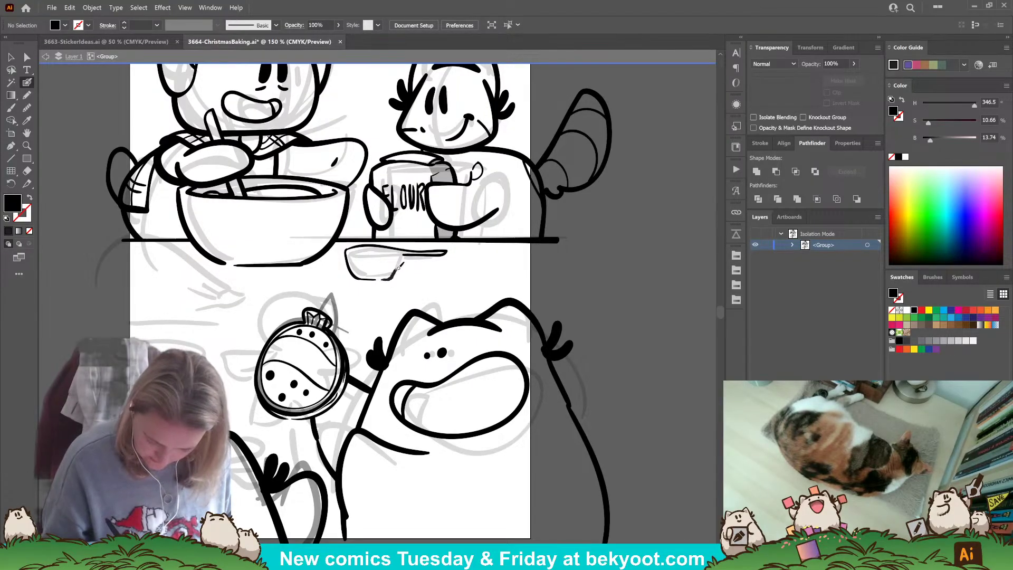
{"action": "key", "text": "shift+x"}
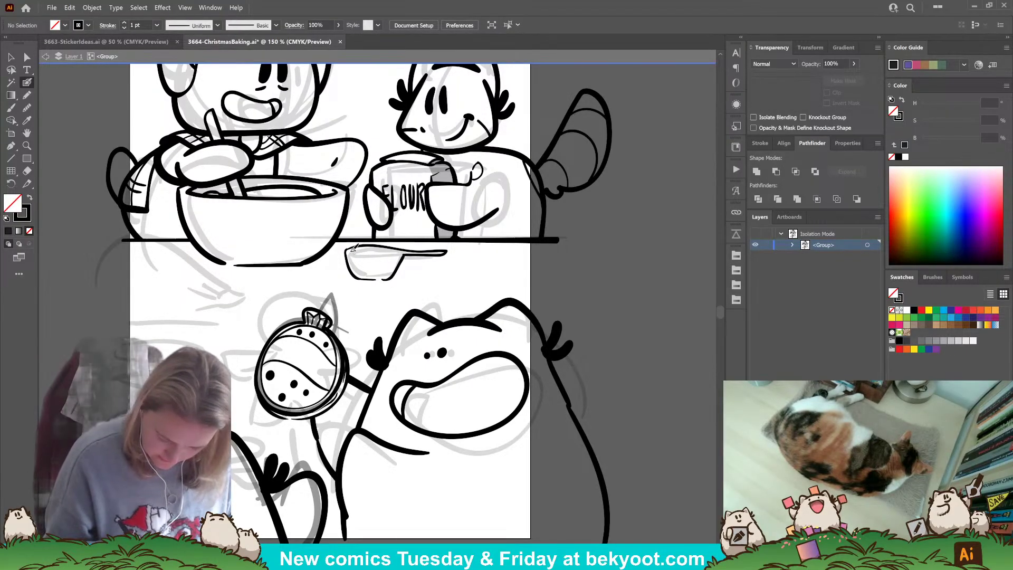
{"action": "left_click_drag", "start_coordinate": [392, 255], "coordinate": [401, 254]}
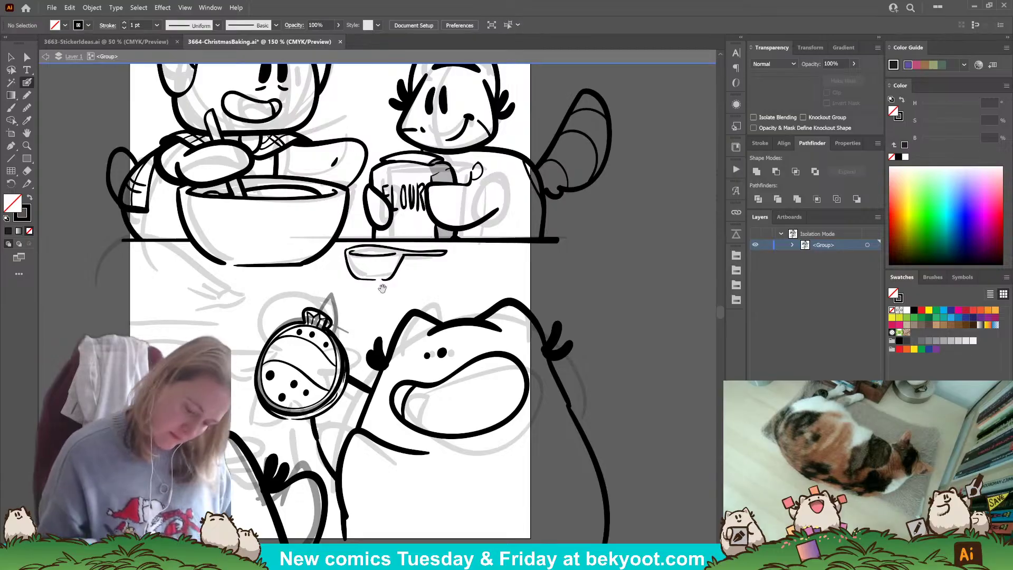
- Select all the measuring cup's strokes and group them
{"action": "left_click_drag", "start_coordinate": [385, 288], "coordinate": [419, 267]}
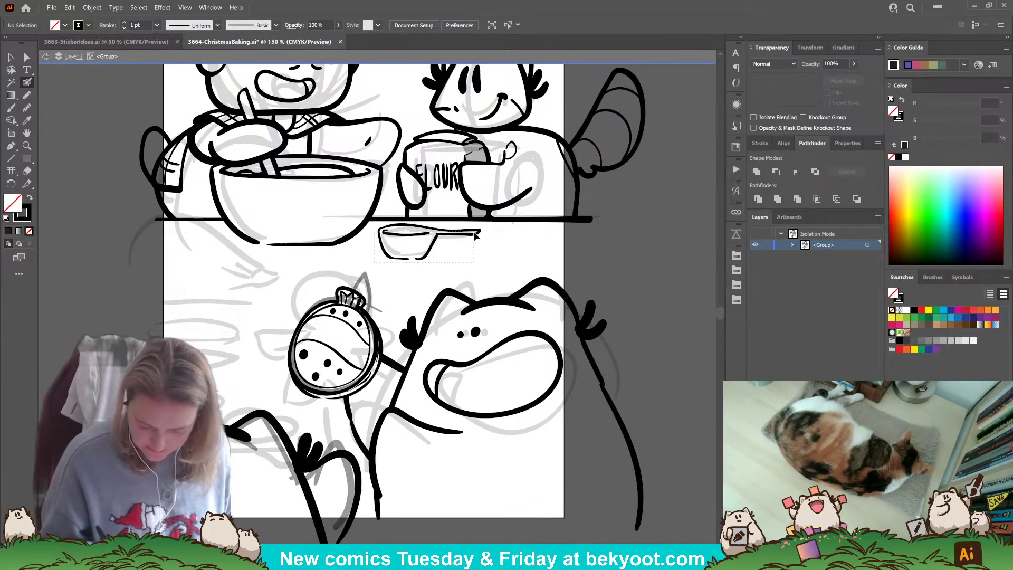
{"action": "left_click_drag", "start_coordinate": [474, 232], "coordinate": [470, 234]}
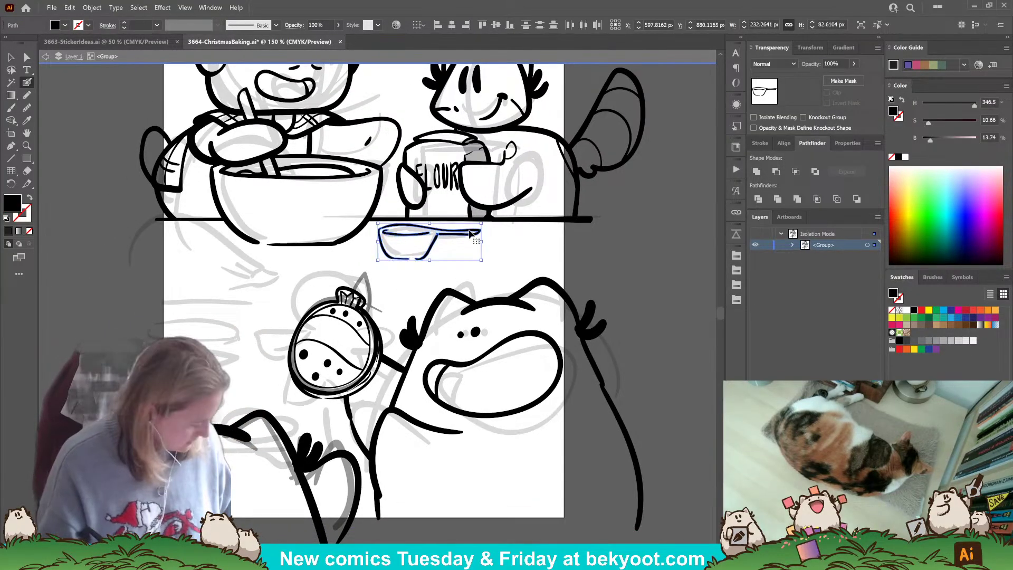
{"action": "key", "text": "ctrl+g"}
{"action": "left_click", "coordinate": [501, 250], "text": "ctrl"}
- Ink the arched upper edge and nearly flat lower edge of the tapered shape beneath the mixing bowl over the sketch
{"action": "mouse_move", "coordinate": [362, 315]}
{"action": "left_mouse_down"}
{"action": "mouse_move", "coordinate": [424, 327]}
{"action": "mouse_move", "coordinate": [405, 324]}
{"action": "left_mouse_up"}
{"action": "mouse_move", "coordinate": [243, 297]}
{"action": "left_mouse_down"}
{"action": "mouse_move", "coordinate": [224, 306]}
{"action": "mouse_move", "coordinate": [245, 309]}
{"action": "left_mouse_up"}
{"action": "mouse_move", "coordinate": [217, 247]}
{"action": "left_mouse_down"}
{"action": "mouse_move", "coordinate": [312, 255]}
{"action": "mouse_move", "coordinate": [355, 286]}
{"action": "mouse_move", "coordinate": [254, 300]}
{"action": "left_mouse_up"}
{"action": "key", "text": "ctrl+z"}
{"action": "right_click", "coordinate": [211, 298]}
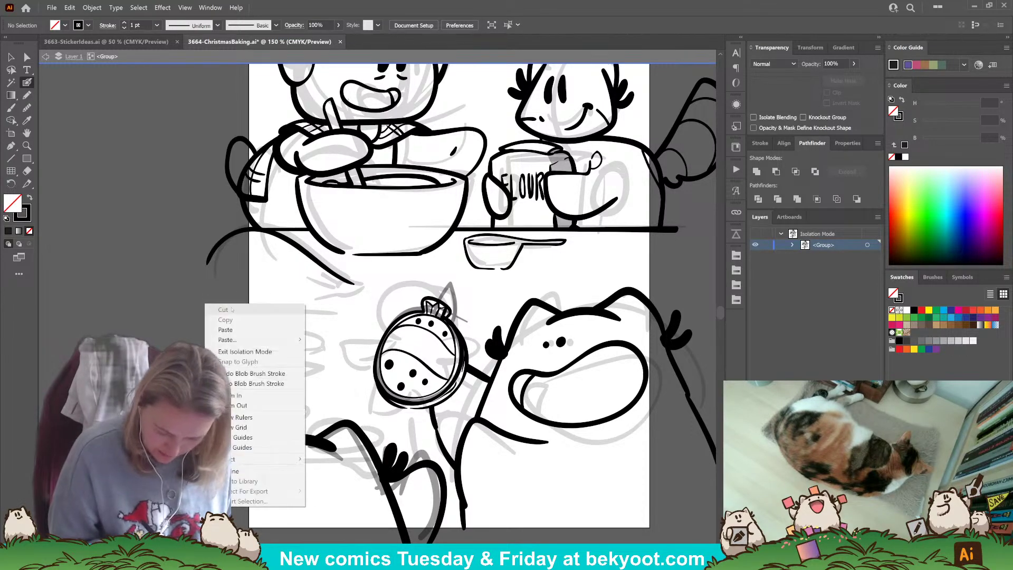
{"action": "key", "text": "Escape"}
{"action": "left_click_drag", "start_coordinate": [237, 305], "coordinate": [262, 305]}
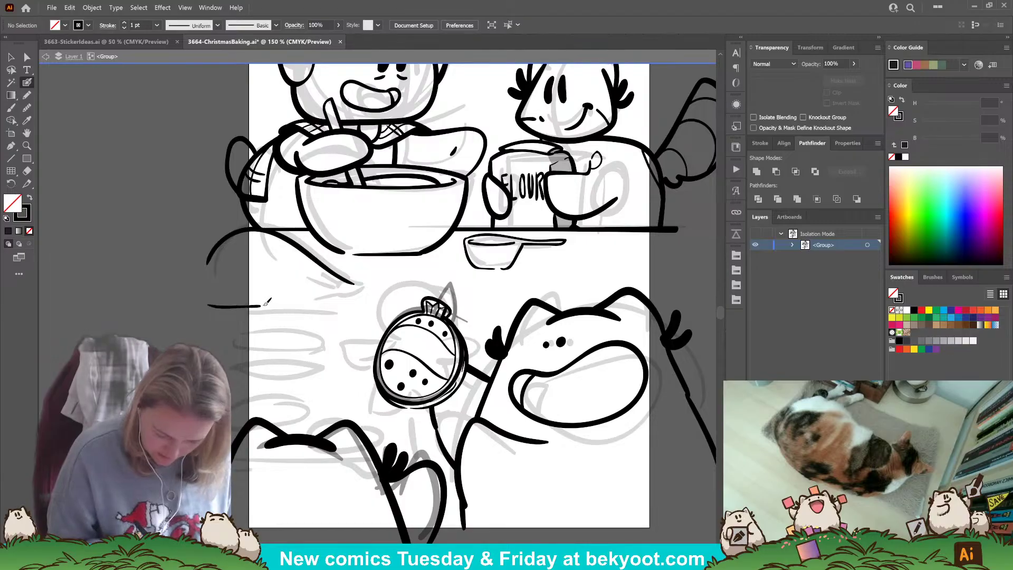
{"action": "left_click_drag", "start_coordinate": [339, 298], "coordinate": [343, 297]}
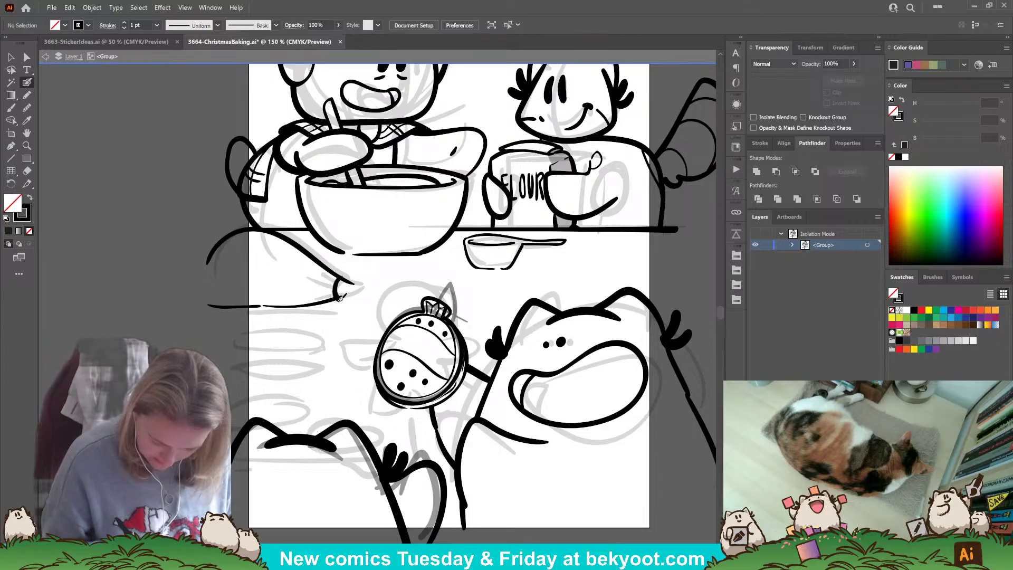
- Replace the curved band and open tip strokes at the tapered shape's narrow end with edges that meet in a point
{"action": "key", "text": "ctrl+z"}
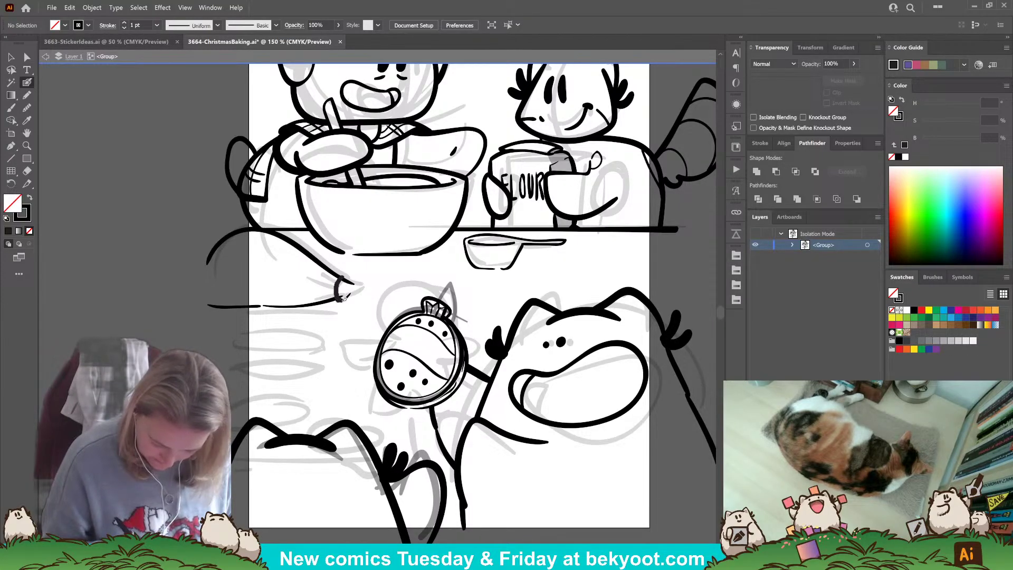
{"action": "left_click_drag", "start_coordinate": [359, 299], "coordinate": [346, 274]}
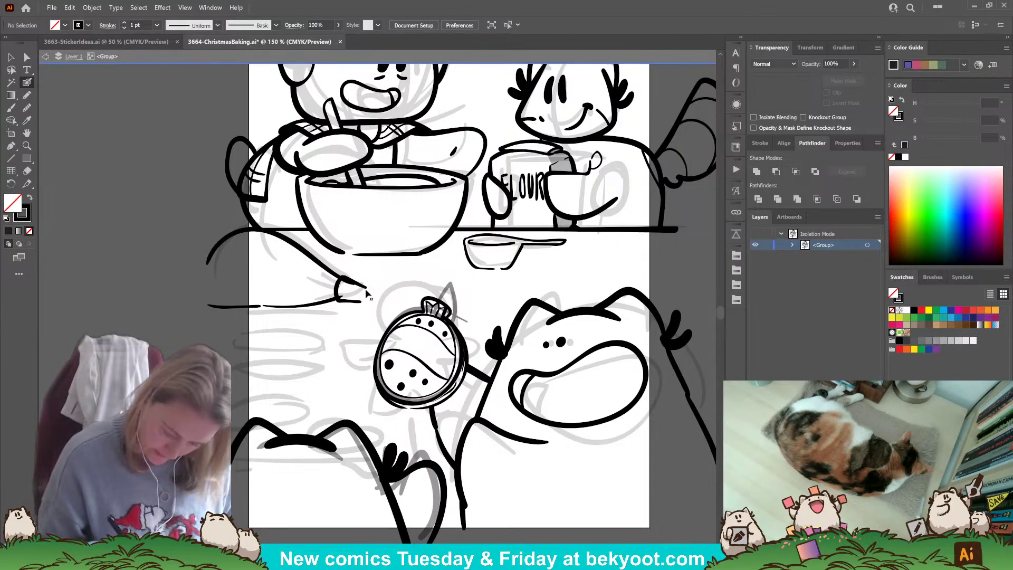
{"action": "left_click", "coordinate": [350, 280], "text": "ctrl"}
{"action": "left_click_drag", "start_coordinate": [371, 271], "coordinate": [372, 276]}
{"action": "key", "text": "Delete"}
{"action": "left_click", "coordinate": [349, 289], "text": "ctrl"}
{"action": "left_click_drag", "start_coordinate": [367, 275], "coordinate": [369, 266]}
{"action": "key", "text": "Delete"}
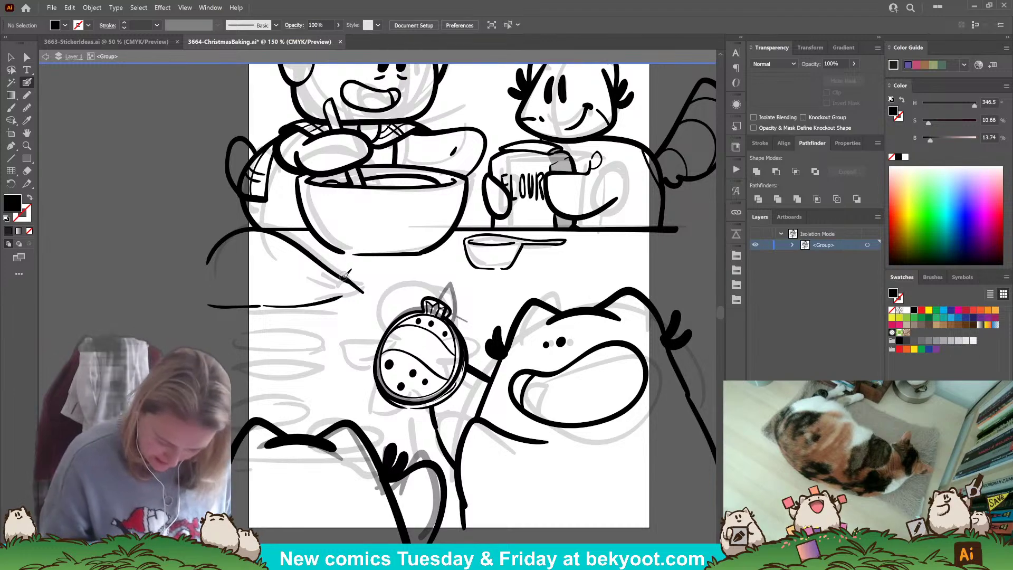
{"action": "key", "text": "ctrl+z"}
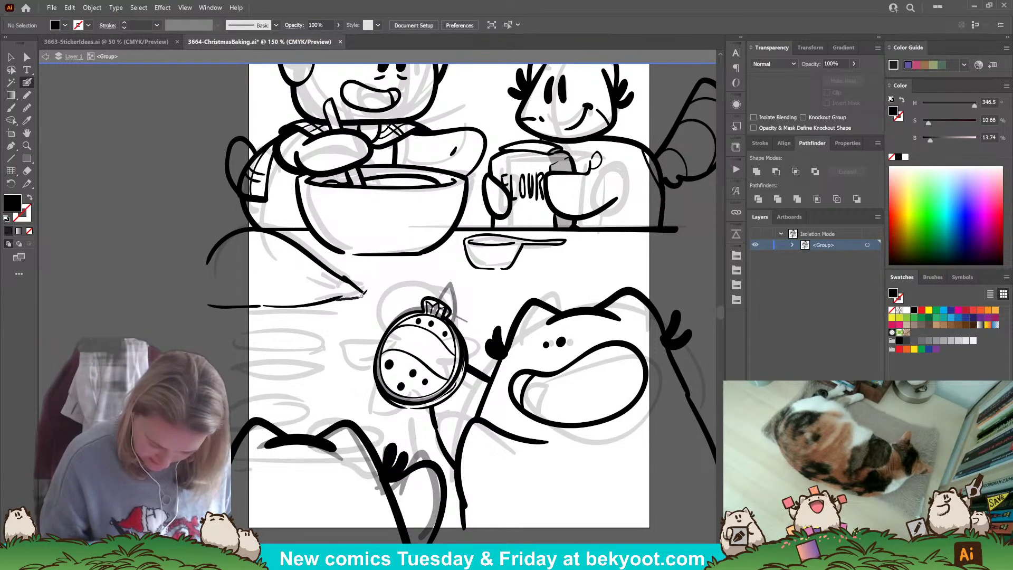
{"action": "left_click_drag", "start_coordinate": [361, 297], "coordinate": [369, 290]}
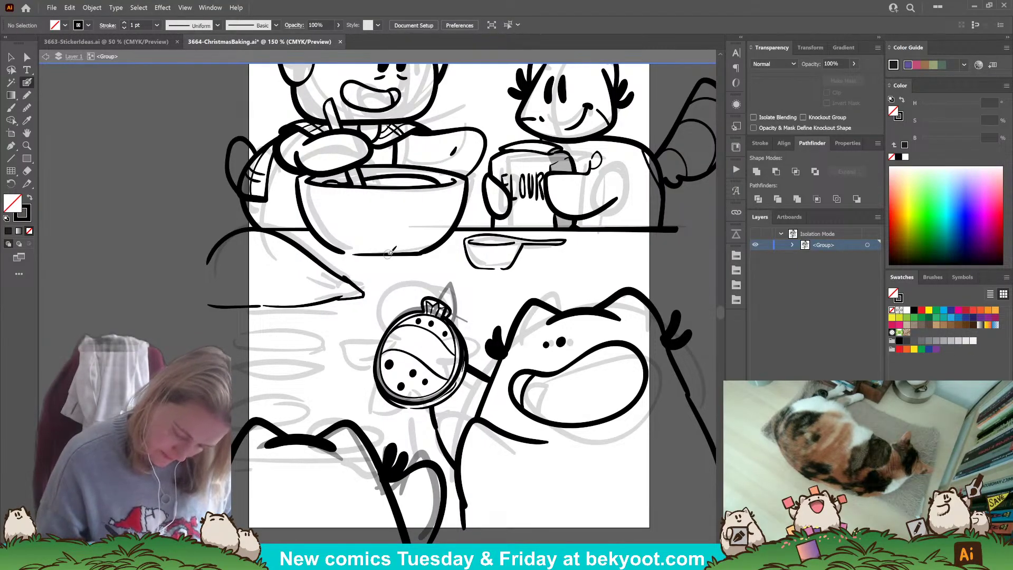
- Ink a curved band across the tapered shape's narrow end and a small jagged opening at its tip
{"action": "left_click", "coordinate": [362, 298], "text": "ctrl"}
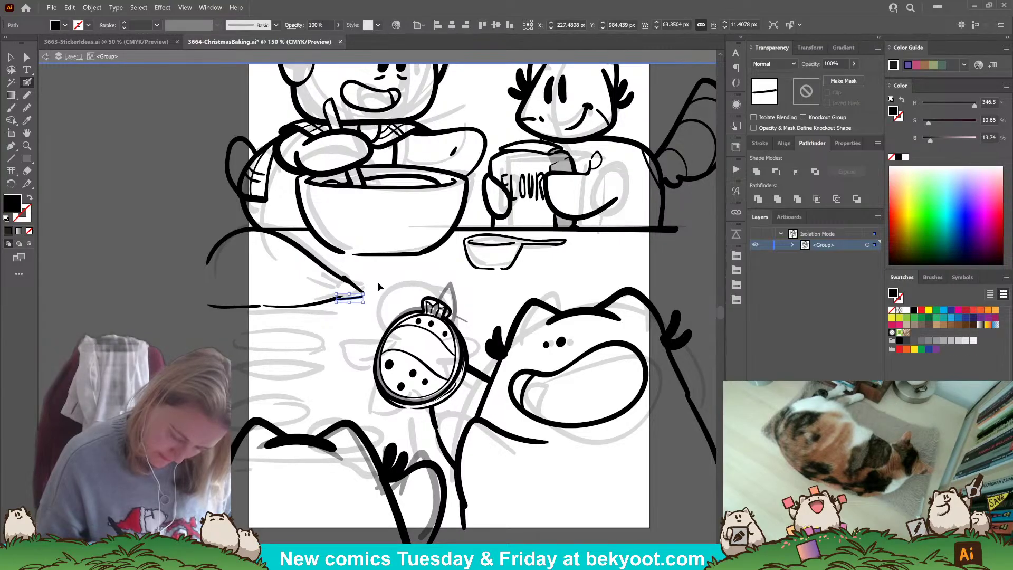
{"action": "left_click", "coordinate": [376, 289], "text": "ctrl"}
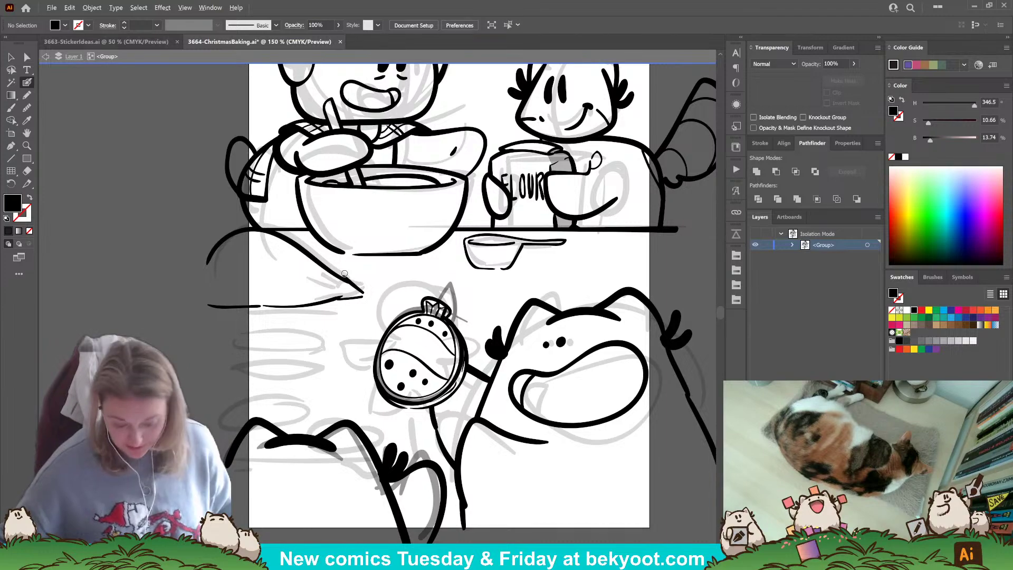
{"action": "scroll", "coordinate": [345, 273], "scroll_direction": "up", "scroll_amount": 2}
{"action": "left_click", "coordinate": [375, 311], "text": "ctrl"}
{"action": "mouse_move", "coordinate": [384, 281]}
{"action": "left_mouse_down"}
{"action": "mouse_move", "coordinate": [367, 303]}
{"action": "mouse_move", "coordinate": [336, 291]}
{"action": "mouse_move", "coordinate": [327, 306]}
{"action": "mouse_move", "coordinate": [327, 298]}
{"action": "mouse_move", "coordinate": [327, 320]}
{"action": "mouse_move", "coordinate": [375, 307]}
{"action": "left_mouse_up"}
{"action": "left_click", "coordinate": [400, 281], "text": "ctrl"}
{"action": "key", "text": "ctrl+z"}
{"action": "key", "text": "ctrl+z"}
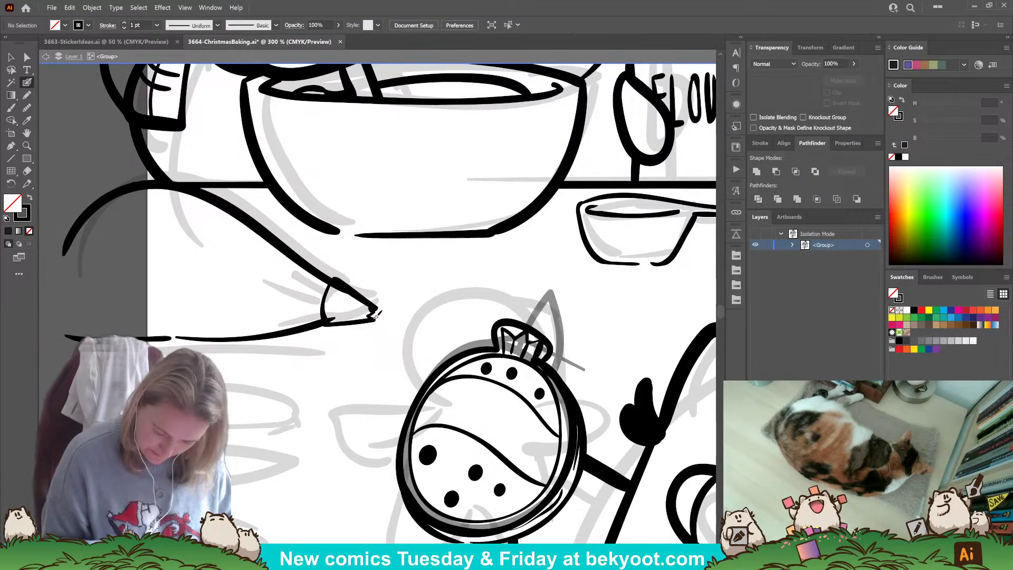
- Fit the ends of the tapered shape's upper and lower edges to the curved band, and ink short crease lines behind it
{"action": "left_click", "coordinate": [317, 279], "text": "ctrl"}
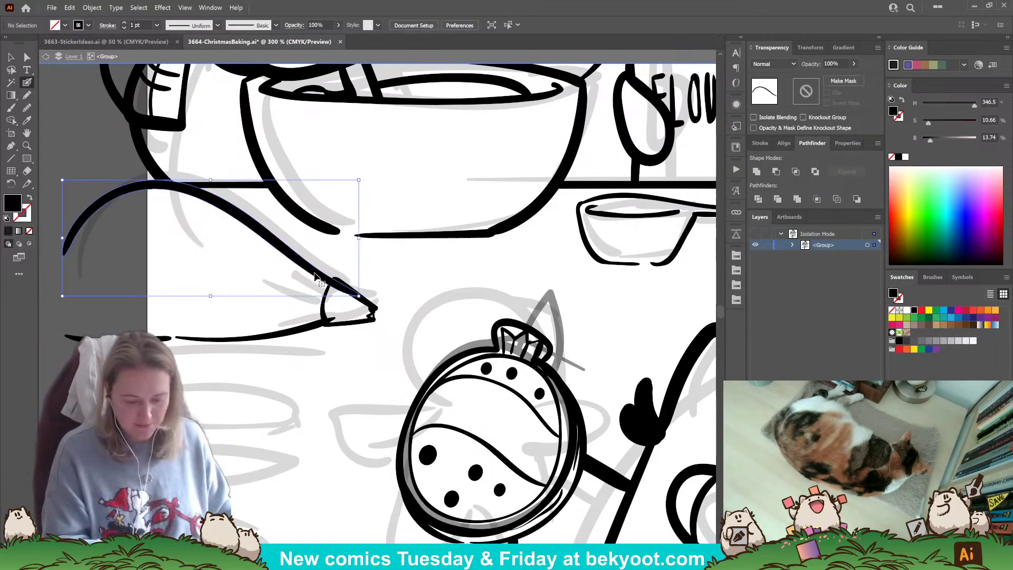
{"action": "left_click_drag", "start_coordinate": [353, 298], "coordinate": [336, 287]}
{"action": "left_click", "coordinate": [329, 320], "text": "ctrl"}
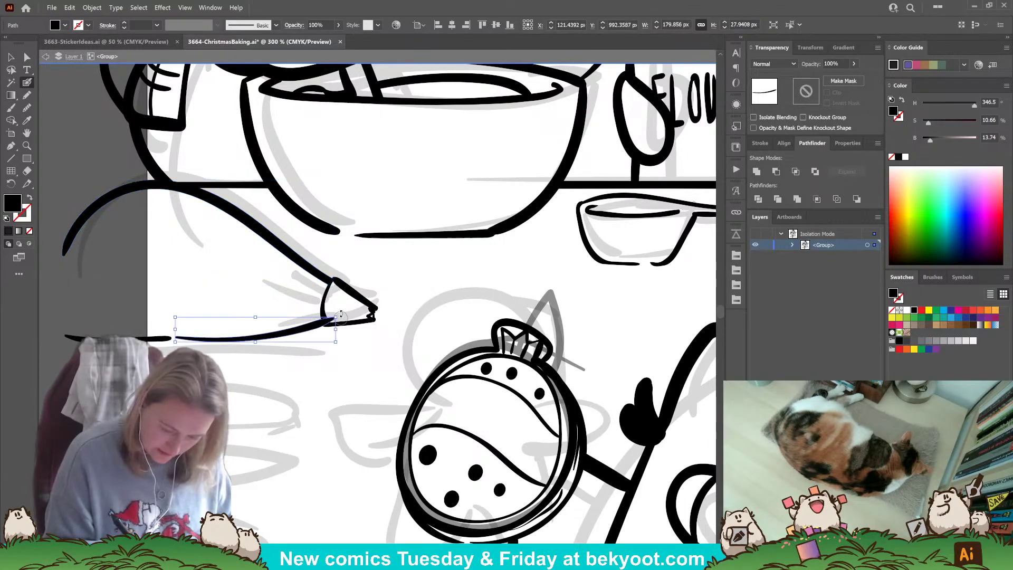
{"action": "left_click", "coordinate": [374, 360], "text": "ctrl"}
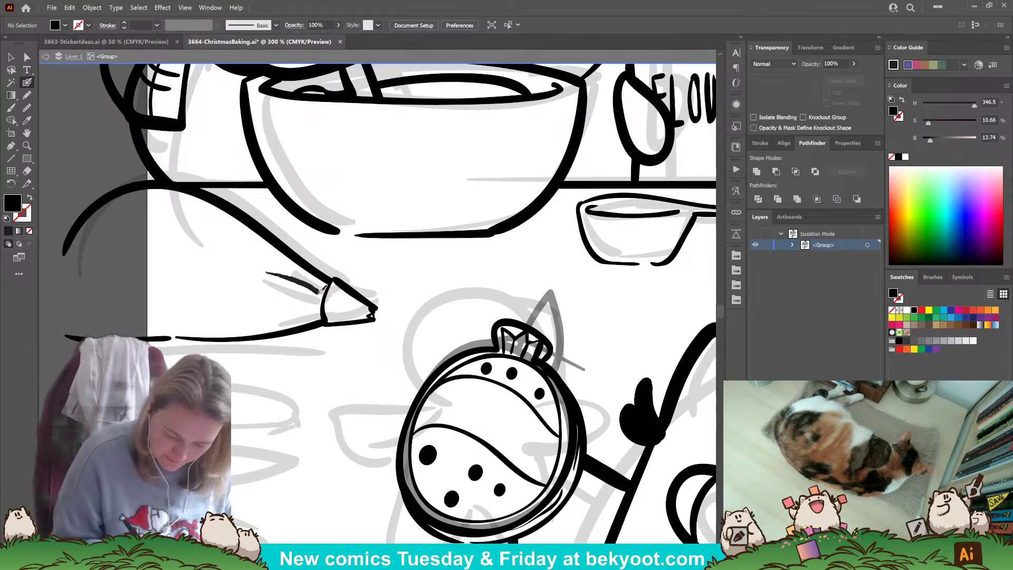
{"action": "key", "text": "shift+x"}
{"action": "mouse_move", "coordinate": [265, 273]}
{"action": "left_mouse_down"}
{"action": "mouse_move", "coordinate": [324, 297]}
{"action": "mouse_move", "coordinate": [323, 310]}
{"action": "left_mouse_up"}
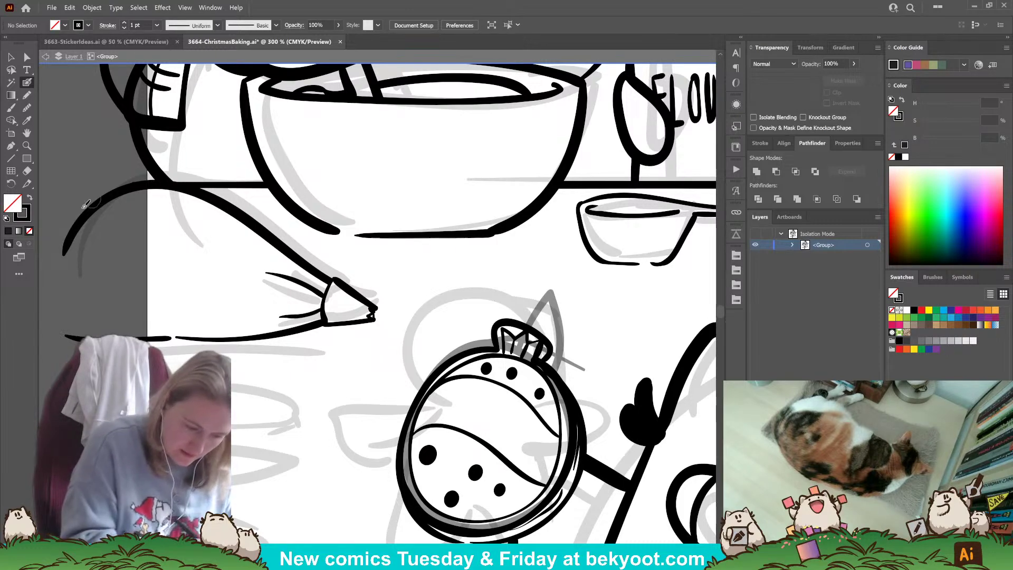
- Select all the strokes of the tapered shape, including its tip and creases, and group them
{"action": "left_click", "coordinate": [320, 271], "text": "ctrl"}
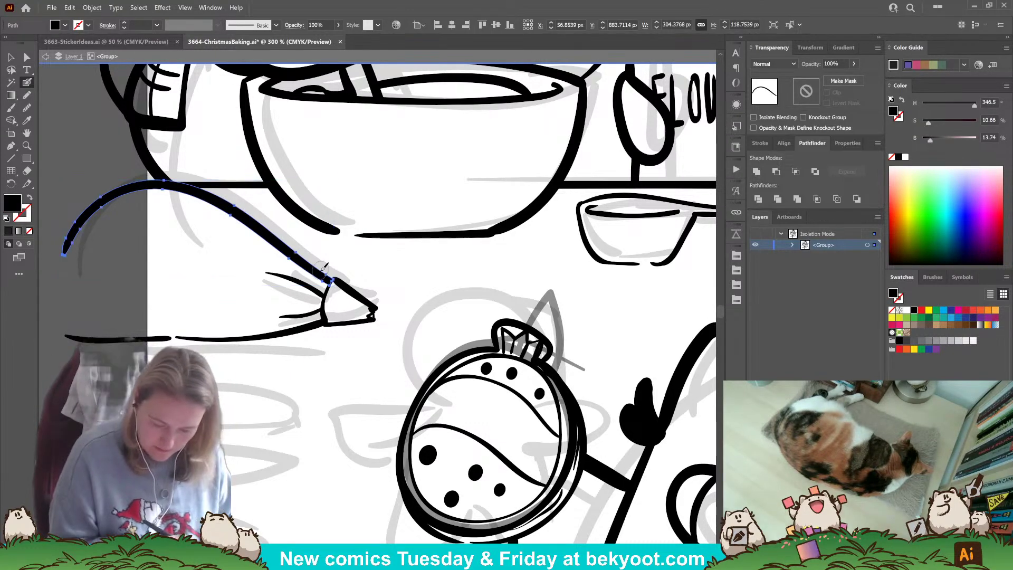
{"action": "left_click", "coordinate": [11, 57]}
{"action": "left_click", "coordinate": [117, 296]}
{"action": "left_click_drag", "start_coordinate": [56, 210], "coordinate": [100, 354]}
{"action": "mouse_move", "coordinate": [267, 285]}
{"action": "left_mouse_down"}
{"action": "mouse_move", "coordinate": [299, 334]}
{"action": "mouse_move", "coordinate": [375, 330]}
{"action": "left_mouse_up"}
{"action": "left_click", "coordinate": [302, 256], "text": "shift"}
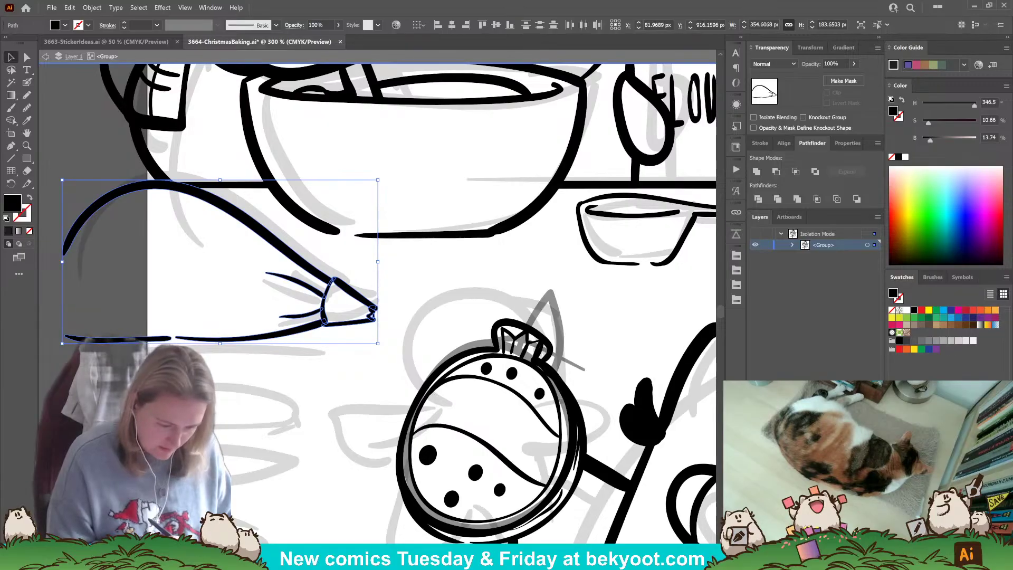
{"action": "key", "text": "ctrl+g"}
- Isolate the tapered shape's group and set its arched upper edge to 30% opacity
{"action": "double_click", "coordinate": [343, 286]}
{"action": "left_click_drag", "start_coordinate": [267, 362], "coordinate": [277, 446]}
{"action": "left_click", "coordinate": [320, 350]}
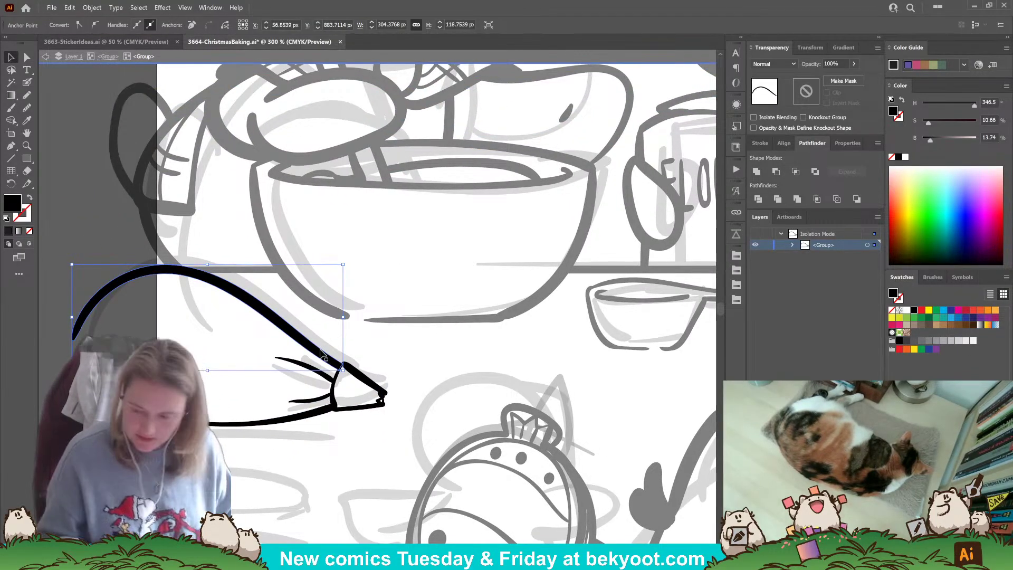
{"action": "double_click", "coordinate": [838, 64]}
{"action": "type", "text": "30"}
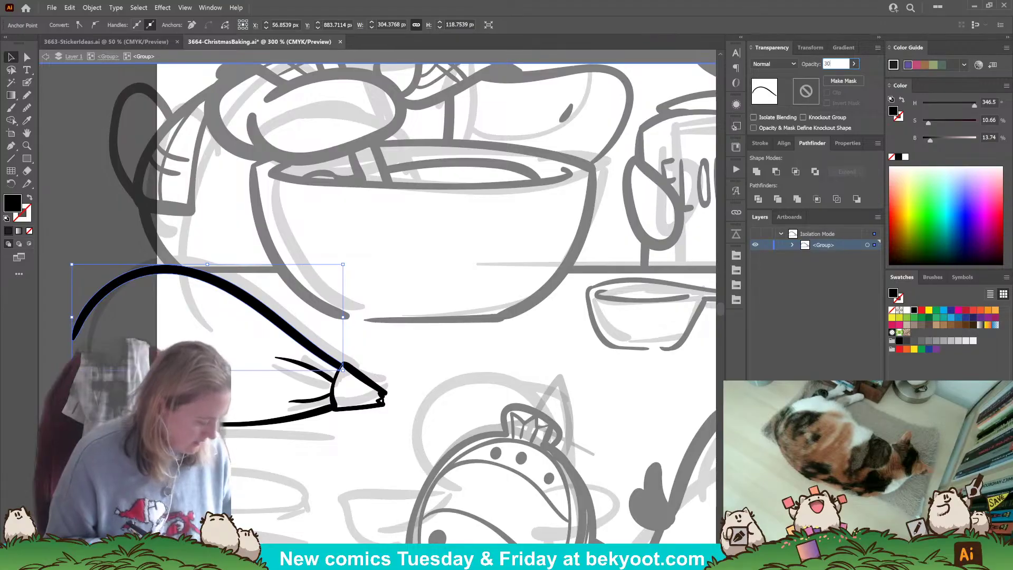
{"action": "key", "text": "Return"}
{"action": "key", "text": "ctrl+shift+a"}
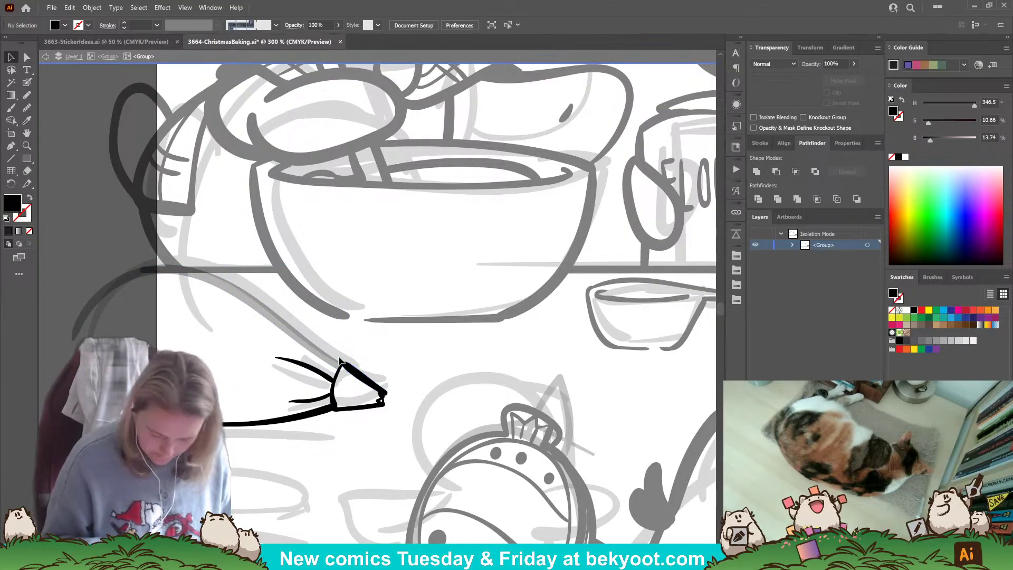
- Redraw the arched upper edge in black over the faded stroke and align its end with the tip
{"action": "key", "text": "b"}
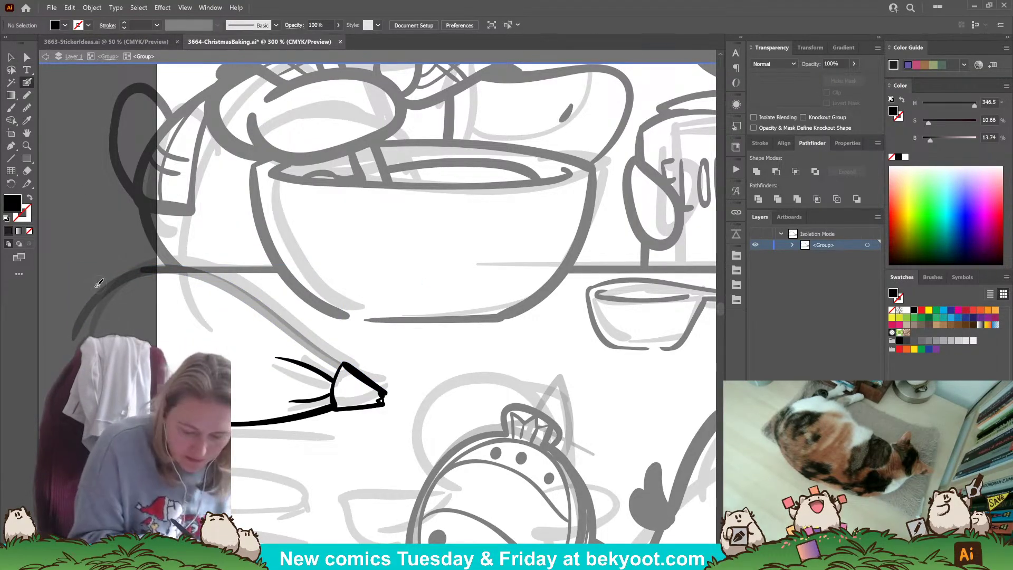
{"action": "mouse_move", "coordinate": [90, 302]}
{"action": "left_mouse_down"}
{"action": "mouse_move", "coordinate": [113, 282]}
{"action": "mouse_move", "coordinate": [187, 272]}
{"action": "mouse_move", "coordinate": [289, 314]}
{"action": "mouse_move", "coordinate": [320, 349]}
{"action": "mouse_move", "coordinate": [174, 271]}
{"action": "mouse_move", "coordinate": [106, 279]}
{"action": "left_mouse_up"}
{"action": "key", "text": "ctrl+z"}
{"action": "key", "text": "ctrl+z"}
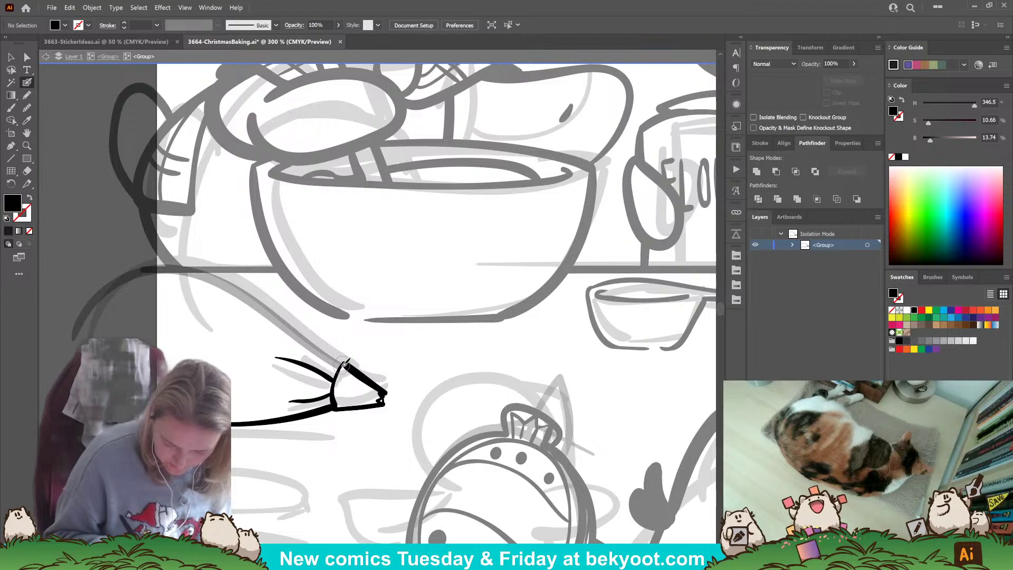
{"action": "mouse_move", "coordinate": [334, 346]}
{"action": "left_mouse_down"}
{"action": "mouse_move", "coordinate": [196, 262]}
{"action": "mouse_move", "coordinate": [93, 294]}
{"action": "left_mouse_up"}
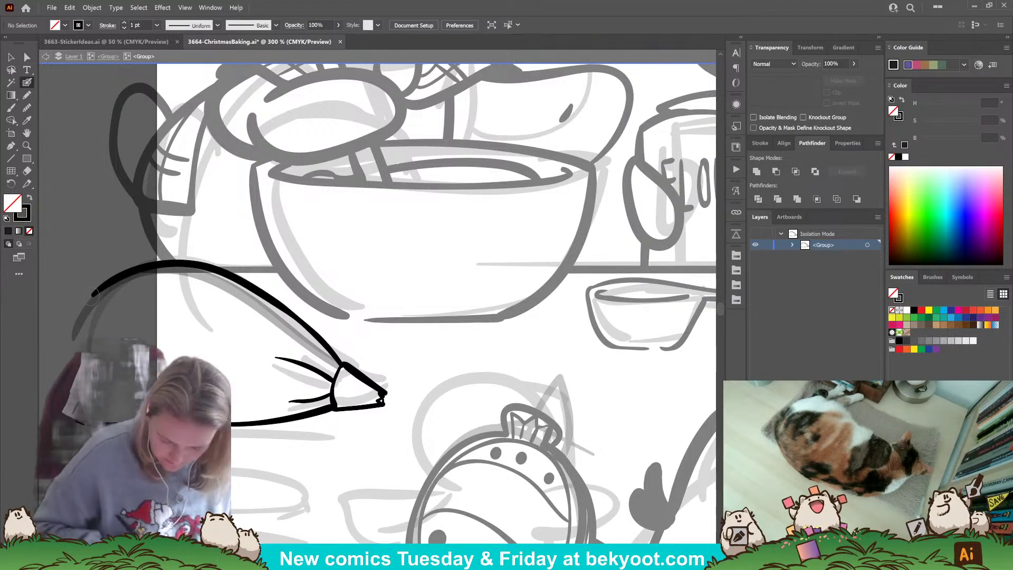
{"action": "left_click_drag", "start_coordinate": [342, 364], "coordinate": [349, 373]}
- Move the upper crease up toward the new arch, and replace the curved band with a rounder stroke
{"action": "left_click_drag", "start_coordinate": [280, 348], "coordinate": [339, 362]}
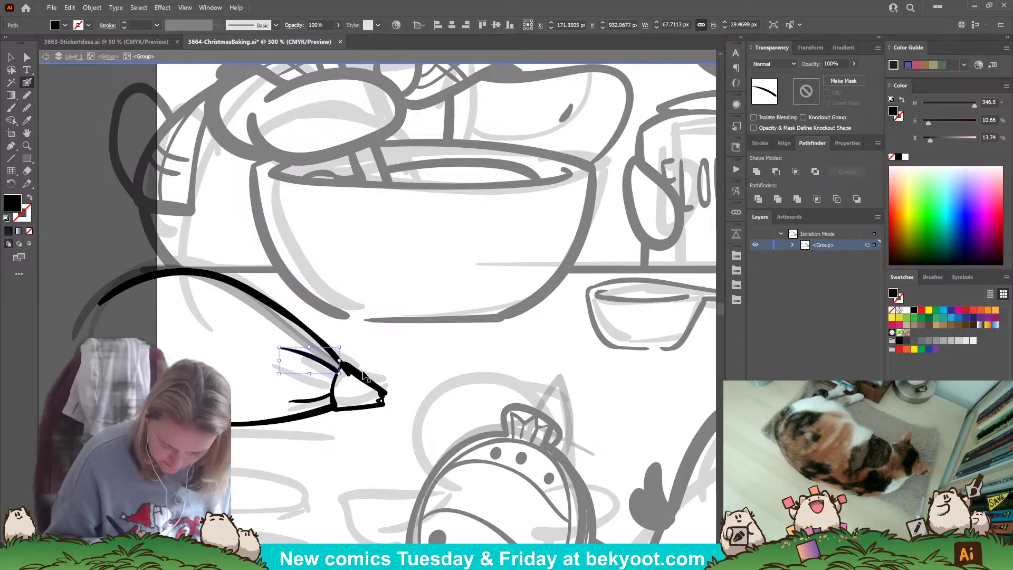
{"action": "left_click", "coordinate": [351, 375], "text": "ctrl"}
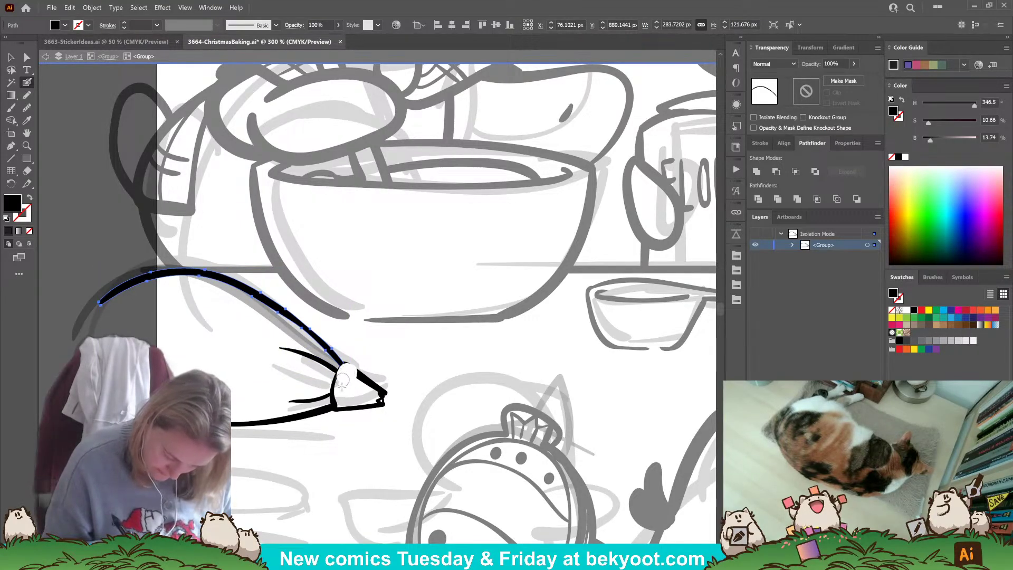
{"action": "left_click", "coordinate": [344, 454], "text": "ctrl"}
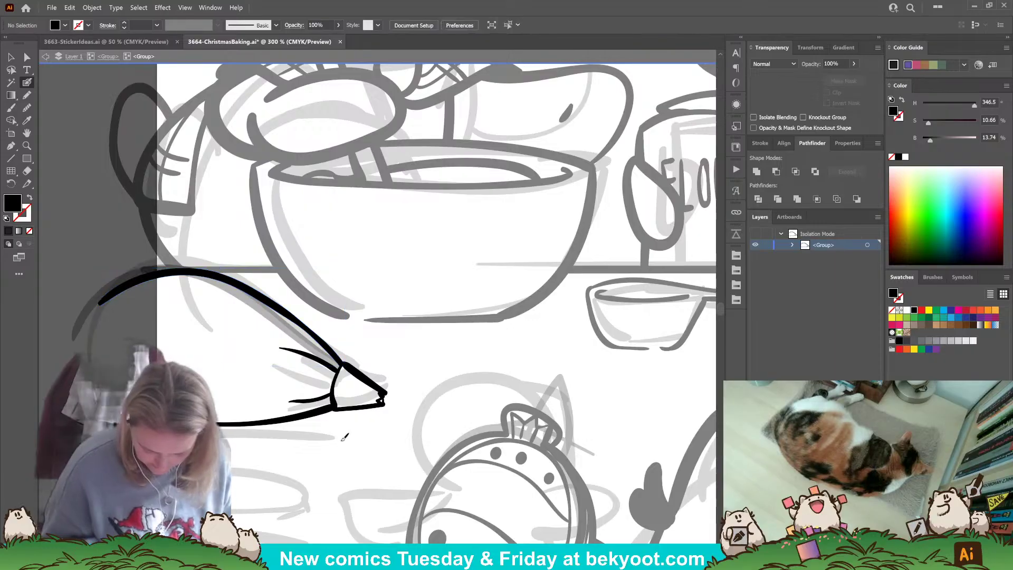
{"action": "left_click_drag", "start_coordinate": [334, 389], "coordinate": [335, 409]}
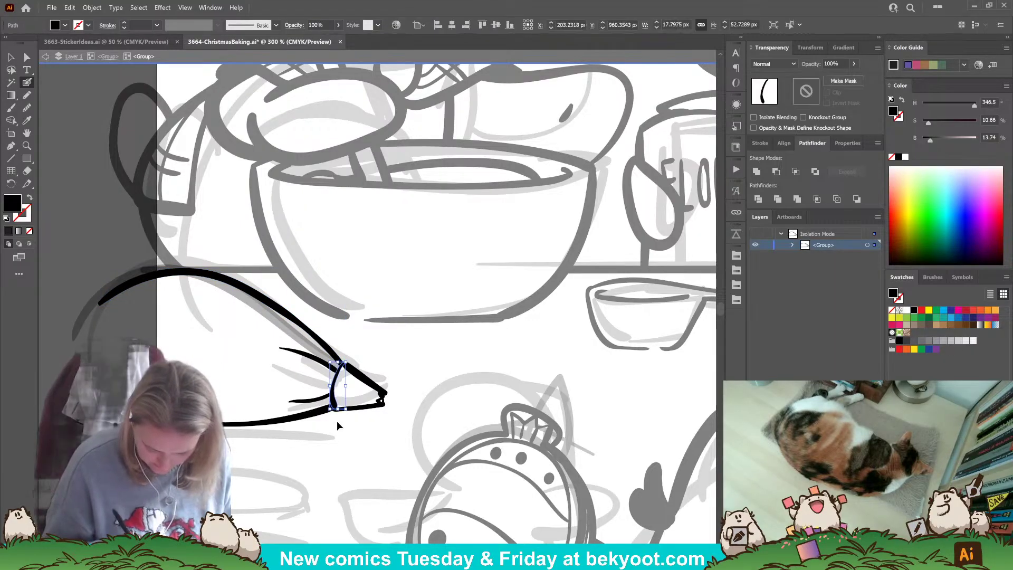
{"action": "left_click", "coordinate": [338, 415], "text": "ctrl"}
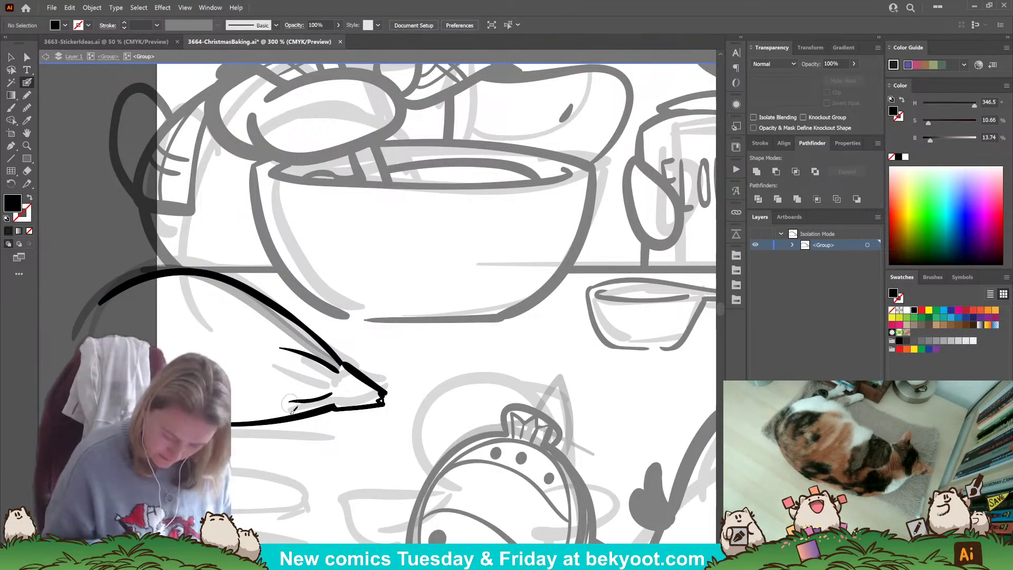
{"action": "mouse_move", "coordinate": [332, 373]}
{"action": "left_mouse_down"}
{"action": "mouse_move", "coordinate": [338, 410]}
{"action": "mouse_move", "coordinate": [350, 405]}
{"action": "left_mouse_up"}
{"action": "left_click", "coordinate": [323, 362], "text": "ctrl"}
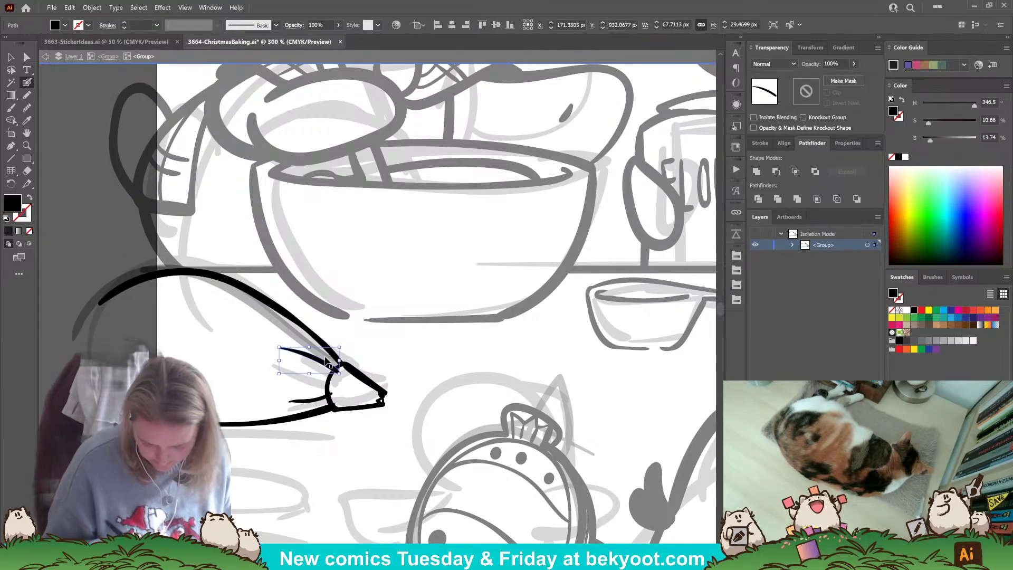
- Shift the upper and lower crease lines and adjust the lower edge's end so they meet the new band
{"action": "left_click_drag", "start_coordinate": [315, 404], "coordinate": [310, 395]}
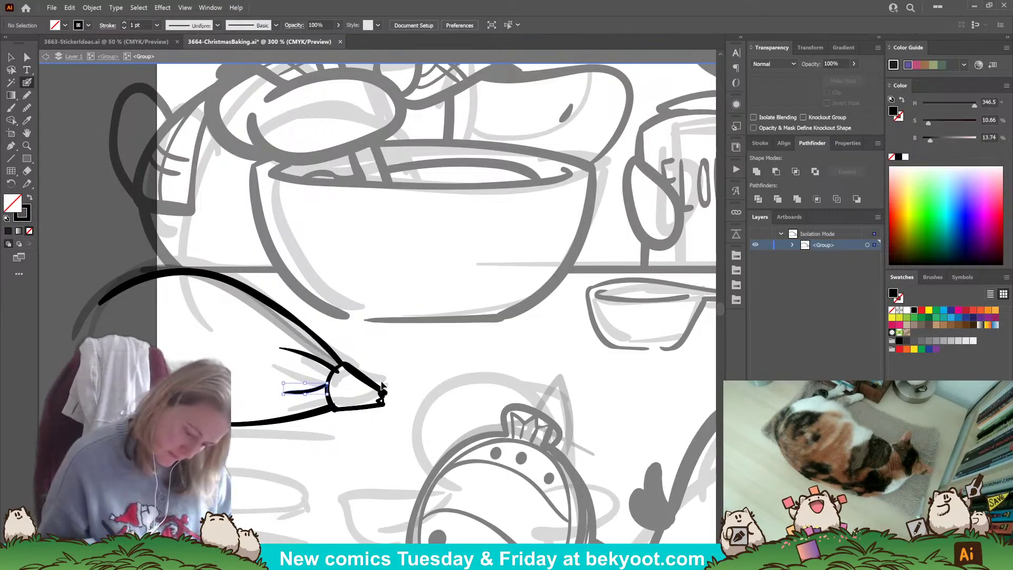
{"action": "key", "text": "ctrl+shift+a"}
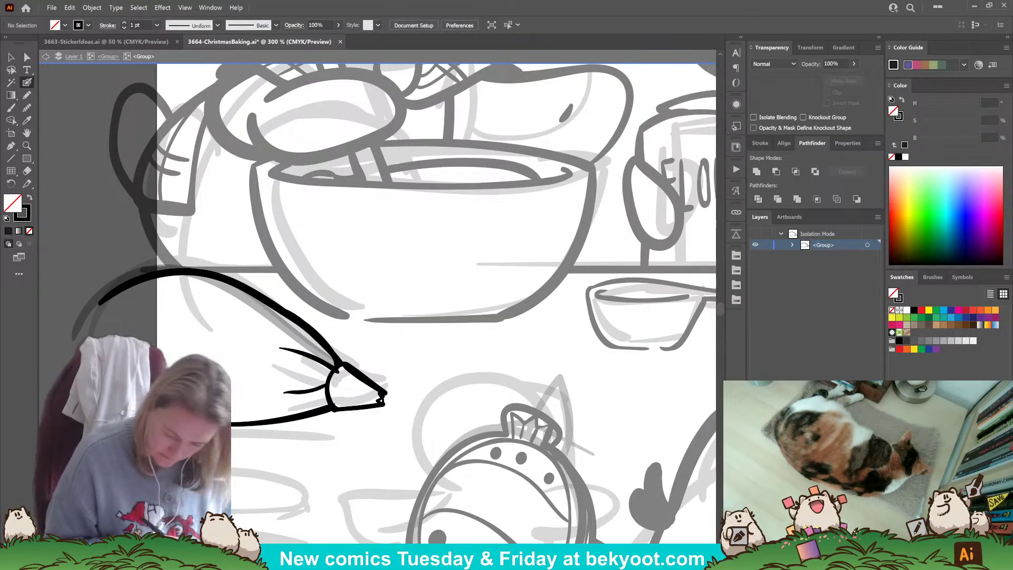
{"action": "left_click", "coordinate": [319, 390], "text": "ctrl"}
{"action": "left_click", "coordinate": [333, 368], "text": "ctrl"}
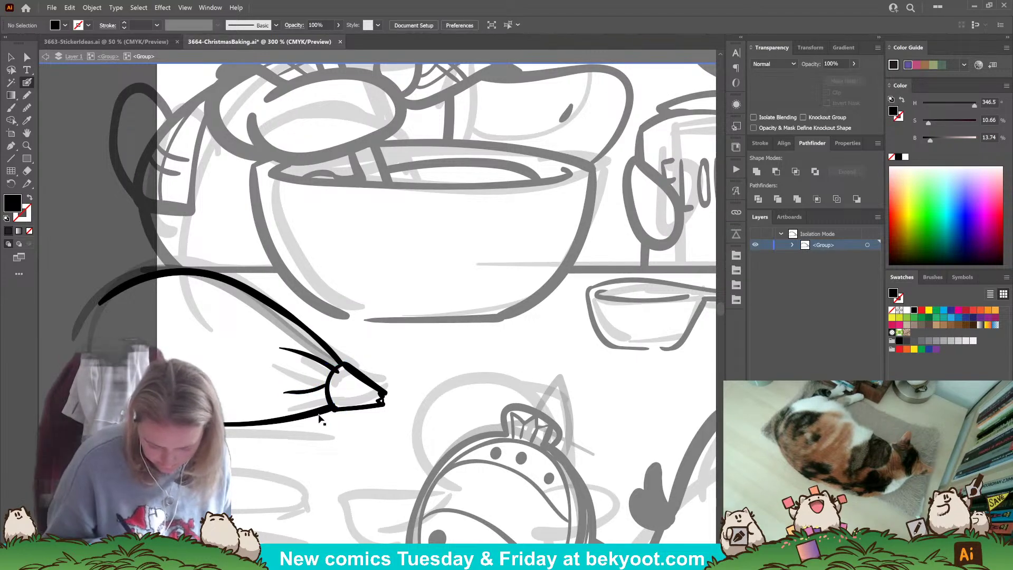
{"action": "left_click", "coordinate": [335, 404], "text": "ctrl"}
{"action": "left_click_drag", "start_coordinate": [335, 406], "coordinate": [335, 409]}
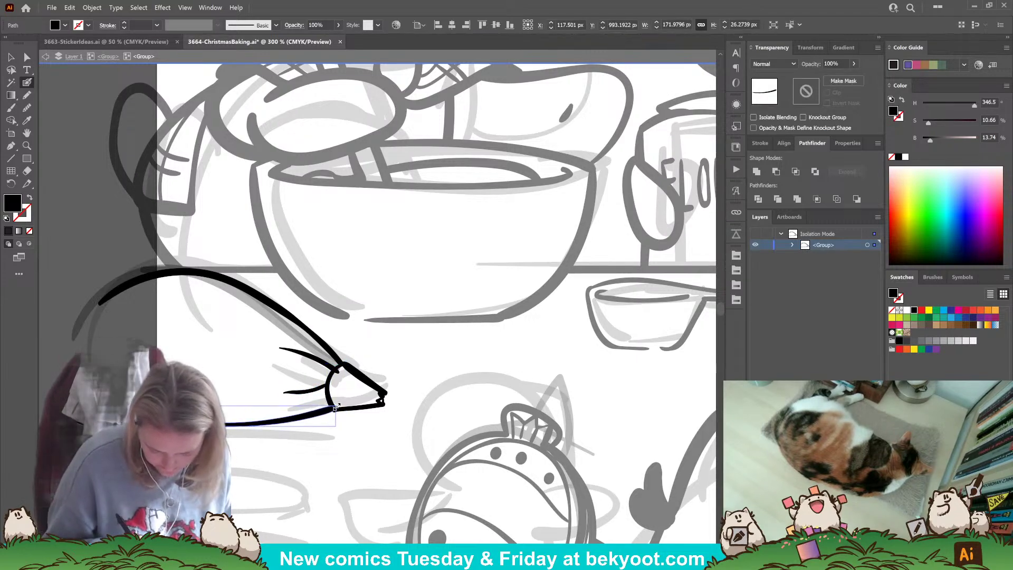
{"action": "left_click", "coordinate": [347, 437], "text": "ctrl"}
{"action": "left_click", "coordinate": [322, 352], "text": "ctrl"}
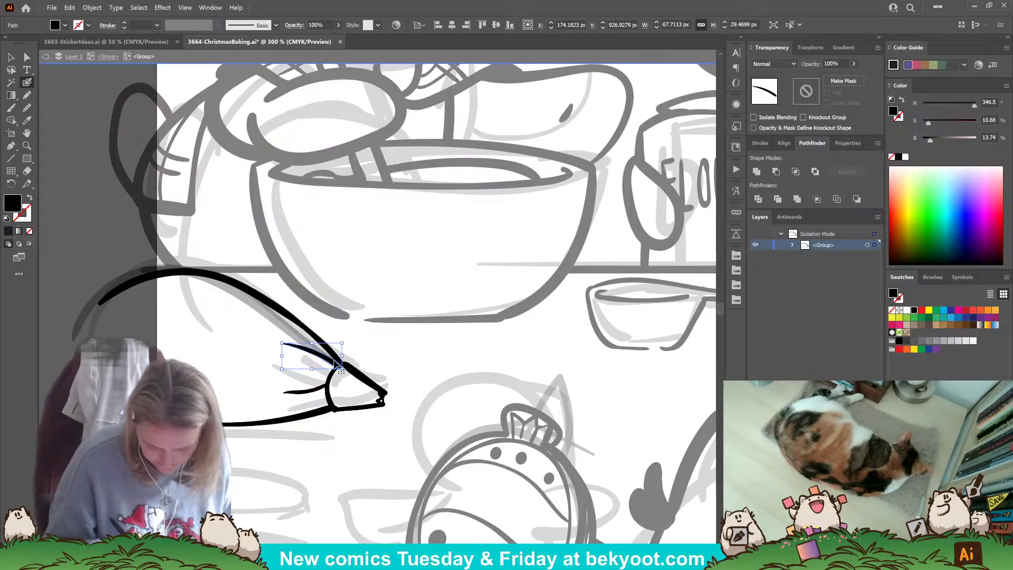
{"action": "left_click", "coordinate": [369, 365], "text": "ctrl"}
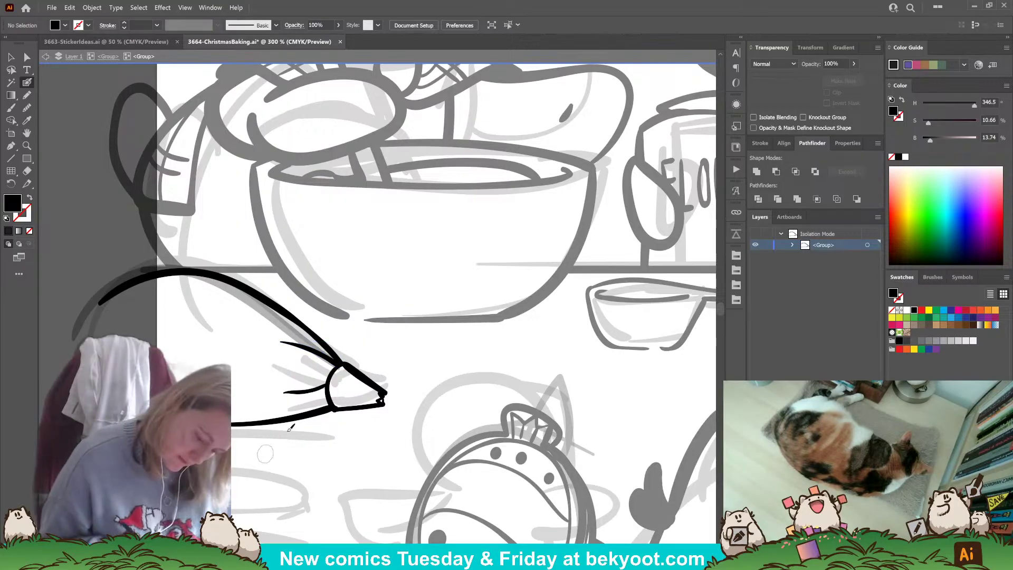
- Replace the lower crease with a thin stroke running just above the lower edge into the band
{"action": "mouse_move", "coordinate": [312, 397]}
{"action": "left_mouse_down"}
{"action": "mouse_move", "coordinate": [282, 405]}
{"action": "mouse_move", "coordinate": [333, 398]}
{"action": "left_mouse_up"}
{"action": "key", "text": "ctrl+z"}
{"action": "key", "text": "ctrl+z"}
{"action": "key", "text": "shift+x"}
{"action": "left_click_drag", "start_coordinate": [259, 407], "coordinate": [339, 404]}
{"action": "mouse_move", "coordinate": [319, 459]}
{"action": "left_mouse_down"}
{"action": "mouse_move", "coordinate": [359, 469]}
{"action": "mouse_move", "coordinate": [399, 462]}
{"action": "left_mouse_up"}
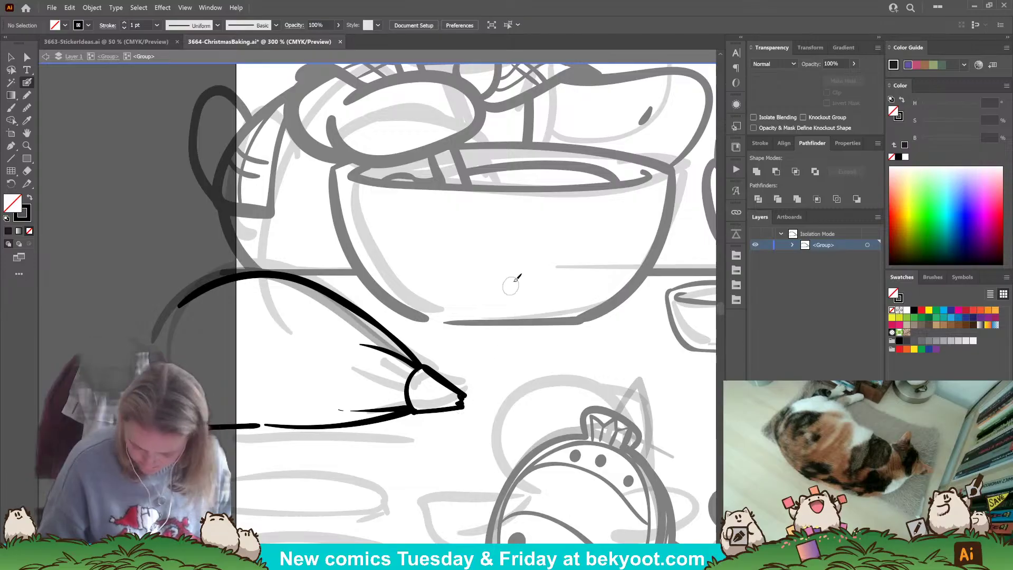
- Reshape the lower end of the curved band where it joins the lower edge
{"action": "left_click_drag", "start_coordinate": [453, 387], "coordinate": [430, 386]}
{"action": "left_click", "coordinate": [382, 414], "text": "ctrl"}
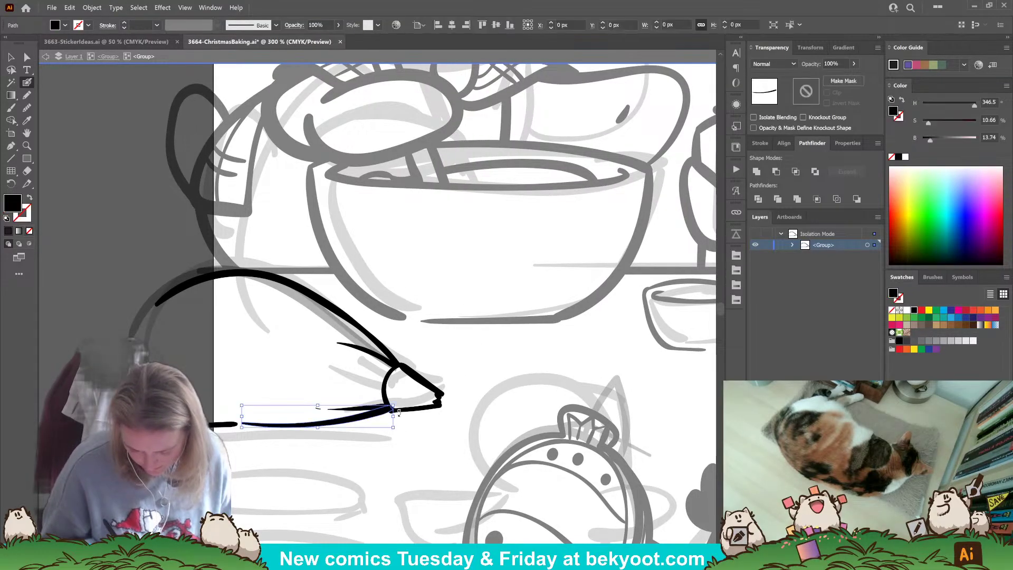
{"action": "left_click", "coordinate": [386, 396], "text": "ctrl"}
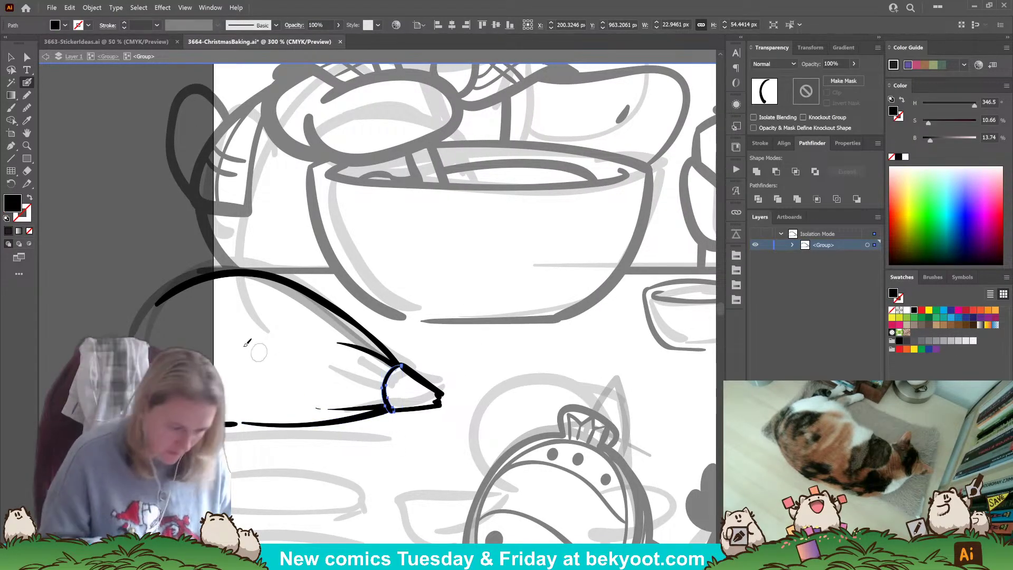
{"action": "left_click", "coordinate": [31, 108]}
{"action": "left_click_drag", "start_coordinate": [394, 406], "coordinate": [392, 413]}
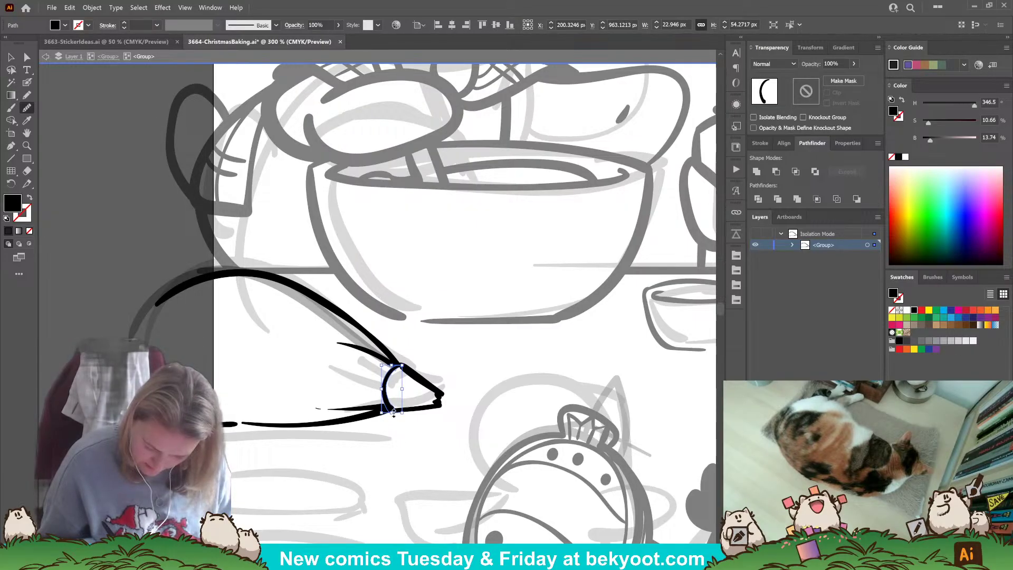
{"action": "key", "text": "ctrl+shift+a"}
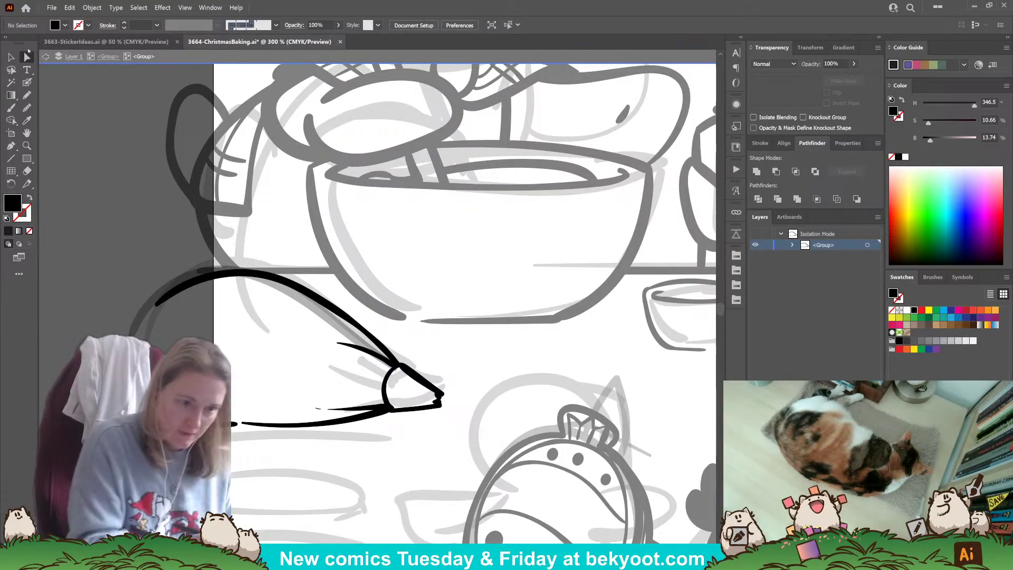
- Slim and smooth the line along the tip's upper edge by adjusting its anchor points between the band and the point
{"action": "left_click", "coordinate": [394, 408]}
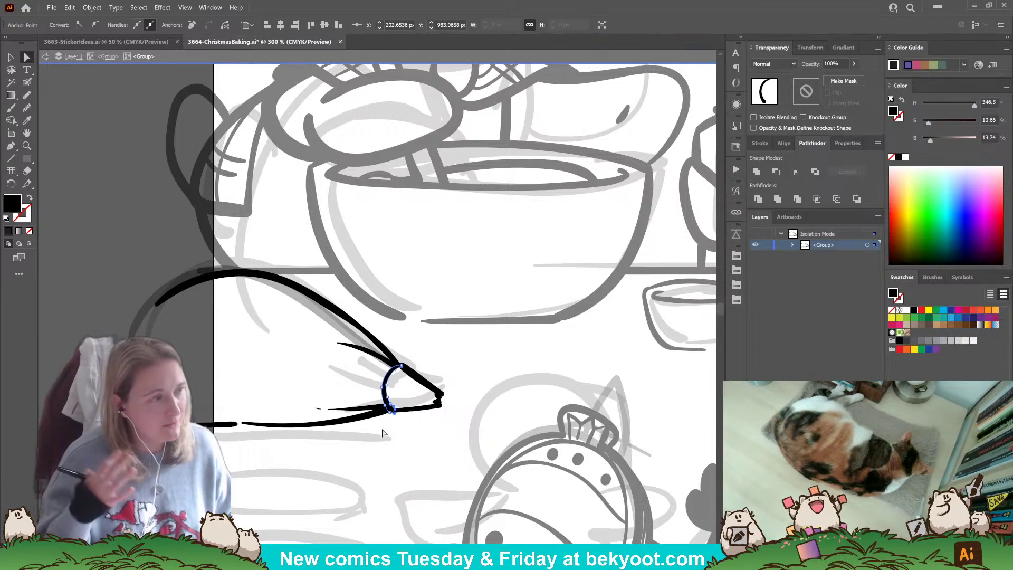
{"action": "left_click", "coordinate": [421, 380]}
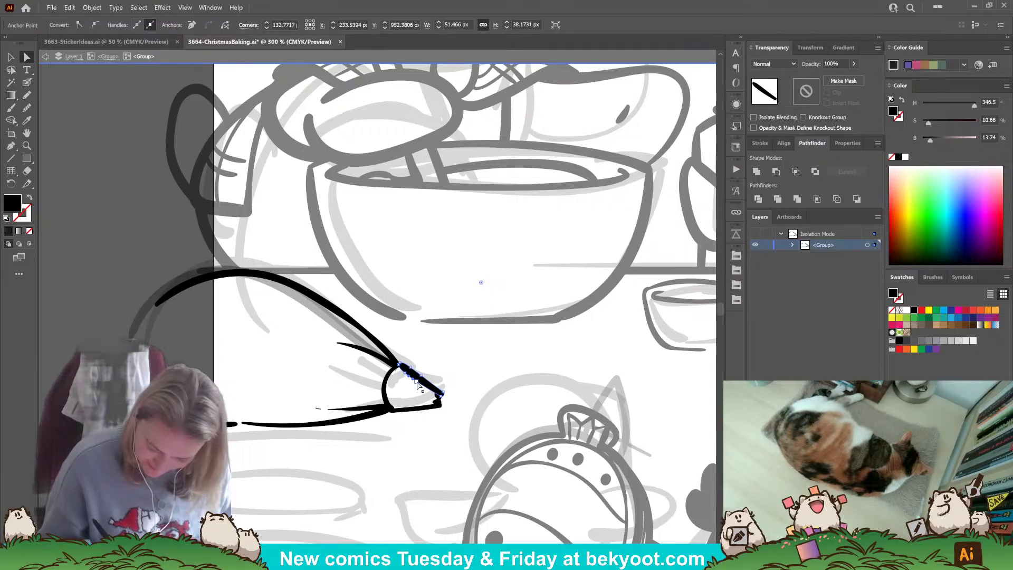
{"action": "left_click", "coordinate": [407, 376]}
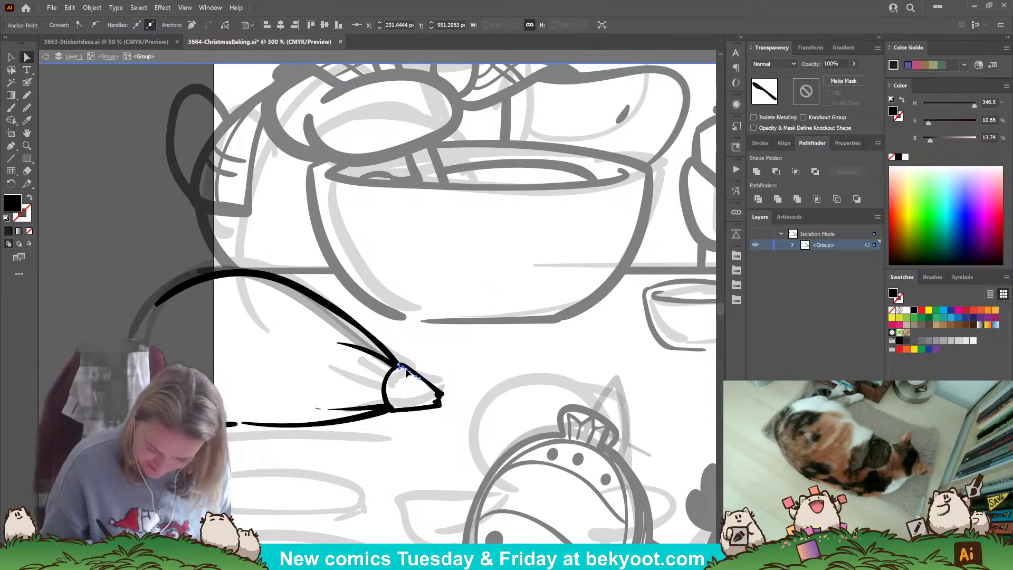
{"action": "left_click", "coordinate": [410, 363]}
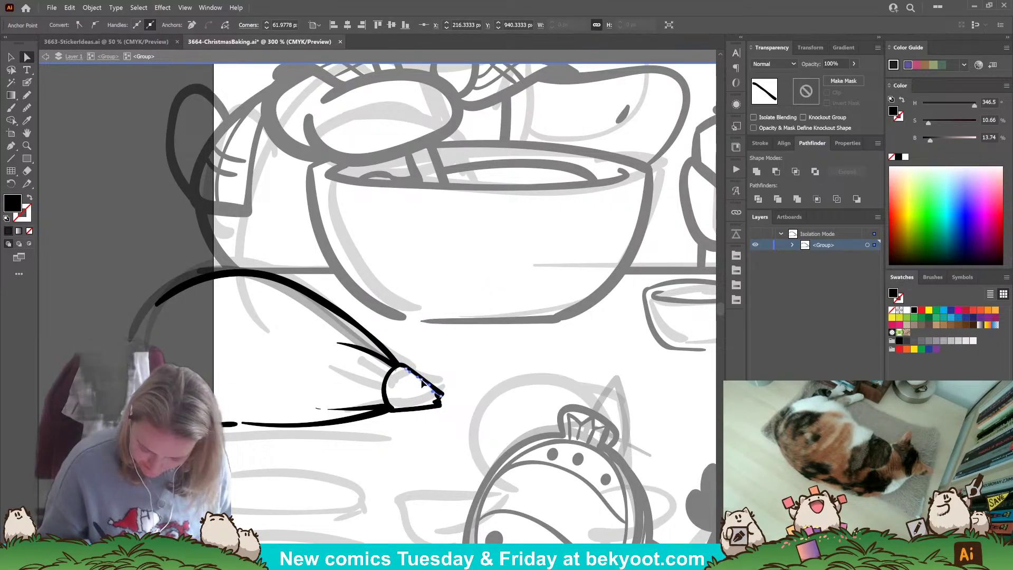
{"action": "left_click", "coordinate": [423, 384]}
{"action": "left_click", "coordinate": [436, 392]}
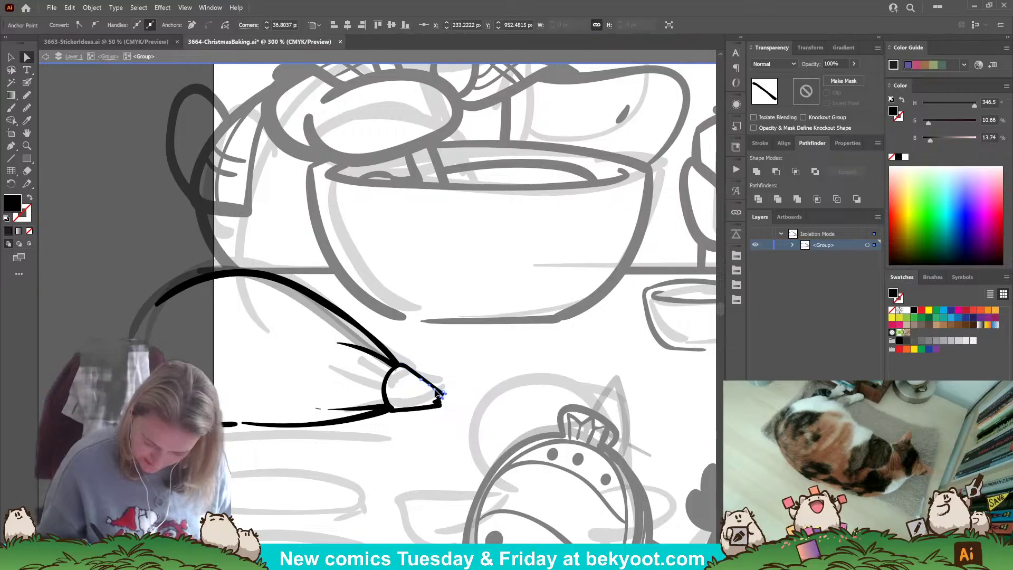
{"action": "left_click", "coordinate": [451, 373]}
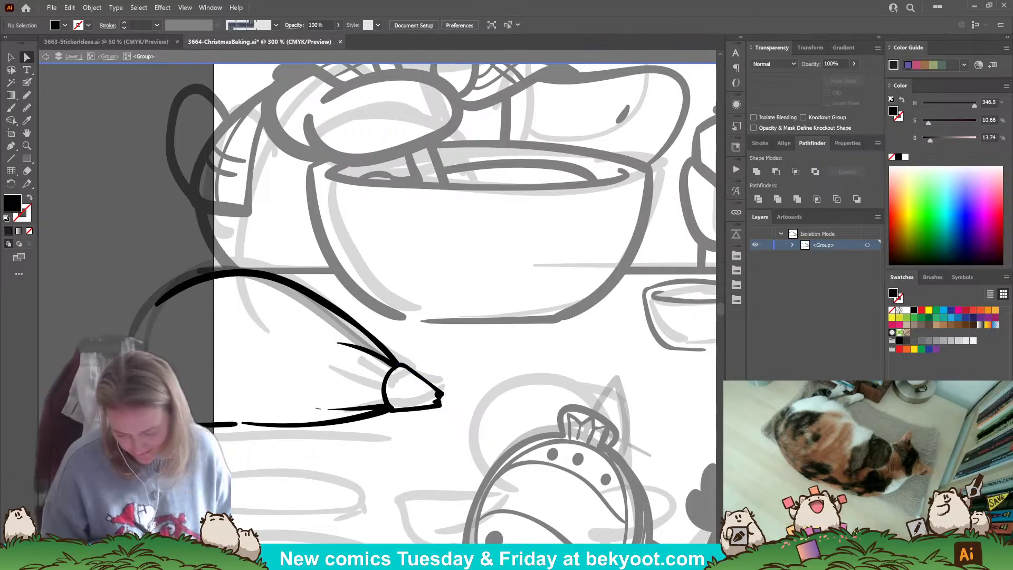
- Pull the curved band's lower end slightly down and outward onto the lower edge
{"action": "left_click", "coordinate": [391, 405]}
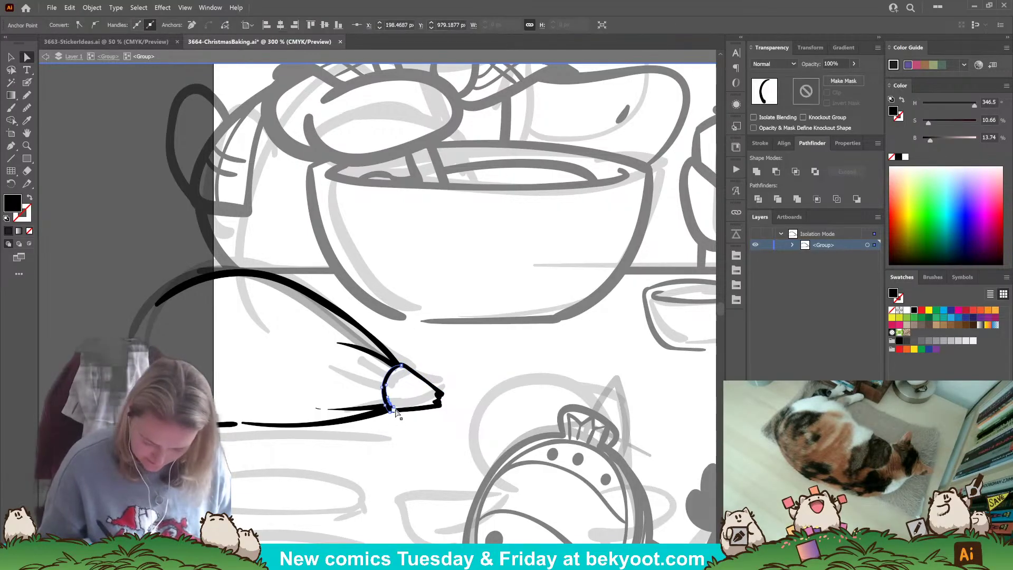
{"action": "left_click_drag", "start_coordinate": [395, 410], "coordinate": [399, 414]}
{"action": "left_click", "coordinate": [397, 429]}
{"action": "key", "text": "ctrl+1"}
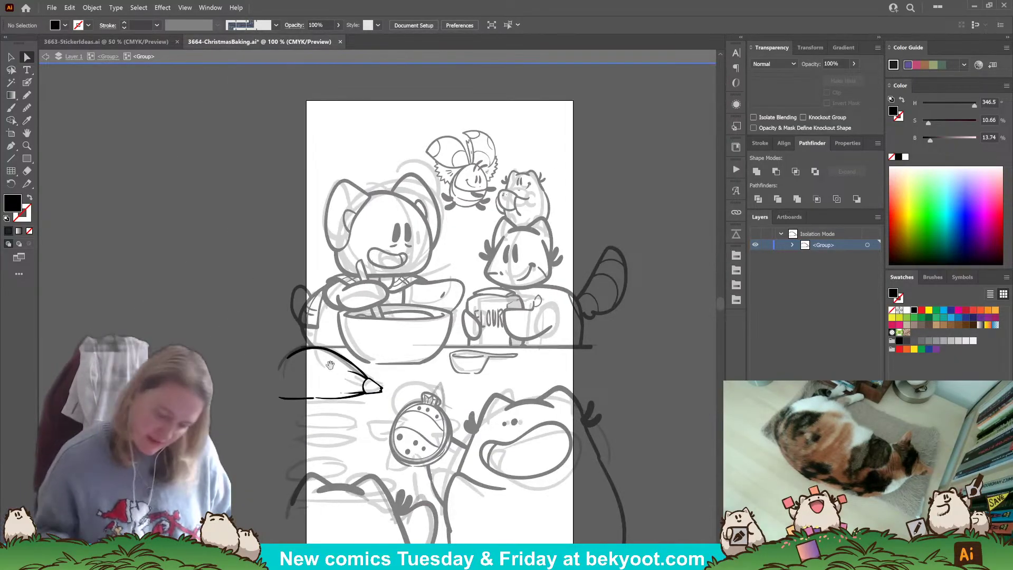
{"action": "left_click_drag", "start_coordinate": [332, 370], "coordinate": [281, 354]}
{"action": "scroll", "coordinate": [315, 362], "scroll_direction": "up", "scroll_amount": 4}
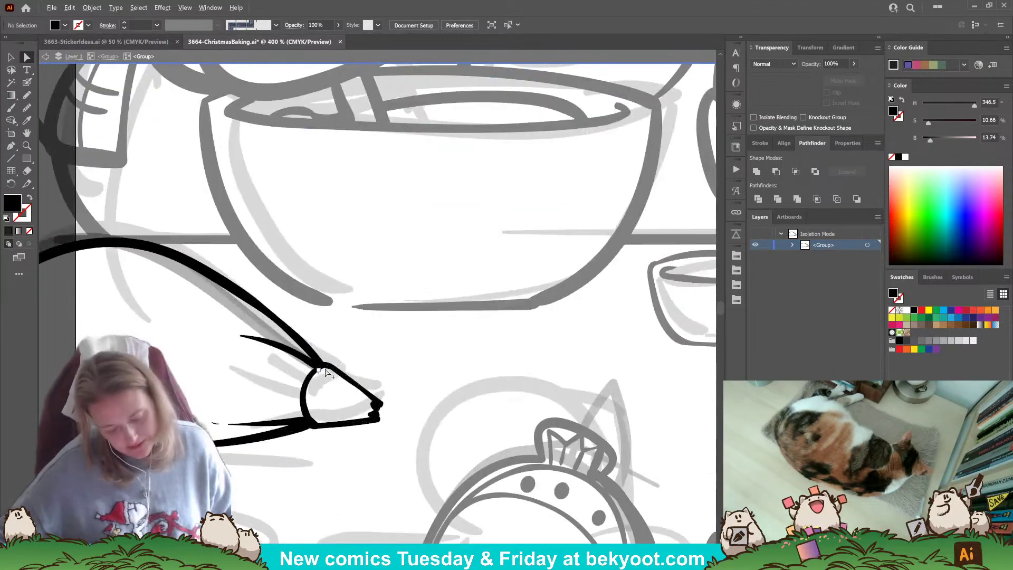
{"action": "left_click", "coordinate": [28, 82]}
{"action": "mouse_move", "coordinate": [121, 239]}
{"action": "left_mouse_down"}
{"action": "mouse_move", "coordinate": [219, 268]}
{"action": "mouse_move", "coordinate": [280, 306]}
{"action": "mouse_move", "coordinate": [331, 353]}
{"action": "left_mouse_up"}
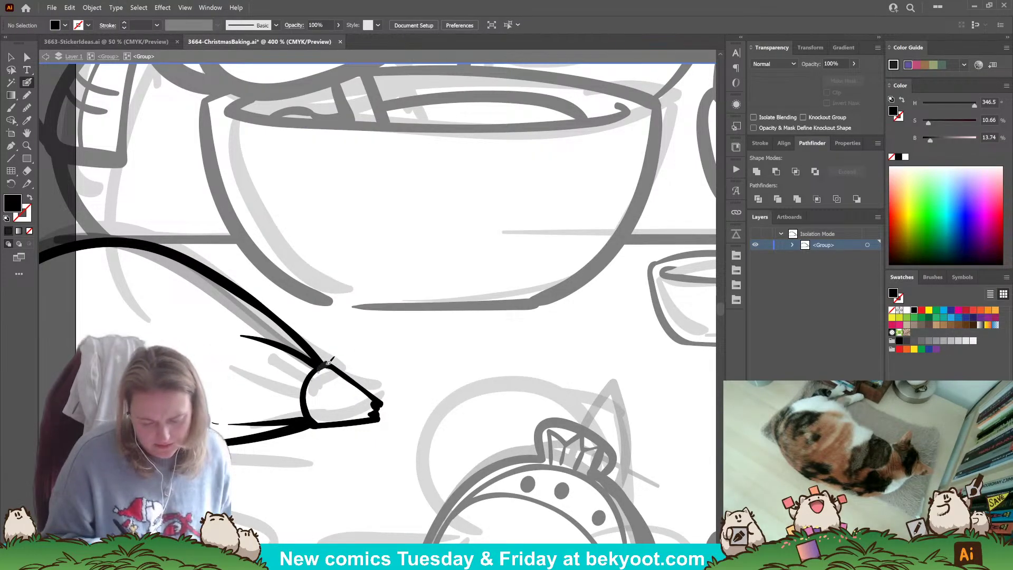
{"action": "mouse_move", "coordinate": [315, 364]}
{"action": "left_mouse_down"}
{"action": "mouse_move", "coordinate": [349, 364]}
{"action": "mouse_move", "coordinate": [382, 393]}
{"action": "mouse_move", "coordinate": [379, 409]}
{"action": "left_mouse_up"}
{"action": "key", "text": "ctrl+z"}
- Delete the upper crease line that runs into the curved band
{"action": "mouse_move", "coordinate": [350, 453]}
{"action": "left_mouse_down"}
{"action": "mouse_move", "coordinate": [382, 502]}
{"action": "mouse_move", "coordinate": [429, 503]}
{"action": "left_mouse_up"}
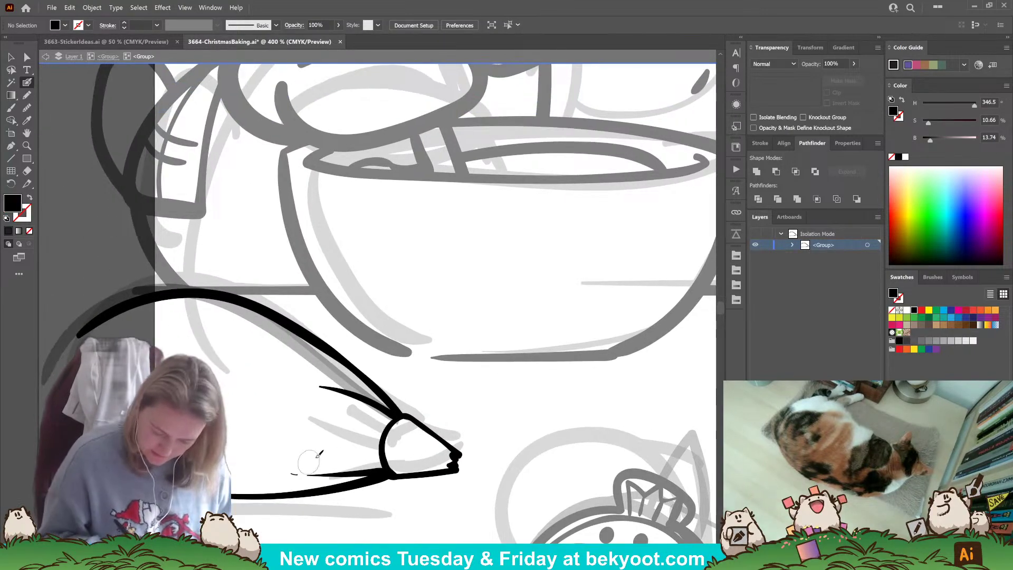
{"action": "left_click", "coordinate": [342, 396], "text": "ctrl"}
{"action": "key", "text": "Delete"}
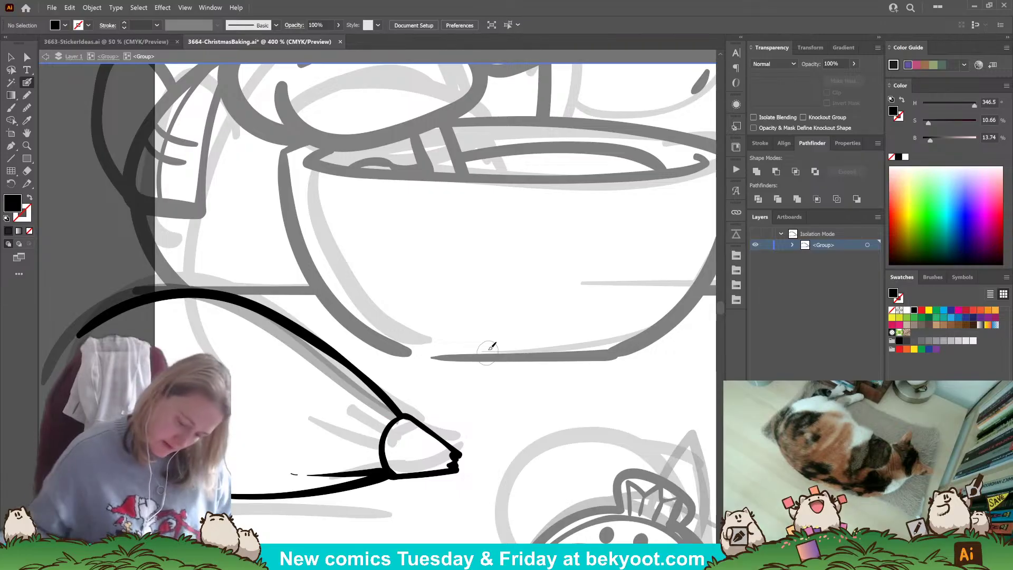
- Brush a small round black end around the tapered shape's point and swap the fill and stroke colours
{"action": "scroll", "coordinate": [325, 384], "scroll_direction": "down", "scroll_amount": 5}
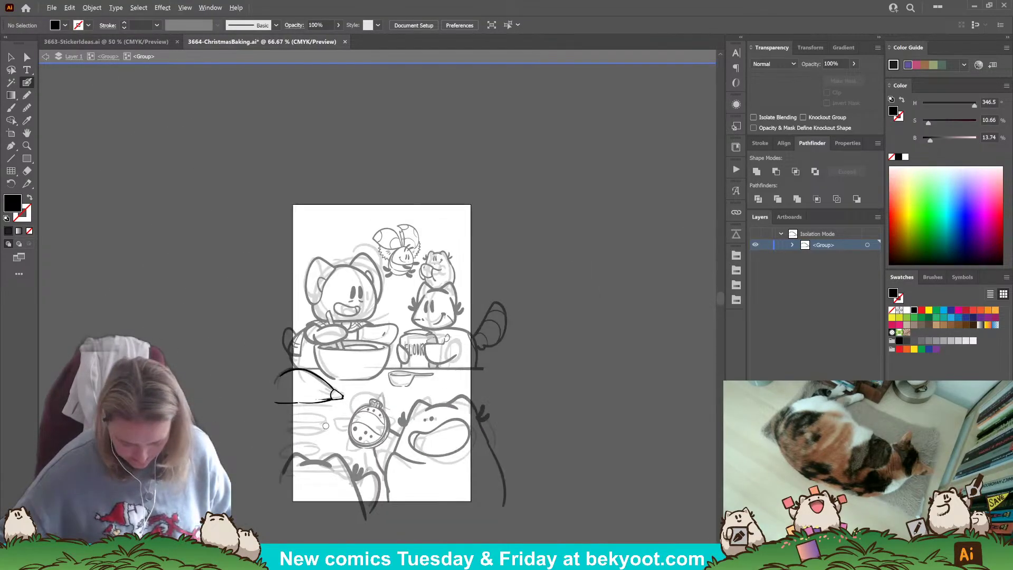
{"action": "scroll", "coordinate": [328, 423], "scroll_direction": "up", "scroll_amount": 2}
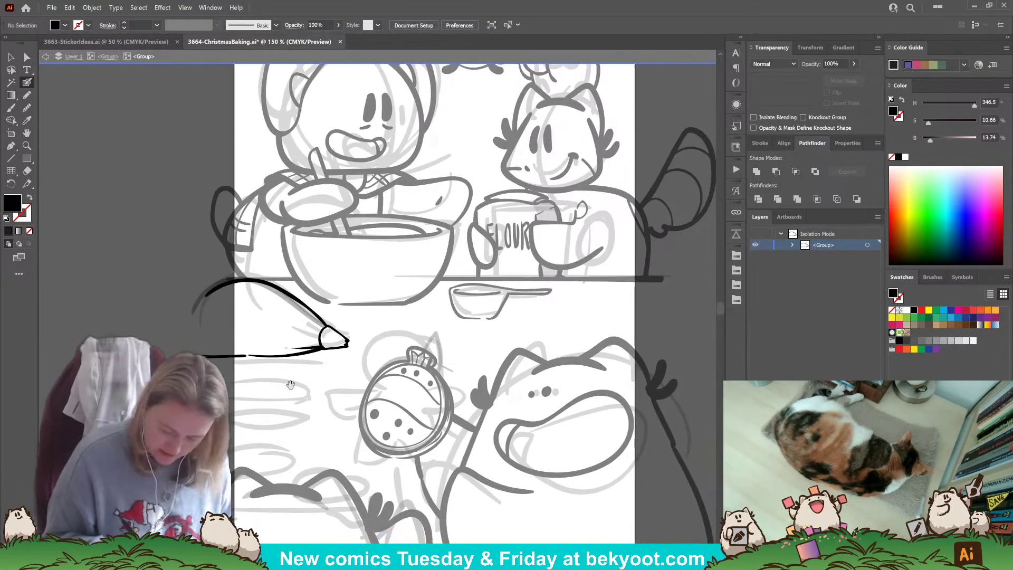
{"action": "left_click_drag", "start_coordinate": [296, 397], "coordinate": [294, 393]}
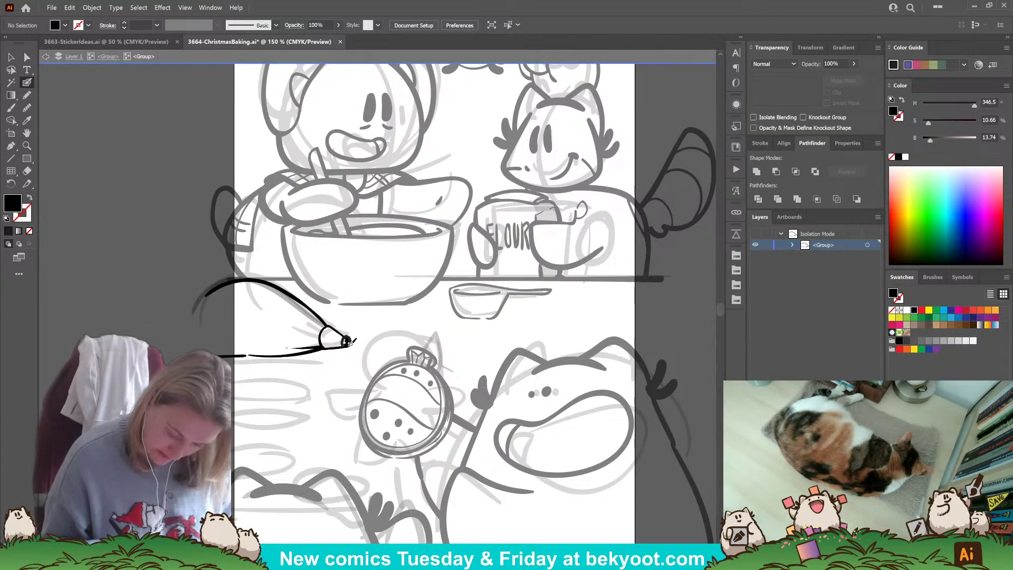
{"action": "key", "text": "shift+x"}
{"action": "scroll", "coordinate": [312, 365], "scroll_direction": "up", "scroll_amount": 1}
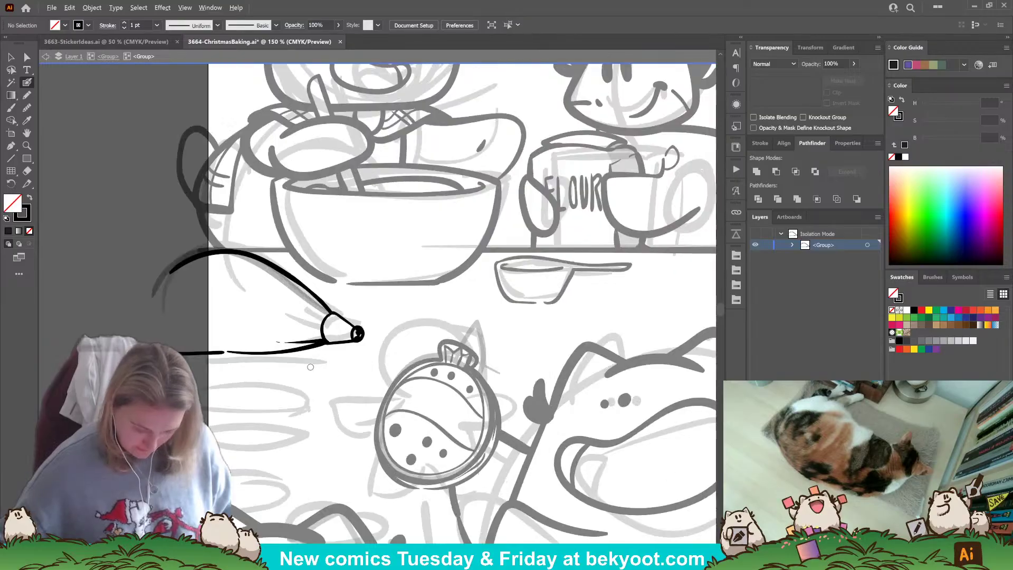
{"action": "left_click_drag", "start_coordinate": [285, 387], "coordinate": [283, 335]}
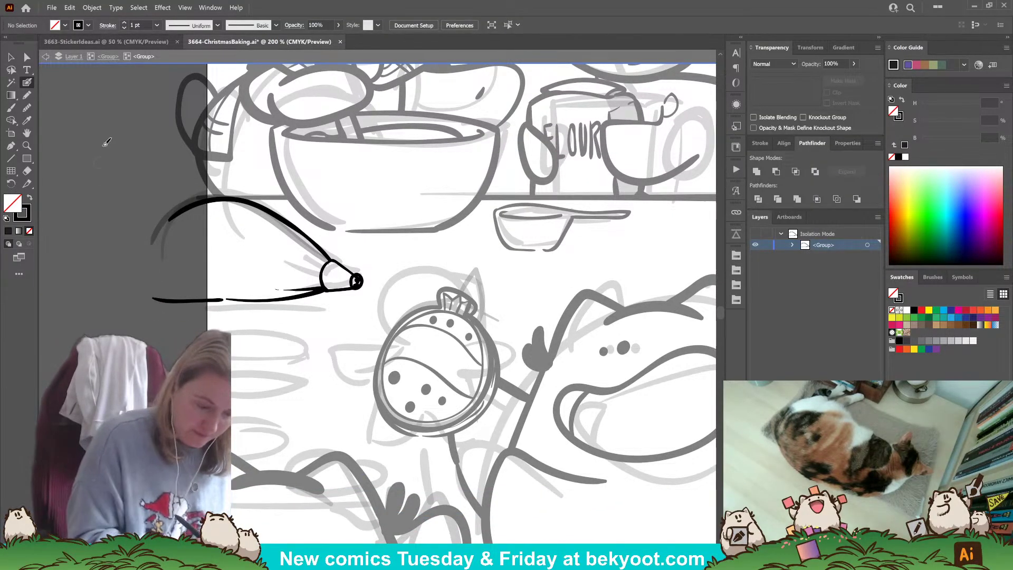
- Leave the tapered shape's group and clear the leftover grey triangle and stray line beside the ornament's cap
{"action": "left_click", "coordinate": [109, 57]}
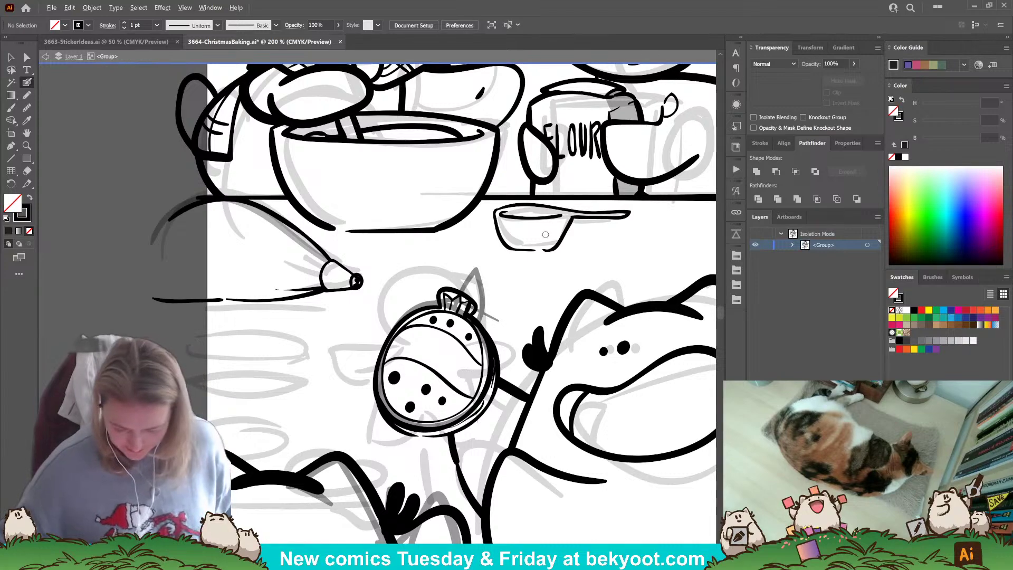
{"action": "scroll", "coordinate": [632, 270], "scroll_direction": "down", "scroll_amount": 1}
{"action": "left_click_drag", "start_coordinate": [483, 362], "coordinate": [395, 325]}
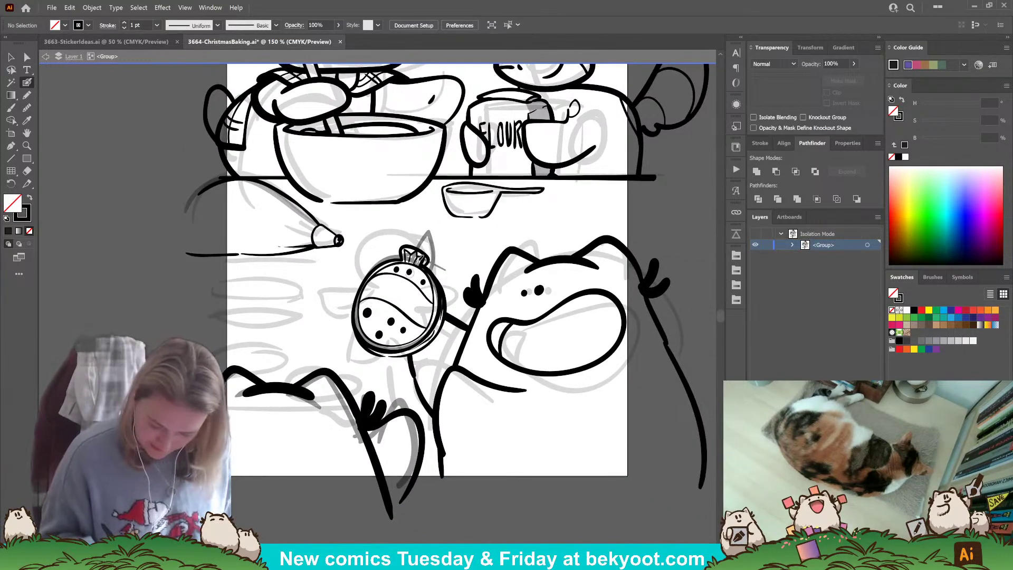
{"action": "left_click", "coordinate": [445, 271]}
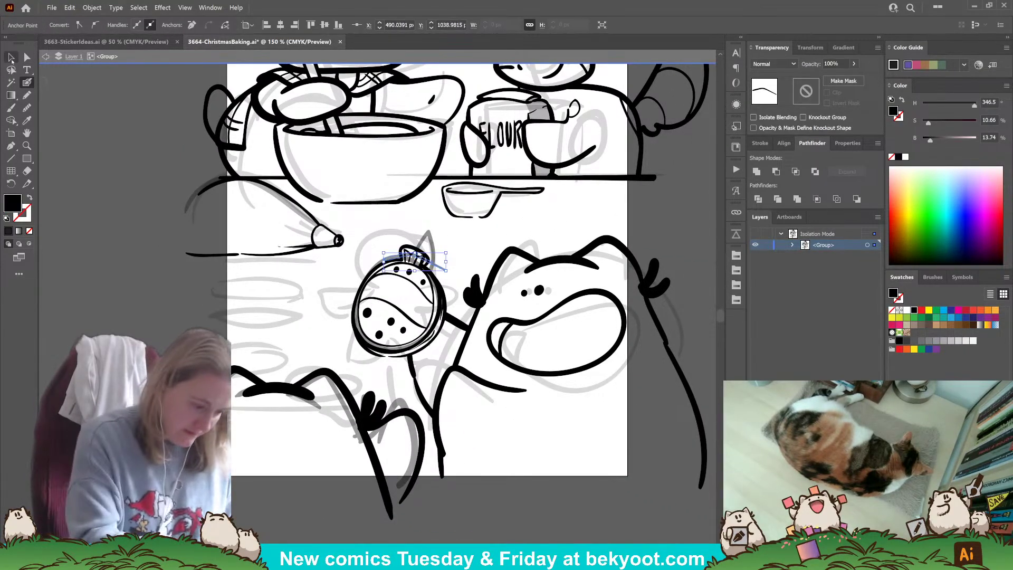
{"action": "key", "text": "v"}
{"action": "left_click", "coordinate": [433, 241]}
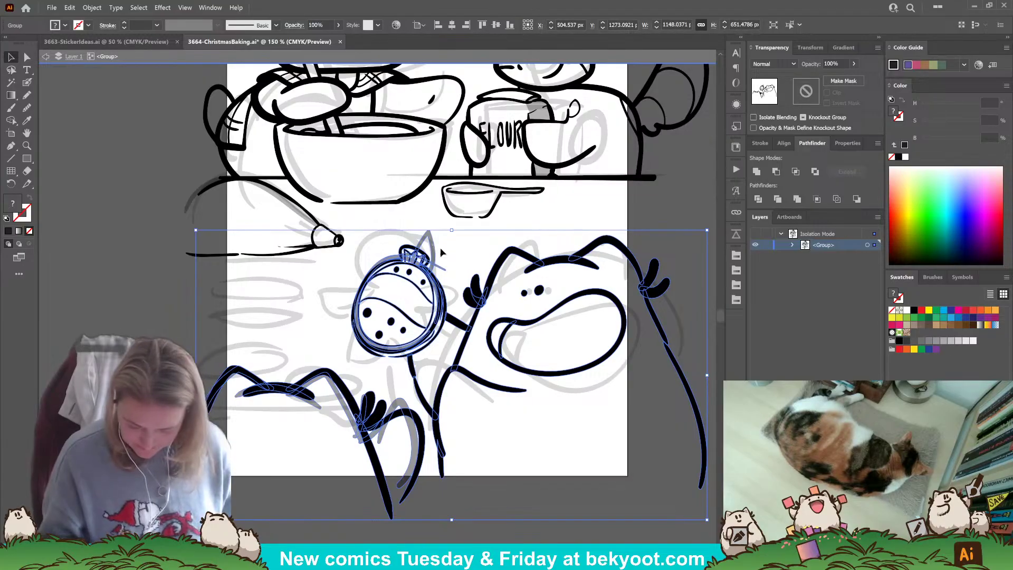
{"action": "double_click", "coordinate": [444, 235]}
{"action": "left_click", "coordinate": [444, 236]}
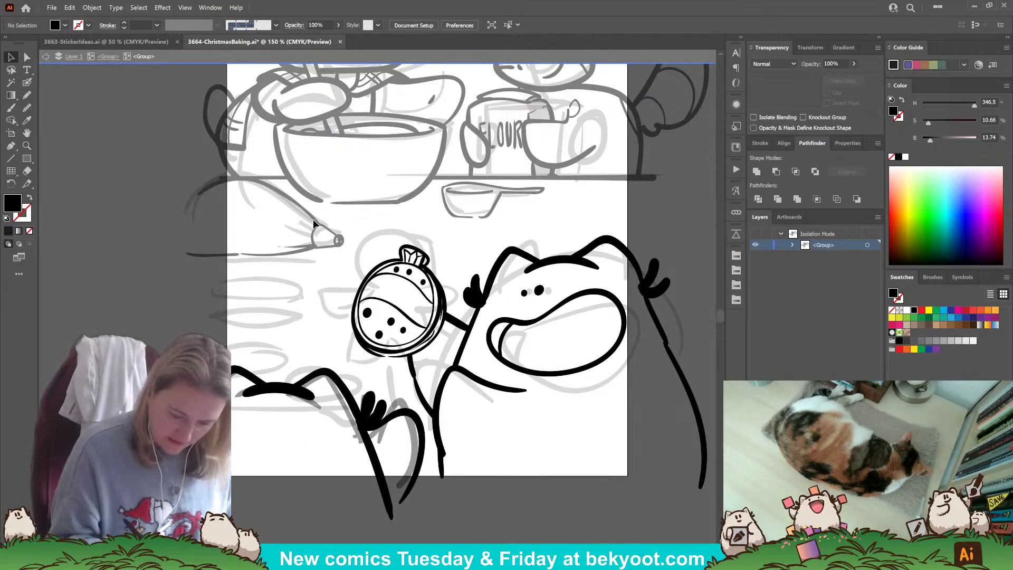
- Return to the parent group and move the whole tapered shape down, farther below the counter line
{"action": "left_click", "coordinate": [115, 56]}
{"action": "left_click_drag", "start_coordinate": [311, 217], "coordinate": [308, 208]}
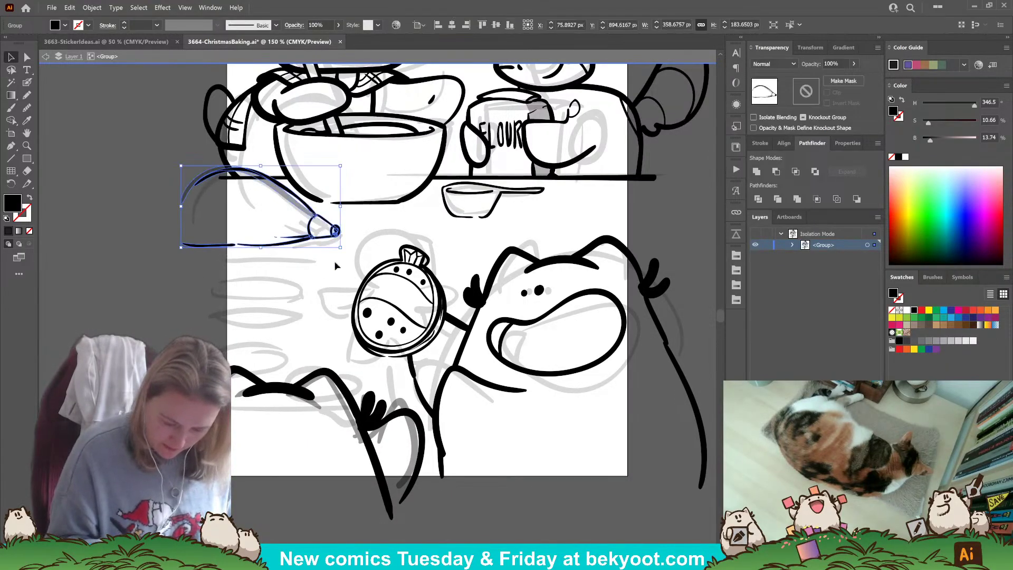
{"action": "left_click", "coordinate": [299, 270]}
{"action": "scroll", "coordinate": [311, 264], "scroll_direction": "up", "scroll_amount": 5}
{"action": "left_click_drag", "start_coordinate": [336, 414], "coordinate": [378, 346]}
{"action": "left_click", "coordinate": [422, 318]}
{"action": "left_click_drag", "start_coordinate": [425, 318], "coordinate": [423, 279]}
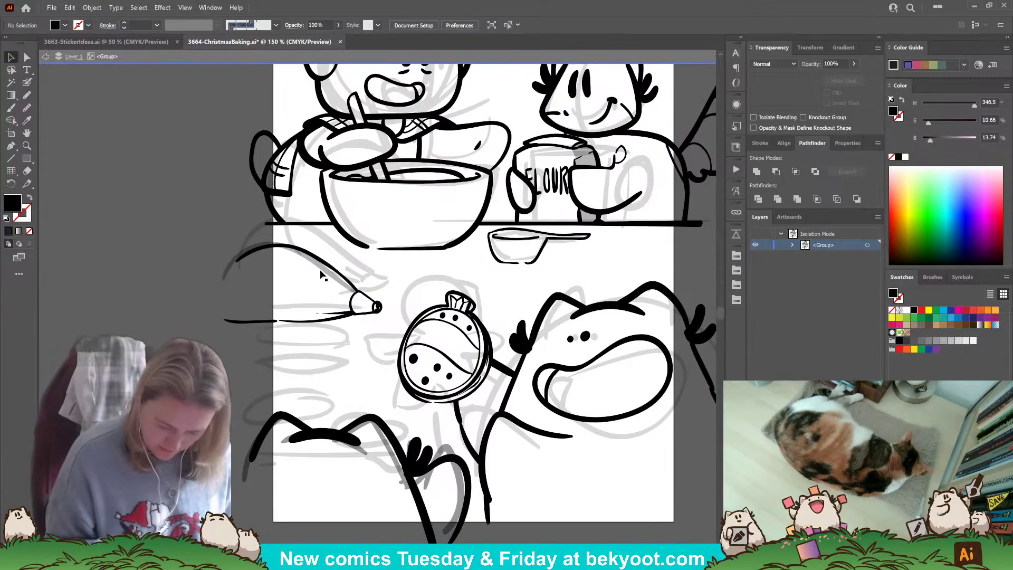
- Remove the grey sketch arc that follows the tapered shape's upper outline
{"action": "left_click", "coordinate": [27, 56]}
{"action": "left_click", "coordinate": [324, 274]}
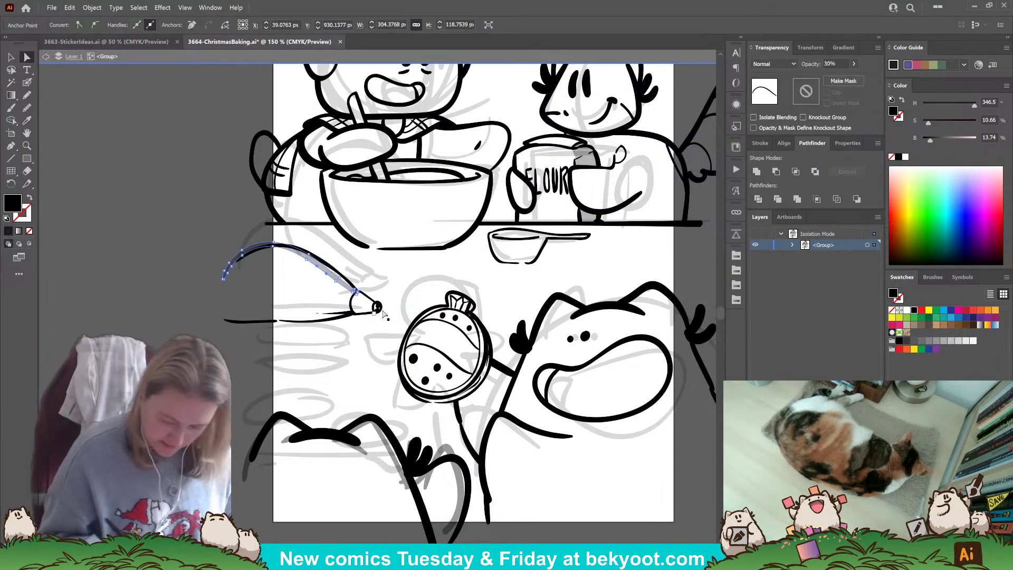
{"action": "left_click", "coordinate": [324, 404]}
- Enter the tapered shape's group and delete the round end on its tip
{"action": "left_click", "coordinate": [374, 316]}
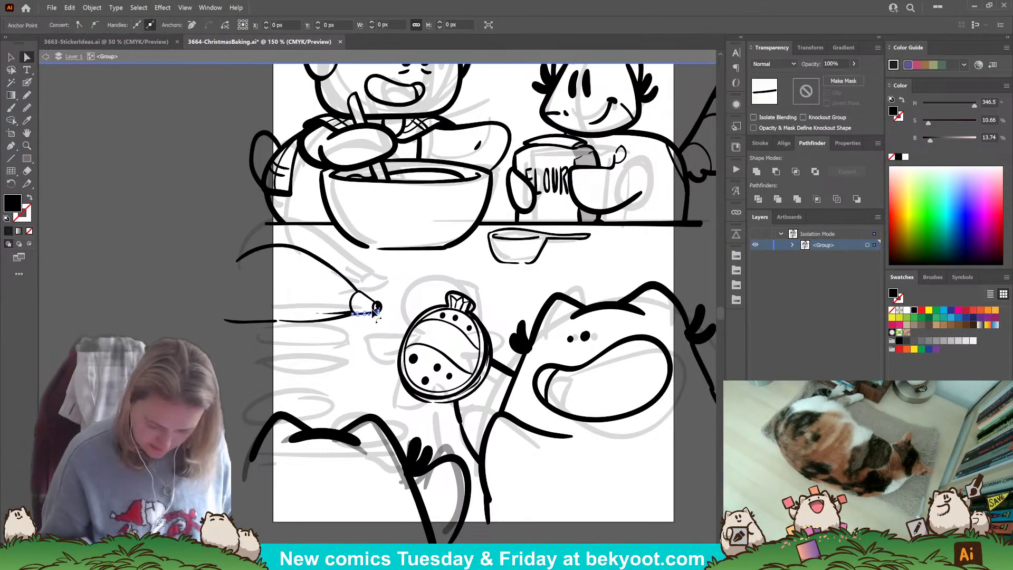
{"action": "scroll", "coordinate": [423, 352], "scroll_direction": "up", "scroll_amount": 4}
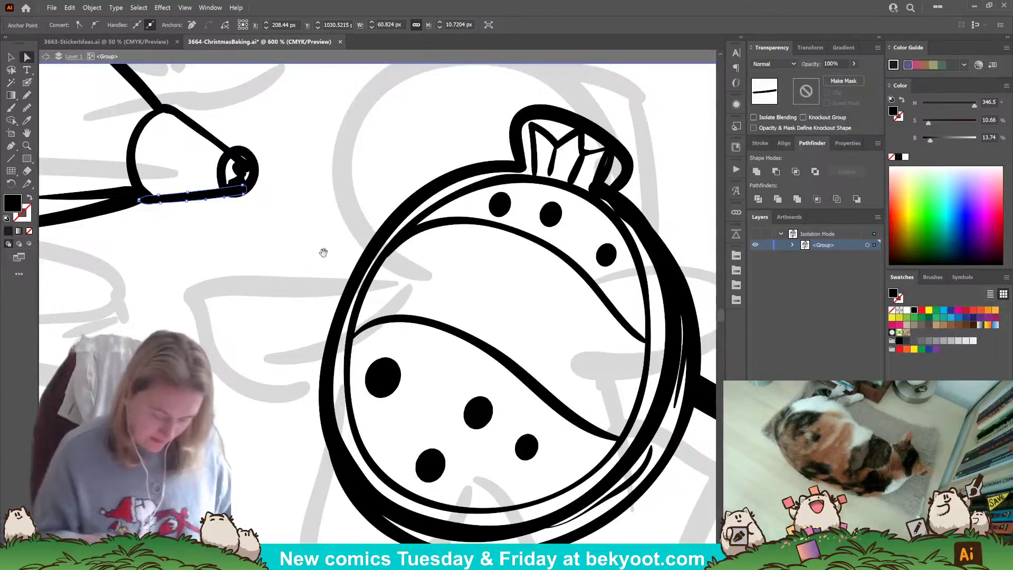
{"action": "scroll", "coordinate": [323, 254], "scroll_direction": "up", "scroll_amount": 2}
{"action": "left_click", "coordinate": [11, 57]}
{"action": "left_click", "coordinate": [274, 228]}
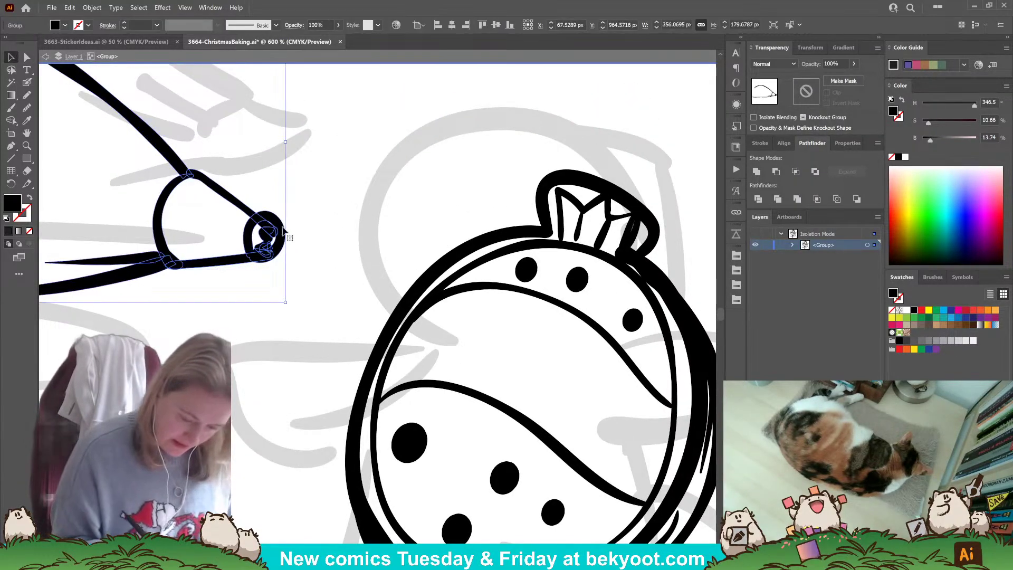
{"action": "double_click", "coordinate": [283, 233]}
{"action": "key", "text": "Delete"}
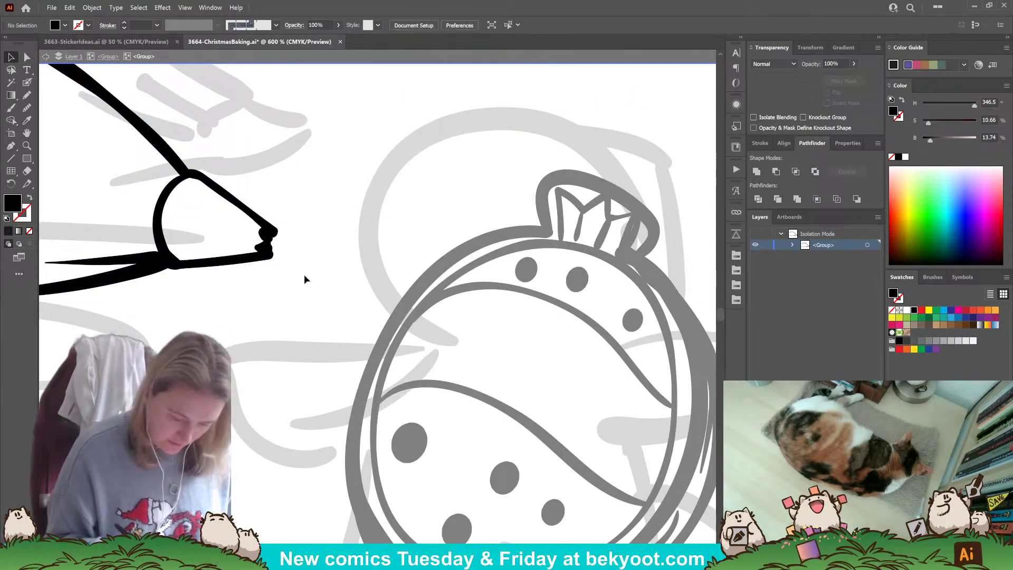
- Replace the round end with a small angular cap brushed over the tip, and swap the fill and stroke colours
{"action": "left_click", "coordinate": [27, 82]}
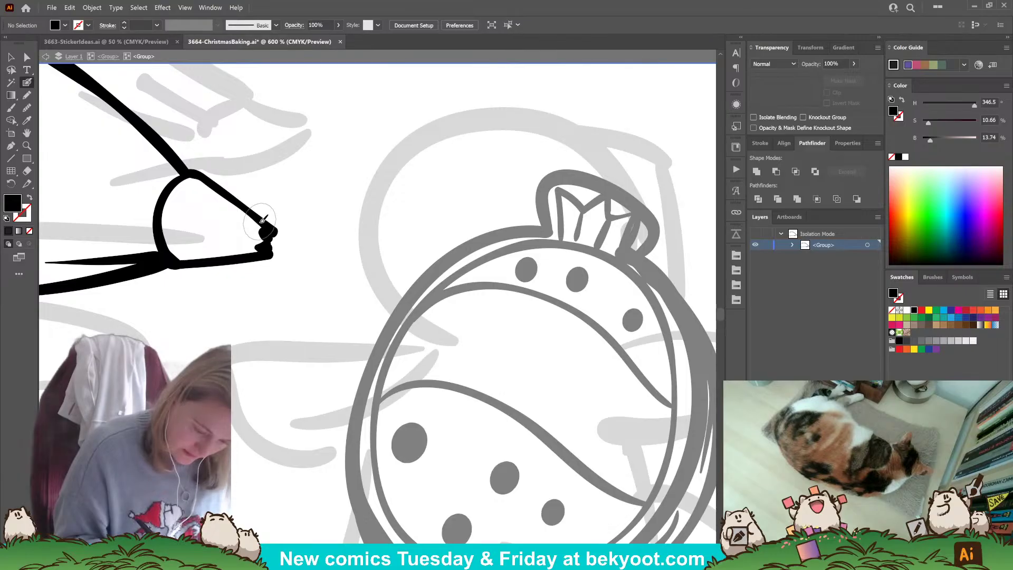
{"action": "mouse_move", "coordinate": [282, 226]}
{"action": "left_mouse_down"}
{"action": "mouse_move", "coordinate": [284, 247]}
{"action": "mouse_move", "coordinate": [267, 215]}
{"action": "left_mouse_up"}
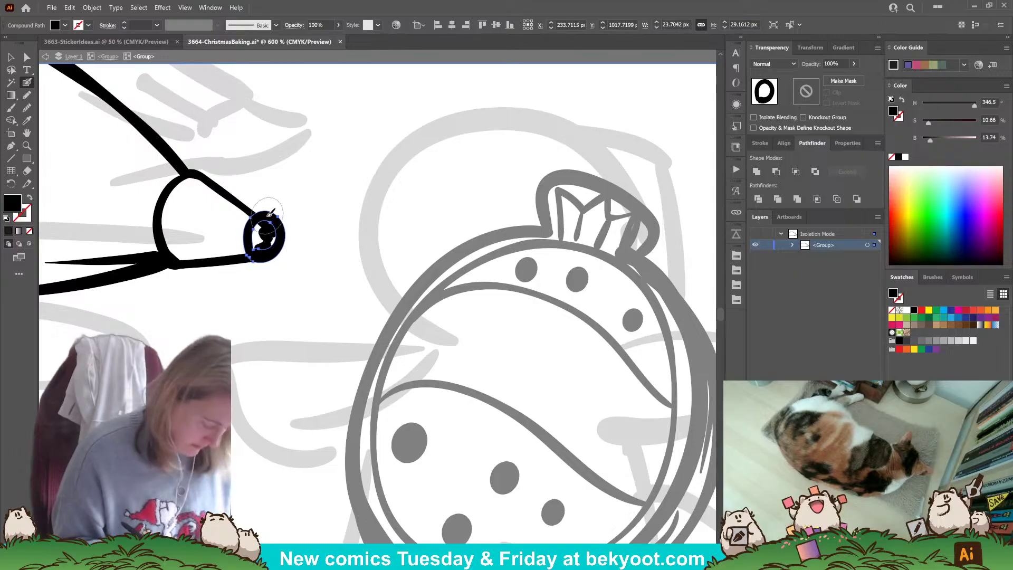
{"action": "key", "text": "ctrl+z"}
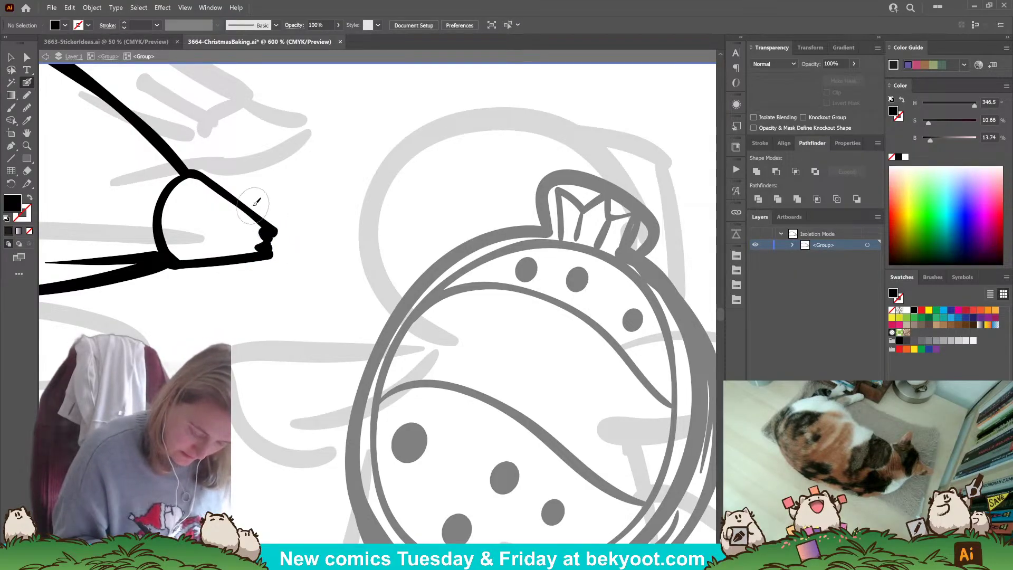
{"action": "mouse_move", "coordinate": [256, 246]}
{"action": "left_mouse_down"}
{"action": "mouse_move", "coordinate": [260, 255]}
{"action": "mouse_move", "coordinate": [283, 246]}
{"action": "left_mouse_up"}
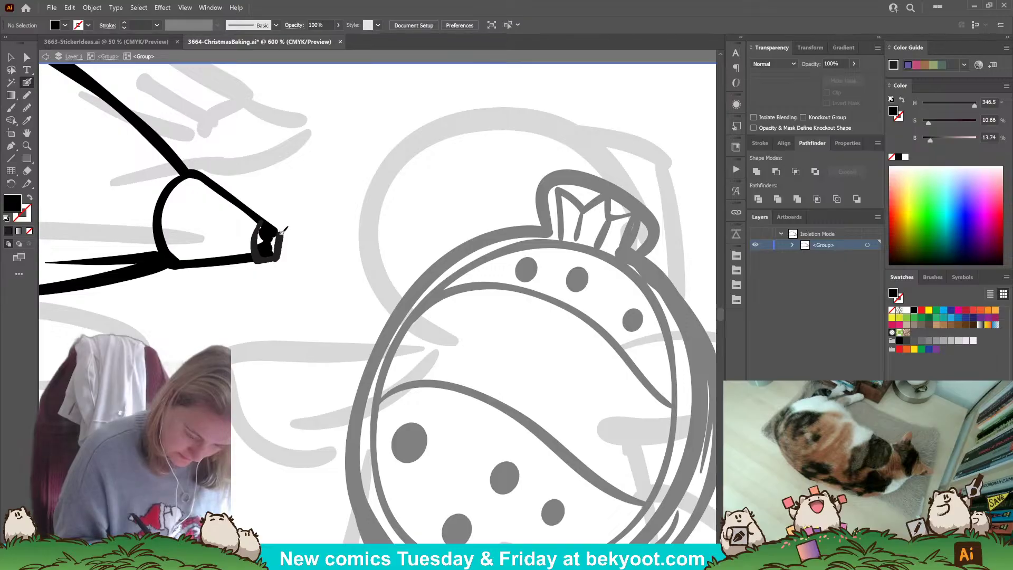
{"action": "key", "text": "shift+x"}
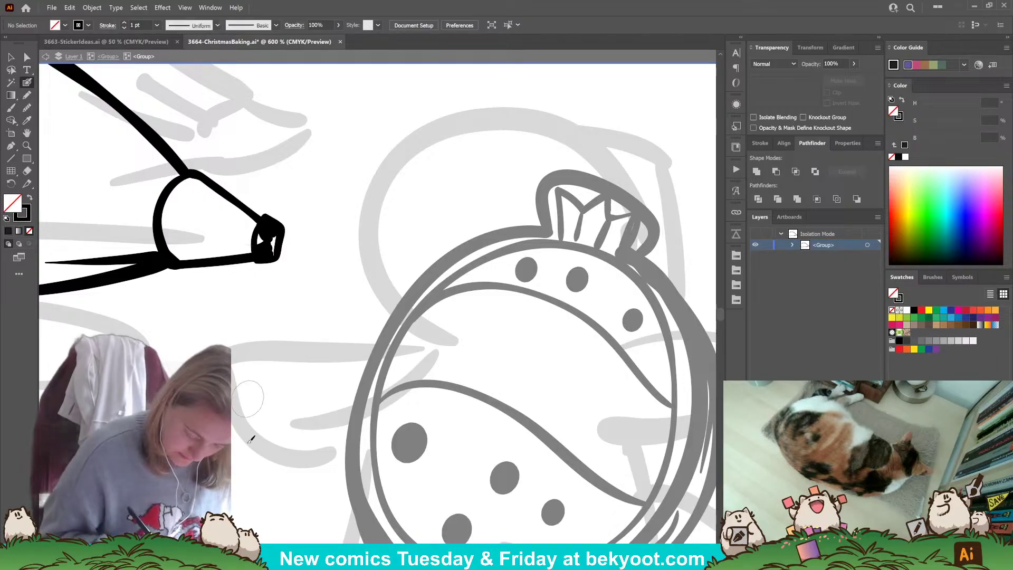
{"action": "left_click", "coordinate": [12, 56]}
{"action": "scroll", "coordinate": [285, 197], "scroll_direction": "down", "scroll_amount": 3}
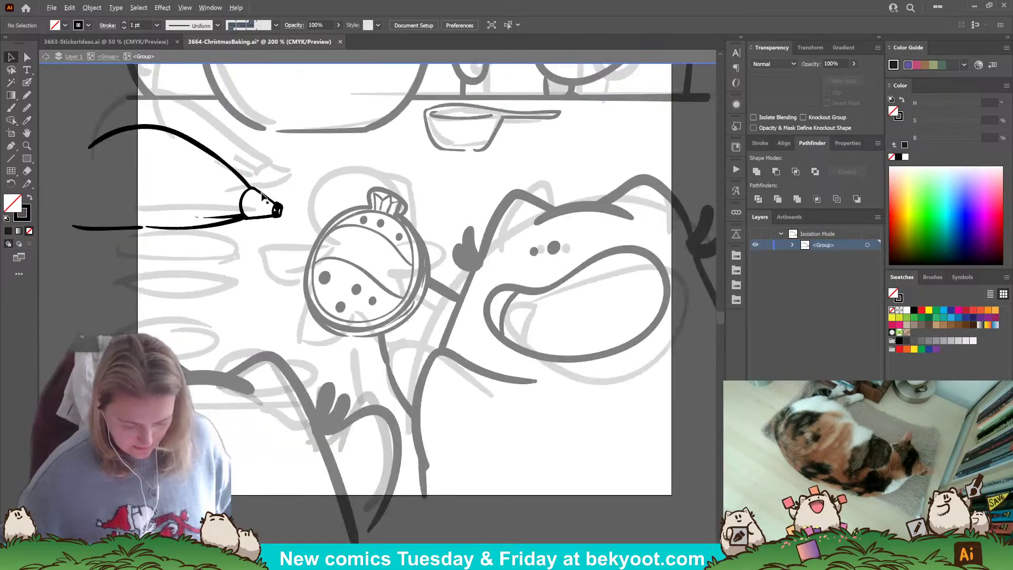
- Return to the parent group and brush a long, flat bottle-like outline with a short squared end directly beneath the tapered shape
{"action": "scroll", "coordinate": [265, 197], "scroll_direction": "down", "scroll_amount": 1}
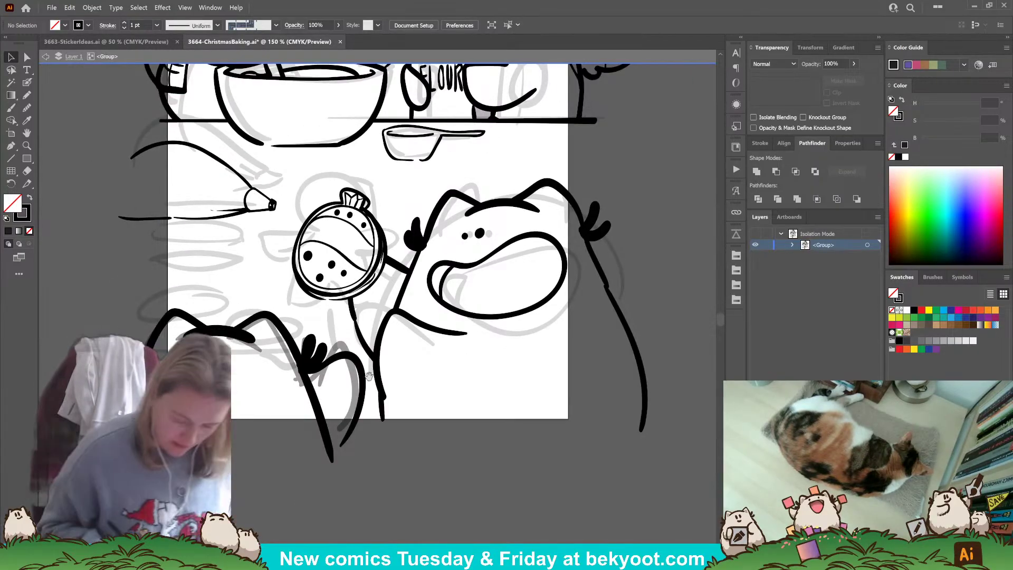
{"action": "left_click_drag", "start_coordinate": [347, 389], "coordinate": [506, 337]}
{"action": "left_click", "coordinate": [27, 83]}
{"action": "left_click_drag", "start_coordinate": [378, 341], "coordinate": [383, 348]}
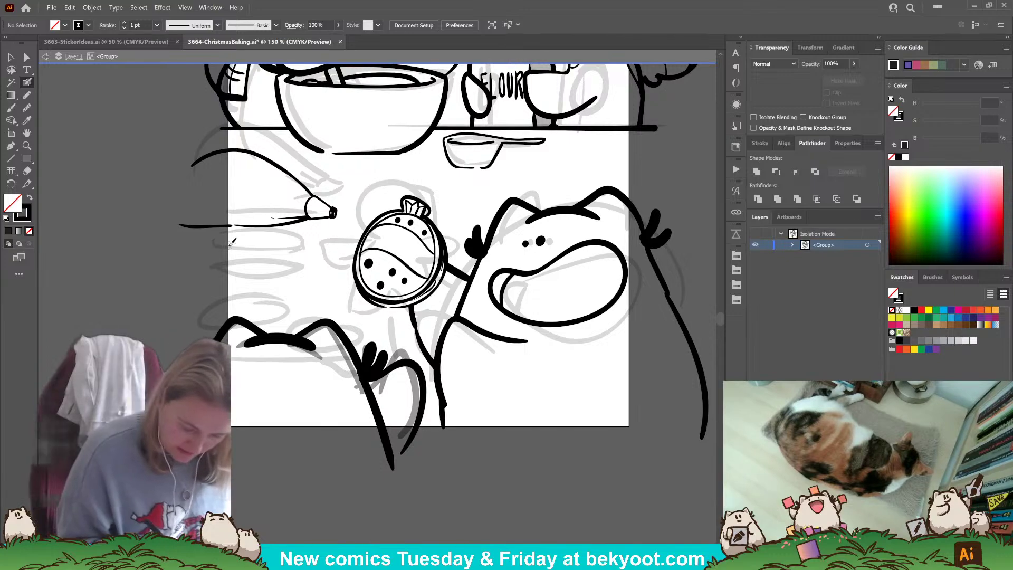
{"action": "left_click_drag", "start_coordinate": [230, 234], "coordinate": [310, 241]}
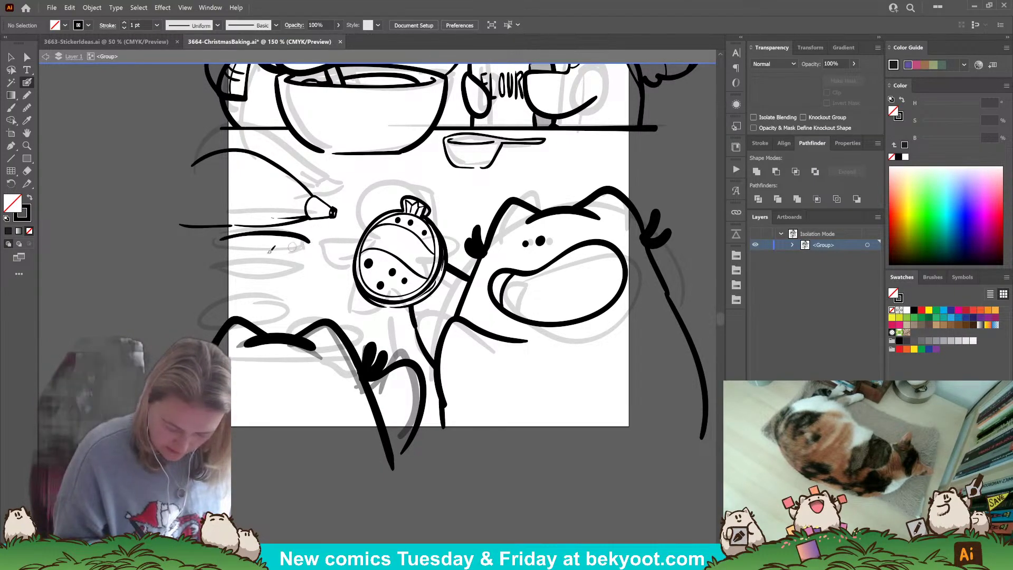
{"action": "left_click_drag", "start_coordinate": [231, 261], "coordinate": [320, 249]}
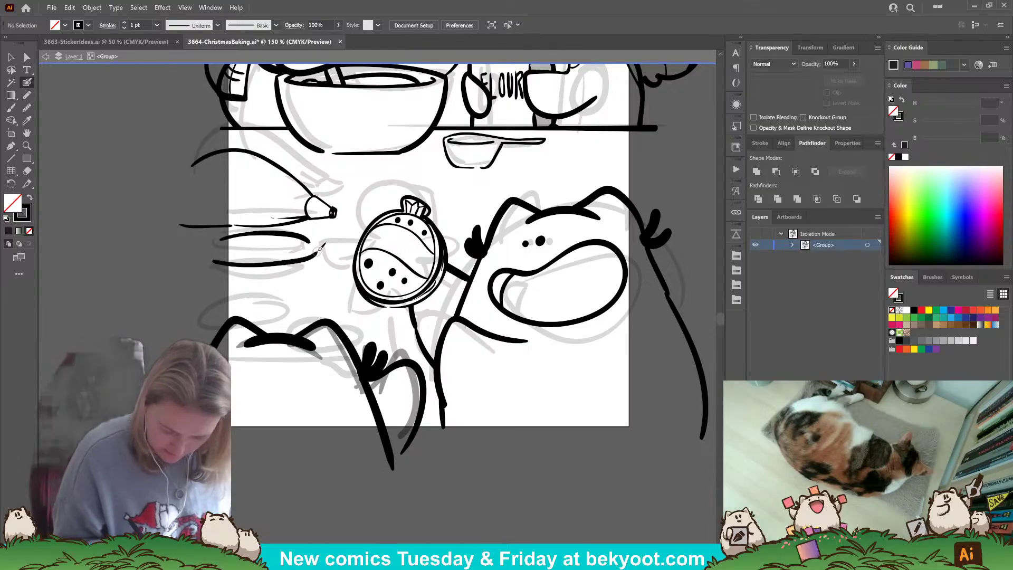
{"action": "key", "text": "ctrl+z"}
{"action": "mouse_move", "coordinate": [220, 263]}
{"action": "left_mouse_down"}
{"action": "mouse_move", "coordinate": [296, 259]}
{"action": "mouse_move", "coordinate": [311, 248]}
{"action": "left_mouse_up"}
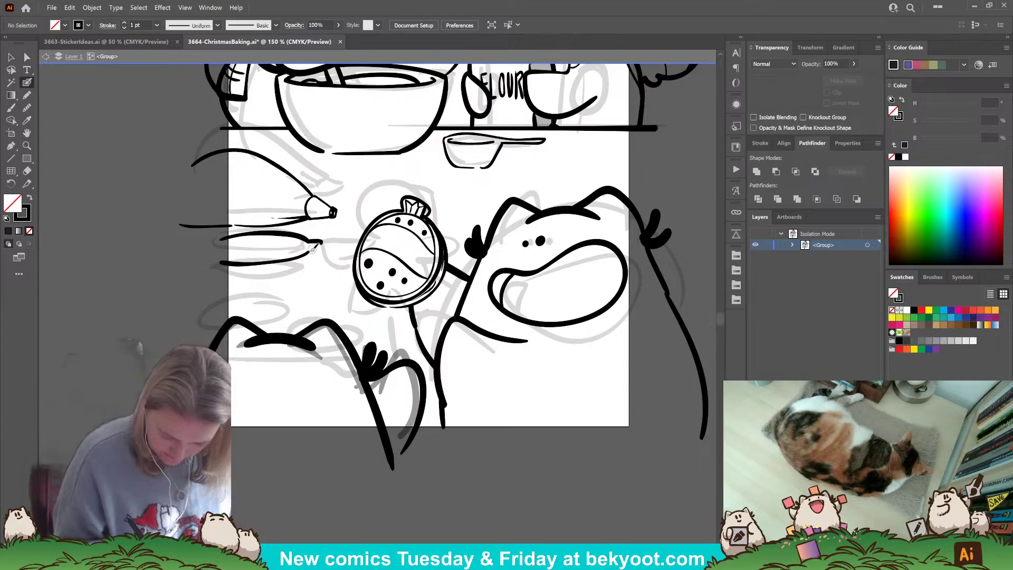
{"action": "mouse_move", "coordinate": [322, 242]}
{"action": "left_mouse_down"}
{"action": "mouse_move", "coordinate": [321, 256]}
{"action": "mouse_move", "coordinate": [212, 272]}
{"action": "left_mouse_up"}
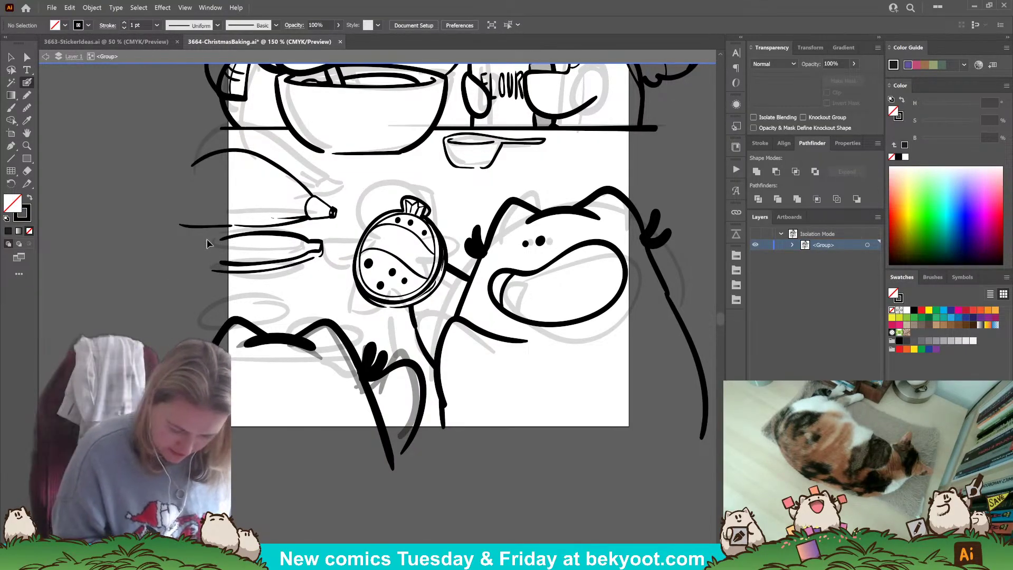
- Resize the new bottle-like outline slightly, to about 253 px wide and 95 px high
{"action": "left_click", "coordinate": [330, 271], "text": "ctrl"}
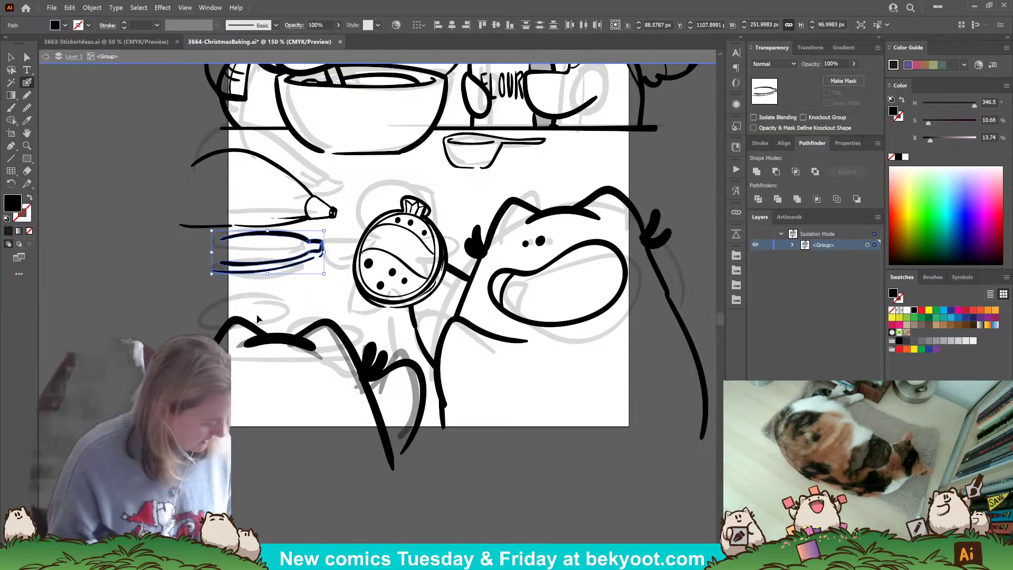
{"action": "left_click_drag", "start_coordinate": [328, 227], "coordinate": [330, 230]}
{"action": "left_click", "coordinate": [186, 309], "text": "ctrl"}
{"action": "left_click_drag", "start_coordinate": [342, 299], "coordinate": [345, 271]}
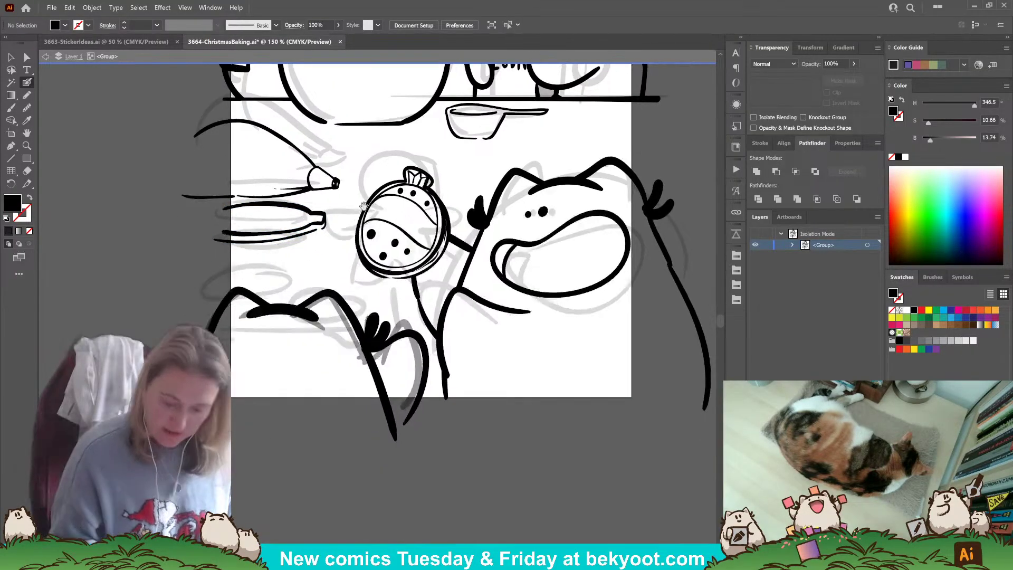
{"action": "left_click_drag", "start_coordinate": [365, 206], "coordinate": [348, 223]}
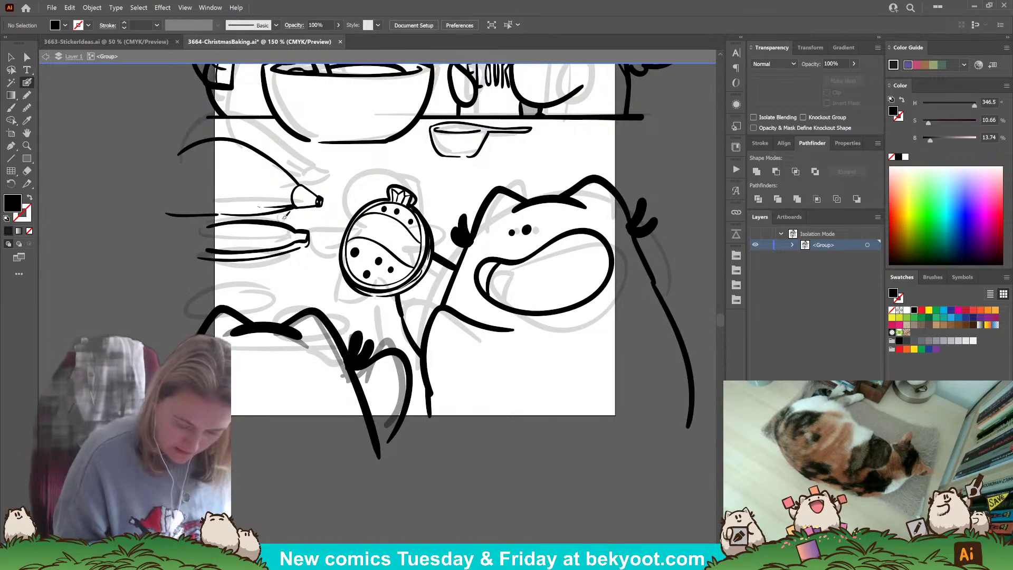
{"action": "left_click", "coordinate": [286, 229], "text": "ctrl"}
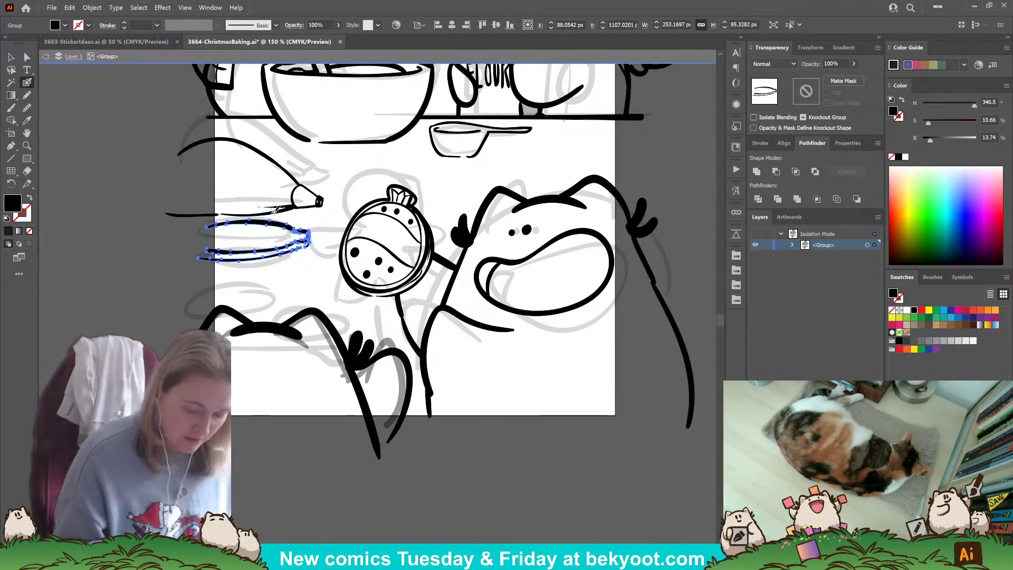
{"action": "mouse_move", "coordinate": [146, 290]}
{"action": "left_mouse_down"}
{"action": "mouse_move", "coordinate": [194, 275]}
{"action": "mouse_move", "coordinate": [207, 282]}
{"action": "left_mouse_up"}
{"action": "mouse_move", "coordinate": [157, 311]}
{"action": "left_mouse_down"}
{"action": "mouse_move", "coordinate": [207, 294]}
{"action": "mouse_move", "coordinate": [180, 312]}
{"action": "left_mouse_up"}
{"action": "mouse_move", "coordinate": [172, 281]}
{"action": "left_mouse_down"}
{"action": "mouse_move", "coordinate": [195, 305]}
{"action": "mouse_move", "coordinate": [205, 300]}
{"action": "left_mouse_up"}
{"action": "key", "text": "ctrl+z"}
{"action": "key", "text": "ctrl+z"}
{"action": "key", "text": "ctrl+z"}
{"action": "key", "text": "ctrl+z"}
{"action": "key", "text": "ctrl+z"}
{"action": "key", "text": "ctrl+z"}
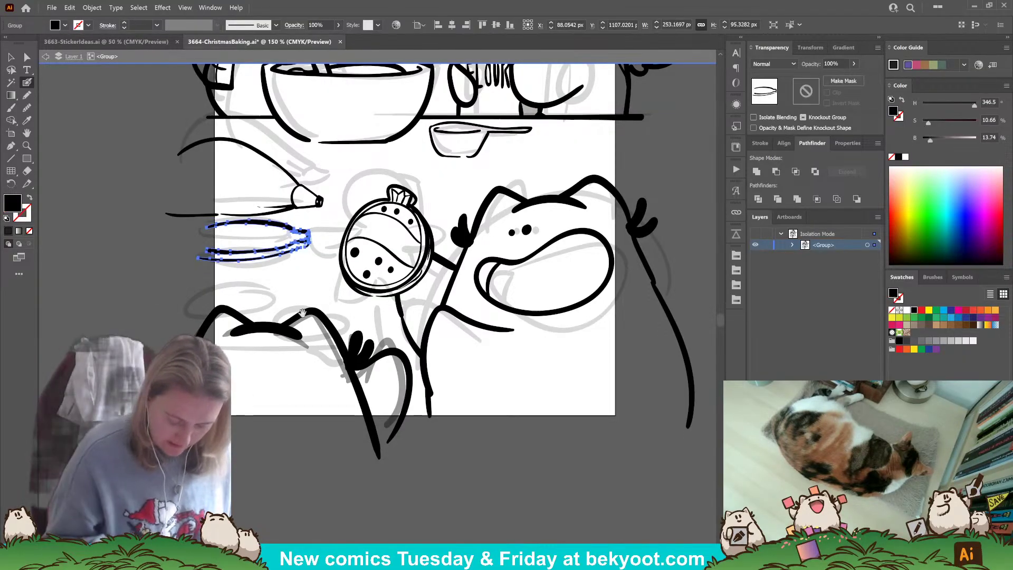
{"action": "key", "text": "ctrl+z"}
{"action": "key", "text": "ctrl+z"}
{"action": "key", "text": "ctrl+z"}
{"action": "key", "text": "ctrl+shift+z"}
{"action": "key", "text": "ctrl+shift+z"}
{"action": "key", "text": "ctrl+shift+z"}
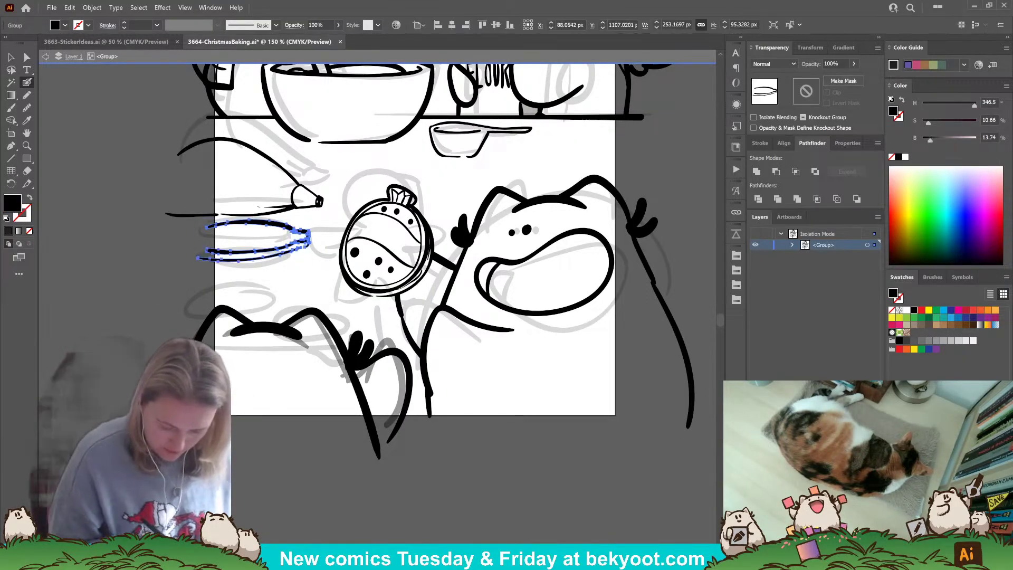
- Brush a jagged, leaf-like outline ending in a sharp point beneath the bottle-like shape
{"action": "key", "text": "ctrl+shift+a"}
{"action": "left_click_drag", "start_coordinate": [364, 323], "coordinate": [408, 309]}
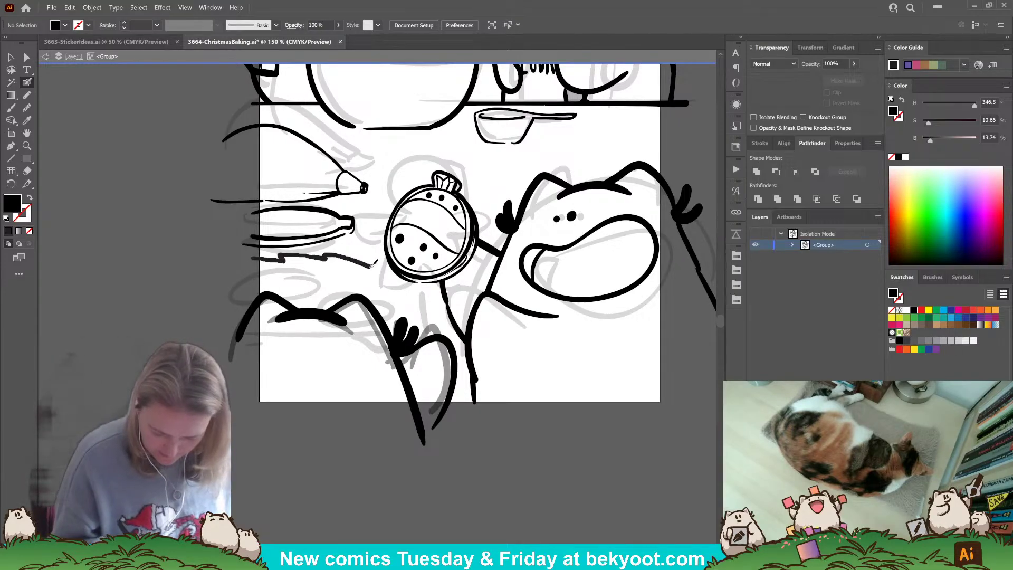
{"action": "left_click_drag", "start_coordinate": [331, 276], "coordinate": [329, 277]}
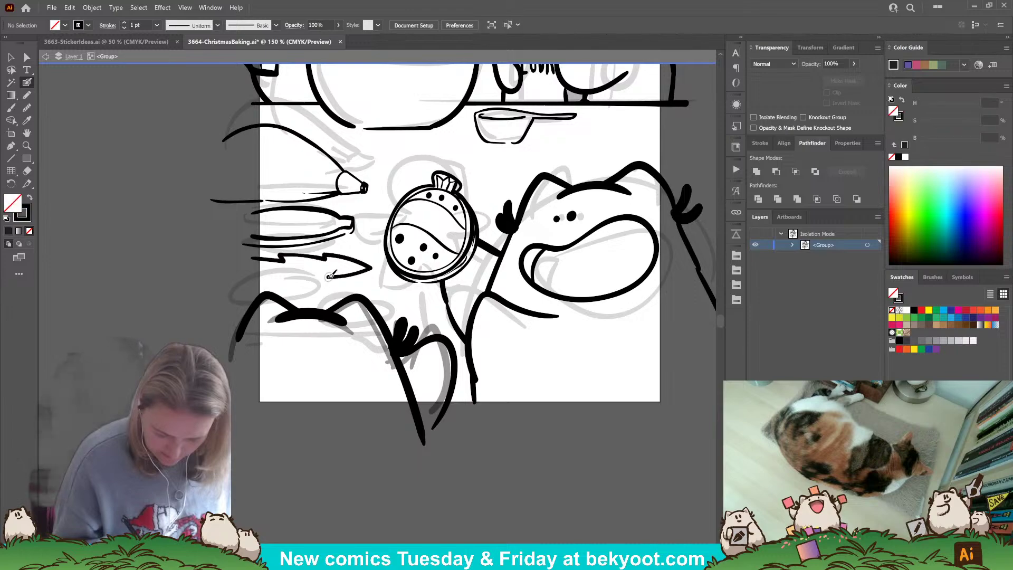
- Enter the jagged shape's group and shrink its outline to about 256 px wide
{"action": "left_click", "coordinate": [370, 275], "text": "ctrl"}
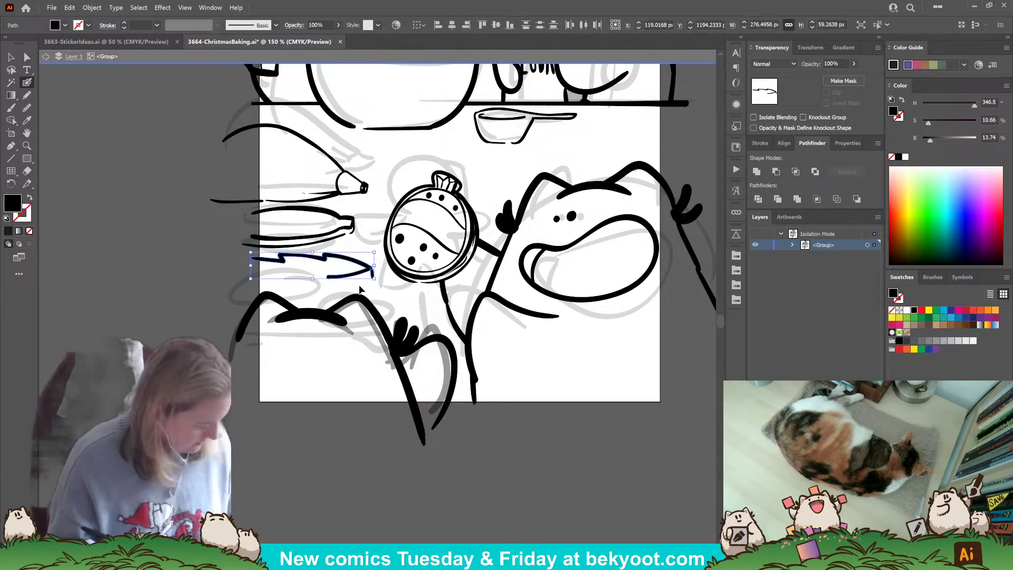
{"action": "double_click", "coordinate": [354, 275], "text": "ctrl"}
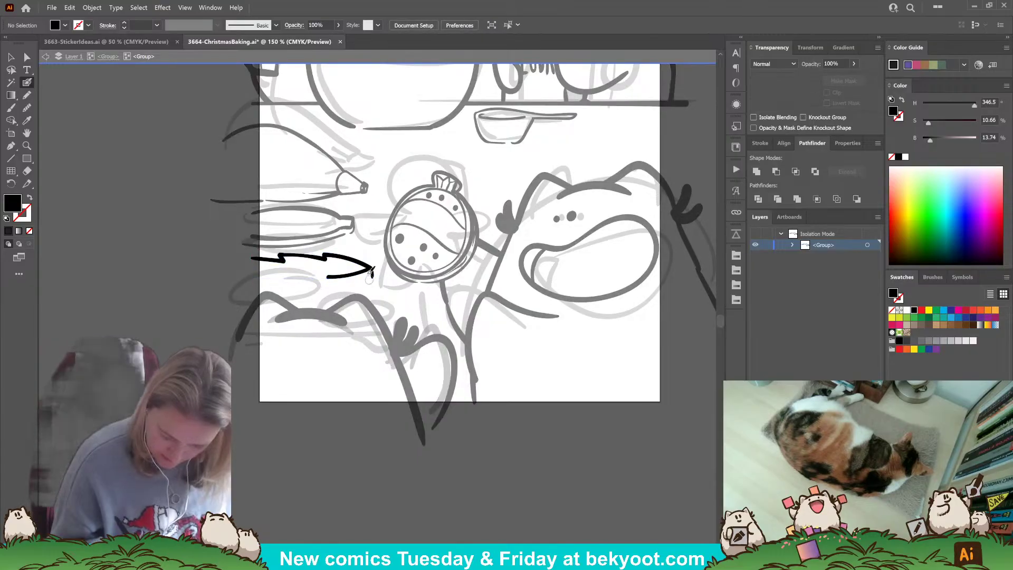
{"action": "left_click_drag", "start_coordinate": [379, 275], "coordinate": [366, 254]}
{"action": "left_click", "coordinate": [374, 257], "text": "ctrl"}
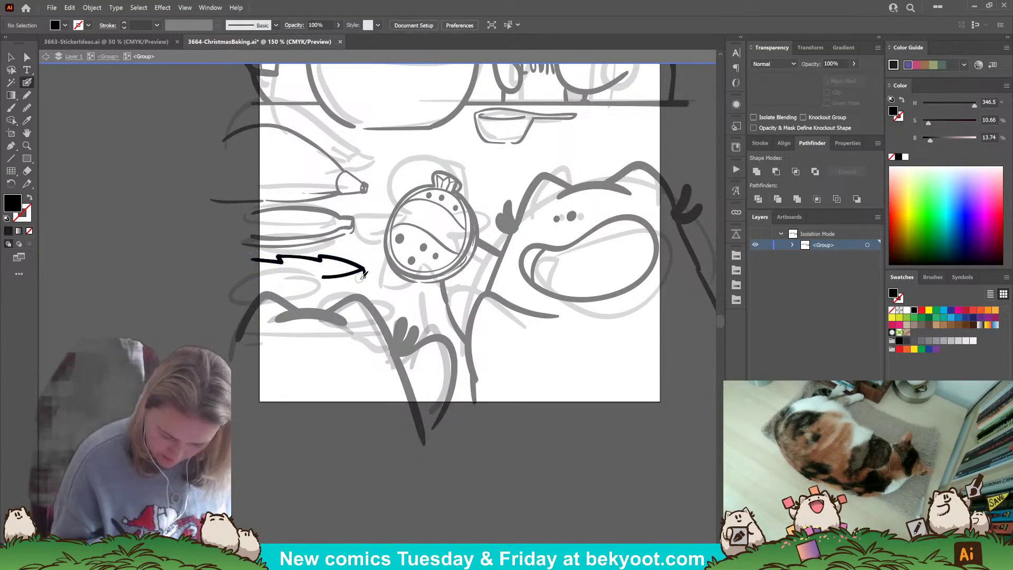
- Swap the fill and stroke colours and brush the jagged shape's lower edge with a broken second line beneath it
{"action": "key", "text": "shift+x"}
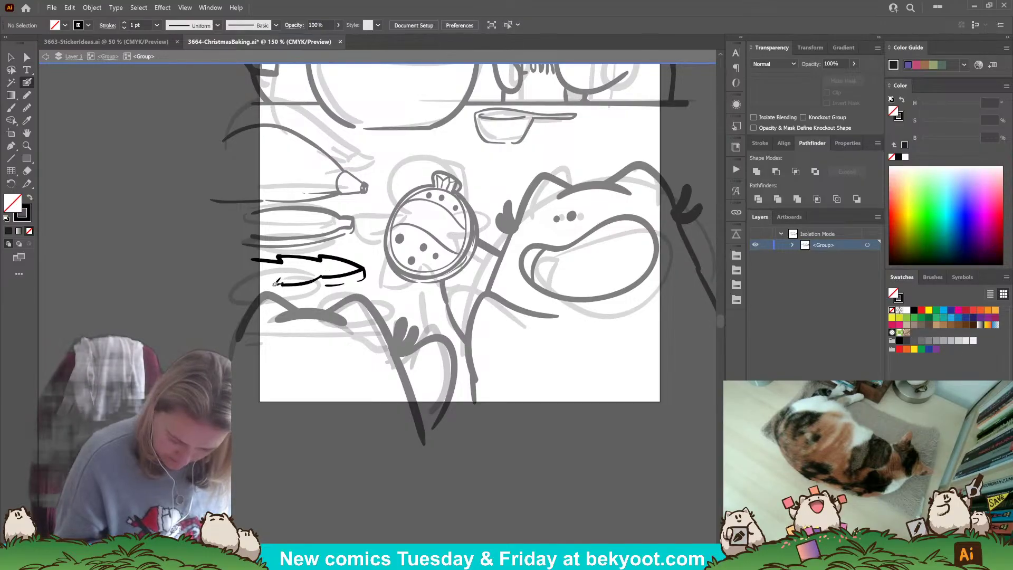
{"action": "left_click_drag", "start_coordinate": [276, 282], "coordinate": [248, 293]}
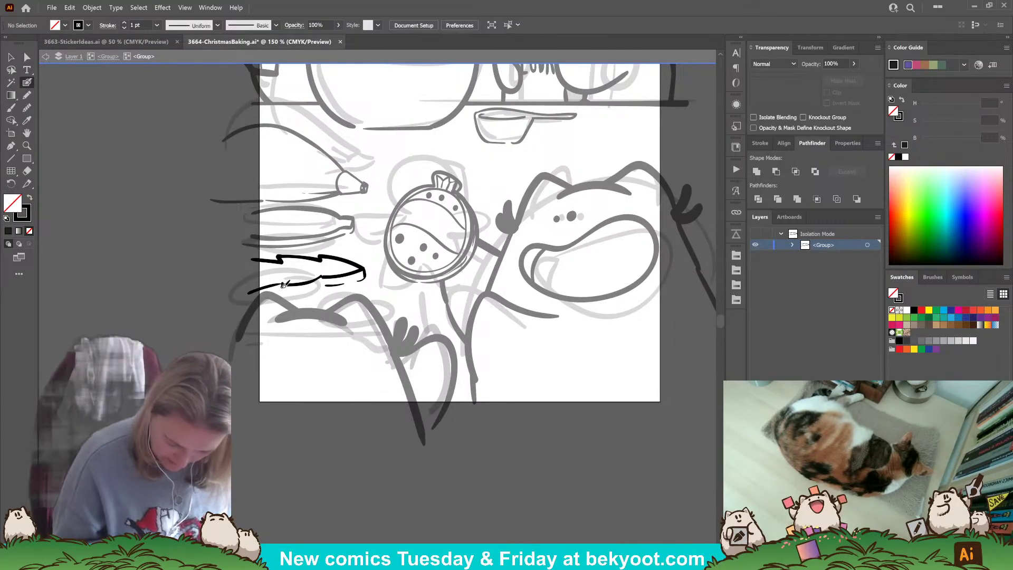
{"action": "mouse_move", "coordinate": [283, 285]}
{"action": "left_mouse_down"}
{"action": "mouse_move", "coordinate": [286, 293]}
{"action": "mouse_move", "coordinate": [318, 289]}
{"action": "left_mouse_up"}
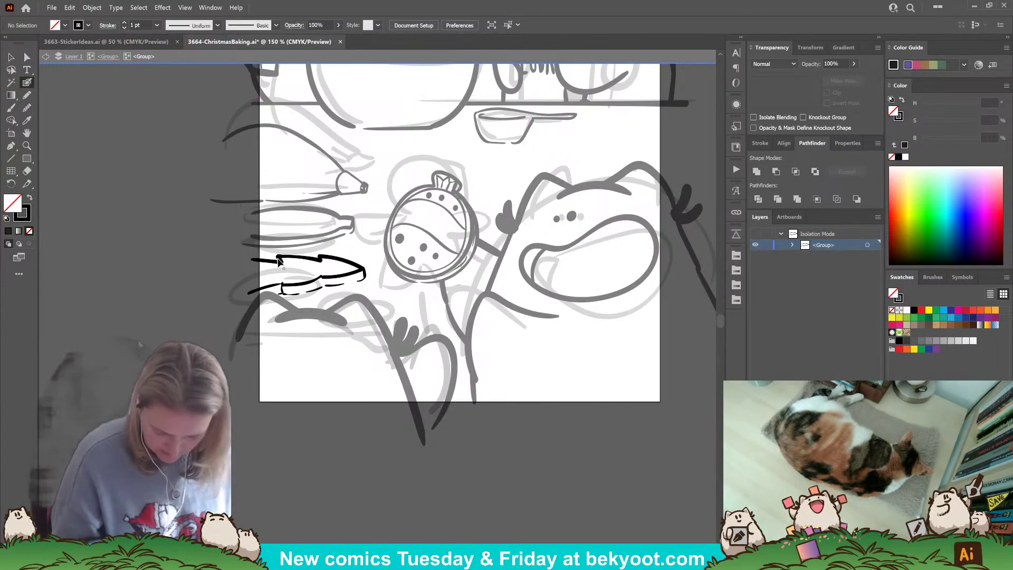
- Try to flatten the jagged shape's upper outline to about 49 px high
{"action": "left_click", "coordinate": [290, 258], "text": "ctrl"}
{"action": "left_click_drag", "start_coordinate": [308, 254], "coordinate": [308, 258]}
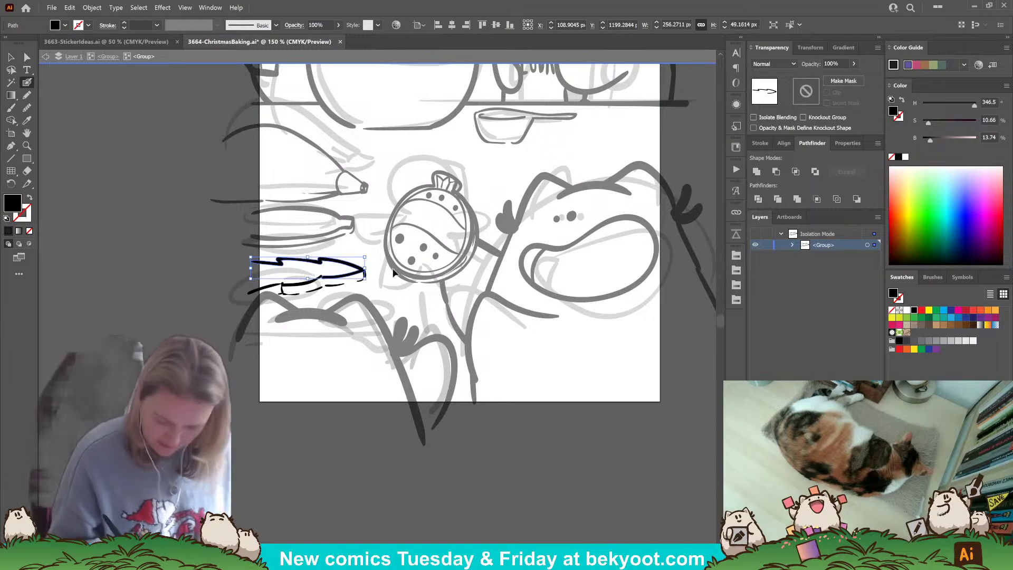
{"action": "left_click", "coordinate": [249, 403], "text": "ctrl"}
{"action": "key", "text": "ctrl+z"}
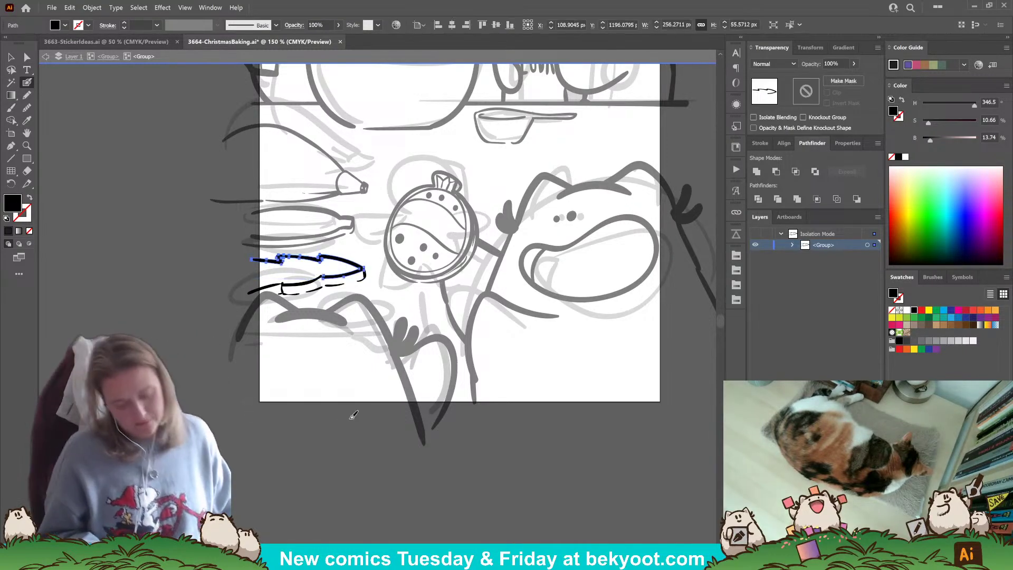
{"action": "left_click", "coordinate": [247, 413], "text": "ctrl"}
{"action": "left_click", "coordinate": [315, 279], "text": "ctrl"}
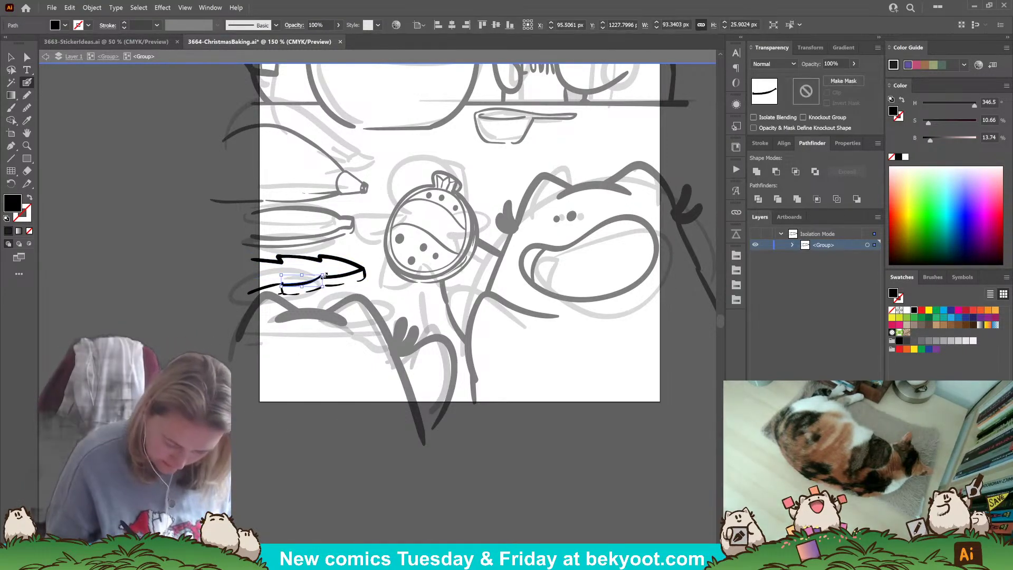
{"action": "left_click", "coordinate": [245, 396], "text": "ctrl"}
- Leave the jagged shape's group and return to the parent group
{"action": "left_click_drag", "start_coordinate": [312, 385], "coordinate": [287, 379]}
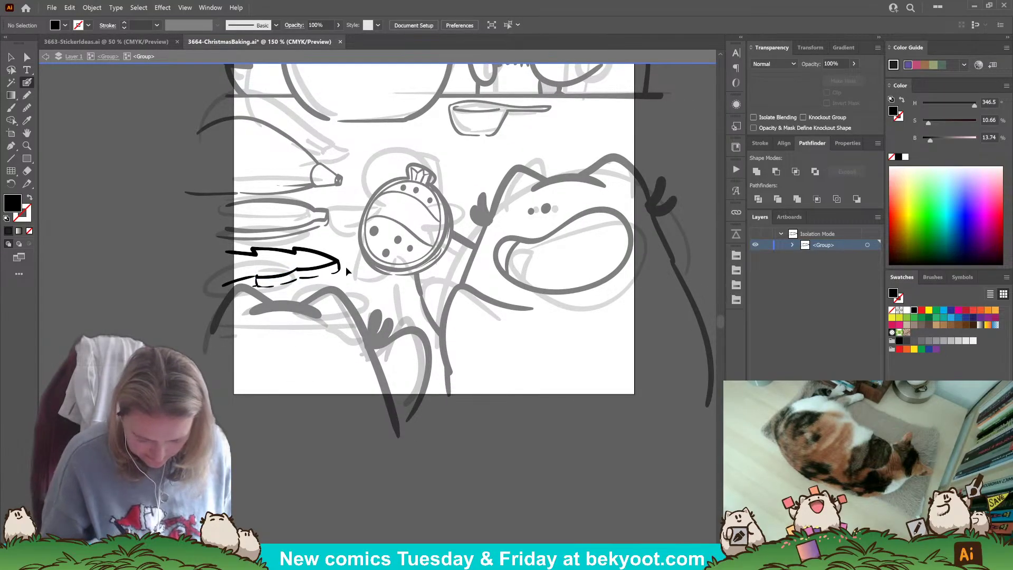
{"action": "mouse_move", "coordinate": [360, 376]}
{"action": "left_mouse_down"}
{"action": "mouse_move", "coordinate": [336, 406]}
{"action": "mouse_move", "coordinate": [292, 403]}
{"action": "mouse_move", "coordinate": [245, 488]}
{"action": "mouse_move", "coordinate": [314, 520]}
{"action": "left_mouse_up"}
{"action": "left_click", "coordinate": [108, 56]}
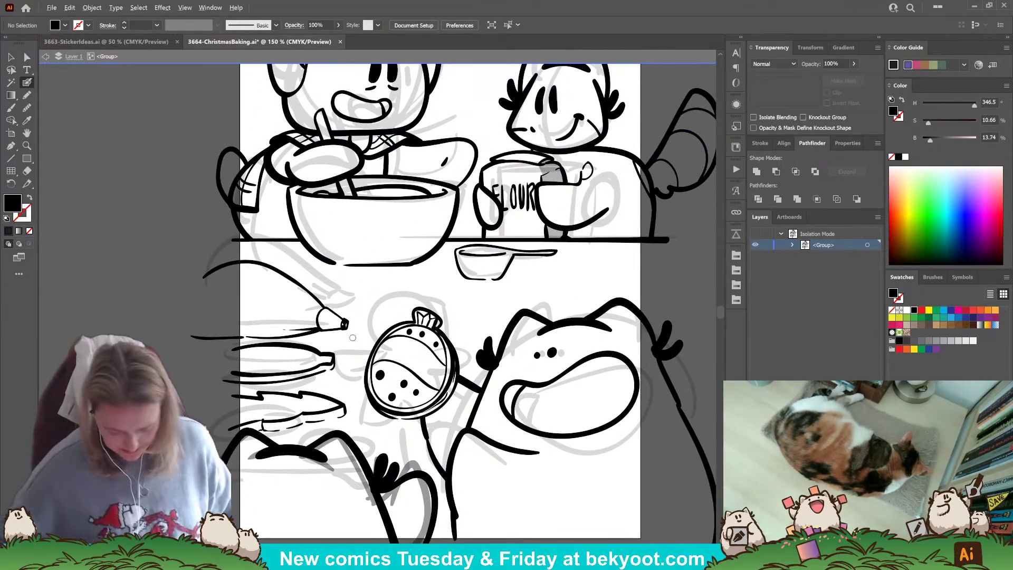
- Try brushing a small domed shape with a thin handle beneath the counter, beside the measuring cup
{"action": "key", "text": "ctrl+minus"}
{"action": "key", "text": "ctrl+minus"}
{"action": "key", "text": "ctrl+minus"}
{"action": "key", "text": "ctrl+equal"}
{"action": "key", "text": "ctrl+equal"}
{"action": "key", "text": "ctrl+equal"}
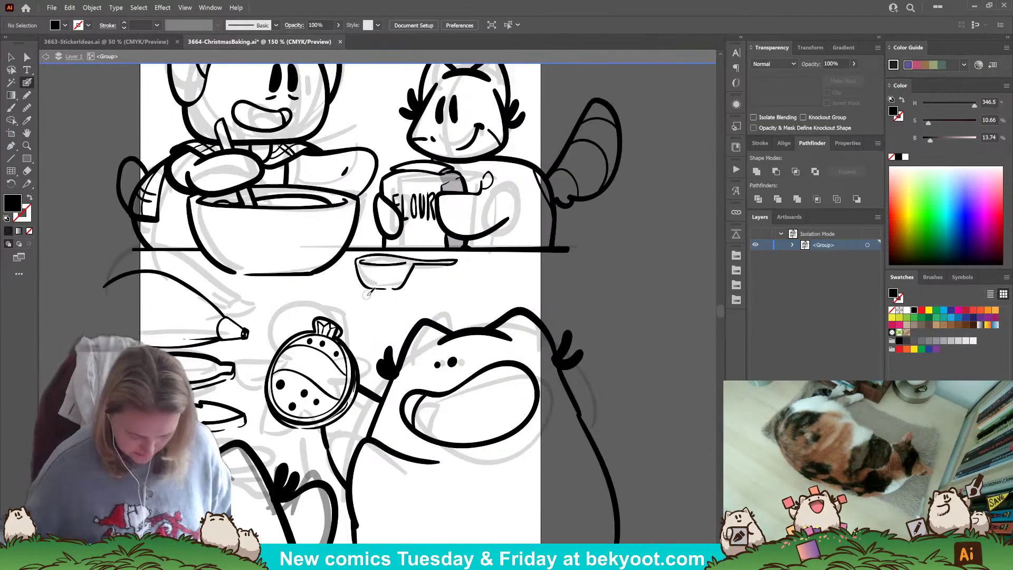
{"action": "left_click_drag", "start_coordinate": [387, 313], "coordinate": [303, 327]}
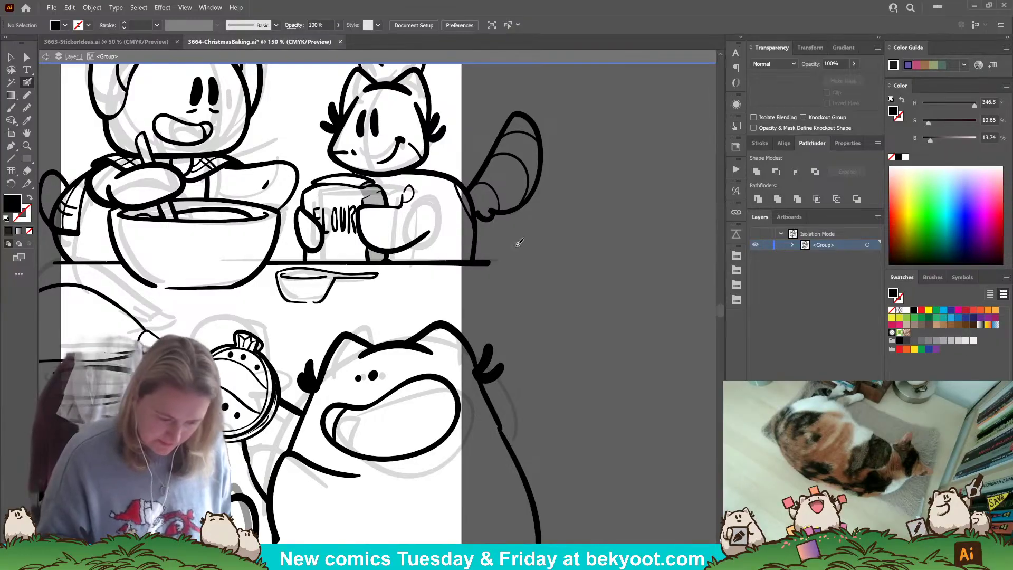
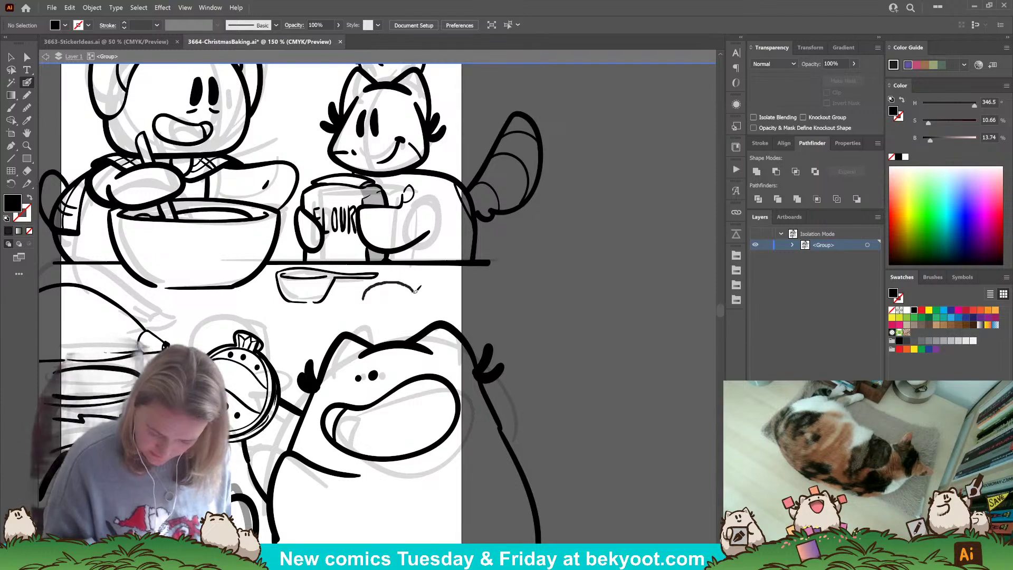
{"action": "mouse_move", "coordinate": [422, 295]}
{"action": "left_mouse_down"}
{"action": "mouse_move", "coordinate": [363, 299]}
{"action": "mouse_move", "coordinate": [457, 294]}
{"action": "left_mouse_up"}
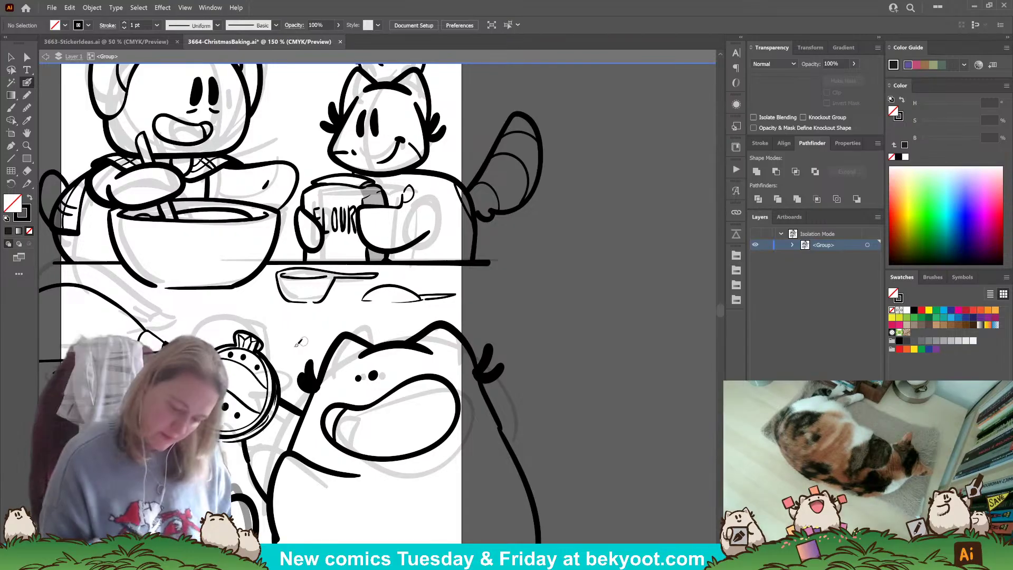
{"action": "key", "text": "ctrl+z"}
{"action": "key", "text": "ctrl+z"}
{"action": "key", "text": "ctrl+z"}
- Try brushing a large rounded outline across the counter line beside the measuring cup
{"action": "left_click_drag", "start_coordinate": [379, 322], "coordinate": [416, 327]}
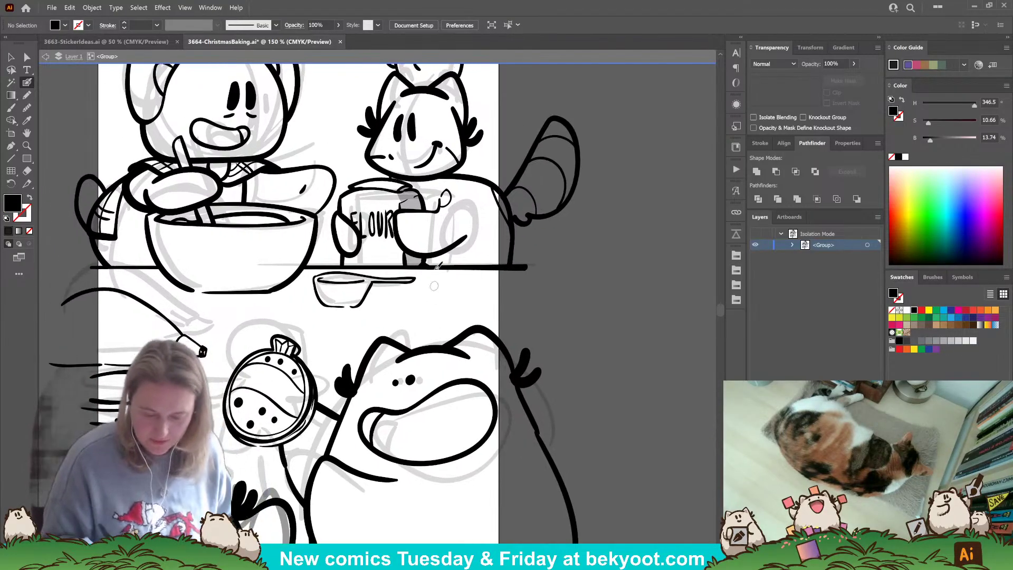
{"action": "left_click_drag", "start_coordinate": [171, 339], "coordinate": [263, 331]}
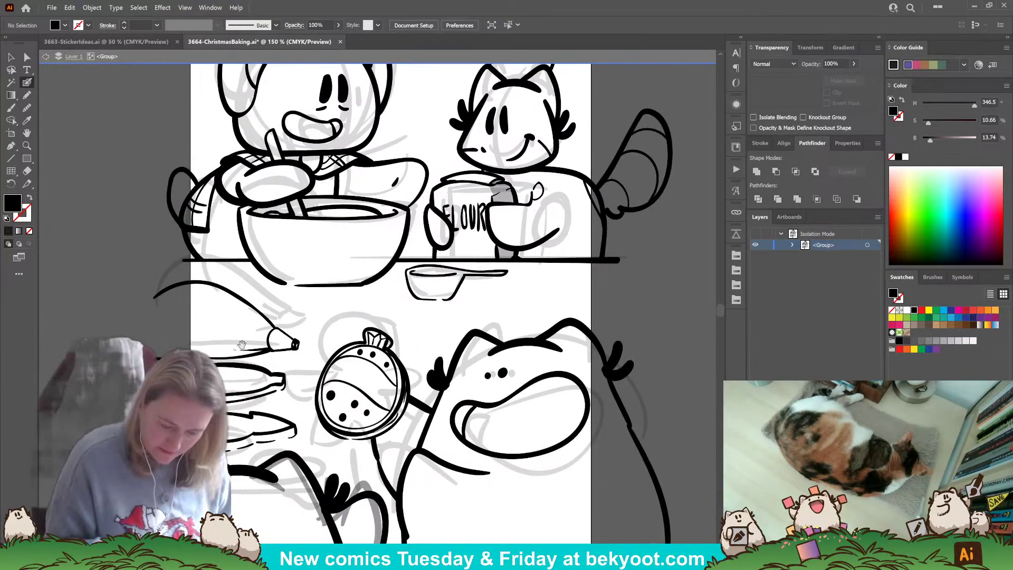
{"action": "left_click_drag", "start_coordinate": [451, 337], "coordinate": [288, 355]}
{"action": "mouse_move", "coordinate": [392, 297]}
{"action": "left_mouse_down"}
{"action": "mouse_move", "coordinate": [374, 308]}
{"action": "mouse_move", "coordinate": [392, 310]}
{"action": "mouse_move", "coordinate": [348, 313]}
{"action": "mouse_move", "coordinate": [441, 325]}
{"action": "mouse_move", "coordinate": [372, 321]}
{"action": "left_mouse_up"}
{"action": "key", "text": "ctrl+z"}
{"action": "key", "text": "ctrl+z"}
{"action": "key", "text": "shift+x"}
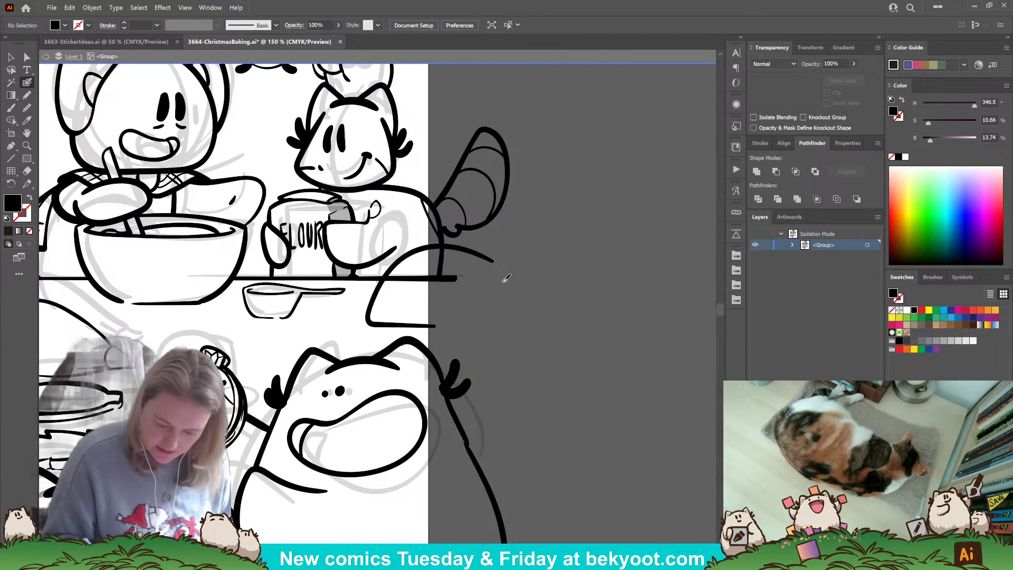
{"action": "key", "text": "ctrl+z"}
- Brush small boxy outlines with a notched edge beneath the counter, across the page's edge beside the measuring cup
{"action": "left_click_drag", "start_coordinate": [448, 323], "coordinate": [537, 294]}
{"action": "left_click_drag", "start_coordinate": [507, 249], "coordinate": [547, 293]}
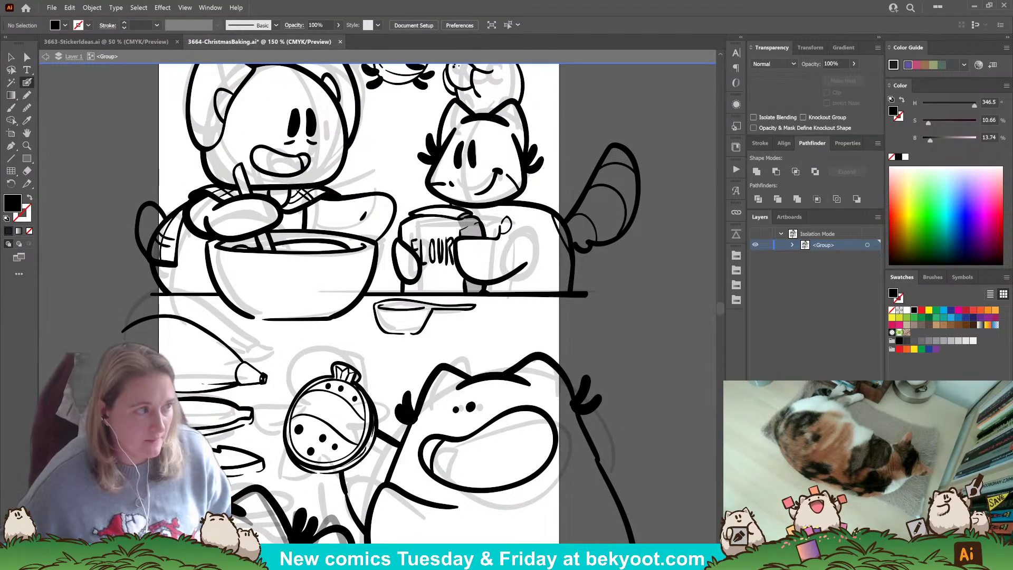
{"action": "mouse_move", "coordinate": [502, 324]}
{"action": "left_mouse_down"}
{"action": "mouse_move", "coordinate": [434, 311]}
{"action": "mouse_move", "coordinate": [428, 347]}
{"action": "left_mouse_up"}
{"action": "mouse_move", "coordinate": [428, 304]}
{"action": "left_mouse_down"}
{"action": "mouse_move", "coordinate": [477, 302]}
{"action": "mouse_move", "coordinate": [471, 333]}
{"action": "mouse_move", "coordinate": [520, 299]}
{"action": "mouse_move", "coordinate": [482, 319]}
{"action": "mouse_move", "coordinate": [488, 330]}
{"action": "left_mouse_up"}
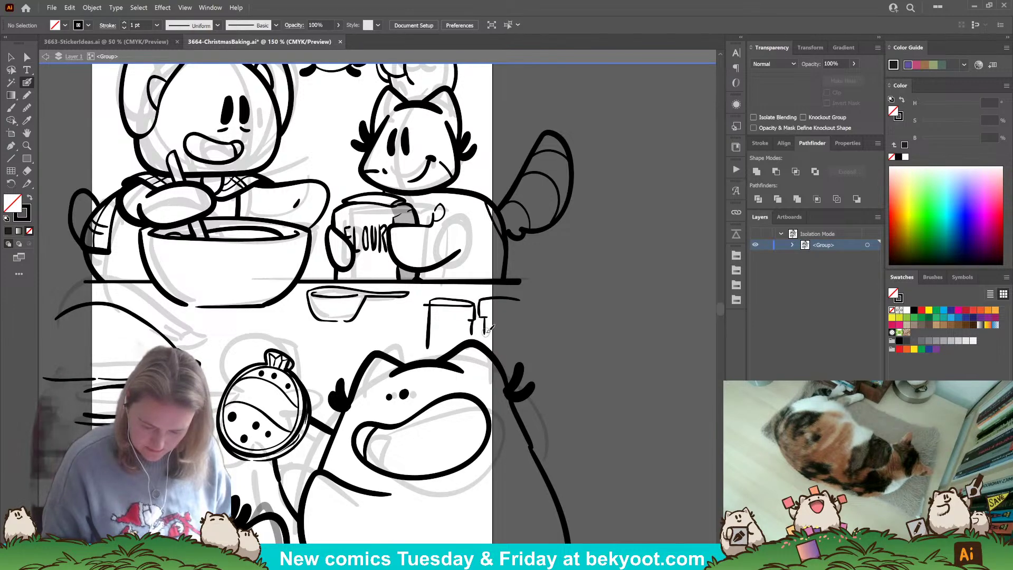
{"action": "left_click", "coordinate": [428, 325], "text": "ctrl"}
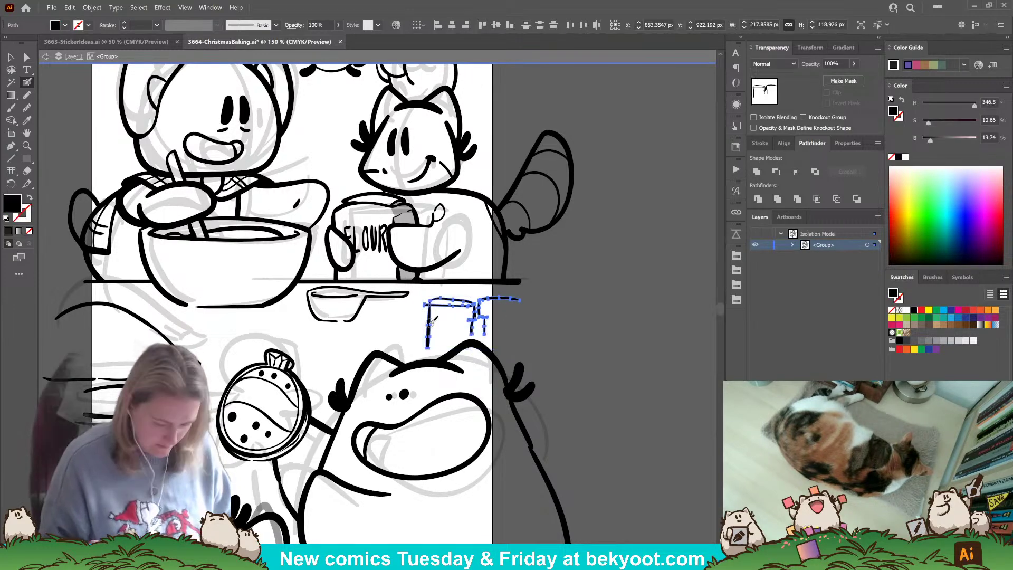
{"action": "left_click", "coordinate": [561, 330], "text": "ctrl"}
{"action": "left_click_drag", "start_coordinate": [359, 371], "coordinate": [517, 334]}
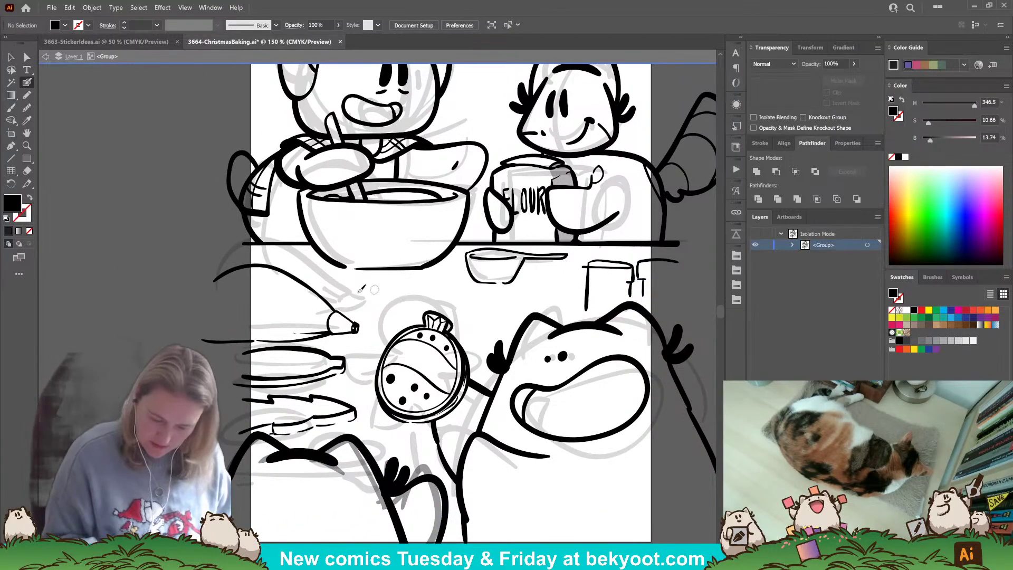
{"action": "left_click_drag", "start_coordinate": [352, 287], "coordinate": [439, 278]}
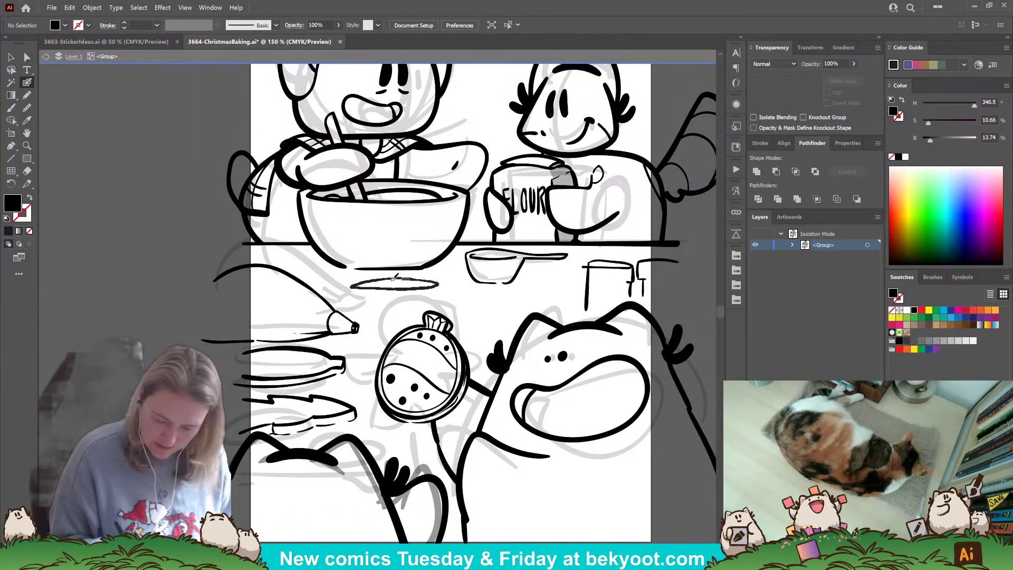
{"action": "key", "text": "ctrl+z"}
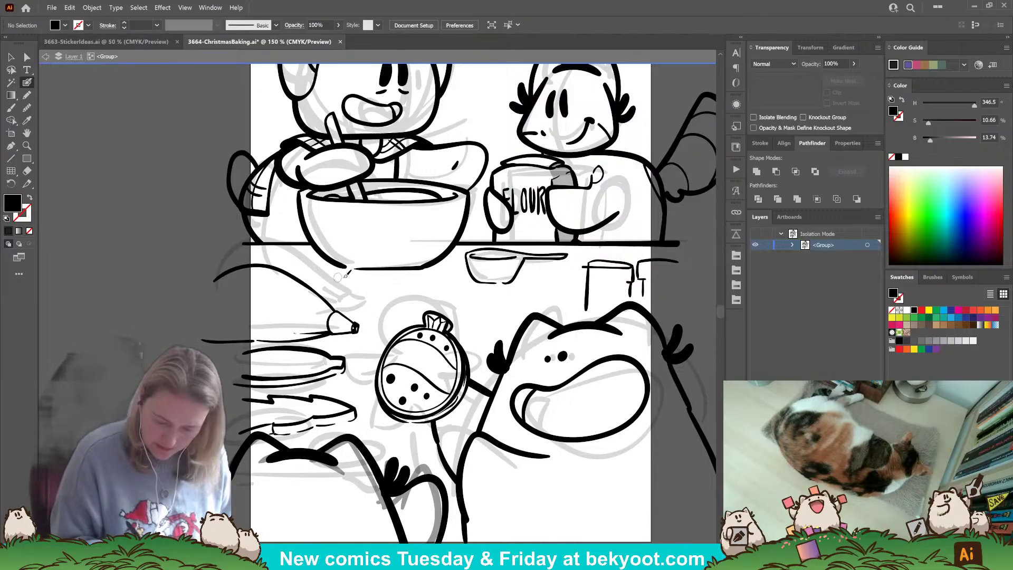
{"action": "left_click_drag", "start_coordinate": [299, 254], "coordinate": [422, 245]}
{"action": "key", "text": "ctrl+z"}
- Brush a small bowl's rim and one curved side beneath the mixing bowl, group the strokes and isolate that group
{"action": "mouse_move", "coordinate": [299, 257]}
{"action": "left_mouse_down"}
{"action": "mouse_move", "coordinate": [417, 255]}
{"action": "mouse_move", "coordinate": [396, 310]}
{"action": "mouse_move", "coordinate": [356, 317]}
{"action": "left_mouse_up"}
{"action": "right_click", "coordinate": [374, 314]}
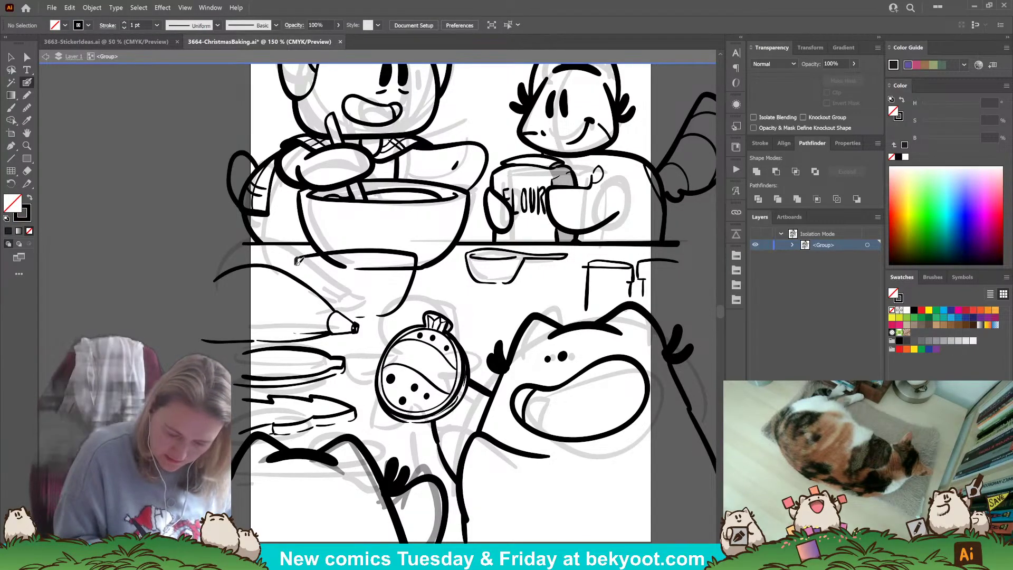
{"action": "left_click", "coordinate": [406, 256], "text": "ctrl"}
{"action": "left_click_drag", "start_coordinate": [366, 321], "coordinate": [365, 323]}
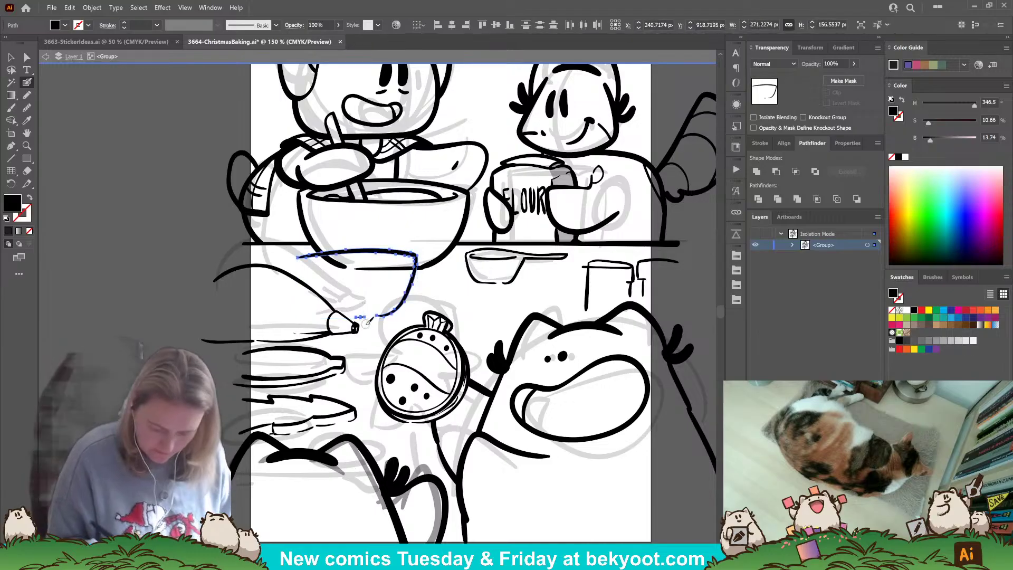
{"action": "key", "text": "ctrl+g"}
{"action": "double_click", "coordinate": [400, 308], "text": "ctrl"}
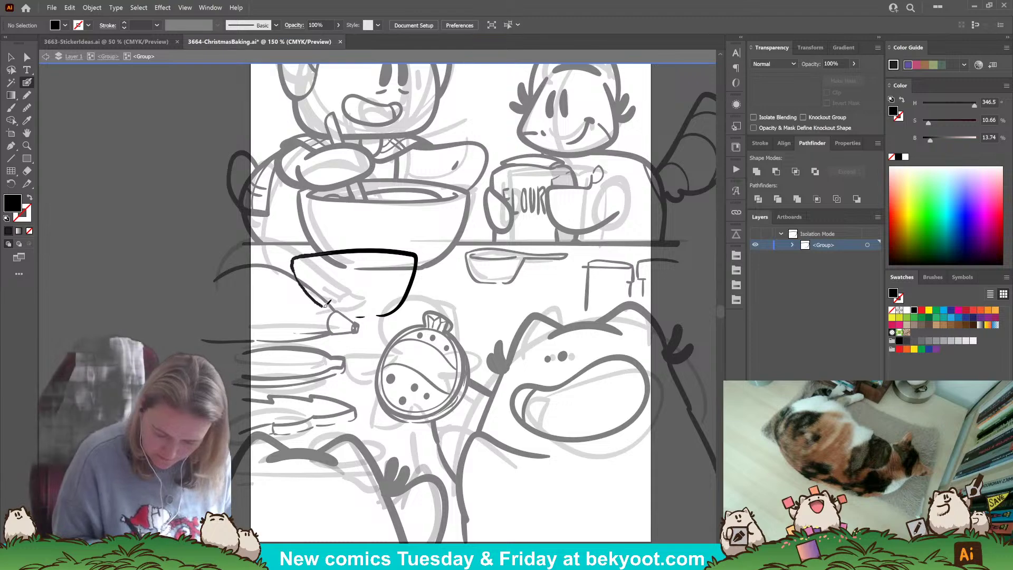
- Try brushing the small bowl's missing curved side and closing its base freehand
{"action": "key", "text": "ctrl+z"}
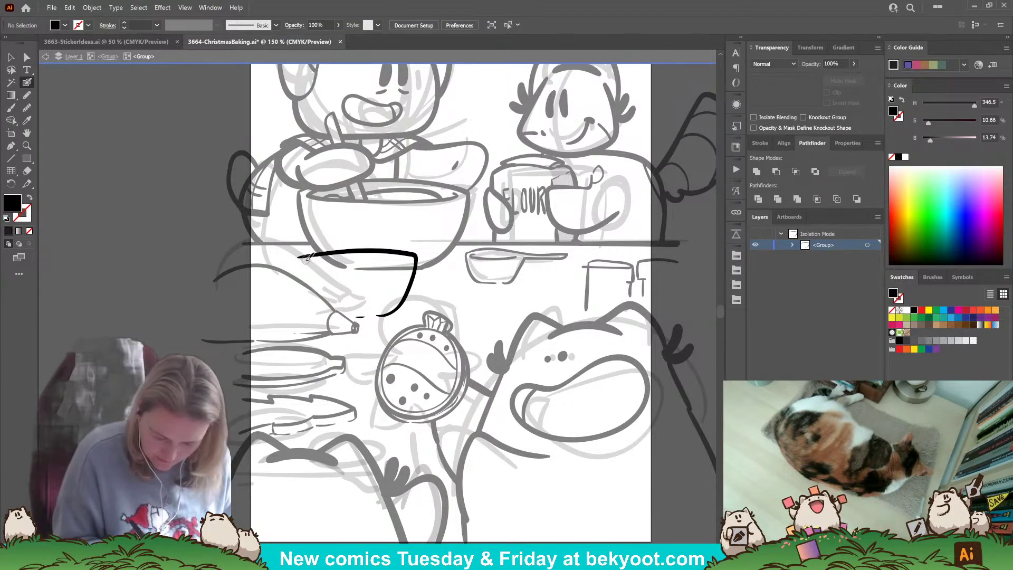
{"action": "left_click", "coordinate": [320, 254], "text": "ctrl"}
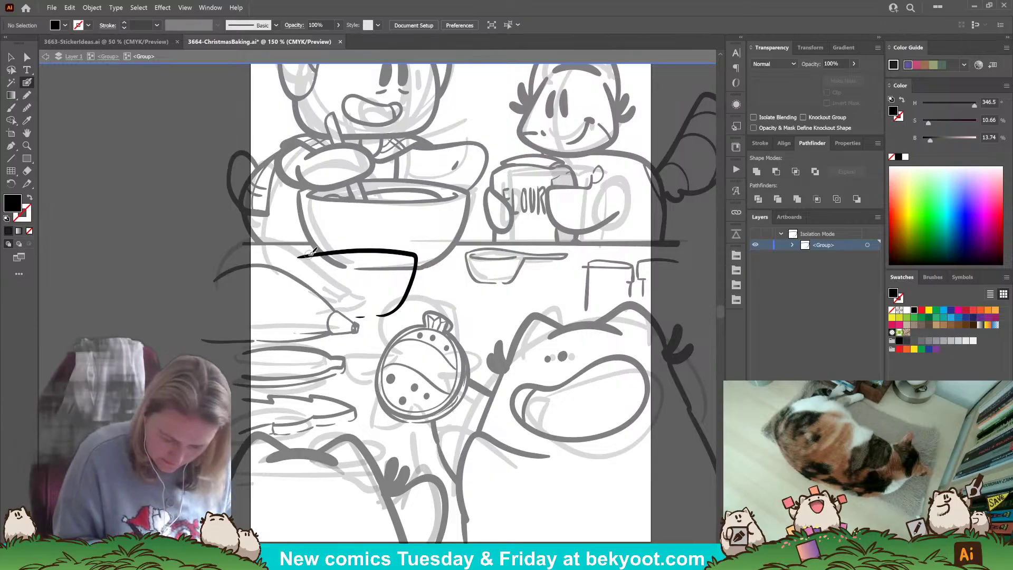
{"action": "left_click", "coordinate": [426, 247], "text": "ctrl"}
{"action": "left_click", "coordinate": [417, 255], "text": "ctrl"}
{"action": "left_click_drag", "start_coordinate": [424, 244], "coordinate": [425, 246]}
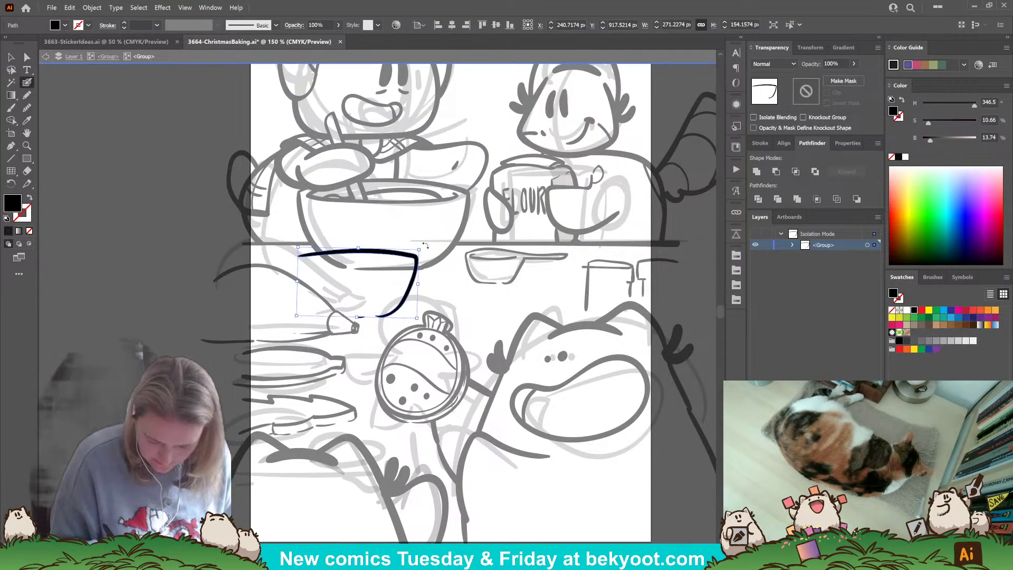
{"action": "left_click", "coordinate": [425, 246], "text": "ctrl"}
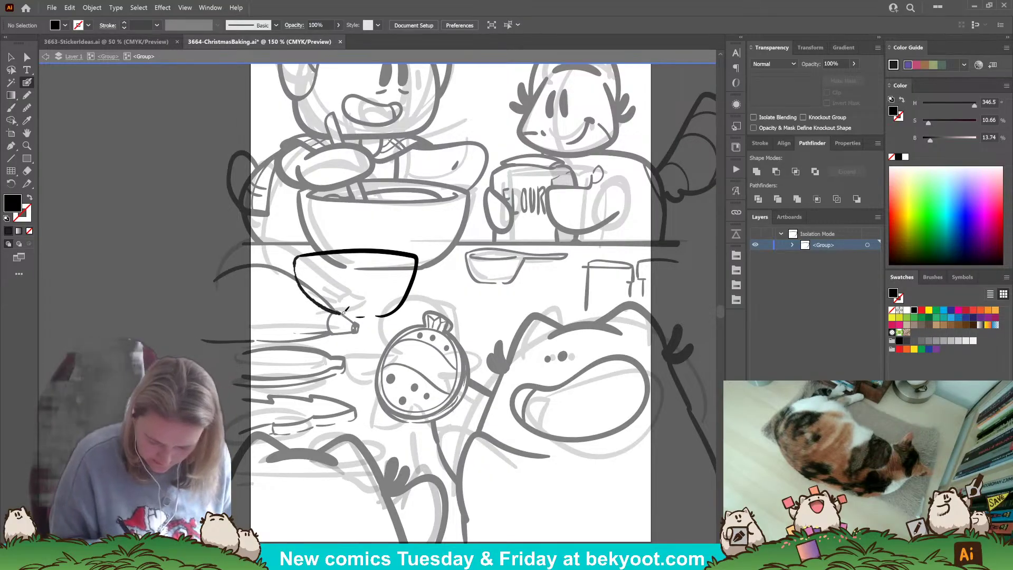
{"action": "left_click_drag", "start_coordinate": [344, 310], "coordinate": [302, 253]}
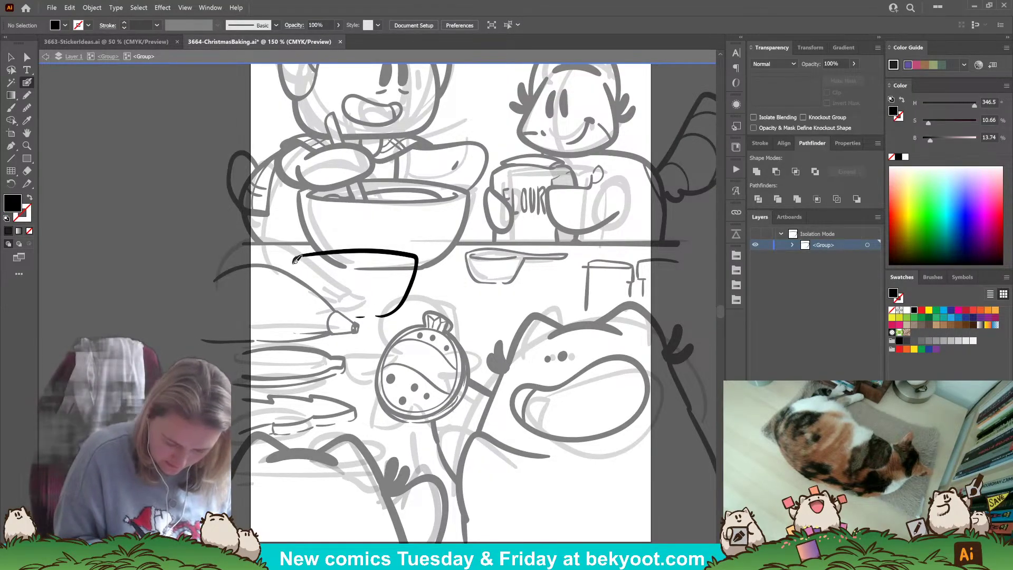
{"action": "left_click_drag", "start_coordinate": [304, 291], "coordinate": [301, 255]}
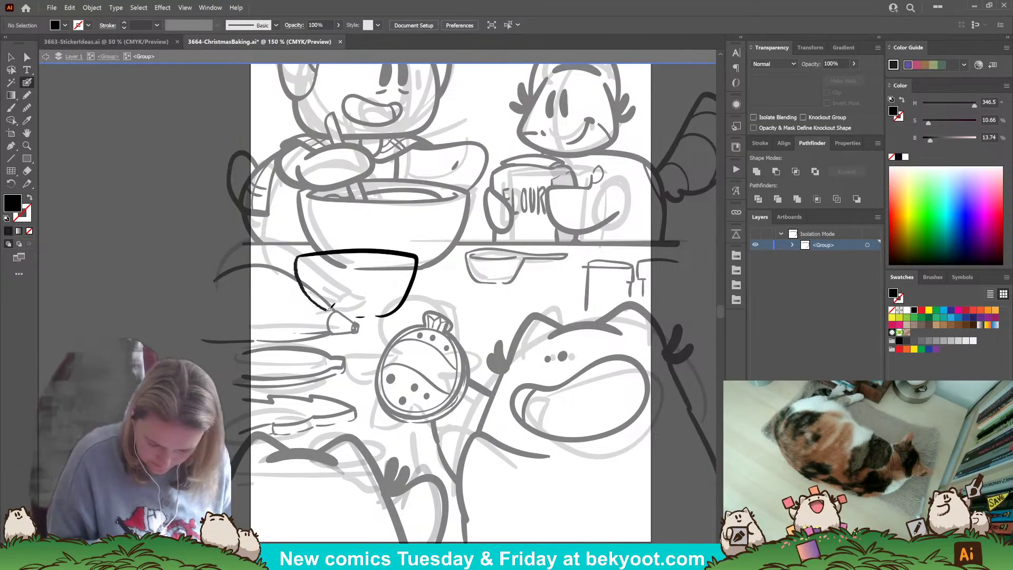
{"action": "left_click_drag", "start_coordinate": [380, 314], "coordinate": [381, 316]}
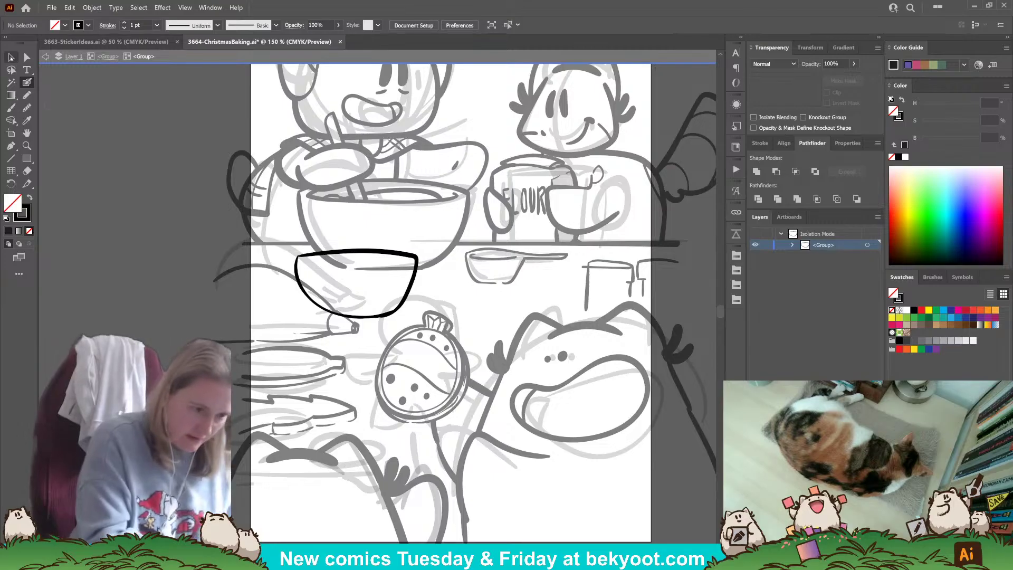
{"action": "key", "text": "ctrl+z"}
- Complete the small bowl with a horizontally flipped copy of its half outline and brush a thin inner rim line
{"action": "left_click", "coordinate": [404, 307], "text": "ctrl"}
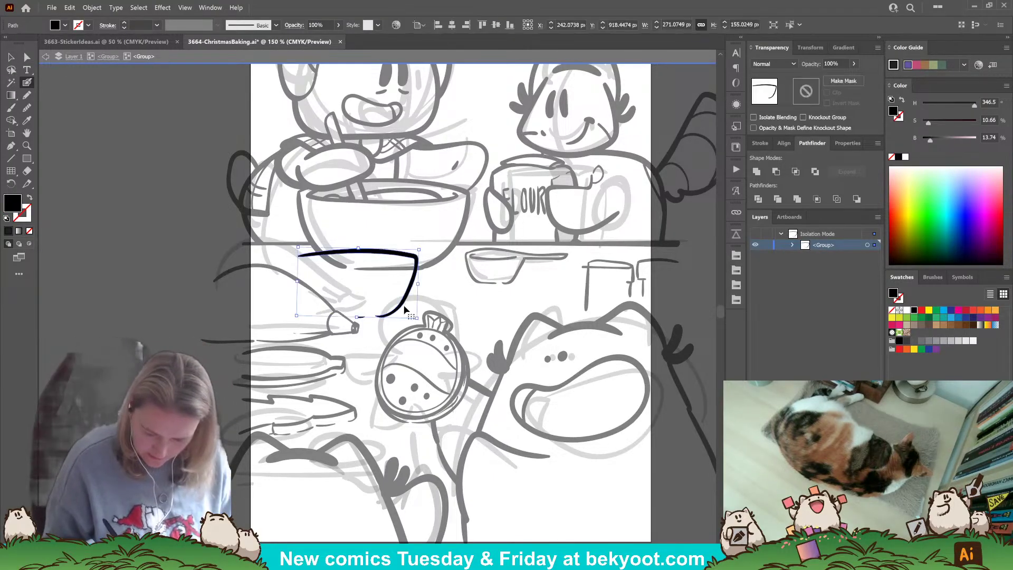
{"action": "key", "text": "v"}
{"action": "mouse_move", "coordinate": [396, 290]}
{"action": "left_mouse_down"}
{"action": "mouse_move", "coordinate": [455, 290]}
{"action": "mouse_move", "coordinate": [417, 257]}
{"action": "mouse_move", "coordinate": [389, 258]}
{"action": "left_mouse_up"}
{"action": "left_click", "coordinate": [846, 143]}
{"action": "left_click", "coordinate": [830, 221]}
{"action": "left_click", "coordinate": [380, 316]}
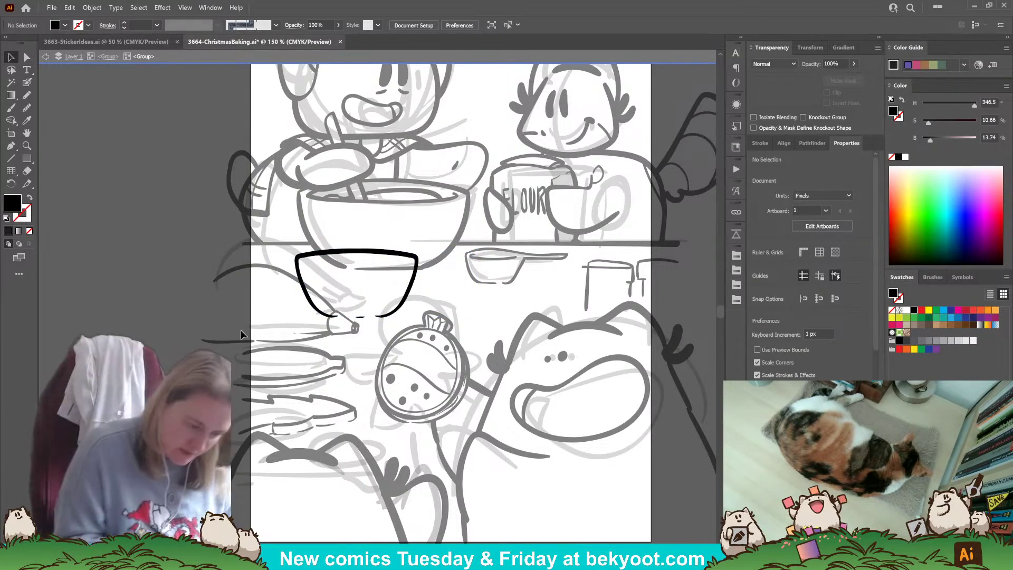
{"action": "left_click", "coordinate": [26, 84]}
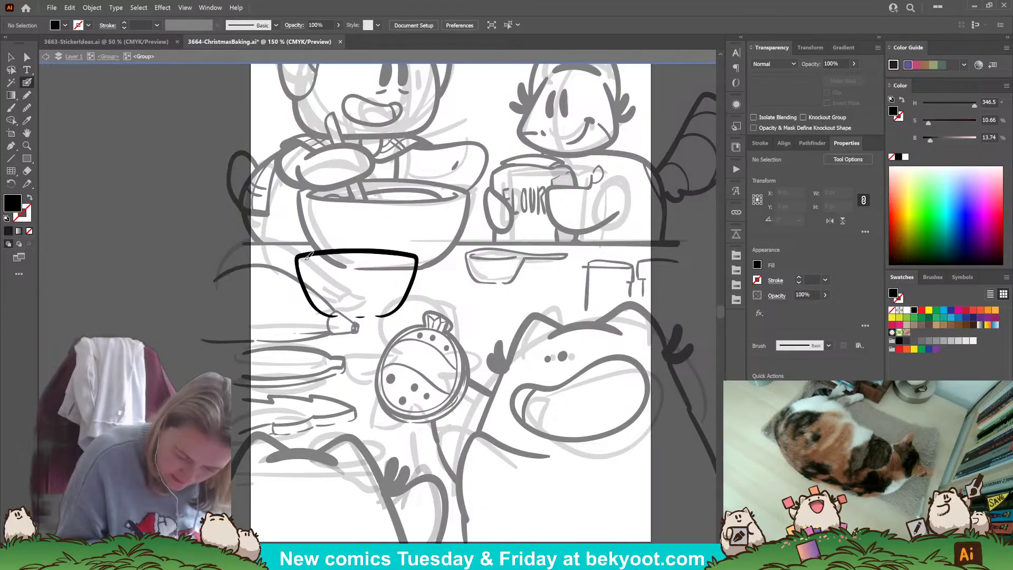
{"action": "left_click_drag", "start_coordinate": [352, 261], "coordinate": [415, 262]}
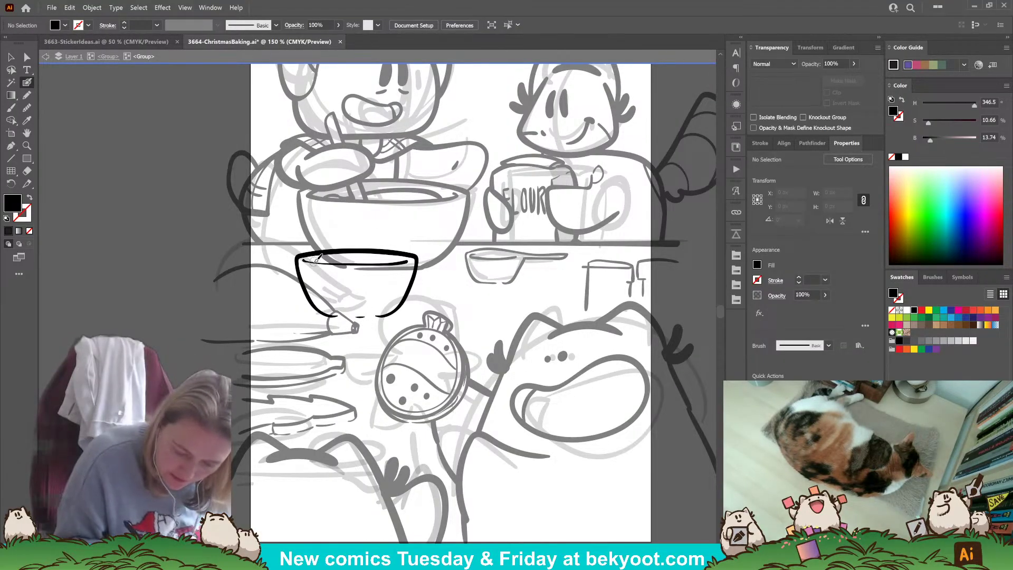
- Try brushing a rounded cream mound with a small central tip above the small bowl's rim
{"action": "mouse_move", "coordinate": [326, 256]}
{"action": "left_mouse_down"}
{"action": "mouse_move", "coordinate": [339, 235]}
{"action": "mouse_move", "coordinate": [394, 220]}
{"action": "mouse_move", "coordinate": [411, 242]}
{"action": "mouse_move", "coordinate": [385, 261]}
{"action": "mouse_move", "coordinate": [403, 233]}
{"action": "mouse_move", "coordinate": [378, 225]}
{"action": "mouse_move", "coordinate": [310, 254]}
{"action": "left_mouse_up"}
{"action": "key", "text": "ctrl+z"}
{"action": "key", "text": "ctrl+z"}
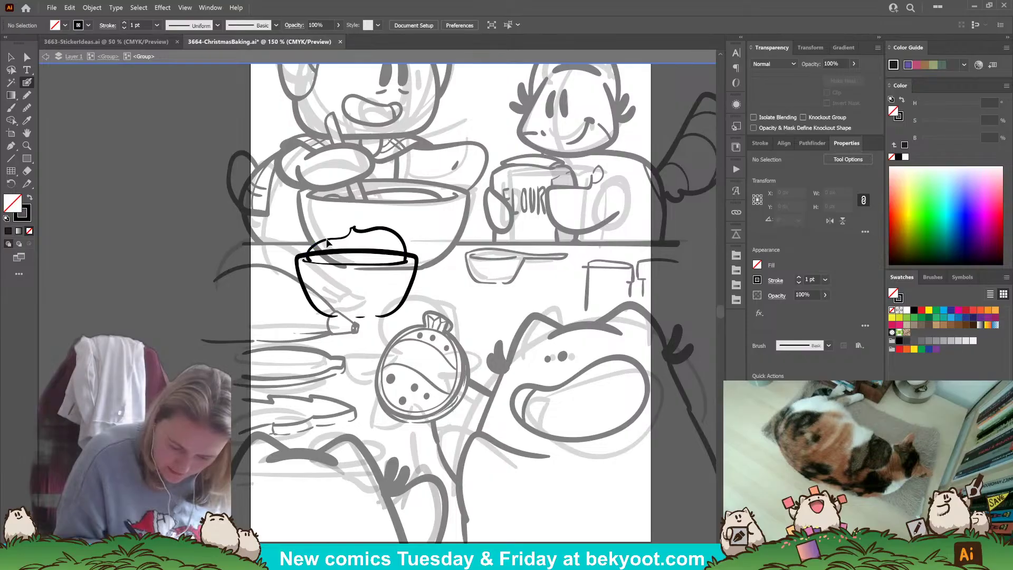
{"action": "left_click", "coordinate": [400, 236], "text": "ctrl"}
{"action": "left_click_drag", "start_coordinate": [401, 241], "coordinate": [399, 242]}
{"action": "left_click", "coordinate": [421, 239], "text": "ctrl"}
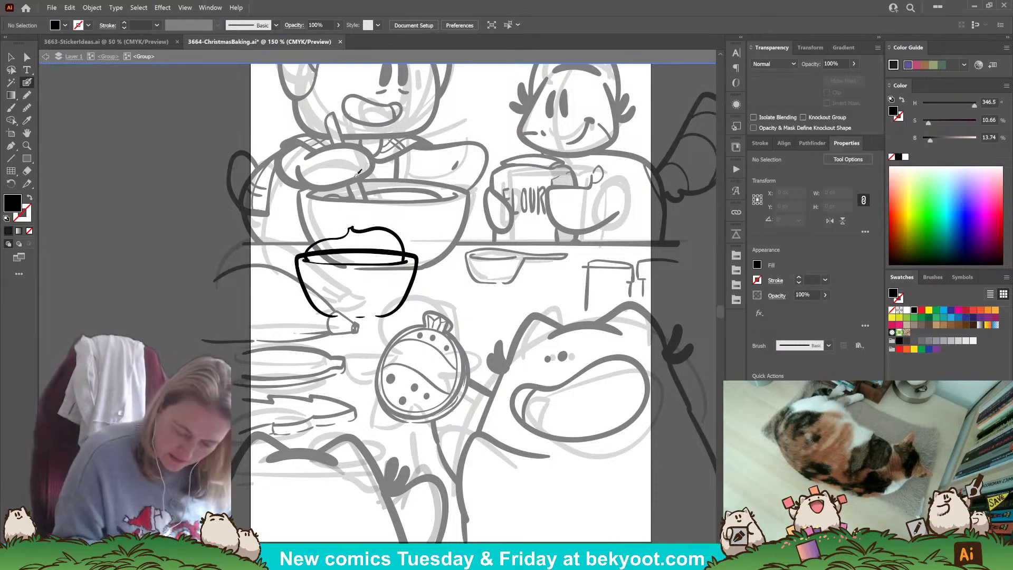
{"action": "mouse_move", "coordinate": [355, 230]}
{"action": "left_mouse_down"}
{"action": "mouse_move", "coordinate": [381, 239]}
{"action": "mouse_move", "coordinate": [390, 263]}
{"action": "left_mouse_up"}
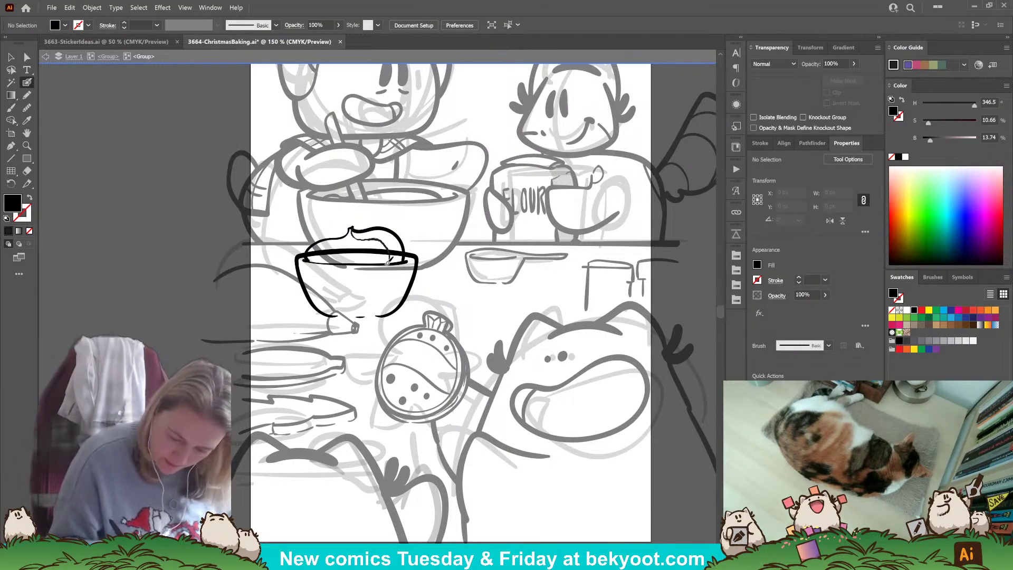
{"action": "key", "text": "shift+x"}
{"action": "key", "text": "ctrl+z"}
{"action": "key", "text": "shift+x"}
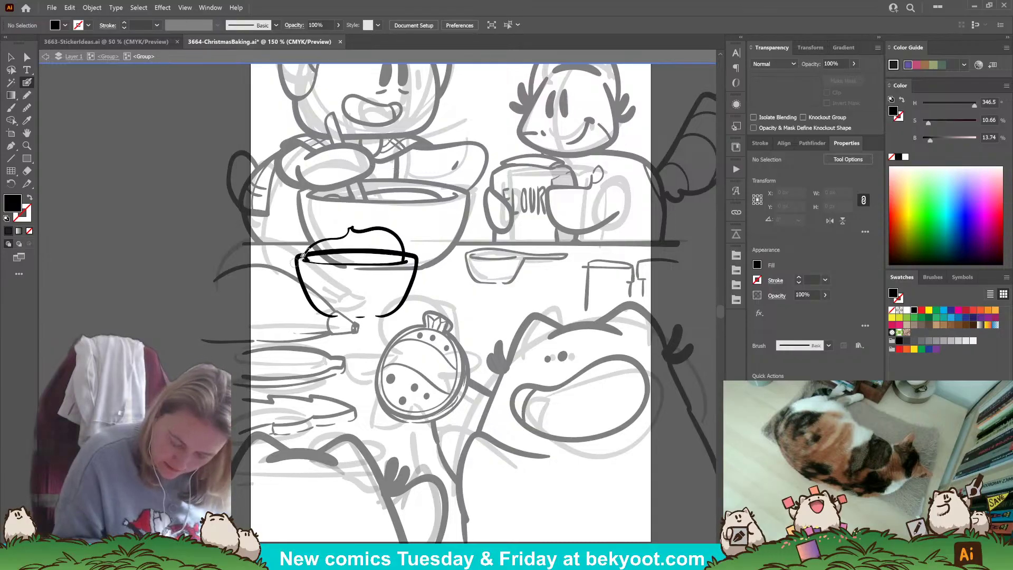
{"action": "left_click_drag", "start_coordinate": [404, 248], "coordinate": [407, 247]}
{"action": "key", "text": "Delete"}
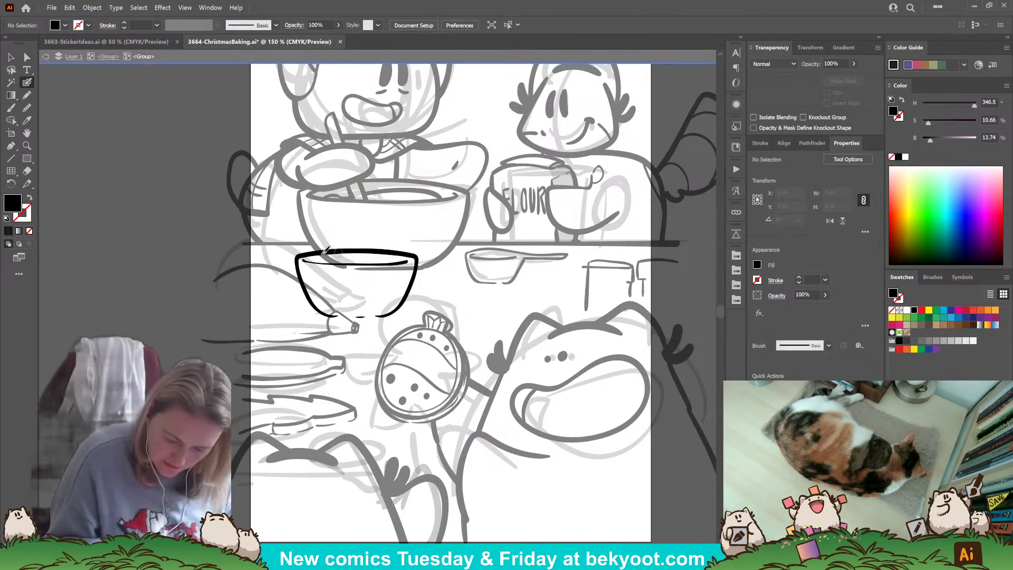
- Brush a cream mound with an off-centre pointed peak and curved swirl lines rising from the small bowl
{"action": "mouse_move", "coordinate": [413, 248]}
{"action": "left_mouse_down"}
{"action": "mouse_move", "coordinate": [329, 224]}
{"action": "mouse_move", "coordinate": [308, 256]}
{"action": "mouse_move", "coordinate": [341, 252]}
{"action": "left_mouse_up"}
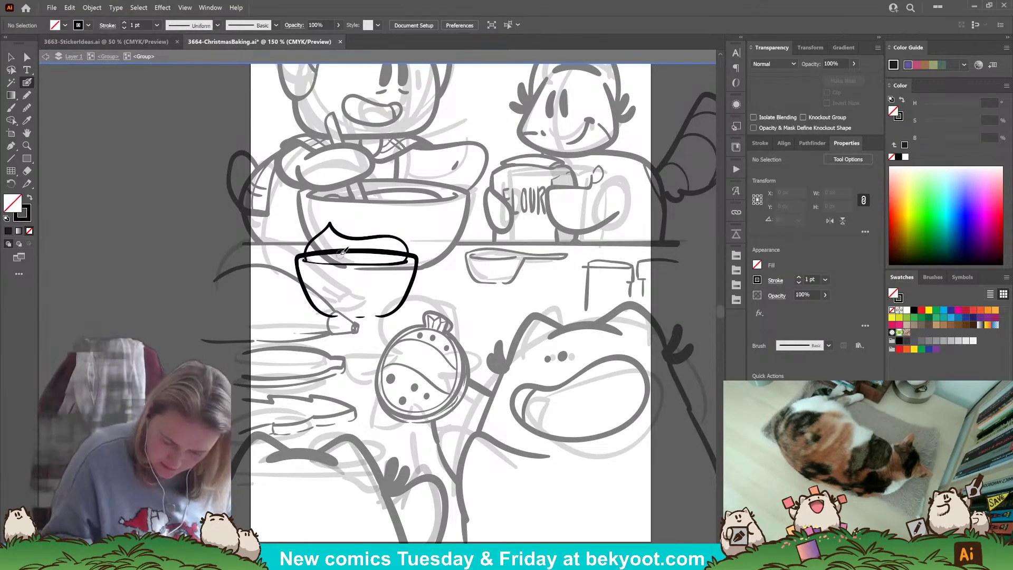
{"action": "left_click_drag", "start_coordinate": [426, 286], "coordinate": [374, 358]}
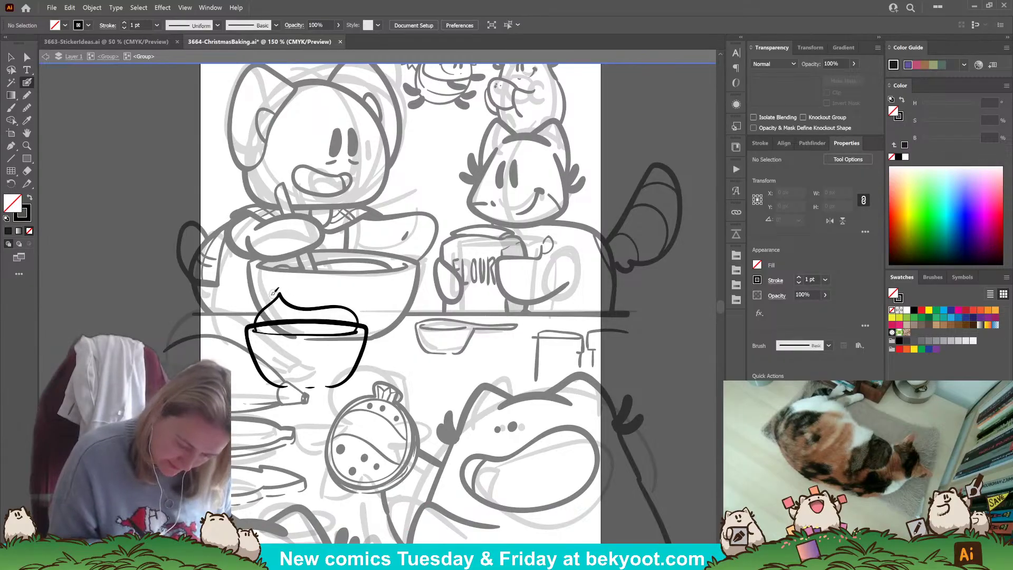
{"action": "left_click_drag", "start_coordinate": [311, 302], "coordinate": [314, 303]}
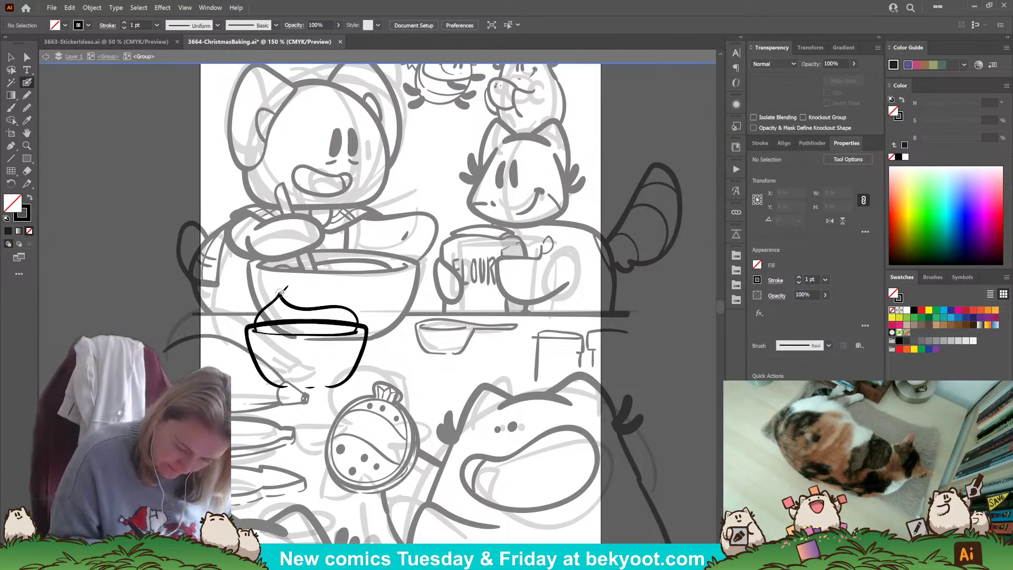
{"action": "mouse_move", "coordinate": [304, 299]}
{"action": "left_mouse_down"}
{"action": "mouse_move", "coordinate": [321, 311]}
{"action": "mouse_move", "coordinate": [293, 293]}
{"action": "left_mouse_up"}
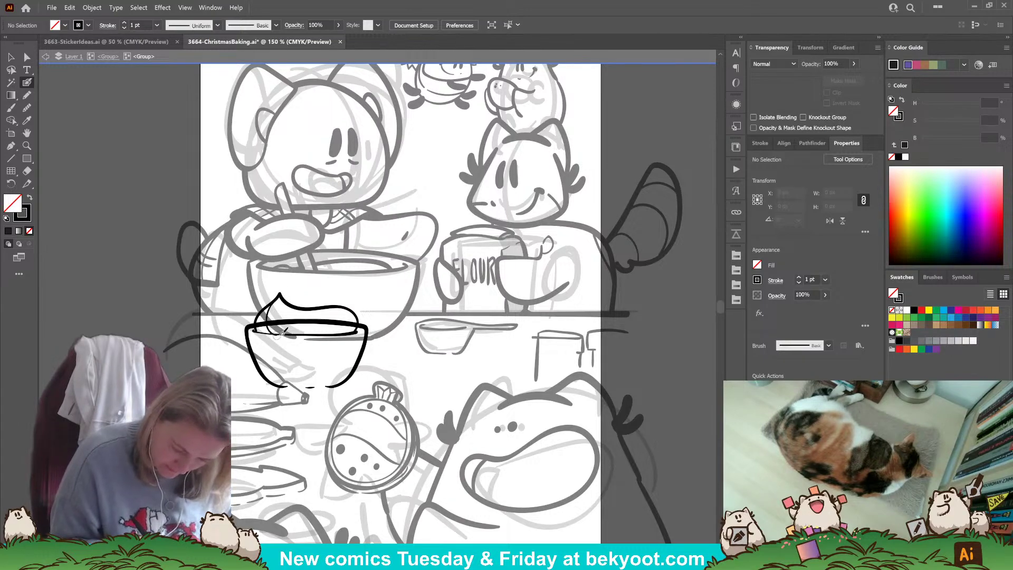
{"action": "key", "text": "ctrl+z"}
{"action": "left_click_drag", "start_coordinate": [281, 295], "coordinate": [283, 338]}
{"action": "key", "text": "ctrl+z"}
{"action": "mouse_move", "coordinate": [280, 295]}
{"action": "left_mouse_down"}
{"action": "mouse_move", "coordinate": [280, 336]}
{"action": "mouse_move", "coordinate": [339, 338]}
{"action": "mouse_move", "coordinate": [323, 320]}
{"action": "mouse_move", "coordinate": [324, 340]}
{"action": "left_mouse_up"}
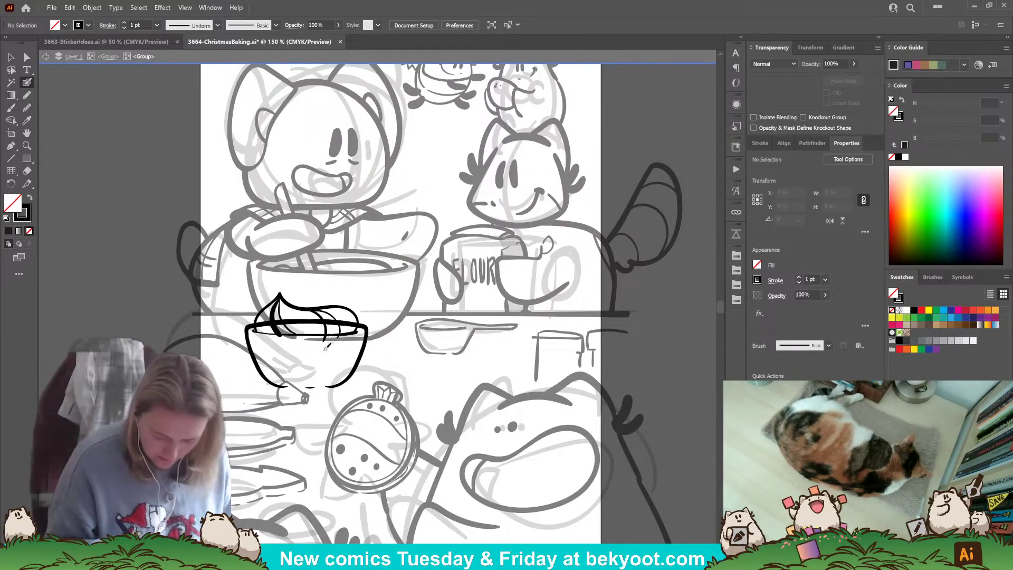
- Erase the small bowl's thick back rim where it crosses the cream mound
{"action": "left_click", "coordinate": [292, 326], "text": "ctrl"}
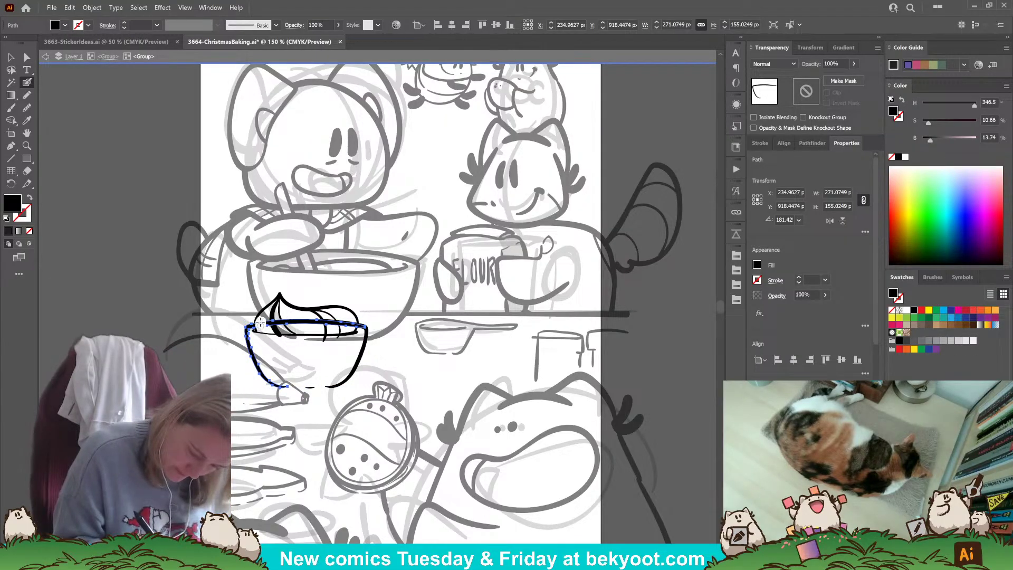
{"action": "left_click_drag", "start_coordinate": [261, 322], "coordinate": [353, 324]}
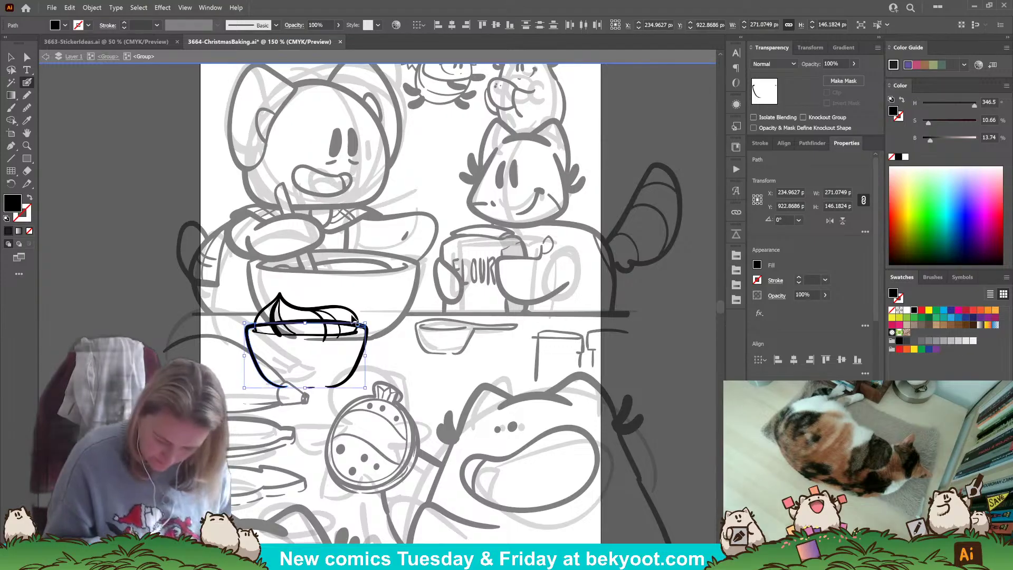
{"action": "key", "text": "ctrl+z"}
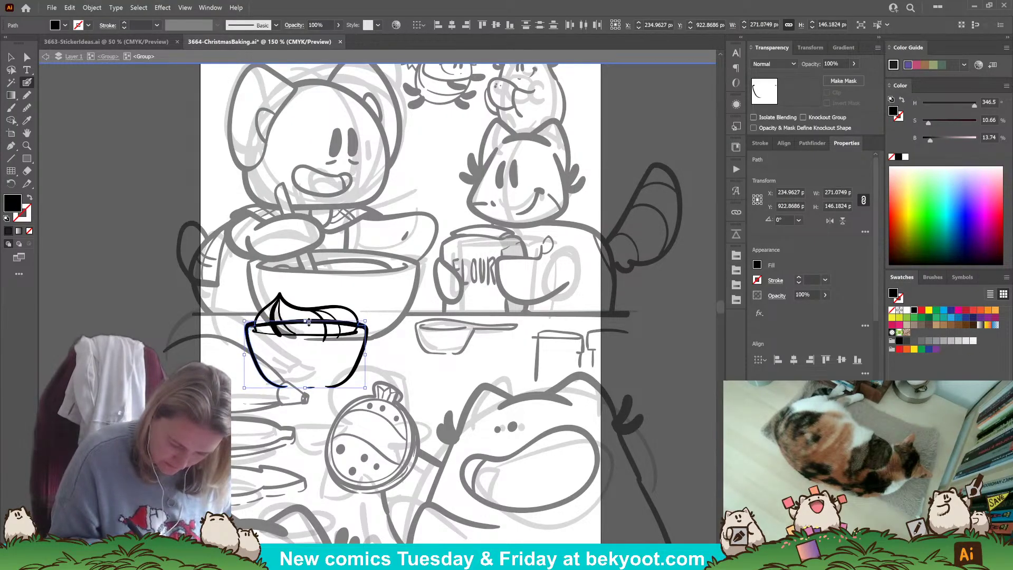
{"action": "left_click", "coordinate": [392, 338], "text": "ctrl"}
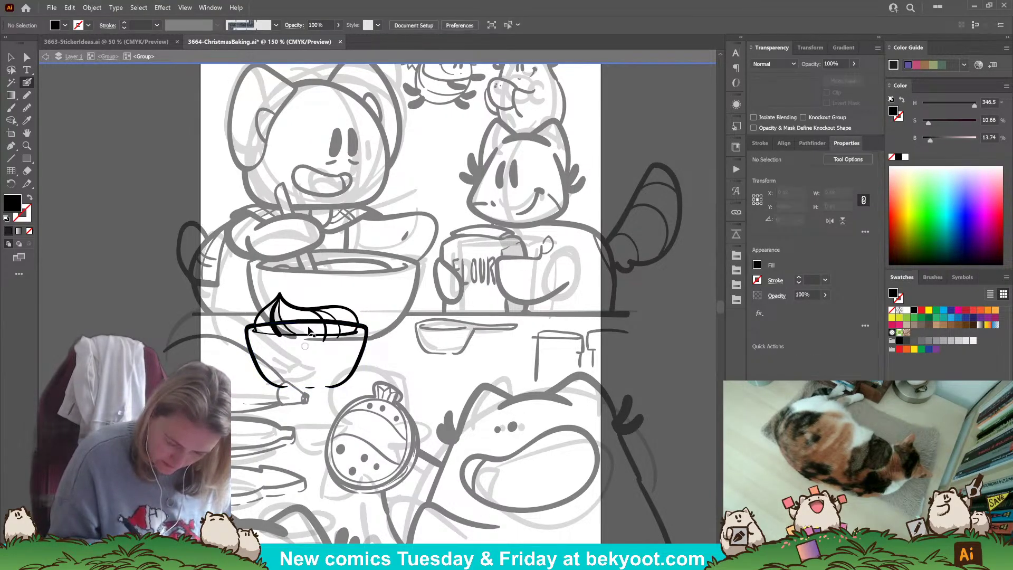
{"action": "left_click", "coordinate": [308, 323], "text": "ctrl"}
{"action": "left_click_drag", "start_coordinate": [258, 324], "coordinate": [359, 325]}
{"action": "left_click", "coordinate": [419, 352], "text": "ctrl"}
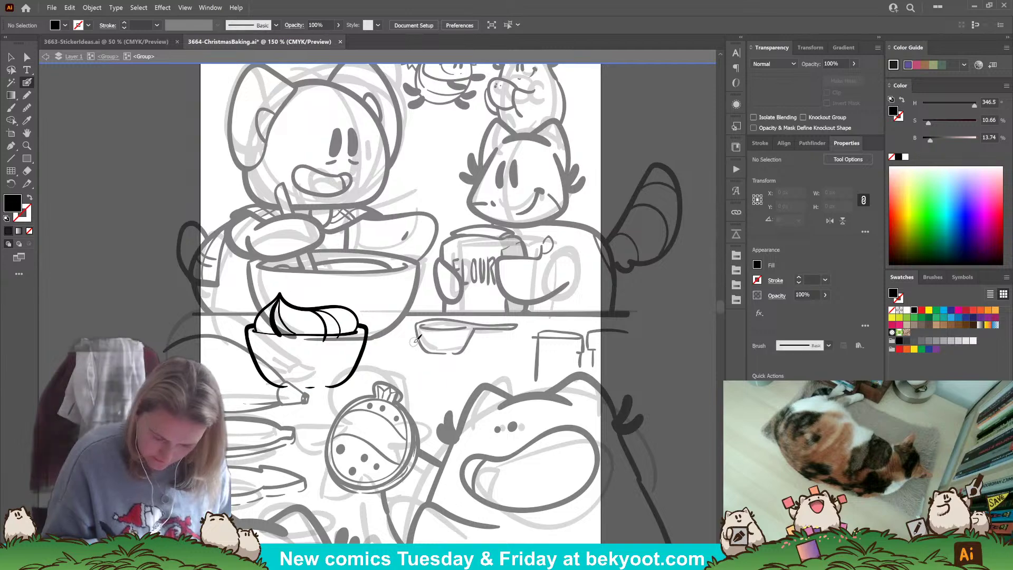
- Erase the ends of the cream mound's swirl lines where they overhang the small bowl's rim
{"action": "left_click", "coordinate": [275, 316], "text": "ctrl"}
{"action": "left_click", "coordinate": [325, 328], "text": "ctrl+shift"}
{"action": "left_click", "coordinate": [339, 328], "text": "ctrl+shift"}
{"action": "left_click", "coordinate": [288, 328], "text": "ctrl+shift"}
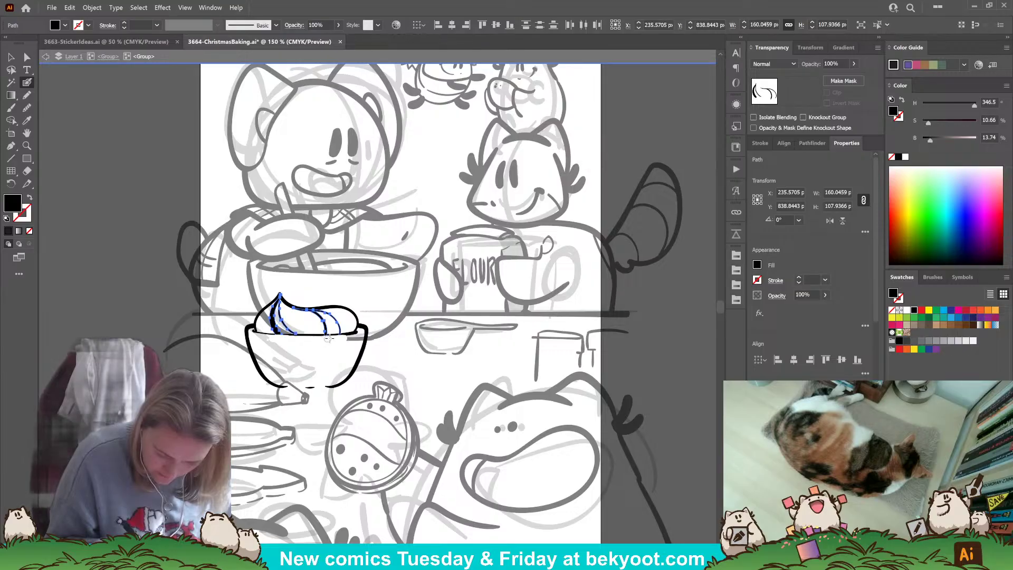
{"action": "left_click_drag", "start_coordinate": [323, 339], "coordinate": [344, 338]}
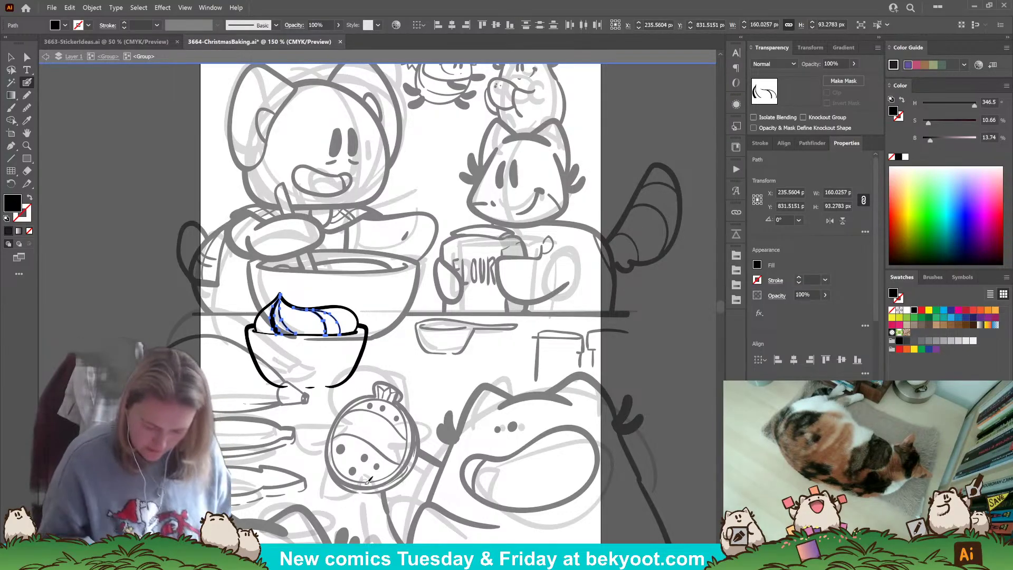
{"action": "left_click", "coordinate": [422, 372], "text": "ctrl"}
- Leave the group being edited and move the faded rough sketch off the artboard, beyond its upper-left corner
{"action": "left_click_drag", "start_coordinate": [365, 371], "coordinate": [342, 329]}
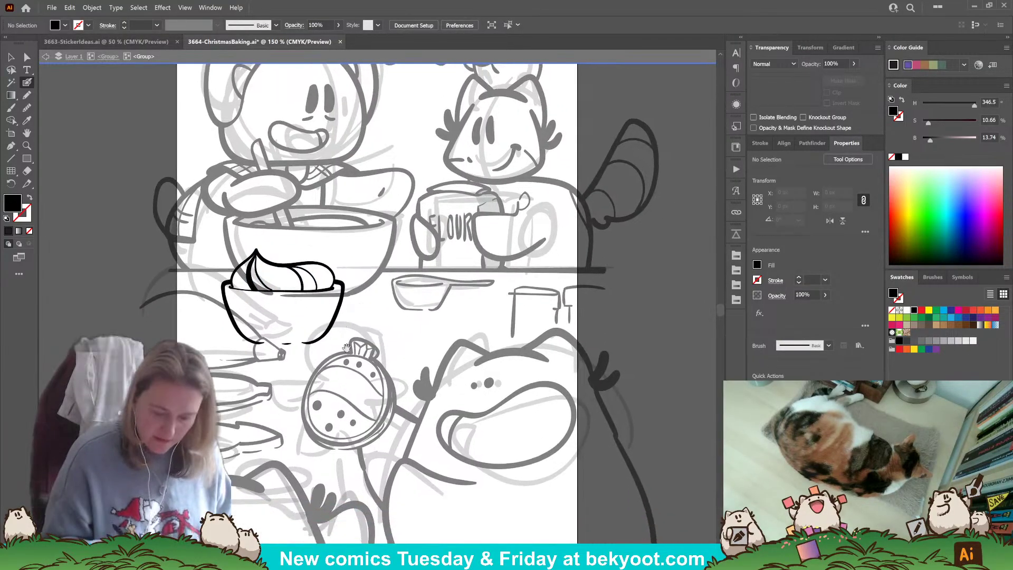
{"action": "left_click_drag", "start_coordinate": [393, 365], "coordinate": [385, 369]}
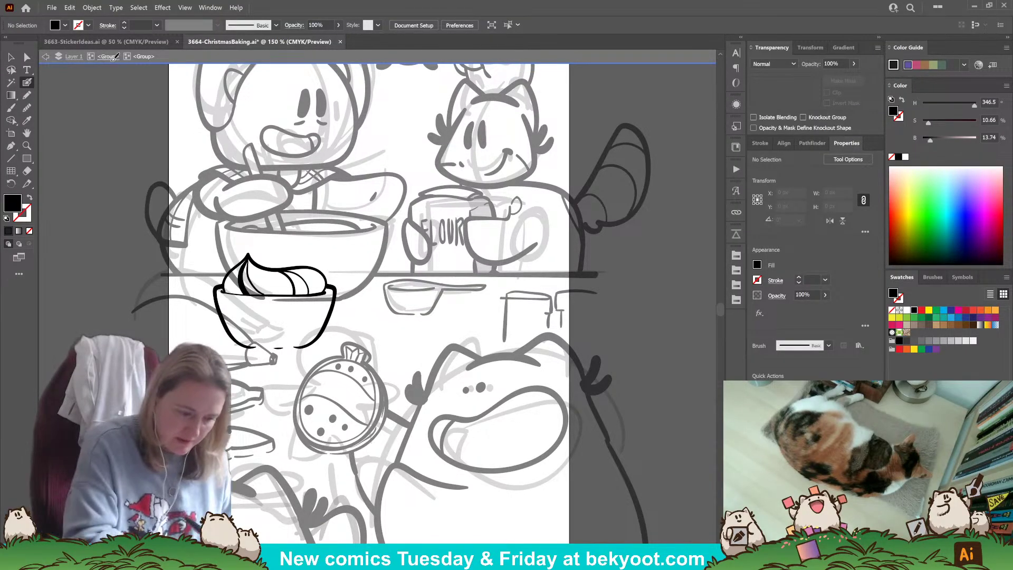
{"action": "key", "text": "shift+x"}
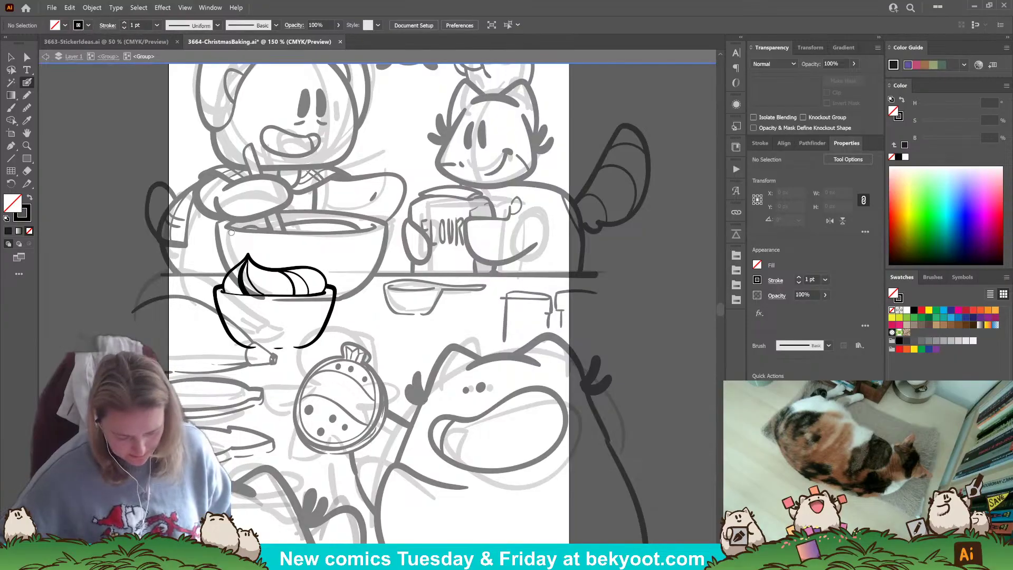
{"action": "scroll", "coordinate": [272, 290], "scroll_direction": "down", "scroll_amount": 3}
{"action": "scroll", "coordinate": [291, 305], "scroll_direction": "up", "scroll_amount": 2}
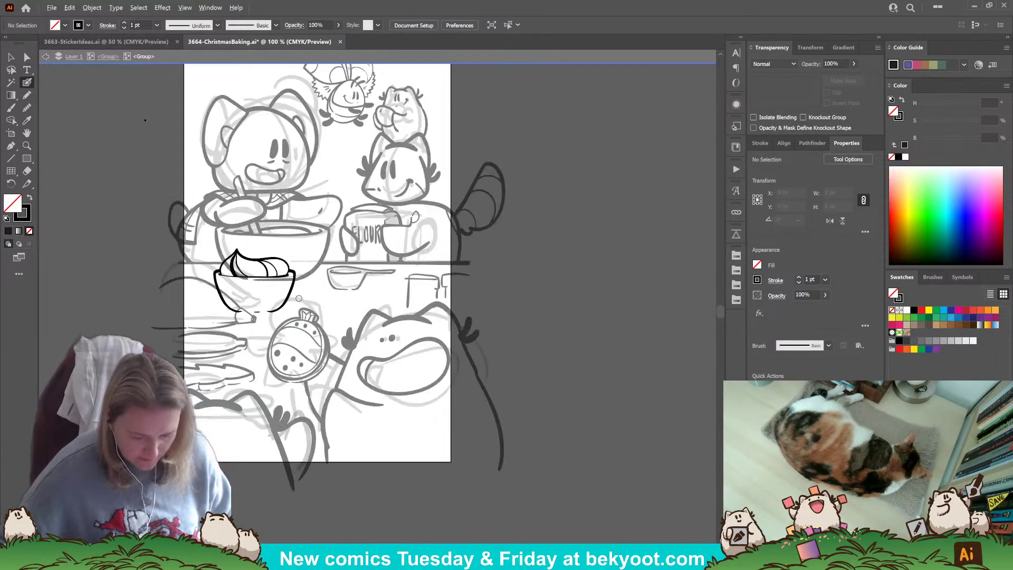
{"action": "left_click", "coordinate": [10, 58]}
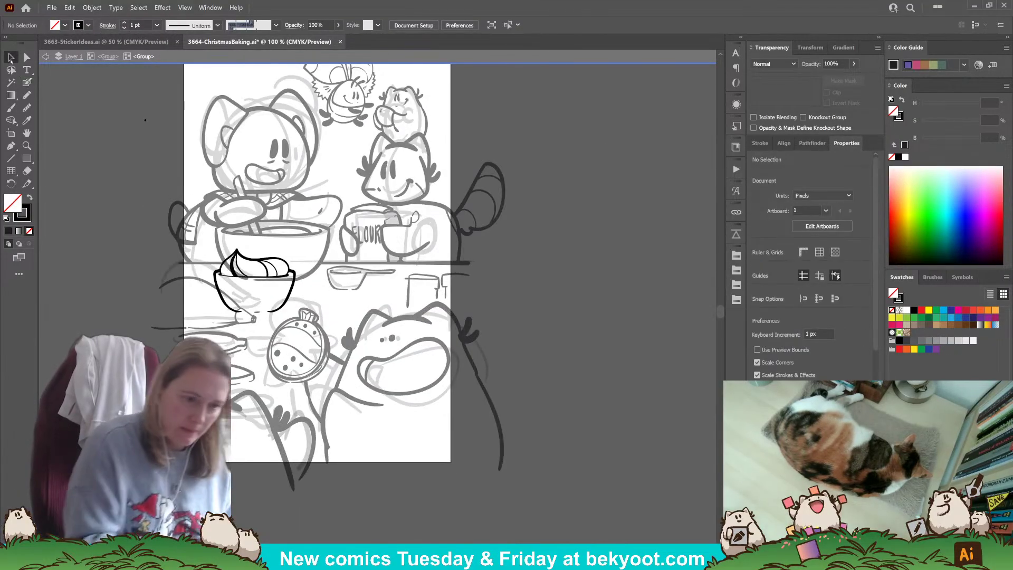
{"action": "double_click", "coordinate": [495, 277]}
{"action": "left_click_drag", "start_coordinate": [435, 245], "coordinate": [186, 109]}
{"action": "left_click_drag", "start_coordinate": [214, 307], "coordinate": [414, 426]}
{"action": "left_click_drag", "start_coordinate": [340, 343], "coordinate": [144, 160]}
{"action": "mouse_move", "coordinate": [540, 388]}
{"action": "left_mouse_down"}
{"action": "mouse_move", "coordinate": [463, 312]}
{"action": "mouse_move", "coordinate": [371, 302]}
{"action": "left_mouse_up"}
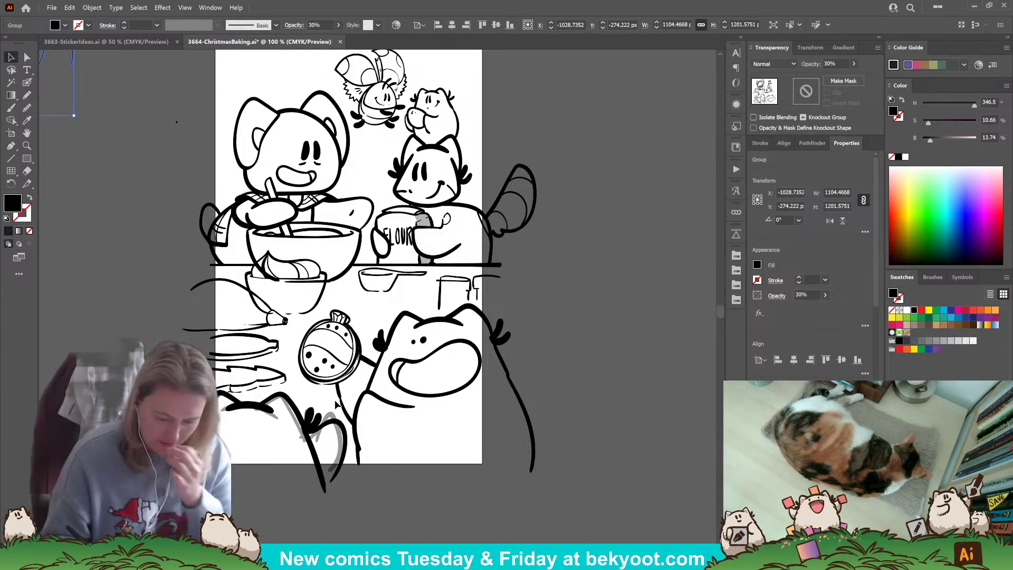
- Delete the stray ink dot left of the artboard and save the file
{"action": "key", "text": "shift+b"}
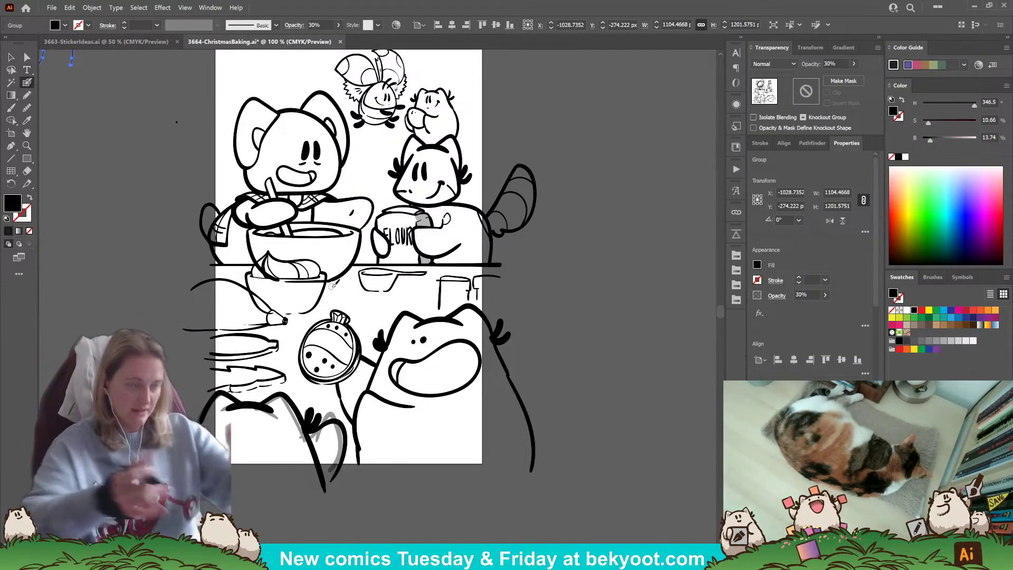
{"action": "mouse_move", "coordinate": [354, 268]}
{"action": "left_mouse_down"}
{"action": "mouse_move", "coordinate": [361, 322]}
{"action": "mouse_move", "coordinate": [360, 314]}
{"action": "mouse_move", "coordinate": [386, 322]}
{"action": "mouse_move", "coordinate": [383, 358]}
{"action": "left_mouse_up"}
{"action": "key", "text": "ctrl+z"}
{"action": "left_click", "coordinate": [27, 58]}
{"action": "left_click", "coordinate": [173, 158]}
{"action": "key", "text": "Delete"}
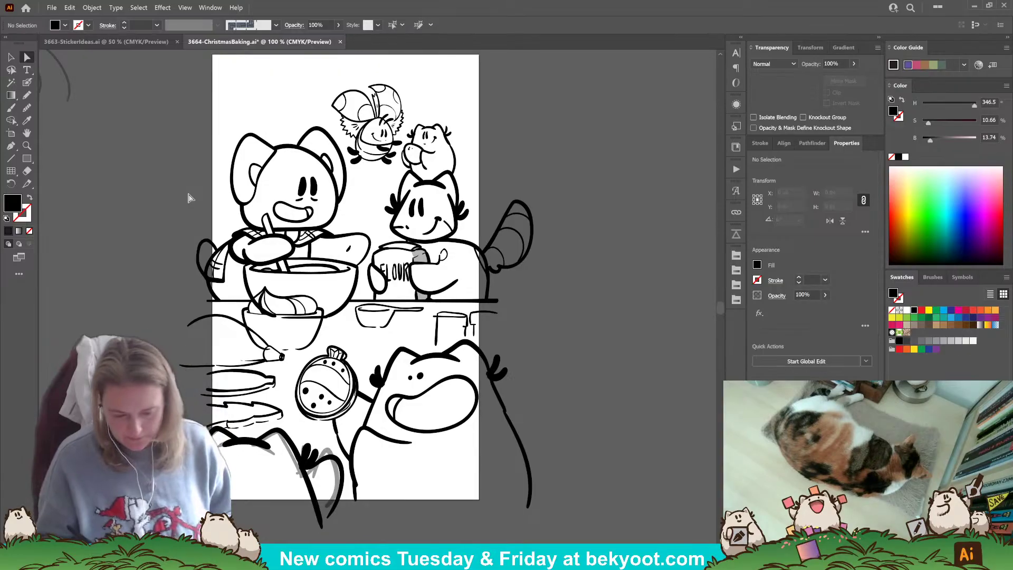
{"action": "key", "text": "ctrl+s"}
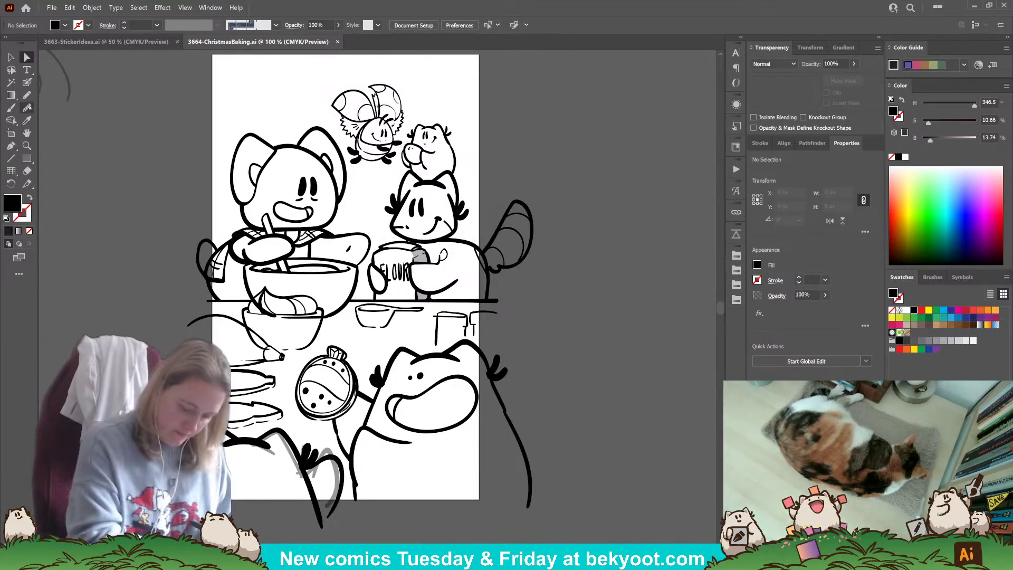
- Delete the leftover grey strokes around the lower-left foreground character inside its nested group, then return to the parent group
{"action": "left_click", "coordinate": [11, 57]}
{"action": "left_click", "coordinate": [311, 461]}
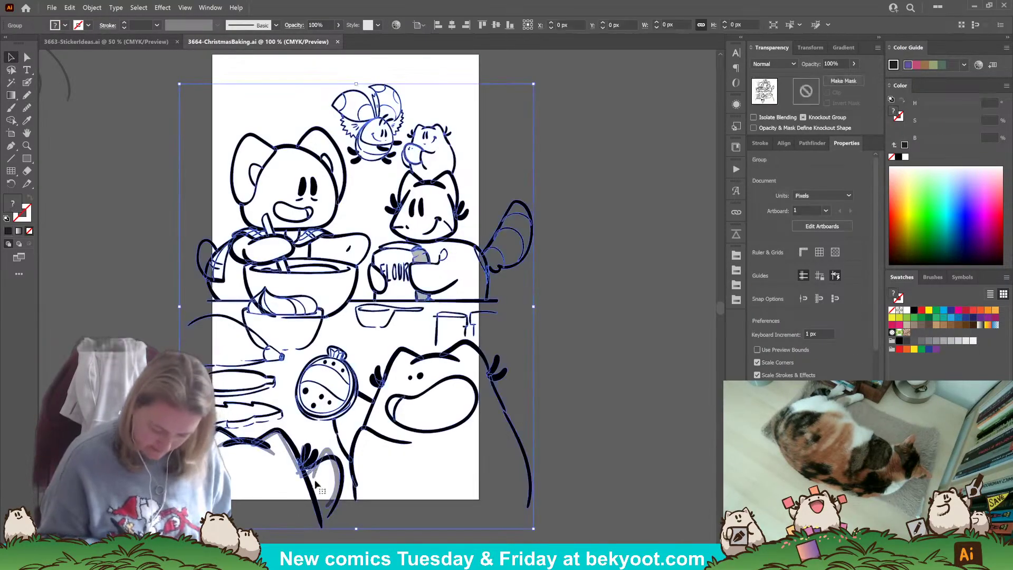
{"action": "double_click", "coordinate": [311, 462]}
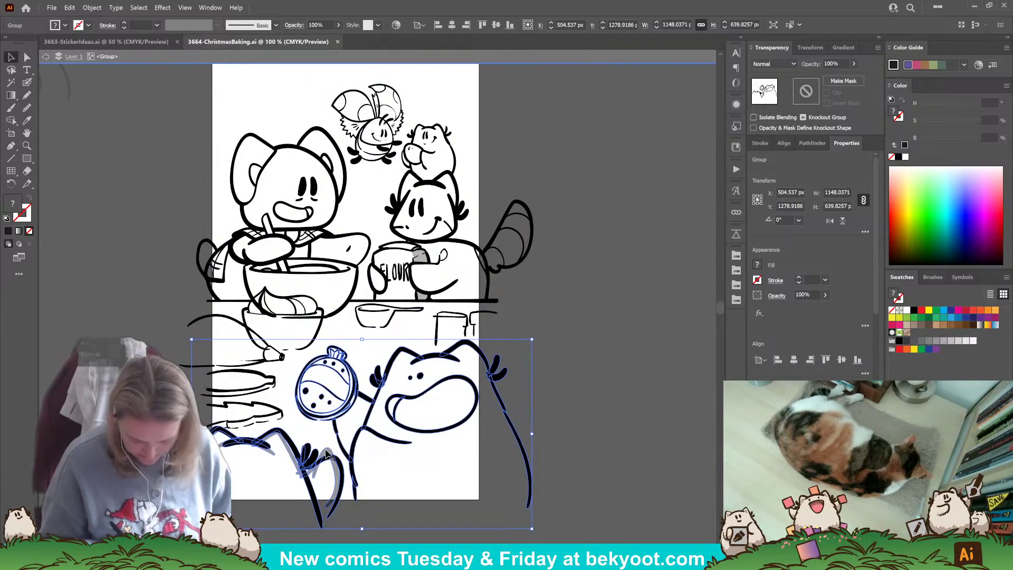
{"action": "double_click", "coordinate": [328, 454]}
{"action": "left_click", "coordinate": [334, 444]}
{"action": "key", "text": "Delete"}
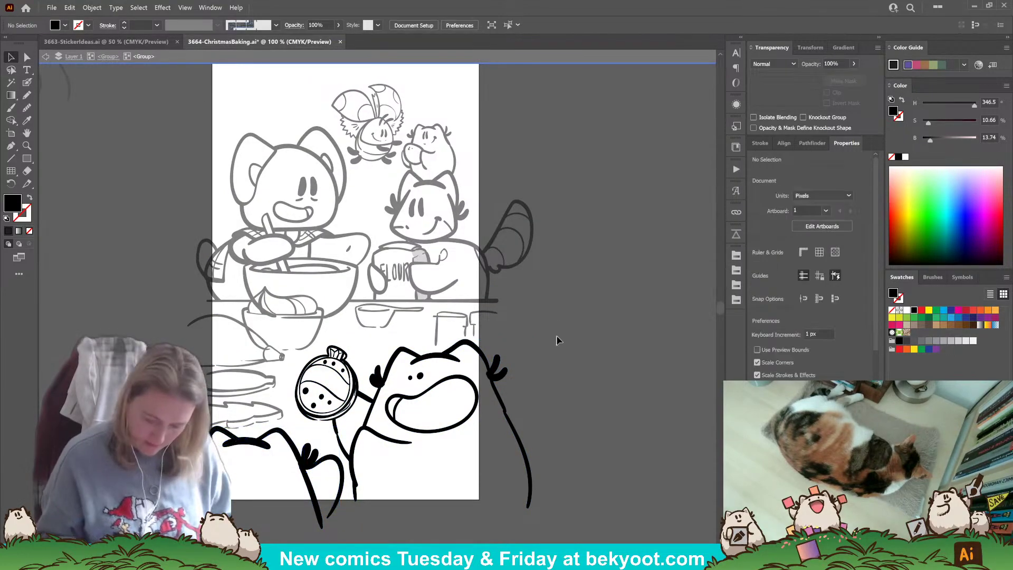
{"action": "double_click", "coordinate": [123, 86]}
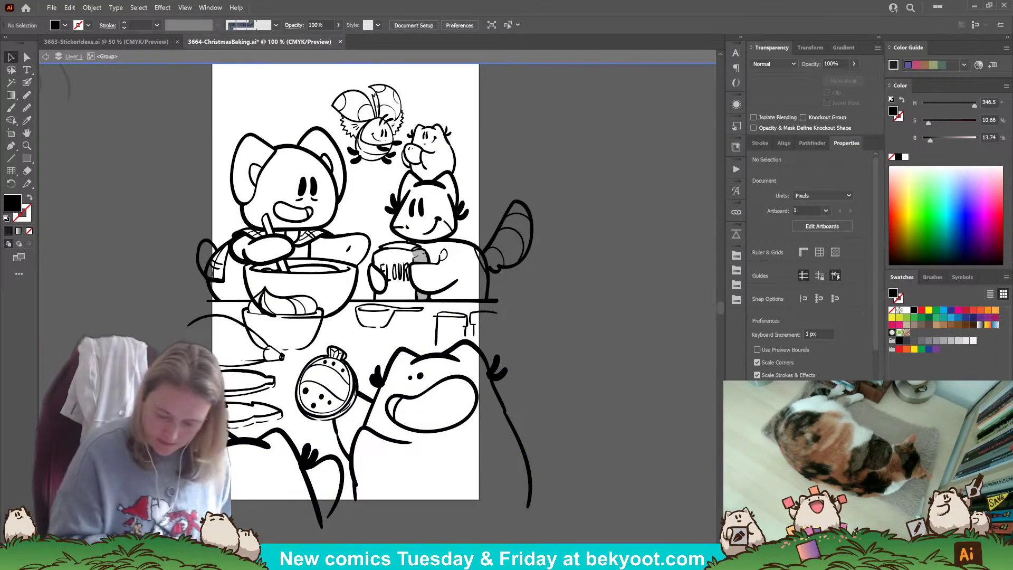
- Lower the opacity of the rough jar drawings beneath the counter to make them a faint guide
{"action": "left_click", "coordinate": [470, 326]}
{"action": "left_click", "coordinate": [854, 64]}
{"action": "left_click_drag", "start_coordinate": [852, 77], "coordinate": [832, 76]}
{"action": "left_click", "coordinate": [592, 310]}
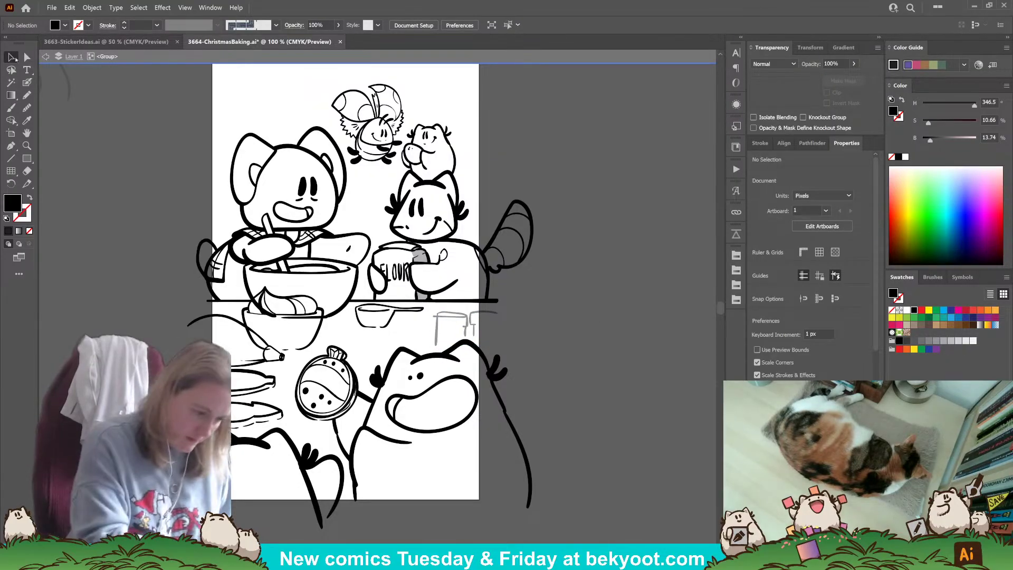
- Group the piping bag, the two utensils below it, the cream bowl and the small pan, and open the group for editing
{"action": "left_click", "coordinate": [246, 343]}
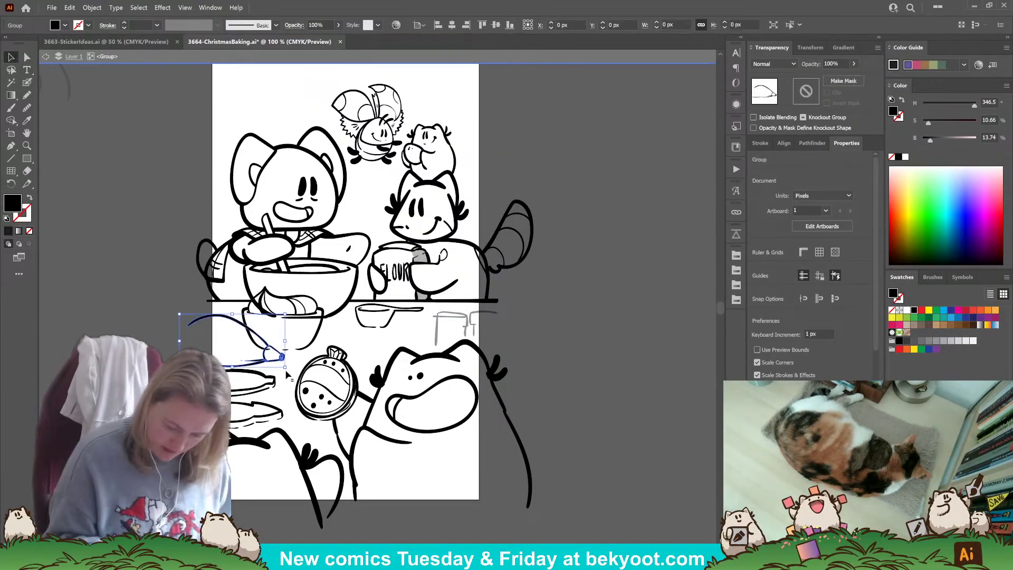
{"action": "left_click", "coordinate": [264, 390], "text": "shift"}
{"action": "left_click", "coordinate": [264, 415], "text": "shift"}
{"action": "left_click", "coordinate": [320, 328], "text": "shift"}
{"action": "left_click", "coordinate": [376, 326], "text": "shift"}
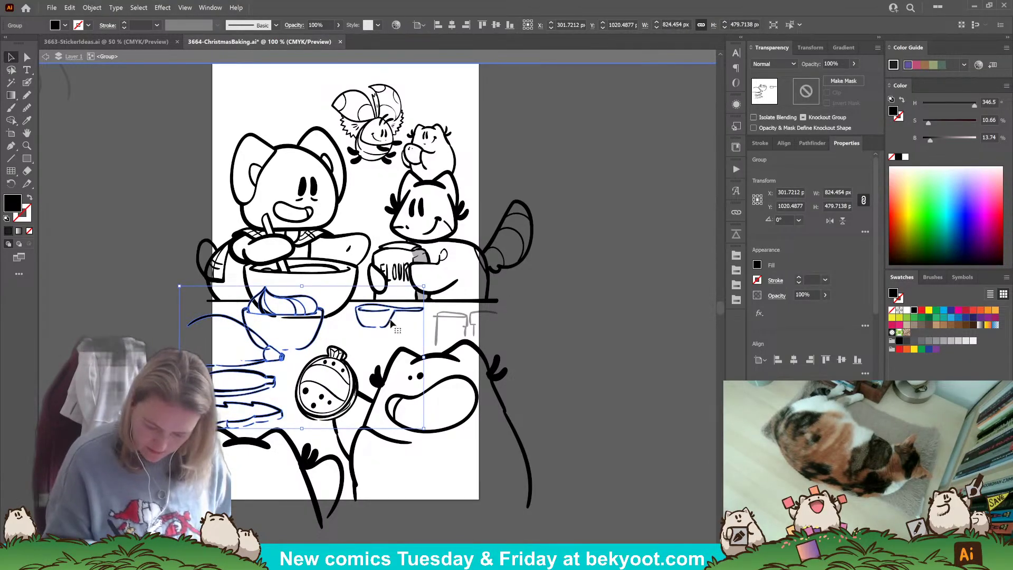
{"action": "double_click", "coordinate": [391, 323]}
- Brush the lid of the jar in black over the faint guide below the counter
{"action": "key", "text": "shift+b"}
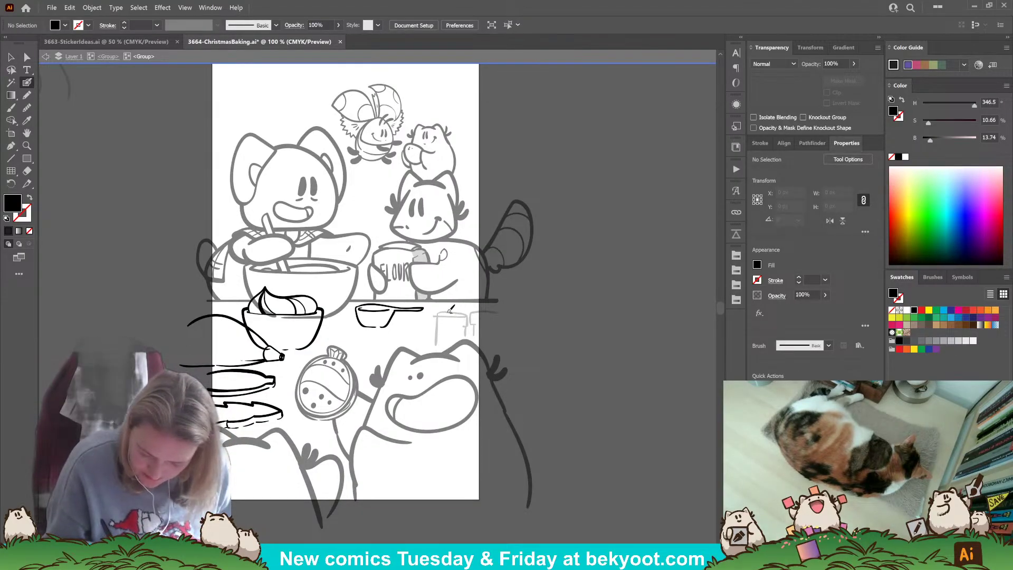
{"action": "key", "text": "shift+x"}
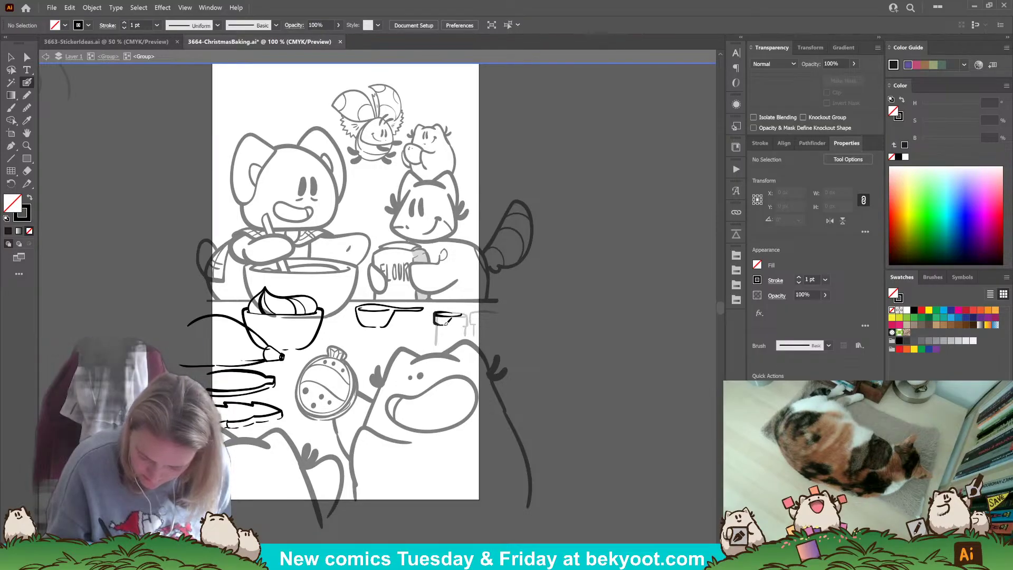
{"action": "left_click_drag", "start_coordinate": [463, 323], "coordinate": [463, 314]}
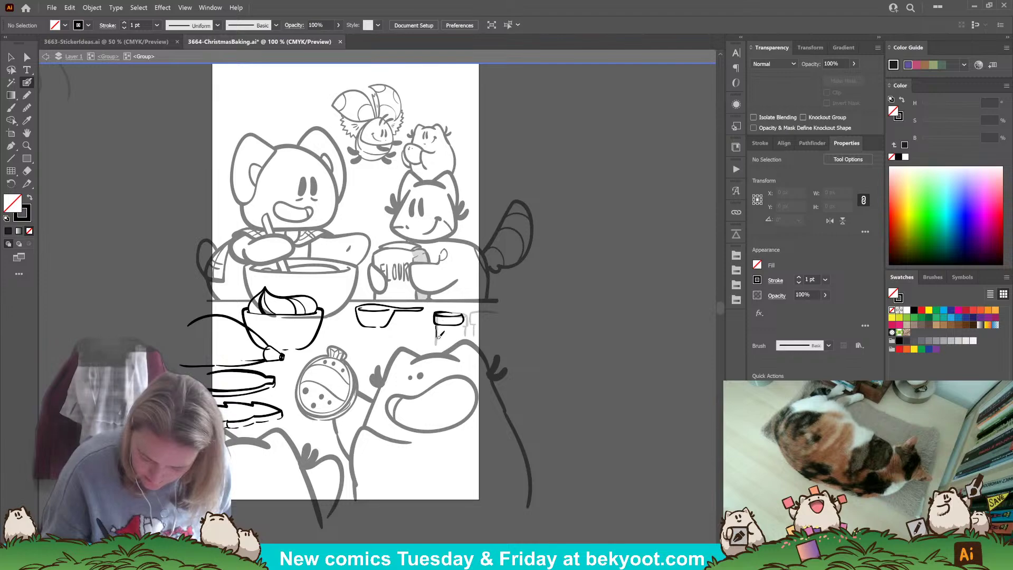
- Brush the jar's left side with a short narrowed neck beneath the lid, redoing the stroke until it fits
{"action": "left_click_drag", "start_coordinate": [440, 321], "coordinate": [438, 341]}
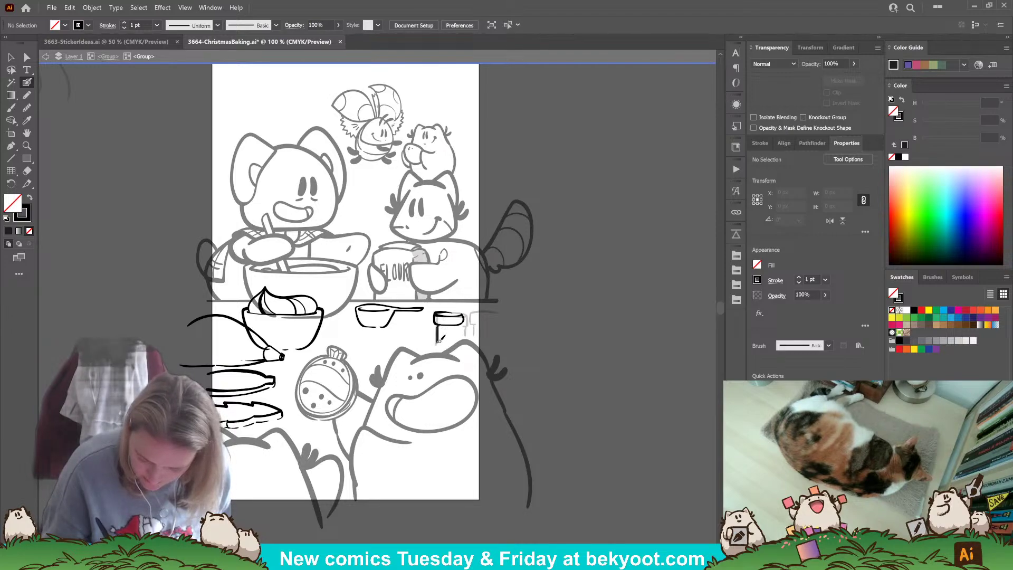
{"action": "key", "text": "ctrl+z"}
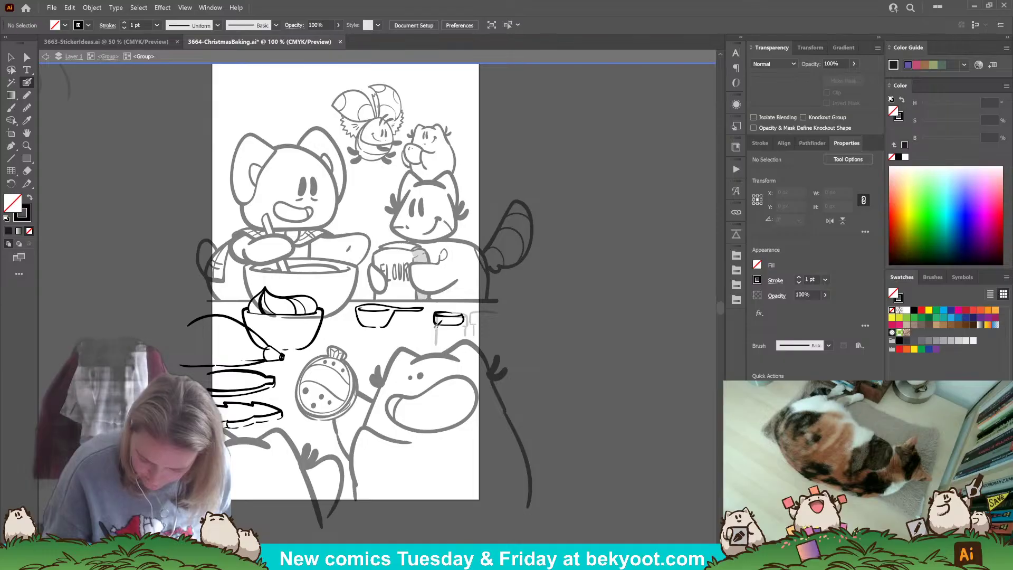
{"action": "left_click_drag", "start_coordinate": [434, 327], "coordinate": [435, 339]}
{"action": "key", "text": "ctrl+z"}
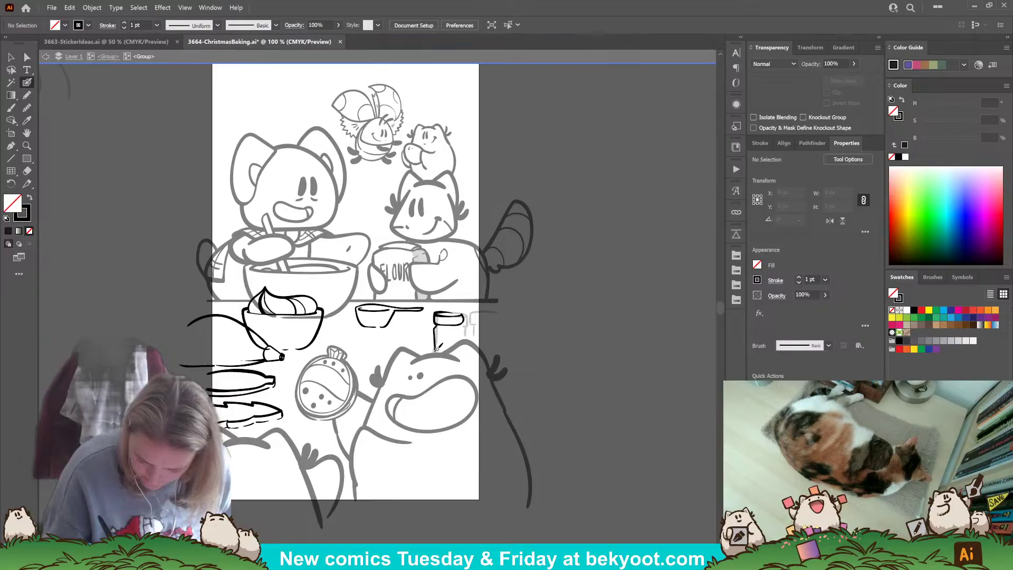
{"action": "left_click_drag", "start_coordinate": [436, 352], "coordinate": [435, 322]}
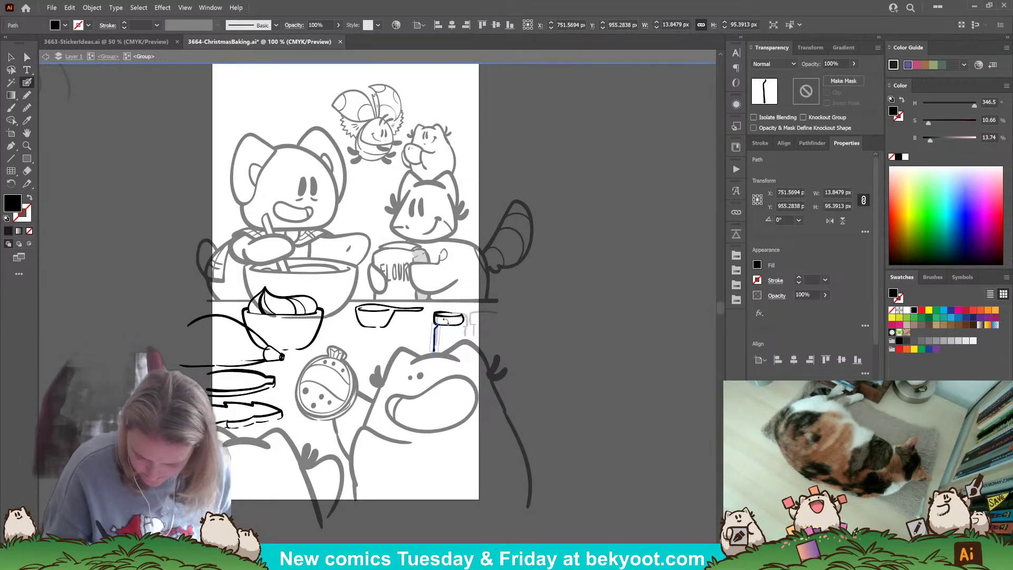
{"action": "key", "text": "ctrl+z"}
{"action": "mouse_move", "coordinate": [434, 350]}
{"action": "left_mouse_down"}
{"action": "mouse_move", "coordinate": [437, 326]}
{"action": "mouse_move", "coordinate": [436, 341]}
{"action": "left_mouse_up"}
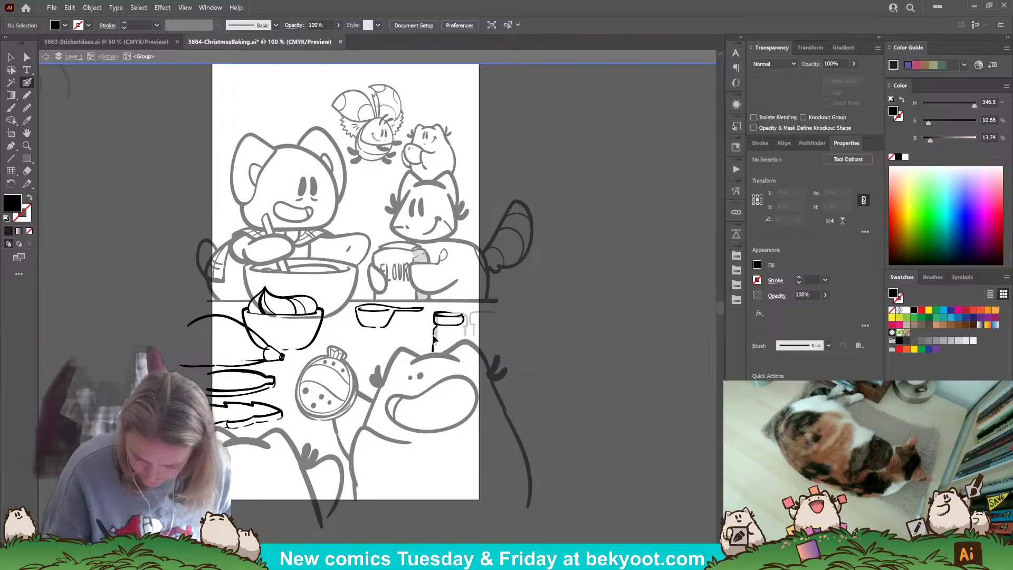
- Complete the jar body with a horizontally flipped copy of its left side placed on the right
{"action": "key", "text": "v"}
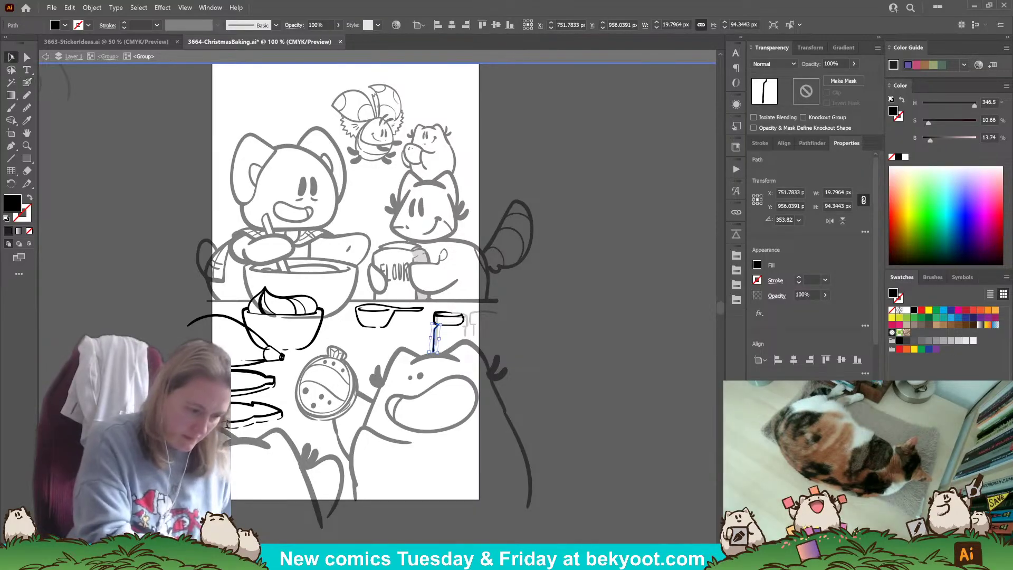
{"action": "mouse_move", "coordinate": [435, 344]}
{"action": "left_mouse_down"}
{"action": "mouse_move", "coordinate": [502, 337]}
{"action": "mouse_move", "coordinate": [466, 332]}
{"action": "mouse_move", "coordinate": [466, 344]}
{"action": "left_mouse_up"}
{"action": "left_click", "coordinate": [830, 220]}
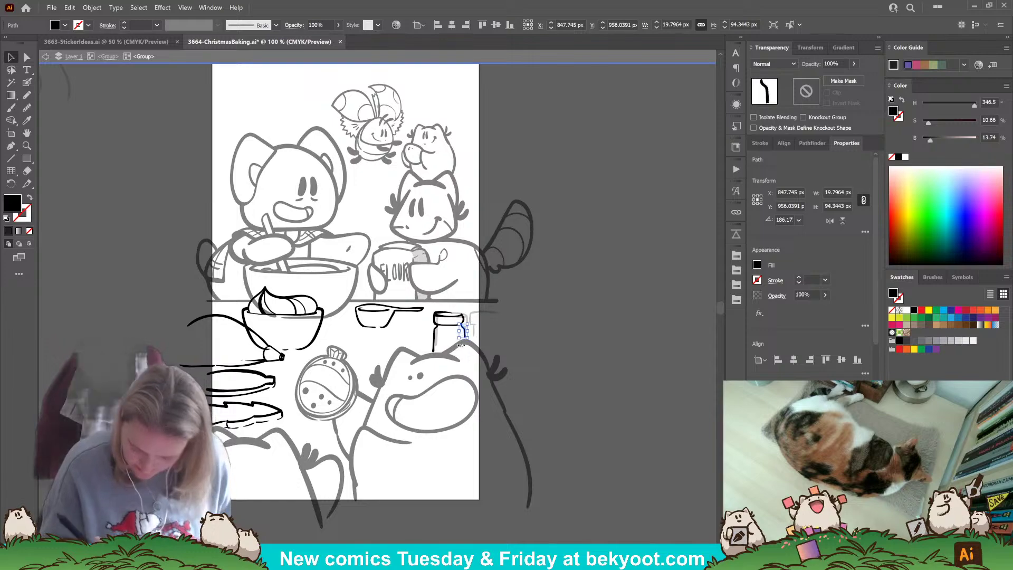
{"action": "left_click", "coordinate": [528, 376]}
- Brush a slightly wider curved lower band on the jar lid with sides rising to the rim
{"action": "left_click", "coordinate": [449, 315]}
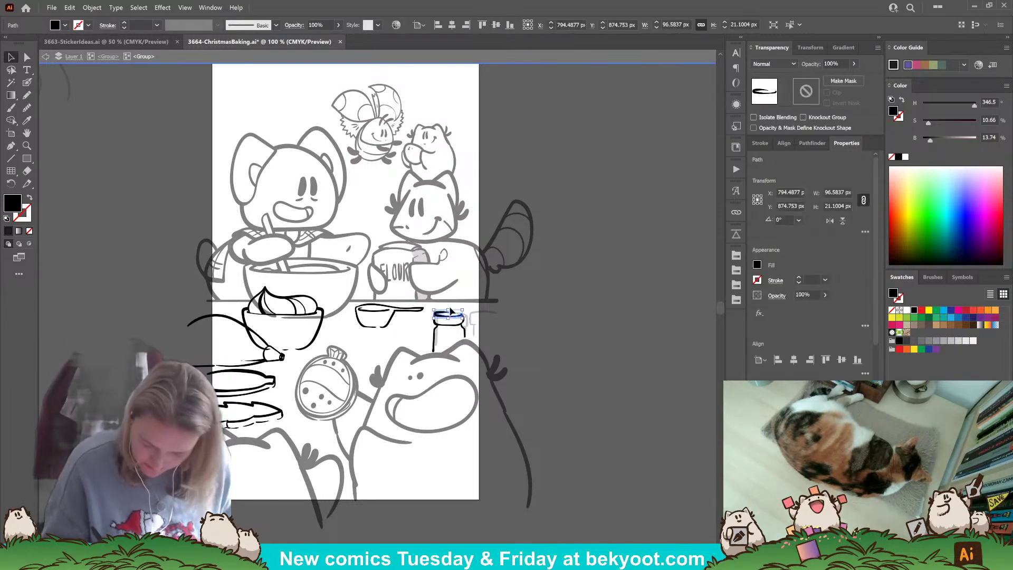
{"action": "left_click", "coordinate": [27, 83]}
{"action": "key", "text": "ctrl+shift+a"}
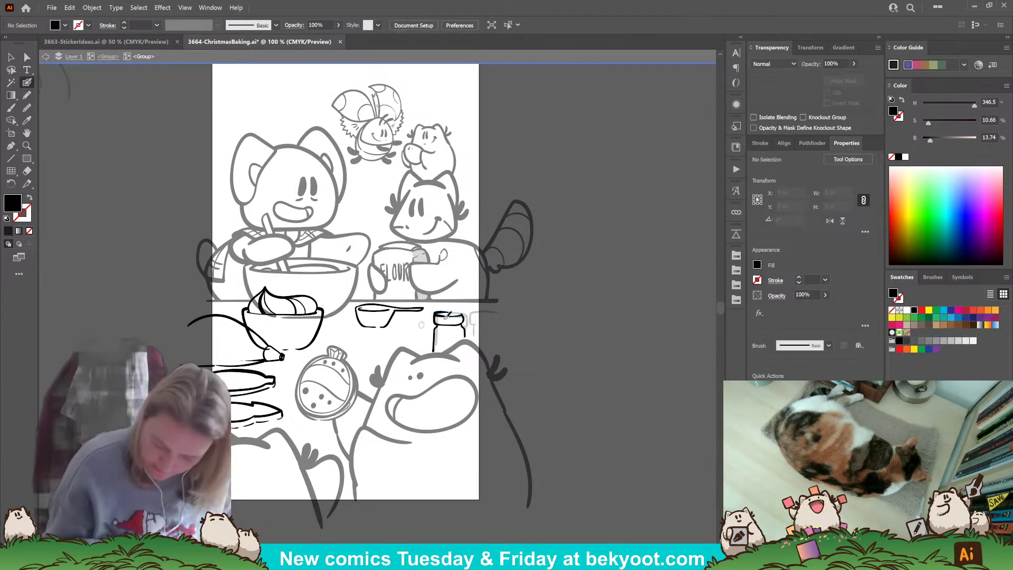
{"action": "key", "text": "shift+x"}
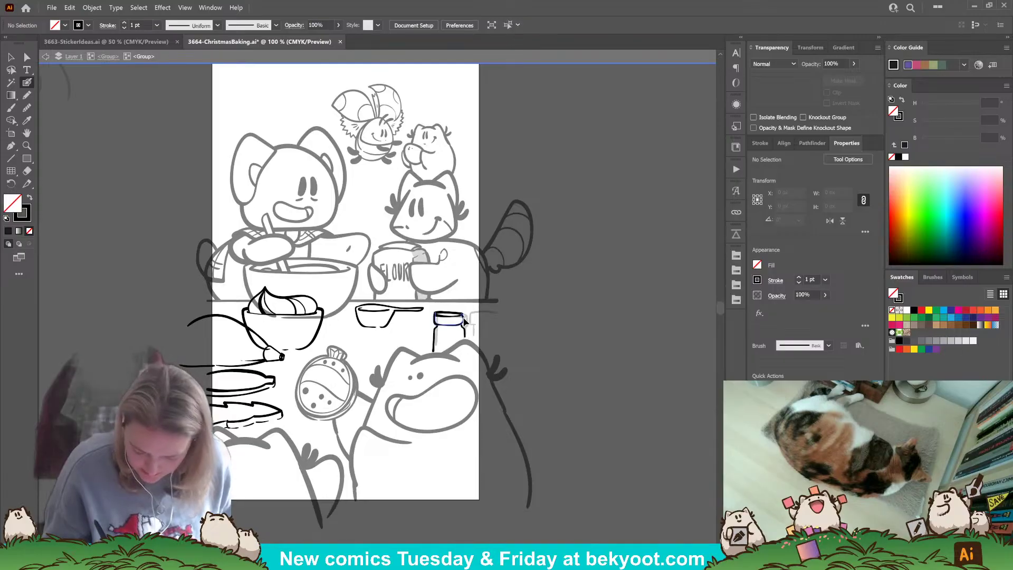
{"action": "left_click_drag", "start_coordinate": [465, 322], "coordinate": [467, 315]}
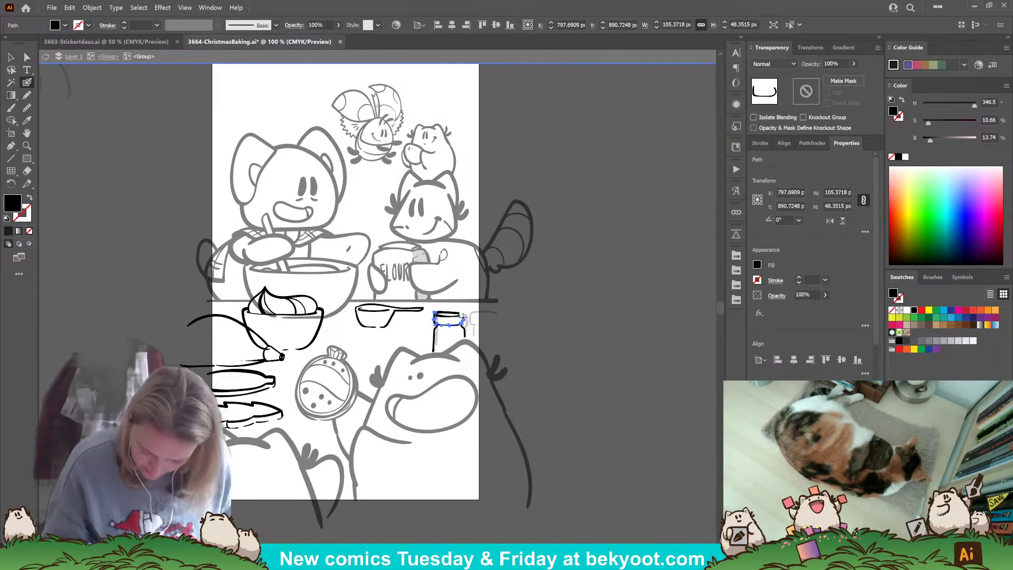
{"action": "key", "text": "ctrl+shift+a"}
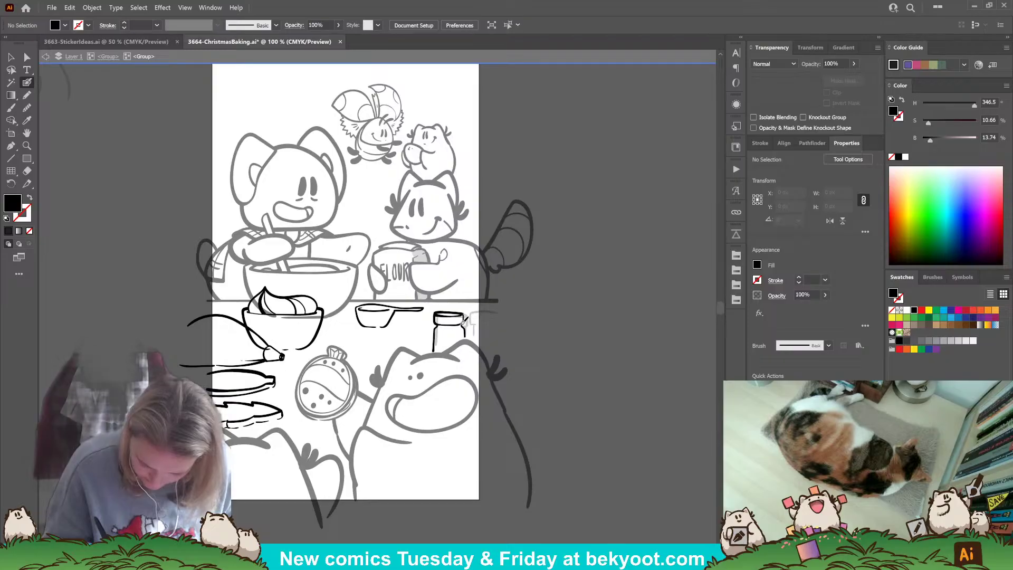
{"action": "key", "text": "shift+x"}
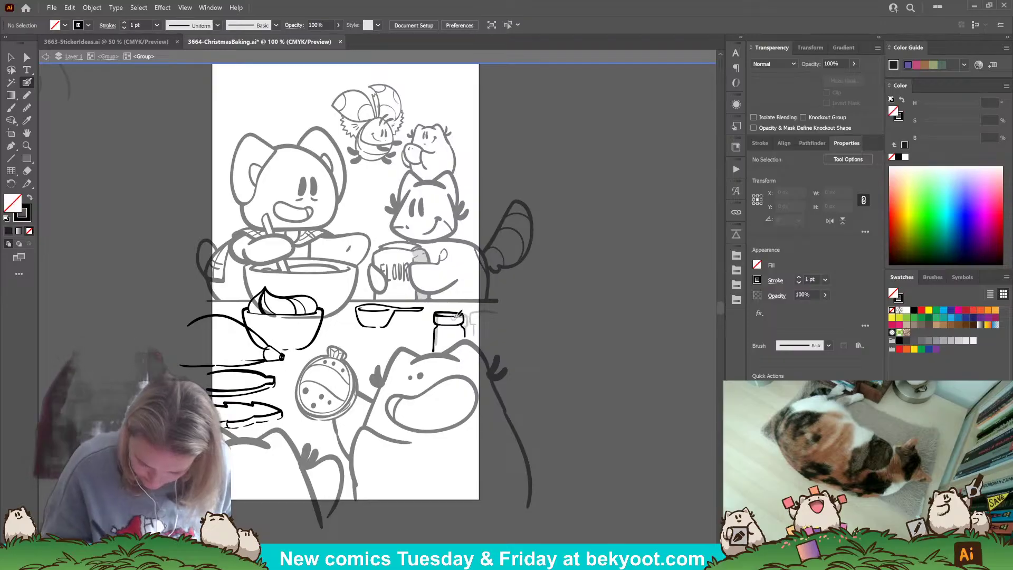
{"action": "left_click", "coordinate": [423, 309], "text": "ctrl"}
{"action": "left_click", "coordinate": [537, 313], "text": "ctrl"}
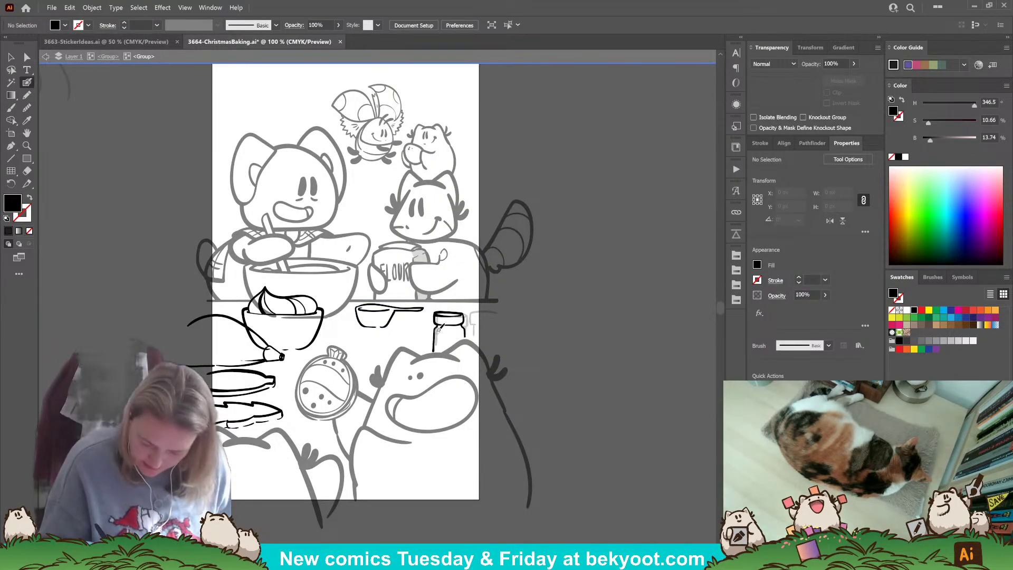
- Brush a thin black line across the jar's shoulder just below the lid
{"action": "left_click_drag", "start_coordinate": [436, 327], "coordinate": [467, 330]}
{"action": "key", "text": "shift+x"}
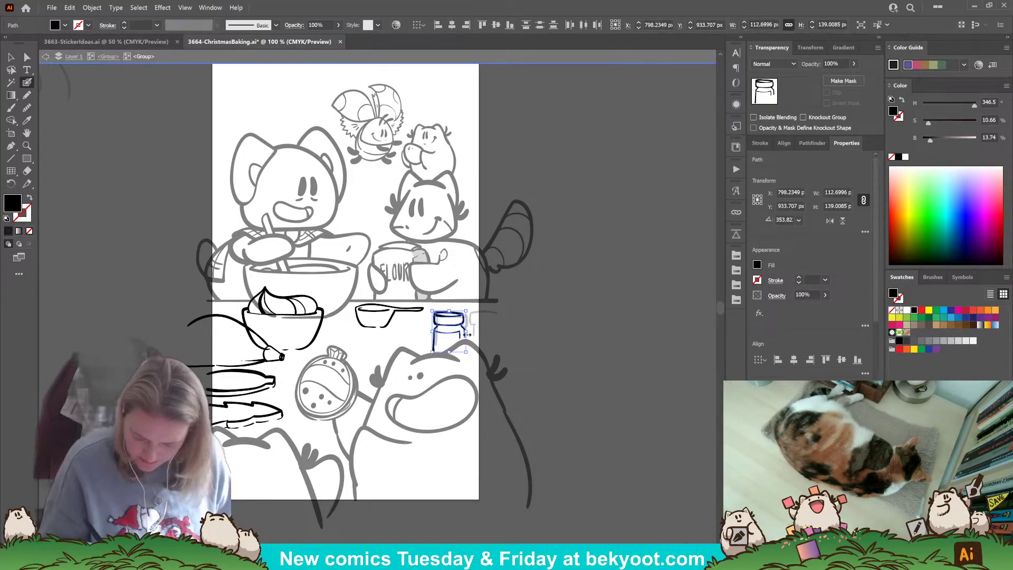
{"action": "key", "text": "ctrl+shift+a"}
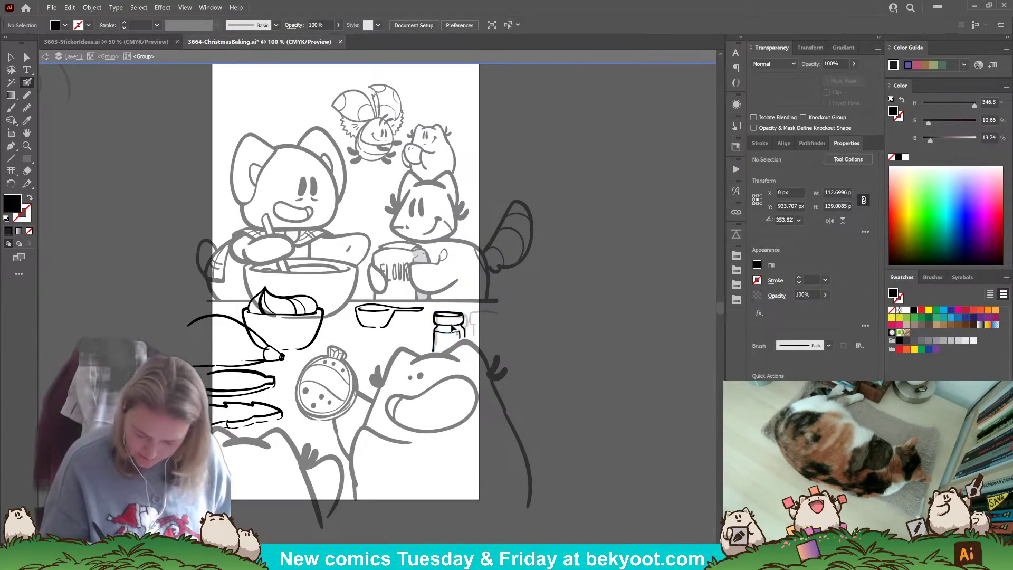
- Place a smaller, horizontally flipped copy of the jar close beside the original on its right
{"action": "left_click", "coordinate": [476, 355], "text": "ctrl"}
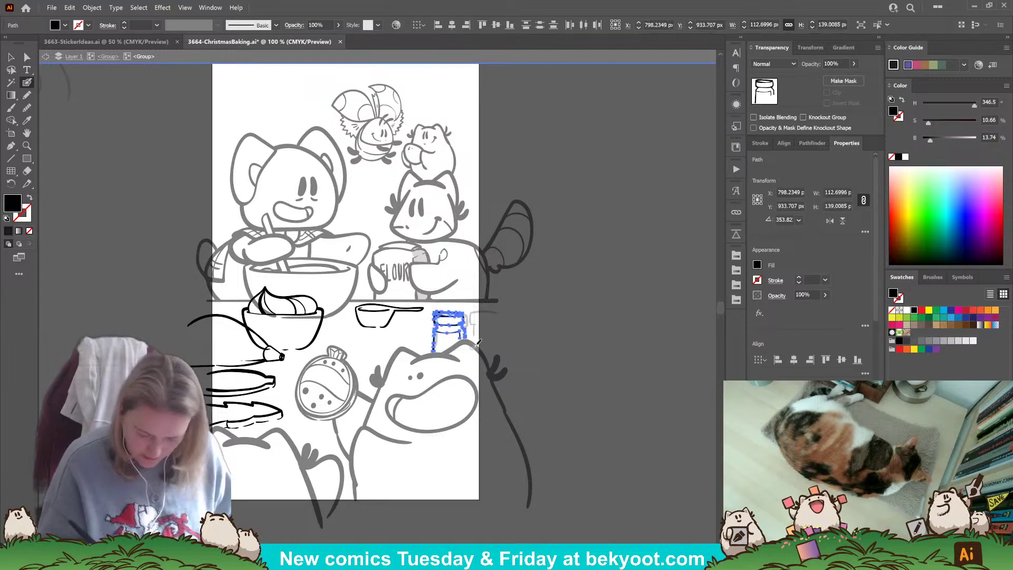
{"action": "key", "text": "v"}
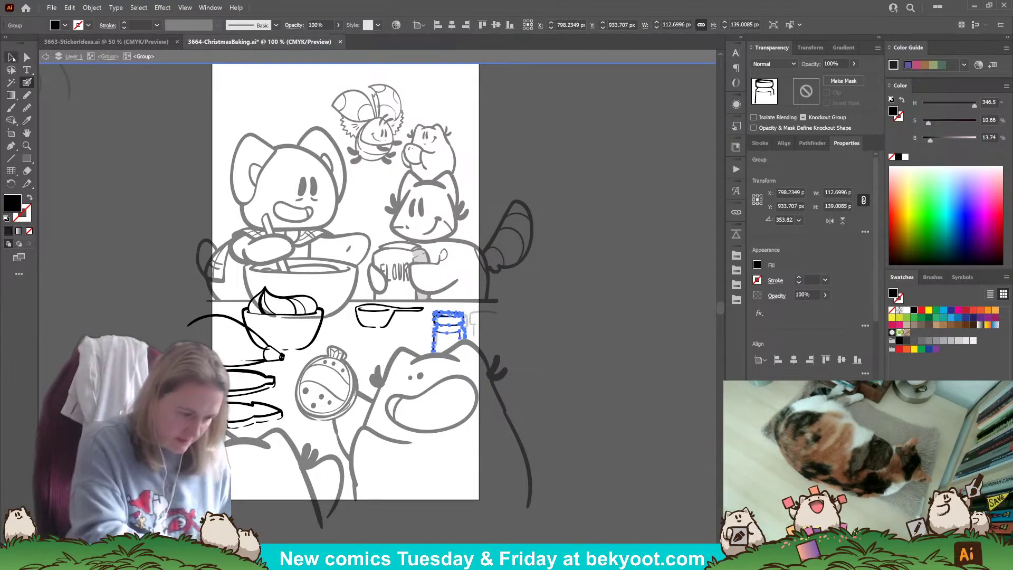
{"action": "left_click_drag", "start_coordinate": [448, 317], "coordinate": [497, 319]}
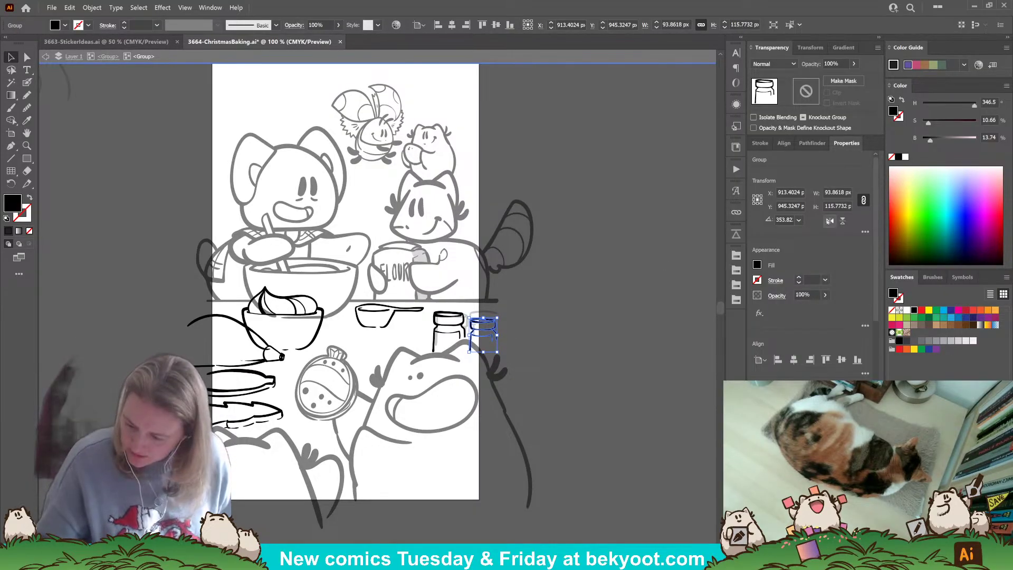
{"action": "left_click", "coordinate": [830, 220]}
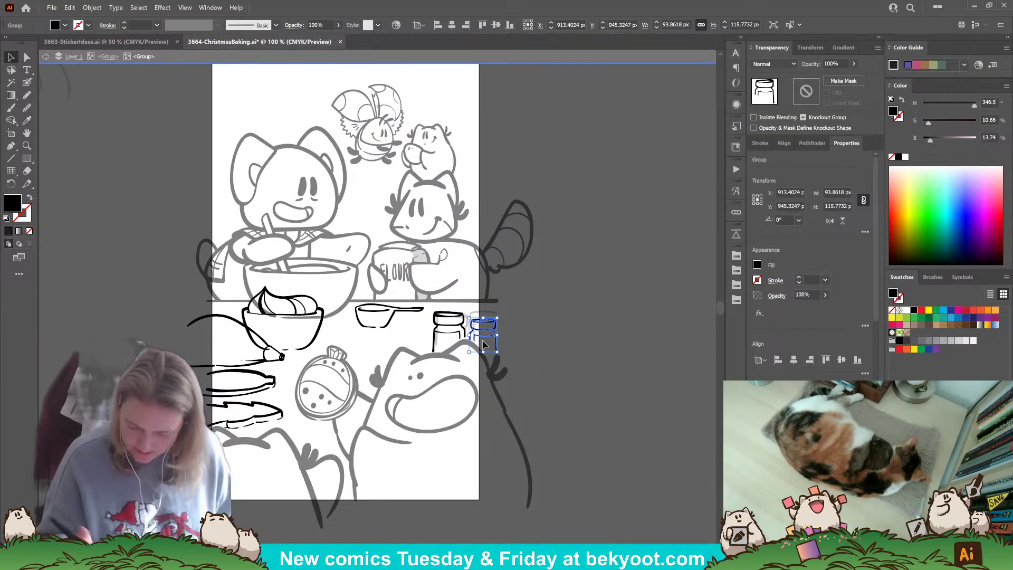
{"action": "left_click", "coordinate": [503, 341]}
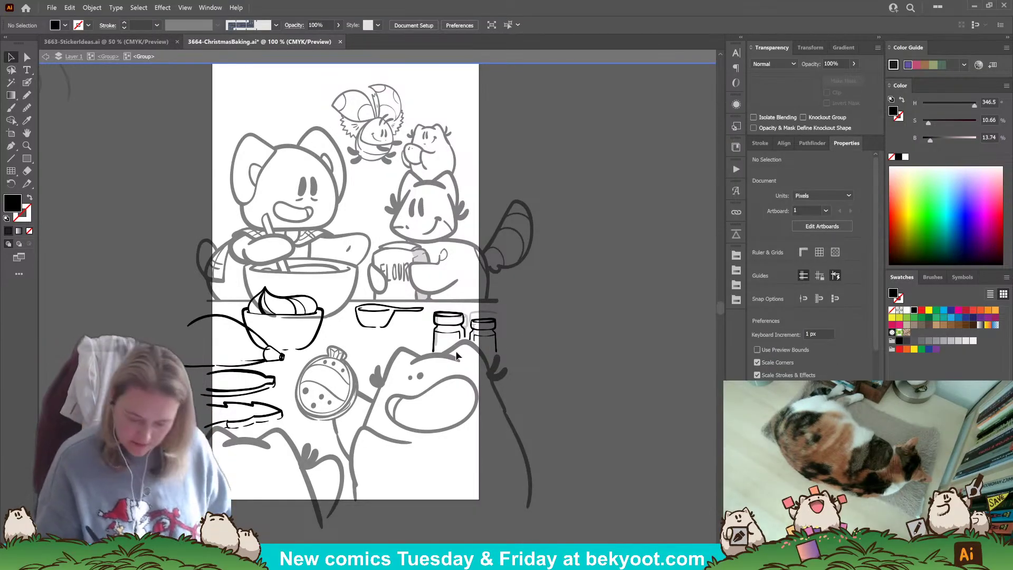
{"action": "left_click_drag", "start_coordinate": [474, 331], "coordinate": [473, 330]}
{"action": "left_click", "coordinate": [534, 344]}
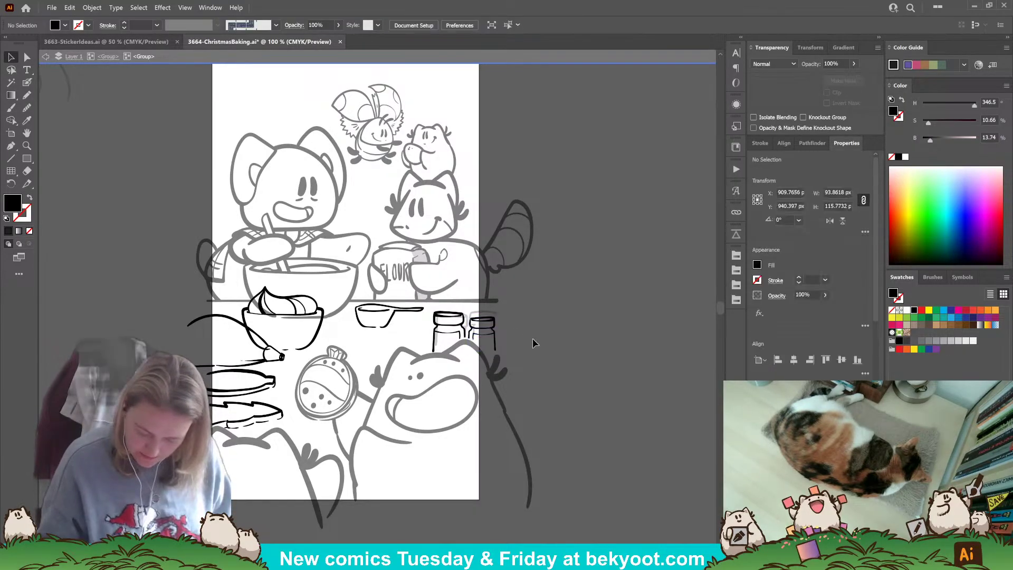
- Leave the utensil group's isolation to check the whole drawing in full black
{"action": "mouse_move", "coordinate": [290, 456]}
{"action": "left_mouse_down"}
{"action": "mouse_move", "coordinate": [306, 456]}
{"action": "mouse_move", "coordinate": [250, 459]}
{"action": "left_mouse_up"}
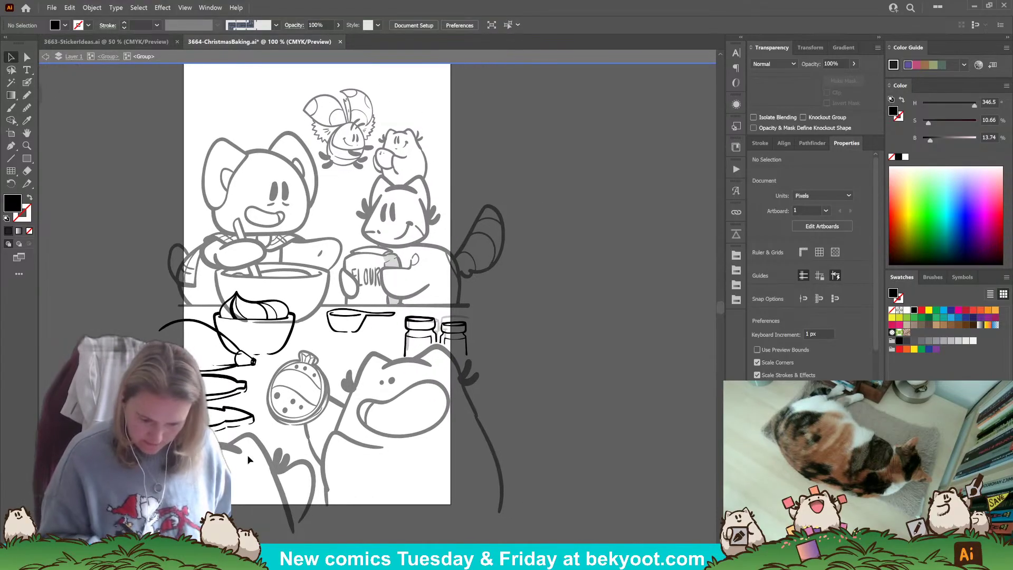
{"action": "double_click", "coordinate": [504, 297]}
{"action": "left_click", "coordinate": [468, 322]}
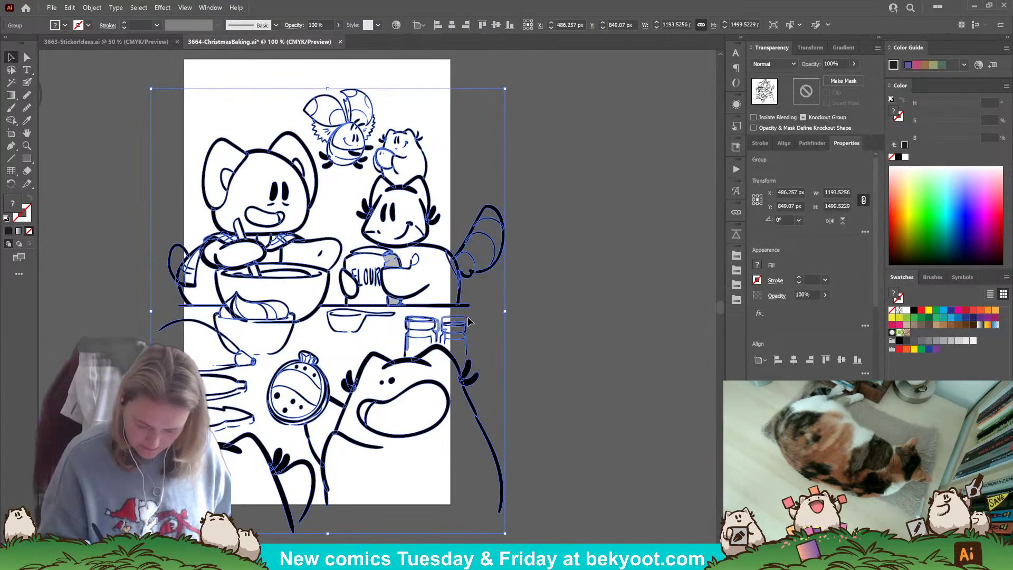
{"action": "double_click", "coordinate": [468, 322]}
{"action": "left_click", "coordinate": [477, 315]}
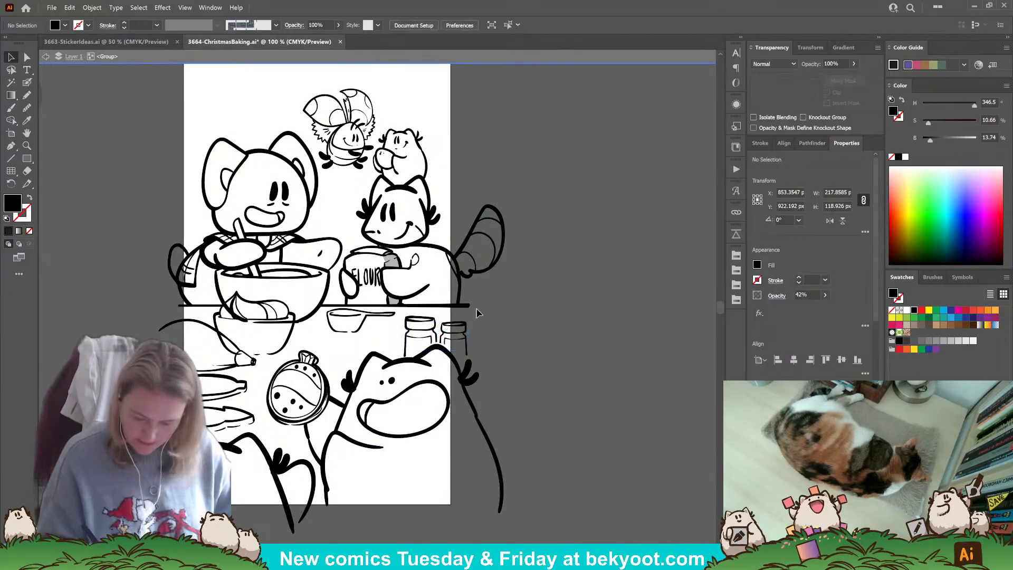
{"action": "double_click", "coordinate": [504, 327]}
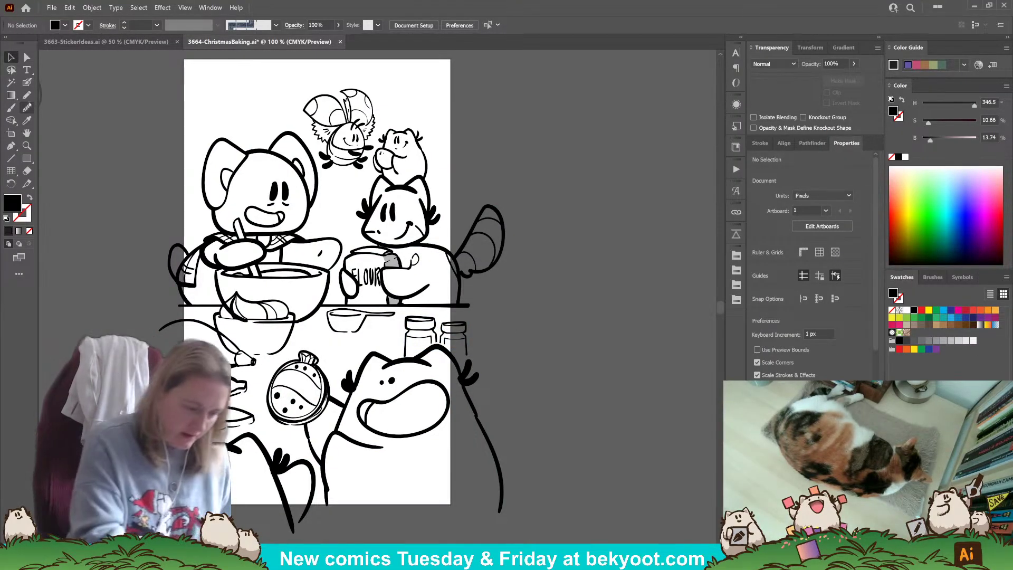
- Inside the main drawing group, brush a straight horizontal edge and a slanted right side around the utensils below the cream bowl
{"action": "key", "text": "shift+b"}
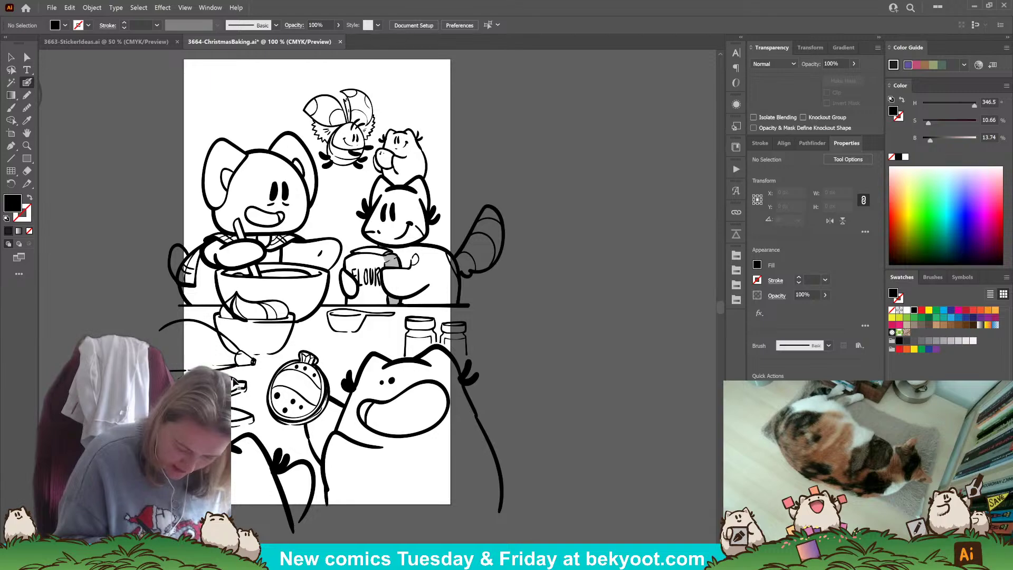
{"action": "key", "text": "v"}
{"action": "left_click", "coordinate": [243, 393]}
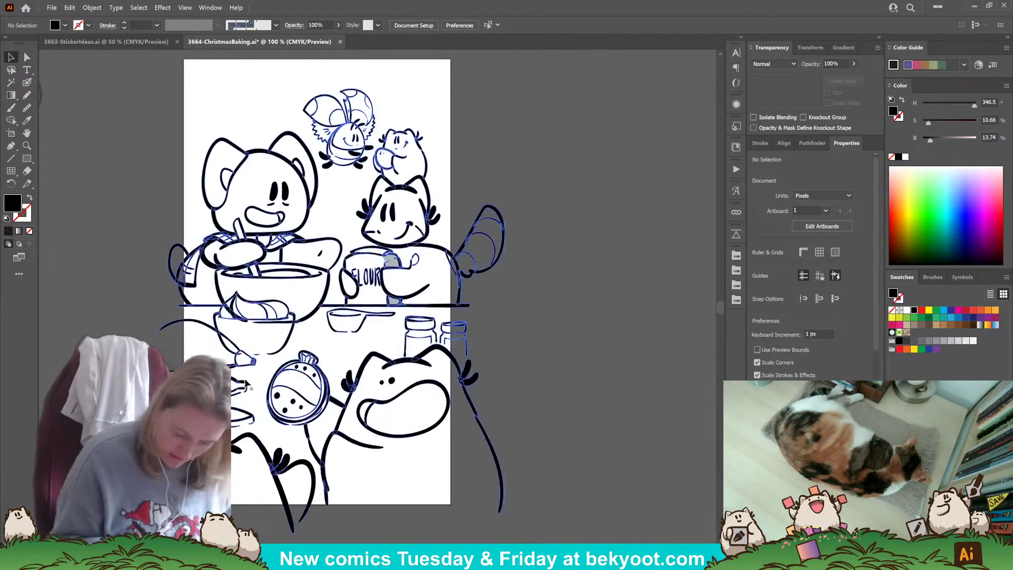
{"action": "double_click", "coordinate": [243, 393]}
{"action": "key", "text": "ctrl+shift+a"}
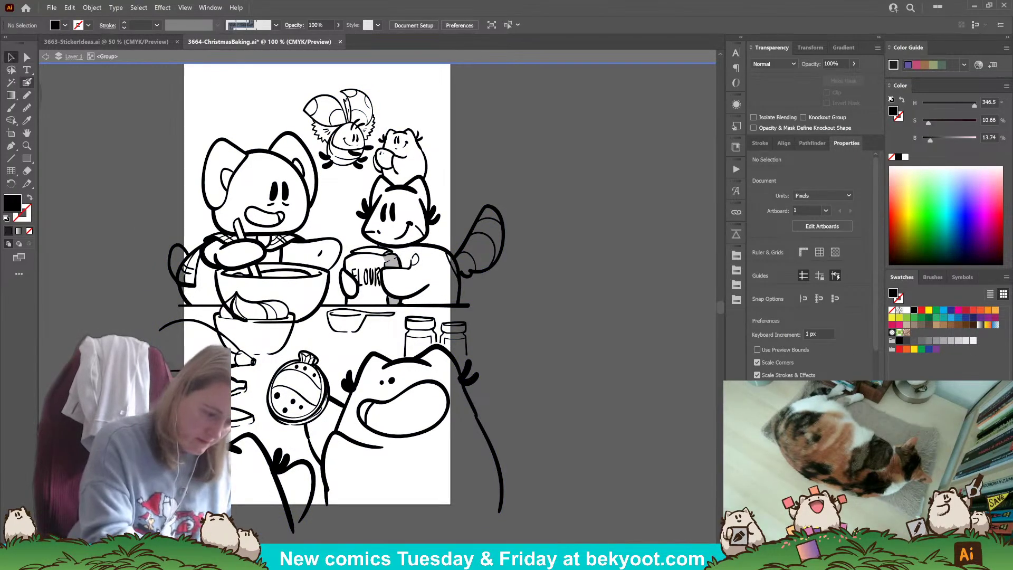
{"action": "left_click", "coordinate": [27, 82]}
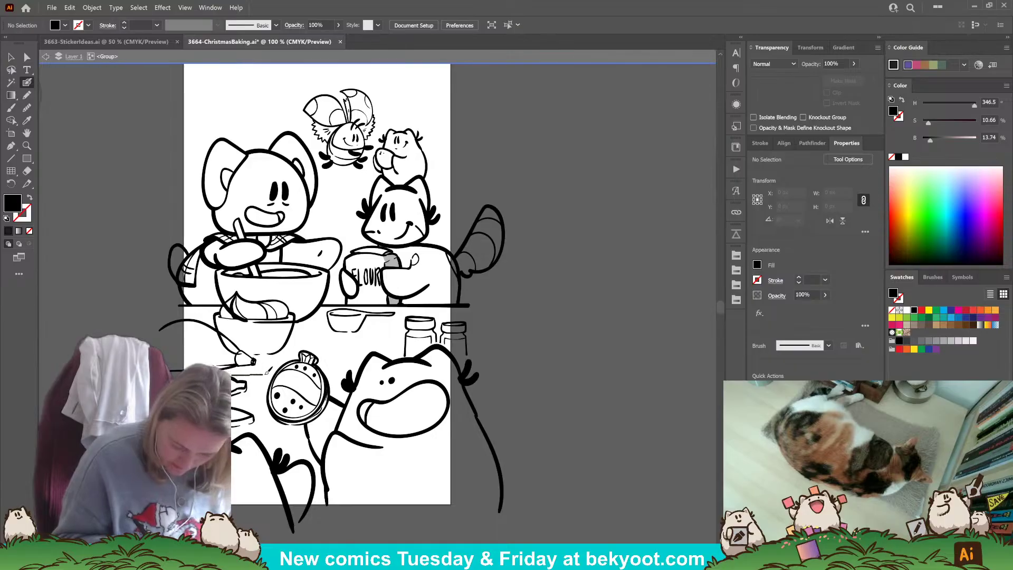
{"action": "key", "text": "shift+x"}
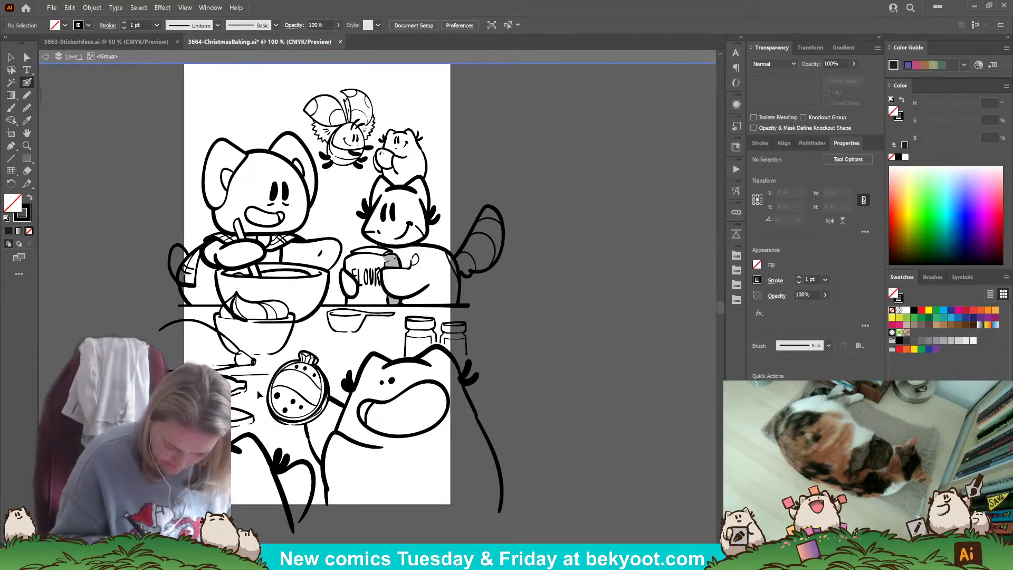
{"action": "key", "text": "shift+x"}
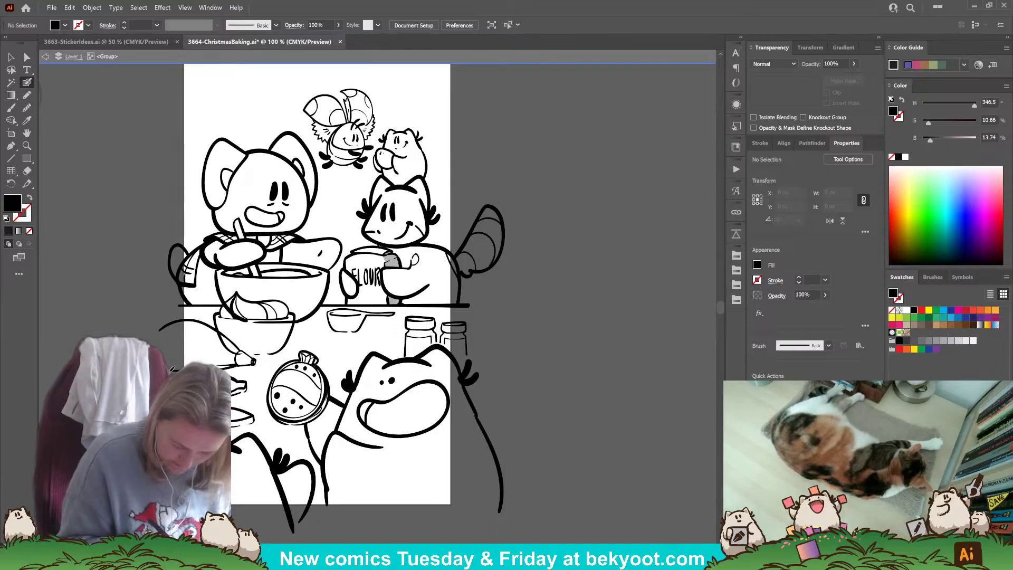
{"action": "mouse_move", "coordinate": [172, 361]}
{"action": "left_mouse_down"}
{"action": "mouse_move", "coordinate": [277, 359]}
{"action": "mouse_move", "coordinate": [251, 432]}
{"action": "mouse_move", "coordinate": [262, 431]}
{"action": "left_mouse_up"}
{"action": "key", "text": "shift+x"}
- Move the two new edge lines out of the main drawing group into the nested utensil group, keeping their position
{"action": "left_click", "coordinate": [263, 396], "text": "ctrl"}
{"action": "left_click", "coordinate": [224, 431], "text": "ctrl"}
{"action": "left_click", "coordinate": [270, 375], "text": "ctrl"}
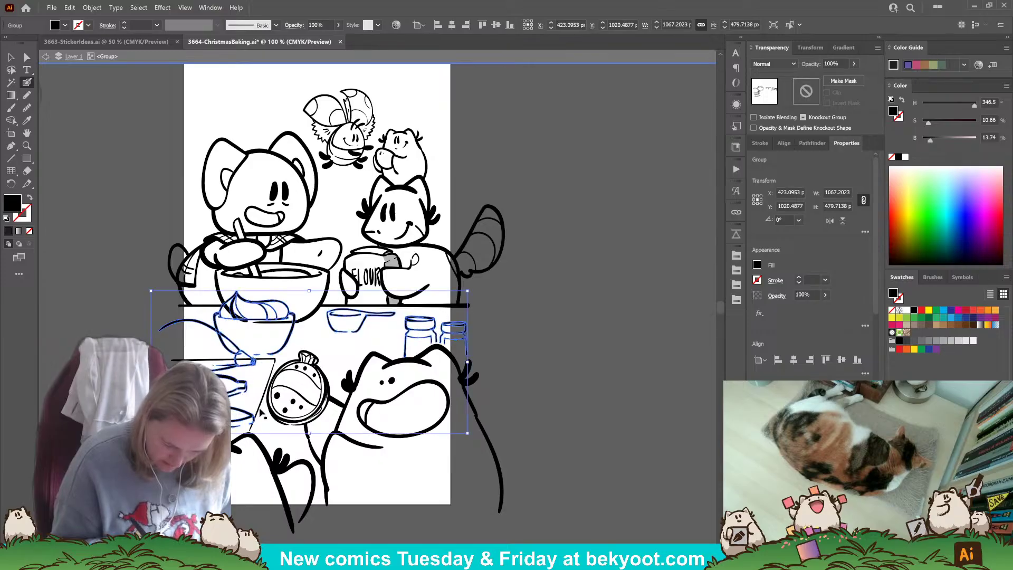
{"action": "left_click", "coordinate": [269, 361], "text": "ctrl+shift"}
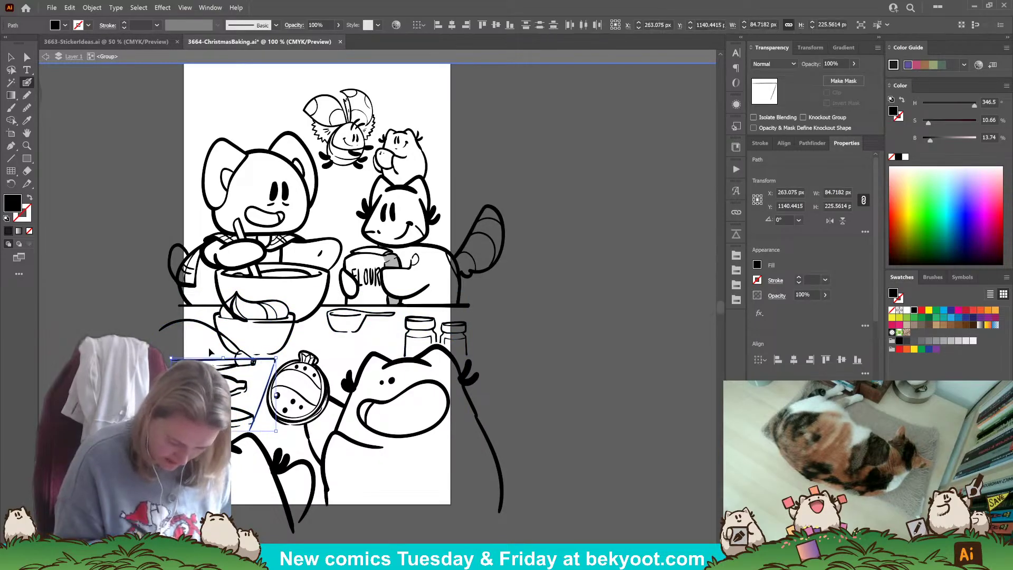
{"action": "key", "text": "Delete"}
{"action": "left_click", "coordinate": [11, 57]}
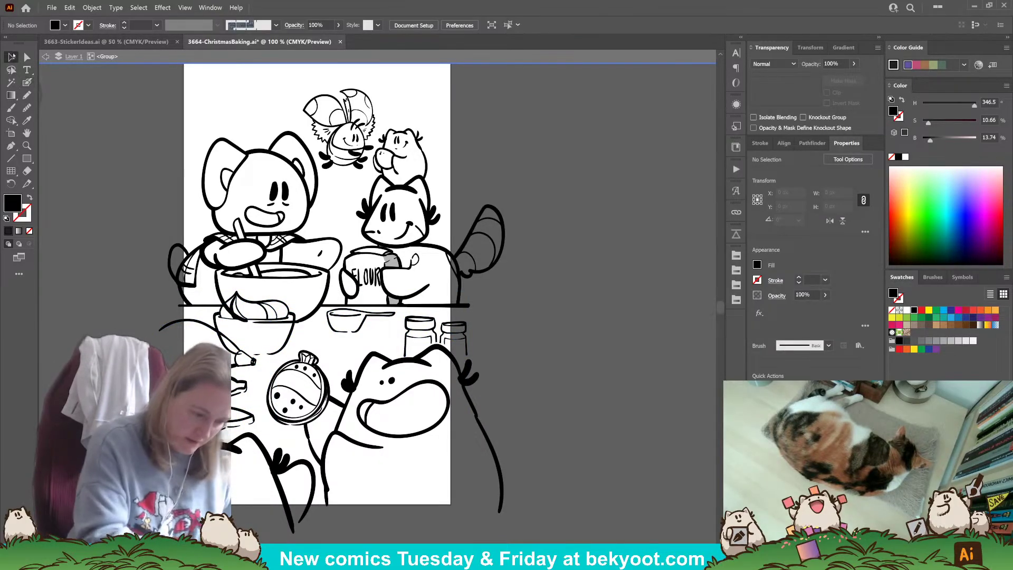
{"action": "double_click", "coordinate": [293, 335]}
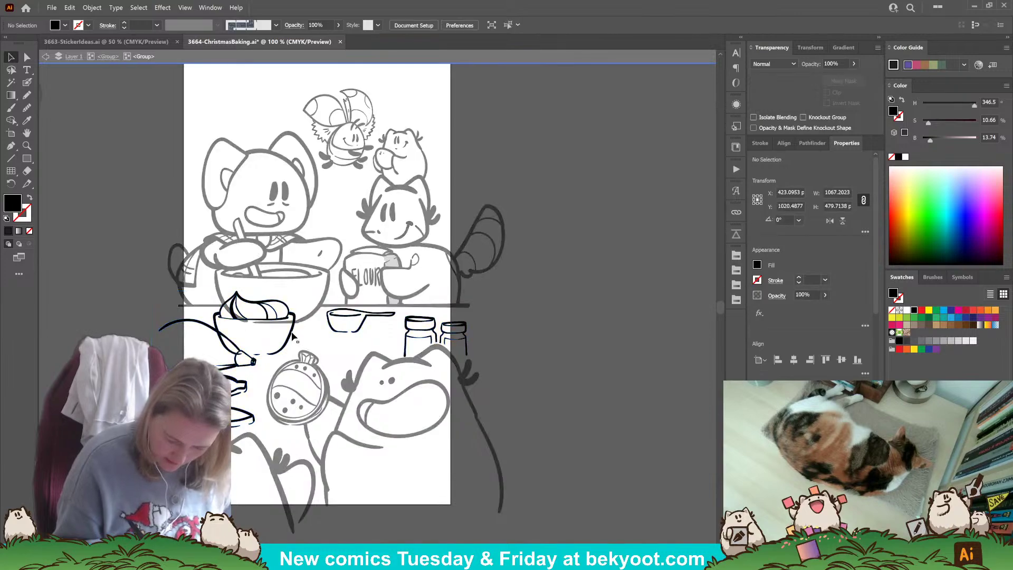
{"action": "key", "text": "ctrl+z"}
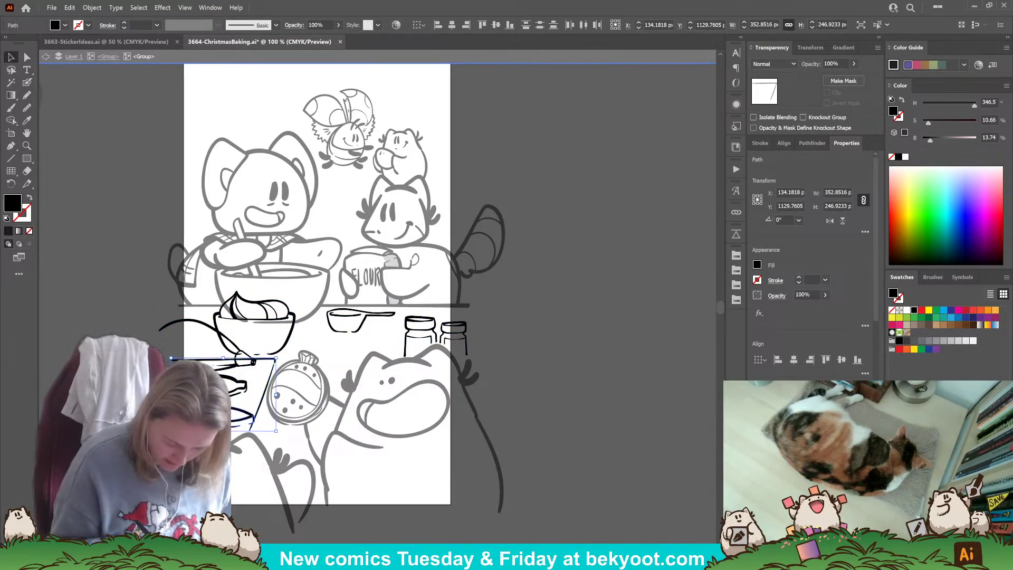
- Adjust the two lower utensils so their tips sit within the slanted edge line
{"action": "key", "text": "ctrl+z"}
{"action": "key", "text": "ctrl+z"}
{"action": "key", "text": "ctrl+z"}
{"action": "key", "text": "ctrl+z"}
{"action": "key", "text": "ctrl+z"}
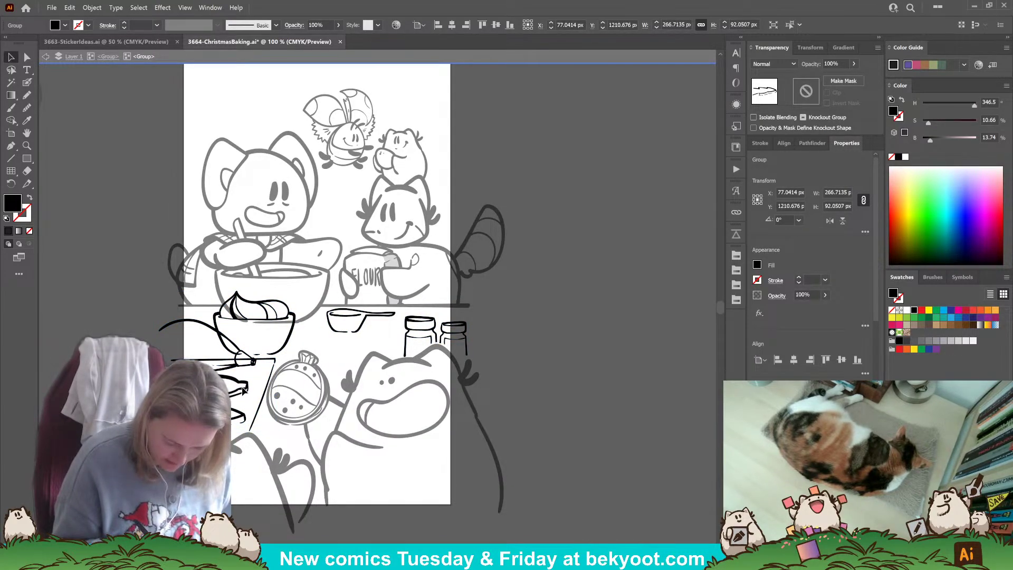
{"action": "key", "text": "ctrl+z"}
{"action": "left_click_drag", "start_coordinate": [223, 423], "coordinate": [246, 427]}
{"action": "left_click", "coordinate": [243, 387], "text": "shift"}
{"action": "left_click", "coordinate": [255, 413]}
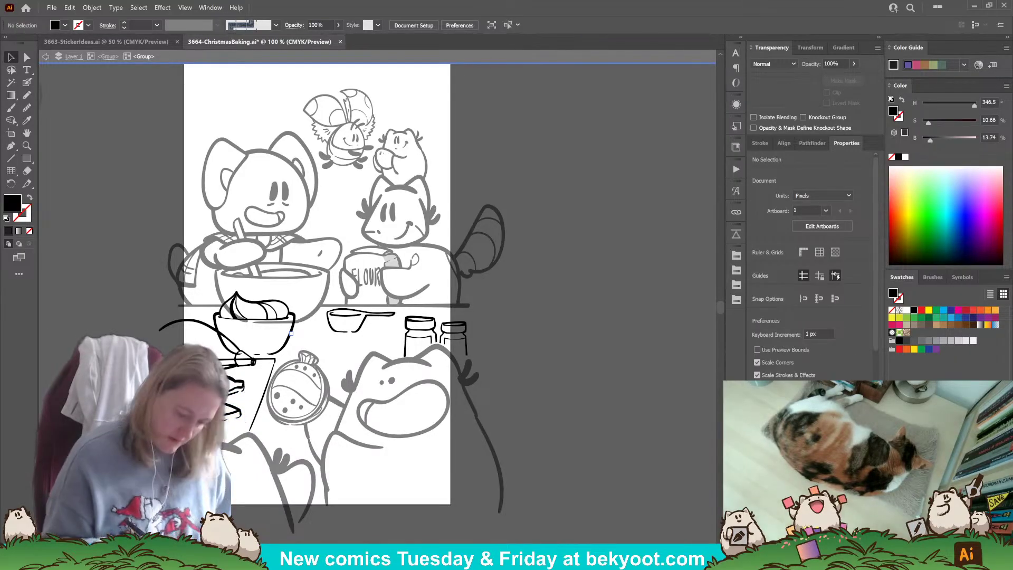
- Try to rotate the slanted edge line outward and shift it slightly left, and undo both changes
{"action": "left_click_drag", "start_coordinate": [254, 486], "coordinate": [244, 456]}
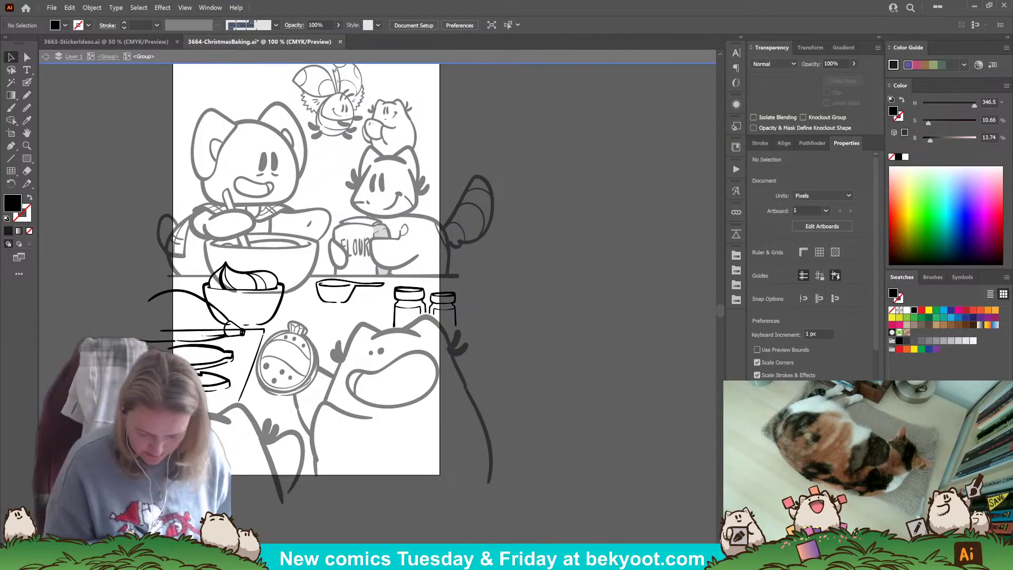
{"action": "left_click", "coordinate": [260, 342]}
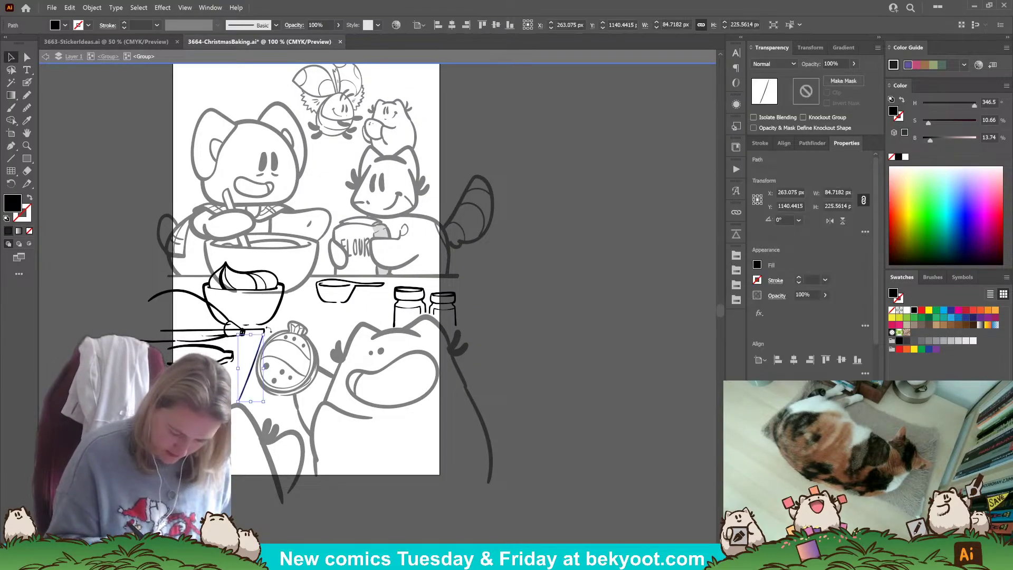
{"action": "left_click_drag", "start_coordinate": [268, 330], "coordinate": [272, 333]}
{"action": "left_click_drag", "start_coordinate": [242, 388], "coordinate": [238, 386]}
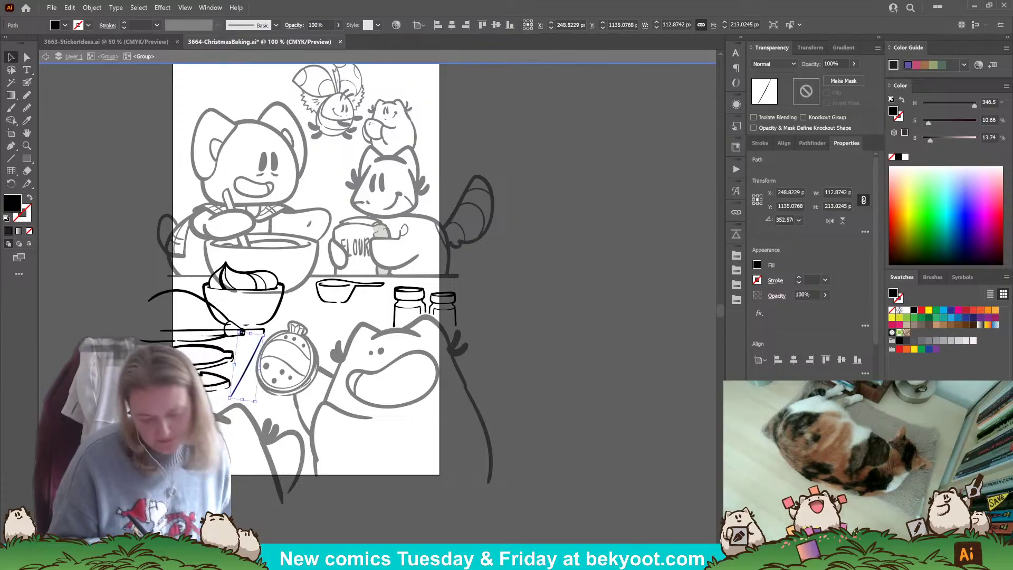
{"action": "key", "text": "ctrl+shift+a"}
{"action": "key", "text": "ctrl+z"}
{"action": "key", "text": "ctrl+z"}
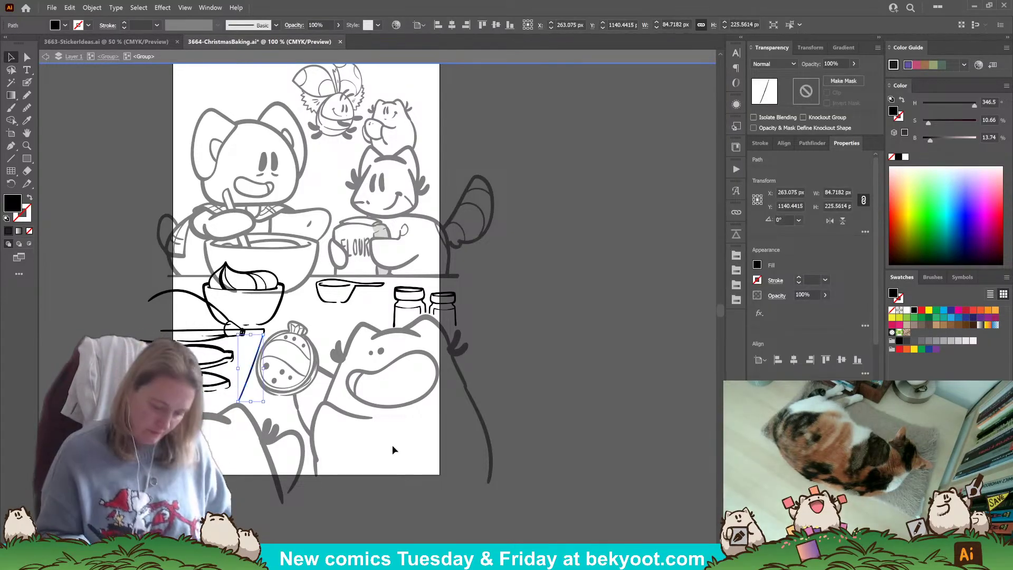
- Shorten the slanted edge line slightly from its lower end and shift both edge lines a little to the left
{"action": "left_click_drag", "start_coordinate": [251, 402], "coordinate": [251, 398]}
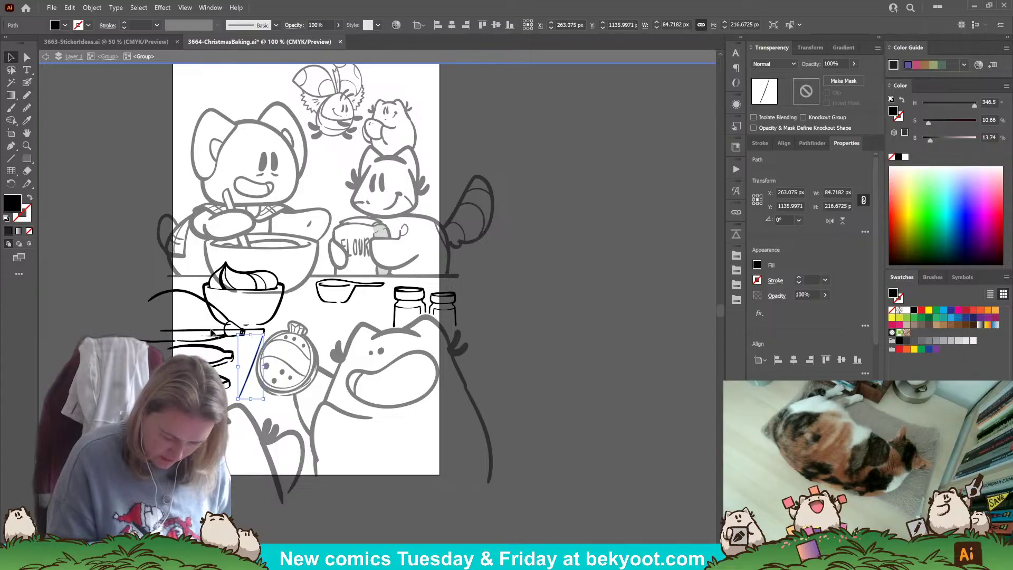
{"action": "left_click", "coordinate": [258, 329], "text": "shift"}
{"action": "key", "text": "ctrl+j"}
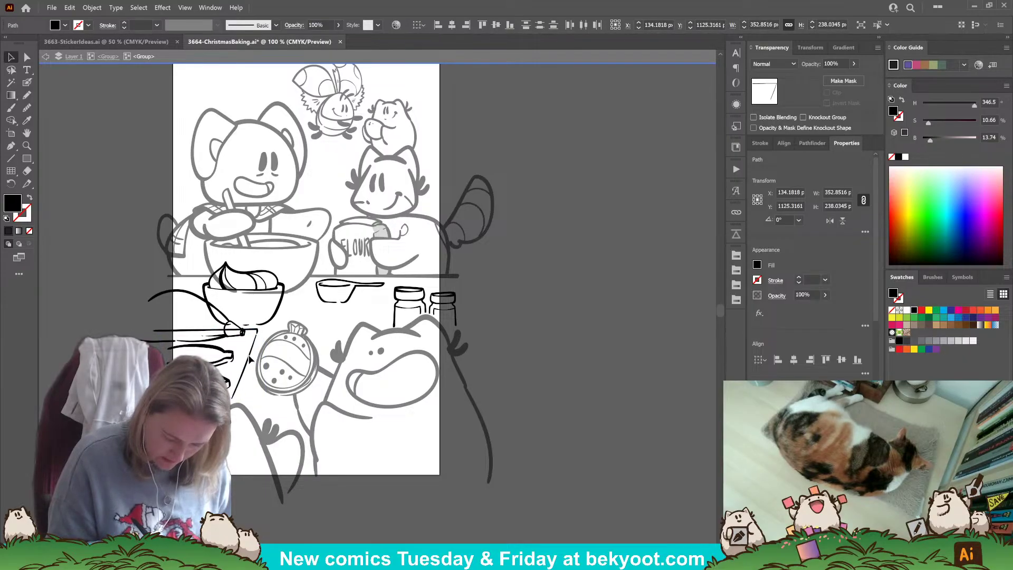
{"action": "left_click_drag", "start_coordinate": [250, 357], "coordinate": [250, 357]}
{"action": "key", "text": "ctrl+shift+a"}
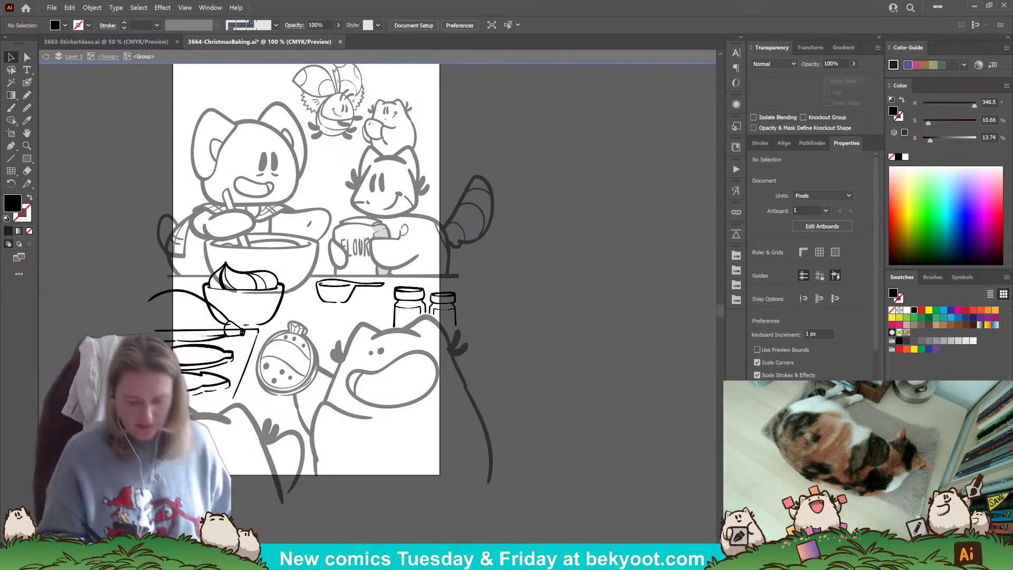
- Exit the nested utensil group back to the full comic, select the whole ink drawing group and save the document
{"action": "left_click_drag", "start_coordinate": [311, 495], "coordinate": [277, 484]}
{"action": "left_click_drag", "start_coordinate": [444, 260], "coordinate": [454, 314]}
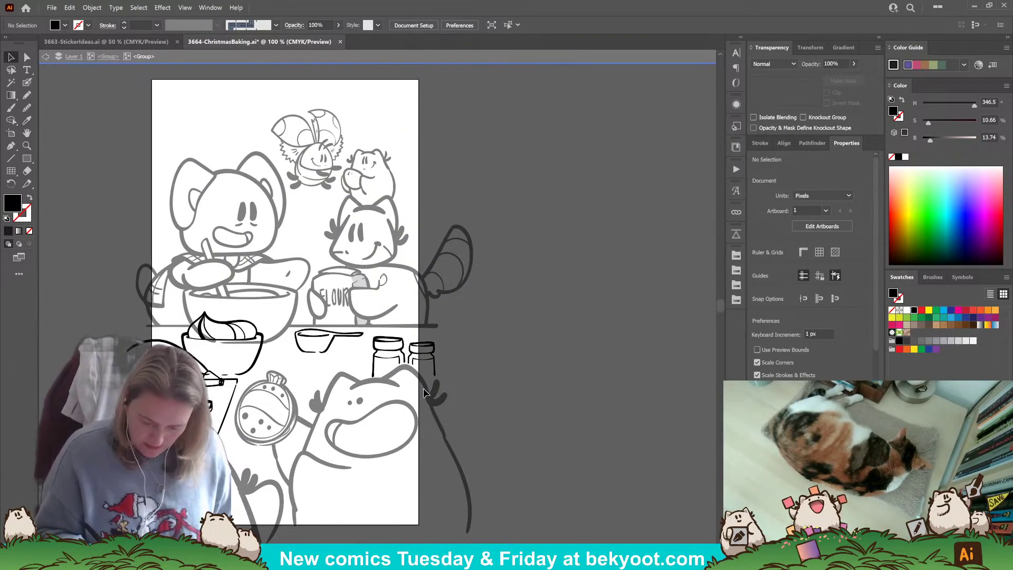
{"action": "double_click", "coordinate": [474, 165]}
{"action": "scroll", "coordinate": [489, 343], "scroll_direction": "down", "scroll_amount": 2}
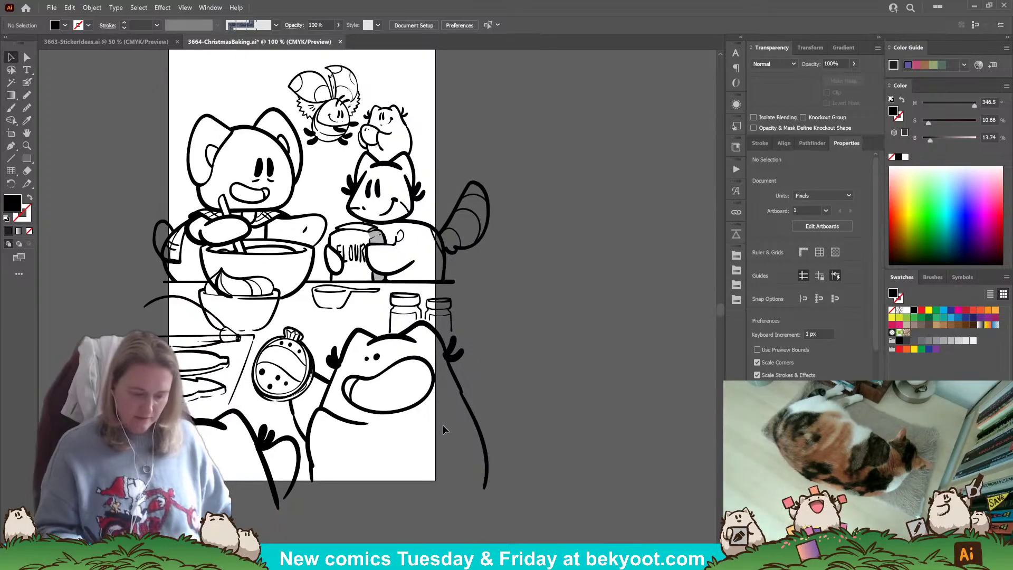
{"action": "left_click", "coordinate": [241, 318]}
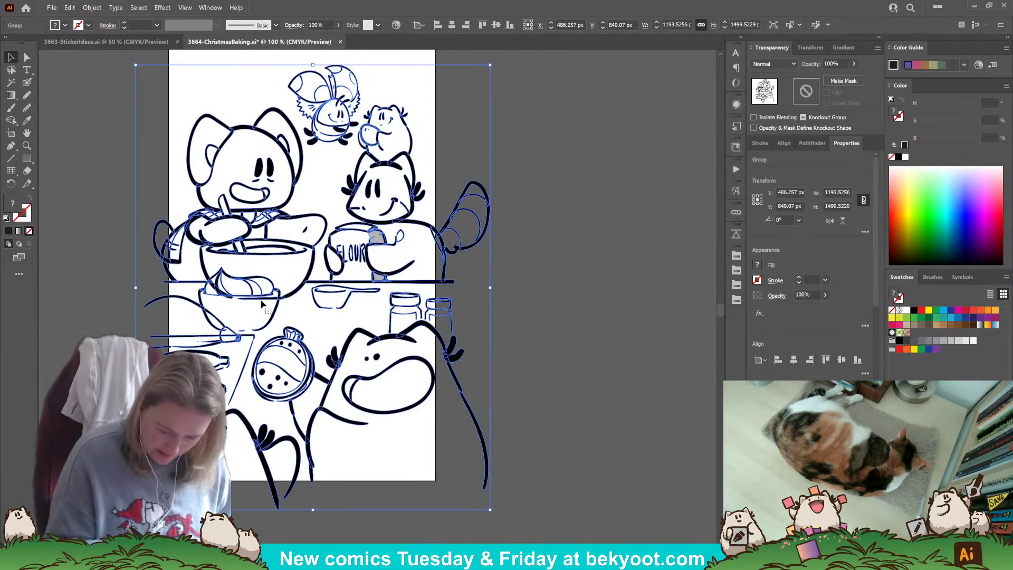
{"action": "key", "text": "ctrl+s"}
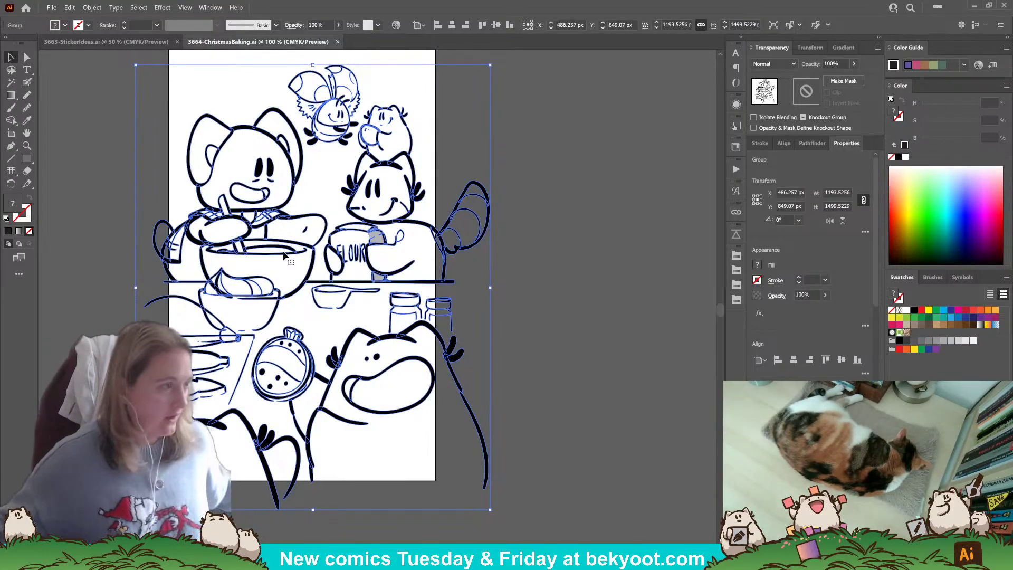
{"action": "key", "text": "ctrl+Tab"}
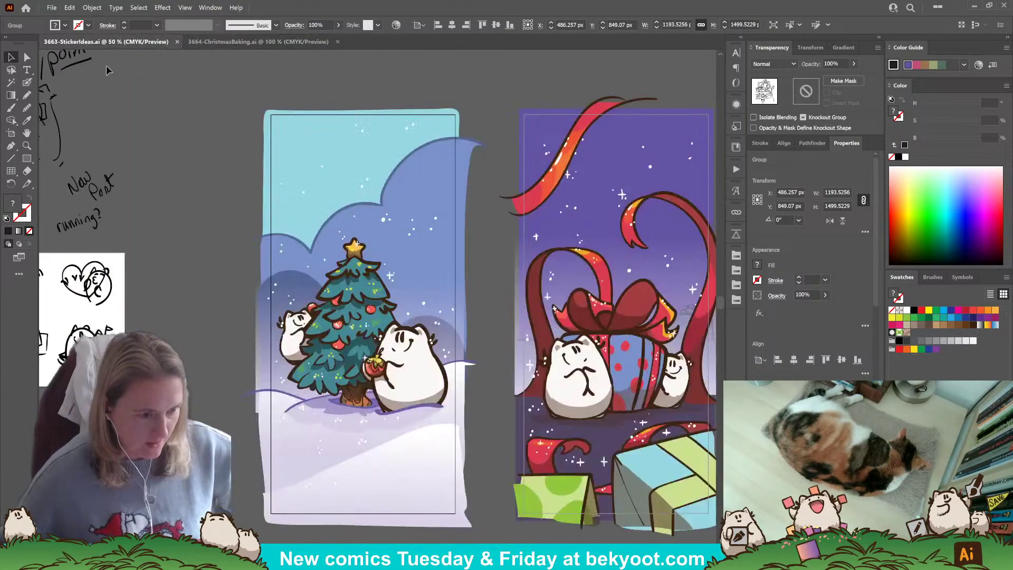
{"action": "key", "text": "ctrl+shift+a"}
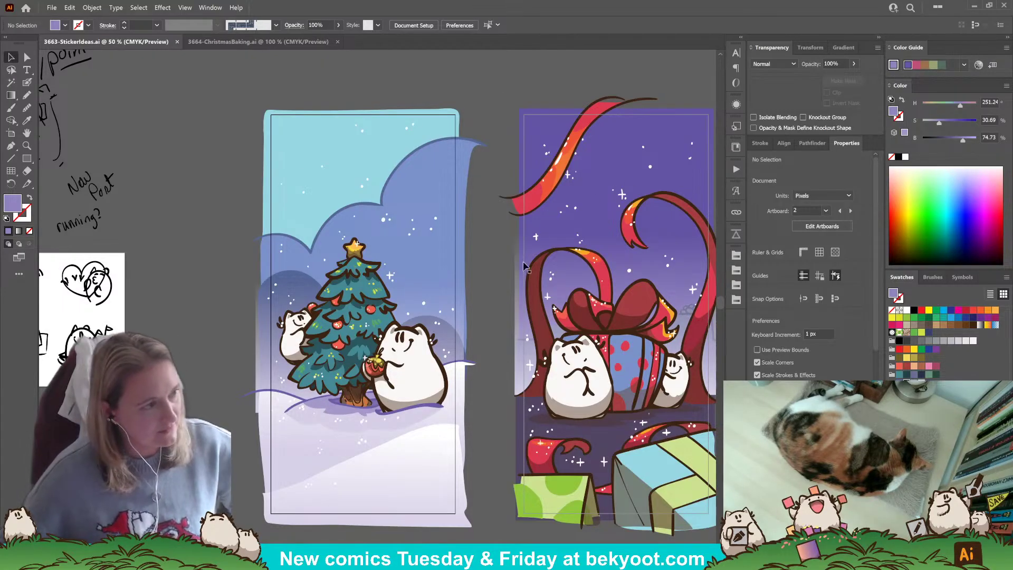
{"action": "left_click", "coordinate": [258, 42]}
{"action": "left_click", "coordinate": [575, 179]}
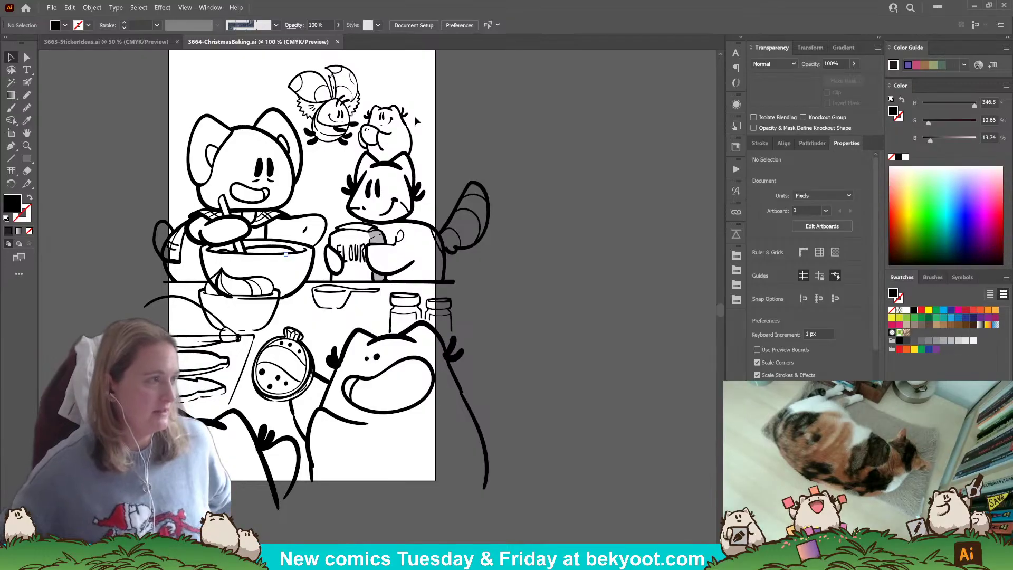
{"action": "scroll", "coordinate": [331, 125], "scroll_direction": "up", "scroll_amount": 3}
{"action": "scroll", "coordinate": [396, 259], "scroll_direction": "down", "scroll_amount": 5}
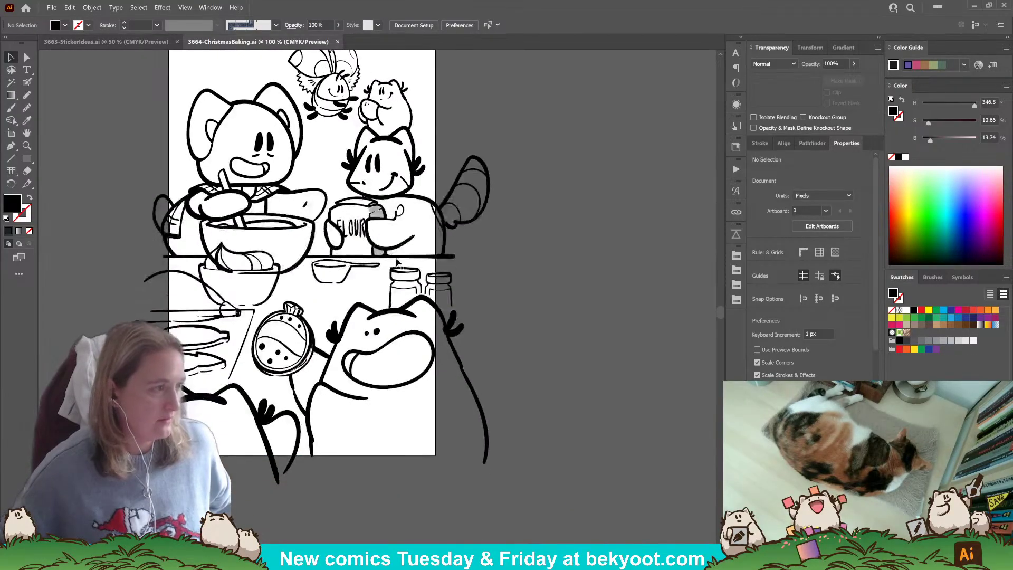
{"action": "scroll", "coordinate": [525, 364], "scroll_direction": "up", "scroll_amount": 3}
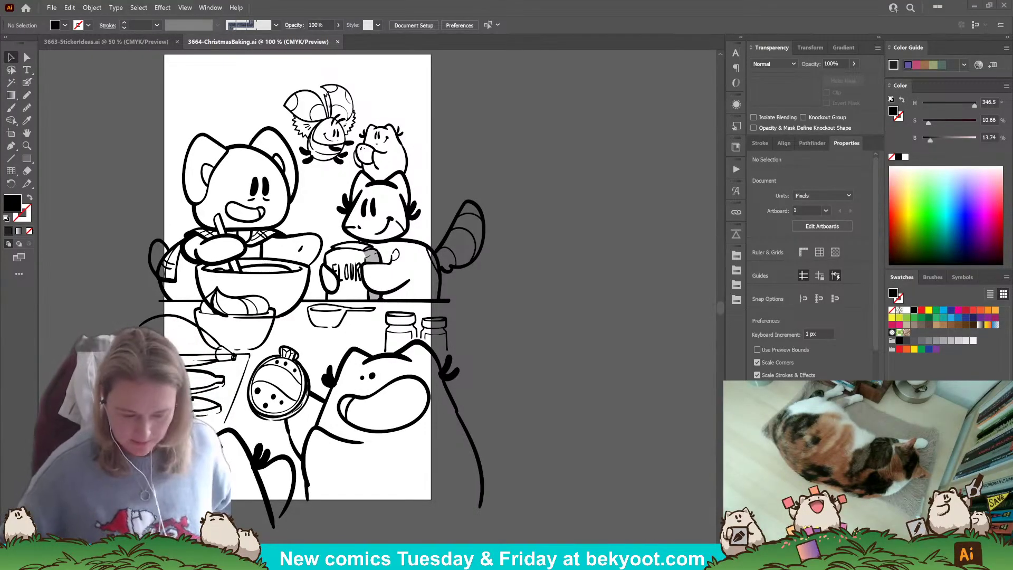
- Export the Christmas tree wallpaper from 3663-StickerIdeas for web as a PNG-24 on the Desktop, named Christmas2025WP-HDXmasTree
{"action": "left_click", "coordinate": [106, 41]}
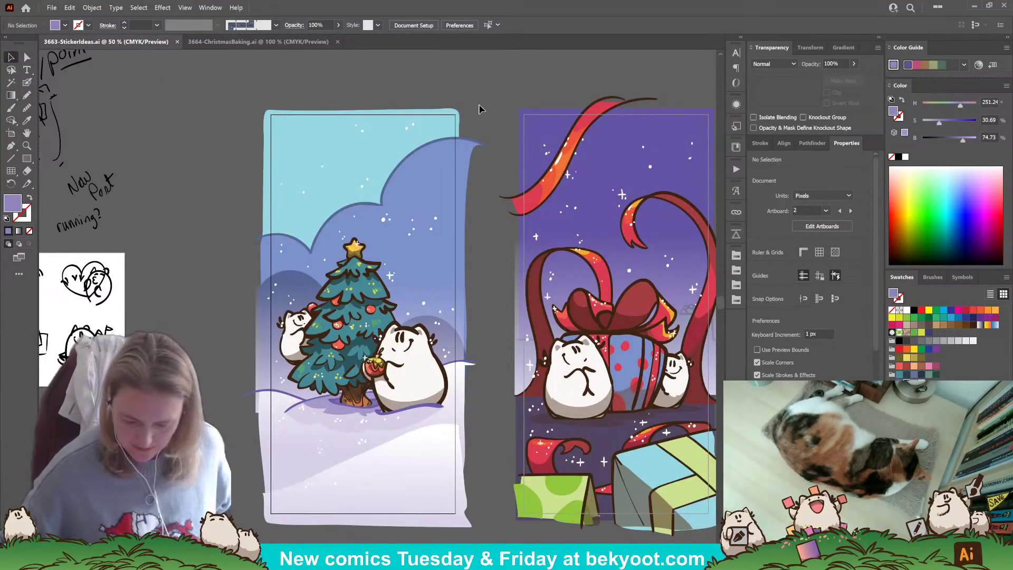
{"action": "left_click_drag", "start_coordinate": [501, 115], "coordinate": [401, 102]}
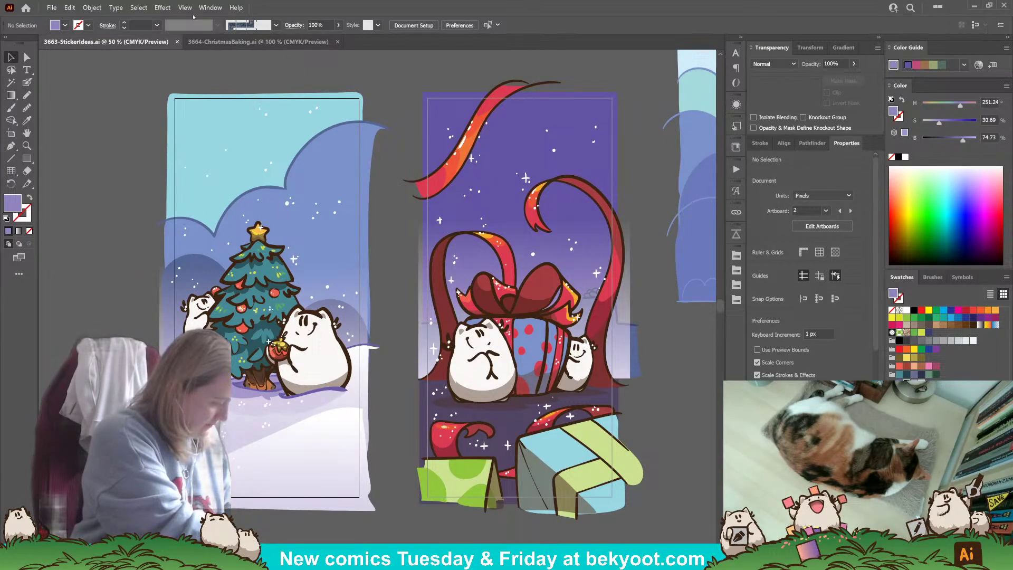
{"action": "key", "text": "ctrl+alt+shift+s"}
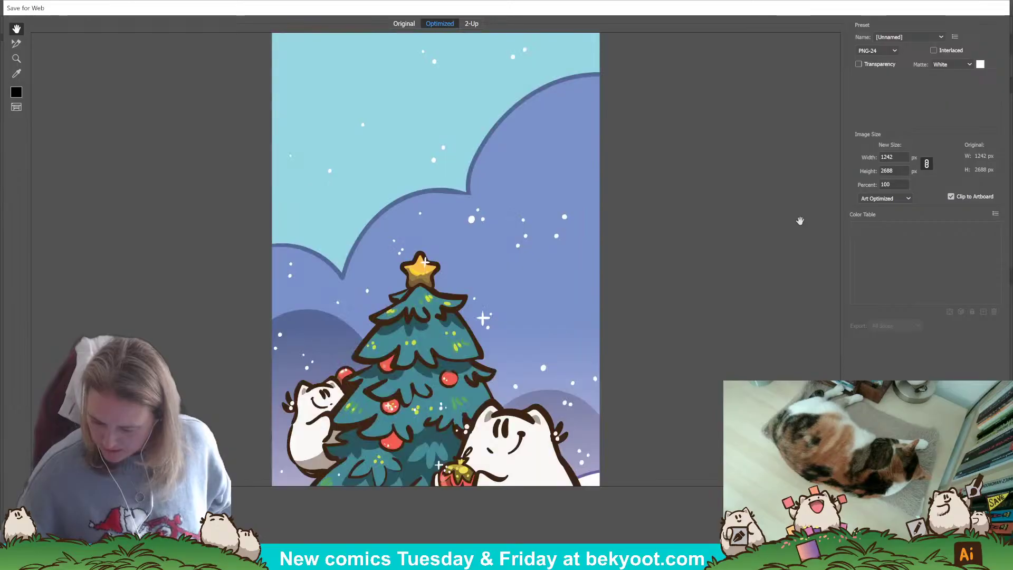
{"action": "key", "text": "Return"}
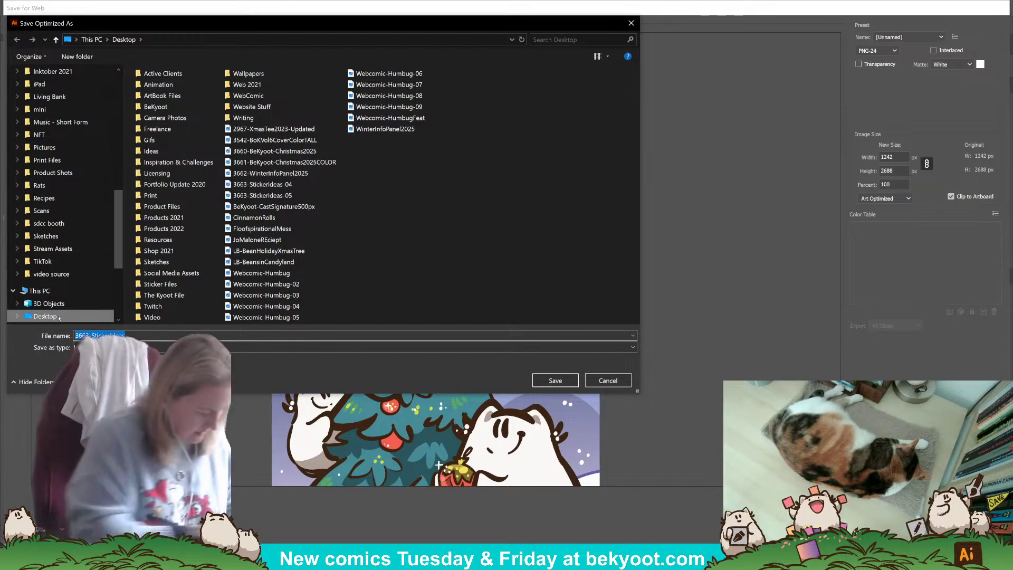
{"action": "type", "text": "Christmas2025"}
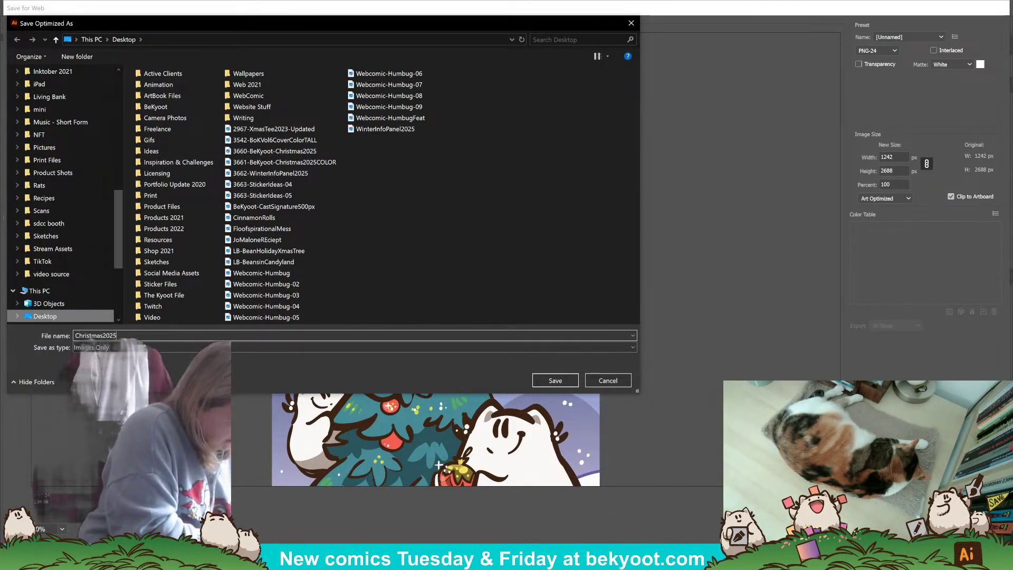
{"action": "type", "text": "WP-HD"}
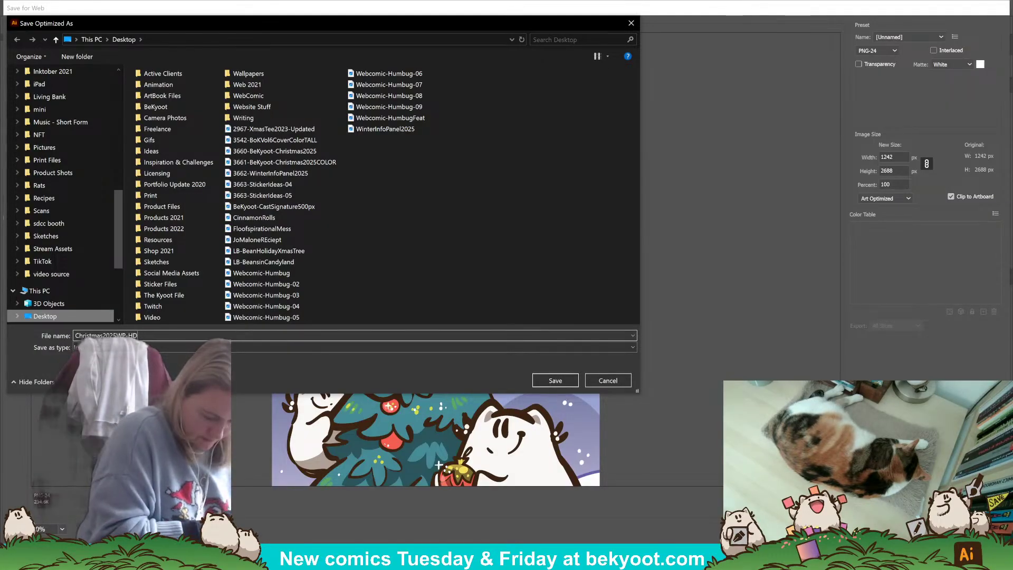
{"action": "type", "text": "XmasTree"}
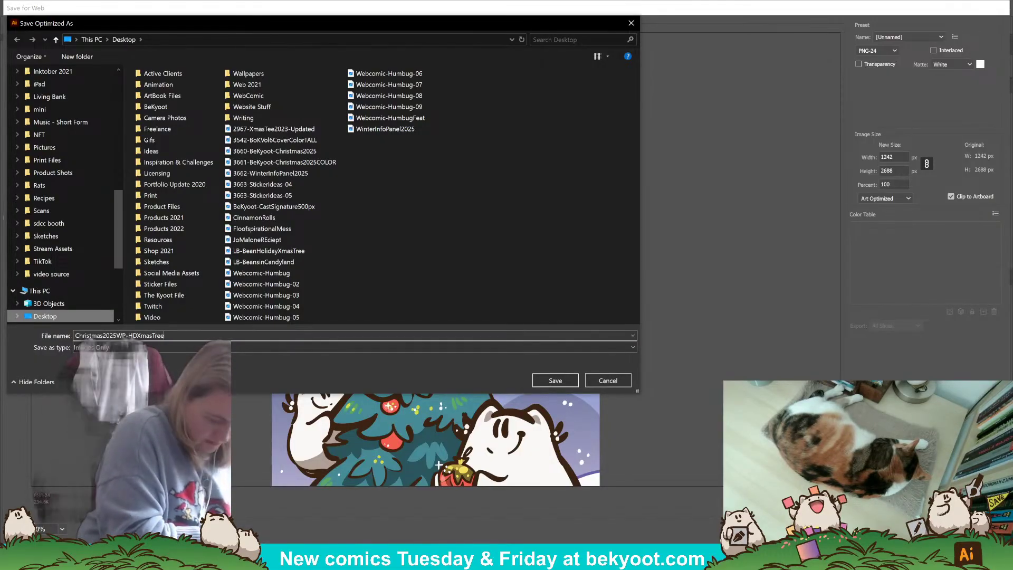
{"action": "key", "text": "Return"}
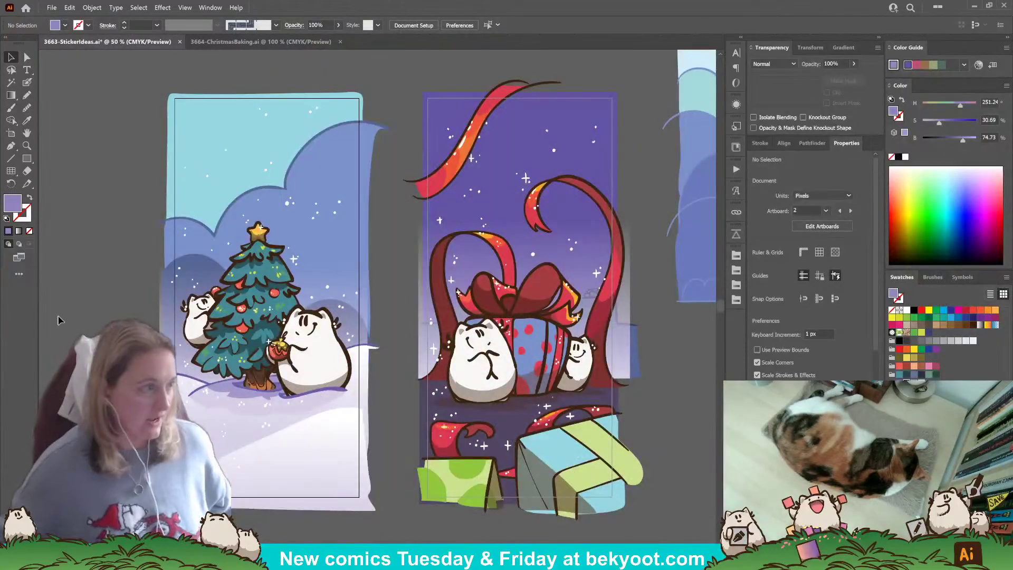
- Export the purple gift wallpaper for web as a PNG-24 on the Desktop, named Christmas2025WP-HDXmasGifts
{"action": "left_click", "coordinate": [510, 180]}
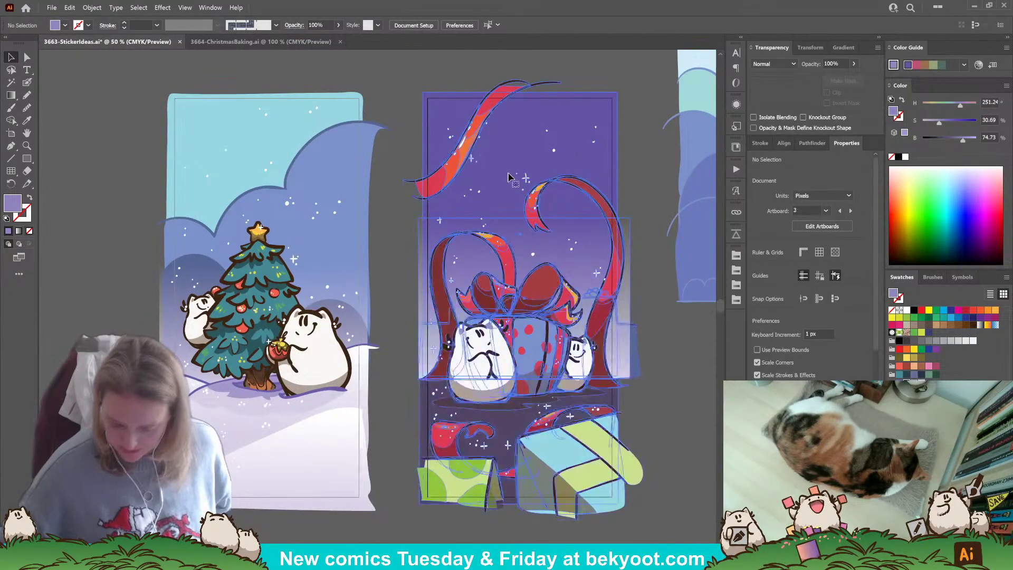
{"action": "key", "text": "ctrl+alt+shift+s"}
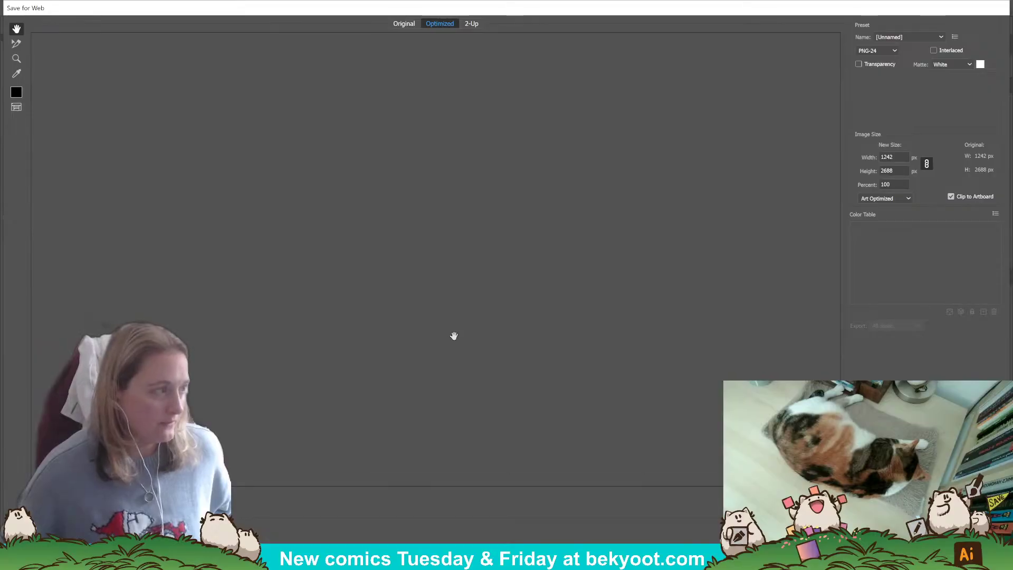
{"action": "scroll", "coordinate": [514, 417], "scroll_direction": "down", "scroll_amount": 5}
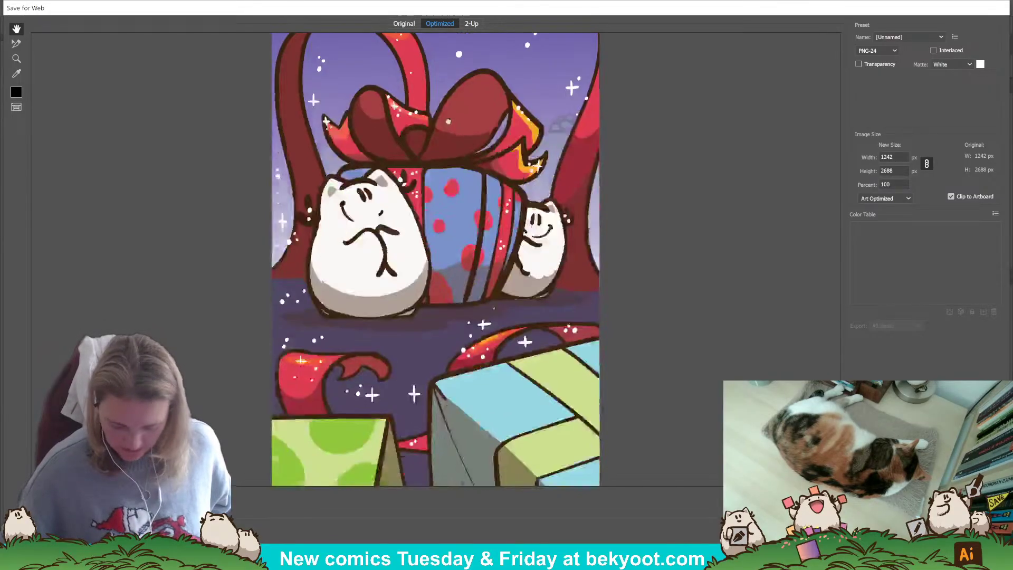
{"action": "key", "text": "Return"}
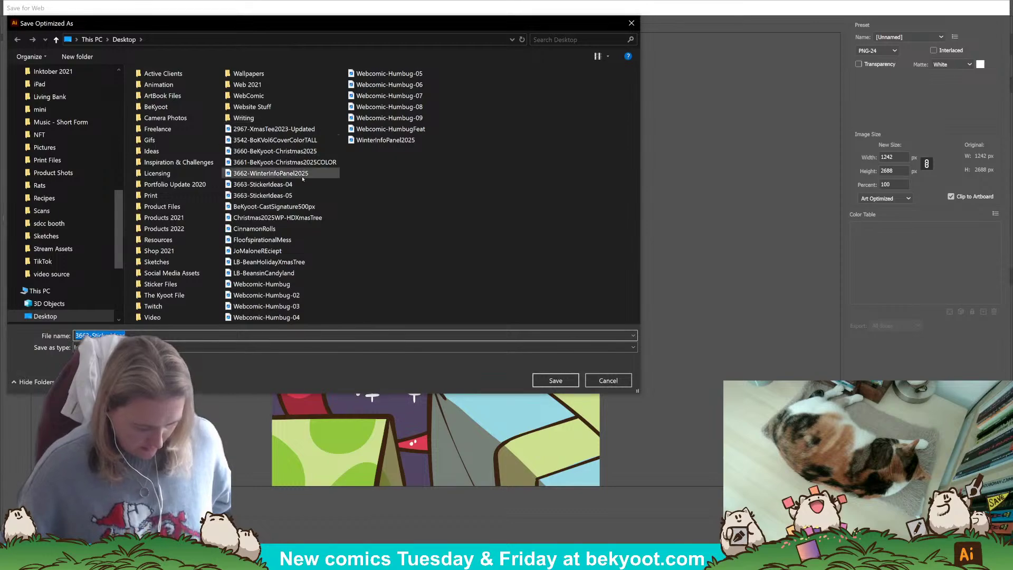
{"action": "left_click", "coordinate": [298, 219]}
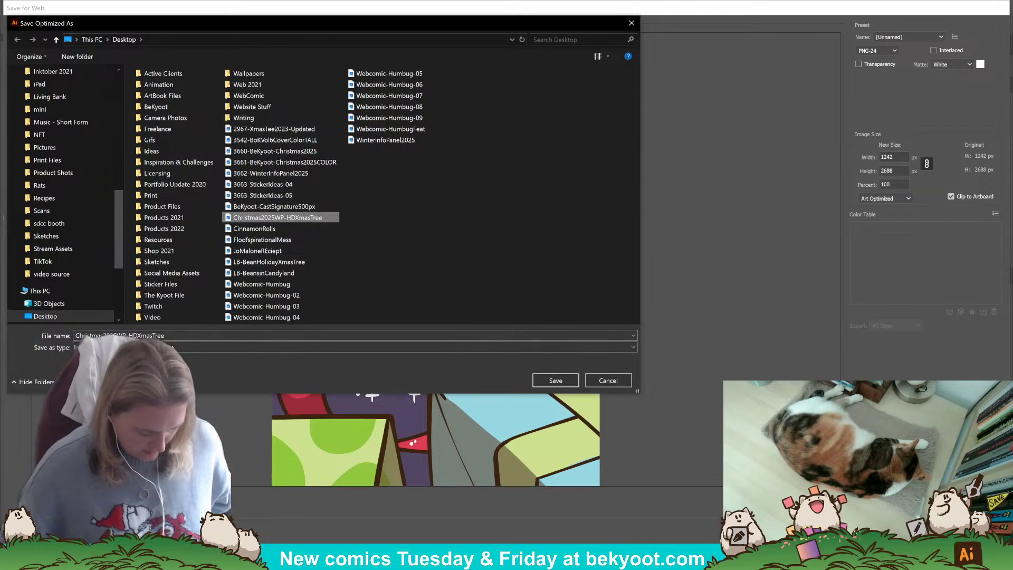
{"action": "left_click", "coordinate": [161, 336]}
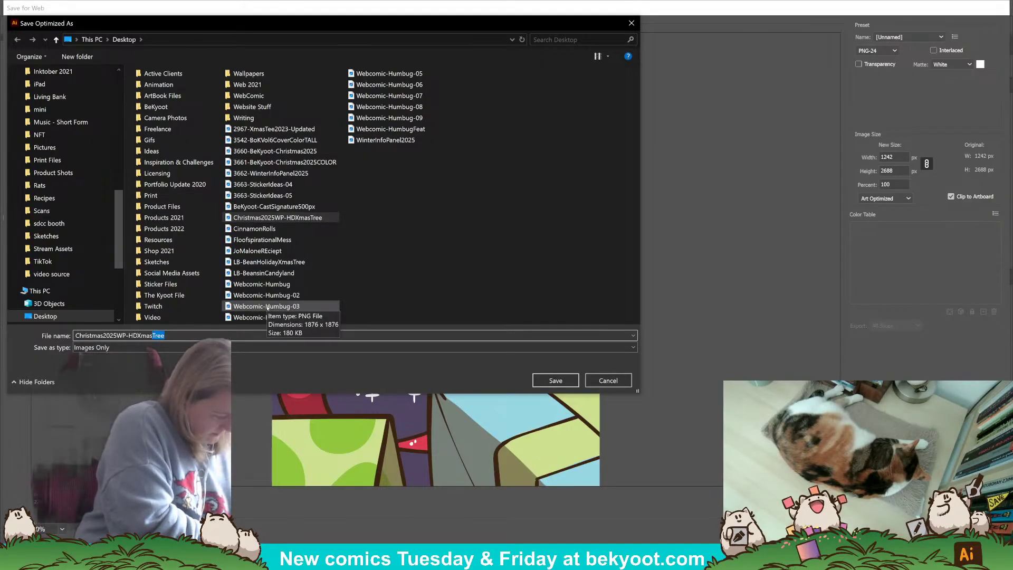
{"action": "type", "text": "Gifty"}
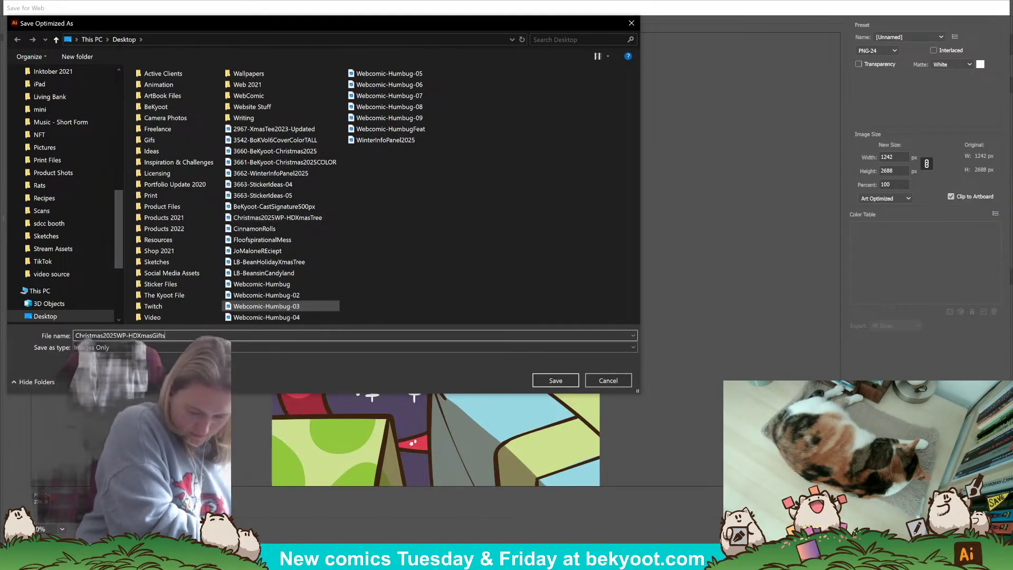
{"action": "key", "text": "Return"}
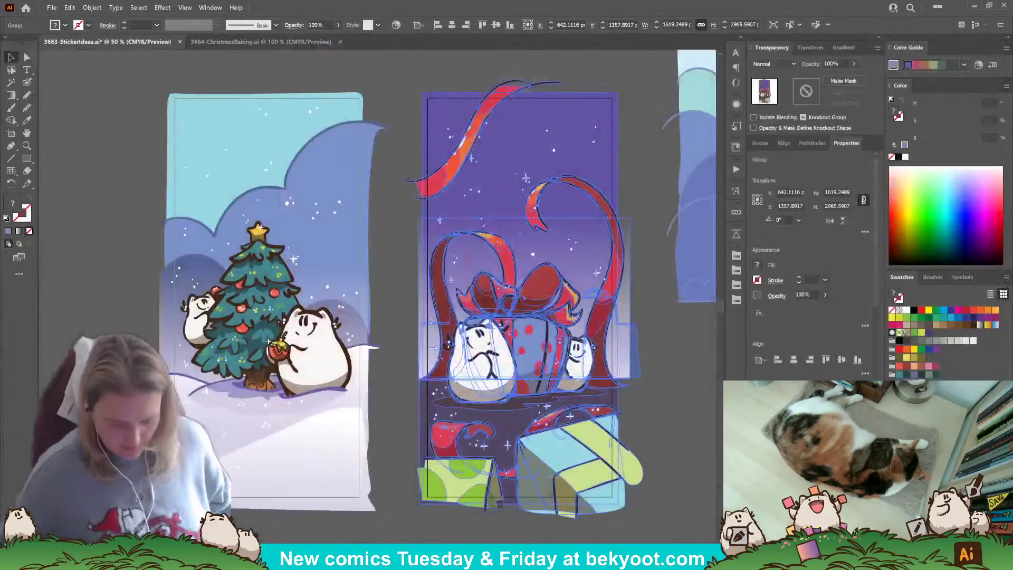
- Deselect the gift artwork, save the 3663-StickerIdeas document and return to the 3664-ChristmasBaking comic
{"action": "left_click", "coordinate": [132, 78]}
{"action": "key", "text": "ctrl+s"}
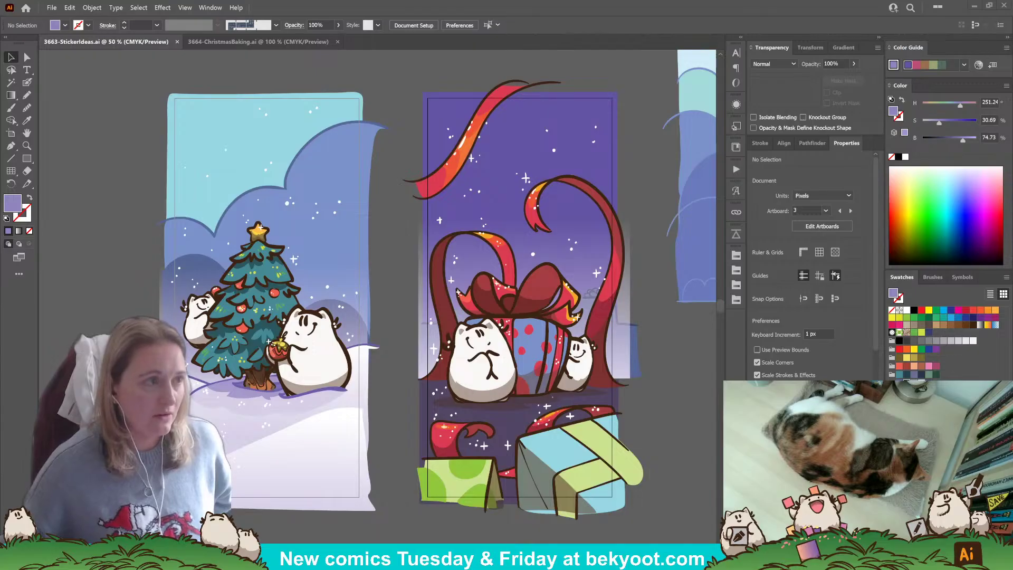
{"action": "left_click", "coordinate": [258, 42]}
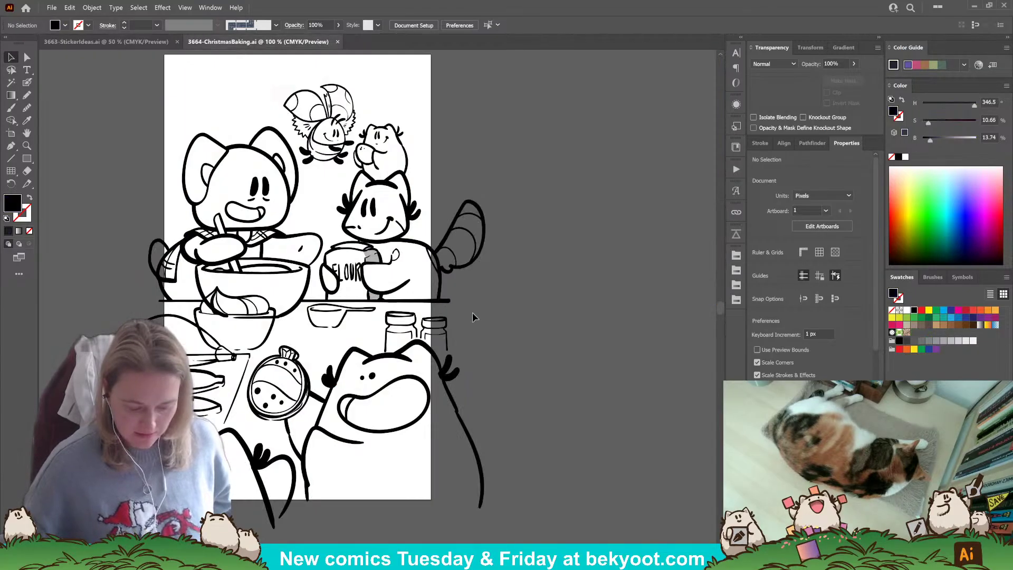
{"action": "left_click_drag", "start_coordinate": [350, 255], "coordinate": [379, 289]}
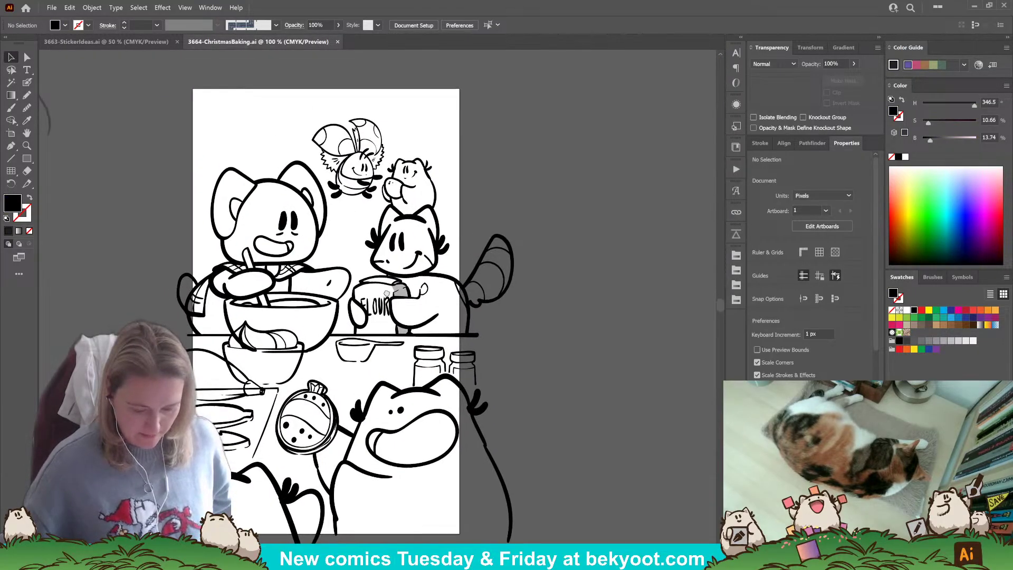